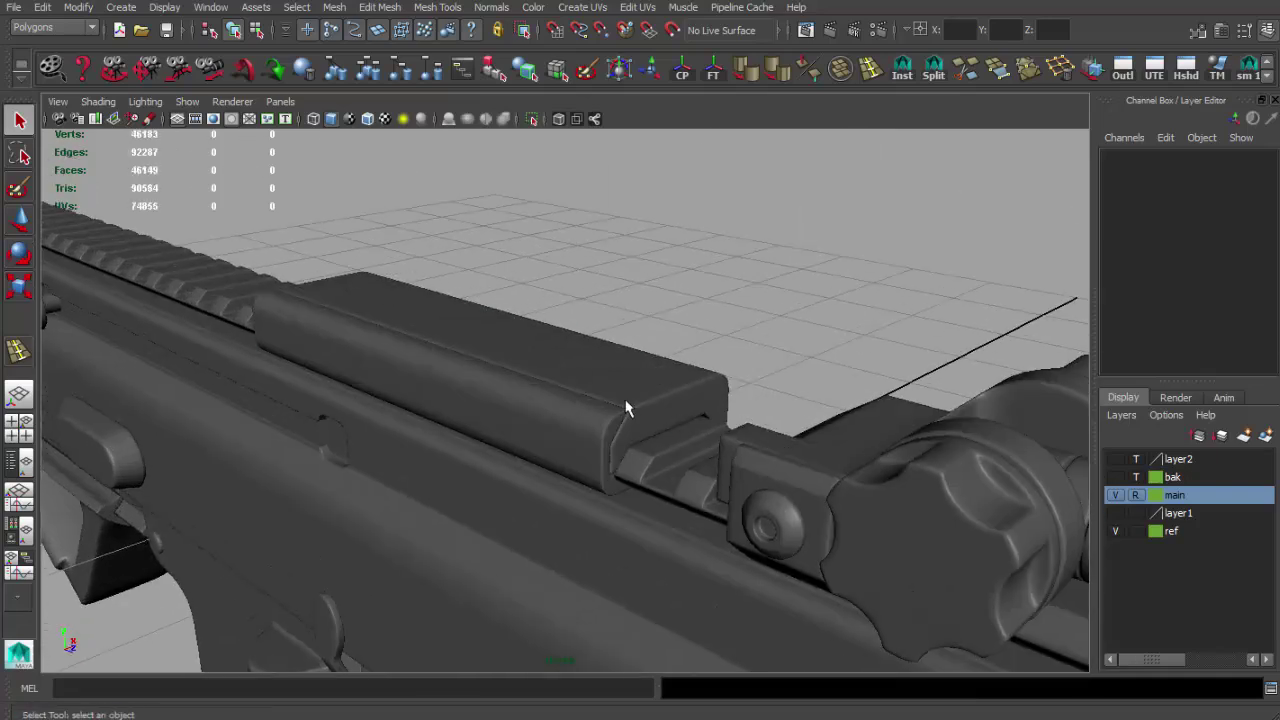
Step: Select the long rail cover from a side view and frame it
left_click(525, 332)
right_click_drag(525, 332, 610, 716)
left_click(763, 323)
mouse_move(763, 323)
left_mouse_down("alt")
mouse_move(443, 297)
mouse_move(456, 360)
left_mouse_up("alt")
left_click(456, 360)
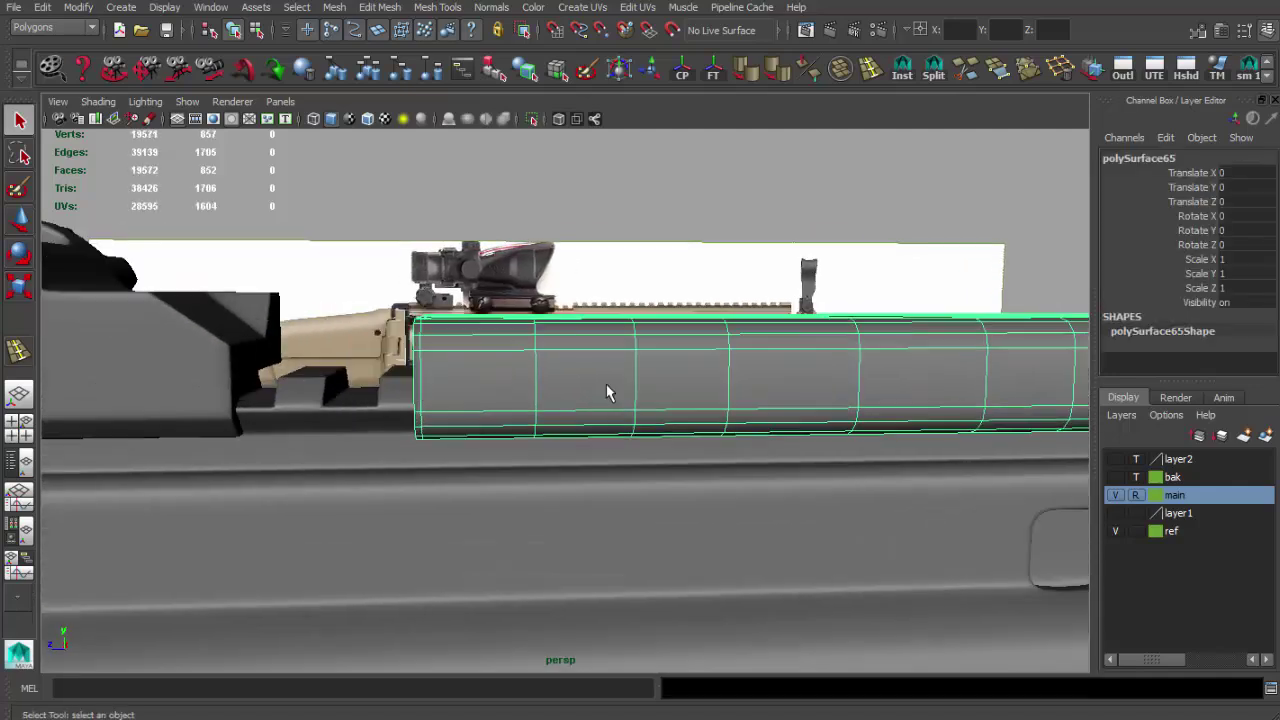
key("f")
Step: Insert two edge loops across the rail cover, then return to object selection
left_click(430, 372)
middle_click_drag(430, 372, 334, 337, "alt")
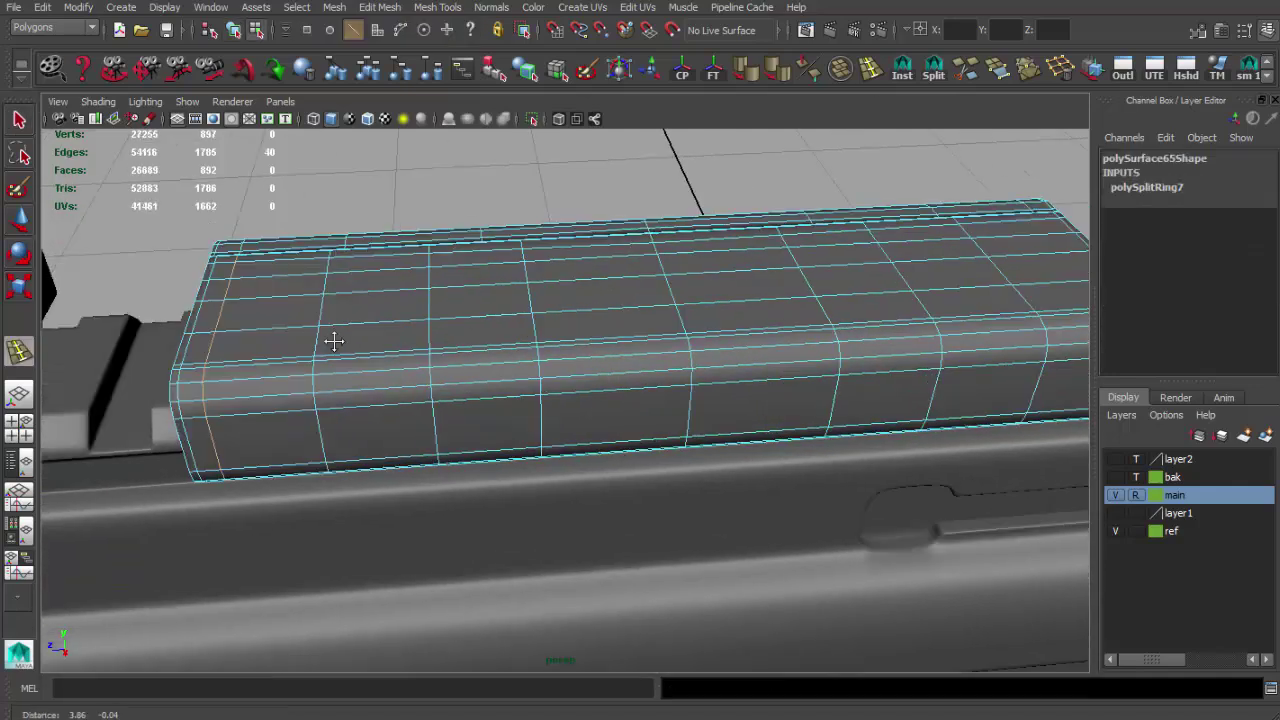
left_click(850, 322)
key("q")
left_click(619, 159)
mouse_move(619, 159)
left_mouse_down("alt")
mouse_move(543, 214)
mouse_move(529, 257)
mouse_move(283, 264)
mouse_move(420, 306)
mouse_move(334, 320)
mouse_move(700, 403)
mouse_move(622, 501)
left_mouse_up("alt")
Step: Zoom into the TA01NSN_135.jpg ACOG scope photo to study it, then close the viewer
key("alt+Tab")
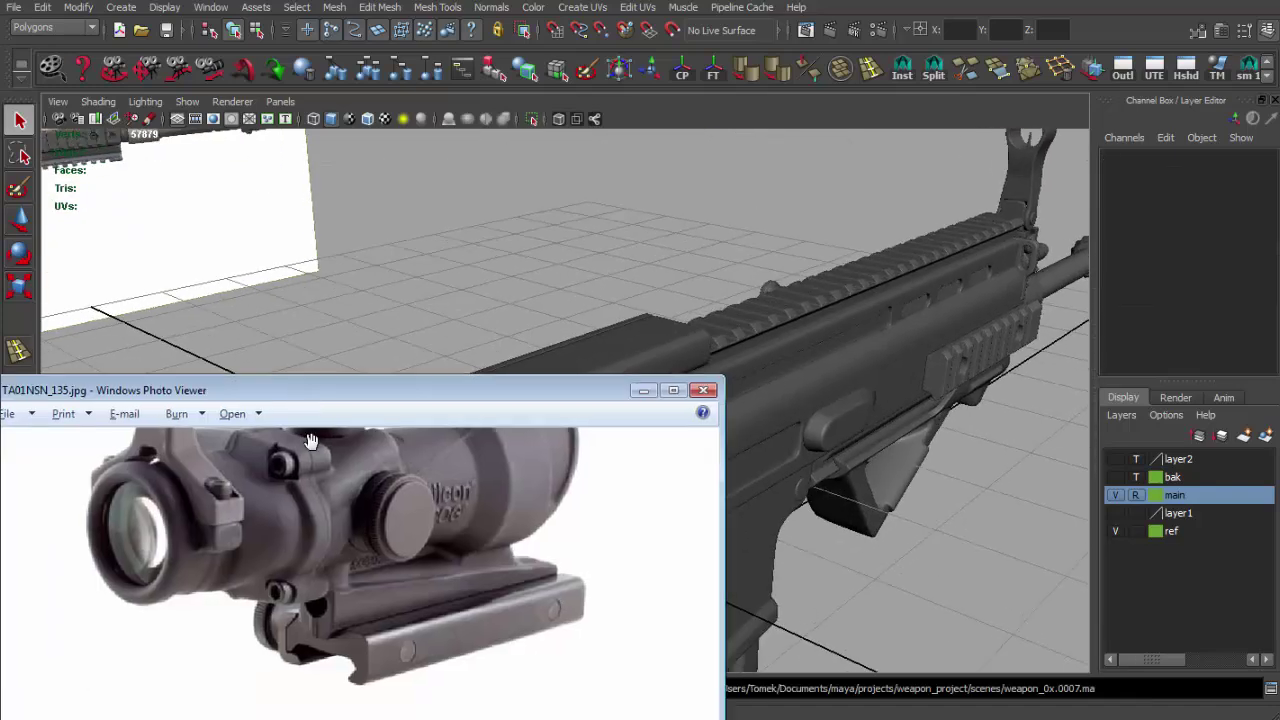
scroll(396, 628, "up", 2)
scroll(396, 628, "up", 2)
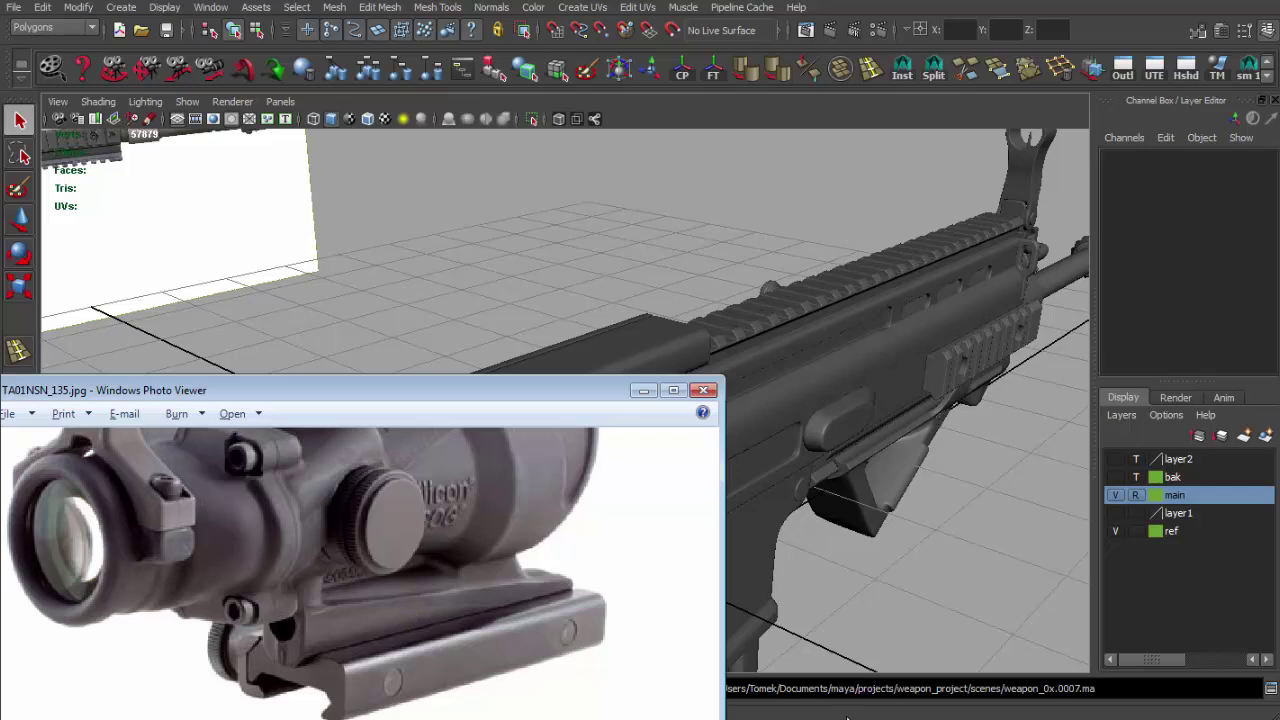
left_click(705, 390)
scroll(651, 349, "up", 3)
Step: Maximize the side view and draw a polygon cylinder over the scope's eyepiece
key("space")
key("space")
scroll(706, 437, "down", 5)
scroll(657, 486, "up", 2)
scroll(690, 510, "up", 2)
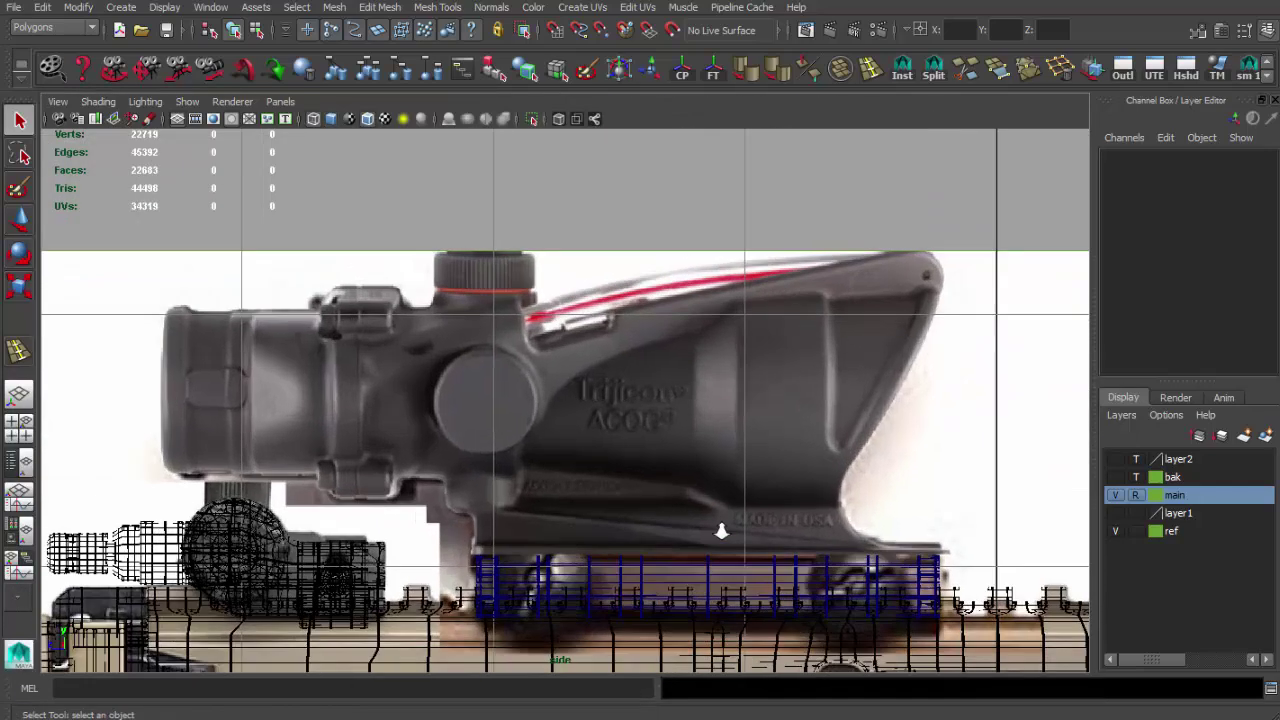
scroll(715, 543, "up", 2)
scroll(715, 543, "up", 2)
scroll(691, 543, "up", 1)
scroll(691, 543, "up", 1)
left_click(121, 7)
left_click(326, 94)
left_click_drag(420, 437, 471, 479)
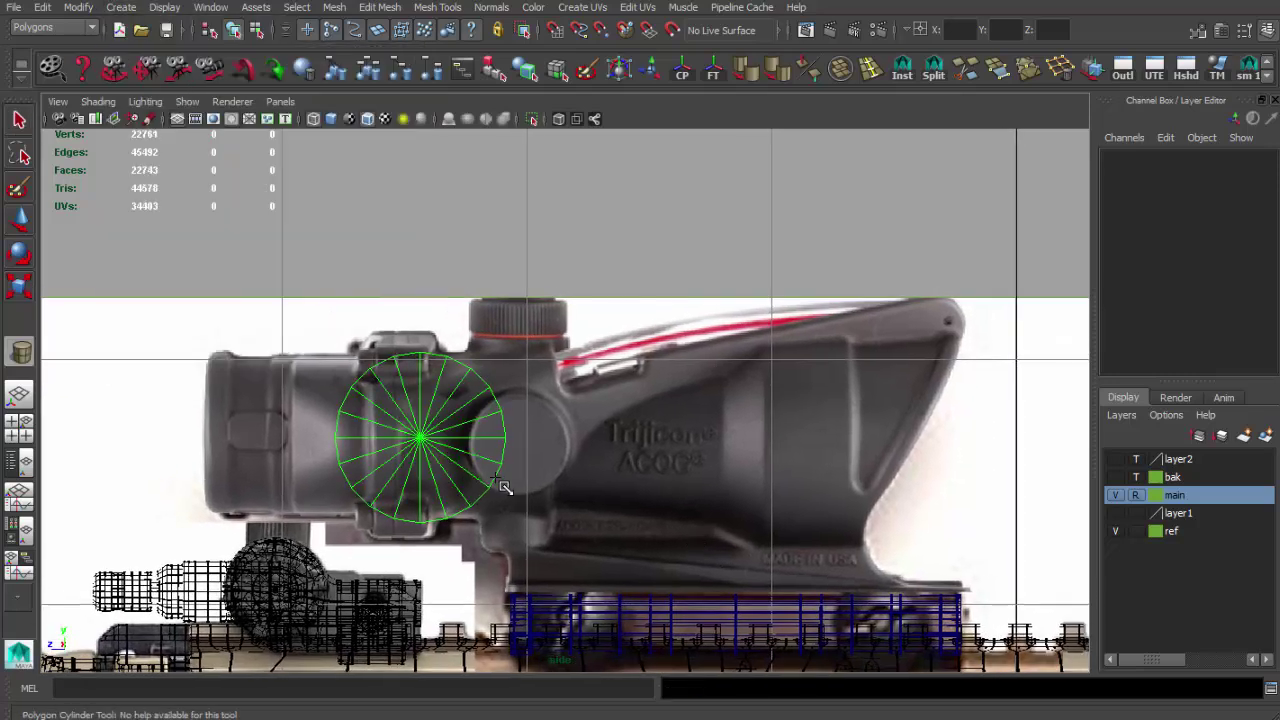
key("w")
mouse_move(420, 437)
left_mouse_down()
mouse_move(250, 437)
mouse_move(312, 440)
left_mouse_up()
Step: Set the cylinder's Rotate Y to 90 and position it over the eyepiece
key("e")
key("ctrl+z")
key("ctrl+z")
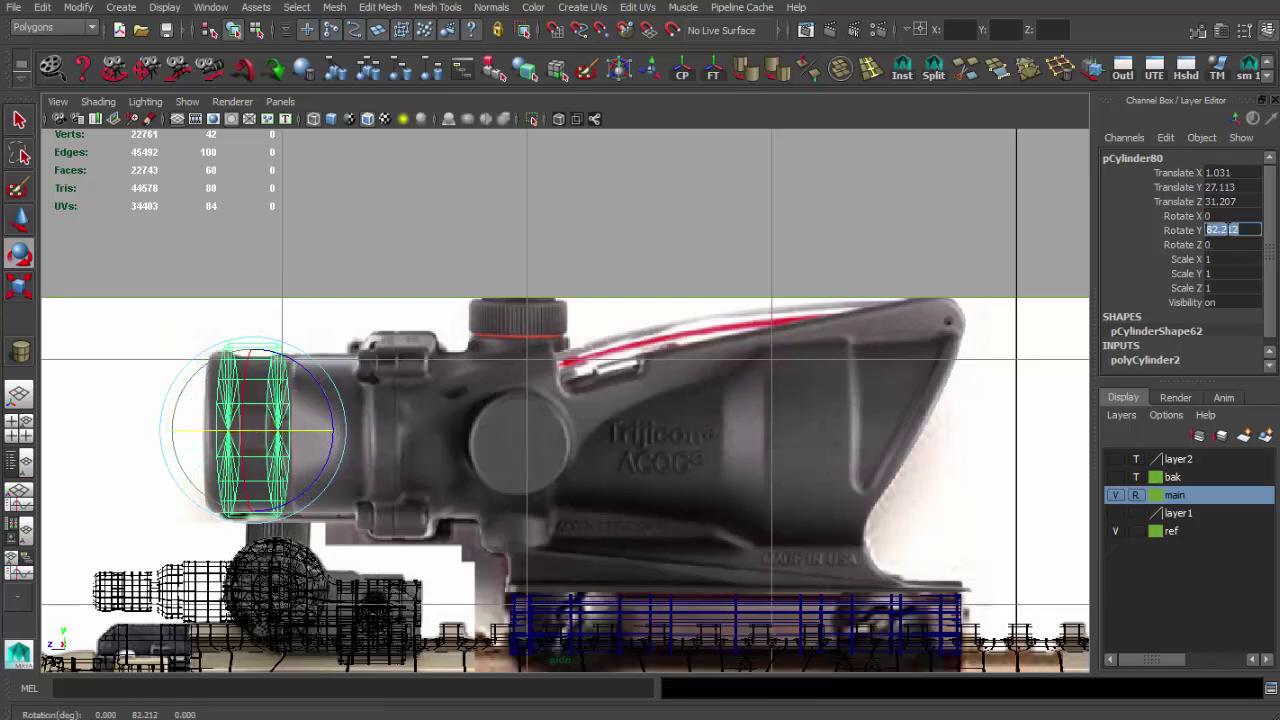
type("90")
key("Return")
key("w")
left_click_drag(250, 430, 233, 440)
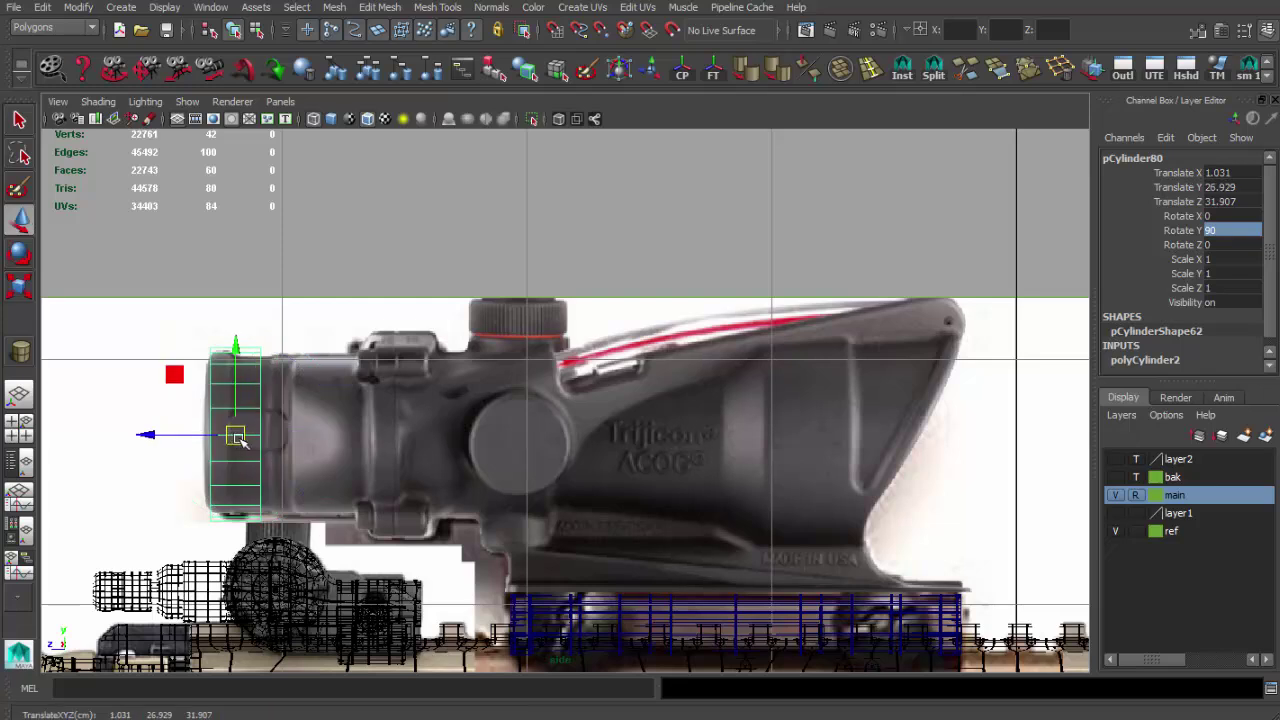
Step: Duplicate the eyepiece cylinder and scale the copy to about 0.95
key("ctrl+d")
key("r")
left_click_drag(149, 434, 757, 437)
scroll(700, 430, "up", 2)
Step: Scale the cylinder to about 1.2, slide it onto the flared right housing, and stretch its left vertices leftward
key("r")
left_click_drag(672, 401, 713, 405)
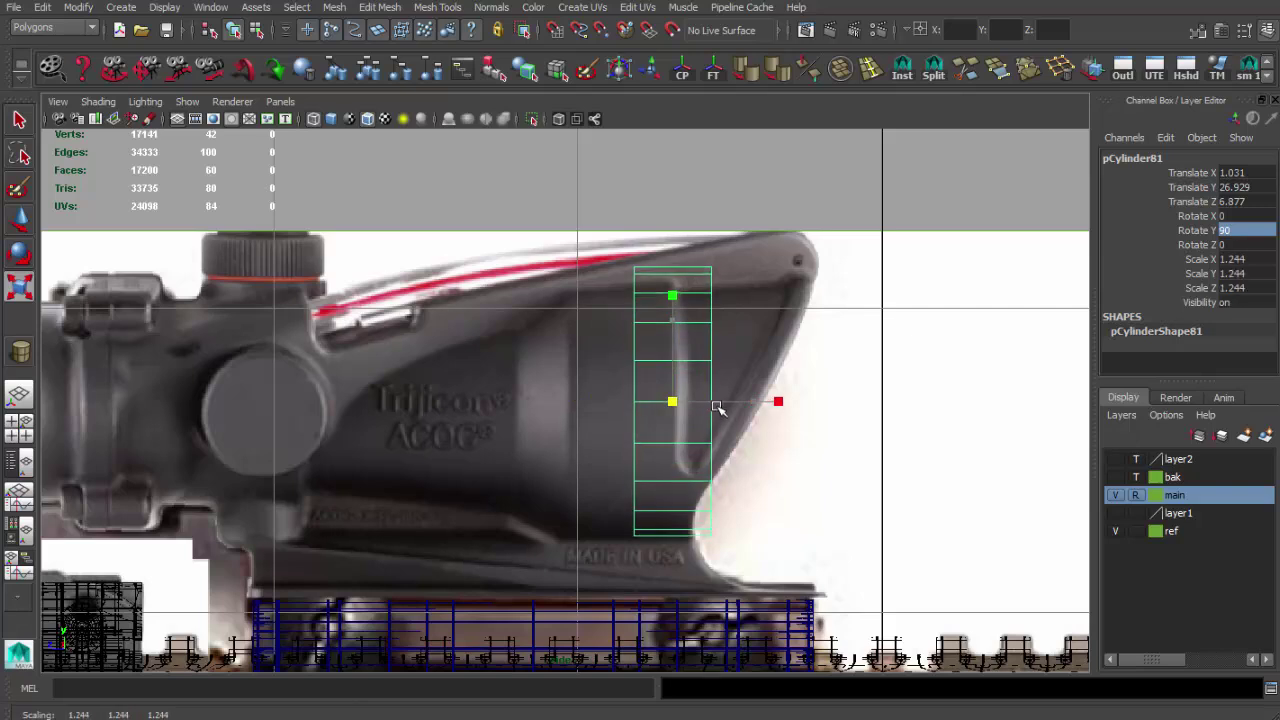
key("w")
left_click_drag(601, 402, 695, 402)
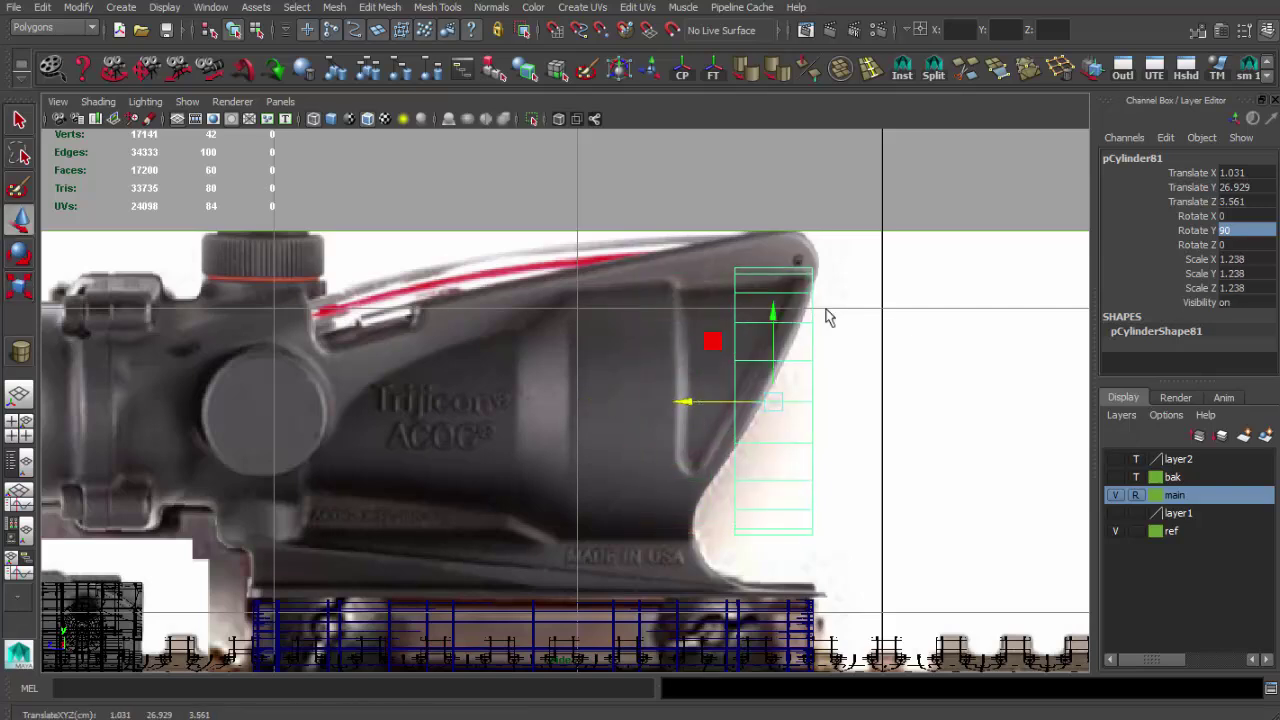
key("F8")
left_click_drag(715, 227, 750, 625)
left_click_drag(668, 401, 488, 398)
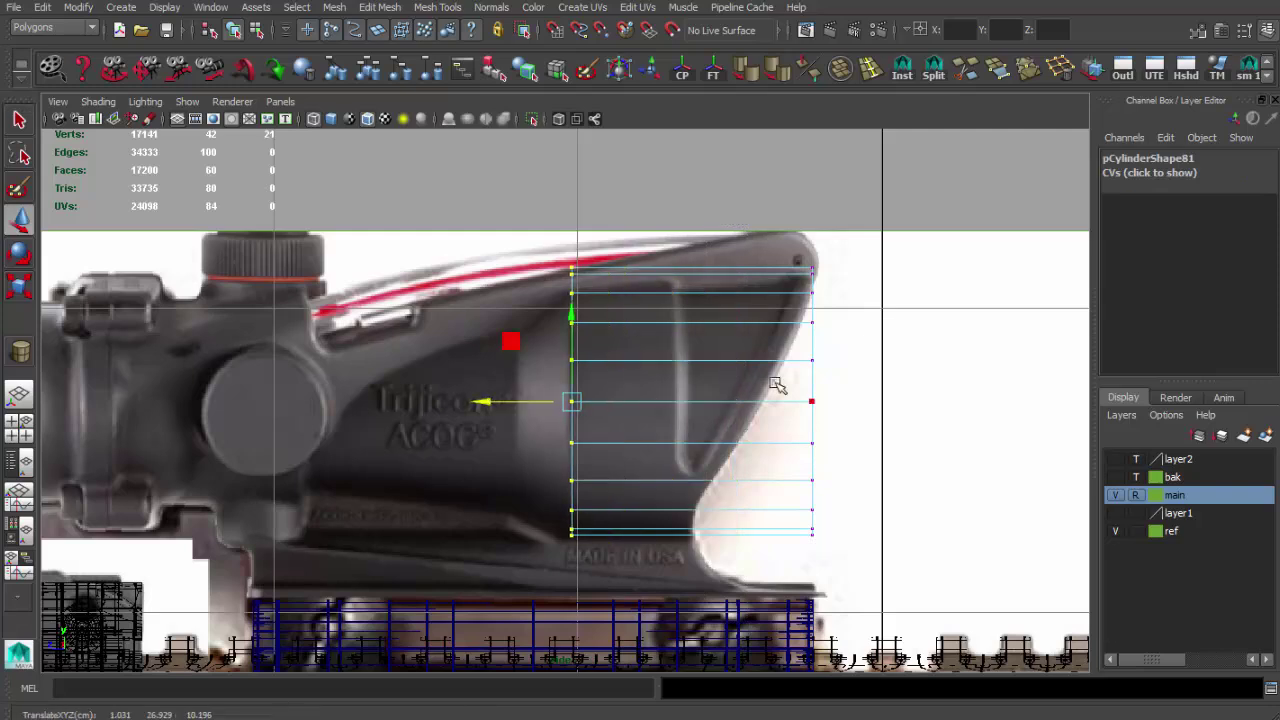
Step: Extrude the cylinder's left end faces twice, pulling the sections back toward the turret
key("q")
key("F8")
left_click(620, 366)
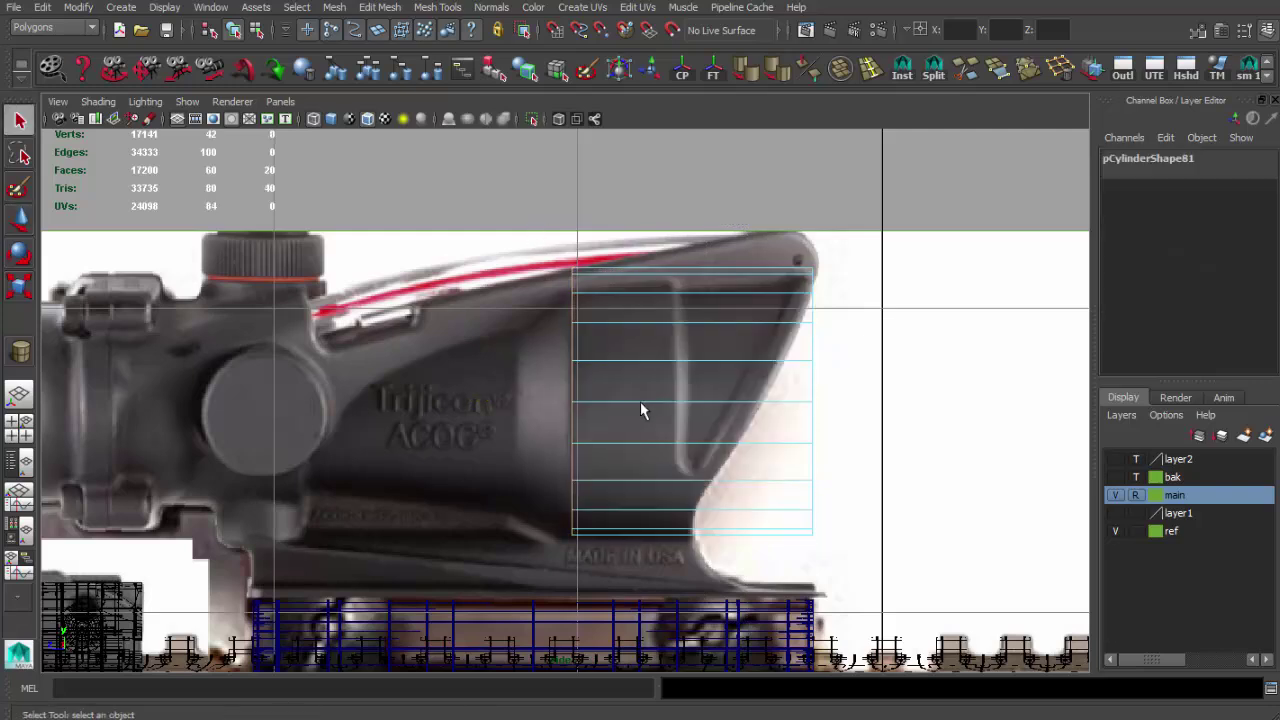
key("ctrl+e")
left_click_drag(504, 402, 494, 401)
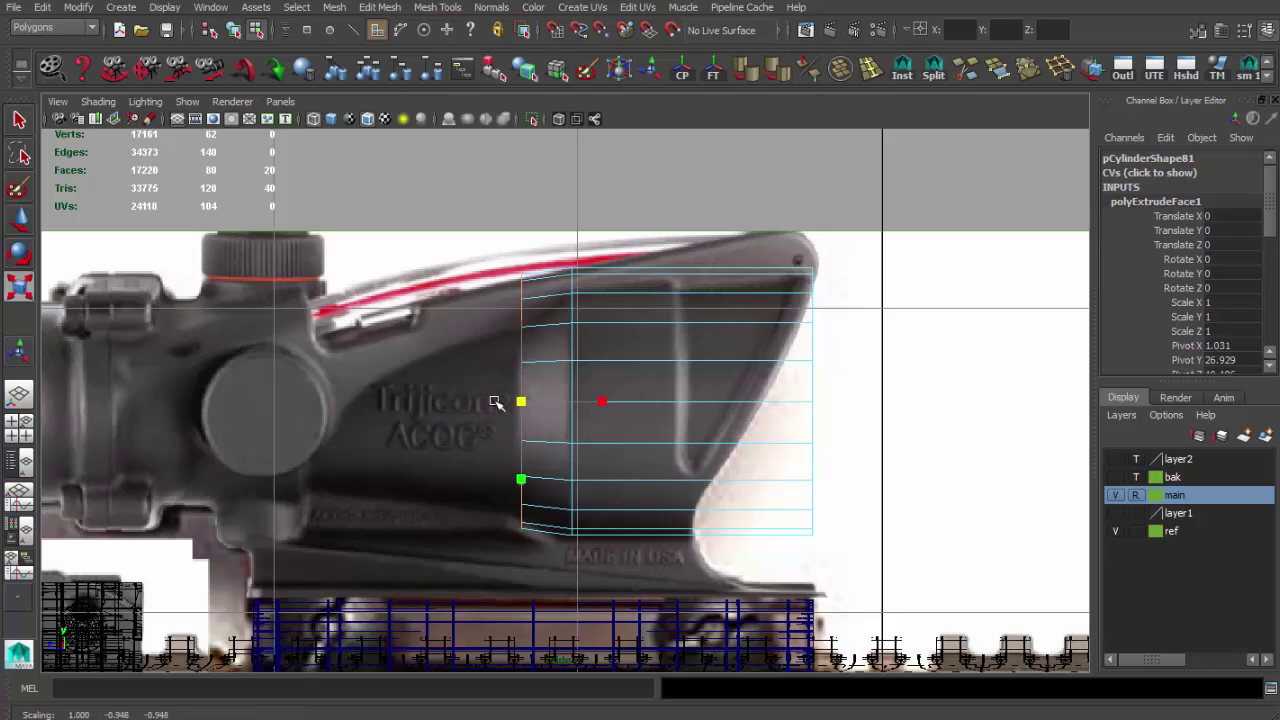
key("w")
left_click_drag(477, 401, 210, 376)
key("ctrl+e")
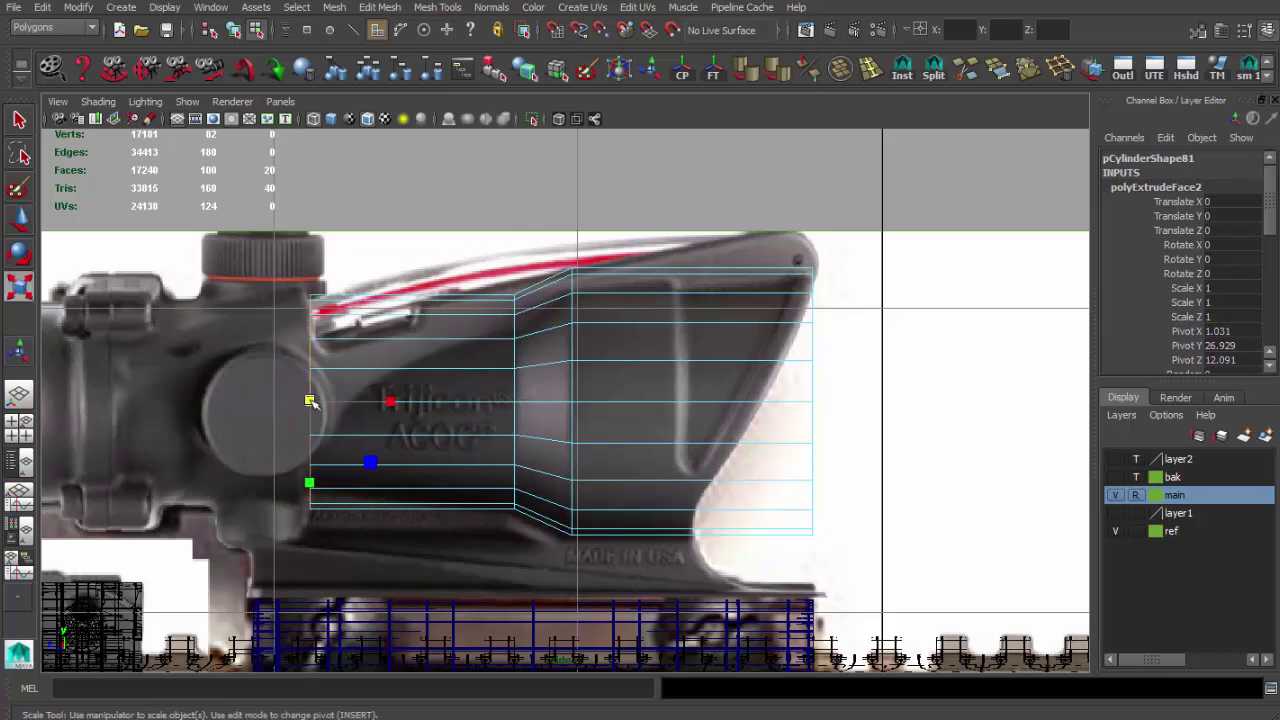
left_click(342, 397)
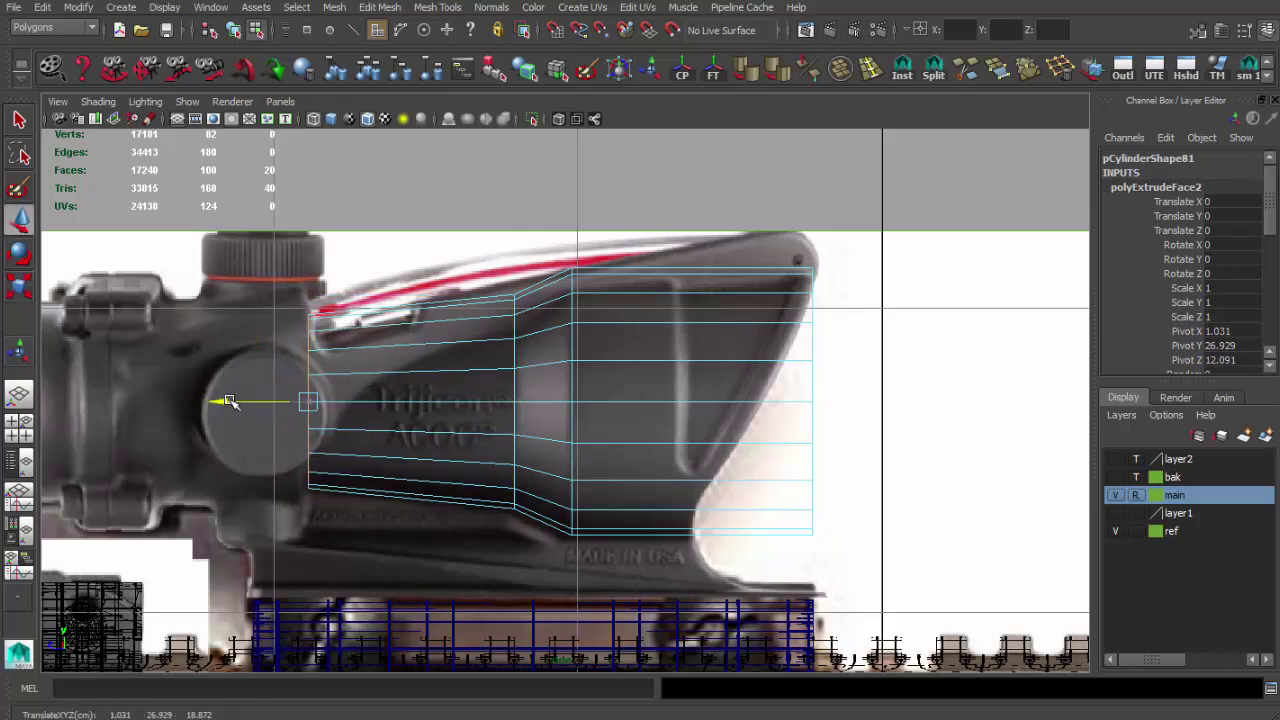
key("r")
key("w")
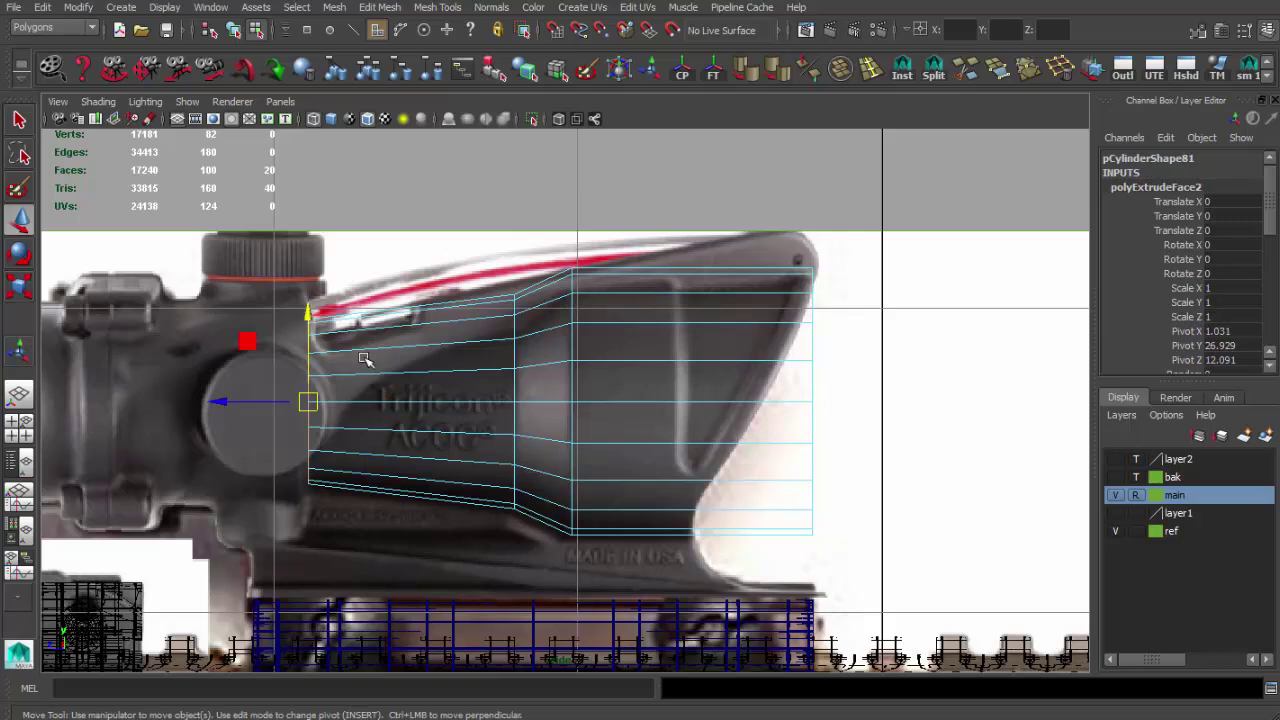
Step: Squeeze the mid-shroud edge loop and right vertex column to fit the housing, then reselect the shroud
key("F10")
double_click(509, 366)
key("r")
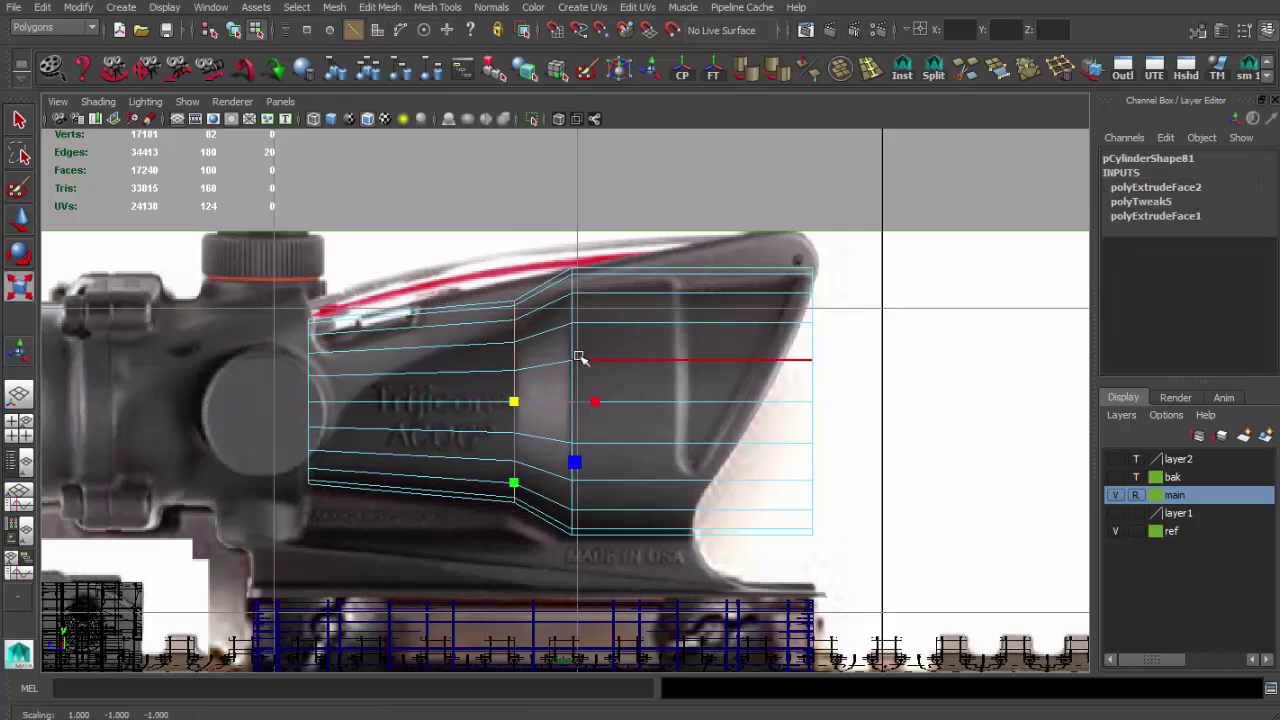
left_click_drag(570, 404, 558, 398)
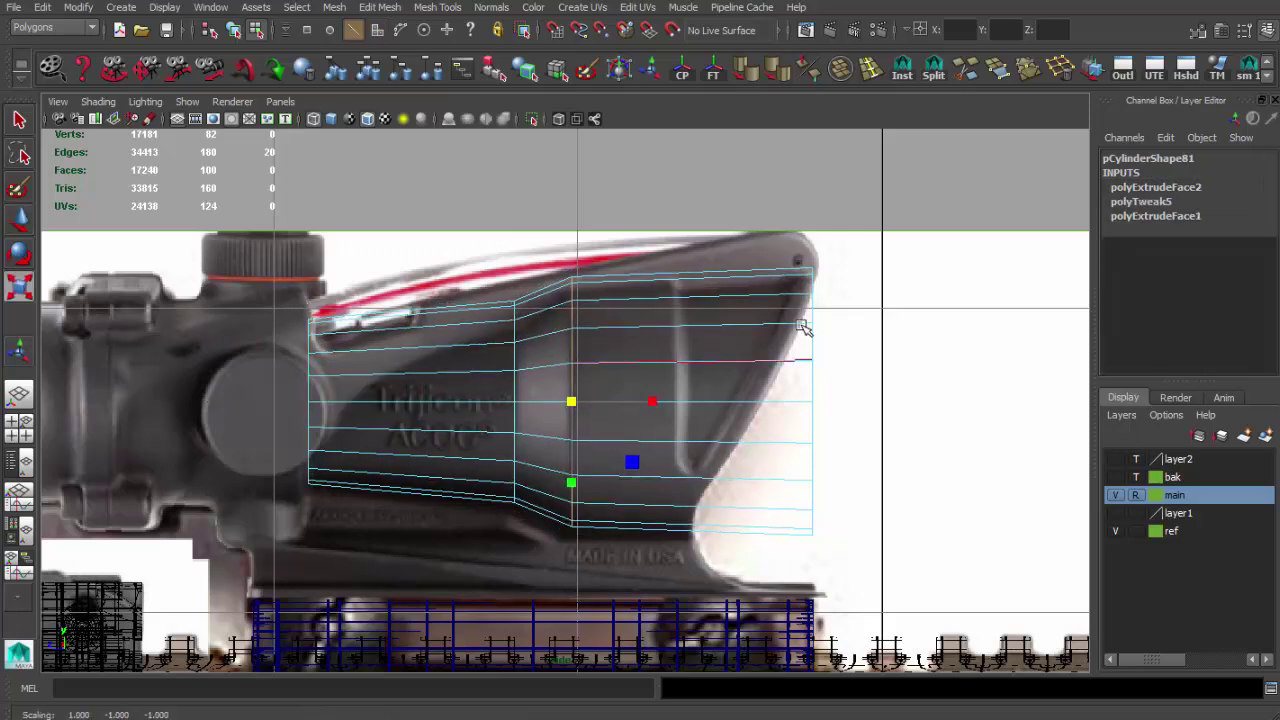
key("q")
left_click_drag(822, 258, 745, 292)
key("r")
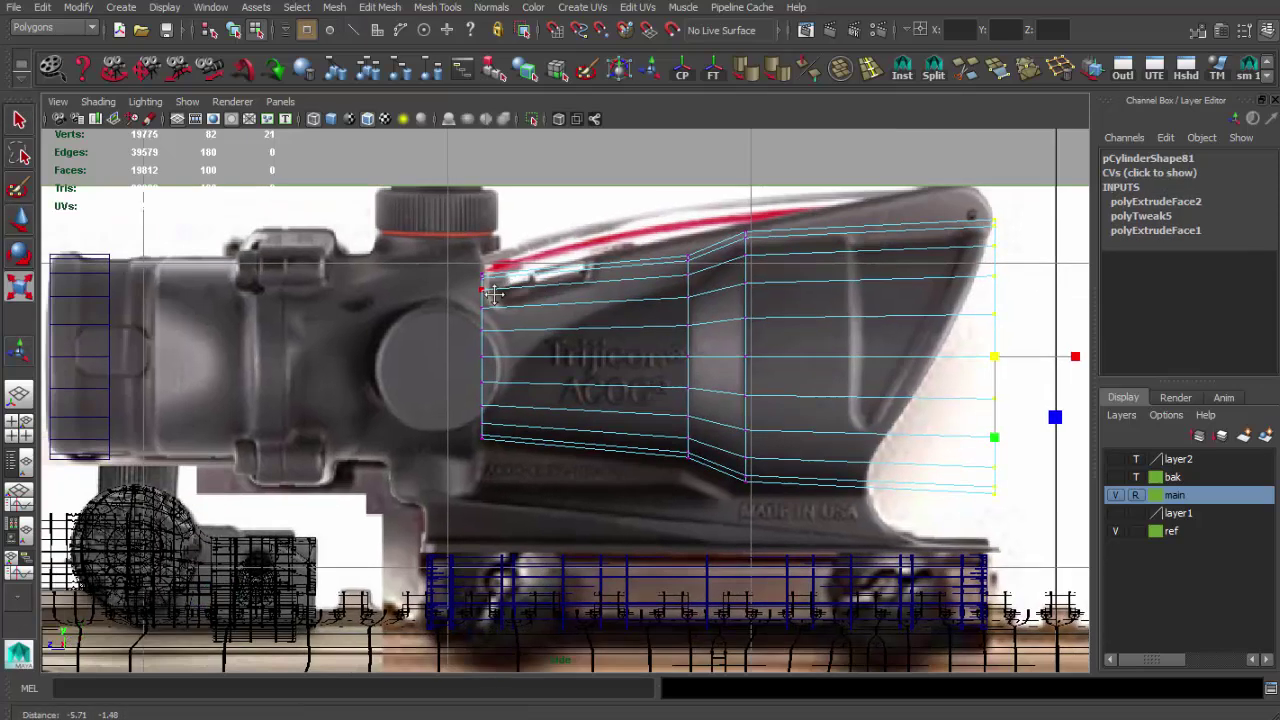
middle_click_drag(306, 386, 540, 400, "alt")
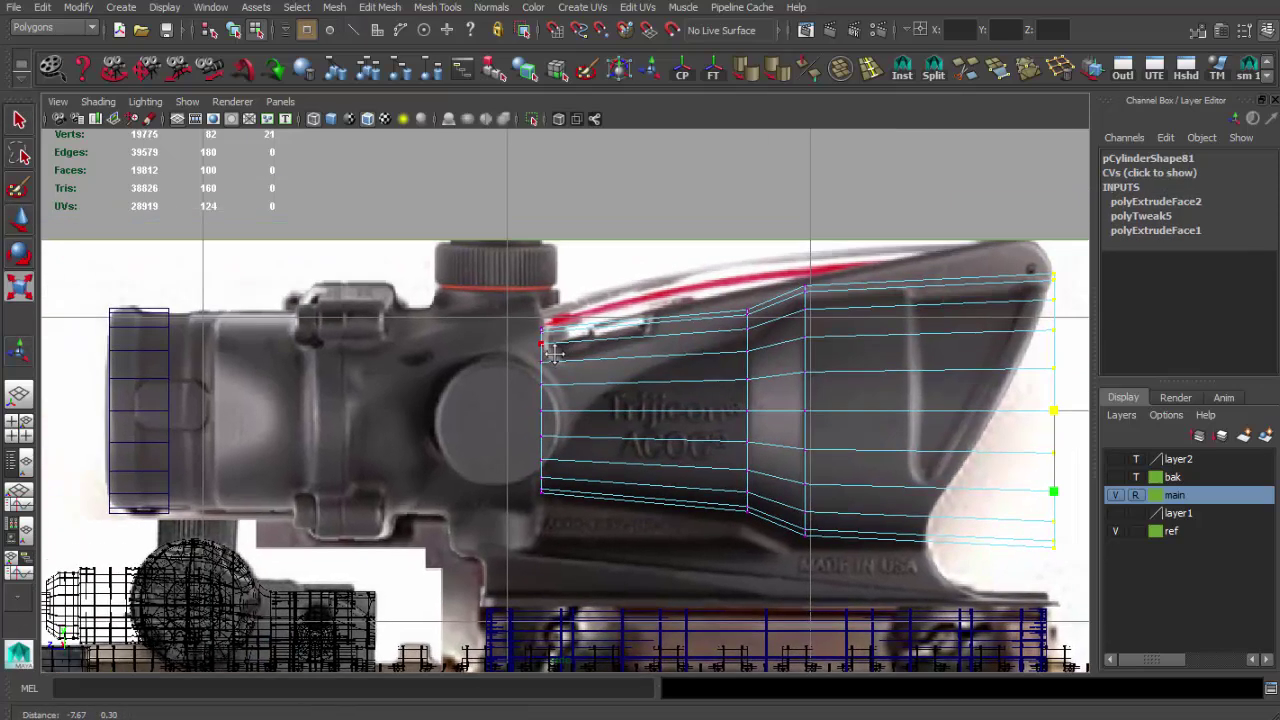
key("q")
mouse_move(801, 390)
middle_mouse_down("alt")
mouse_move(586, 371)
mouse_move(593, 388)
middle_mouse_up("alt")
key("F8")
left_click(594, 373)
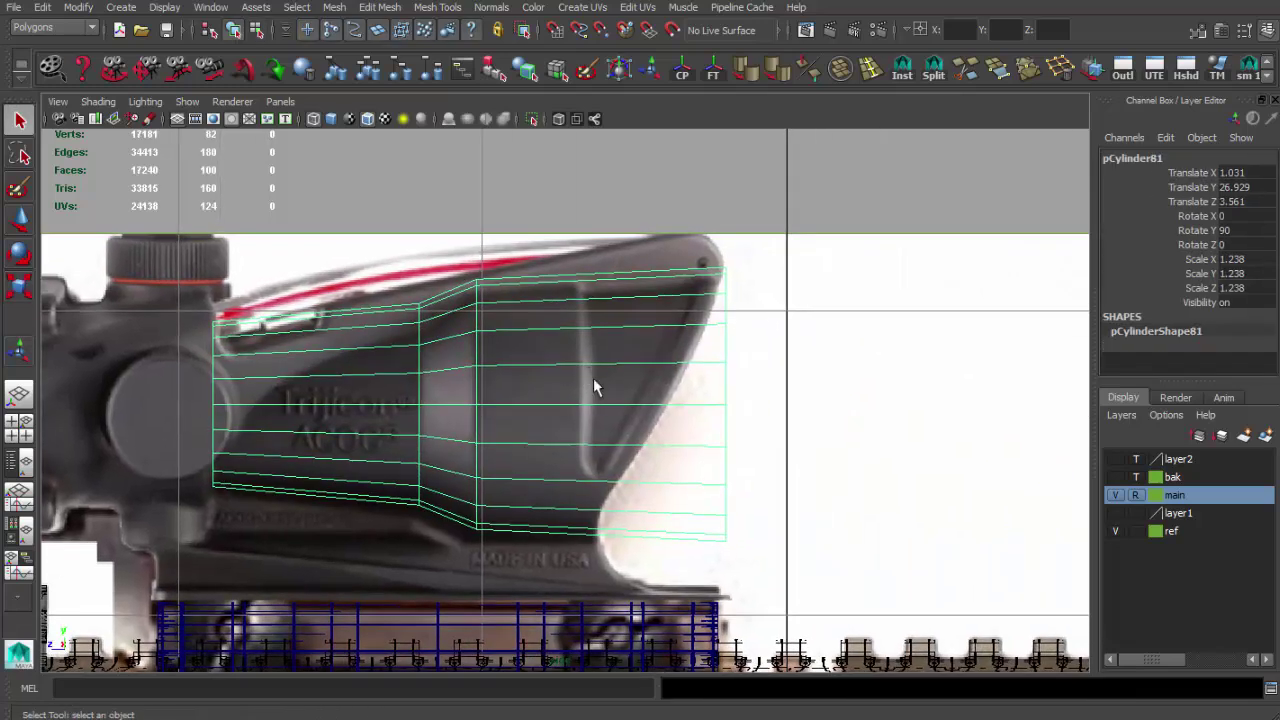
Step: Slice the shroud with Cut Faces along the housing's slanted edge and delete the faces beyond
left_click(385, 8)
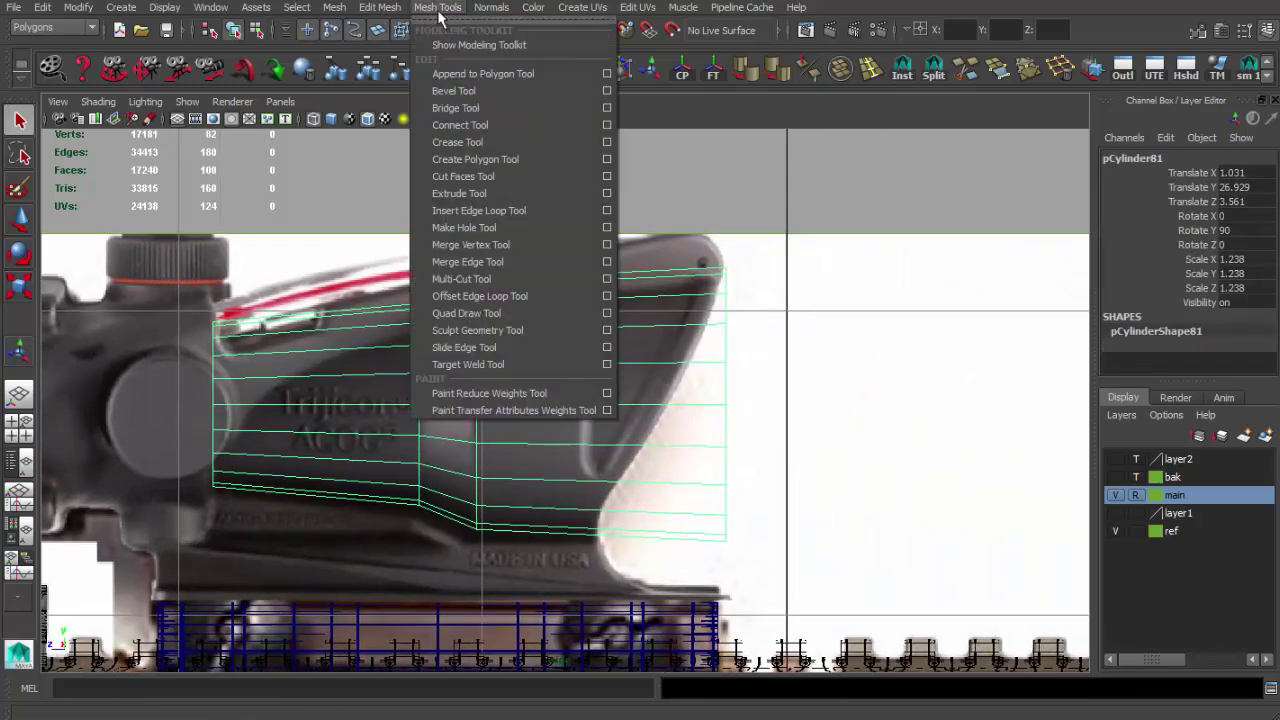
left_click(470, 171)
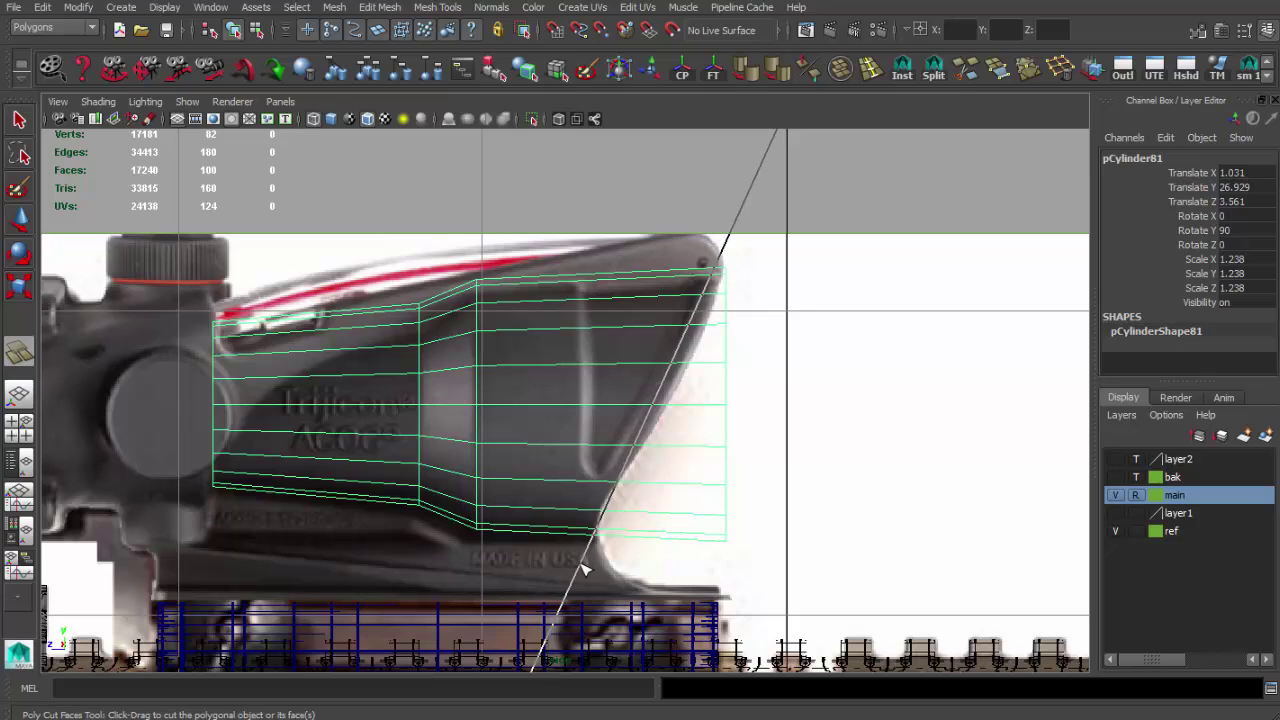
left_click_drag(584, 568, 584, 568)
key("F8")
key("Delete")
Step: Move the vertices along the slanted cut onto the housing outline
left_click(637, 370)
key("w")
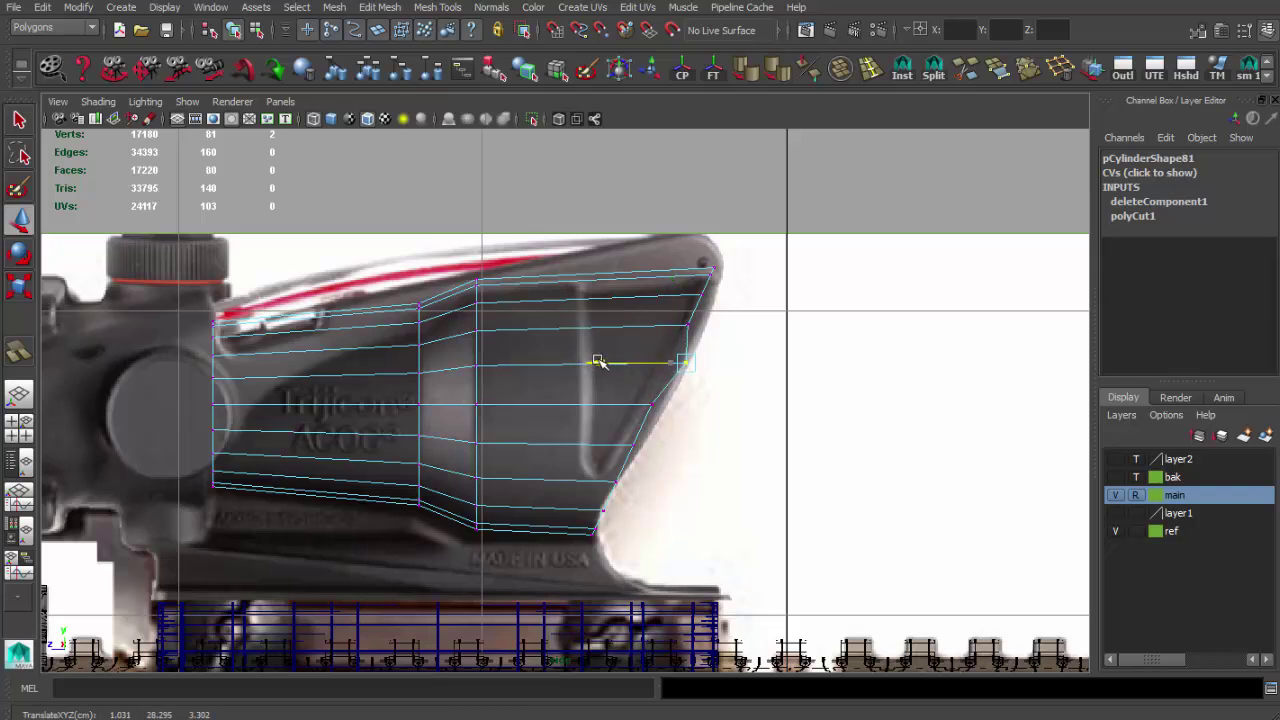
left_click_drag(575, 403, 580, 403)
left_click(630, 445)
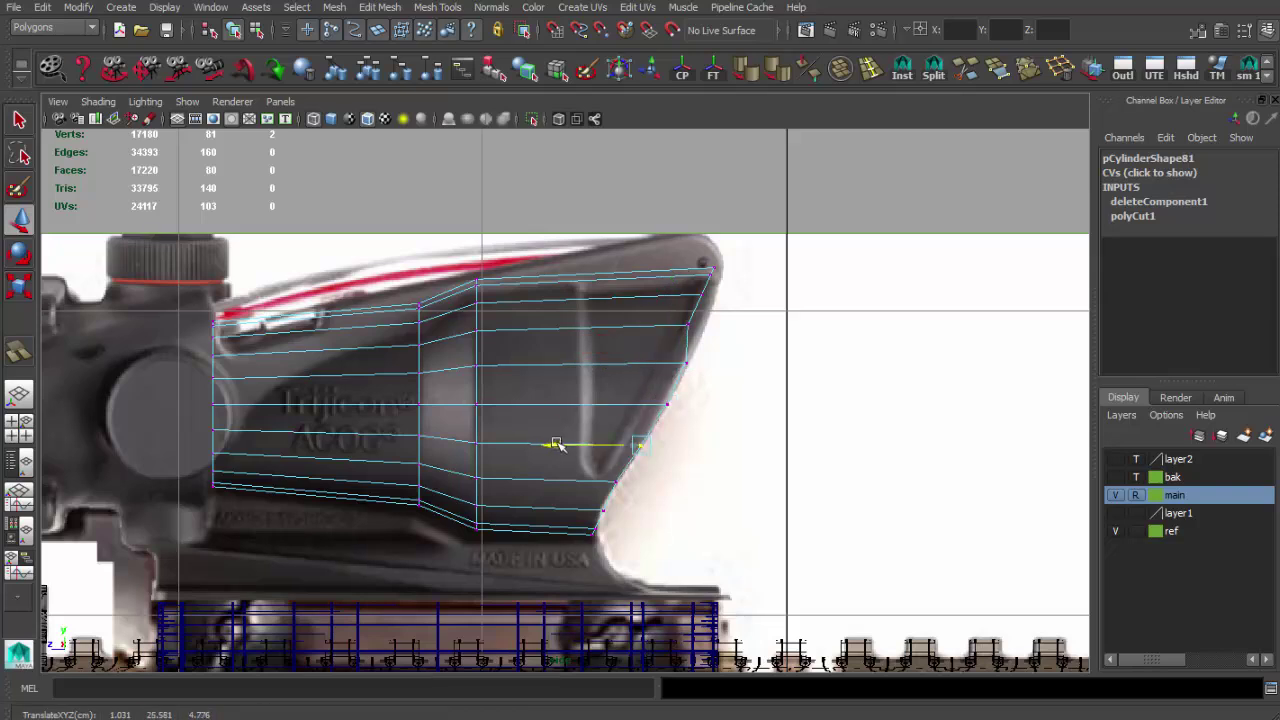
scroll(679, 442, "up", 3)
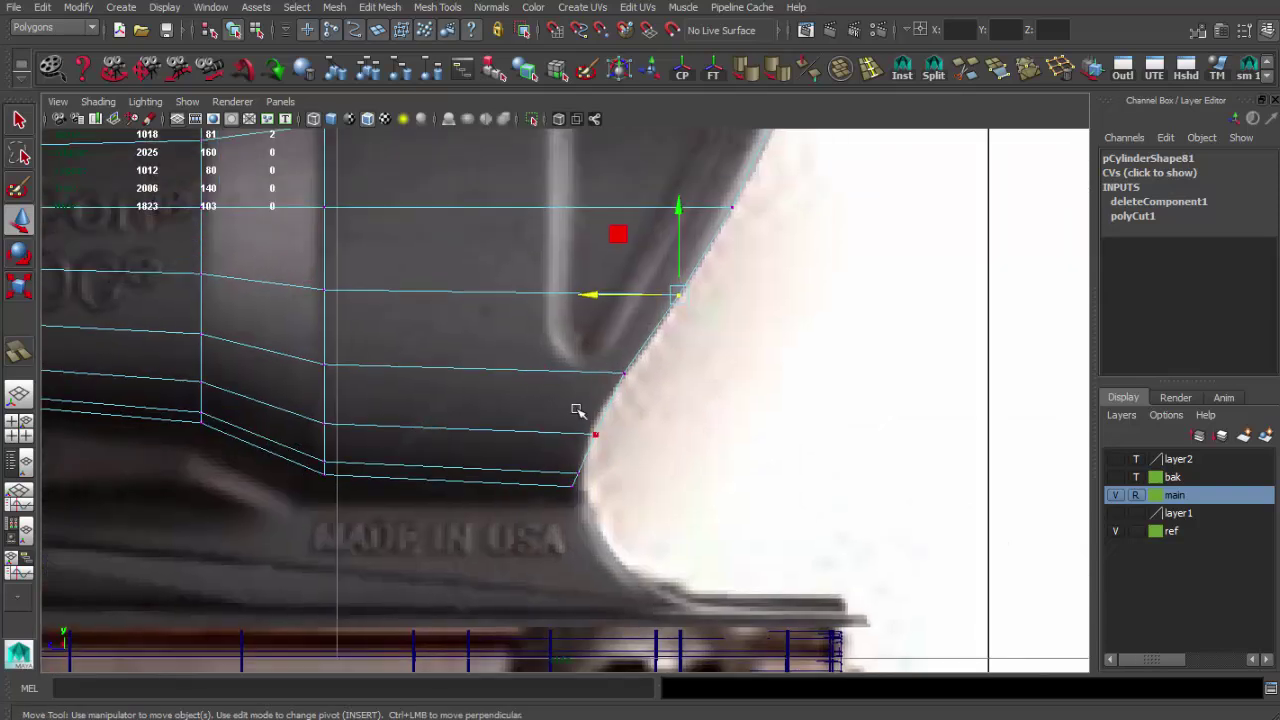
left_click(572, 486)
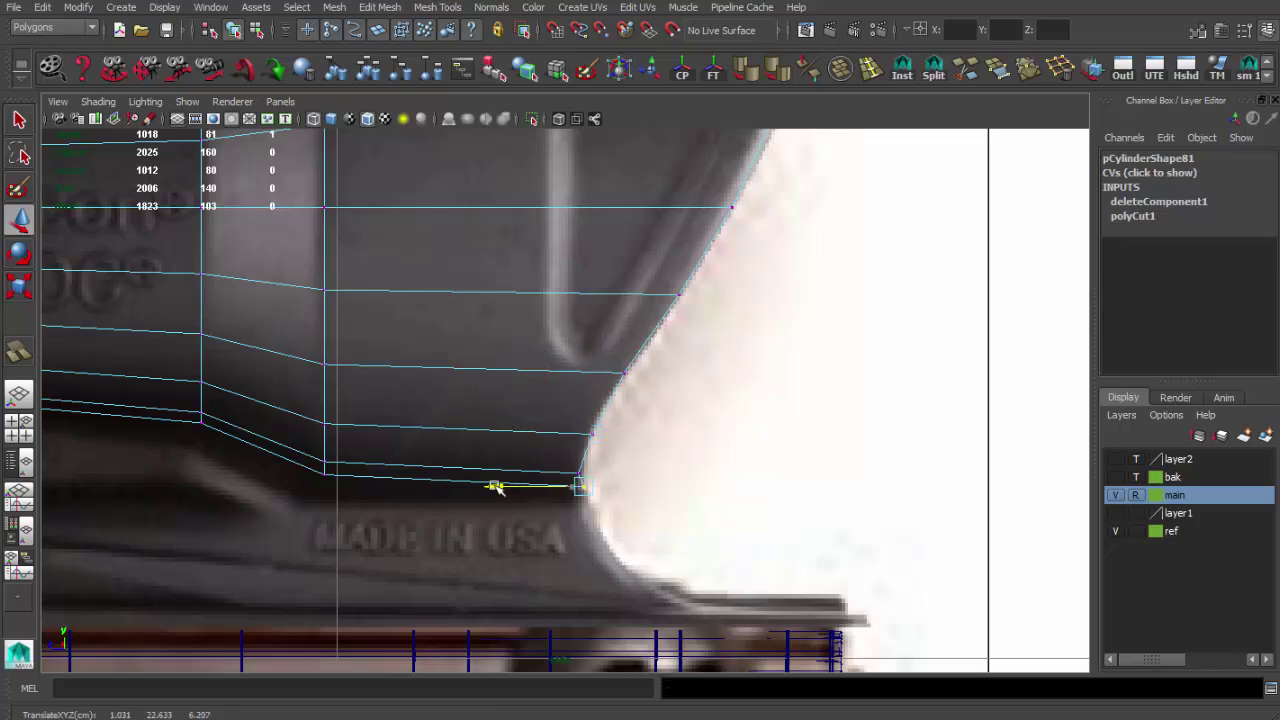
left_click_drag(547, 461, 592, 481)
key("w")
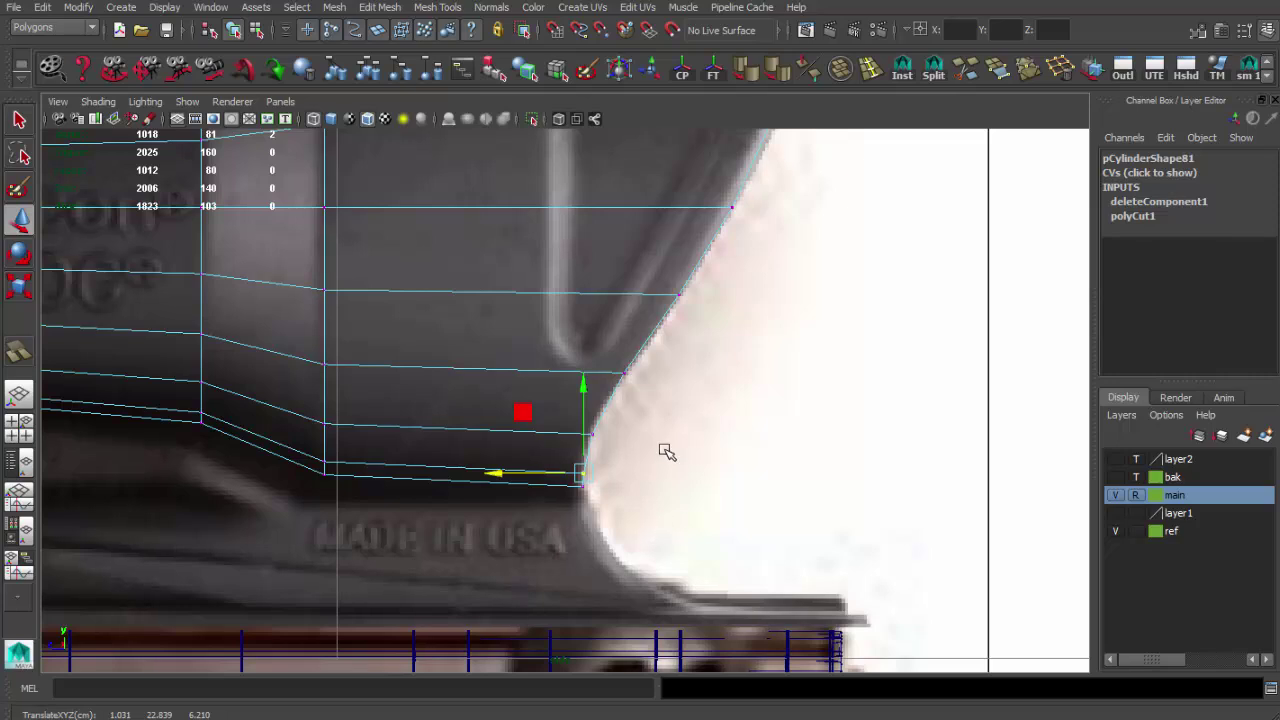
scroll(735, 482, "down", 2)
middle_click_drag(640, 431, 573, 276, "alt")
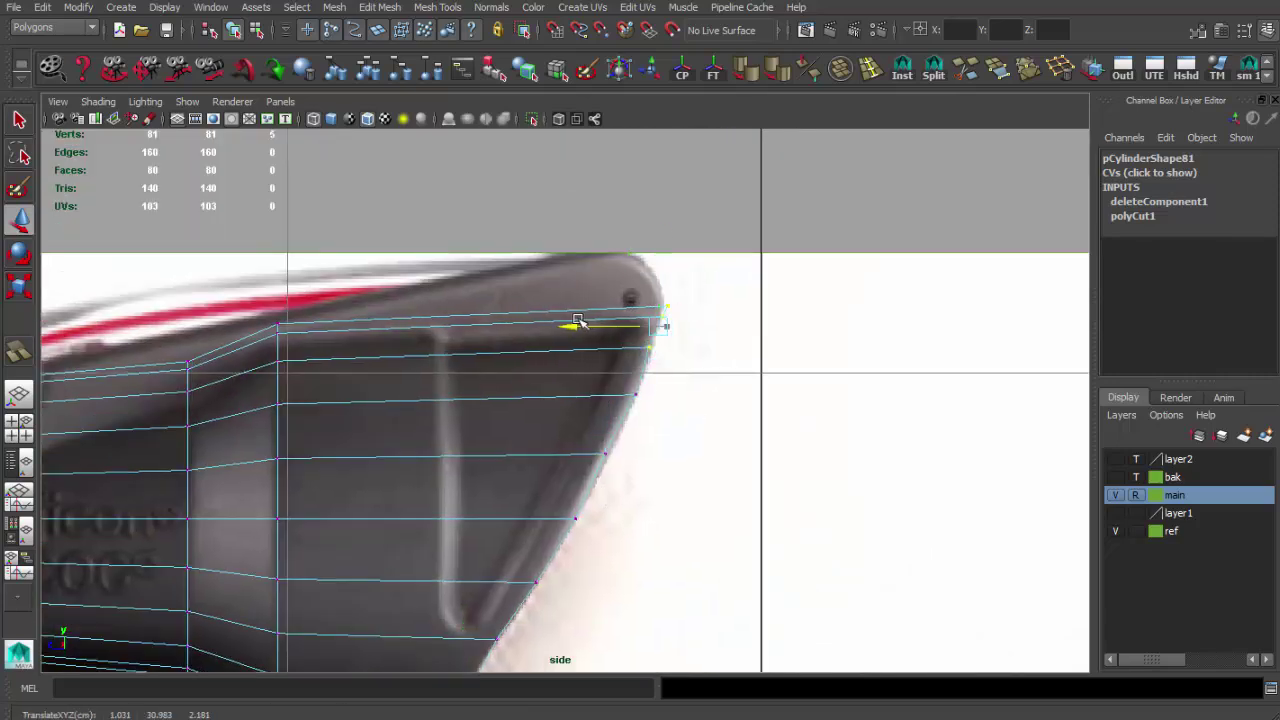
left_click_drag(665, 292, 601, 345)
scroll(580, 325, "down", 2)
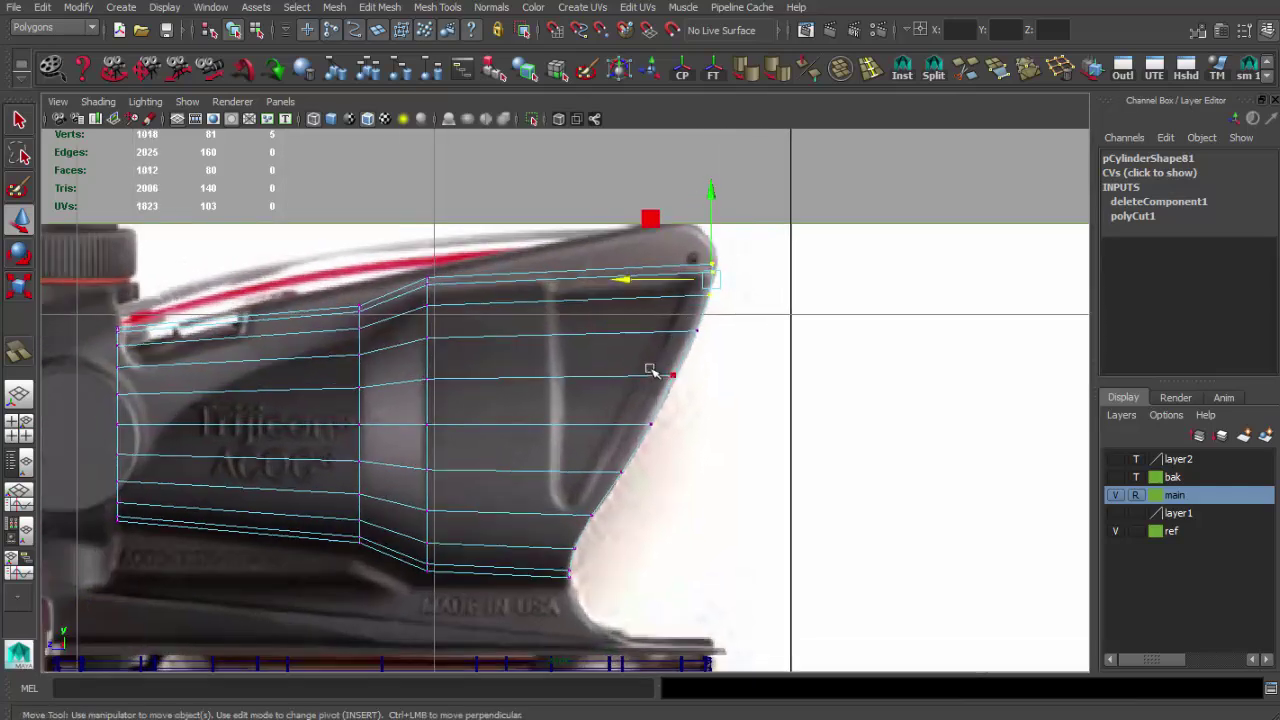
left_click(748, 474)
Step: Apply Soften Edge to the scope body mesh
scroll(748, 474, "down", 3)
scroll(594, 414, "up", 1)
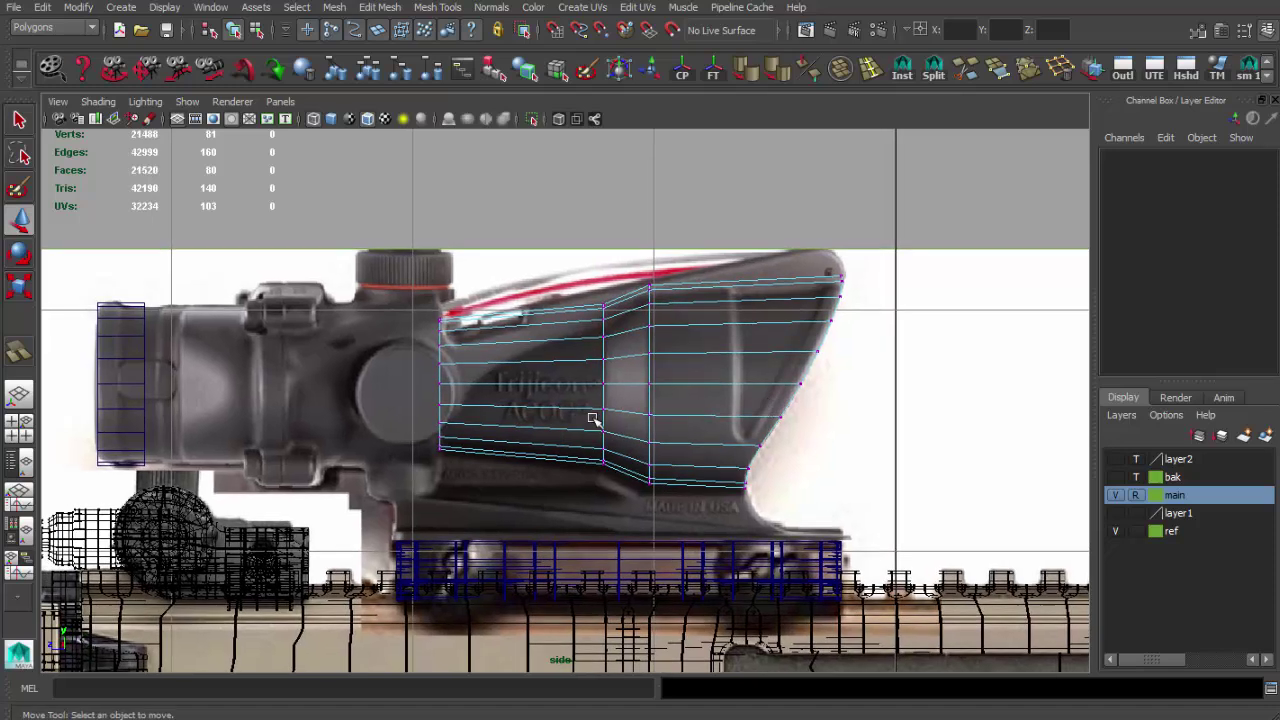
scroll(588, 437, "down", 2)
scroll(686, 471, "down", 2)
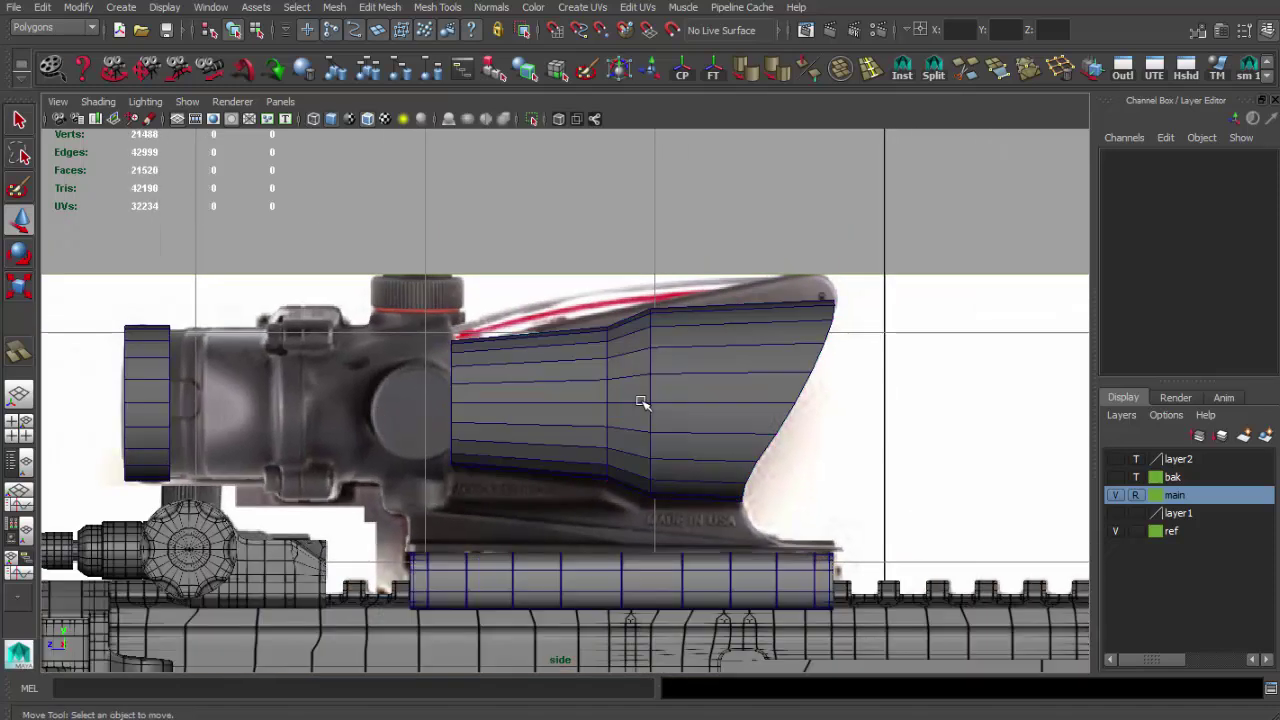
left_click(651, 400)
left_click(748, 72)
scroll(511, 413, "up", 2)
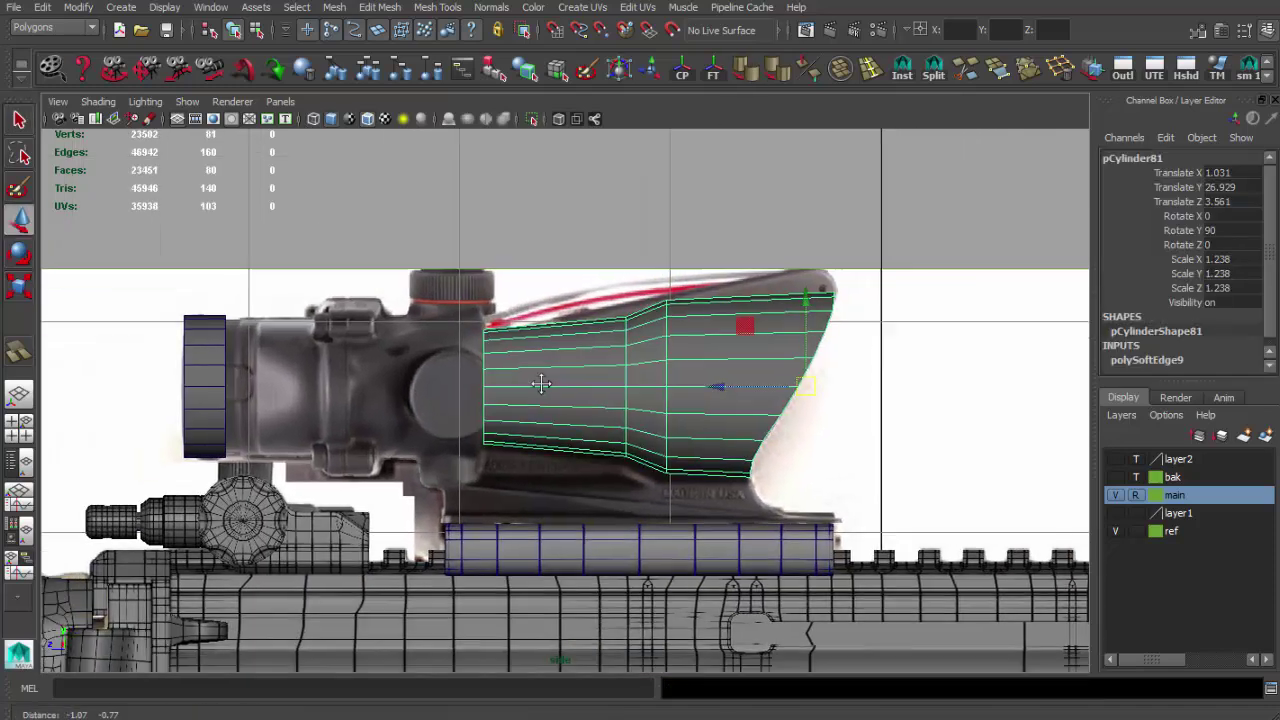
scroll(558, 326, "up", 2)
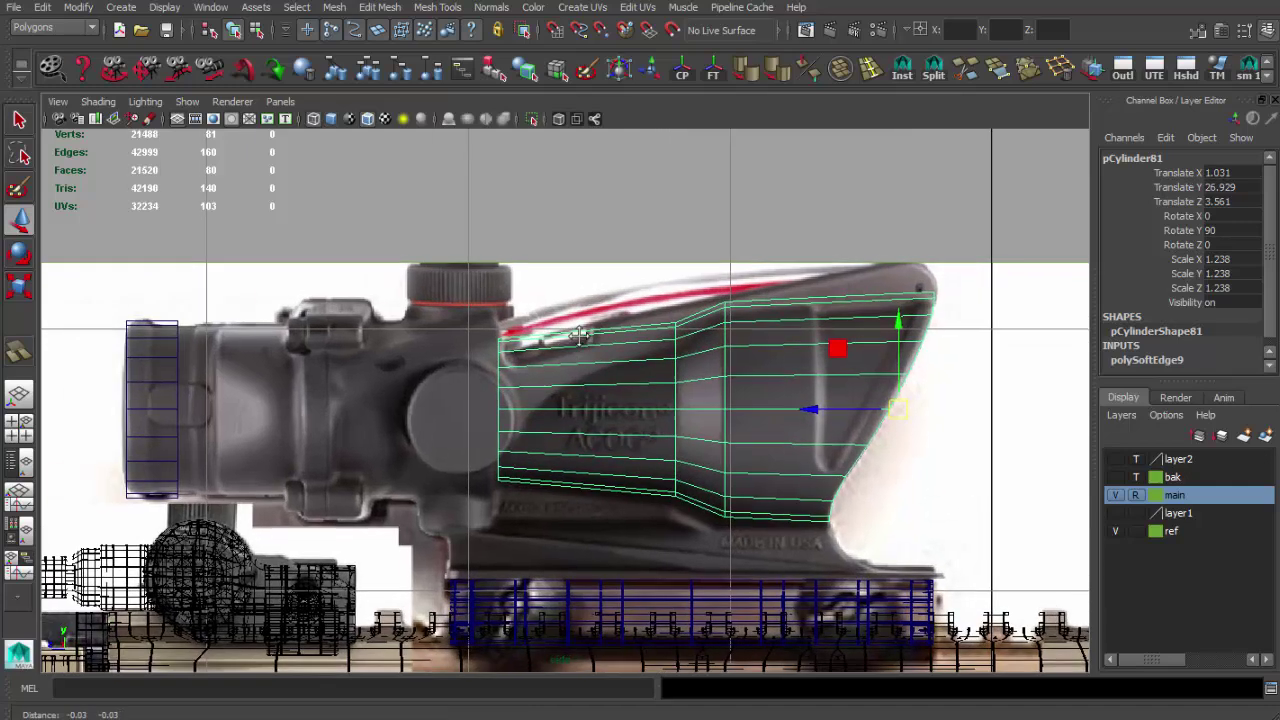
left_click(575, 338)
Step: Duplicate the eyepiece ring cylinder and set the copy's Y rotation to 0
left_click(175, 372)
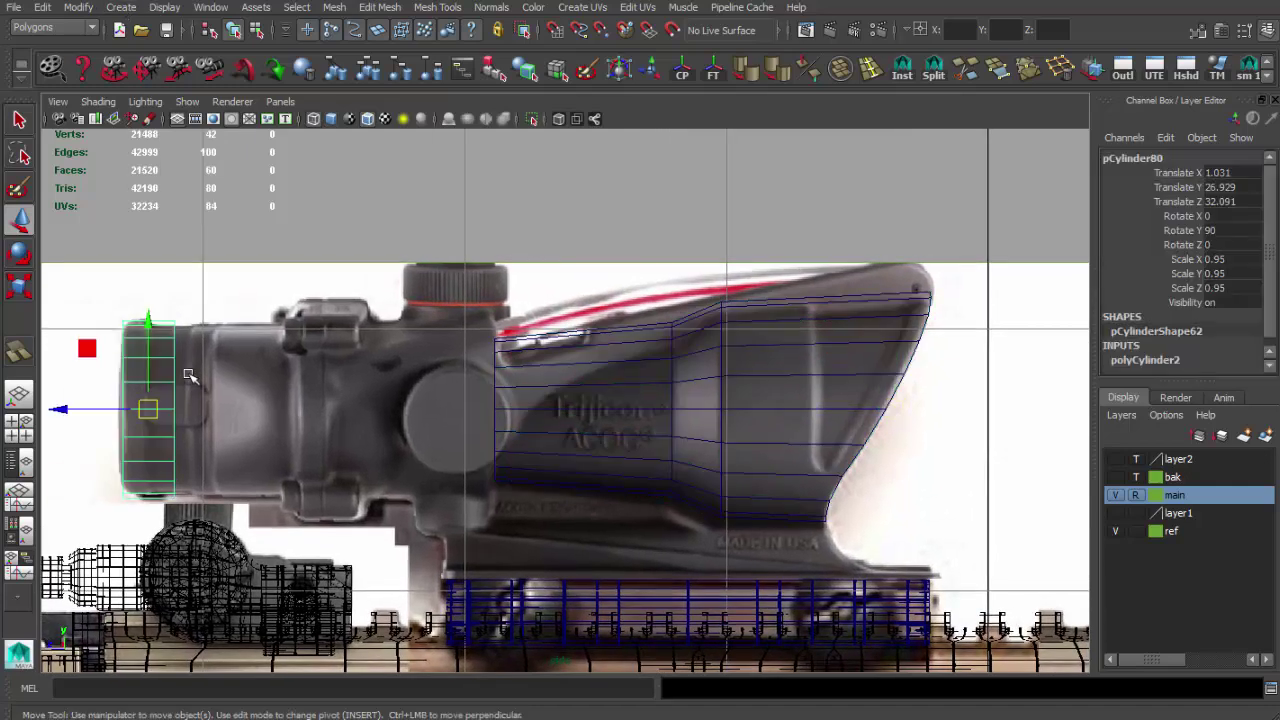
key("ctrl+d")
key("e")
mouse_move(120, 410)
left_mouse_down()
mouse_move(447, 405)
mouse_move(515, 465)
left_mouse_up()
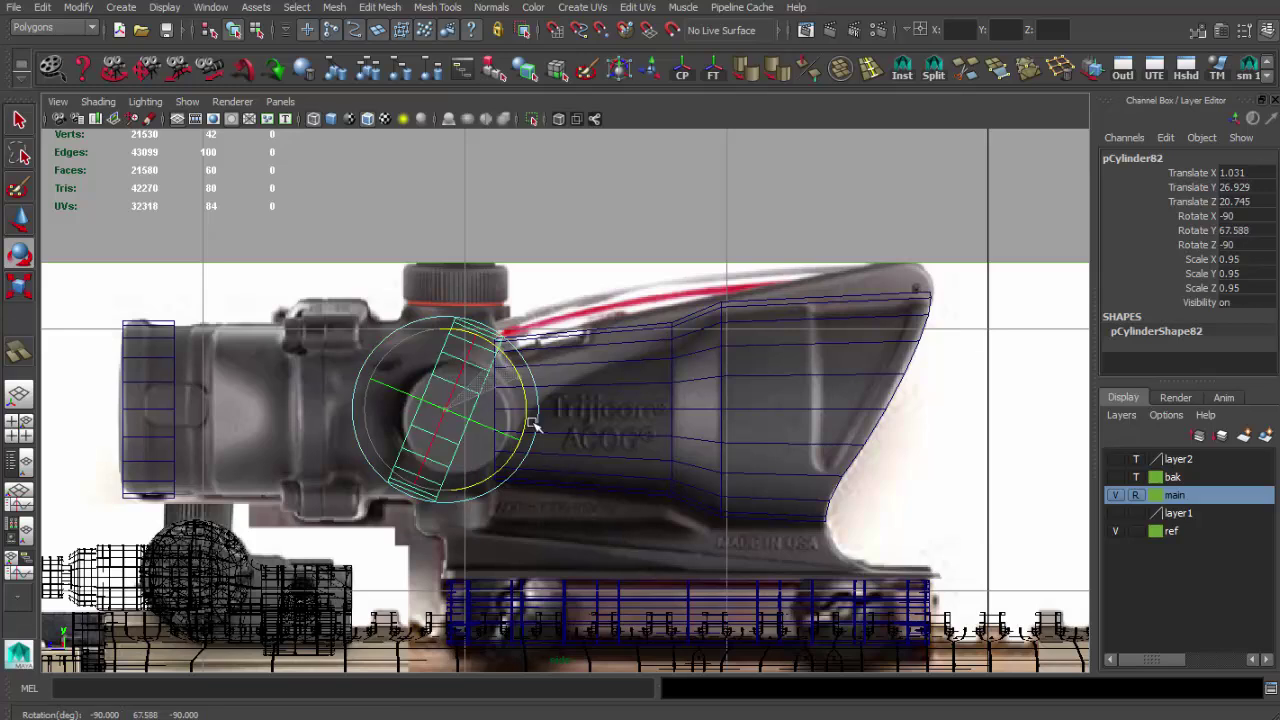
left_click_drag(493, 341, 918, 287)
type("0")
key("Return")
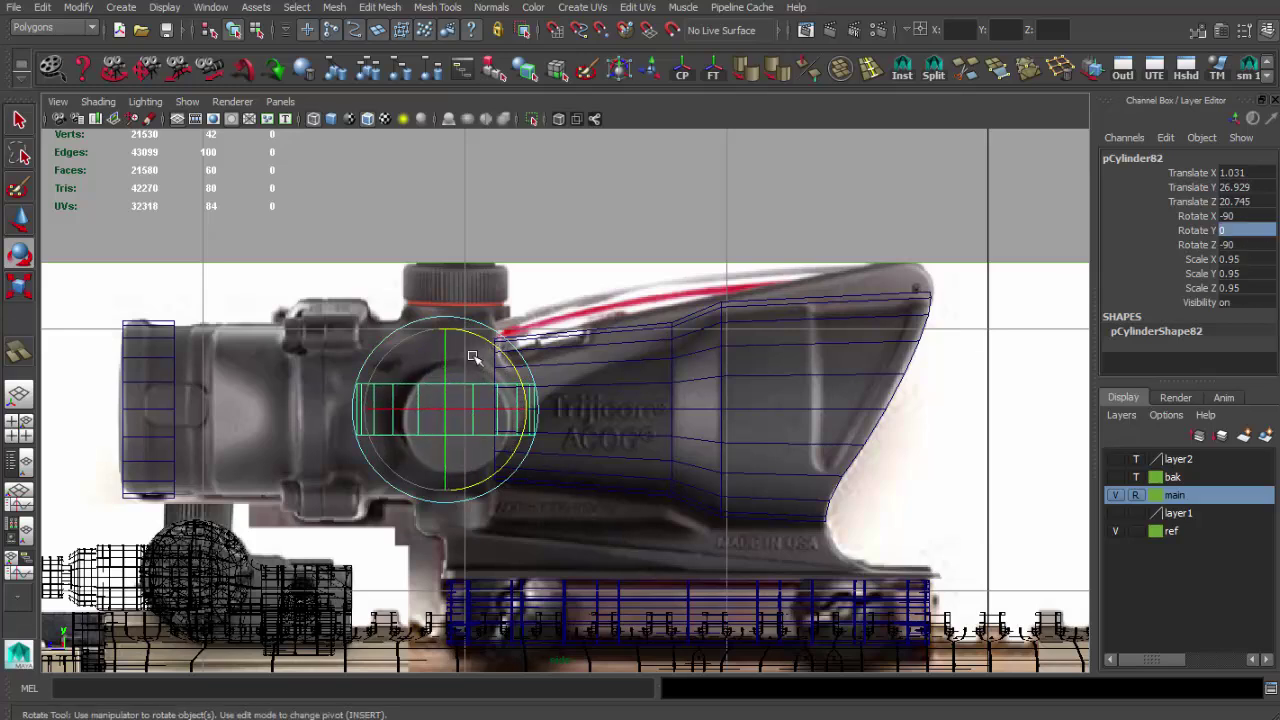
Step: Move and scale the copy into a cap on the scope's top turret
key("w")
left_click_drag(428, 349, 408, 223)
key("r")
mouse_move(451, 290)
left_mouse_down()
mouse_move(393, 291)
mouse_move(462, 283)
left_mouse_up()
key("w")
key("r")
key("w")
key("r")
left_click_drag(459, 383, 468, 383)
scroll(468, 383, "up", 2)
middle_click_drag(468, 383, 533, 250, "alt")
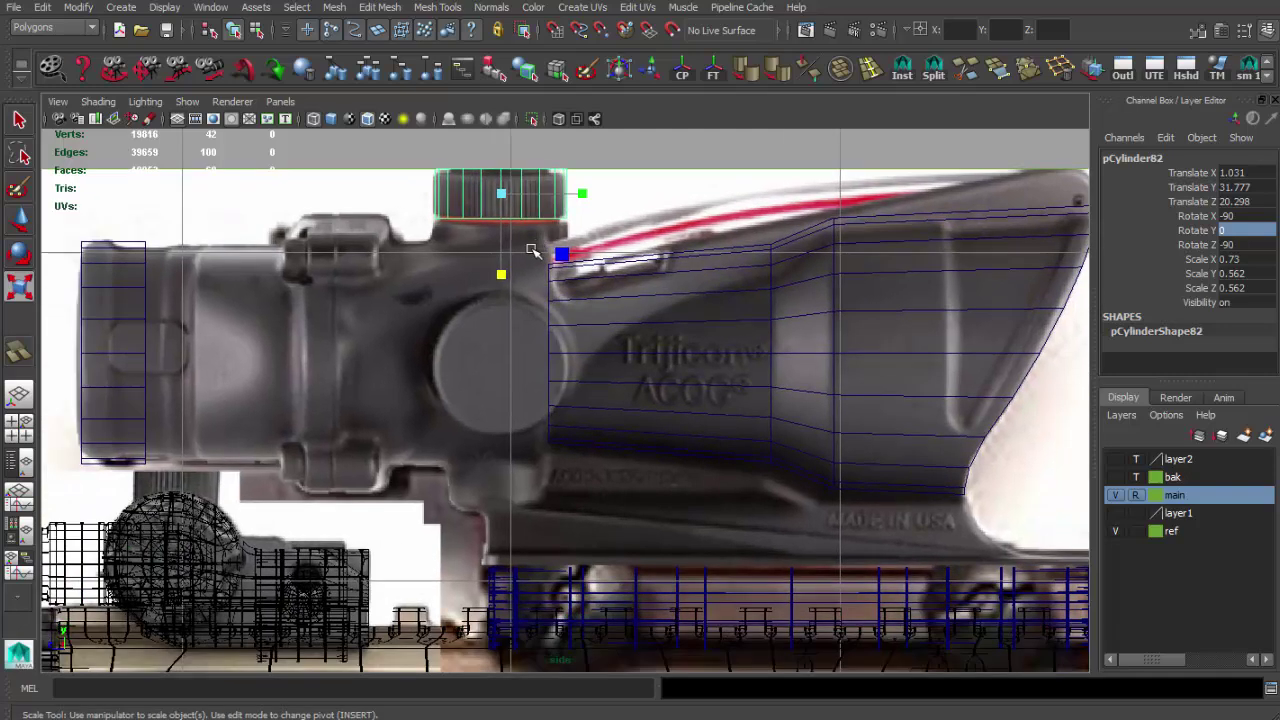
Step: Duplicate the turret cap, rotate it to Z 180, and place it as the side knob
key("ctrl+d")
key("w")
left_click_drag(500, 194, 500, 360)
key("e")
left_click_drag(500, 295, 500, 423)
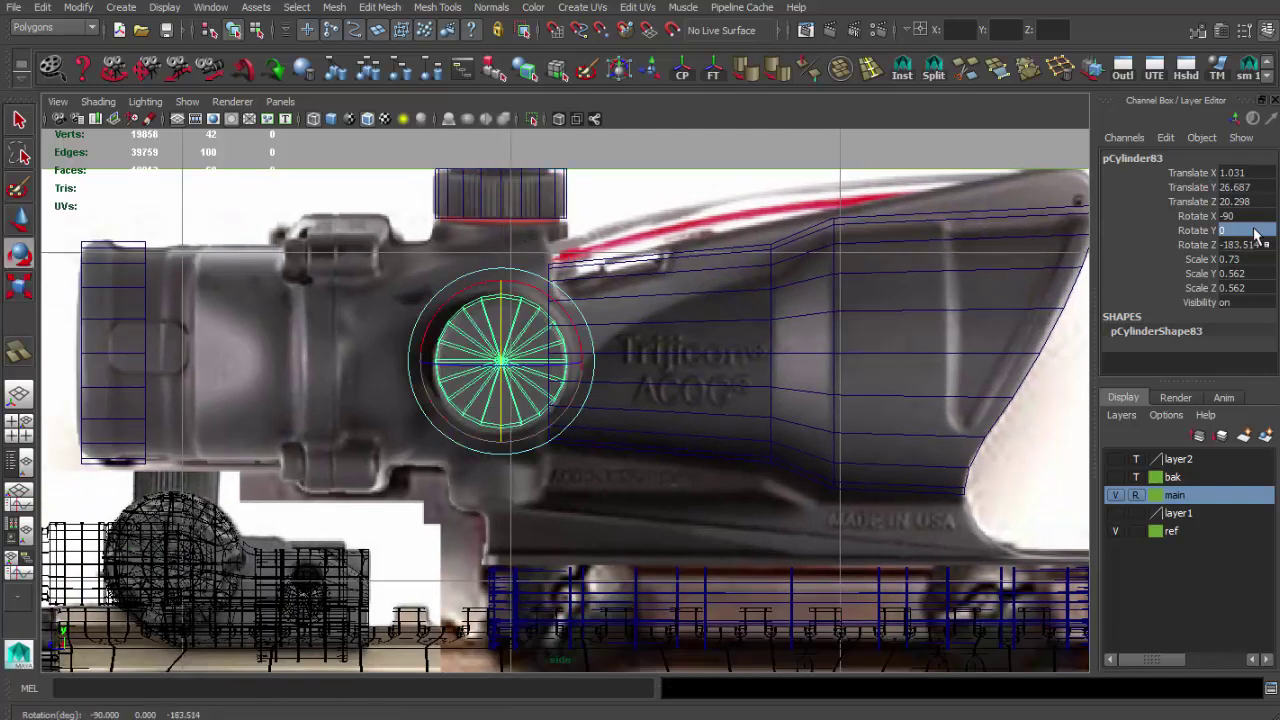
type("180")
key("Return")
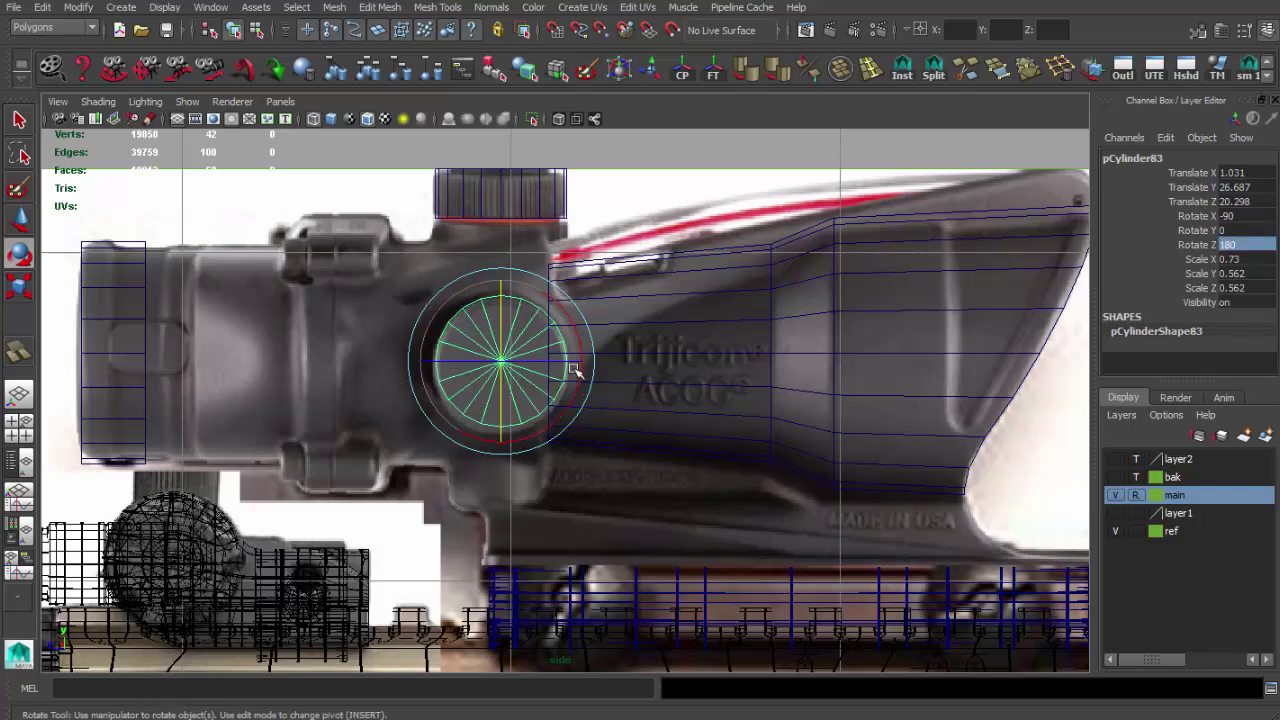
key("w")
left_click_drag(502, 364, 503, 372)
Step: Scale the side knob and reselect the eyepiece ring in the side view
key("r")
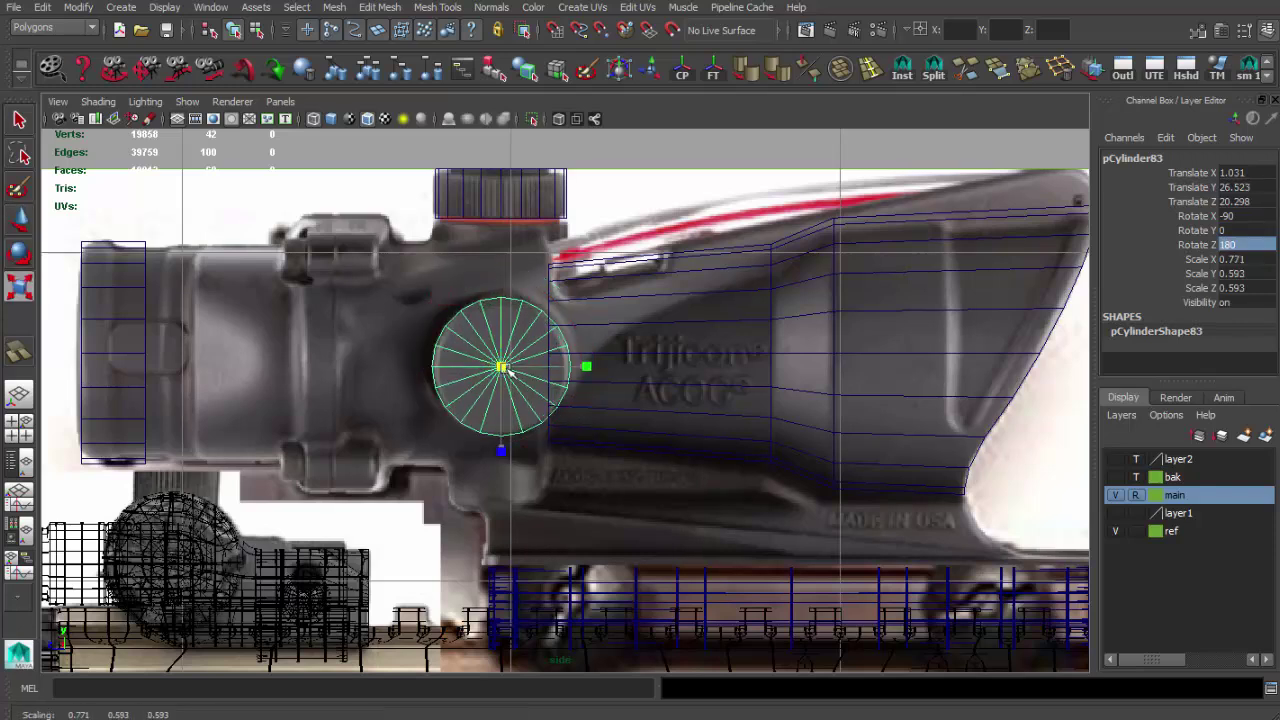
scroll(505, 370, "down", 3)
middle_click_drag(400, 335, 480, 355, "alt")
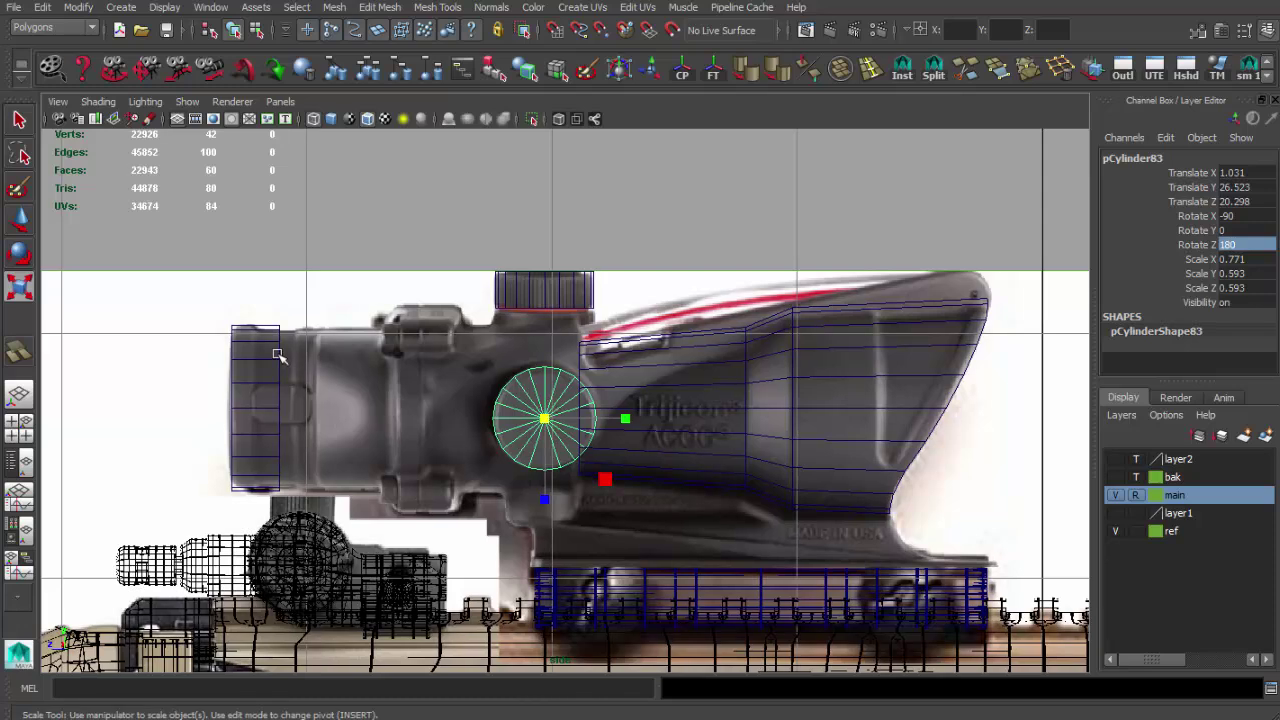
key("q")
left_click(250, 400)
key("w")
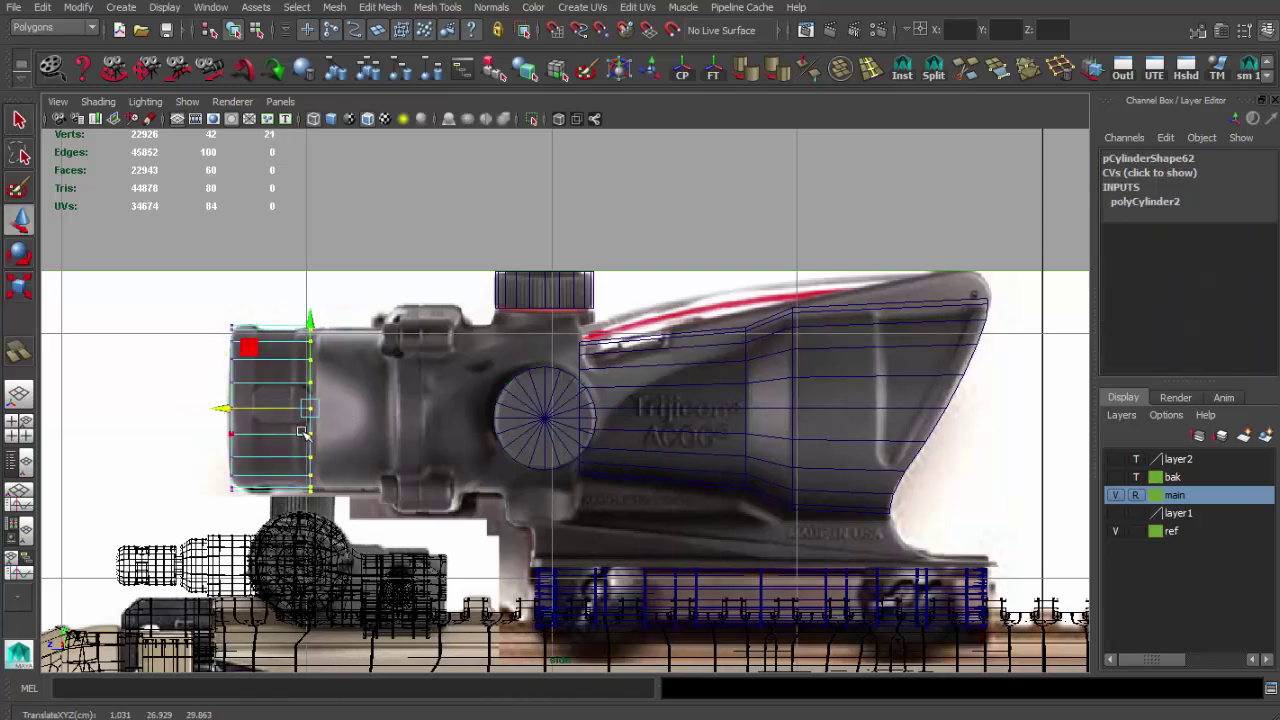
middle_click_drag(302, 432, 354, 458, "alt")
key("q")
left_click(300, 395)
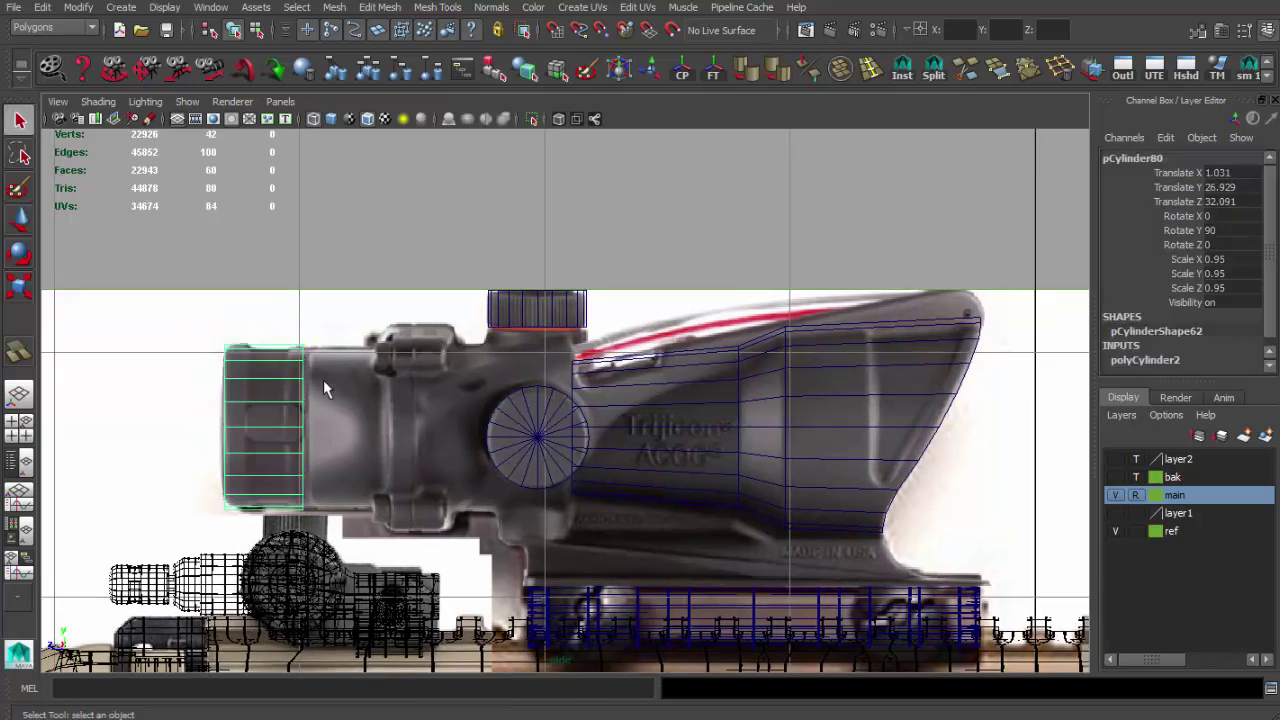
middle_click_drag(323, 379, 313, 361, "alt")
Step: Inspect the scope in the perspective view, selecting the side knob and scope body
key("space")
key("space")
mouse_move(450, 420)
left_mouse_down("alt")
mouse_move(537, 390)
mouse_move(743, 437)
mouse_move(643, 427)
mouse_move(725, 411)
mouse_move(549, 334)
left_mouse_up("alt")
left_click(537, 390)
key("w")
left_click(549, 334)
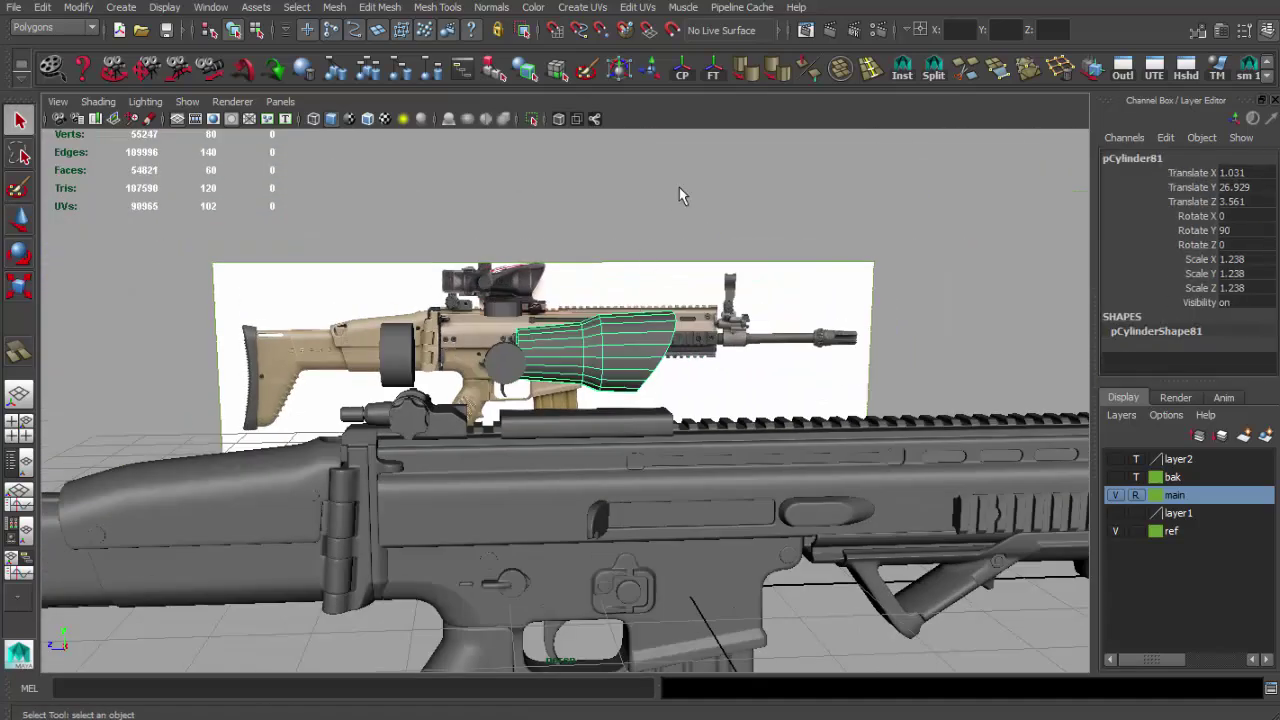
Step: Combine the scope body and the eyepiece ring into a single mesh
left_click_drag(679, 195, 388, 304, "alt")
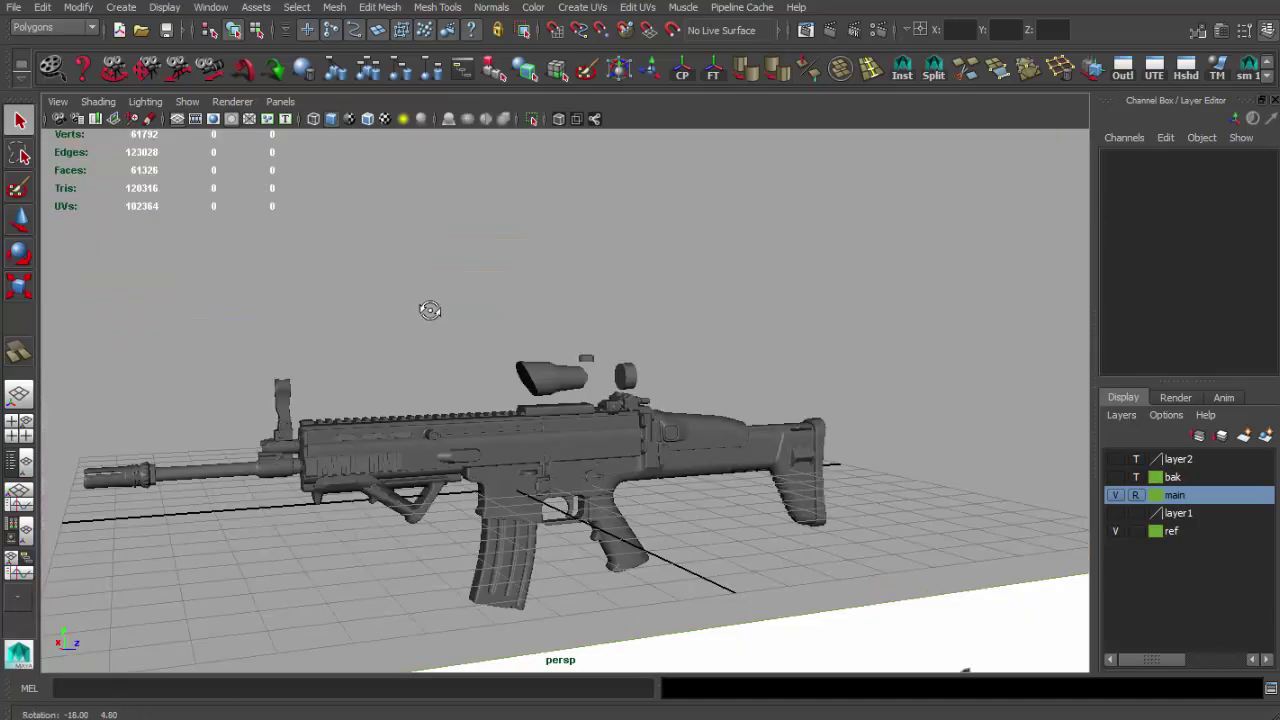
mouse_move(429, 309)
left_mouse_down("alt")
mouse_move(774, 323)
mouse_move(683, 346)
left_mouse_up("alt")
scroll(683, 346, "up", 3)
scroll(601, 349, "up", 3)
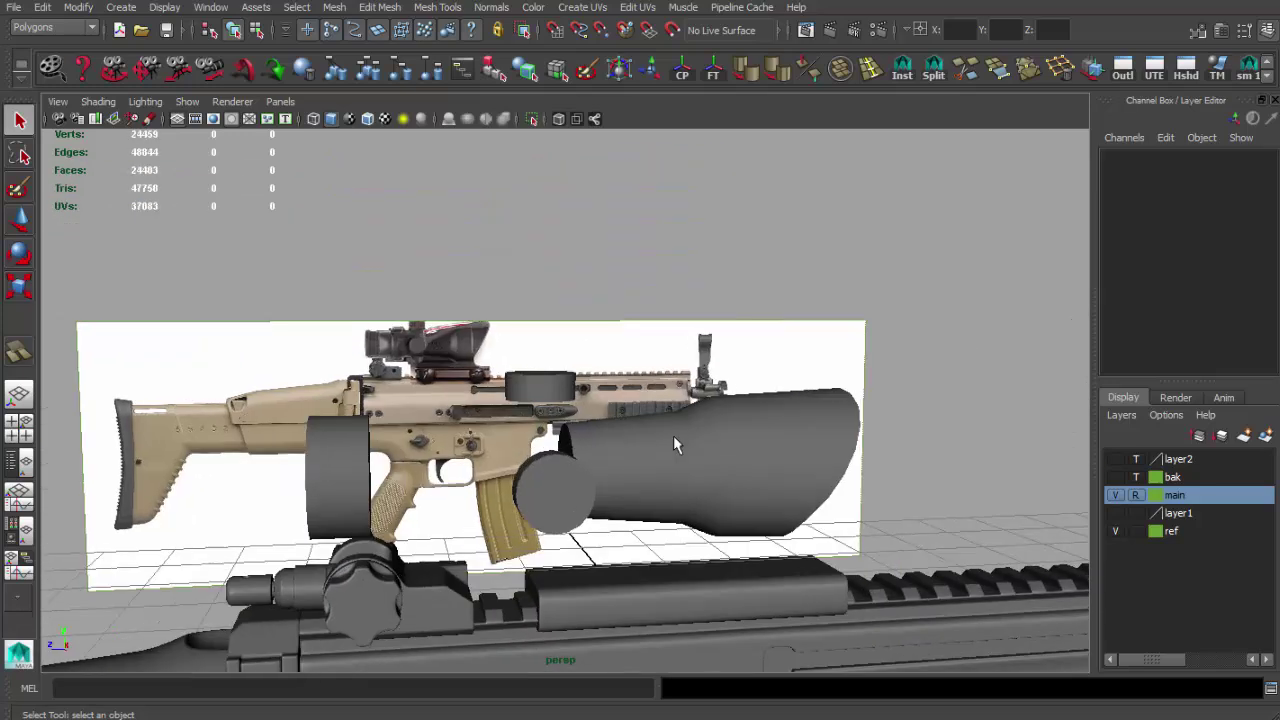
key("space")
key("space")
middle_click_drag(720, 507, 412, 295, "alt")
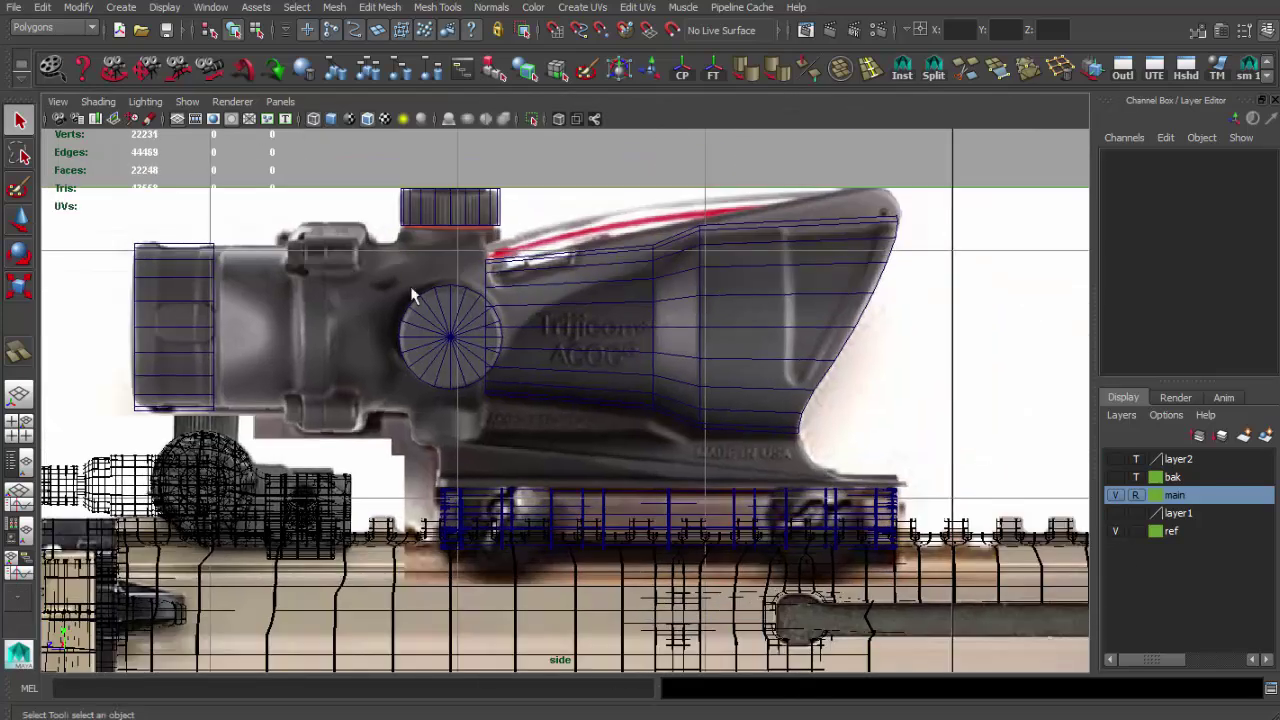
key("space")
key("space")
left_click(685, 399)
left_click(497, 533, "shift")
left_click(871, 70)
Step: Select one half of the combined scope's faces
left_click_drag(700, 400, 623, 280, "alt")
key("F11")
mouse_move(562, 423)
left_mouse_down("alt")
mouse_move(413, 174)
mouse_move(567, 557)
left_mouse_up("alt")
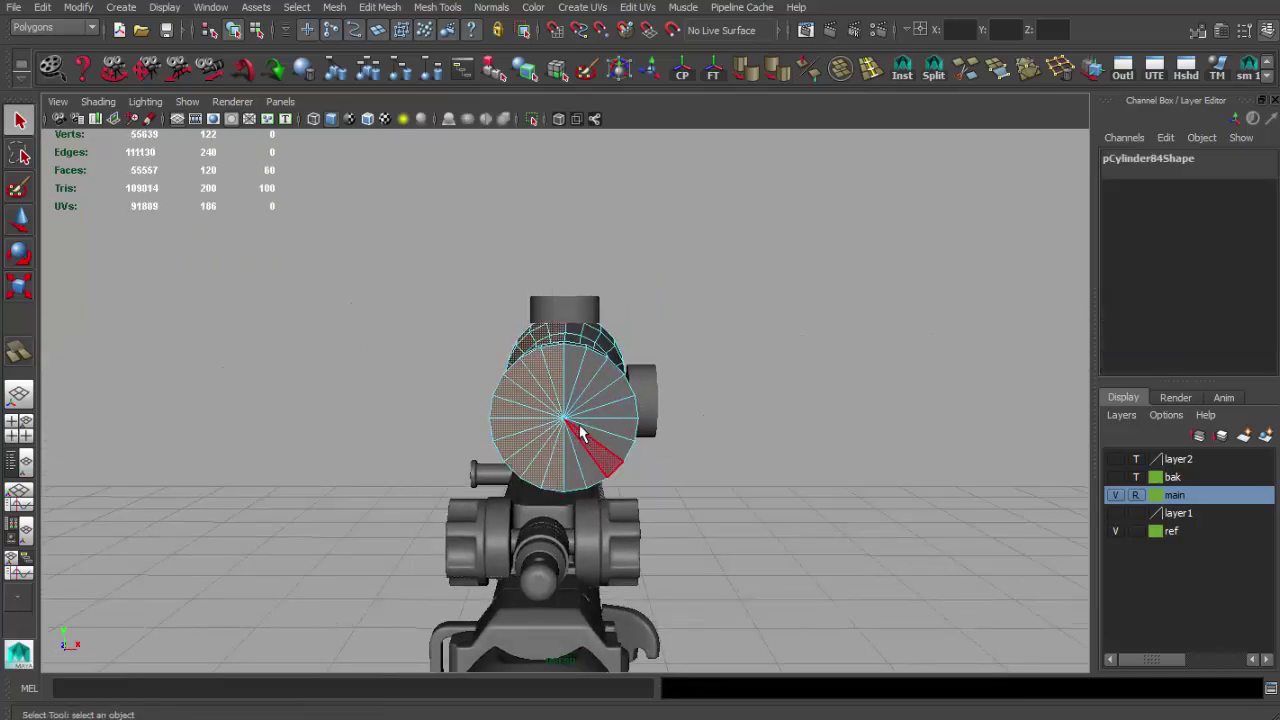
key("F8")
Step: Move the top turret cap sideways along X onto the scope's centre line
left_click(565, 310)
key("w")
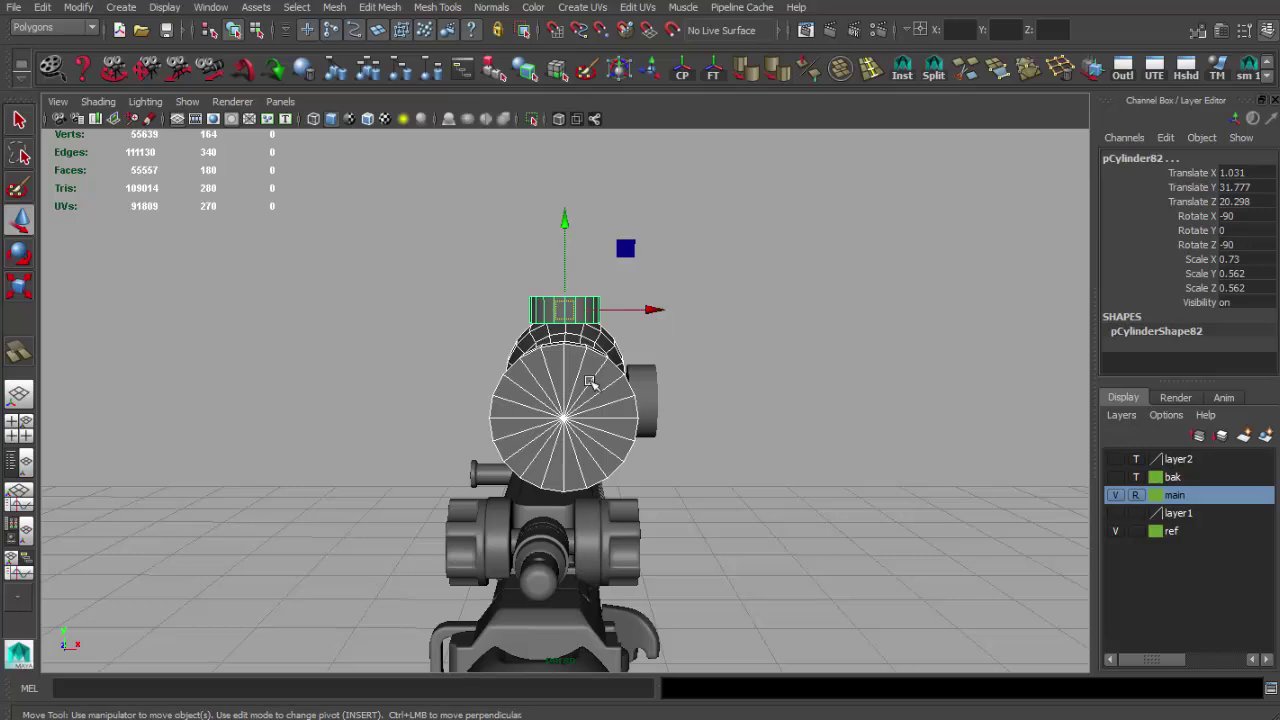
left_click_drag(647, 310, 629, 310)
Step: Select the side adjustment knob and reframe the maximized side view on it
left_click(656, 392)
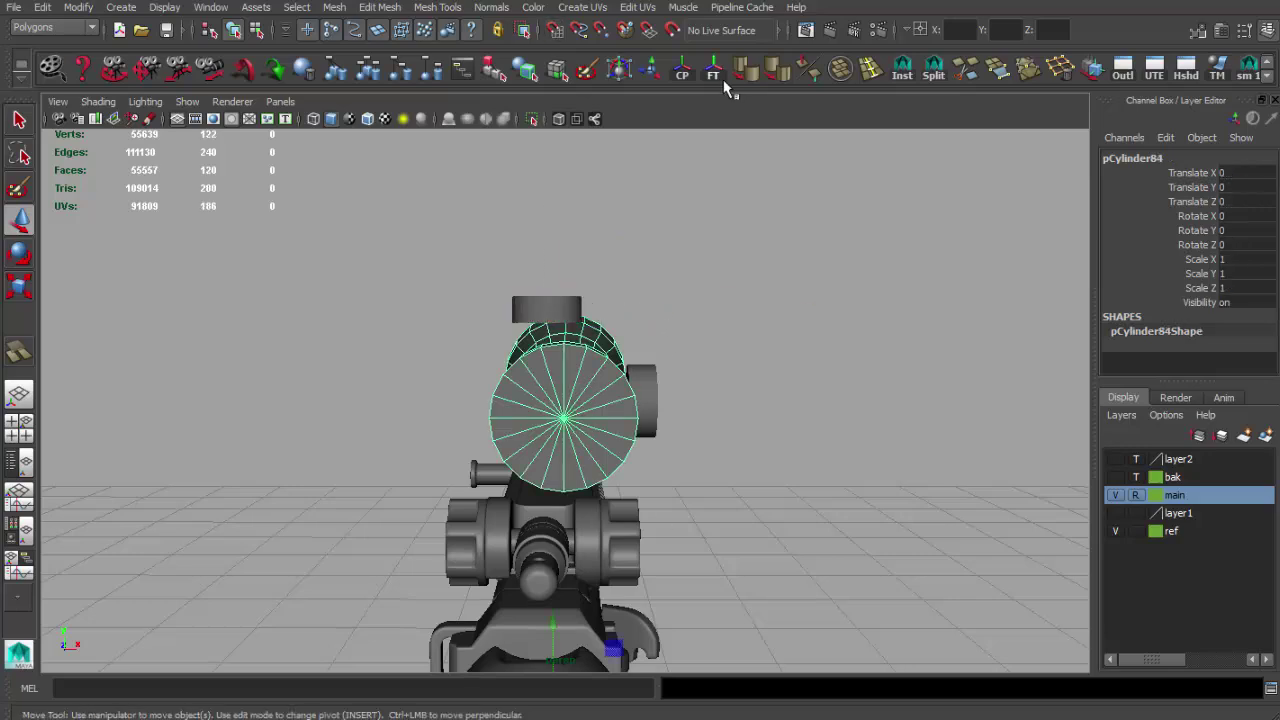
mouse_move(638, 394)
left_mouse_down("alt")
mouse_move(645, 380)
mouse_move(727, 390)
mouse_move(561, 374)
left_mouse_up("alt")
left_click(655, 380)
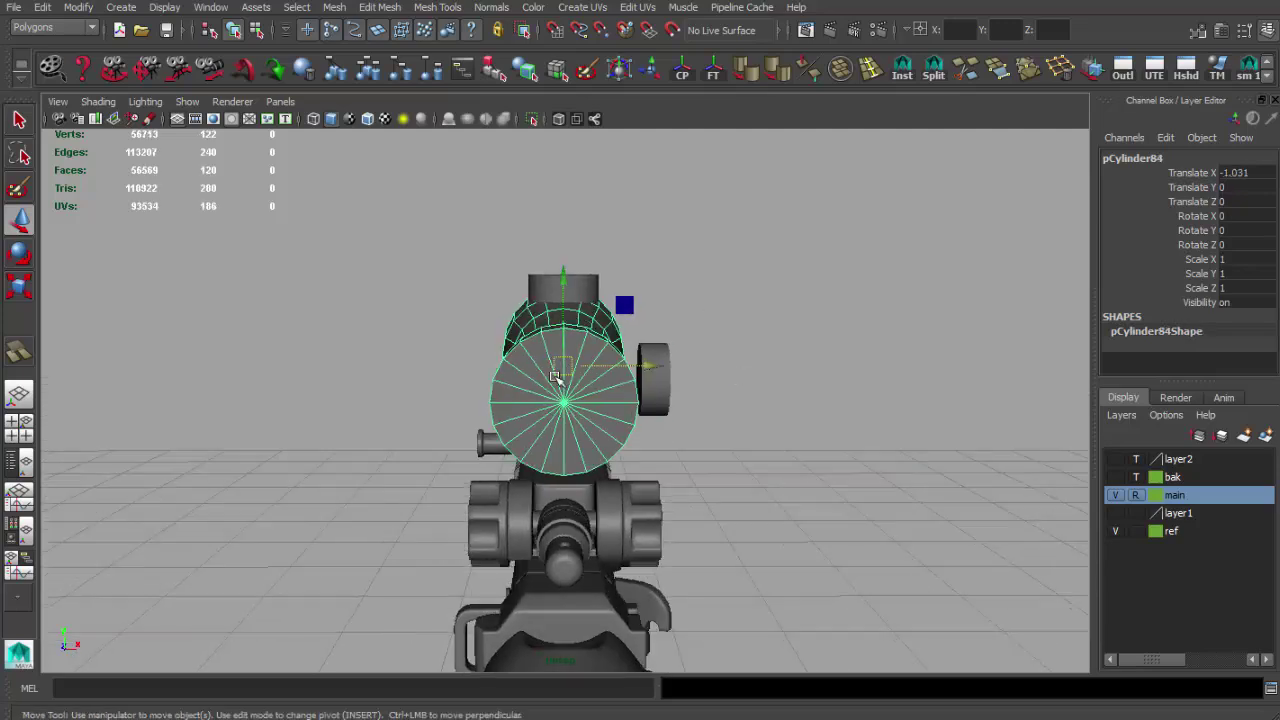
key("F11")
left_click_drag(555, 485, 597, 399, "alt")
key("F8")
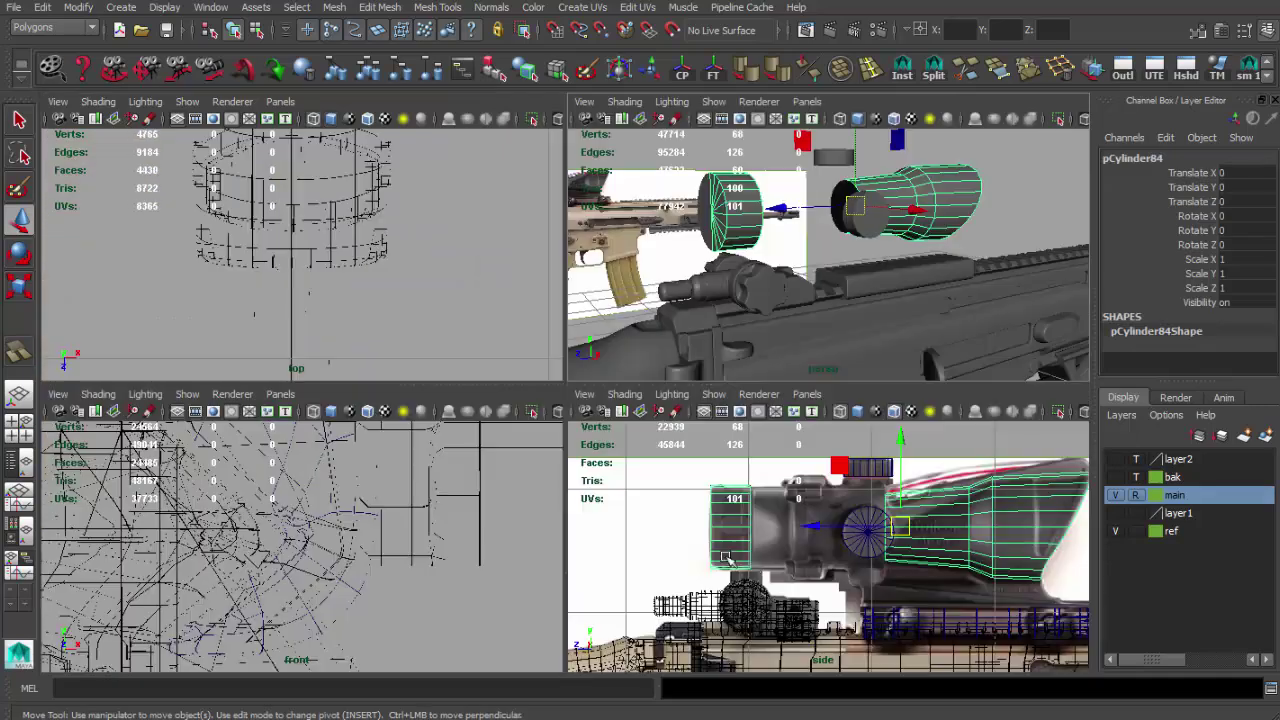
key("space")
scroll(458, 348, "up", 3)
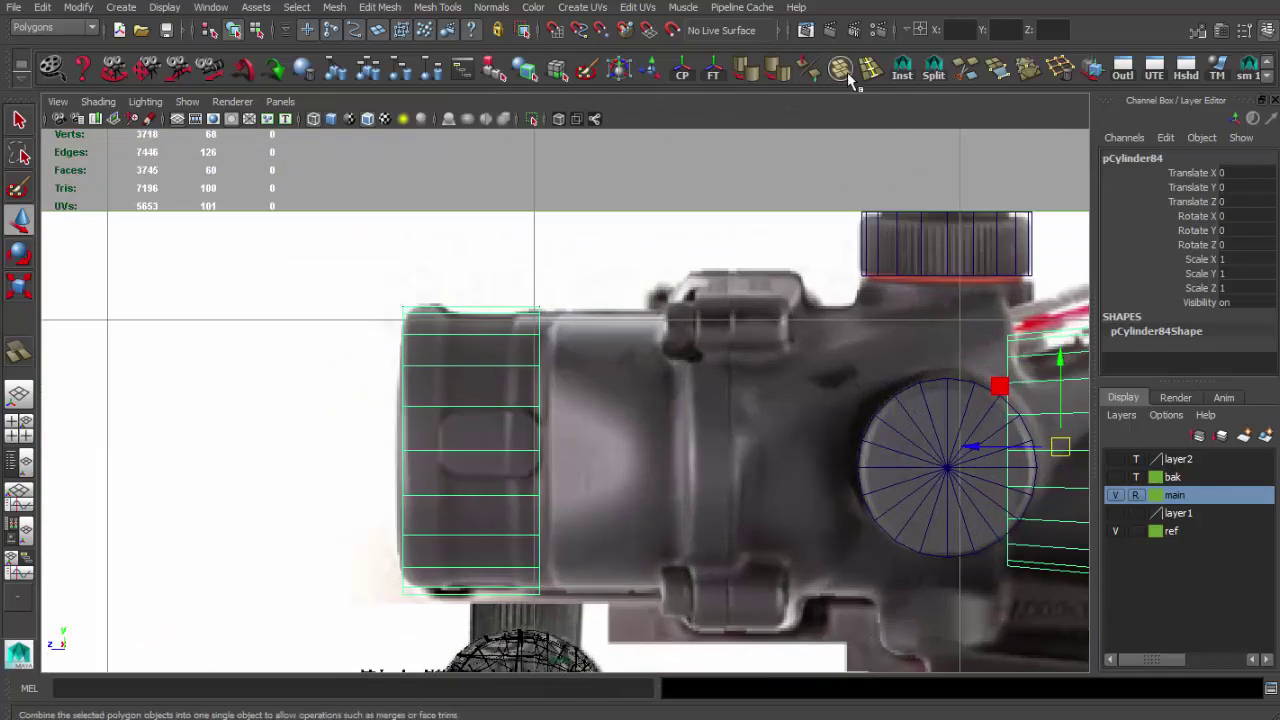
Step: Insert two edge loops on the eyepiece ring, then extrude and scale the band between them inward
left_click(840, 69)
left_click(441, 338)
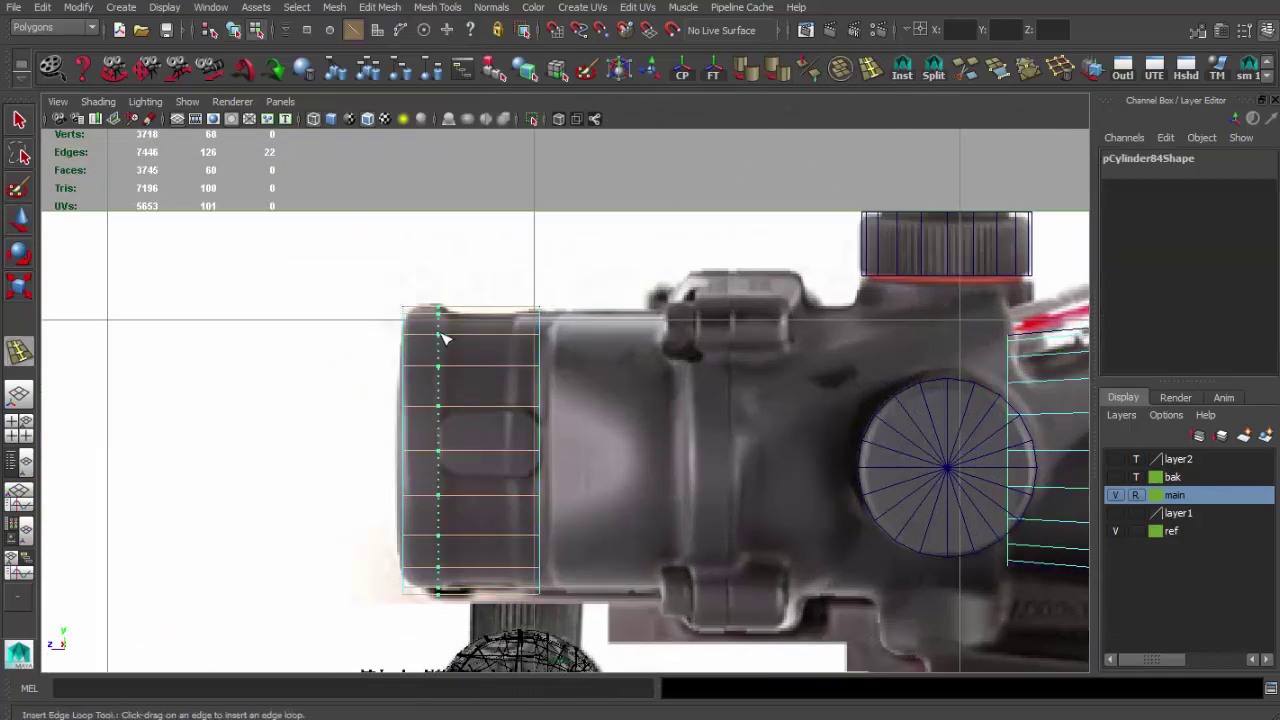
left_click(517, 340)
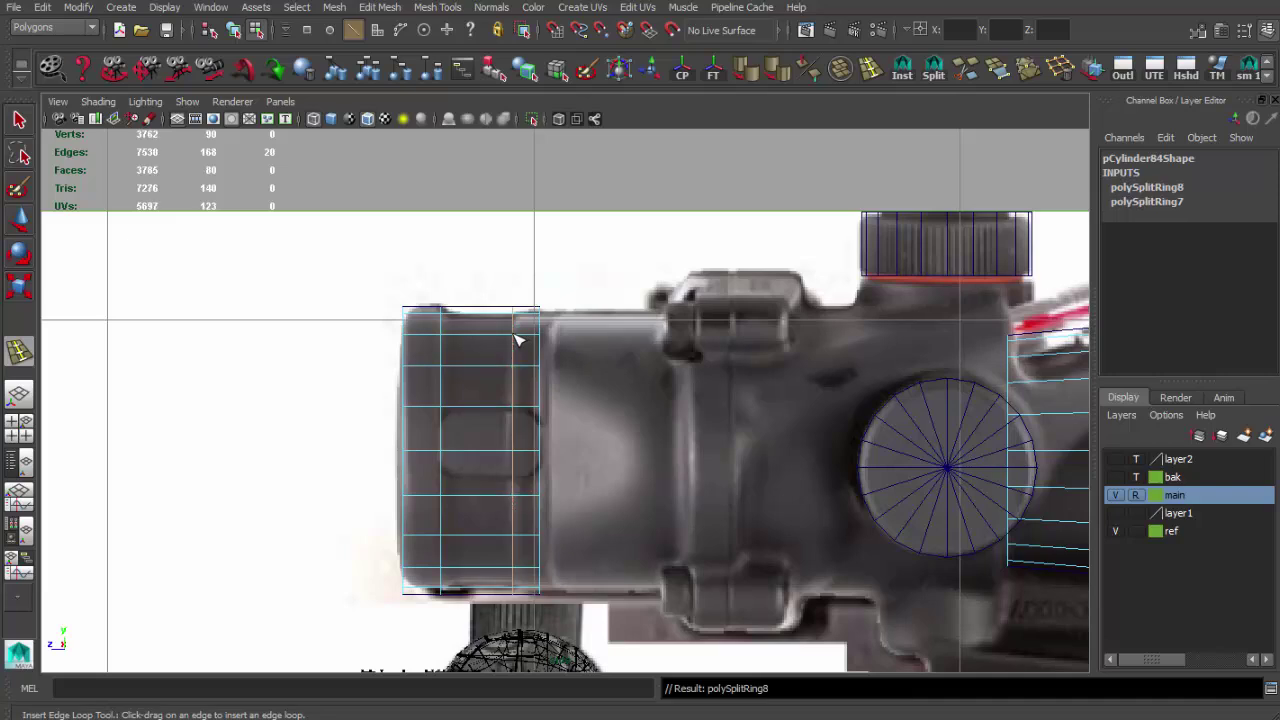
double_click(486, 358)
key("ctrl+e")
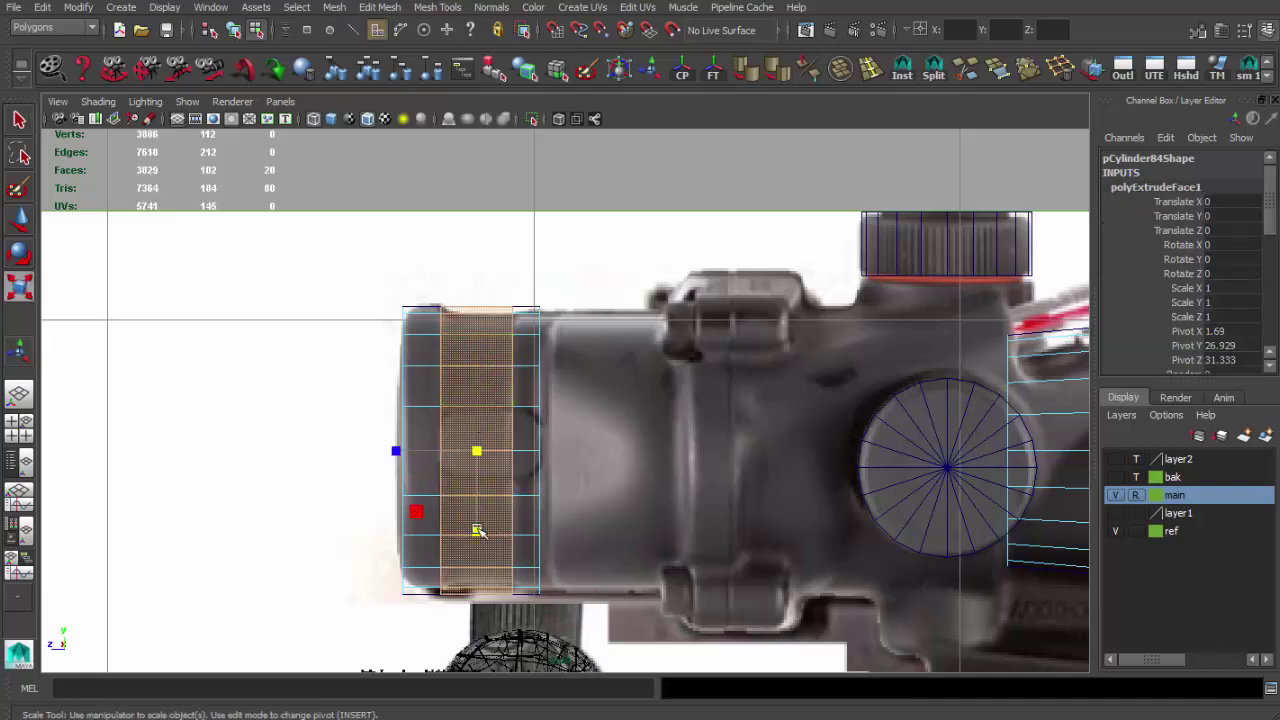
left_click_drag(478, 530, 471, 528)
key("r")
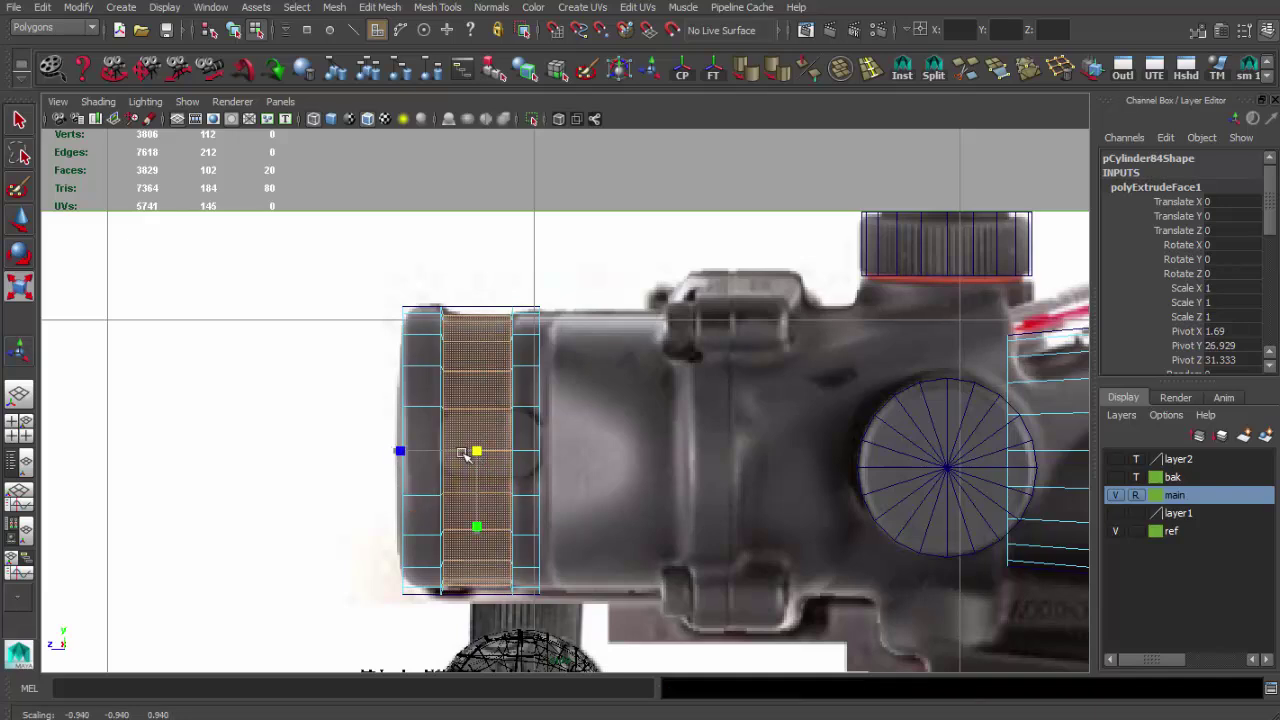
left_click_drag(424, 463, 403, 449)
Step: Delete the selected edge on the eyepiece ring
key("space")
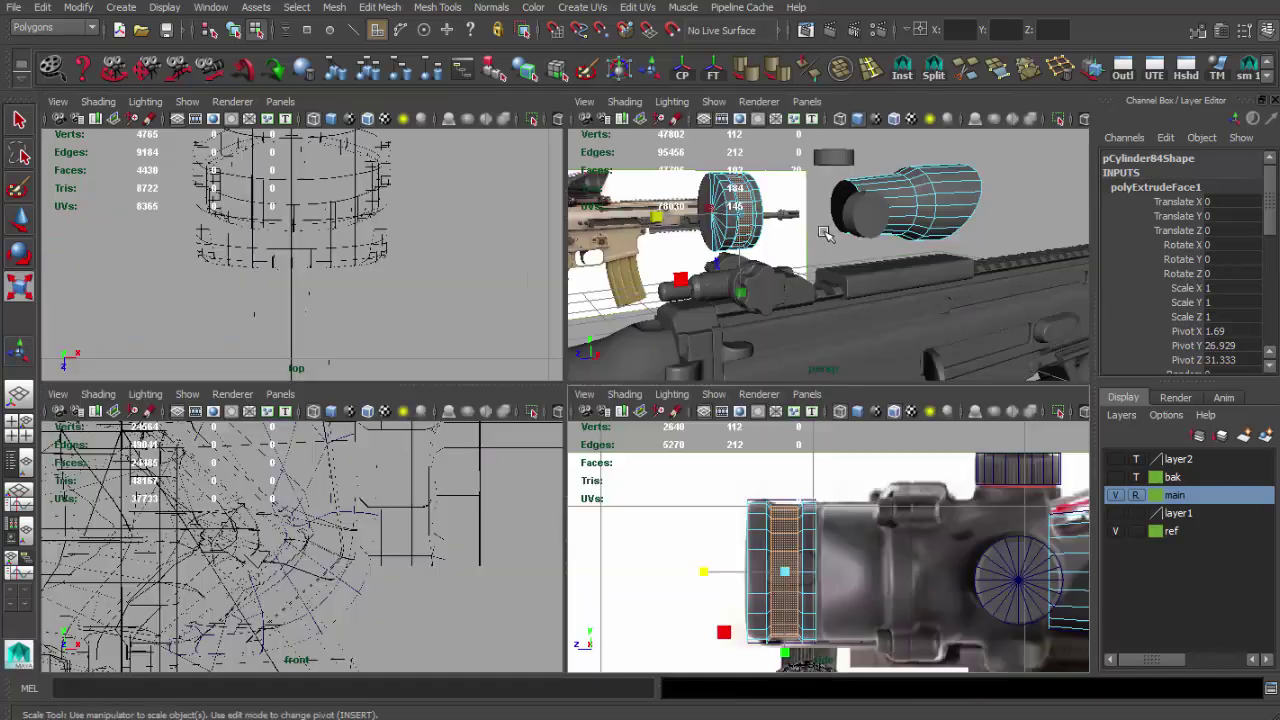
key("space")
scroll(440, 270, "up", 3)
mouse_move(470, 290)
left_mouse_down("alt")
mouse_move(413, 246)
mouse_move(700, 440)
mouse_move(600, 322)
left_mouse_up("alt")
left_click(546, 345)
key("w")
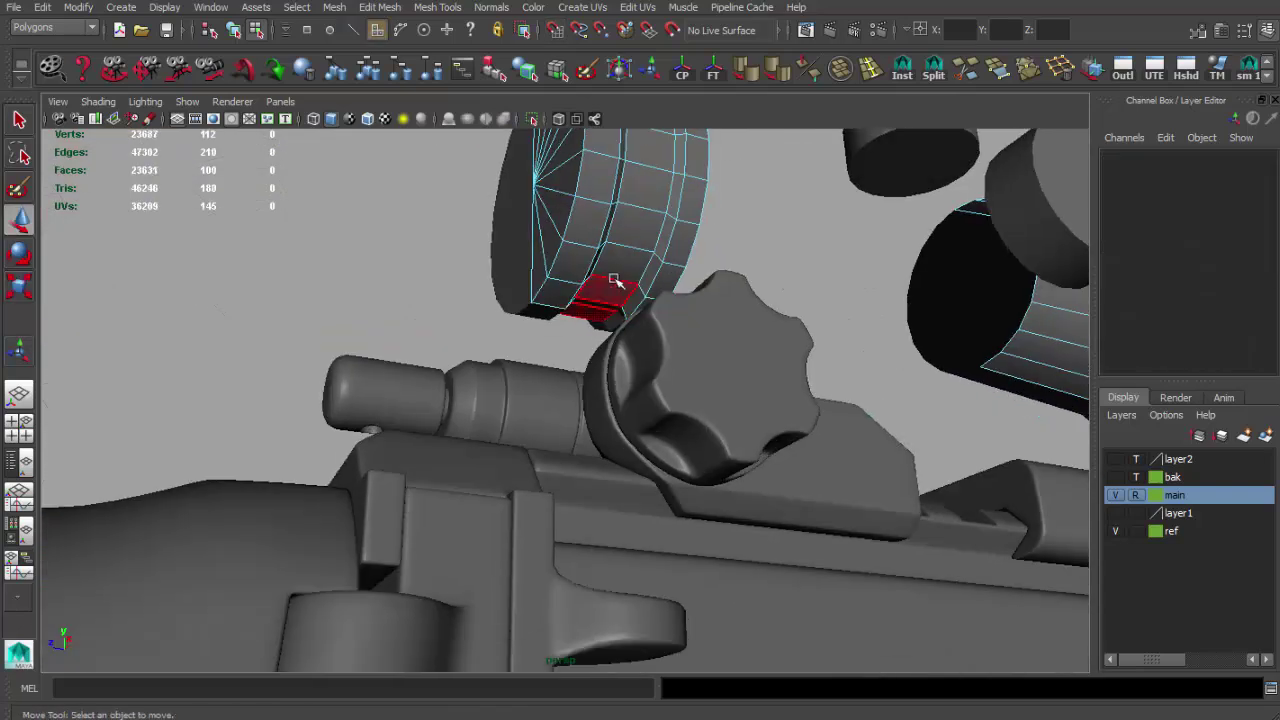
key("Delete")
Step: Delete the faces of one half of the ring
key("q")
key("F8")
key("F11")
key("w")
mouse_move(612, 298)
left_mouse_down("alt")
mouse_move(434, 315)
mouse_move(560, 330)
mouse_move(680, 250)
mouse_move(801, 275)
left_mouse_up("alt")
key("q")
left_click(434, 315)
key("Delete")
Step: Duplicate the ring half as a mirrored copy, combine both halves, and merge the seam vertices
key("F8")
key("ctrl+shift+d")
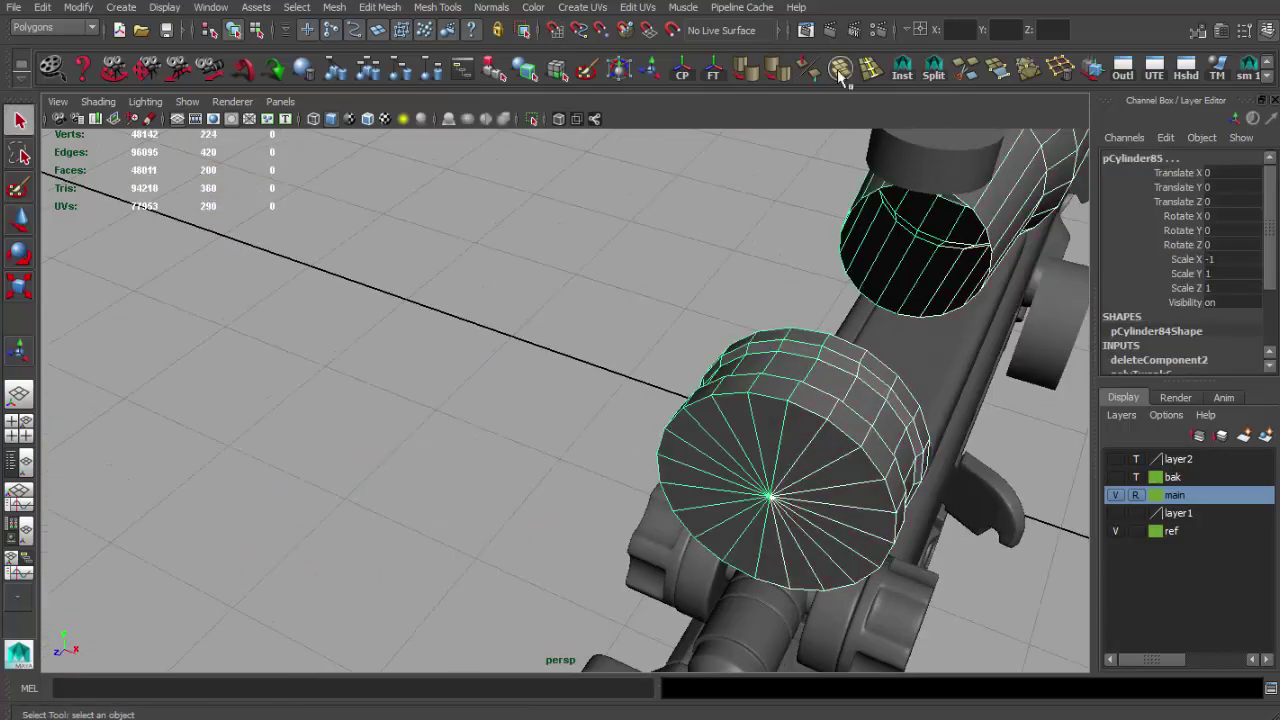
left_click(840, 72)
mouse_move(700, 400)
left_mouse_down("alt")
mouse_move(586, 457)
mouse_move(722, 468)
mouse_move(446, 428)
left_mouse_up("alt")
key("F9")
right_click_drag(556, 478, 545, 457, "shift")
mouse_move(557, 491)
left_mouse_down("alt")
mouse_move(580, 466)
mouse_move(531, 288)
left_mouse_up("alt")
Step: Delete the drum's inner front faces to open a hole in its front
left_click_drag(528, 478, 537, 398)
key("r")
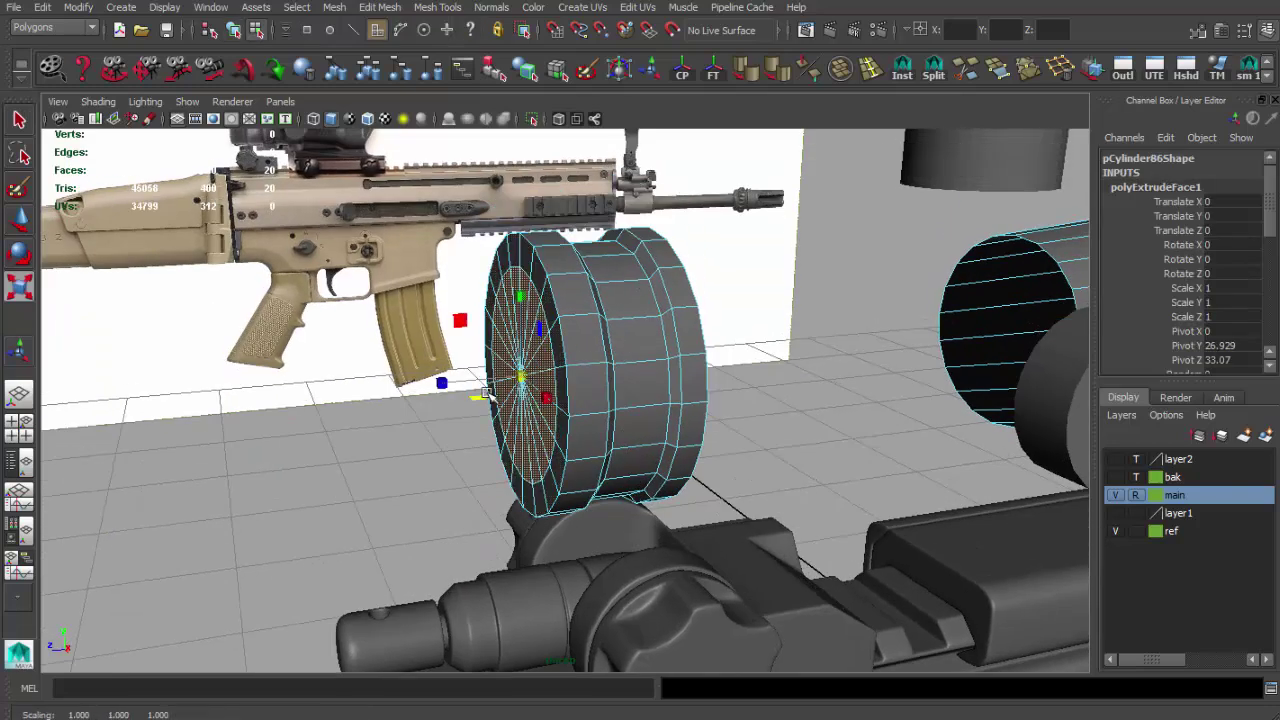
key("space")
key("space")
mouse_move(733, 527)
left_mouse_down("alt")
mouse_move(580, 400)
mouse_move(586, 427)
left_mouse_up("alt")
scroll(586, 427, "up", 2)
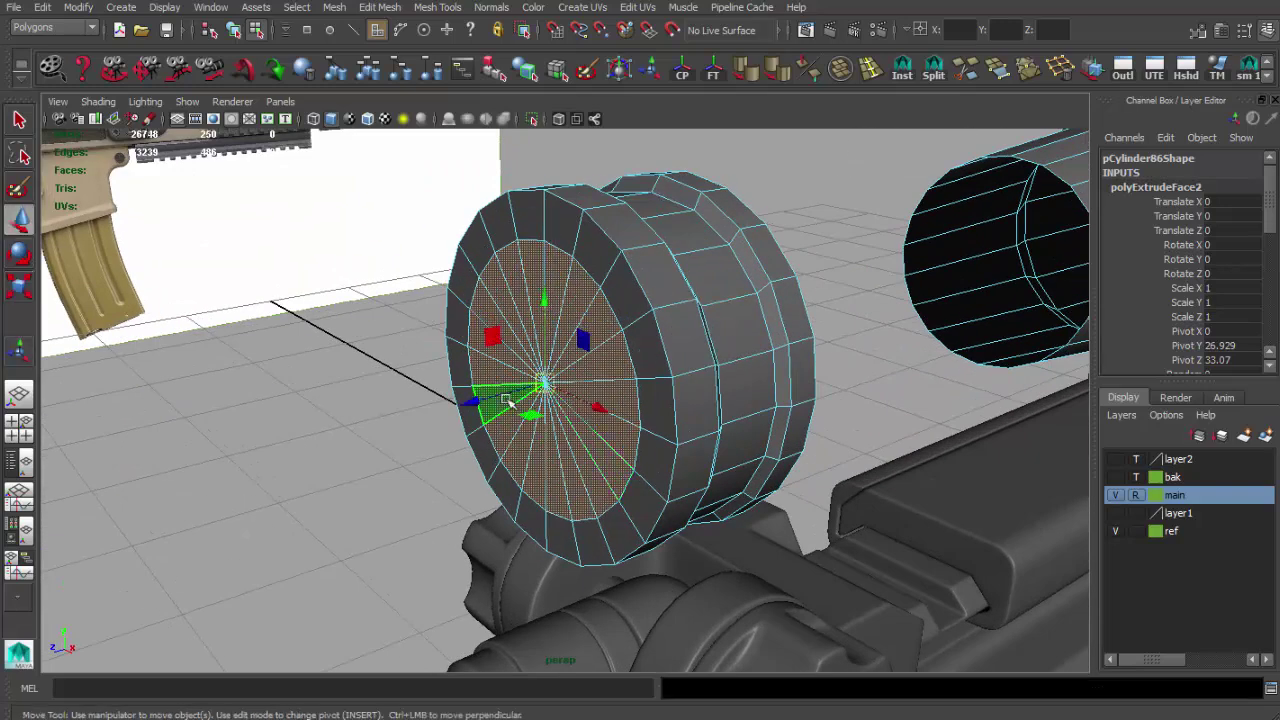
mouse_move(578, 378)
left_mouse_down("alt")
mouse_move(640, 380)
mouse_move(530, 390)
mouse_move(810, 82)
left_mouse_up("alt")
key("Delete")
key("F8")
Step: Insert four extra edge loops around the drum
left_click(870, 70)
scroll(523, 380, "up", 3)
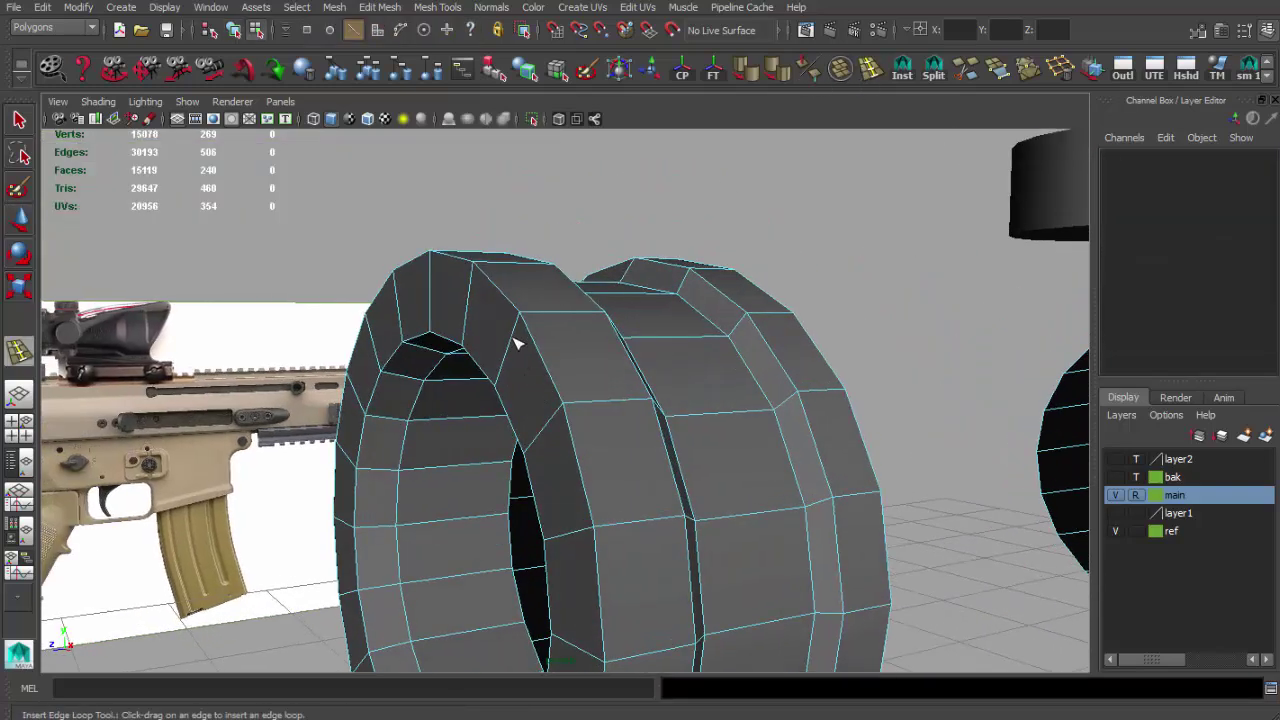
left_click(537, 328)
left_click(565, 316)
key("w")
mouse_move(565, 316)
left_mouse_down("alt")
mouse_move(430, 400)
mouse_move(515, 450)
left_mouse_up("alt")
key("r")
mouse_move(452, 480)
left_mouse_down("alt")
mouse_move(508, 423)
mouse_move(520, 357)
mouse_move(443, 357)
mouse_move(643, 363)
left_mouse_up("alt")
left_click(512, 362)
left_click(443, 357)
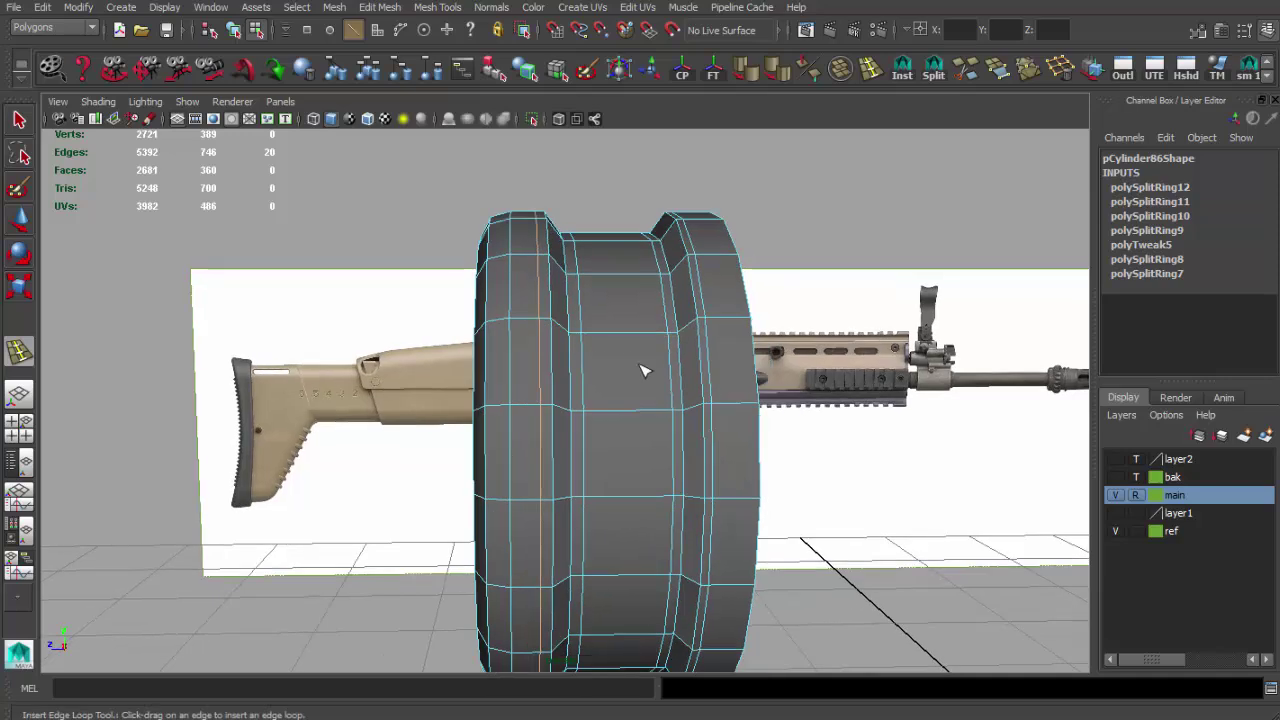
Step: Return to object mode and reselect the drum cylinder instead of the reference image plane
key("space")
key("space")
scroll(420, 374, "up", 2)
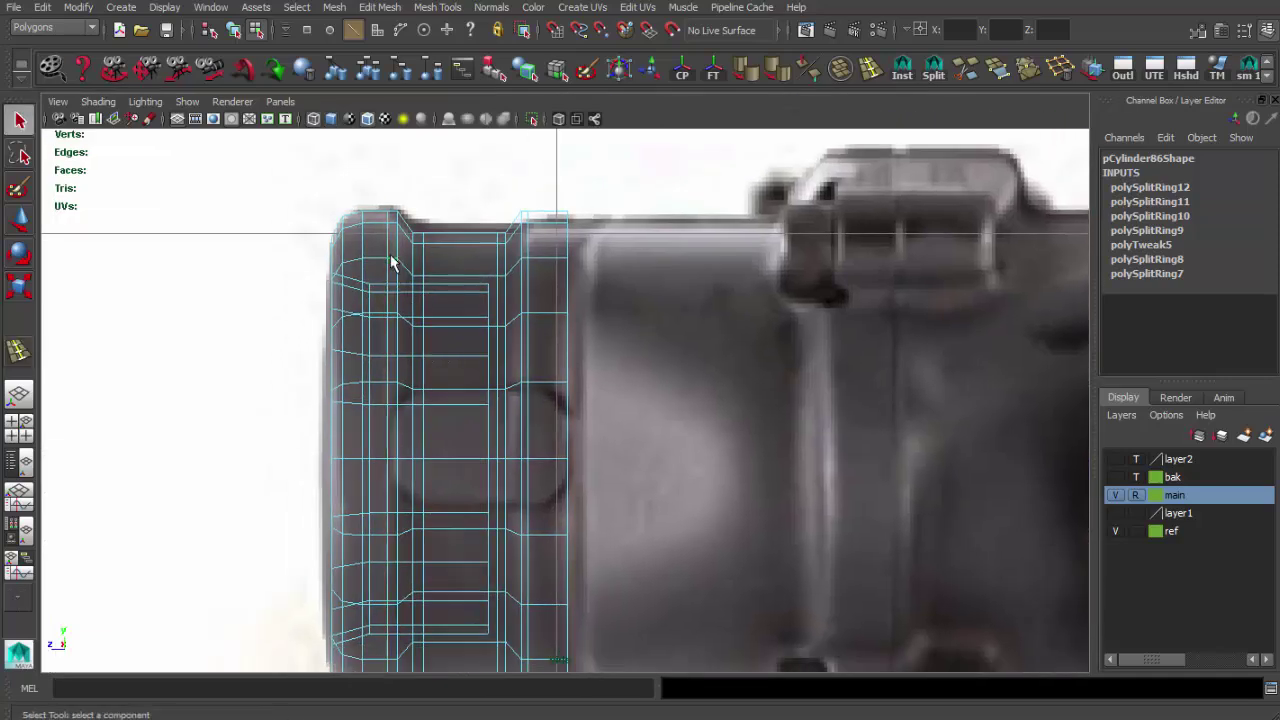
key("F8")
scroll(393, 262, "down", 3)
key("r")
left_click(534, 248)
left_click(457, 340)
mouse_move(457, 340)
left_mouse_down("alt")
mouse_move(586, 286)
mouse_move(571, 200)
mouse_move(586, 286)
mouse_move(616, 320)
mouse_move(529, 231)
left_mouse_up("alt")
Step: Select the drum cylinder and frame it in the four-view layout
key("q")
key("F11")
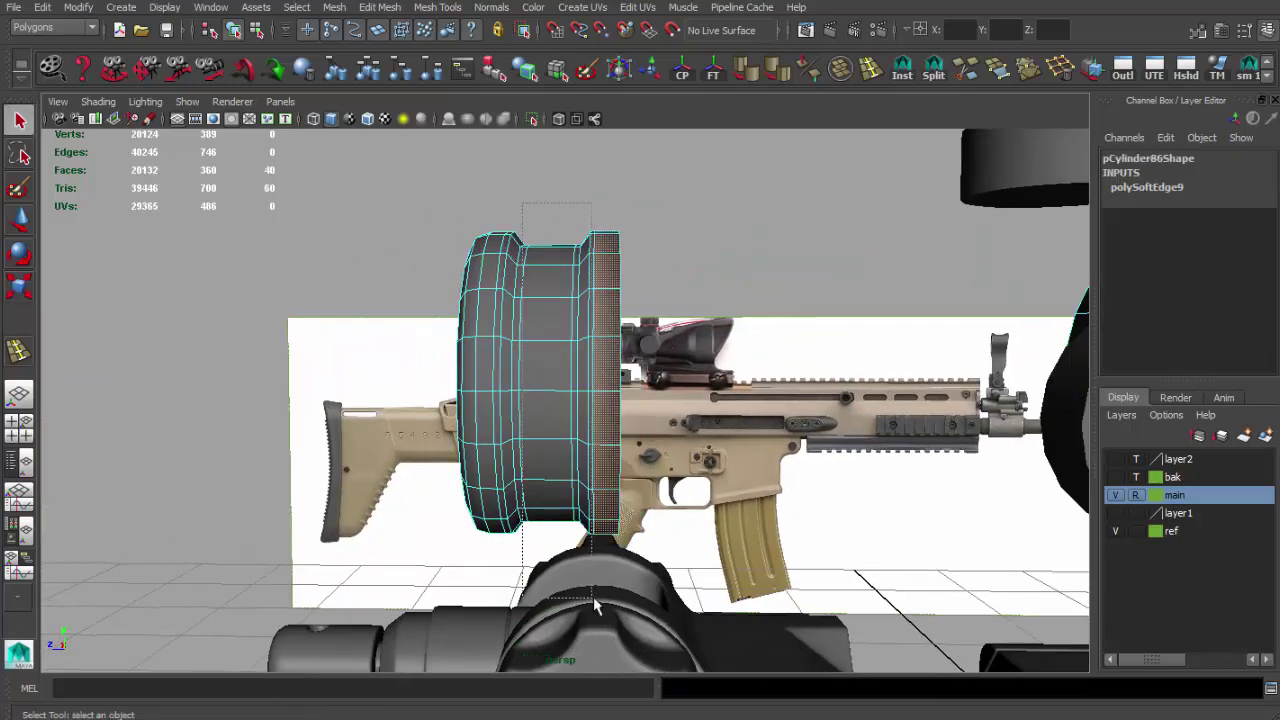
key("F8")
left_click(571, 343)
mouse_move(571, 343)
left_mouse_down("alt")
mouse_move(509, 395)
mouse_move(345, 383)
mouse_move(681, 403)
mouse_move(830, 427)
mouse_move(657, 414)
left_mouse_up("alt")
left_click(345, 383)
left_click(548, 440)
key("f")
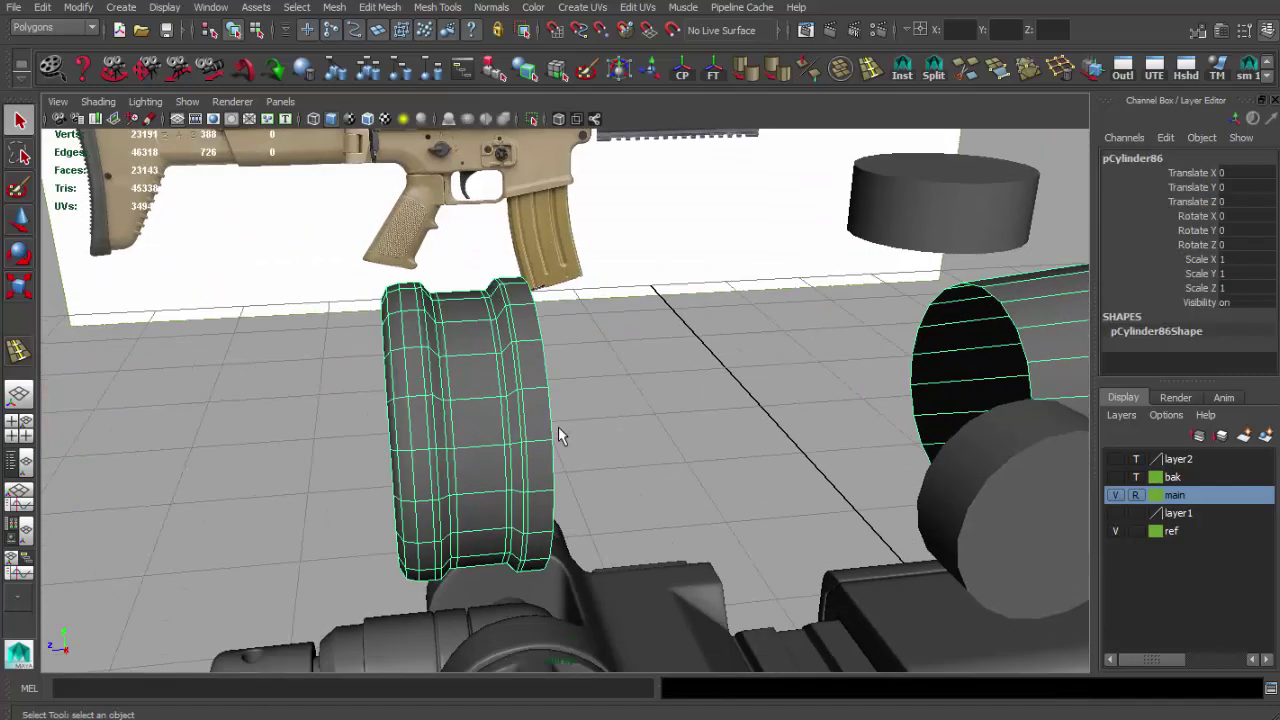
key("space")
key("space")
middle_click_drag(577, 466, 575, 468, "alt")
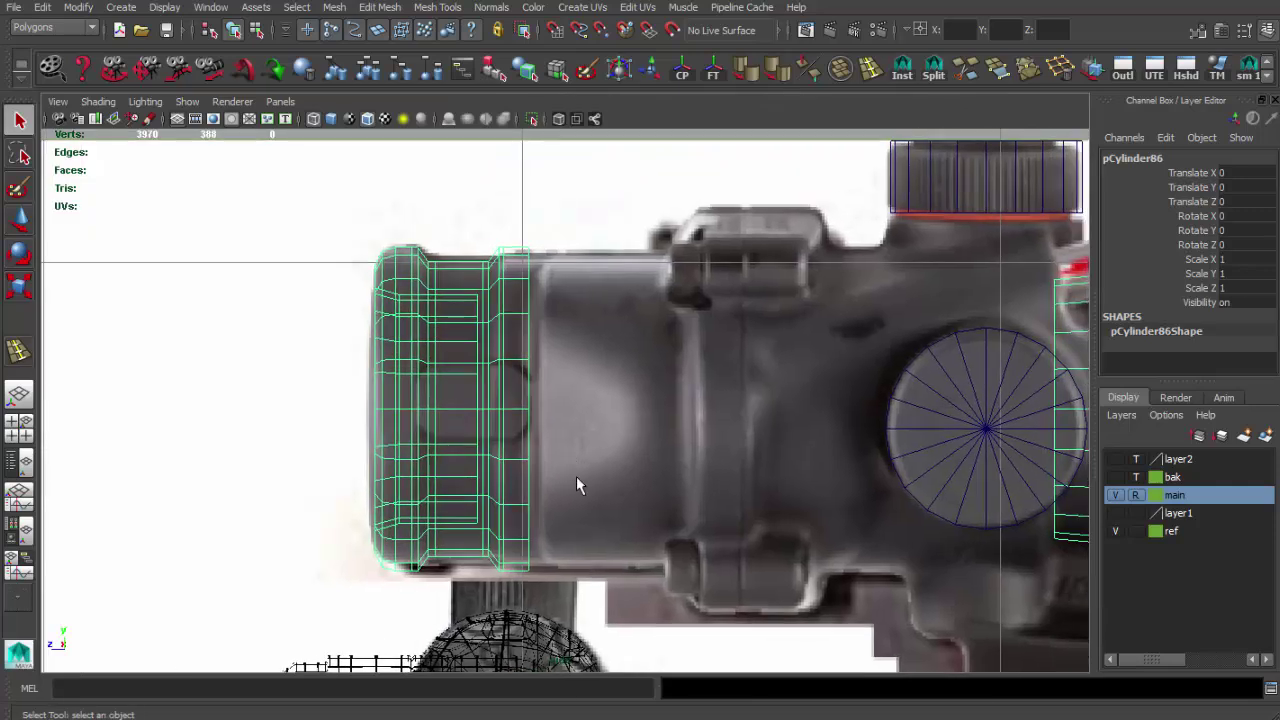
Step: Extract a thin band of faces near the front of the scope body as a separate ring
key("w")
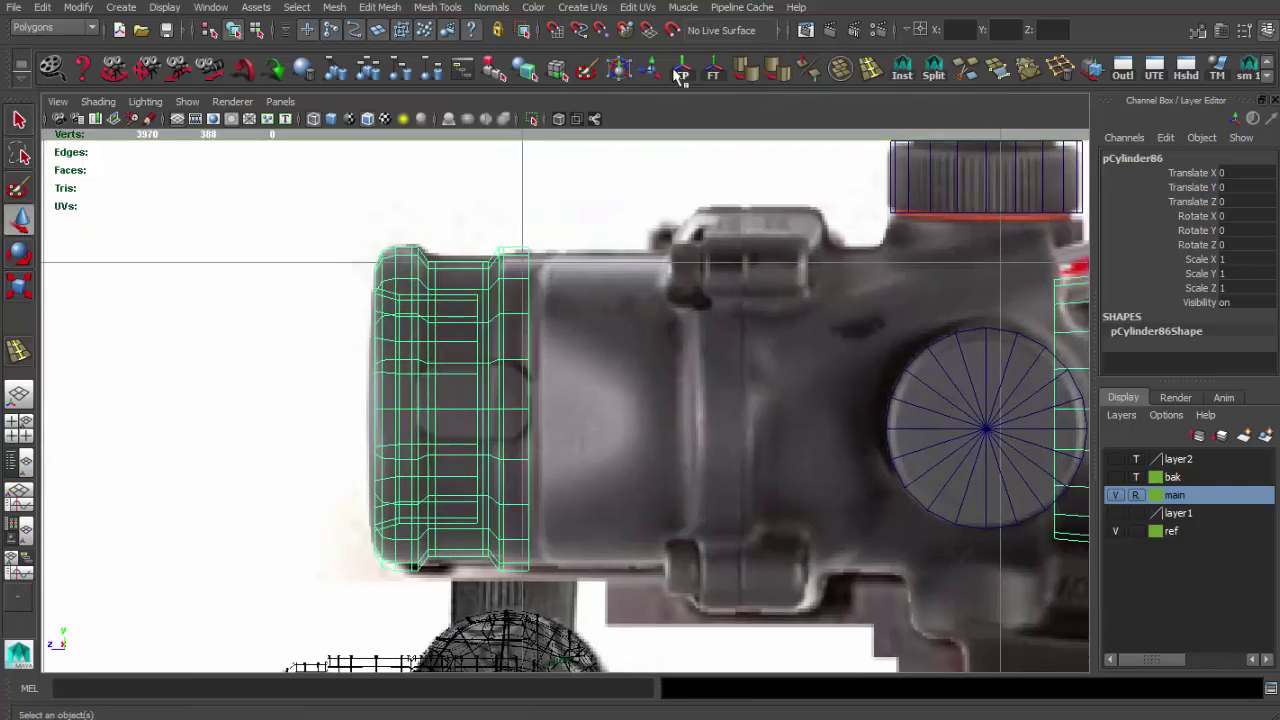
scroll(600, 362, "down", 5)
left_click(600, 362)
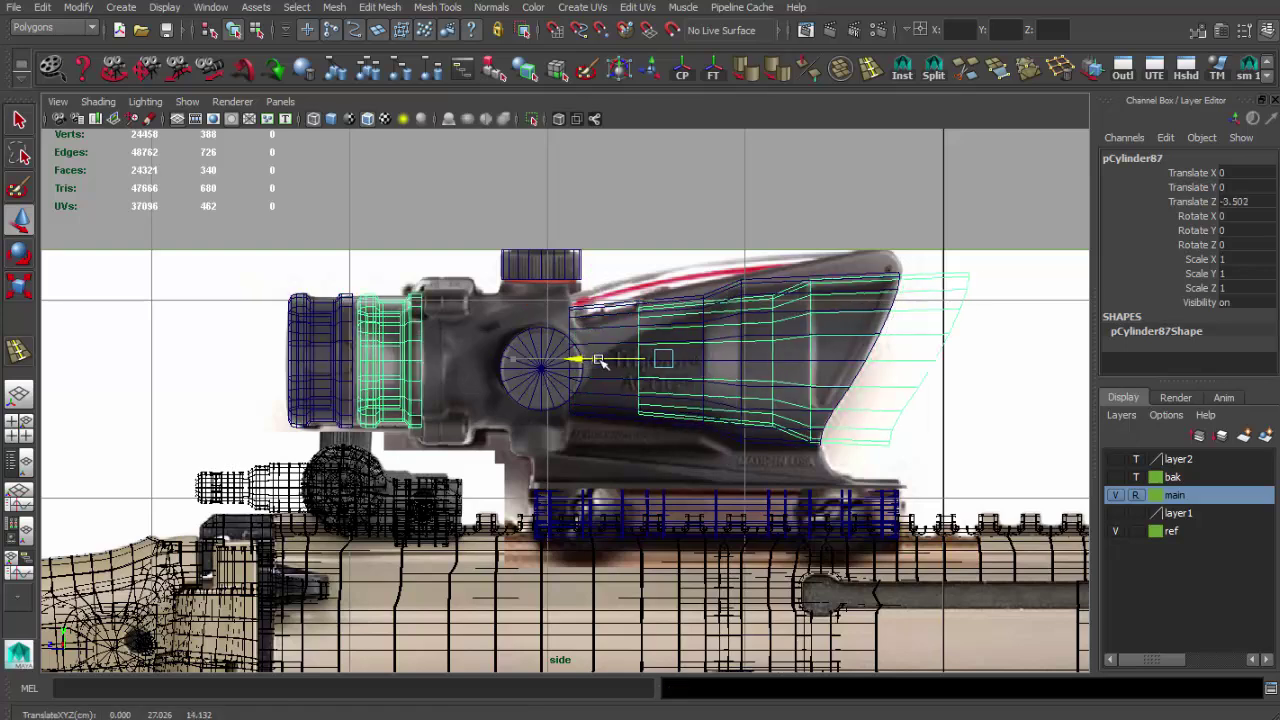
left_click_drag(600, 359, 616, 359)
key("q")
right_click(434, 345)
left_click(432, 332)
scroll(428, 375, "up", 3)
left_click(338, 8)
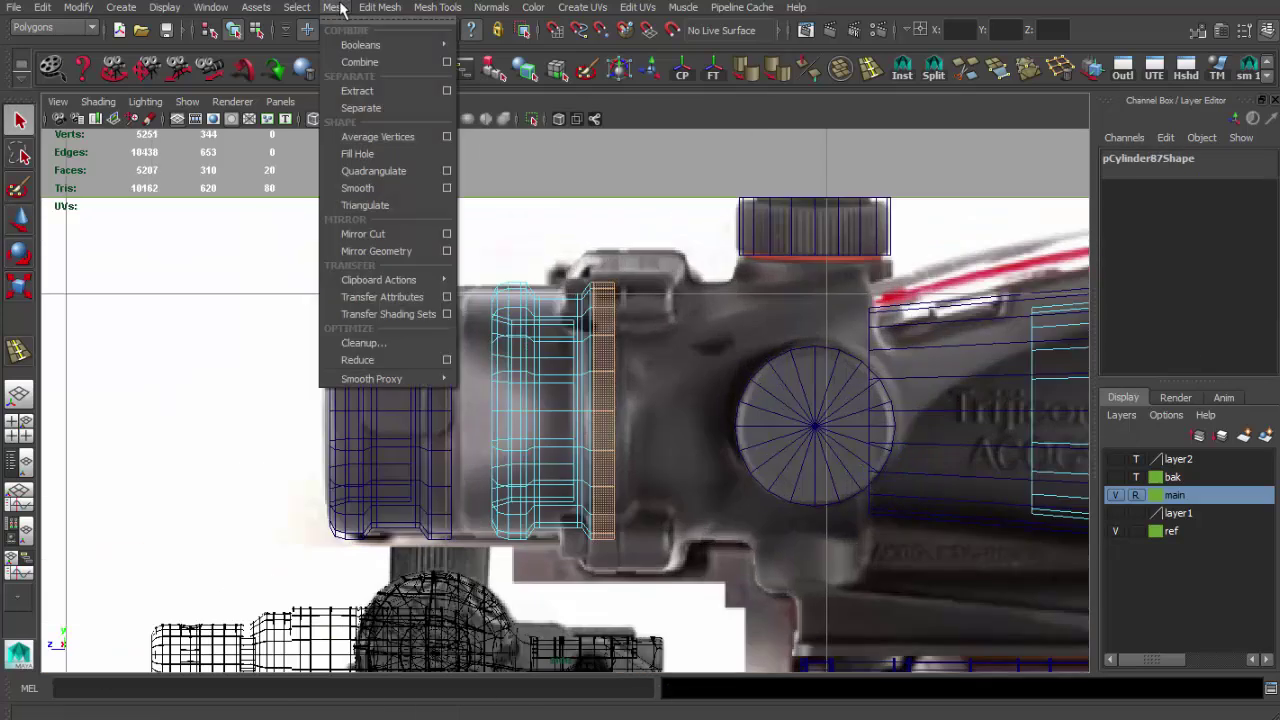
left_click(356, 91)
Step: Move the extracted ring toward the eyepiece, then duplicate it and slide the copy right
key("q")
left_click(605, 342)
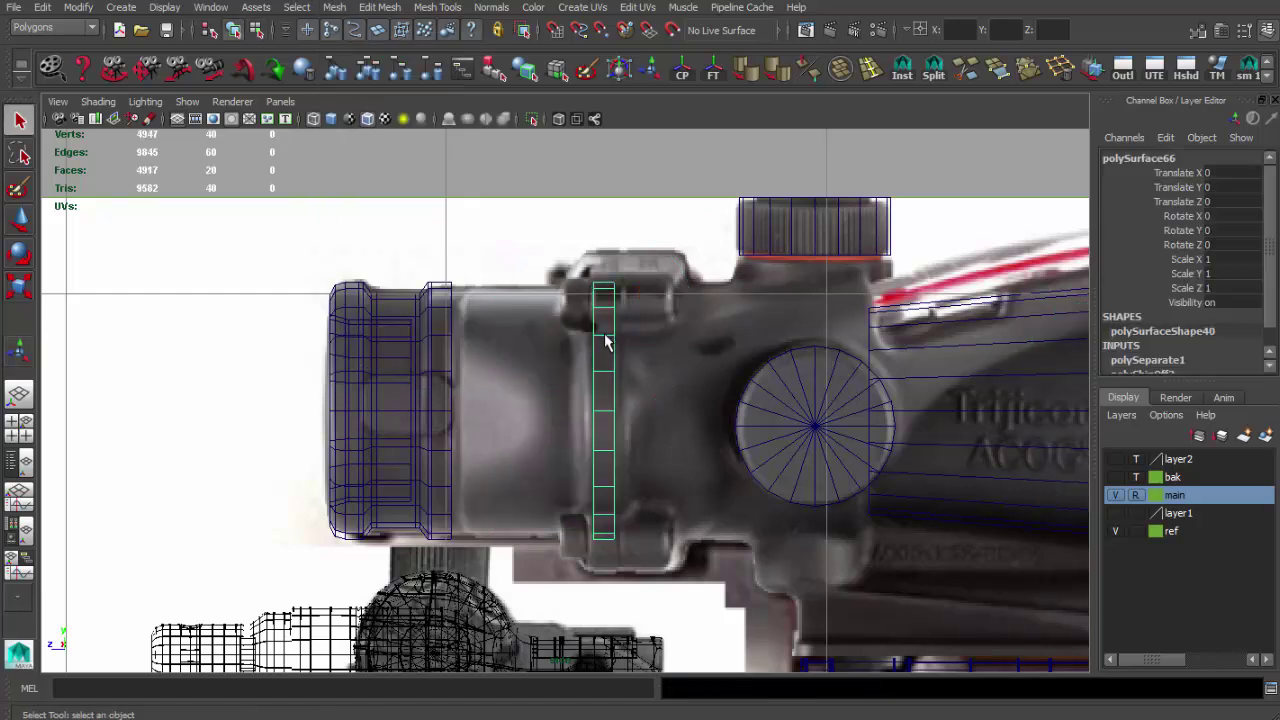
mouse_move(505, 410)
left_mouse_down()
mouse_move(400, 409)
mouse_move(478, 410)
left_mouse_up()
scroll(390, 400, "up", 2)
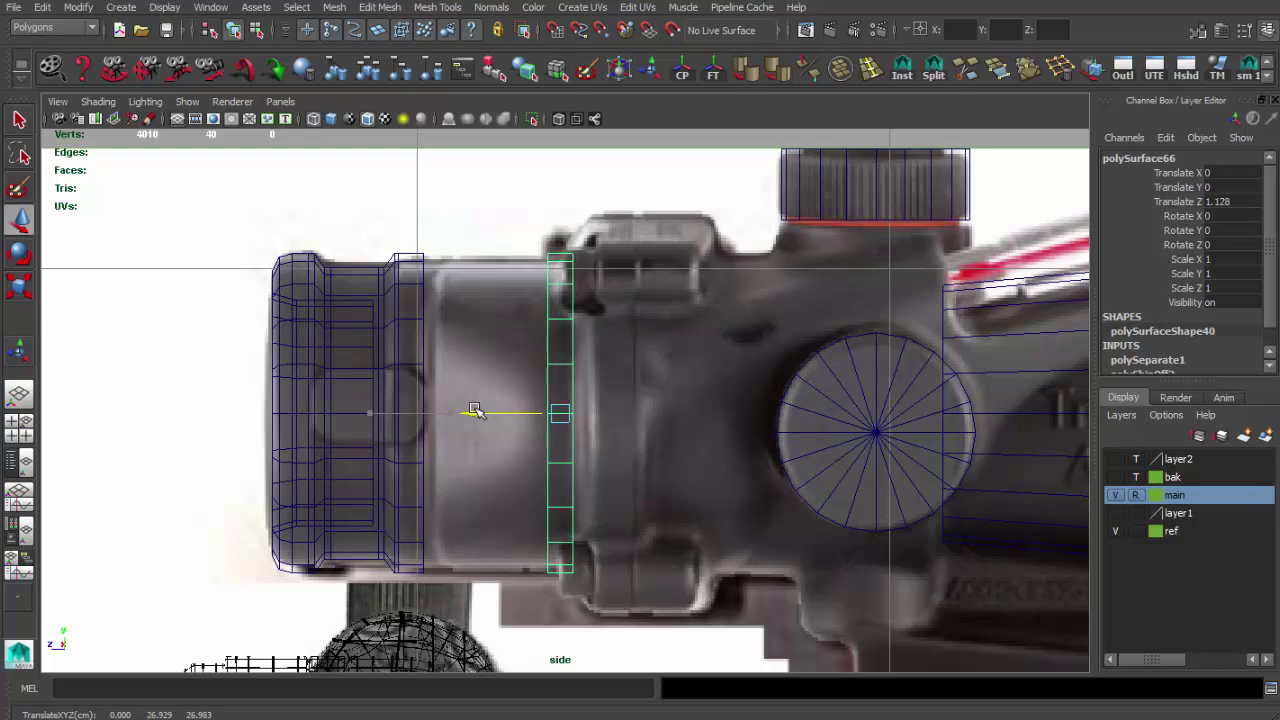
key("ctrl+d")
left_click_drag(361, 405, 474, 414)
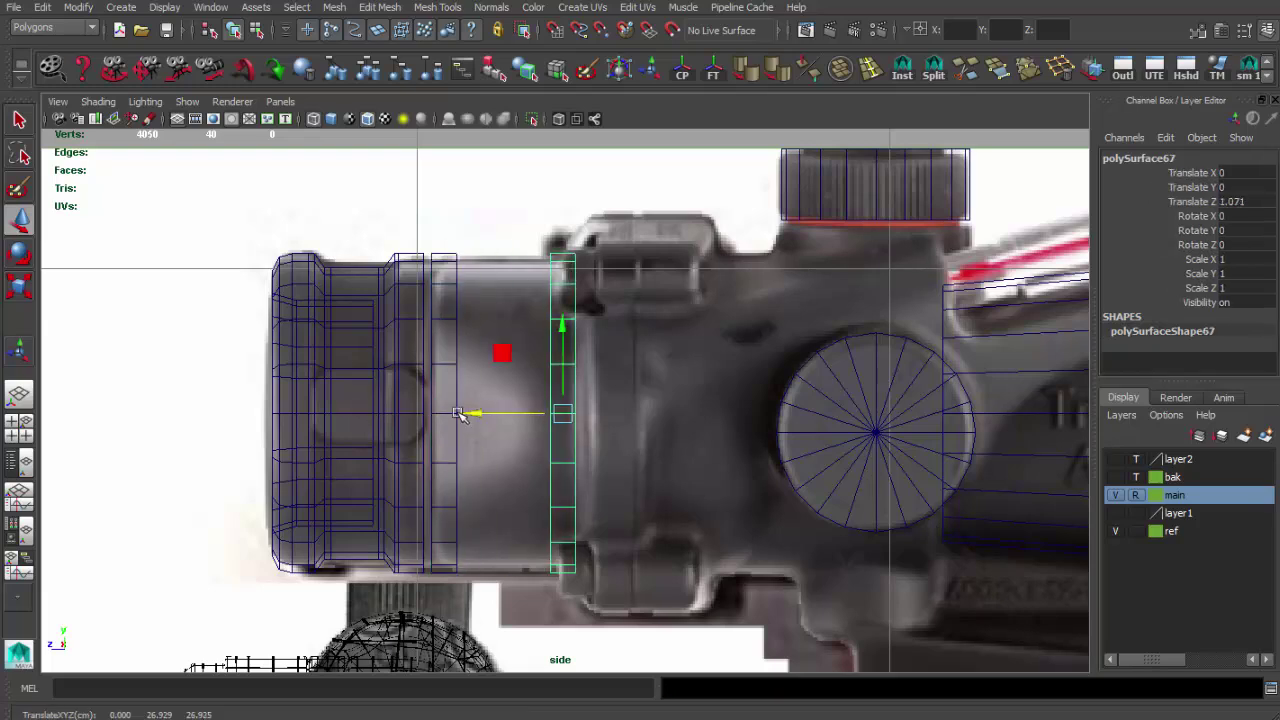
key("space")
key("space")
left_click_drag(476, 416, 520, 415)
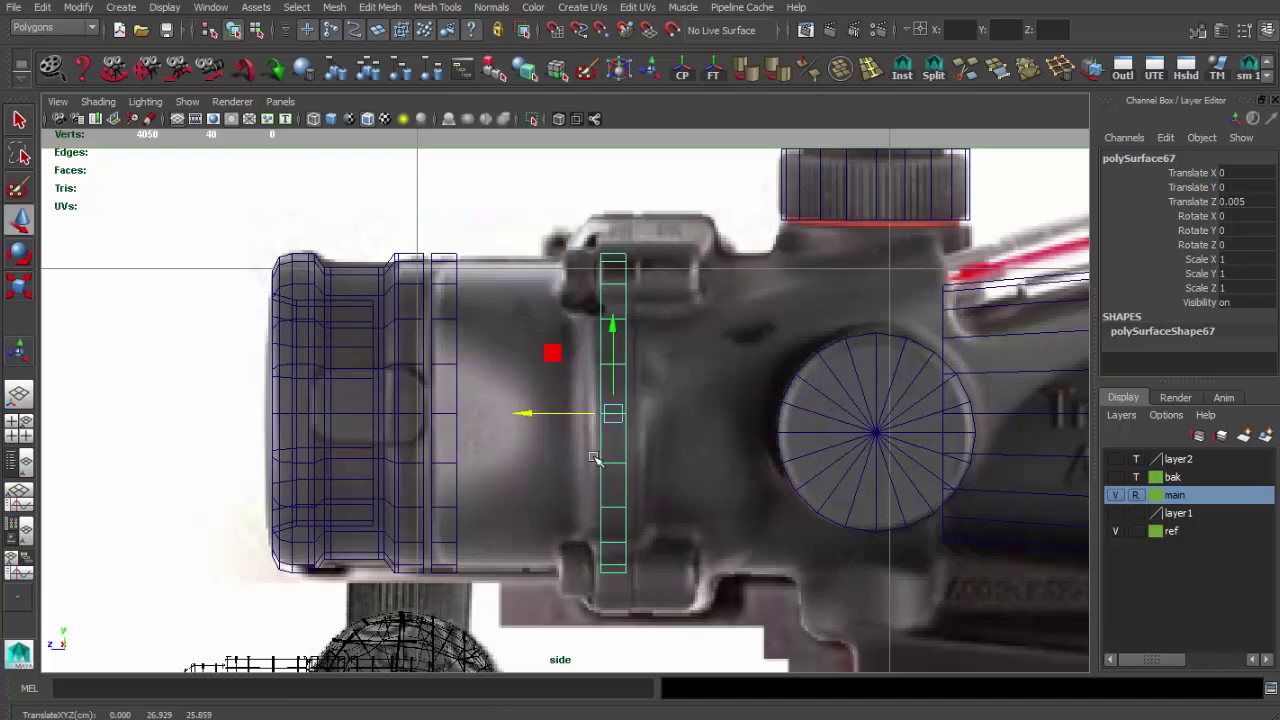
Step: Select faces on the ring copy and orbit around the scope to inspect it
key("q")
key("F11")
left_click(613, 387)
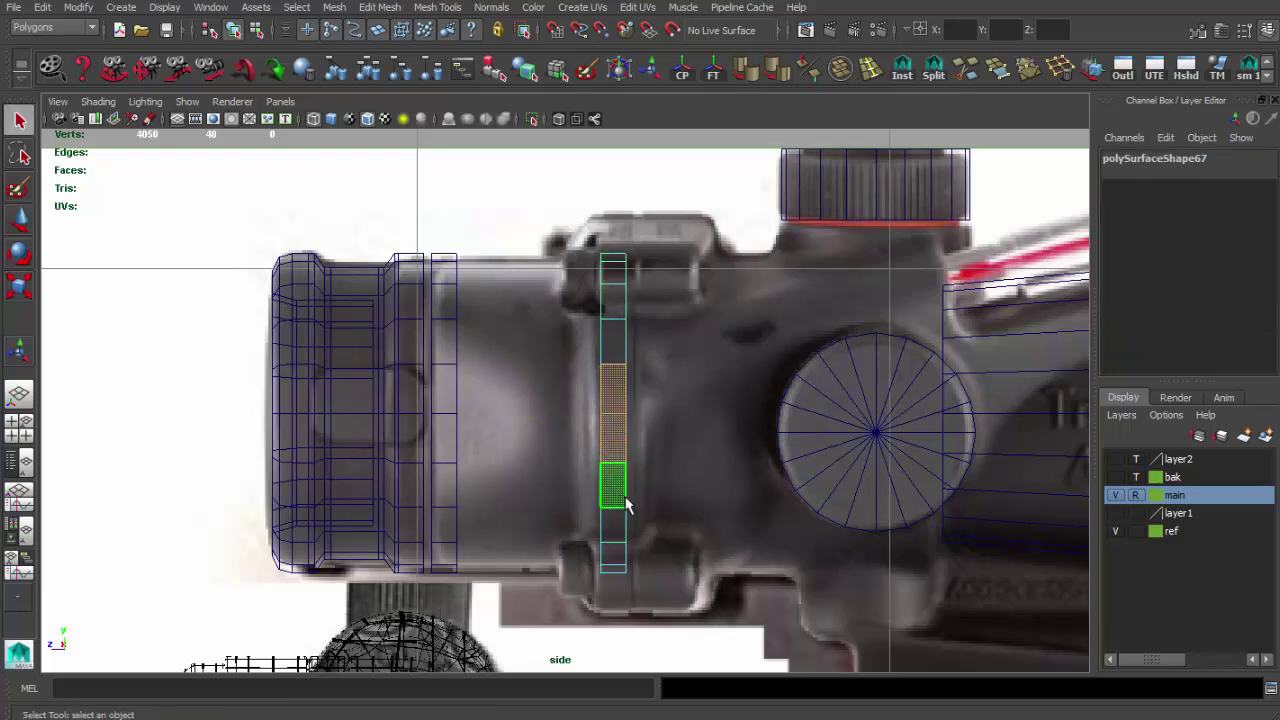
key("space")
key("space")
mouse_move(643, 371)
left_mouse_down("alt")
mouse_move(714, 360)
mouse_move(849, 423)
mouse_move(640, 428)
mouse_move(679, 541)
left_mouse_up("alt")
key("w")
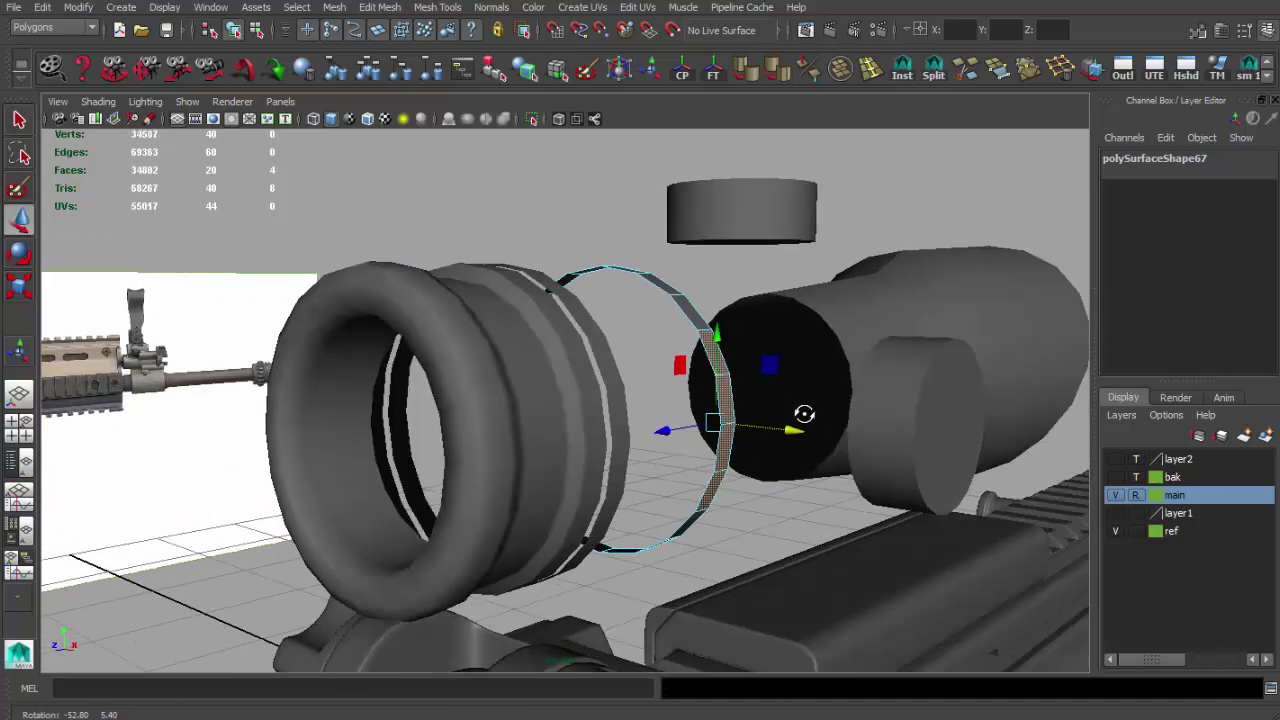
key("space")
key("space")
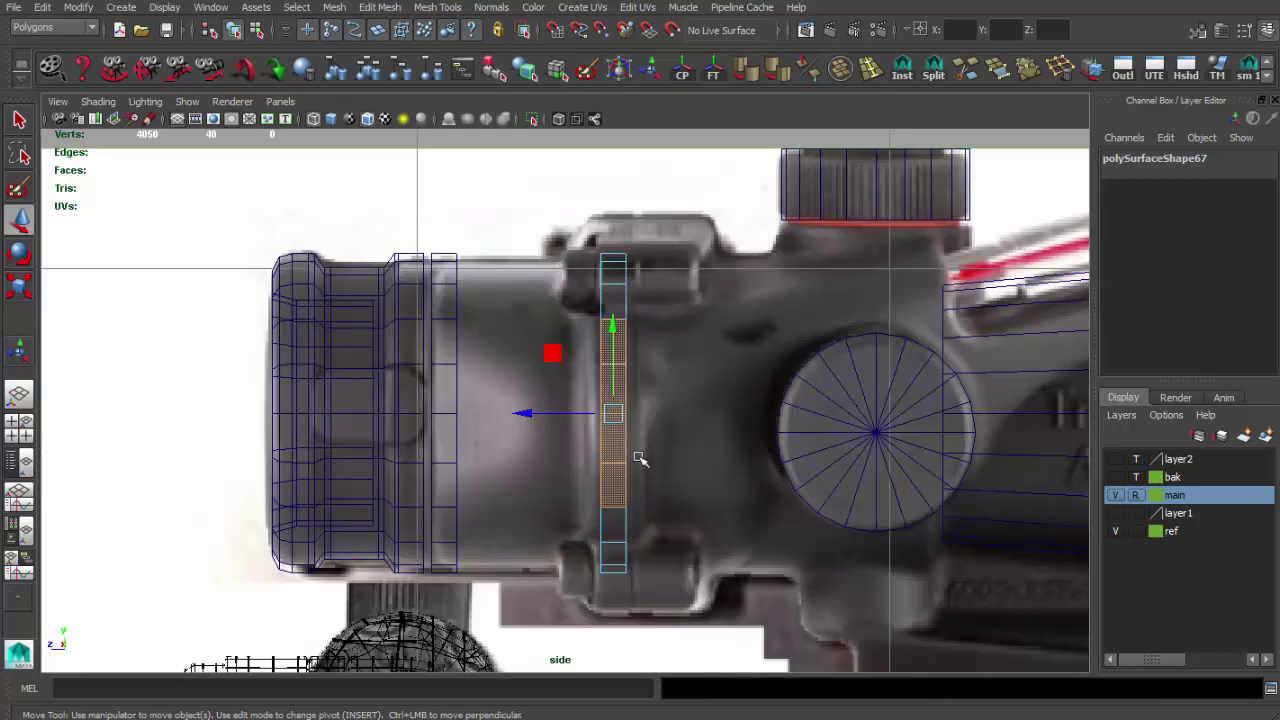
key("space")
key("space")
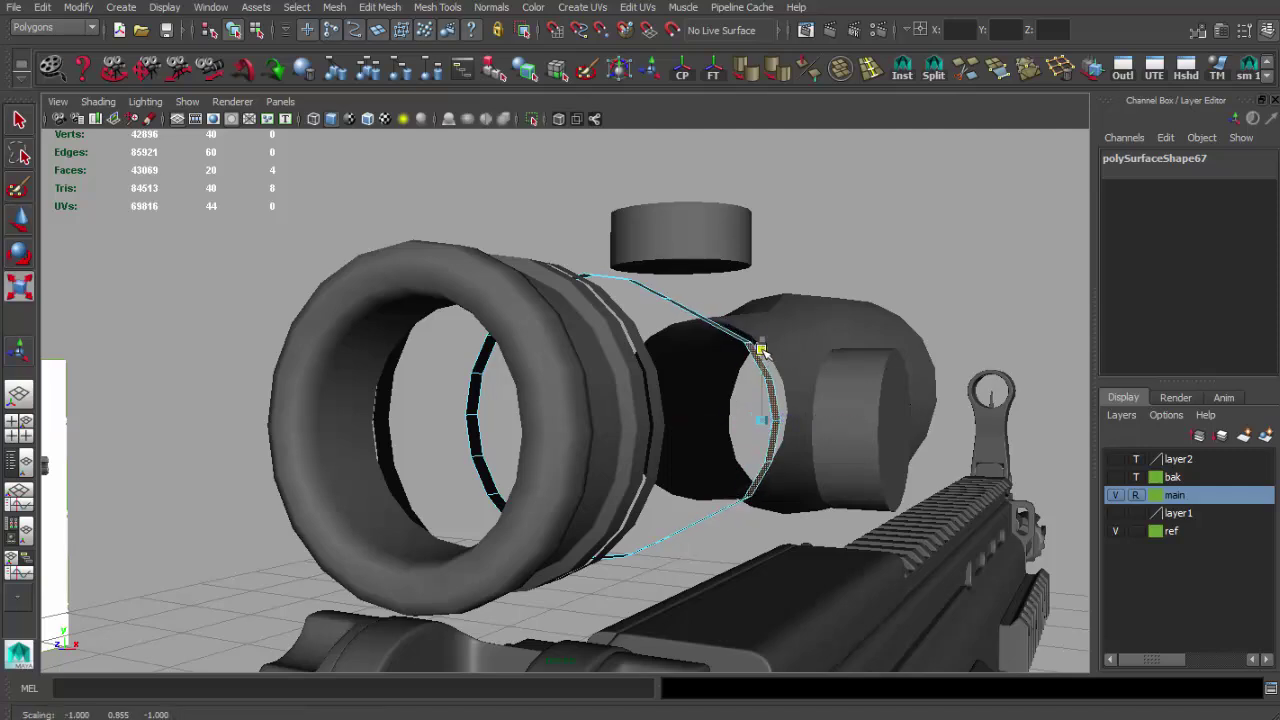
key("w")
mouse_move(760, 350)
left_mouse_down("alt")
mouse_move(737, 505)
mouse_move(700, 305)
mouse_move(735, 362)
mouse_move(555, 345)
left_mouse_up("alt")
Step: Select half of the ring copy's faces and delete them
key("q")
left_click(700, 320)
right_click_drag(555, 345, 539, 398)
left_click_drag(539, 398, 458, 310)
mouse_move(458, 310)
left_mouse_down("alt")
mouse_move(623, 349)
mouse_move(555, 332)
mouse_move(650, 390)
mouse_move(582, 342)
mouse_move(634, 351)
mouse_move(621, 356)
mouse_move(639, 337)
left_mouse_up("alt")
key("Delete")
key("F8")
Step: Create a mirrored instance of the half ring with Scale X -1 to complete it
key("F10")
key("F8")
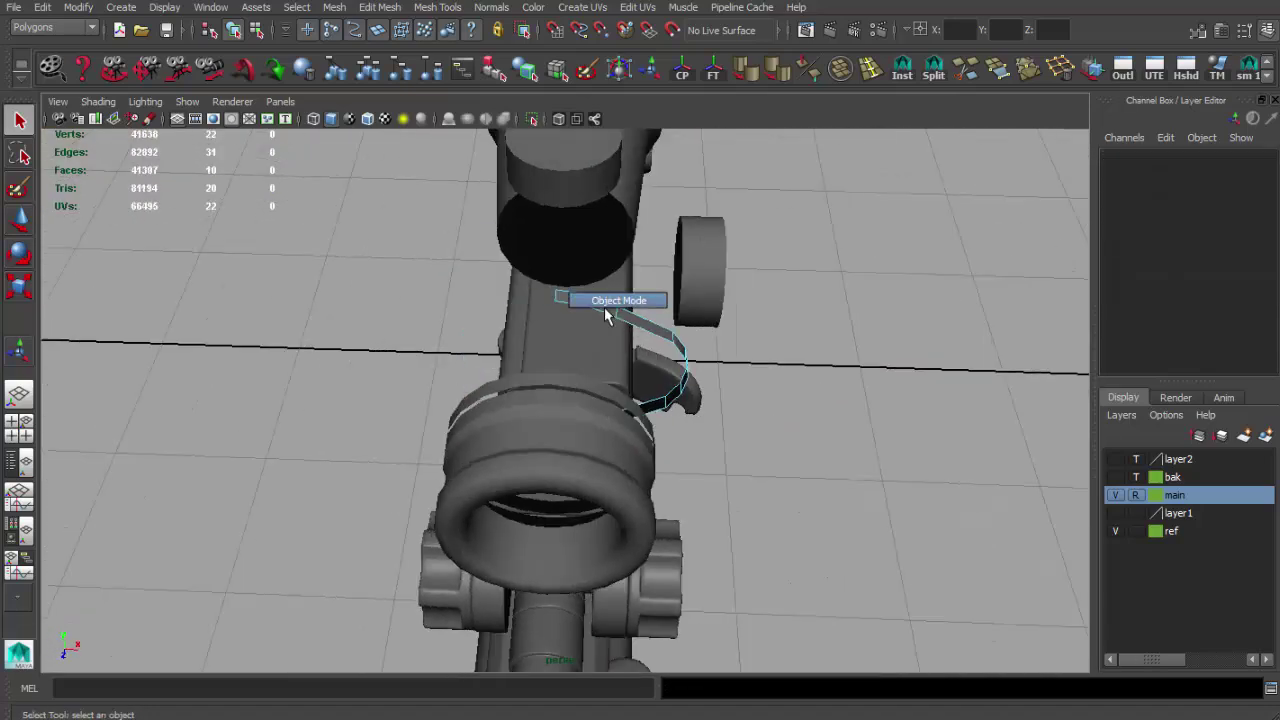
key("w")
left_click(902, 68)
mouse_move(720, 240)
left_mouse_down("alt")
mouse_move(676, 280)
mouse_move(725, 425)
mouse_move(500, 385)
left_mouse_up("alt")
Step: Select the mirrored ring halves and begin bridging faces between the strips
left_click(822, 62)
key("q")
key("F10")
key("F8")
key("F11")
key("F8")
left_click(628, 382)
key("F11")
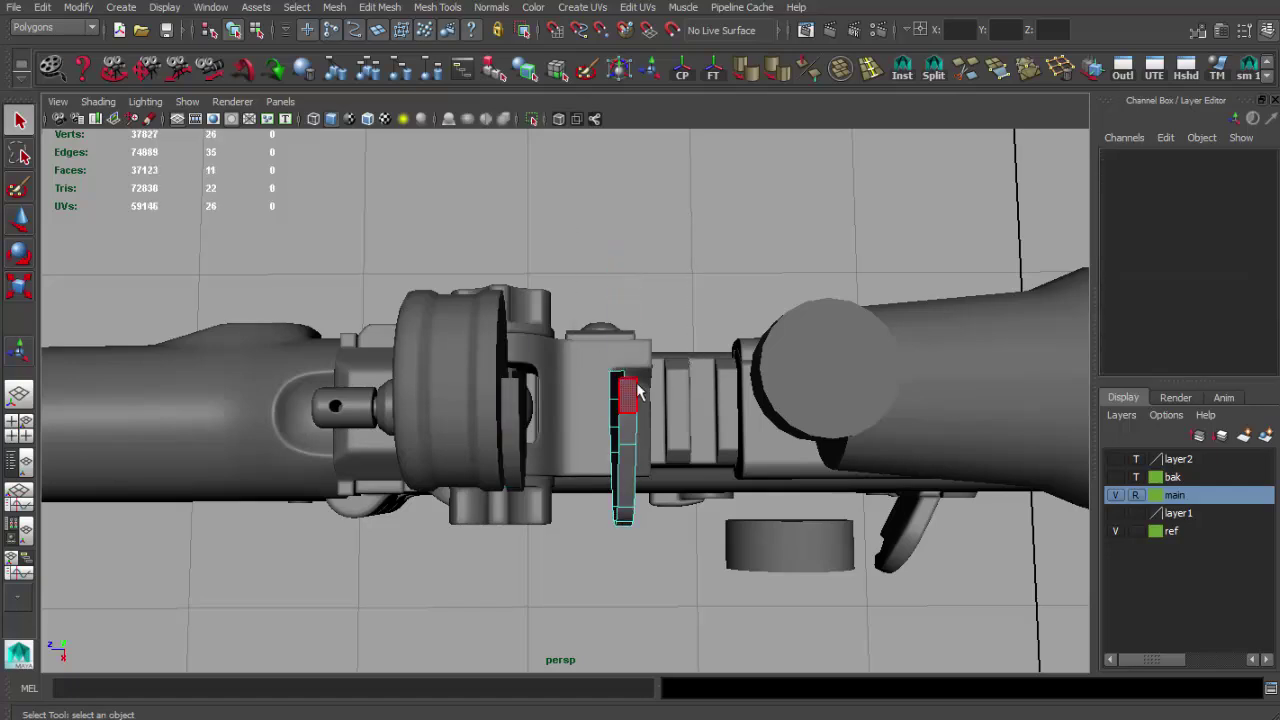
key("F8")
left_click(845, 68)
mouse_move(640, 400)
left_mouse_down("alt")
mouse_move(666, 432)
mouse_move(740, 400)
left_mouse_up("alt")
left_click(997, 68)
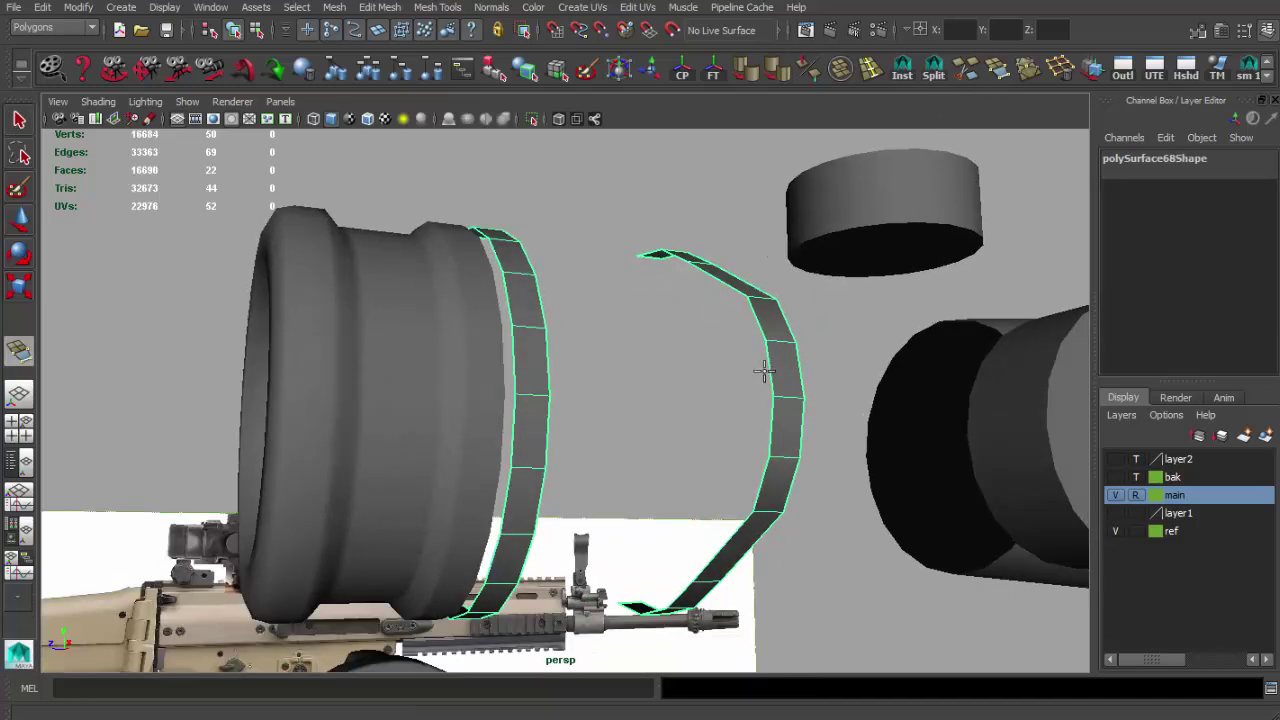
Step: Join the near and far ring strips with four appended faces, including top and bottom
left_click(548, 371)
left_click(774, 365)
left_click(548, 432)
left_click(770, 420)
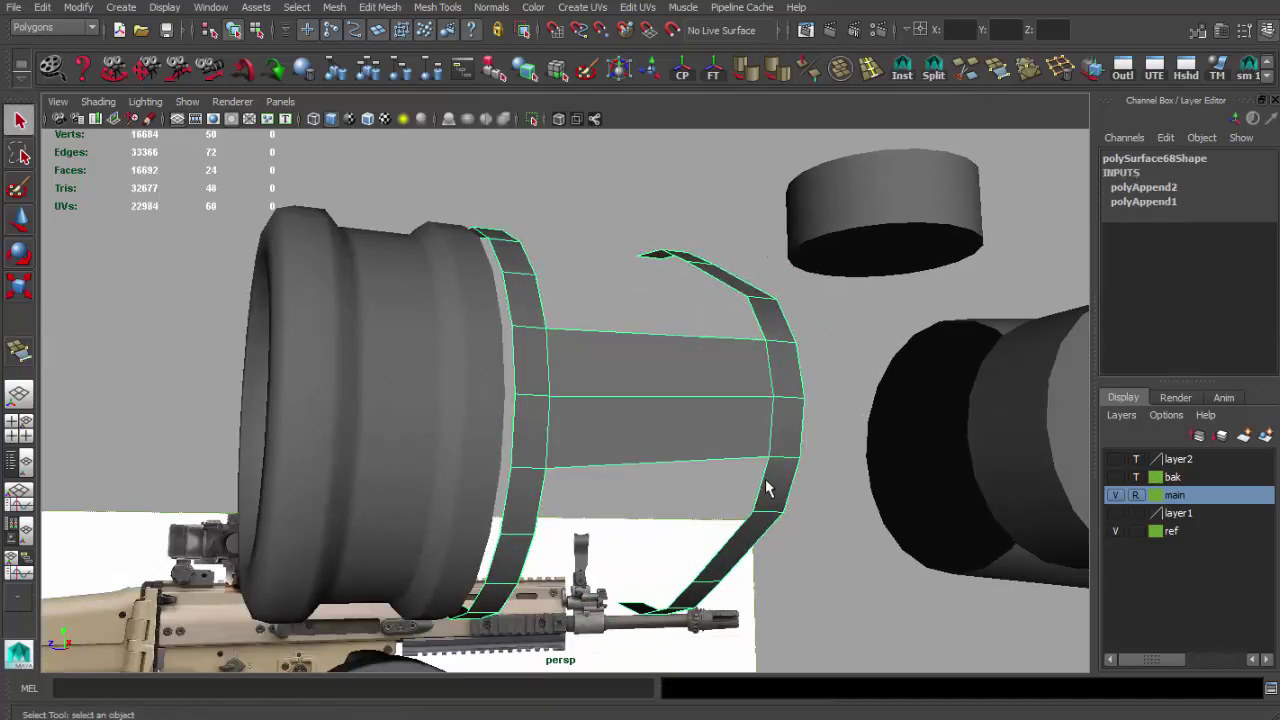
left_click(551, 494)
left_click(766, 492)
left_click(758, 320)
left_click(548, 292)
left_click_drag(580, 300, 620, 301, "alt")
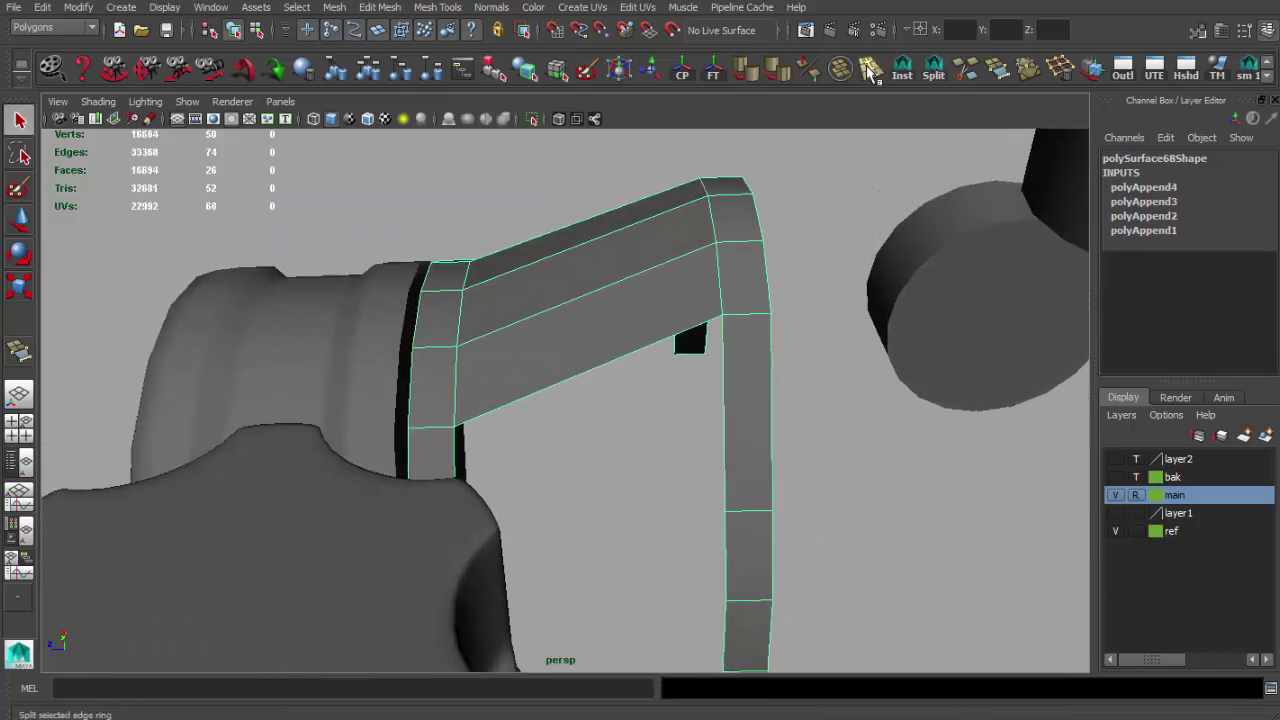
Step: Add two edge loops across the new connecting faces
left_click(650, 224)
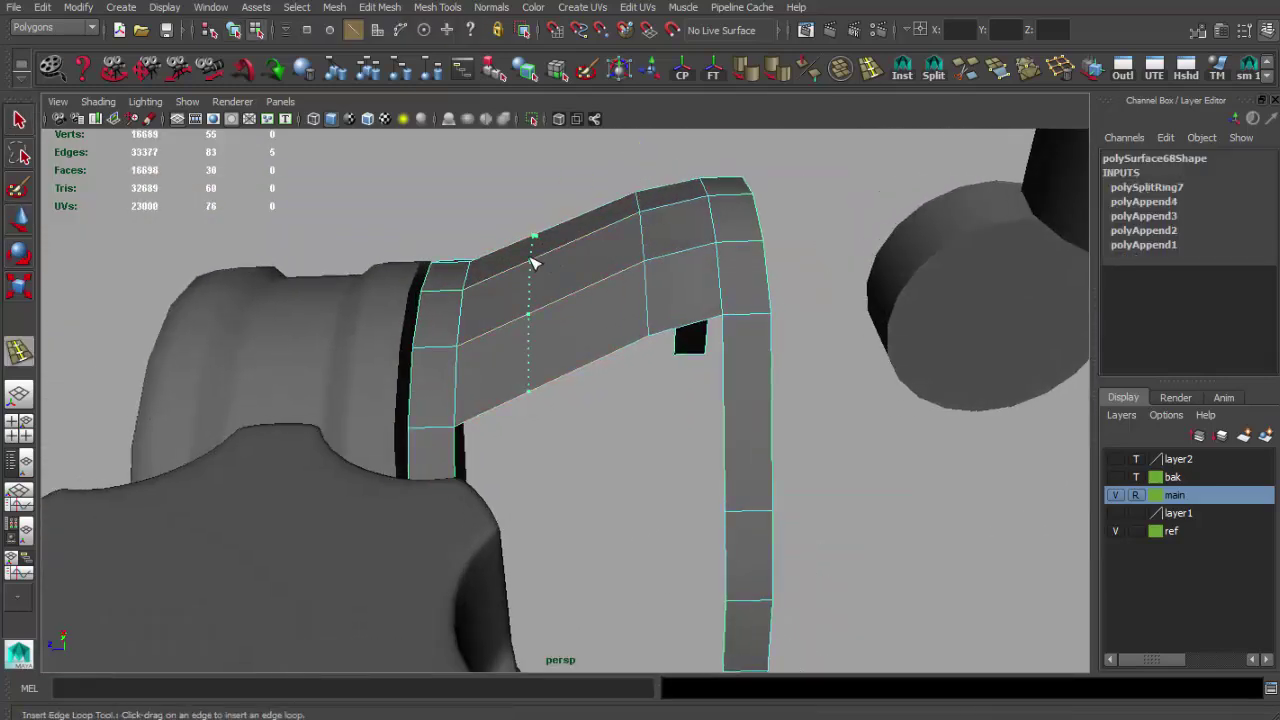
left_click(526, 262)
key("w")
mouse_move(572, 275)
left_mouse_down("alt")
mouse_move(743, 357)
mouse_move(620, 430)
left_mouse_up("alt")
Step: In the side view, shift the shroud's selected vertex columns to fit the scope
left_click(629, 451)
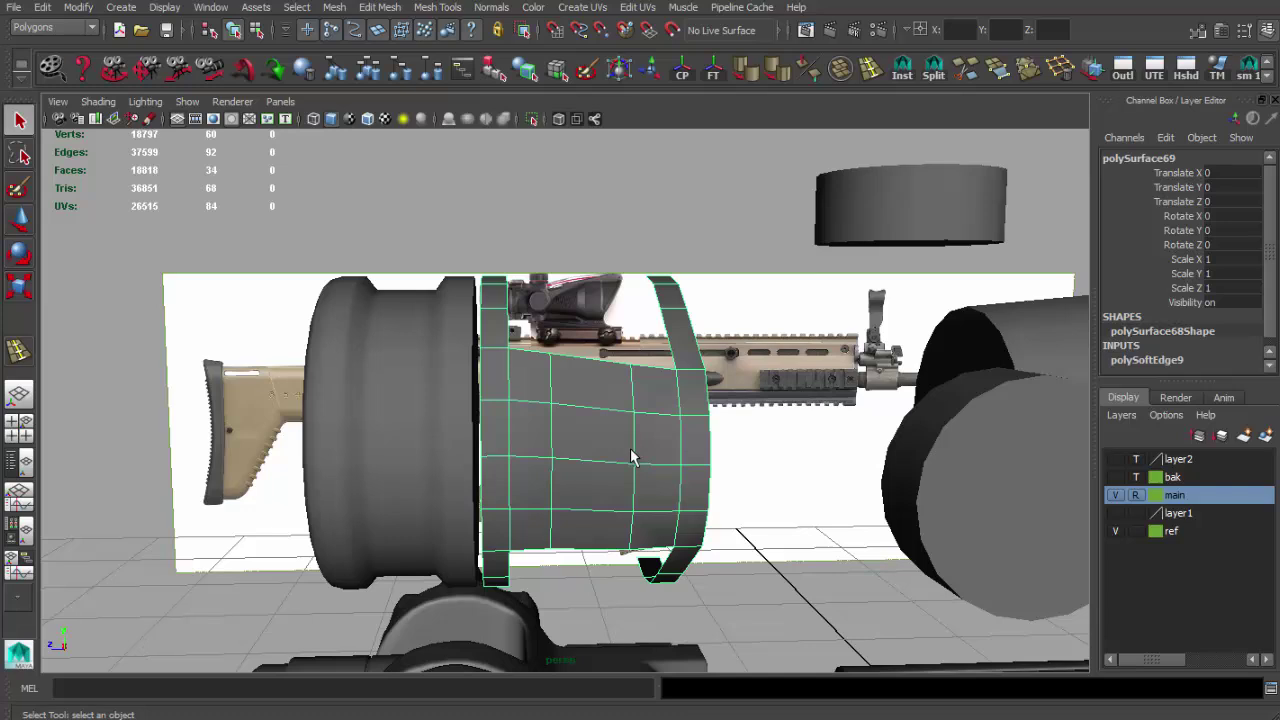
key("space")
key("space")
middle_click_drag(617, 383, 605, 422, "alt")
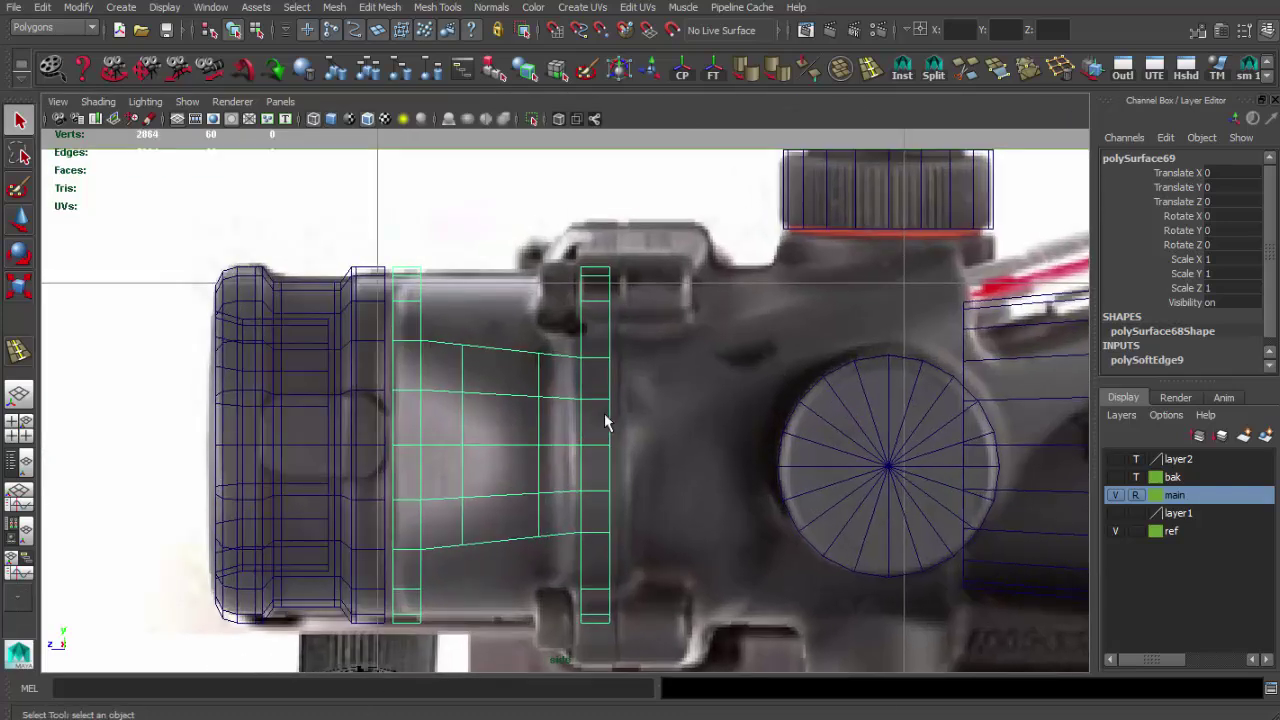
scroll(591, 428, "up", 2)
key("F8")
key("w")
mouse_move(502, 448)
left_mouse_down()
mouse_move(485, 450)
mouse_move(543, 447)
left_mouse_up()
scroll(560, 455, "up", 1)
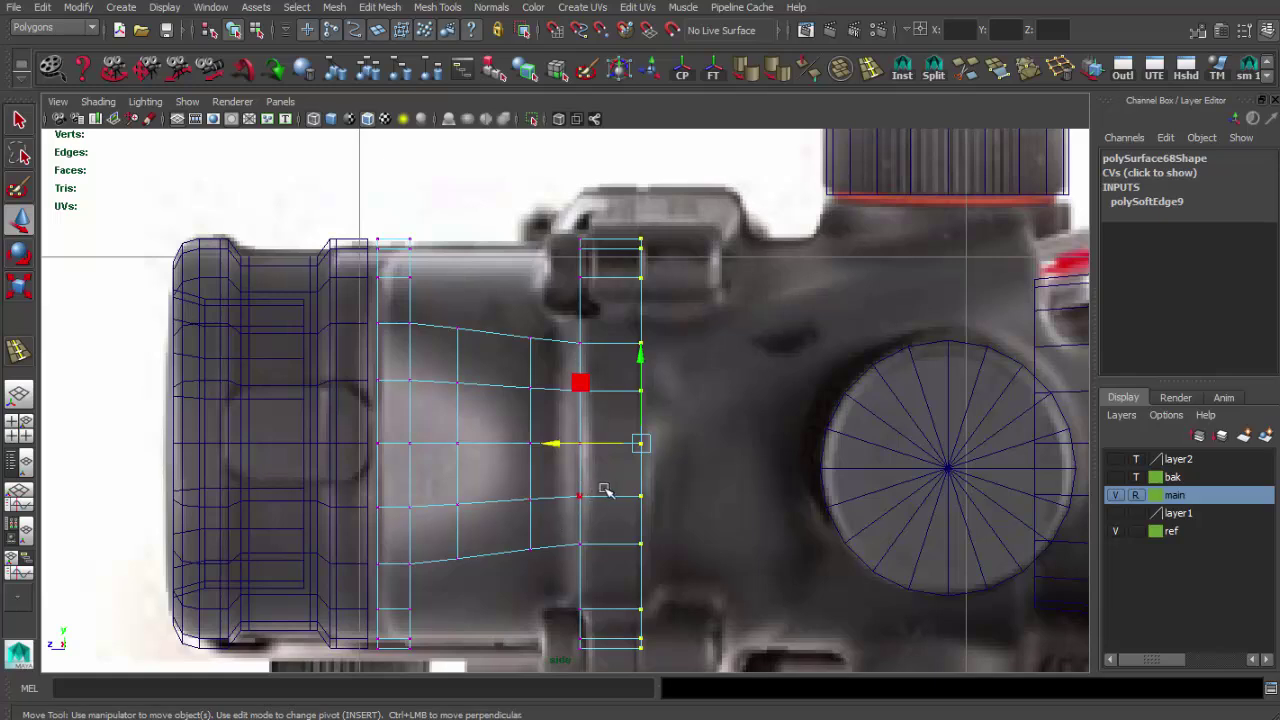
Step: Extrude an edge loop of the shroud and pull it right into a stepped tab
key("q")
right_click_drag(409, 251, 432, 304)
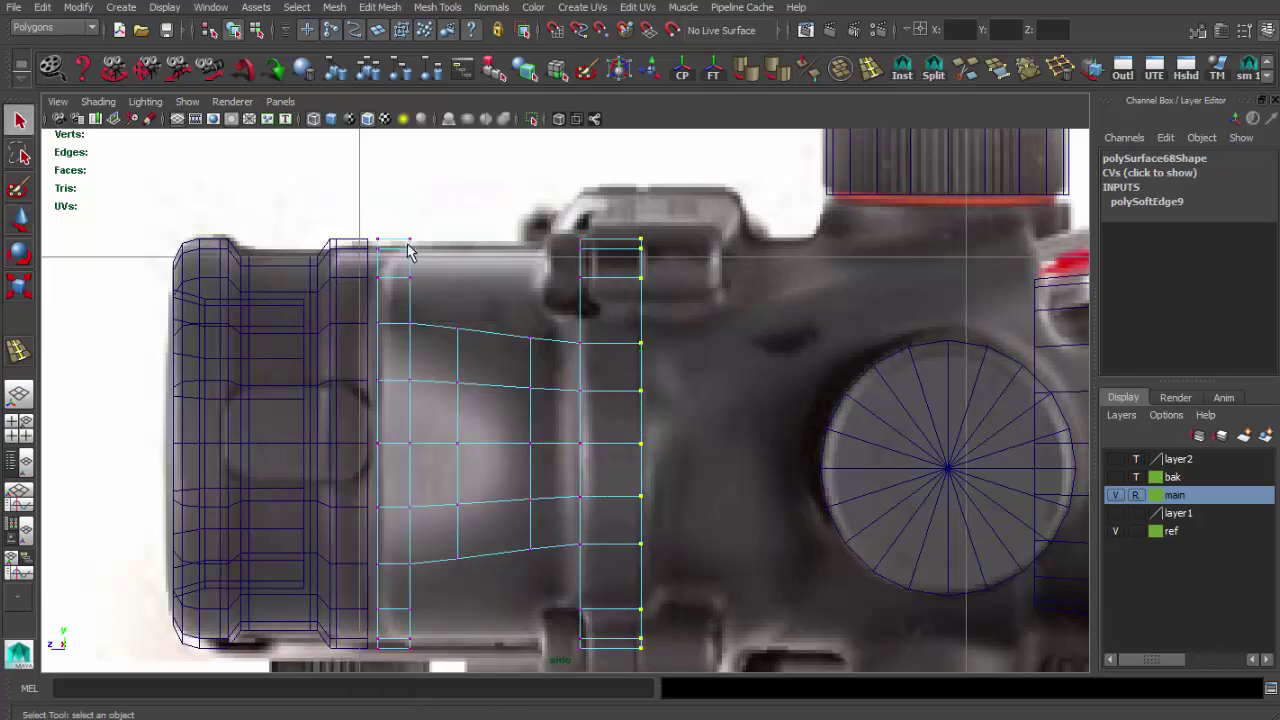
mouse_move(401, 322)
middle_mouse_down("alt")
mouse_move(486, 289)
mouse_move(418, 500)
middle_mouse_up("alt")
scroll(500, 450, "down", 2)
scroll(495, 419, "up", 1)
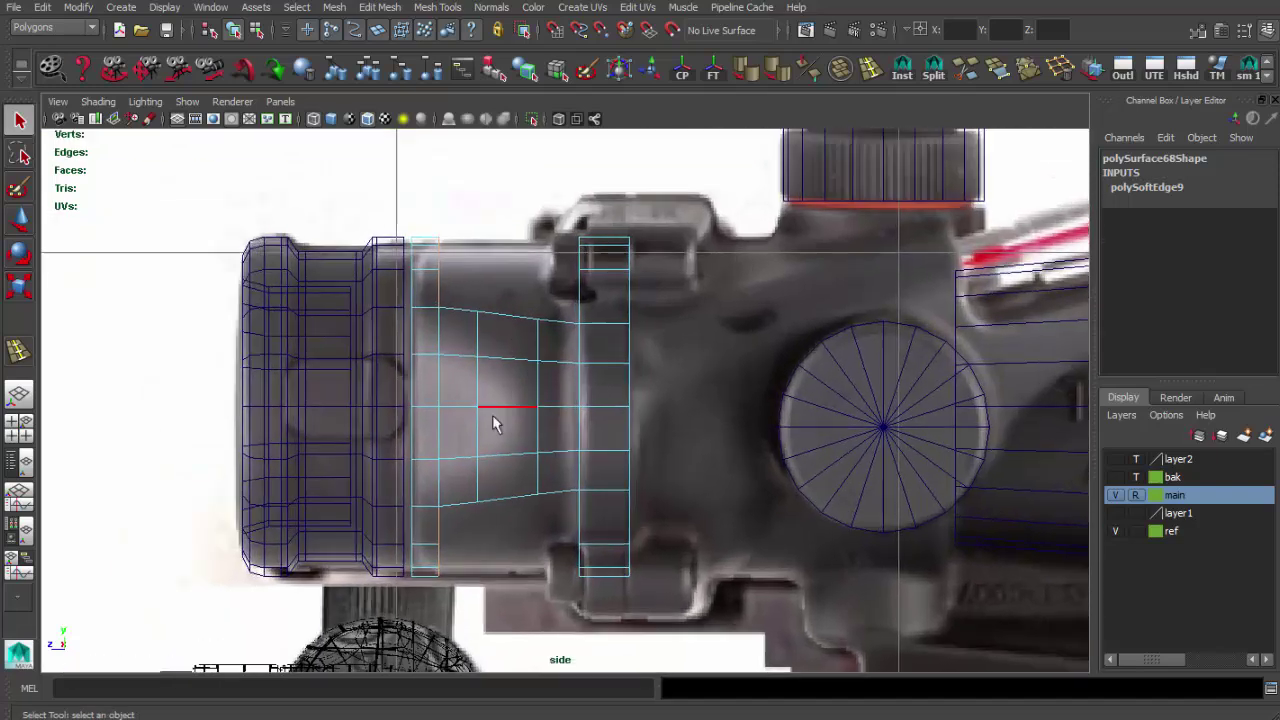
right_click(472, 408, "shift")
left_click_drag(362, 408, 490, 413)
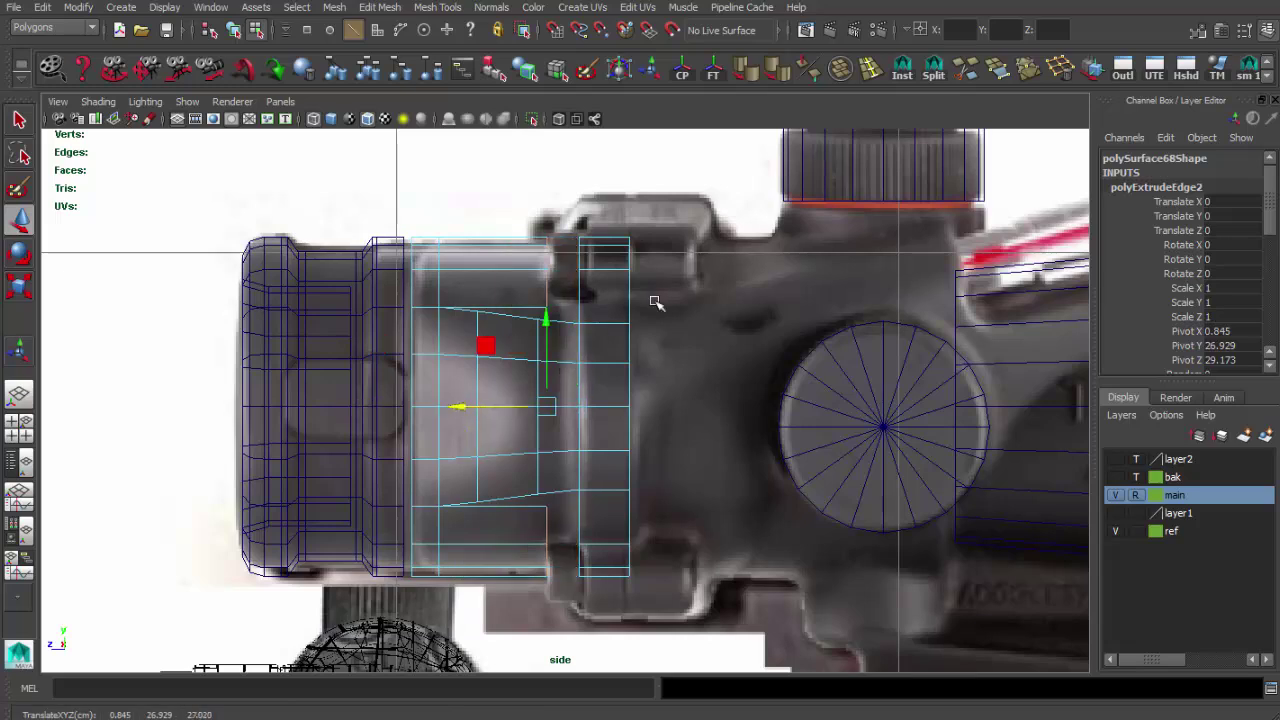
Step: Nudge the vertical edge loop right along X to match the reference photo
left_click(534, 385)
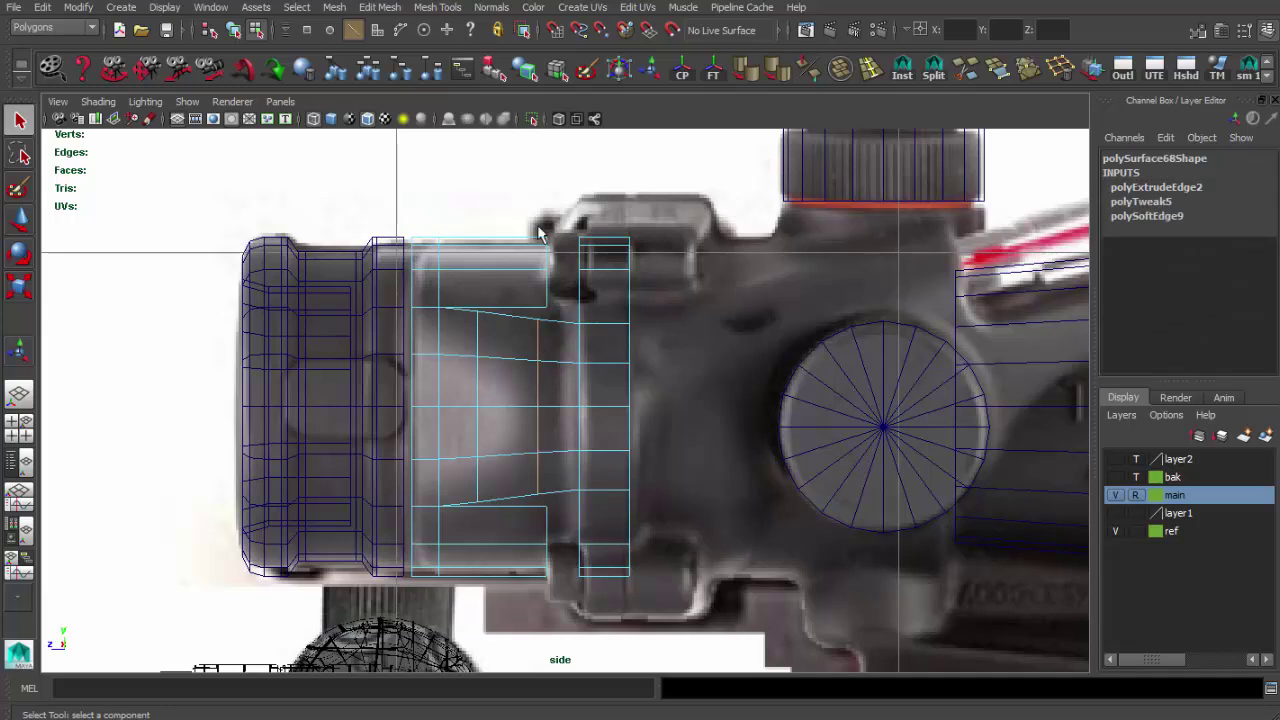
key("w")
middle_click_drag(508, 434, 463, 405)
Step: Delete a face on the underside of the eyepiece shroud
key("space")
key("space")
key("F8")
mouse_move(657, 408)
left_mouse_down("alt")
mouse_move(676, 420)
mouse_move(909, 38)
left_mouse_up("alt")
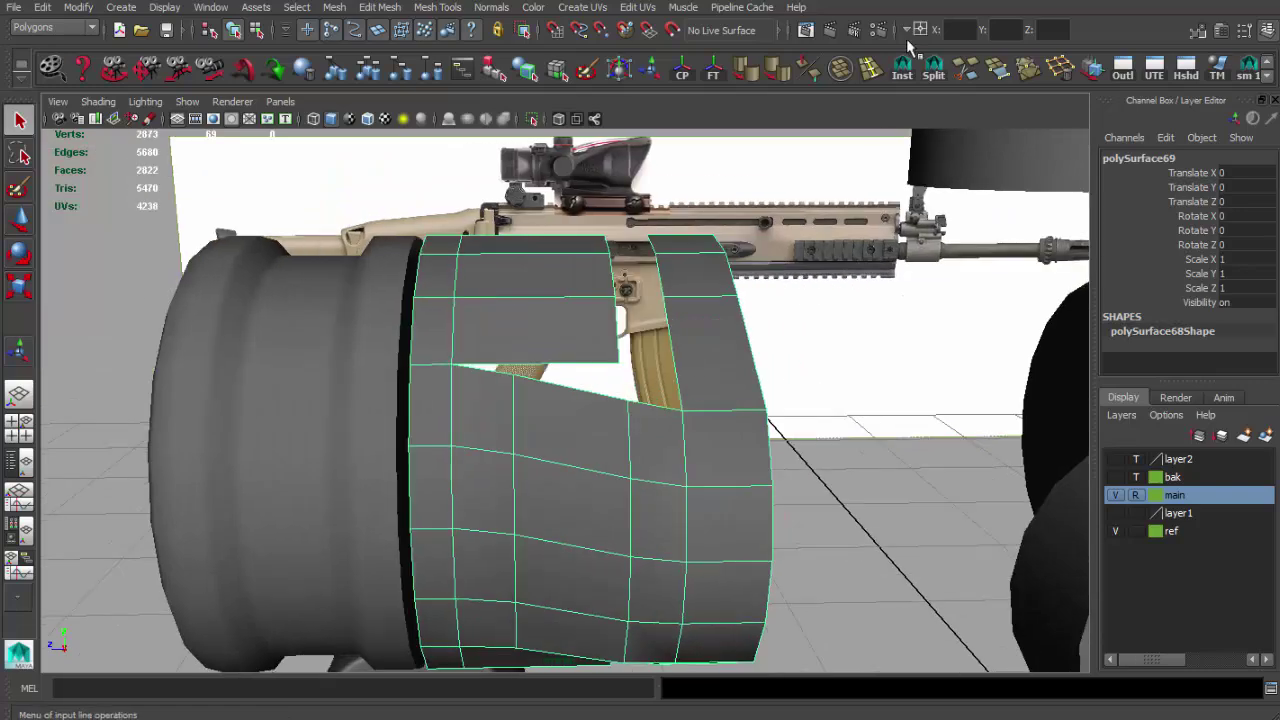
key("F10")
mouse_move(514, 294)
left_mouse_down("alt")
mouse_move(551, 334)
mouse_move(514, 561)
mouse_move(606, 500)
mouse_move(680, 474)
mouse_move(666, 429)
mouse_move(718, 428)
mouse_move(608, 491)
mouse_move(471, 509)
mouse_move(543, 423)
mouse_move(524, 354)
mouse_move(694, 409)
mouse_move(703, 394)
left_mouse_up("alt")
right_click_drag(703, 394, 702, 411, "alt")
left_click_drag(702, 411, 586, 337, "alt")
mouse_move(486, 363)
left_mouse_down("alt")
mouse_move(557, 323)
mouse_move(522, 218)
mouse_move(484, 453)
left_mouse_up("alt")
left_click(484, 453)
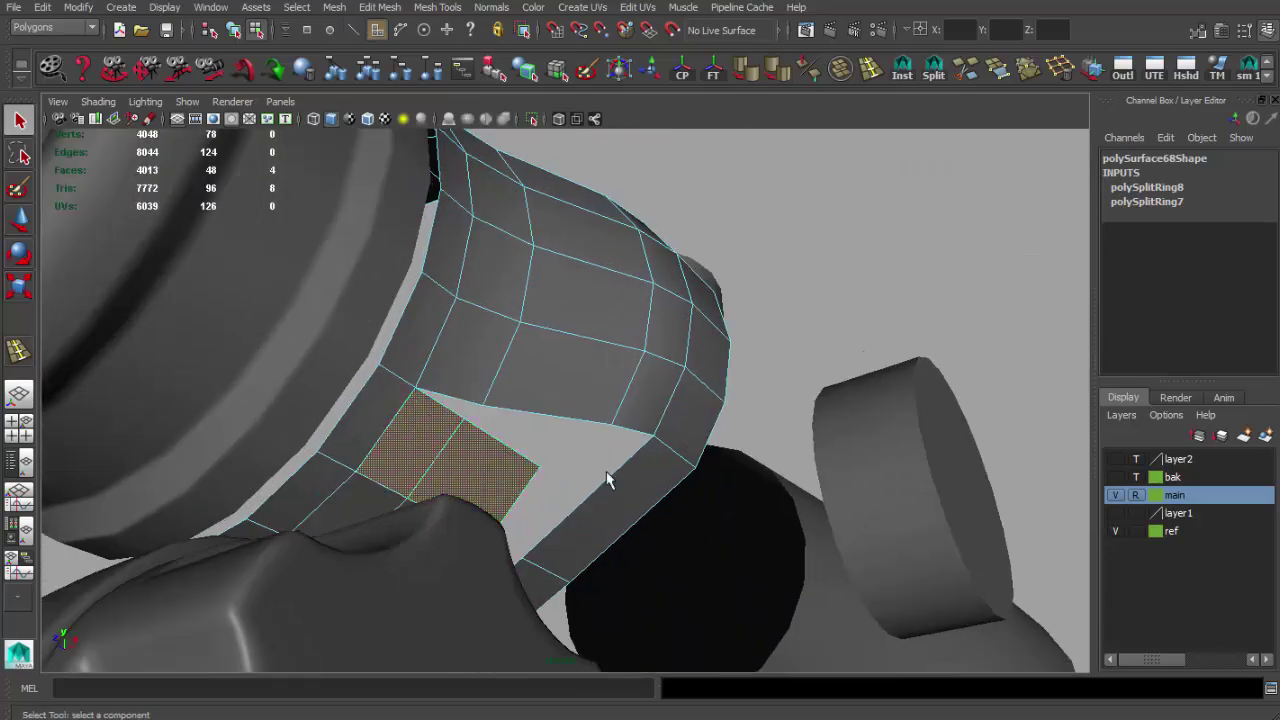
key("Delete")
Step: Extrude the opening's edge outward and move a nearby vertex down into place
mouse_move(620, 360)
left_mouse_down("alt")
mouse_move(686, 186)
mouse_move(620, 300)
mouse_move(560, 330)
left_mouse_up("alt")
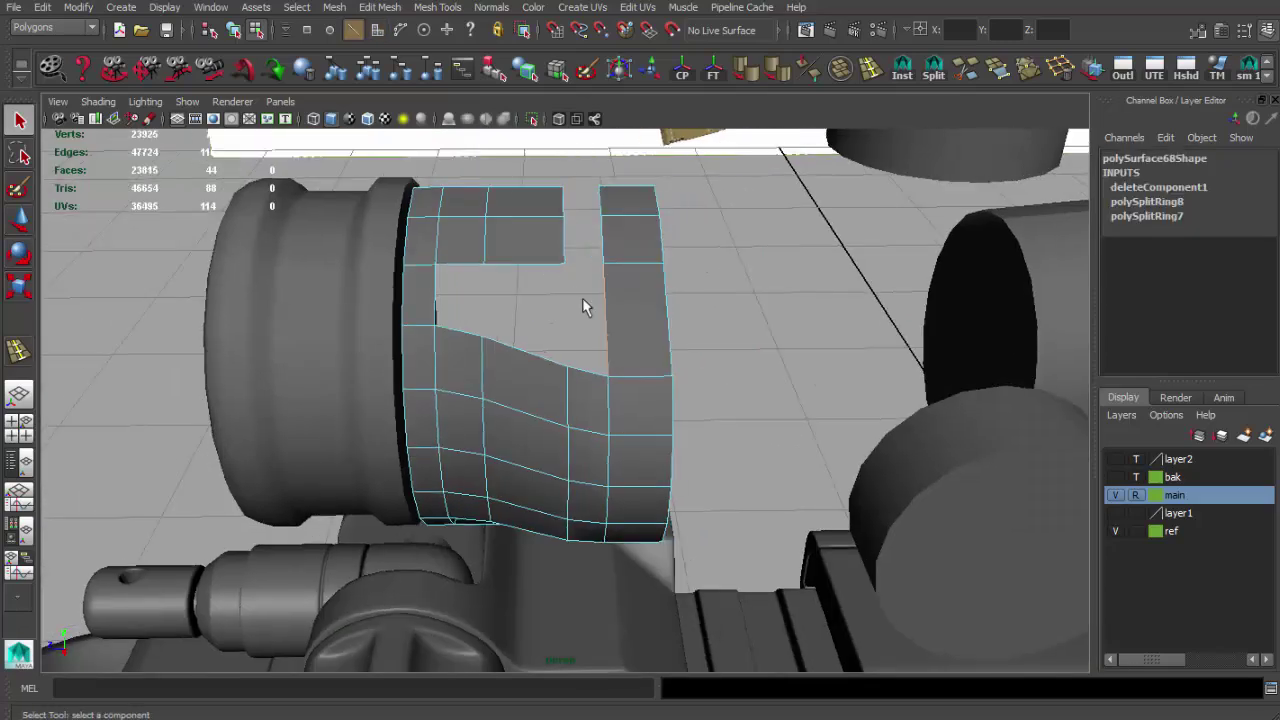
key("ctrl+e")
mouse_move(584, 432)
left_mouse_down()
mouse_move(408, 427)
mouse_move(560, 337)
mouse_move(622, 338)
mouse_move(571, 471)
mouse_move(614, 385)
left_mouse_up()
key("q")
left_click(522, 375)
key("w")
left_click_drag(483, 383, 504, 420)
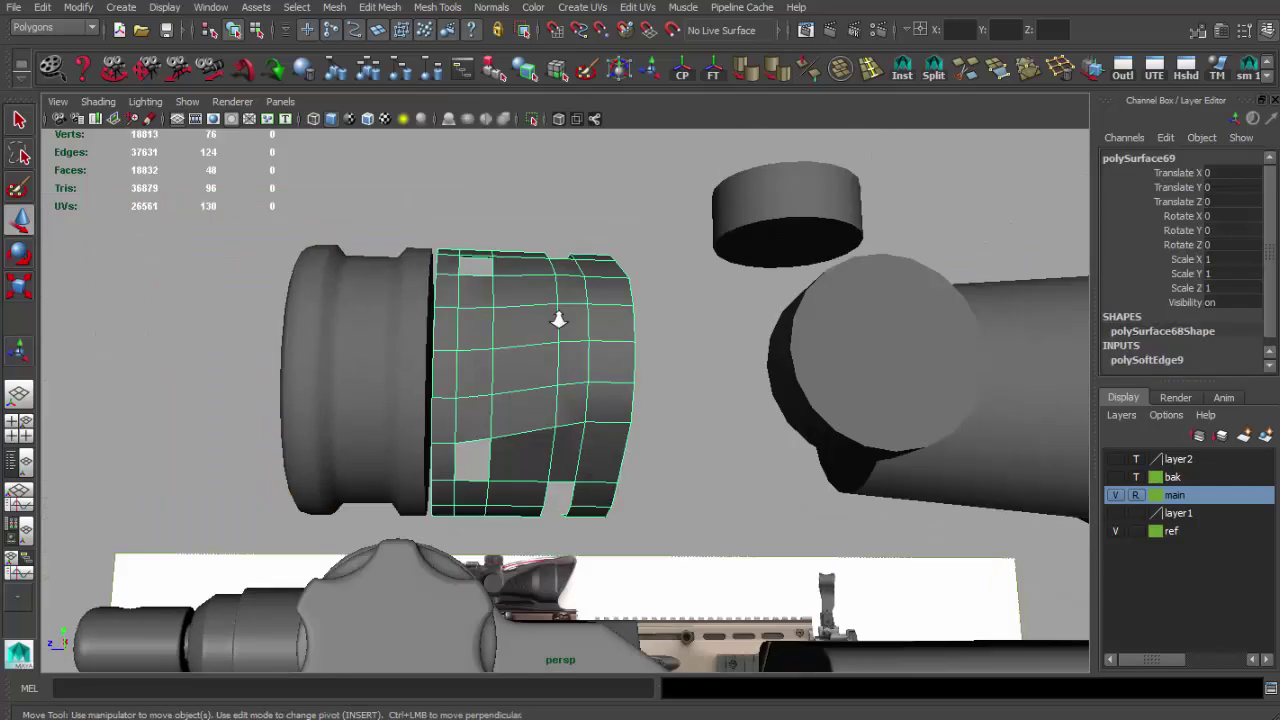
Step: Merge two loose vertices near the cutout into one
scroll(597, 429, "up", 3)
key("F9")
left_click(597, 432)
left_click(551, 438)
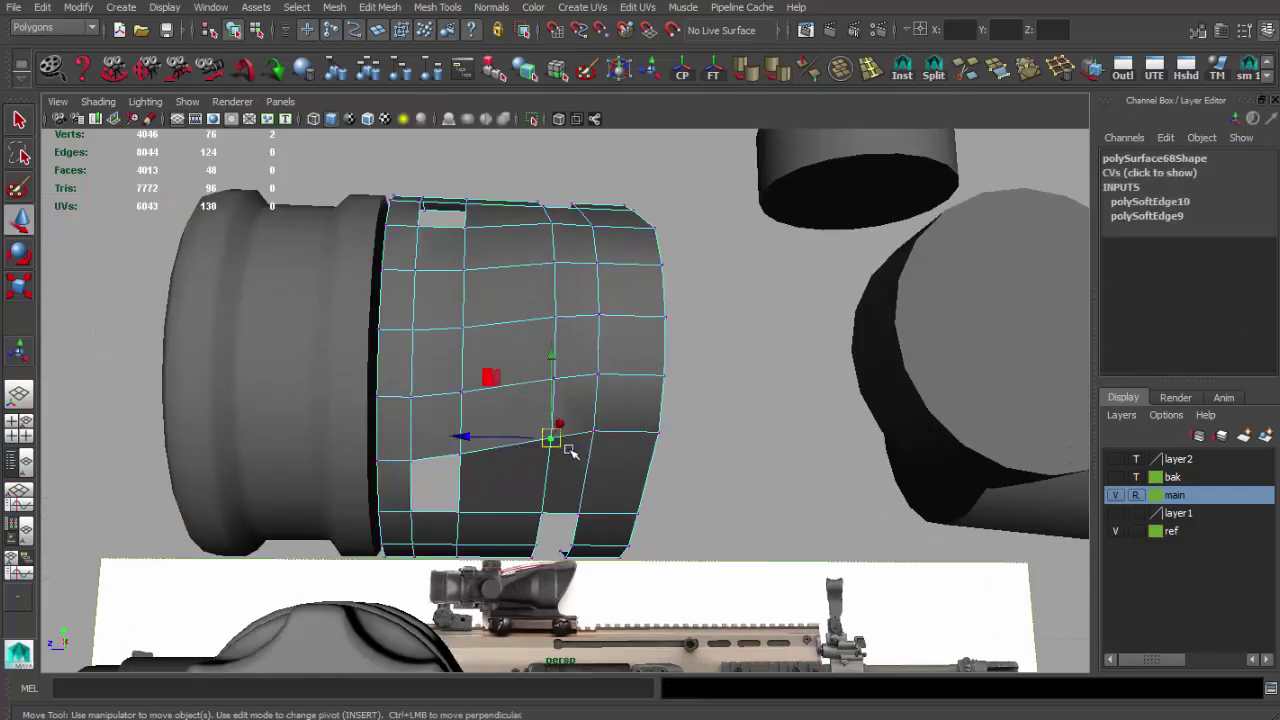
left_click(973, 83)
Step: Fill the top hole and the adjacent hole with appended polygon faces
mouse_move(720, 300)
left_mouse_down("alt")
mouse_move(680, 406)
mouse_move(509, 366)
left_mouse_up("alt")
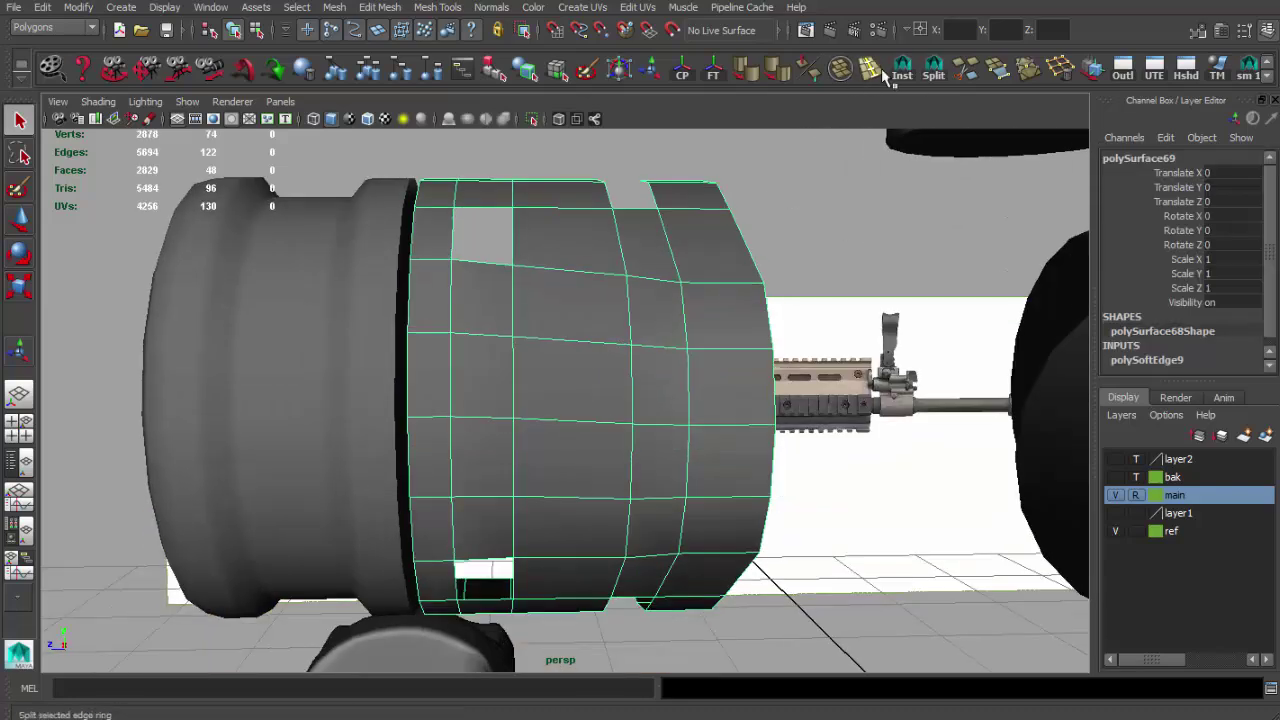
left_click(483, 258)
key("Return")
left_click_drag(491, 334, 510, 470, "alt")
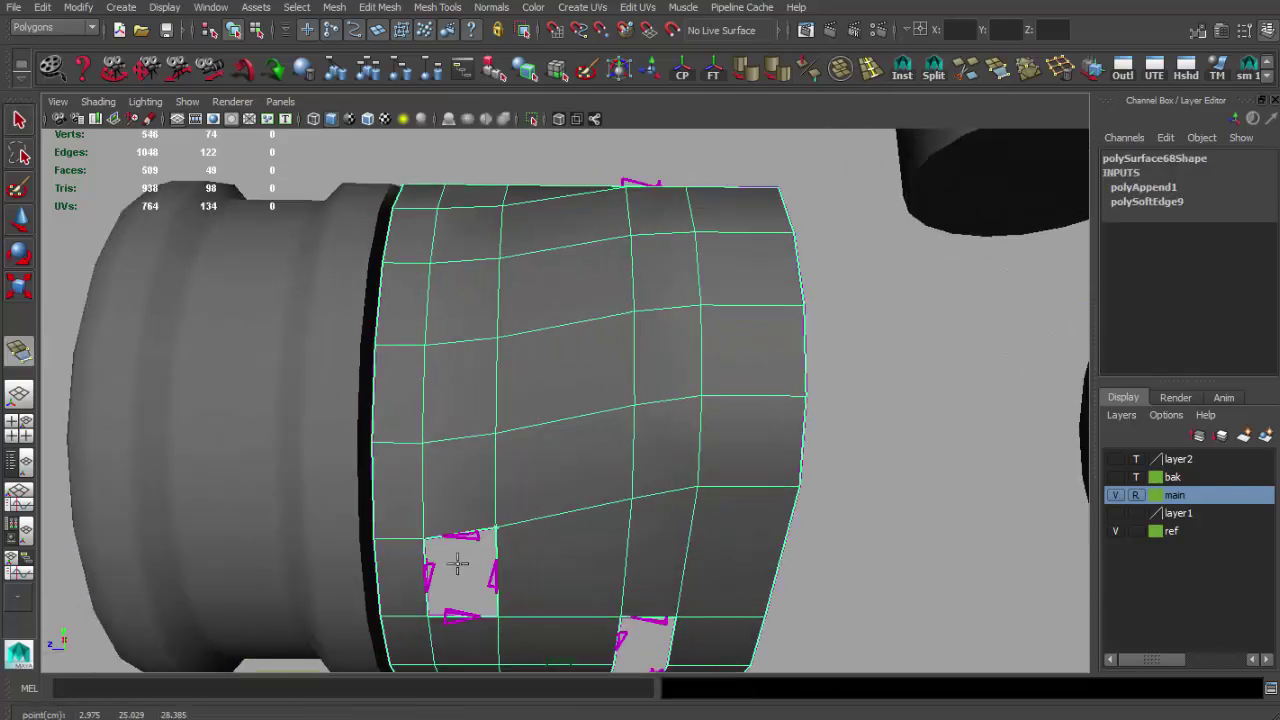
middle_click_drag(510, 470, 575, 484, "alt")
left_click_drag(575, 484, 557, 449, "alt")
left_click(623, 457)
key("Return")
Step: Append faces bridging the remaining gaps in the strap's bottom notch
left_click(582, 540)
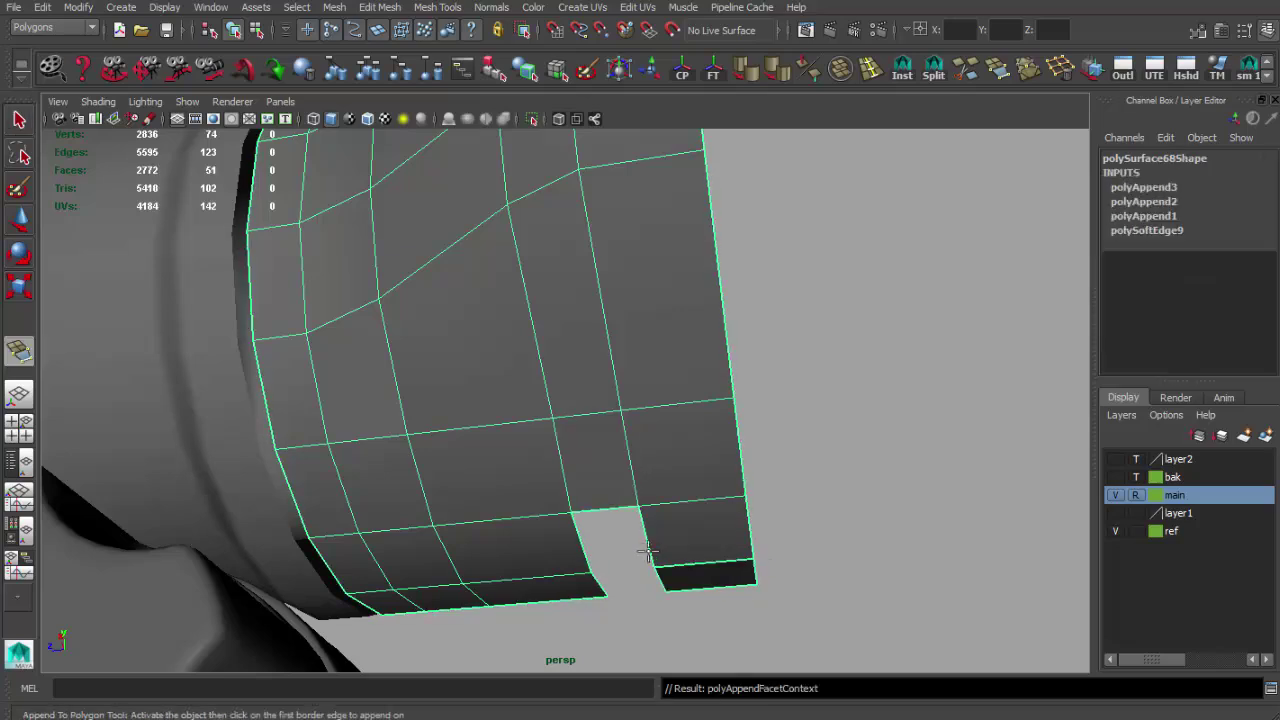
left_click(645, 543)
key("Return")
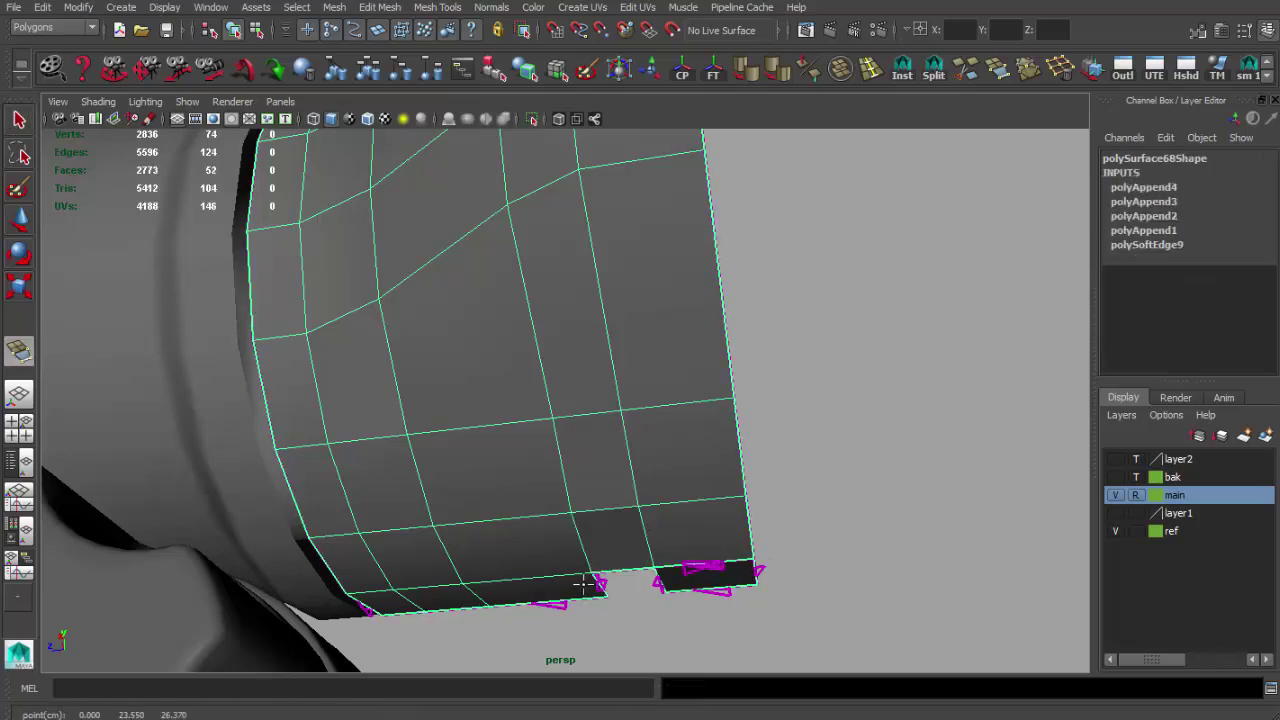
left_click(600, 583)
key("Return")
key("space")
key("space")
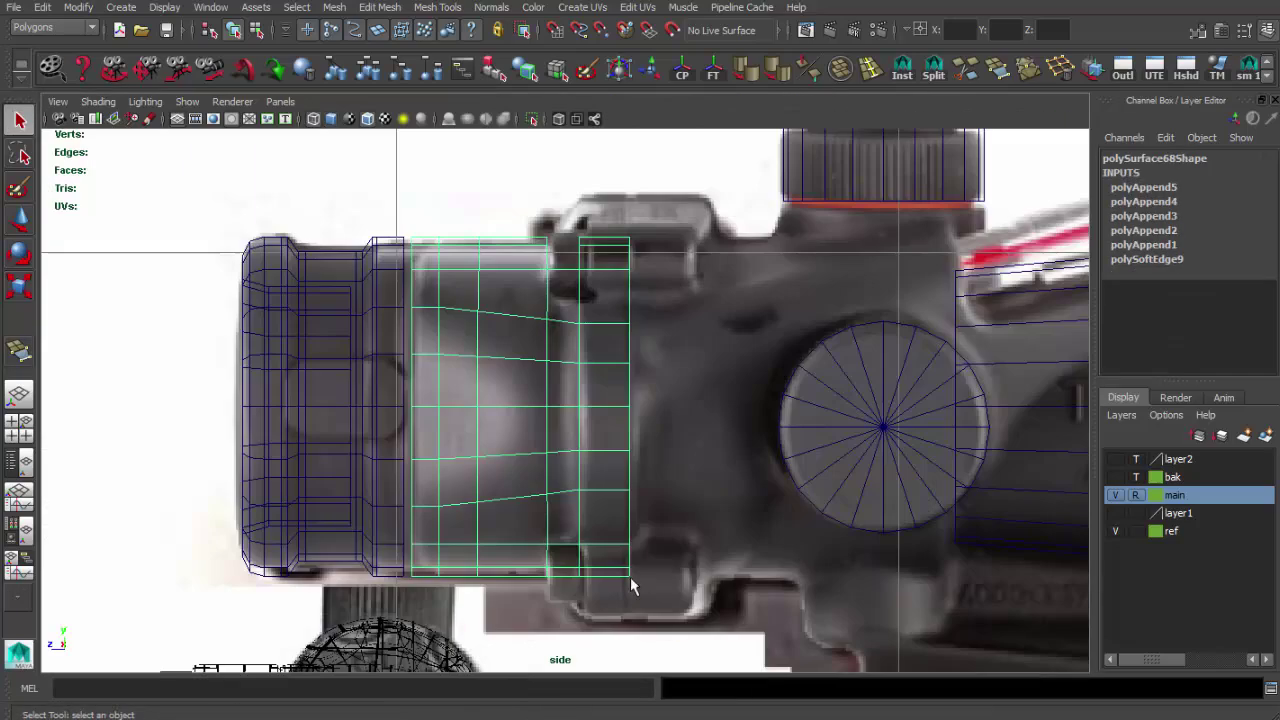
Step: Delete the top end face of the shroud strip
key("g")
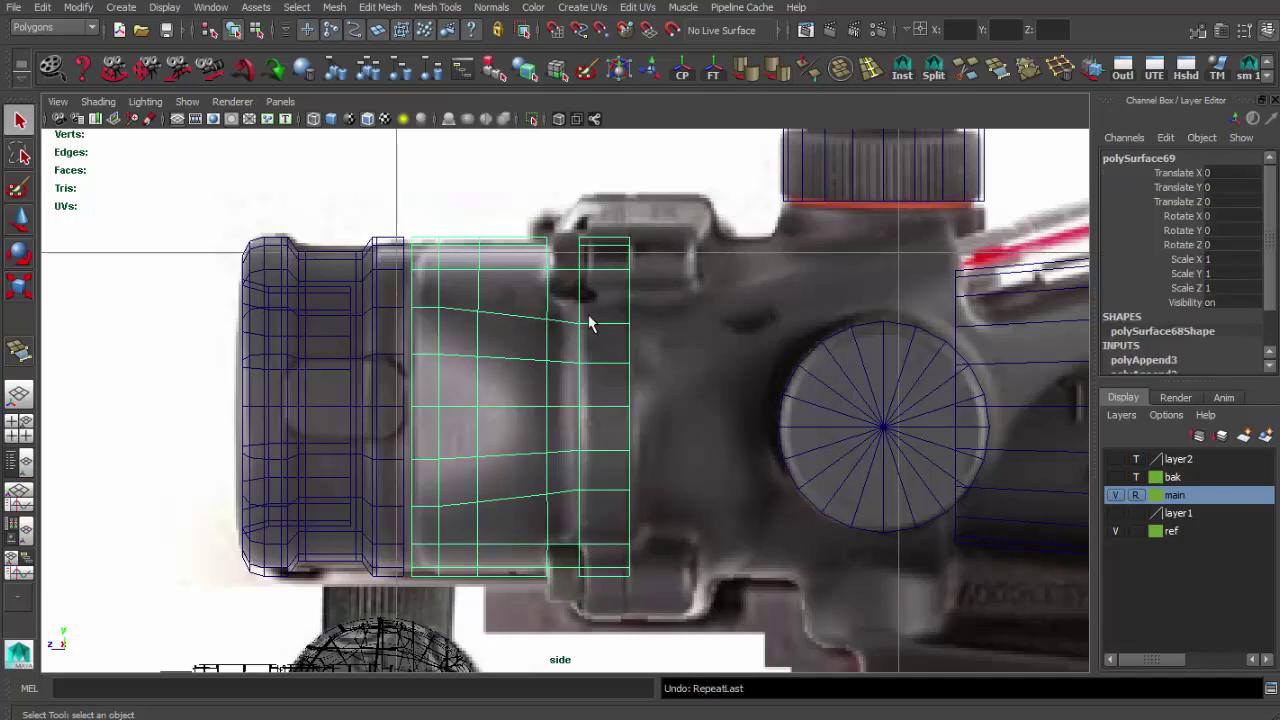
middle_click_drag(589, 318, 560, 322, "alt")
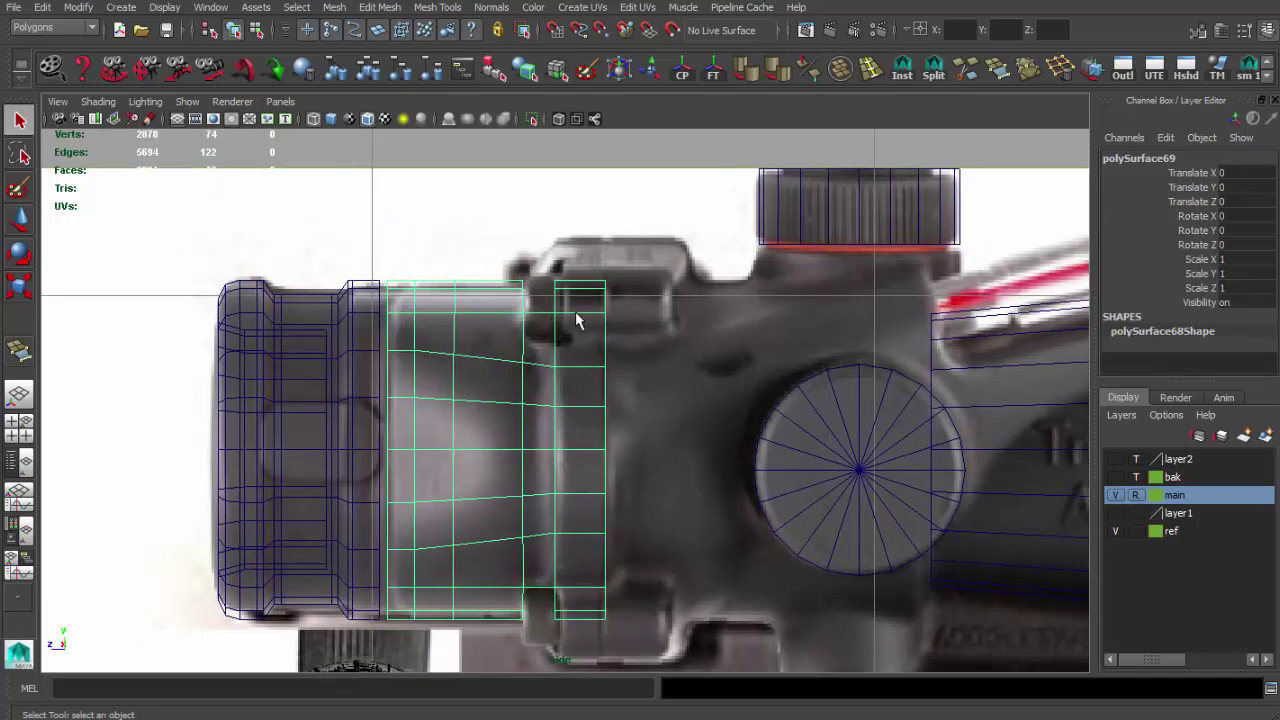
key("F11")
left_click(578, 303)
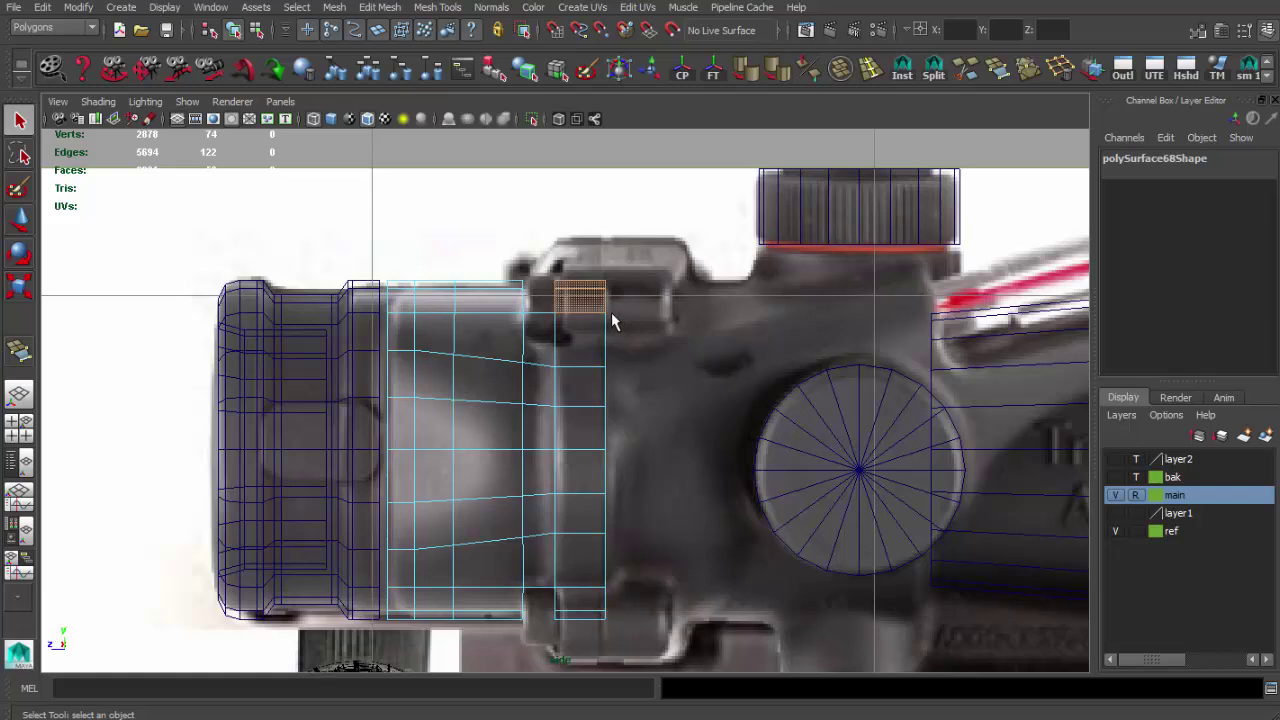
key("Delete")
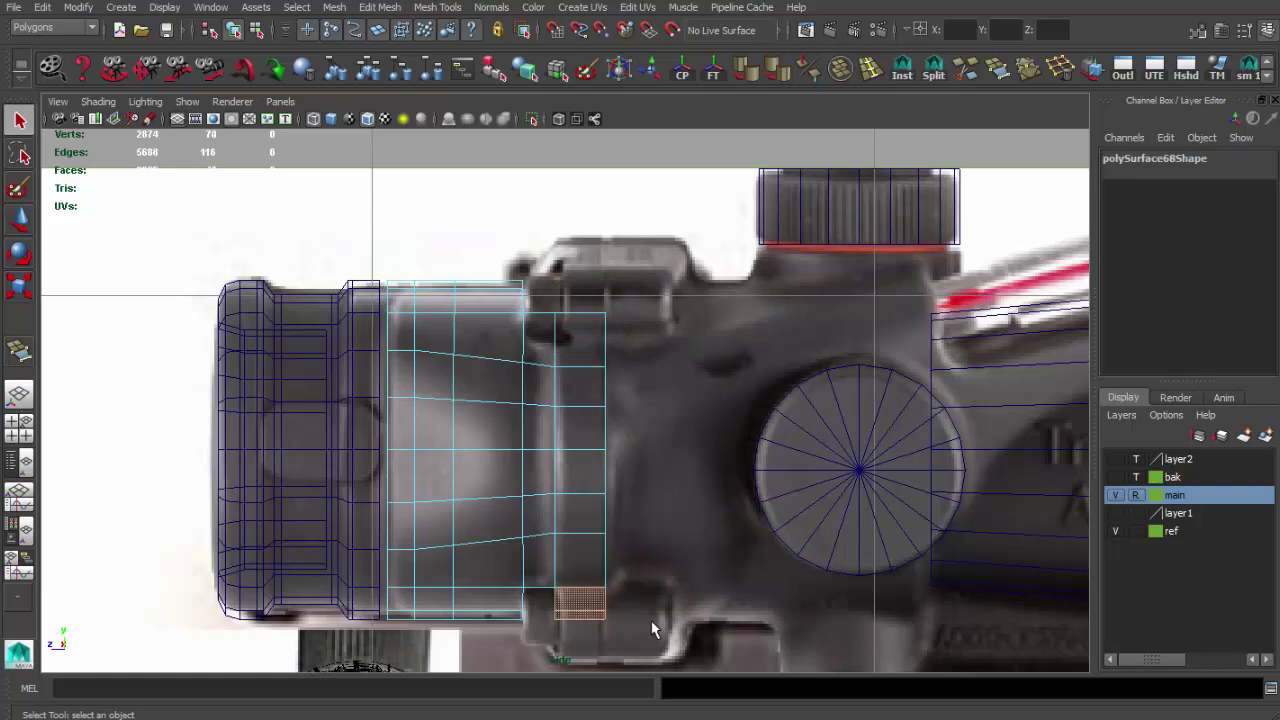
Step: Slide the shroud's top edge into place with the Slide Edge Tool
left_click(576, 310)
middle_click_drag(576, 310, 566, 365, "alt")
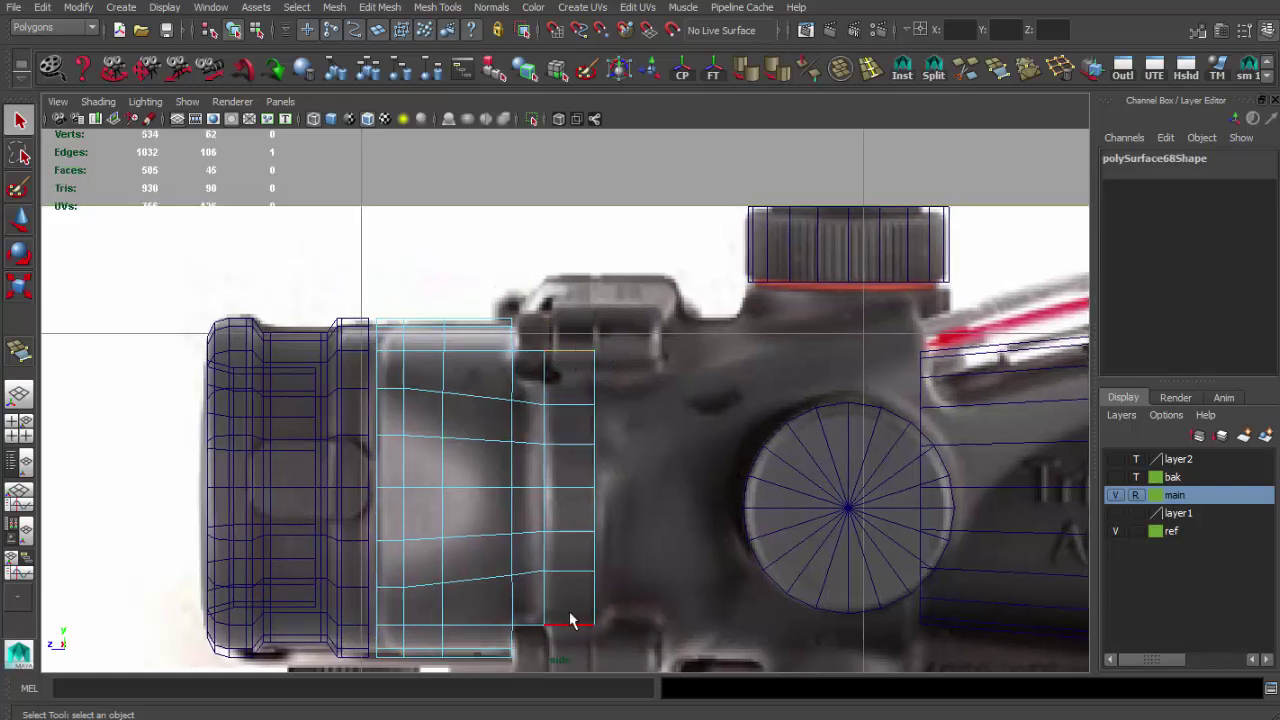
key("space")
mouse_move(700, 309)
left_mouse_down("alt")
mouse_move(651, 503)
mouse_move(690, 538)
mouse_move(580, 408)
mouse_move(590, 402)
left_mouse_up("alt")
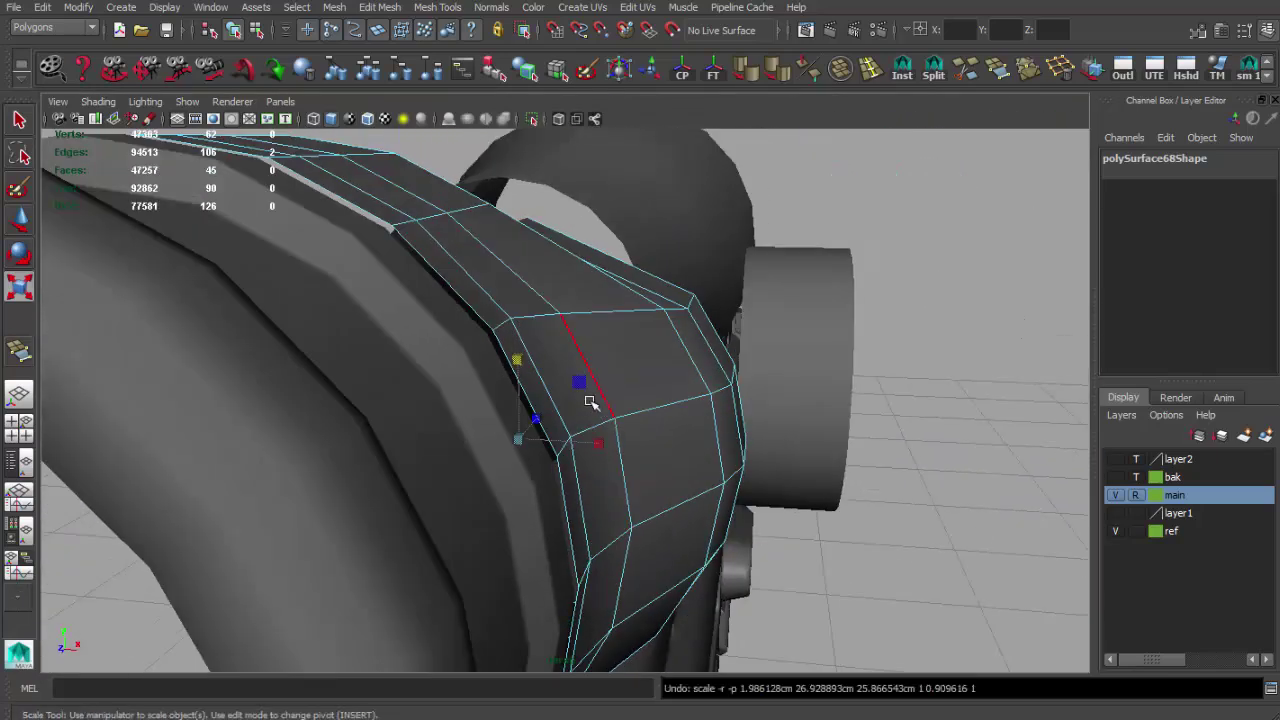
right_click(564, 248, "shift")
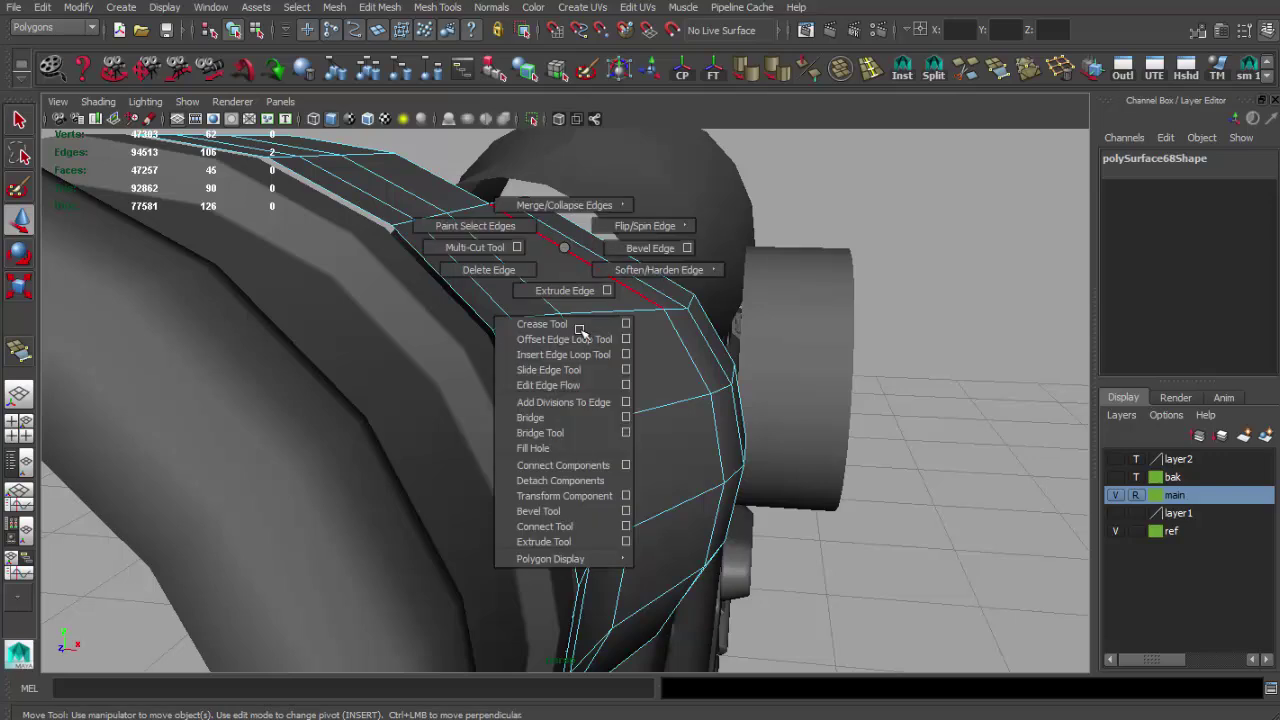
left_click(555, 370)
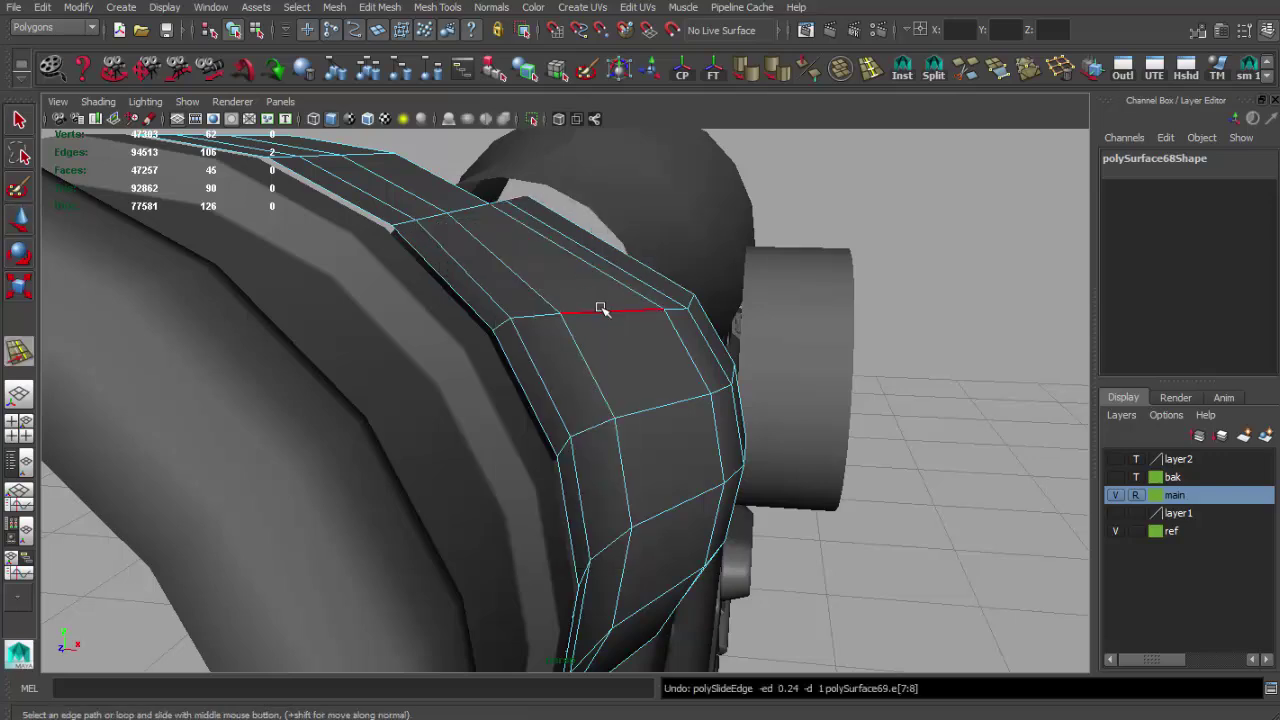
Step: Isolate the shroud patch object on its own in the viewport
key("space")
key("space")
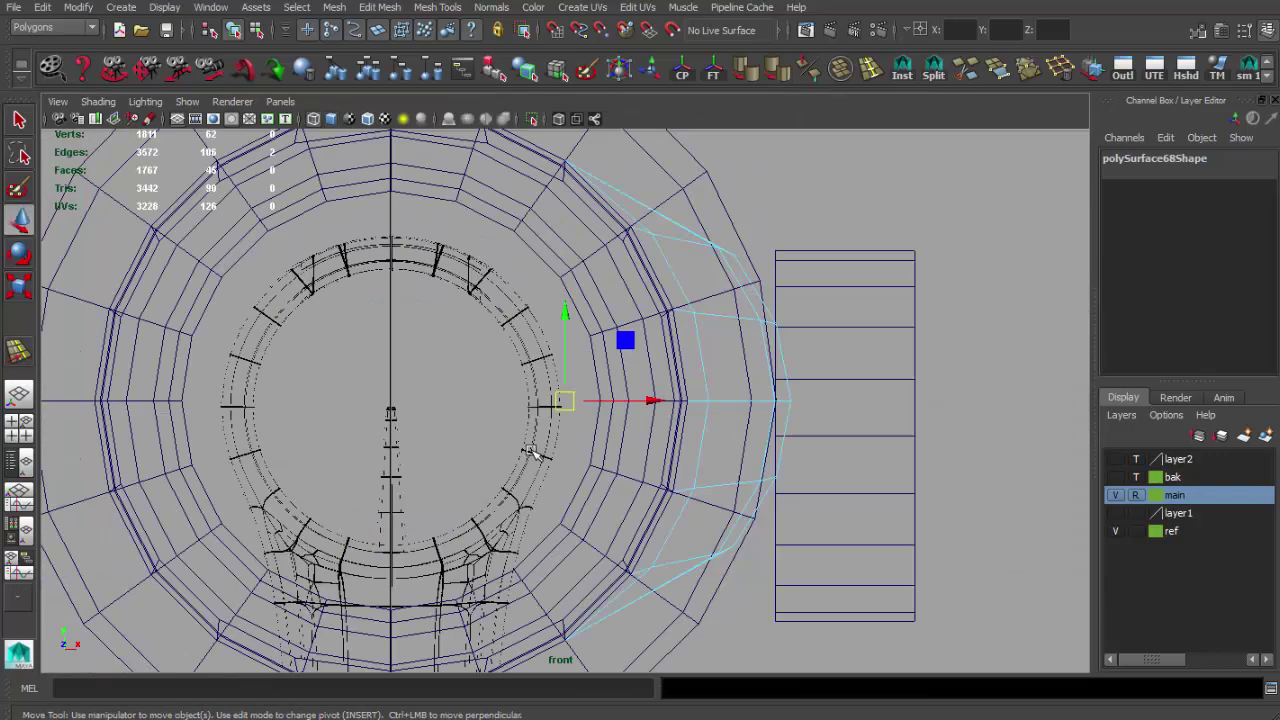
key("q")
key("F8")
left_click(683, 243)
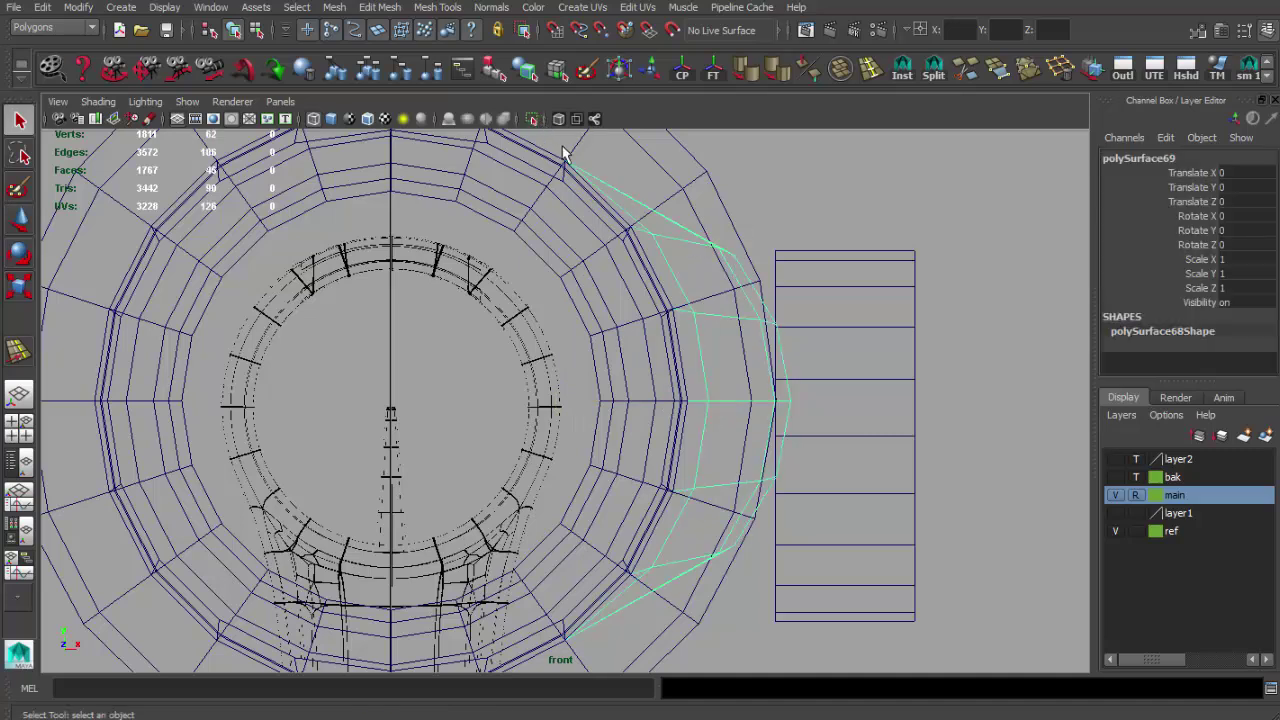
left_click(533, 119)
Step: Insert two edge loops across the curved shroud patch
key("F8")
key("space")
mouse_move(888, 205)
left_mouse_down("alt")
mouse_move(817, 205)
mouse_move(838, 275)
left_mouse_up("alt")
left_click(811, 284)
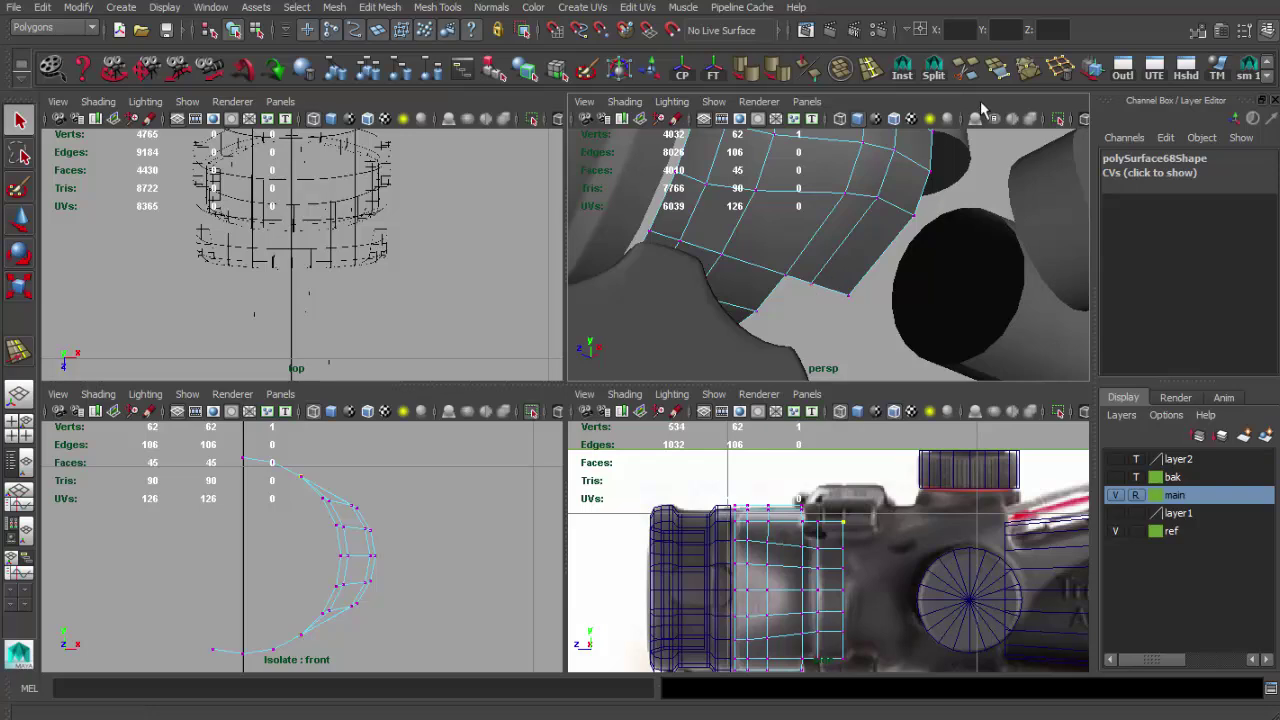
left_click(843, 263)
left_click_drag(843, 263, 793, 256, "alt")
left_click(805, 258)
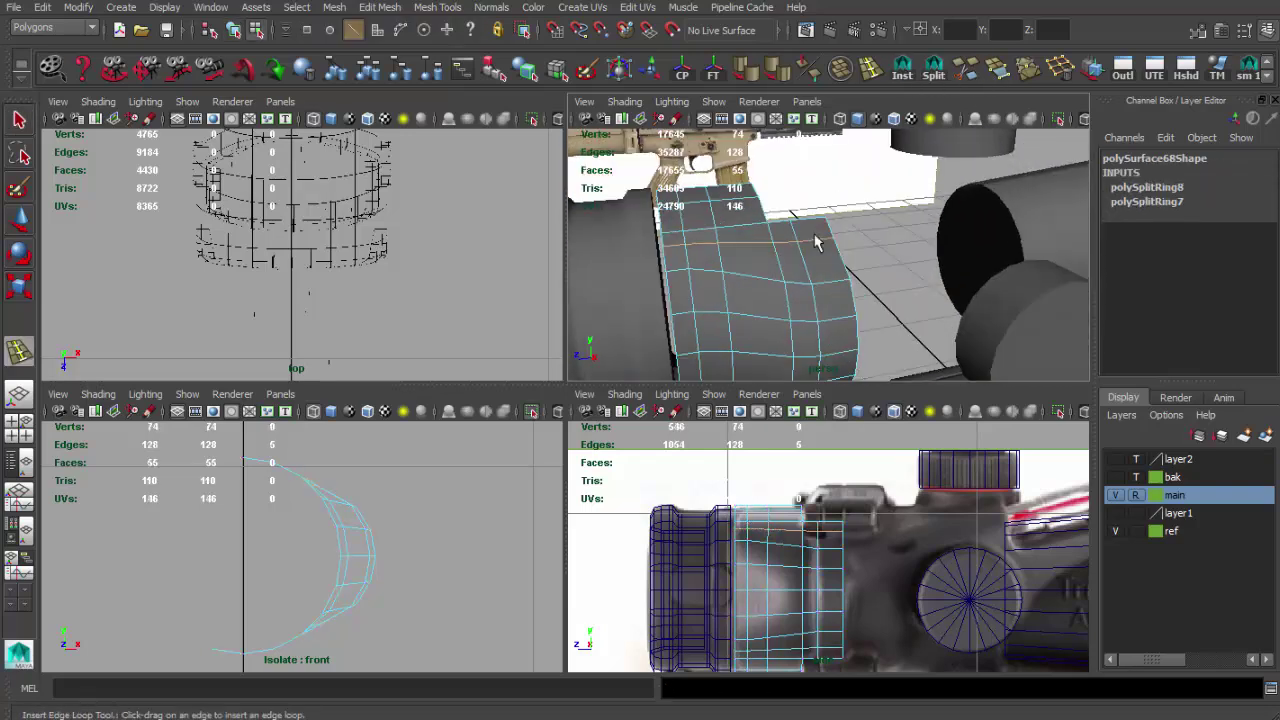
Step: Delete the extra top edge on the patch
key("space")
mouse_move(766, 314)
left_mouse_down("alt")
mouse_move(523, 480)
mouse_move(537, 370)
left_mouse_up("alt")
left_click(530, 345)
key("Delete")
Step: Extrude the selected edges and scale the new strip vertically against the side reference
key("space")
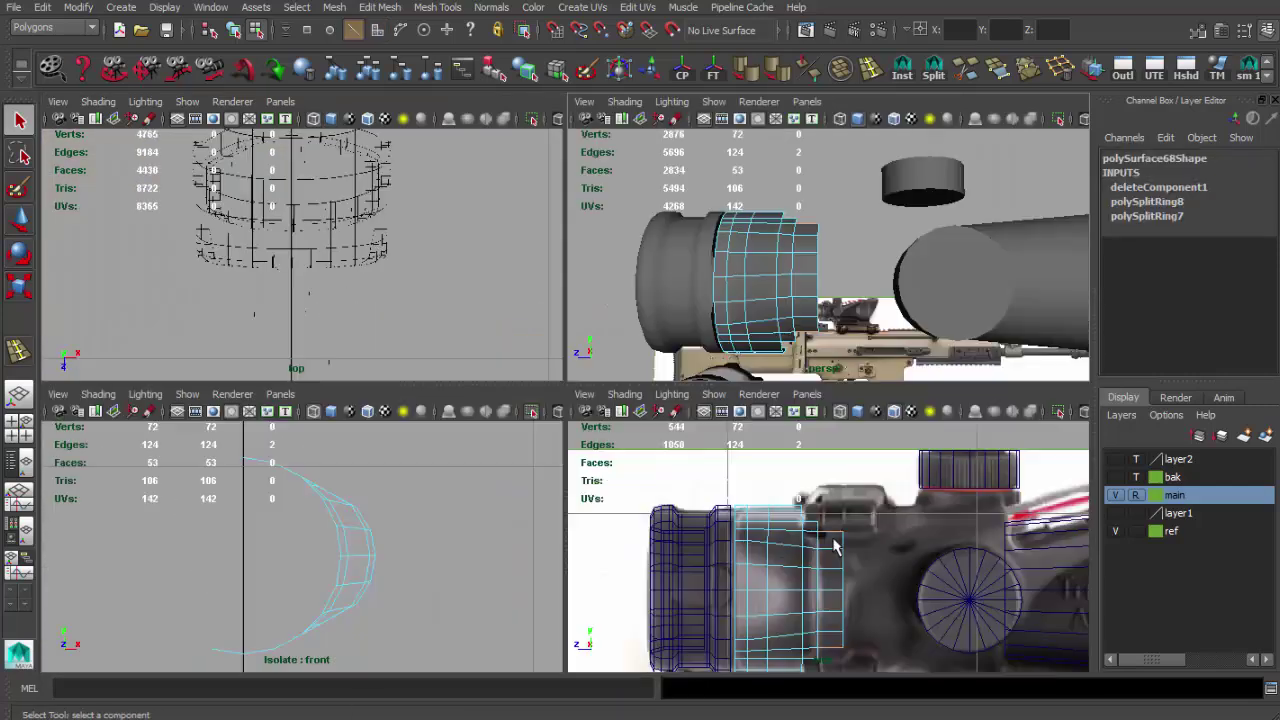
key("space")
key("ctrl+e")
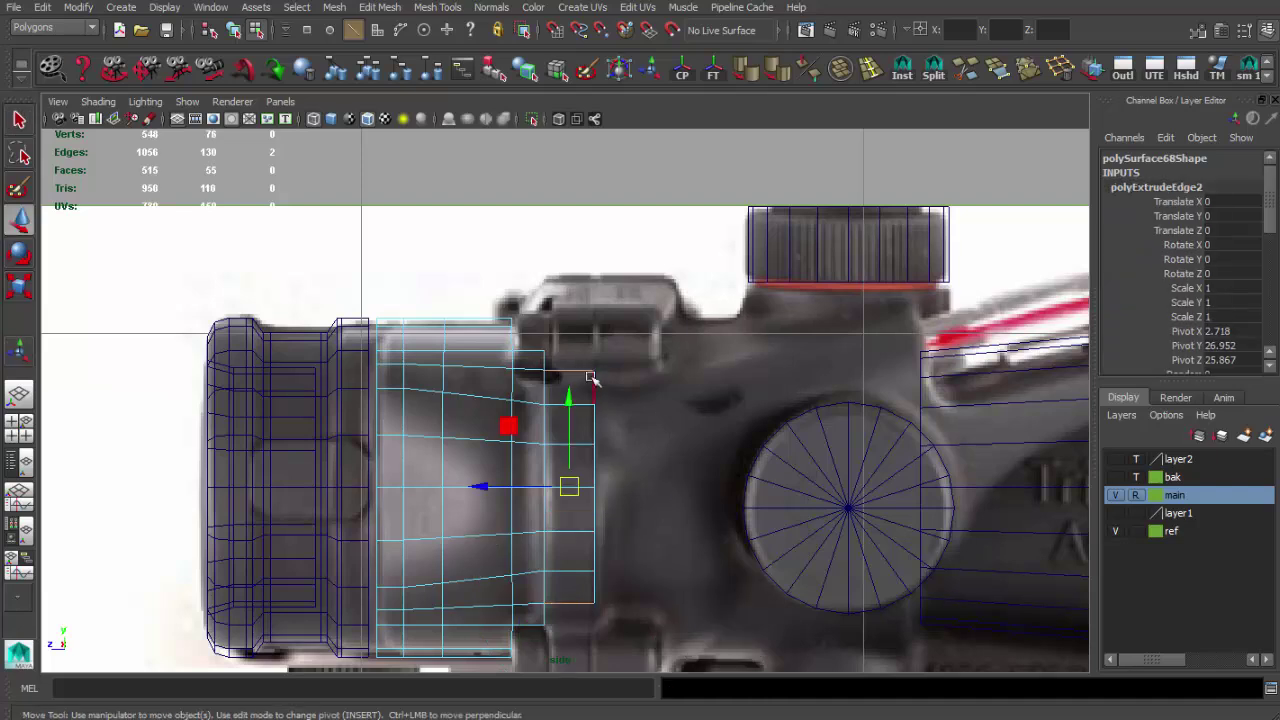
key("r")
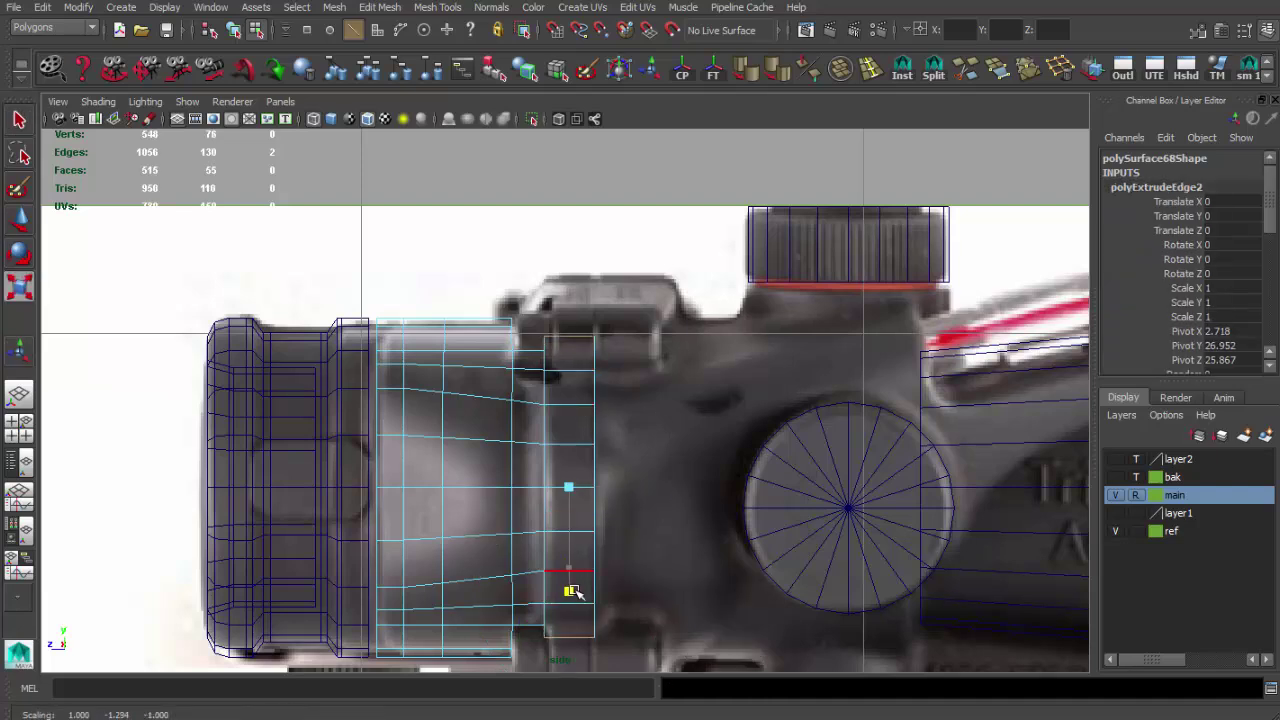
mouse_move(572, 591)
middle_mouse_down("alt")
mouse_move(585, 450)
mouse_move(632, 440)
middle_mouse_up("alt")
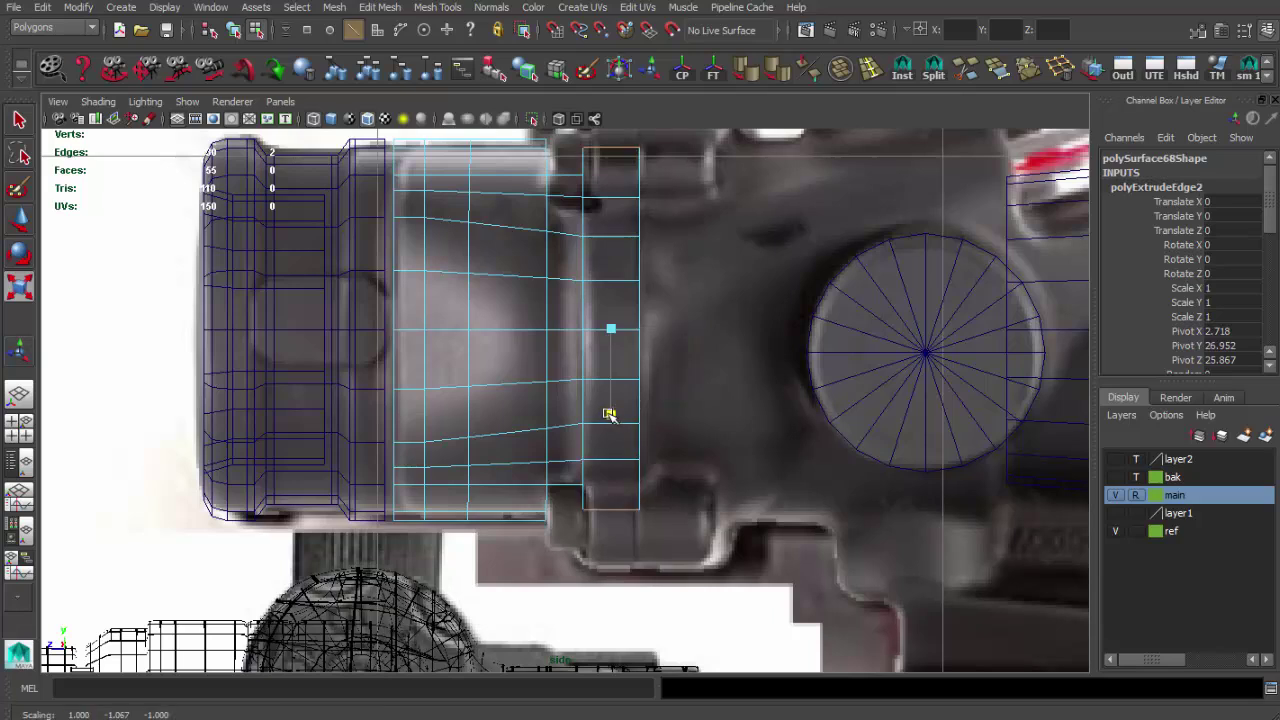
scroll(628, 410, "down", 2)
middle_click_drag(620, 460, 650, 453, "alt")
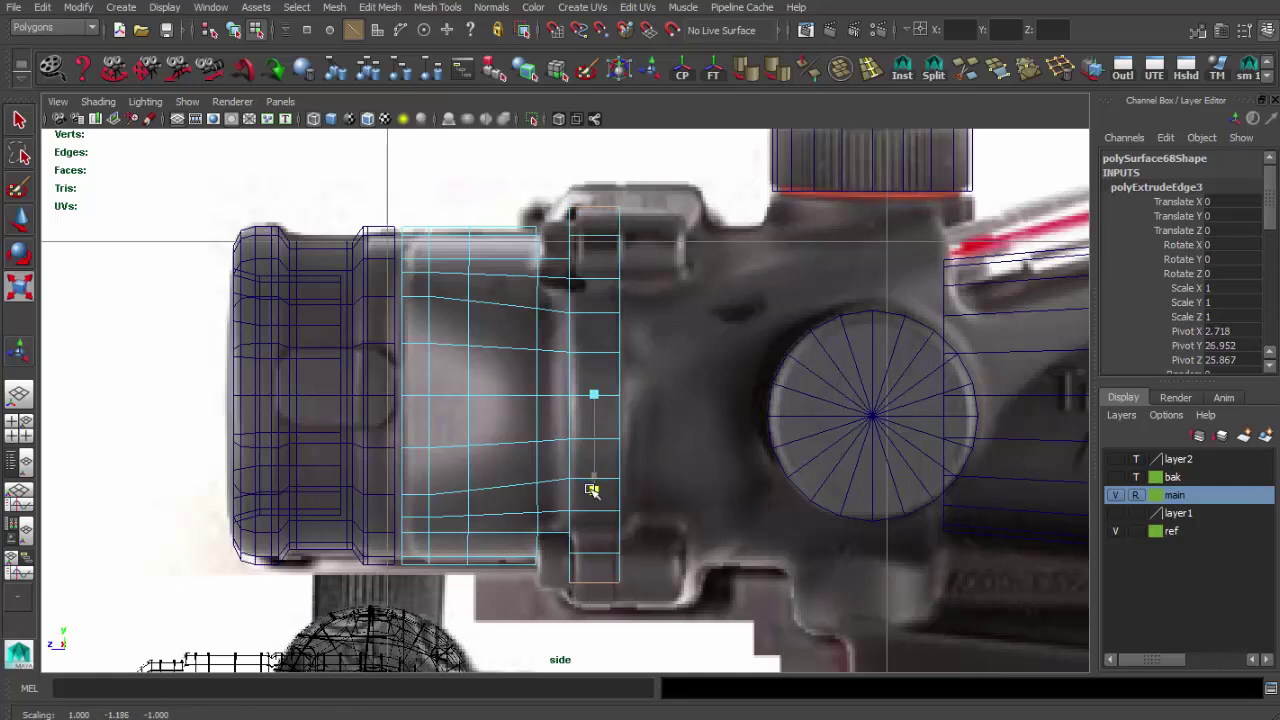
Step: Review the extruded shroud strips from perspective and side views, then leave component mode
key("space")
left_click_drag(743, 331, 760, 428, "alt")
key("w")
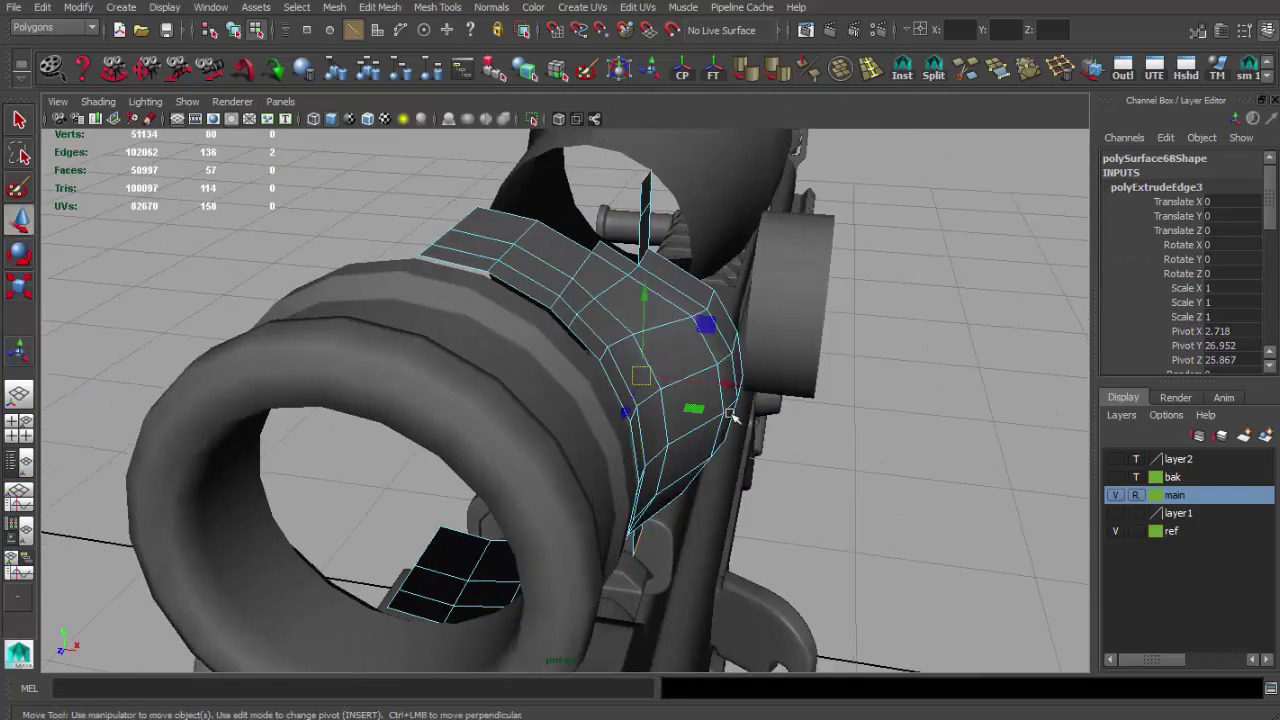
left_click_drag(700, 378, 623, 329, "alt")
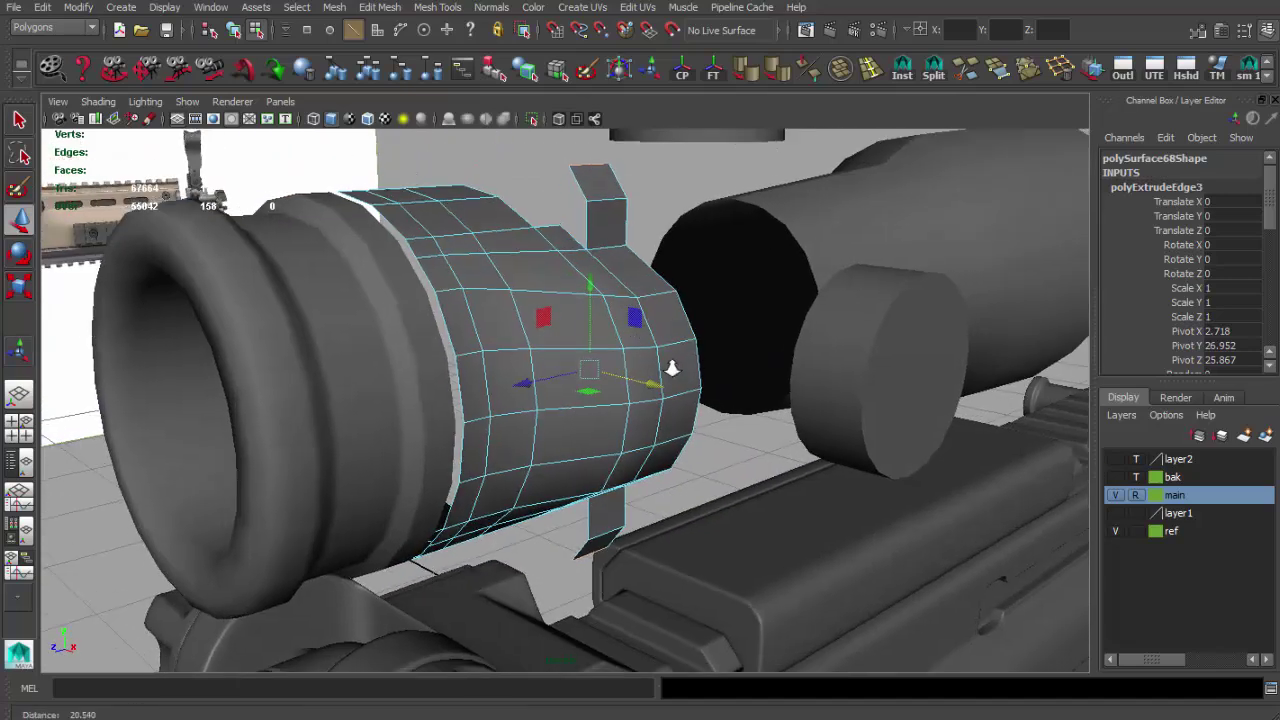
left_click_drag(677, 366, 666, 355, "alt")
left_click_drag(578, 357, 522, 378, "alt")
key("r")
key("space")
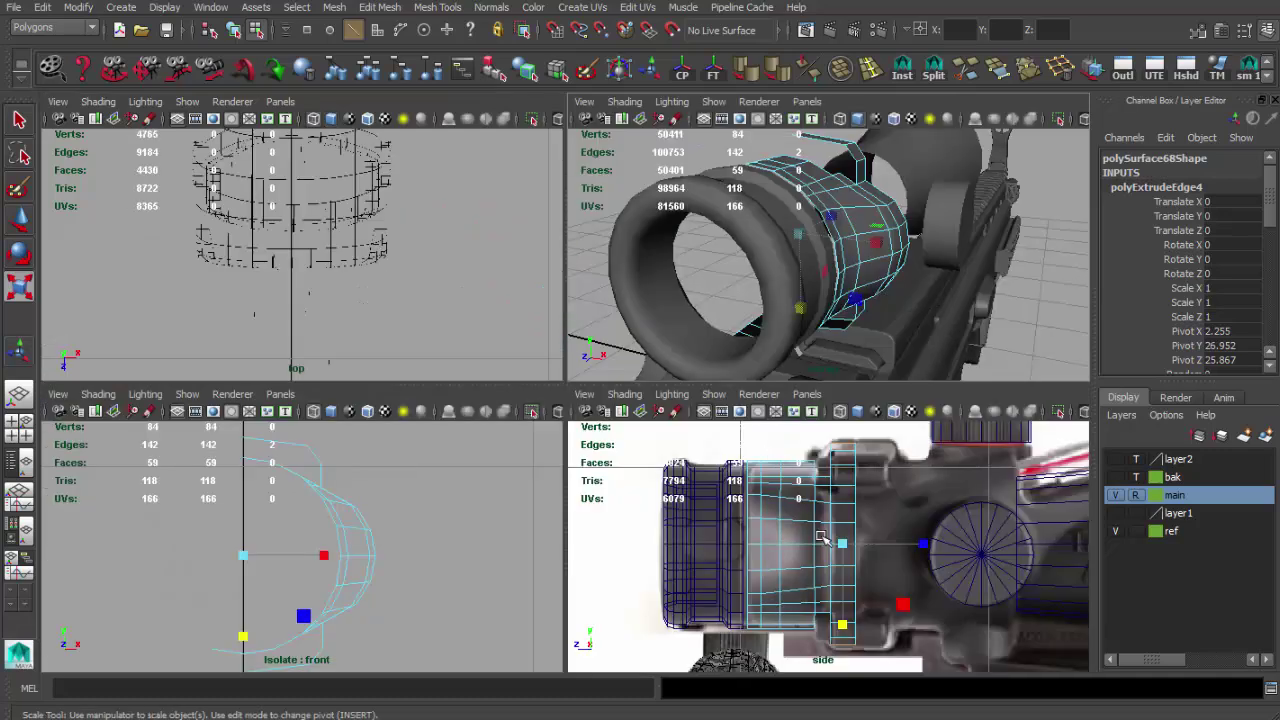
key("space")
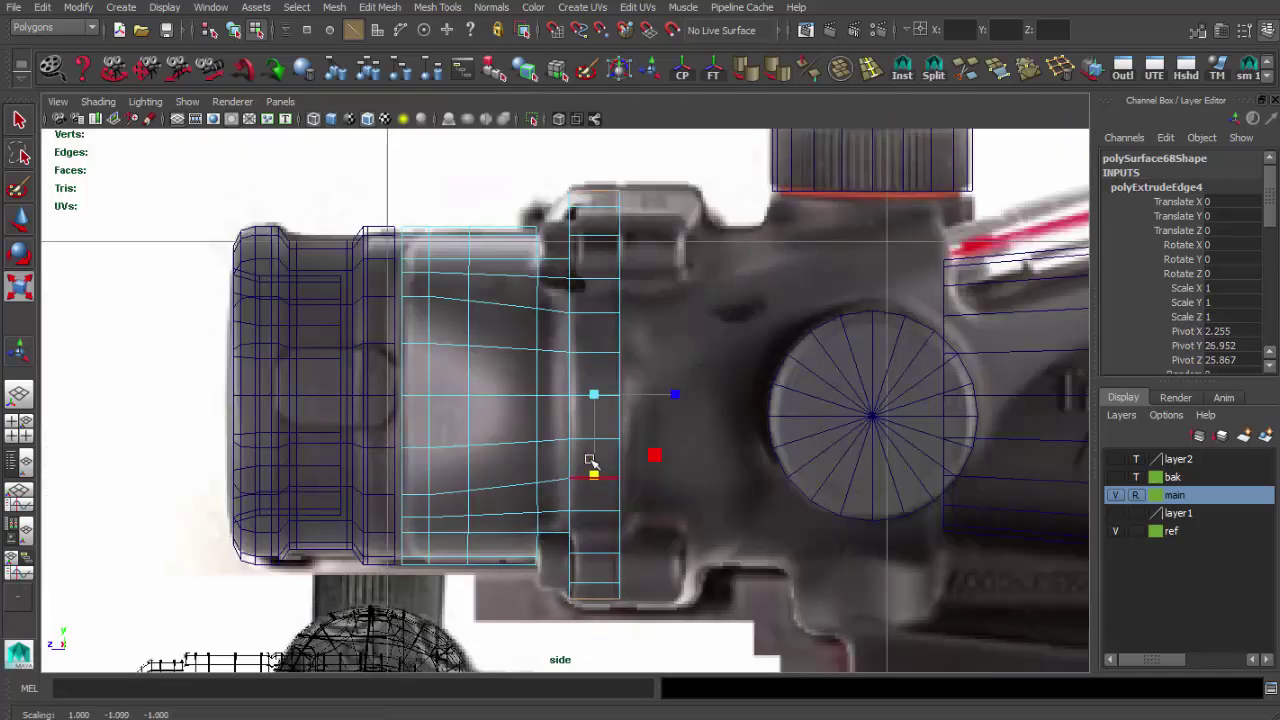
key("space")
key("space")
key("F8")
Step: Insert an edge loop around the eyepiece shroud
mouse_move(600, 400)
left_mouse_down("alt")
mouse_move(598, 333)
mouse_move(640, 340)
left_mouse_up("alt")
scroll(660, 340, "up", 2)
scroll(690, 342, "up", 3)
scroll(716, 344, "up", 3)
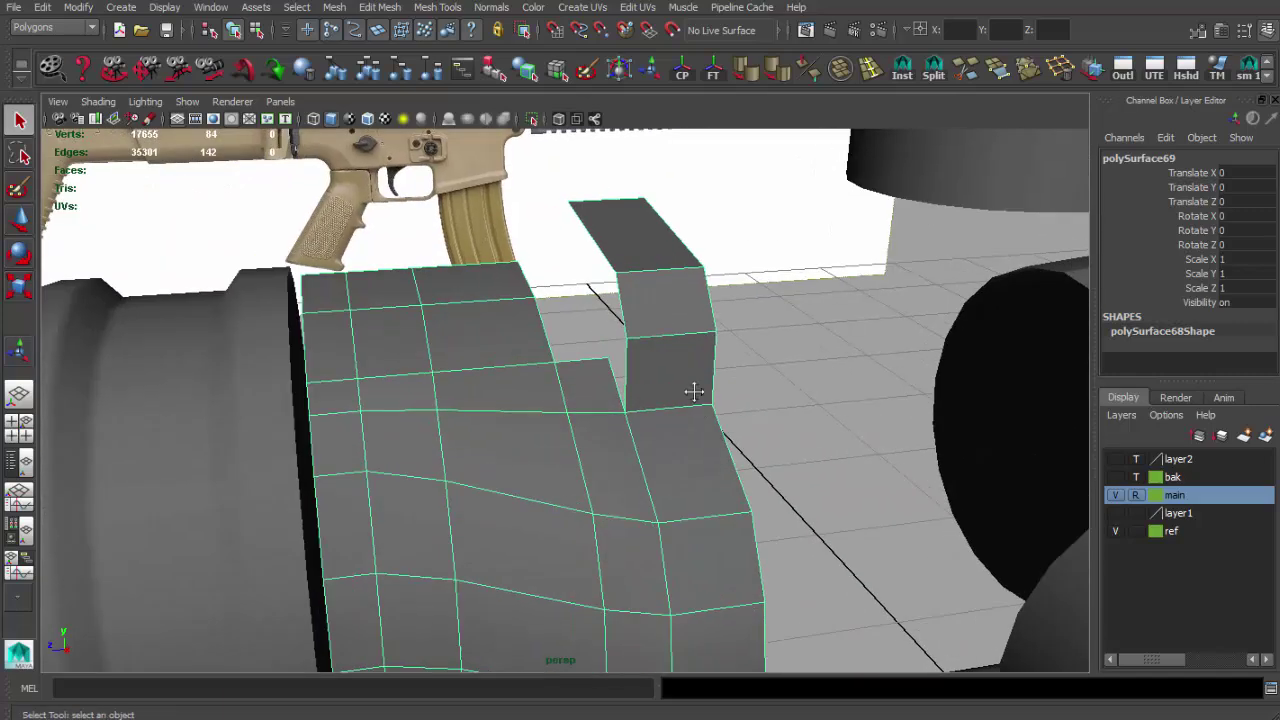
scroll(716, 344, "down", 3)
right_click_drag(789, 429, 674, 337, "shift")
scroll(680, 360, "down", 2)
mouse_move(688, 389)
left_mouse_down("alt")
mouse_move(529, 349)
mouse_move(677, 380)
mouse_move(766, 489)
mouse_move(750, 489)
left_mouse_up("alt")
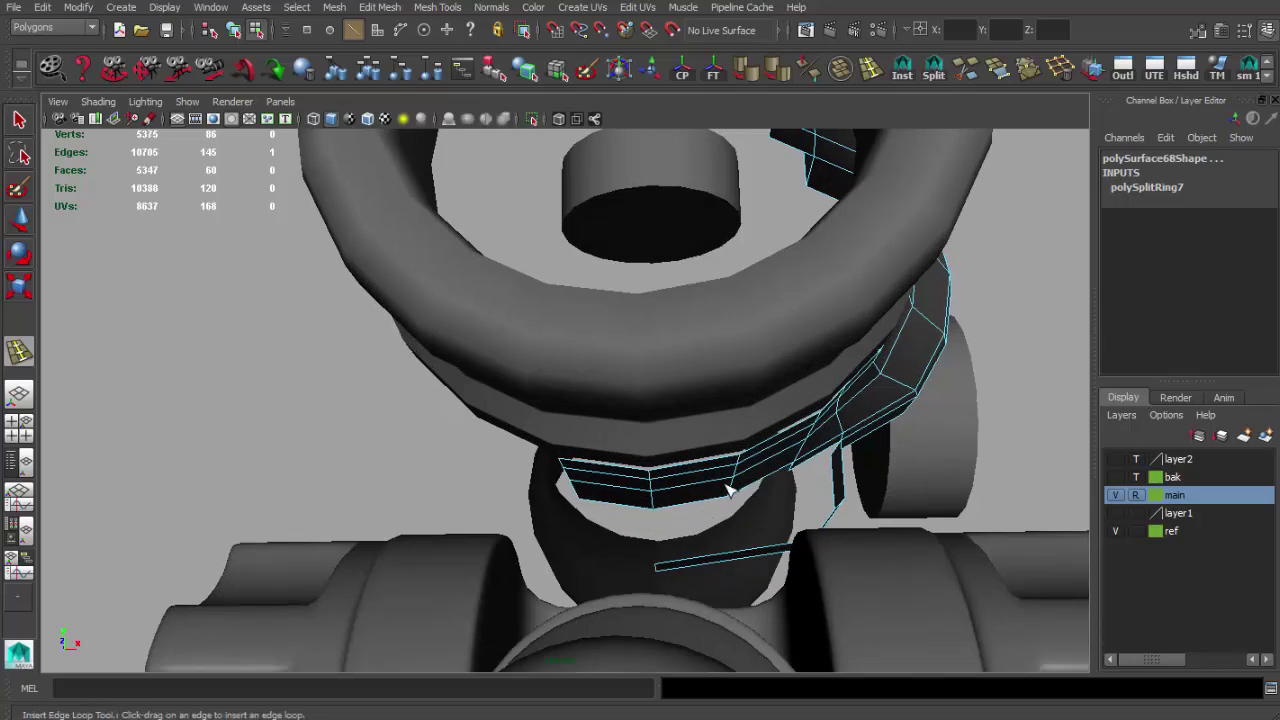
Step: Delete the three faces under the eyepiece and add an edge loop through the shroud's lower strip
key("Delete")
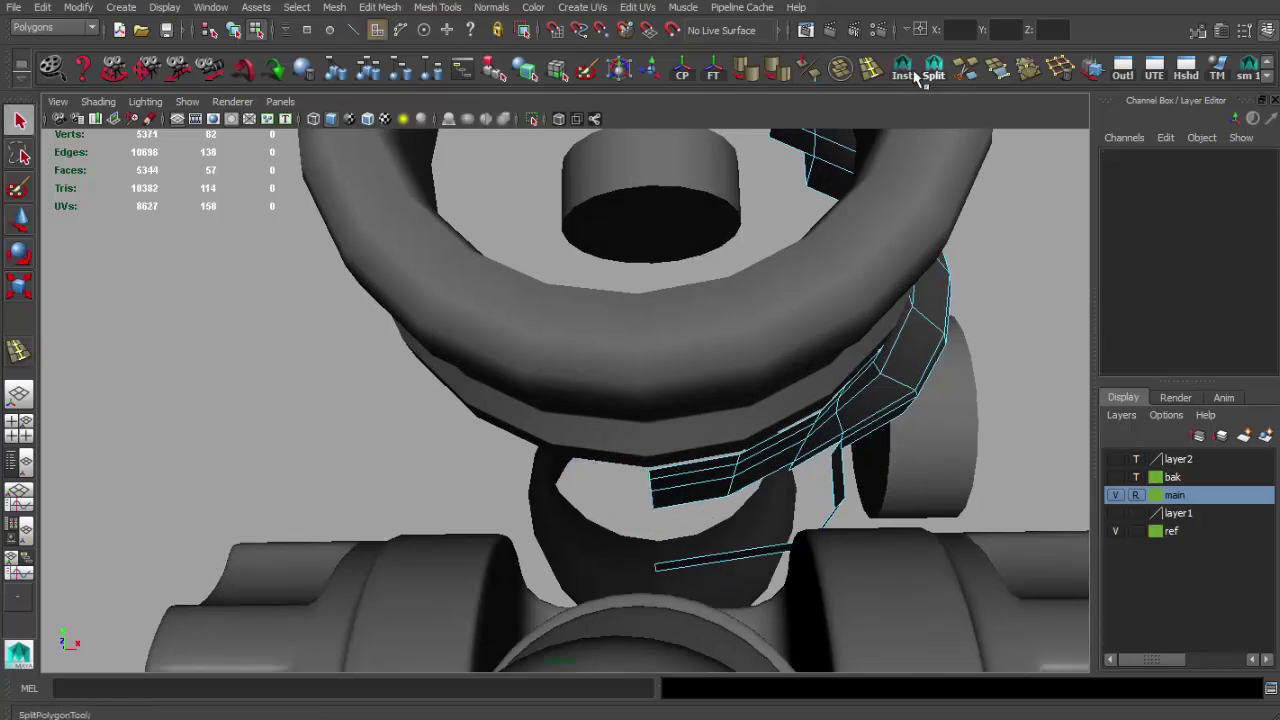
left_click(735, 552)
key("q")
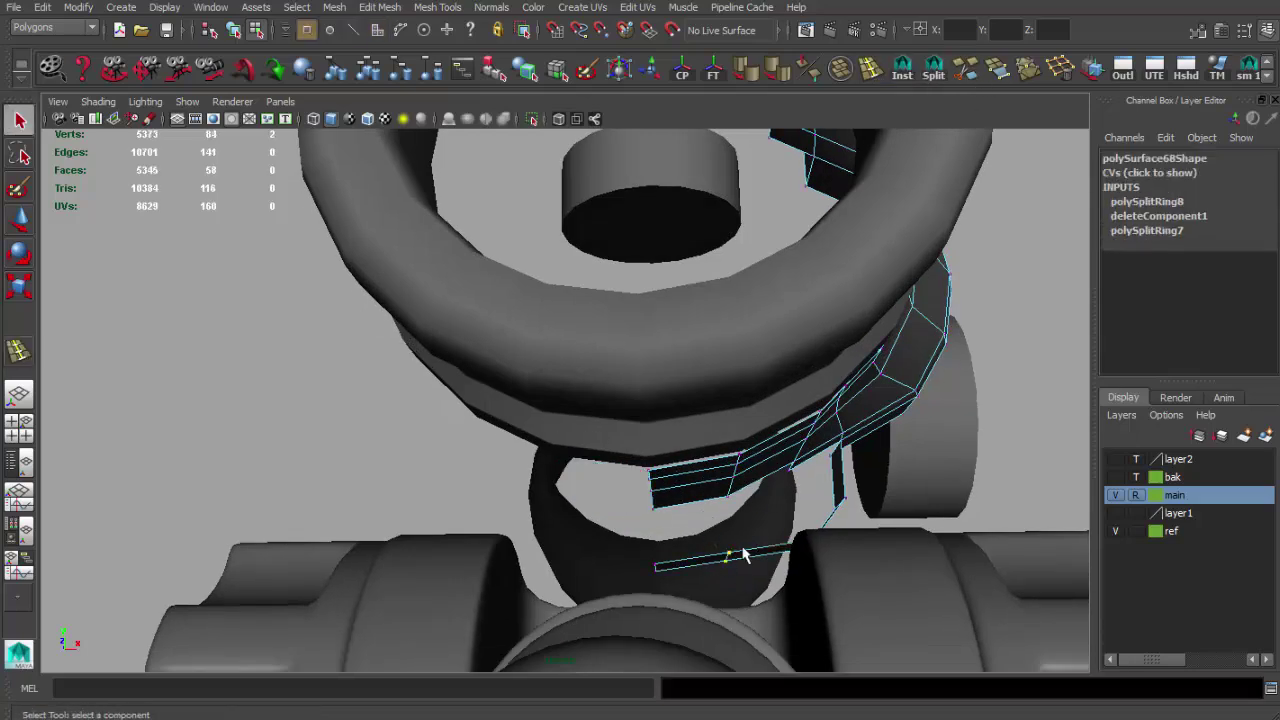
left_click_drag(737, 580, 620, 380, "alt")
scroll(601, 340, "up", 2)
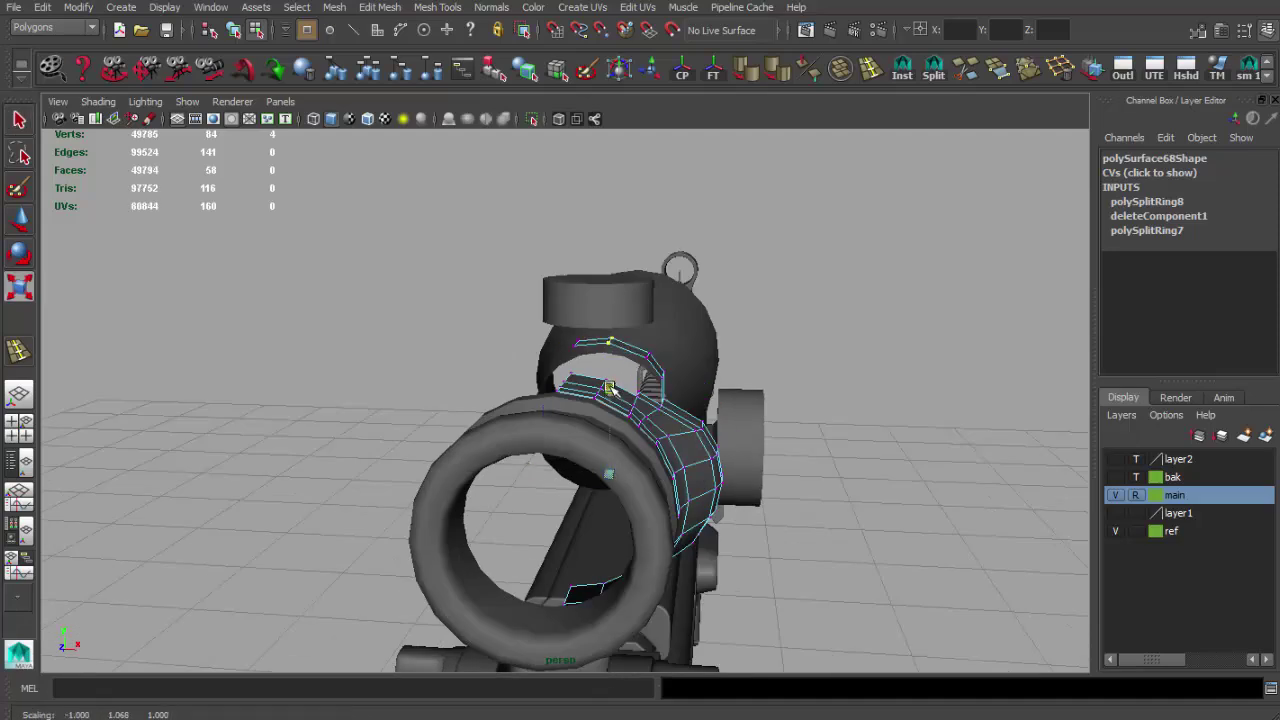
right_click_drag(625, 376, 933, 130, "alt")
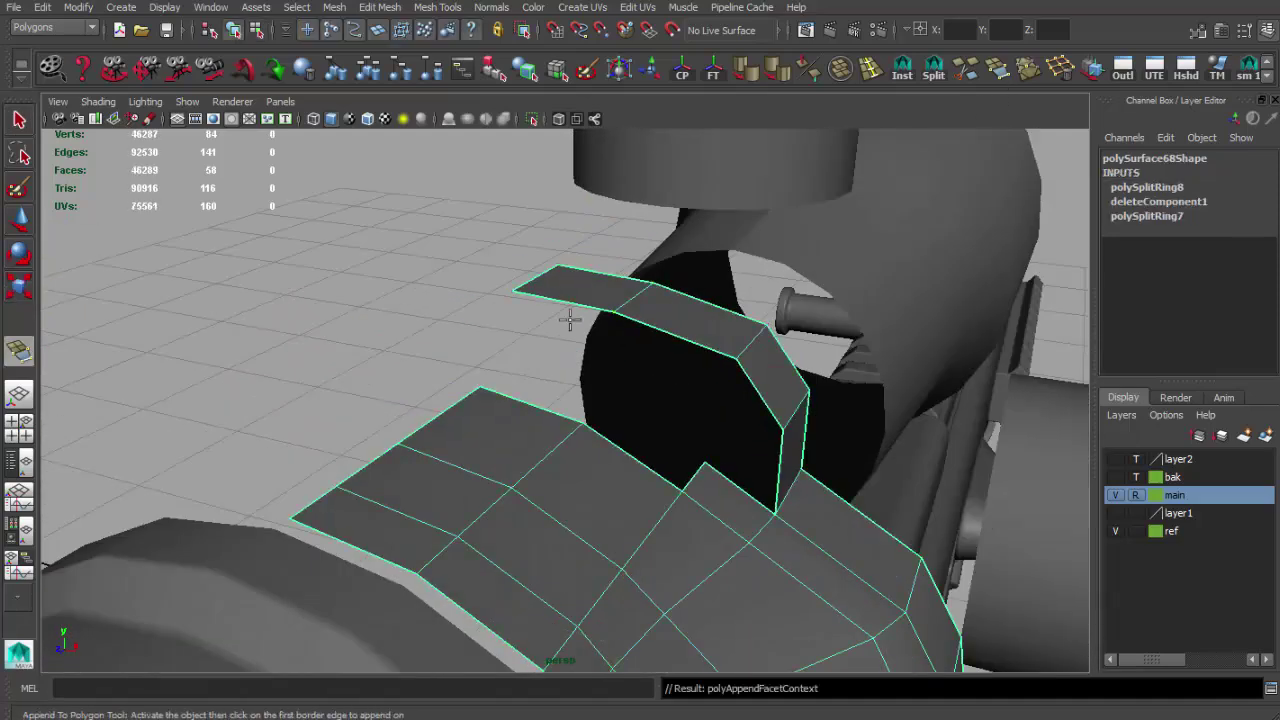
Step: Append four faces to close the gaps and hole under the eyepiece shroud
left_click(549, 366)
left_click(543, 402)
key("Return")
mouse_move(543, 402)
left_mouse_down("alt")
mouse_move(594, 493)
mouse_move(551, 494)
left_mouse_up("alt")
left_click(535, 460)
left_click(551, 474)
key("Return")
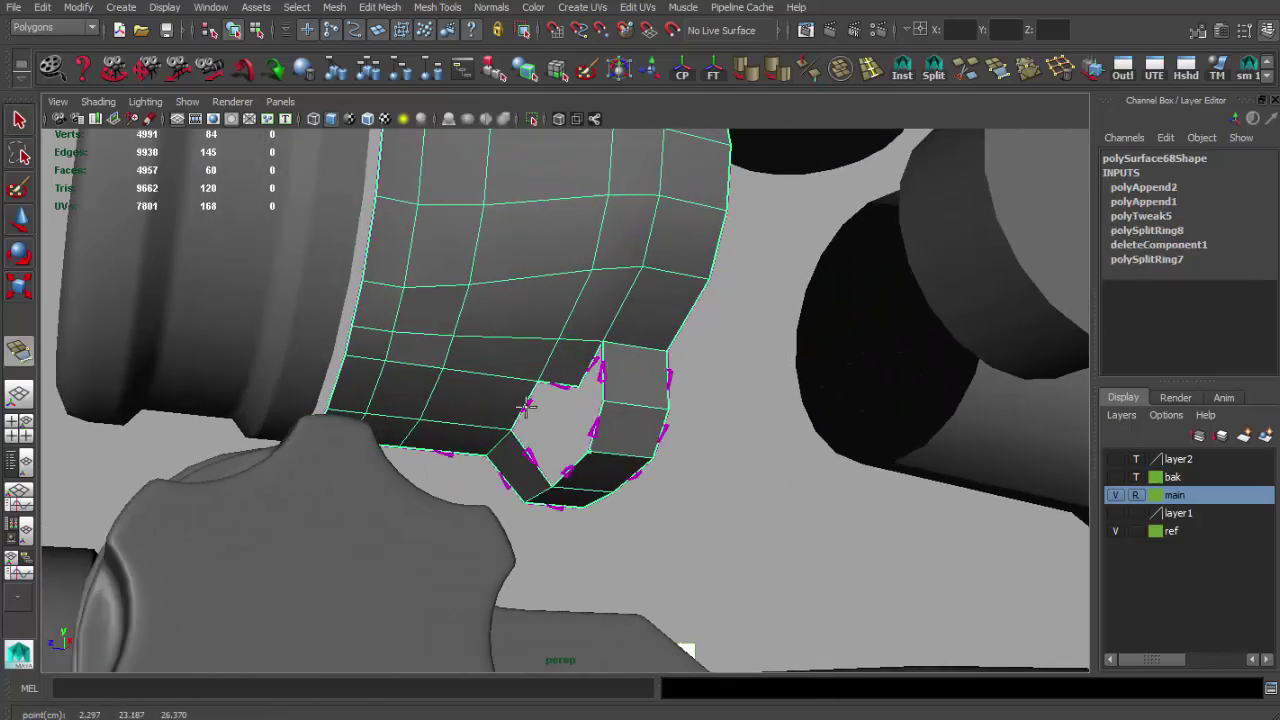
left_click(527, 407)
key("Return")
mouse_move(527, 407)
left_mouse_down("alt")
mouse_move(595, 320)
mouse_move(603, 207)
left_mouse_up("alt")
left_click(548, 290)
mouse_move(548, 290)
left_mouse_down("alt")
mouse_move(500, 400)
mouse_move(543, 428)
left_mouse_up("alt")
Step: Maximize the side view and bring up the reference photo window
key("q")
key("space")
key("space")
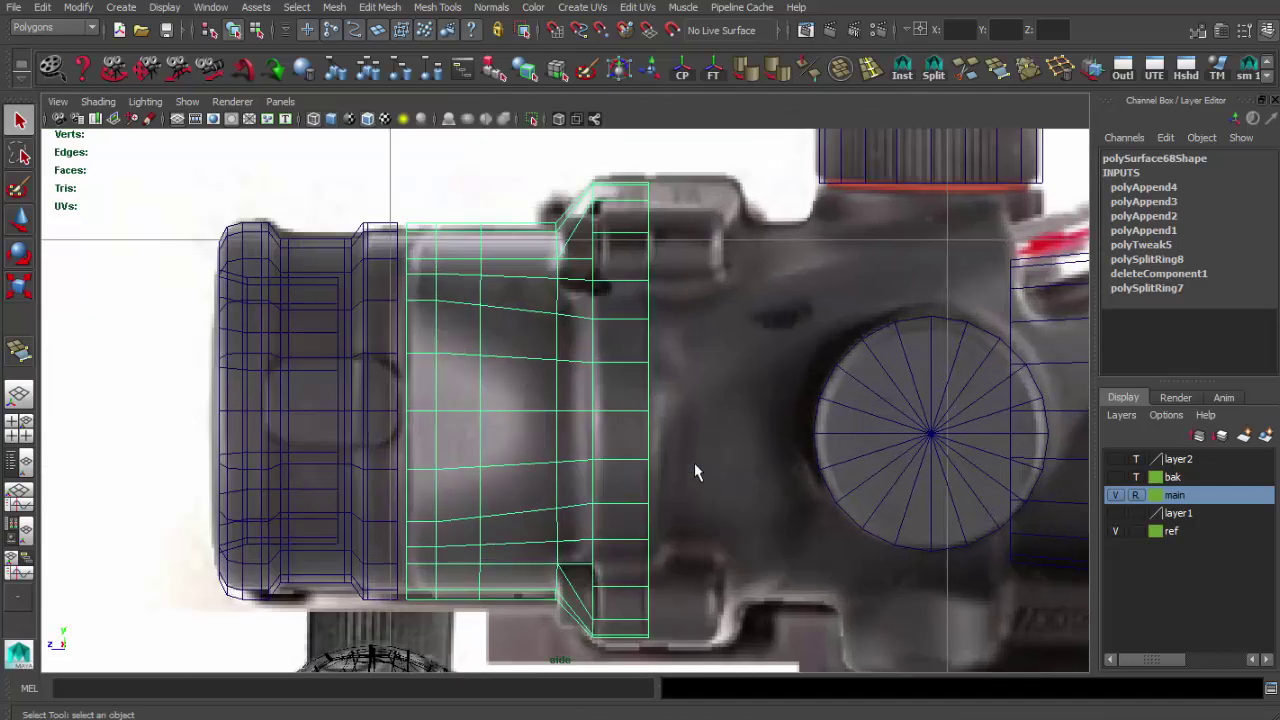
scroll(627, 442, "up", 3)
scroll(625, 400, "down", 2)
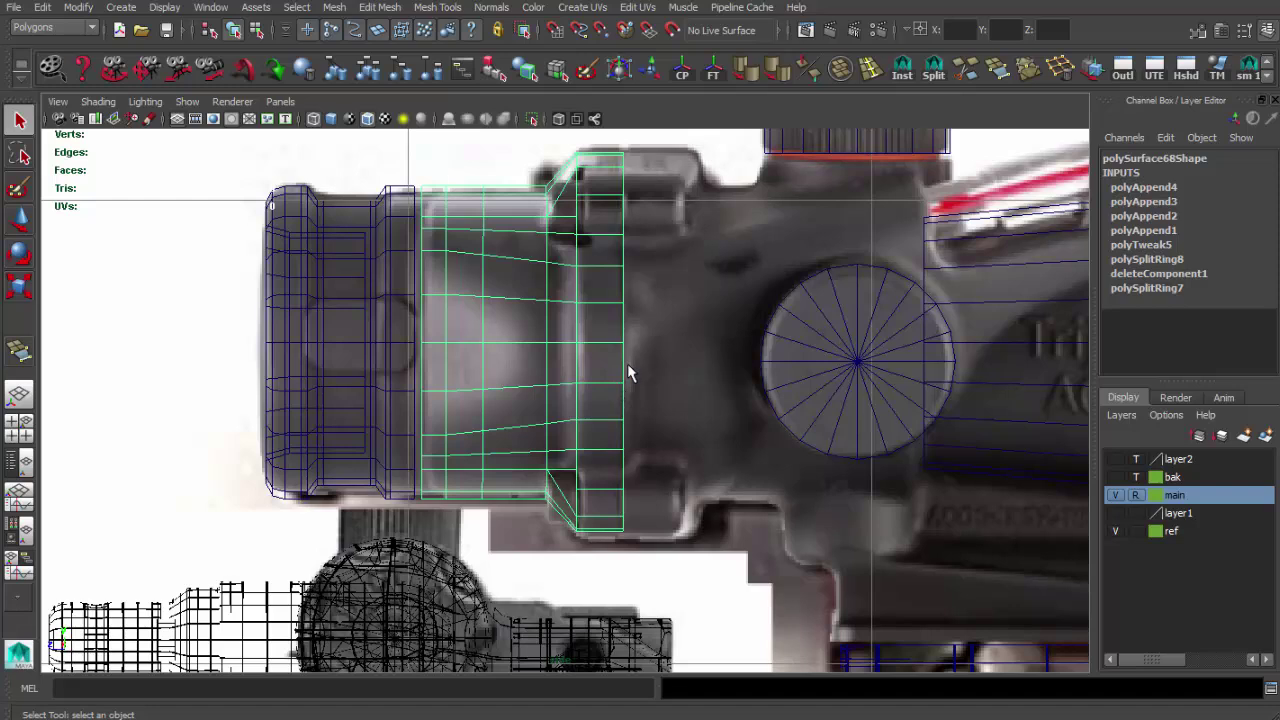
left_click(135, 716)
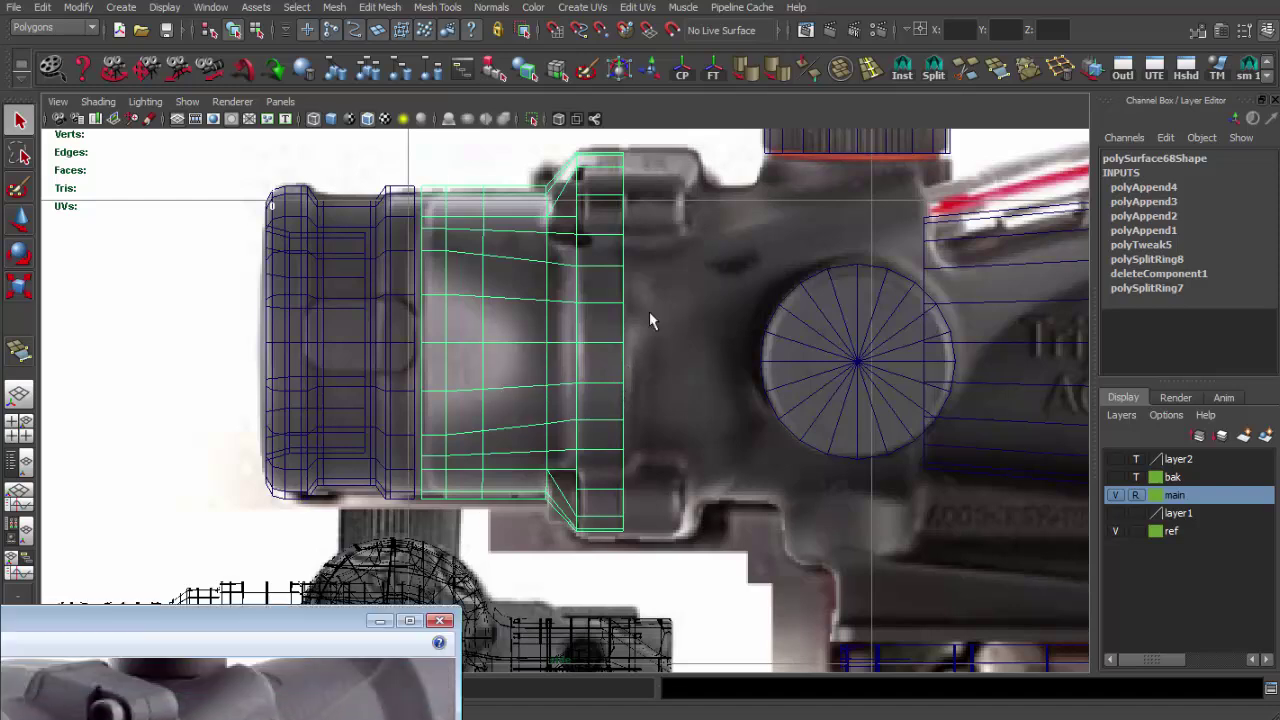
Step: Extrude the shroud's rear face band outward into a raised rim, comparing it with the reference photo
key("space")
key("space")
mouse_move(696, 281)
left_mouse_down("alt")
mouse_move(685, 292)
mouse_move(643, 271)
mouse_move(629, 286)
mouse_move(660, 288)
mouse_move(679, 383)
left_mouse_up("alt")
key("ctrl+e")
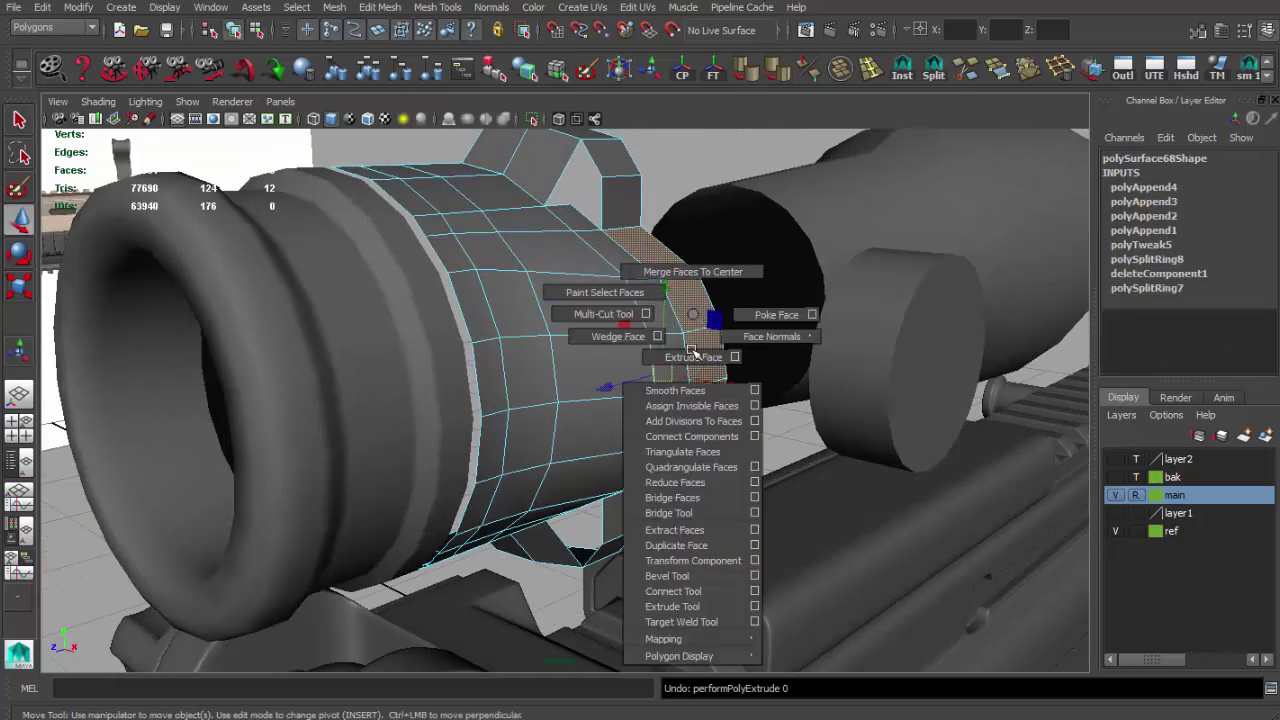
right_click_drag(671, 309, 686, 354, "shift")
mouse_move(682, 207)
left_mouse_down()
mouse_move(688, 180)
mouse_move(768, 183)
left_mouse_up()
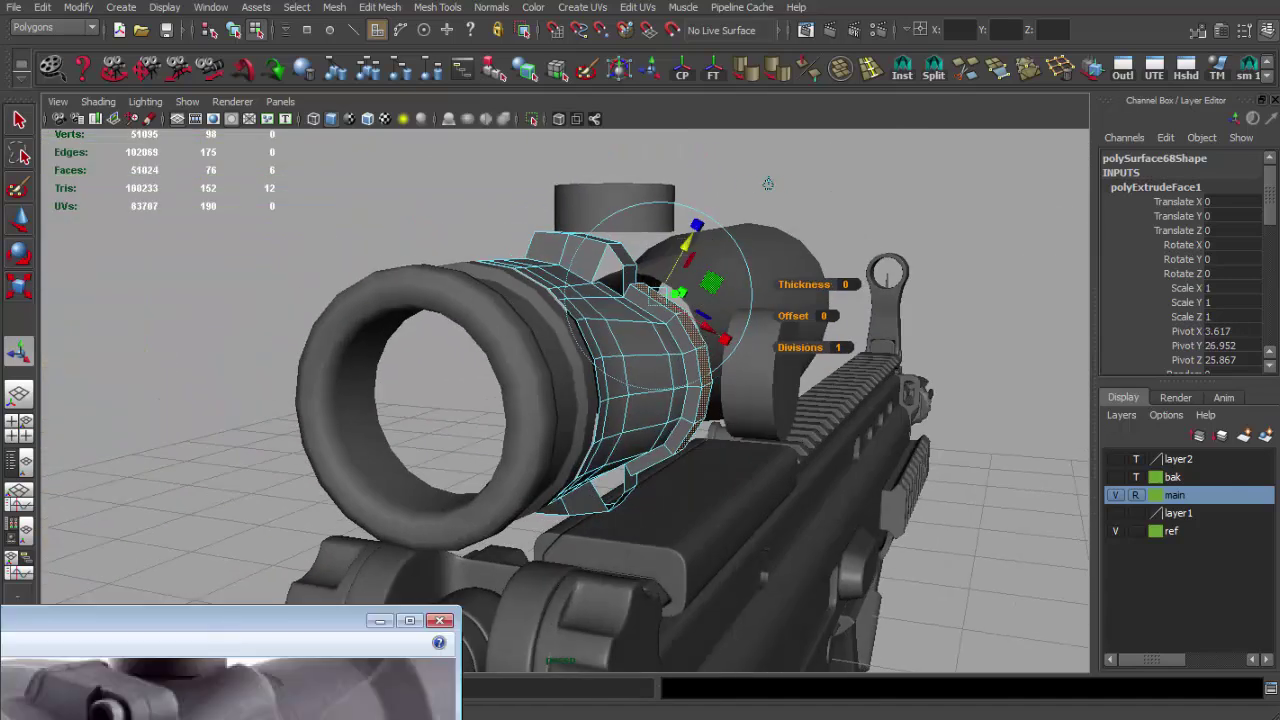
left_click_drag(222, 612, 265, 525)
left_click_drag(741, 338, 419, 376, "alt")
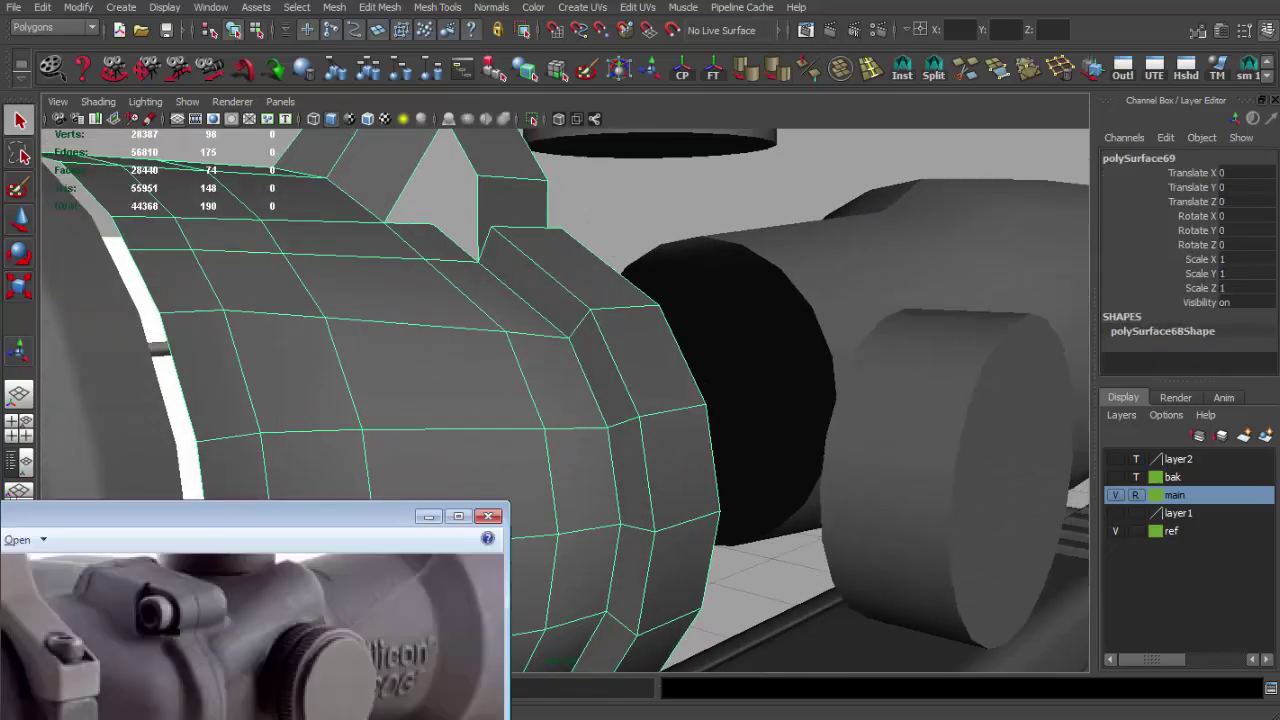
left_click_drag(223, 697, 340, 565)
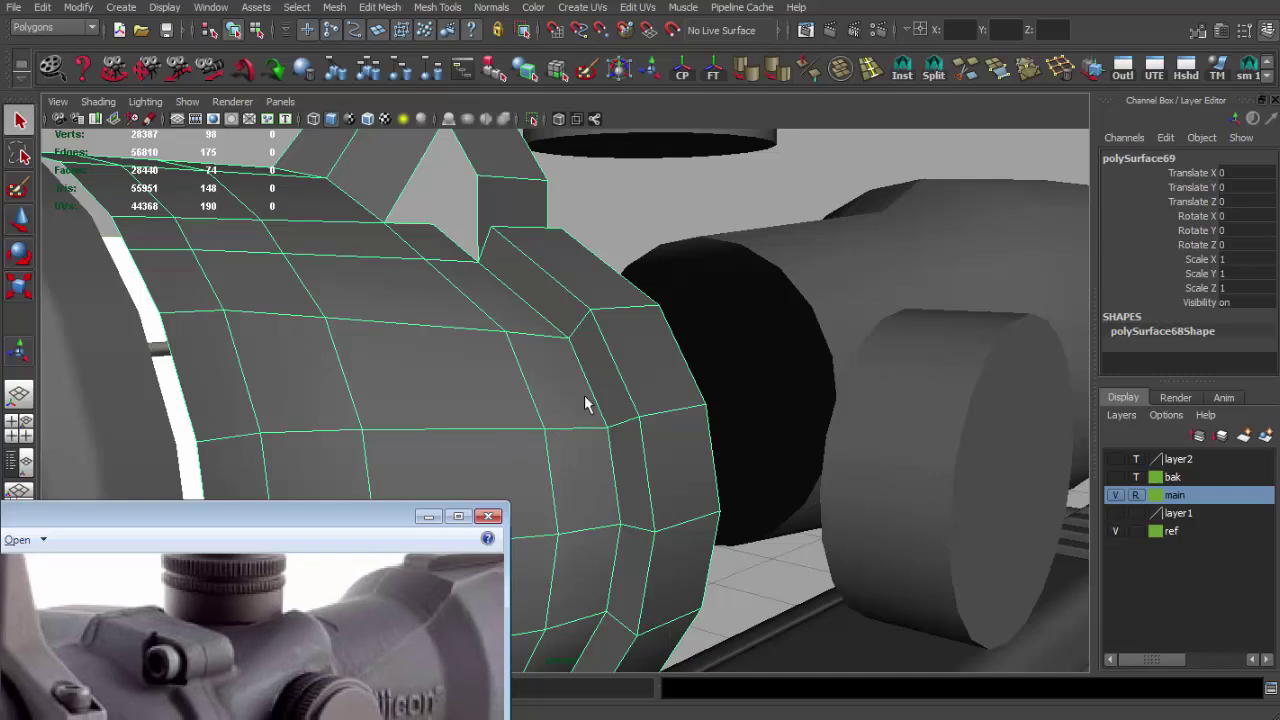
mouse_move(530, 347)
left_mouse_down("alt")
mouse_move(591, 334)
mouse_move(429, 350)
left_mouse_up("alt")
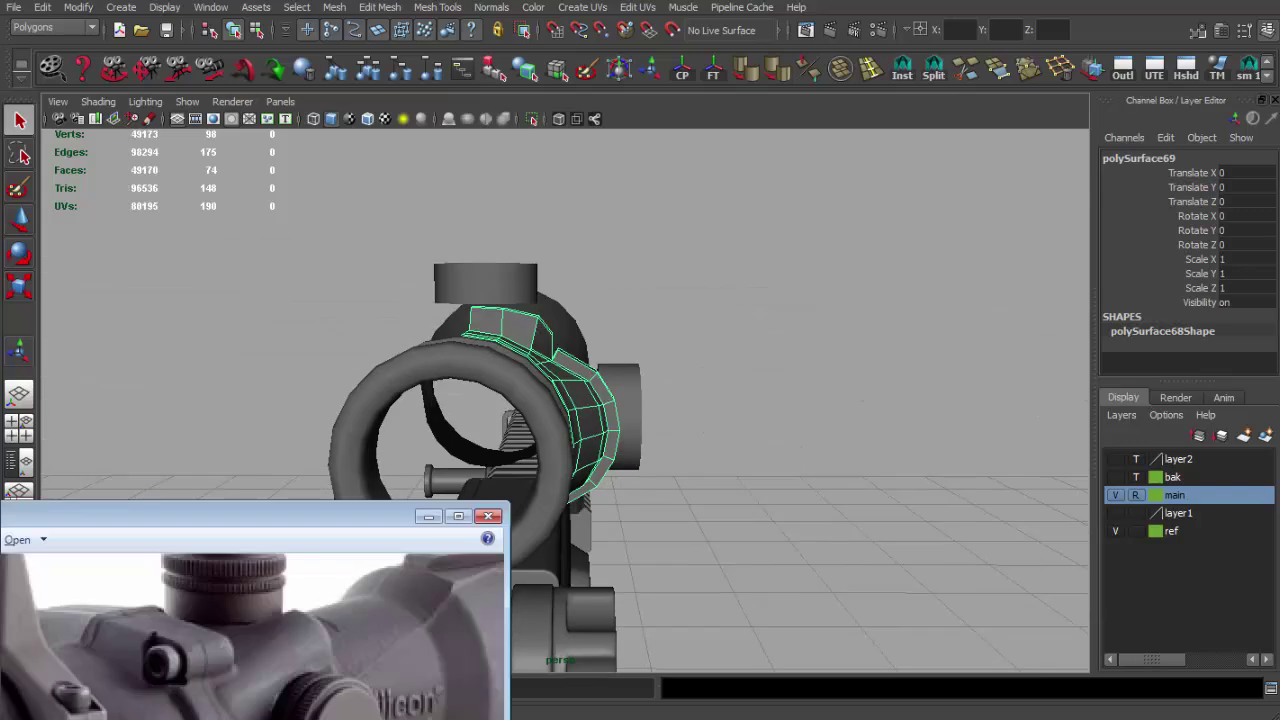
Step: Select the eyepiece ring mesh and zoom in on it
key("w")
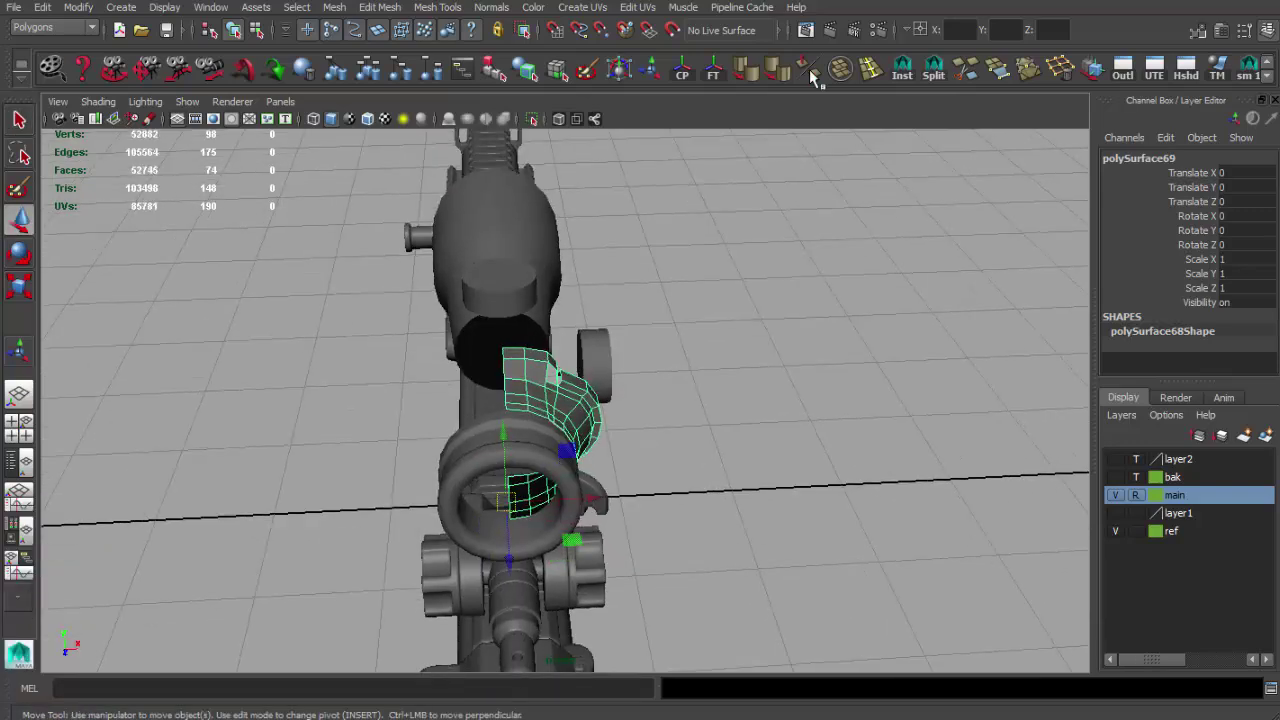
left_click(897, 128)
mouse_move(897, 128)
left_mouse_down("alt")
mouse_move(657, 351)
mouse_move(677, 343)
mouse_move(615, 333)
mouse_move(497, 268)
mouse_move(486, 214)
left_mouse_up("alt")
scroll(560, 323, "up", 10)
left_click(580, 363)
scroll(529, 300, "up", 2)
left_click_drag(529, 300, 537, 337, "alt")
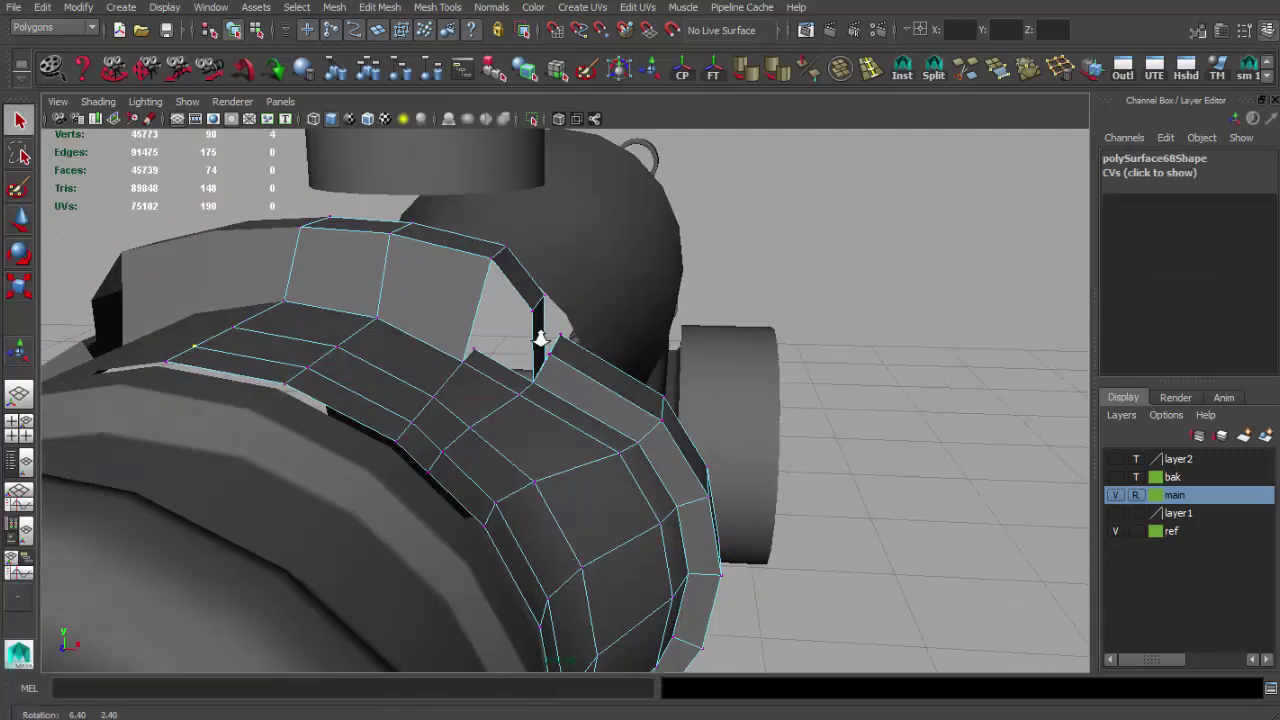
scroll(537, 337, "up", 2)
Step: Select the faces bordering the shroud gaps, checking them from several angles
key("F11")
left_click(537, 337)
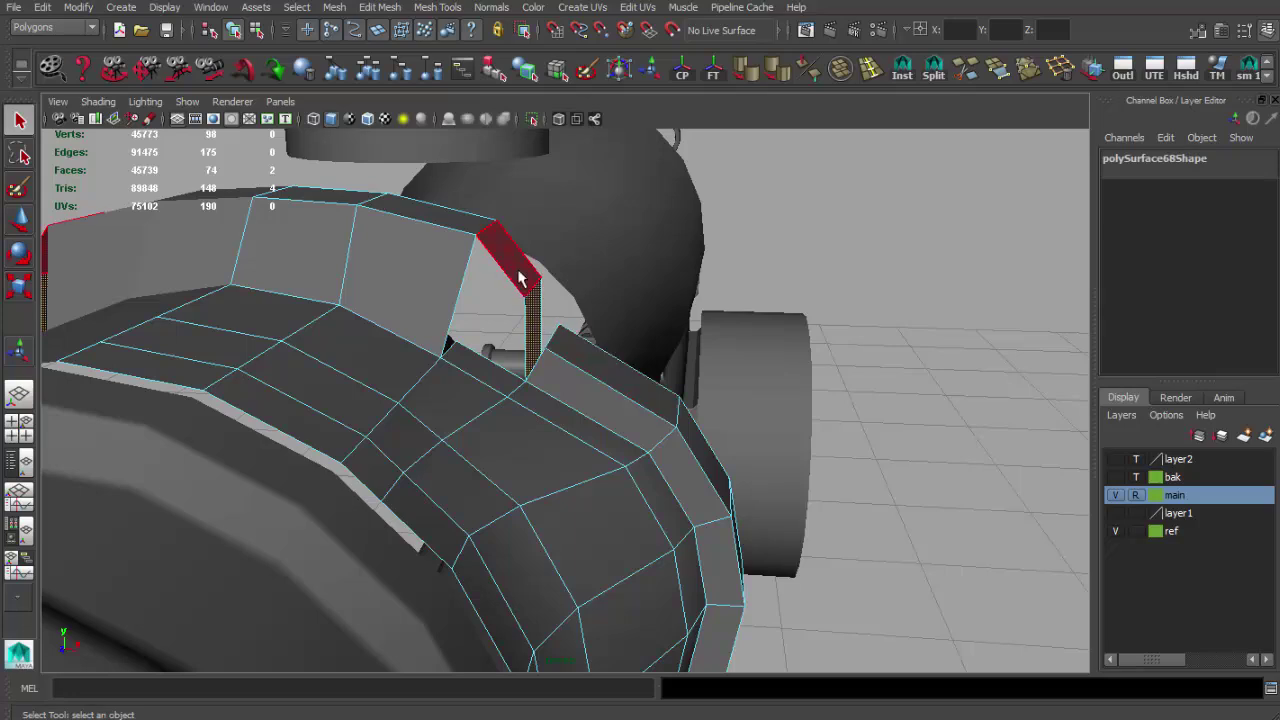
left_click(520, 280, "shift")
left_click_drag(520, 280, 570, 314, "alt")
mouse_move(581, 362)
left_mouse_down("alt")
mouse_move(517, 371)
mouse_move(680, 337)
mouse_move(710, 310)
mouse_move(677, 323)
mouse_move(686, 377)
left_mouse_up("alt")
scroll(686, 377, "up", 3)
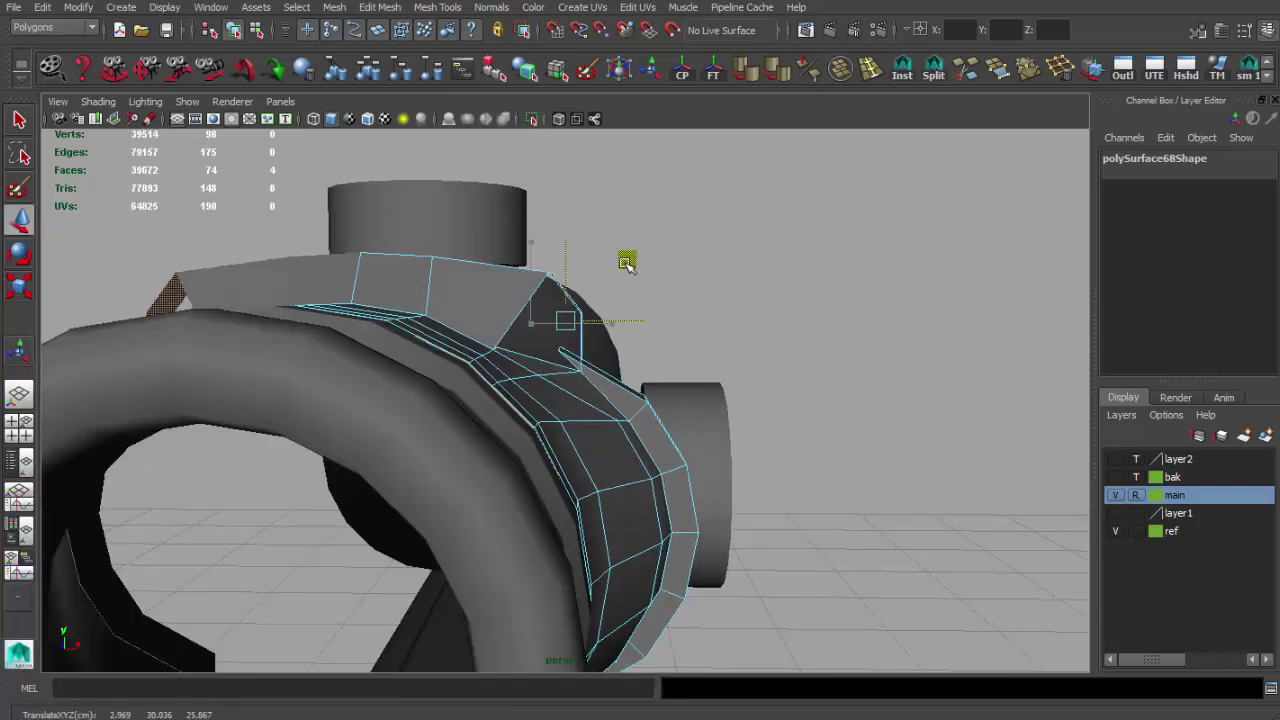
scroll(640, 293, "down", 5)
mouse_move(640, 293)
left_mouse_down("alt")
mouse_move(640, 330)
mouse_move(640, 300)
left_mouse_up("alt")
mouse_move(573, 380)
left_mouse_down("alt")
mouse_move(628, 337)
mouse_move(586, 614)
mouse_move(548, 617)
mouse_move(540, 530)
mouse_move(560, 530)
left_mouse_up("alt")
scroll(628, 337, "up", 5)
scroll(540, 530, "down", 4)
mouse_move(660, 532)
left_mouse_down("alt")
mouse_move(586, 534)
mouse_move(648, 527)
left_mouse_up("alt")
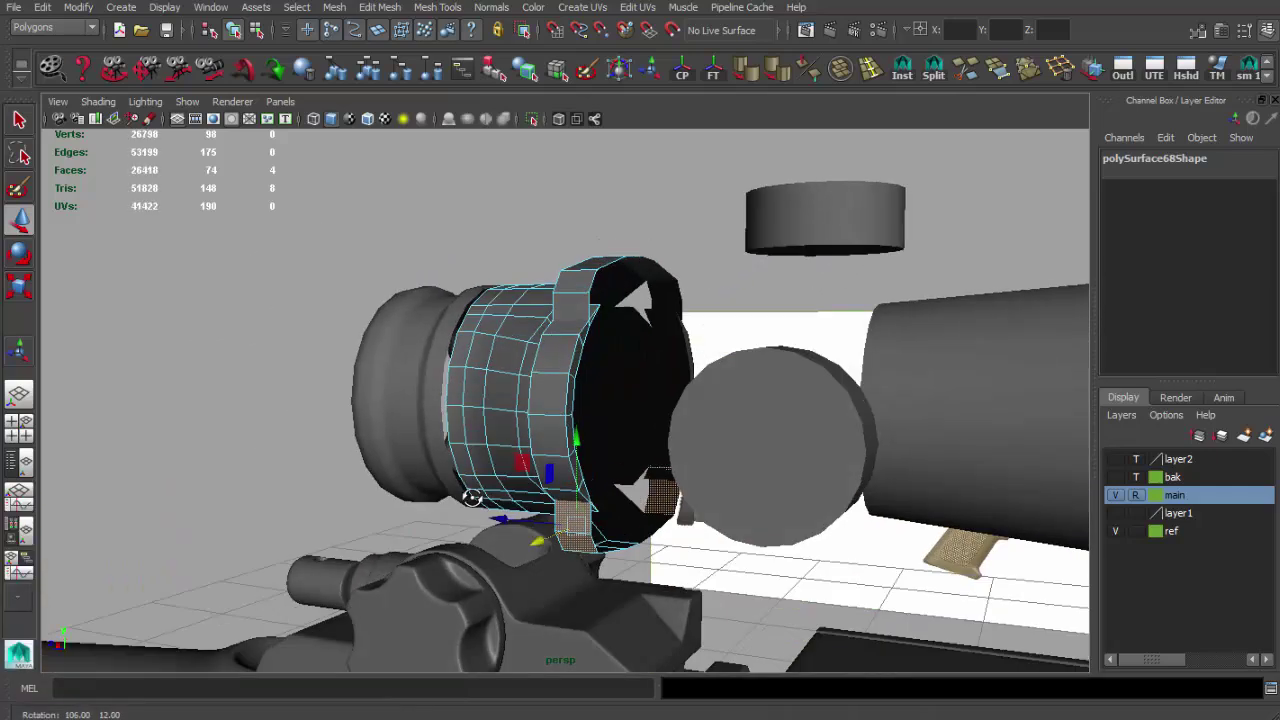
scroll(648, 527, "down", 3)
left_click_drag(648, 527, 337, 364, "alt")
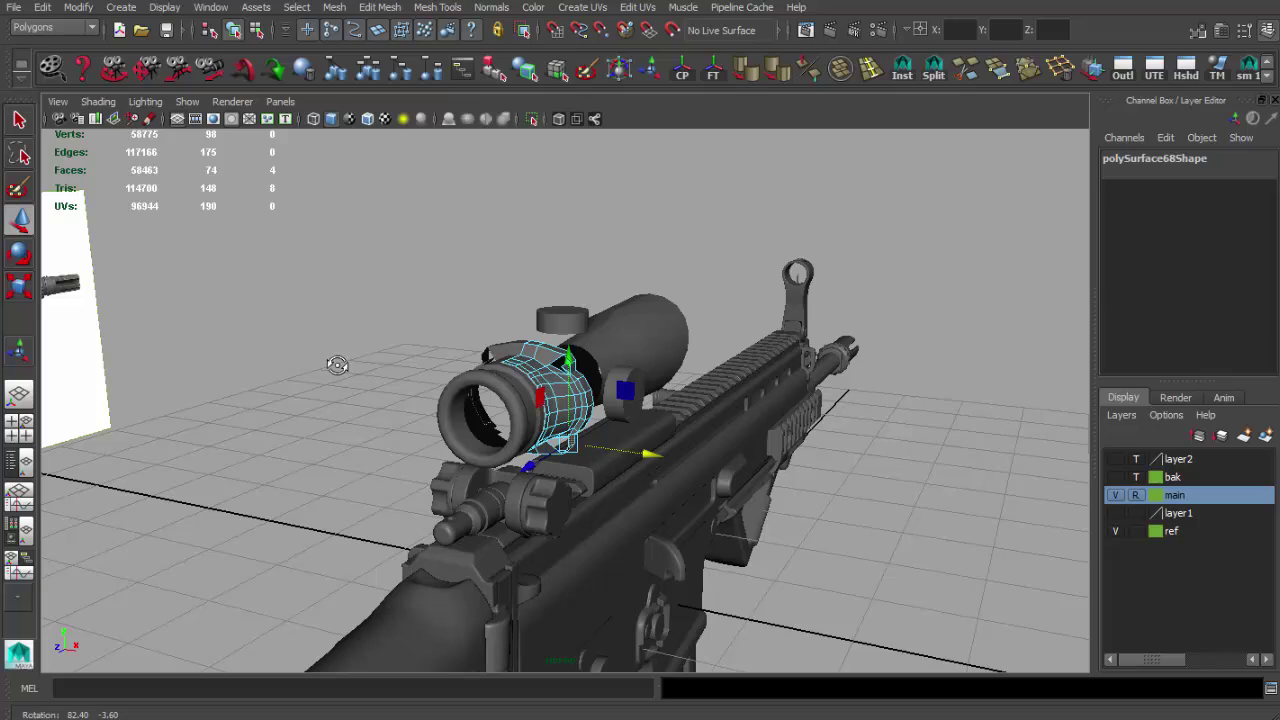
Step: Move the notch vertex beside the raised block toward closing the gap
key("f")
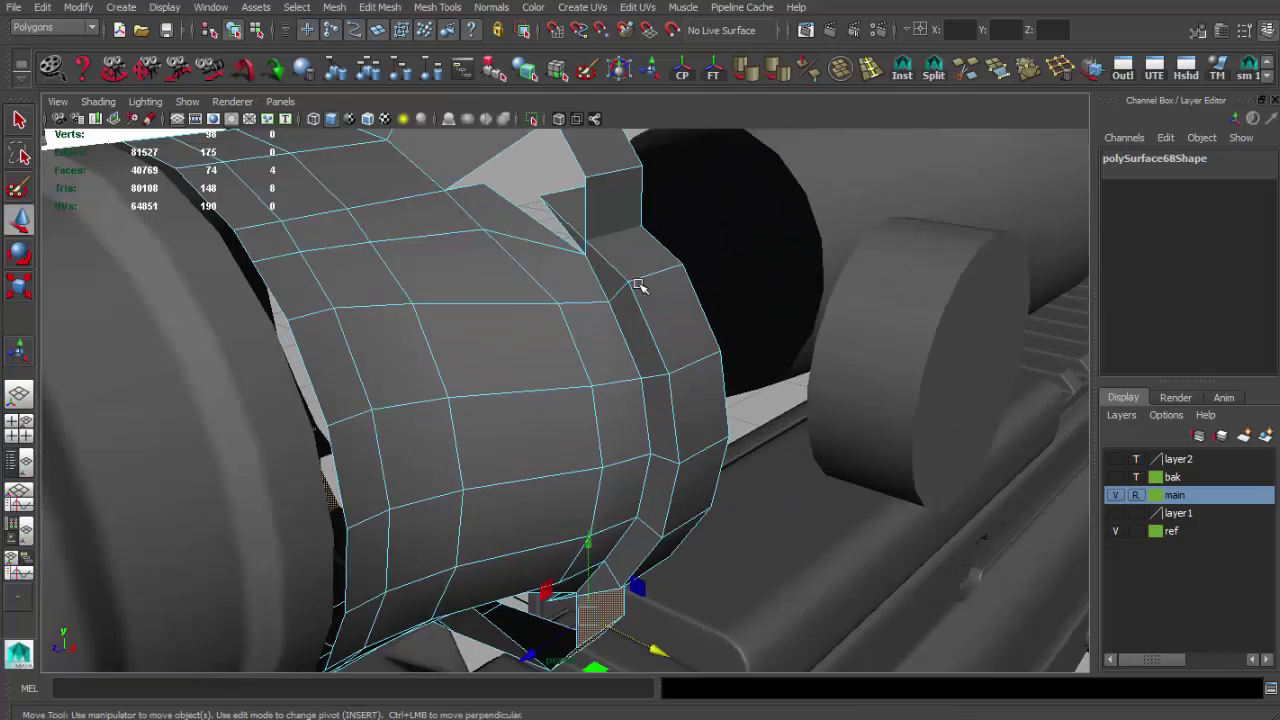
left_click_drag(643, 283, 680, 449, "alt")
left_click(592, 342)
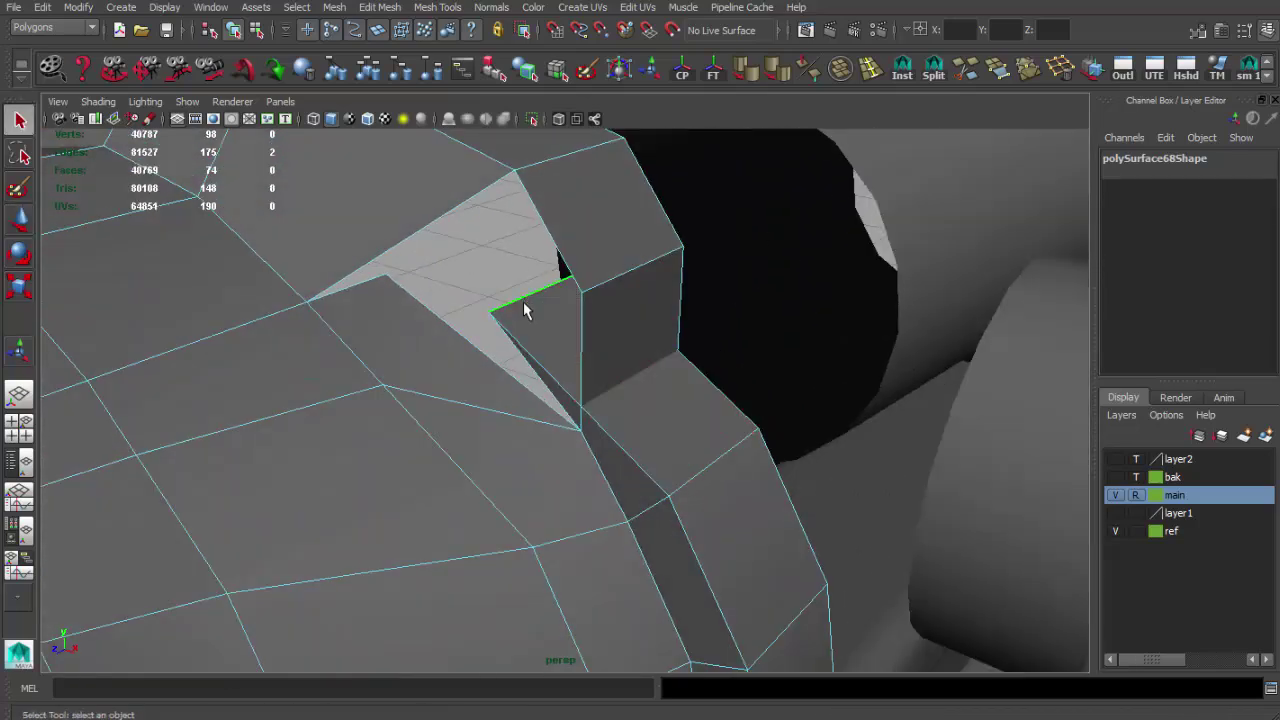
left_click(510, 305)
left_click_drag(510, 305, 591, 337, "alt")
mouse_move(591, 337)
middle_mouse_down()
mouse_move(657, 257)
mouse_move(738, 312)
middle_mouse_up()
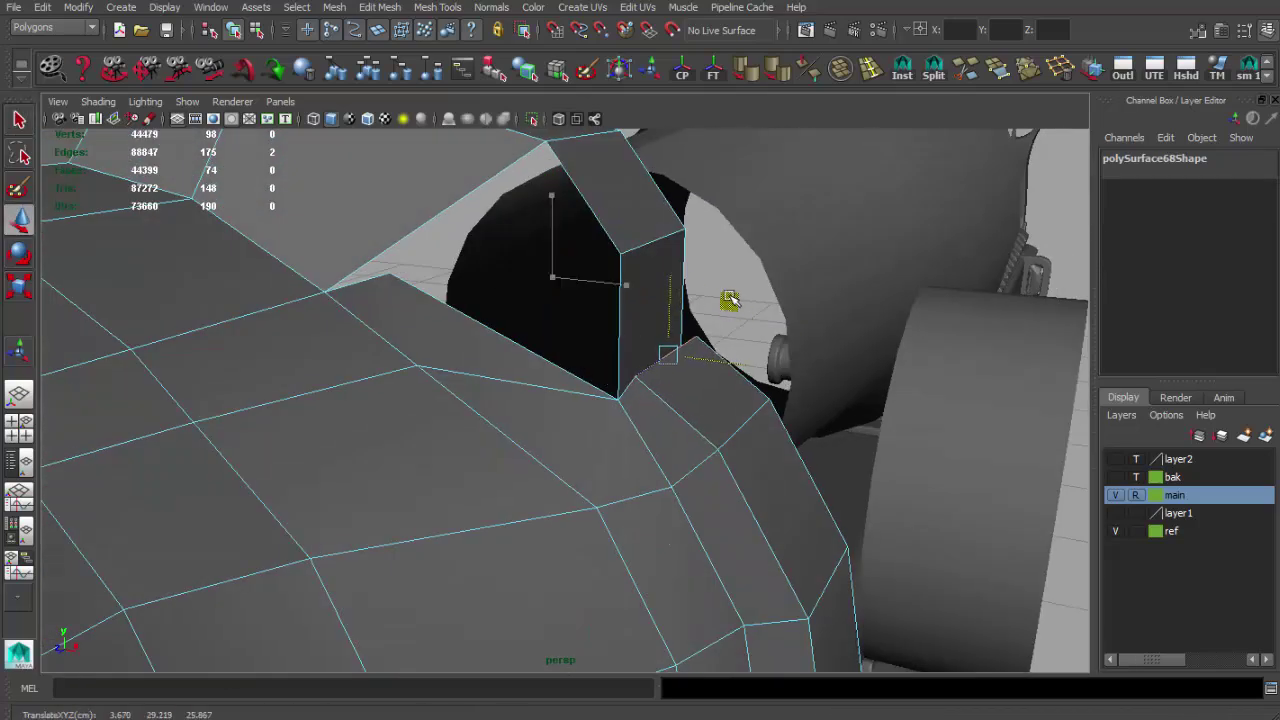
left_click_drag(724, 289, 700, 271, "alt")
mouse_move(429, 540)
right_mouse_down("alt")
mouse_move(592, 400)
mouse_move(686, 262)
right_mouse_up("alt")
mouse_move(698, 258)
left_mouse_down("alt")
mouse_move(640, 271)
mouse_move(617, 357)
mouse_move(697, 371)
mouse_move(737, 428)
mouse_move(858, 142)
left_mouse_up("alt")
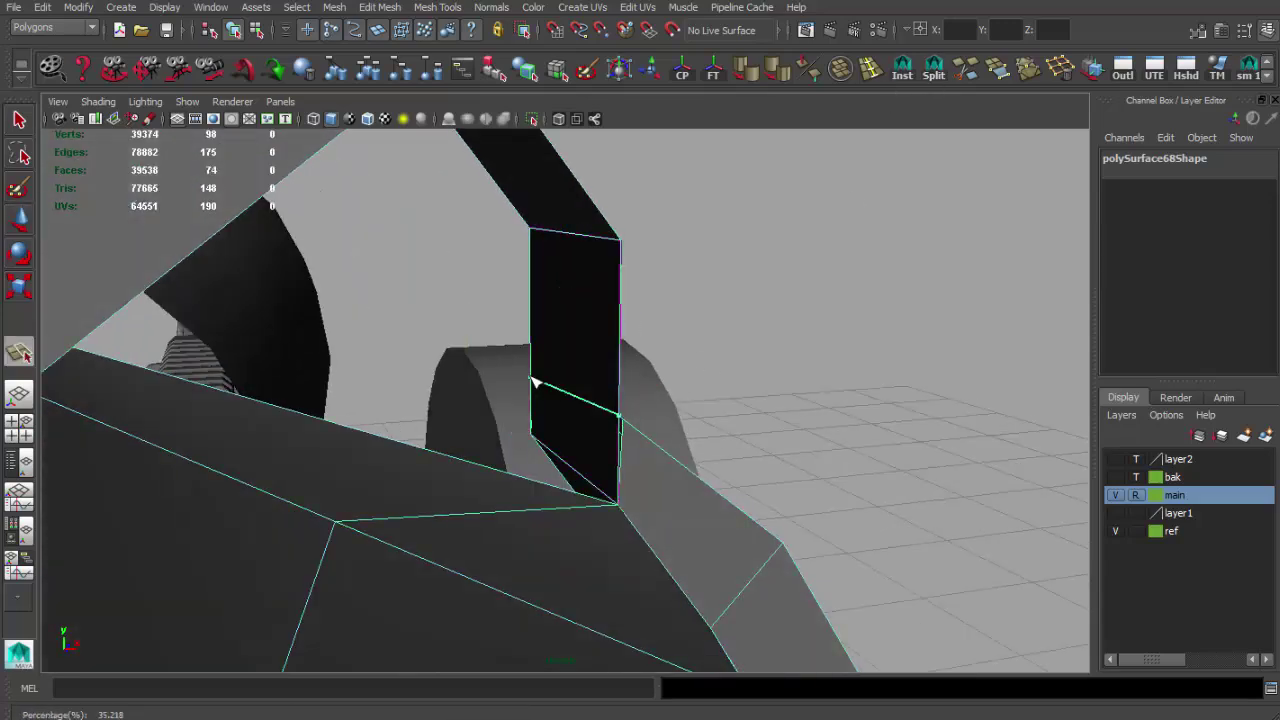
Step: Finish splitting the face and delete the leftover lower face at the notch
key("Return")
key("q")
left_click(584, 425)
key("Delete")
mouse_move(635, 464)
left_mouse_down("alt")
mouse_move(523, 445)
mouse_move(510, 368)
mouse_move(590, 372)
mouse_move(370, 345)
left_mouse_up("alt")
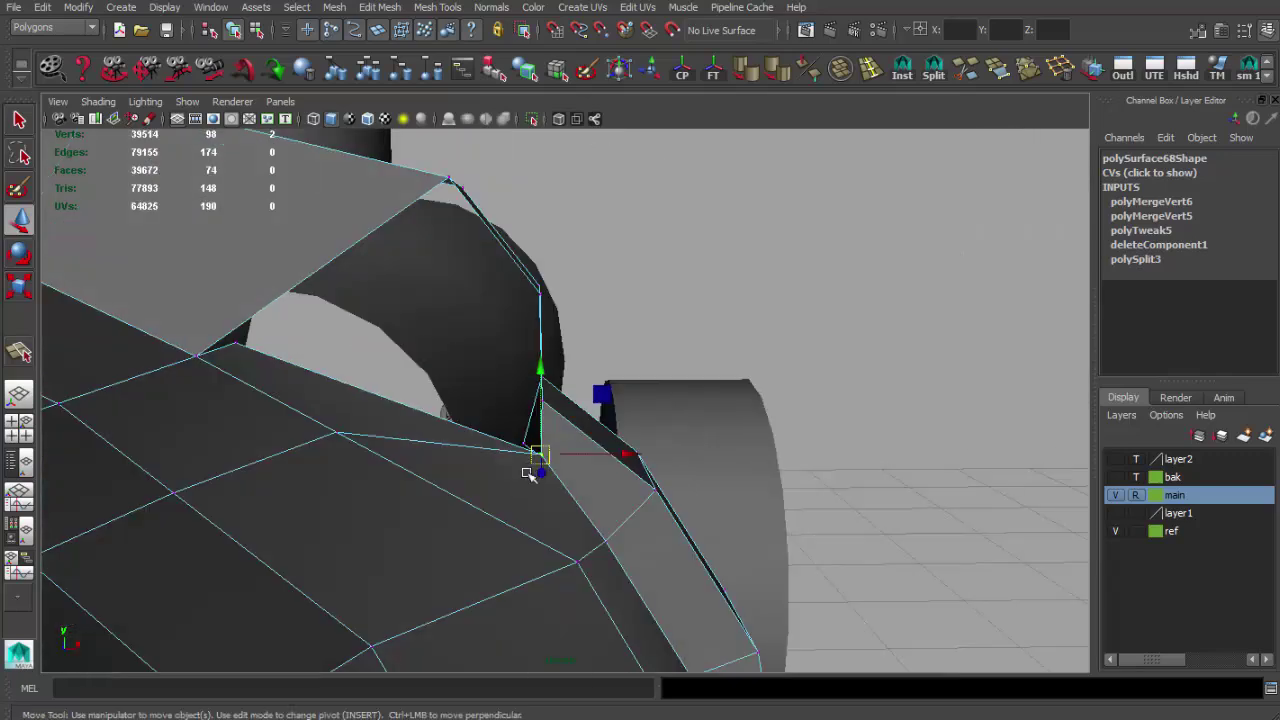
left_click_drag(528, 474, 868, 100, "alt")
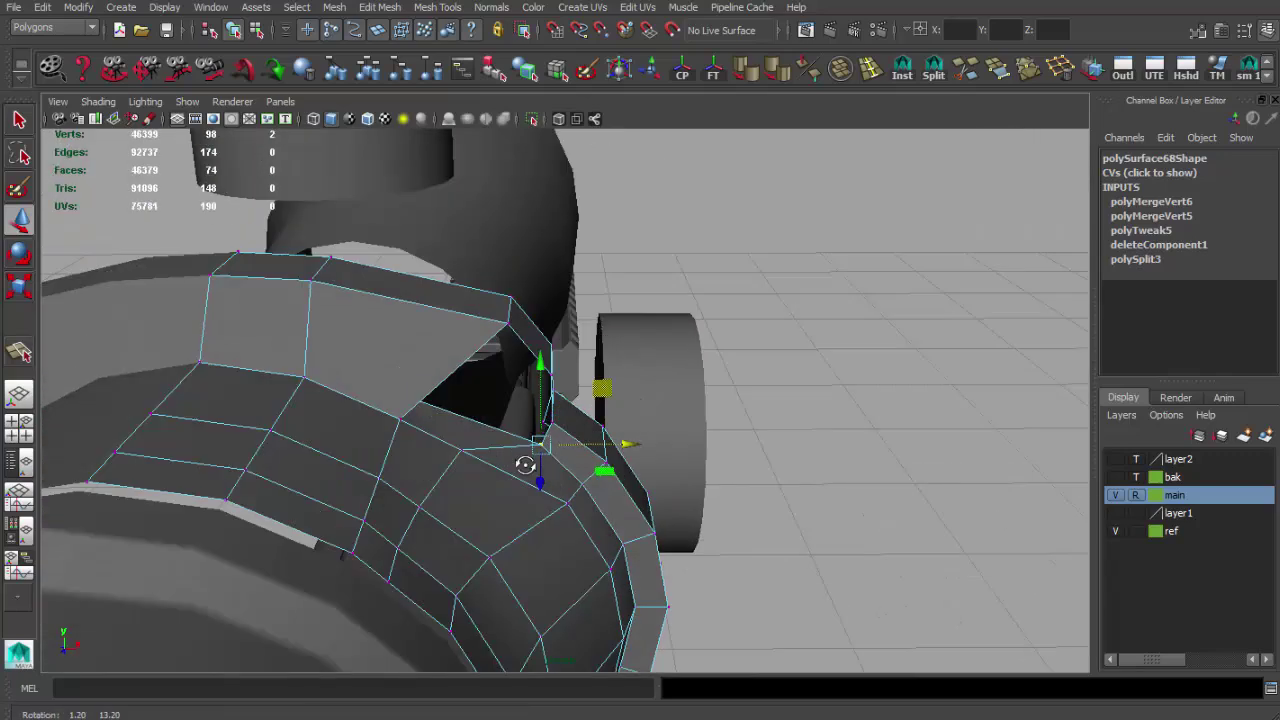
Step: Slide an edge and insert an edge loop across the shroud top
left_click_drag(440, 482, 449, 491, "alt")
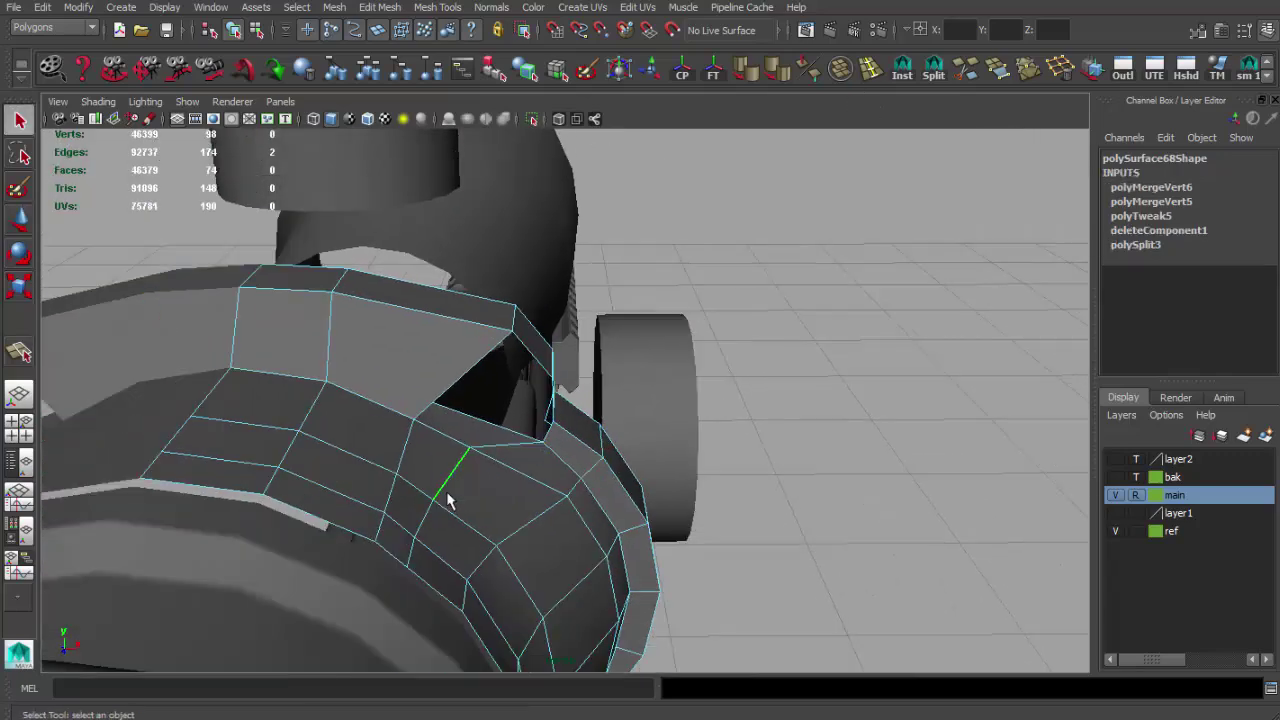
right_click_drag(487, 462, 495, 528, "shift")
right_click_drag(475, 583, 475, 584, "shift")
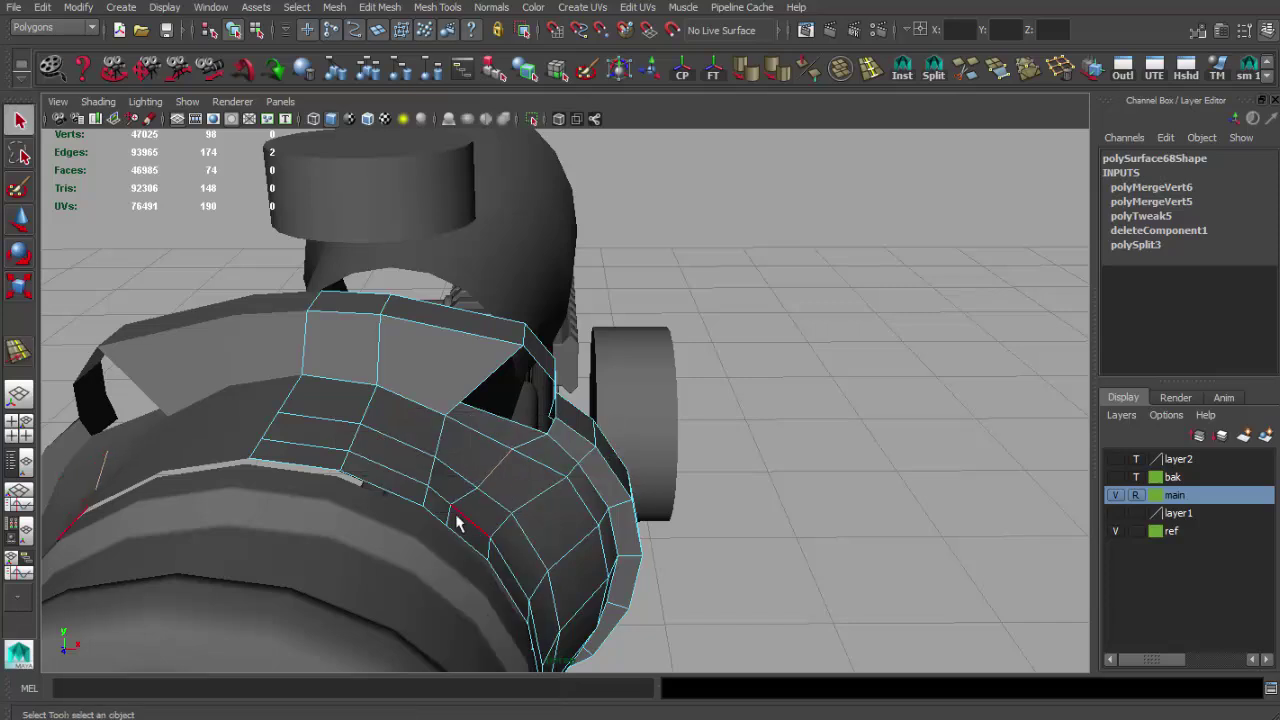
right_click_drag(459, 512, 403, 629, "shift")
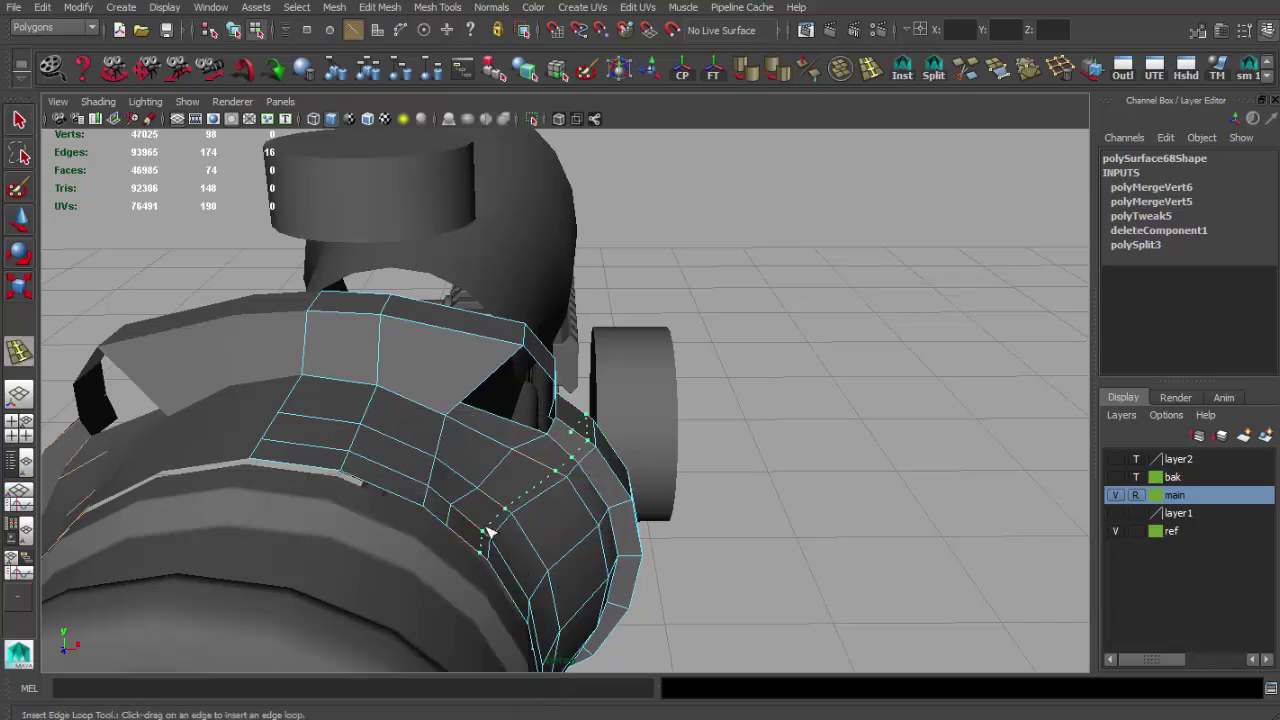
left_click(454, 516)
key("q")
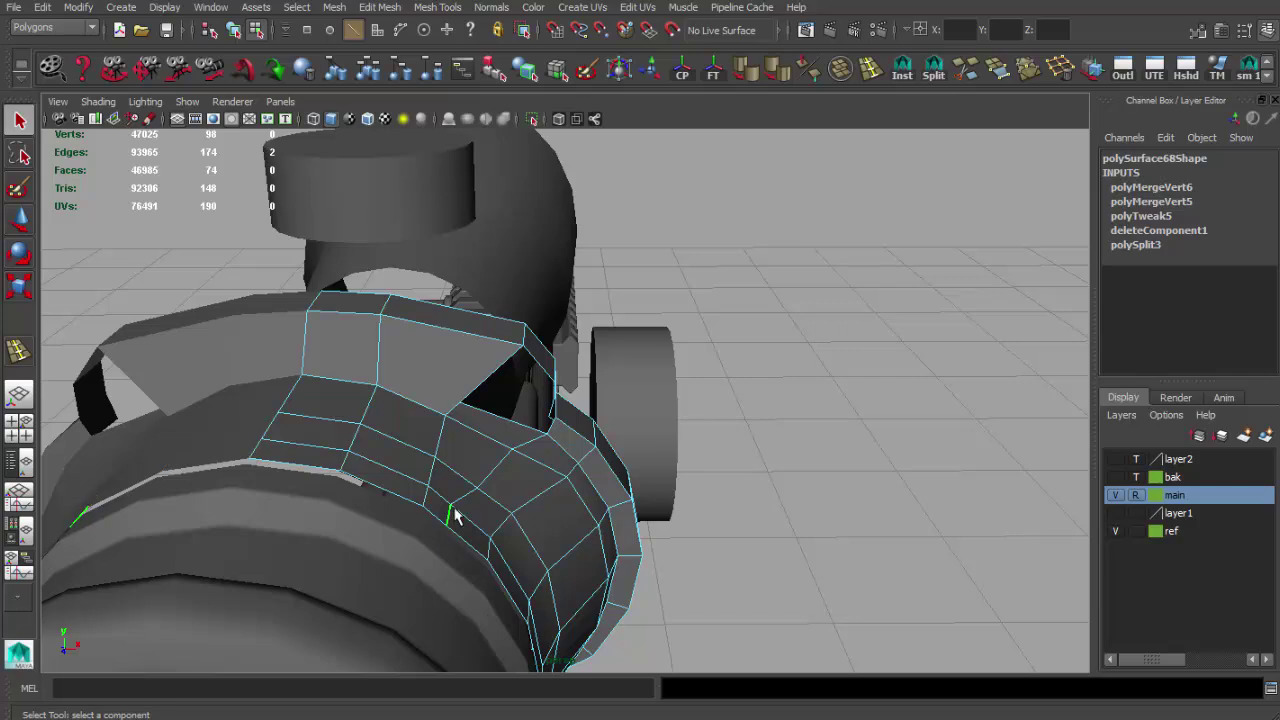
Step: Split a new edge across the shroud's rear corner and delete the leftover triangle face
right_click_drag(455, 516, 460, 620, "shift")
scroll(512, 505, "up", 3)
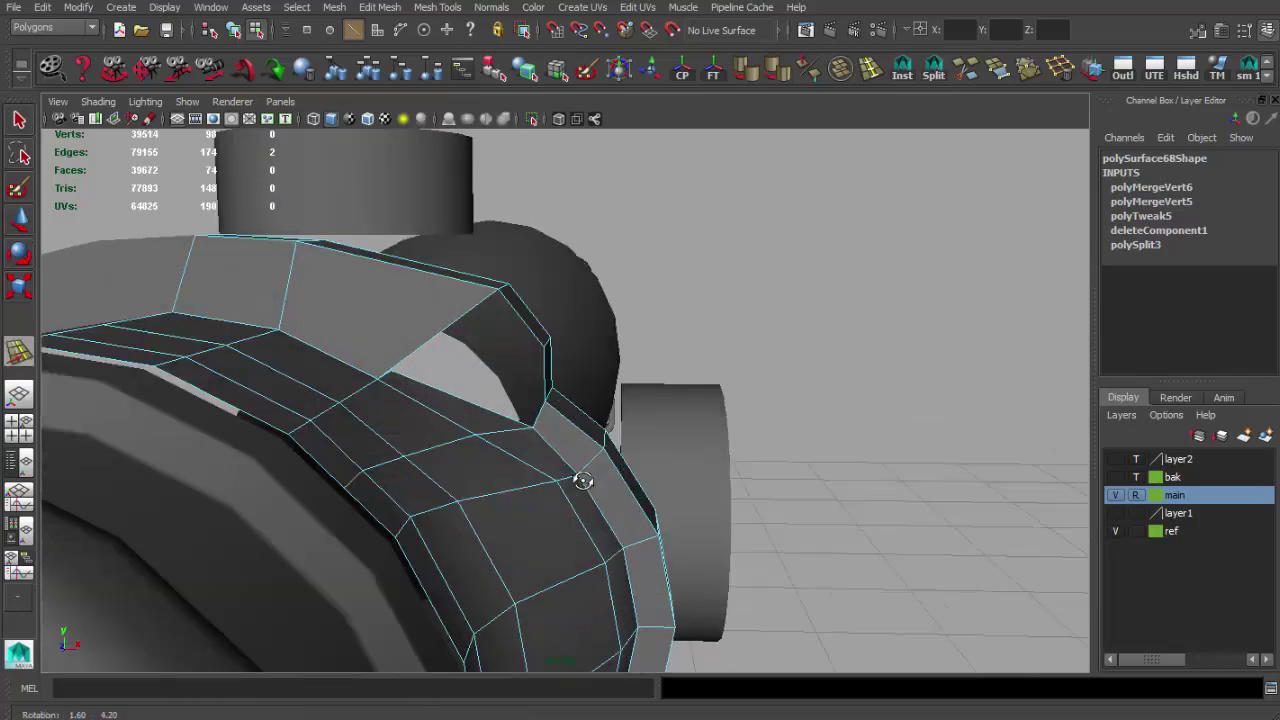
scroll(580, 477, "up", 3)
mouse_move(506, 423)
left_mouse_down("alt")
mouse_move(609, 469)
mouse_move(500, 395)
left_mouse_up("alt")
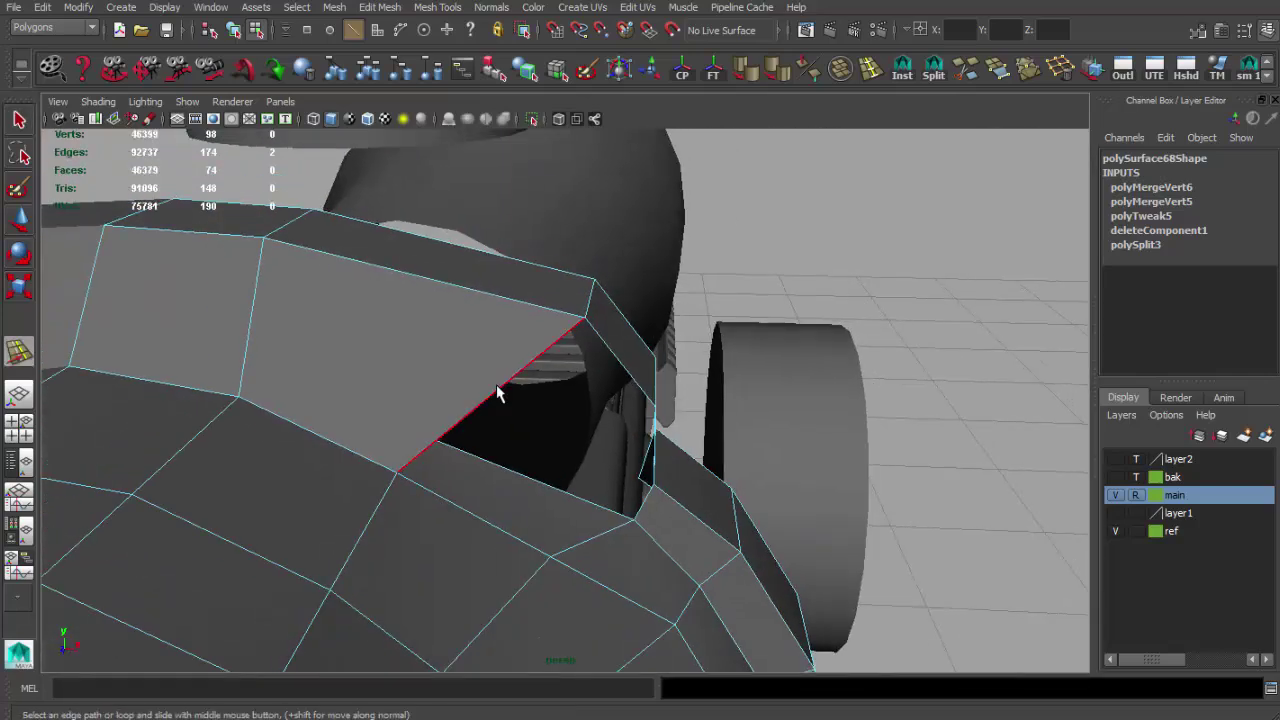
left_click(922, 80)
mouse_move(417, 494)
left_mouse_down("alt")
mouse_move(491, 363)
mouse_move(509, 463)
mouse_move(391, 437)
mouse_move(471, 443)
mouse_move(777, 517)
mouse_move(636, 484)
mouse_move(620, 363)
mouse_move(680, 351)
mouse_move(556, 268)
left_mouse_up("alt")
left_click(413, 515)
left_click(457, 251)
key("q")
left_click(505, 412)
key("Delete")
Step: Select the hole's corner vertex and prepare to reposition it with the Move tool
left_click(556, 268)
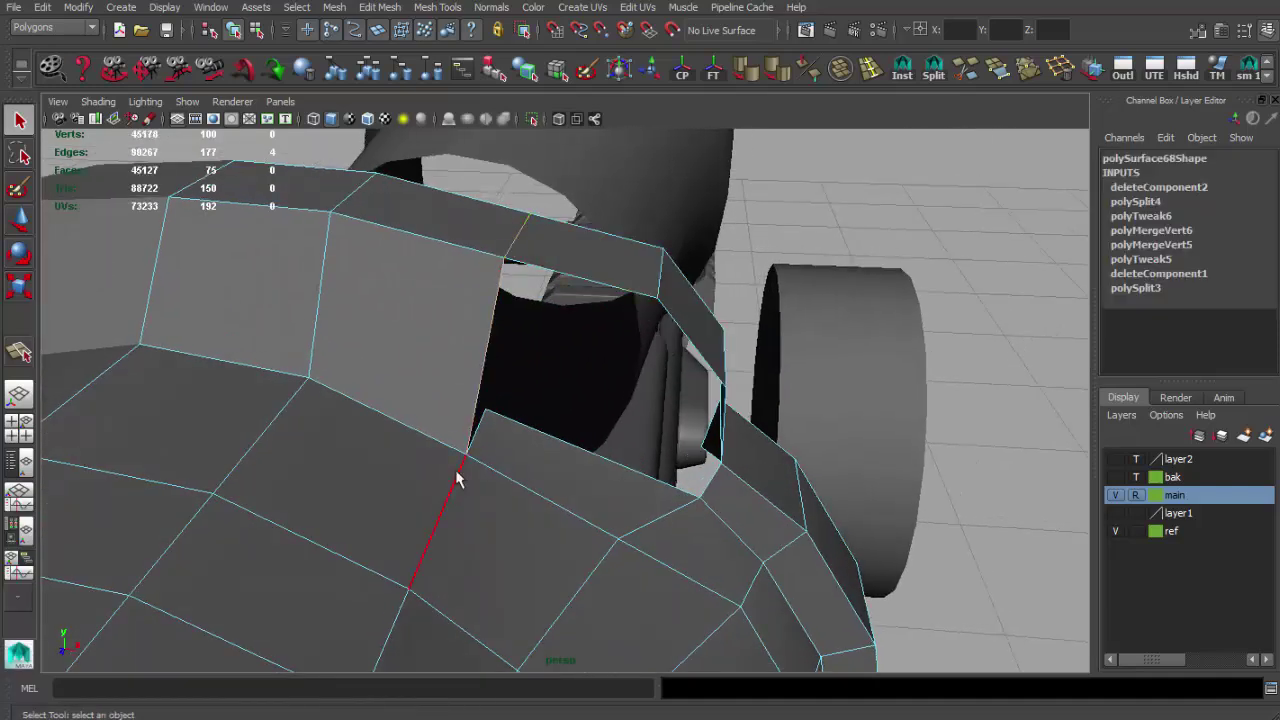
right_click_drag(512, 362, 514, 477, "shift")
mouse_move(549, 409)
left_mouse_down("alt")
mouse_move(520, 428)
mouse_move(540, 485)
left_mouse_up("alt")
left_click(540, 485)
key("w")
mouse_move(571, 415)
left_mouse_down("alt")
mouse_move(623, 466)
mouse_move(592, 451)
mouse_move(668, 477)
mouse_move(515, 377)
mouse_move(654, 369)
mouse_move(606, 409)
mouse_move(629, 434)
mouse_move(707, 455)
left_mouse_up("alt")
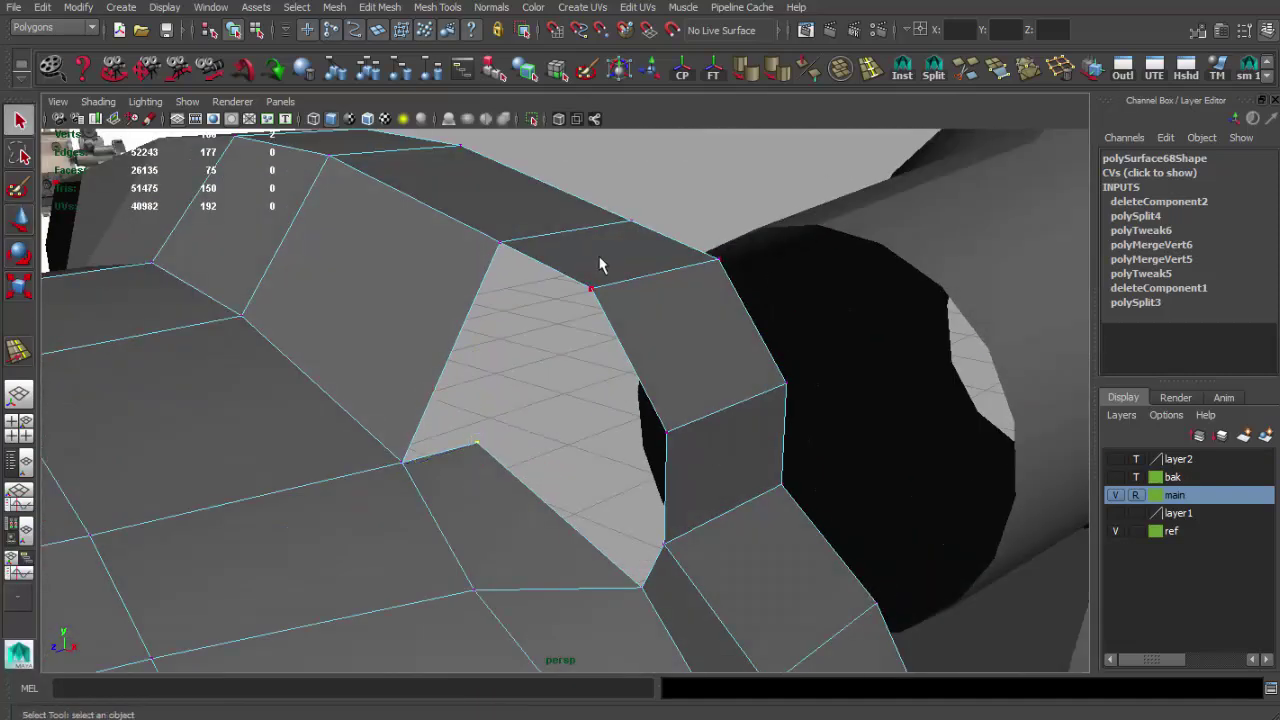
Step: Extrude the border edge across the gap to the rear strip
left_click(580, 281)
left_click(423, 346)
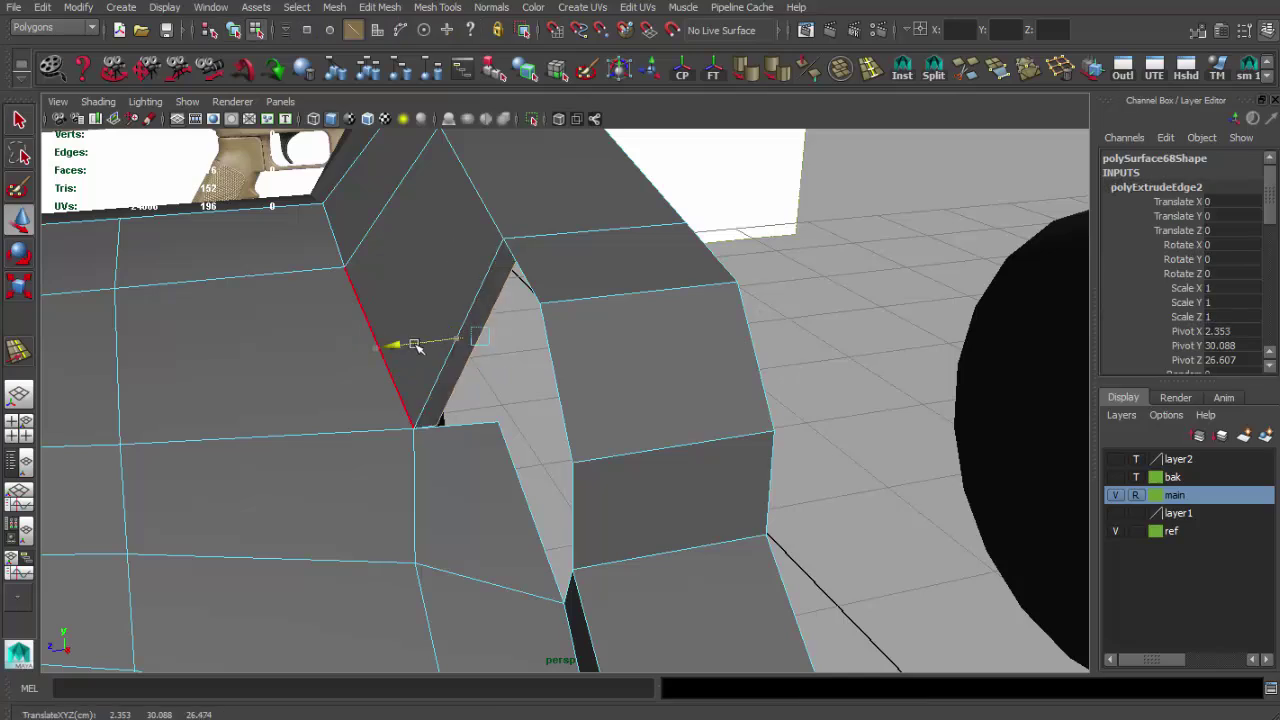
left_click_drag(423, 346, 557, 257, "alt")
Step: Slide the new strip's vertex right into line, then review the whole model
left_click(505, 246)
key("w")
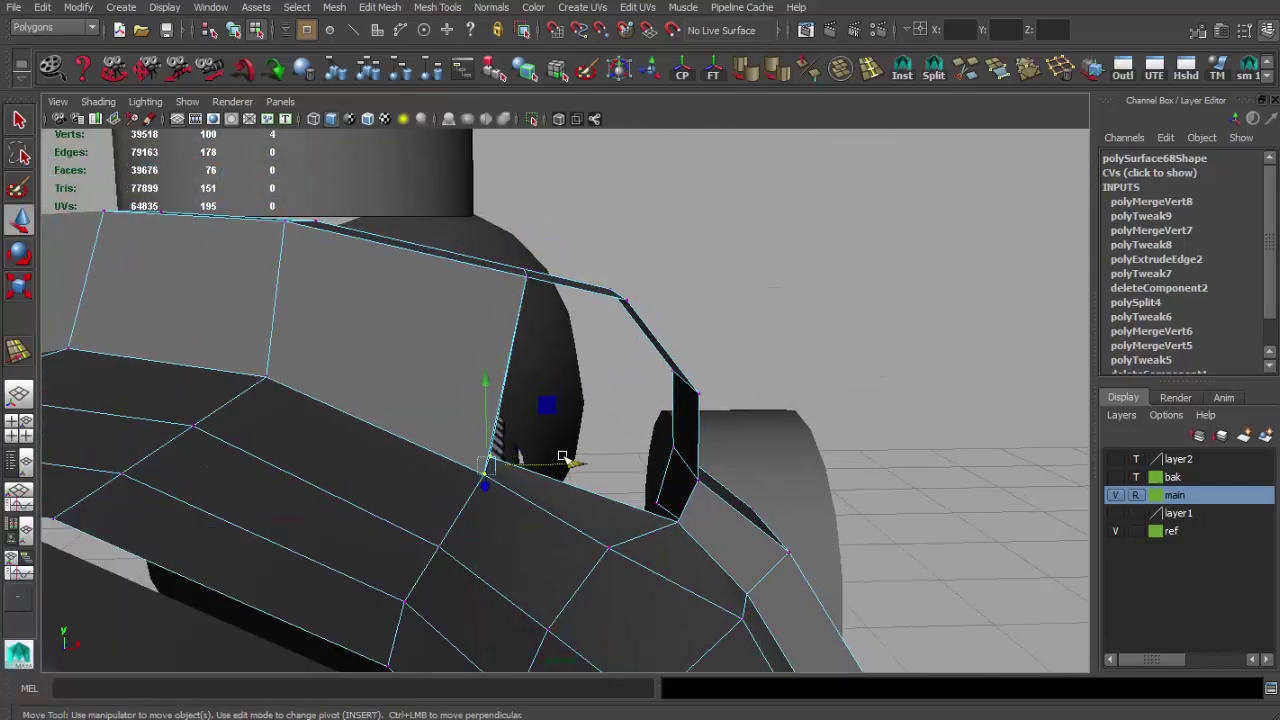
mouse_move(563, 457)
left_mouse_down()
mouse_move(602, 455)
mouse_move(585, 400)
left_mouse_up()
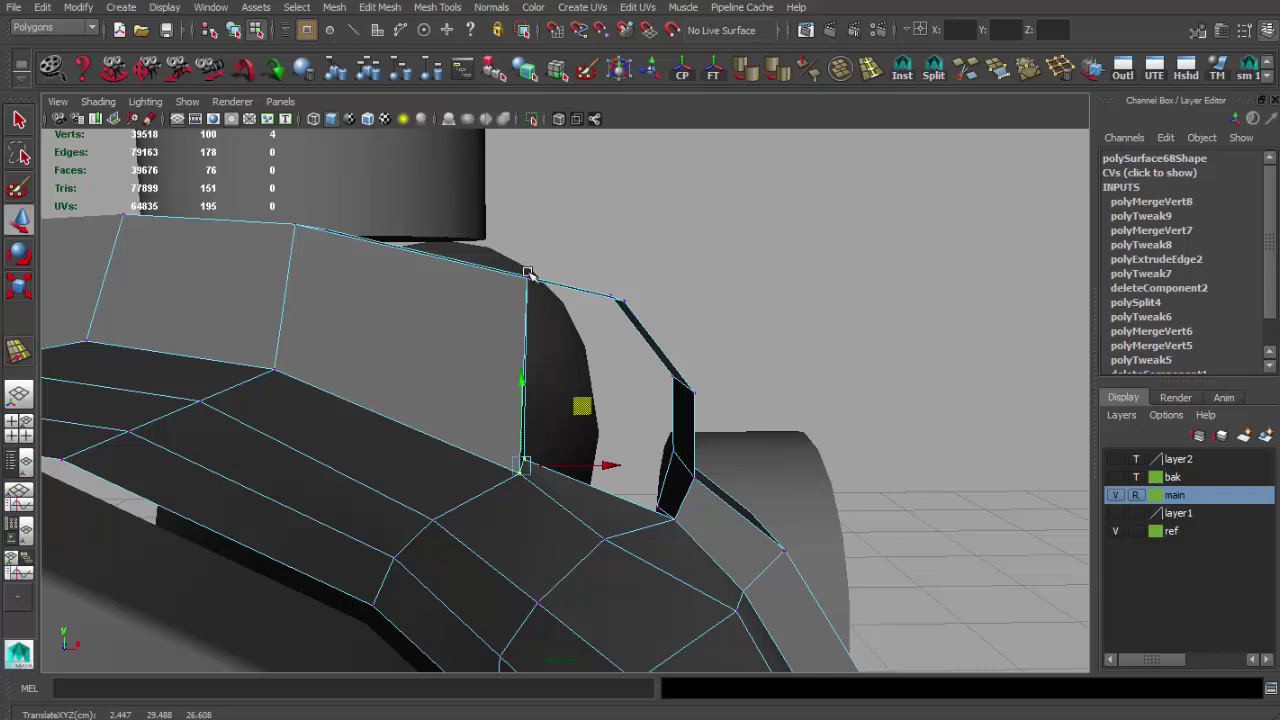
left_click_drag(527, 272, 543, 277, "alt")
right_click_drag(587, 217, 563, 357, "alt")
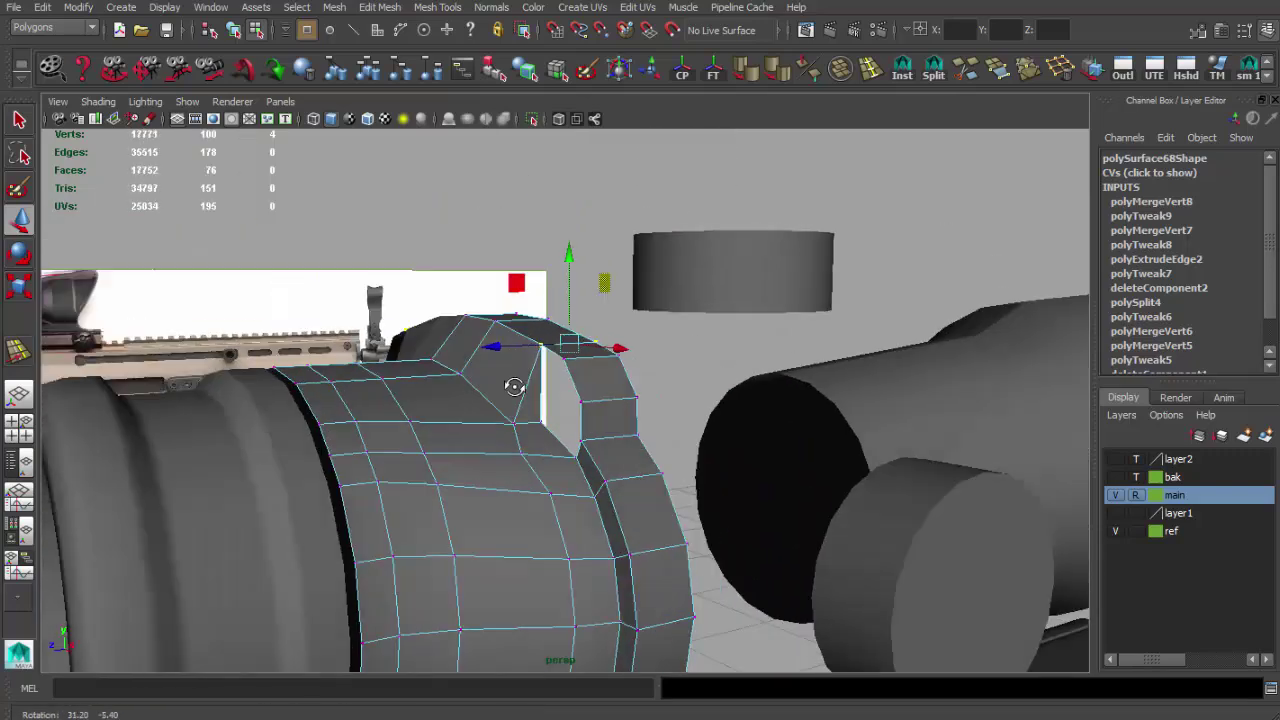
left_click_drag(563, 357, 517, 380, "alt")
right_click_drag(517, 380, 511, 433, "alt")
left_click_drag(466, 432, 510, 492, "alt")
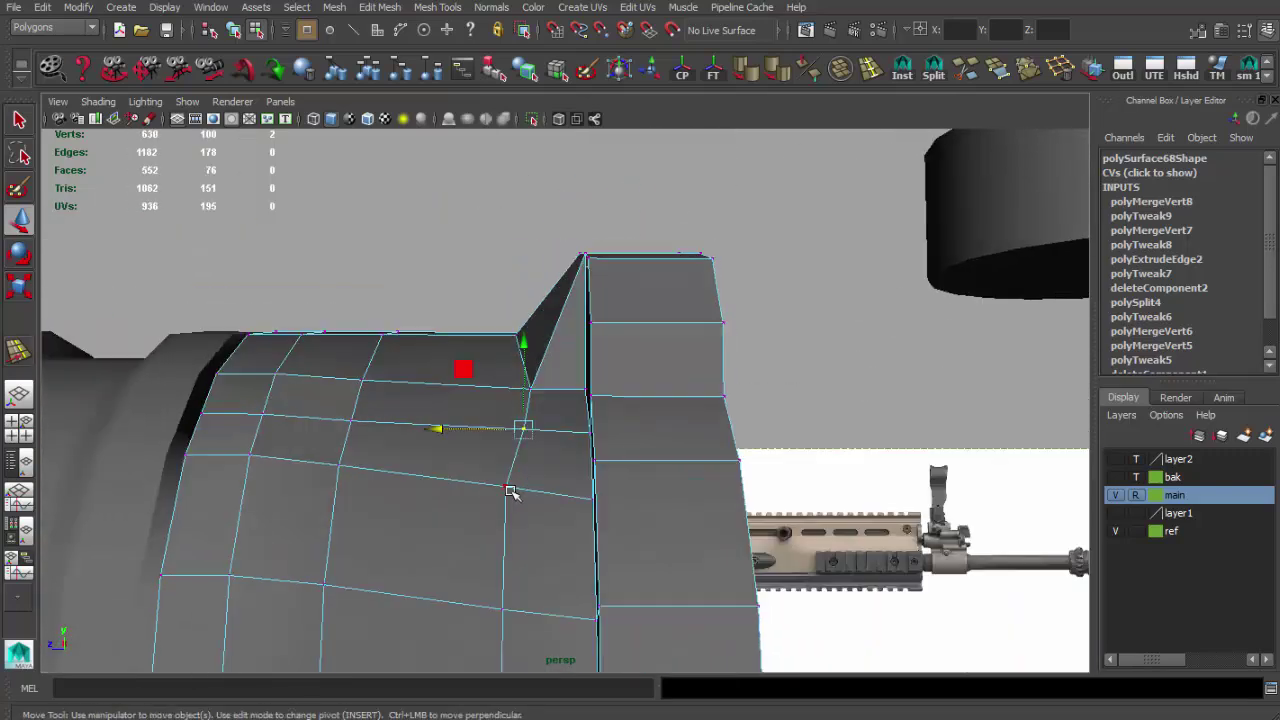
Step: Extrude the opening's edge loop with thickness into a lip
right_click_drag(483, 445, 457, 277, "alt")
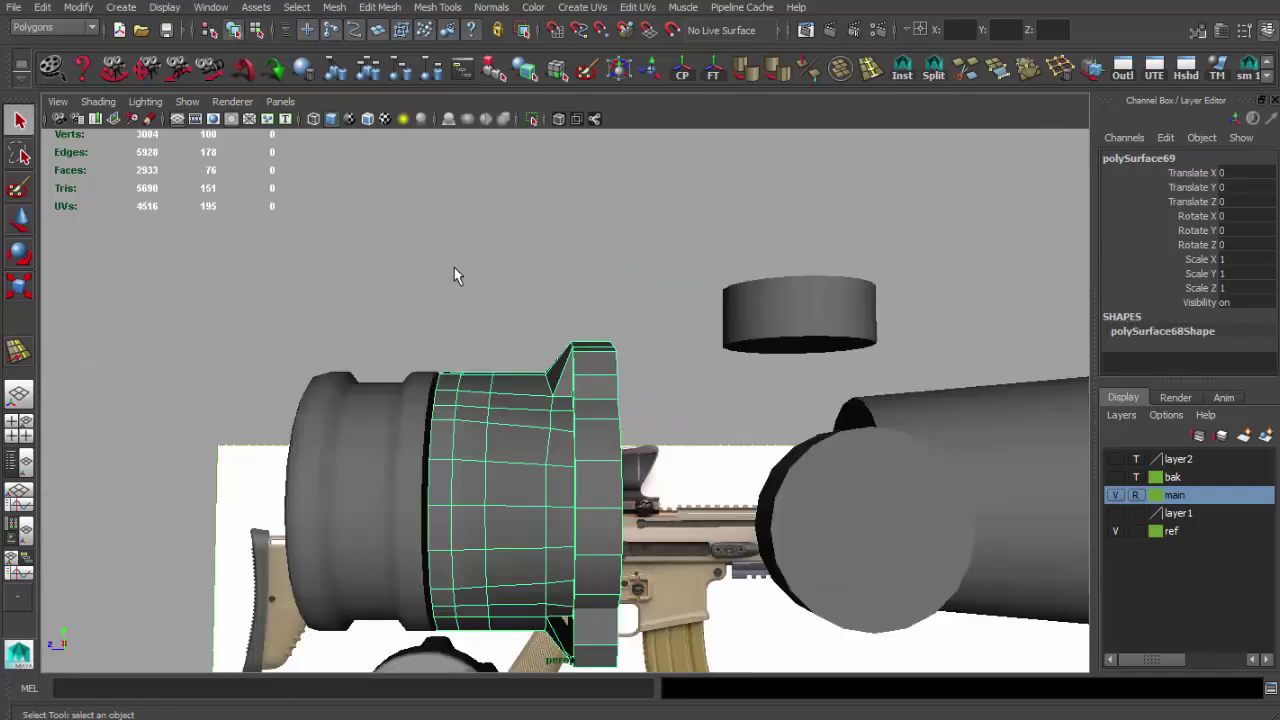
left_click_drag(457, 277, 620, 358, "alt")
left_click(620, 358)
left_click(585, 315)
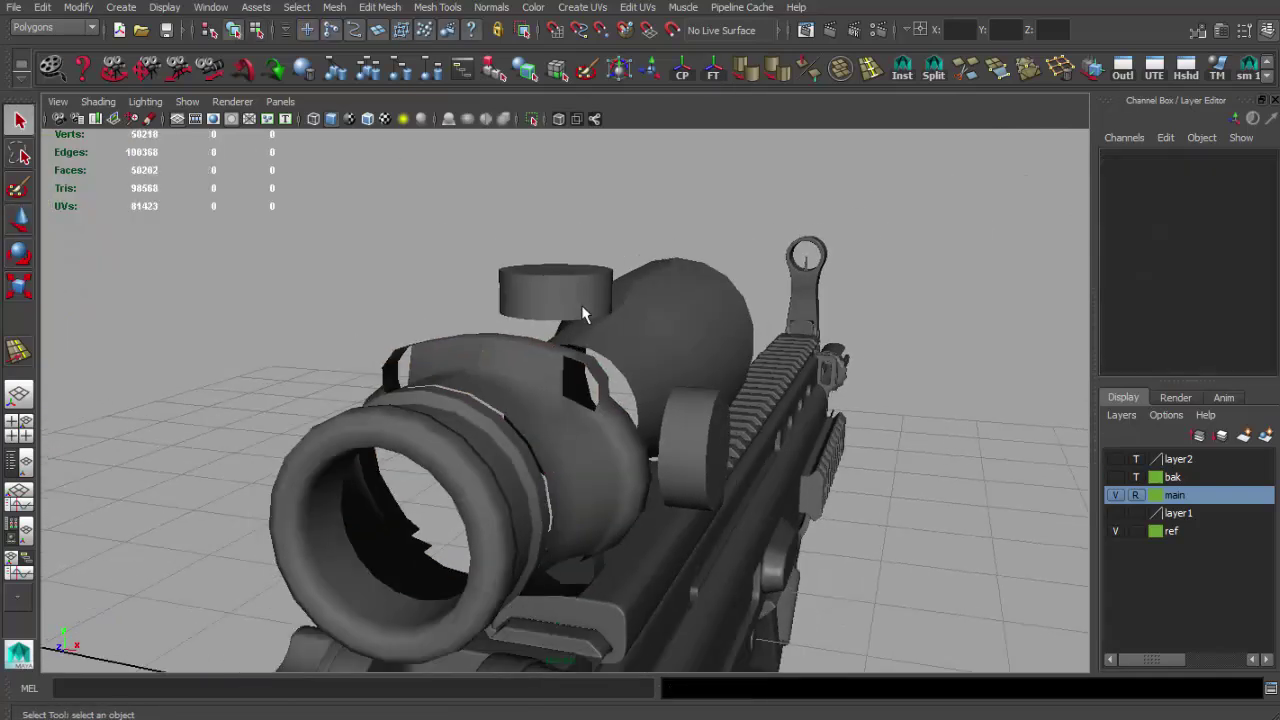
mouse_move(585, 315)
right_mouse_down("alt")
mouse_move(836, 466)
mouse_move(634, 357)
mouse_move(714, 371)
mouse_move(631, 447)
mouse_move(531, 277)
right_mouse_up("alt")
left_click(836, 466)
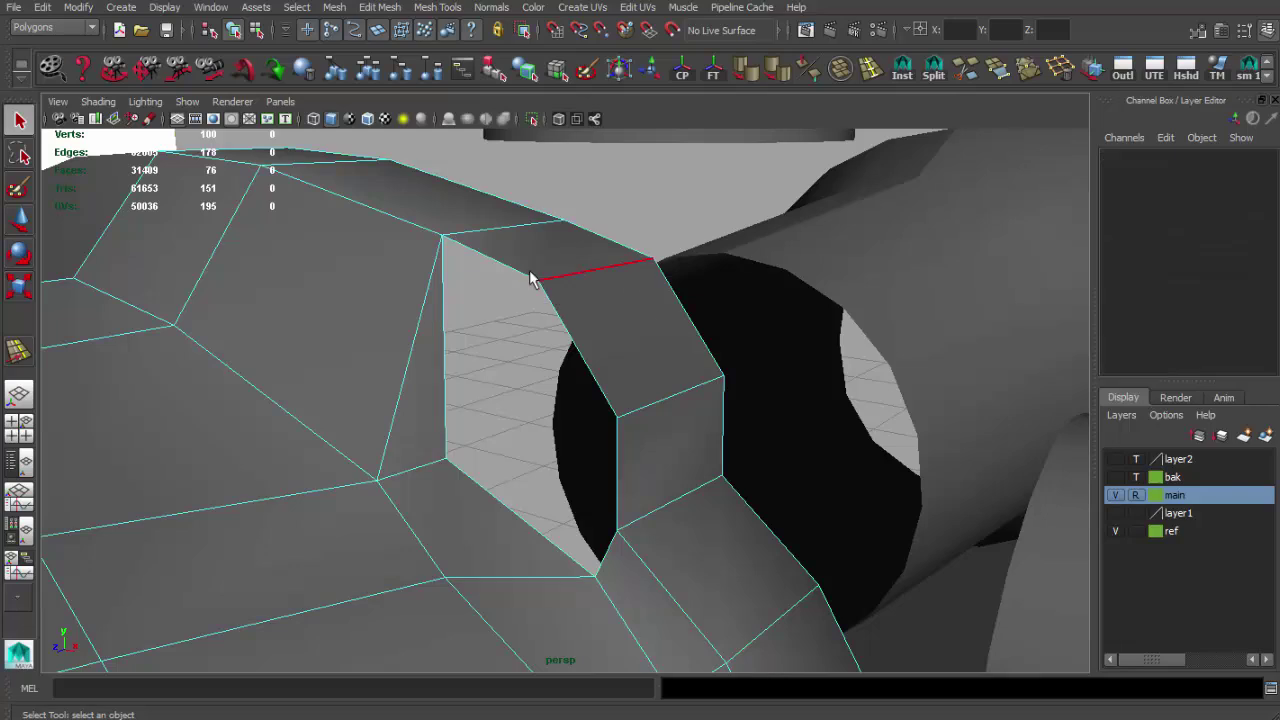
double_click(616, 452)
key("ctrl+e")
middle_click_drag(577, 346, 580, 343)
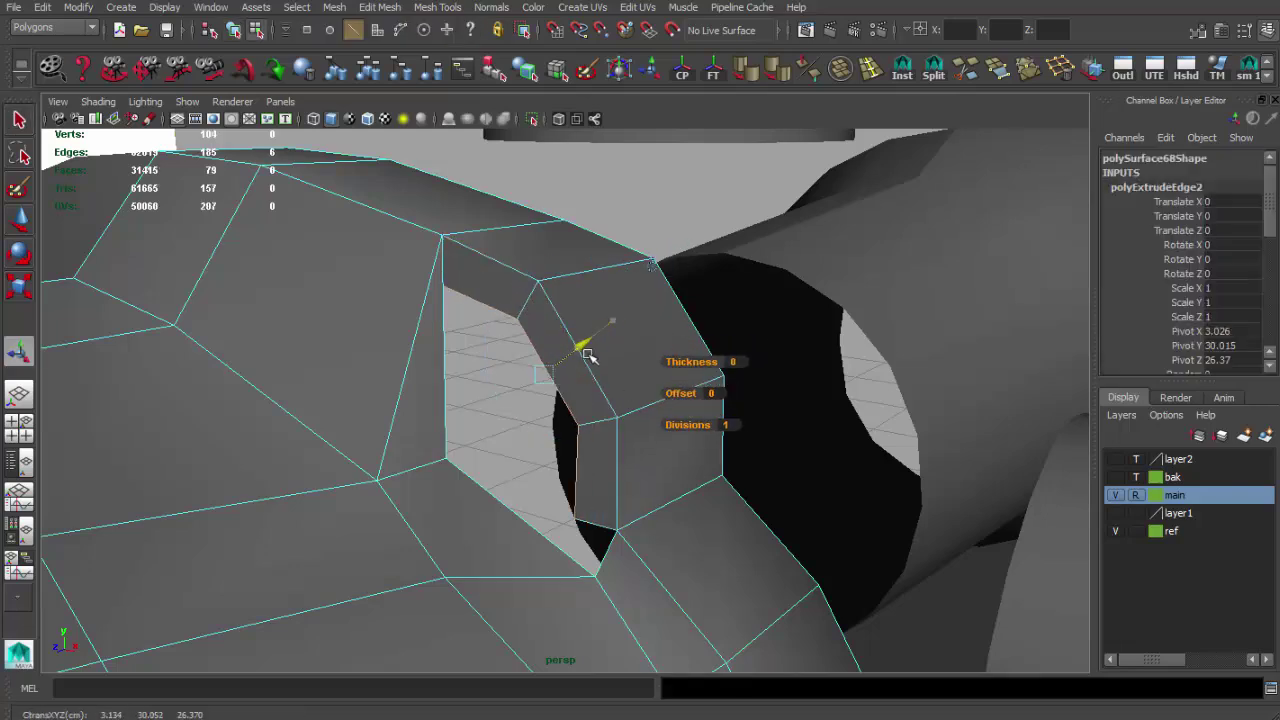
mouse_move(580, 343)
left_mouse_down("alt")
mouse_move(628, 375)
mouse_move(651, 451)
mouse_move(582, 455)
left_mouse_up("alt")
Step: Split the opening's edge and weld the stray vertices together
key("F11")
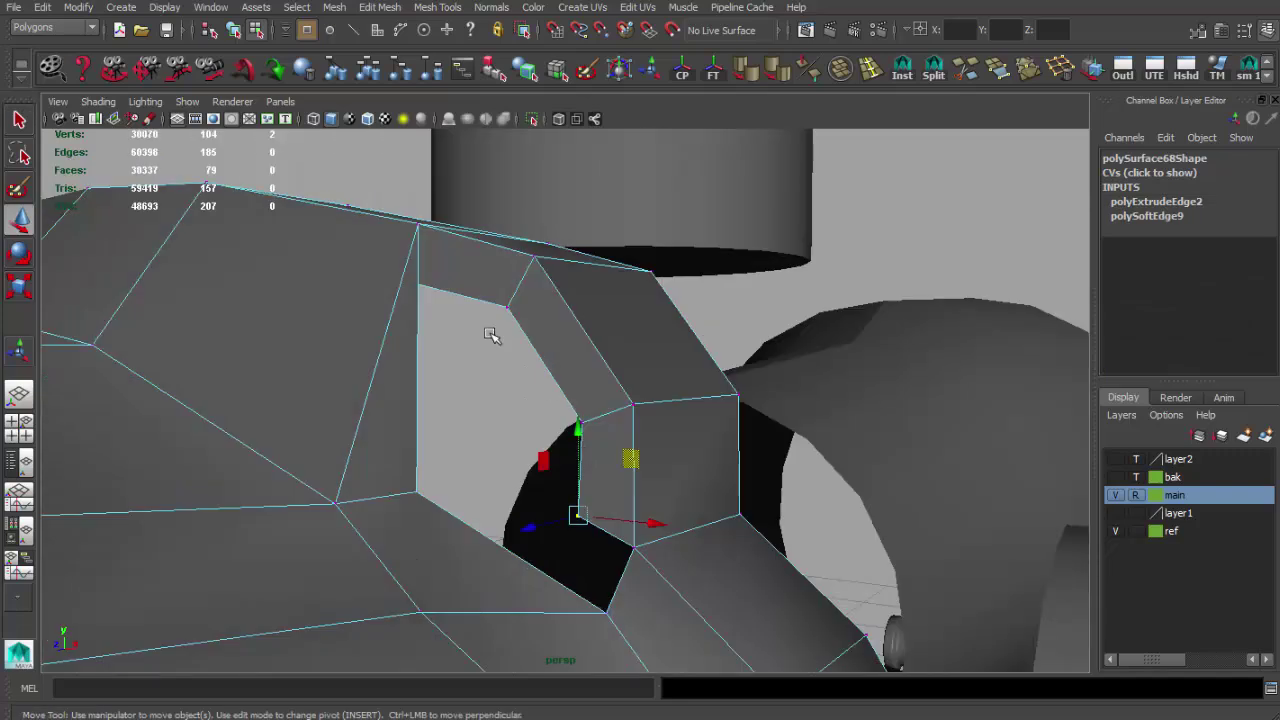
left_click_drag(490, 335, 420, 312, "alt")
left_click_drag(515, 333, 637, 328, "alt")
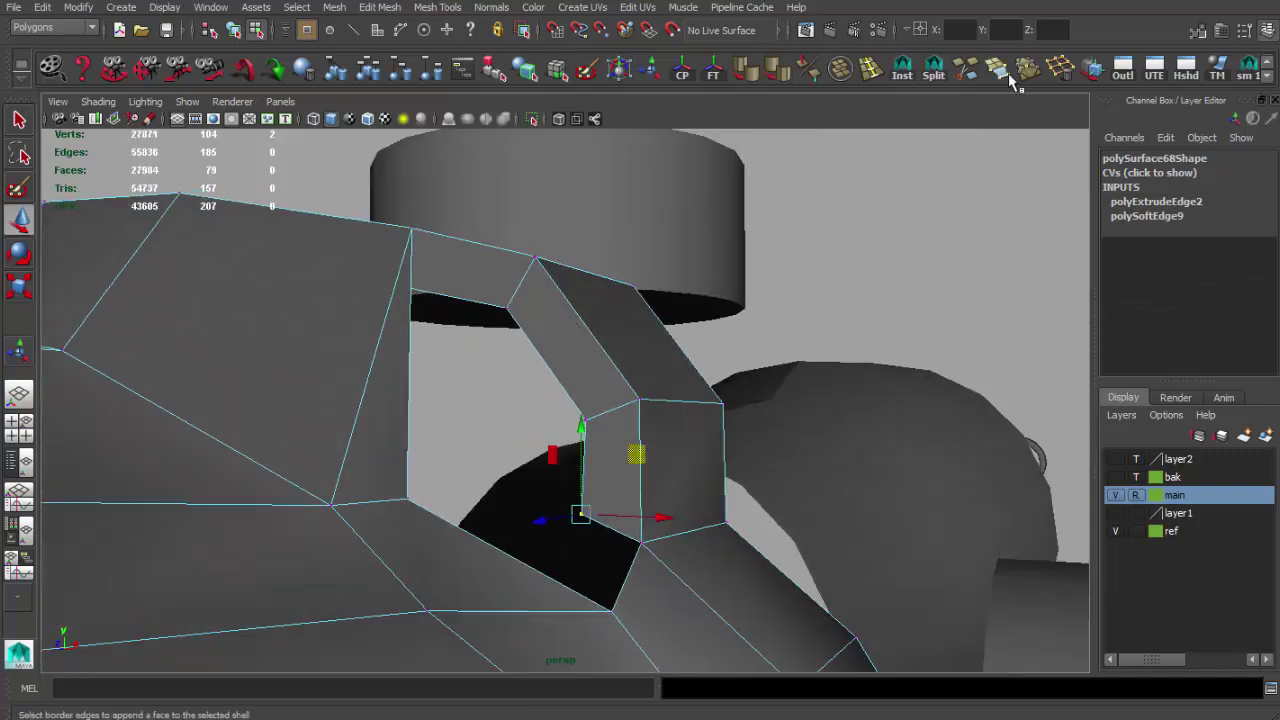
key("F8")
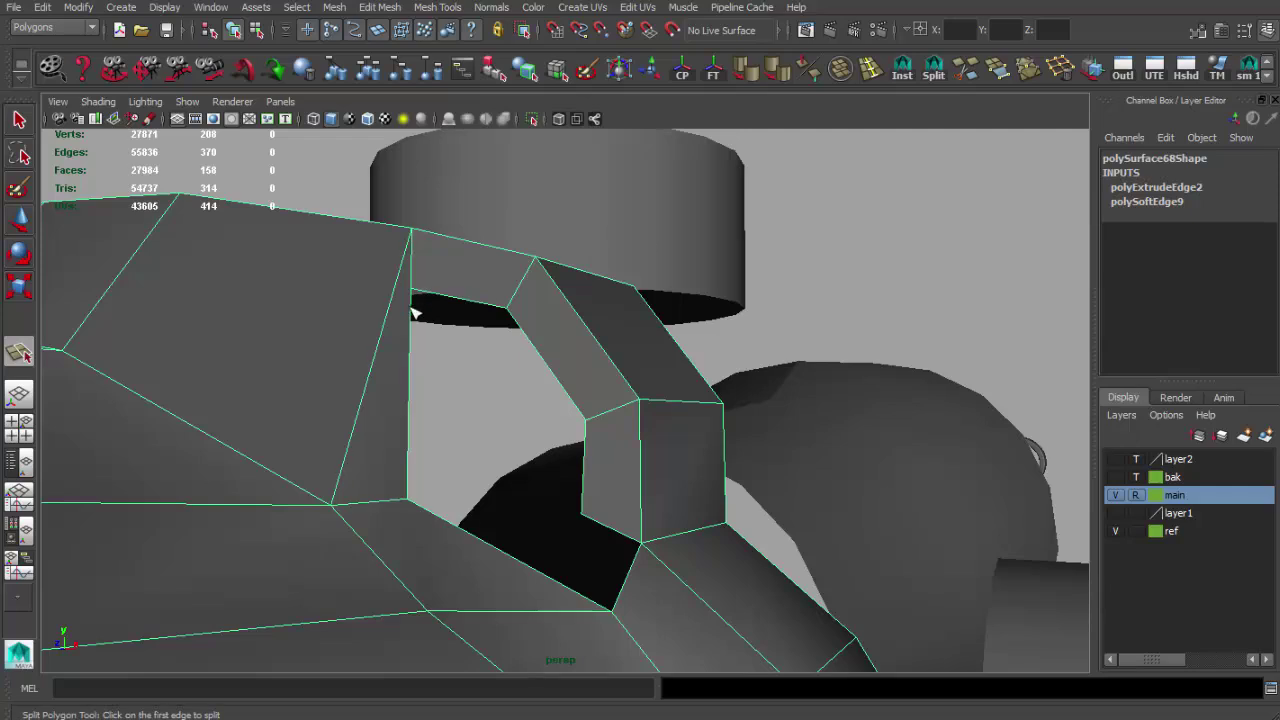
mouse_move(395, 300)
left_mouse_down("alt")
mouse_move(331, 299)
mouse_move(386, 357)
mouse_move(366, 277)
mouse_move(571, 423)
mouse_move(497, 340)
mouse_move(603, 305)
mouse_move(965, 14)
left_mouse_up("alt")
key("Return")
key("q")
left_click(1040, 64)
key("w")
key("F8")
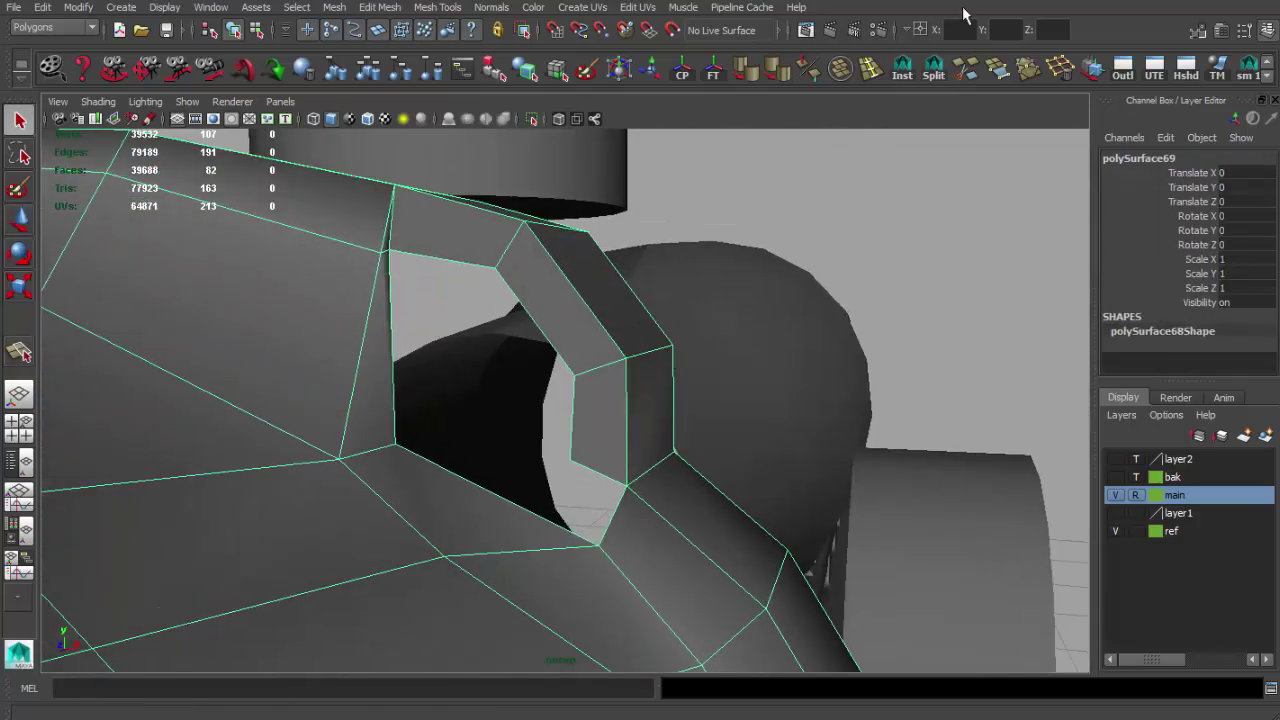
left_click_drag(924, 78, 912, 78, "alt")
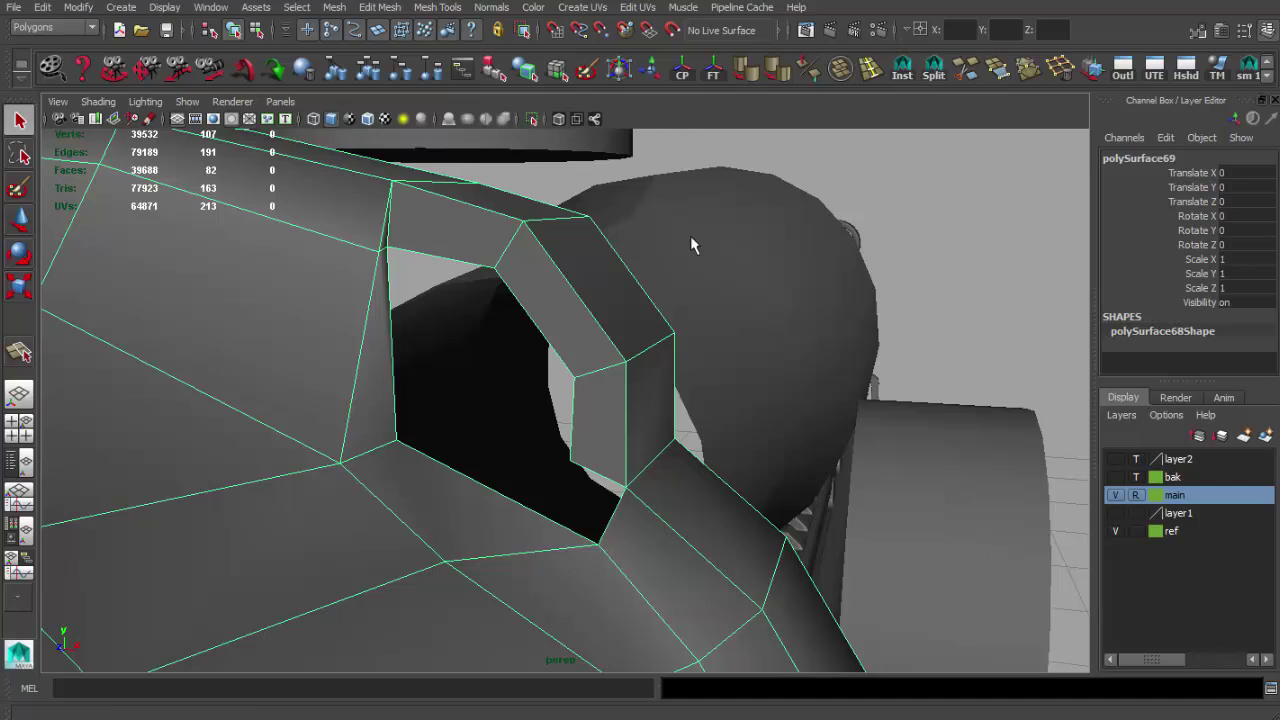
Step: Append a first face onto the hole's border edges
right_click_drag(692, 243, 543, 327, "shift")
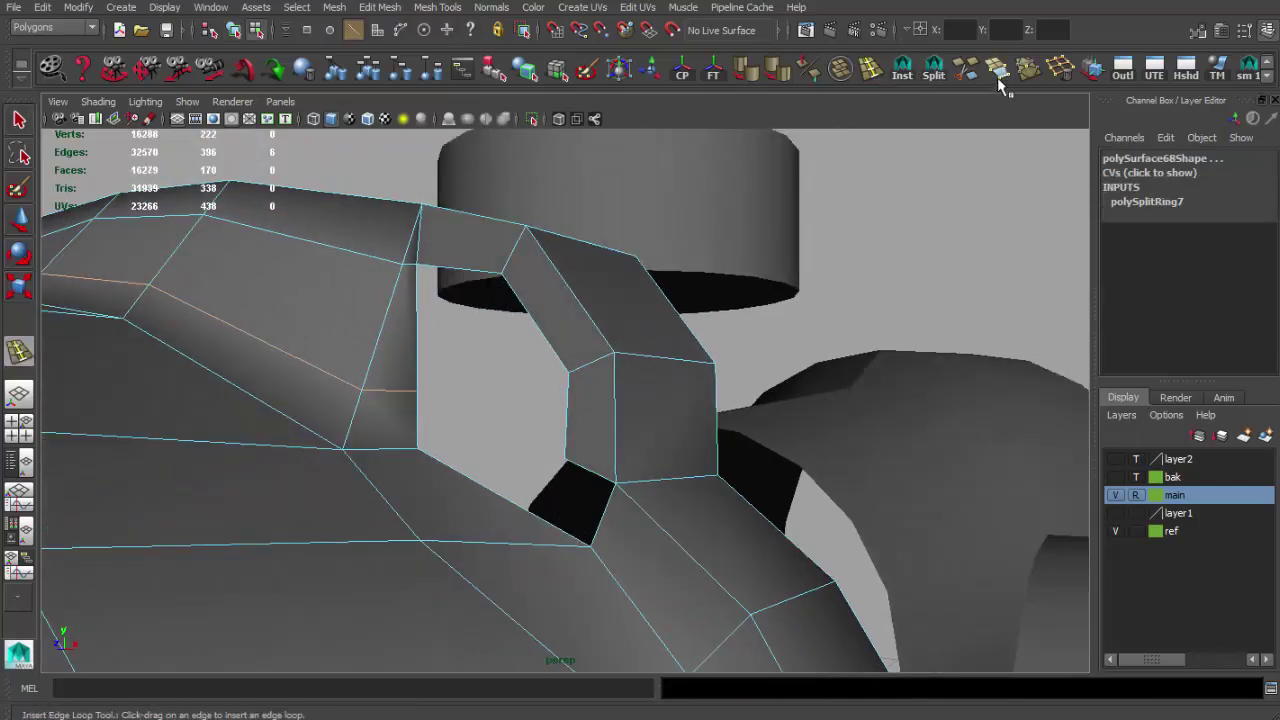
left_click(999, 80)
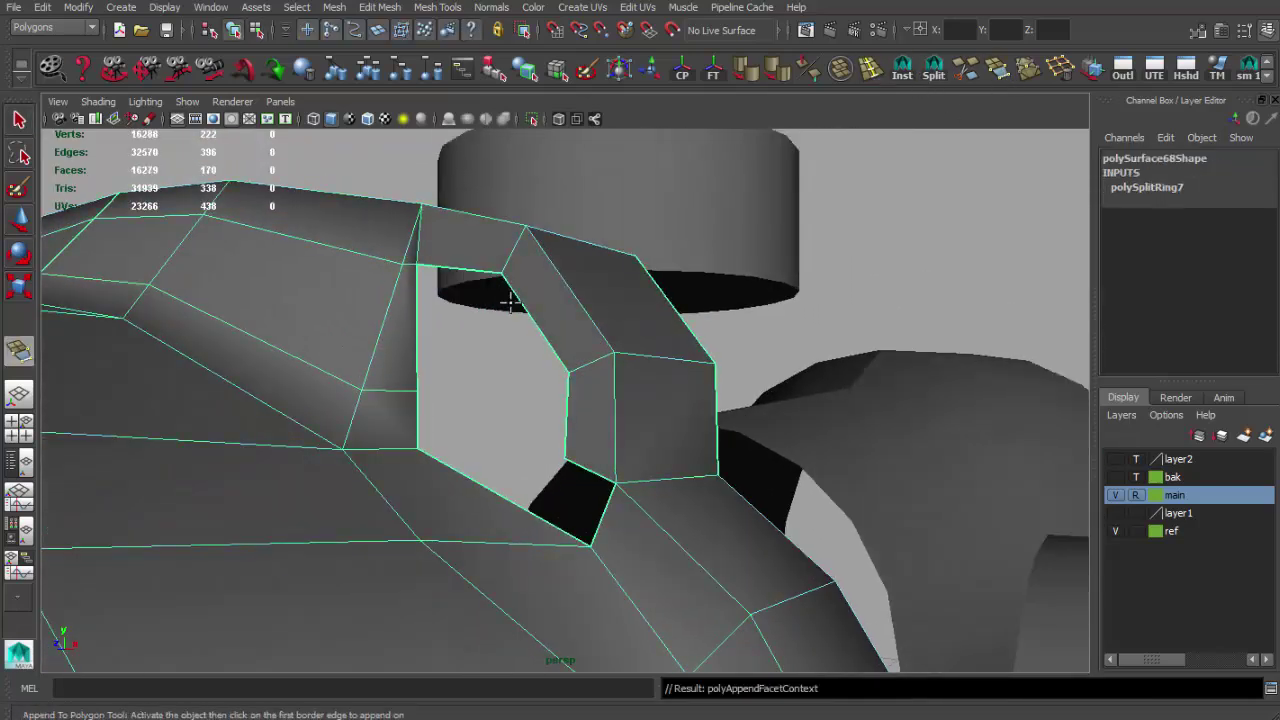
left_click(421, 318)
left_click_drag(421, 318, 500, 351, "alt")
key("Return")
mouse_move(563, 429)
left_mouse_down("alt")
mouse_move(603, 434)
mouse_move(560, 457)
left_mouse_up("alt")
key("q")
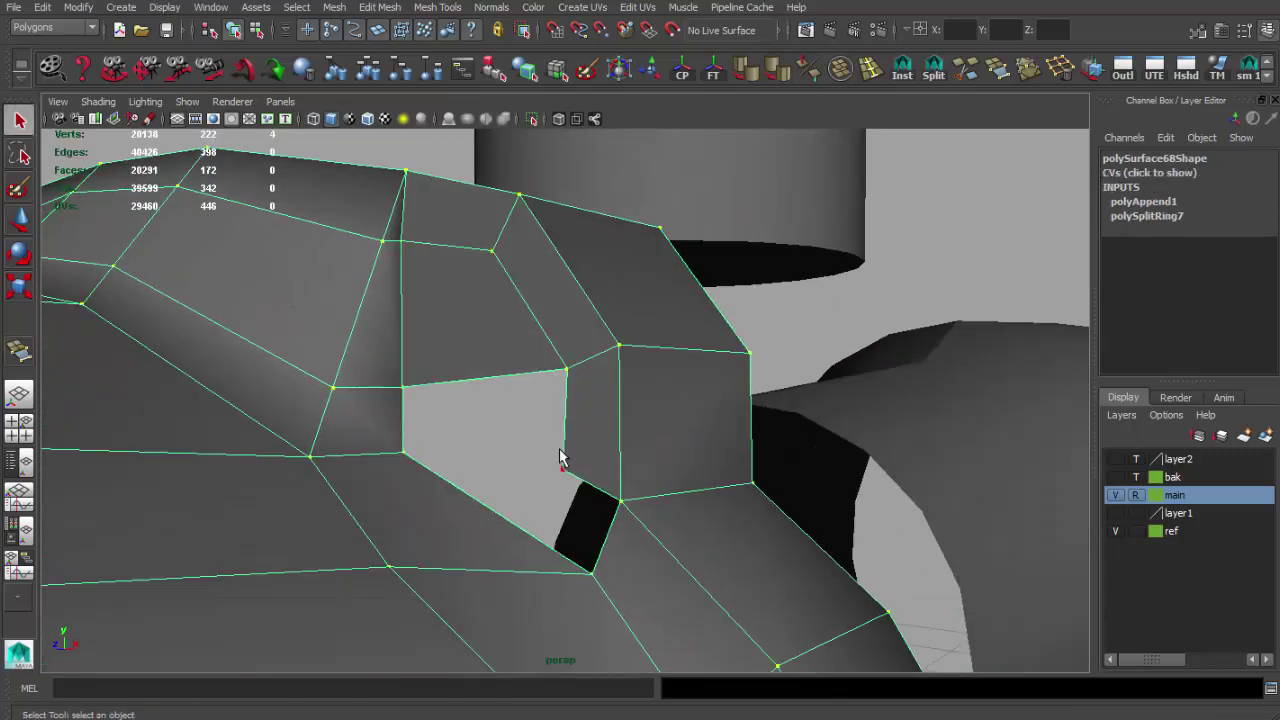
Step: Split the newly appended face and merge its vertices
mouse_move(614, 548)
left_mouse_down("alt")
mouse_move(643, 537)
mouse_move(634, 523)
left_mouse_up("alt")
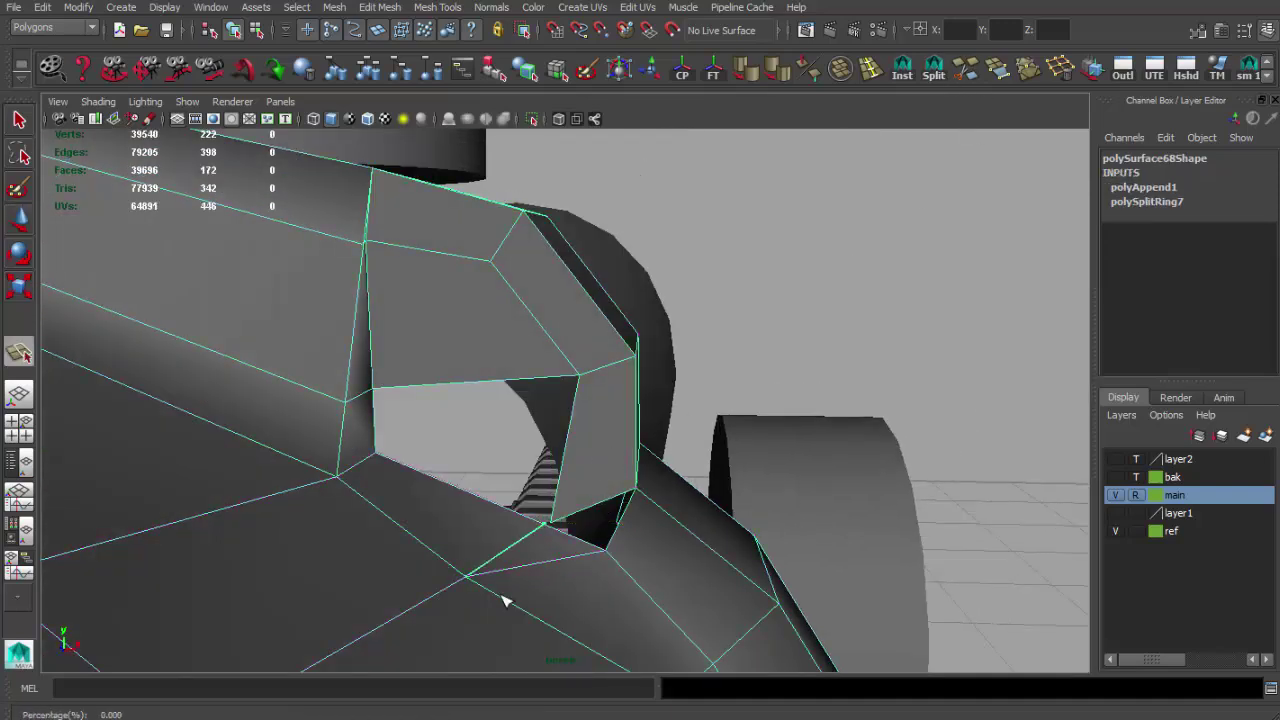
key("q")
left_click_drag(505, 601, 539, 503, "alt")
right_click(539, 503)
left_click(1030, 68)
key("w")
mouse_move(603, 460)
left_mouse_down("alt")
mouse_move(586, 452)
mouse_move(571, 405)
mouse_move(510, 378)
left_mouse_up("alt")
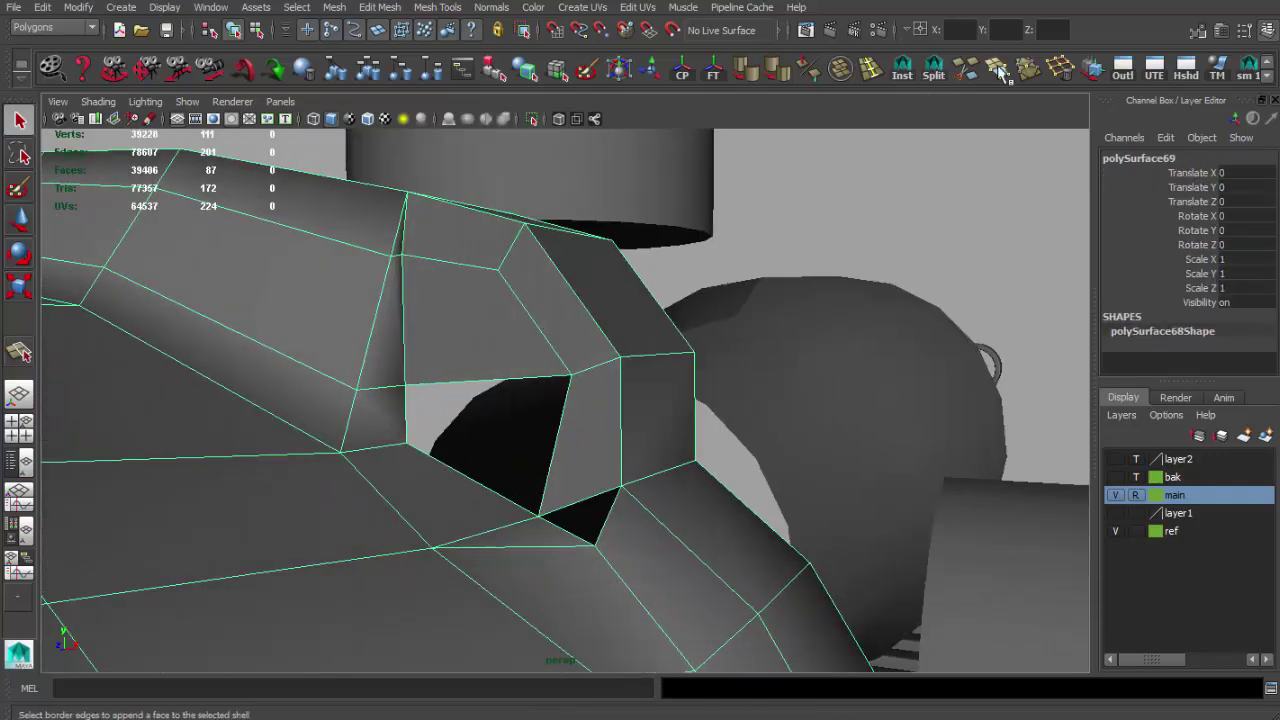
Step: Fill the remaining hole with further appended faces
left_click(458, 475)
left_click(552, 447)
key("Return")
left_click(603, 515)
key("q")
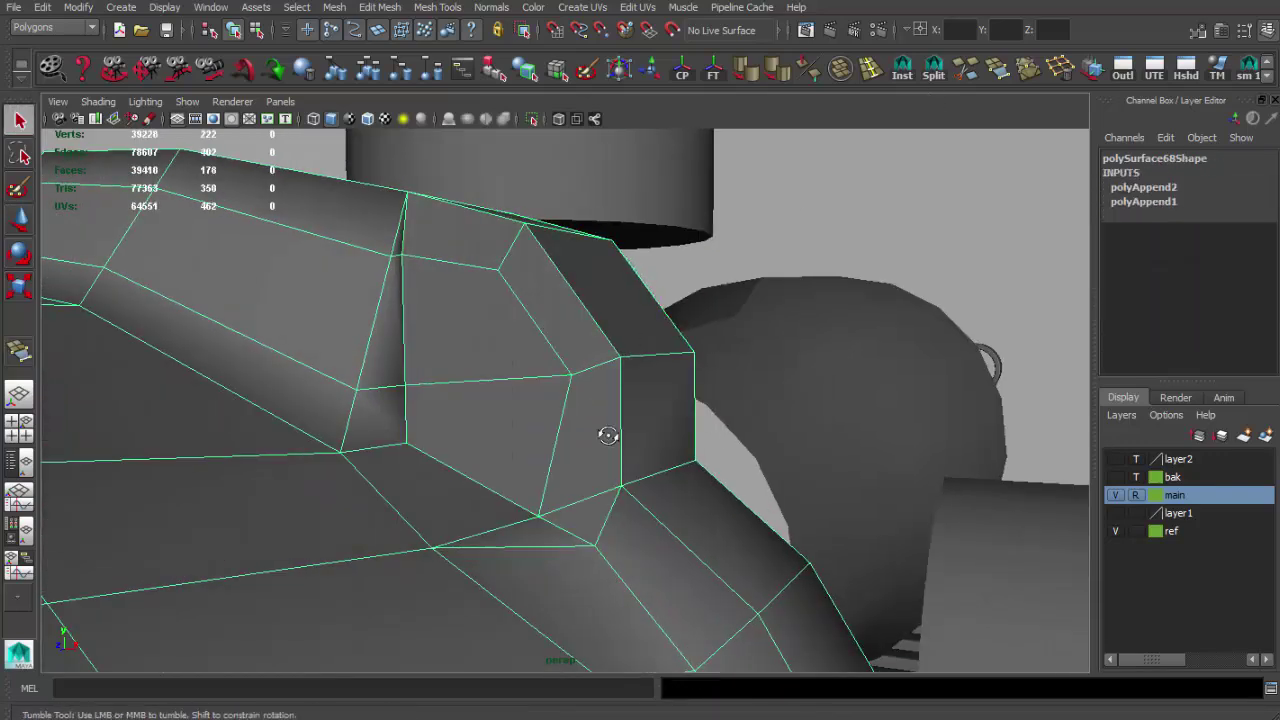
left_click_drag(605, 434, 527, 347, "alt")
Step: Scale a shroud face, reselect the shroud mesh, and bring up the scope reference photo
left_click(545, 290)
left_click_drag(557, 500, 508, 368, "alt")
key("r")
key("q")
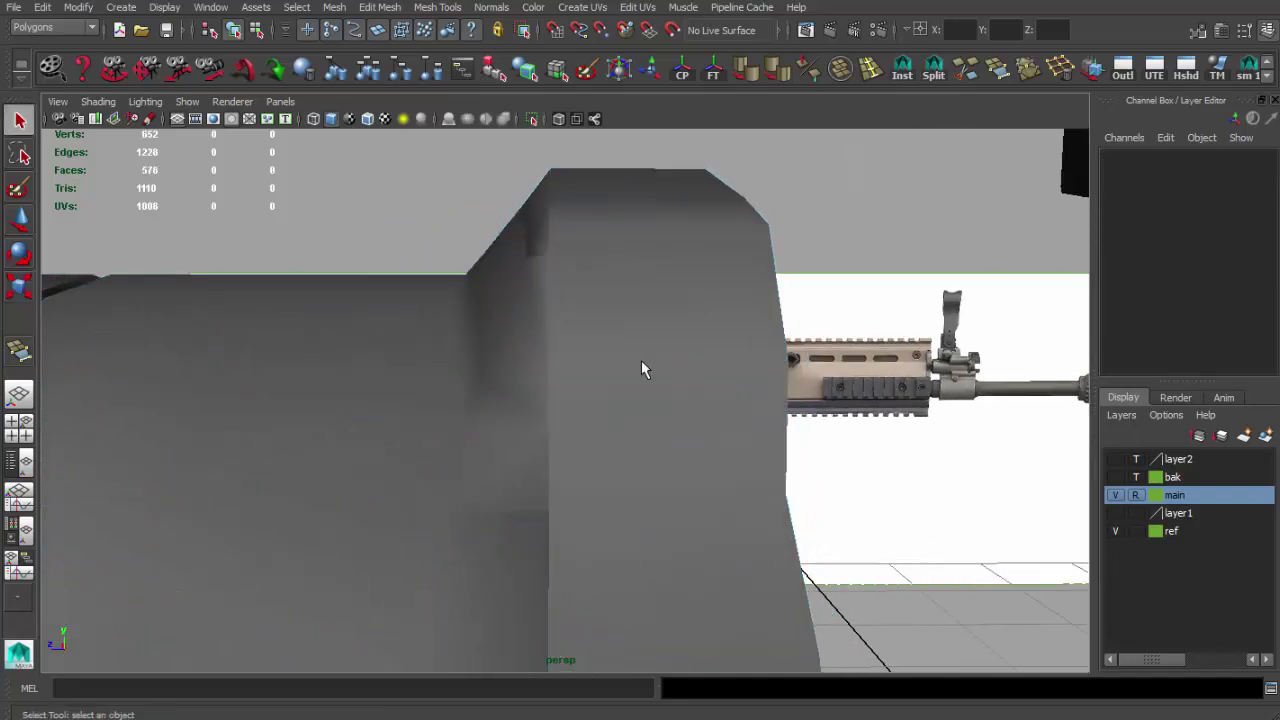
left_click(423, 240)
mouse_move(423, 235)
left_mouse_down("alt")
mouse_move(546, 443)
mouse_move(641, 470)
mouse_move(400, 208)
mouse_move(555, 375)
mouse_move(356, 549)
left_mouse_up("alt")
left_click(555, 375)
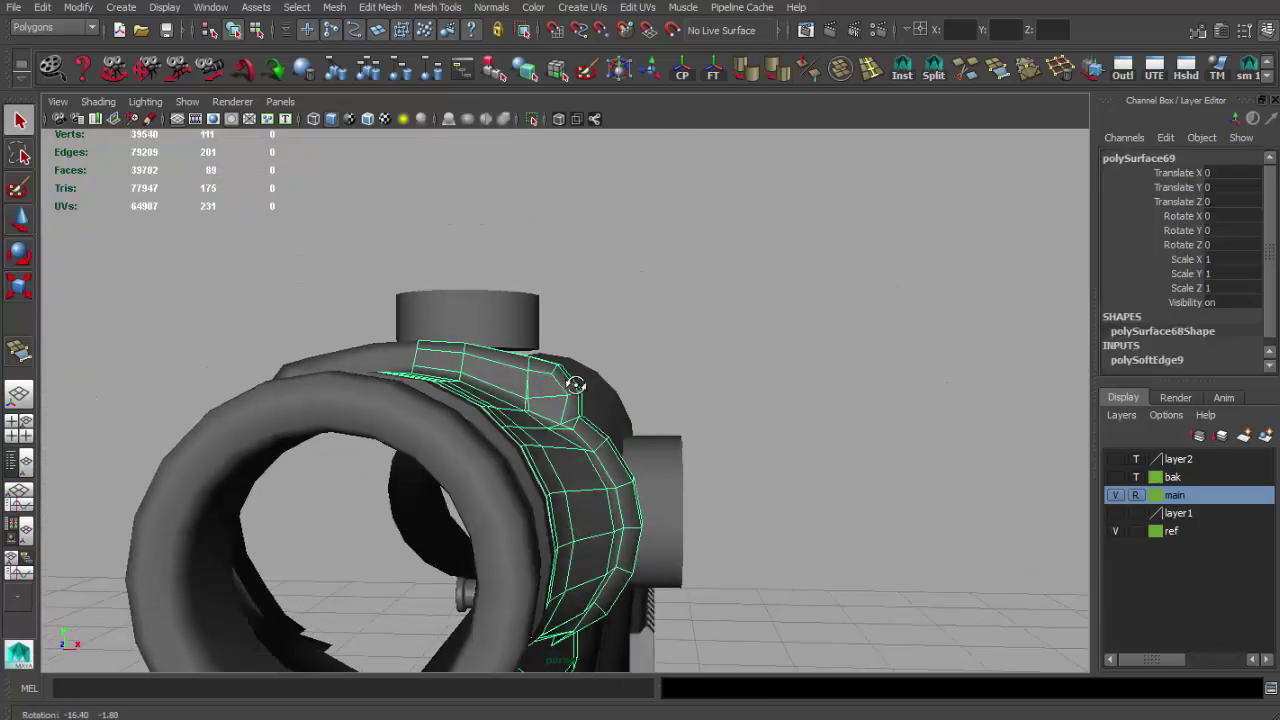
key("alt+Tab")
key("alt+Tab")
mouse_move(478, 515)
left_mouse_down("alt")
mouse_move(600, 500)
mouse_move(560, 420)
left_mouse_up("alt")
key("alt+Tab")
key("alt+Tab")
key("alt+Tab")
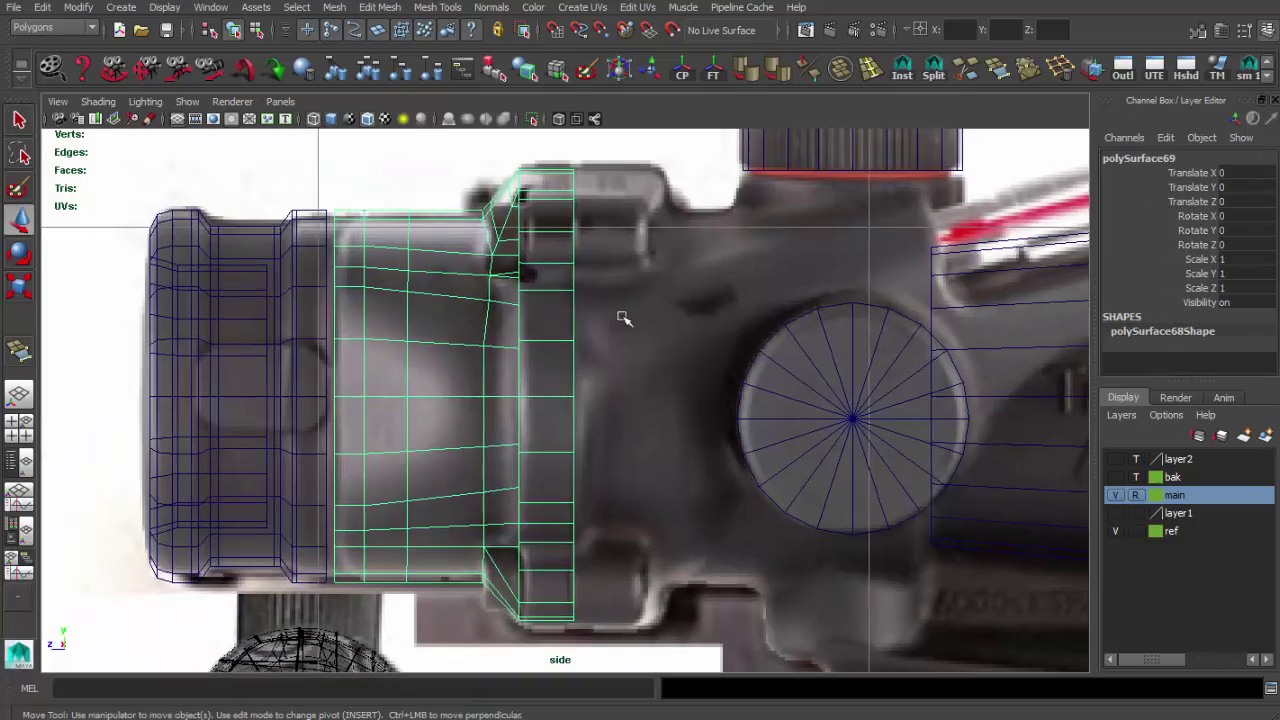
Step: Select the shroud mesh and frame it in a maximized side view
key("space")
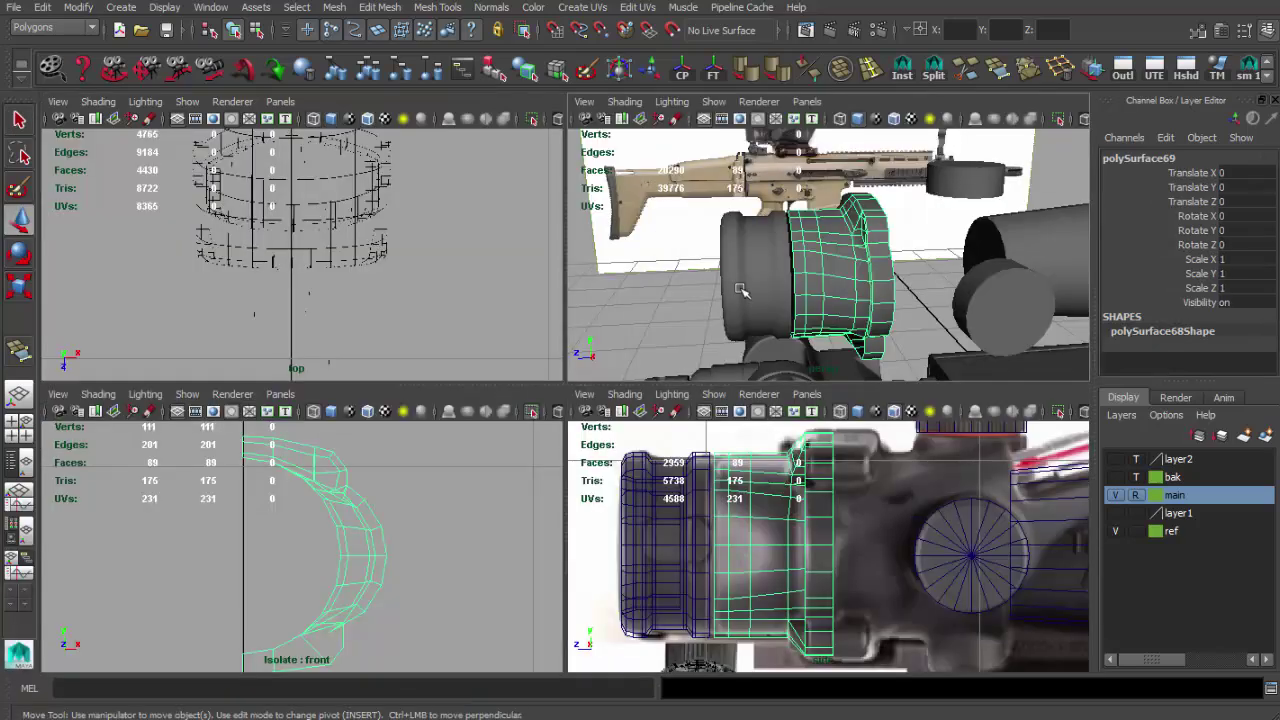
key("space")
key("q")
key("F10")
mouse_move(593, 342)
left_mouse_down("alt")
mouse_move(526, 406)
mouse_move(451, 423)
left_mouse_up("alt")
left_click_drag(451, 505, 567, 372)
key("F8")
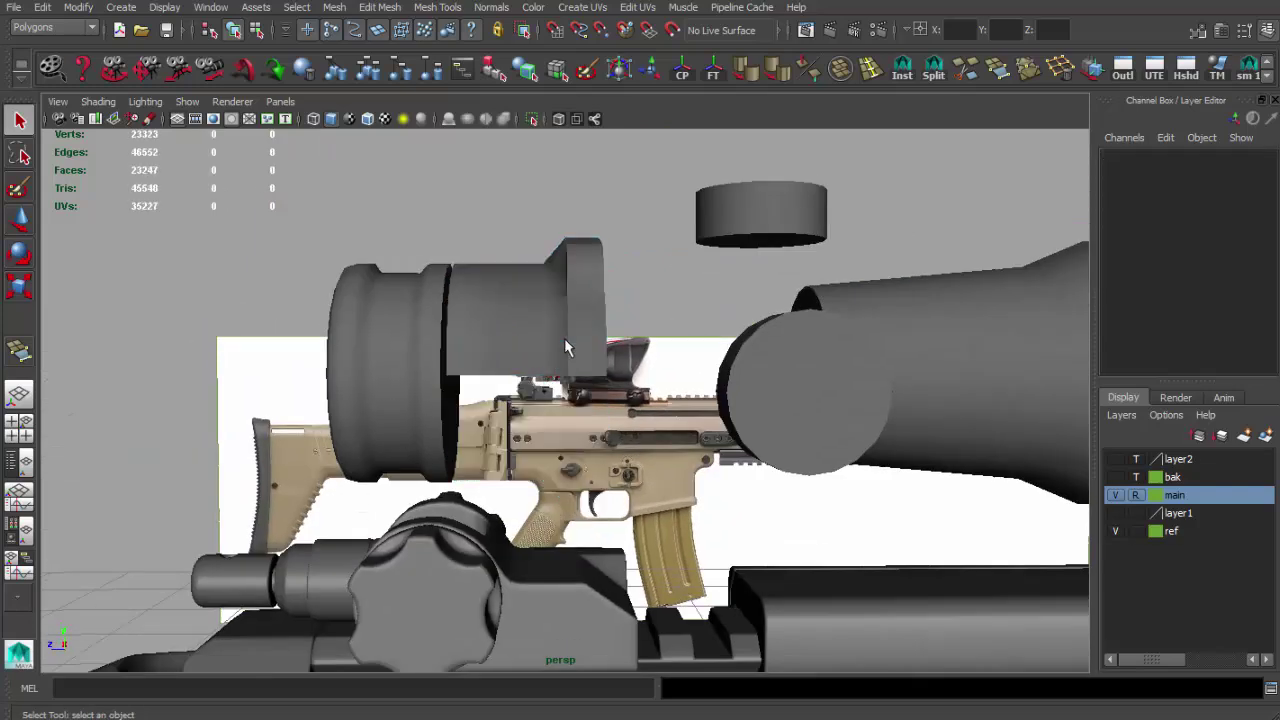
left_click(567, 372)
key("w")
key("space")
key("space")
middle_click_drag(493, 357, 520, 412, "alt")
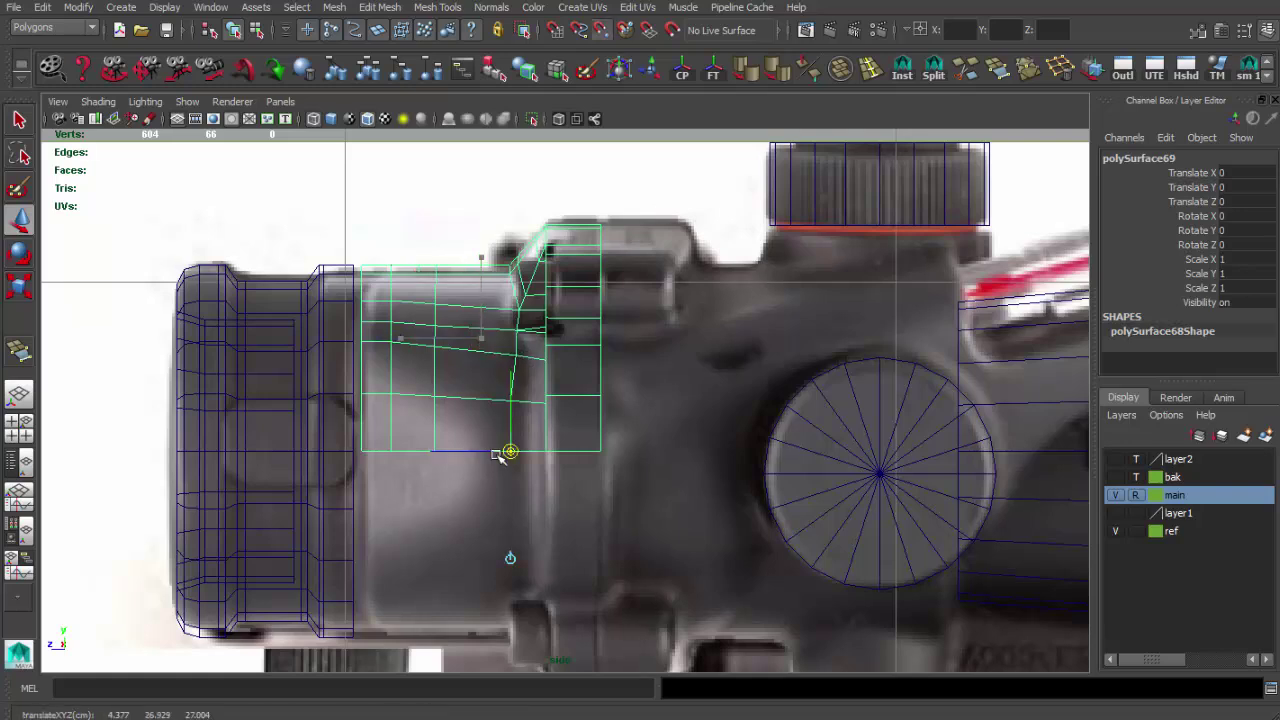
Step: Mirror a copy of the shroud half with a Y scale of -1
left_click(538, 450)
left_click(538, 448)
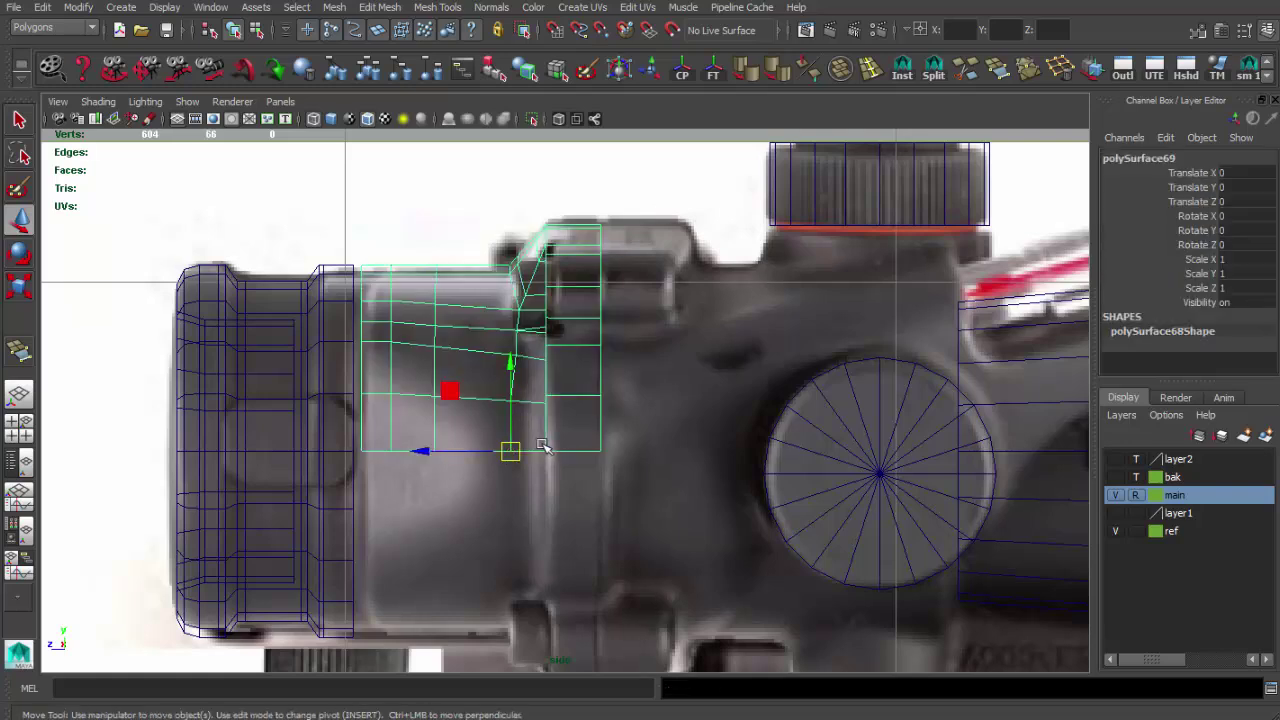
left_click_drag(511, 368, 1078, 322)
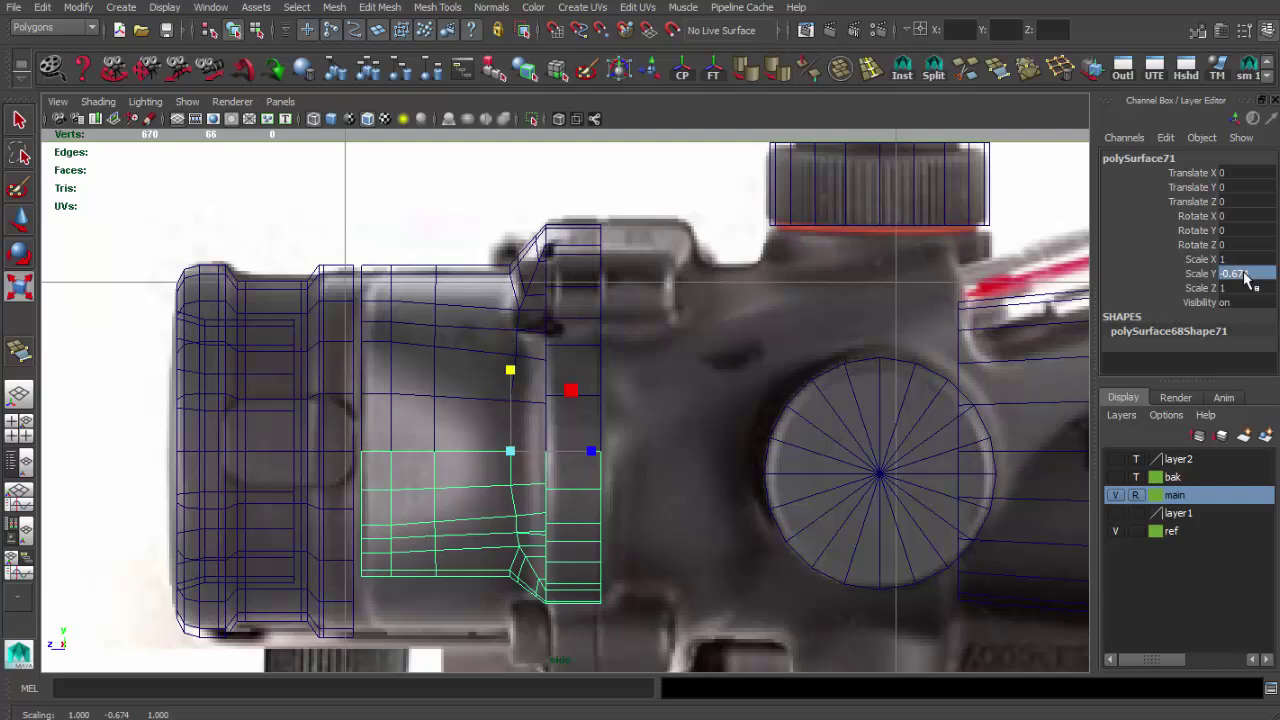
type("-1")
key("Return")
key("w")
Step: Combine both halves into polySurface72 and tumble the perspective view front-on
left_click(590, 360, "shift")
mouse_move(500, 450)
right_mouse_down("shift")
mouse_move(450, 450)
mouse_move(493, 400)
right_mouse_up("shift")
right_click(493, 432, "shift")
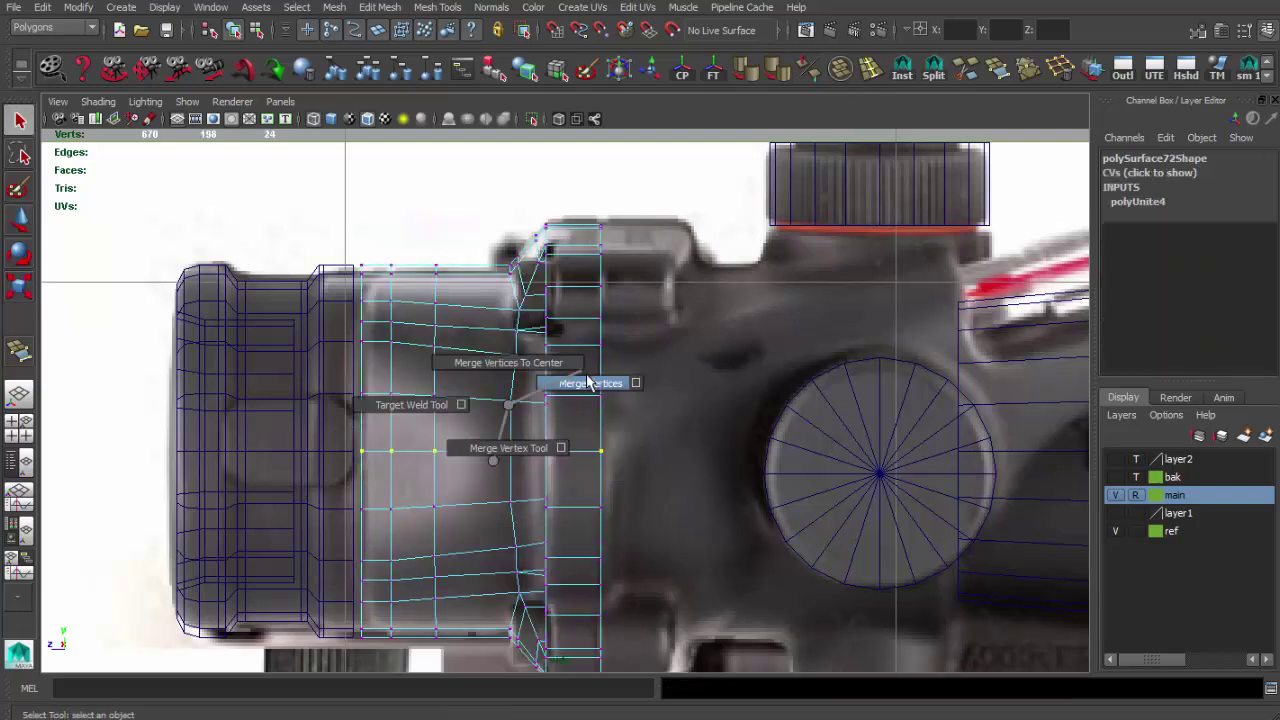
key("space")
left_click(571, 363)
mouse_move(522, 337)
left_mouse_down("alt")
mouse_move(645, 311)
mouse_move(614, 329)
left_mouse_up("alt")
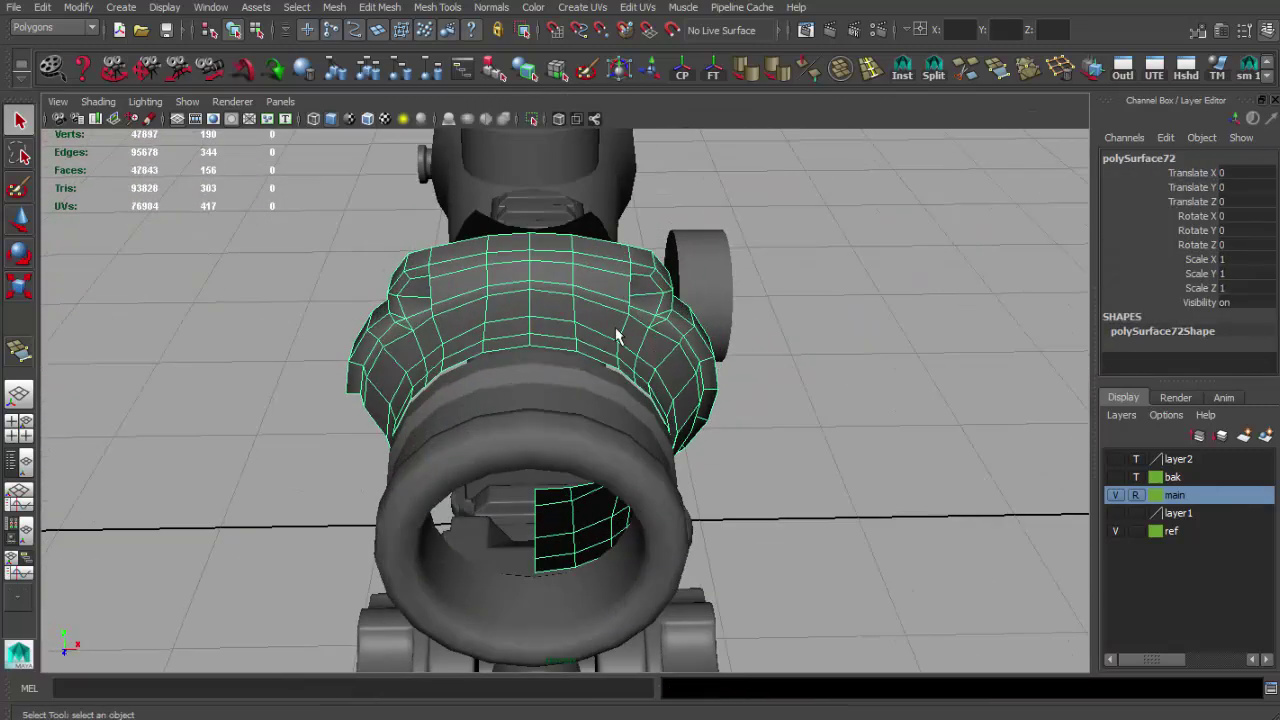
Step: Delete the left half of the shroud's faces, mirror the remaining half, and soften its edges
left_click(528, 288)
mouse_move(337, 300)
left_mouse_down()
mouse_move(294, 240)
mouse_move(530, 443)
left_mouse_up()
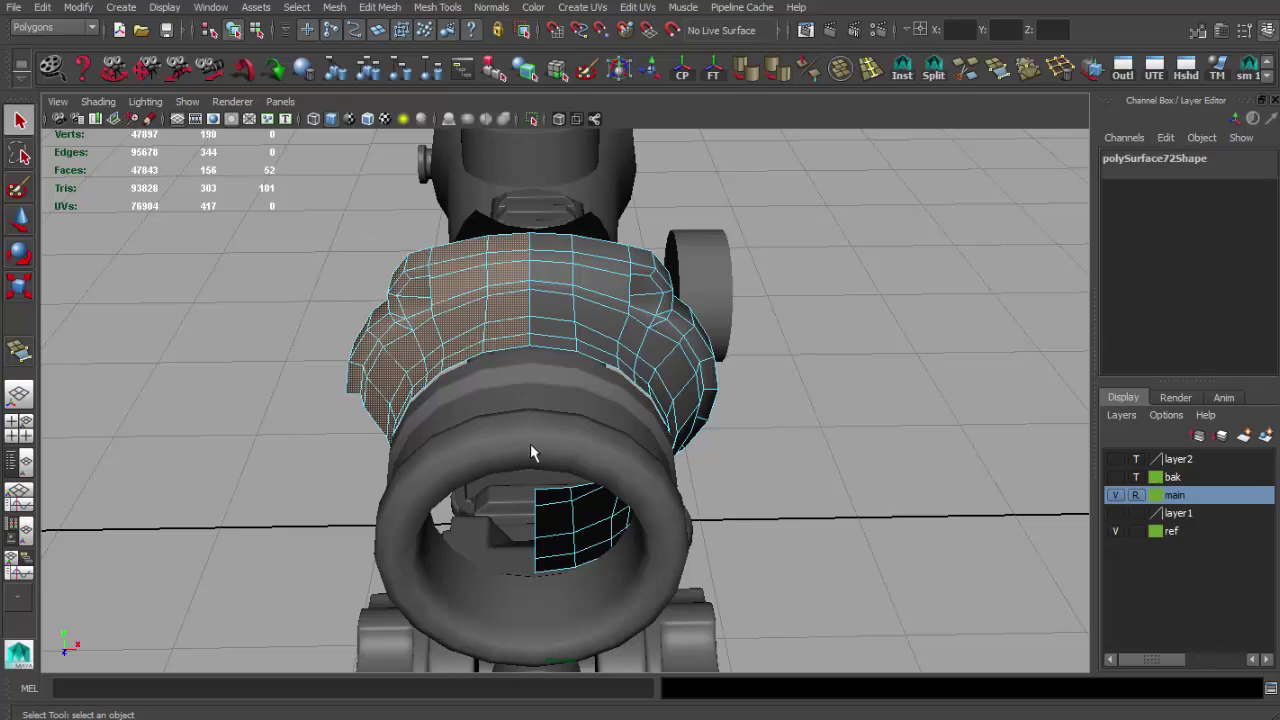
key("Delete")
left_click(902, 68)
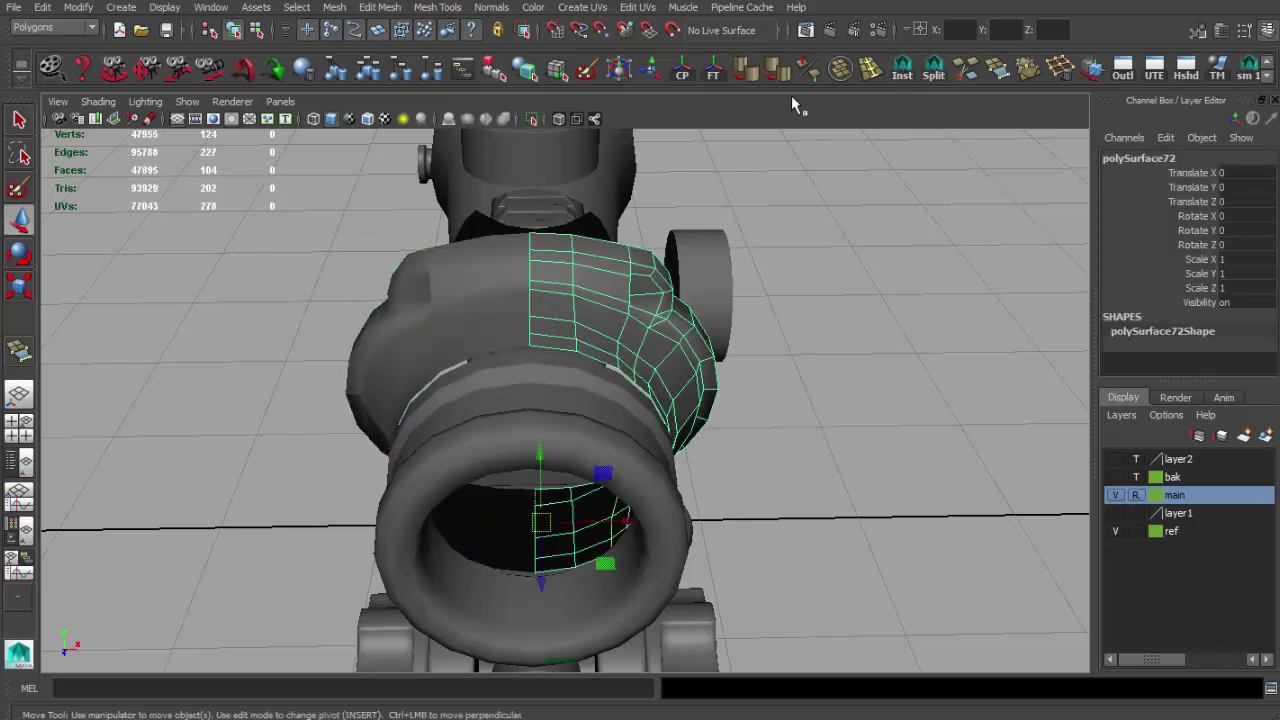
left_click(778, 68)
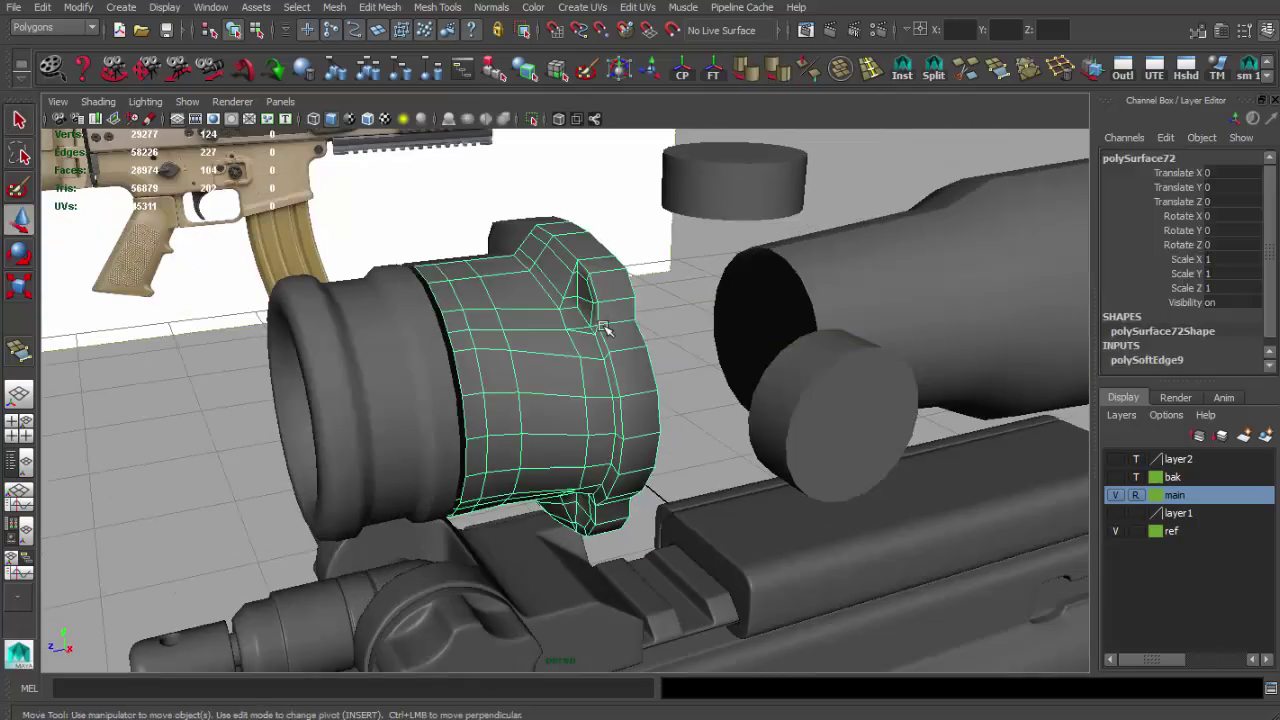
Step: Insert a new edge loop around the side of the shroud
left_click_drag(604, 330, 600, 280, "alt")
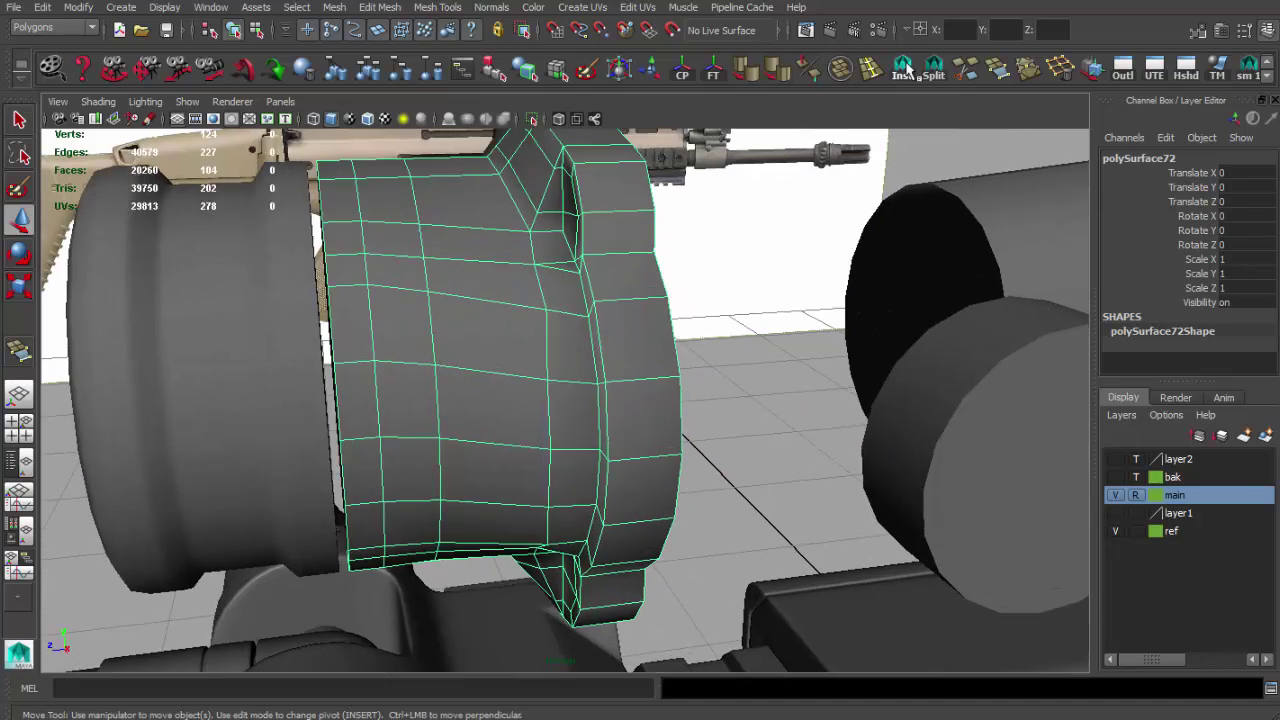
left_click(904, 68)
left_click(602, 215)
mouse_move(602, 215)
left_mouse_down("alt")
mouse_move(614, 206)
mouse_move(590, 283)
left_mouse_up("alt")
left_click(597, 362)
mouse_move(597, 362)
left_mouse_down("alt")
mouse_move(569, 291)
mouse_move(591, 371)
mouse_move(608, 357)
left_mouse_up("alt")
key("q")
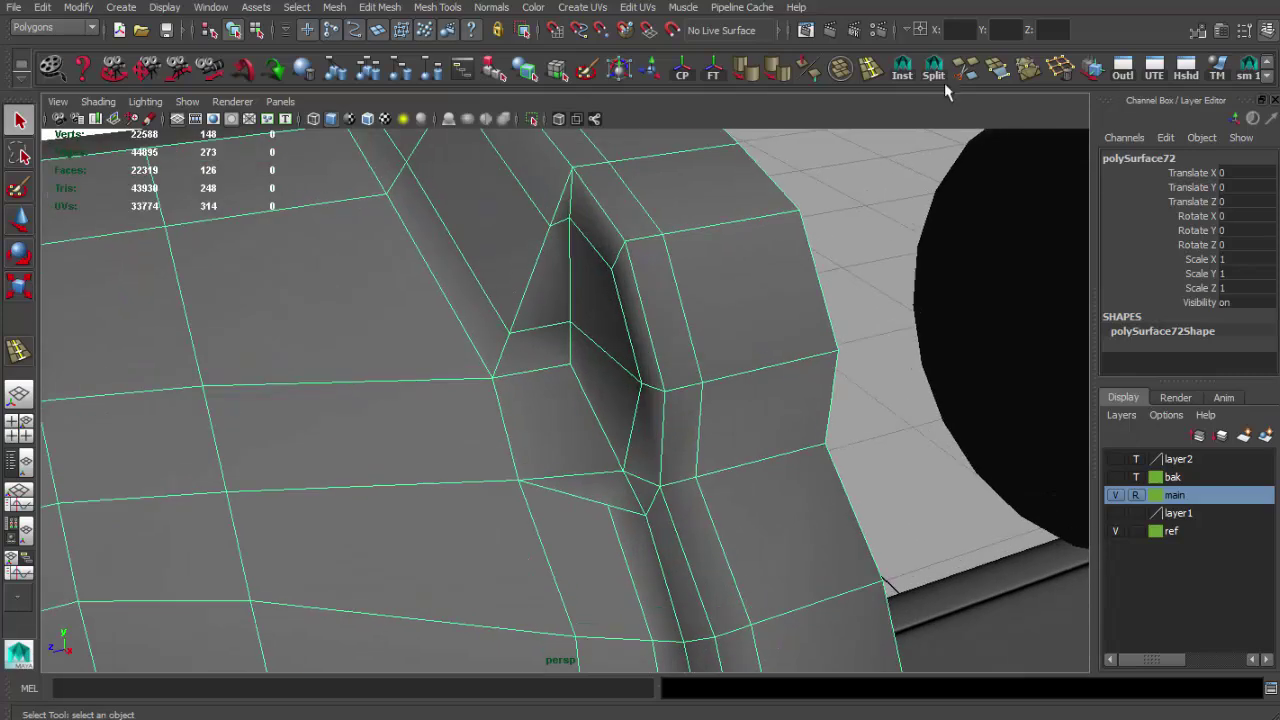
Step: Make two polygon splits on the shroud around the notch
left_click(934, 70)
key("q")
mouse_move(557, 375)
left_mouse_down("alt")
mouse_move(551, 329)
mouse_move(580, 436)
left_mouse_up("alt")
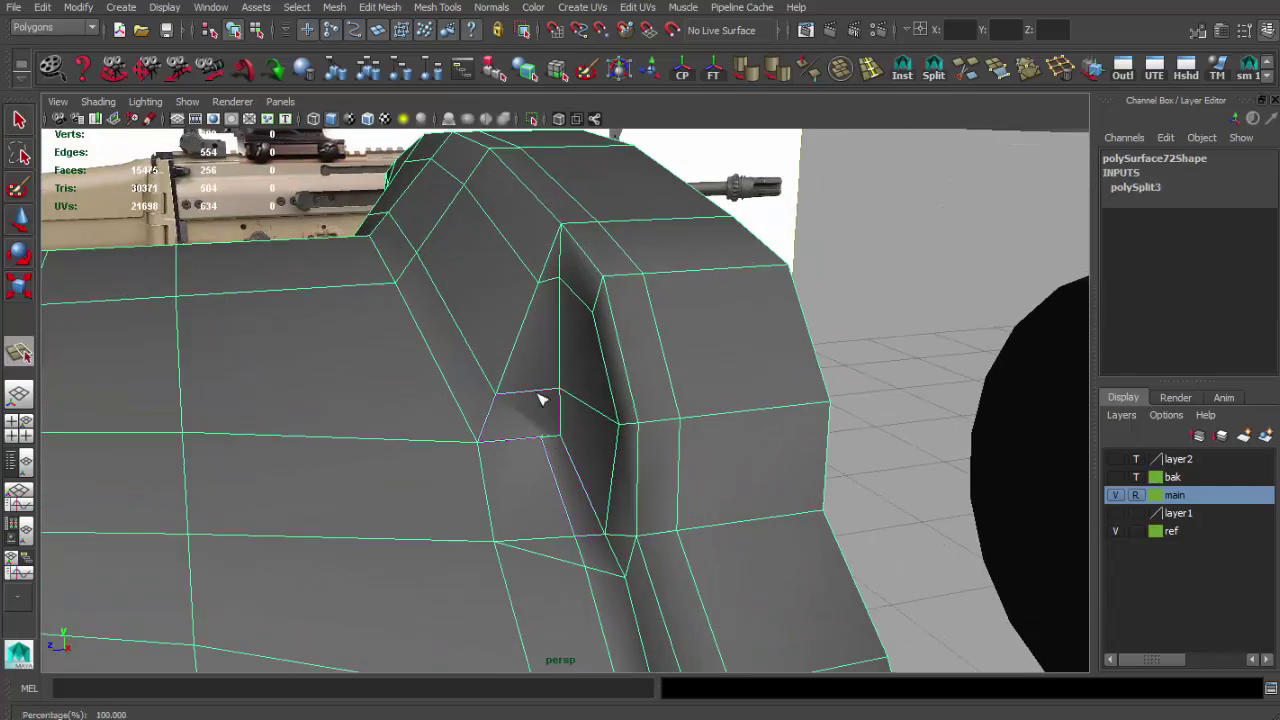
key("q")
left_click_drag(571, 288, 513, 403, "alt")
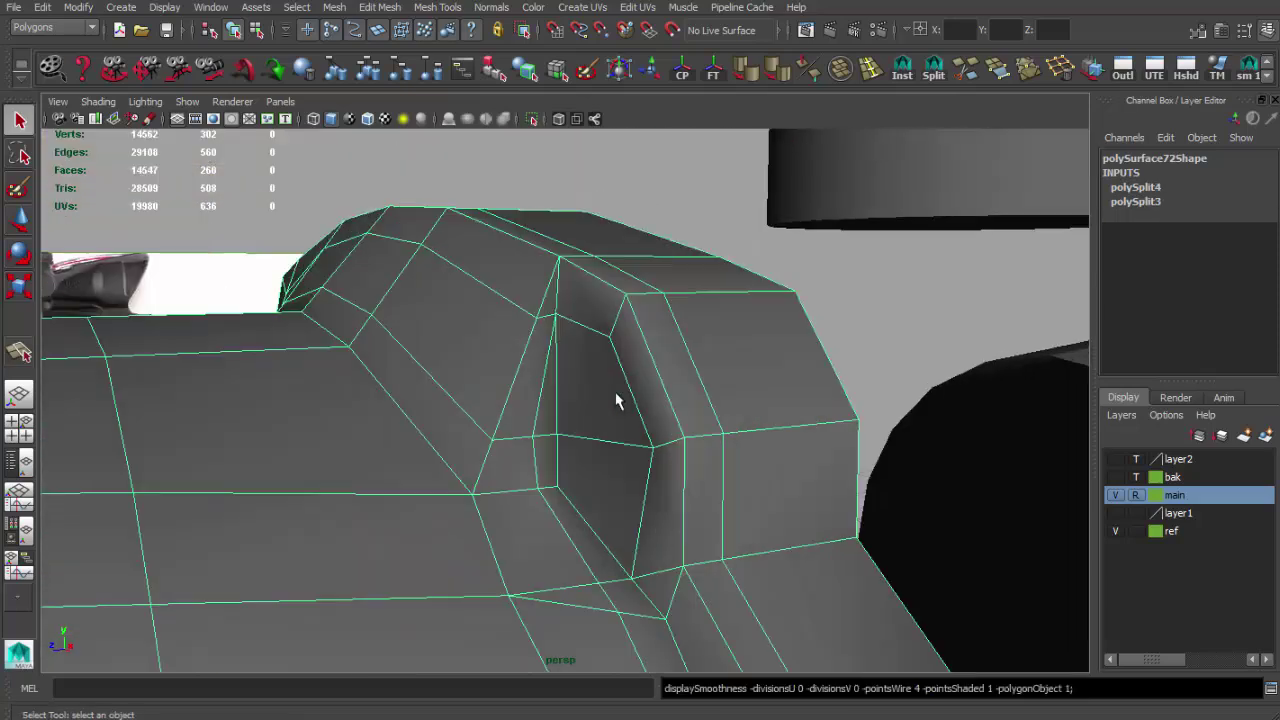
mouse_move(594, 366)
left_mouse_down("alt")
mouse_move(700, 290)
mouse_move(531, 389)
mouse_move(591, 414)
mouse_move(457, 286)
mouse_move(484, 335)
mouse_move(514, 466)
mouse_move(531, 394)
mouse_move(585, 430)
mouse_move(572, 343)
left_mouse_up("alt")
Step: Compare the shroud's smoothed preview against the faceted low-poly display
key("3")
key("1")
key("3")
scroll(480, 363, "down", 3)
key("1")
key("3")
key("1")
key("3")
scroll(589, 380, "up", 3)
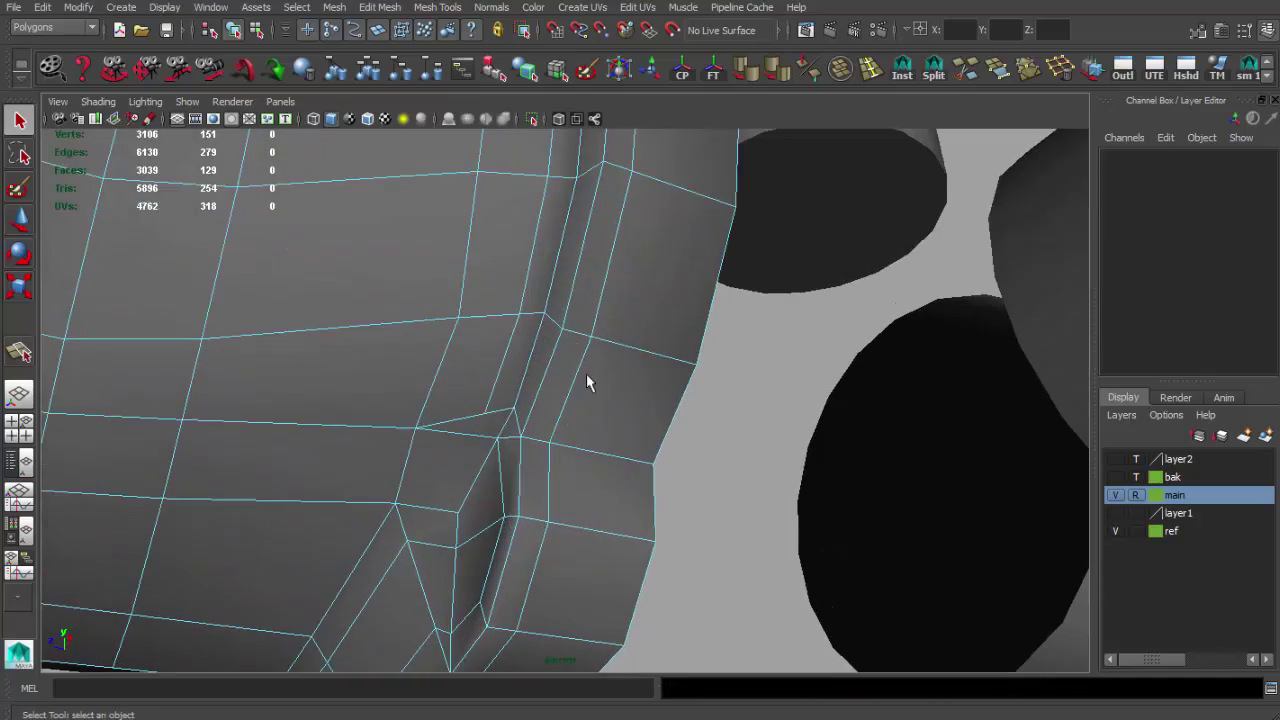
scroll(560, 375, "up", 2)
Step: Cut one more edge across the notch face and merge two pairs of stray vertices there
key("1")
right_click_drag(520, 378, 500, 370, "shift")
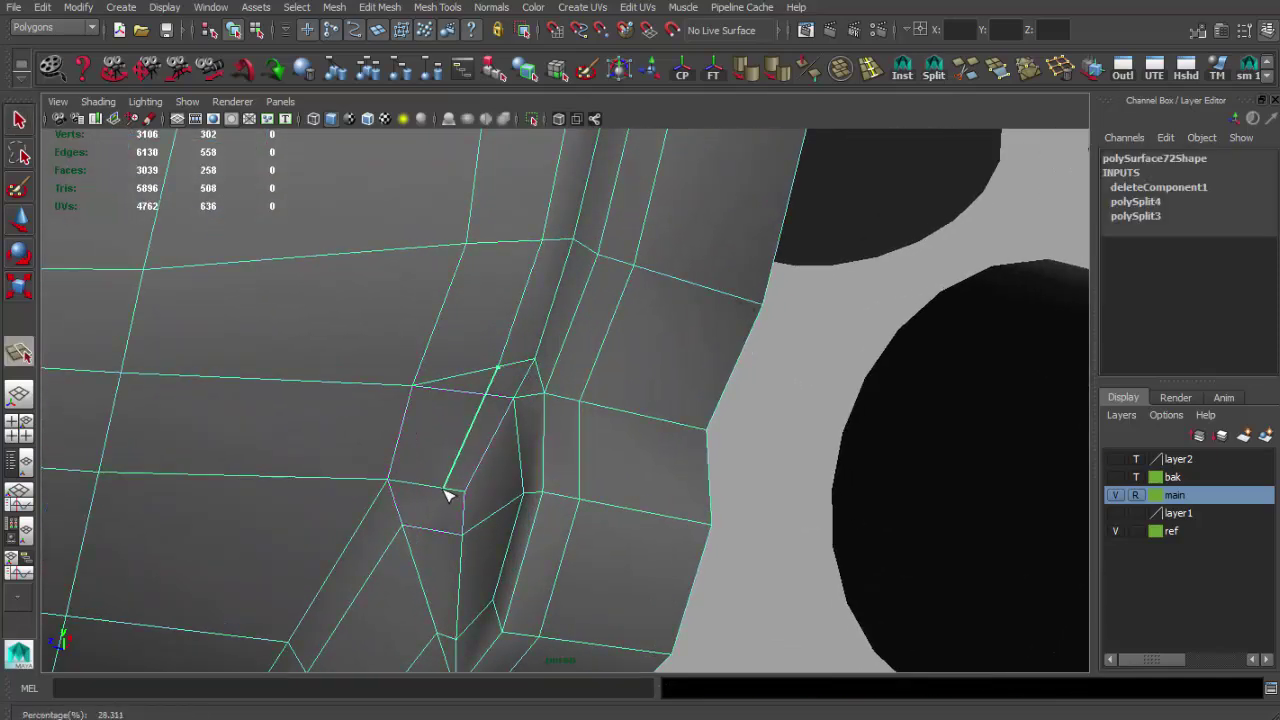
key("q")
left_click(1000, 73)
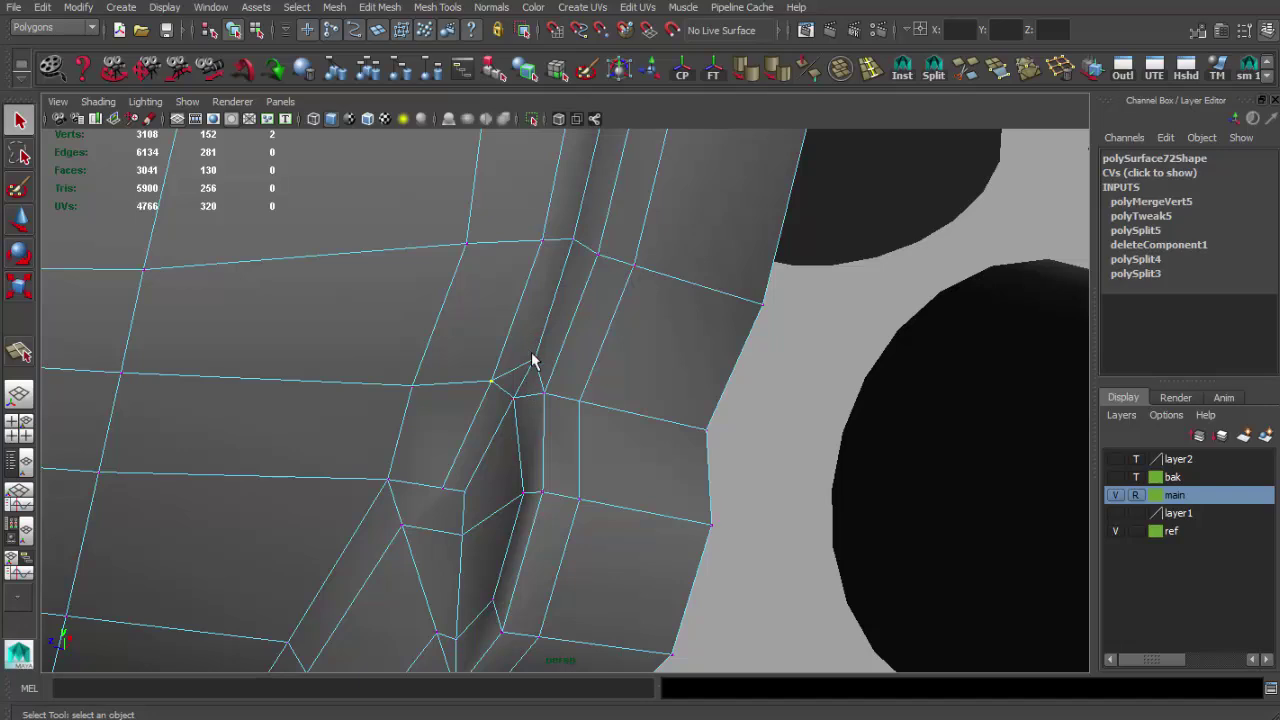
left_click_drag(663, 343, 714, 400, "alt")
scroll(627, 362, "up", 5)
mouse_move(626, 333)
left_mouse_down()
mouse_move(582, 322)
mouse_move(638, 282)
mouse_move(514, 286)
mouse_move(569, 351)
mouse_move(543, 337)
left_mouse_up()
key("F8")
Step: Extrude the shroud's rim edges
left_click(552, 290)
mouse_move(585, 252)
left_mouse_down("alt")
mouse_move(651, 194)
mouse_move(594, 229)
mouse_move(600, 308)
left_mouse_up("alt")
key("ctrl+e")
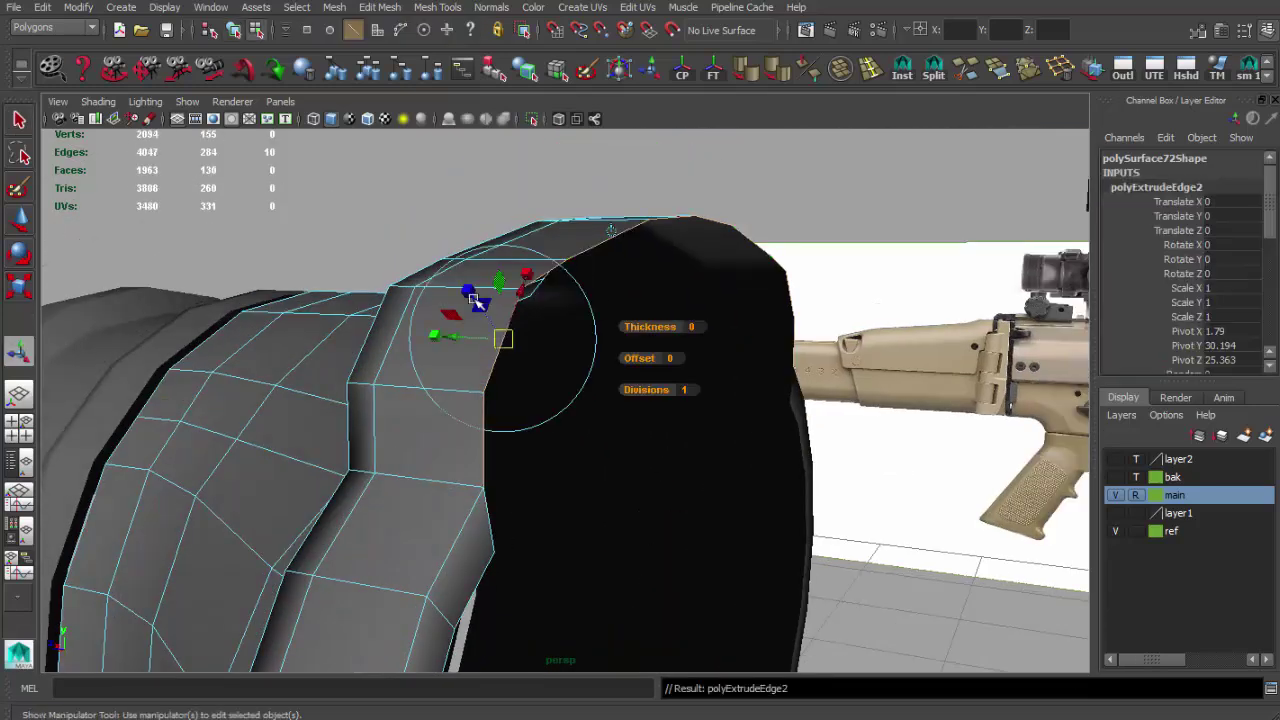
mouse_move(493, 323)
left_mouse_down("alt")
mouse_move(523, 126)
mouse_move(591, 337)
mouse_move(512, 285)
mouse_move(551, 277)
mouse_move(749, 443)
mouse_move(760, 400)
left_mouse_up("alt")
key("q")
Step: Slide a vertex of the extruded rim along the rim, then reselect the shroud mesh
left_click(645, 355)
key("w")
mouse_move(726, 280)
left_mouse_down("alt")
mouse_move(297, 435)
mouse_move(591, 349)
mouse_move(640, 151)
mouse_move(555, 225)
mouse_move(600, 300)
mouse_move(460, 343)
mouse_move(614, 186)
mouse_move(503, 314)
mouse_move(560, 280)
left_mouse_up("alt")
key("F8")
key("q")
left_click(555, 225)
left_click(555, 225)
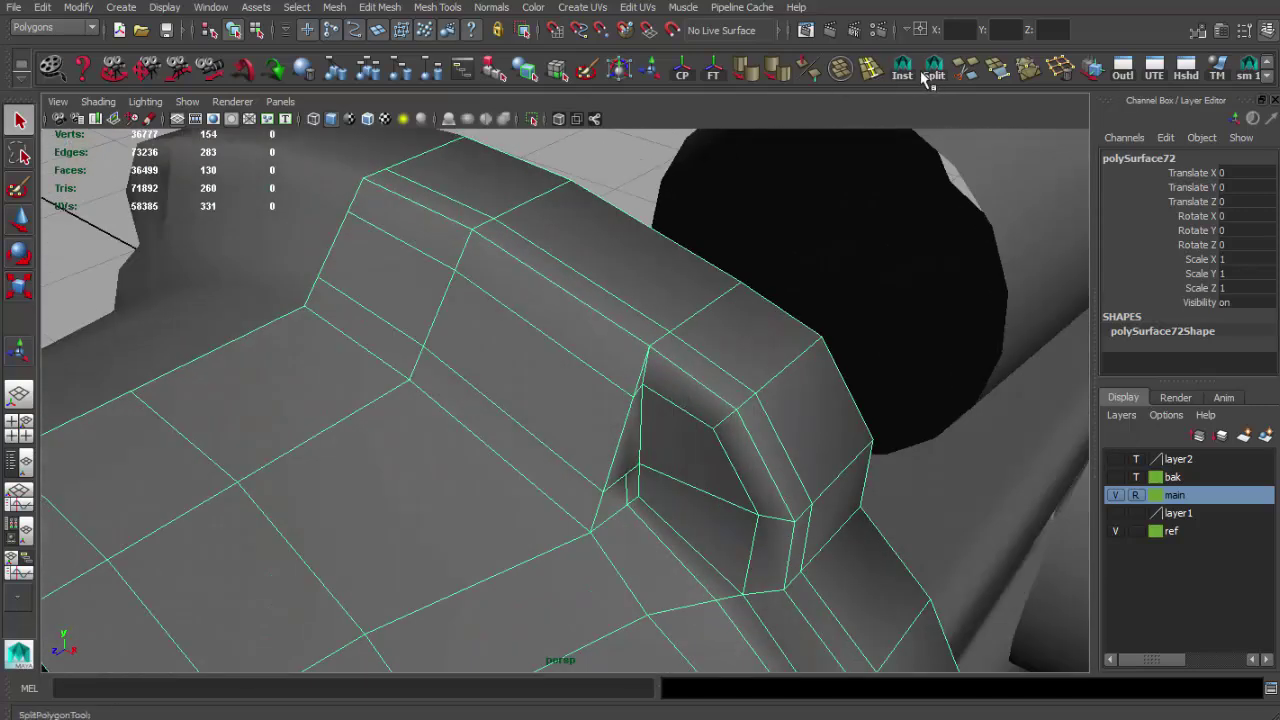
Step: Split the polygons along the top edge near the notch
left_click(924, 74)
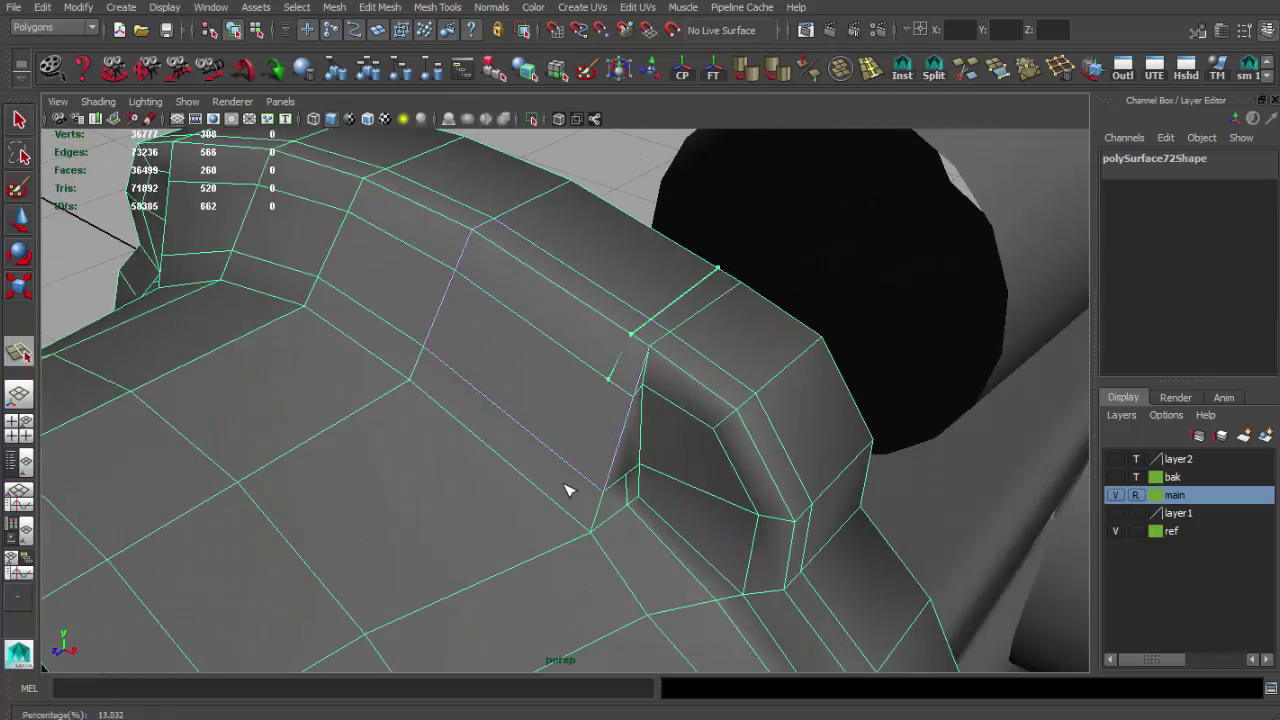
key("Return")
left_click_drag(583, 423, 385, 344, "alt")
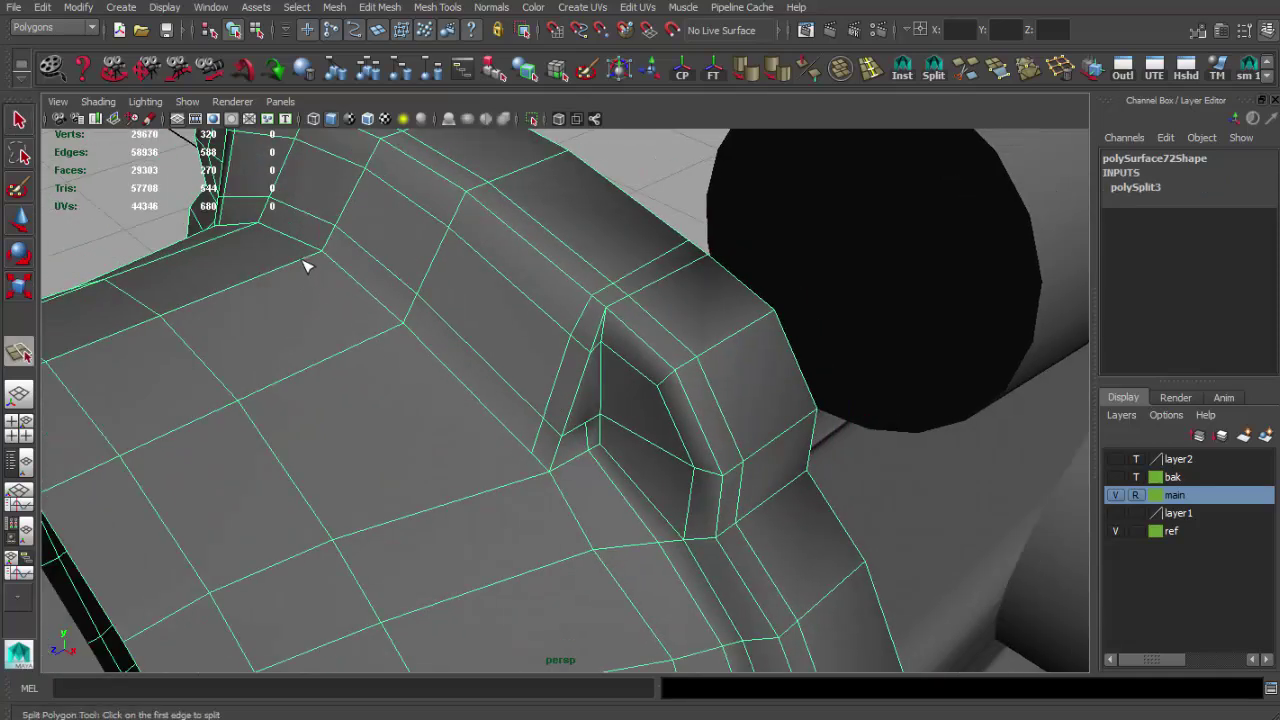
left_click(530, 485)
mouse_move(530, 485)
left_mouse_down("alt")
mouse_move(569, 486)
mouse_move(466, 481)
mouse_move(771, 437)
left_mouse_up("alt")
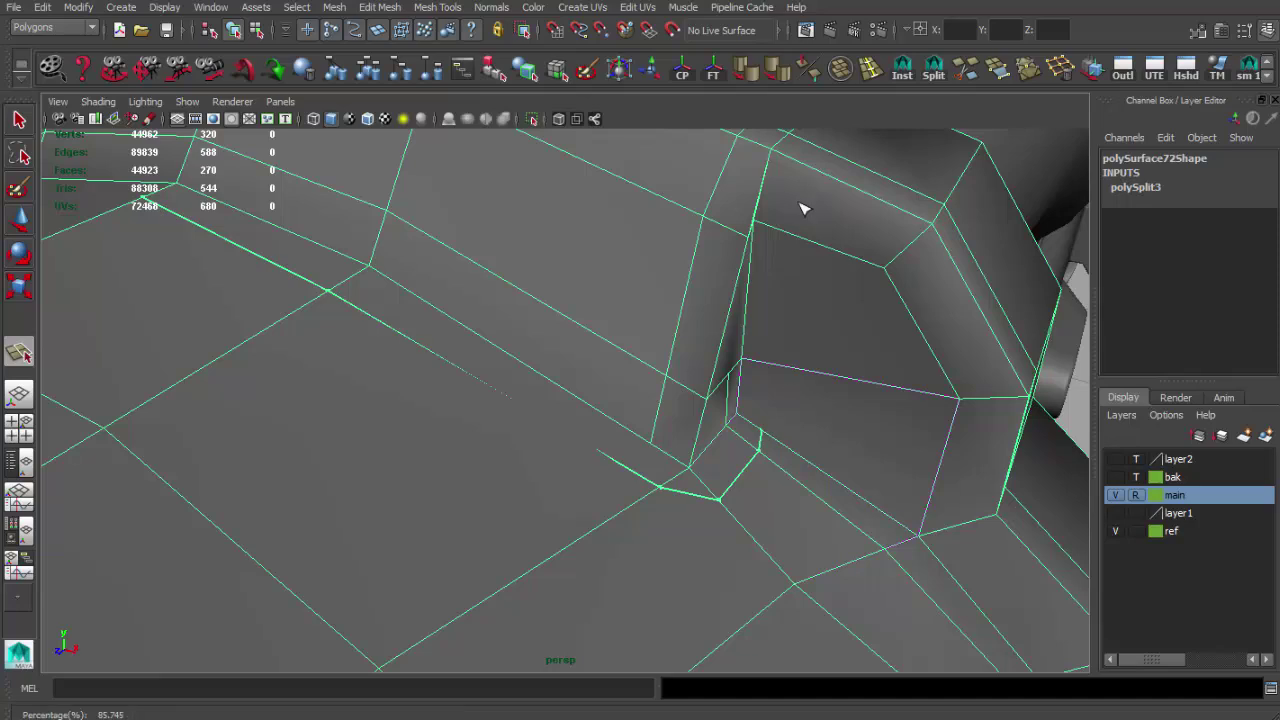
left_click_drag(808, 243, 742, 285, "alt")
key("Return")
Step: Add further polygon splits across the new edges on the shroud
mouse_move(811, 218)
left_mouse_down("alt")
mouse_move(680, 263)
mouse_move(808, 280)
left_mouse_up("alt")
mouse_move(868, 238)
left_mouse_down("alt")
mouse_move(514, 386)
mouse_move(989, 168)
left_mouse_up("alt")
key("Return")
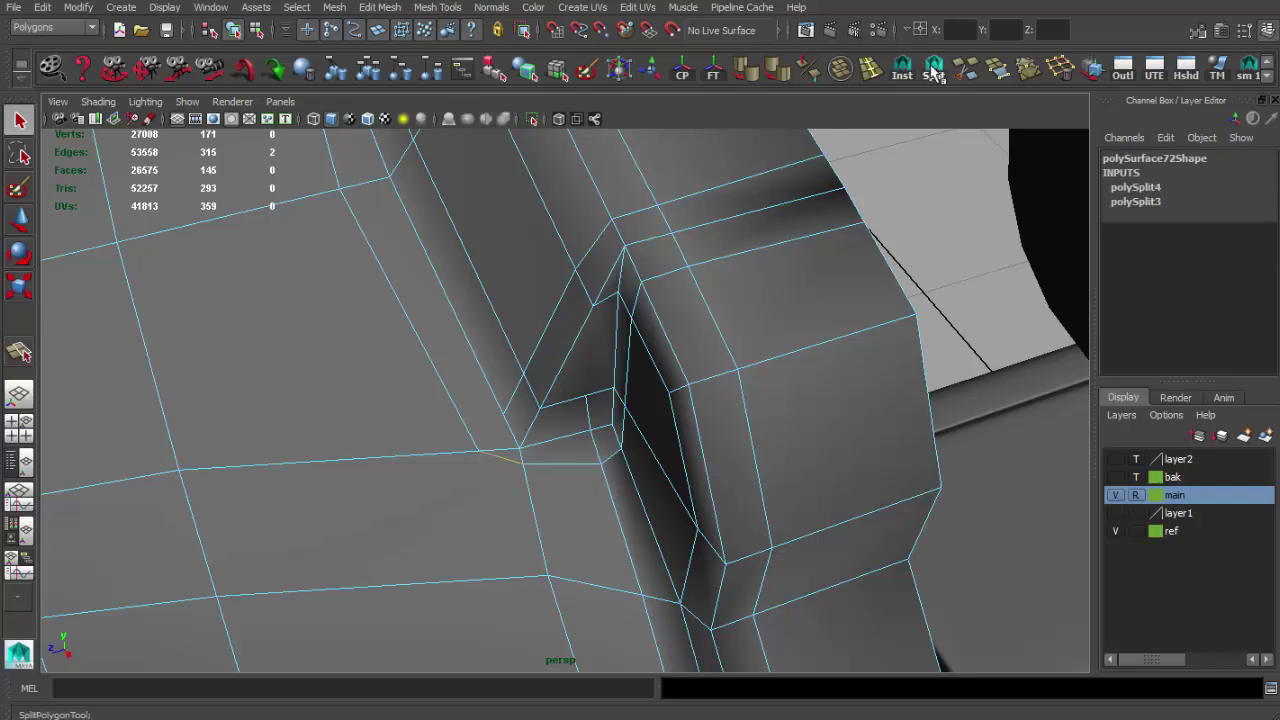
key("Return")
key("y")
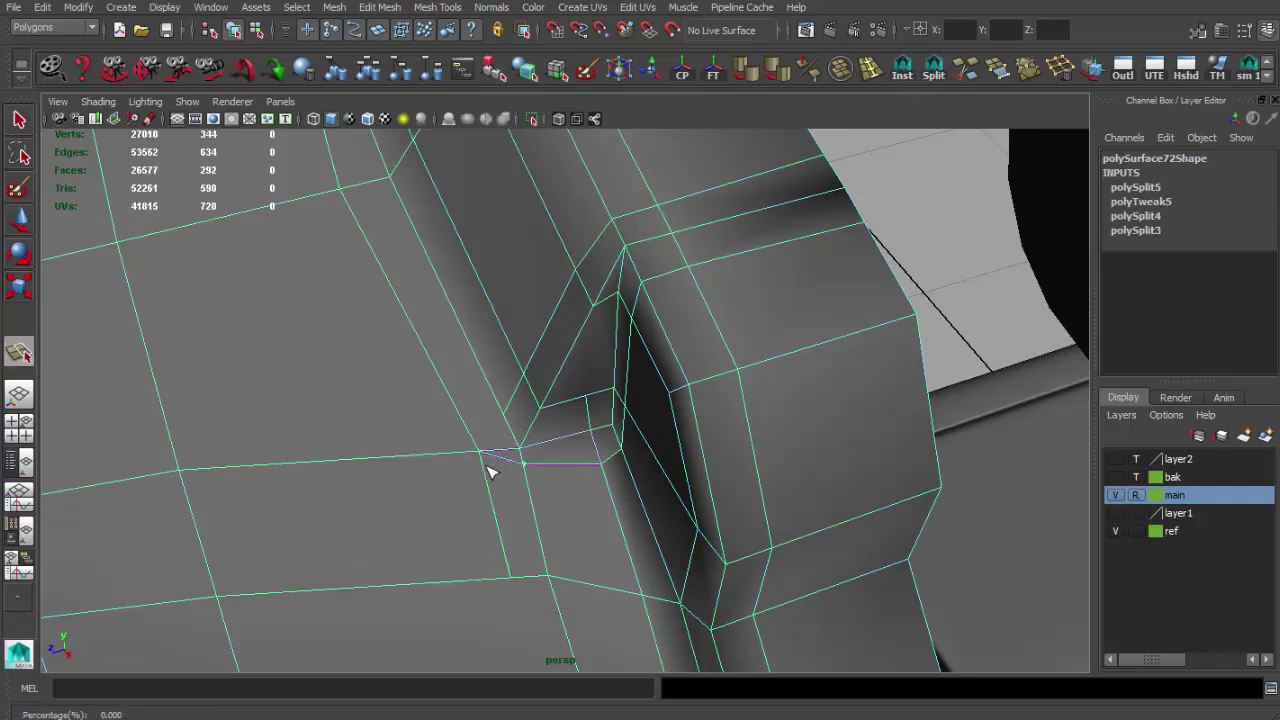
key("Return")
Step: Reposition the vertex beside the new split and soften the shroud's edges
left_click(521, 467)
key("w")
mouse_move(521, 472)
left_mouse_down("alt")
mouse_move(680, 486)
mouse_move(697, 320)
mouse_move(763, 130)
left_mouse_up("alt")
key("F8")
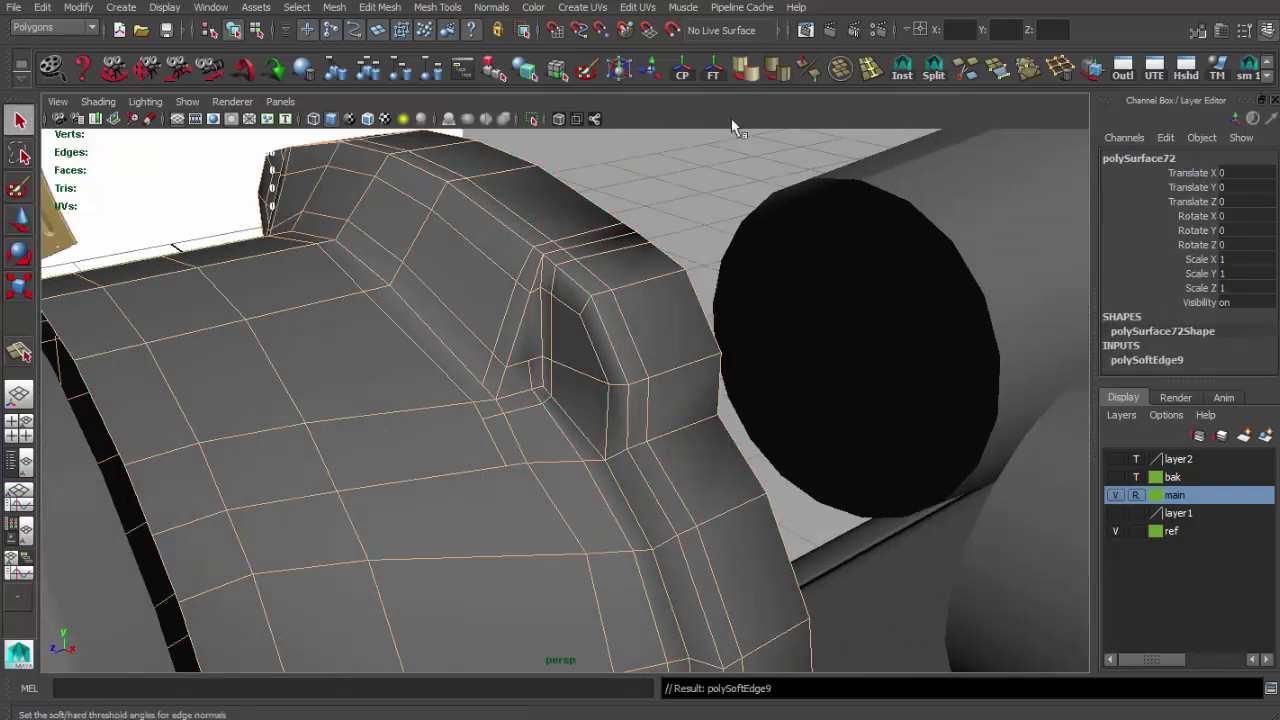
left_click(681, 161)
mouse_move(681, 161)
left_mouse_down("alt")
mouse_move(651, 346)
mouse_move(466, 271)
mouse_move(400, 280)
mouse_move(531, 348)
mouse_move(690, 320)
left_mouse_up("alt")
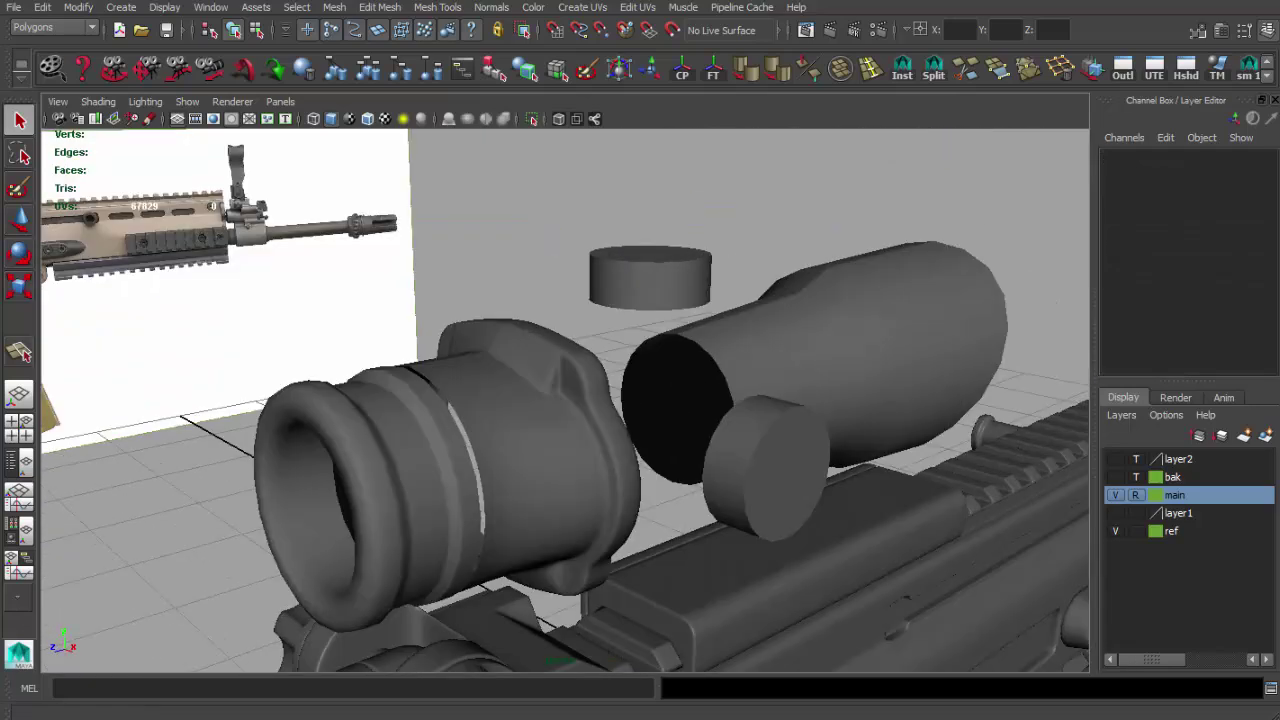
Step: Alt+Tab through the ACOG reference photos, pan one, and close the front view photo
key("alt+Tab")
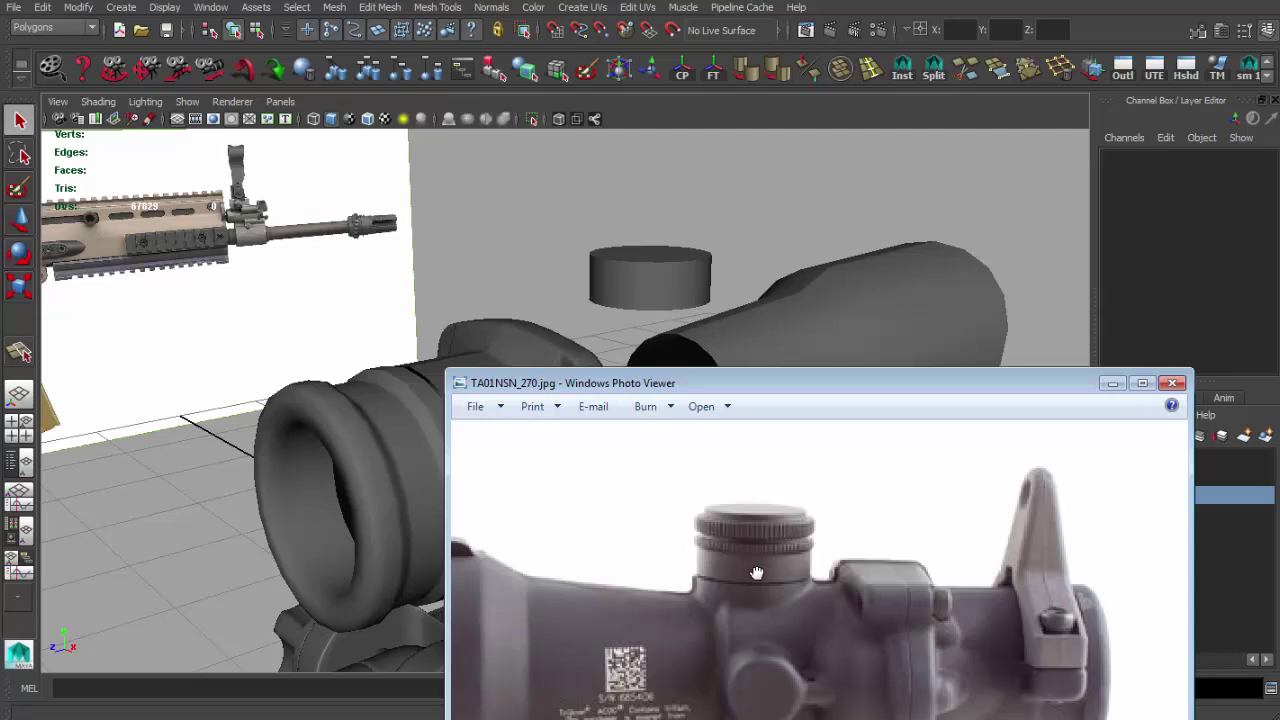
key("alt+Tab")
key("alt+Tab")
key("alt+Tab")
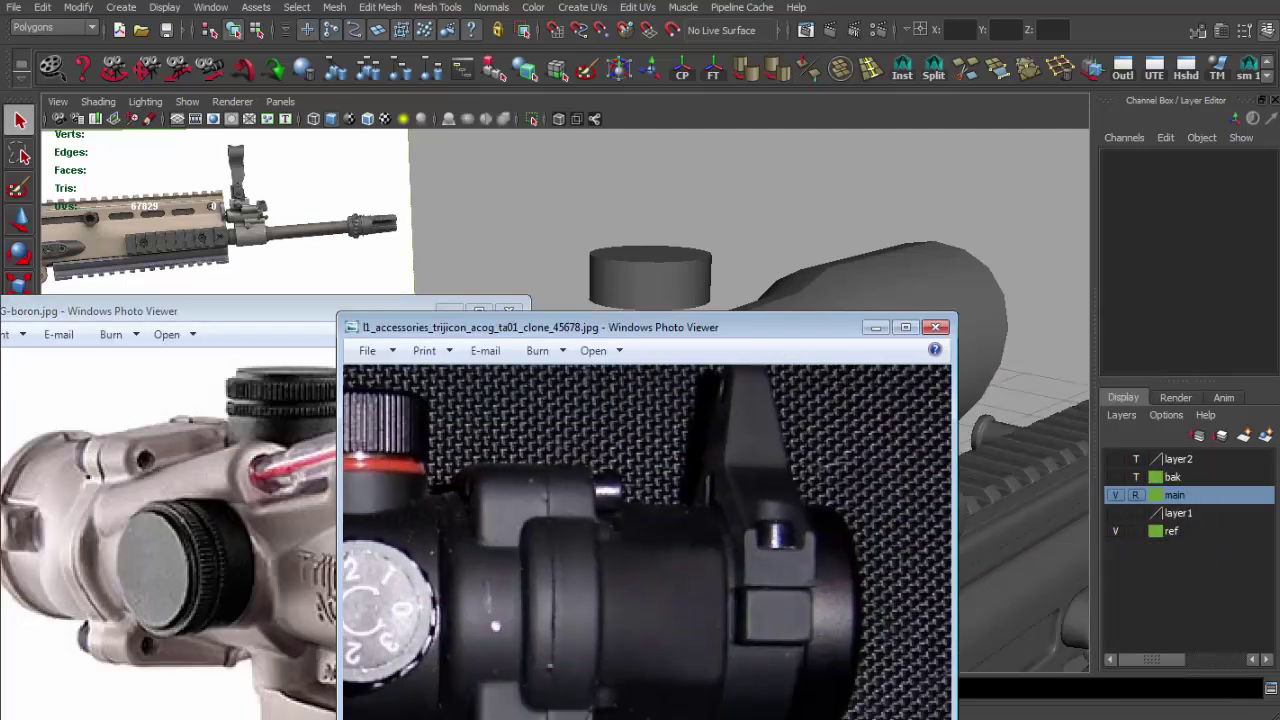
left_click_drag(300, 620, 249, 665)
key("alt+F4")
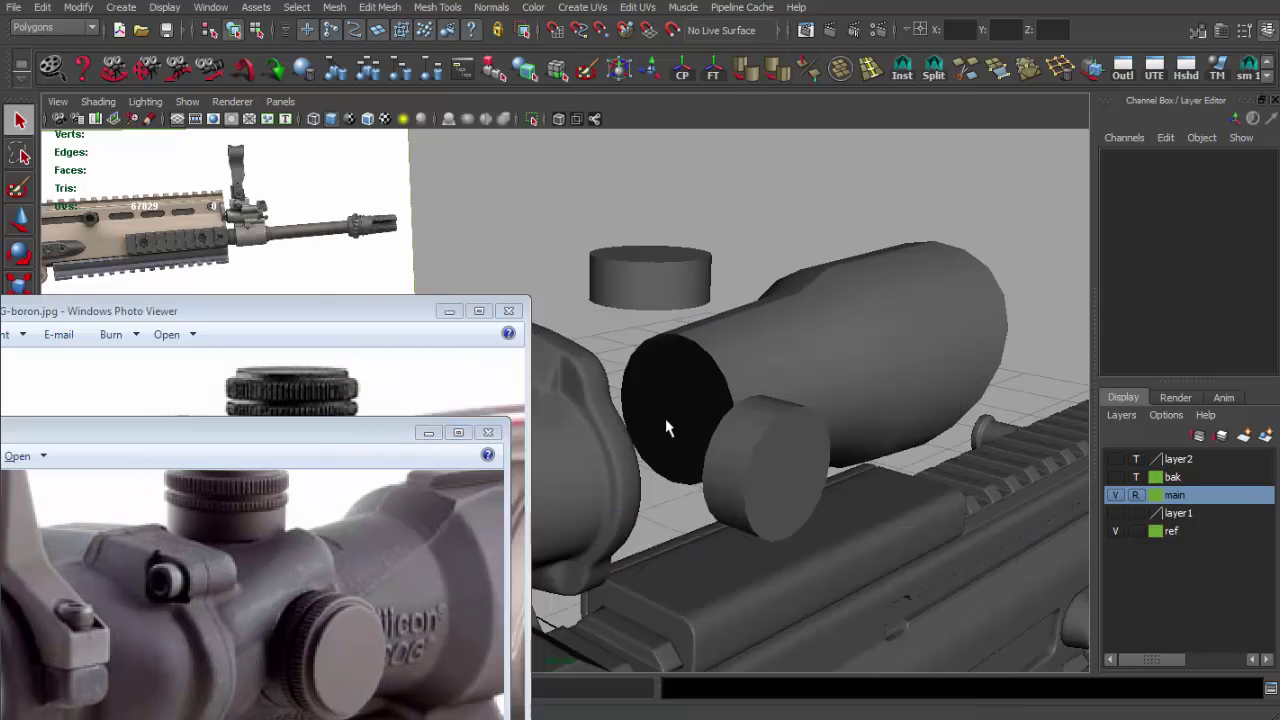
Step: Select the eyepiece ring and delete its lower faces
mouse_move(665, 418)
left_mouse_down("alt")
mouse_move(586, 423)
mouse_move(491, 402)
mouse_move(600, 330)
left_mouse_up("alt")
left_click(586, 423)
key("3")
mouse_move(766, 263)
right_mouse_down("alt")
mouse_move(656, 175)
mouse_move(617, 217)
right_mouse_up("alt")
left_click_drag(617, 217, 570, 335, "alt")
right_click_drag(570, 335, 525, 372, "alt")
key("F11")
left_click_drag(405, 366, 657, 537)
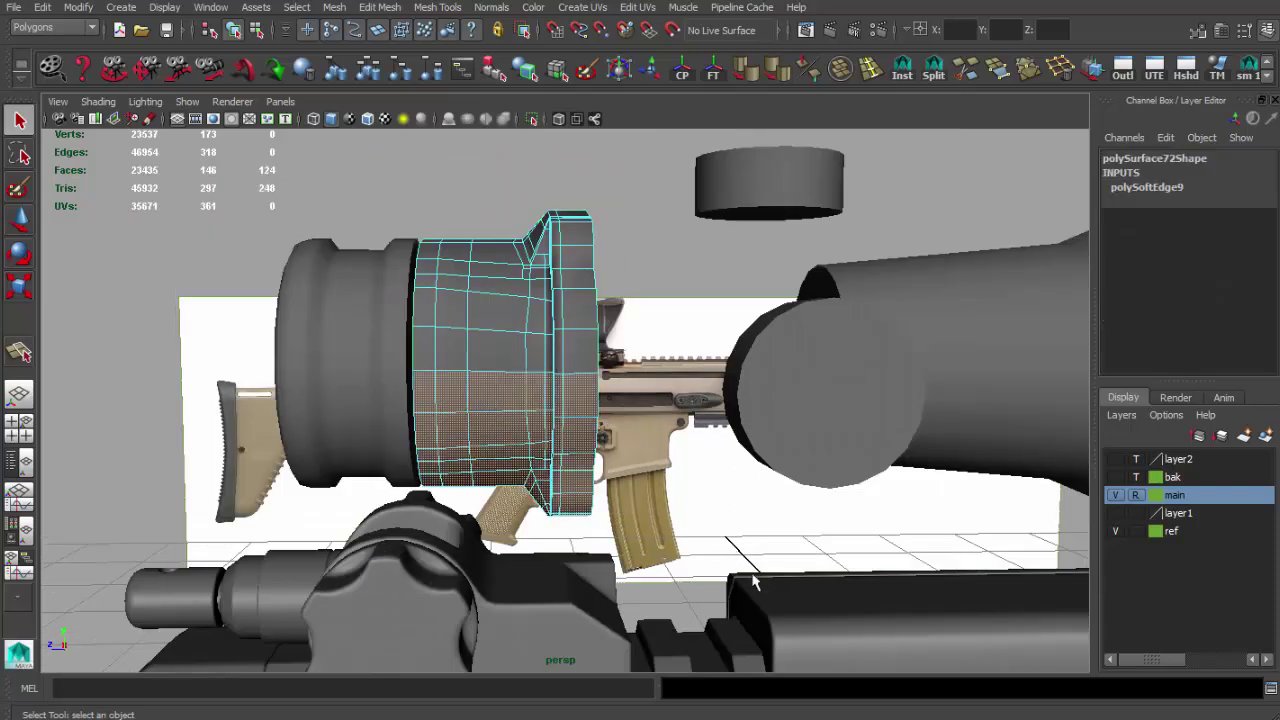
key("Delete")
Step: In the side view, scale the ring half by -1 vertically to mirror it
key("space")
left_click_drag(693, 409, 688, 469)
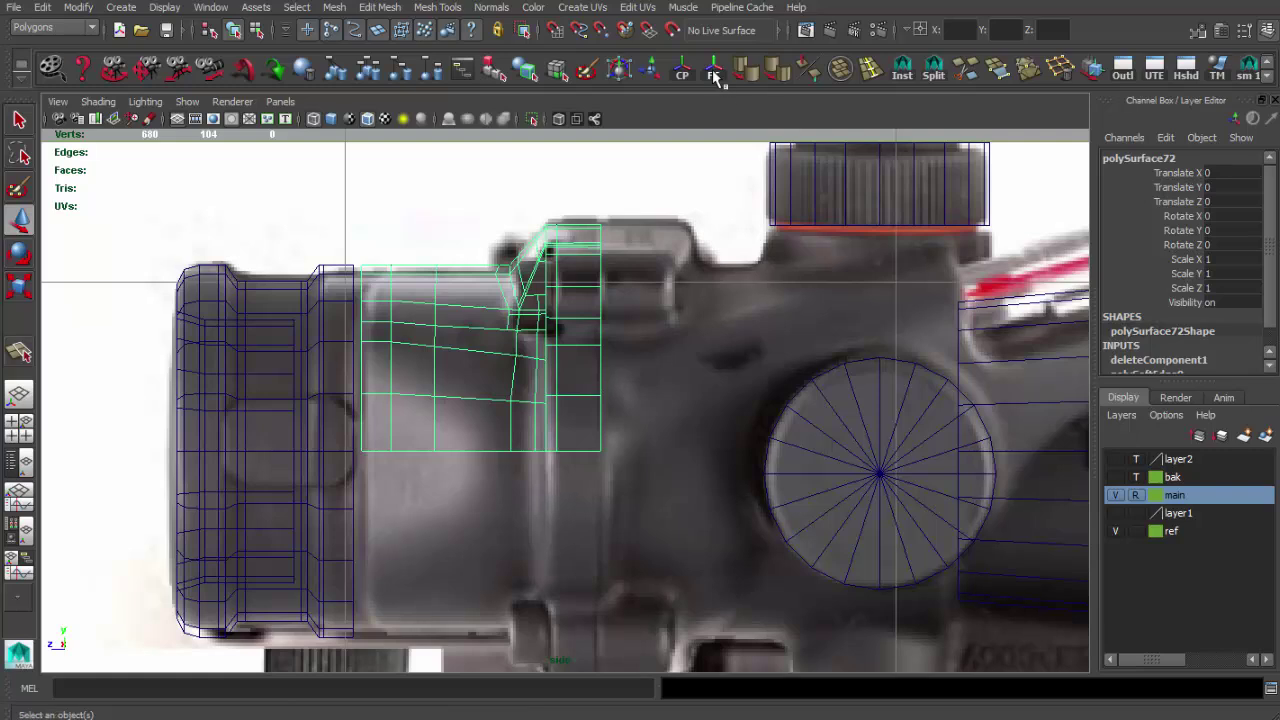
key("w")
scroll(577, 342, "up", 3)
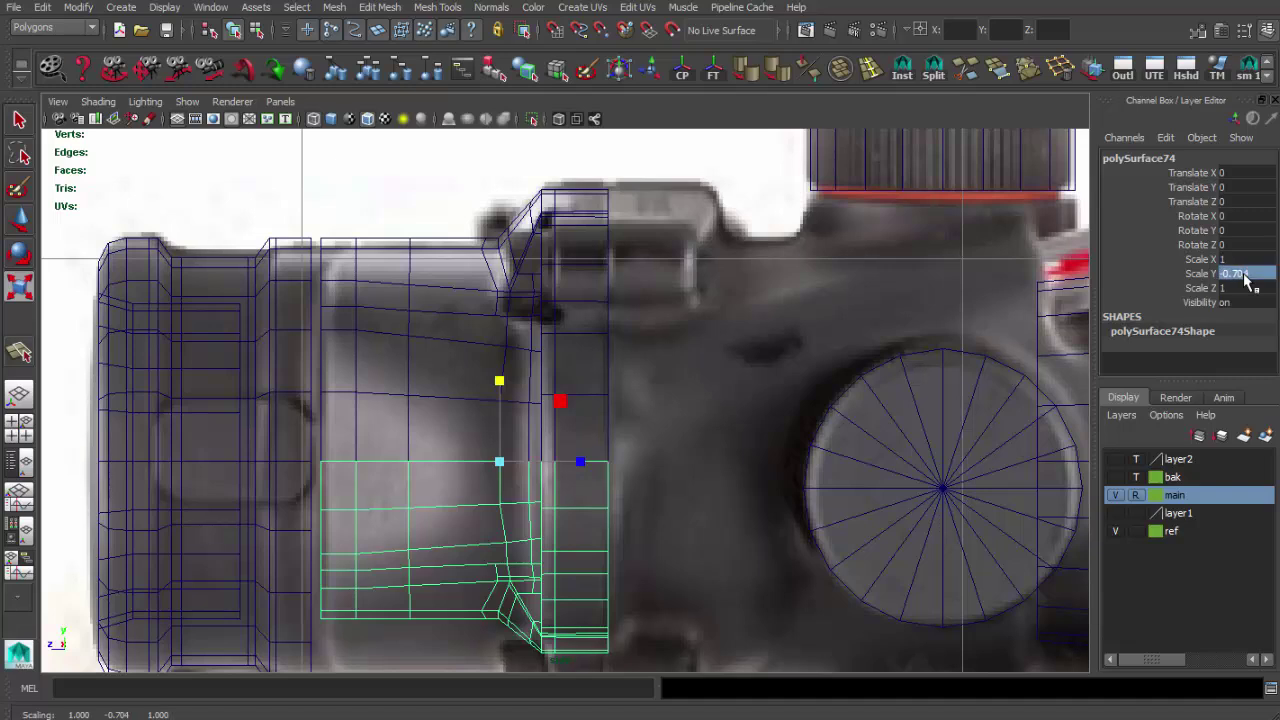
type("-1")
key("Return")
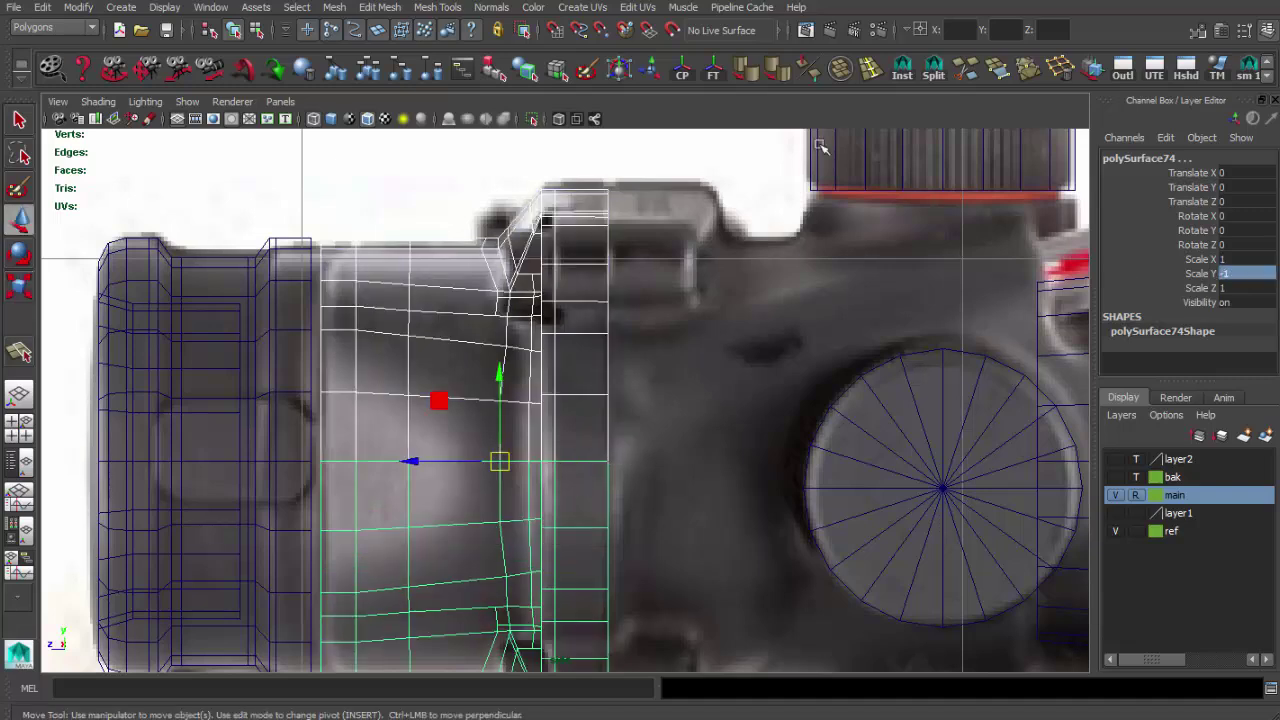
key("space")
key("space")
left_click_drag(620, 330, 563, 314, "alt")
Step: Delete the ring's left-half faces and insert an edge loop down its flange
key("F11")
left_click_drag(420, 466, 310, 228)
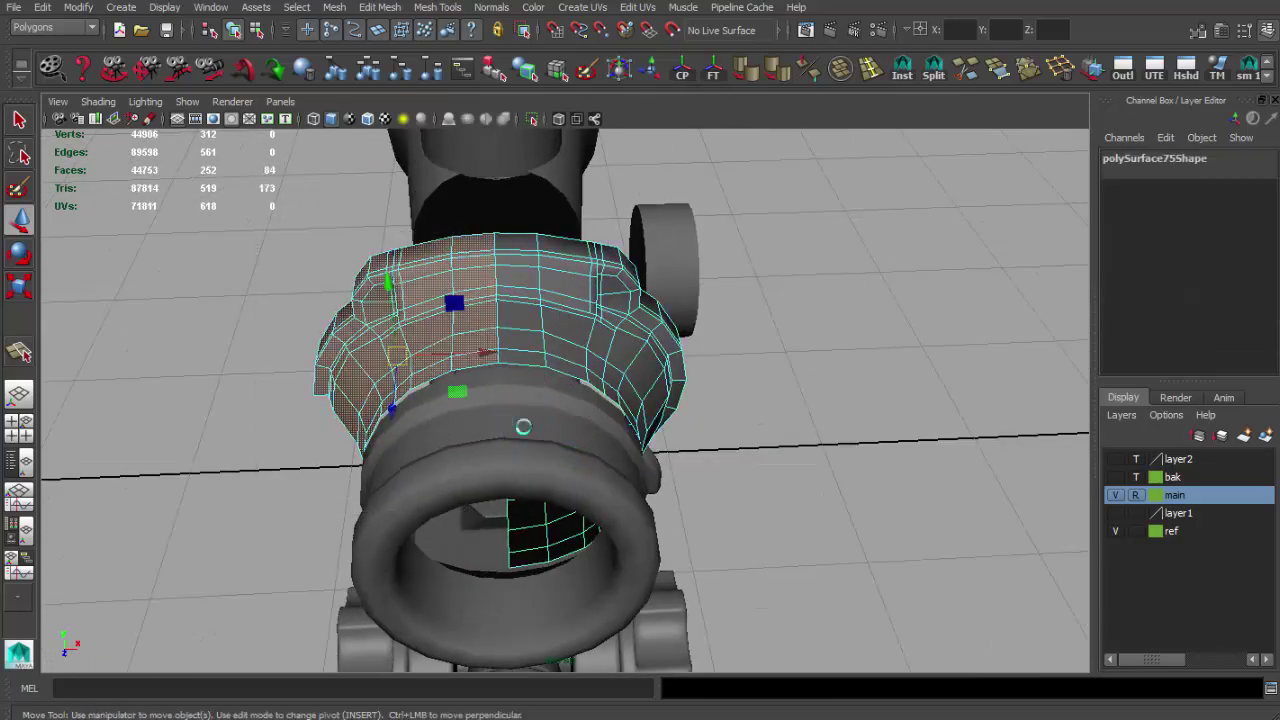
key("Delete")
mouse_move(618, 338)
left_mouse_down("alt")
mouse_move(470, 360)
mouse_move(522, 297)
left_mouse_up("alt")
right_click_drag(522, 320, 522, 297, "shift")
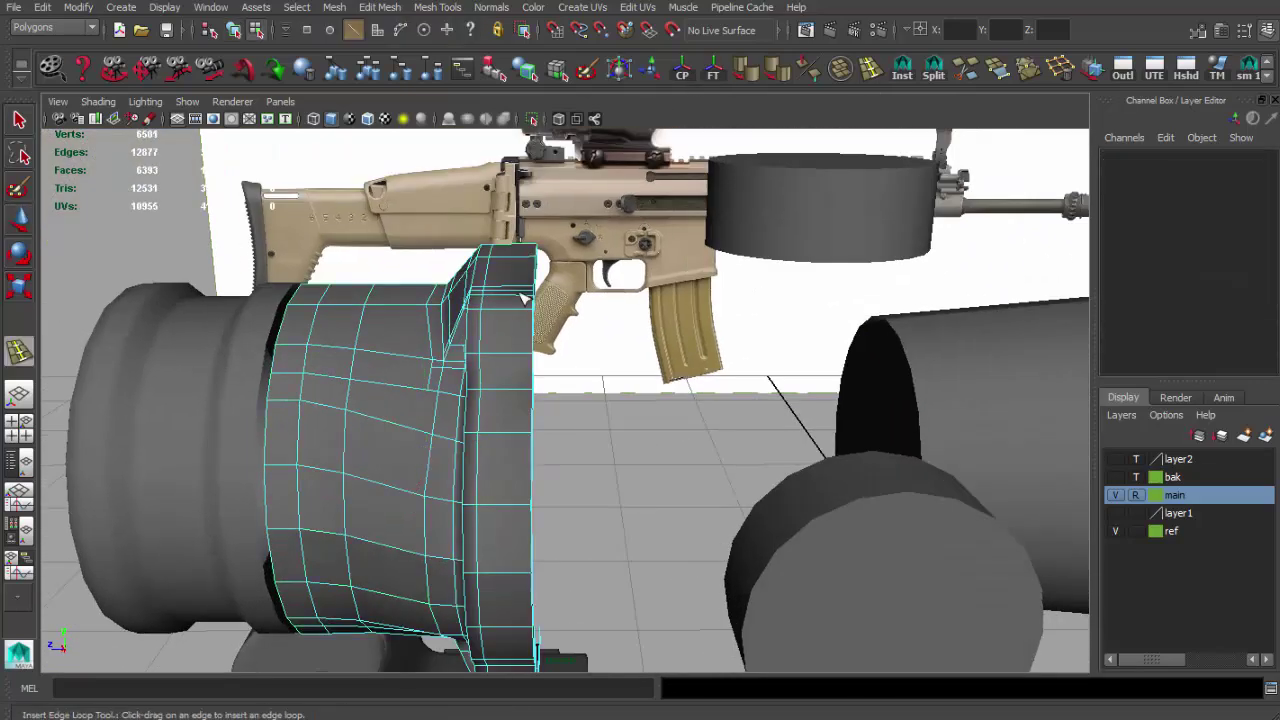
left_click_drag(530, 345, 533, 457, "alt")
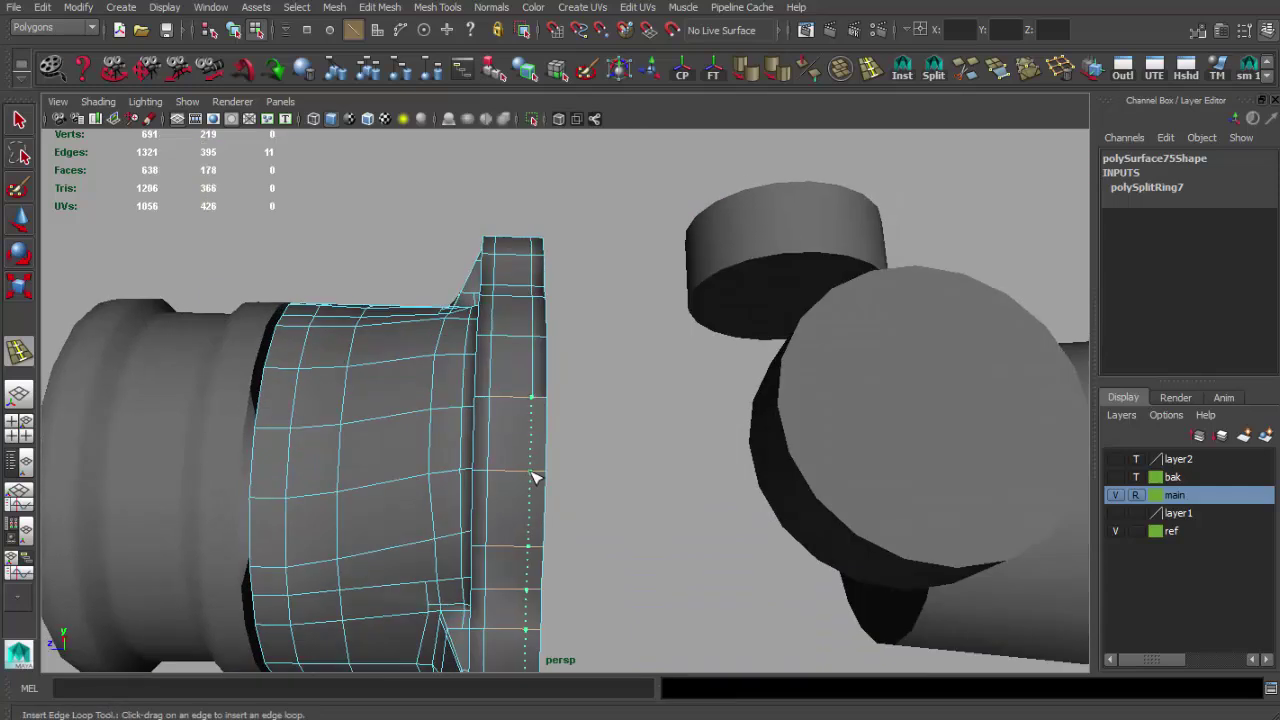
left_click(533, 478)
scroll(496, 402, "up", 5)
Step: Merge the ring's overlapping vertices along the seam
left_click(998, 68)
scroll(400, 490, "down", 5)
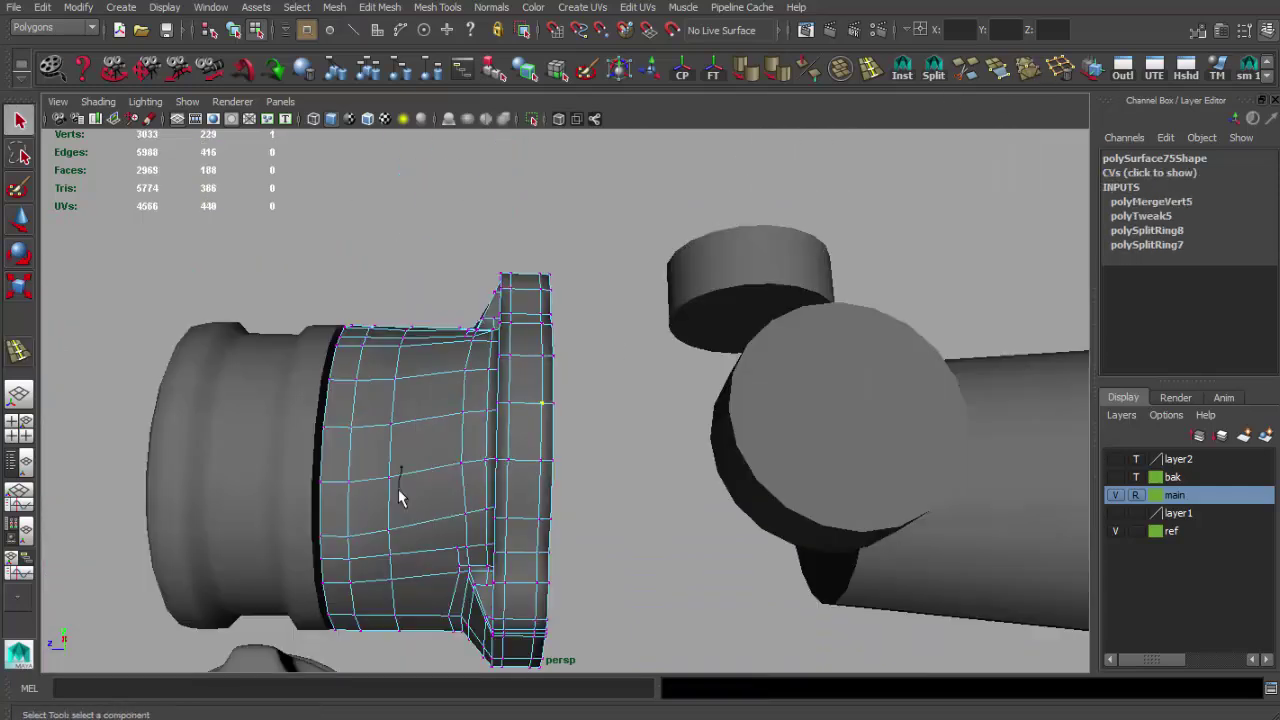
scroll(400, 490, "down", 5)
scroll(491, 423, "up", 5)
scroll(349, 406, "up", 3)
right_click_drag(455, 405, 568, 355, "shift")
Step: Return to object mode and select the eyepiece ring
key("F8")
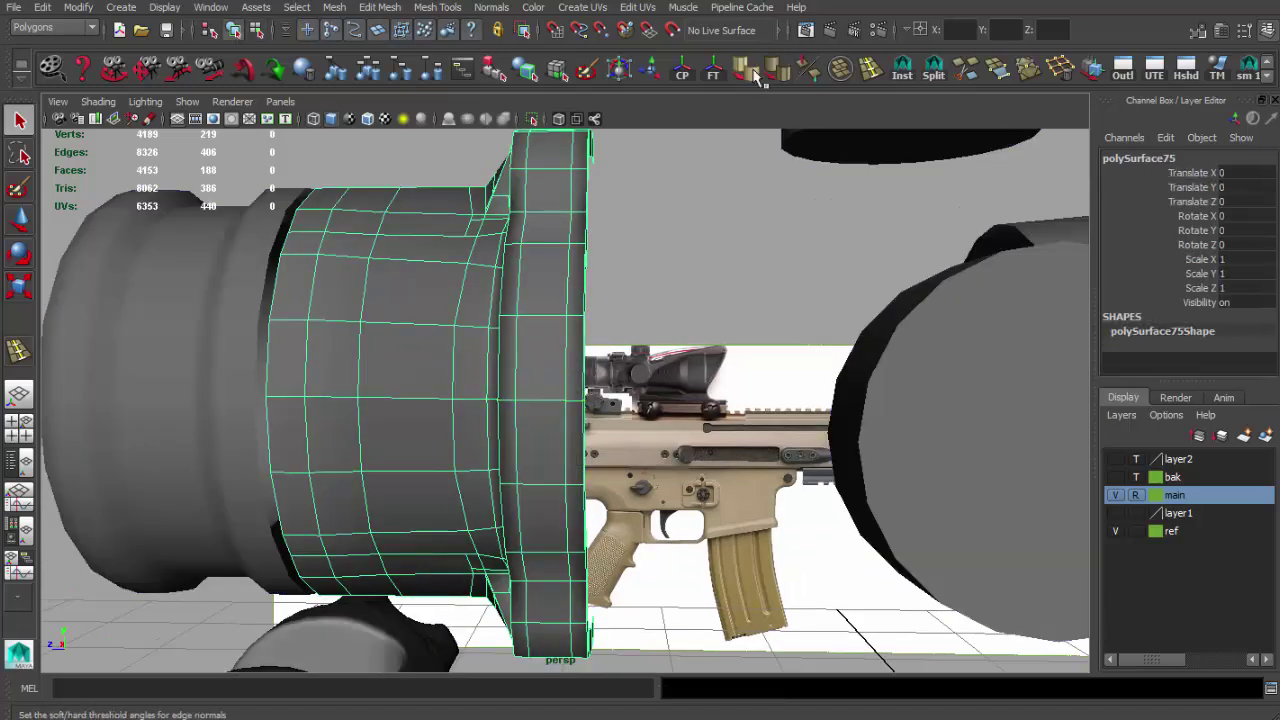
left_click(632, 311)
mouse_move(632, 311)
left_mouse_down("alt")
mouse_move(689, 380)
mouse_move(729, 380)
mouse_move(388, 375)
mouse_move(512, 163)
left_mouse_up("alt")
left_click(388, 375)
Step: Add the scope tube to the selection and assign both parts the lambert1 material
left_click(348, 358, "shift")
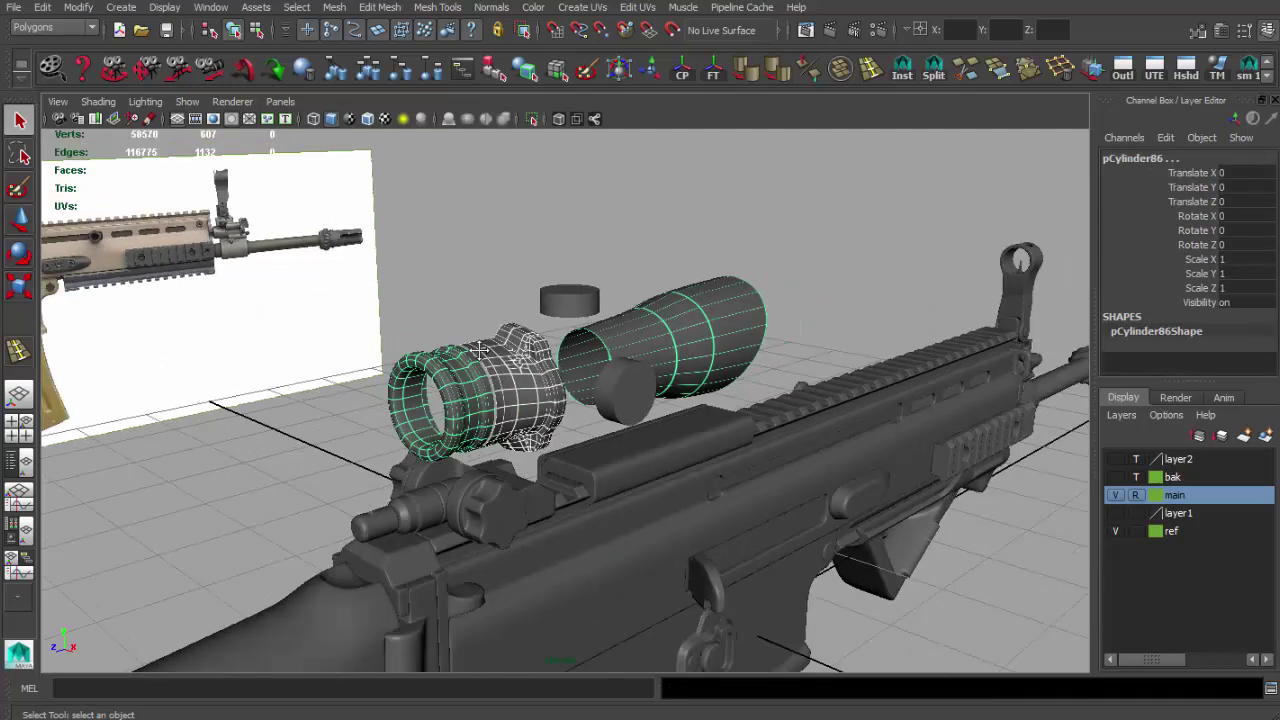
right_click(512, 163)
left_click(619, 525)
right_click(527, 224)
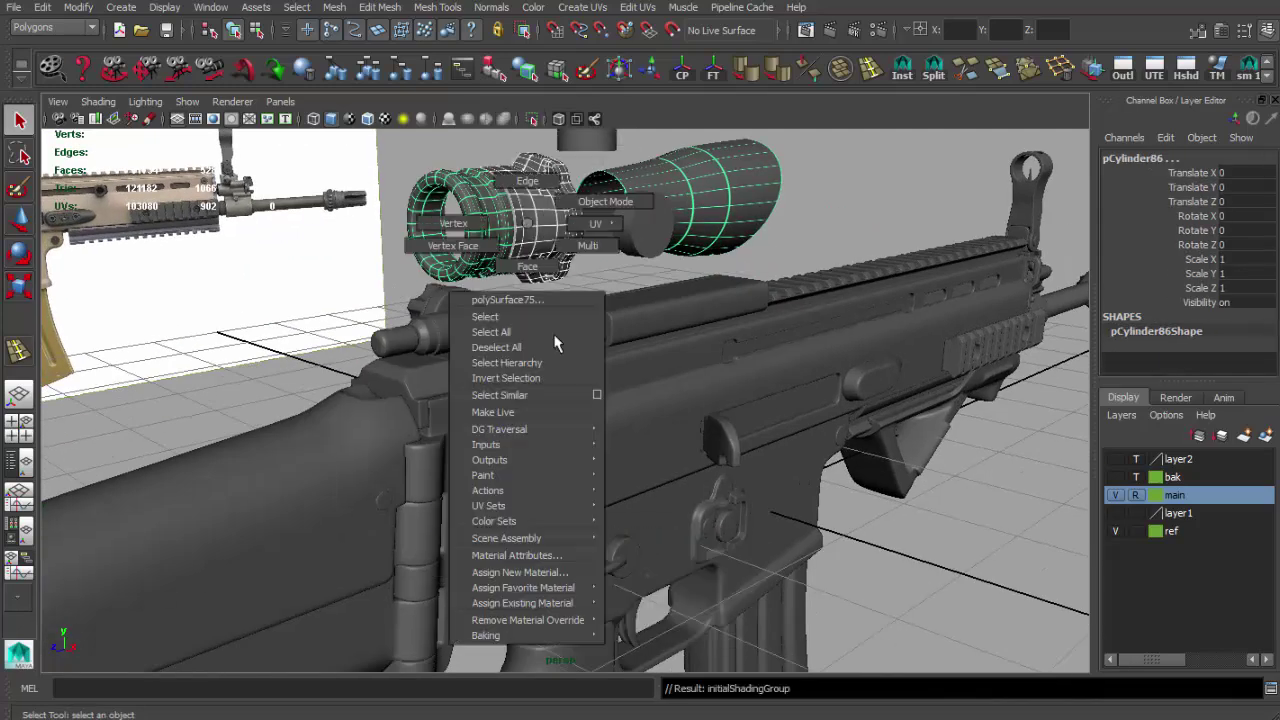
left_click(660, 664)
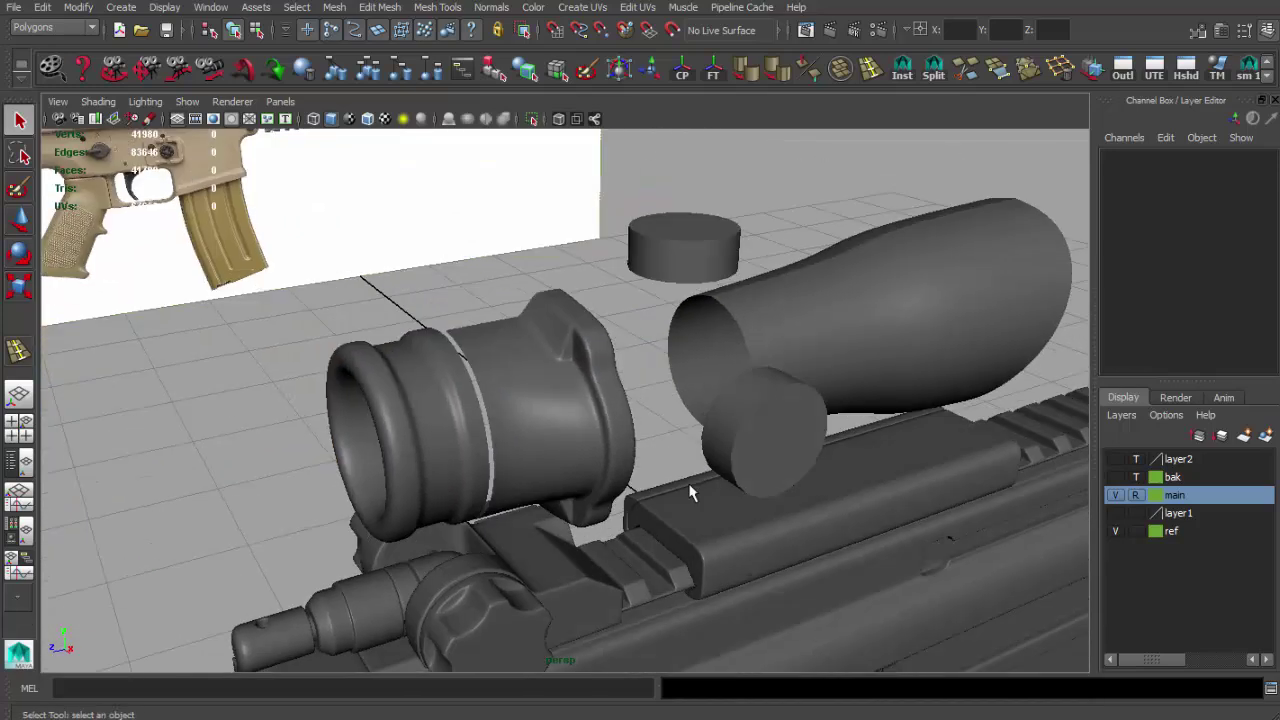
Step: Select the unwanted faces on the eyepiece ring and delete them
mouse_move(646, 324)
left_mouse_down("alt")
mouse_move(530, 398)
mouse_move(666, 428)
left_mouse_up("alt")
left_click(530, 398)
right_click_drag(666, 428, 501, 414, "alt")
left_click_drag(501, 414, 540, 400, "alt")
left_click(450, 420)
mouse_move(342, 333)
left_mouse_down()
mouse_move(366, 467)
mouse_move(395, 537)
left_mouse_up()
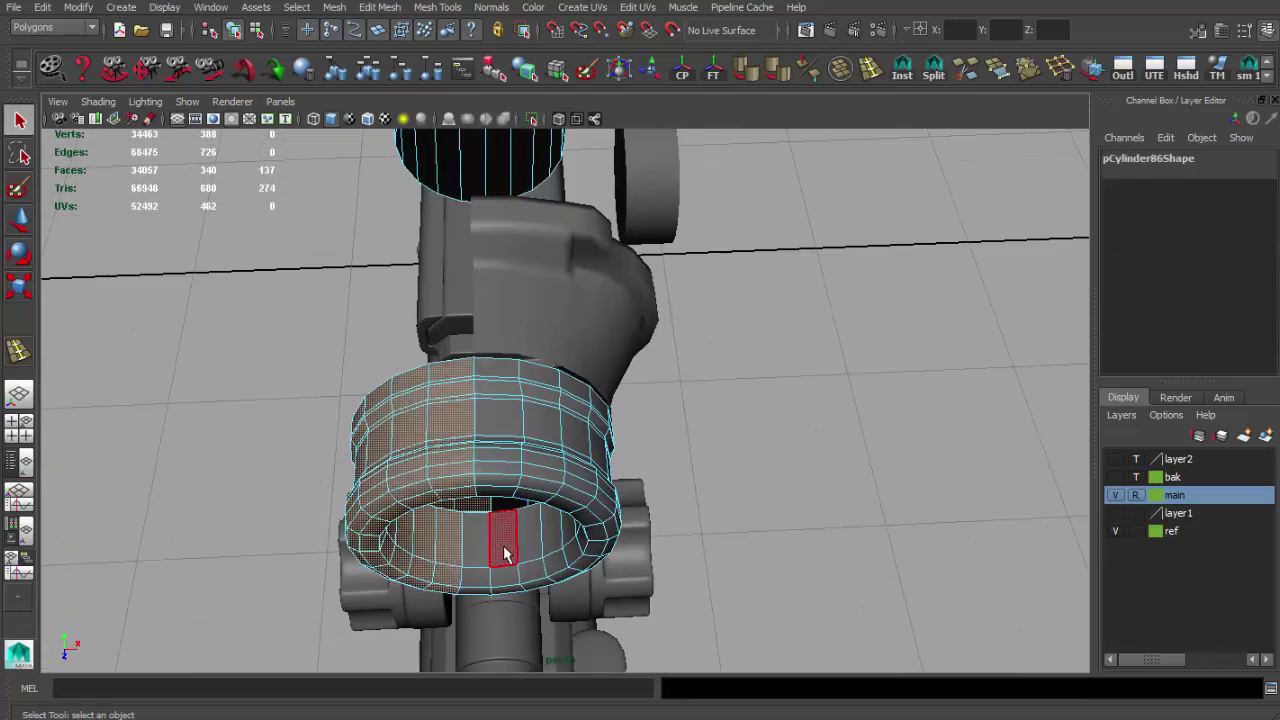
key("Delete")
Step: Extract a face loop of the ring as a separate mesh and clear its history
double_click(537, 443)
left_click(334, 7)
left_click(357, 89)
mouse_move(551, 371)
left_mouse_down("alt")
mouse_move(391, 318)
mouse_move(520, 320)
mouse_move(603, 274)
mouse_move(440, 189)
left_mouse_up("alt")
left_click(836, 71)
scroll(575, 305, "up", 3)
key("F9")
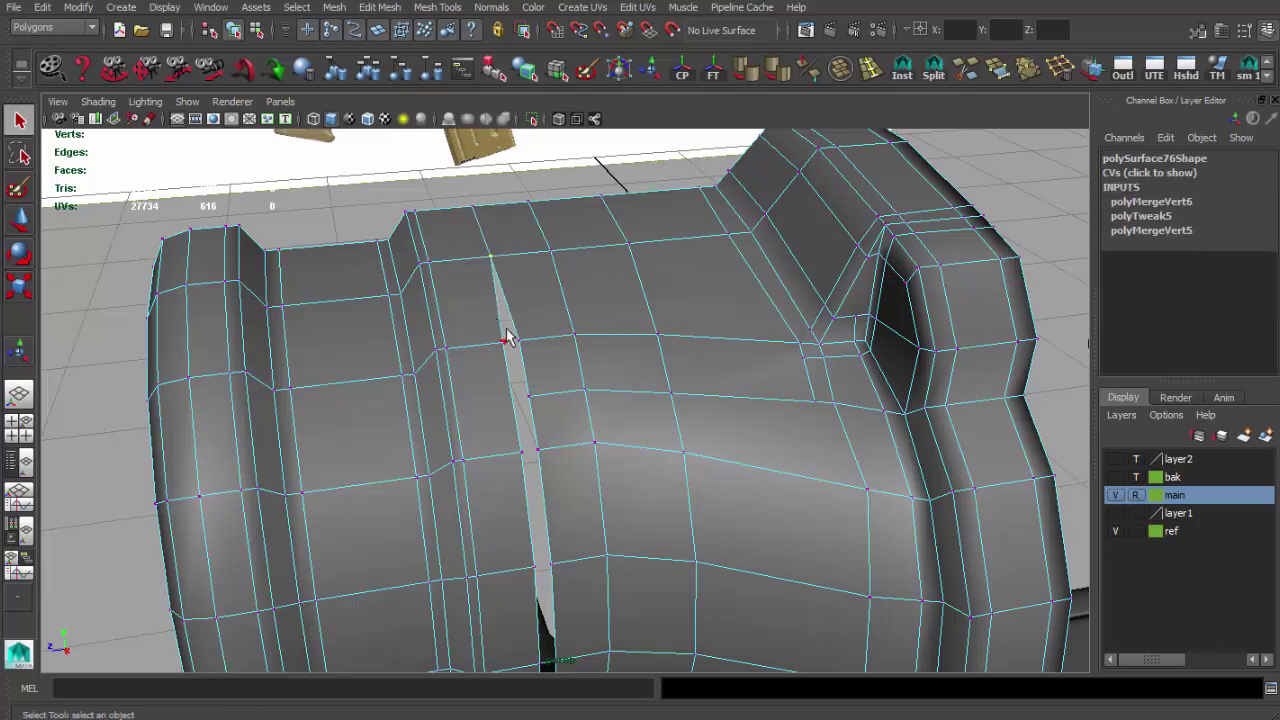
Step: Weld the shroud half's seam vertices onto their neighbours with the Merge Vertex Tool
left_click_drag(530, 462, 537, 450)
mouse_move(537, 450)
left_mouse_down("alt")
mouse_move(559, 302)
mouse_move(546, 376)
left_mouse_up("alt")
mouse_move(546, 376)
left_mouse_down()
mouse_move(535, 370)
mouse_move(549, 380)
left_mouse_up()
left_click_drag(549, 380, 536, 556, "alt")
mouse_move(536, 556)
left_mouse_down("alt")
mouse_move(520, 514)
mouse_move(558, 574)
left_mouse_up("alt")
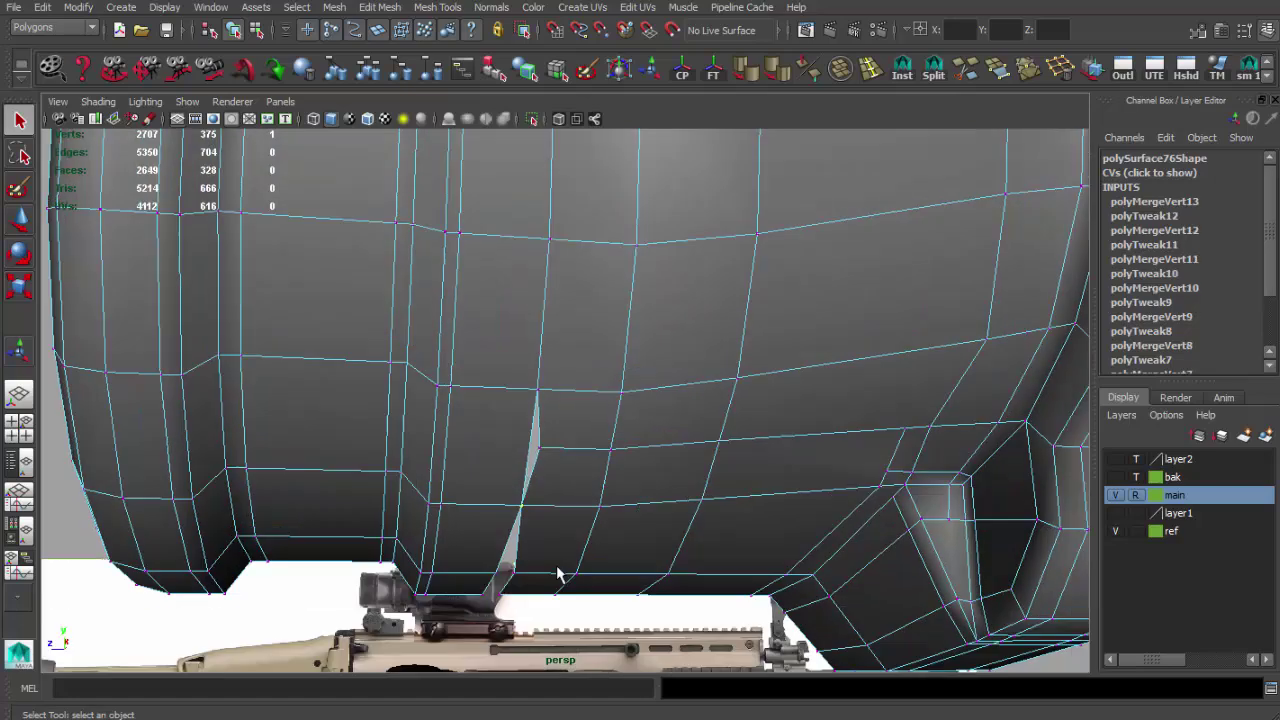
left_click_drag(477, 591, 490, 597)
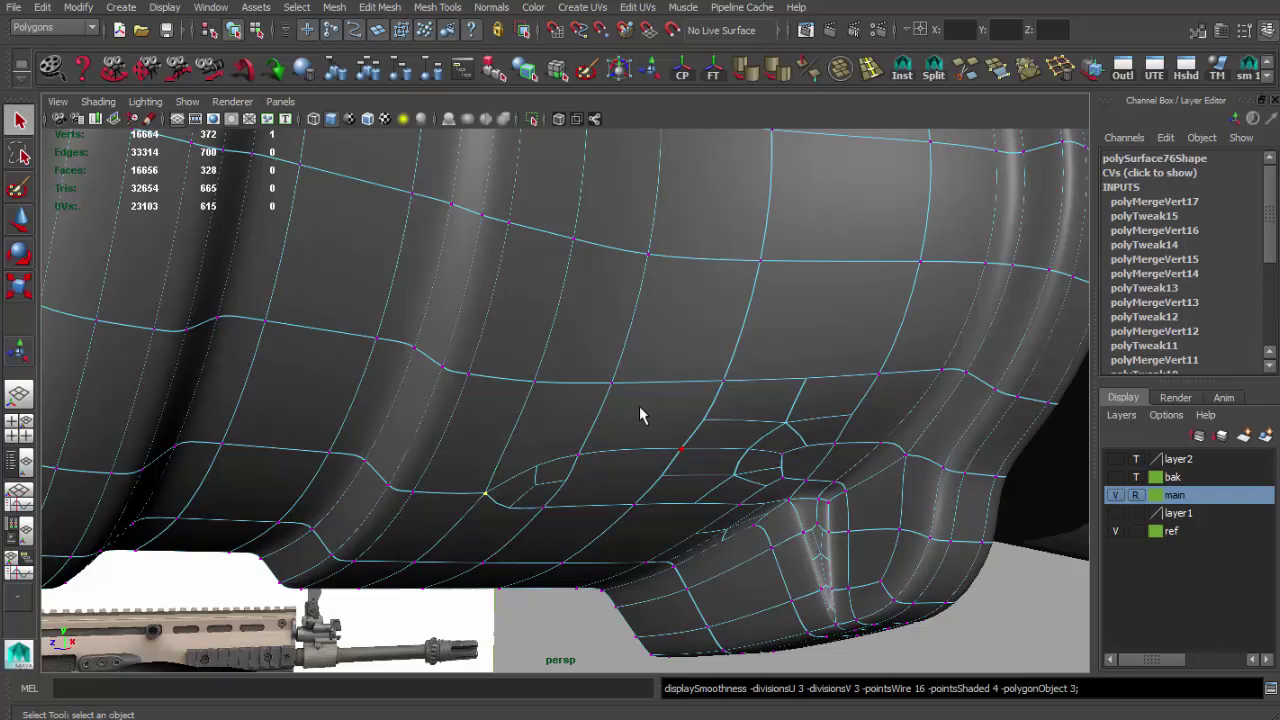
Step: From a side view, merge the remaining stray vertex into its neighbour
mouse_move(603, 450)
left_mouse_down("alt")
mouse_move(520, 354)
mouse_move(583, 505)
mouse_move(540, 340)
mouse_move(630, 390)
mouse_move(535, 295)
left_mouse_up("alt")
left_click(540, 328)
key("w")
key("z")
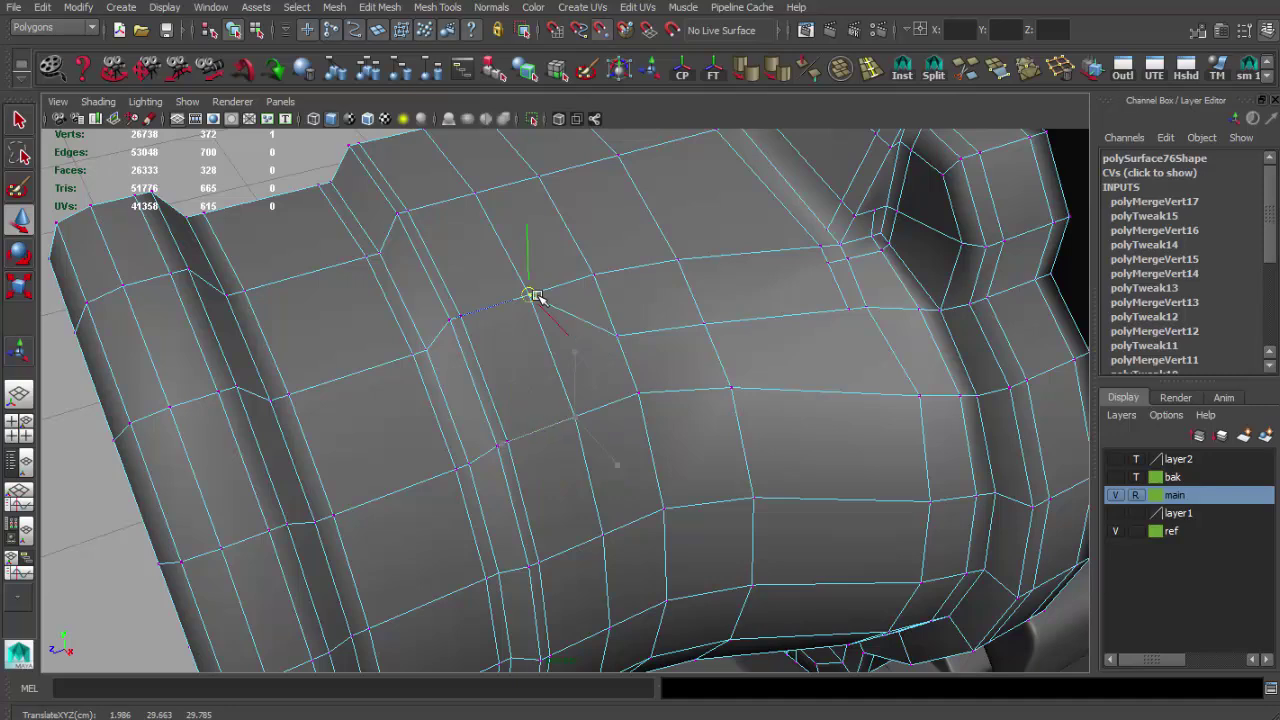
left_click(1030, 70)
left_click_drag(640, 380, 690, 366, "alt")
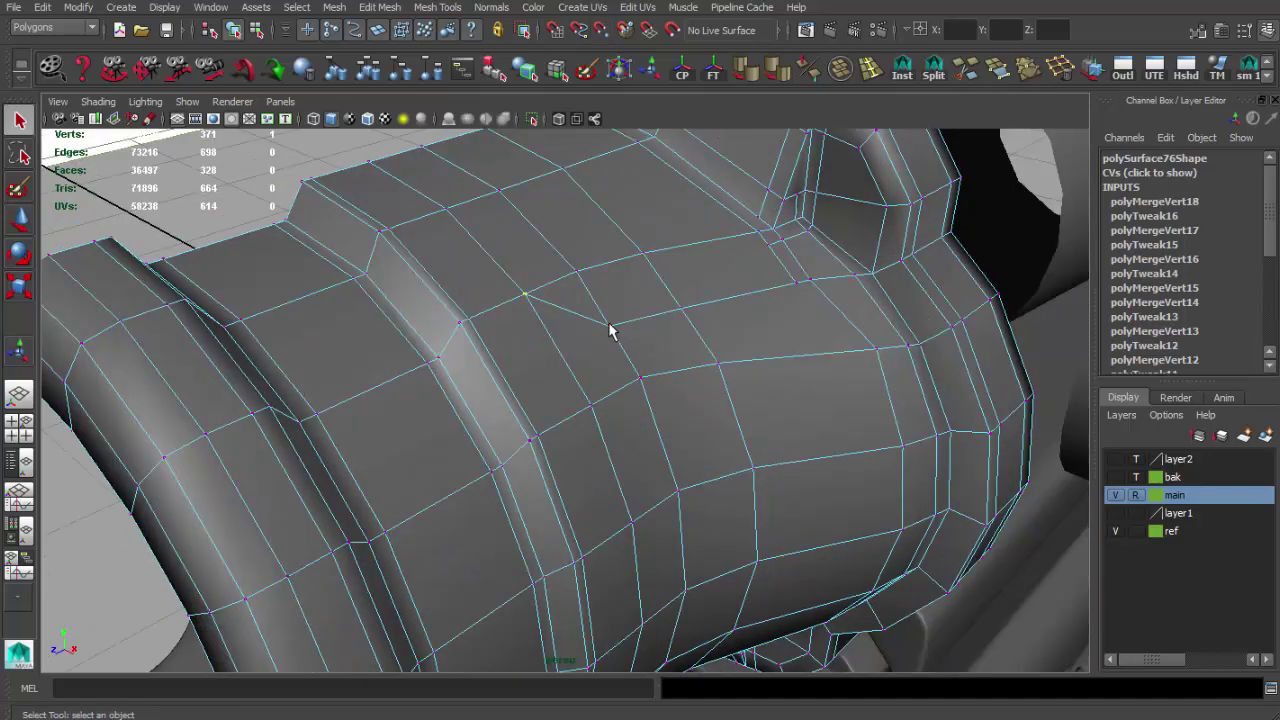
Step: Toggle the smooth preview (3/1) to check the shroud's smoothed shape
key("3")
key("1")
left_click_drag(649, 314, 705, 297, "alt")
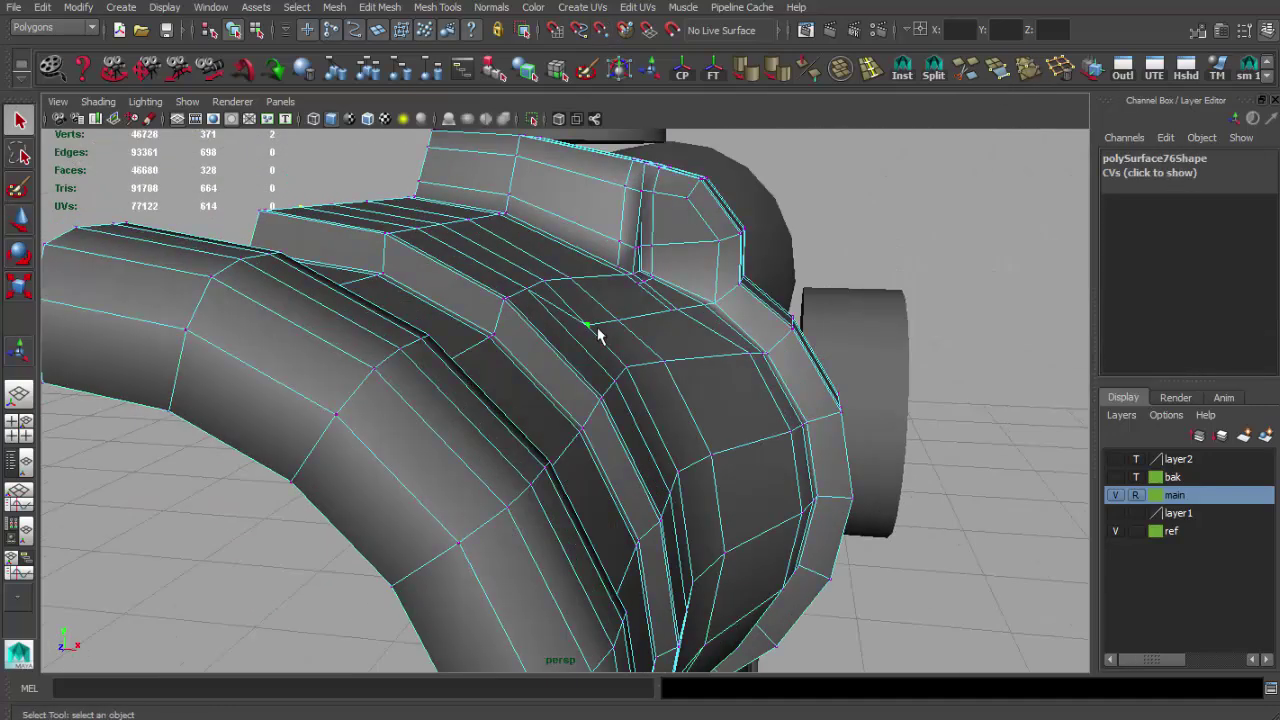
key("3")
key("1")
mouse_move(607, 345)
left_mouse_down("alt")
mouse_move(494, 268)
mouse_move(471, 366)
mouse_move(700, 297)
mouse_move(660, 297)
left_mouse_up("alt")
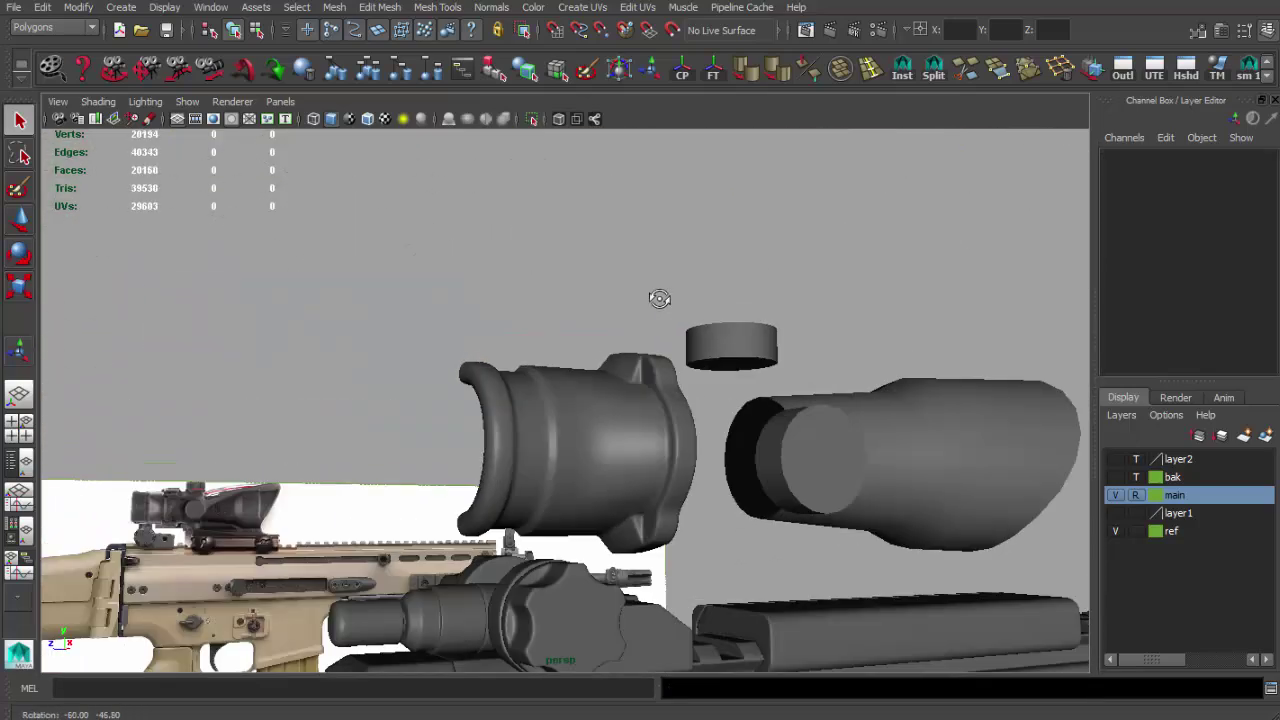
Step: Select the shroud mesh and inspect an edge along its inner edge in edge mode
scroll(665, 320, "up", 5)
left_click(672, 352)
scroll(720, 420, "up", 3)
scroll(709, 349, "up", 3)
mouse_move(726, 349)
left_mouse_down("alt")
mouse_move(875, 390)
mouse_move(620, 471)
mouse_move(686, 505)
left_mouse_up("alt")
key("F10")
left_click(698, 476)
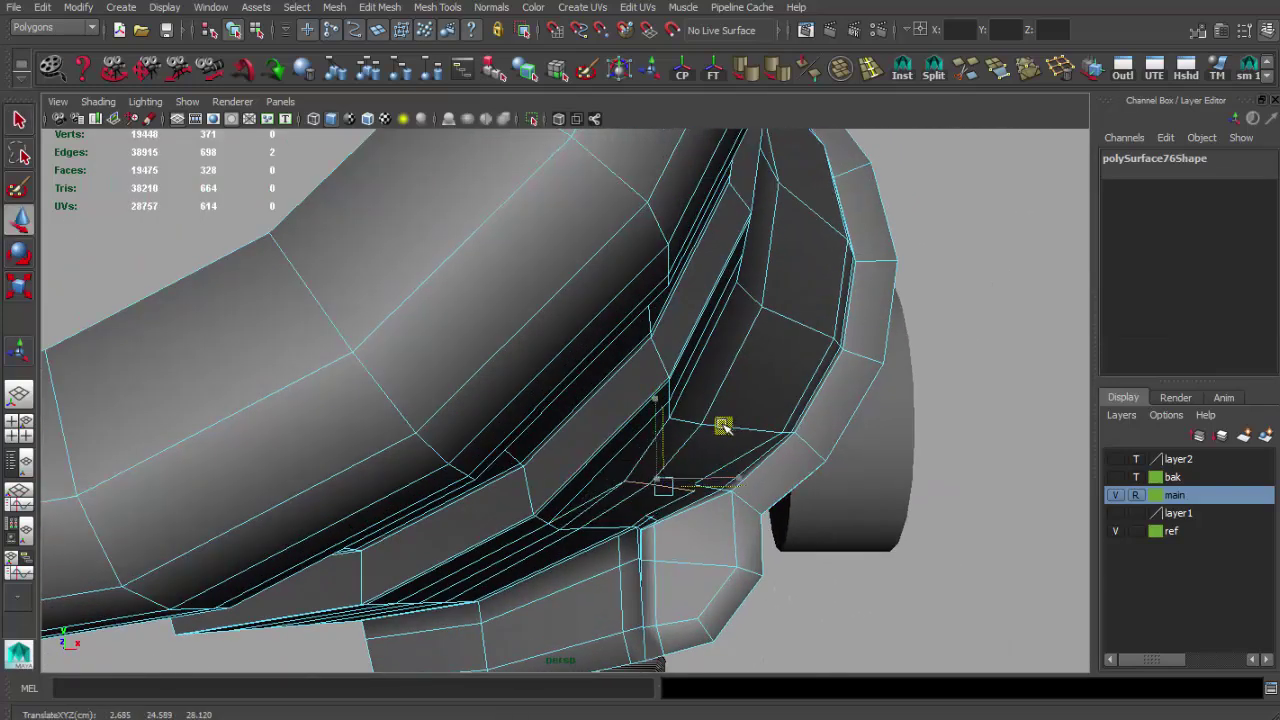
left_click_drag(723, 427, 671, 363, "alt")
Step: In wireframe view, nudge a shroud vertex slightly into place
key("F8")
key("q")
key("4")
left_click(623, 411)
key("F9")
left_click(612, 399)
middle_click_drag(669, 336, 674, 342)
key("5")
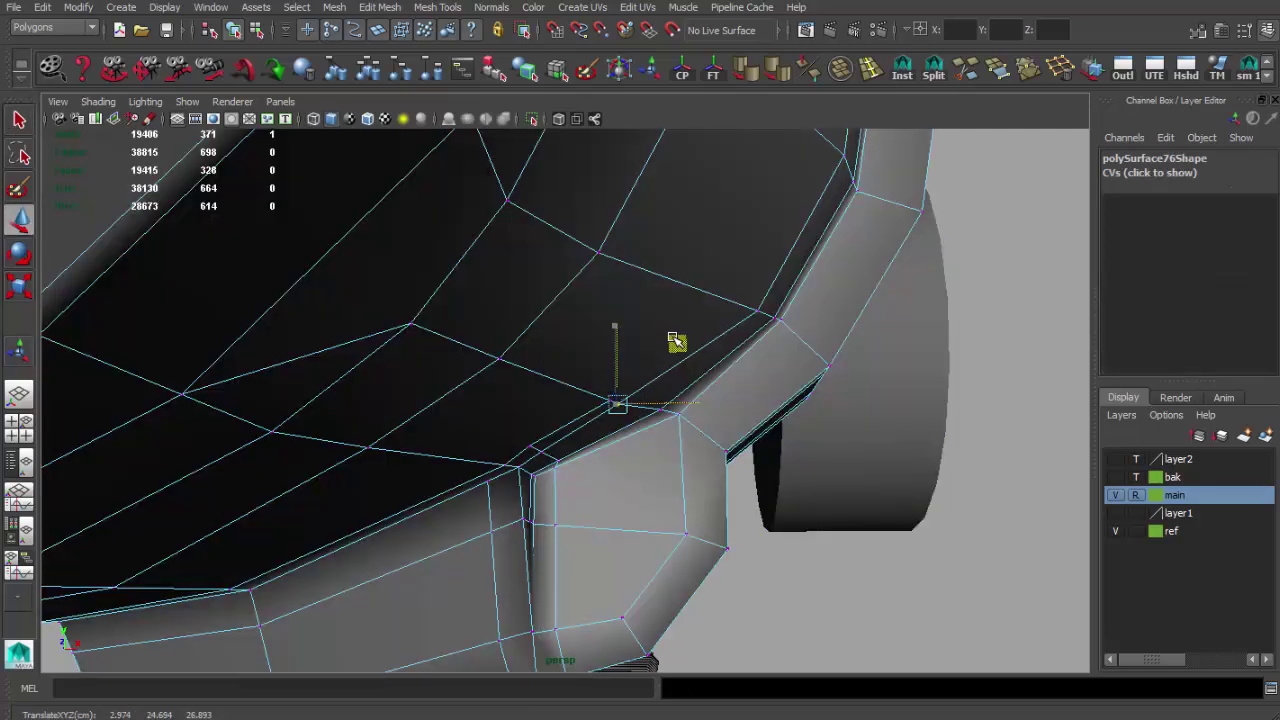
Step: Zoom in on the shroud's corner and select the edge there
mouse_move(680, 340)
left_mouse_down("alt")
mouse_move(608, 471)
mouse_move(608, 323)
mouse_move(613, 378)
left_mouse_up("alt")
key("q")
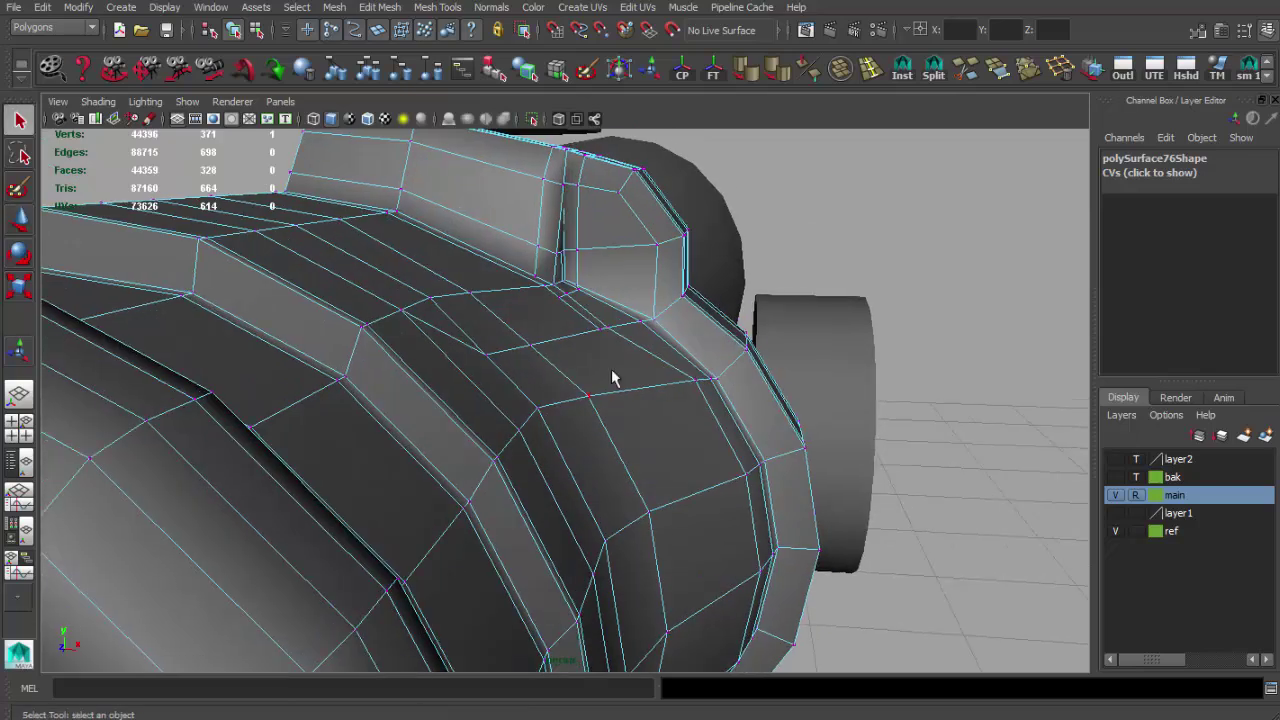
left_click_drag(585, 307, 594, 371, "alt")
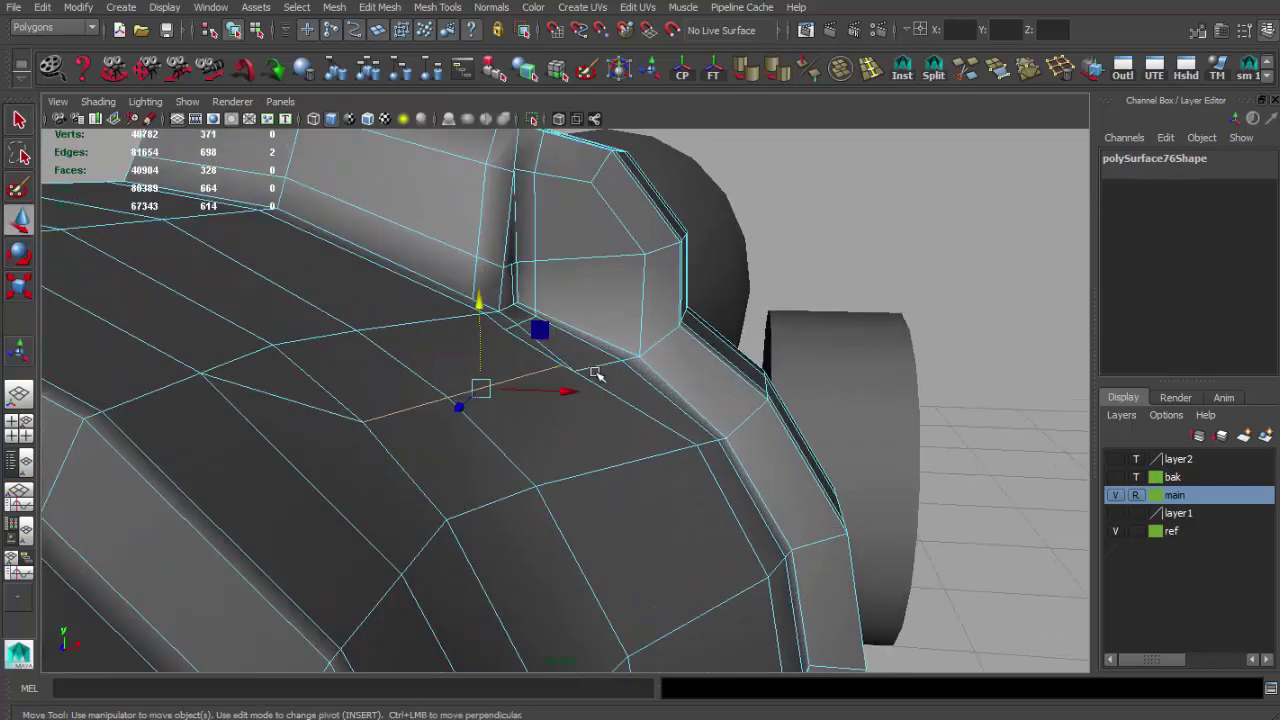
right_click_drag(594, 371, 724, 366, "alt")
key("q")
left_click_drag(671, 374, 645, 360, "alt")
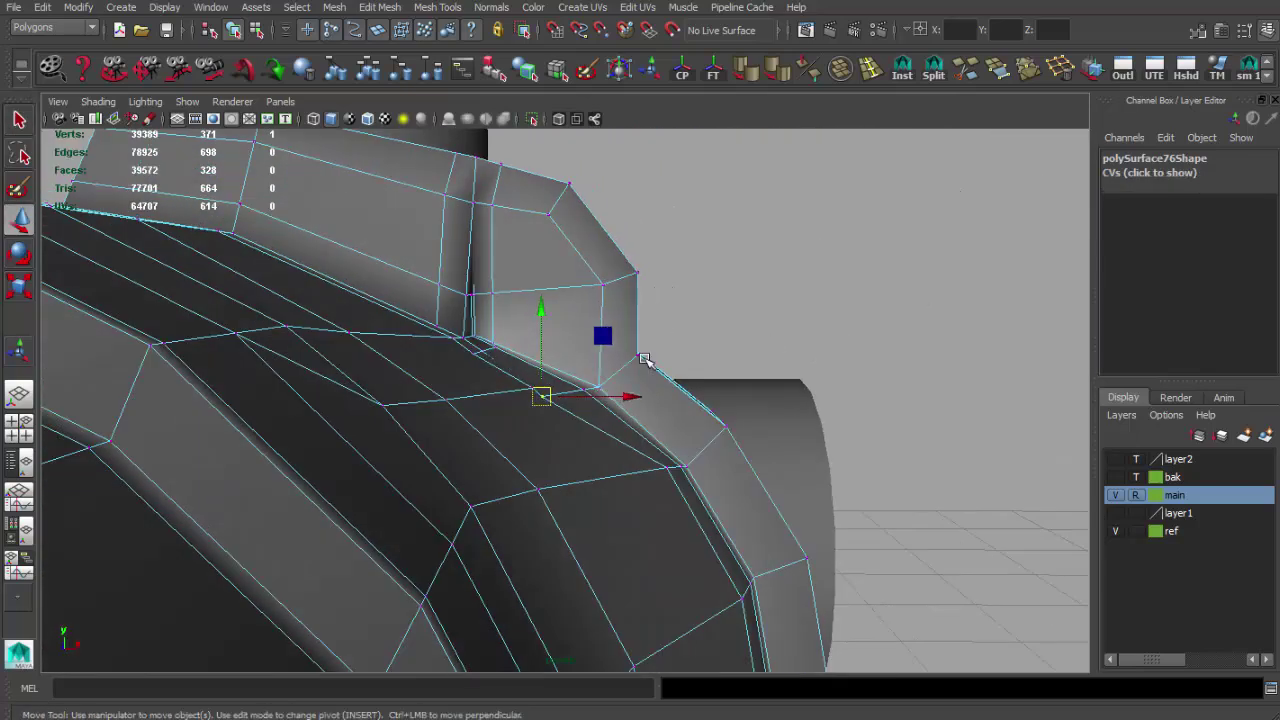
right_click_drag(530, 358, 489, 397, "alt")
left_click(525, 425)
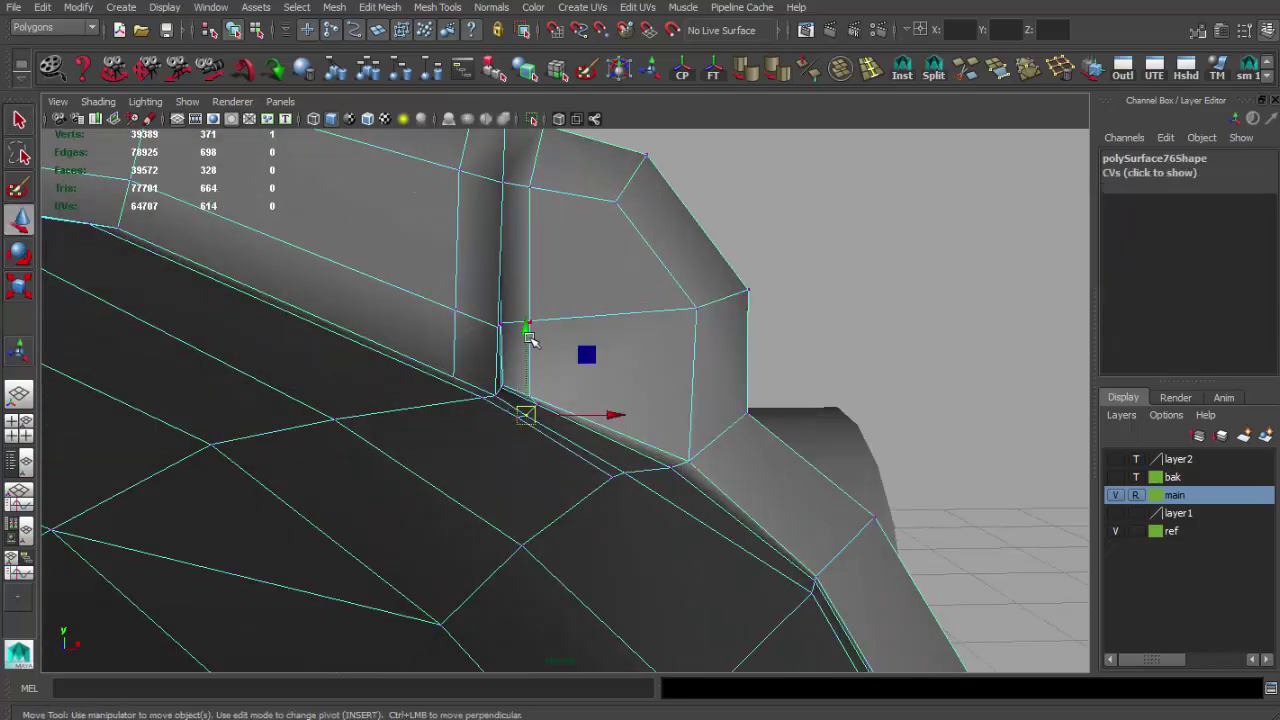
Step: Return to object mode and select the shroud half alongside the scope and rifle
key("F8")
scroll(823, 329, "down", 5)
mouse_move(823, 329)
left_mouse_down("alt")
mouse_move(531, 414)
mouse_move(243, 351)
mouse_move(360, 290)
mouse_move(457, 366)
mouse_move(337, 363)
mouse_move(406, 360)
mouse_move(345, 332)
mouse_move(714, 466)
left_mouse_up("alt")
left_click(591, 437)
scroll(591, 437, "up", 3)
mouse_move(563, 403)
left_mouse_down("alt")
mouse_move(680, 430)
mouse_move(800, 130)
left_mouse_up("alt")
Step: Duplicate the shroud half with Ctrl+D to make the copy for mirroring
key("w")
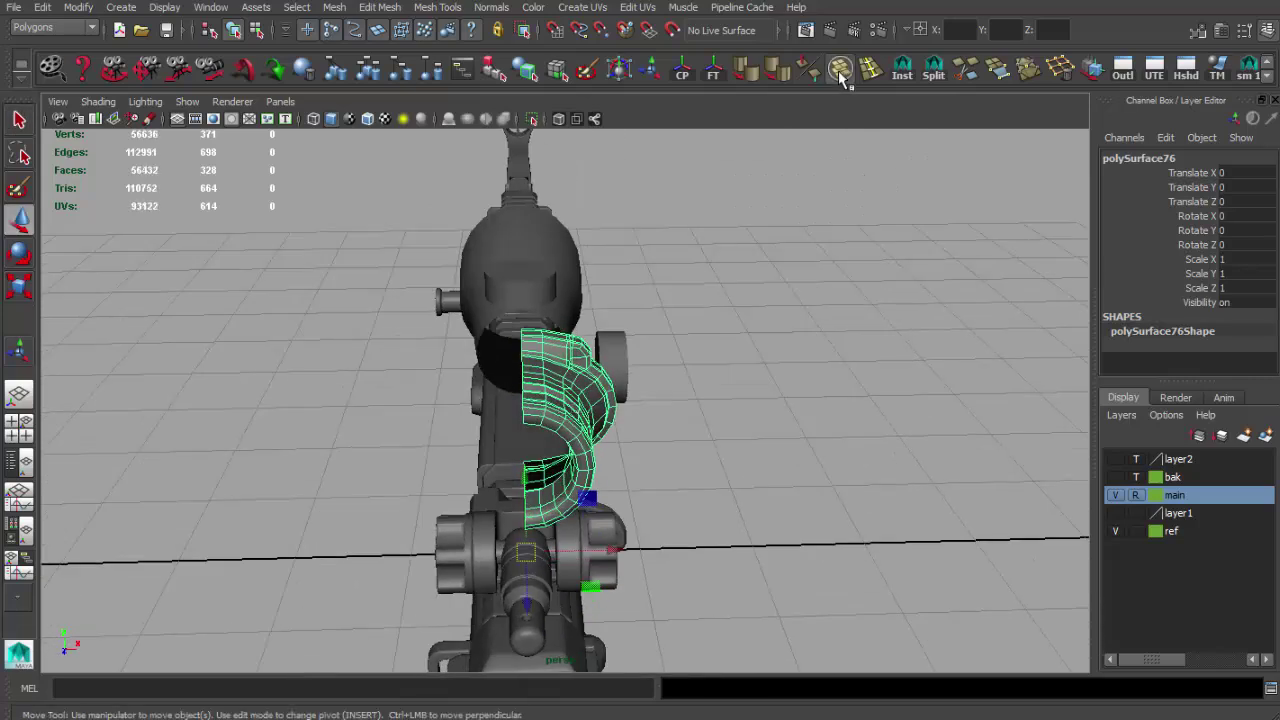
left_click(817, 380)
mouse_move(817, 380)
left_mouse_down("alt")
mouse_move(611, 323)
mouse_move(609, 399)
mouse_move(583, 315)
mouse_move(731, 289)
mouse_move(626, 351)
mouse_move(737, 377)
mouse_move(537, 383)
mouse_move(560, 430)
mouse_move(523, 371)
mouse_move(565, 372)
mouse_move(660, 110)
left_mouse_up("alt")
left_click(560, 430)
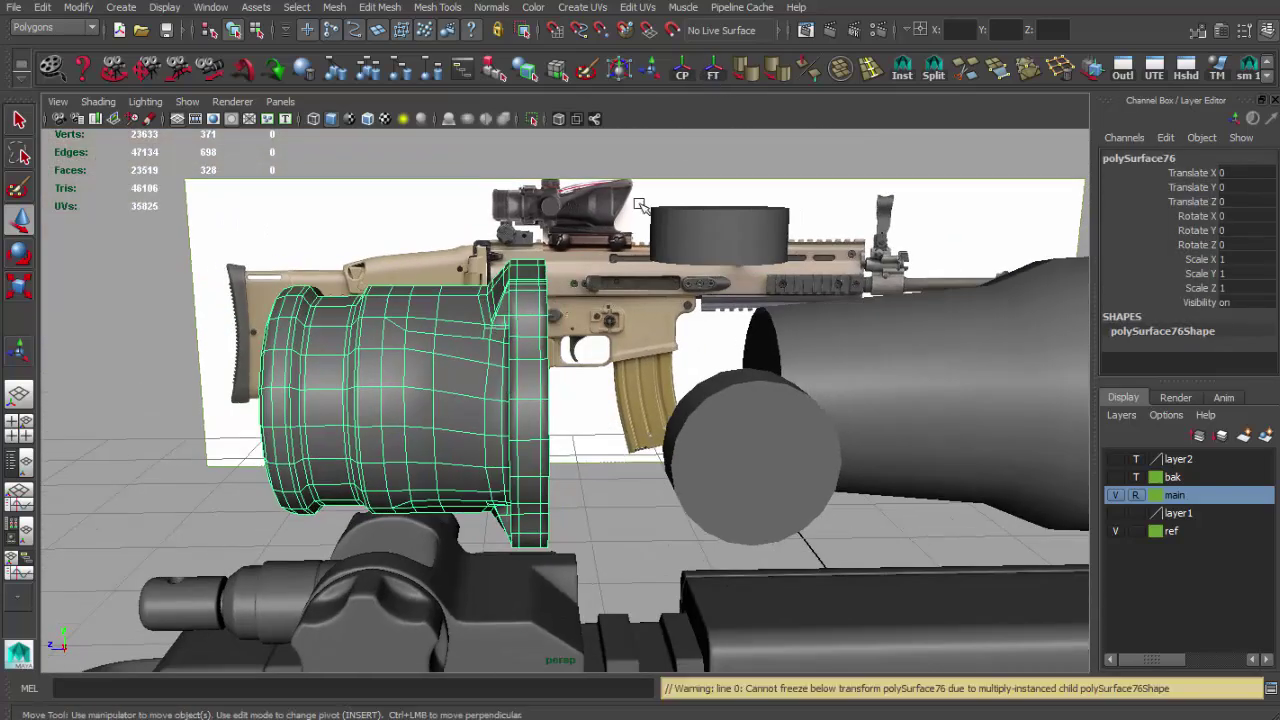
key("ctrl+d")
mouse_move(640, 187)
left_mouse_down("alt")
mouse_move(394, 349)
mouse_move(416, 349)
left_mouse_up("alt")
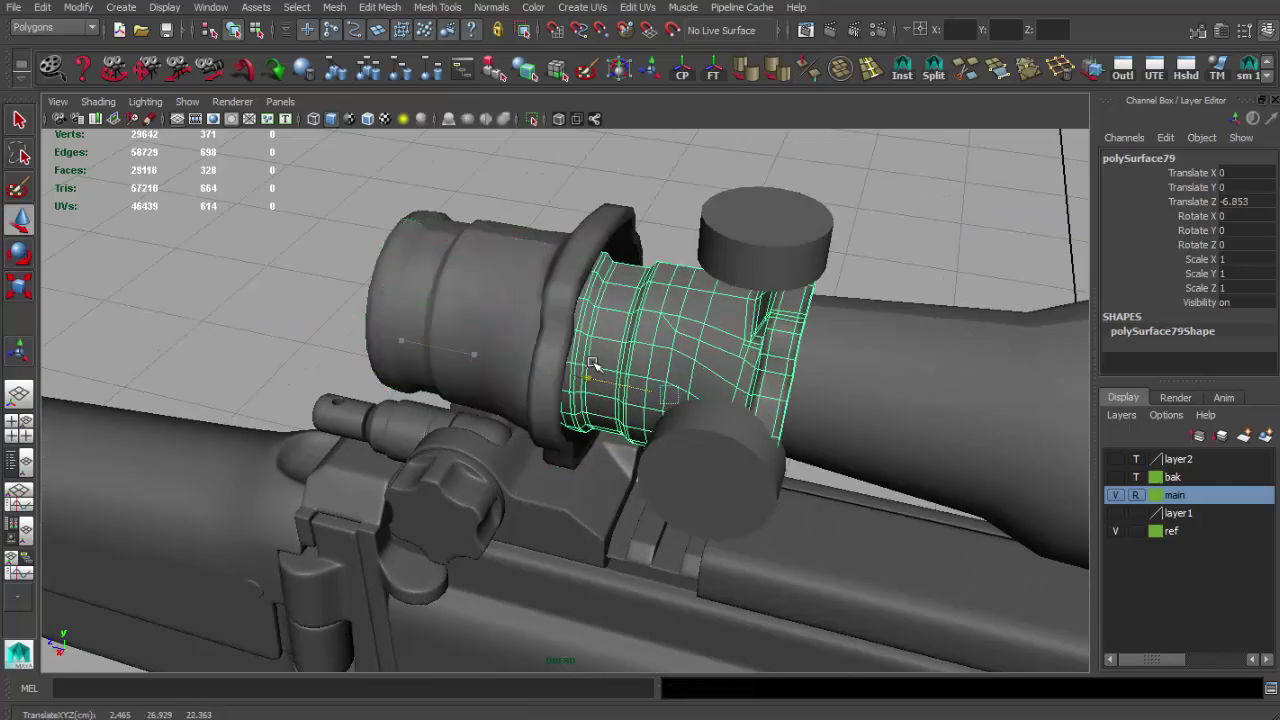
left_click_drag(591, 364, 556, 396, "alt")
key("r")
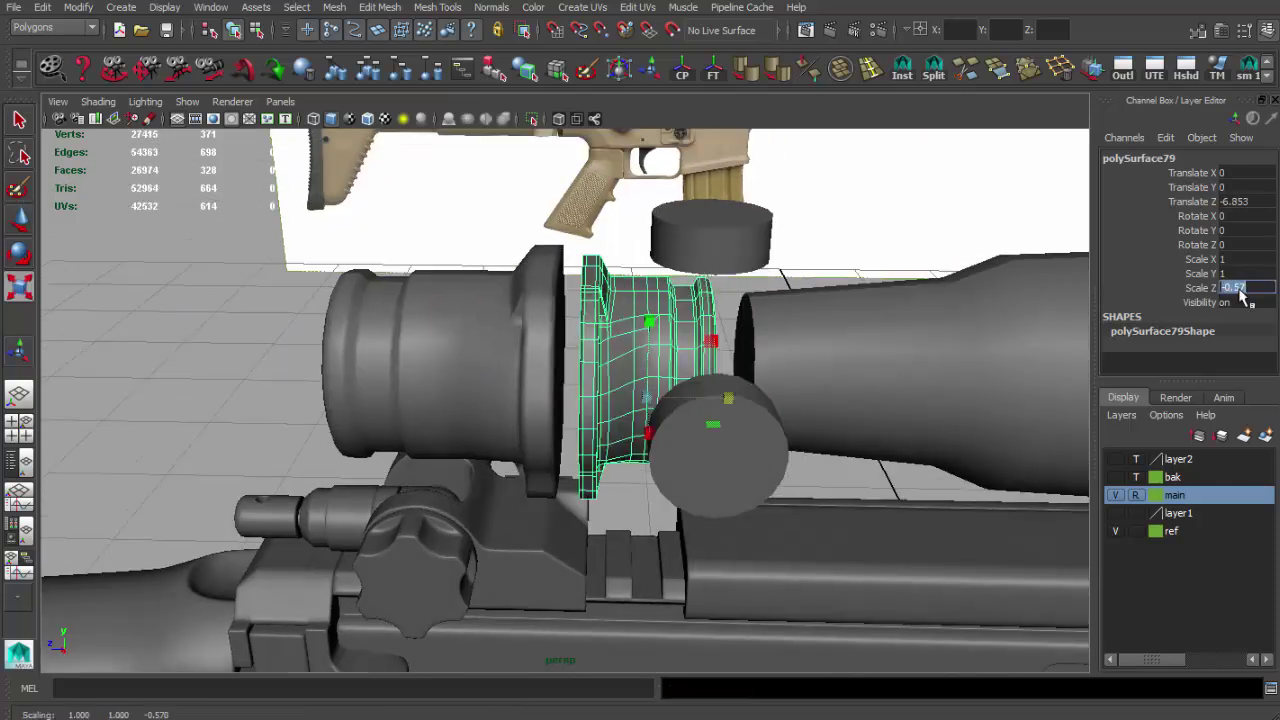
type("-1")
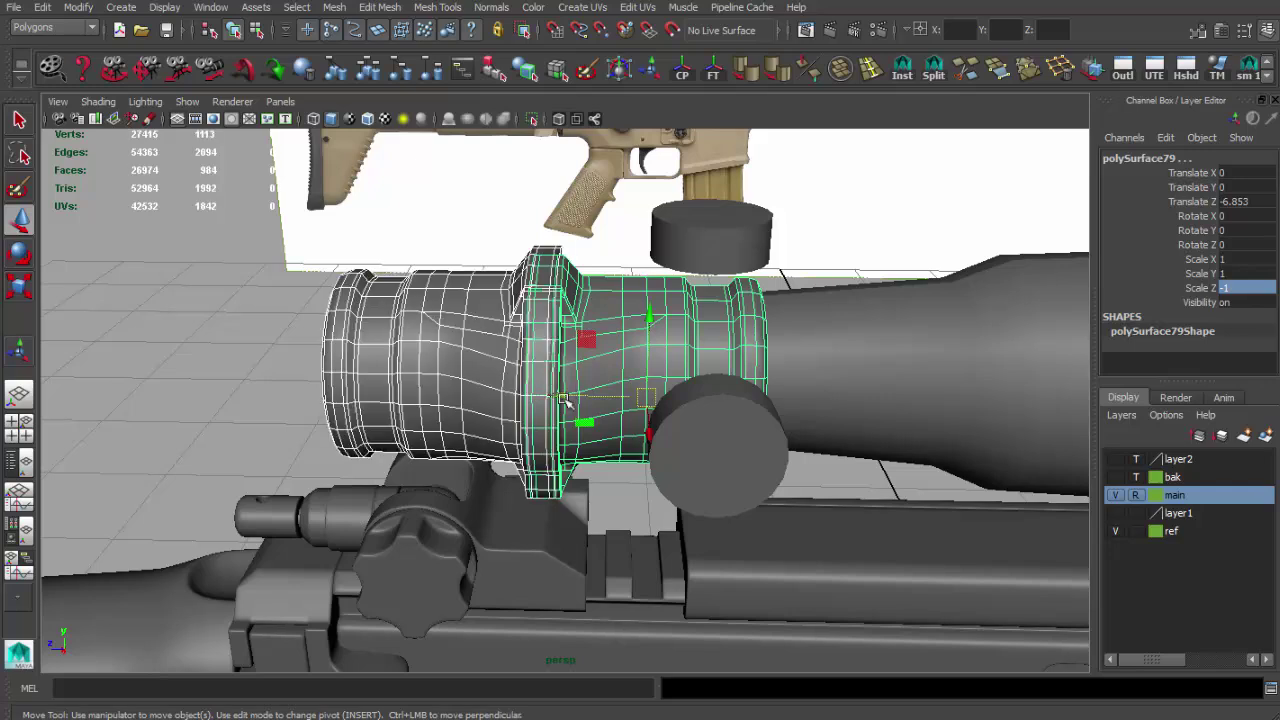
Step: Delete the mirrored copy's overlapping faces on the other side of the scope
left_click_drag(568, 393, 570, 320, "alt")
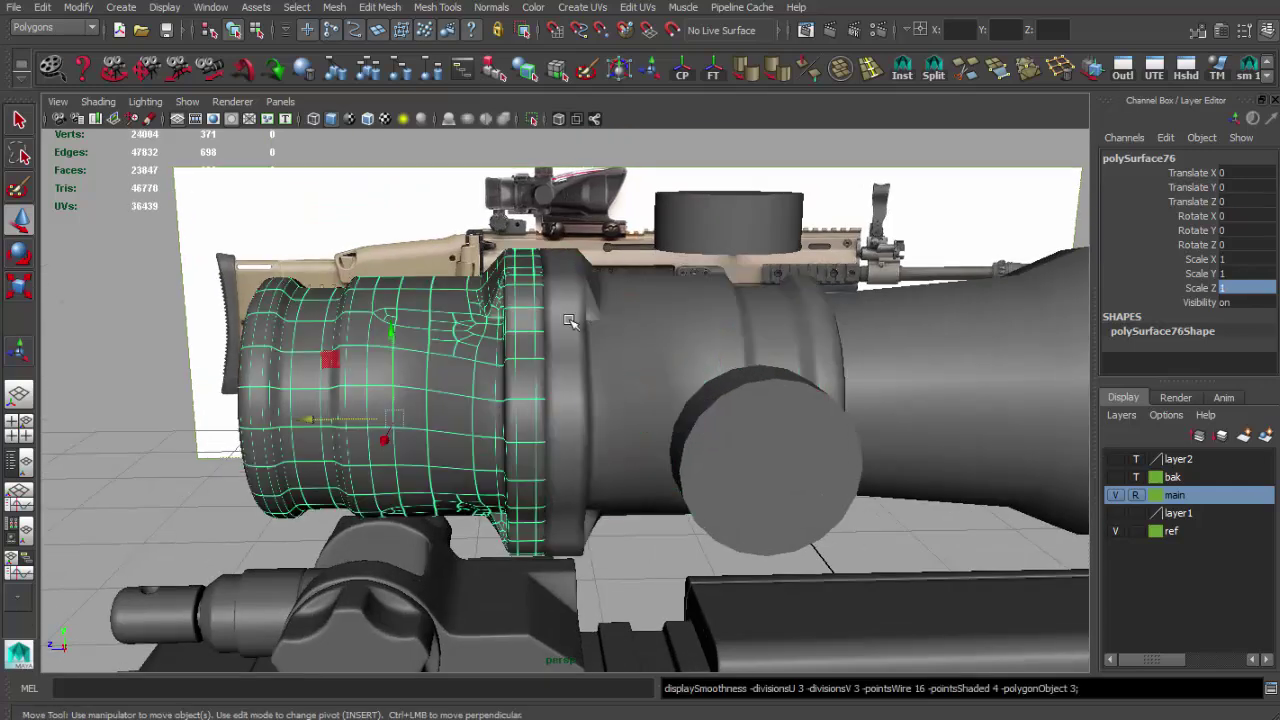
mouse_move(617, 357)
left_mouse_down("alt")
mouse_move(606, 340)
mouse_move(836, 259)
left_mouse_up("alt")
key("w")
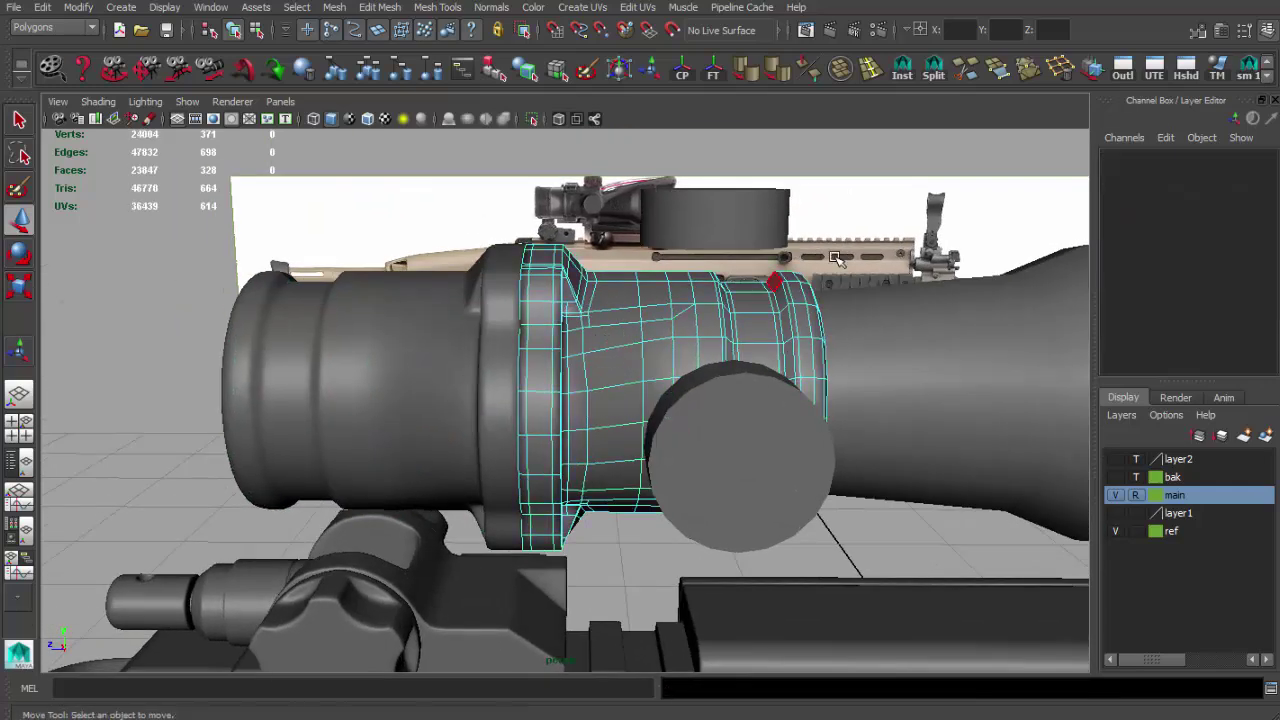
left_click_drag(551, 589, 830, 265)
middle_click_drag(555, 346, 600, 346, "alt")
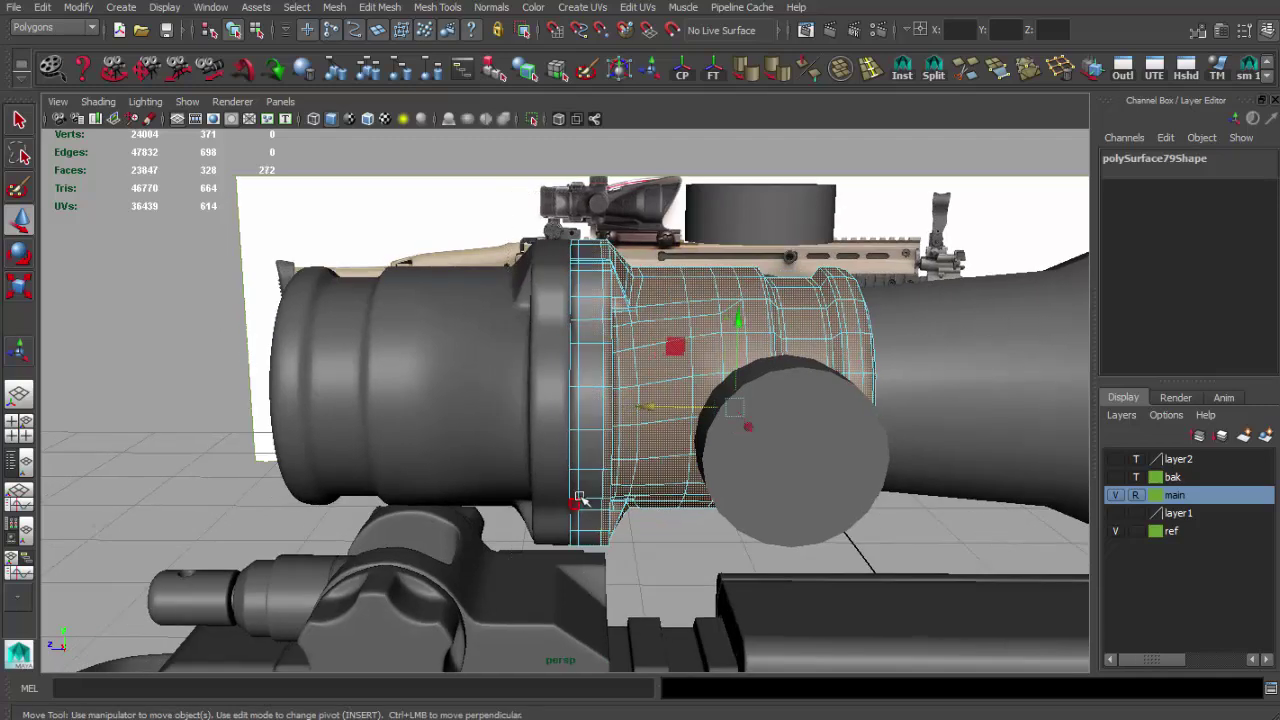
key("Delete")
key("F8")
Step: Set the shroud's smooth preview level and compare it against the side-view reference
key("Page_Down")
left_click_drag(651, 497, 620, 449, "alt")
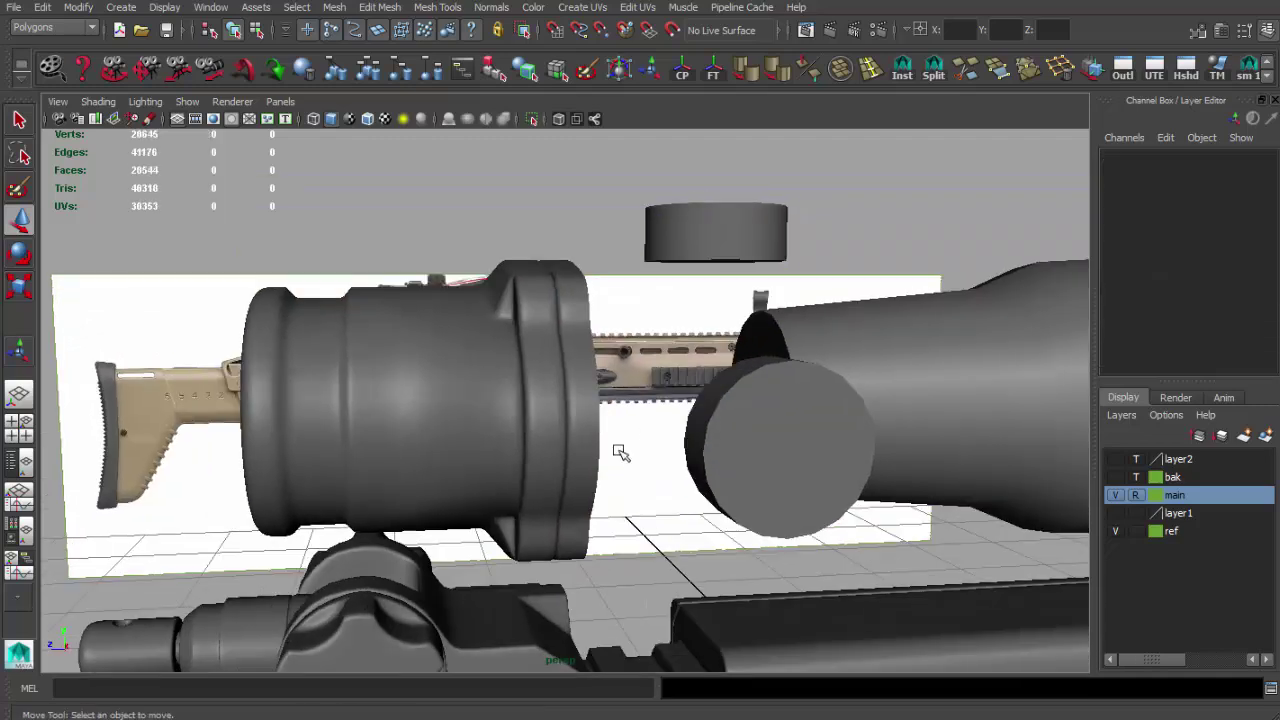
left_click(688, 512)
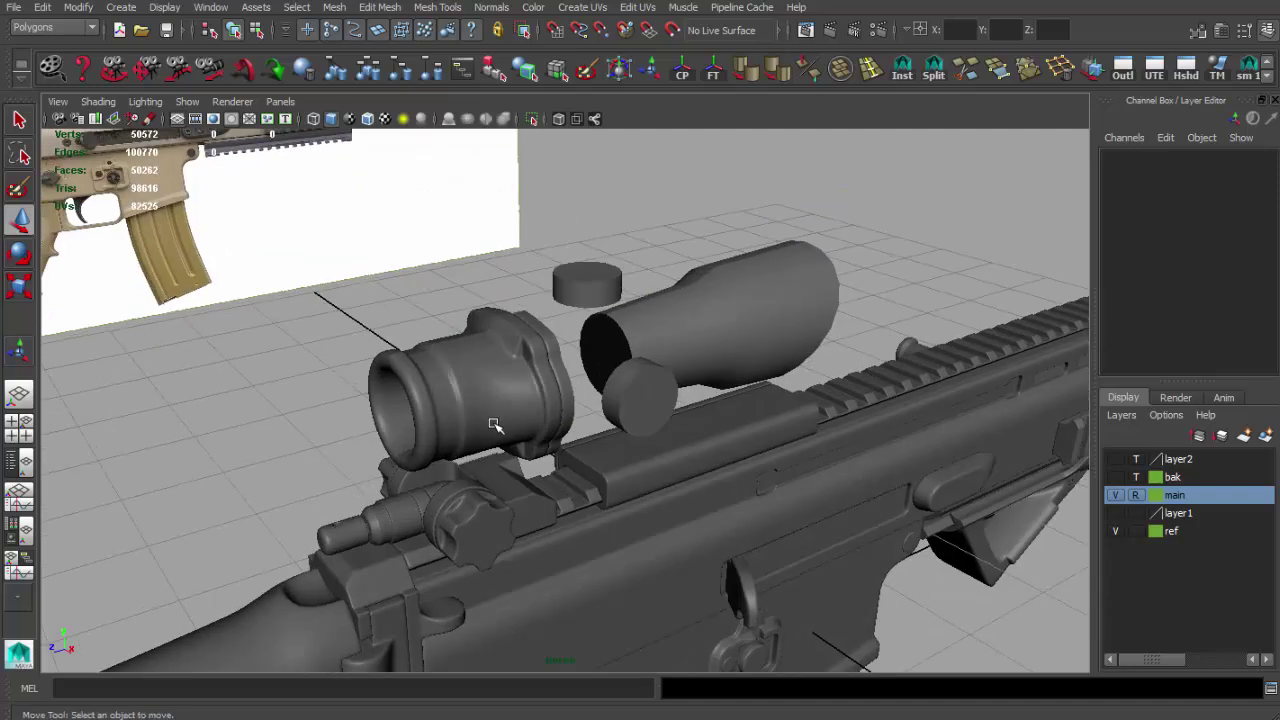
left_click_drag(688, 512, 335, 379, "alt")
right_click_drag(335, 379, 792, 548, "alt")
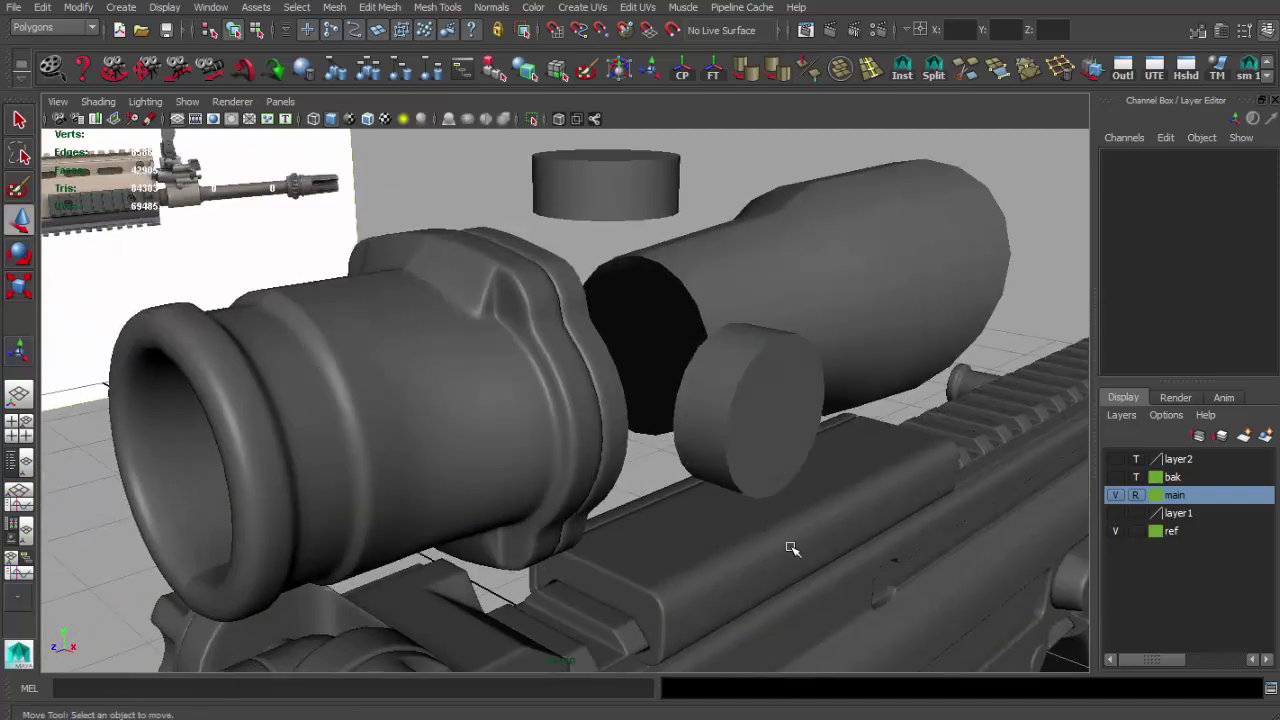
left_click_drag(792, 548, 677, 417)
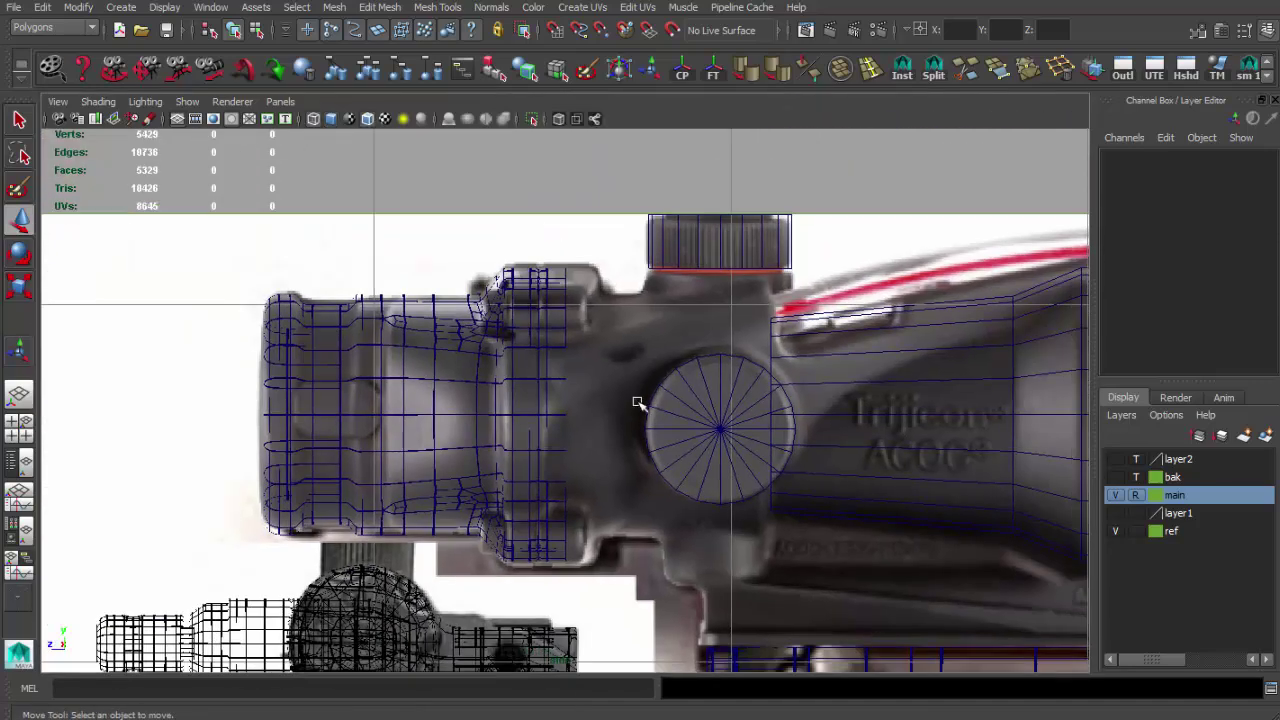
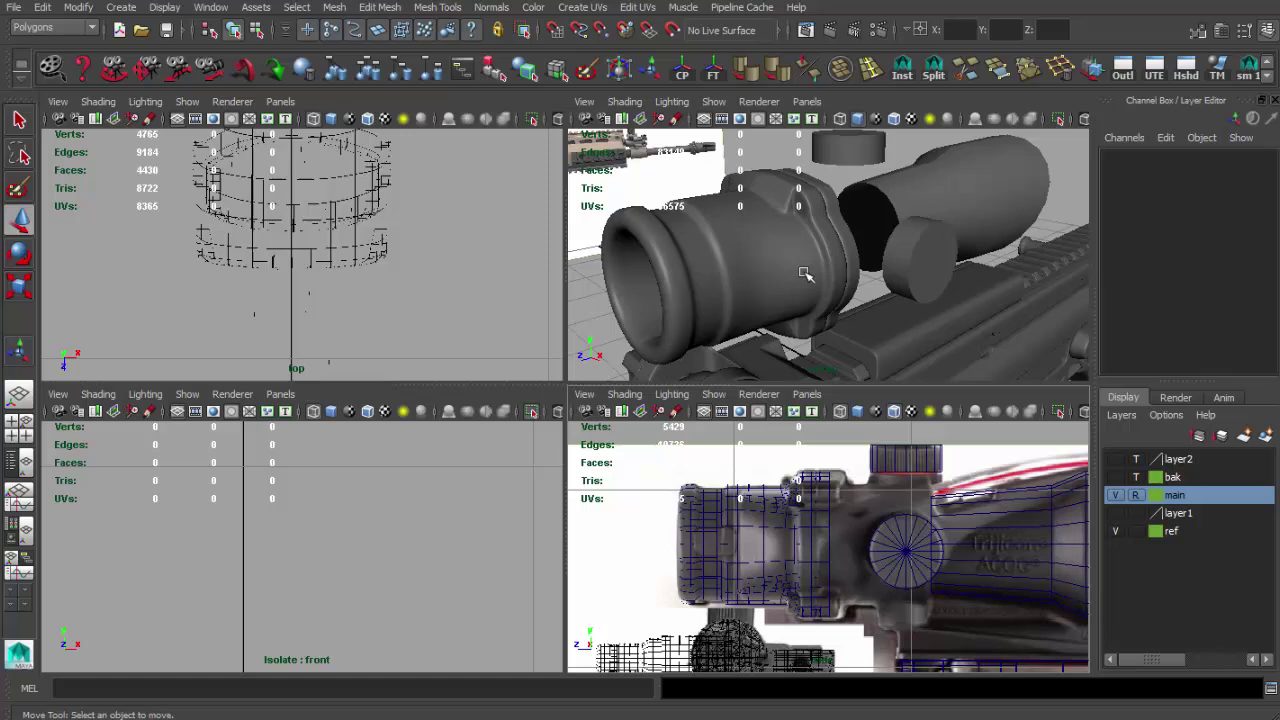
Step: Bring the view close to the scope and select the ring pCylinder94 around the tube
key("space")
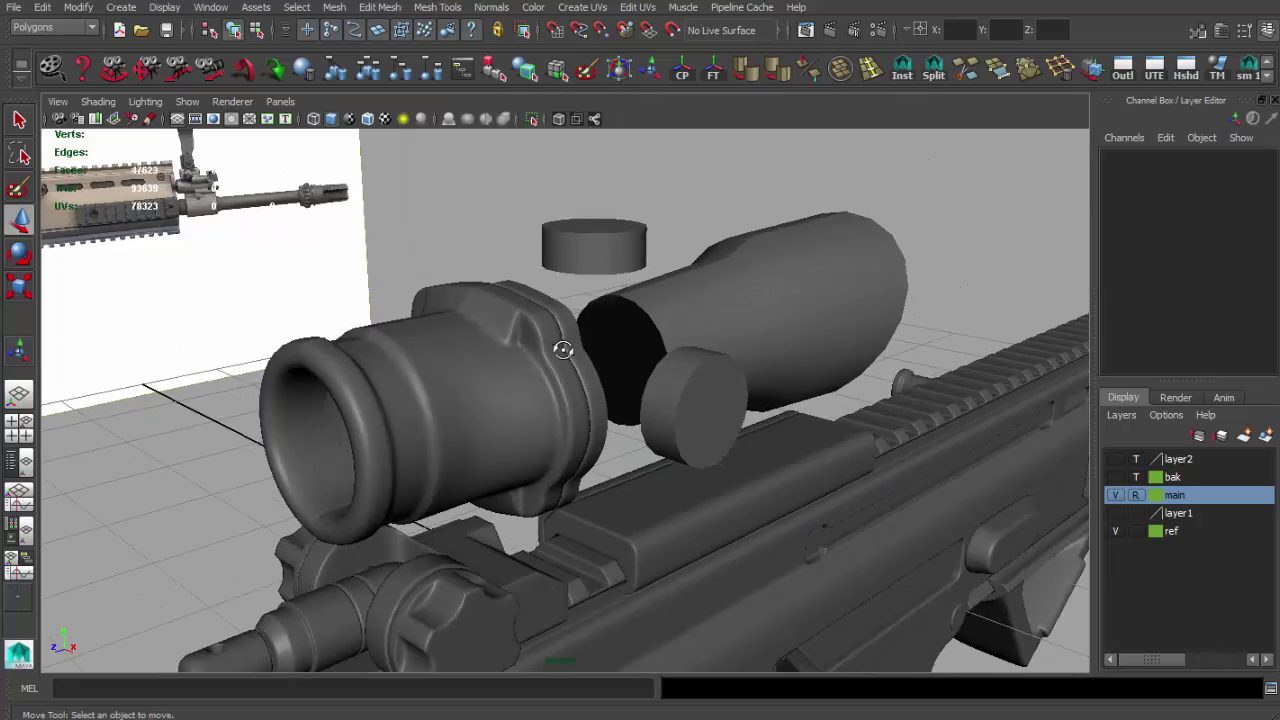
left_click_drag(563, 346, 600, 330, "alt")
left_click(121, 7)
left_click(330, 94)
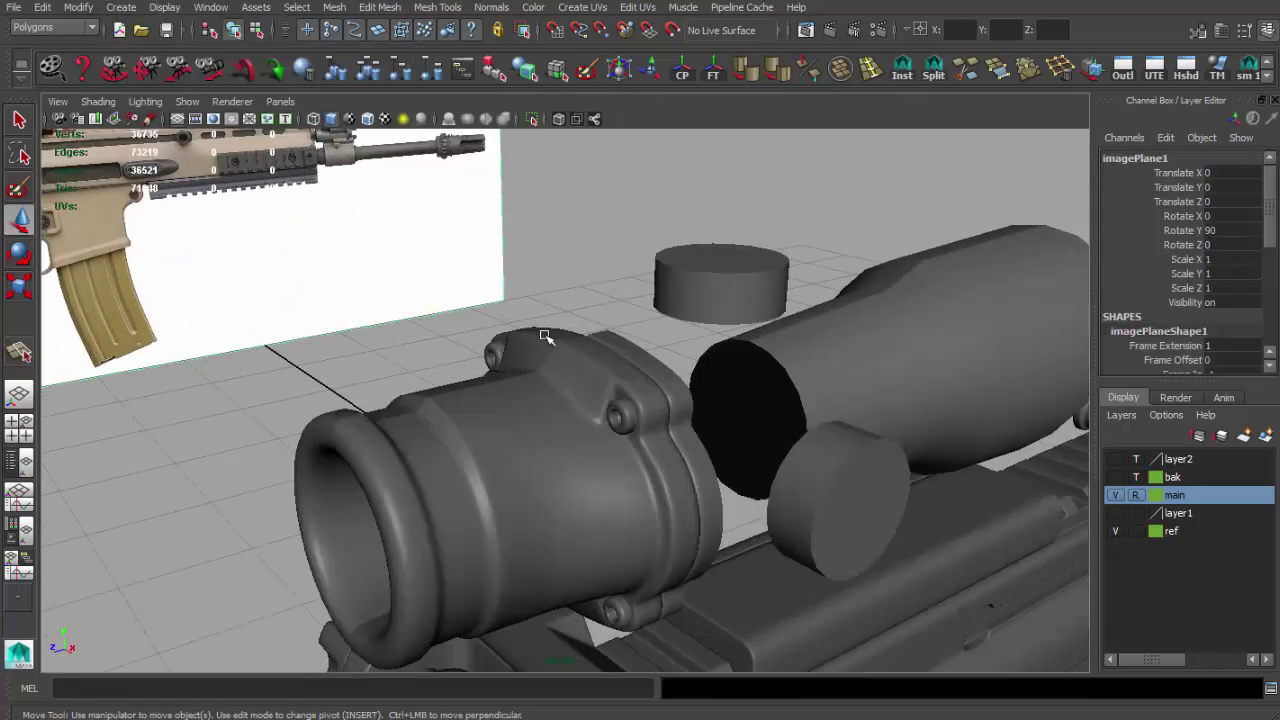
mouse_move(413, 217)
left_mouse_down("alt")
mouse_move(648, 373)
mouse_move(657, 334)
mouse_move(749, 286)
mouse_move(697, 286)
mouse_move(709, 283)
left_mouse_up("alt")
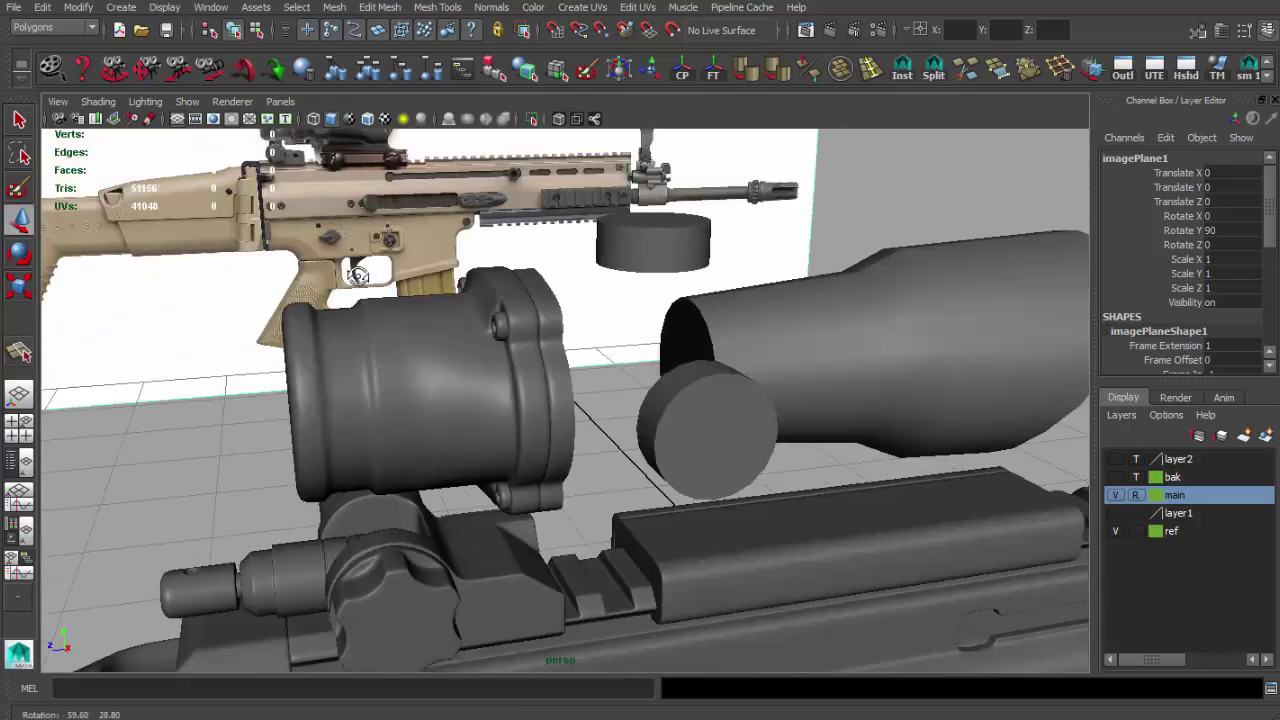
mouse_move(430, 360)
right_mouse_down("alt")
mouse_move(415, 303)
mouse_move(400, 330)
right_mouse_up("alt")
mouse_move(400, 330)
left_mouse_down("alt")
mouse_move(329, 263)
mouse_move(580, 380)
left_mouse_up("alt")
left_click(483, 331)
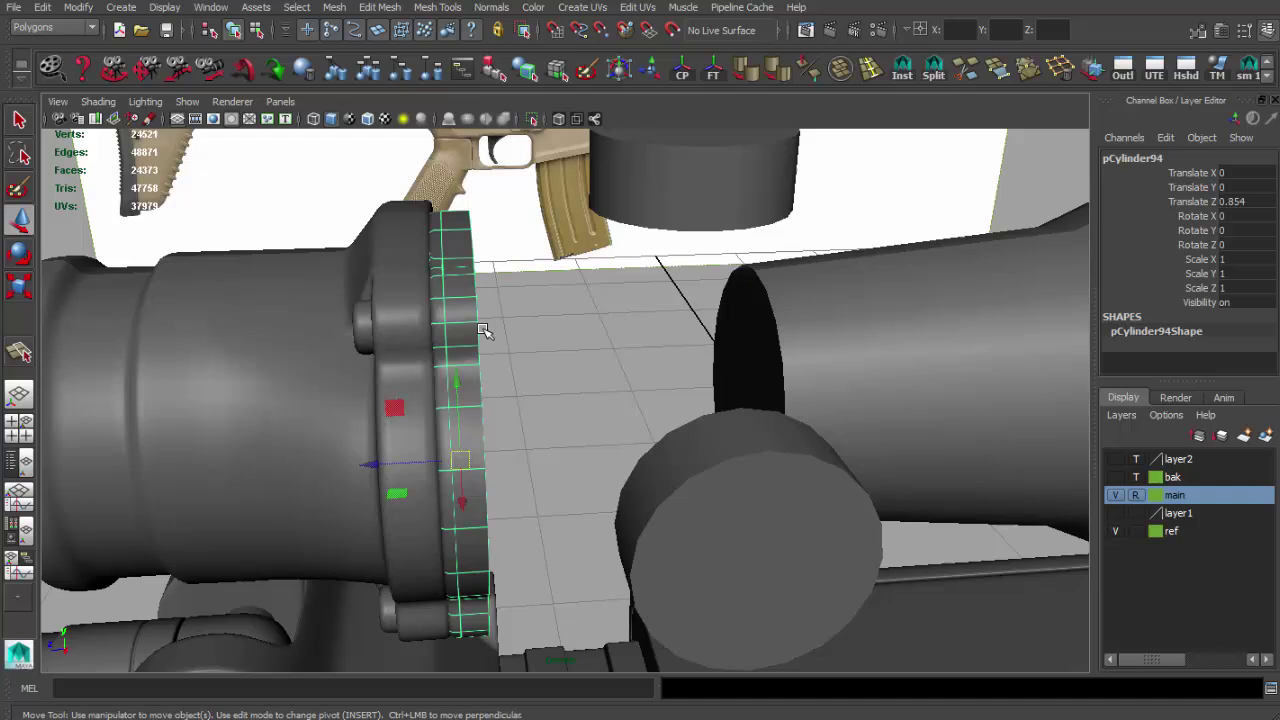
mouse_move(483, 331)
left_mouse_down("alt")
mouse_move(429, 329)
mouse_move(566, 280)
mouse_move(535, 306)
mouse_move(648, 298)
left_mouse_up("alt")
Step: Delete the extra edges from the ring in edge mode with smooth preview off
key("1")
key("q")
key("F10")
key("Delete")
Step: In the four-pane layout, reselect the ring and switch to its vertices to match the side reference
left_click_drag(671, 419, 608, 379, "alt")
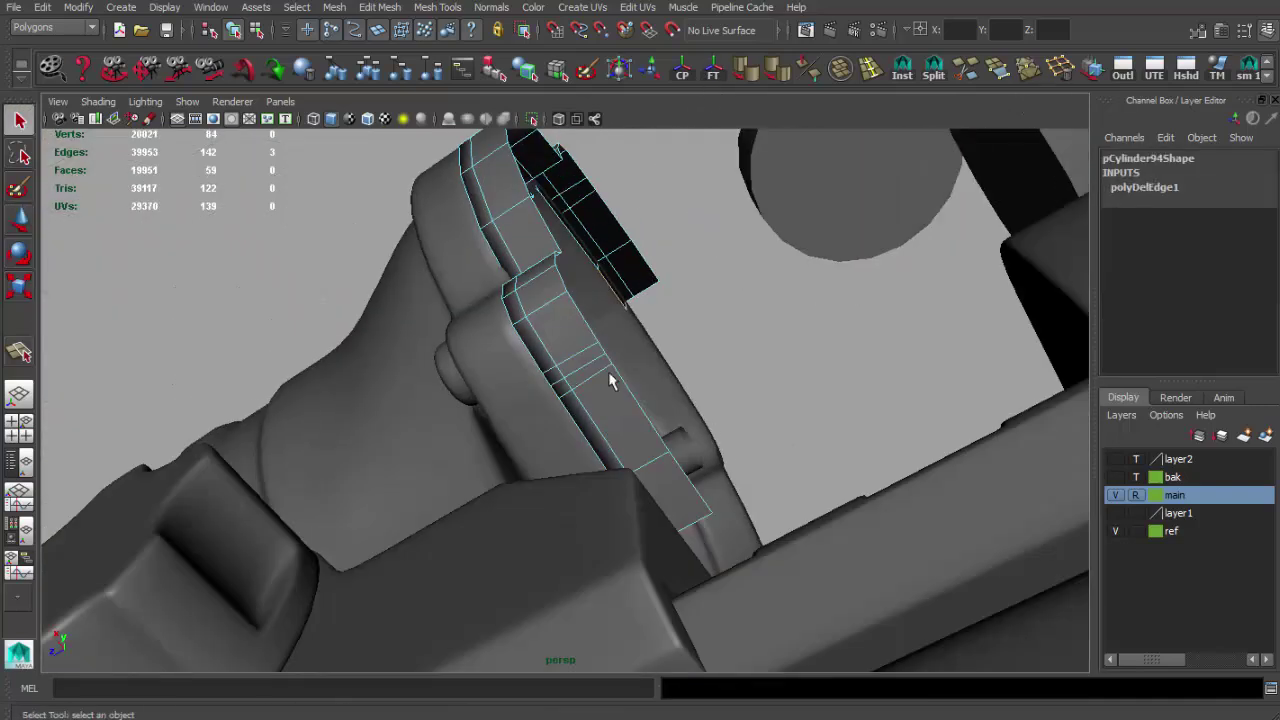
left_click_drag(583, 302, 760, 420, "alt")
key("F8")
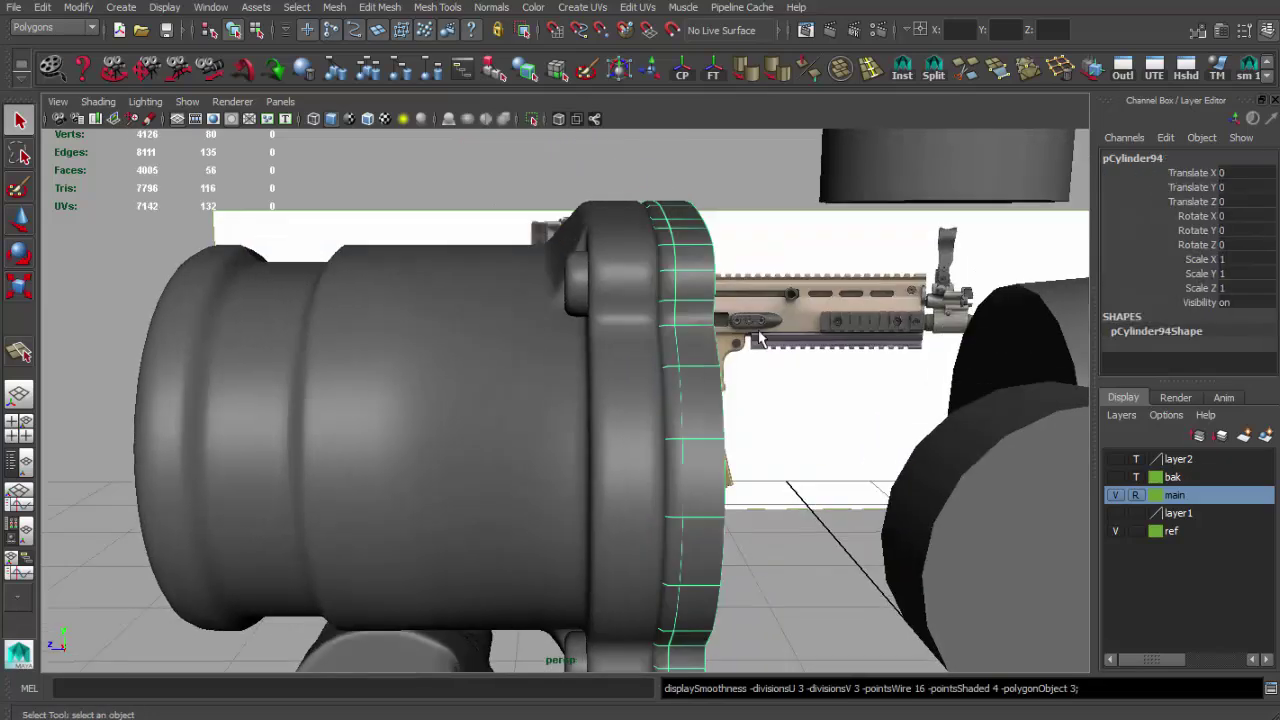
key("space")
key("space")
middle_click_drag(744, 209, 575, 290, "alt")
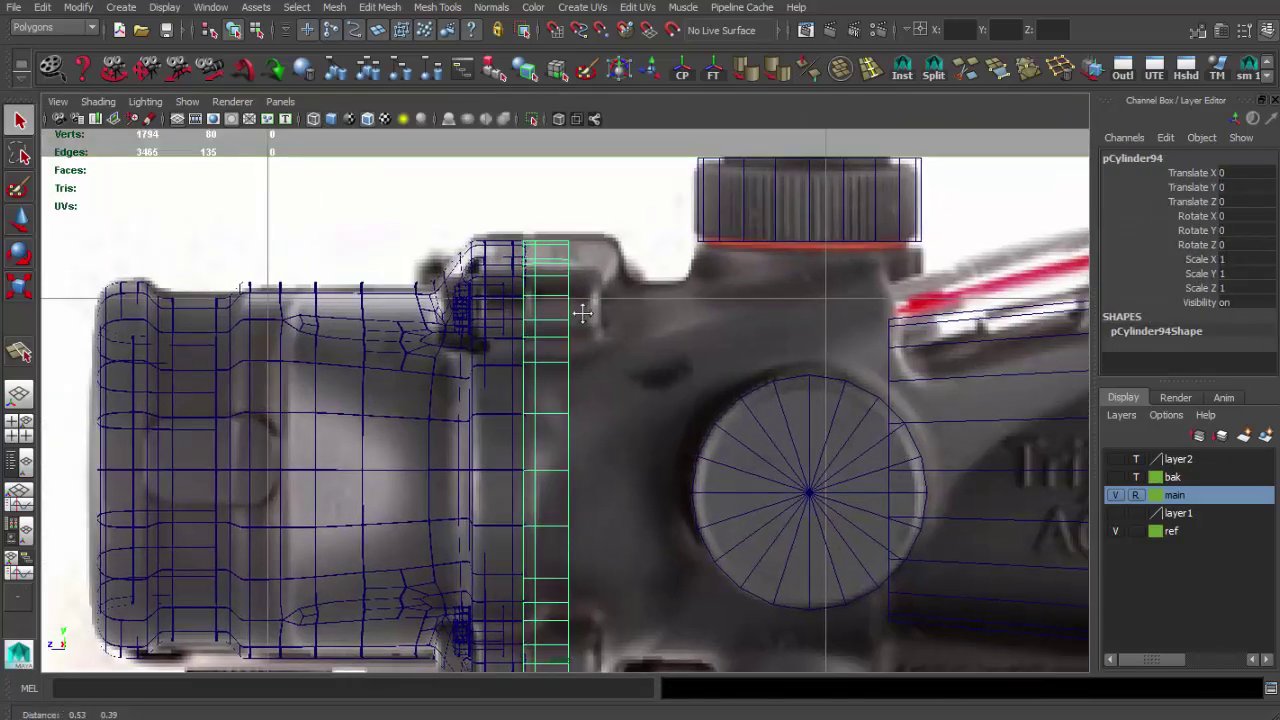
mouse_move(575, 281)
right_mouse_down("alt")
mouse_move(657, 336)
mouse_move(574, 349)
right_mouse_up("alt")
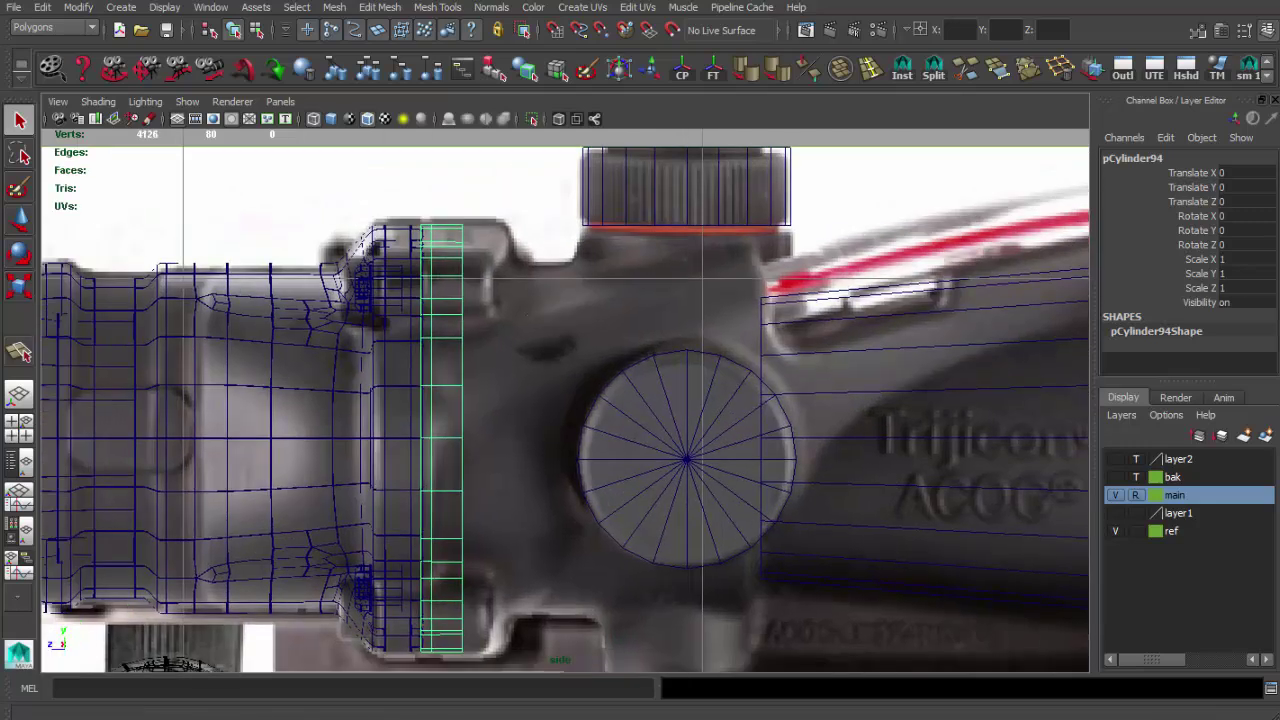
middle_click_drag(463, 322, 467, 308, "alt")
left_click(468, 327)
key("F9")
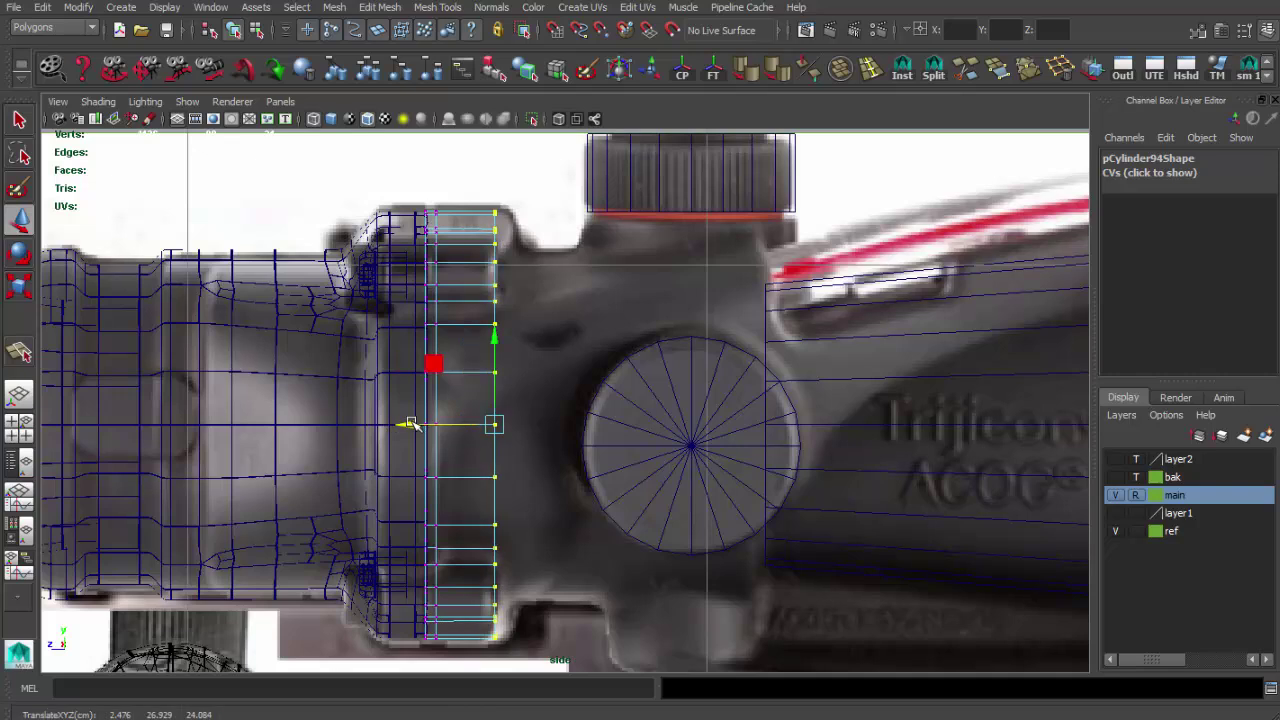
Step: Extrude the ring's rim edges into a lip, checking against the scope reference photo
key("space")
key("space")
mouse_move(600, 420)
left_mouse_down("alt")
mouse_move(643, 380)
mouse_move(560, 378)
mouse_move(714, 261)
left_mouse_up("alt")
key("1")
mouse_move(646, 443)
left_mouse_down("alt")
mouse_move(655, 615)
mouse_move(610, 450)
mouse_move(651, 531)
mouse_move(669, 524)
left_mouse_up("alt")
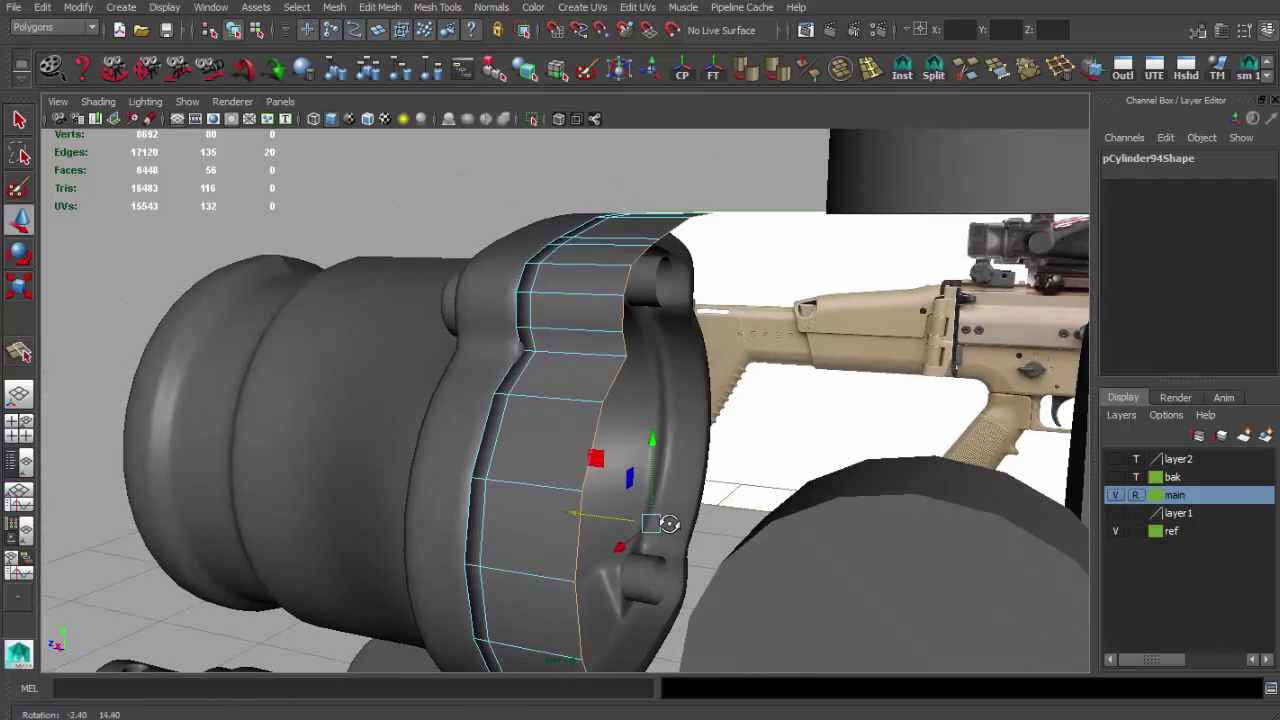
key("alt+Tab")
mouse_move(591, 463)
left_mouse_down("alt")
mouse_move(577, 466)
mouse_move(802, 433)
left_mouse_up("alt")
key("ctrl+e")
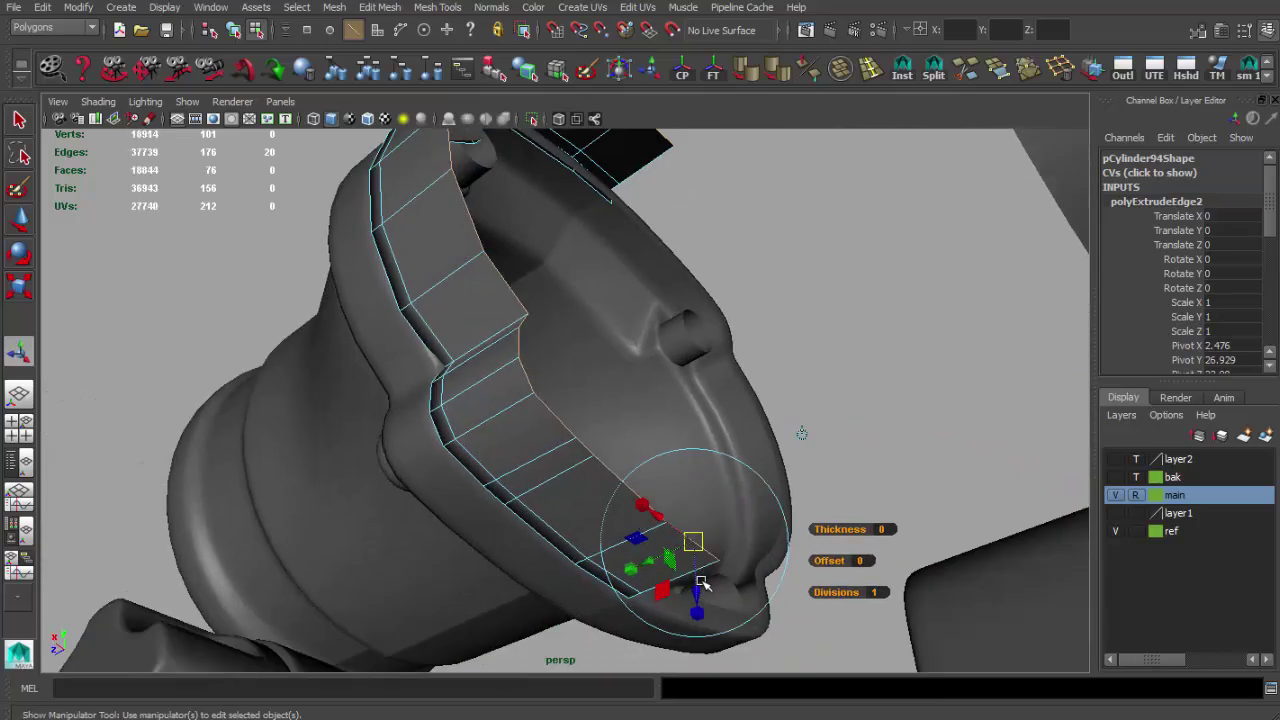
key("ctrl+z")
mouse_move(703, 572)
left_mouse_down("alt")
mouse_move(594, 400)
mouse_move(677, 297)
mouse_move(650, 318)
left_mouse_up("alt")
Step: Insert an extra edge loop around the scope ring
key("q")
key("ctrl+r")
left_click(674, 303)
key("q")
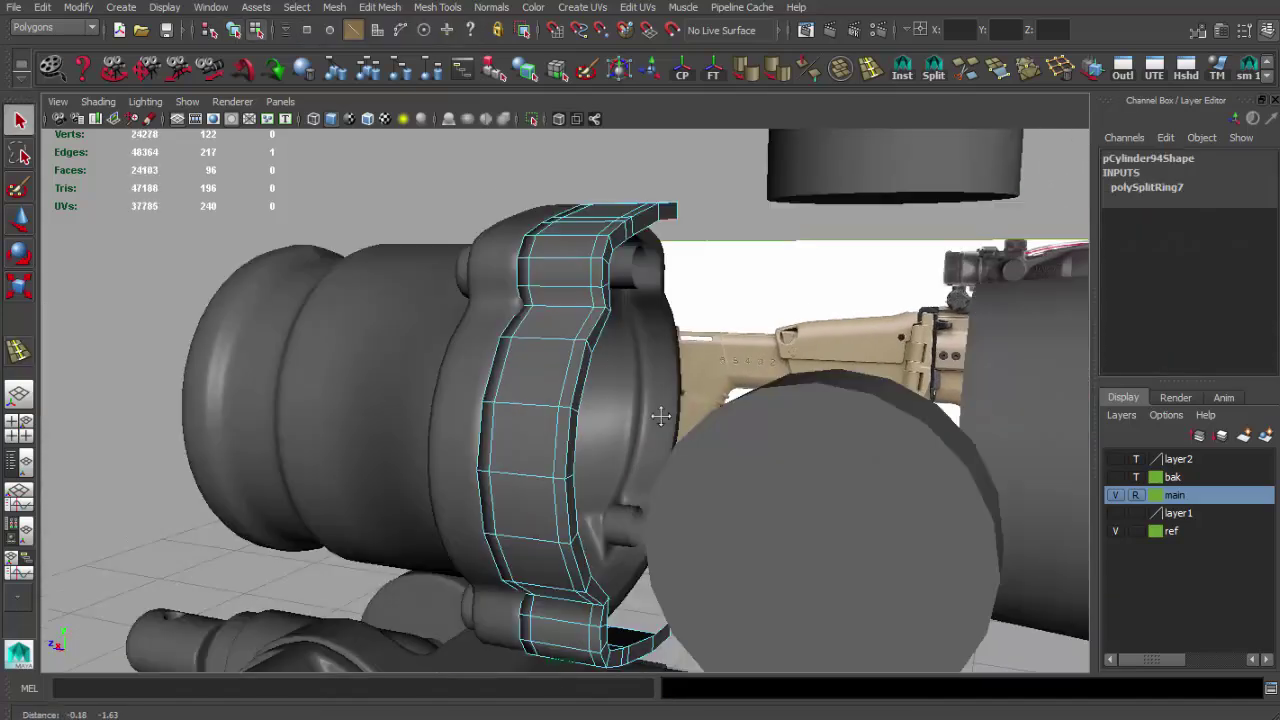
mouse_move(743, 236)
left_mouse_down("alt")
mouse_move(775, 525)
mouse_move(652, 491)
mouse_move(608, 367)
left_mouse_up("alt")
Step: Move the ring's new vertices to fit the side reference in the maximized side view
key("w")
key("space")
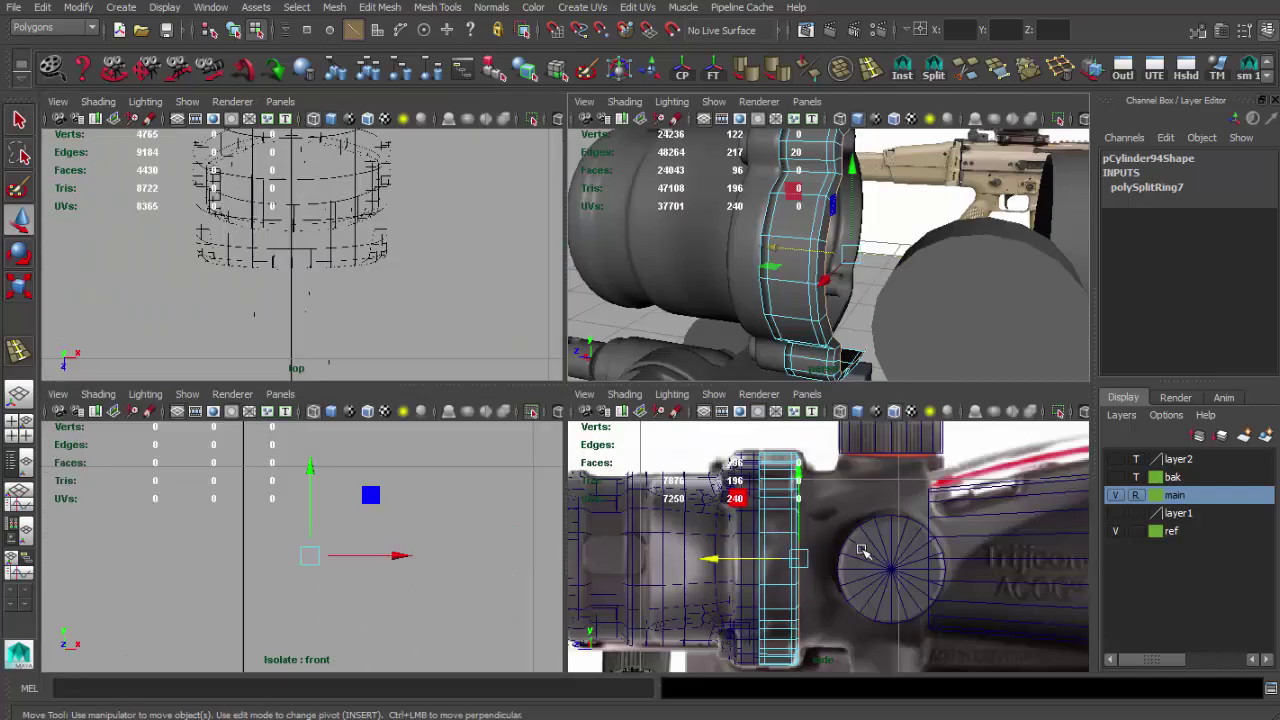
key("space")
scroll(407, 415, "down", 5)
scroll(500, 420, "up", 2)
scroll(614, 448, "up", 2)
scroll(519, 410, "up", 2)
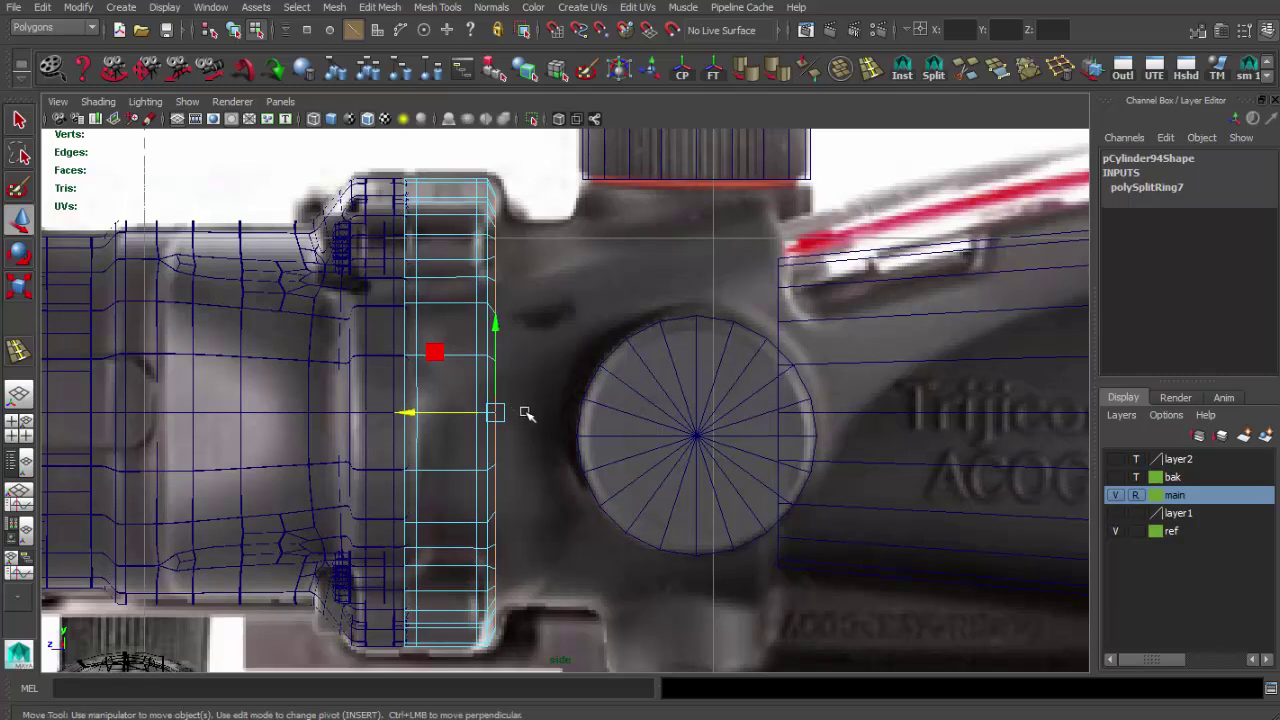
scroll(525, 400, "down", 2)
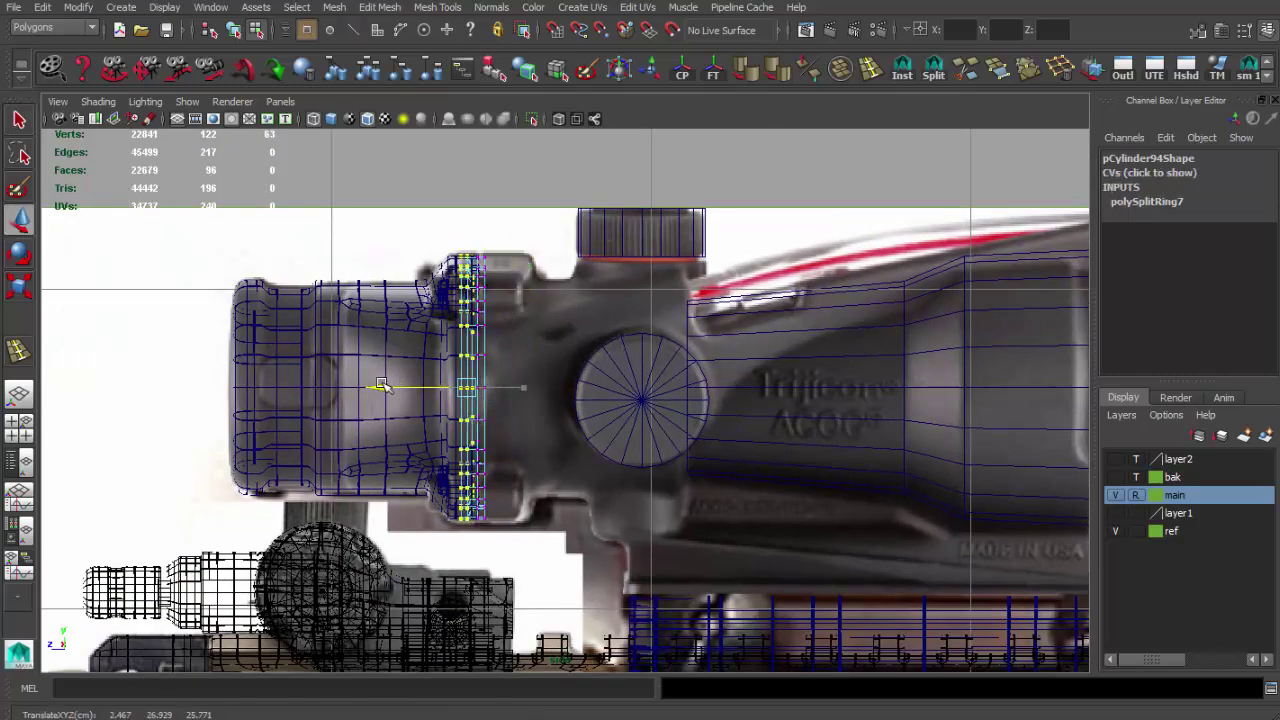
key("space")
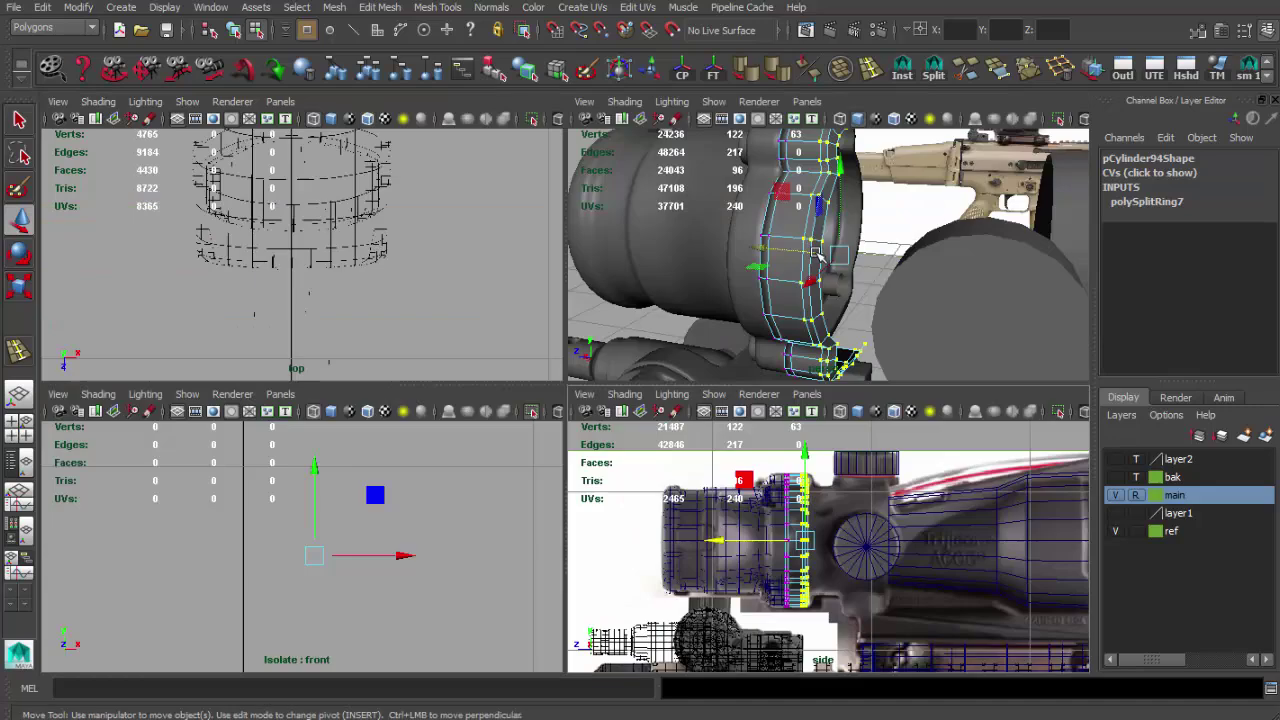
key("space")
Step: Return to object selection and inspect the scope parts in the perspective view
key("q")
key("F8")
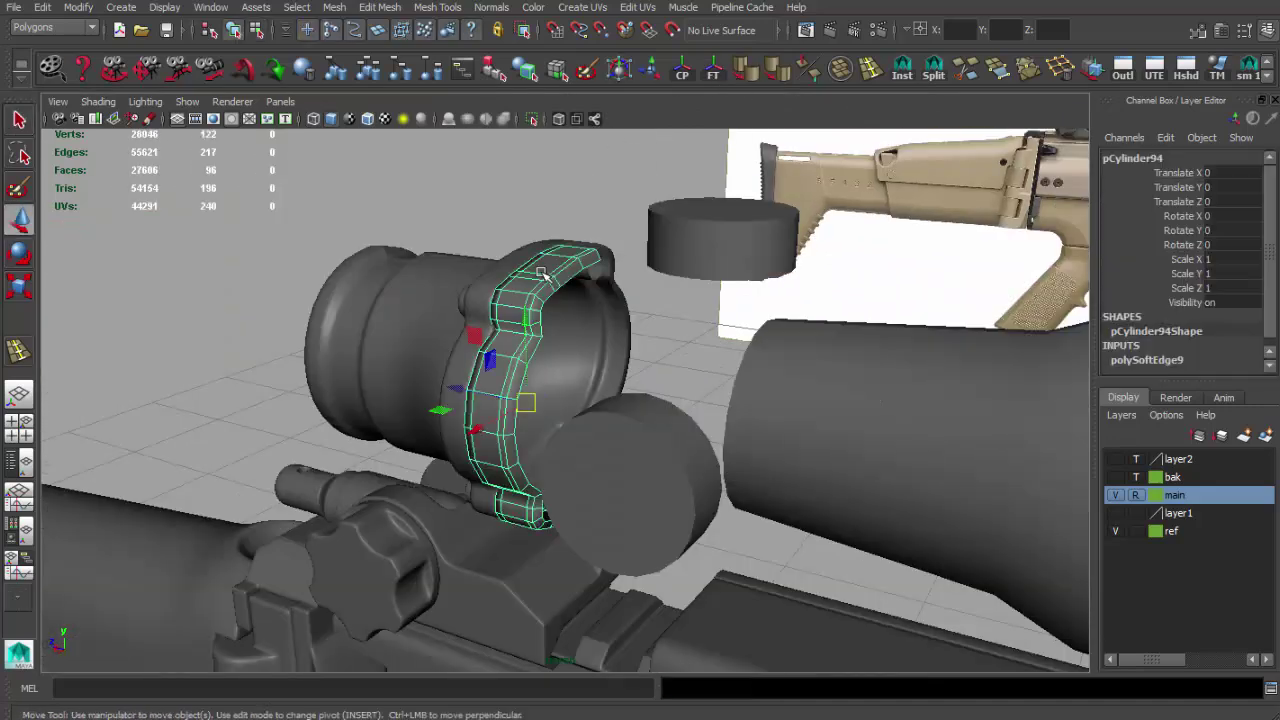
left_click_drag(541, 272, 430, 380, "alt")
left_click(430, 370)
left_click(300, 250)
mouse_move(300, 250)
left_mouse_down("alt")
mouse_move(422, 398)
mouse_move(560, 400)
left_mouse_up("alt")
Step: Move the reference photos out of the way and maximize the side view
key("alt+Tab")
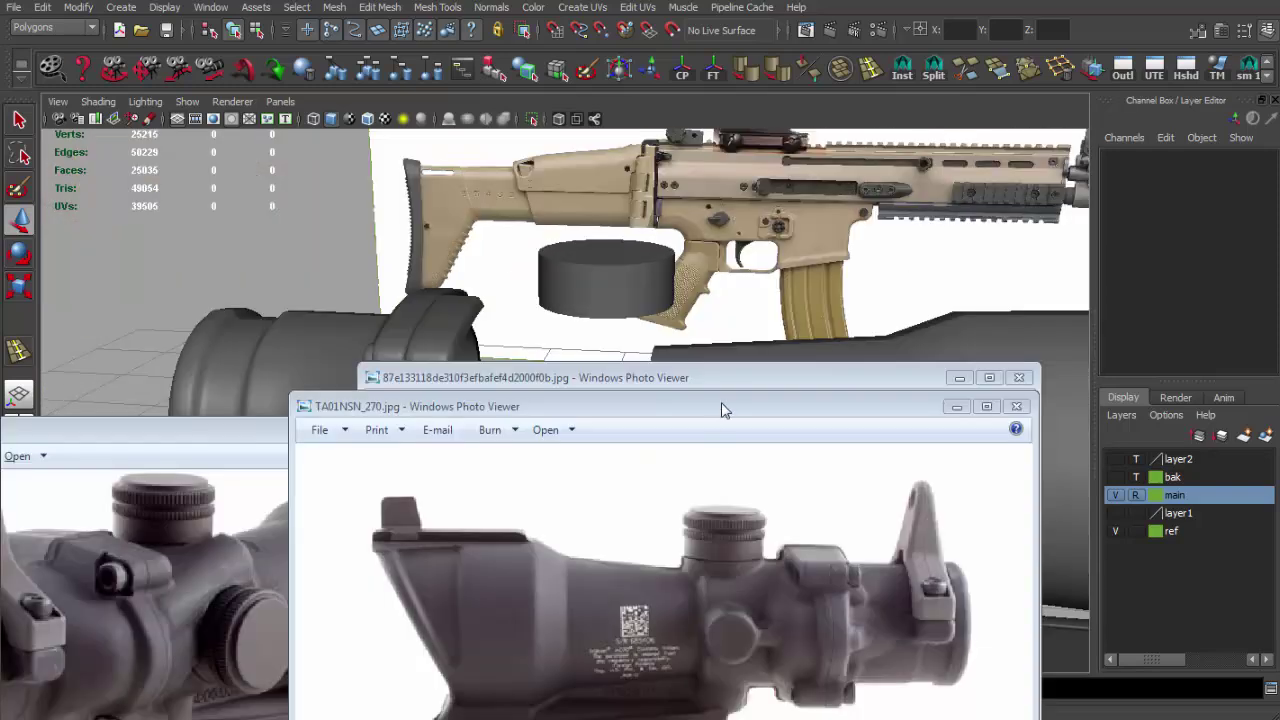
left_click_drag(724, 410, 740, 715)
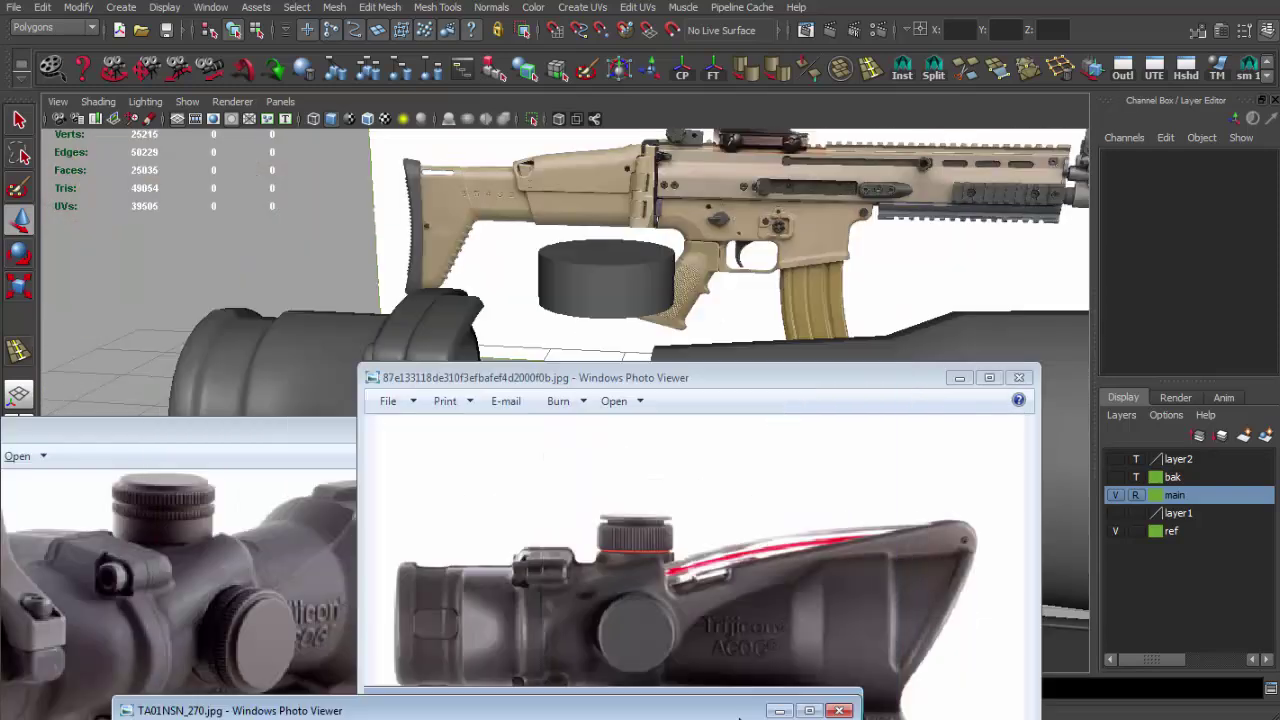
left_click_drag(700, 377, 660, 688)
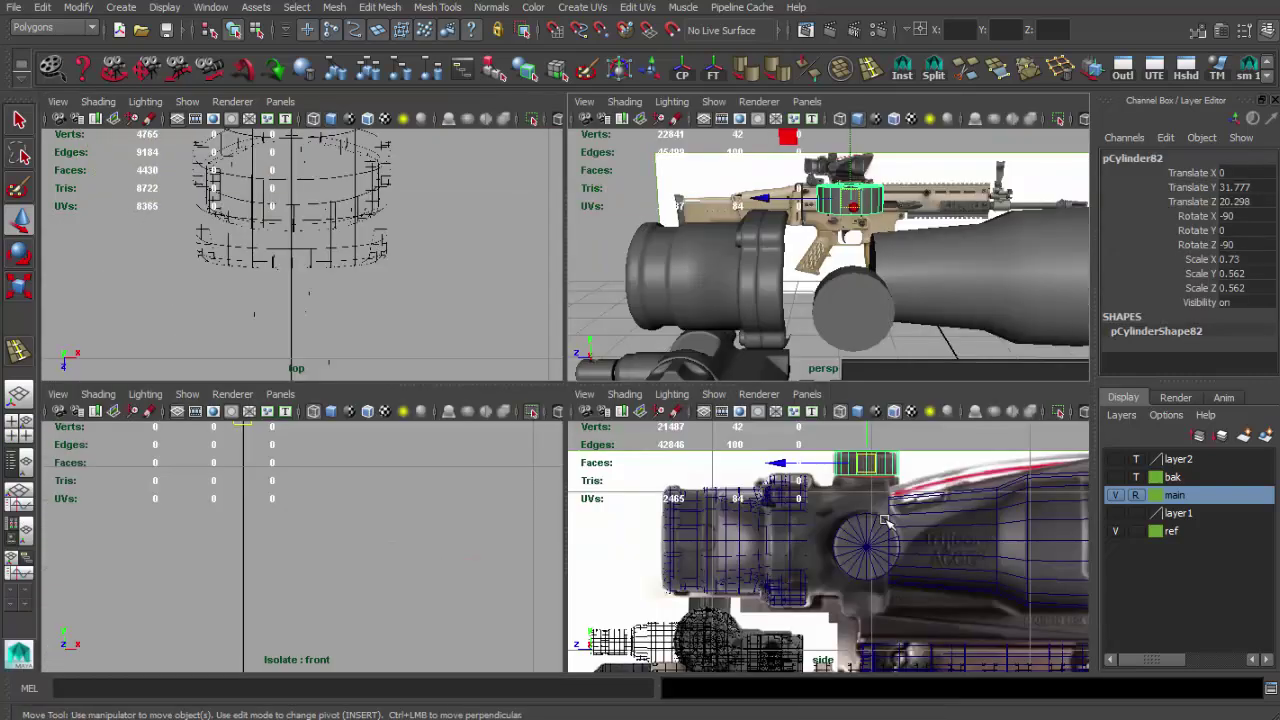
key("space")
scroll(640, 177, "up", 2)
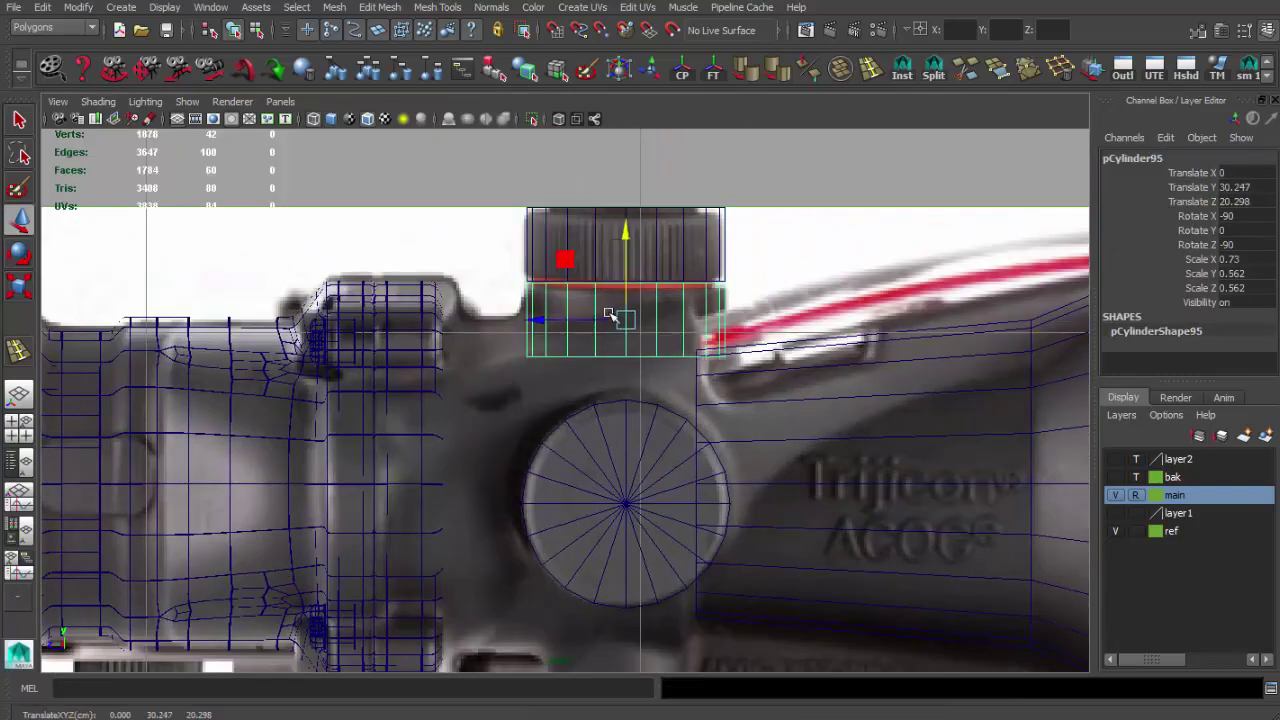
Step: Extrude the turret cap's bottom faces, lower them and scale them out into a flared skirt
key("q")
left_click_drag(512, 341, 810, 394)
left_click(566, 290)
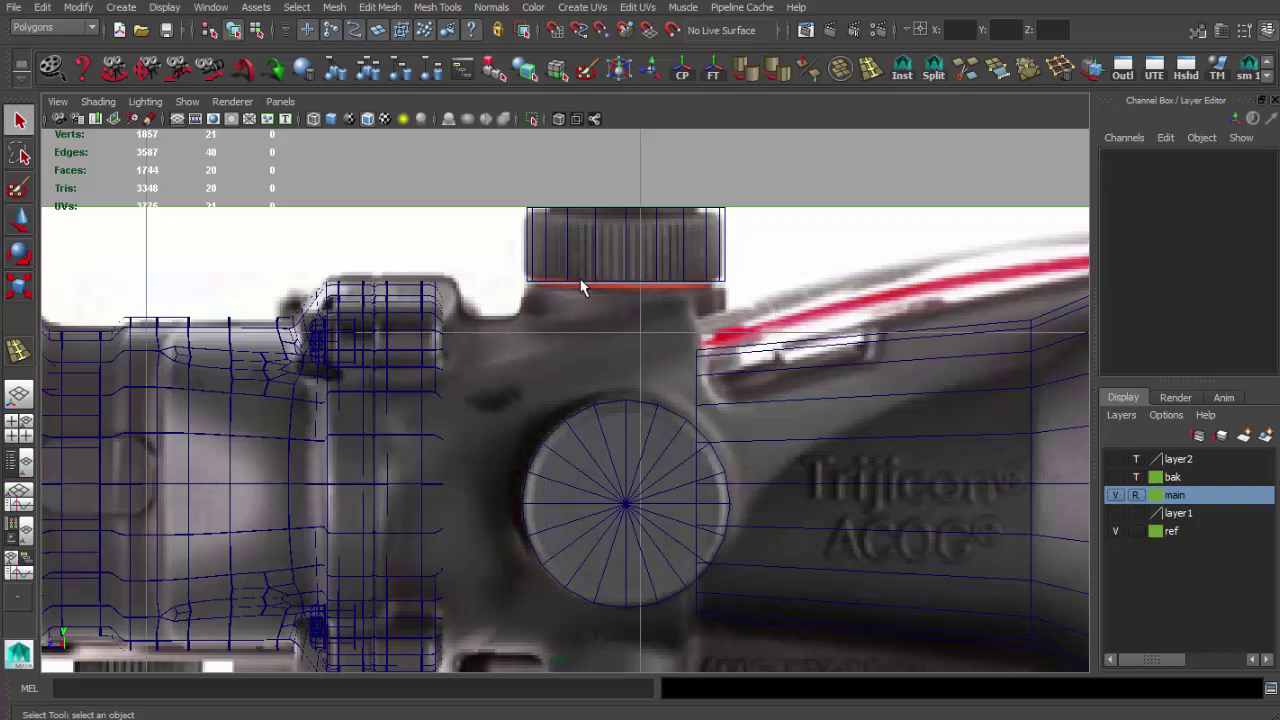
key("ctrl+e")
key("r")
key("w")
left_click_drag(628, 240, 630, 266)
key("r")
key("w")
key("r")
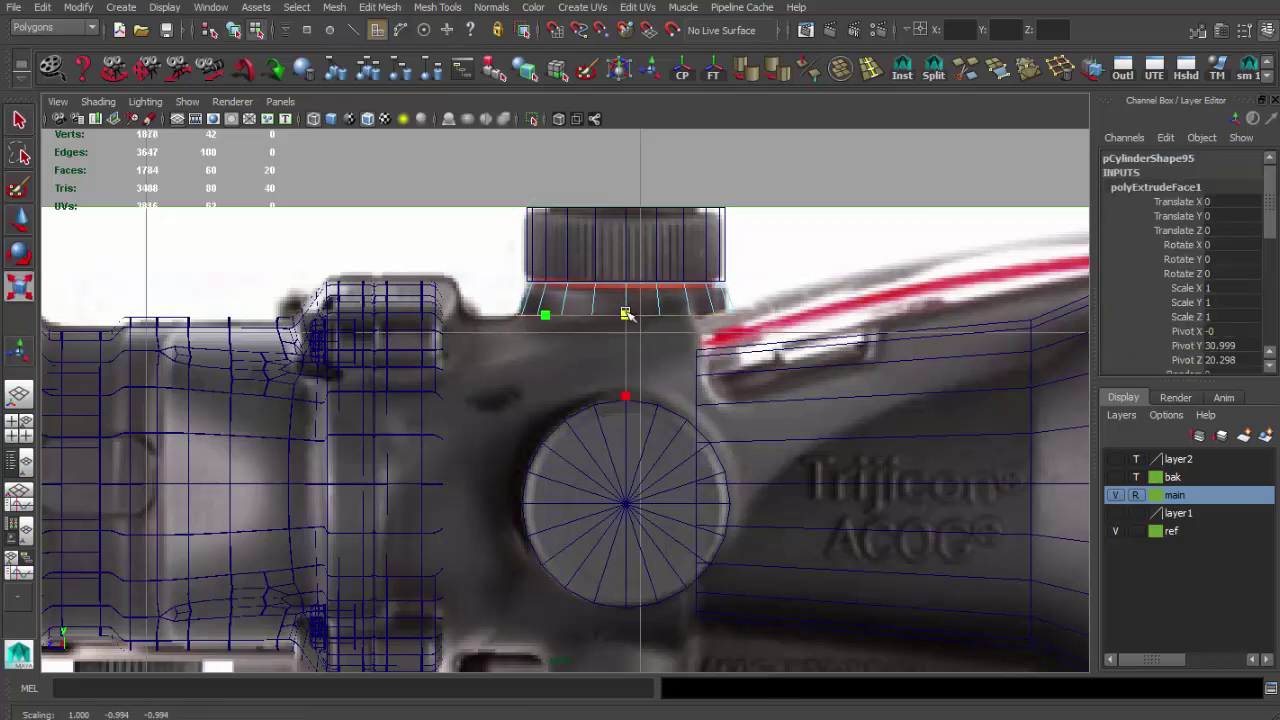
mouse_move(814, 240)
left_mouse_down("alt")
mouse_move(634, 346)
mouse_move(505, 250)
mouse_move(626, 251)
mouse_move(563, 266)
mouse_move(606, 294)
mouse_move(600, 320)
mouse_move(614, 329)
left_mouse_up("alt")
Step: Delete the unneeded bottom faces from the turret cap pCylinder95
key("F8")
key("q")
left_click(505, 250)
left_click(626, 251)
left_click(524, 264)
key("ctrl+F11")
key("Delete")
key("F8")
key("ctrl+F11")
Step: Delete ten more unwanted cap faces and soften the turret cap's edges
key("Delete")
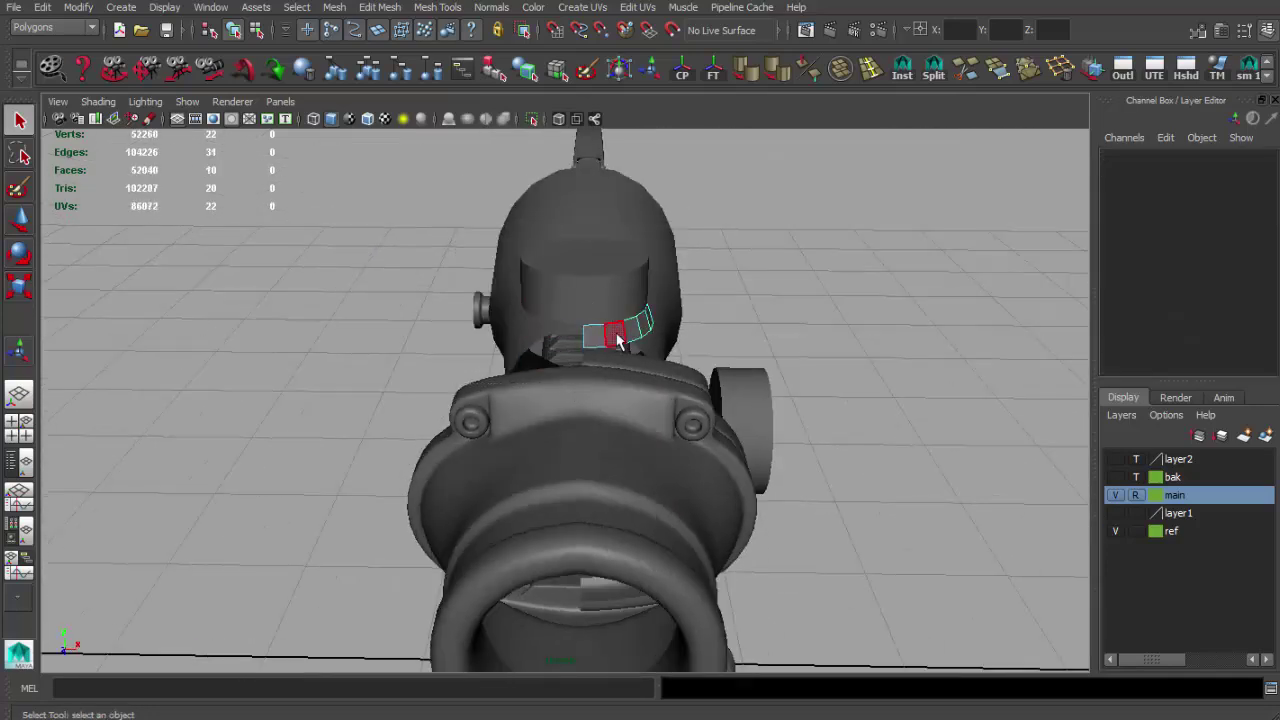
key("F8")
left_click_drag(730, 315, 843, 106, "alt")
left_click(752, 70)
left_click(549, 149)
mouse_move(549, 149)
left_mouse_down("alt")
mouse_move(500, 346)
mouse_move(600, 330)
mouse_move(727, 453)
left_mouse_up("alt")
left_click(600, 330)
left_click(727, 453)
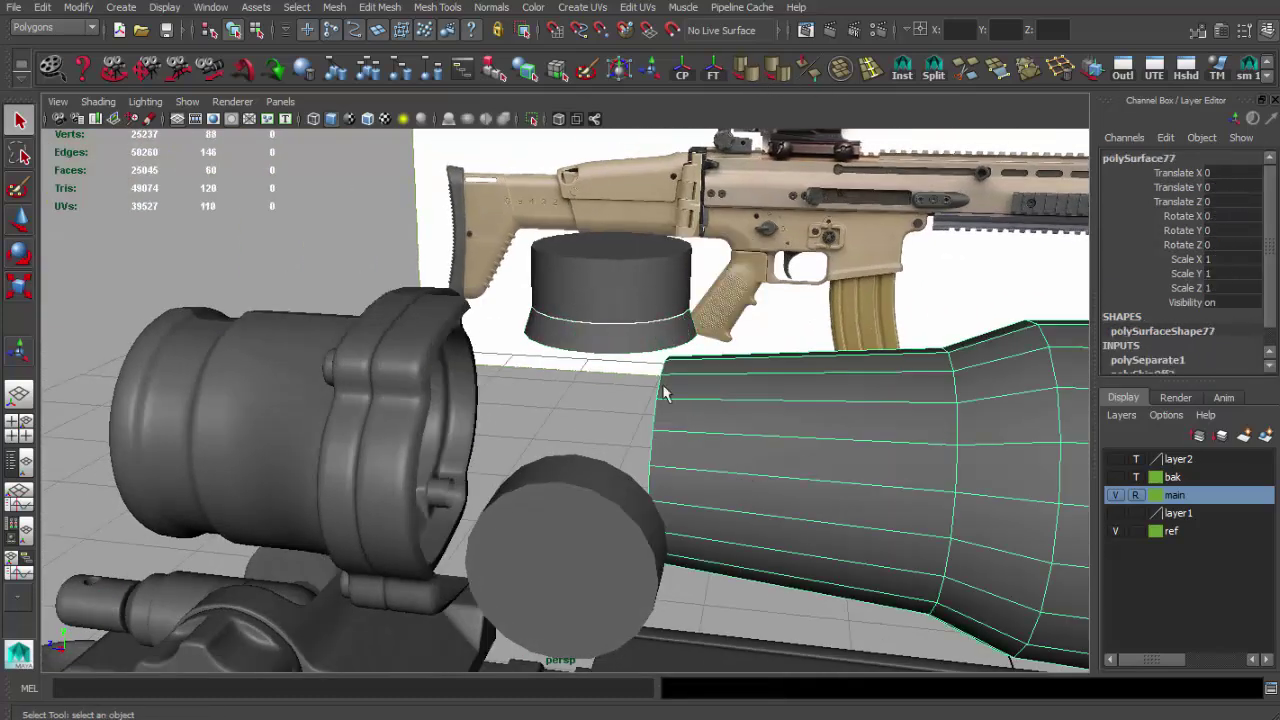
mouse_move(695, 399)
left_mouse_down("alt")
mouse_move(749, 349)
mouse_move(657, 400)
mouse_move(662, 443)
mouse_move(691, 437)
left_mouse_up("alt")
Step: Duplicate the turret cap and rotate the copy -90 degrees on Y
key("w")
left_click(575, 348)
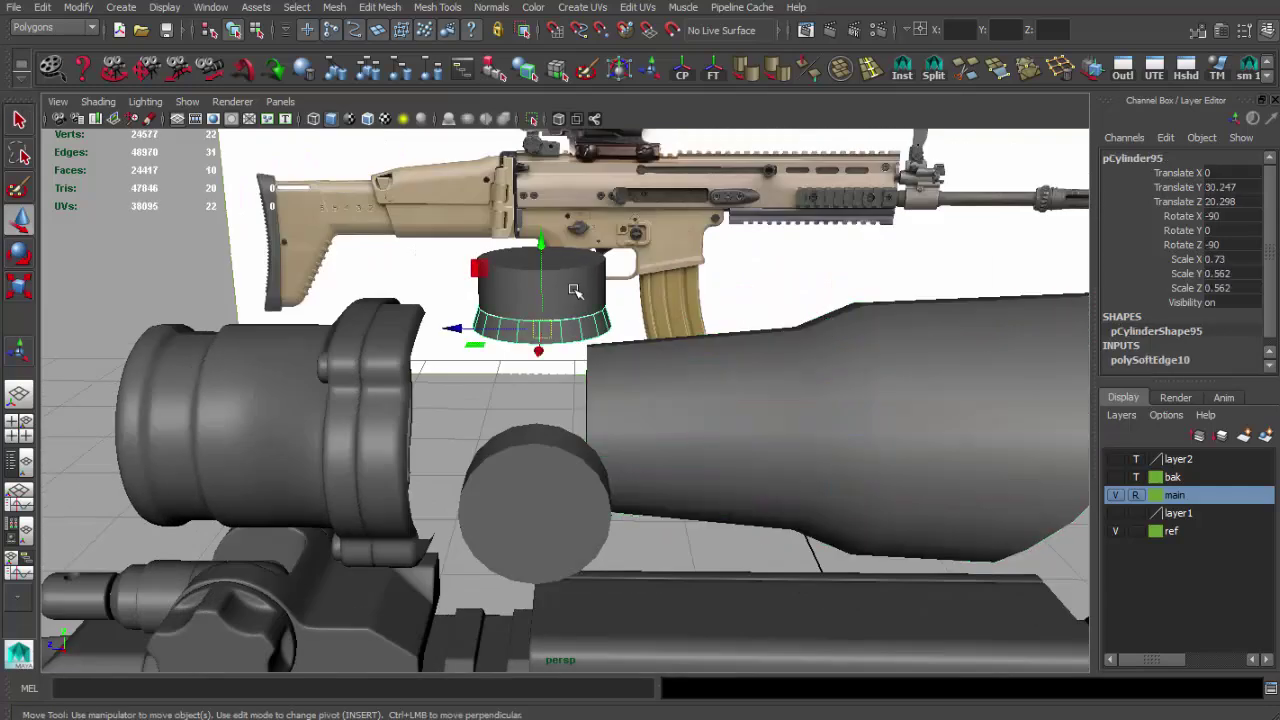
key("ctrl+d")
key("e")
left_click_drag(605, 335, 657, 381)
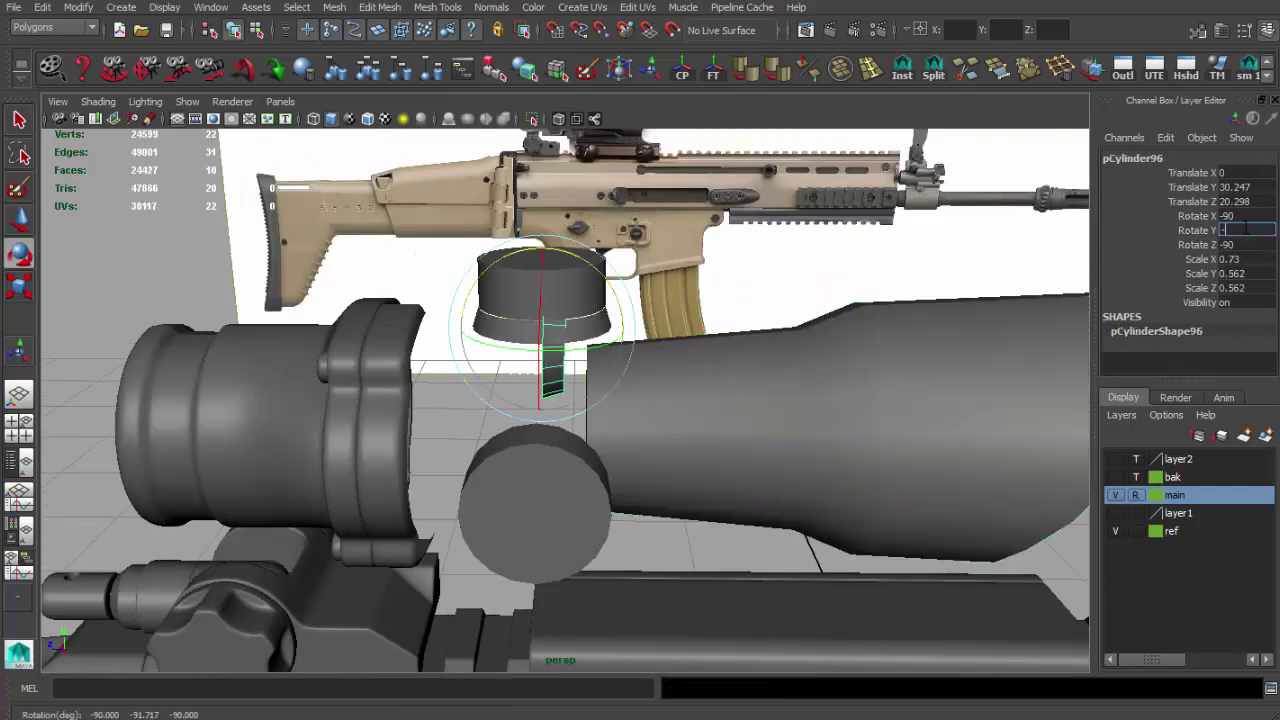
Step: In the side view, move and scale the copy pCylinder96 onto the side dial
key("w")
left_click_drag(660, 308, 734, 477)
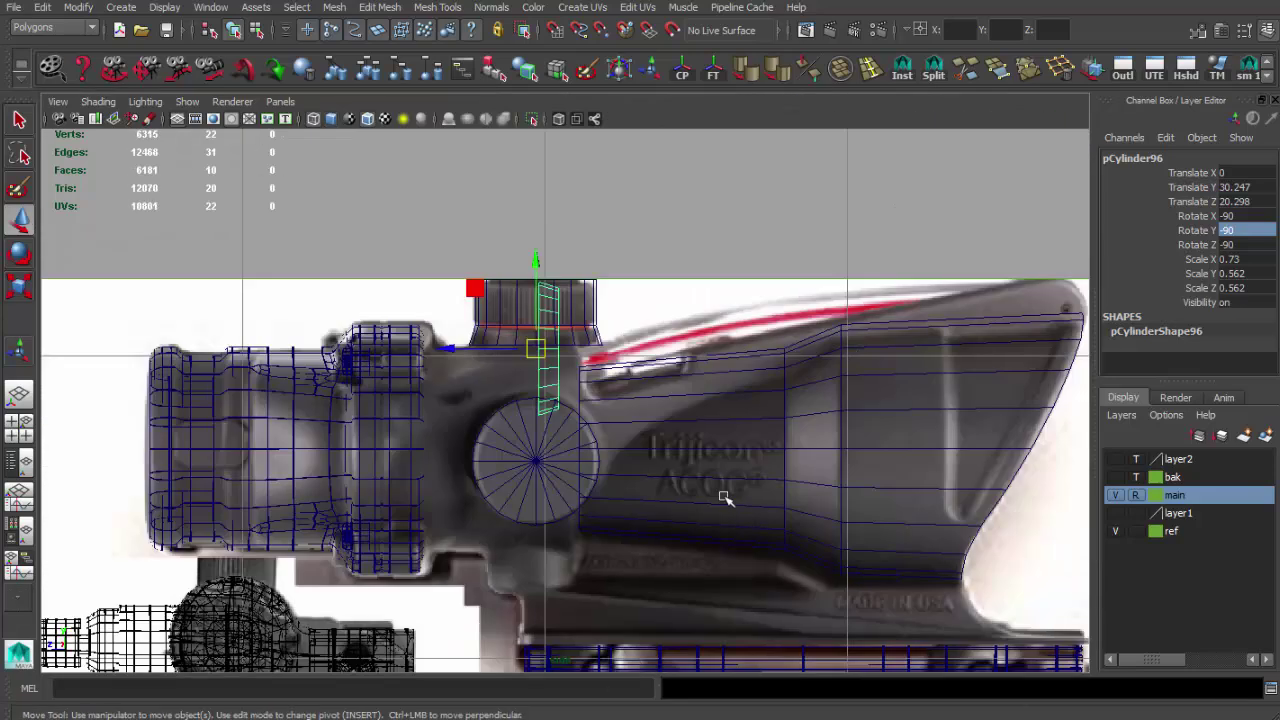
left_click_drag(524, 244, 527, 389)
key("r")
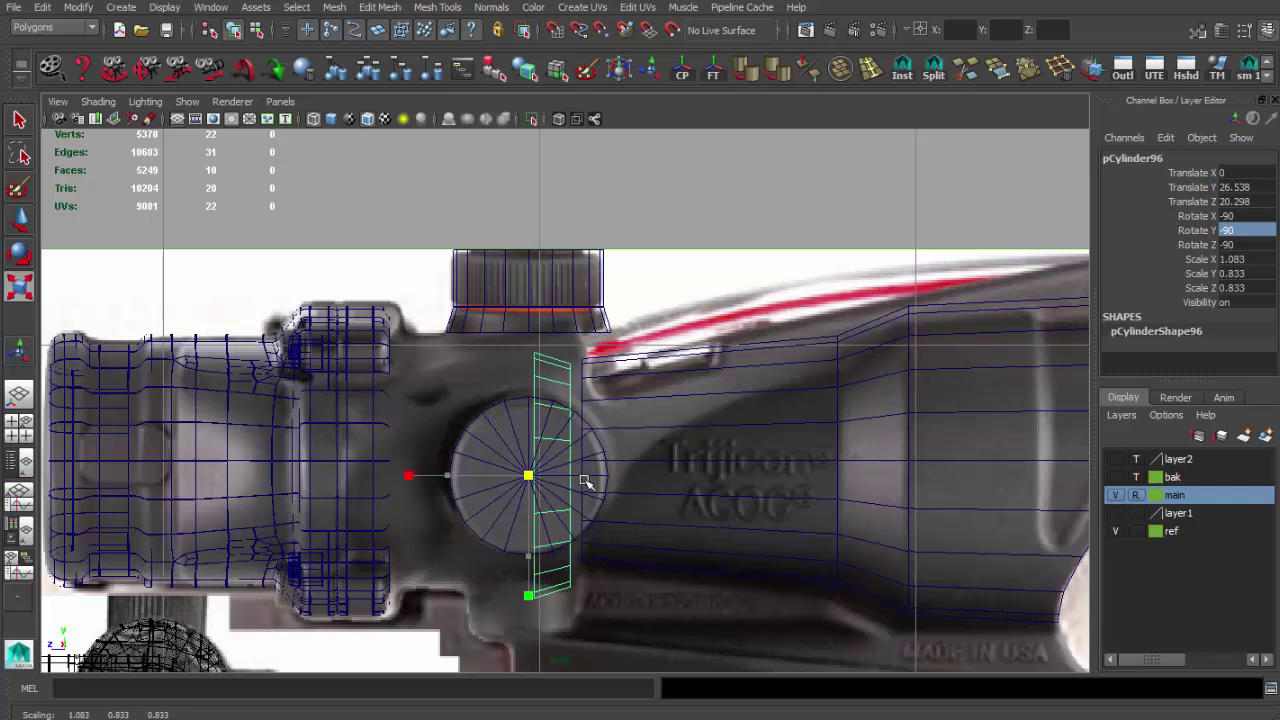
key("w")
left_click_drag(480, 476, 414, 476)
mouse_move(413, 717)
left_mouse_down()
mouse_move(555, 605)
mouse_move(323, 600)
mouse_move(314, 586)
left_mouse_up()
Step: Select the side turret base's left vertex column and shift it further left
left_click(706, 418)
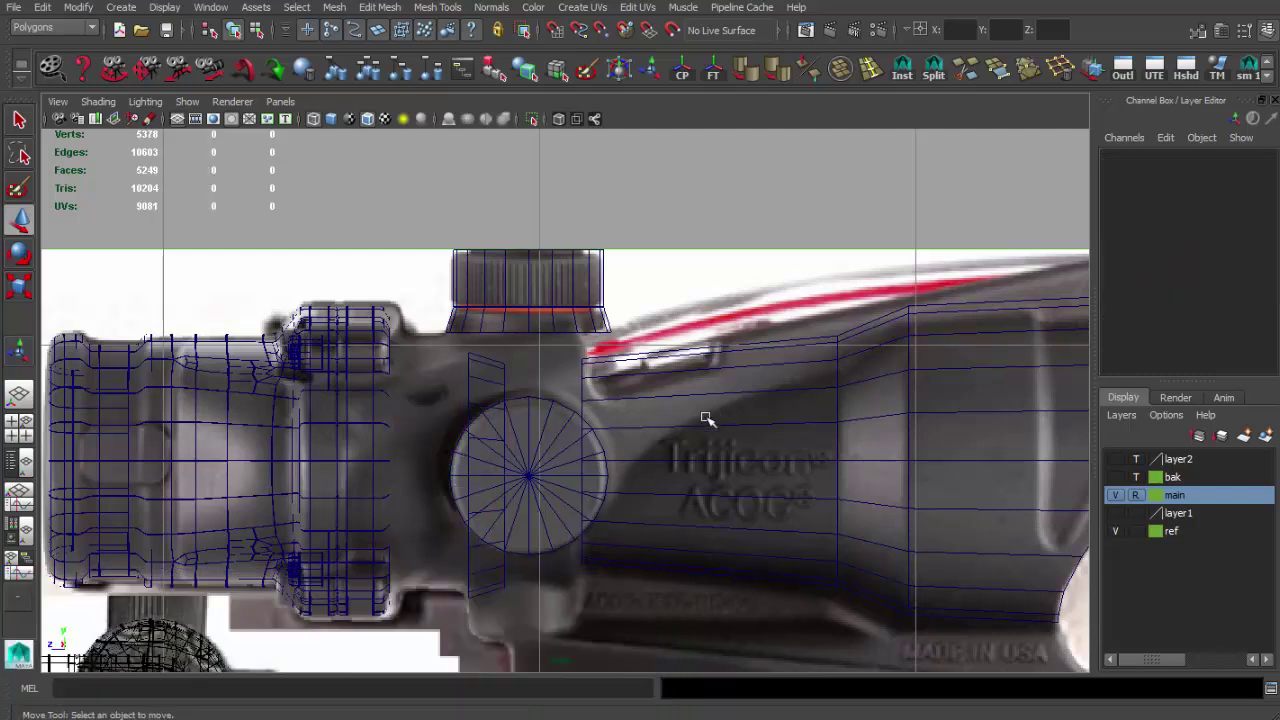
middle_click_drag(706, 418, 560, 371, "alt")
left_click(500, 335)
middle_click_drag(500, 335, 577, 351, "alt")
key("q")
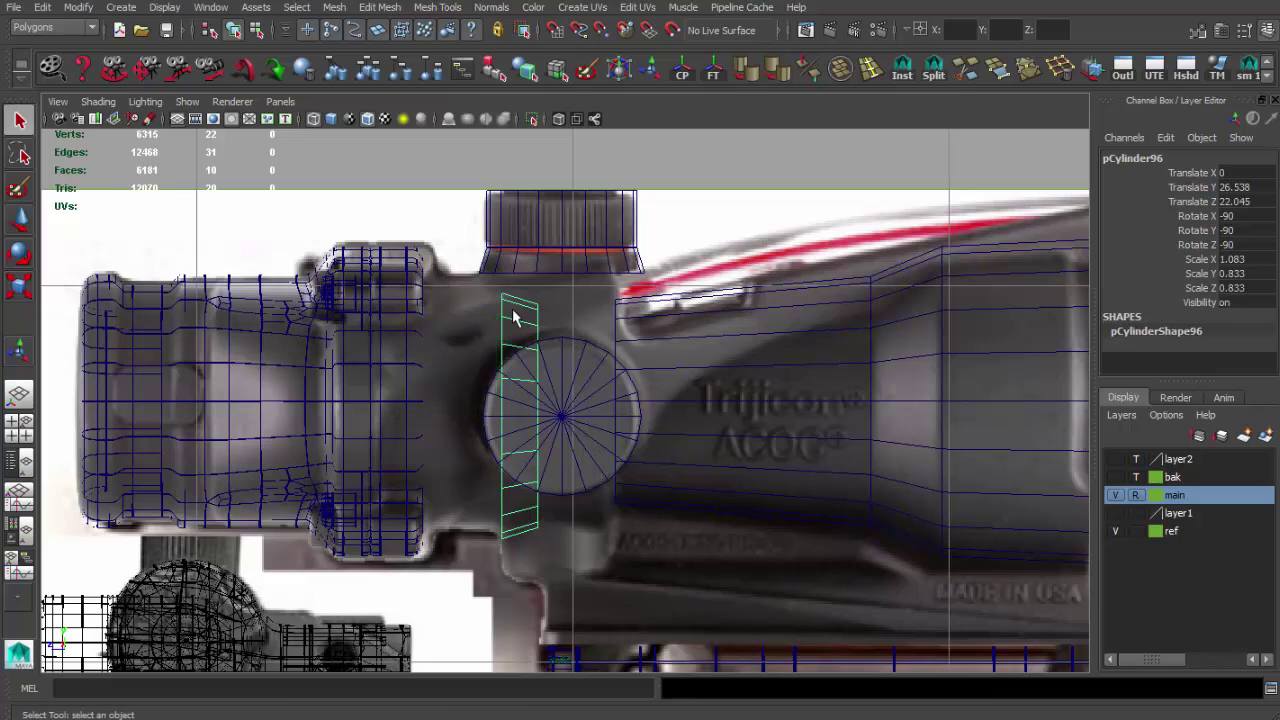
key("F9")
left_click_drag(486, 286, 526, 588)
key("r")
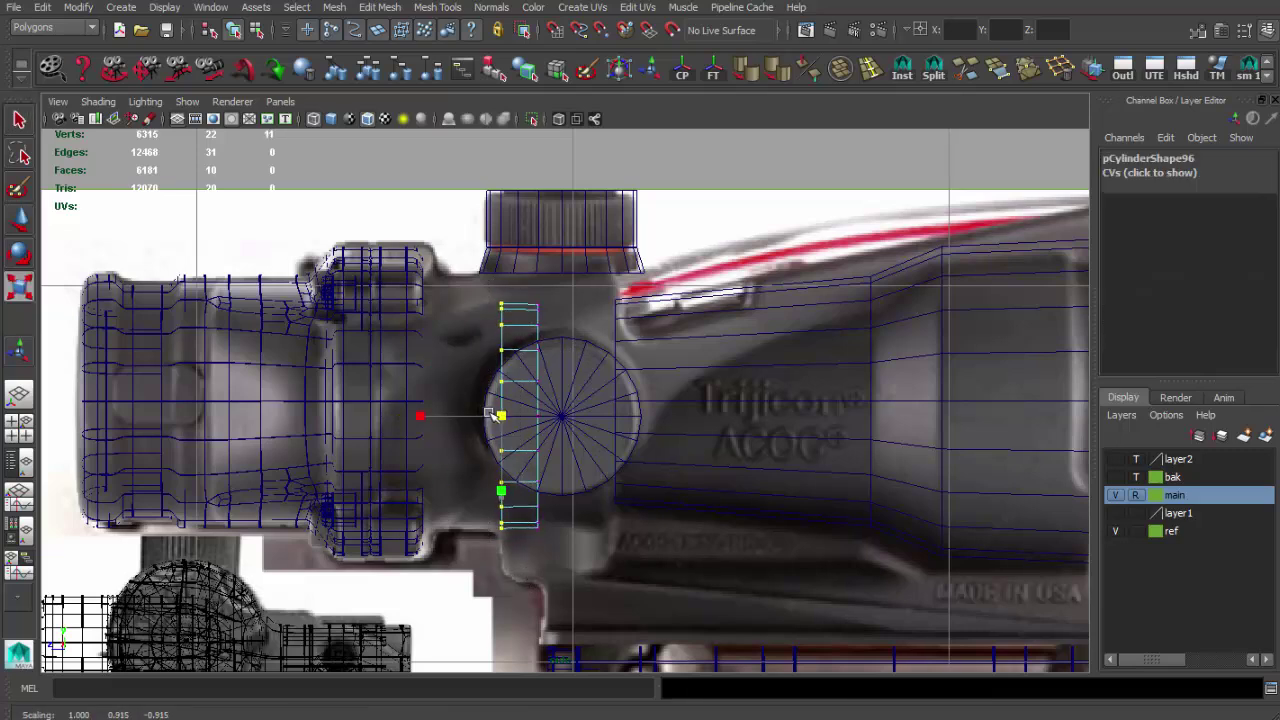
key("w")
left_click_drag(452, 414, 388, 408)
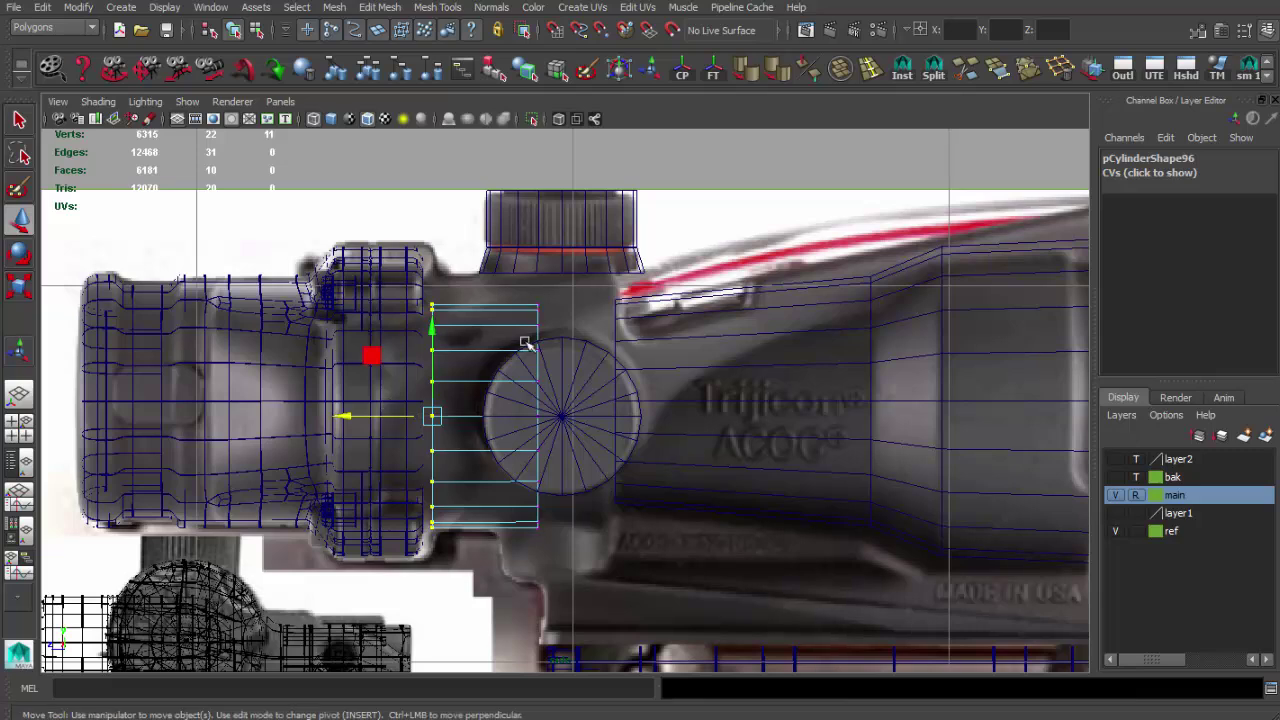
left_click_drag(447, 415, 465, 413)
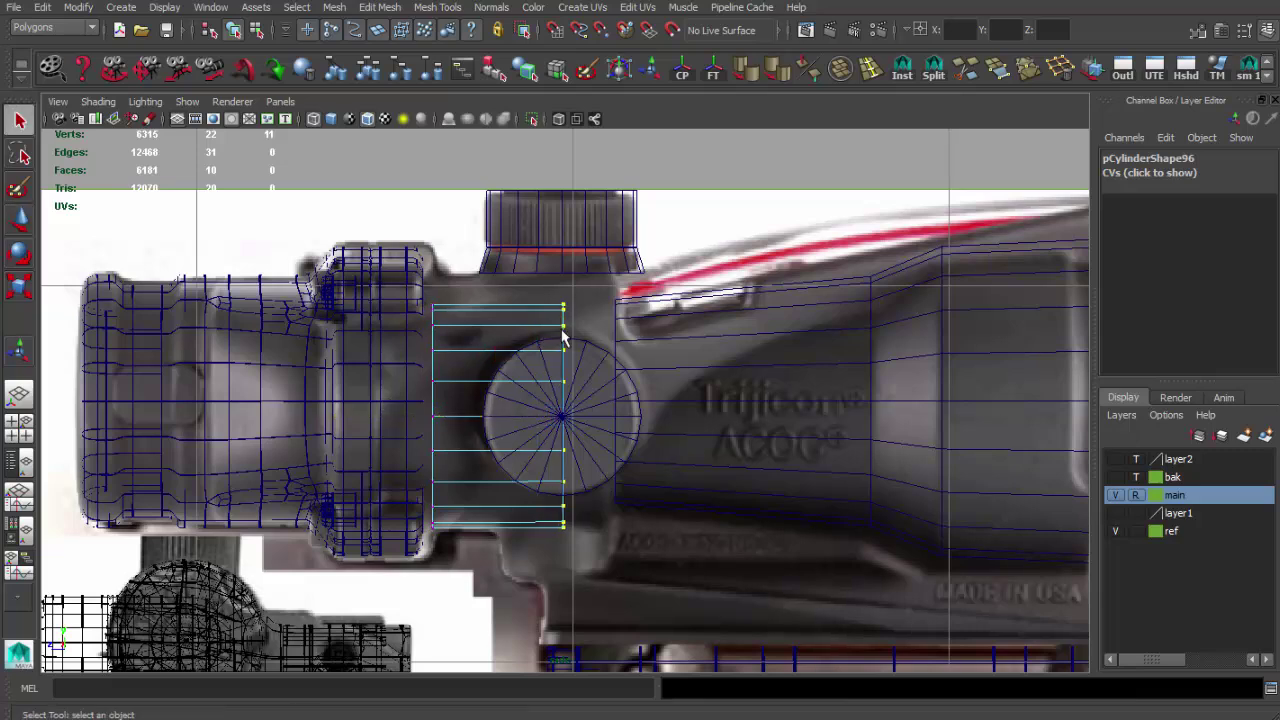
Step: Convert the column to edges and extrude them twice, pushing the new edges across the disc
key("ctrl+F10")
middle_click_drag(543, 551, 531, 554, "alt")
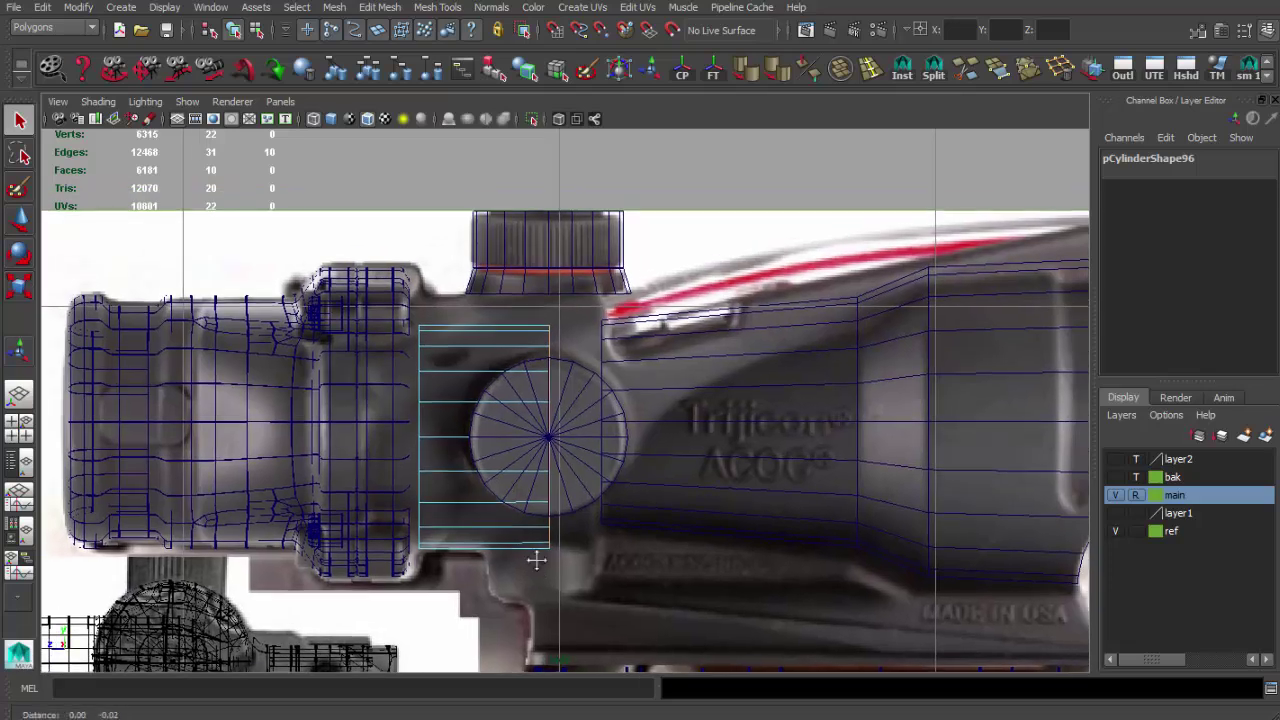
key("ctrl+e")
key("w")
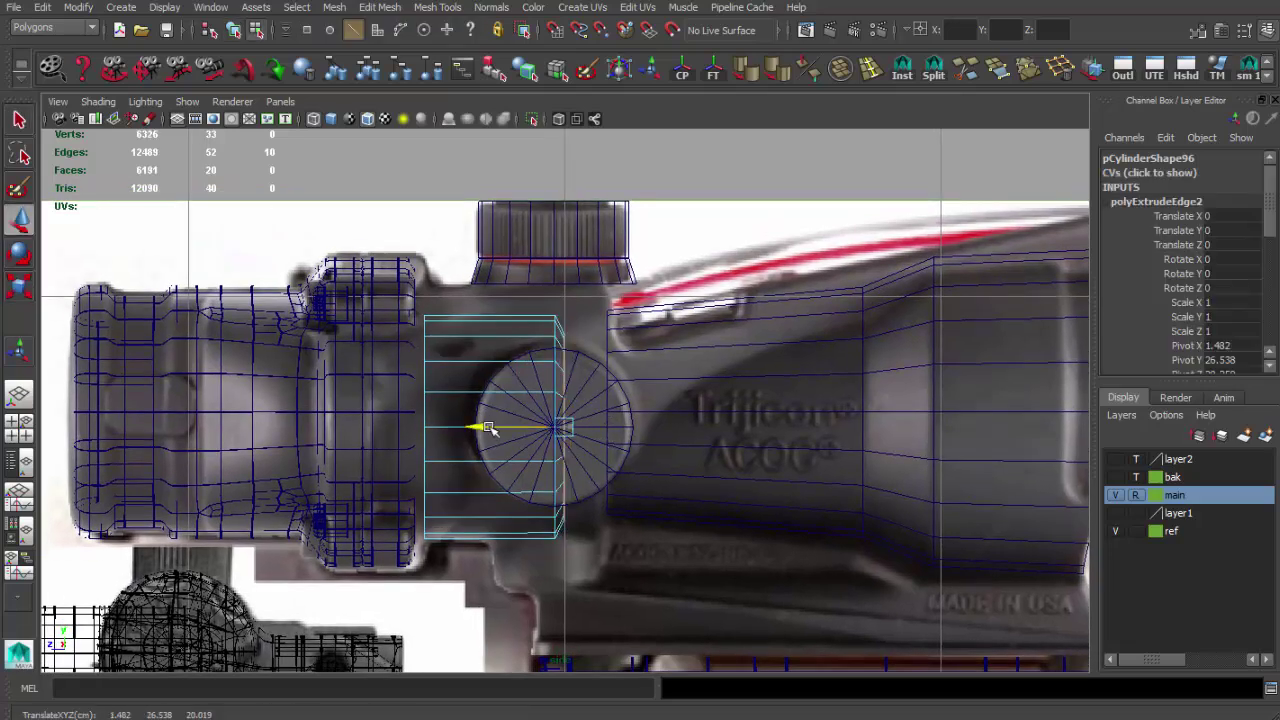
middle_click_drag(575, 472, 498, 479, "alt")
key("ctrl+e")
left_click_drag(478, 426, 518, 426)
key("r")
left_click(511, 326)
key("w")
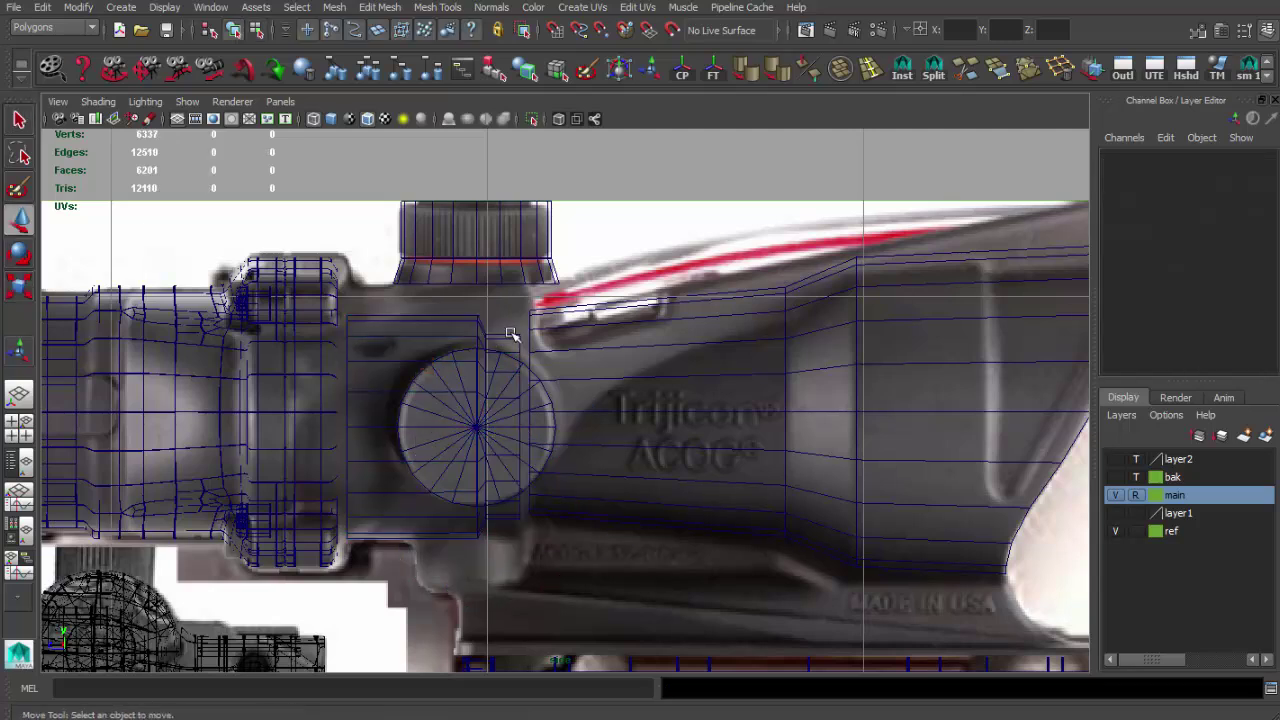
Step: Raise the side base cylinder slightly relative to the disc and scope body
left_click(509, 334)
left_click(643, 400)
middle_click_drag(643, 400, 551, 405, "alt")
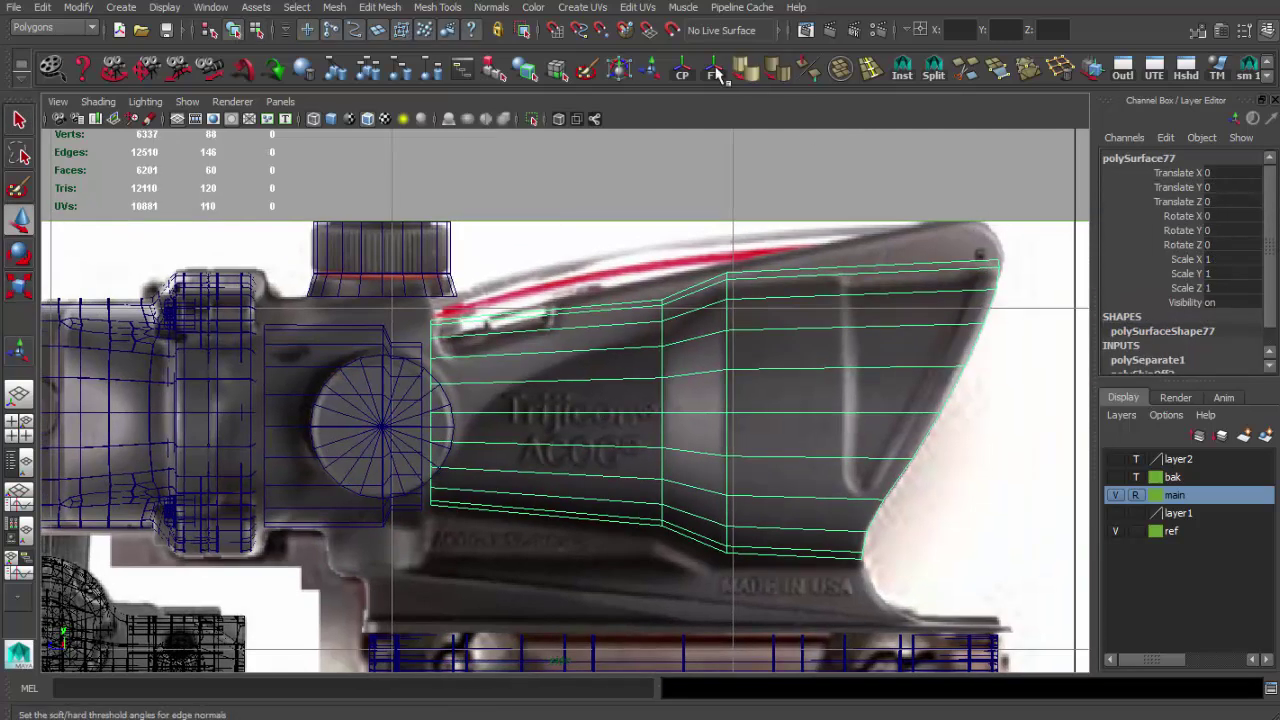
middle_click_drag(586, 330, 676, 332, "alt")
left_click(389, 428)
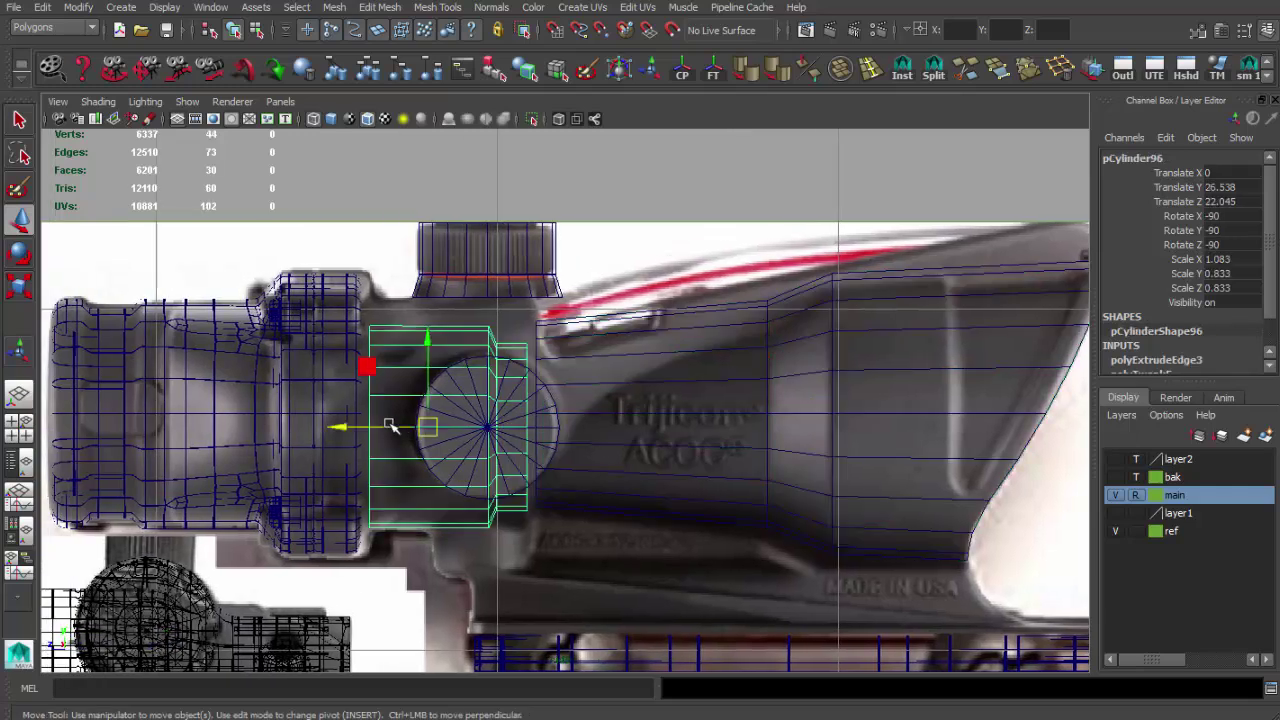
right_click_drag(389, 428, 492, 373, "alt")
left_click_drag(491, 372, 488, 354)
left_click(632, 473)
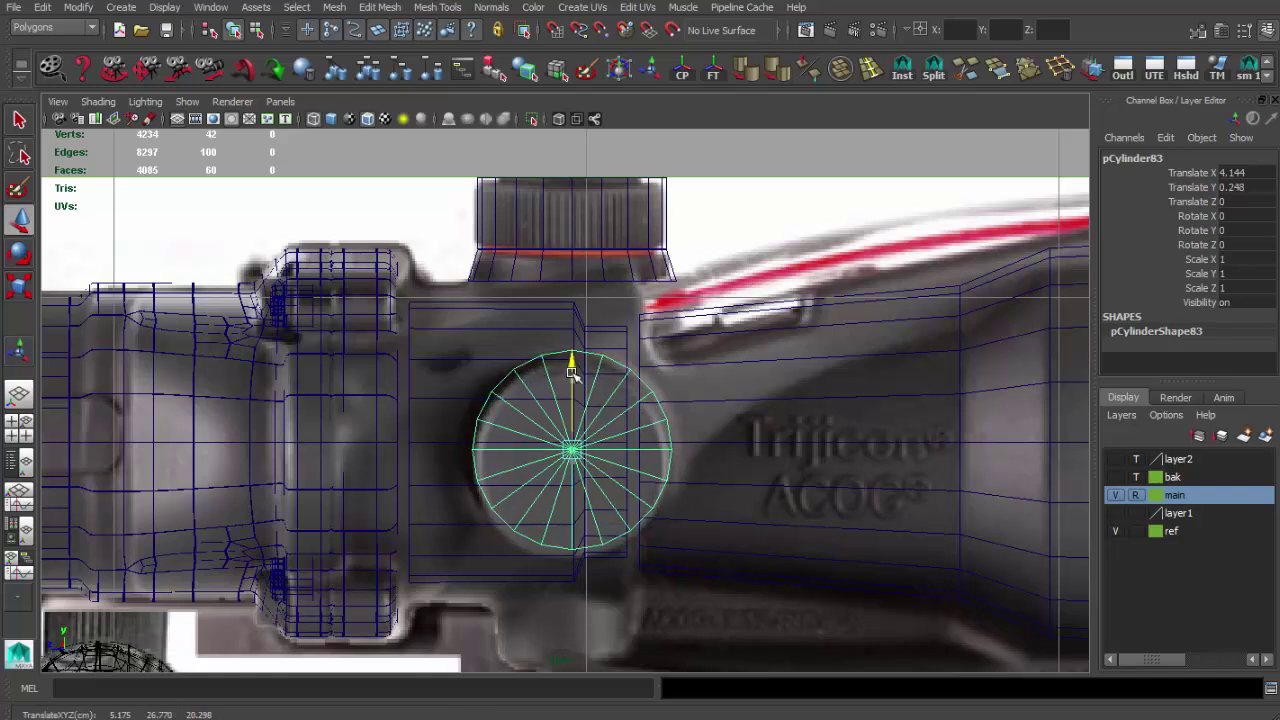
scroll(607, 400, "down", 2)
scroll(607, 400, "up", 2)
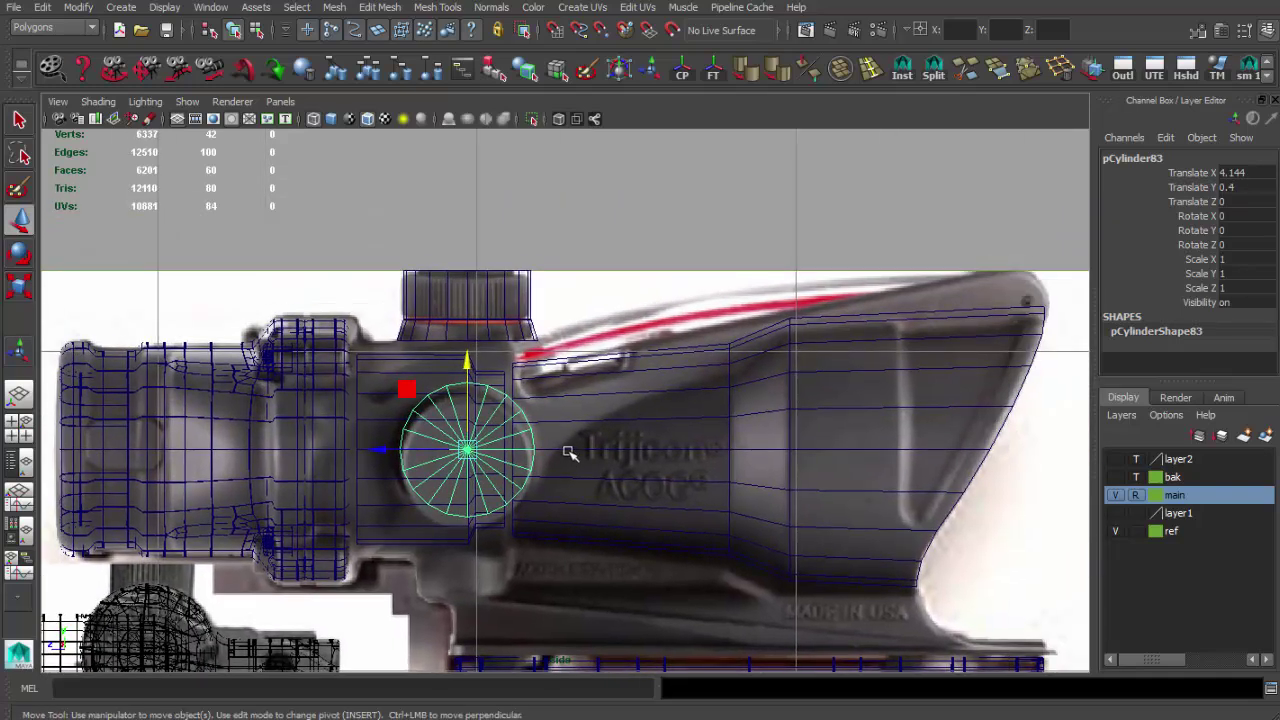
left_click(617, 456)
scroll(493, 390, "up", 2)
middle_click_drag(493, 390, 527, 388, "alt")
Step: Spread the side base's selected vertices slightly outward
key("q")
left_click(444, 343)
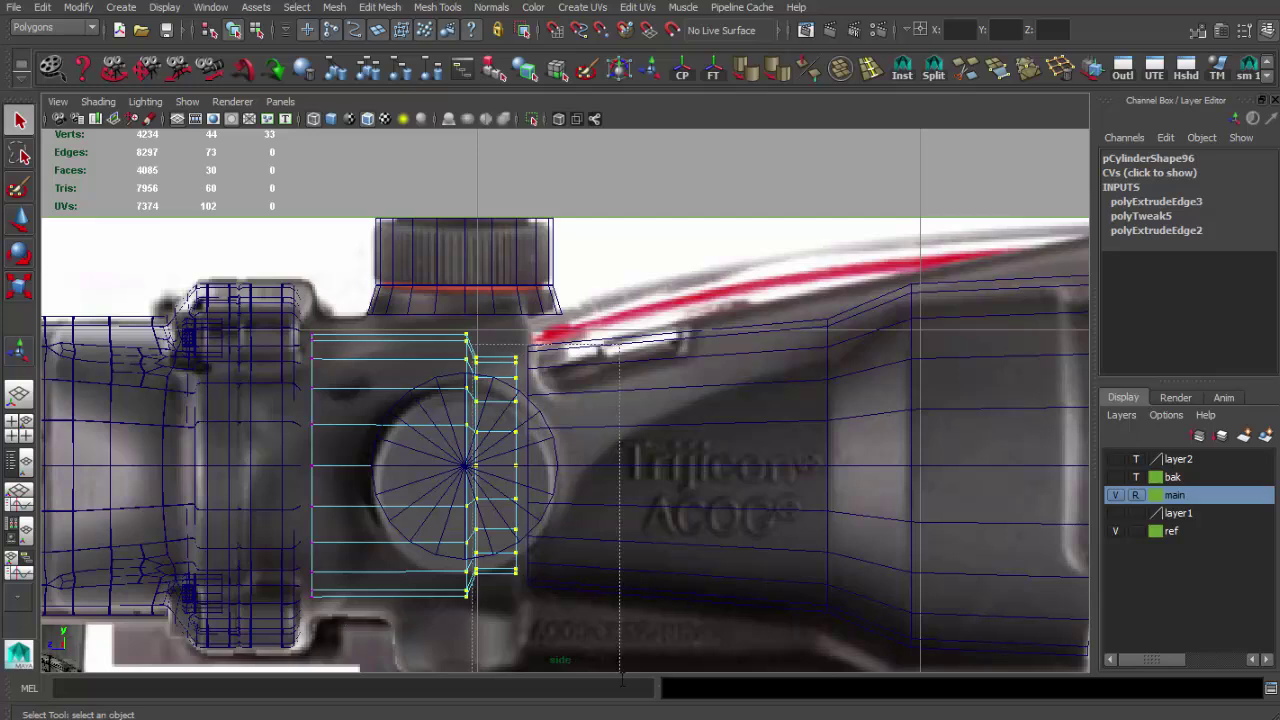
key("r")
left_click_drag(497, 466, 502, 470)
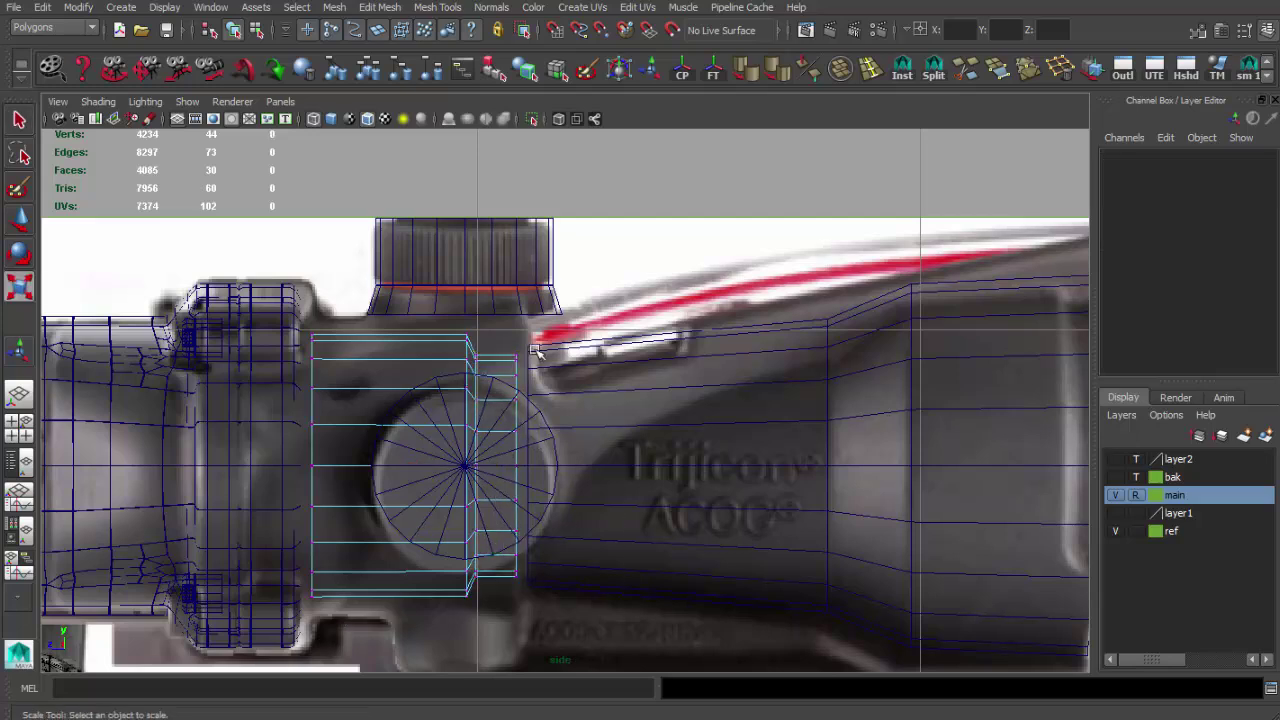
Step: Shrink the scope body's front edge vertices to fit against the base
left_click(600, 400)
left_click_drag(512, 340, 540, 590)
key("r")
left_click_drag(525, 465, 455, 465)
key("w")
right_click_drag(722, 490, 572, 470, "alt")
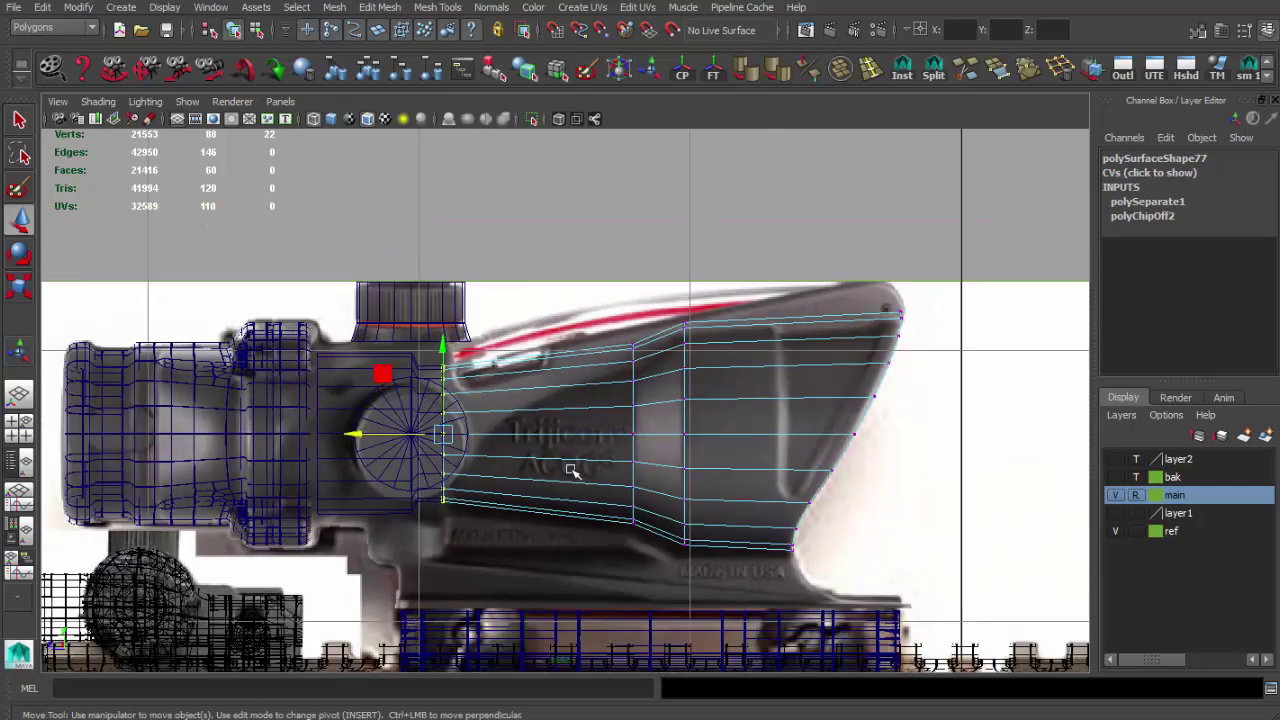
key("r")
left_click_drag(633, 434, 628, 434)
mouse_move(462, 444)
right_mouse_down("alt")
mouse_move(543, 463)
mouse_move(534, 480)
mouse_move(555, 484)
right_mouse_up("alt")
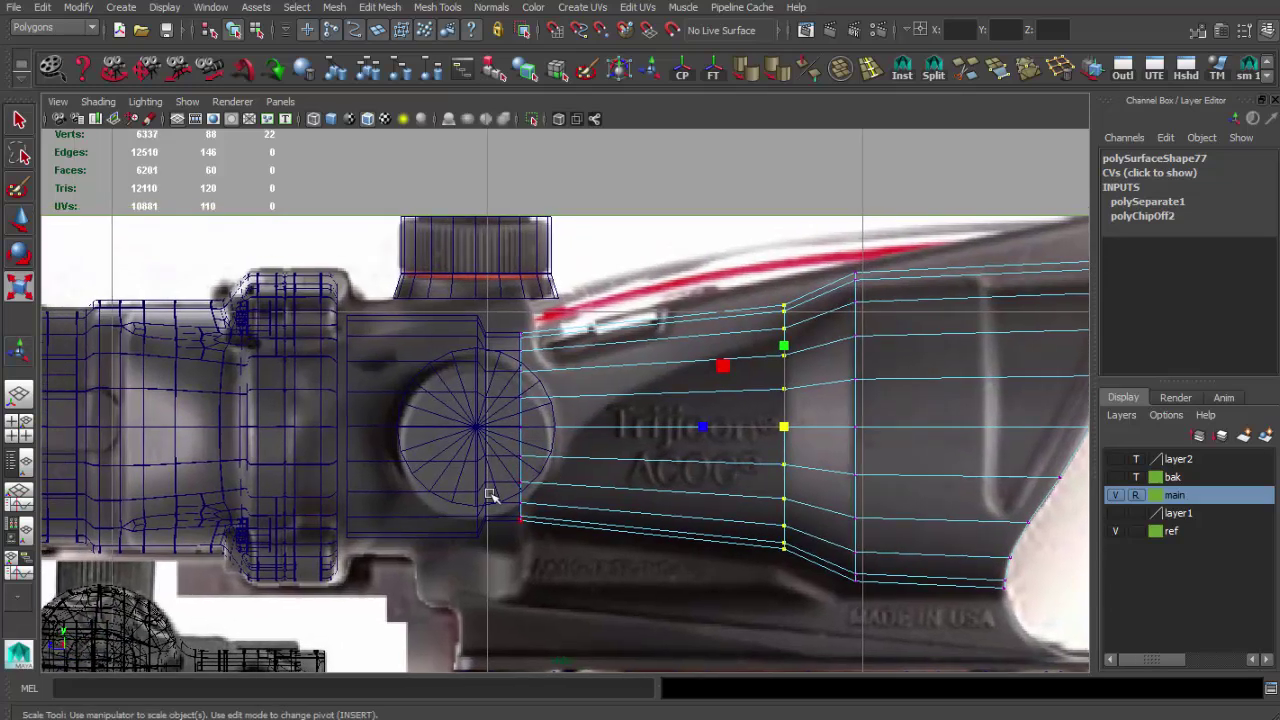
Step: Select an edge loop on the side base and orbit the perspective view around the scope
key("q")
left_click(457, 349)
key("w")
double_click(436, 455)
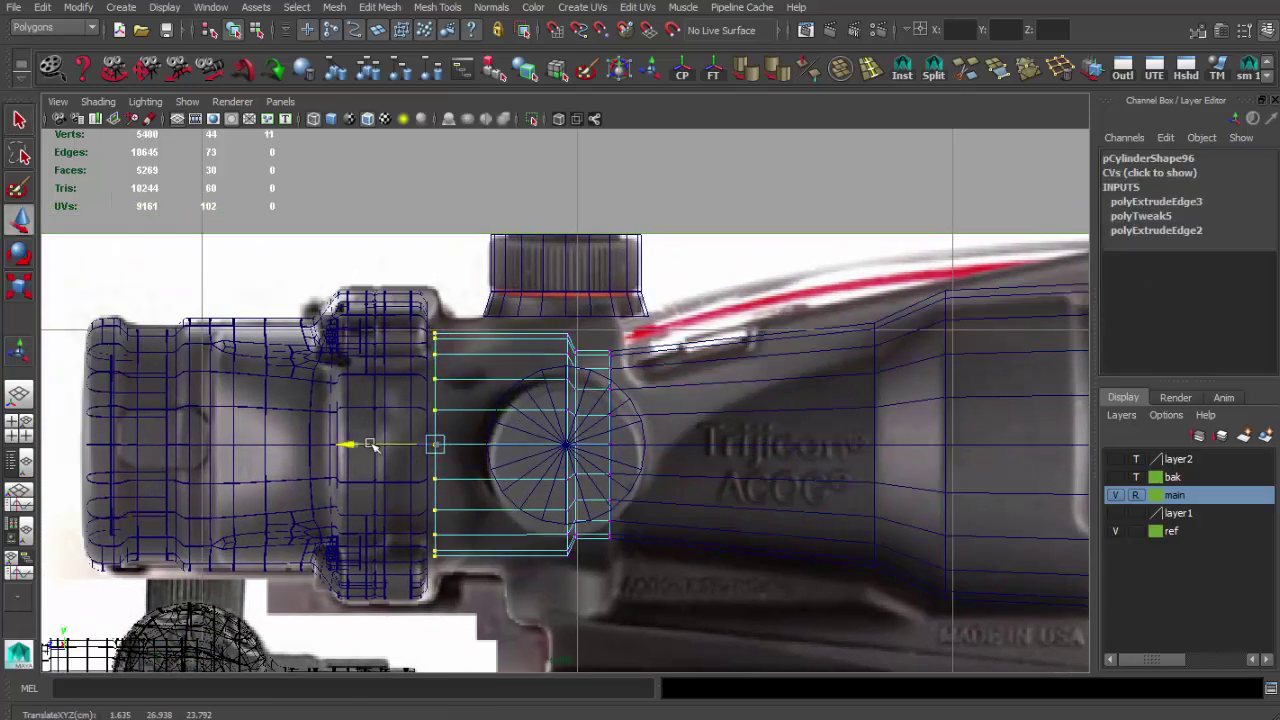
middle_click_drag(487, 405, 443, 393, "alt")
key("space")
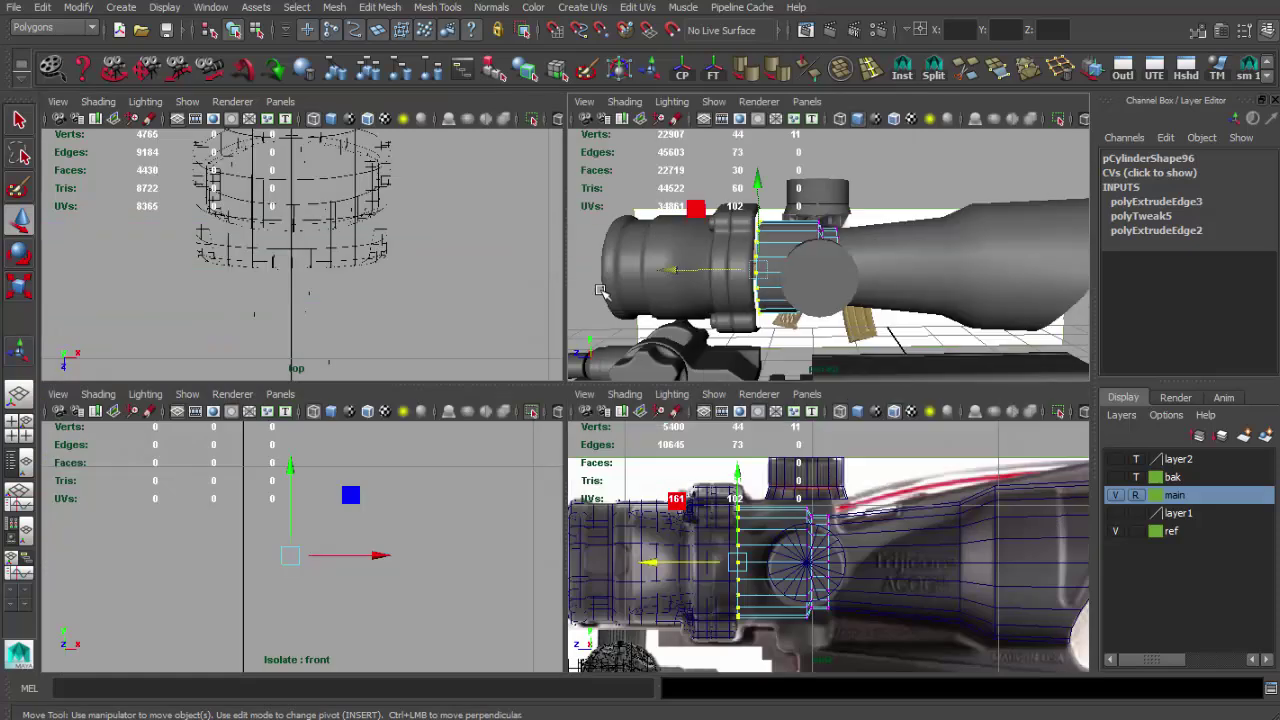
key("space")
left_click_drag(506, 412, 521, 401, "alt")
Step: Compare against the reference photo and orbit to look at the top turret ring
key("z")
key("z")
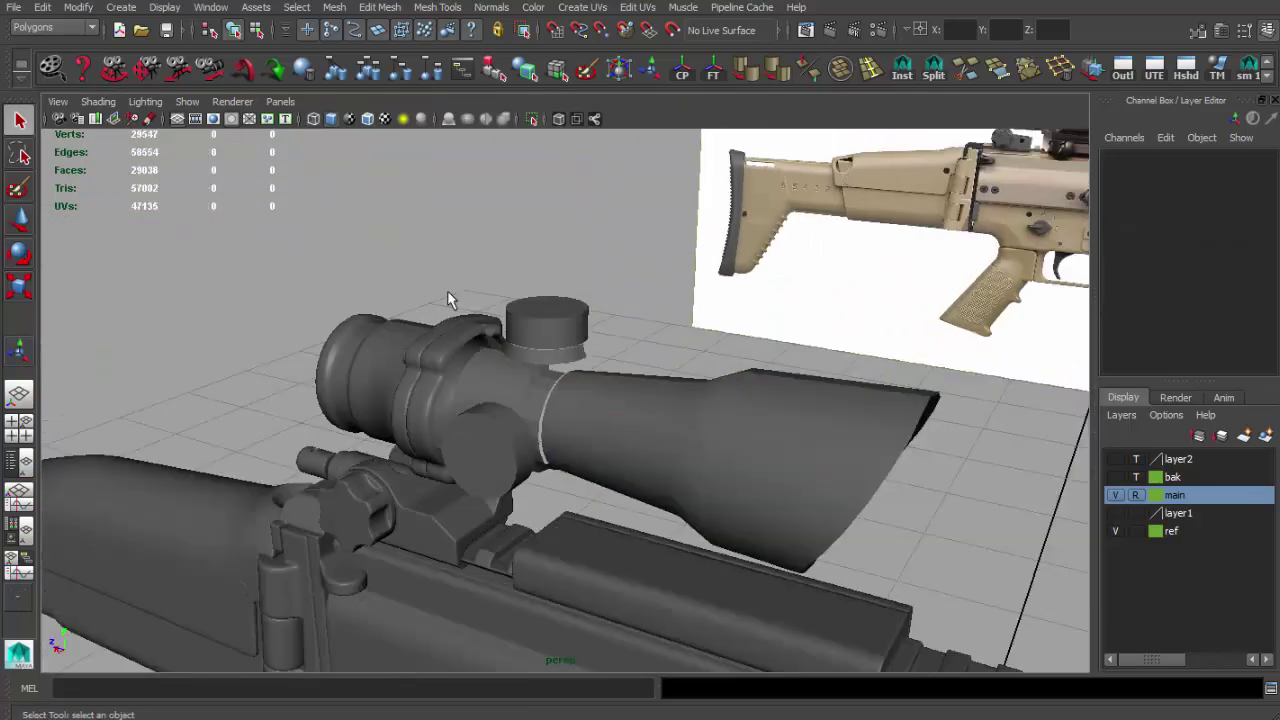
key("z")
key("z")
key("z")
key("alt+Tab")
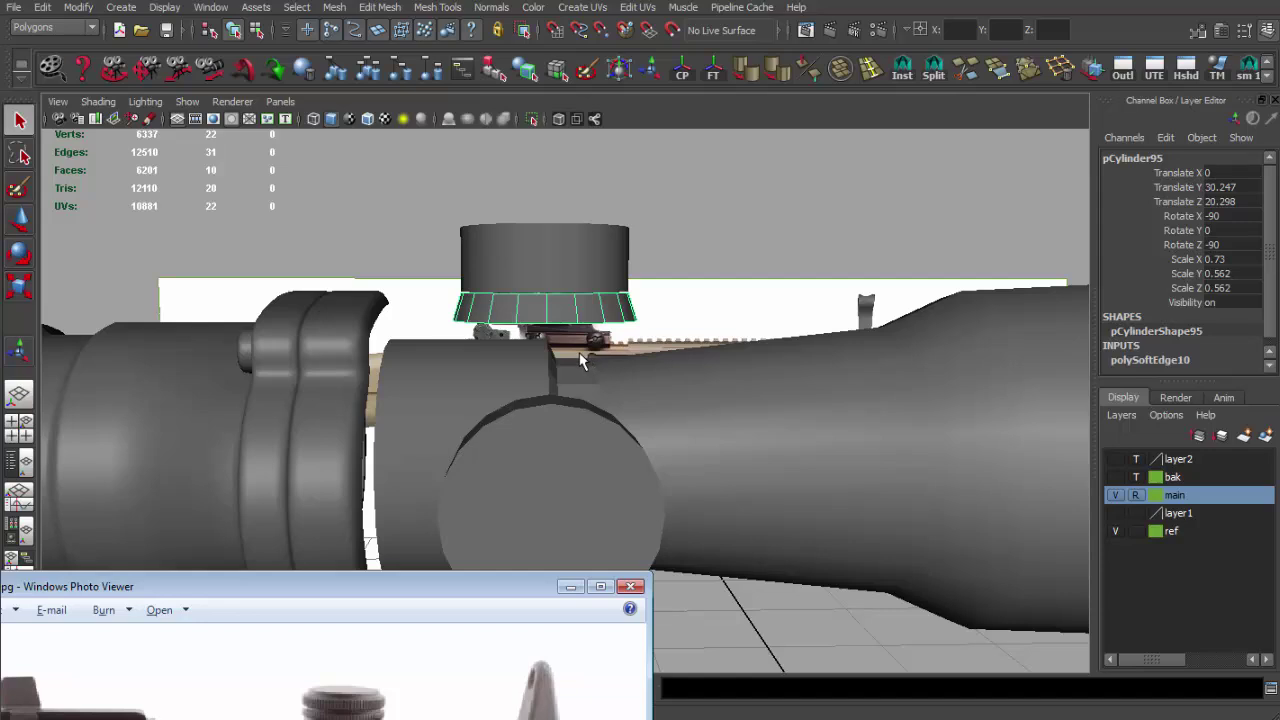
key("alt+Tab")
key("z")
left_click_drag(602, 424, 509, 423, "alt")
key("z")
key("z")
key("z")
mouse_move(589, 366)
left_mouse_down("alt")
mouse_move(716, 405)
mouse_move(590, 425)
left_mouse_up("alt")
Step: Select an edge on the side base and orbit to inspect the bracket and base underside
left_click(590, 425)
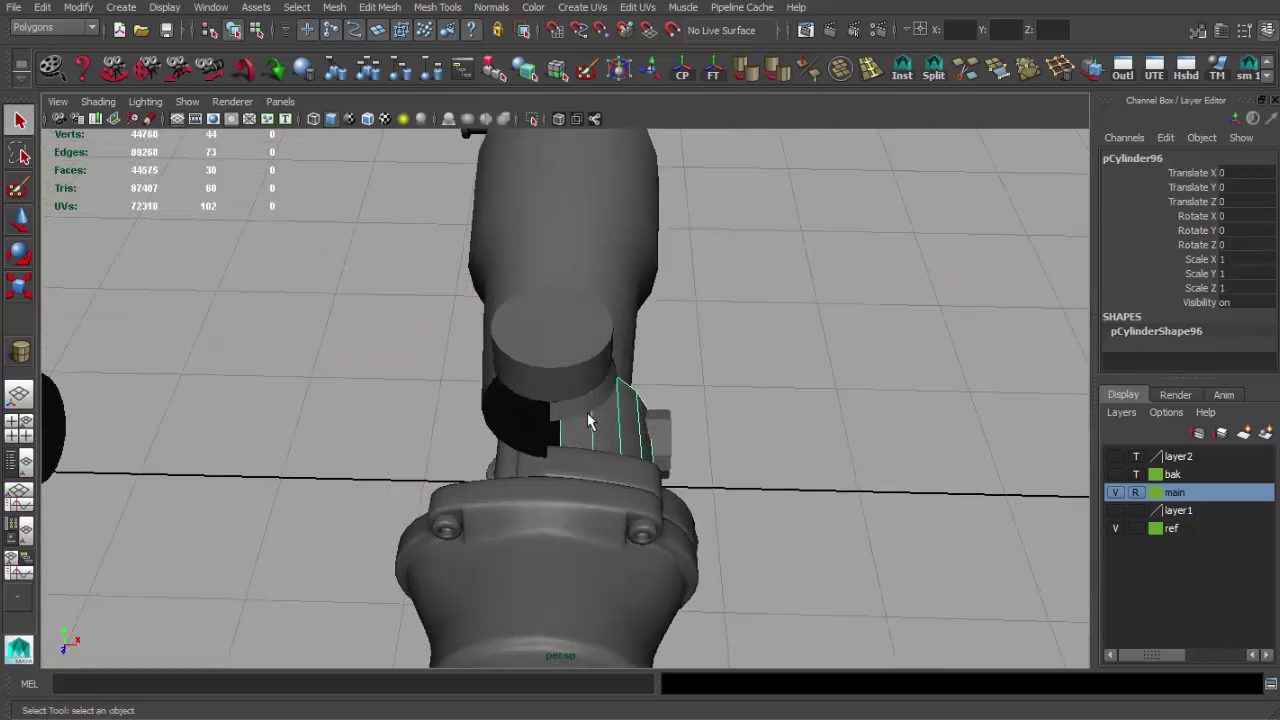
left_click(592, 422)
key("w")
mouse_move(617, 411)
left_mouse_down("alt")
mouse_move(549, 544)
mouse_move(500, 543)
left_mouse_up("alt")
mouse_move(460, 460)
left_mouse_down("alt")
mouse_move(354, 541)
mouse_move(291, 557)
mouse_move(470, 657)
left_mouse_up("alt")
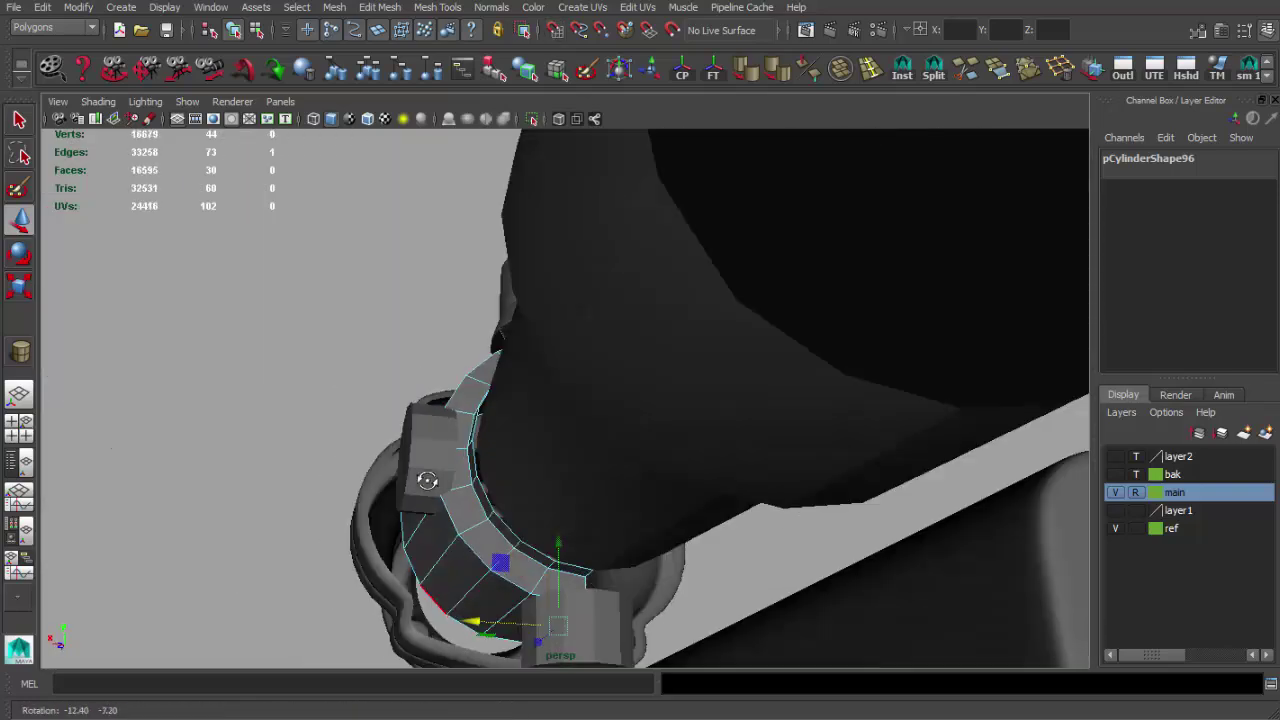
left_click_drag(424, 513, 637, 606, "alt")
right_click_drag(637, 606, 629, 429, "alt")
mouse_move(629, 429)
left_mouse_down("alt")
mouse_move(652, 549)
mouse_move(606, 566)
mouse_move(629, 379)
left_mouse_up("alt")
mouse_move(598, 318)
left_mouse_down("alt")
mouse_move(597, 300)
mouse_move(591, 391)
mouse_move(763, 413)
left_mouse_up("alt")
Step: Combine the top turret's lower ring and the side base into pCylinder100 with Mesh > Combine
key("F8")
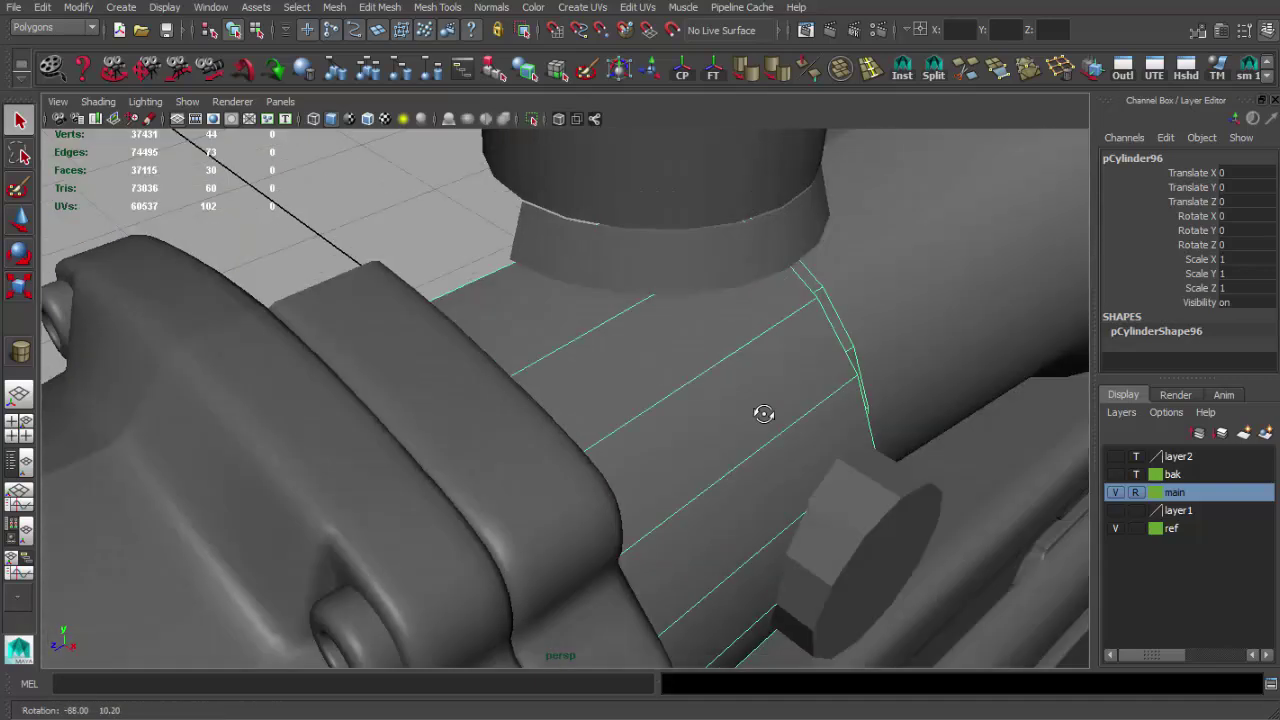
left_click(674, 277)
mouse_move(674, 277)
left_mouse_down("alt")
mouse_move(663, 349)
mouse_move(523, 323)
mouse_move(821, 150)
left_mouse_up("alt")
mouse_move(683, 298)
left_mouse_down("alt")
mouse_move(591, 294)
mouse_move(640, 300)
mouse_move(645, 272)
left_mouse_up("alt")
left_click(840, 70)
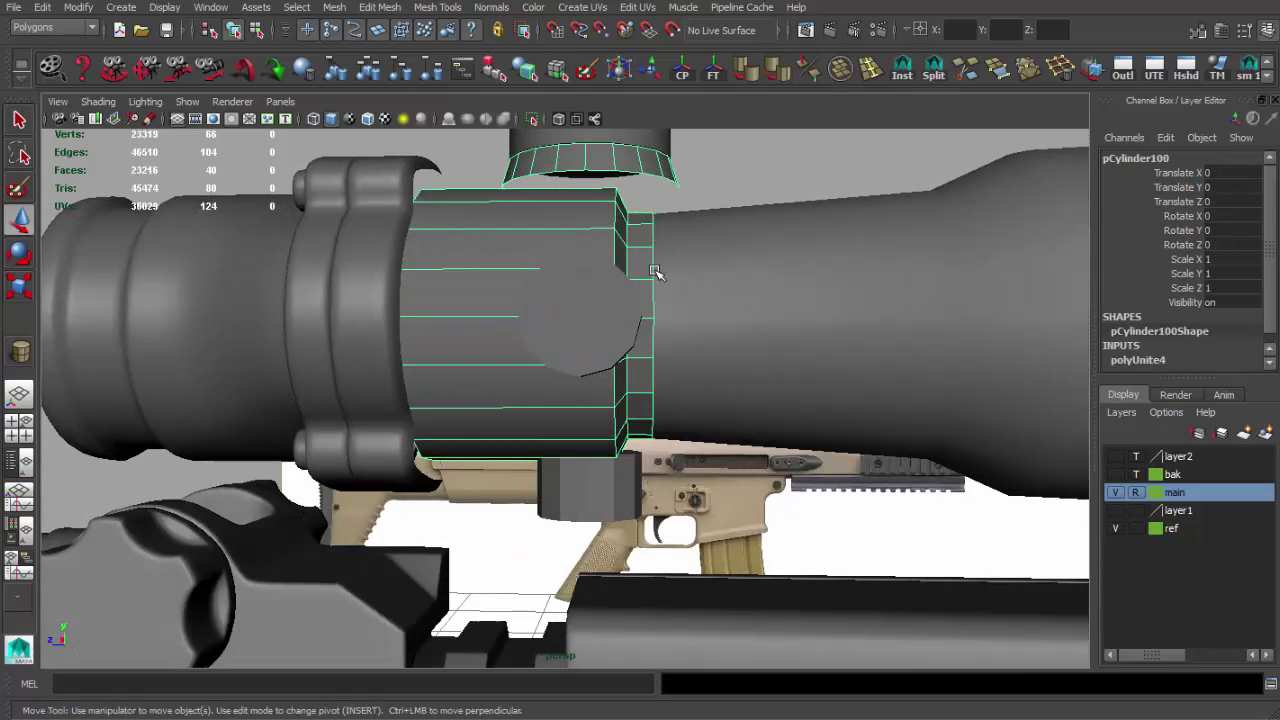
middle_click_drag(645, 272, 640, 310, "alt")
mouse_move(640, 310)
left_mouse_down("alt")
mouse_move(626, 398)
mouse_move(623, 343)
mouse_move(643, 354)
mouse_move(660, 340)
left_mouse_up("alt")
right_click_drag(697, 347, 634, 451, "shift")
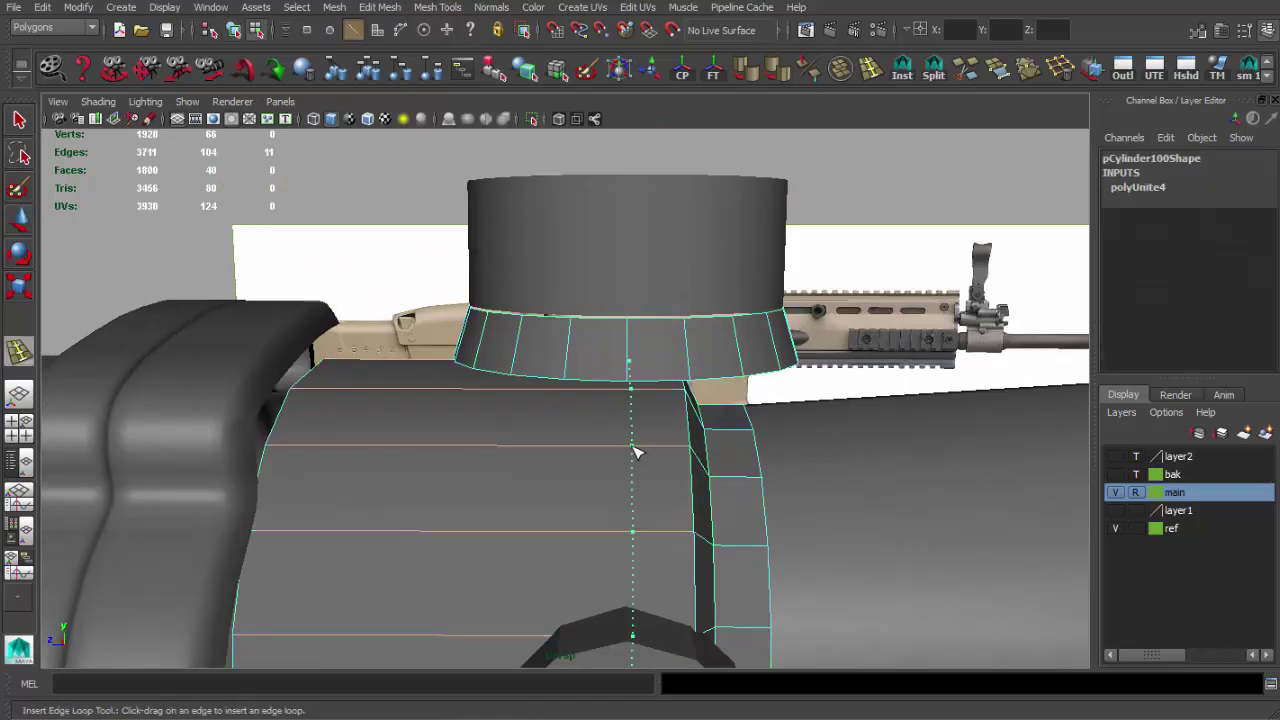
Step: Insert three edge loops across the combined turret base
left_click(628, 451)
mouse_move(628, 451)
left_mouse_down("alt")
mouse_move(600, 428)
mouse_move(605, 410)
mouse_move(623, 423)
mouse_move(530, 397)
mouse_move(574, 357)
mouse_move(588, 425)
left_mouse_up("alt")
left_click(600, 418)
left_click(530, 407)
Step: Check the reference photo, then lower the ring of faces under the turret slightly
key("alt+Tab")
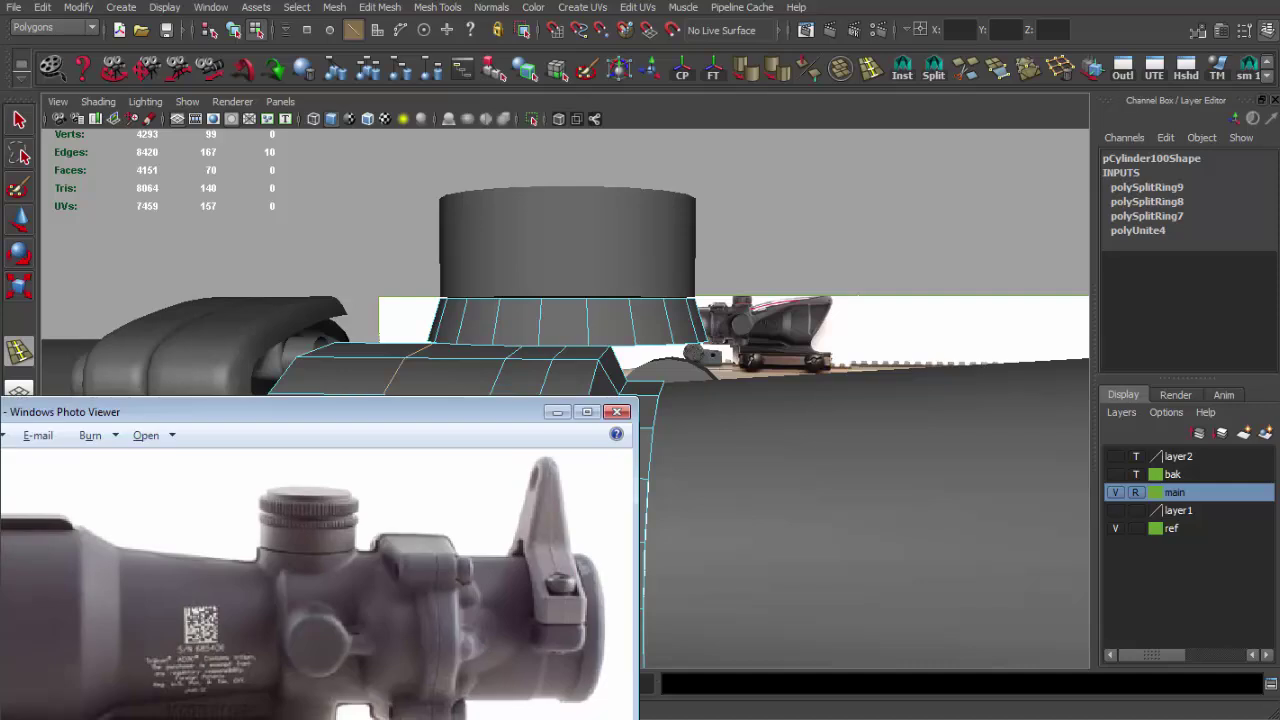
key("alt+Tab")
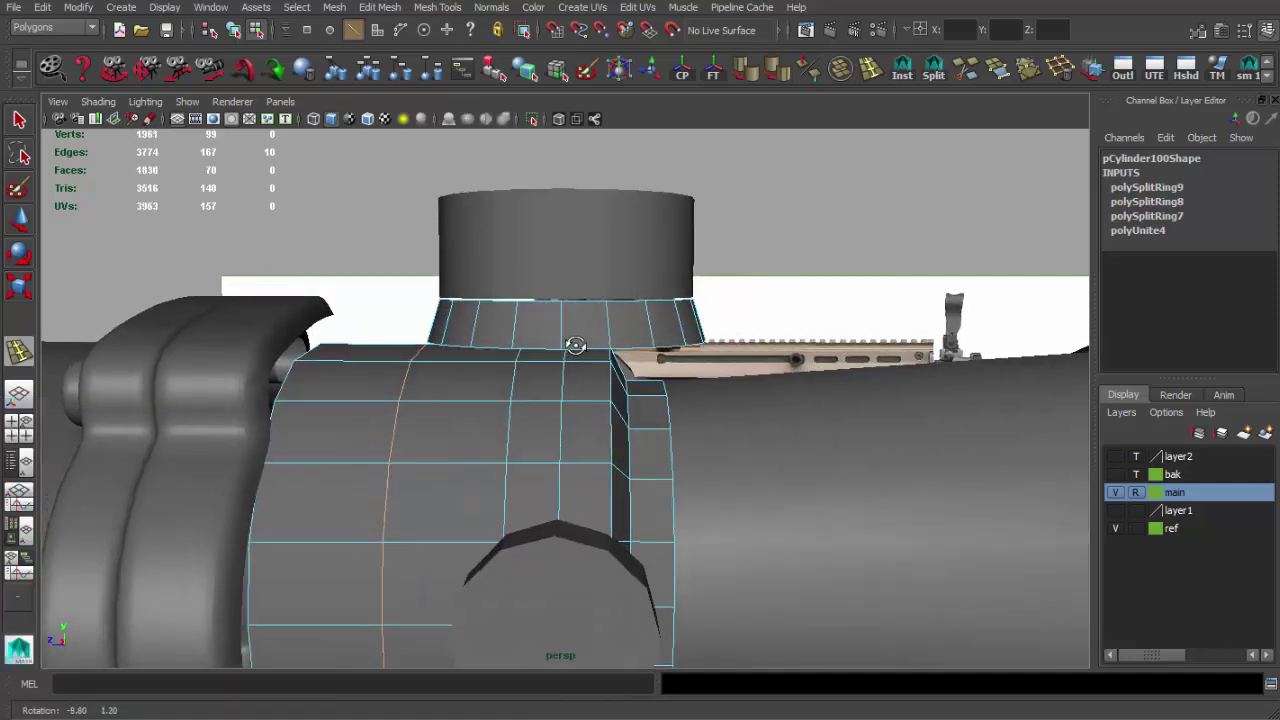
right_click_drag(560, 350, 593, 366, "alt")
left_click_drag(516, 292, 526, 285, "alt")
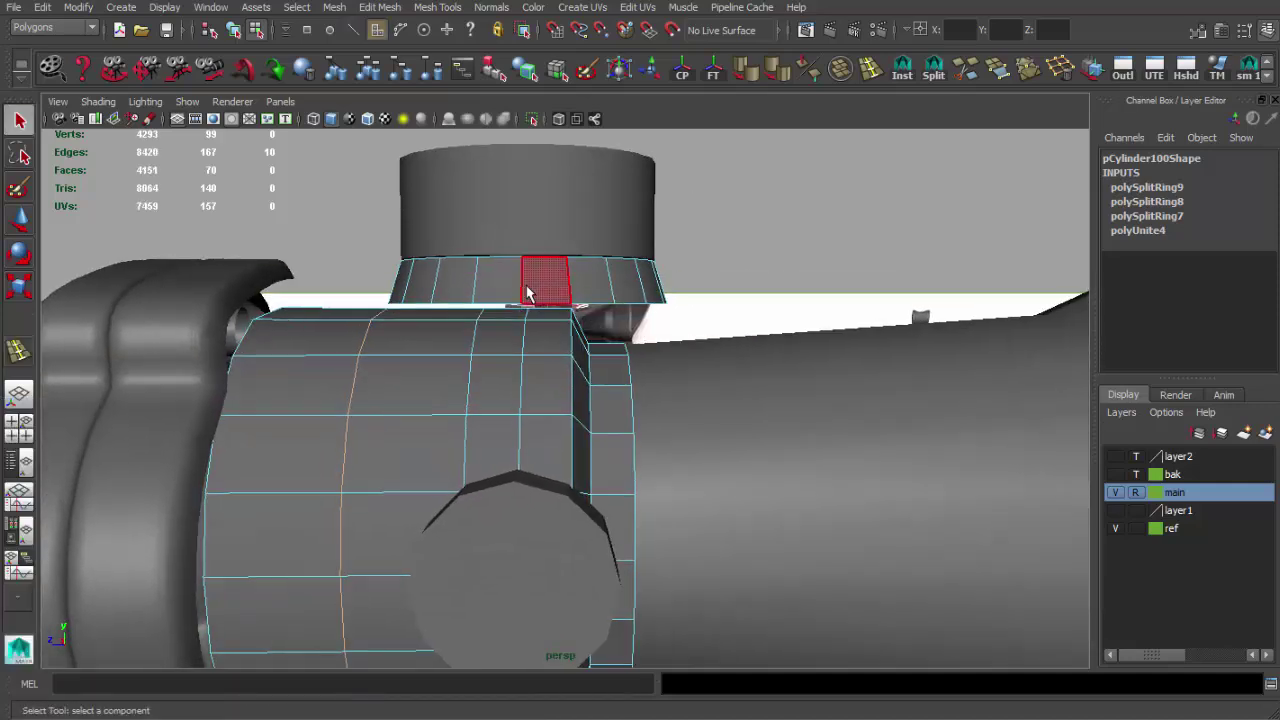
double_click(528, 292)
key("w")
left_click_drag(529, 197, 524, 210)
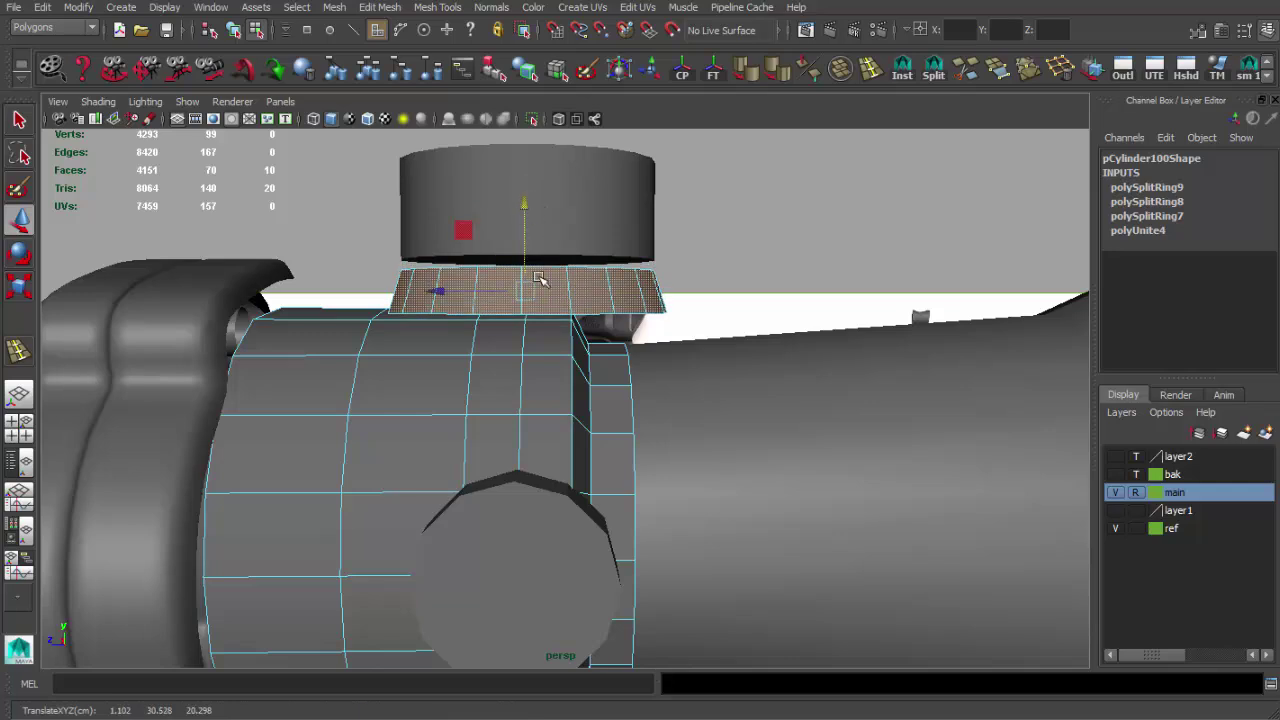
Step: Extrude the bracket's faces and check them in the front view
mouse_move(551, 291)
left_mouse_down("alt")
mouse_move(425, 298)
mouse_move(731, 314)
mouse_move(317, 266)
mouse_move(523, 440)
left_mouse_up("alt")
key("r")
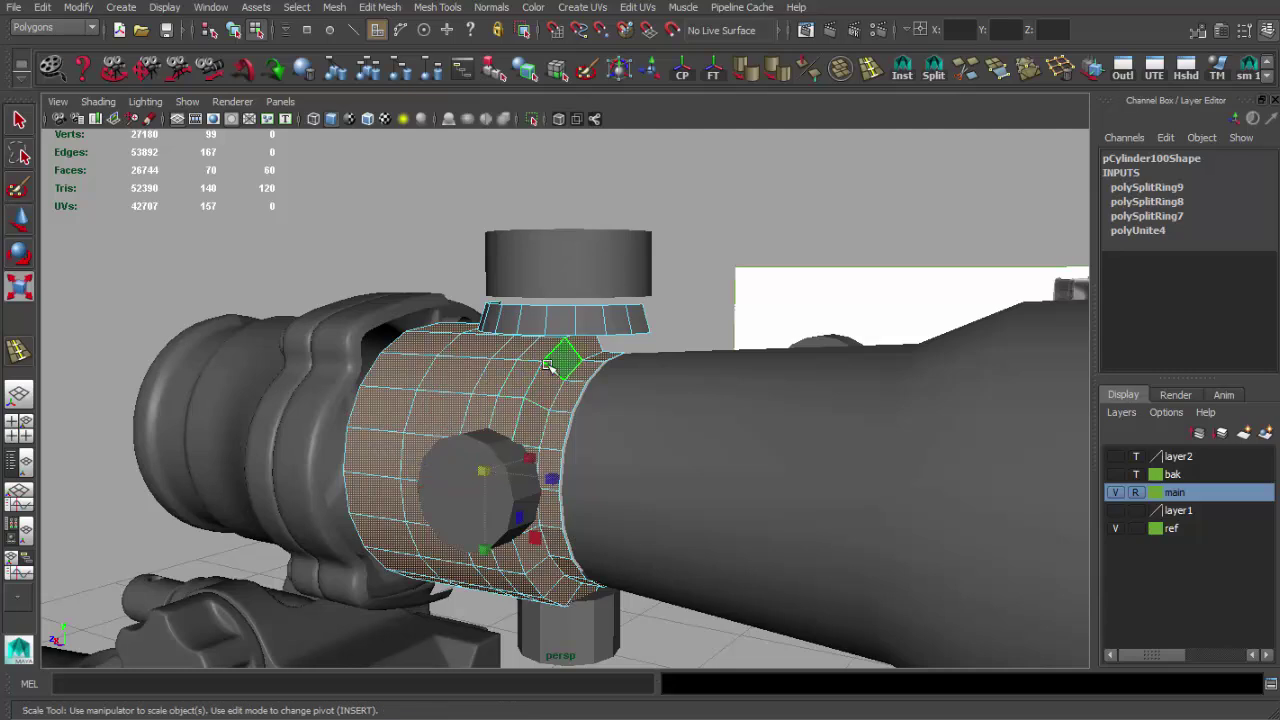
key("ctrl+e")
left_click_drag(482, 473, 458, 468, "alt")
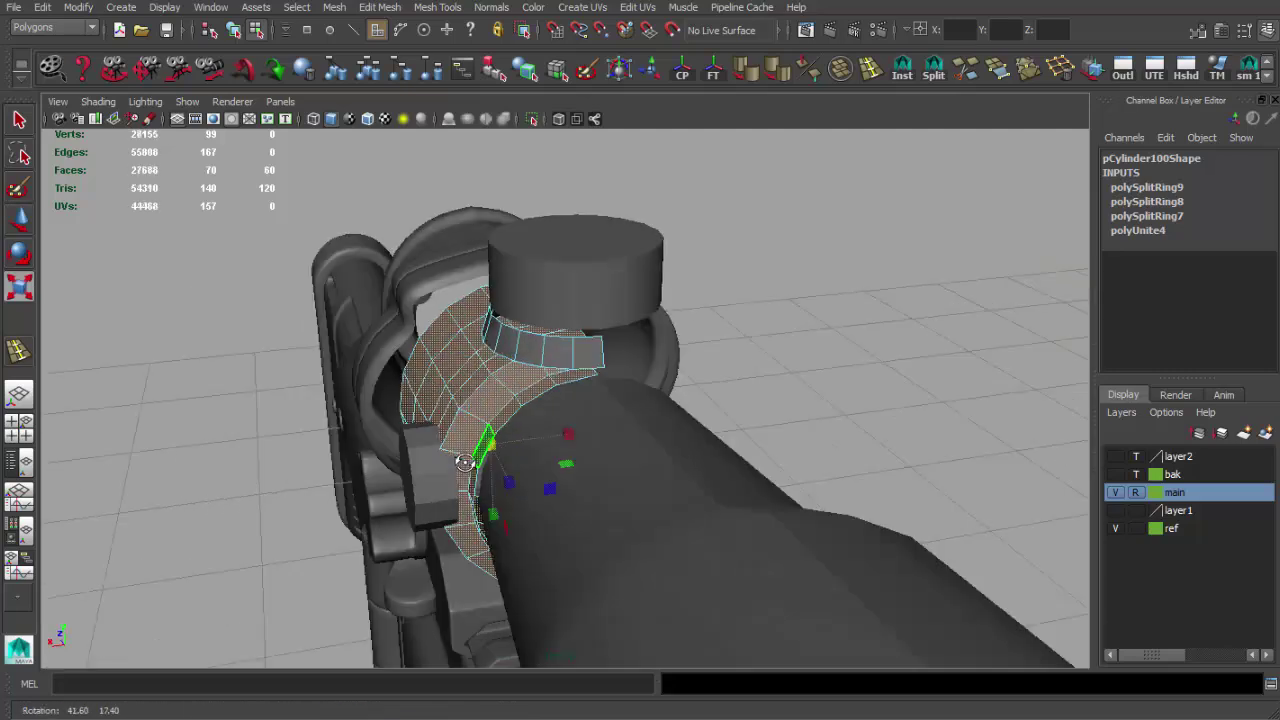
key("space")
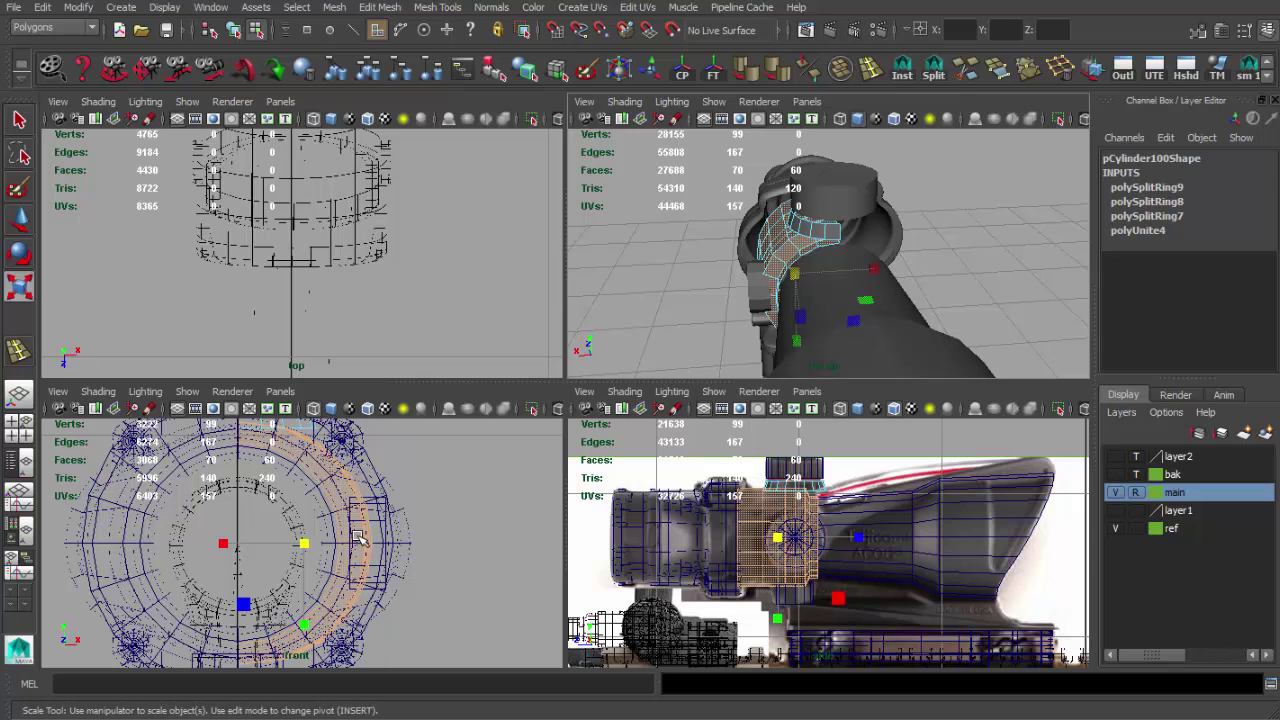
key("space")
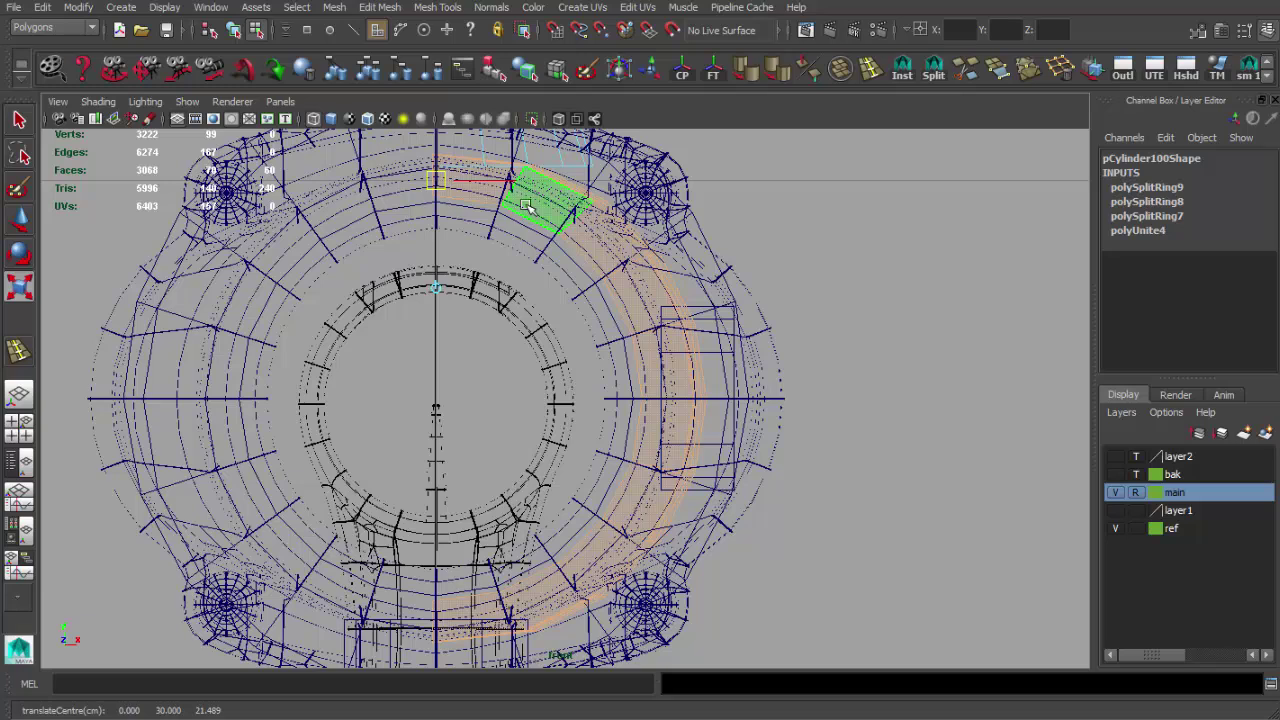
key("w")
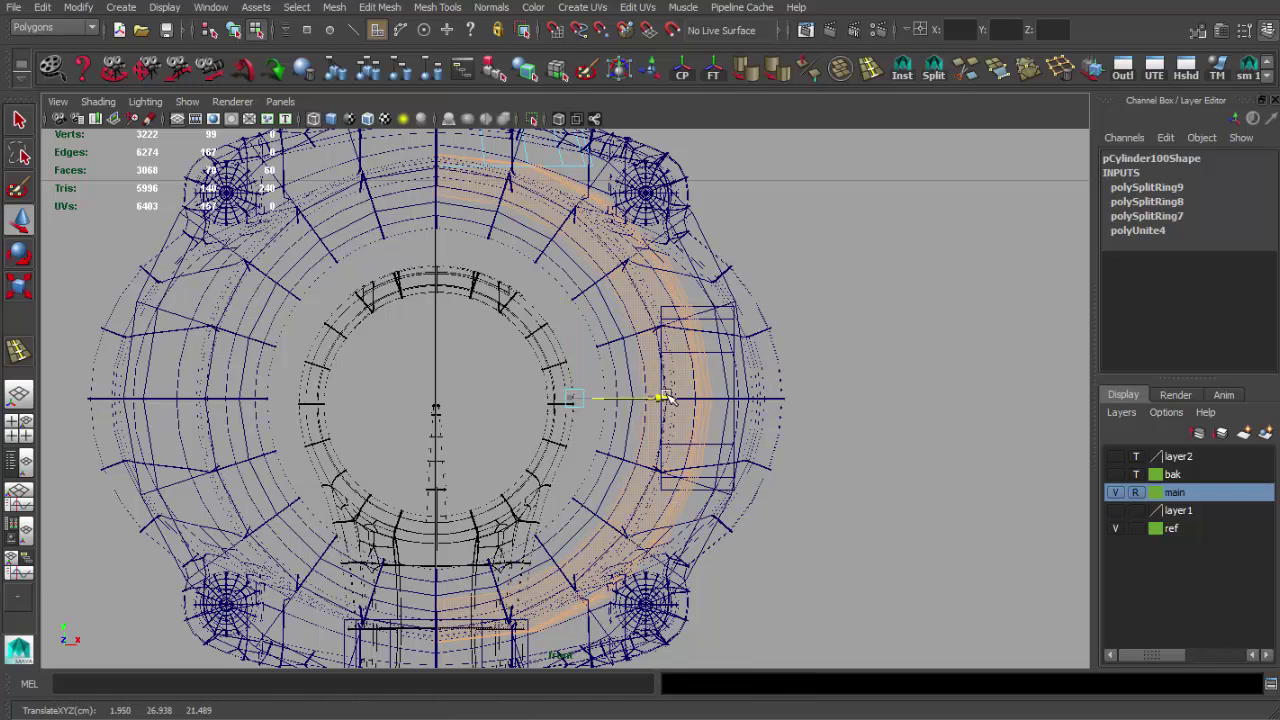
key("space")
key("space")
Step: Select the seam edge where the top turret base meets the scope tube
mouse_move(838, 428)
left_mouse_down("alt")
mouse_move(749, 337)
mouse_move(666, 351)
mouse_move(514, 323)
mouse_move(623, 271)
left_mouse_up("alt")
key("q")
key("F8")
left_click(620, 262)
mouse_move(492, 285)
left_mouse_down("alt")
mouse_move(534, 308)
mouse_move(420, 310)
left_mouse_up("alt")
Step: Extrude the top turret base's edge down toward the tube and shrink it slightly
key("4")
left_click_drag(553, 331, 568, 314, "alt")
key("5")
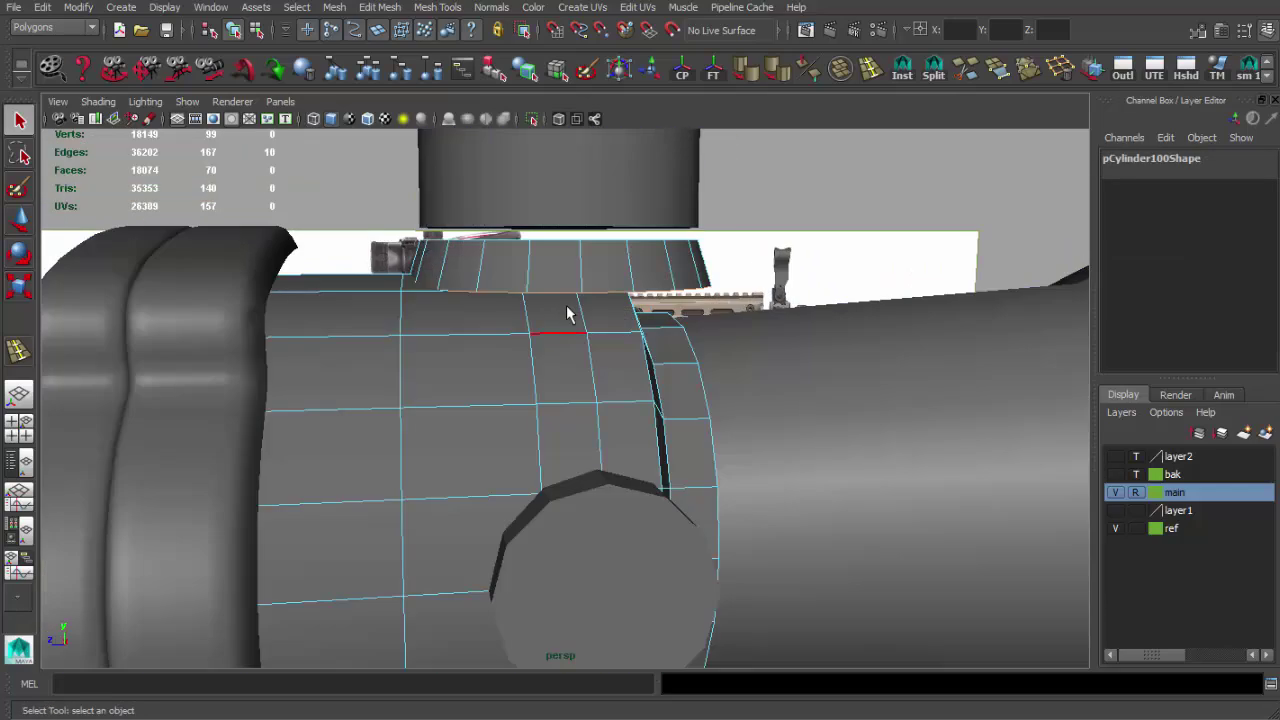
key("ctrl+e")
left_click_drag(735, 285, 740, 400)
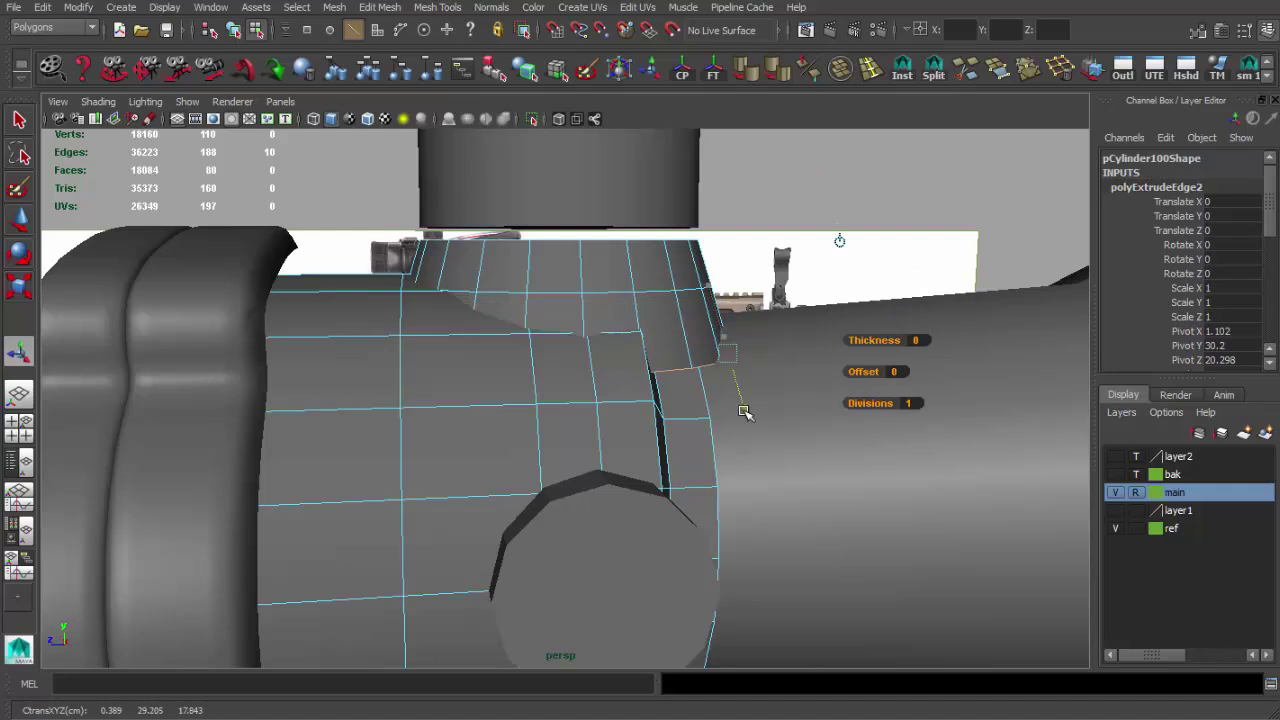
key("r")
left_click_drag(572, 377, 545, 388)
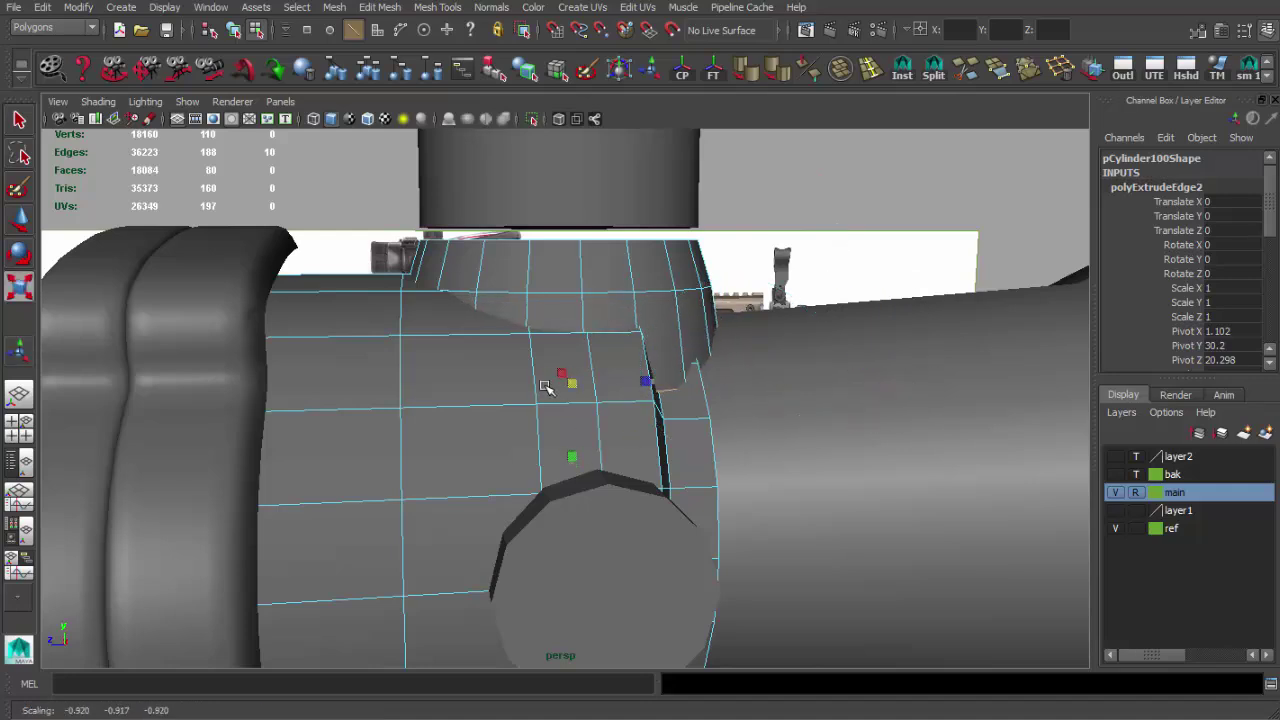
Step: Check the reference photo, try shrinking the collar edge loop, then undo it
key("alt+Tab")
key("alt+Tab")
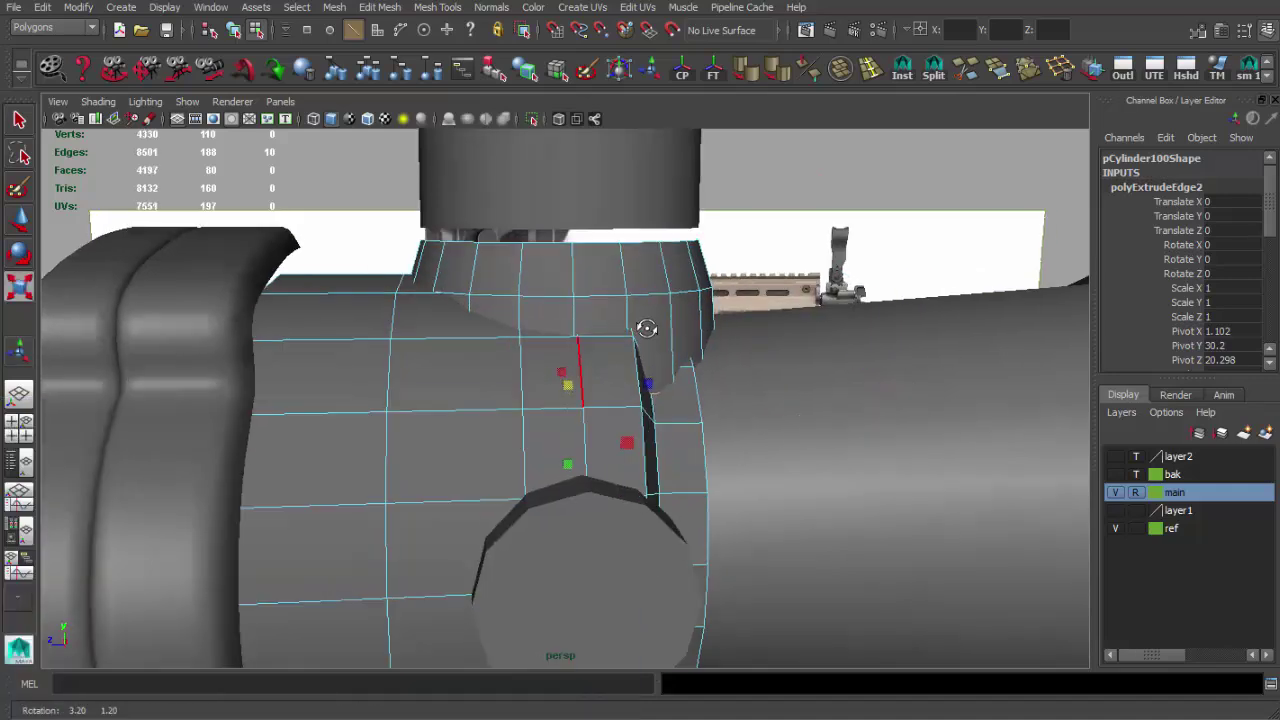
key("alt+Tab")
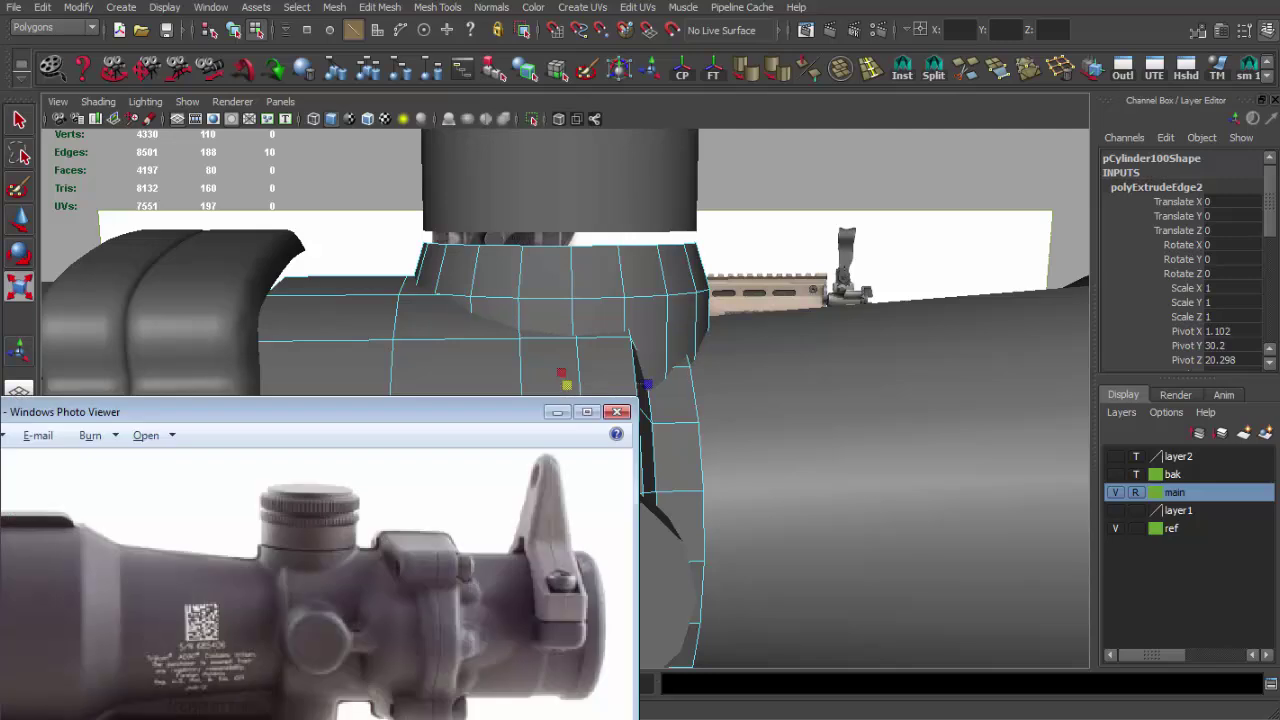
key("alt+Tab")
double_click(592, 362)
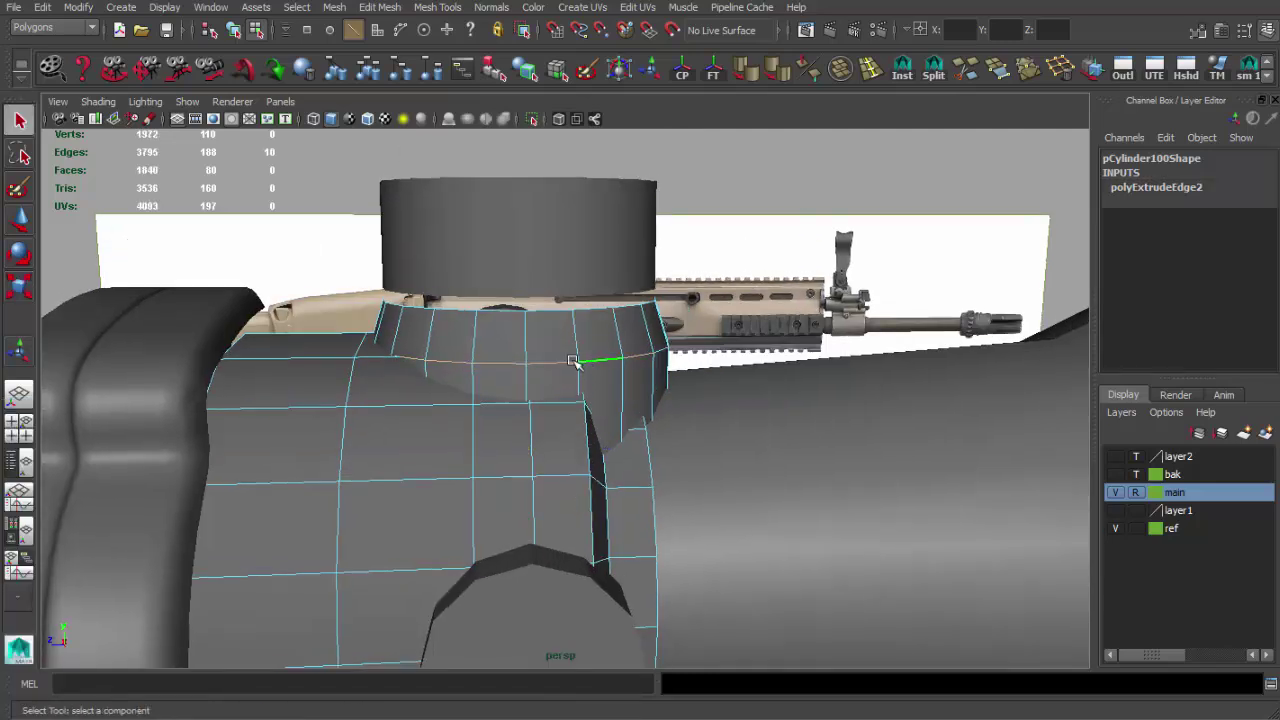
key("r")
left_click_drag(521, 352, 508, 357)
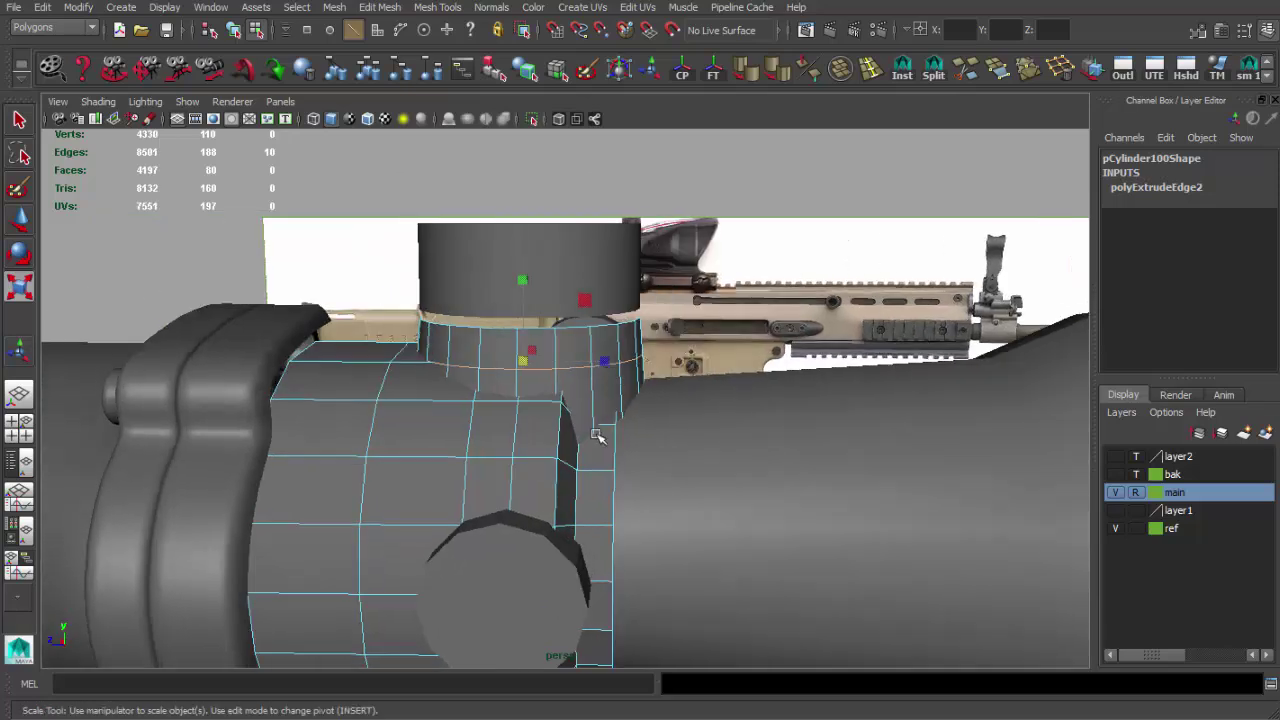
key("4")
key("5")
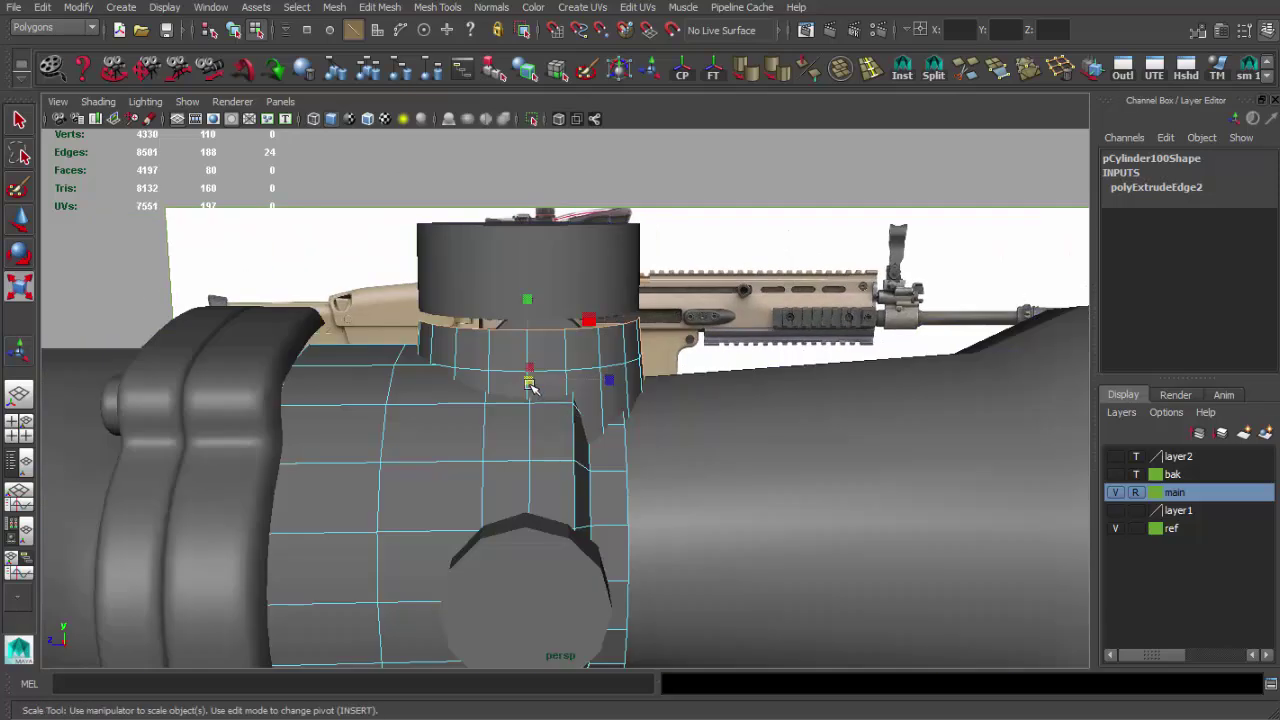
key("ctrl+z")
Step: Frame and inspect the new faces in wireframe and begin moving them
key("4")
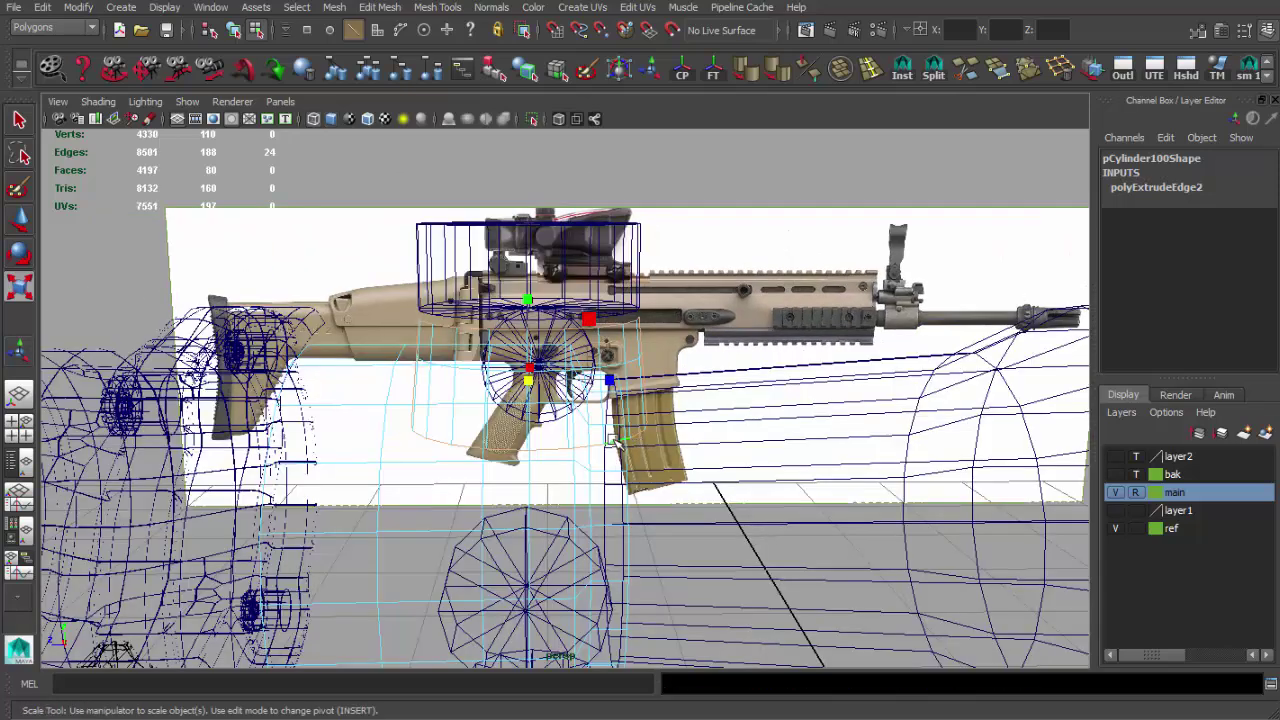
key("f")
left_click_drag(595, 443, 637, 464, "alt")
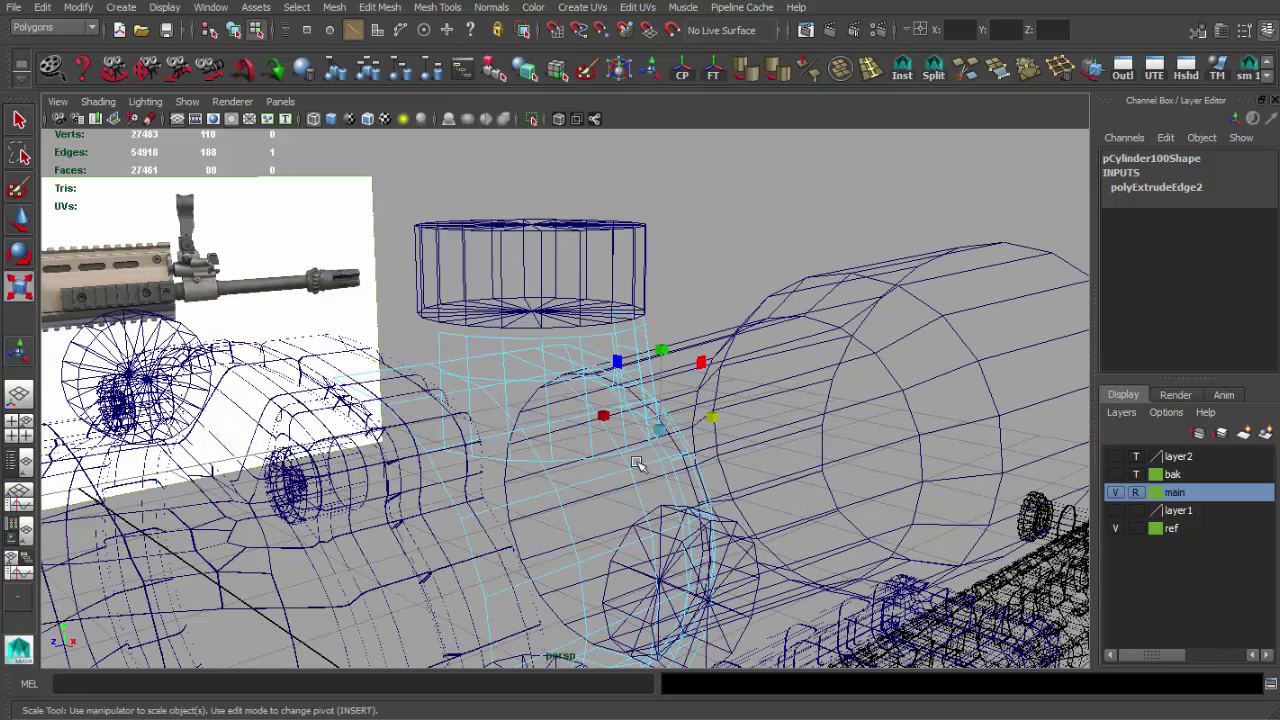
key("5")
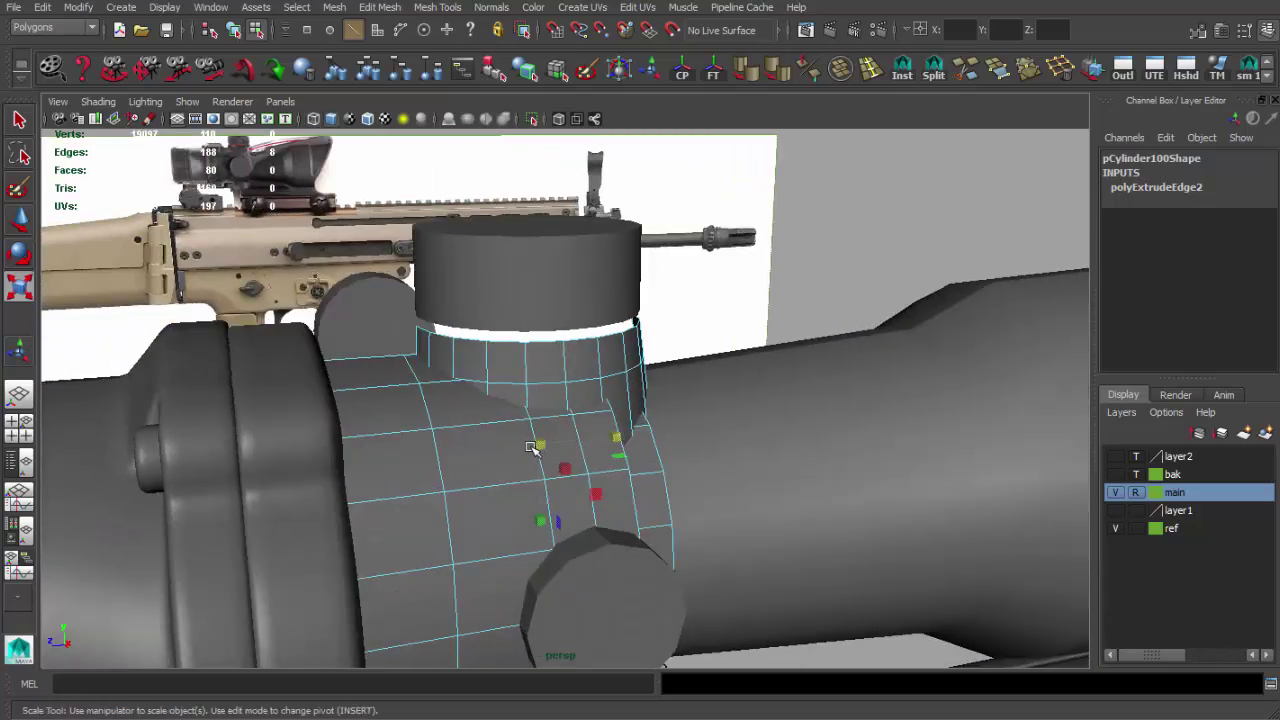
left_click_drag(298, 438, 450, 420, "alt")
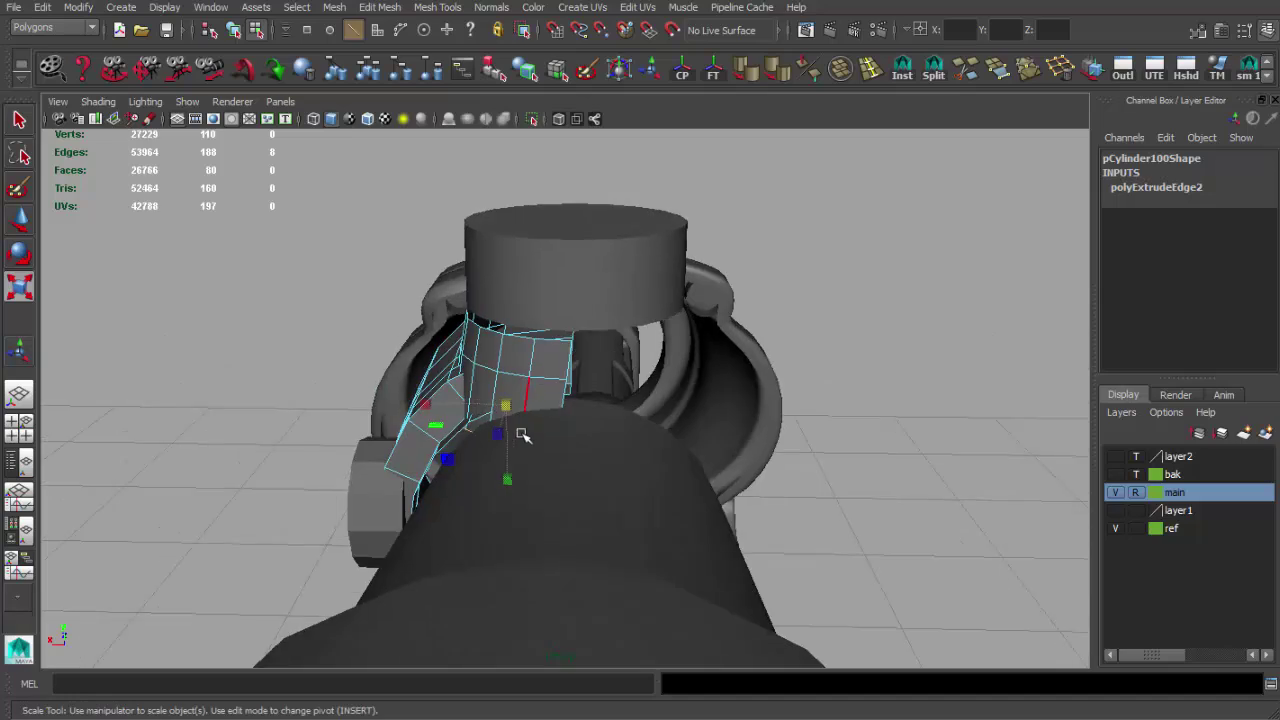
key("w")
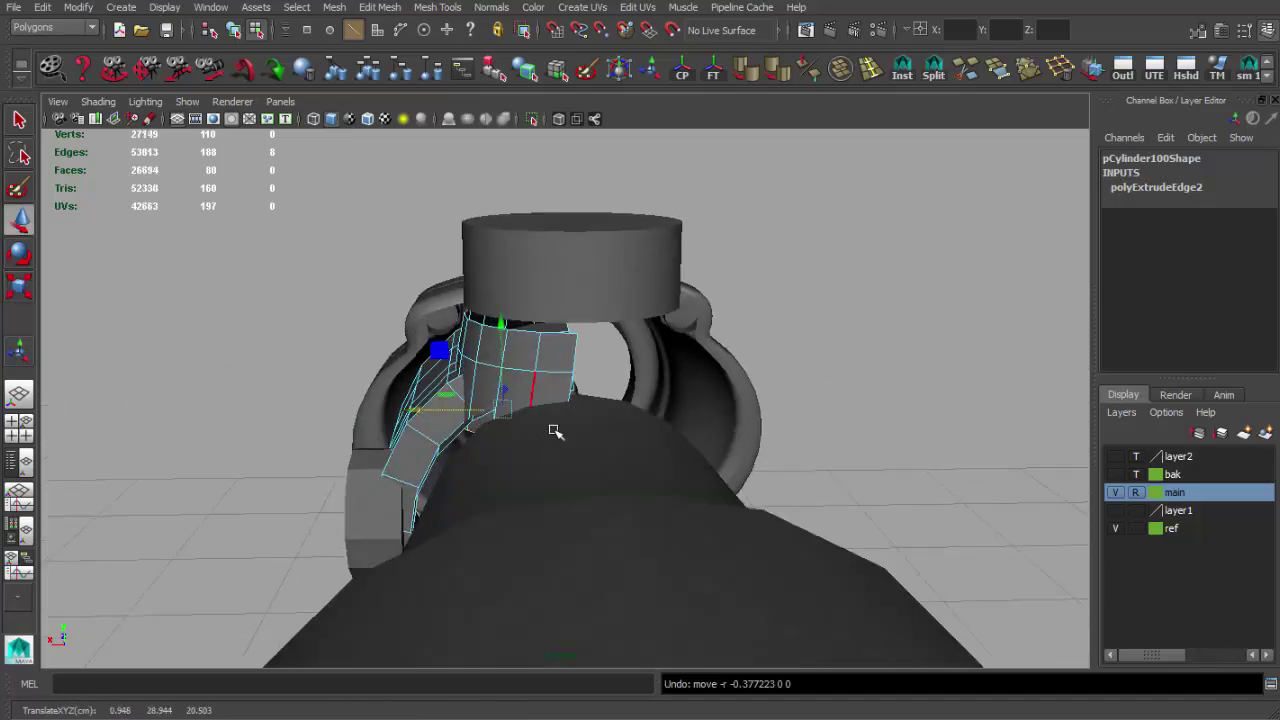
key("4")
mouse_move(555, 431)
left_mouse_down("alt")
mouse_move(582, 455)
mouse_move(700, 300)
mouse_move(493, 397)
mouse_move(466, 371)
mouse_move(625, 315)
left_mouse_up("alt")
key("5")
key("4")
left_click_drag(411, 419, 412, 419)
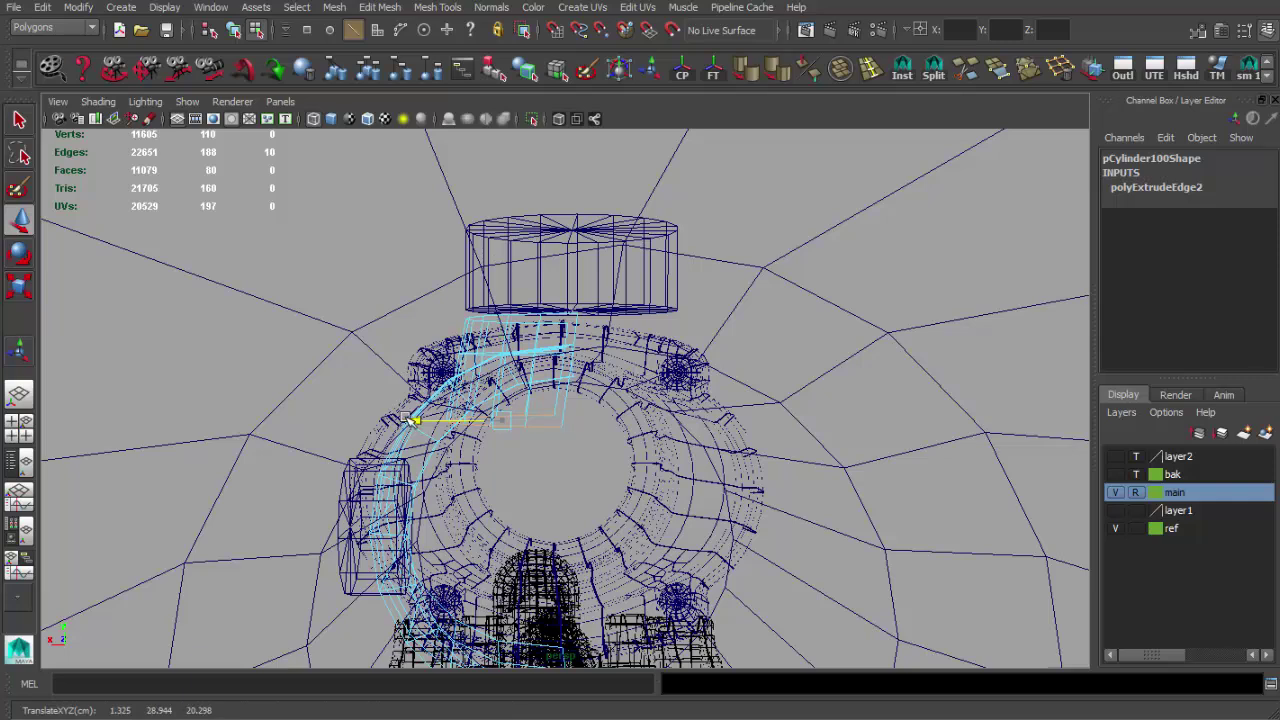
Step: Raise the new faces up to the ring in the flat front view
key("space")
key("space")
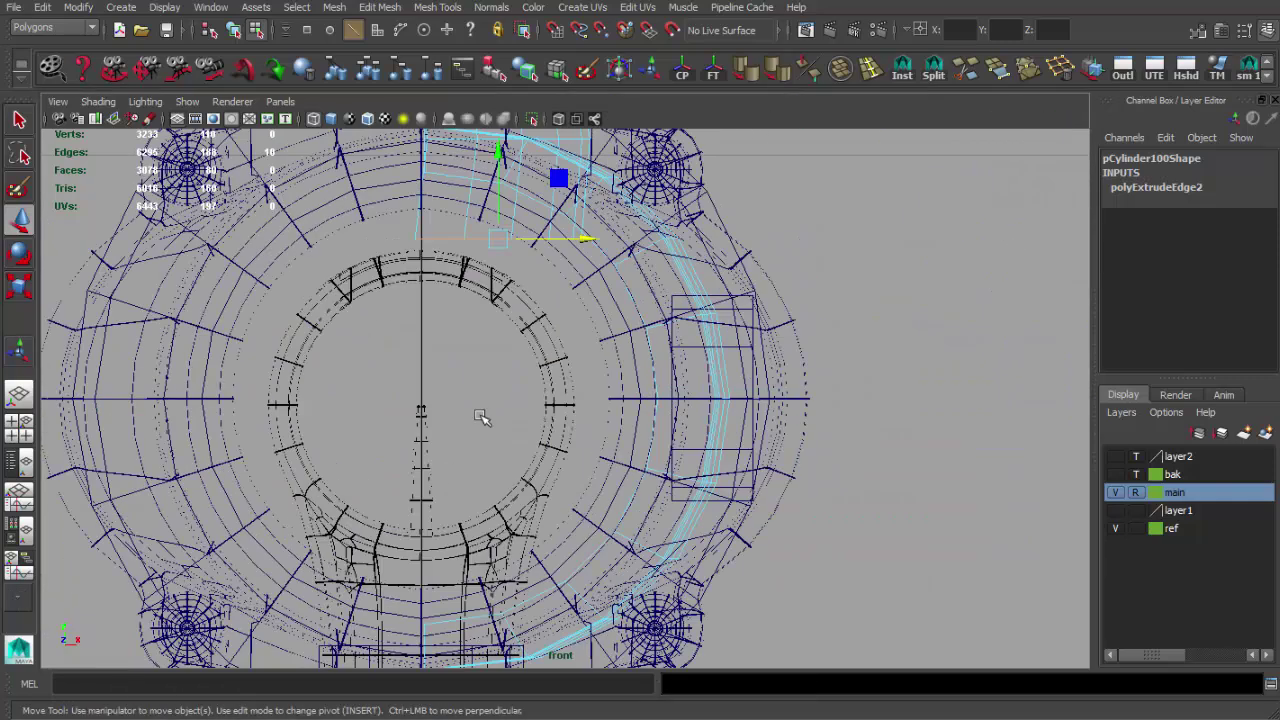
scroll(597, 385, "up", 3)
left_click_drag(590, 427, 588, 427)
left_click_drag(470, 317, 597, 314)
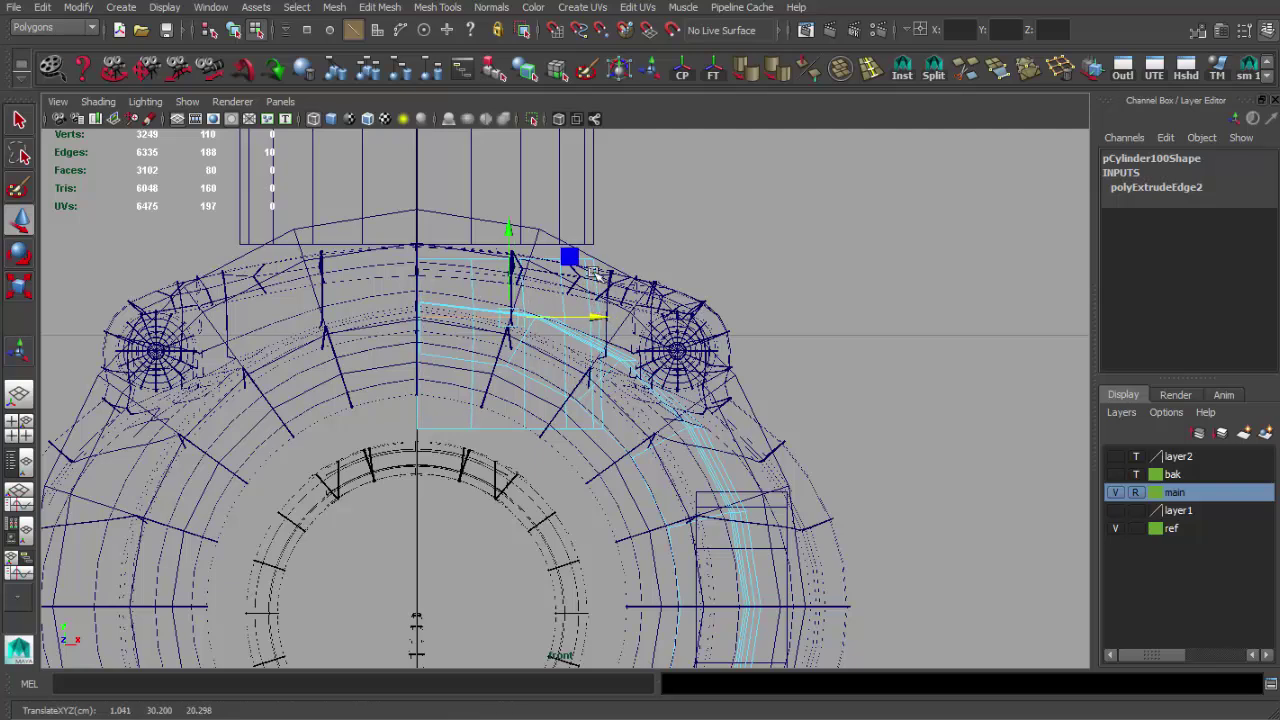
key("q")
key("space")
key("space")
Step: Inspect the cylinder's vertices from several angles, then leave component editing
mouse_move(720, 330)
left_mouse_down("alt")
mouse_move(757, 313)
mouse_move(623, 334)
mouse_move(640, 323)
left_mouse_up("alt")
key("5")
key("4")
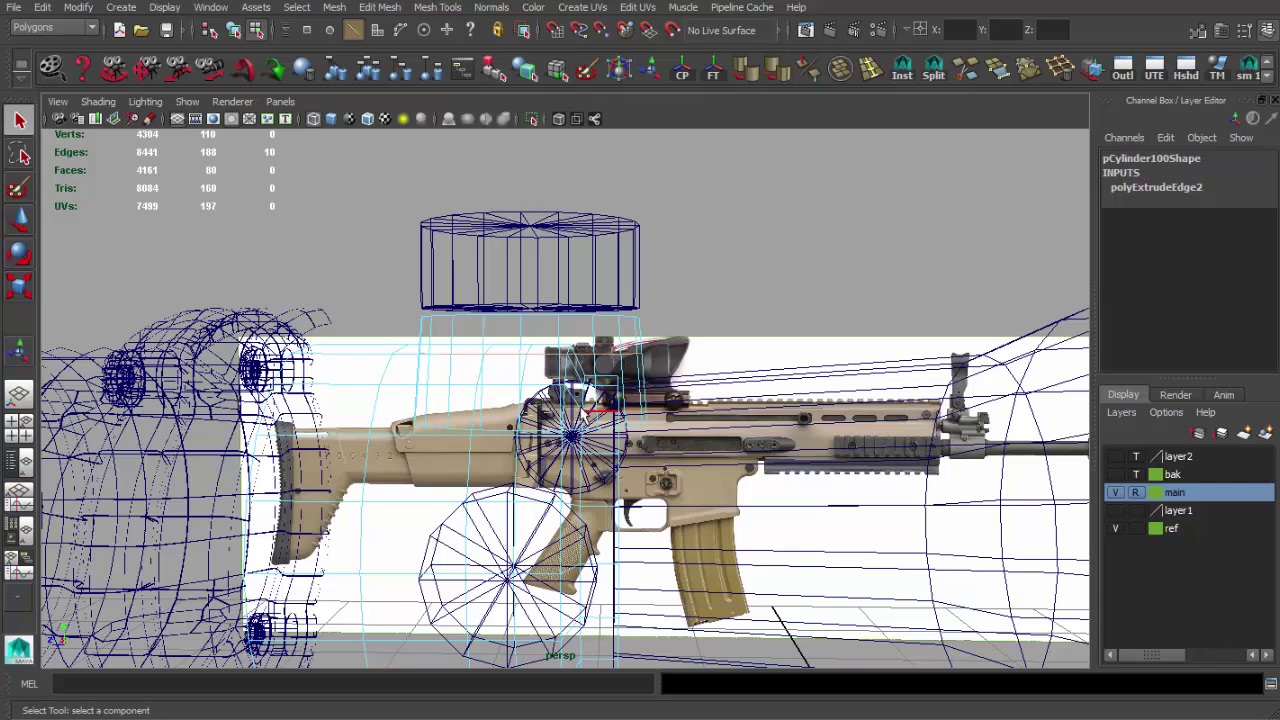
mouse_move(533, 357)
left_mouse_down("alt")
mouse_move(452, 413)
mouse_move(408, 408)
mouse_move(409, 426)
left_mouse_up("alt")
right_click_drag(414, 427, 418, 432)
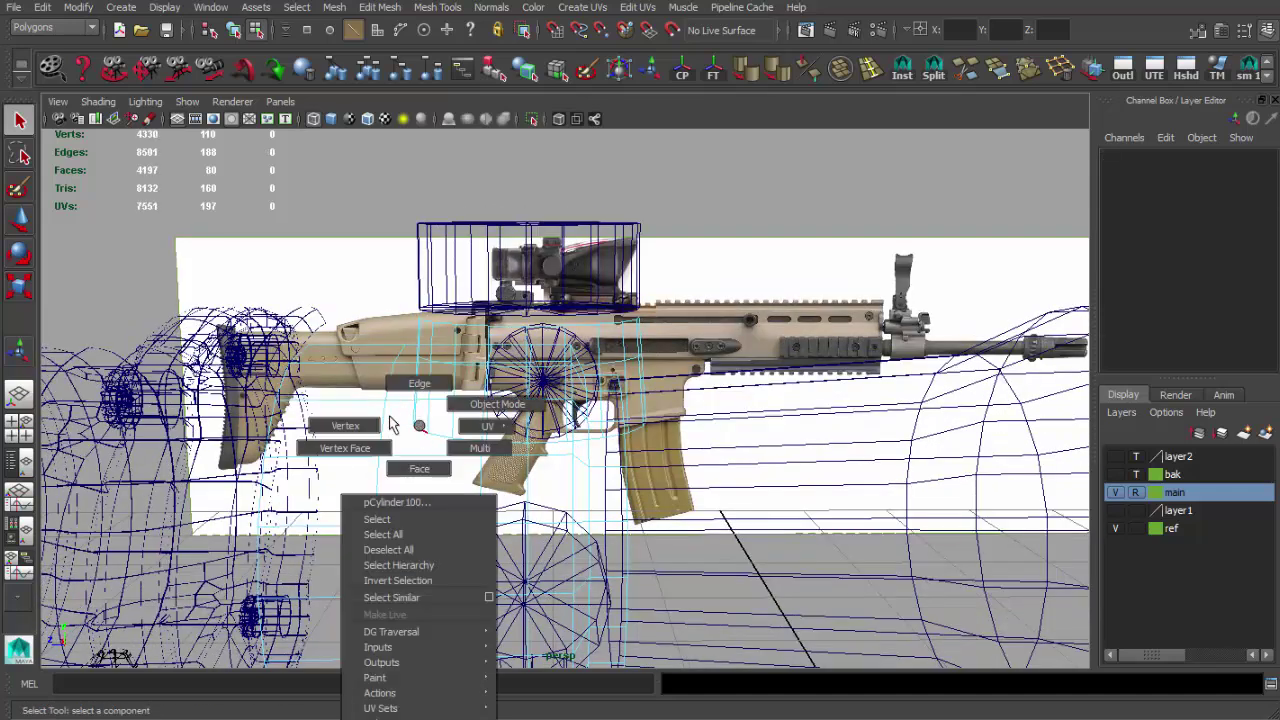
mouse_move(693, 447)
left_mouse_down("alt")
mouse_move(448, 437)
mouse_move(503, 413)
mouse_move(615, 431)
left_mouse_up("alt")
key("5")
key("f")
mouse_move(500, 443)
left_mouse_down("alt")
mouse_move(617, 428)
mouse_move(606, 427)
left_mouse_up("alt")
key("r")
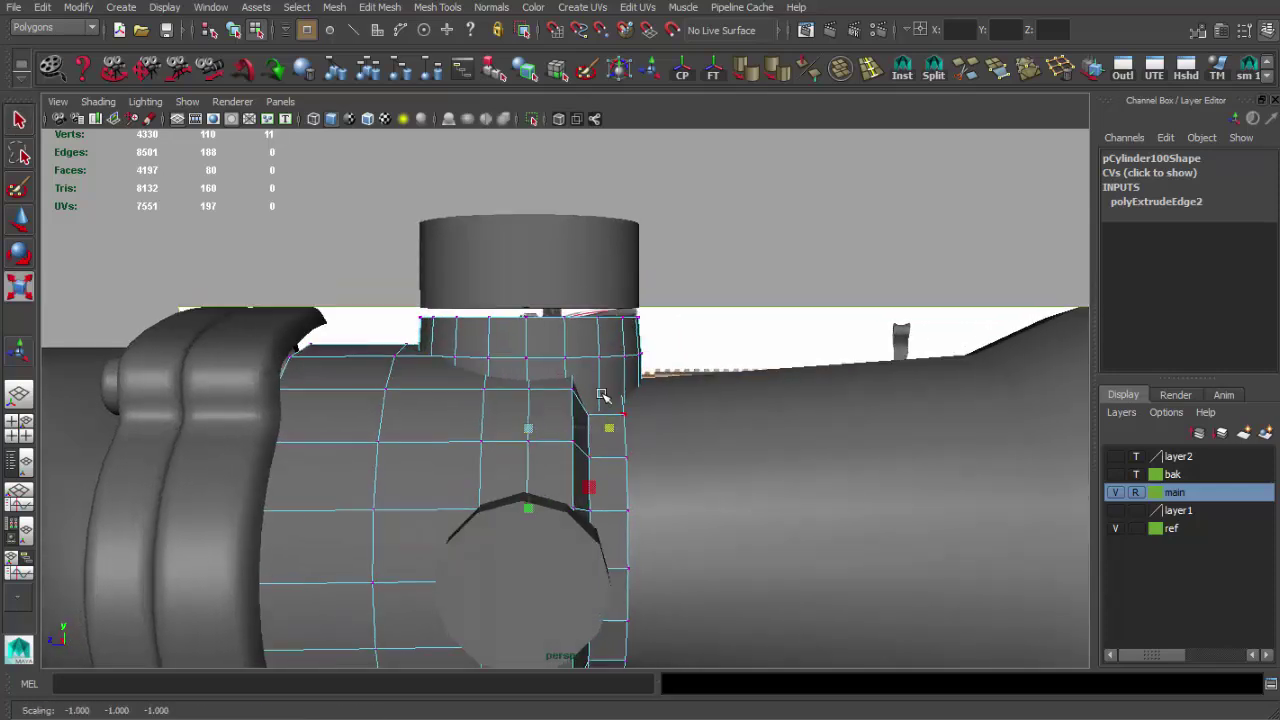
key("q")
key("F8")
Step: Isolate the cylinder mesh to compare it with the reference photo, then show everything again
left_click(605, 352)
scroll(605, 352, "down", 5)
mouse_move(605, 352)
left_mouse_down("alt")
mouse_move(530, 388)
mouse_move(567, 421)
left_mouse_up("alt")
scroll(530, 388, "up", 5)
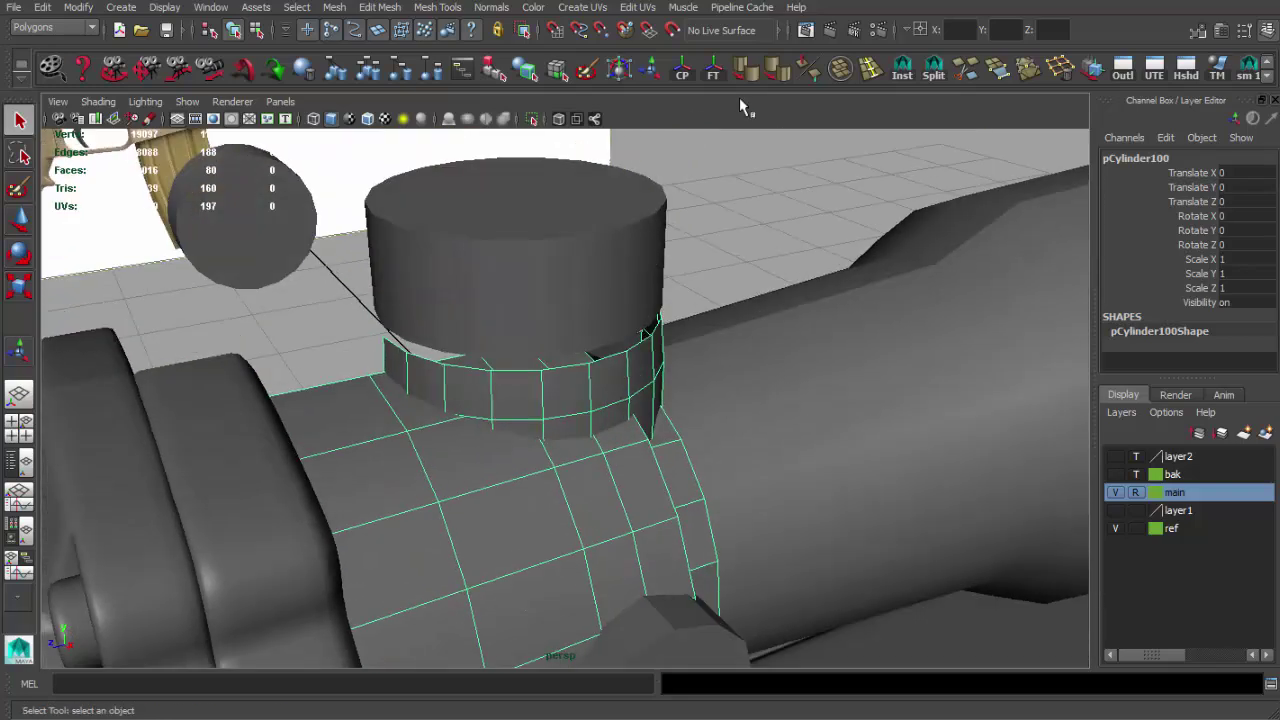
left_click(533, 119)
mouse_move(514, 289)
left_mouse_down("alt")
mouse_move(523, 331)
mouse_move(571, 301)
mouse_move(580, 320)
left_mouse_up("alt")
key("alt+Tab")
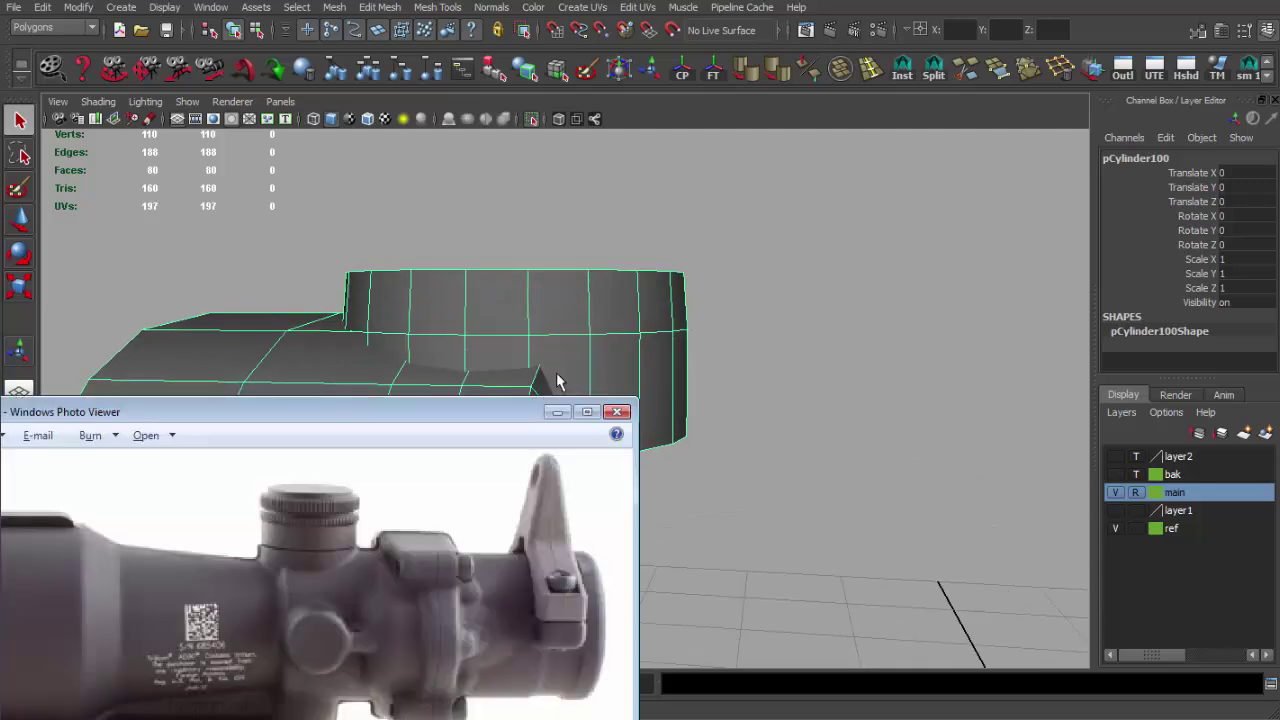
key("alt+Tab")
left_click(538, 120)
Step: Insert an edge loop on the tube near its turret end
mouse_move(555, 187)
left_mouse_down("alt")
mouse_move(650, 400)
mouse_move(643, 429)
mouse_move(686, 360)
left_mouse_up("alt")
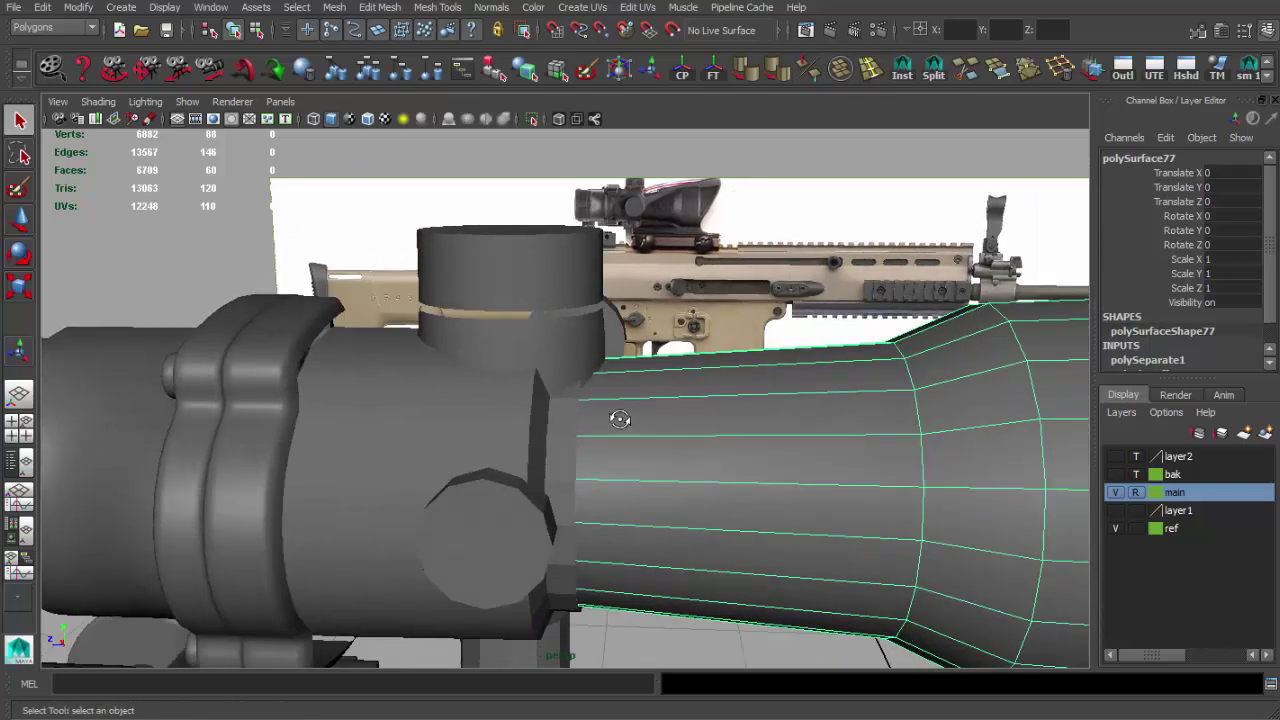
left_click_drag(620, 419, 560, 470, "alt")
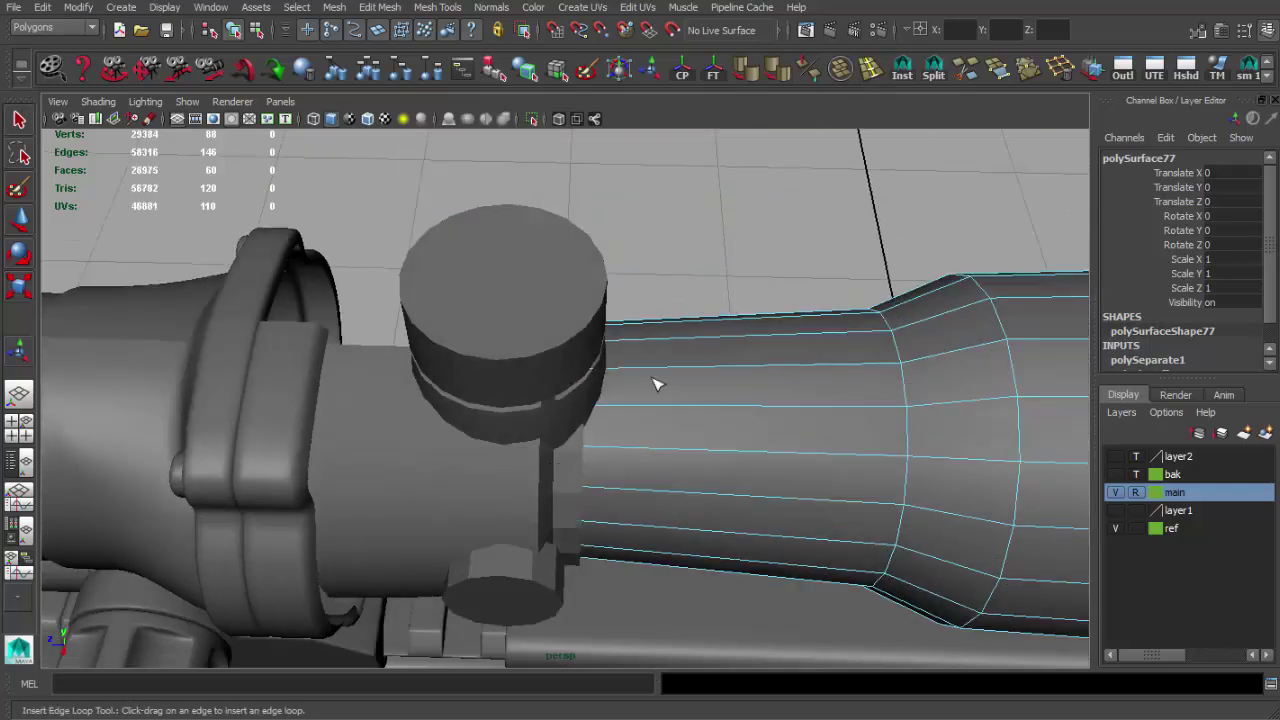
left_click(633, 373)
Step: Enlarge the new edge loop, move it away from the turret housing and widen it slightly
mouse_move(633, 373)
left_mouse_down("alt")
mouse_move(663, 423)
mouse_move(560, 403)
mouse_move(653, 407)
mouse_move(565, 330)
left_mouse_up("alt")
key("q")
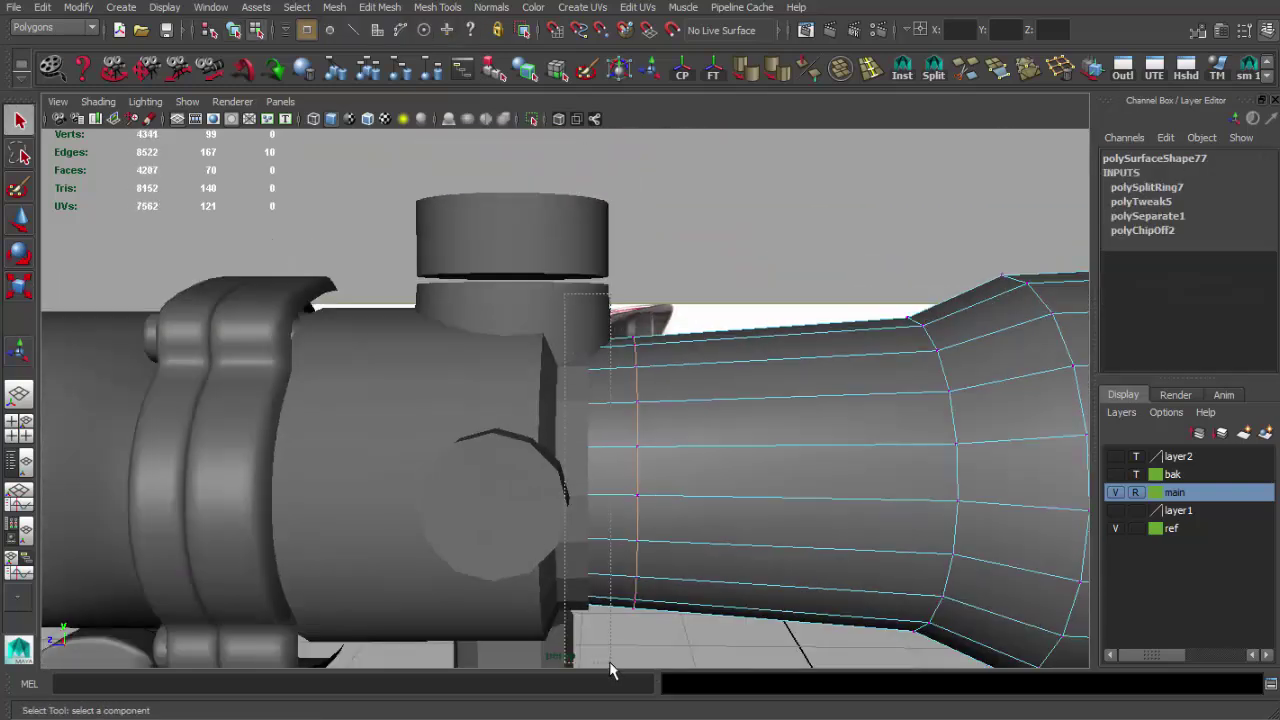
key("r")
mouse_move(608, 400)
left_mouse_down("alt")
mouse_move(560, 445)
mouse_move(597, 468)
mouse_move(557, 463)
mouse_move(600, 491)
mouse_move(724, 478)
mouse_move(694, 469)
left_mouse_up("alt")
key("w")
mouse_move(596, 470)
left_mouse_down()
mouse_move(506, 420)
mouse_move(560, 429)
mouse_move(605, 244)
left_mouse_up()
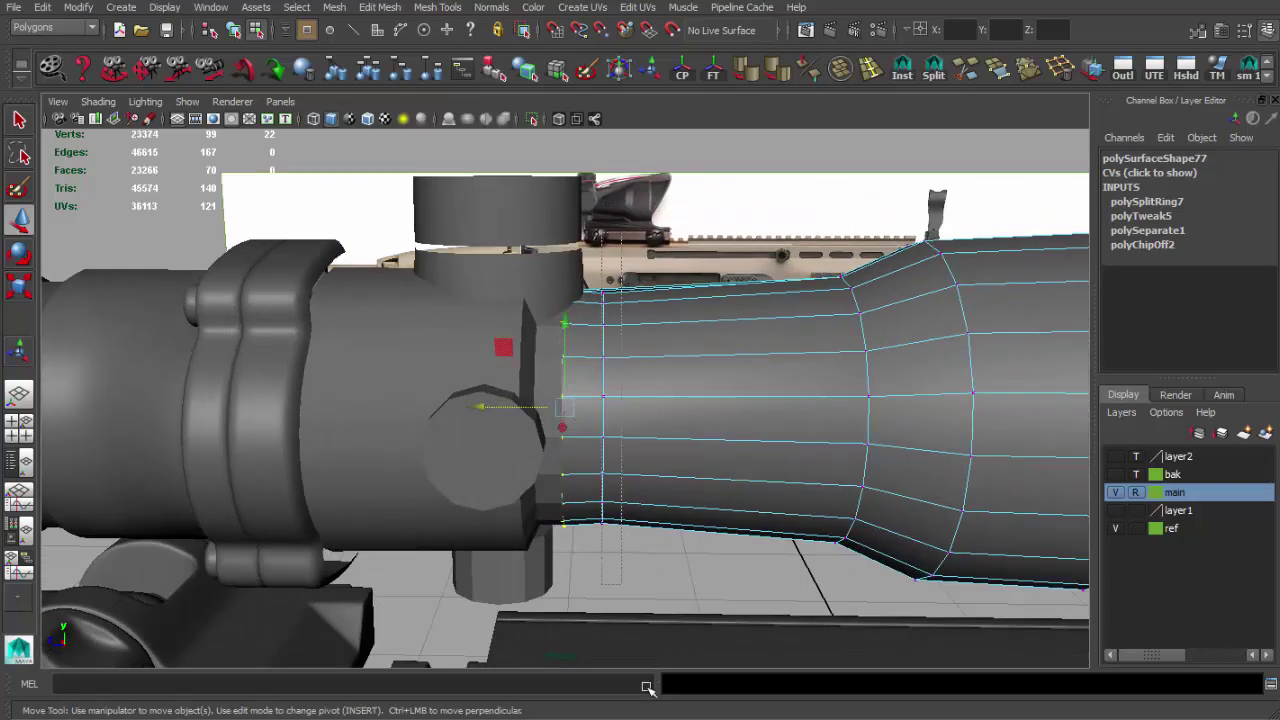
key("r")
left_click_drag(608, 422, 612, 424)
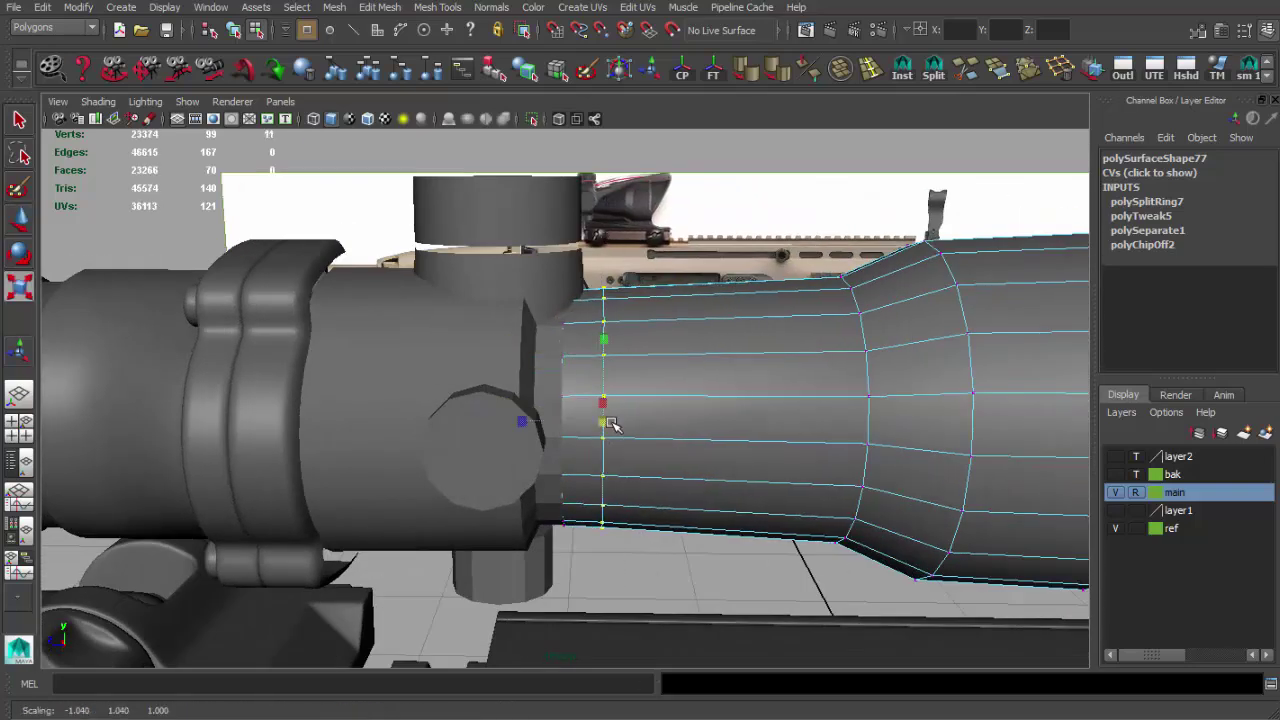
key("q")
Step: Select the scope tube, front scope body and tube face piece and combine them
left_click(705, 407)
left_click_drag(705, 407, 516, 386, "alt")
left_click(468, 347, "shift")
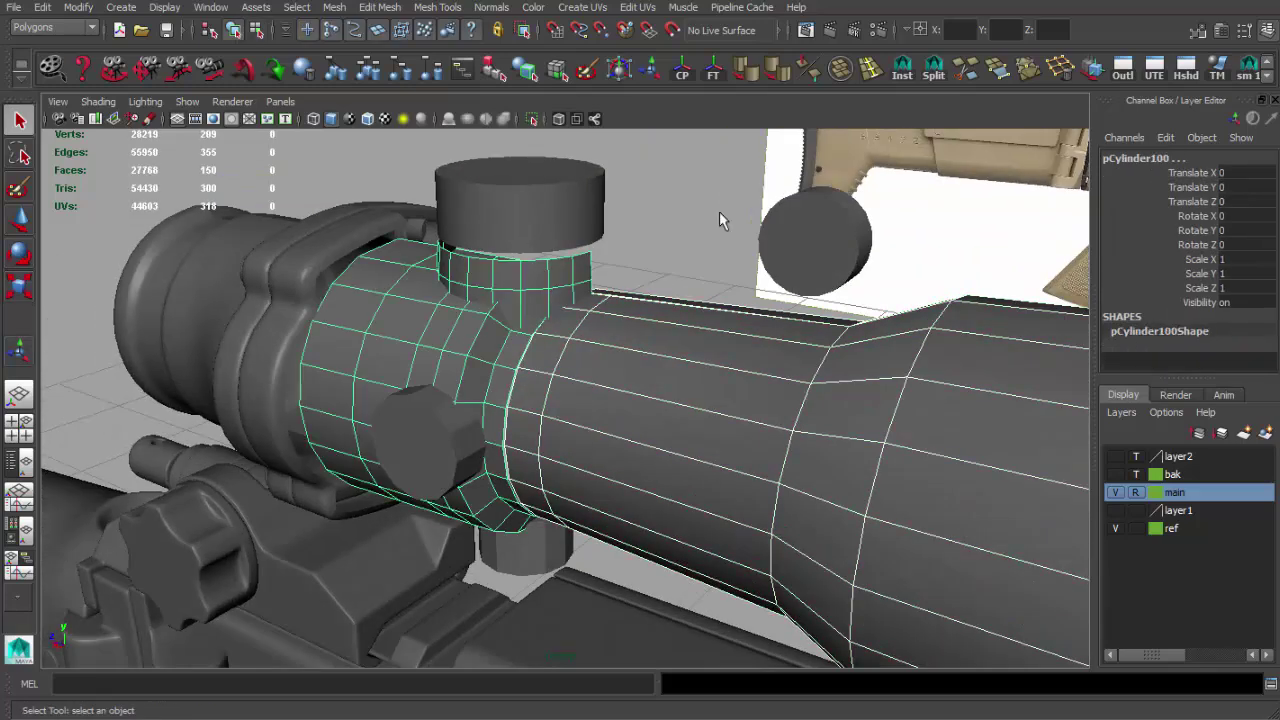
left_click(845, 72)
left_click_drag(700, 400, 605, 397, "alt")
key("F11")
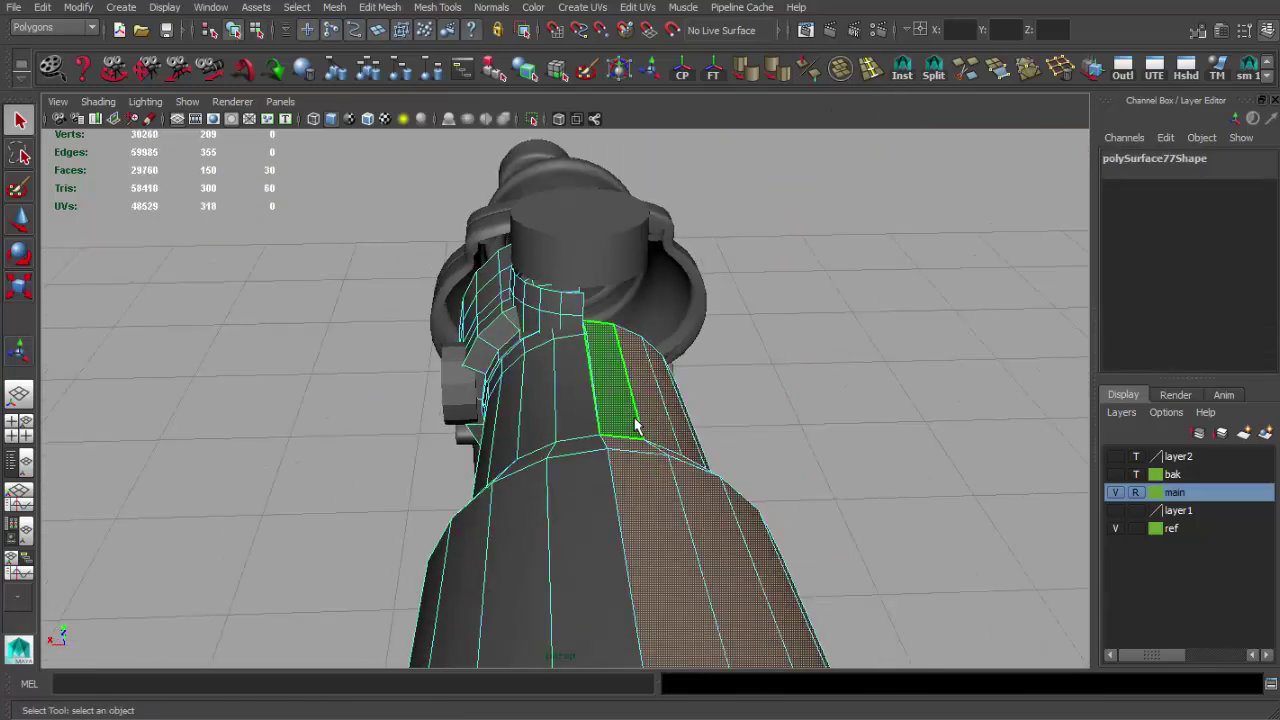
key("space")
key("space")
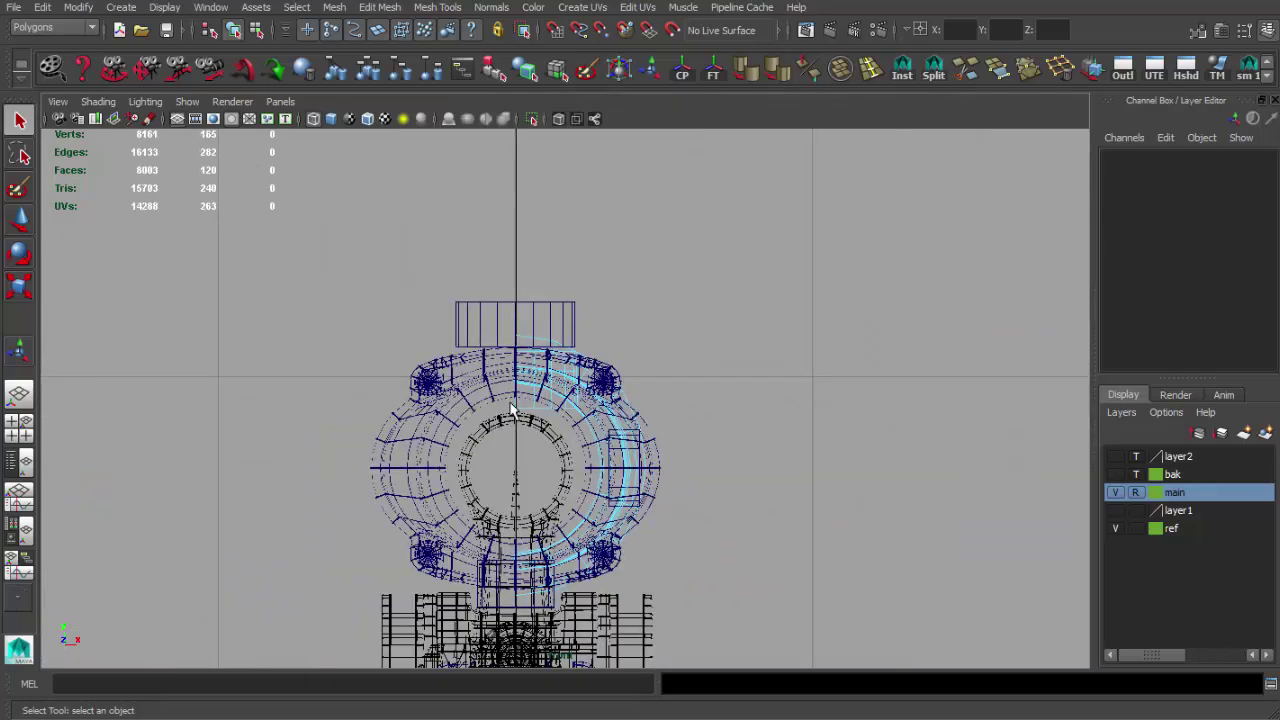
Step: Squash the right half of the tube ring flat along X
left_click(487, 310)
key("r")
left_click_drag(605, 474, 522, 472)
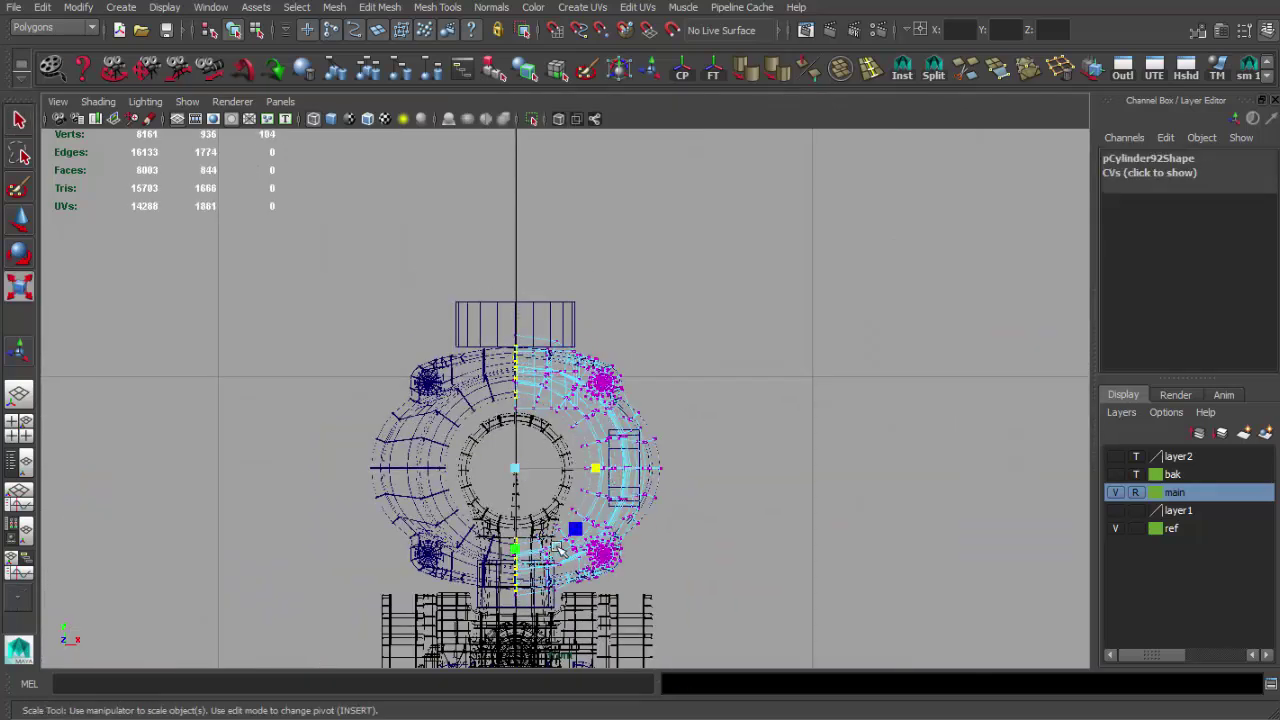
scroll(557, 547, "up", 3)
scroll(570, 495, "up", 2)
key("space")
key("space")
mouse_move(709, 338)
left_mouse_down("alt")
mouse_move(660, 394)
mouse_move(660, 423)
left_mouse_up("alt")
key("4")
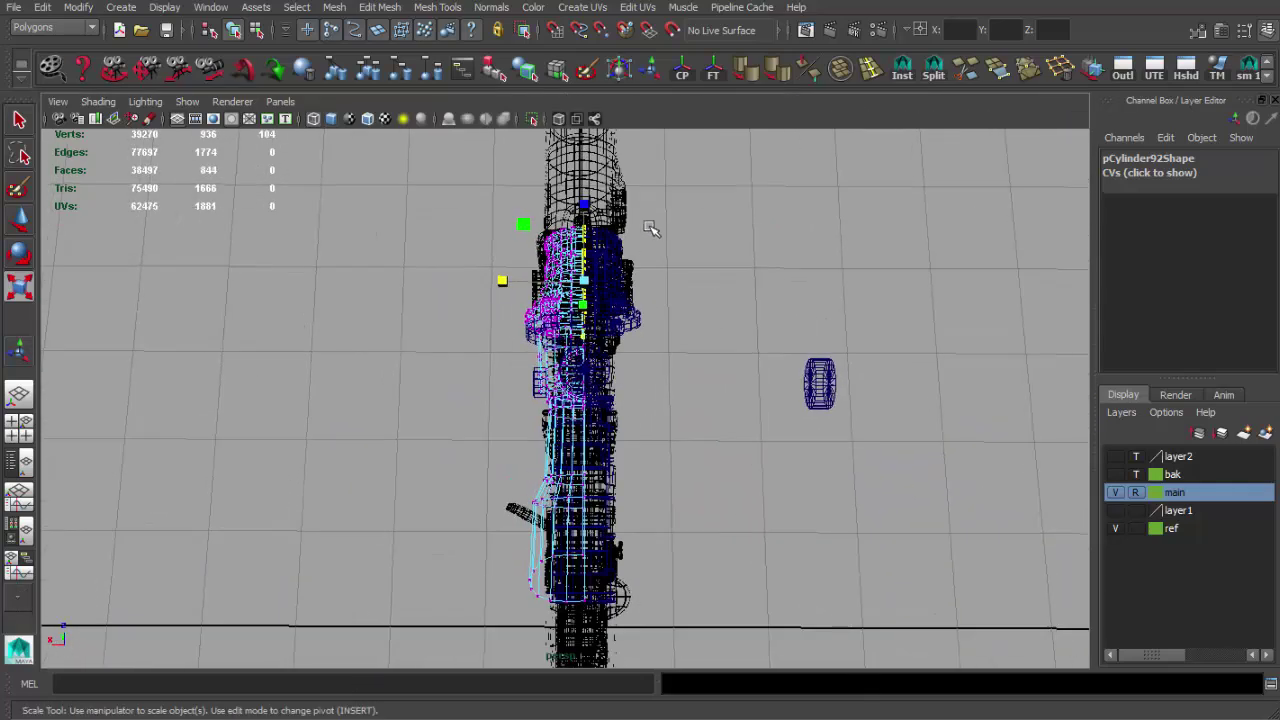
Step: Hide the main layer and select the scope tube mesh without smoothing preview
left_click(1115, 492)
right_click_drag(911, 451, 1067, 465, "alt")
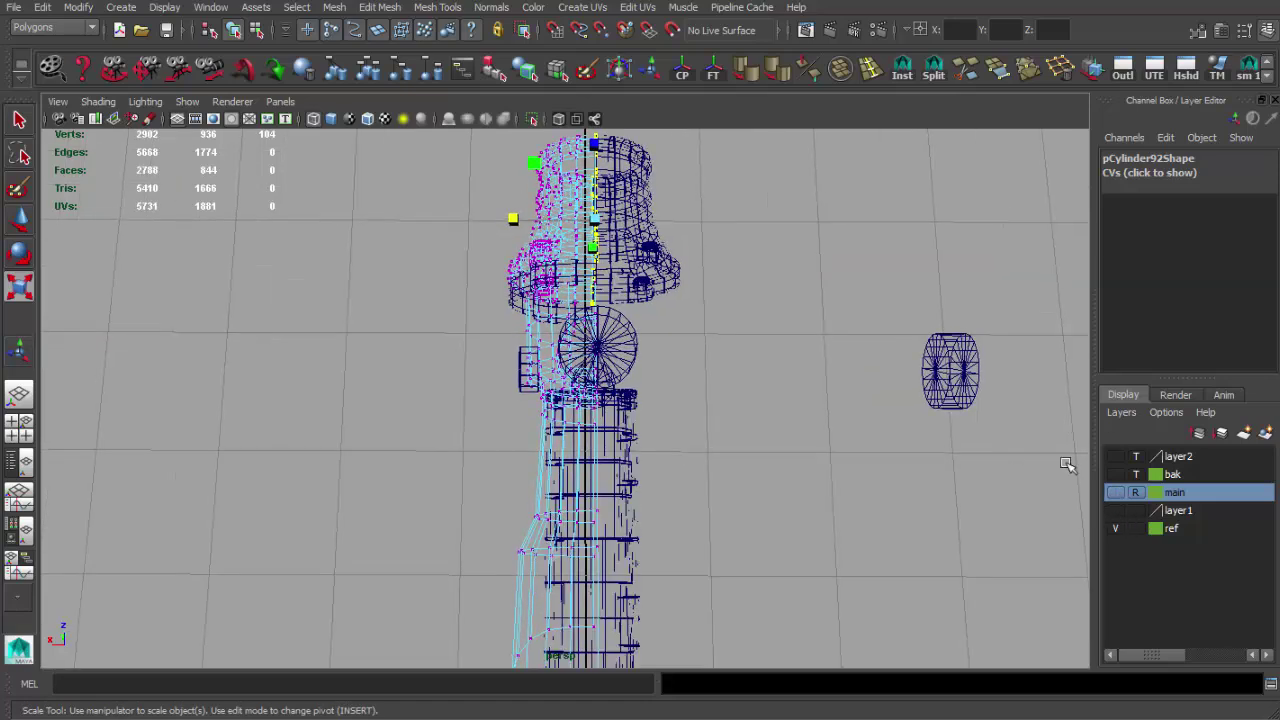
scroll(662, 205, "down", 3)
key("1")
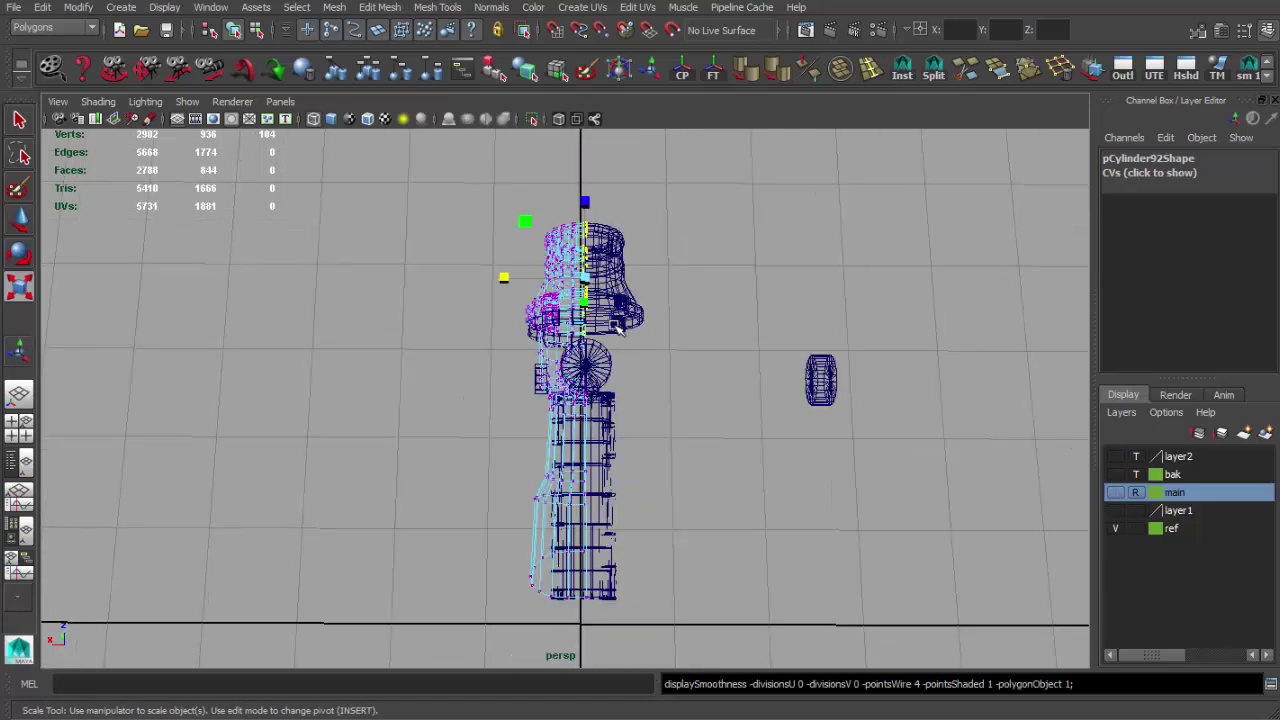
key("q")
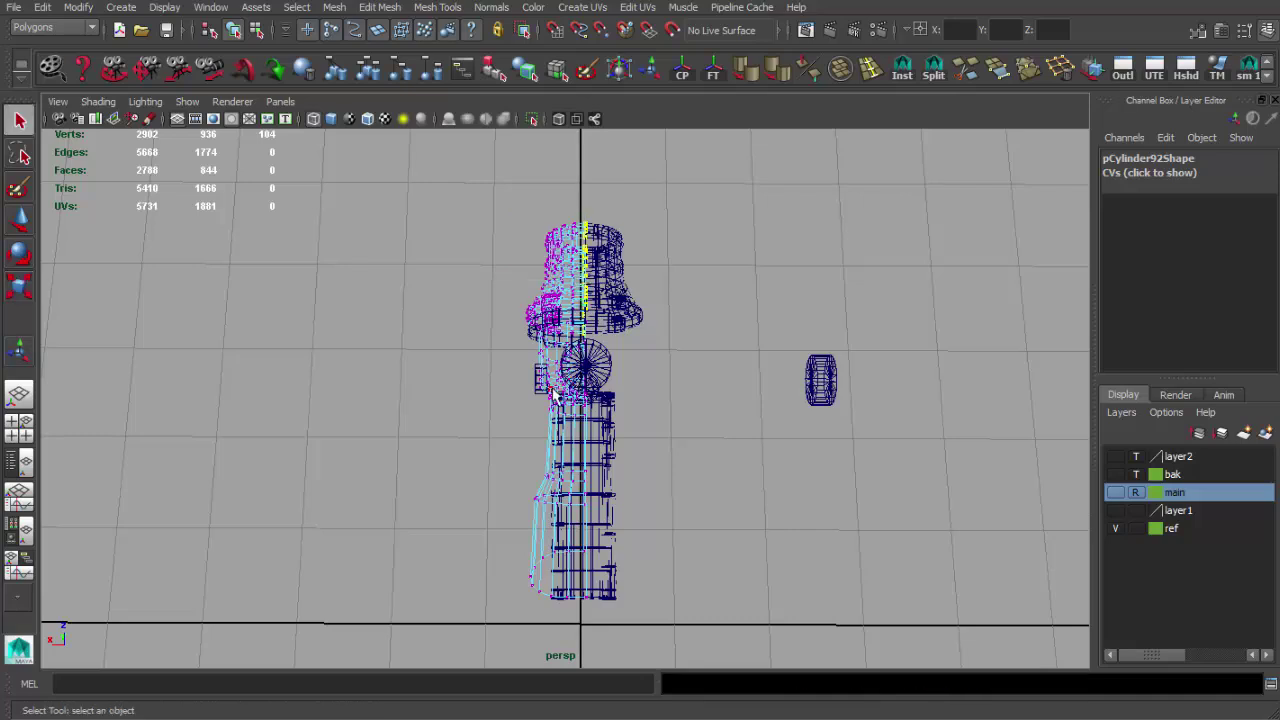
left_click(560, 410)
mouse_move(560, 410)
left_mouse_down("alt")
mouse_move(674, 400)
mouse_move(540, 440)
left_mouse_up("alt")
key("5")
Step: Select the tube's centre-line vertices in front view and move them onto X=0
key("space")
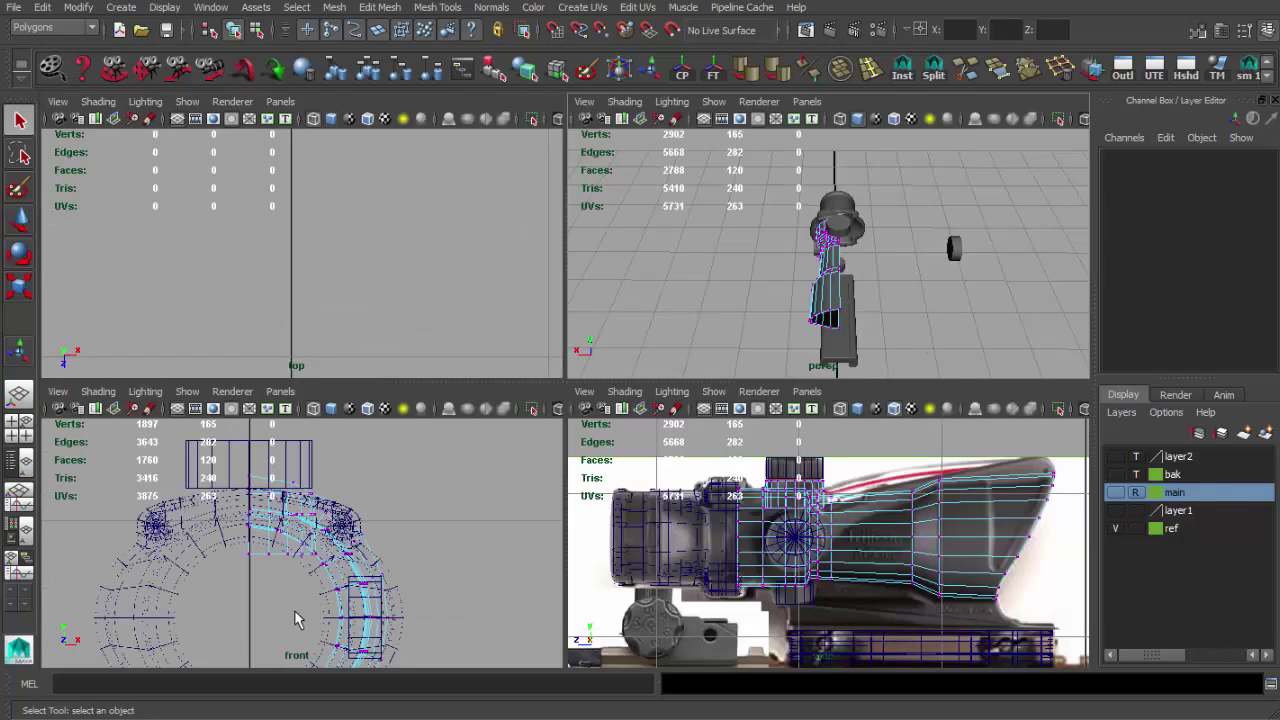
left_click_drag(230, 453, 272, 607)
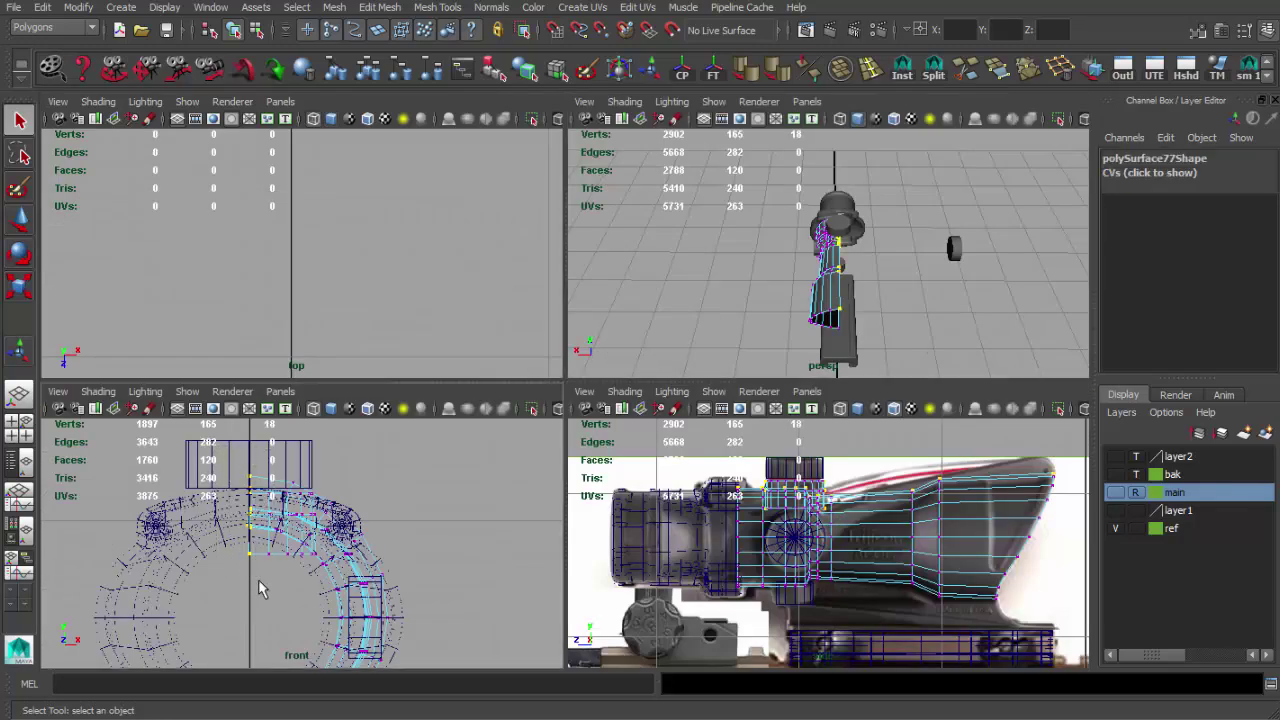
middle_click_drag(258, 588, 293, 530, "alt")
key("f")
key("r")
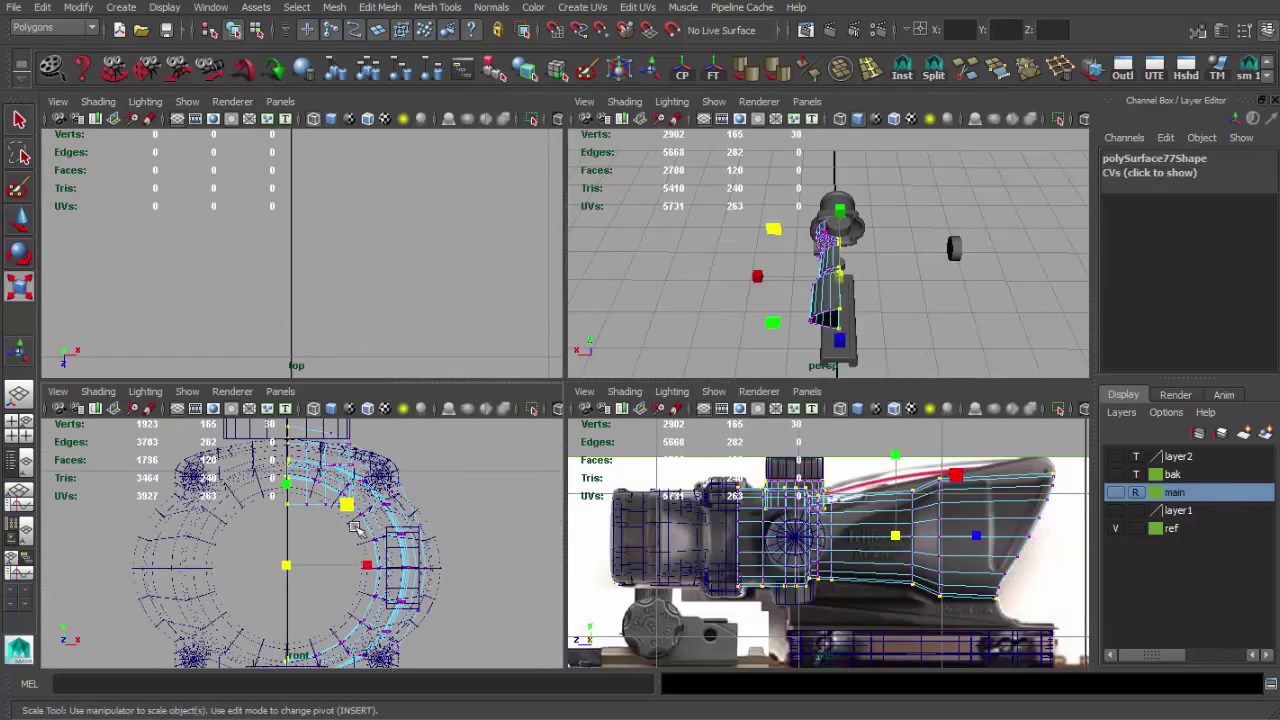
key("w")
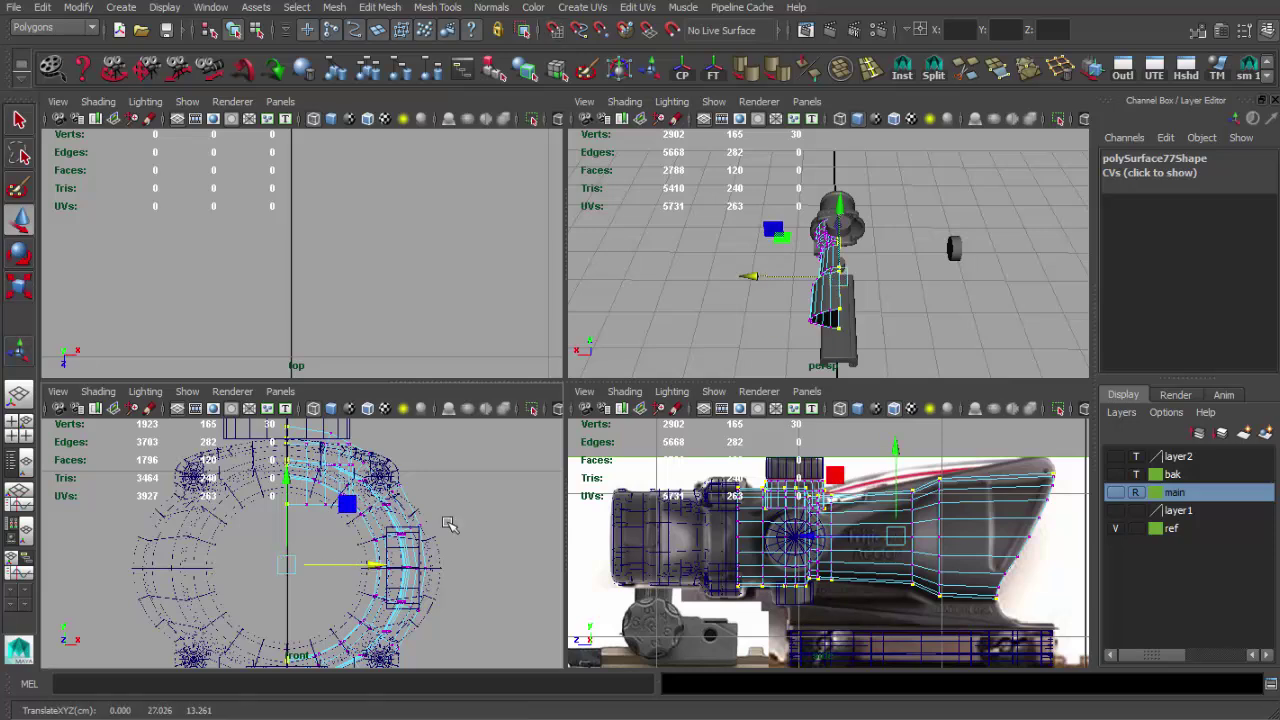
key("space")
right_click_drag(640, 450, 683, 447, "alt")
Step: Select the scope tube and insert the first edge loops beside the top turret base
key("q")
left_click(592, 389)
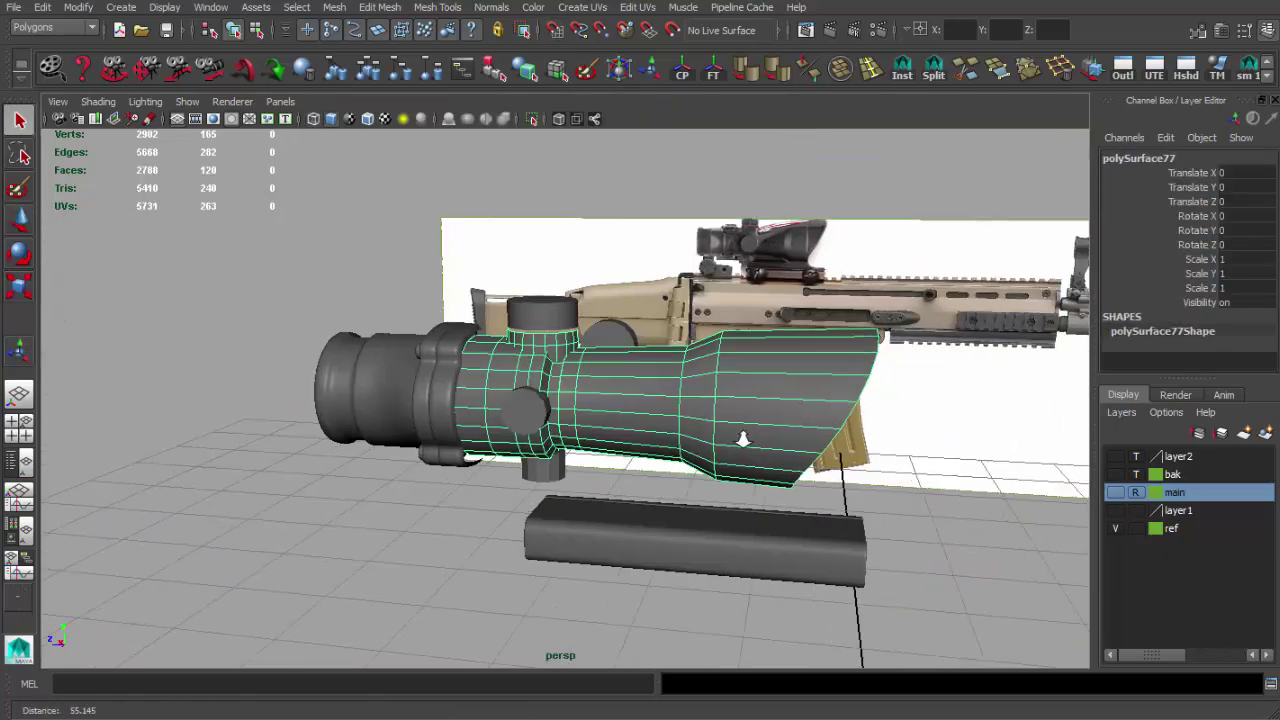
left_click_drag(740, 437, 660, 471, "alt")
right_click_drag(660, 471, 514, 471, "alt")
mouse_move(514, 471)
left_mouse_down("alt")
mouse_move(551, 457)
mouse_move(623, 466)
left_mouse_up("alt")
mouse_move(623, 466)
right_mouse_down("alt")
mouse_move(676, 487)
mouse_move(730, 480)
right_mouse_up("alt")
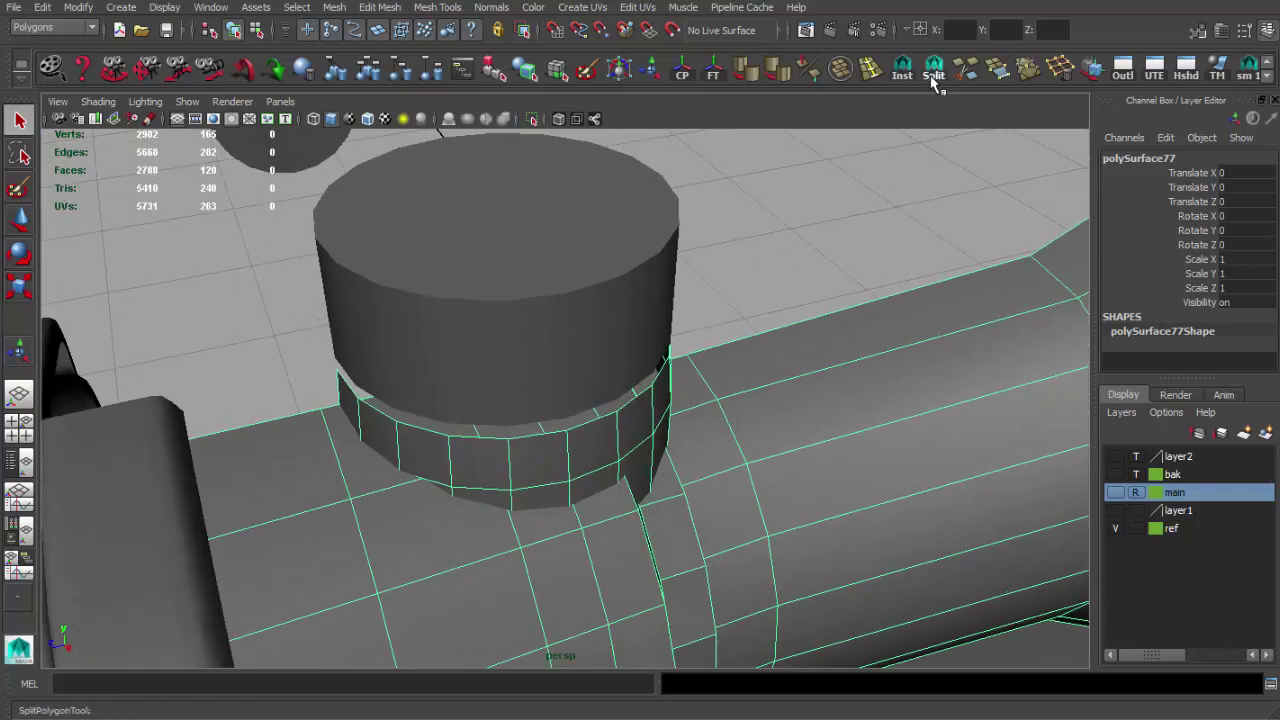
left_click(871, 68)
left_click(336, 452)
mouse_move(343, 443)
left_mouse_down("alt")
mouse_move(486, 480)
mouse_move(577, 534)
mouse_move(557, 486)
mouse_move(480, 471)
mouse_move(575, 471)
mouse_move(674, 400)
mouse_move(632, 500)
mouse_move(594, 423)
mouse_move(694, 474)
mouse_move(549, 434)
mouse_move(652, 426)
left_mouse_up("alt")
left_click(667, 397)
Step: Add further edge loops around the turret base, undoing one unwanted loop
left_click(646, 428)
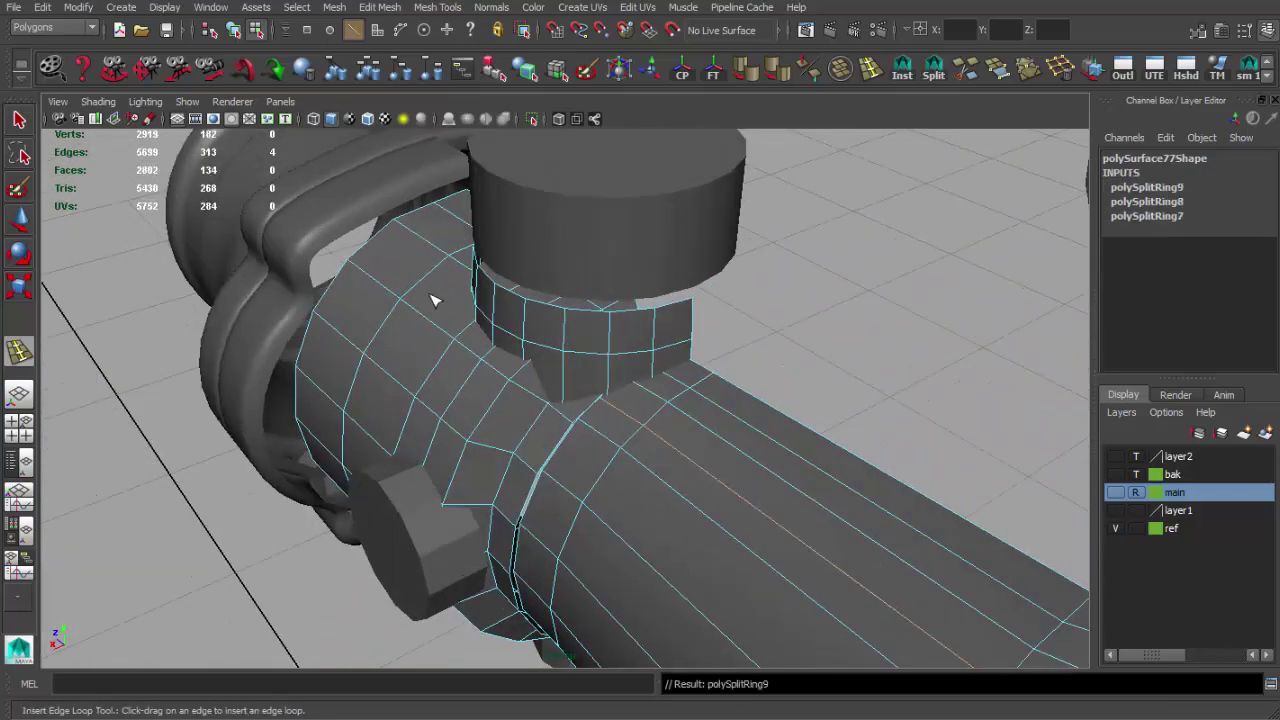
left_click(427, 280)
left_click_drag(427, 280, 487, 313, "alt")
left_click(307, 292)
key("ctrl+z")
Step: Select the two loops under the turret base and raise them slightly in Y
key("q")
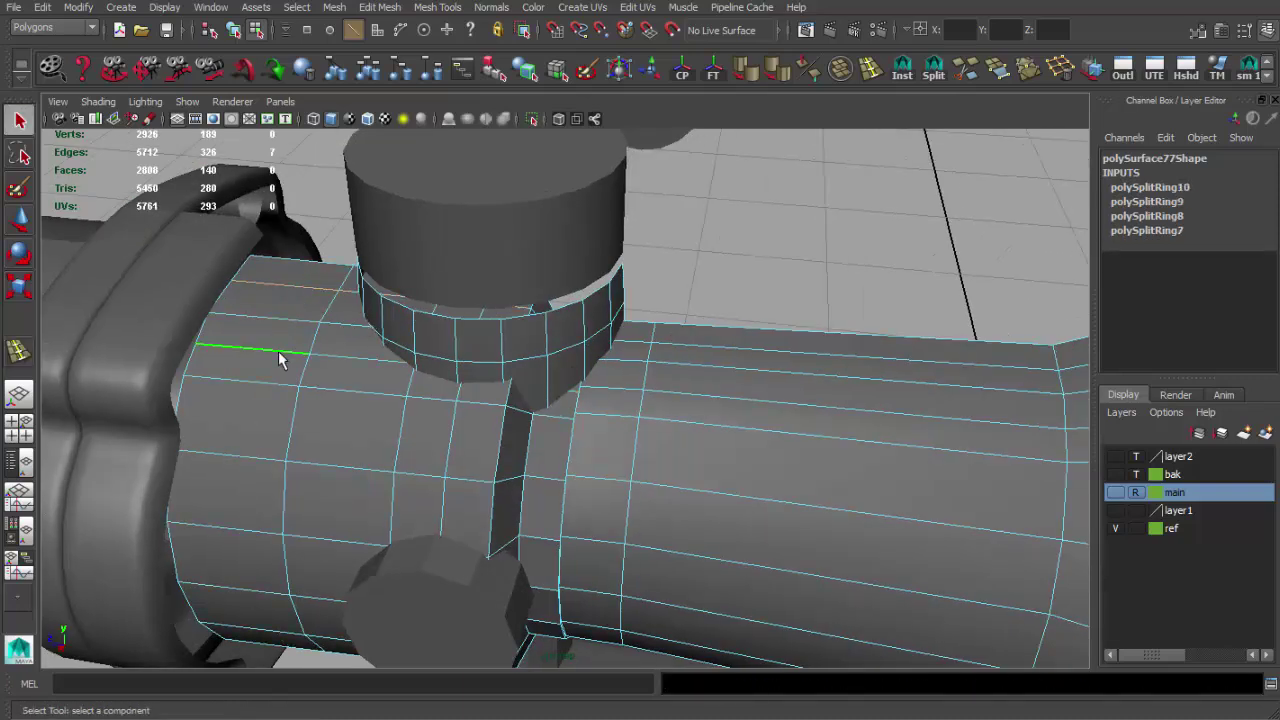
double_click(278, 352)
key("w")
left_click_drag(278, 352, 600, 306, "alt")
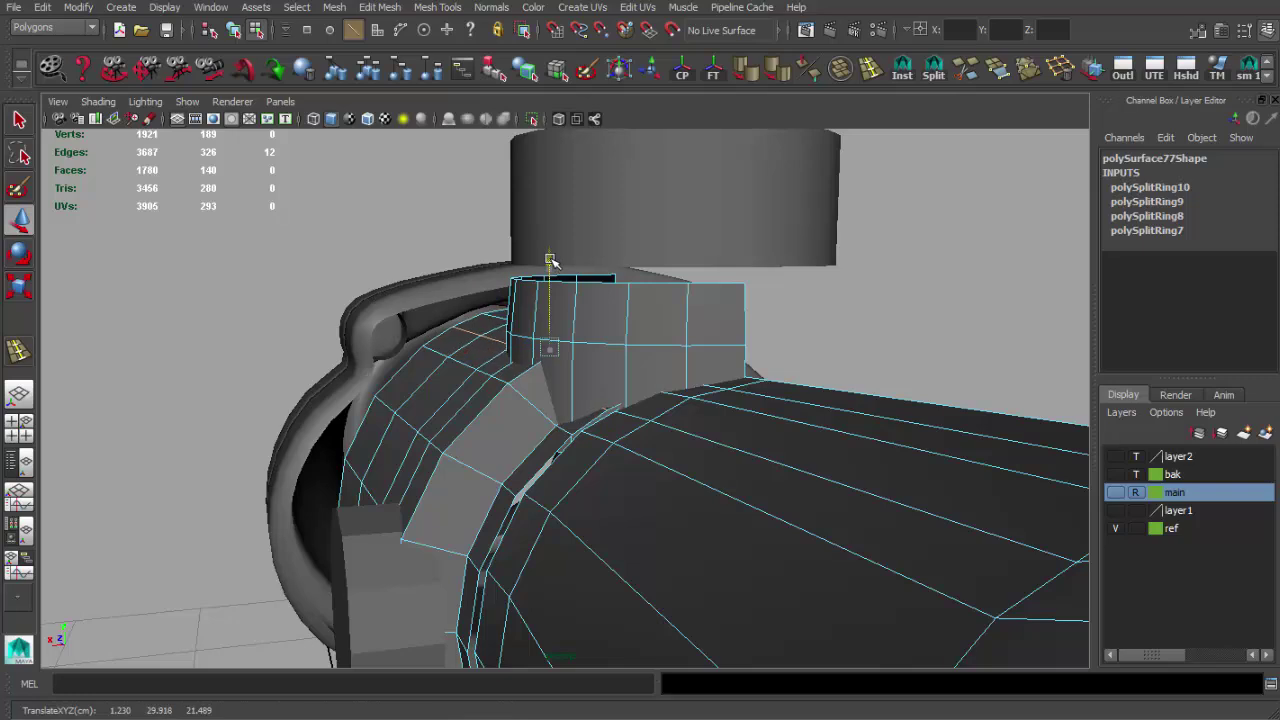
left_click_drag(551, 263, 686, 420, "alt")
double_click(694, 434)
double_click(803, 397, "shift")
left_click_drag(803, 397, 580, 333, "alt")
scroll(581, 333, "down", 5)
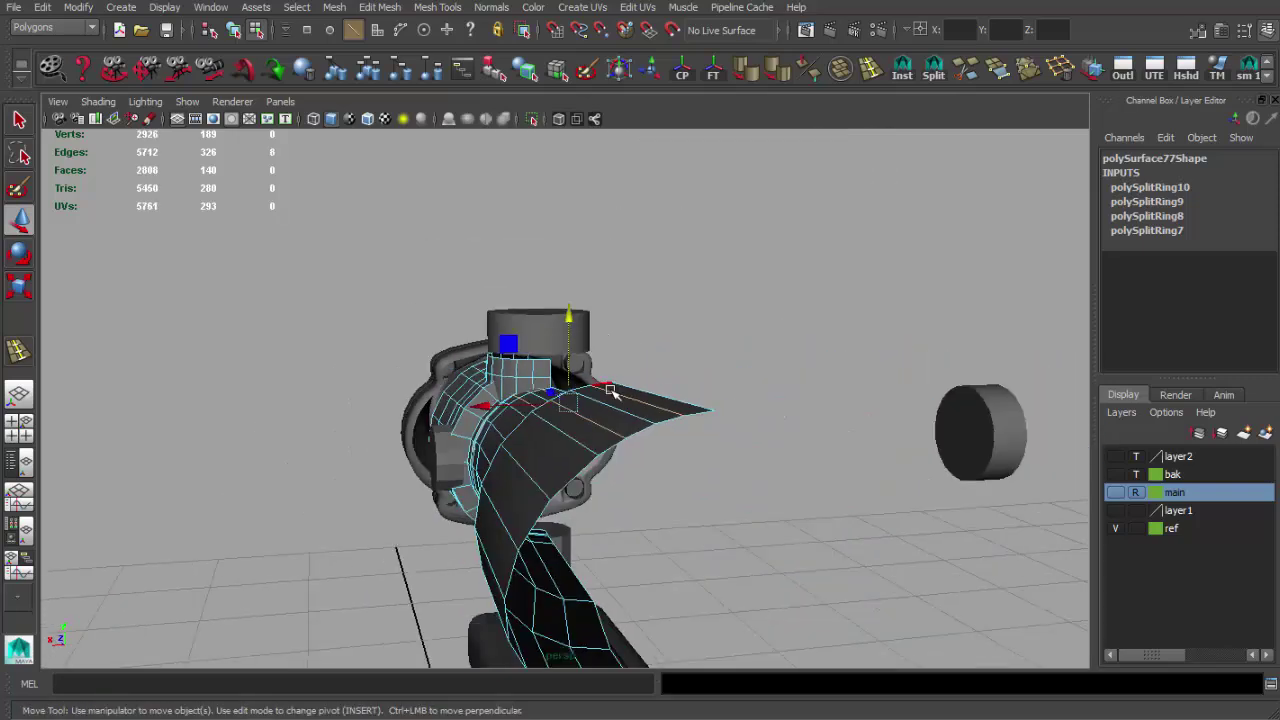
key("q")
key("F8")
Step: Isolate the scope tube mesh in the viewport
left_click_drag(520, 424, 808, 527, "alt")
scroll(620, 477, "up", 3)
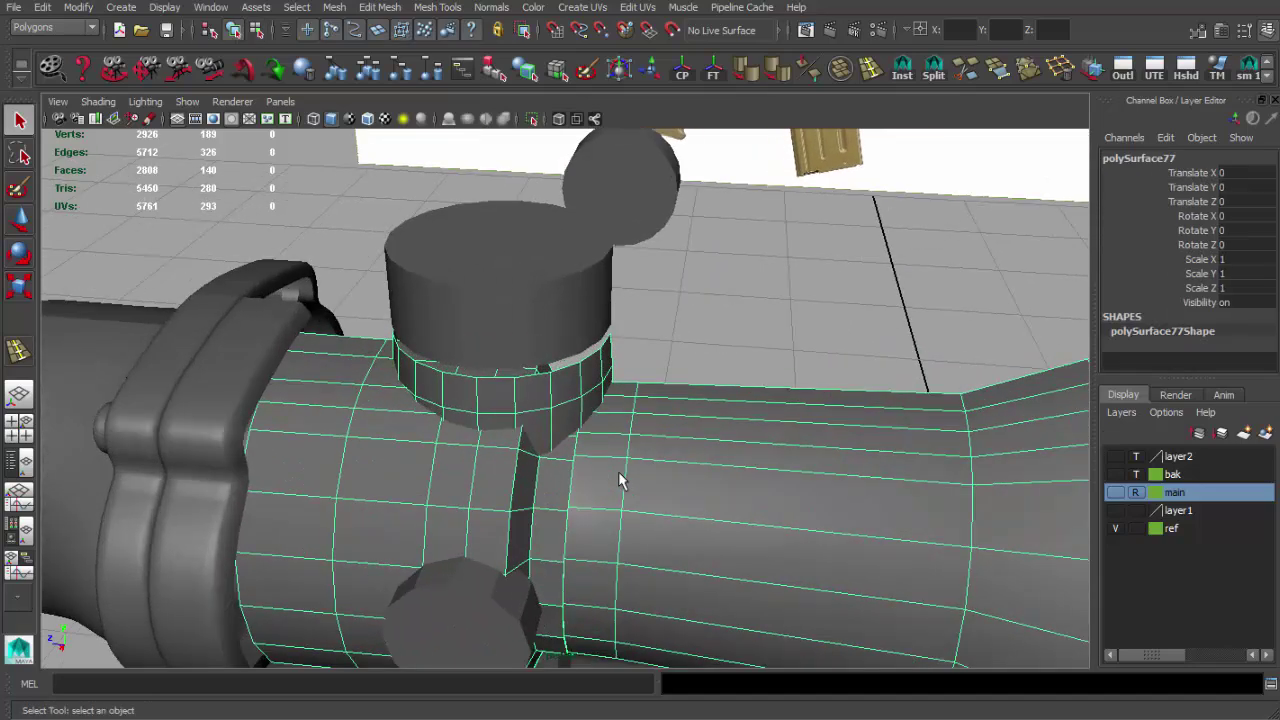
scroll(630, 466, "up", 5)
mouse_move(597, 451)
left_mouse_down("alt")
mouse_move(656, 452)
mouse_move(700, 380)
mouse_move(500, 400)
left_mouse_up("alt")
left_click(533, 119)
Step: In vertex mode, snap-merge the first two pairs of stray vertices on the turret collar
mouse_move(412, 406)
left_mouse_down("alt")
mouse_move(514, 457)
mouse_move(467, 371)
left_mouse_up("alt")
key("F9")
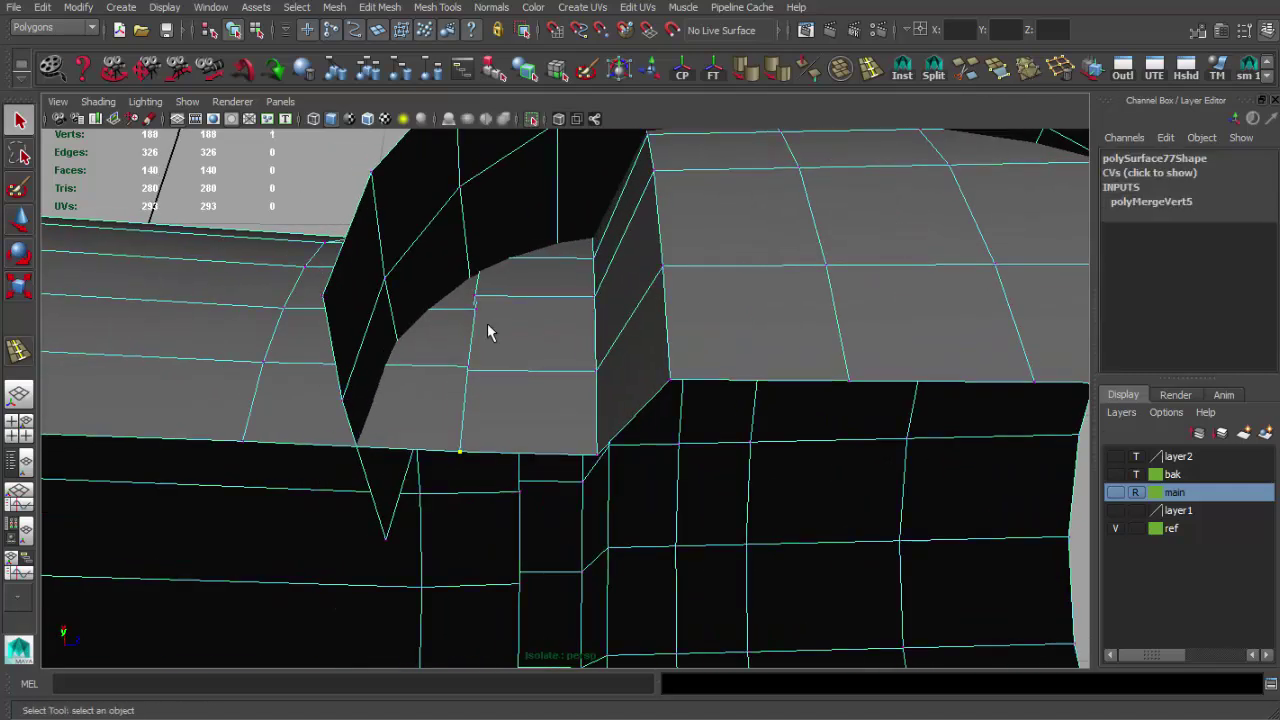
left_click_drag(487, 323, 502, 365, "alt")
left_click_drag(430, 340, 410, 300)
mouse_move(494, 277)
left_mouse_down()
mouse_move(629, 263)
mouse_move(734, 214)
mouse_move(517, 383)
mouse_move(583, 513)
mouse_move(588, 557)
left_mouse_up()
Step: In wireframe, merge the remaining stray collar vertices into their neighbours
key("4")
middle_click_drag(588, 557, 598, 466, "alt")
left_click_drag(578, 421, 570, 395)
left_click_drag(554, 543, 560, 565)
mouse_move(560, 565)
left_mouse_down("alt")
mouse_move(600, 440)
mouse_move(577, 505)
left_mouse_up("alt")
mouse_move(577, 505)
left_mouse_down()
mouse_move(599, 545)
mouse_move(494, 437)
mouse_move(562, 418)
left_mouse_up()
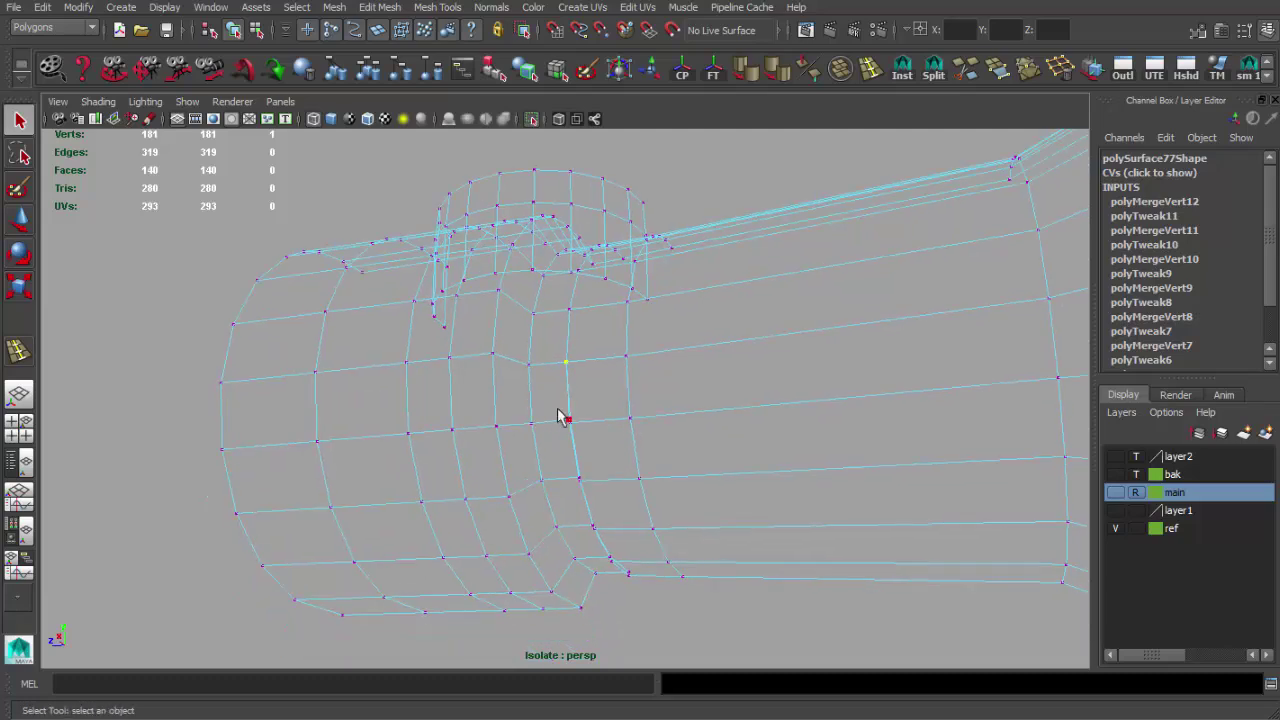
left_click_drag(612, 545, 593, 527)
left_click_drag(593, 527, 614, 530, "alt")
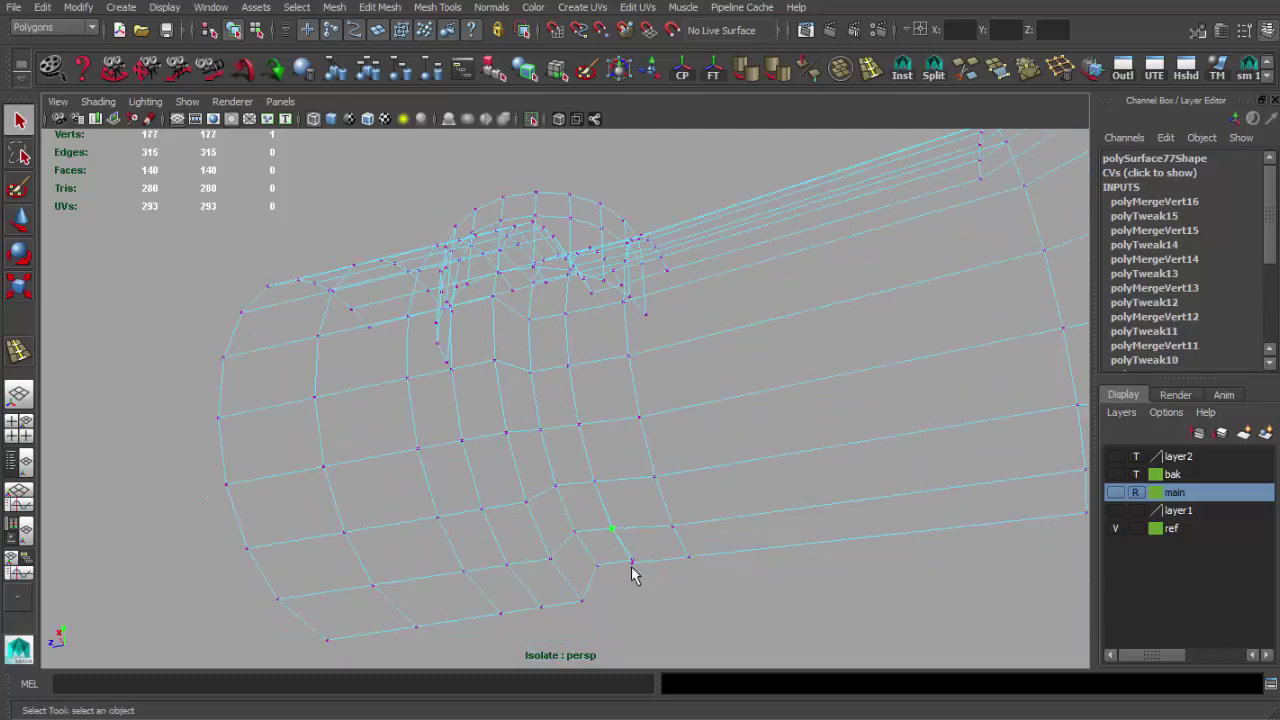
left_click_drag(632, 573, 650, 500)
Step: Back in shaded object mode, apply Soften Edge and clear the tube's construction history
key("F8")
key("5")
mouse_move(600, 451)
left_mouse_down("alt")
mouse_move(628, 486)
mouse_move(661, 283)
left_mouse_up("alt")
left_click(752, 75)
mouse_move(600, 400)
left_mouse_down("alt")
mouse_move(612, 361)
mouse_move(629, 429)
mouse_move(659, 402)
mouse_move(690, 130)
left_mouse_up("alt")
key("alt+shift+d")
left_click(743, 80)
Step: Assign an existing material to the tube mesh
mouse_move(736, 279)
left_mouse_down("alt")
mouse_move(643, 354)
mouse_move(705, 377)
left_mouse_up("alt")
mouse_move(614, 325)
right_mouse_down()
mouse_move(626, 708)
mouse_move(735, 716)
right_mouse_up()
left_click(751, 268)
Step: Scale a vertical column of vertices slightly shorter in Y beside the turret base
mouse_move(751, 274)
left_mouse_down("alt")
mouse_move(717, 386)
mouse_move(677, 368)
left_mouse_up("alt")
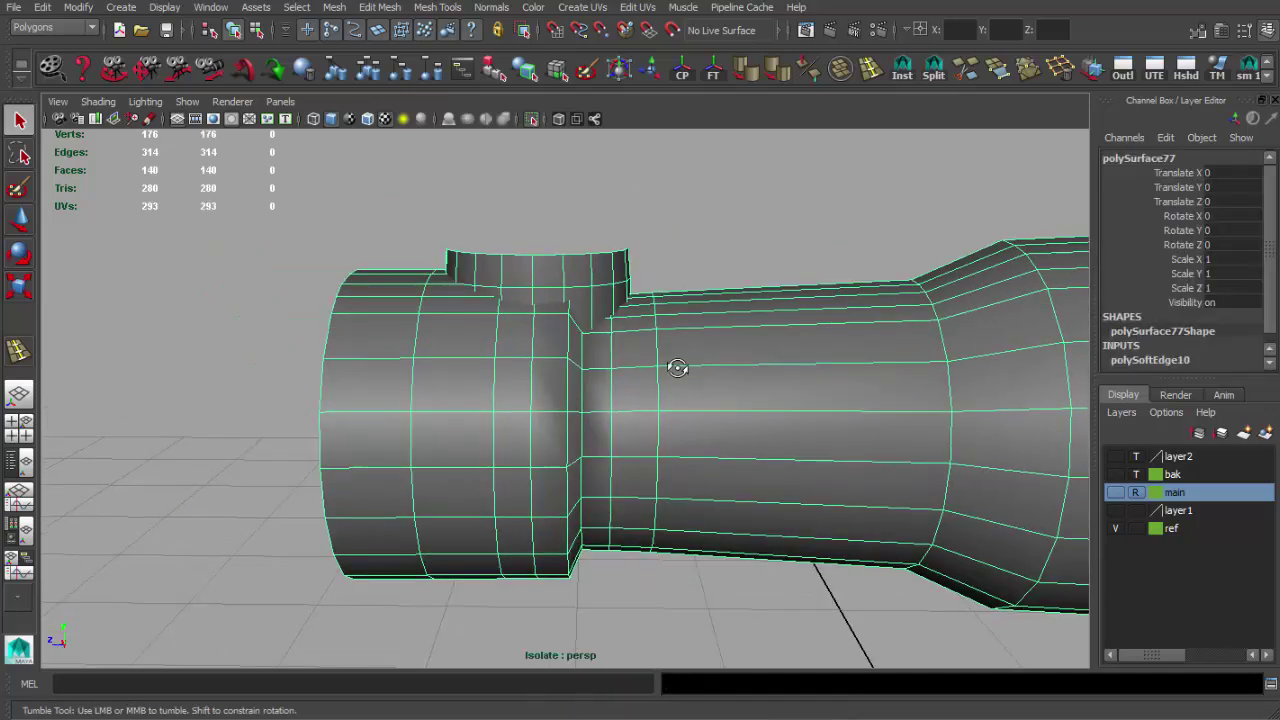
key("F9")
left_click_drag(654, 311, 711, 634)
key("r")
key("w")
key("r")
key("w")
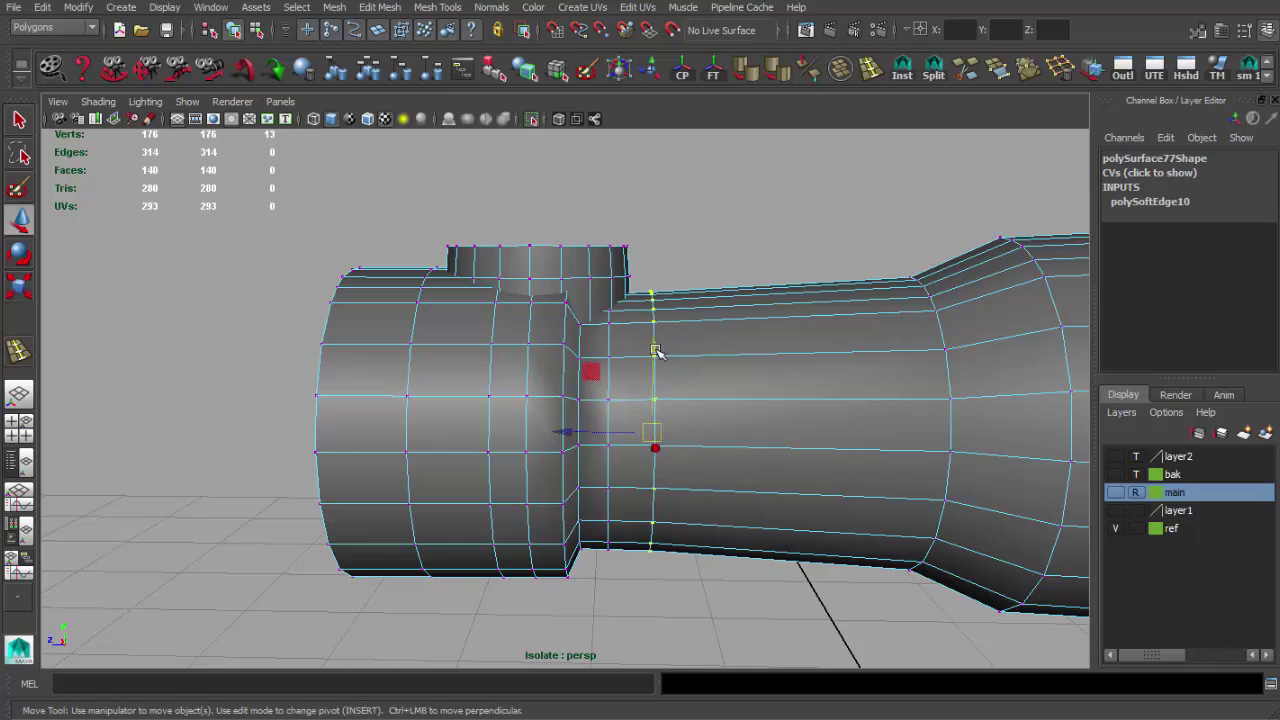
key("r")
left_click_drag(655, 351, 654, 351)
Step: Reselect the tube mesh from a closer view of the turret base for polygon splitting
key("F8")
left_click(623, 280)
mouse_move(623, 280)
left_mouse_down("alt")
mouse_move(601, 356)
mouse_move(543, 420)
mouse_move(646, 420)
mouse_move(646, 457)
left_mouse_up("alt")
scroll(601, 356, "up", 3)
left_click(557, 341)
left_click(932, 72)
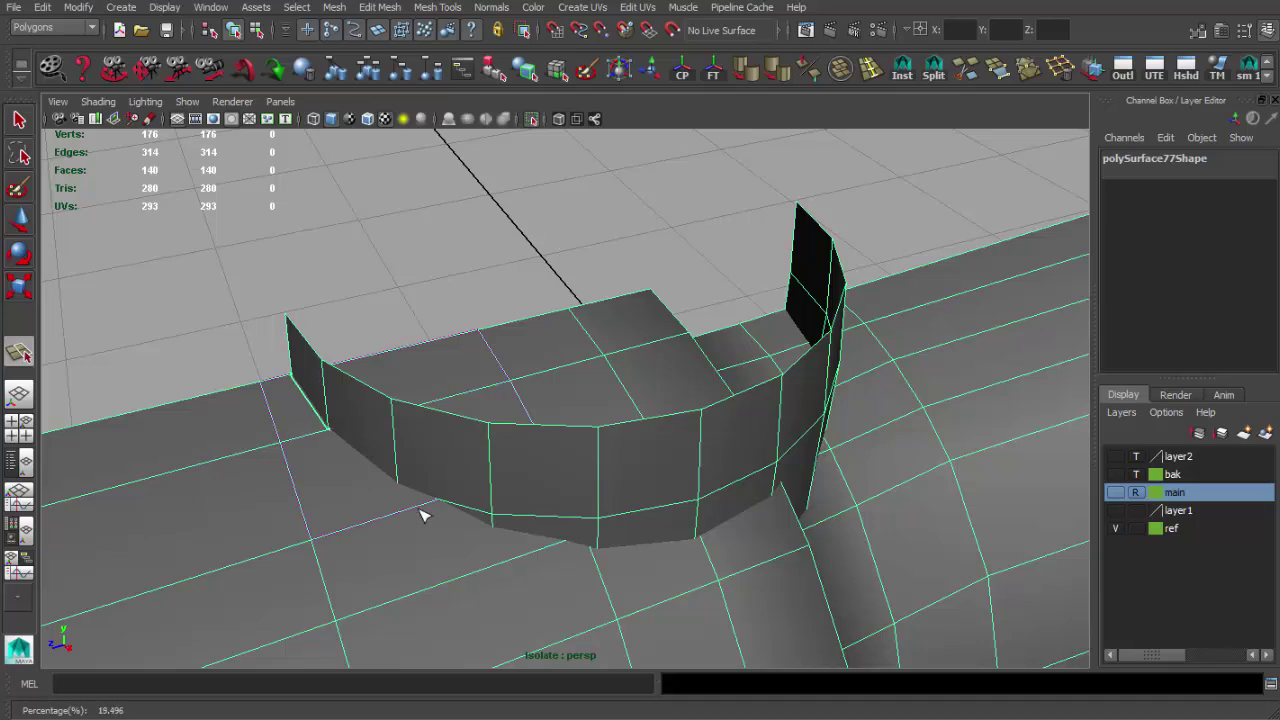
Step: Make two polygon splits across the curved turret wall
left_click_drag(424, 508, 406, 491, "alt")
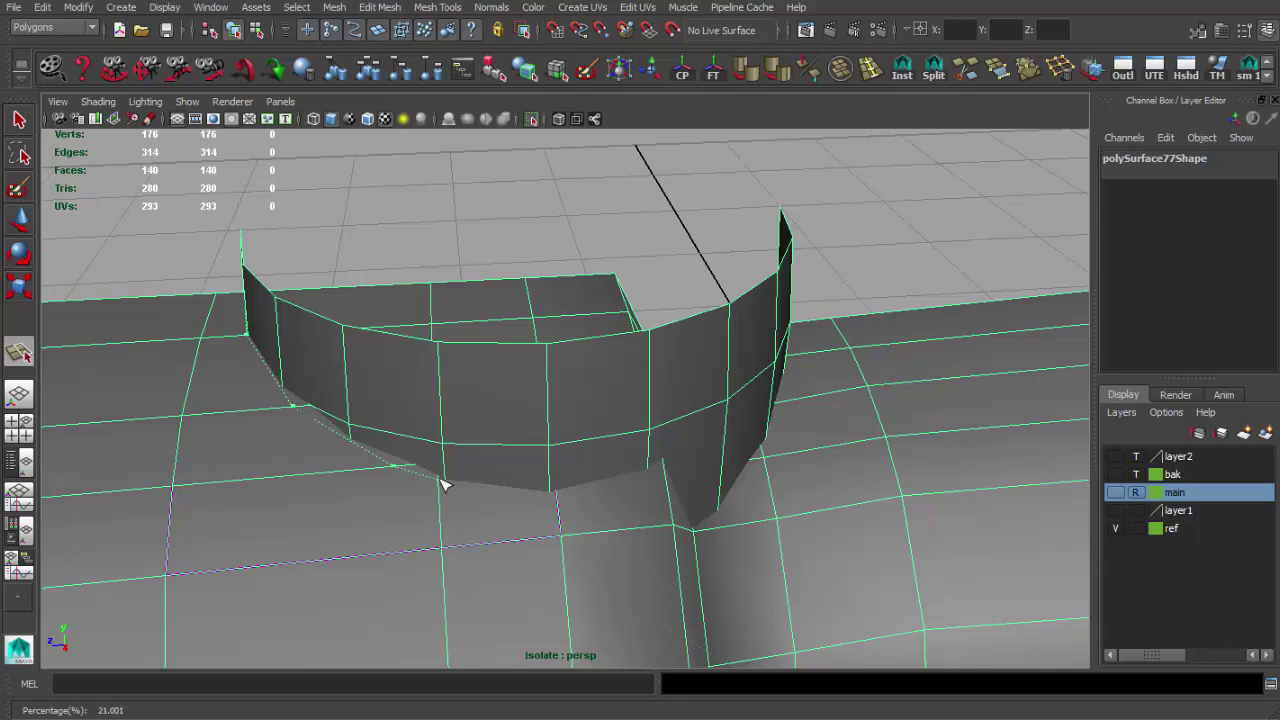
mouse_move(558, 498)
left_mouse_down("alt")
mouse_move(486, 497)
mouse_move(316, 450)
left_mouse_up("alt")
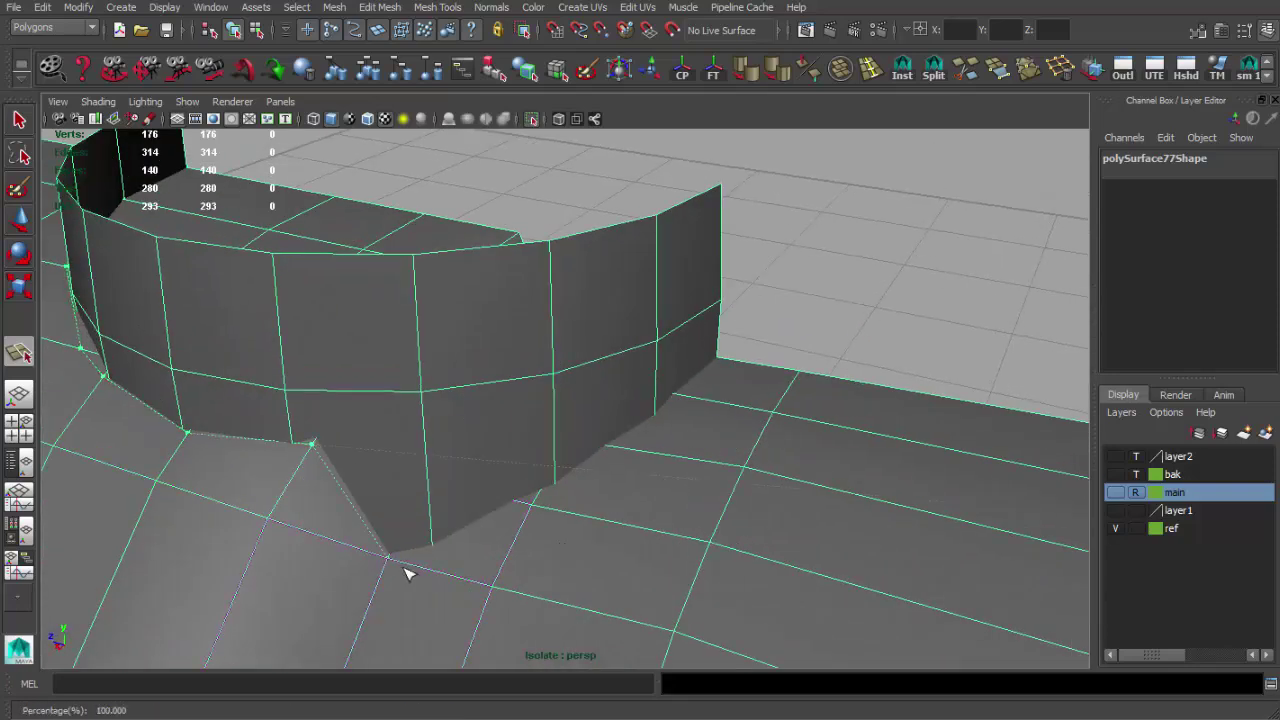
key("Return")
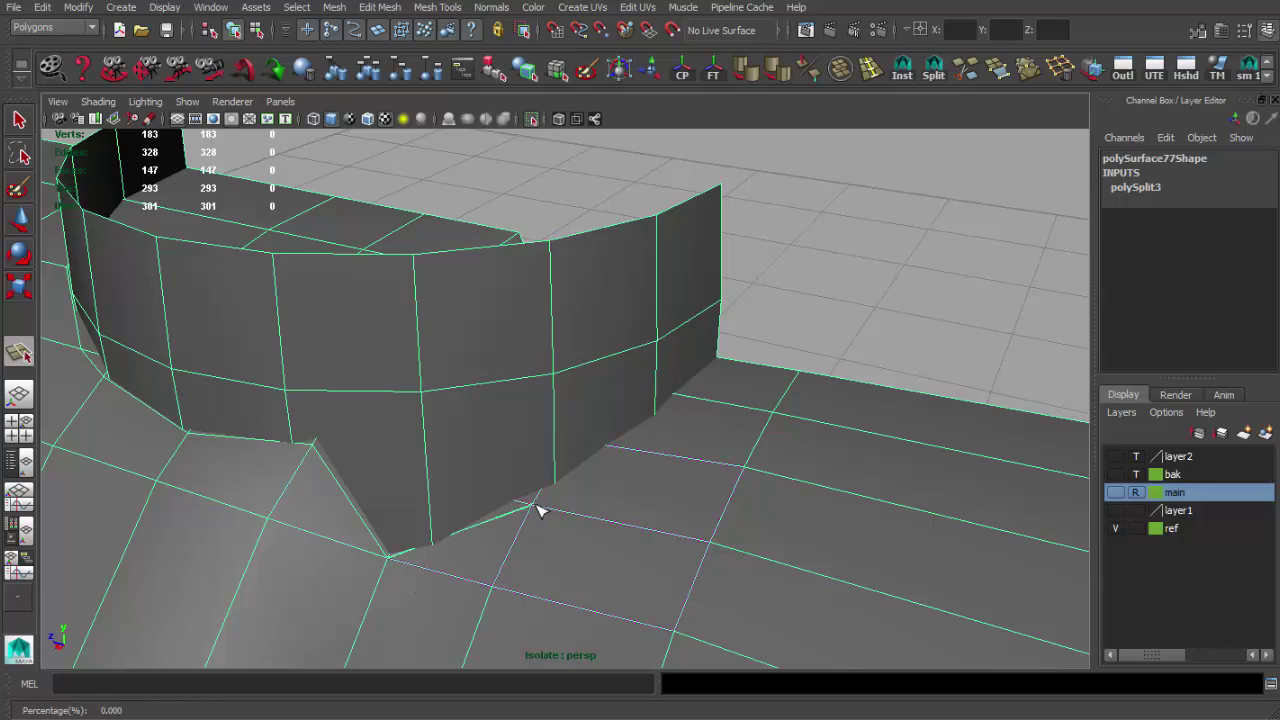
left_click_drag(559, 500, 480, 517, "alt")
left_click(466, 508)
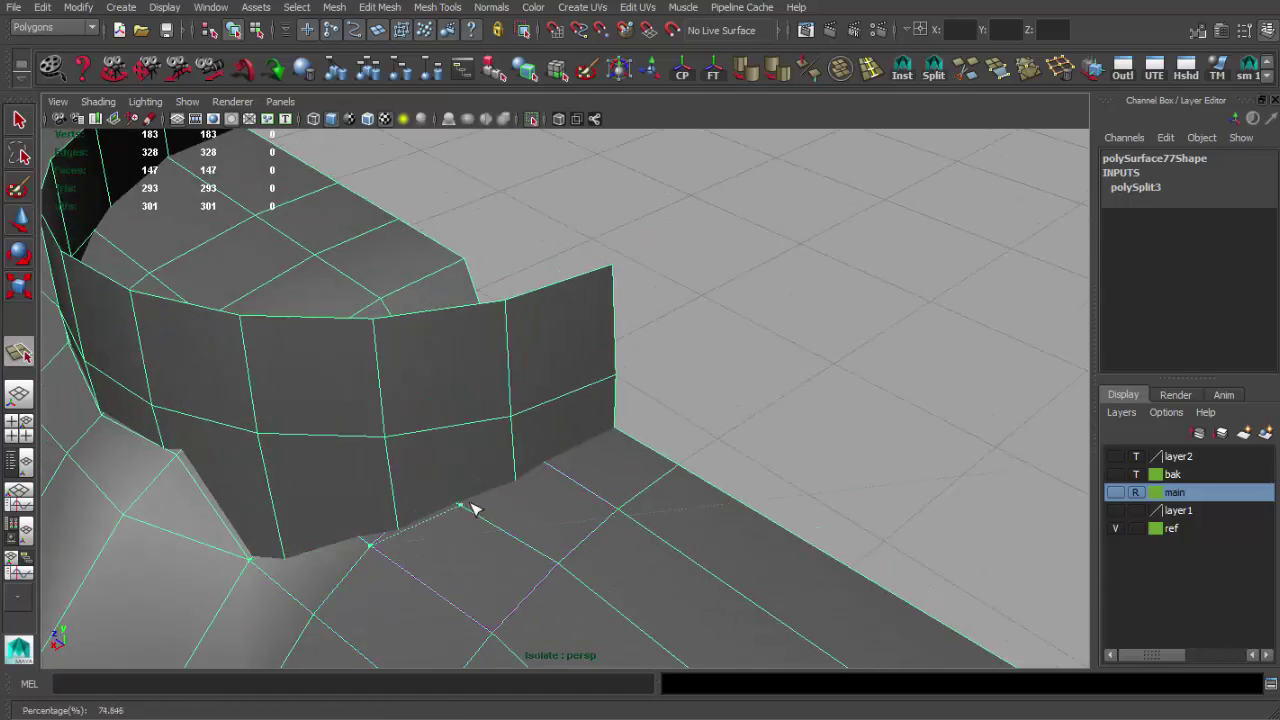
key("Return")
mouse_move(616, 441)
left_mouse_down("alt")
mouse_move(589, 486)
mouse_move(323, 477)
mouse_move(523, 446)
mouse_move(606, 403)
mouse_move(450, 365)
left_mouse_up("alt")
Step: Select the unwanted faces inside the curved wall plus the upper rim face
key("F11")
left_click_drag(543, 449, 523, 508, "alt")
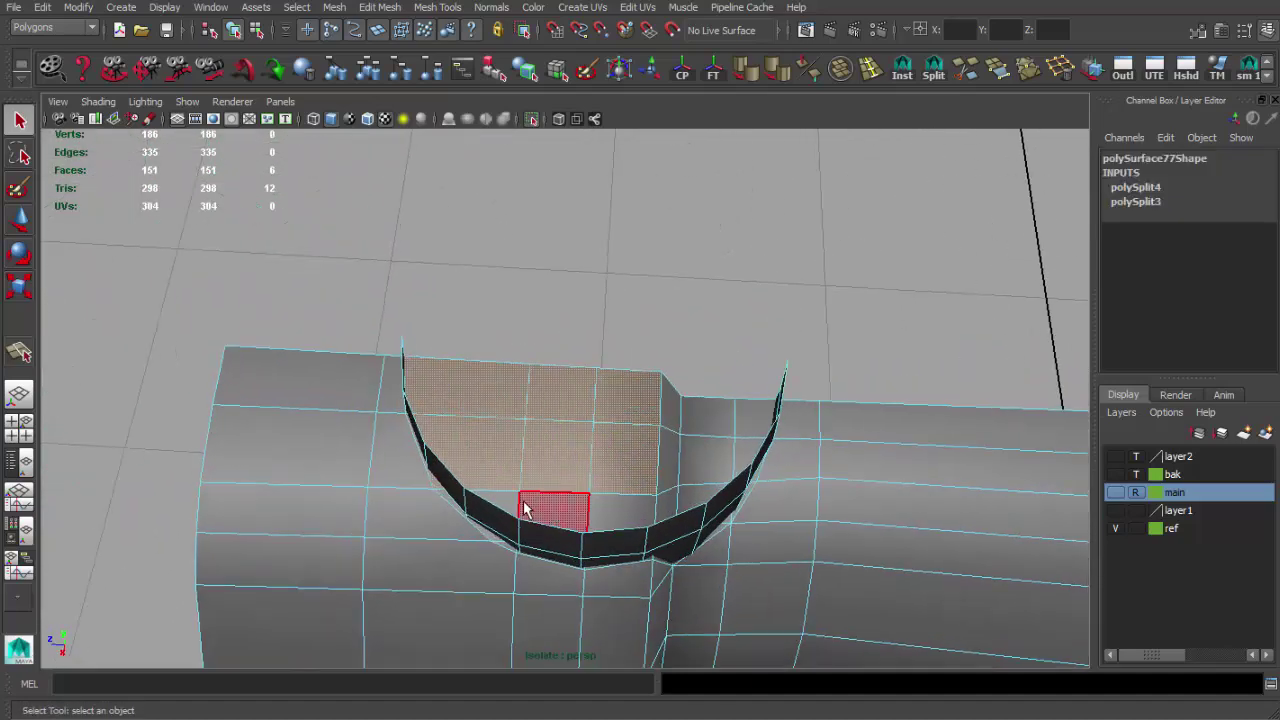
left_click(625, 508, "shift")
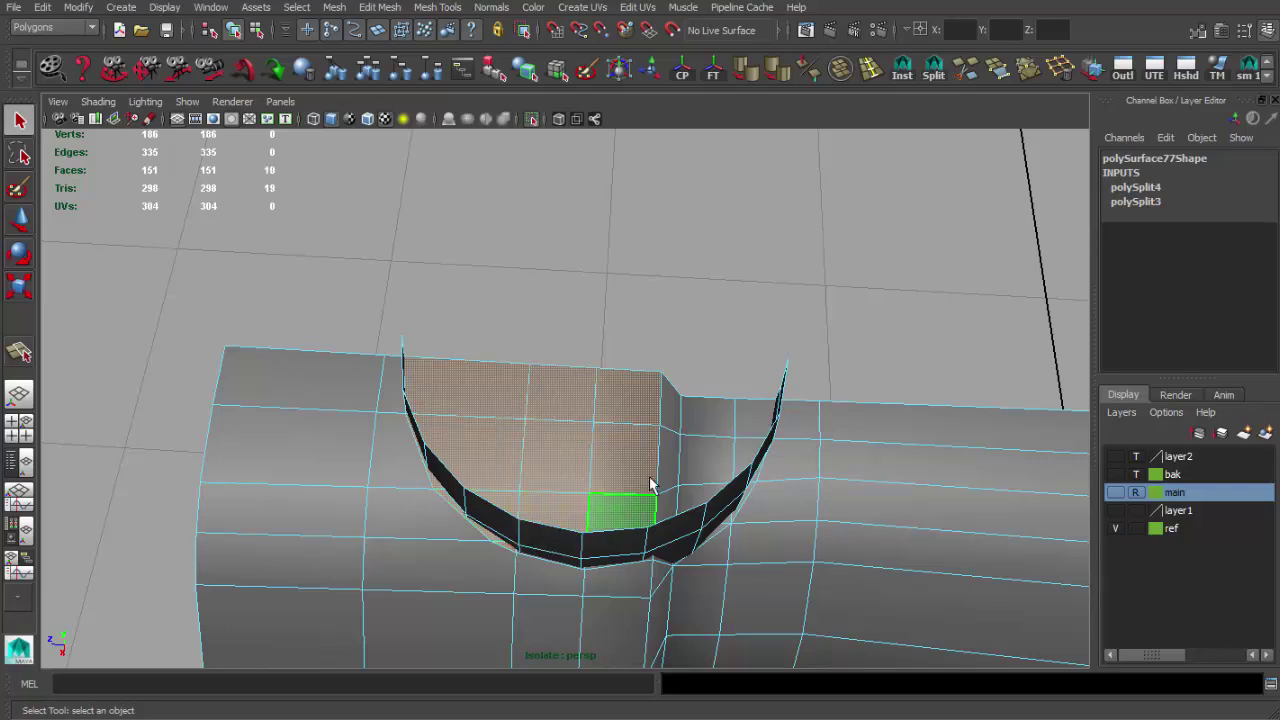
left_click(732, 461, "shift")
mouse_move(732, 461)
left_mouse_down("alt")
mouse_move(400, 523)
mouse_move(416, 408)
mouse_move(427, 463)
left_mouse_up("alt")
left_click(427, 463, "shift")
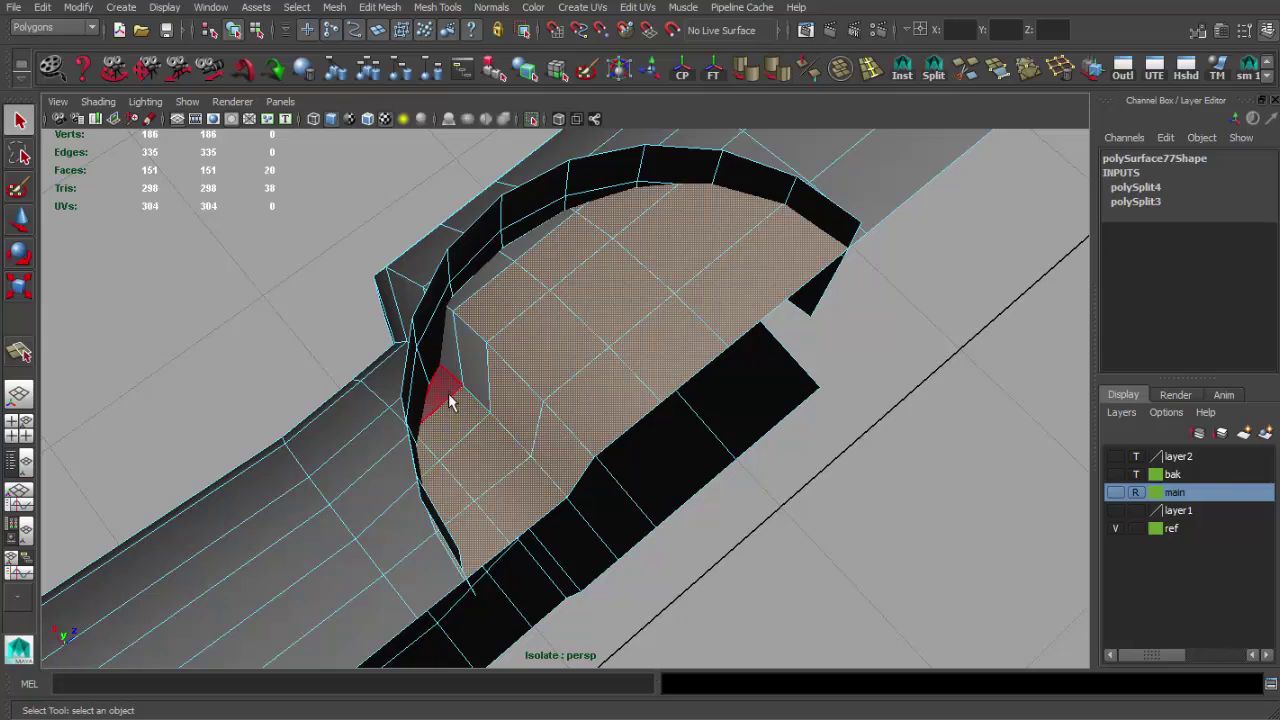
left_click(455, 350, "shift")
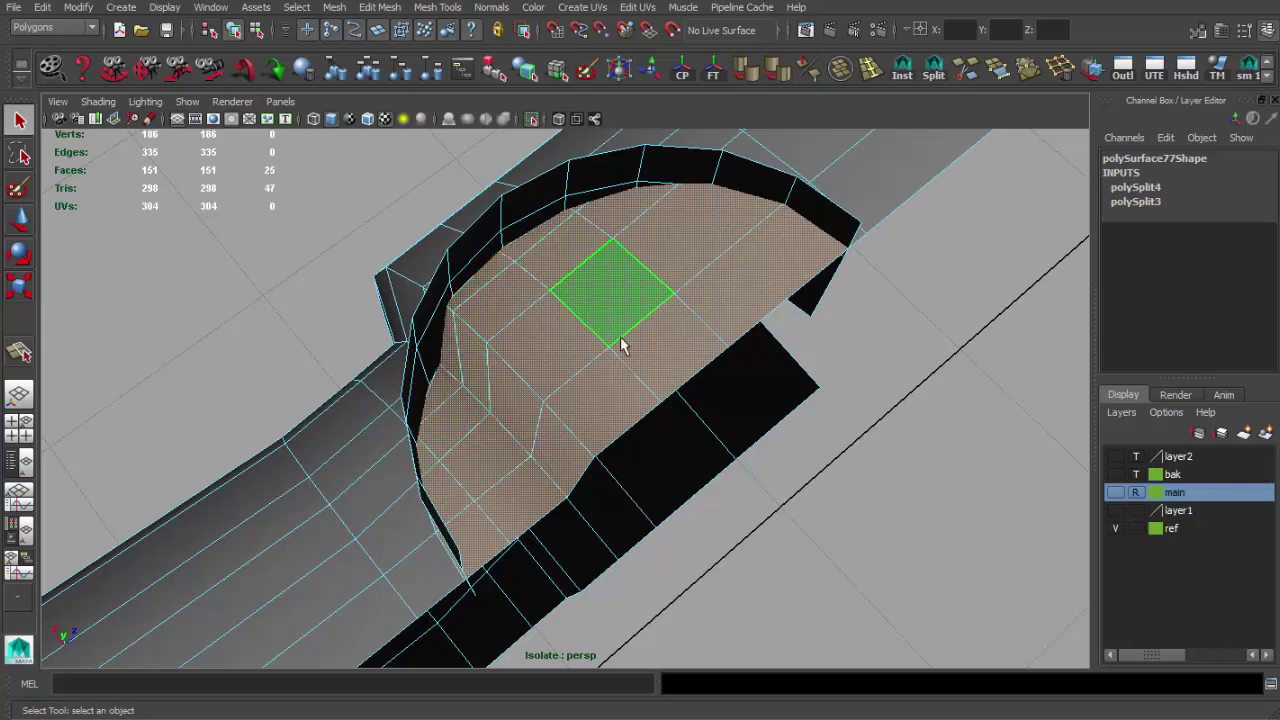
Step: Delete the 23 selected wall faces
key("Delete")
mouse_move(471, 349)
left_mouse_down("alt")
mouse_move(614, 294)
mouse_move(659, 322)
mouse_move(543, 323)
mouse_move(611, 434)
left_mouse_up("alt")
key("F8")
key("ctrl+z")
key("ctrl+z")
key("ctrl+z")
left_click_drag(610, 550, 555, 565, "alt")
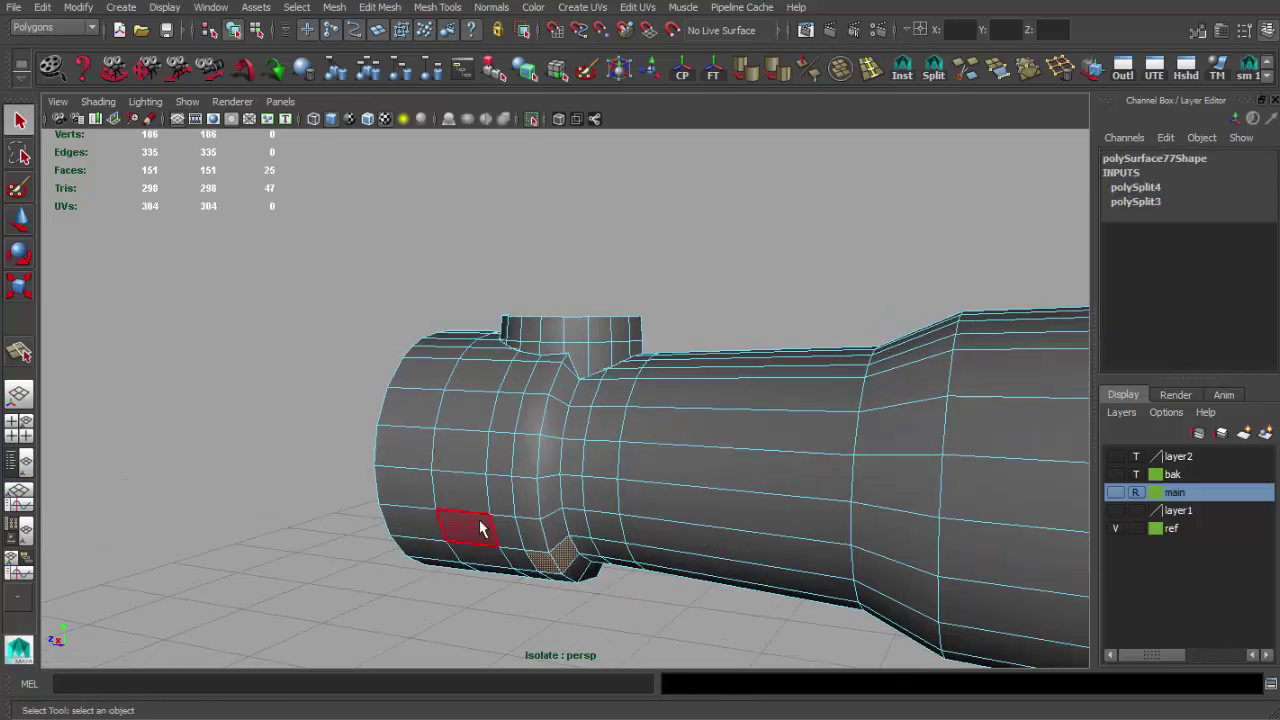
key("Delete")
Step: Select edges along the wall's base with the Move tool active
mouse_move(382, 419)
left_mouse_down("alt")
mouse_move(294, 363)
mouse_move(689, 420)
left_mouse_up("alt")
left_click(571, 350)
mouse_move(689, 420)
right_mouse_down("alt")
mouse_move(571, 350)
mouse_move(652, 323)
mouse_move(600, 471)
right_mouse_up("alt")
left_click_drag(600, 471, 709, 449, "alt")
key("F10")
left_click(410, 417)
key("w")
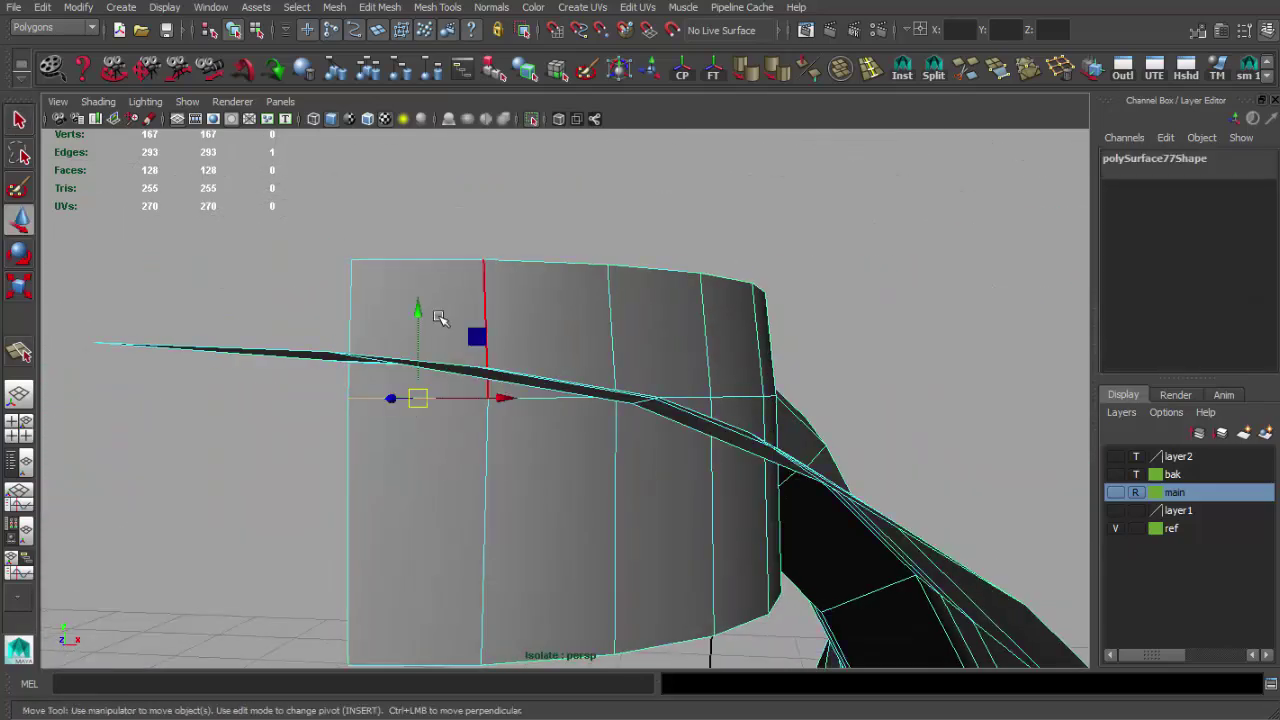
mouse_move(433, 301)
left_mouse_down("alt")
mouse_move(521, 414)
mouse_move(520, 380)
mouse_move(549, 349)
mouse_move(500, 336)
mouse_move(489, 427)
mouse_move(366, 400)
mouse_move(526, 440)
mouse_move(372, 407)
left_mouse_up("alt")
left_click(549, 349)
key("w")
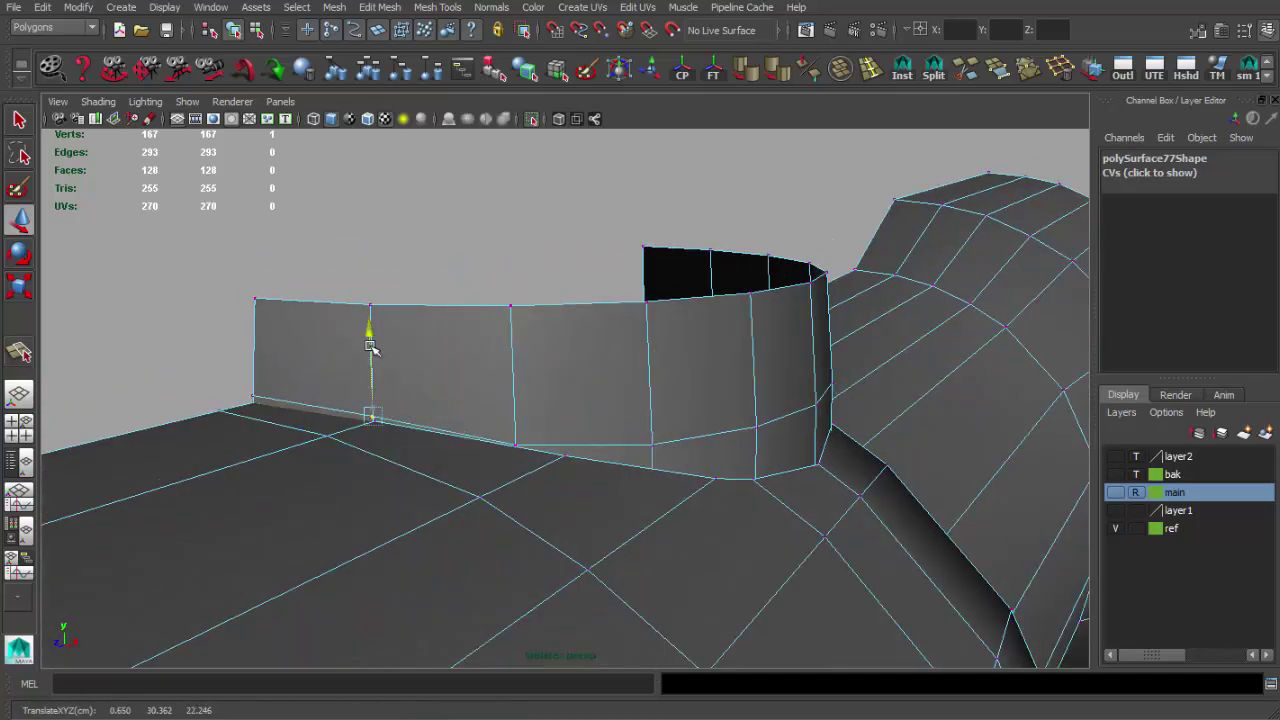
Step: Select the wall's corner vertex and pull it down onto the tube
left_click(250, 393)
mouse_move(247, 314)
left_mouse_down("alt")
mouse_move(300, 390)
mouse_move(272, 350)
left_mouse_up("alt")
key("q")
key("w")
right_click_drag(272, 350, 438, 480, "alt")
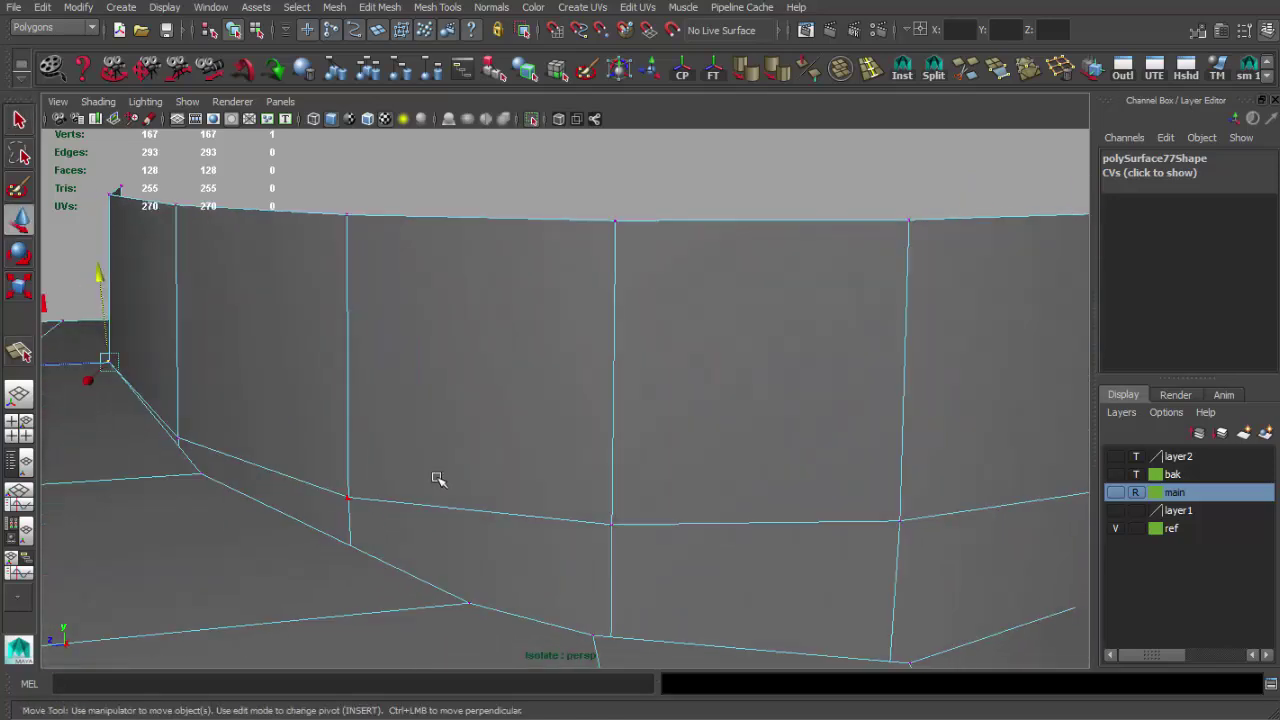
scroll(523, 457, "down", 3)
left_click_drag(523, 457, 563, 455, "alt")
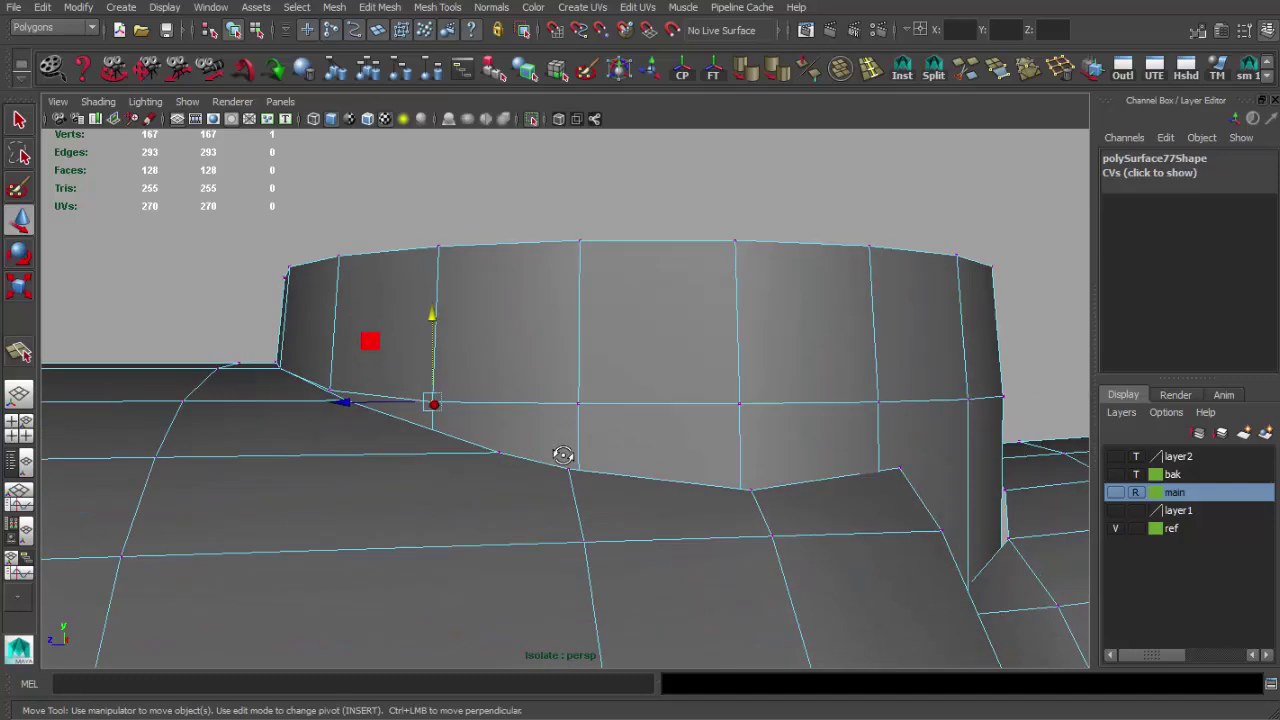
left_click_drag(434, 328, 437, 345)
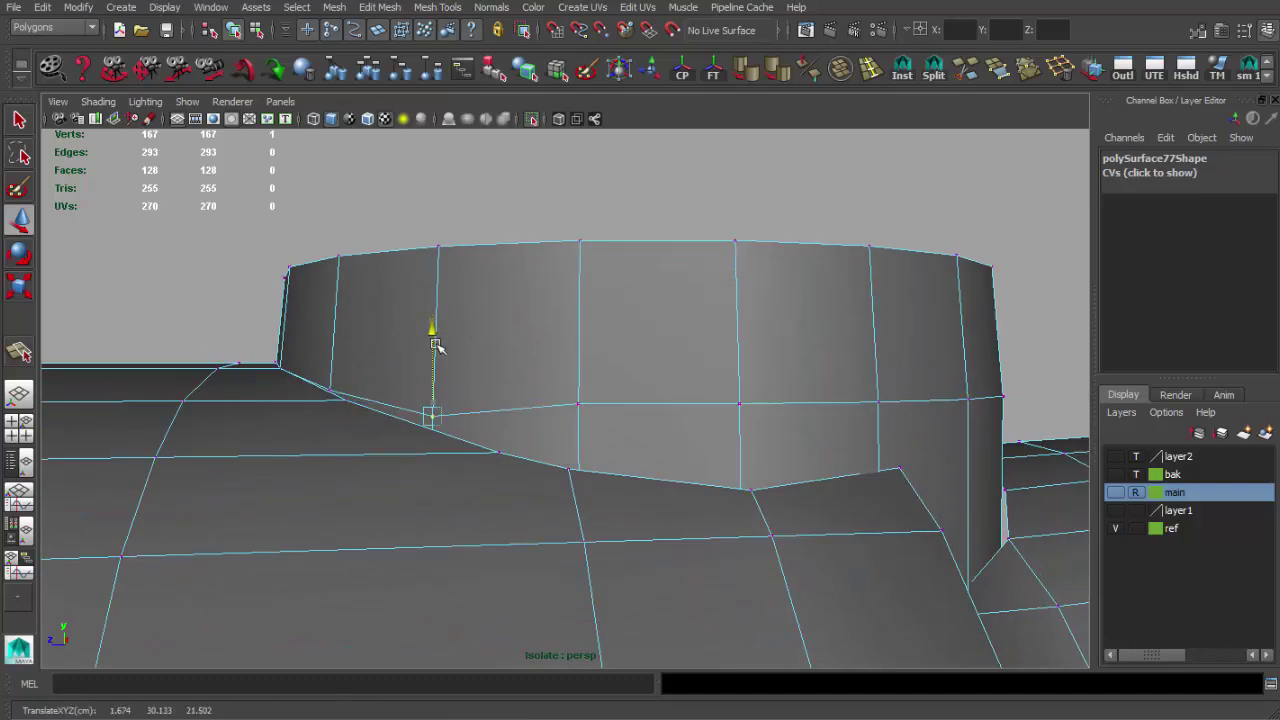
left_click_drag(577, 313, 572, 374)
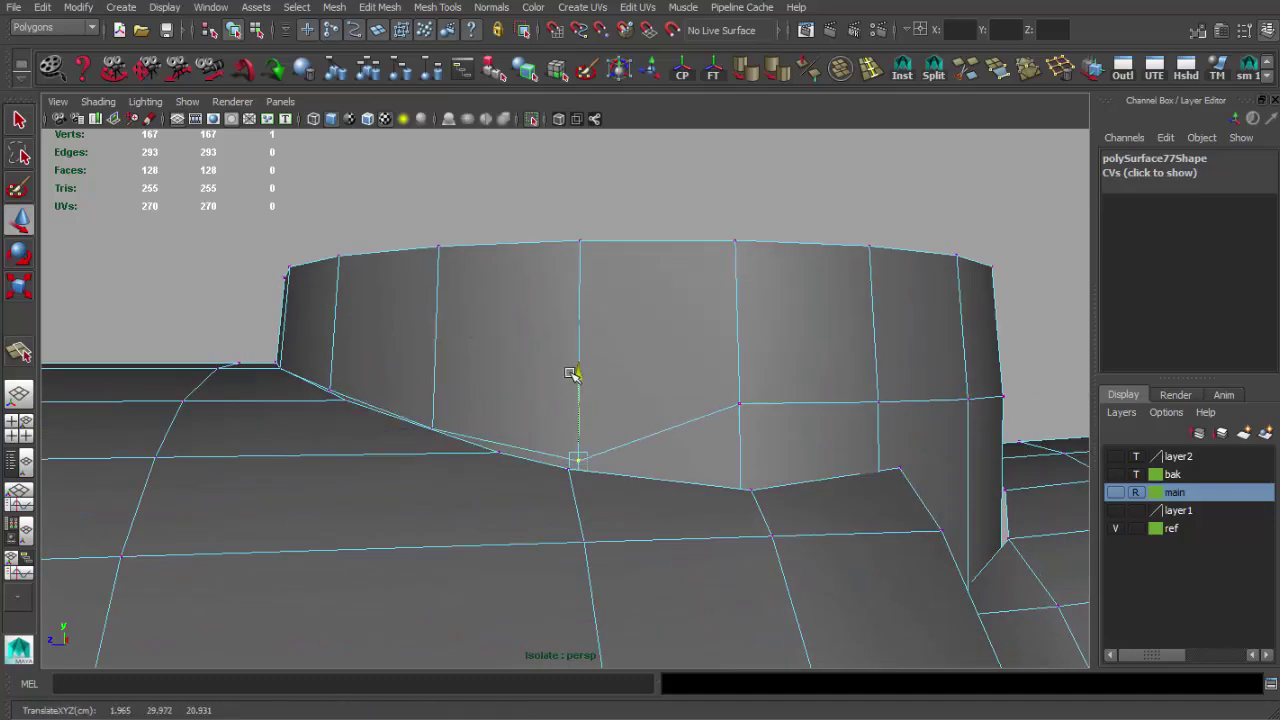
Step: Lower the remaining base vertices onto the tube and fine-tune their height
left_click_drag(665, 423, 500, 397, "alt")
left_click_drag(503, 334, 497, 380)
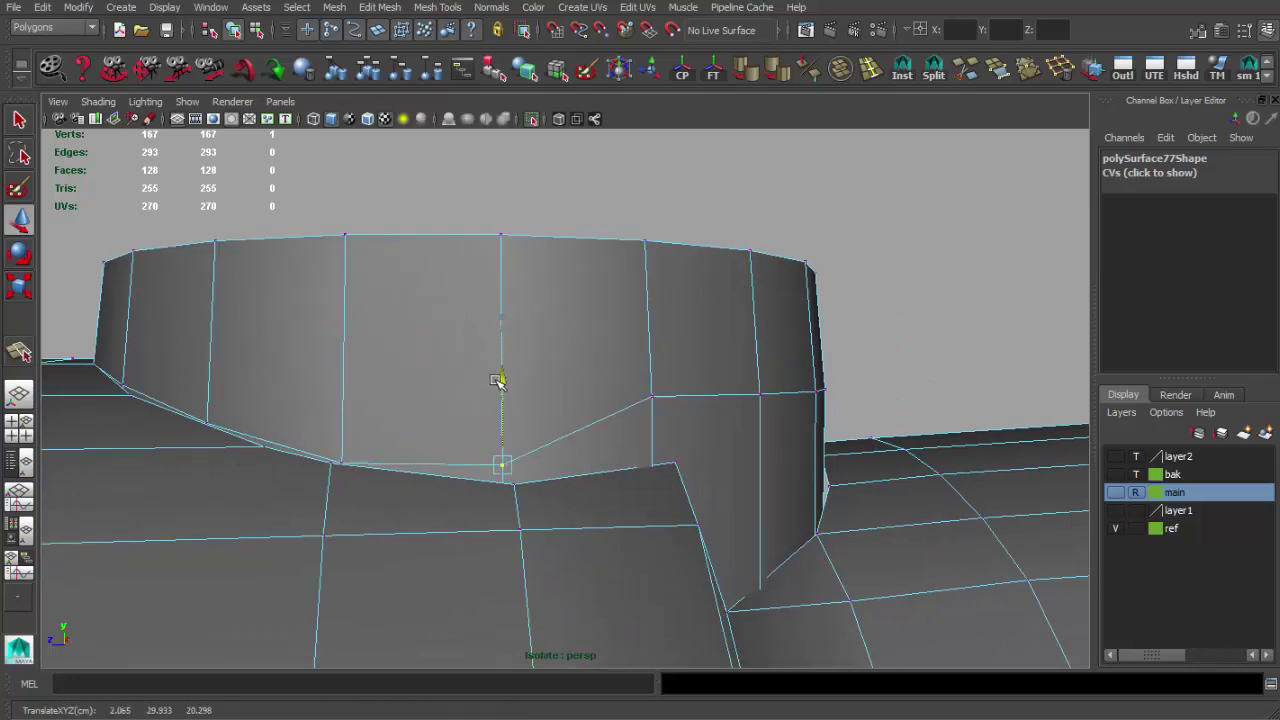
mouse_move(537, 494)
left_mouse_down("alt")
mouse_move(531, 457)
mouse_move(483, 399)
left_mouse_up("alt")
mouse_move(483, 321)
left_mouse_down()
mouse_move(485, 397)
mouse_move(515, 412)
left_mouse_up()
left_click_drag(548, 322, 540, 377)
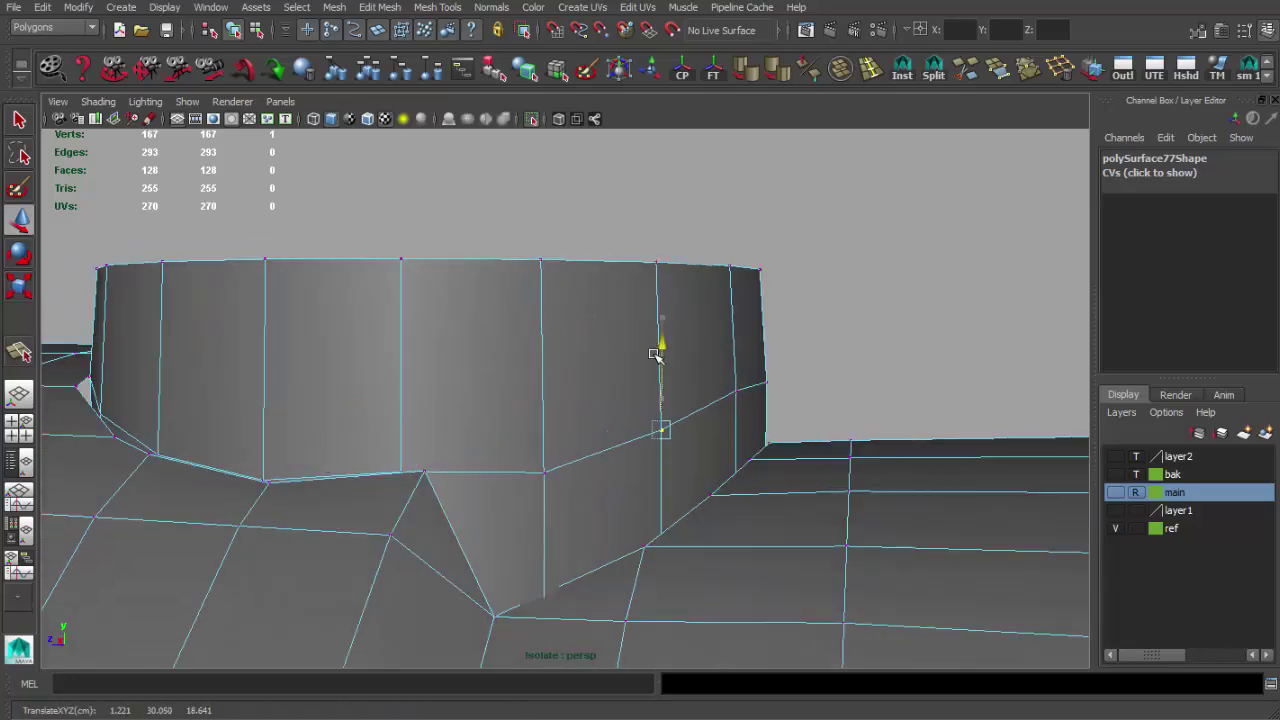
left_click_drag(660, 349, 686, 372, "alt")
mouse_move(786, 308)
left_mouse_down()
mouse_move(786, 322)
mouse_move(820, 310)
left_mouse_up()
Step: Cut two sets of new edges into the notch faces with Split Polygon Tool
left_click(933, 68)
mouse_move(770, 400)
left_mouse_down("alt")
mouse_move(794, 423)
mouse_move(845, 430)
mouse_move(771, 455)
left_mouse_up("alt")
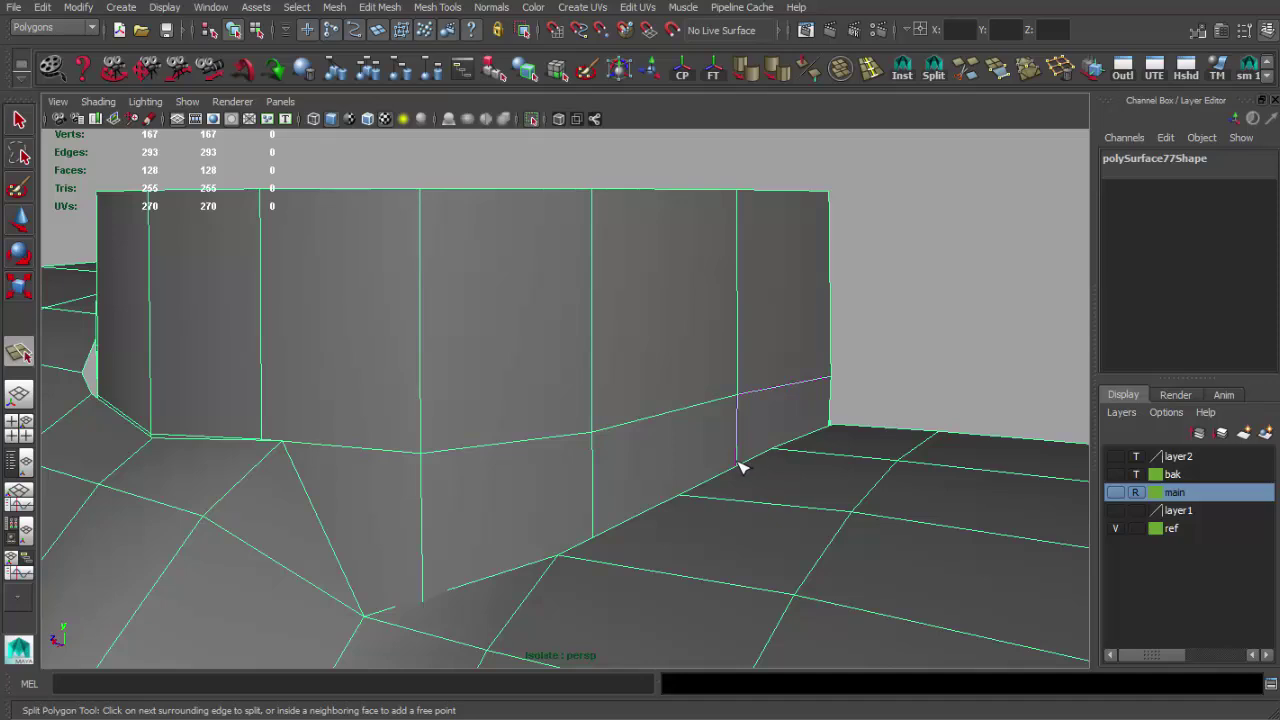
mouse_move(594, 540)
left_mouse_down("alt")
mouse_move(465, 558)
mouse_move(495, 568)
left_mouse_up("alt")
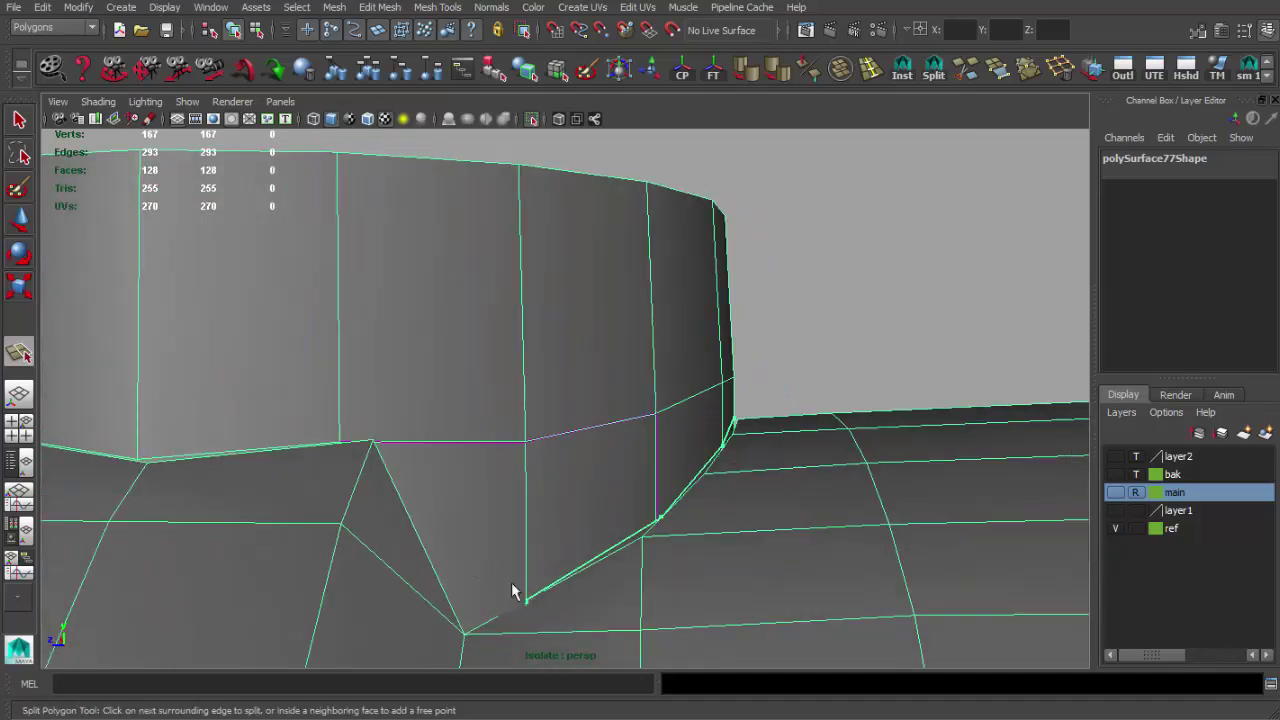
key("Return")
mouse_move(380, 455)
left_mouse_down("alt")
mouse_move(537, 514)
mouse_move(508, 523)
mouse_move(543, 528)
left_mouse_up("alt")
key("4")
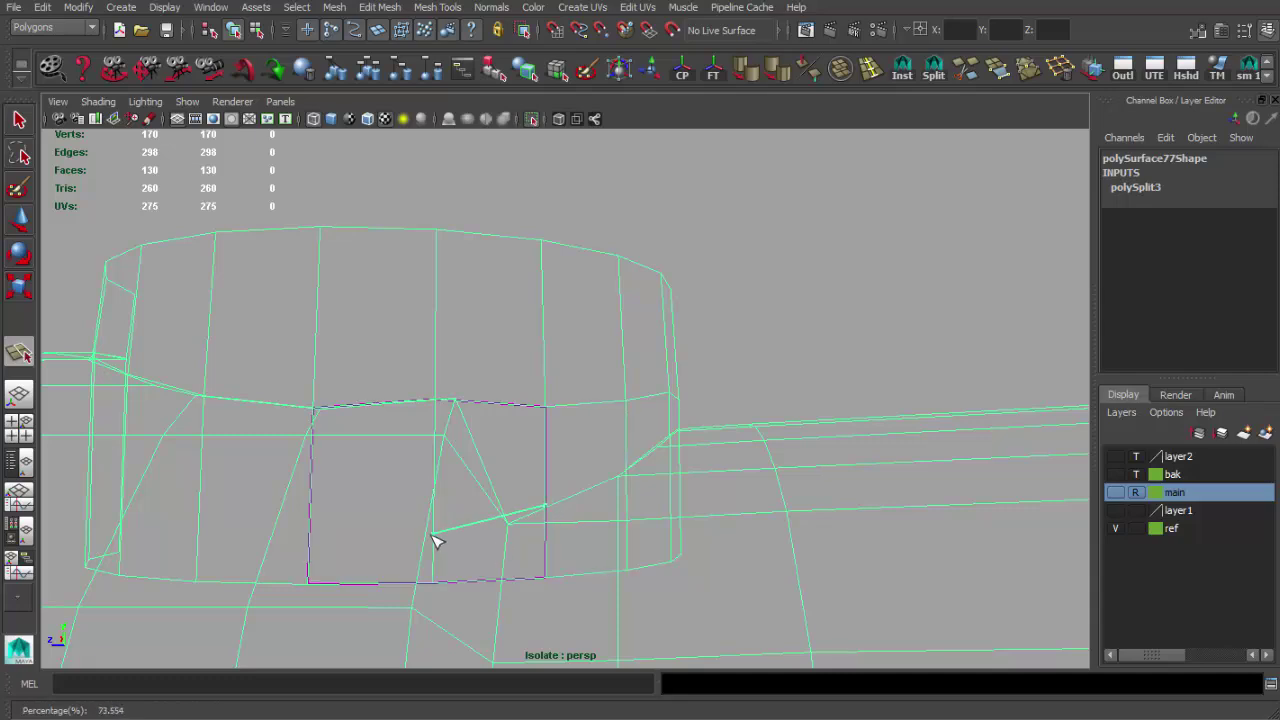
key("q")
key("5")
Step: Select three faces beside the notch
mouse_move(623, 409)
left_mouse_down("alt")
mouse_move(503, 514)
mouse_move(537, 397)
mouse_move(535, 334)
mouse_move(466, 389)
mouse_move(440, 500)
left_mouse_up("alt")
left_click(310, 560)
left_click(450, 500, "shift")
left_click(615, 465, "shift")
Step: Delete the four faces beside the notch, then undo the deletion
left_click(781, 470, "shift")
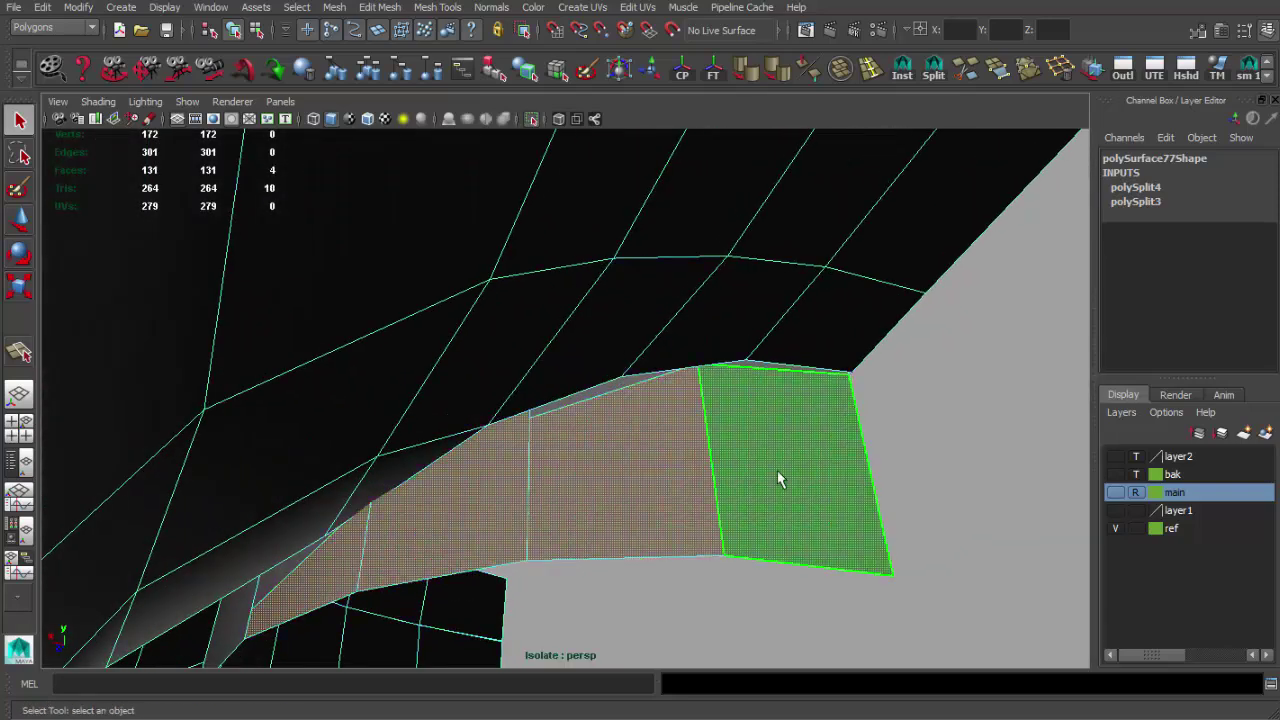
key("Delete")
mouse_move(721, 467)
left_mouse_down("alt")
mouse_move(591, 423)
mouse_move(657, 451)
left_mouse_up("alt")
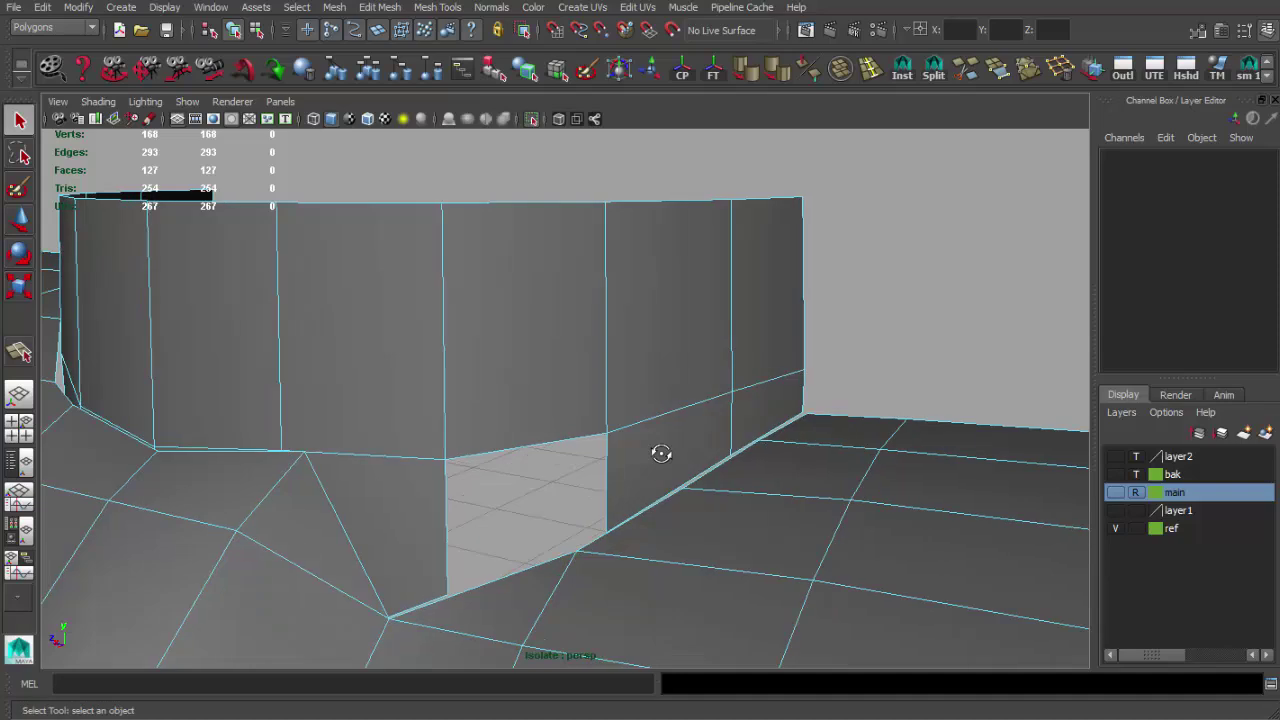
key("ctrl+z")
Step: Split a single face of the turret base wall
mouse_move(563, 523)
left_mouse_down("alt")
mouse_move(558, 539)
mouse_move(834, 497)
left_mouse_up("alt")
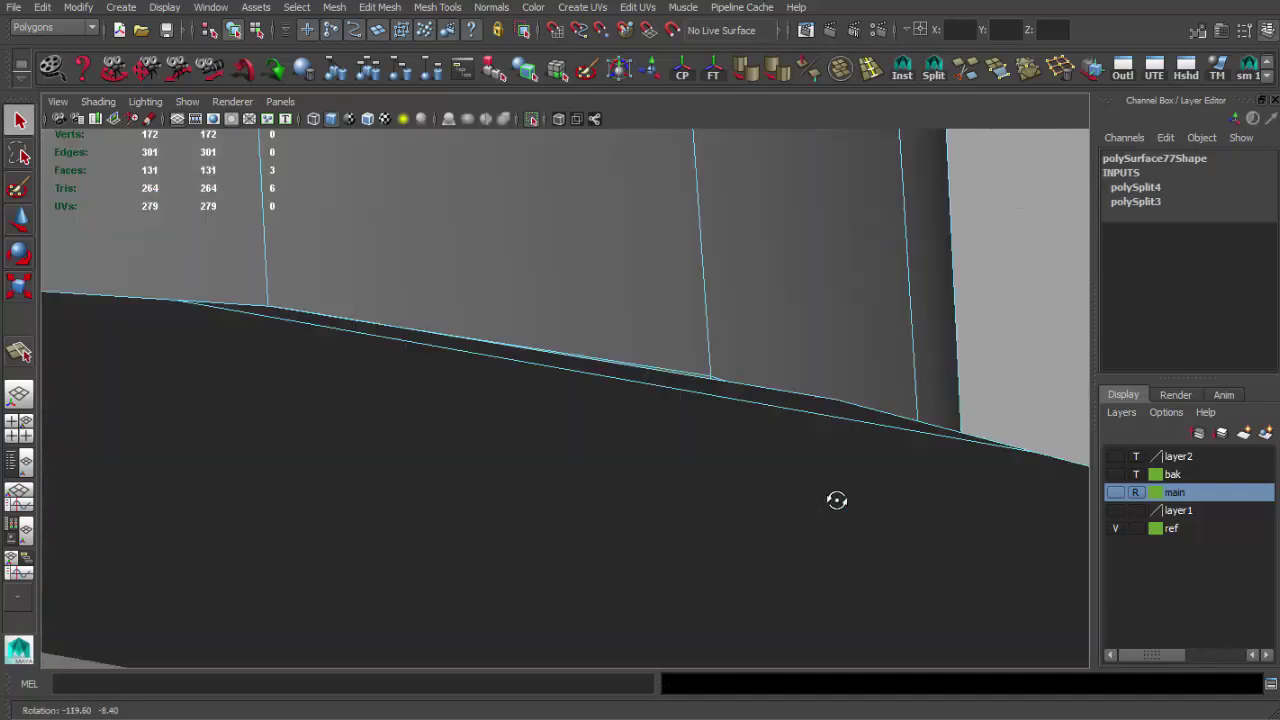
middle_click_drag(834, 497, 814, 523, "alt")
left_click(640, 488)
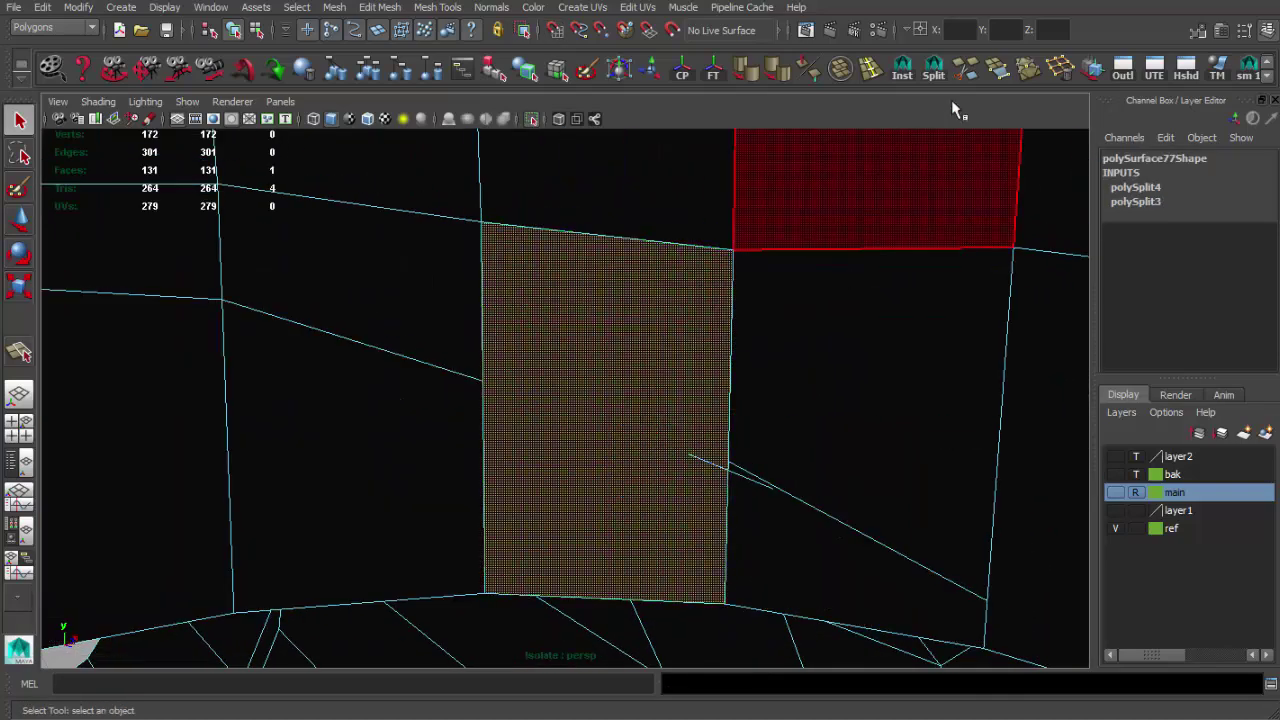
left_click(936, 76)
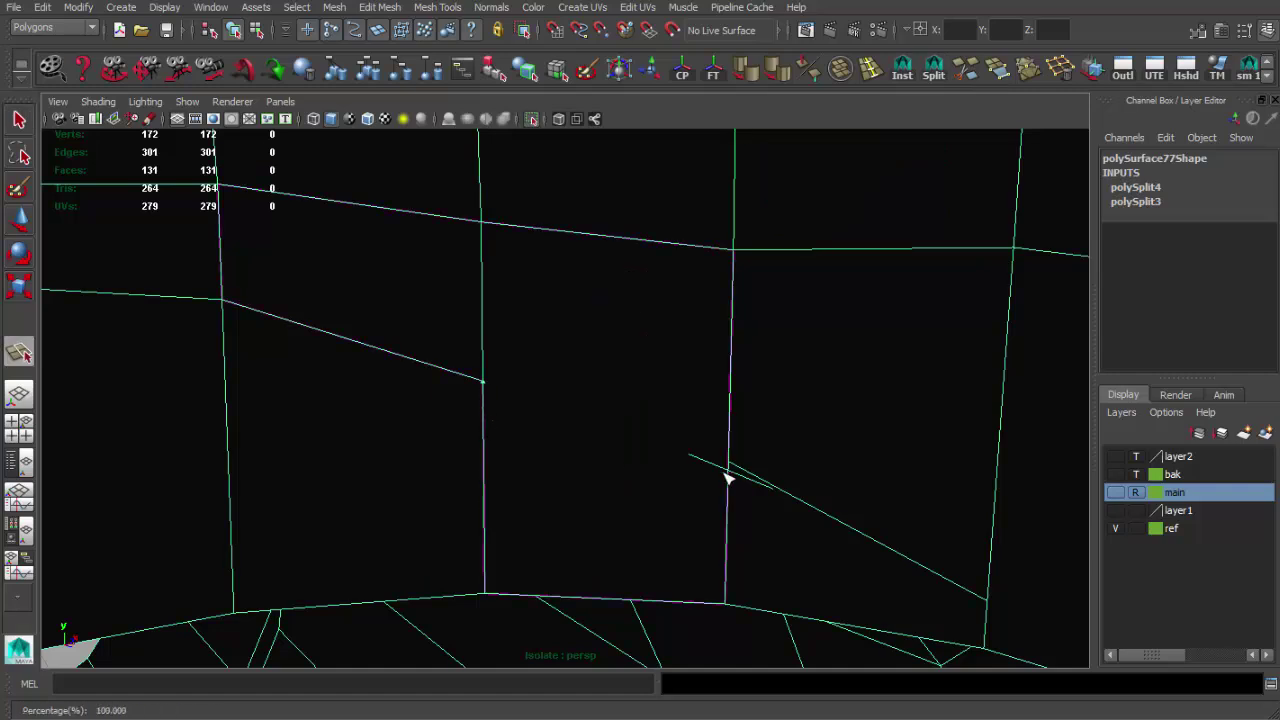
key("q")
mouse_move(686, 480)
left_mouse_down()
mouse_move(230, 478)
mouse_move(530, 495)
left_mouse_up()
mouse_move(667, 481)
left_mouse_down("alt")
mouse_move(633, 399)
mouse_move(585, 335)
mouse_move(714, 320)
mouse_move(631, 358)
mouse_move(613, 323)
mouse_move(760, 323)
mouse_move(603, 277)
mouse_move(637, 297)
mouse_move(648, 256)
left_mouse_up("alt")
Step: Delete the face loop joining the turret base wall to the tube
key("F8")
right_click_drag(648, 256, 692, 288)
left_click(692, 288)
double_click(391, 266, "shift")
mouse_move(177, 302)
left_mouse_down("alt")
mouse_move(585, 317)
mouse_move(335, 418)
left_mouse_up("alt")
key("Delete")
Step: Try a polygon split across the gap, then undo it
middle_click_drag(660, 374, 723, 351, "alt")
mouse_move(723, 351)
left_mouse_down("alt")
mouse_move(575, 386)
mouse_move(660, 480)
mouse_move(731, 486)
mouse_move(506, 364)
mouse_move(457, 409)
mouse_move(551, 391)
mouse_move(577, 434)
mouse_move(885, 510)
mouse_move(643, 428)
left_mouse_up("alt")
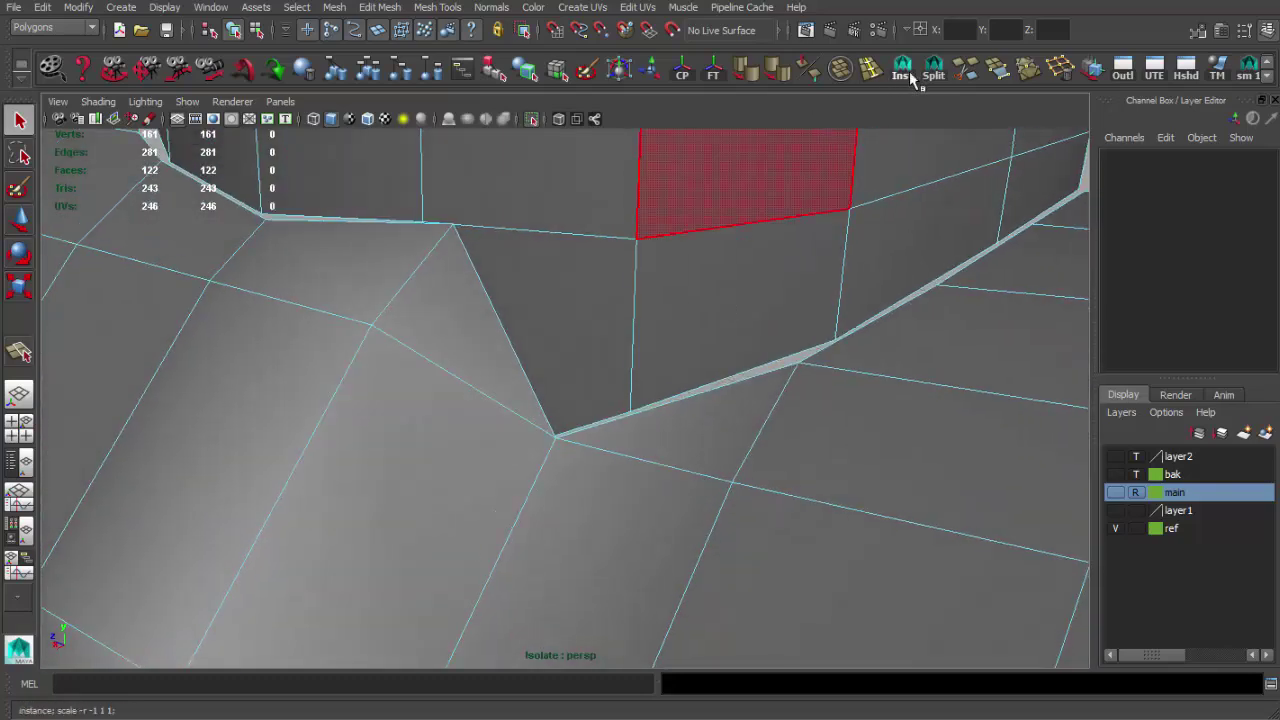
left_click(933, 68)
mouse_move(483, 237)
left_mouse_down("alt")
mouse_move(572, 432)
mouse_move(594, 280)
mouse_move(614, 251)
mouse_move(507, 410)
mouse_move(478, 507)
left_mouse_up("alt")
key("q")
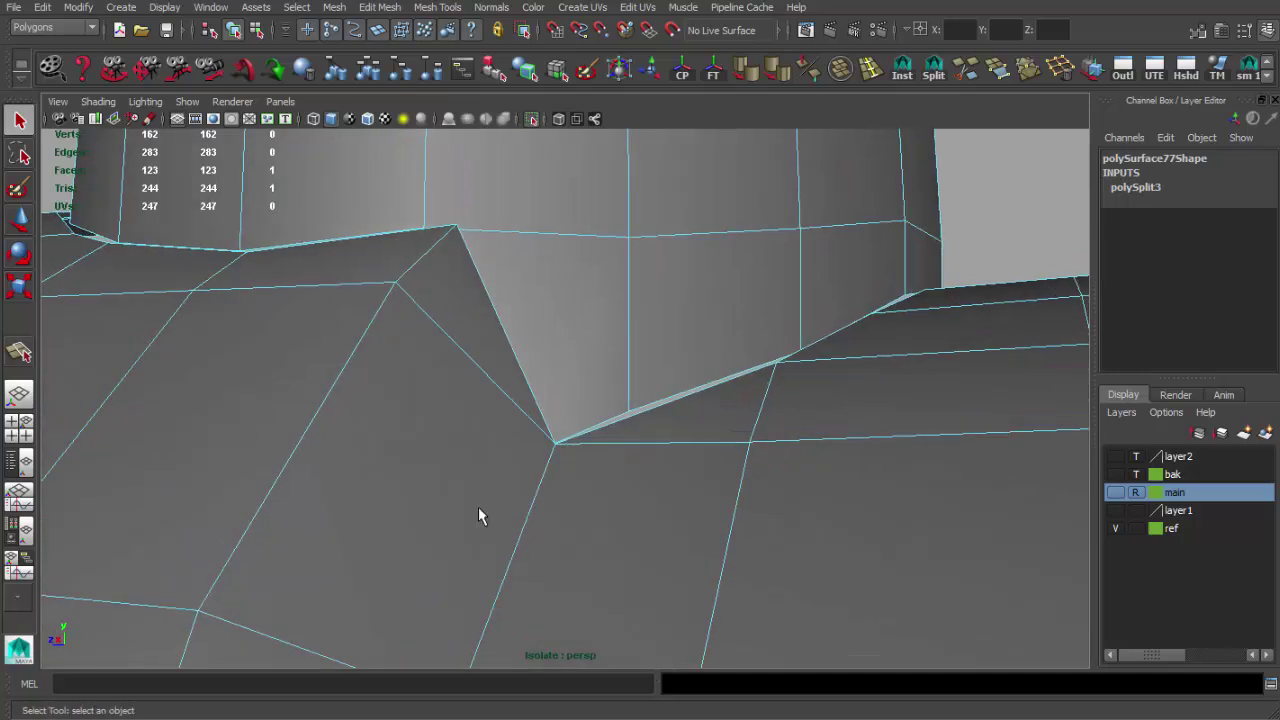
key("ctrl+z")
mouse_move(519, 290)
left_mouse_down("alt")
mouse_move(537, 441)
mouse_move(551, 389)
mouse_move(609, 420)
mouse_move(490, 497)
left_mouse_up("alt")
Step: Shift the vertical edge loop slightly to the left
double_click(530, 376)
key("w")
middle_click_drag(473, 464, 464, 464)
mouse_move(540, 428)
left_mouse_down("alt")
mouse_move(554, 514)
mouse_move(431, 477)
mouse_move(686, 434)
left_mouse_up("alt")
middle_click_drag(686, 434, 571, 414, "alt")
mouse_move(571, 414)
left_mouse_down("alt")
mouse_move(588, 424)
mouse_move(583, 446)
mouse_move(537, 409)
left_mouse_up("alt")
Step: Merge the two overlapping vertices at the base of the left collar wall
key("q")
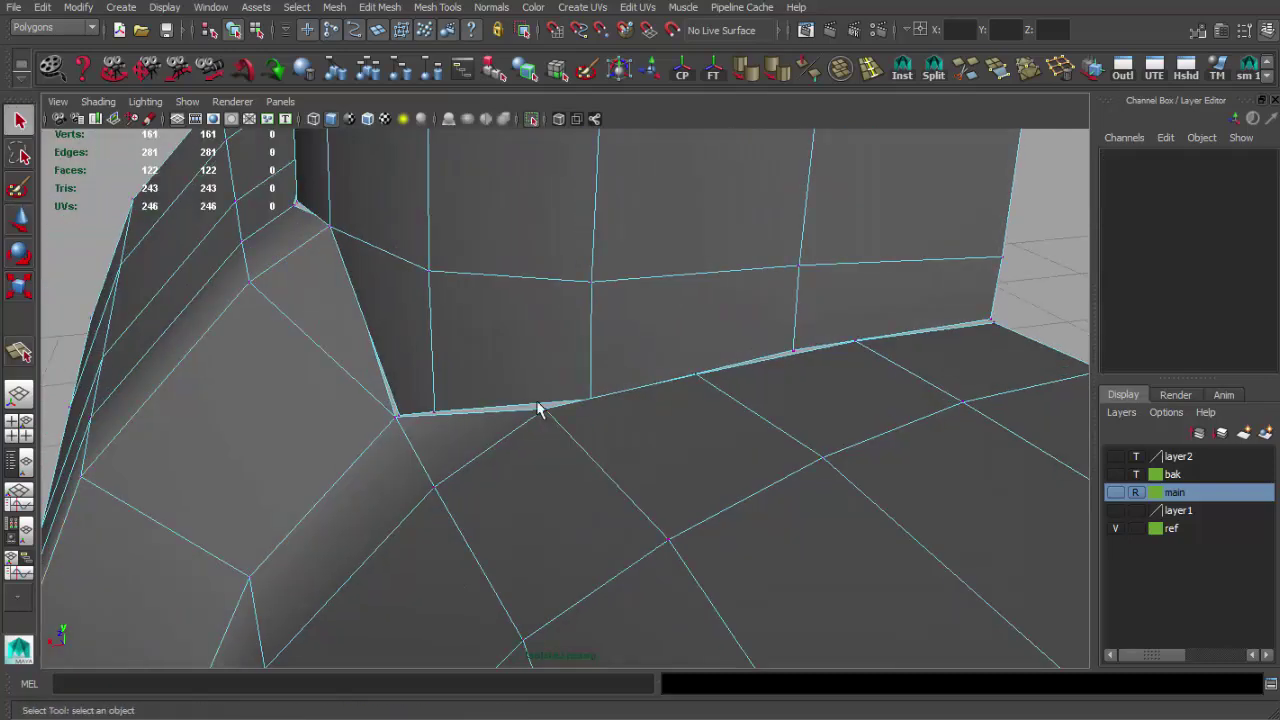
left_click(540, 408)
key("w")
left_click_drag(731, 388, 720, 392, "alt")
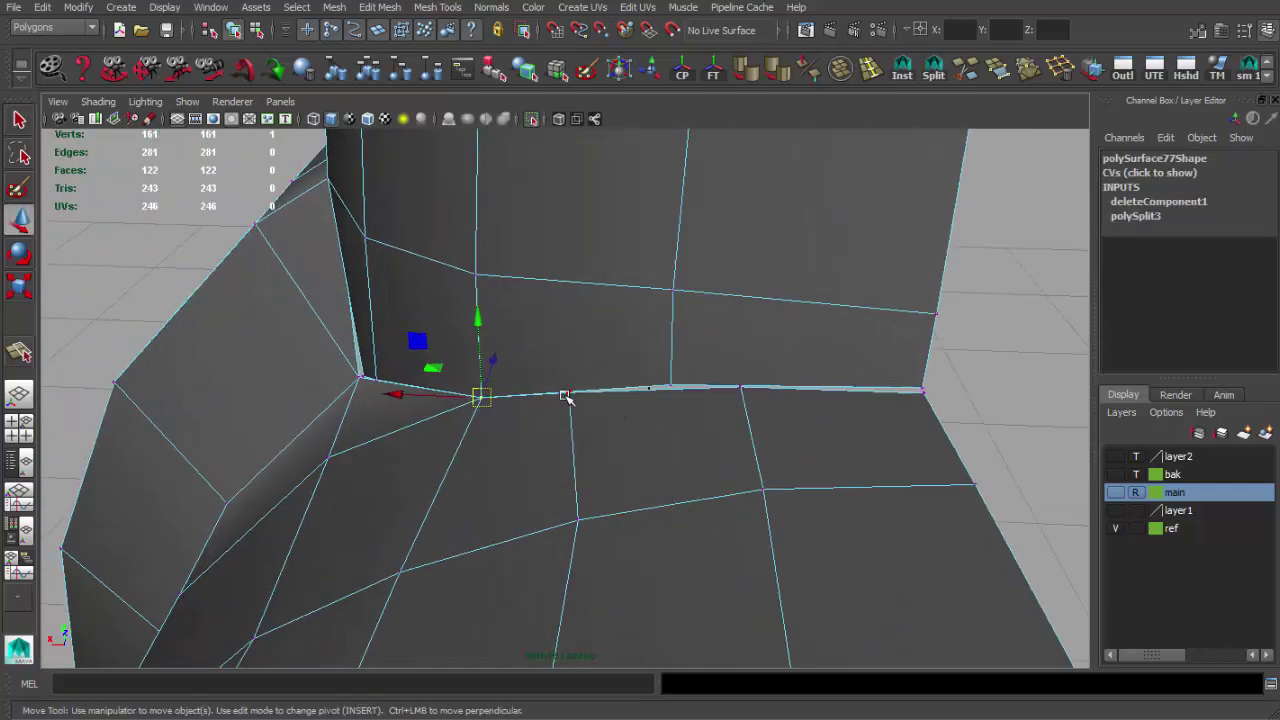
mouse_move(686, 404)
right_mouse_down("alt")
mouse_move(609, 400)
mouse_move(631, 415)
right_mouse_up("alt")
key("q")
key("w")
left_click(648, 410)
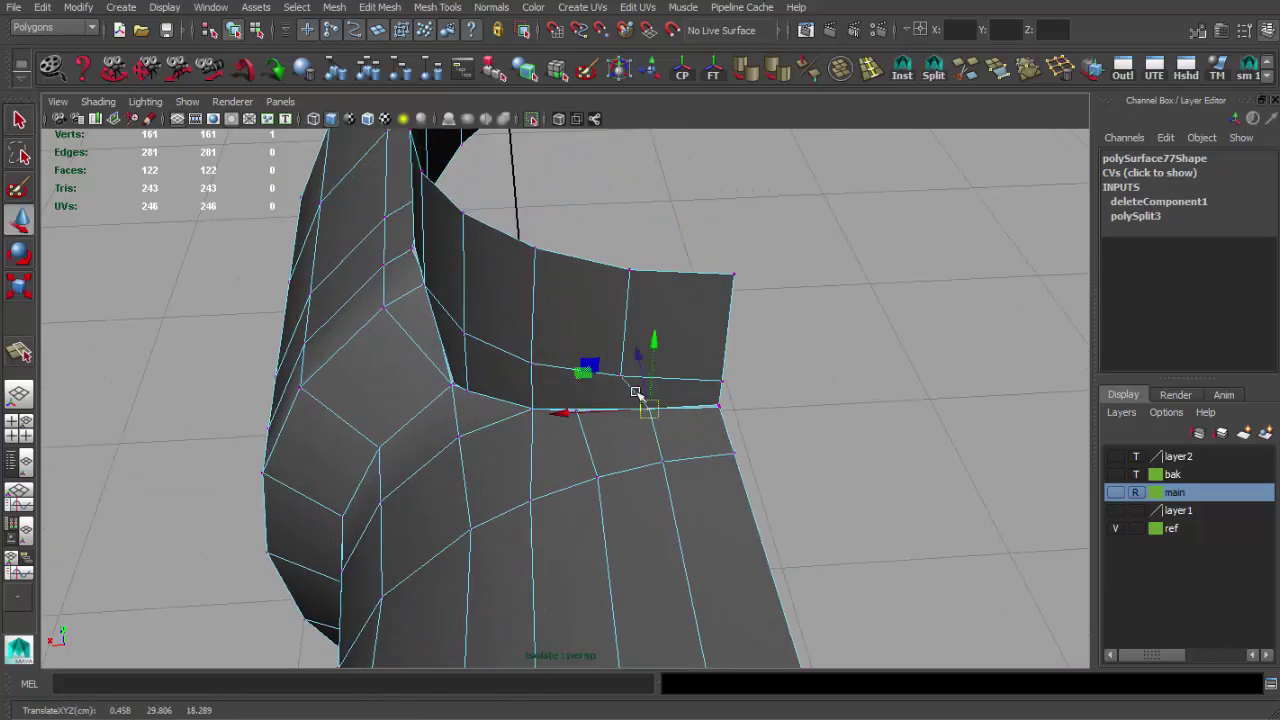
key("y")
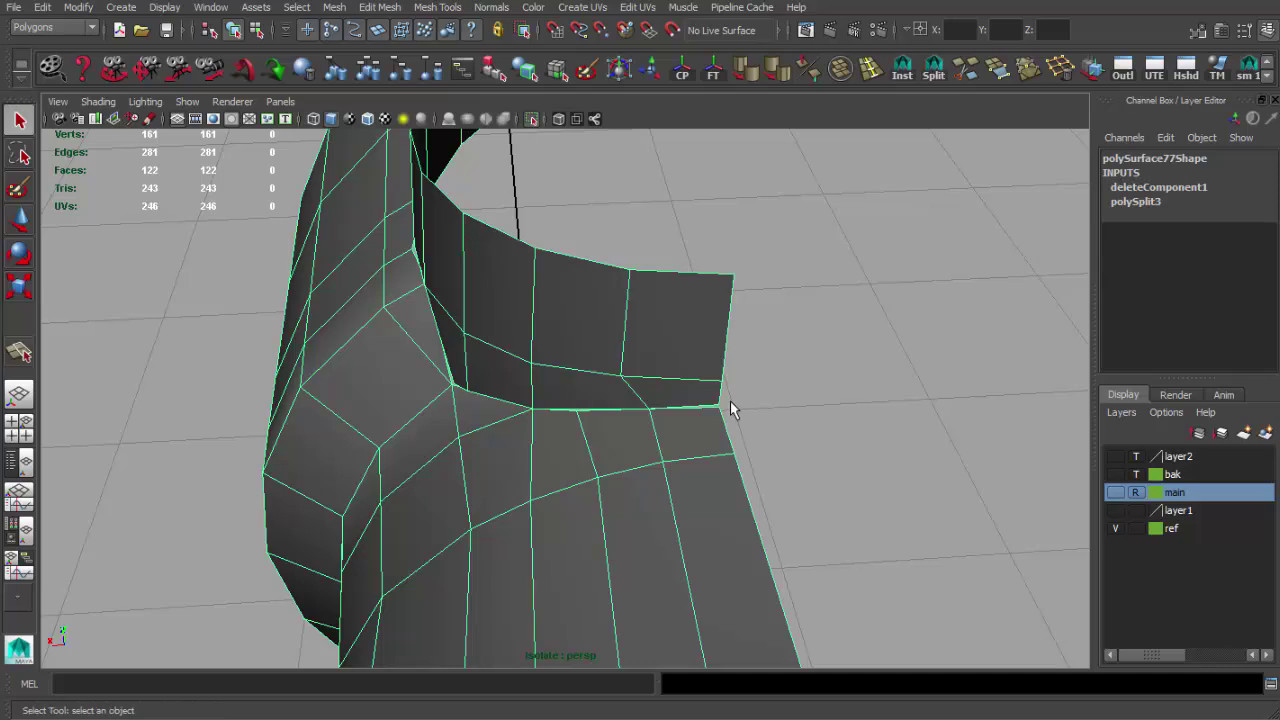
left_click(731, 410)
left_click(1015, 70)
Step: Slide an edge to the right along the wall and add a vertical edge loop across it
mouse_move(643, 337)
left_mouse_down("alt")
mouse_move(669, 300)
mouse_move(590, 270)
mouse_move(608, 240)
left_mouse_up("alt")
key("w")
key("q")
key("F10")
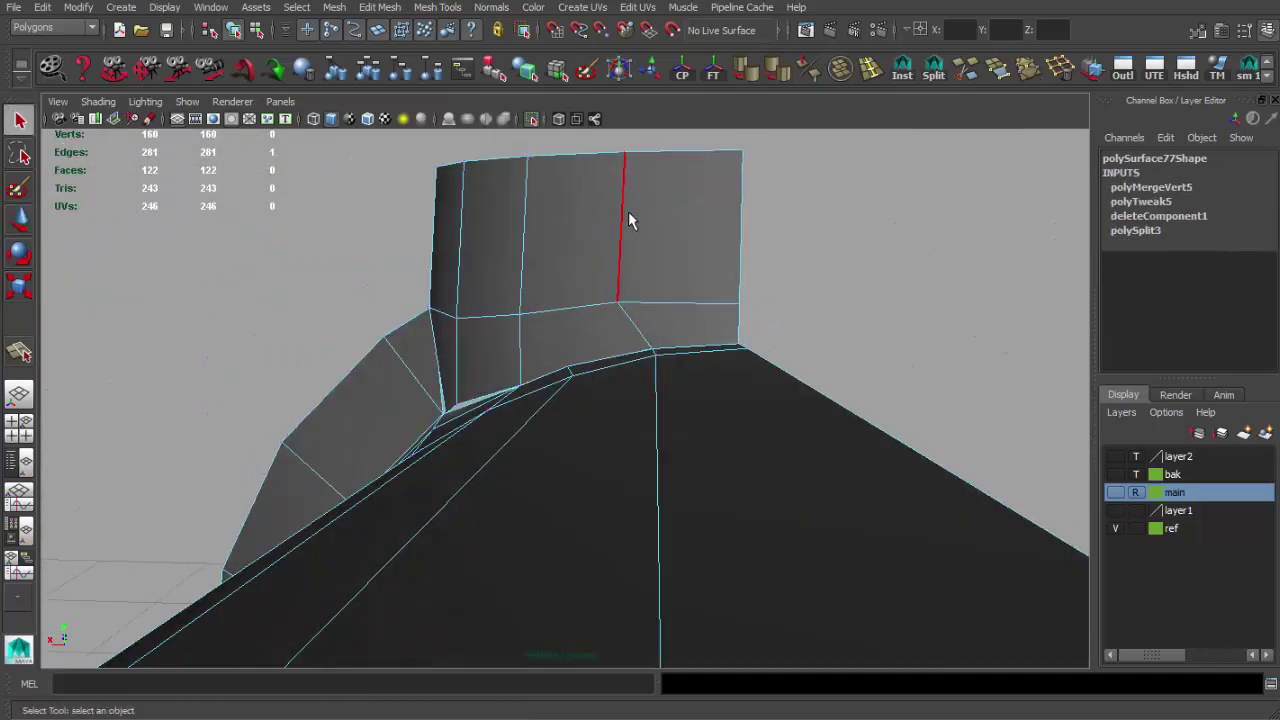
right_click_drag(633, 226, 655, 337, "shift")
middle_click_drag(635, 280, 648, 277)
mouse_move(603, 299)
left_mouse_down("alt")
mouse_move(691, 366)
mouse_move(882, 81)
left_mouse_up("alt")
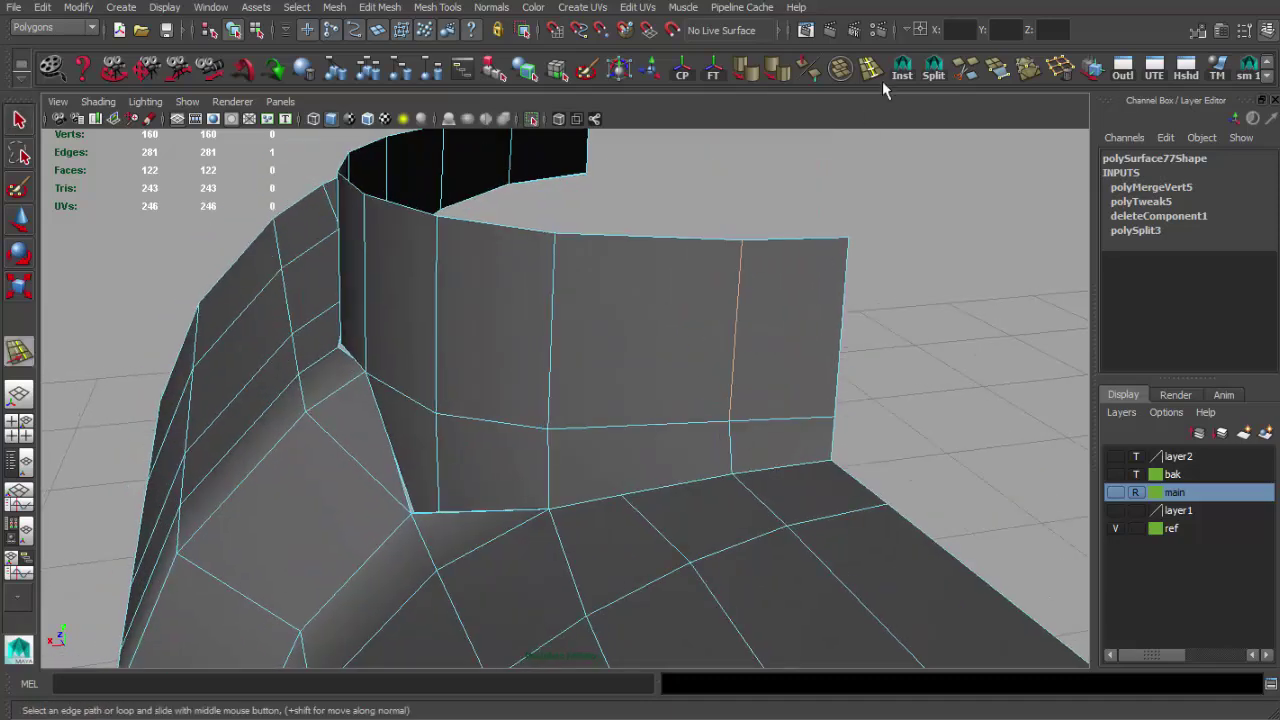
left_click(647, 237)
mouse_move(651, 323)
left_mouse_down("alt")
mouse_move(637, 406)
mouse_move(660, 457)
mouse_move(640, 349)
mouse_move(646, 372)
left_mouse_up("alt")
Step: Merge the selected vertices to their centre and nudge the merged vertex slightly right
key("w")
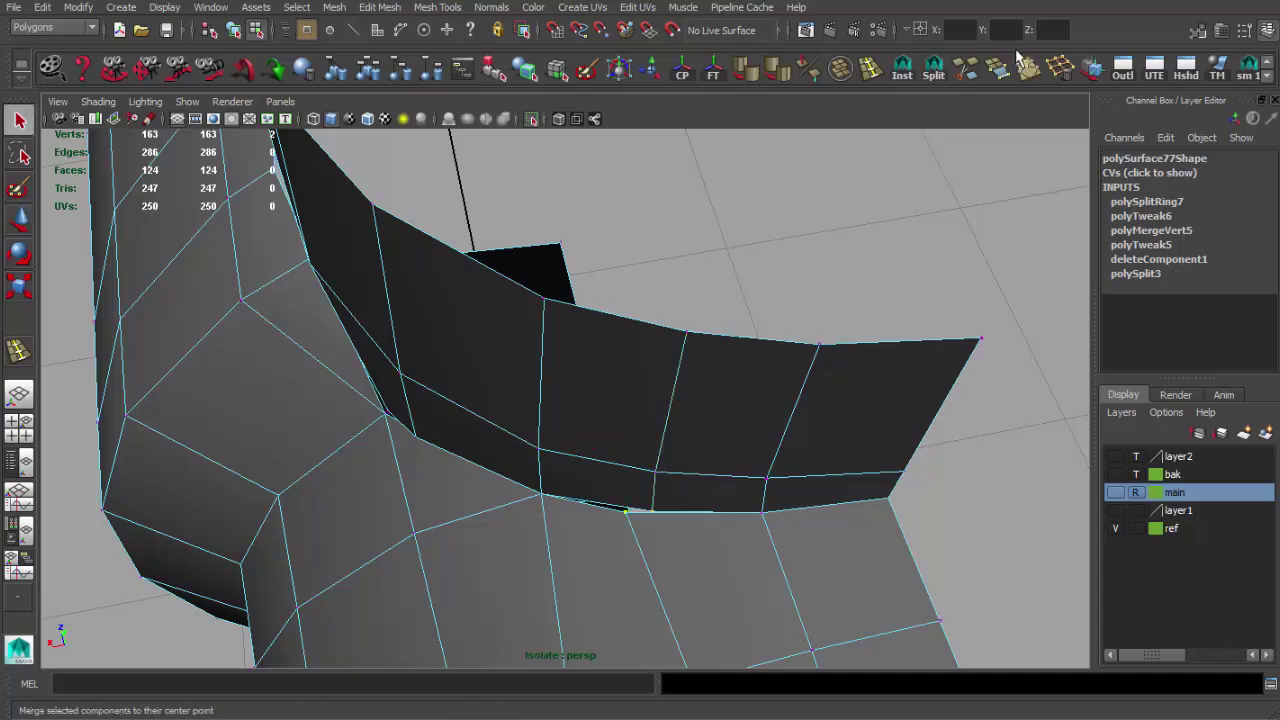
left_click(1020, 62)
key("w")
mouse_move(572, 484)
left_mouse_down()
mouse_move(585, 476)
mouse_move(572, 277)
mouse_move(617, 290)
left_mouse_up()
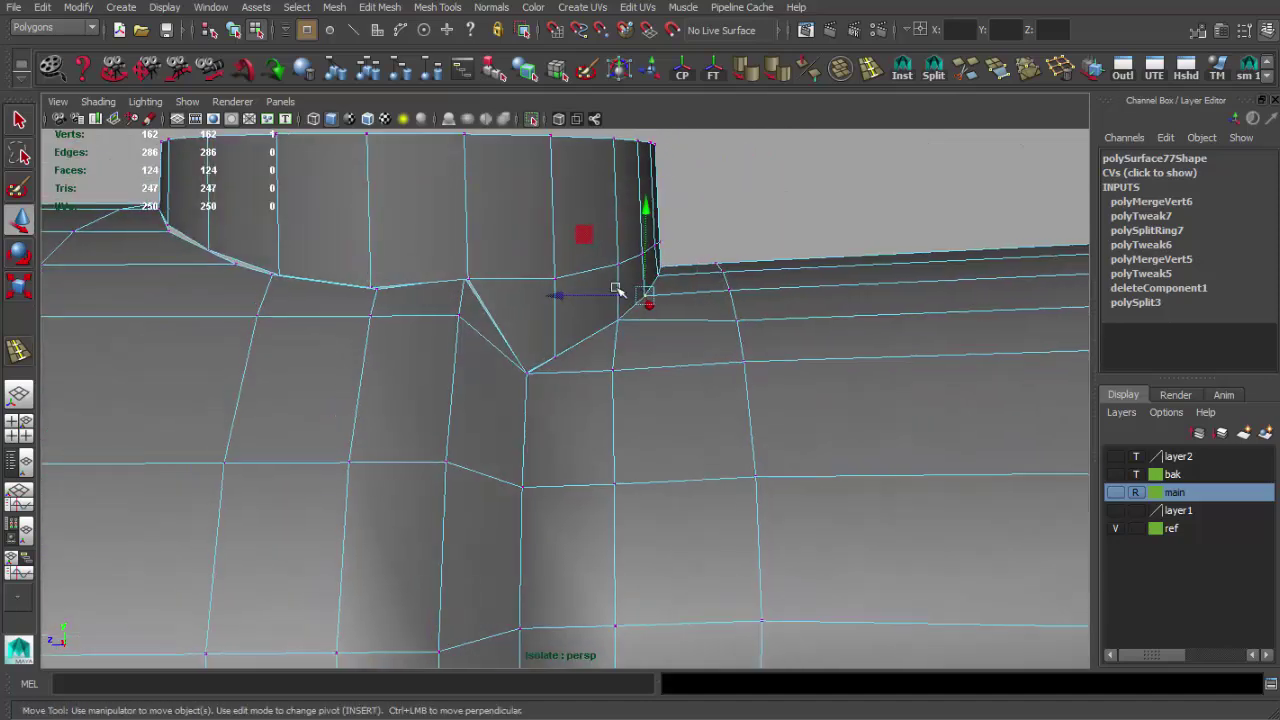
mouse_move(738, 233)
left_mouse_down("alt")
mouse_move(640, 360)
mouse_move(697, 373)
left_mouse_up("alt")
Step: Weld the remaining pairs of base vertices and the stray vertex at the collar base
key("q")
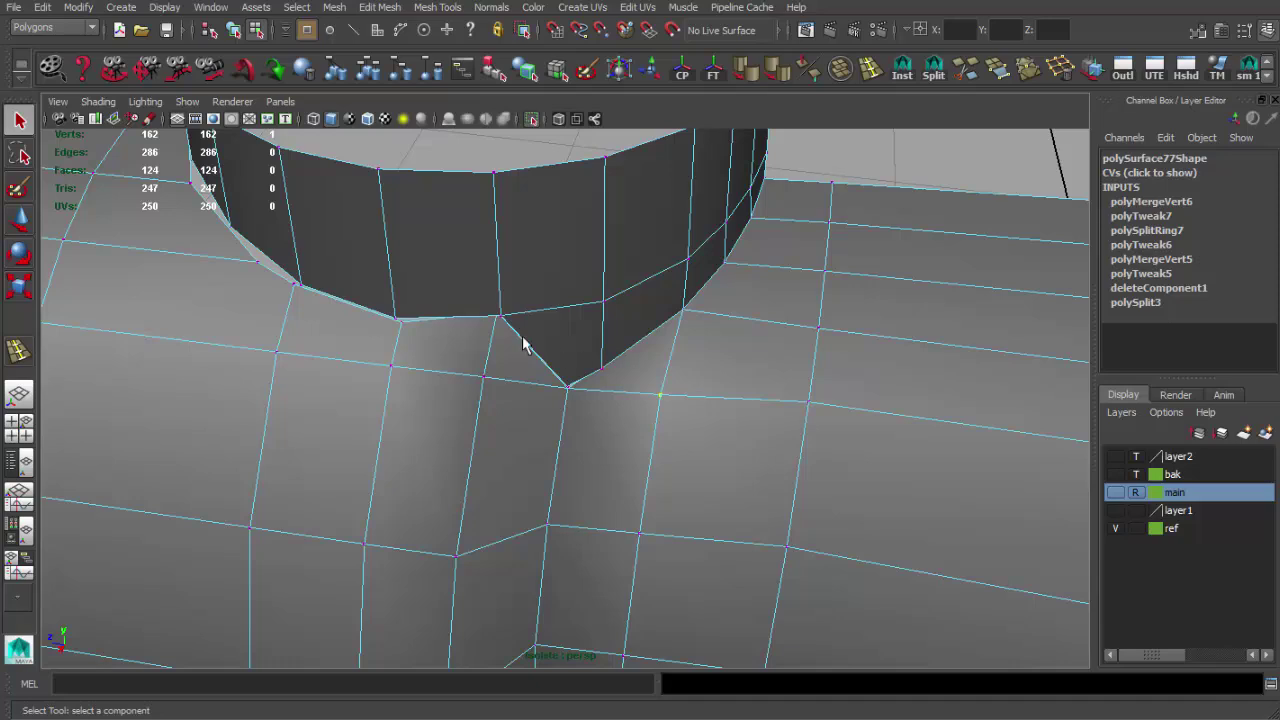
left_click(1030, 75)
left_click(566, 385)
key("g")
mouse_move(574, 406)
left_mouse_down("alt")
mouse_move(497, 363)
mouse_move(443, 366)
mouse_move(514, 429)
mouse_move(455, 410)
left_mouse_up("alt")
left_click(523, 388)
left_click(457, 394)
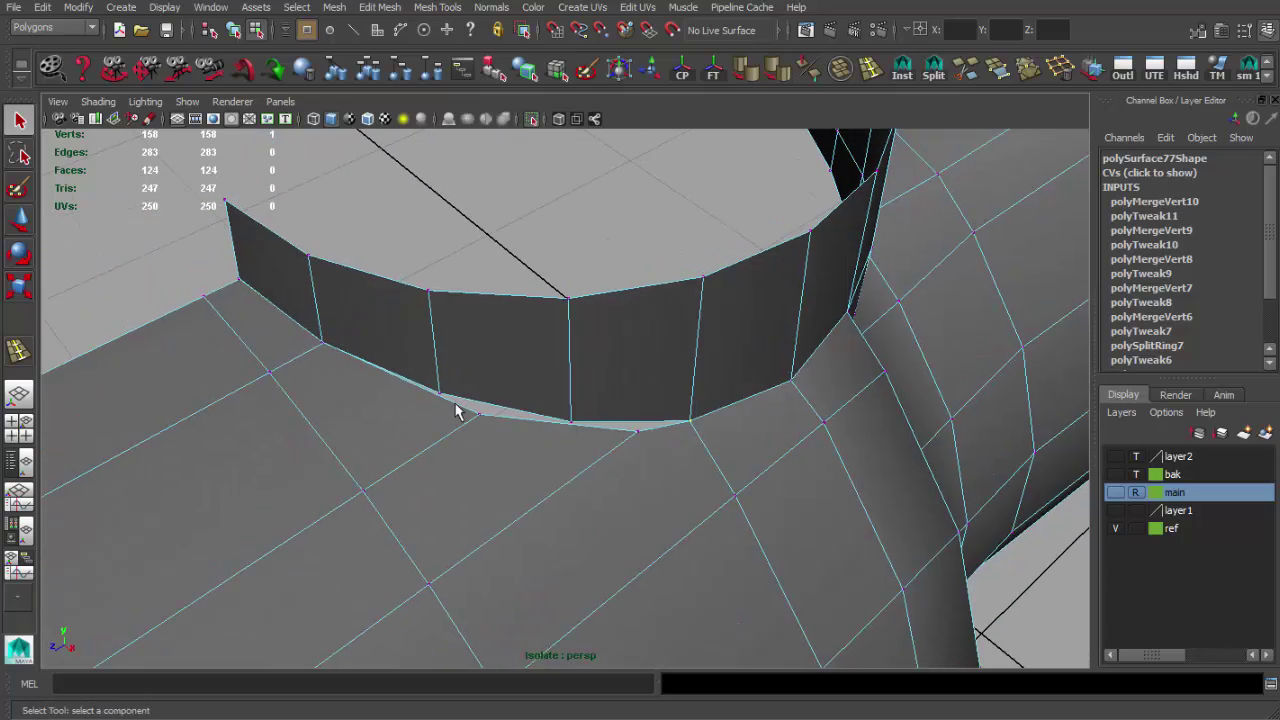
left_click(262, 301)
left_click_drag(262, 301, 457, 366, "alt")
right_click_drag(457, 366, 500, 290)
Step: Slide the tube edge beside the collar toward the collar's right side
mouse_move(554, 323)
left_mouse_down("alt")
mouse_move(510, 300)
mouse_move(620, 357)
left_mouse_up("alt")
left_click(605, 355)
right_click_drag(622, 345, 625, 466, "shift")
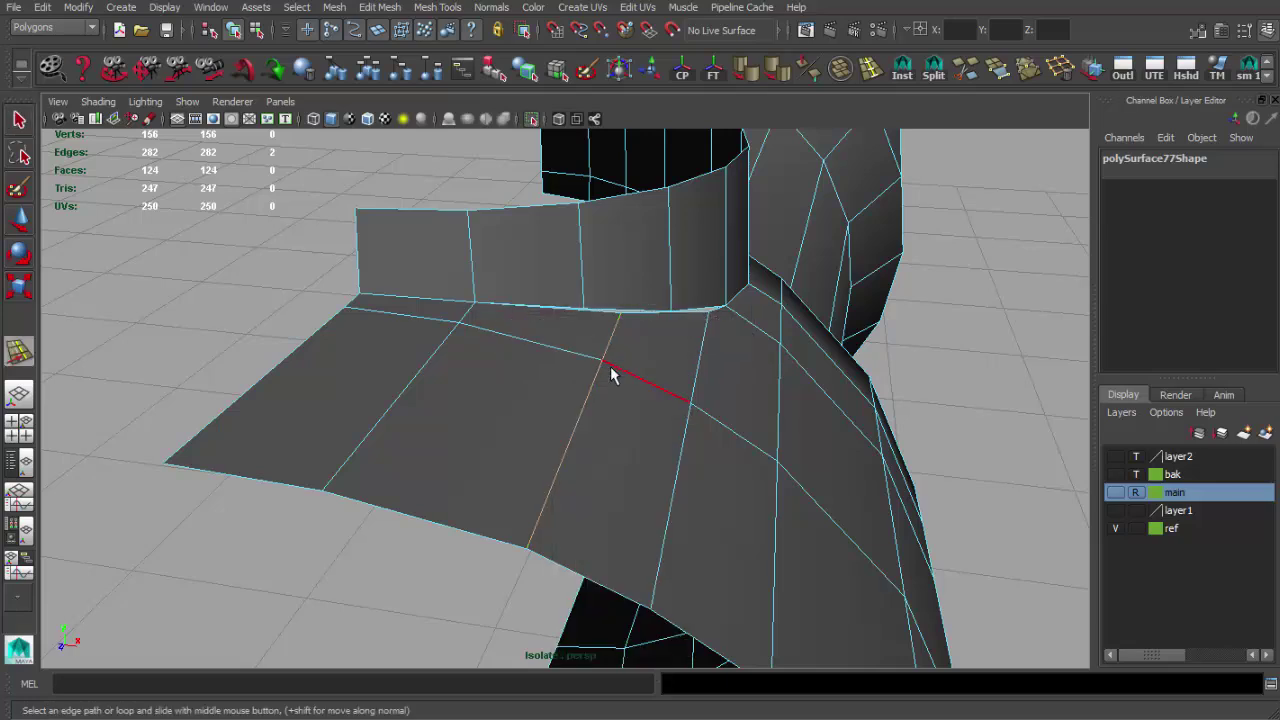
middle_click_drag(565, 390, 585, 398)
mouse_move(611, 381)
left_mouse_down("alt")
mouse_move(560, 380)
mouse_move(617, 258)
left_mouse_up("alt")
Step: Merge the last vertices at the collar base and reselect the whole mesh
left_click(615, 360)
key("w")
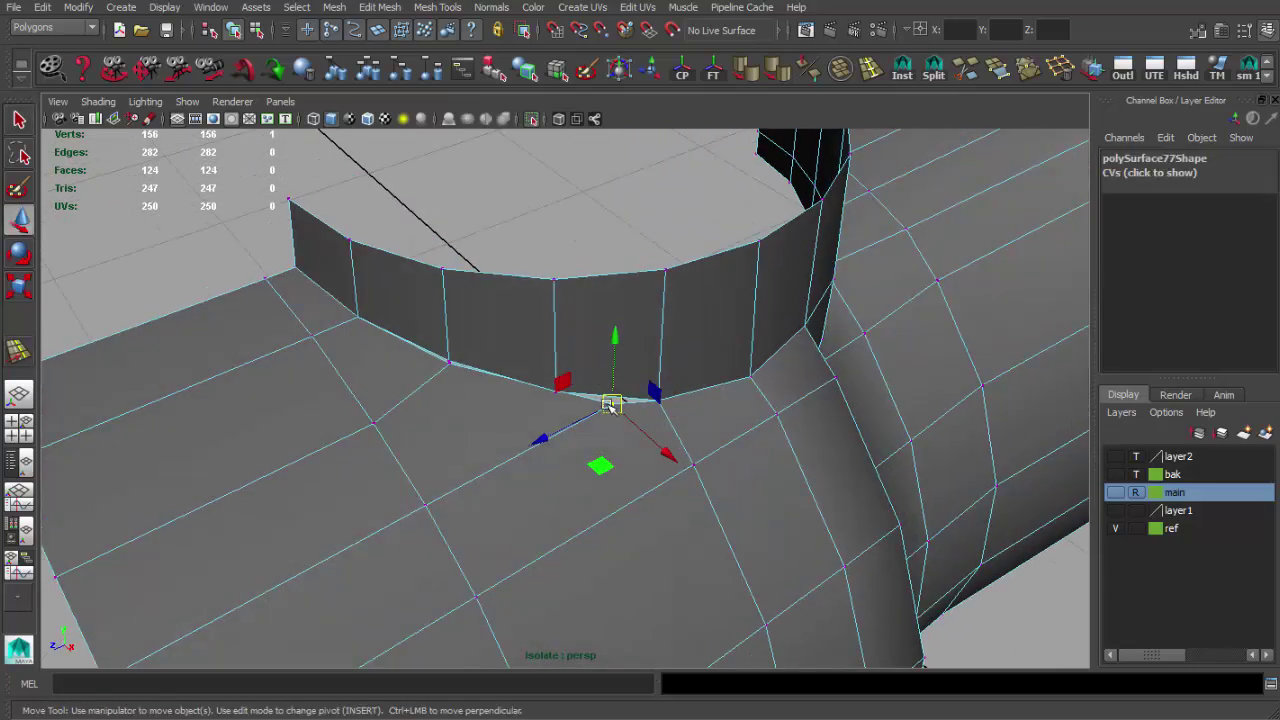
left_click(1014, 83)
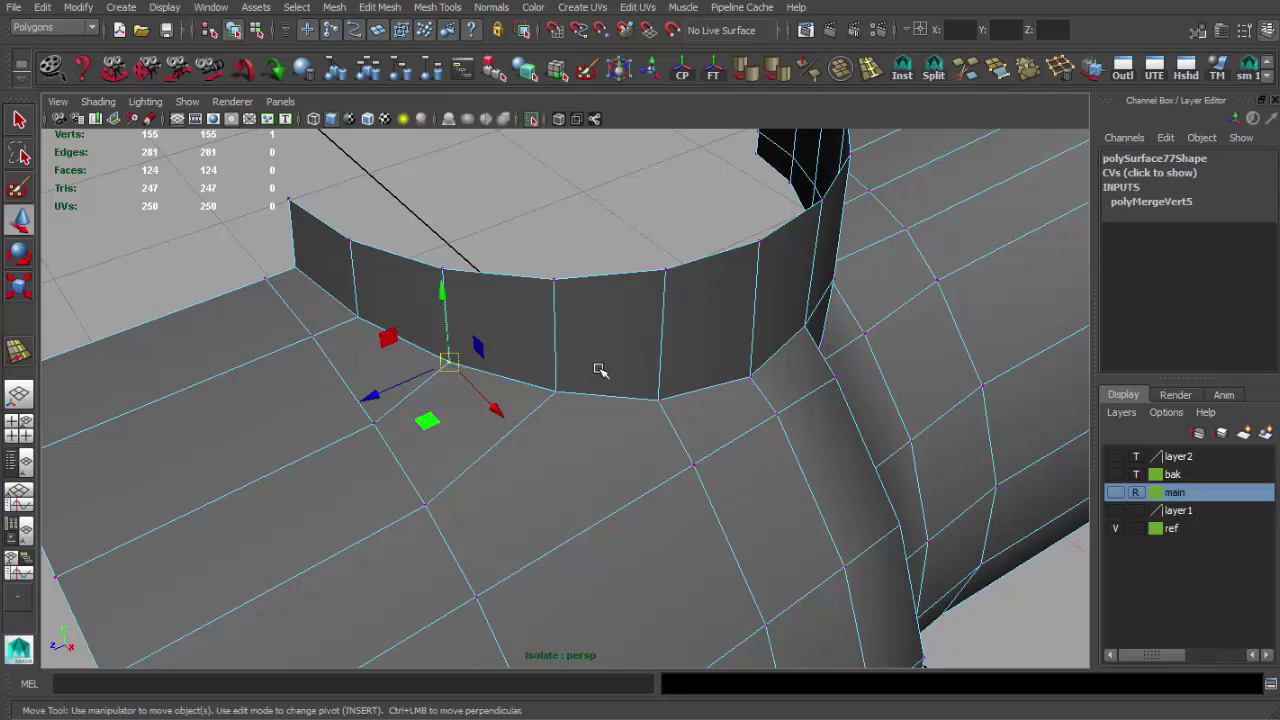
key("q")
key("F8")
mouse_move(646, 363)
left_mouse_down("alt")
mouse_move(533, 358)
mouse_move(466, 277)
mouse_move(514, 385)
left_mouse_up("alt")
left_click(466, 277)
left_click(514, 385)
right_click_drag(514, 385, 741, 455, "alt")
Step: Insert a vertical edge loop by the notch and split the notch edge, undoing the extra split vertex
scroll(730, 420, "up", 5)
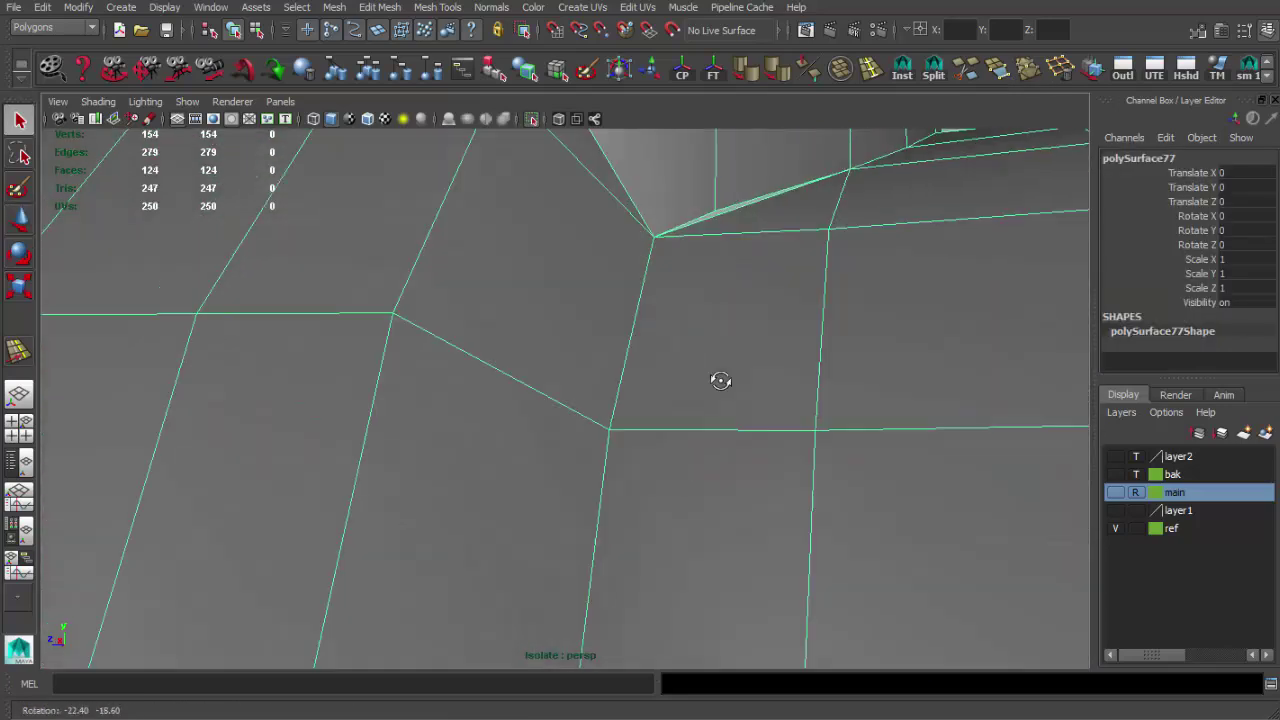
left_click(878, 77)
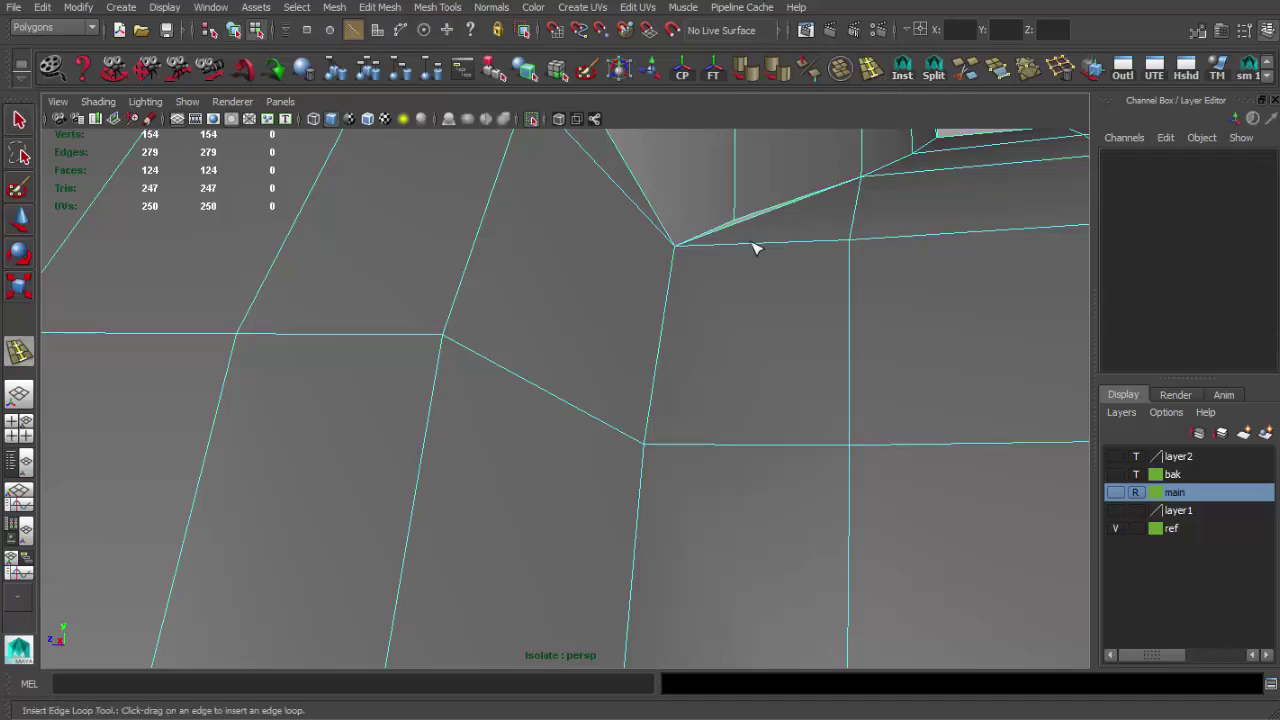
left_click(737, 251)
left_click(933, 70)
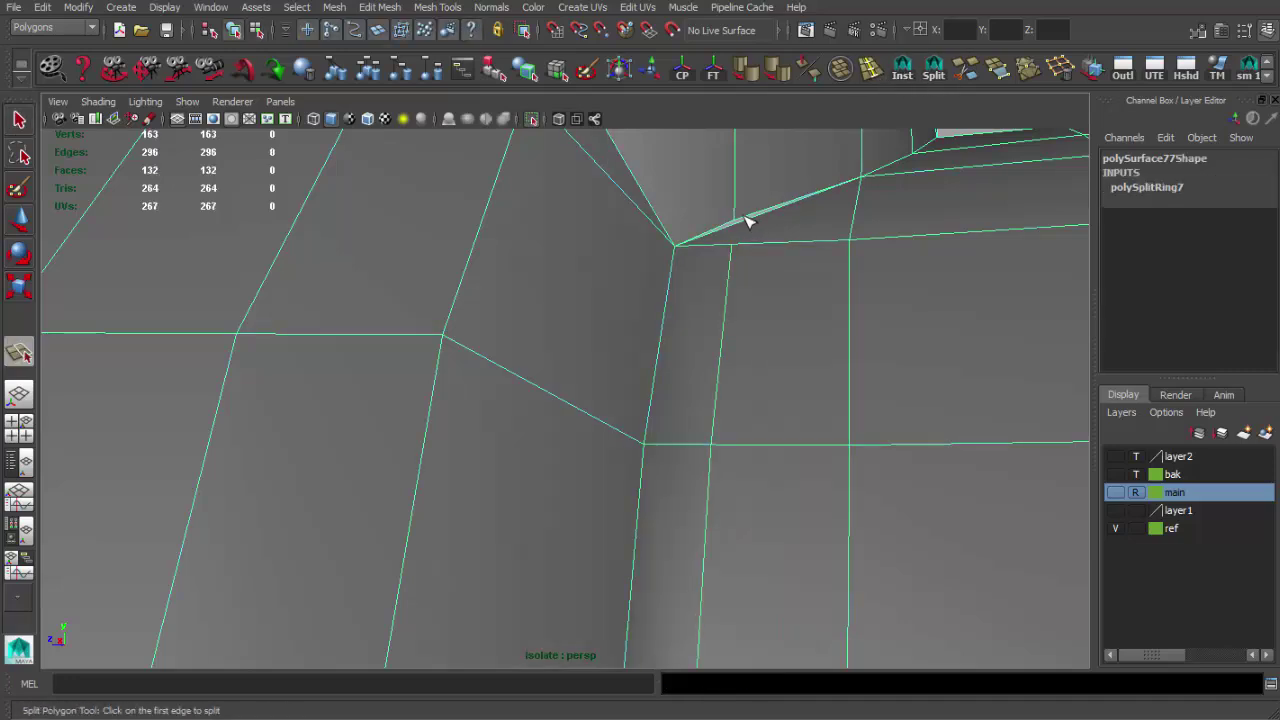
key("q")
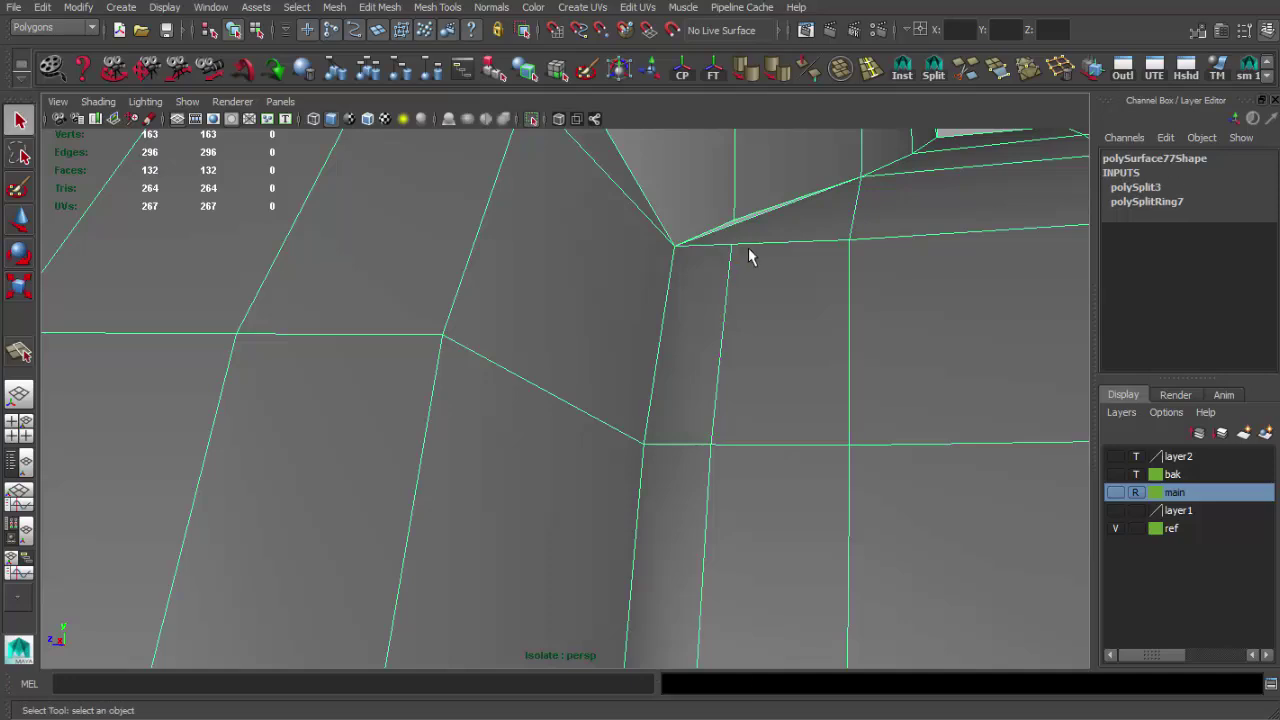
key("q")
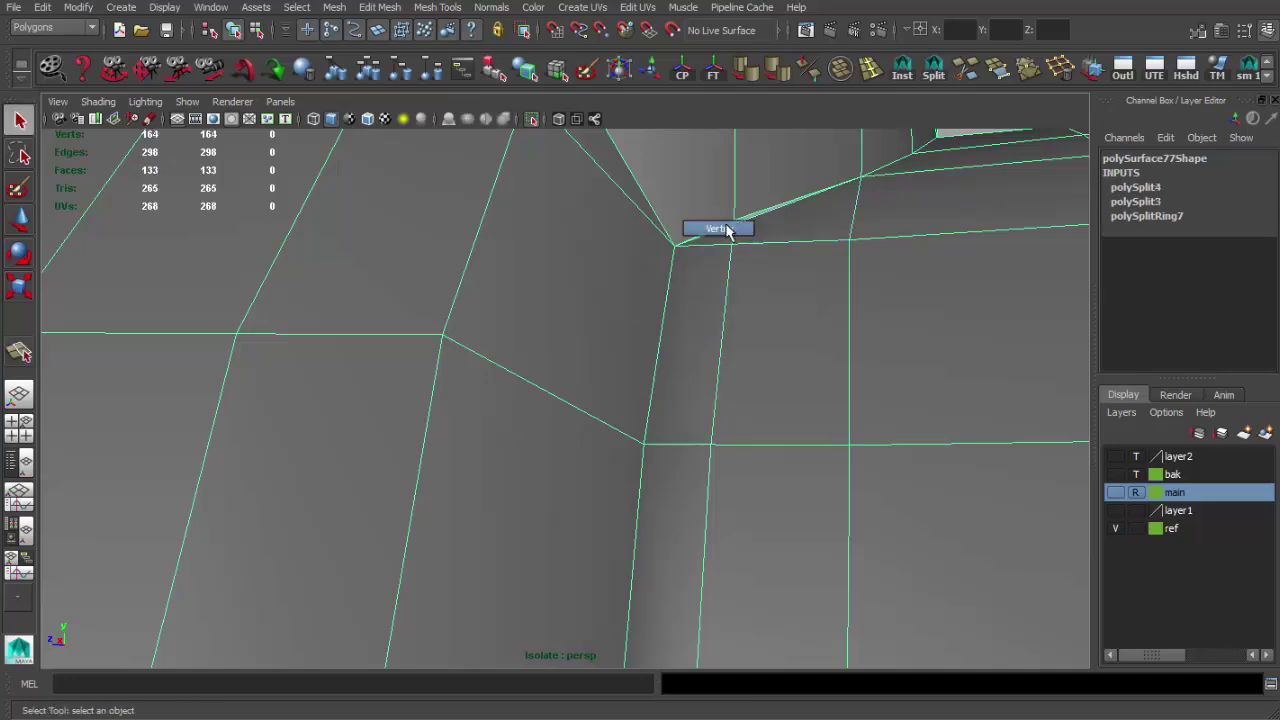
left_click_drag(714, 229, 734, 271, "alt")
key("ctrl+z")
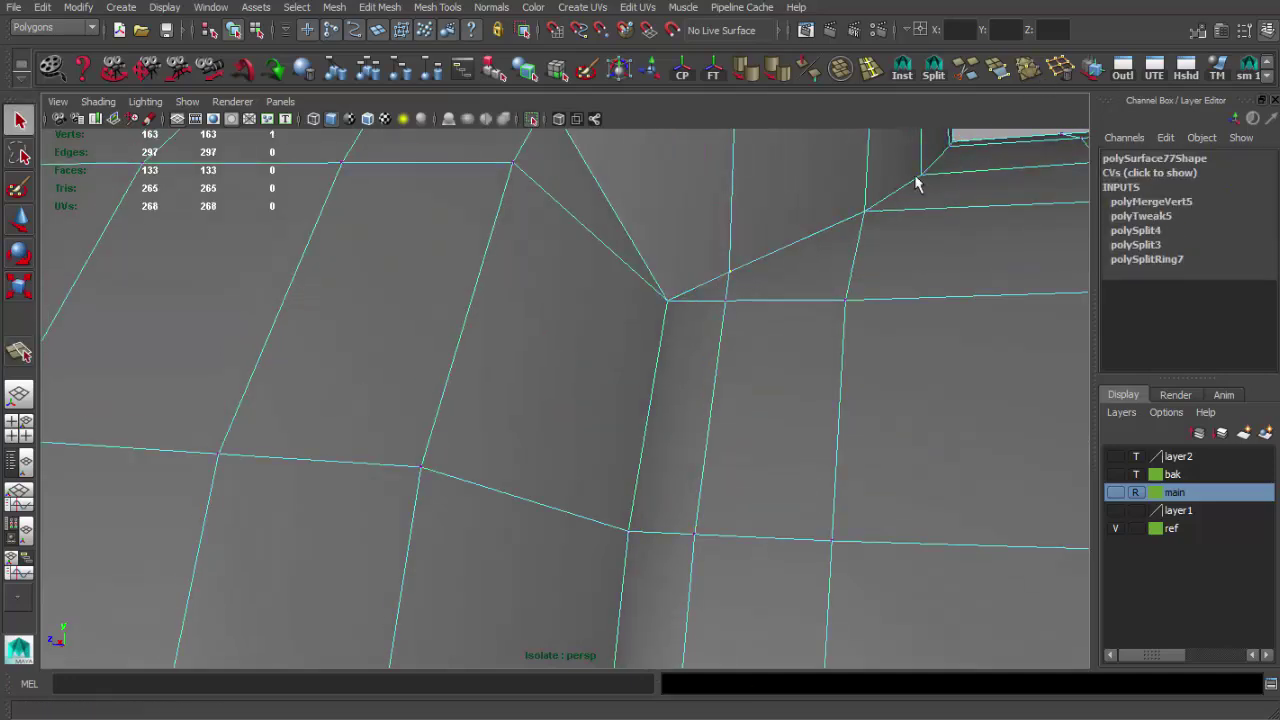
Step: Apply Soften Edge to the whole scope tube mesh
scroll(849, 263, "down", 5)
left_click(740, 283)
mouse_move(740, 283)
left_mouse_down("alt")
mouse_move(646, 310)
mouse_move(737, 349)
mouse_move(449, 334)
mouse_move(574, 377)
mouse_move(624, 336)
left_mouse_up("alt")
left_click(574, 377)
left_click(604, 360)
left_click(741, 270)
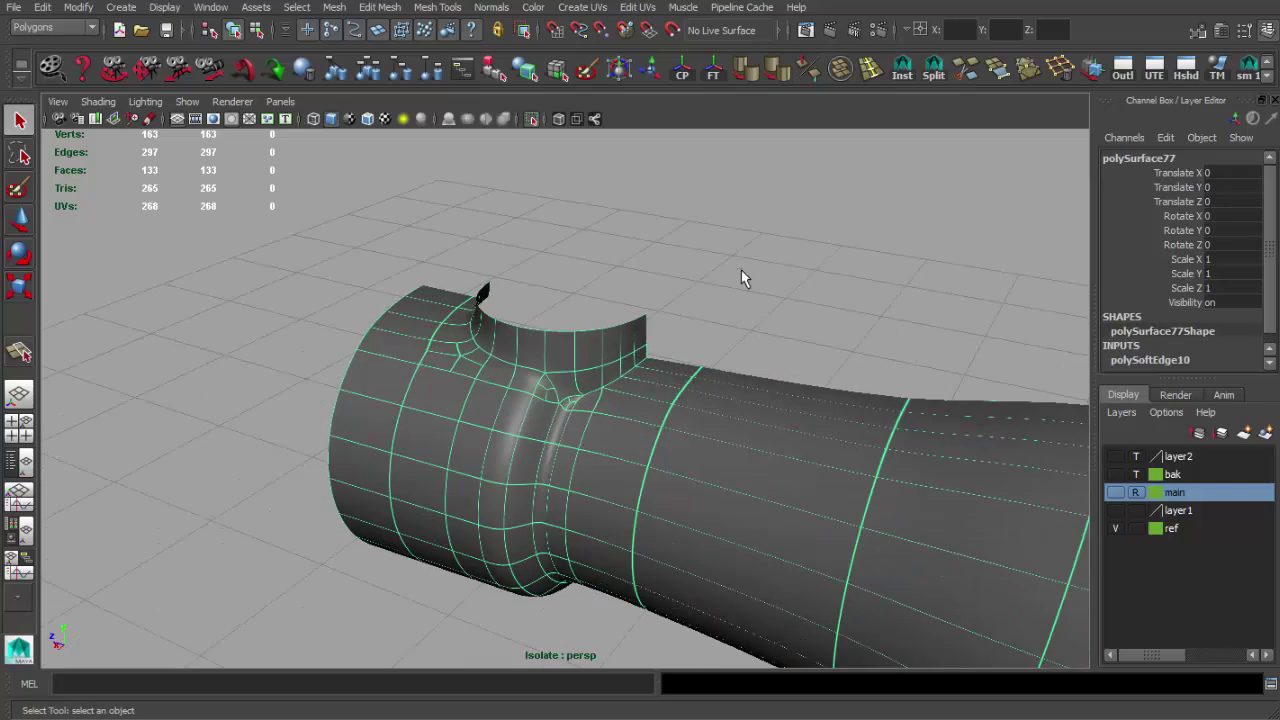
Step: Merge the leftover vertices at the collar junction, then reselect the mesh
scroll(667, 359, "up", 5)
key("F9")
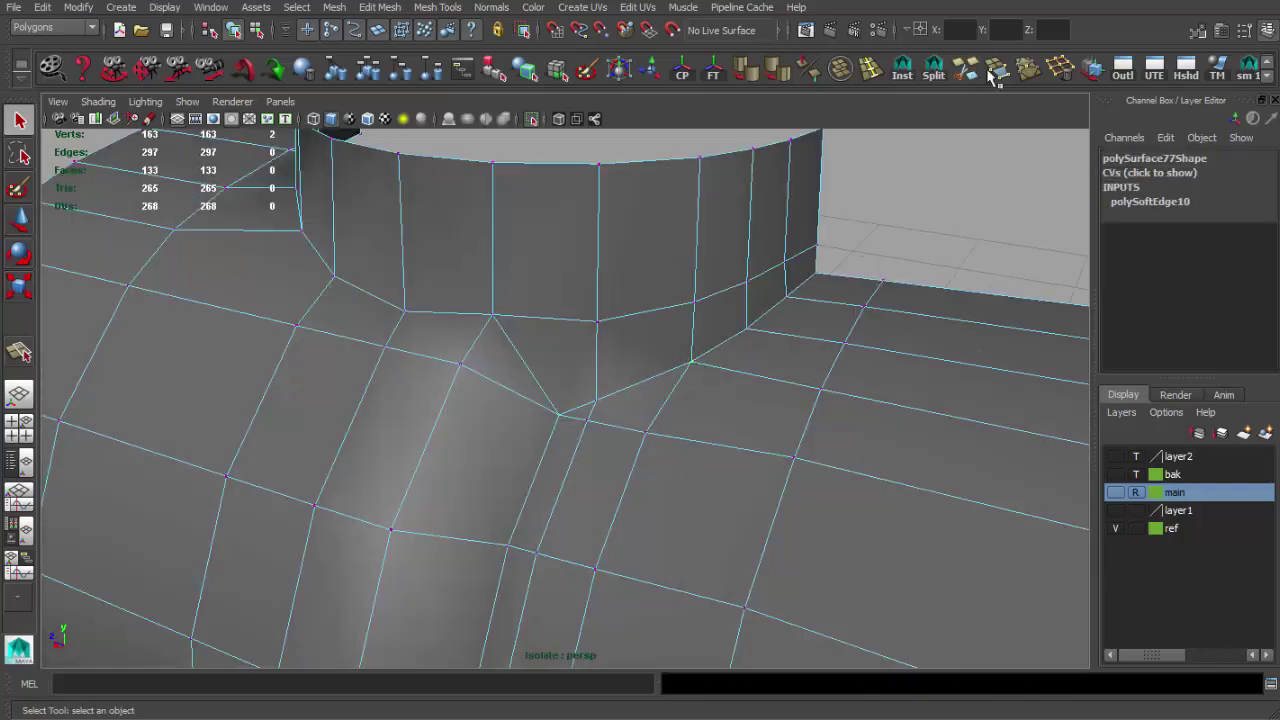
left_click(995, 72)
left_click_drag(914, 203, 670, 370, "alt")
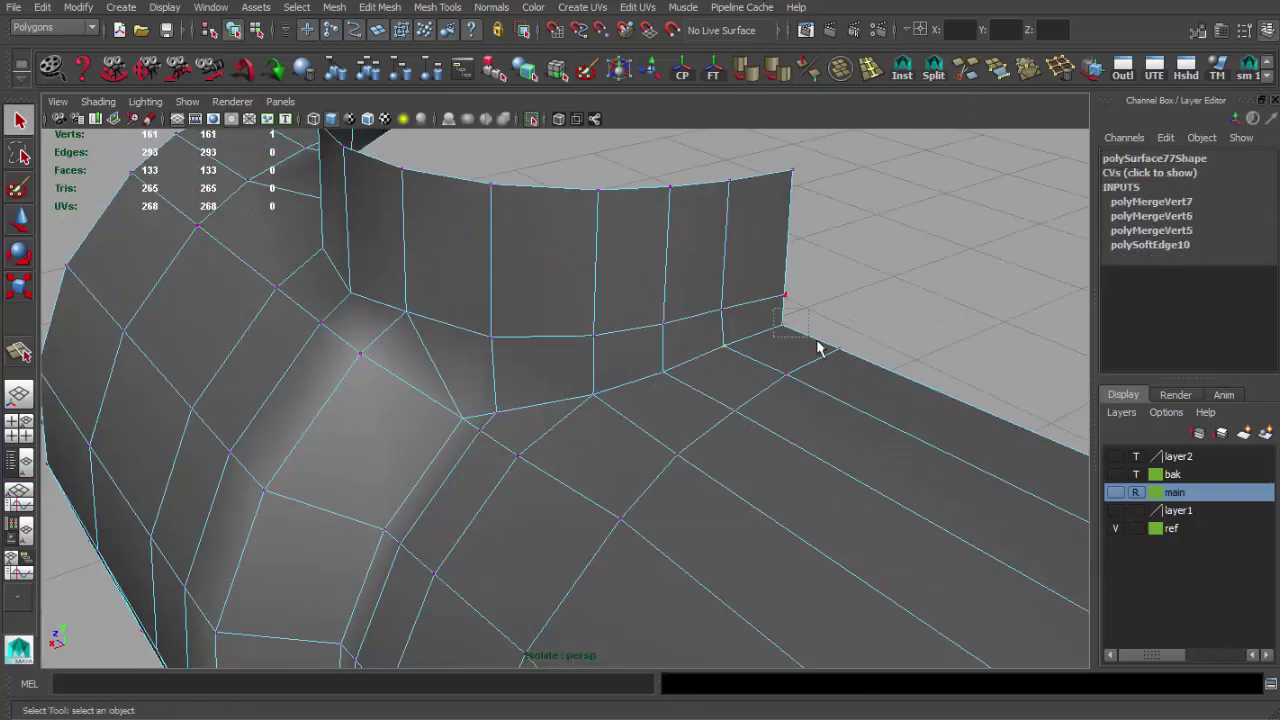
key("F8")
scroll(740, 307, "down", 5)
left_click(756, 299)
mouse_move(714, 329)
right_mouse_down("alt")
mouse_move(765, 320)
mouse_move(454, 249)
right_mouse_up("alt")
mouse_move(454, 249)
left_mouse_down("alt")
mouse_move(331, 286)
mouse_move(640, 357)
mouse_move(790, 372)
mouse_move(449, 314)
mouse_move(743, 309)
mouse_move(773, 344)
left_mouse_up("alt")
left_click(773, 344)
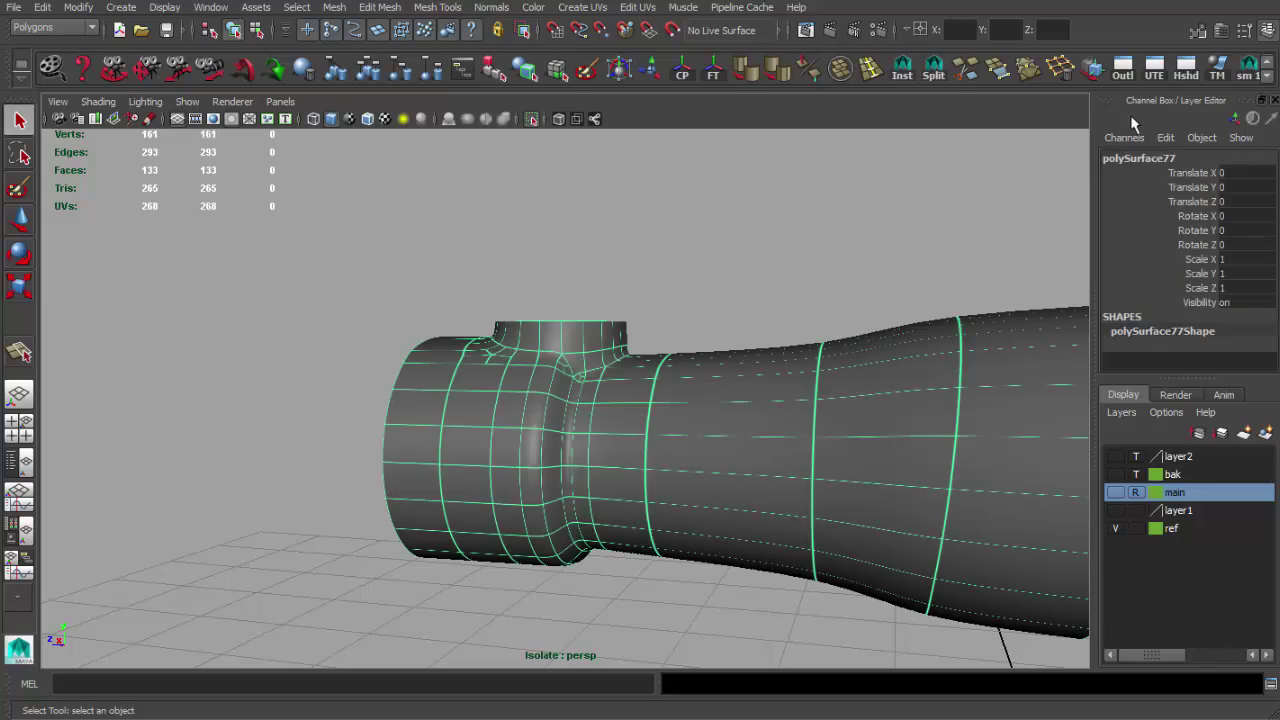
left_click_drag(694, 294, 714, 266, "alt")
mouse_move(714, 266)
right_mouse_down("alt")
mouse_move(671, 337)
mouse_move(707, 262)
right_mouse_up("alt")
Step: Compare with the reference scope photo and insert an edge loop beside the groove
key("1")
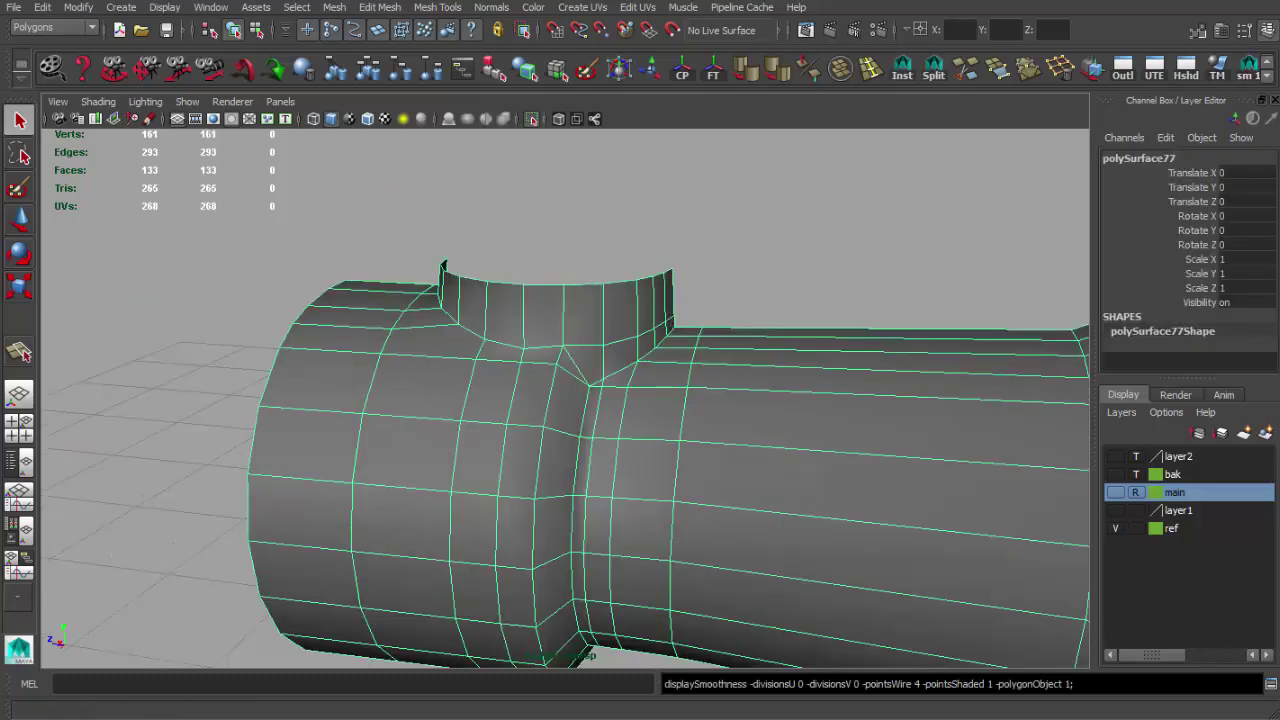
key("alt+Tab")
key("alt+Tab")
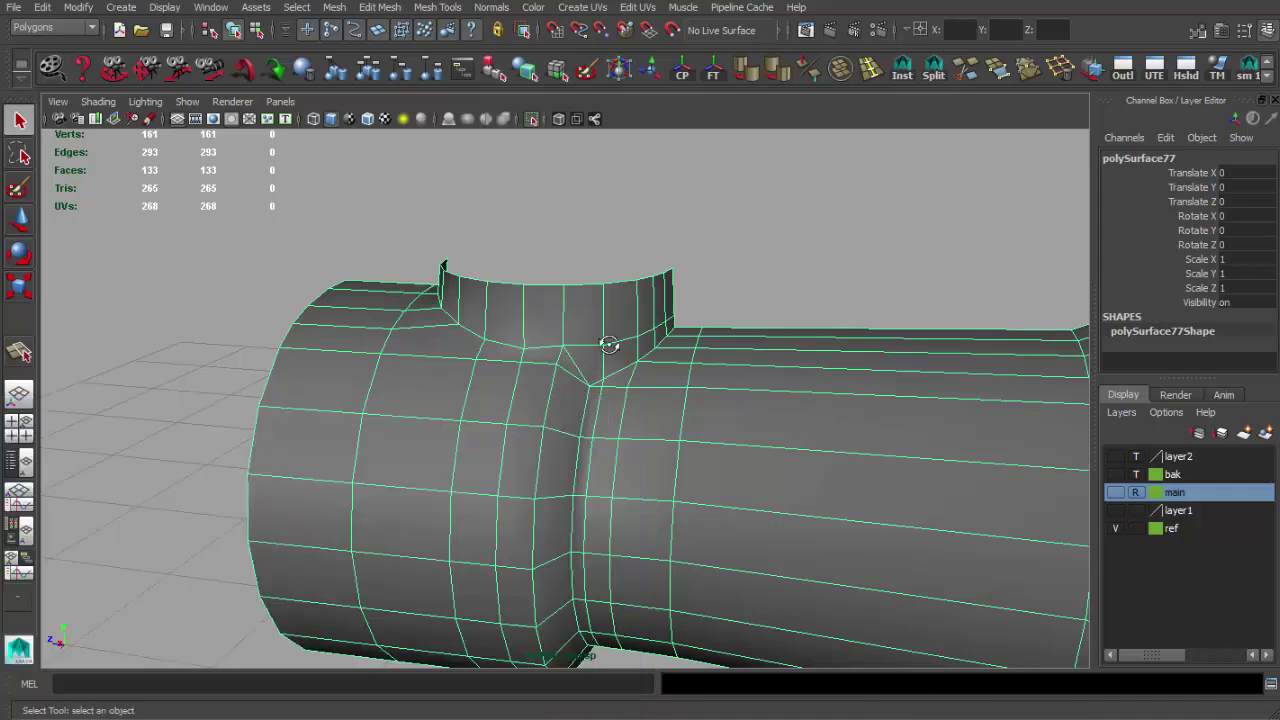
left_click_drag(561, 494, 929, 120, "alt")
left_click(893, 78)
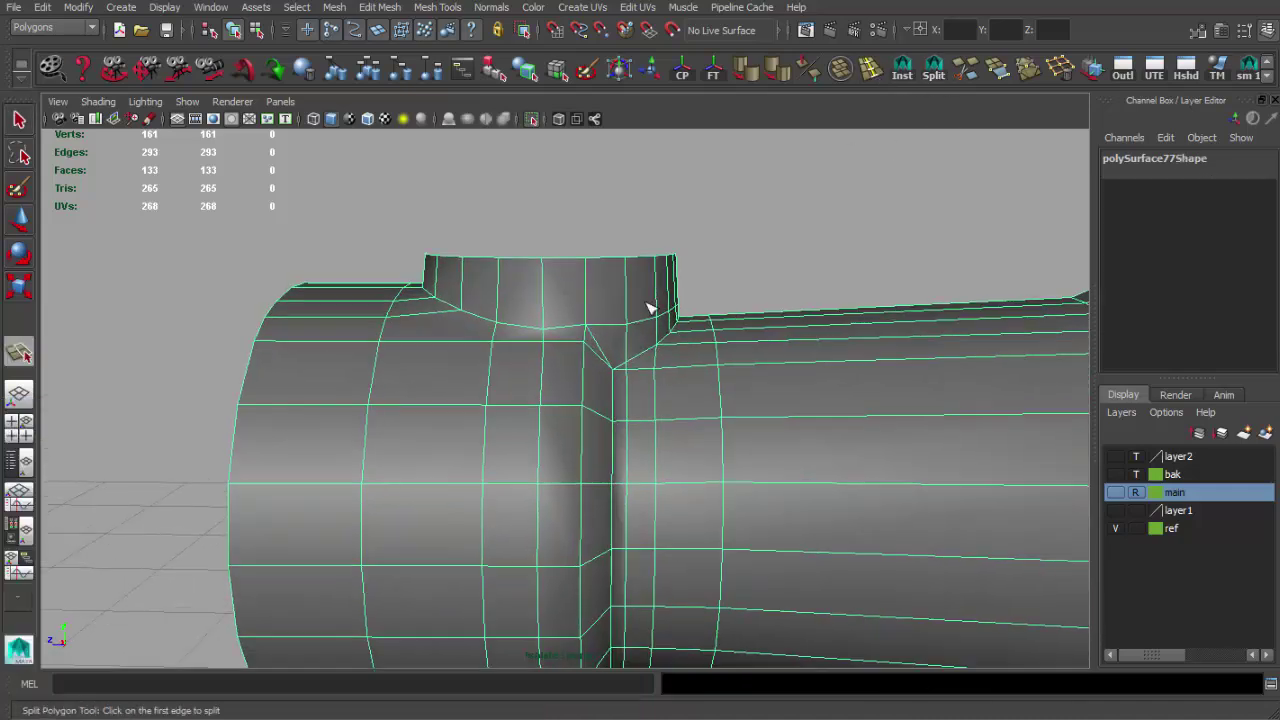
key("g")
left_click(578, 344)
left_click_drag(578, 344, 563, 348, "alt")
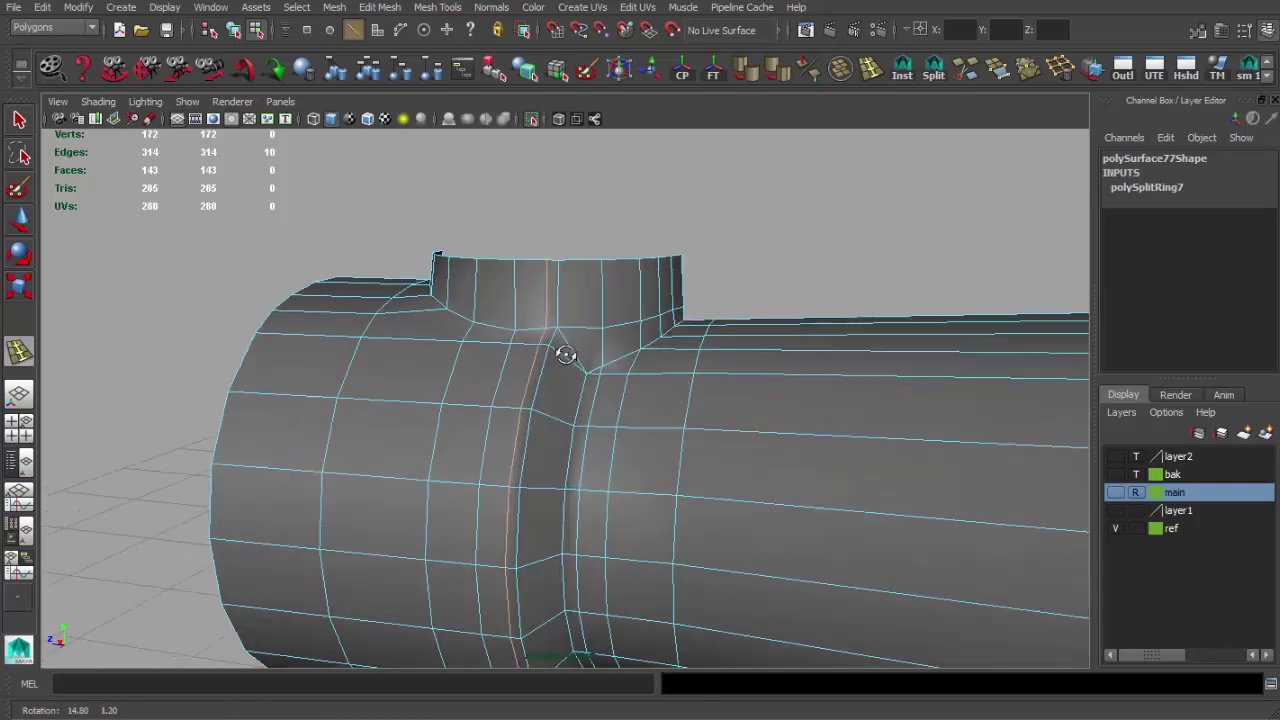
left_click(518, 484)
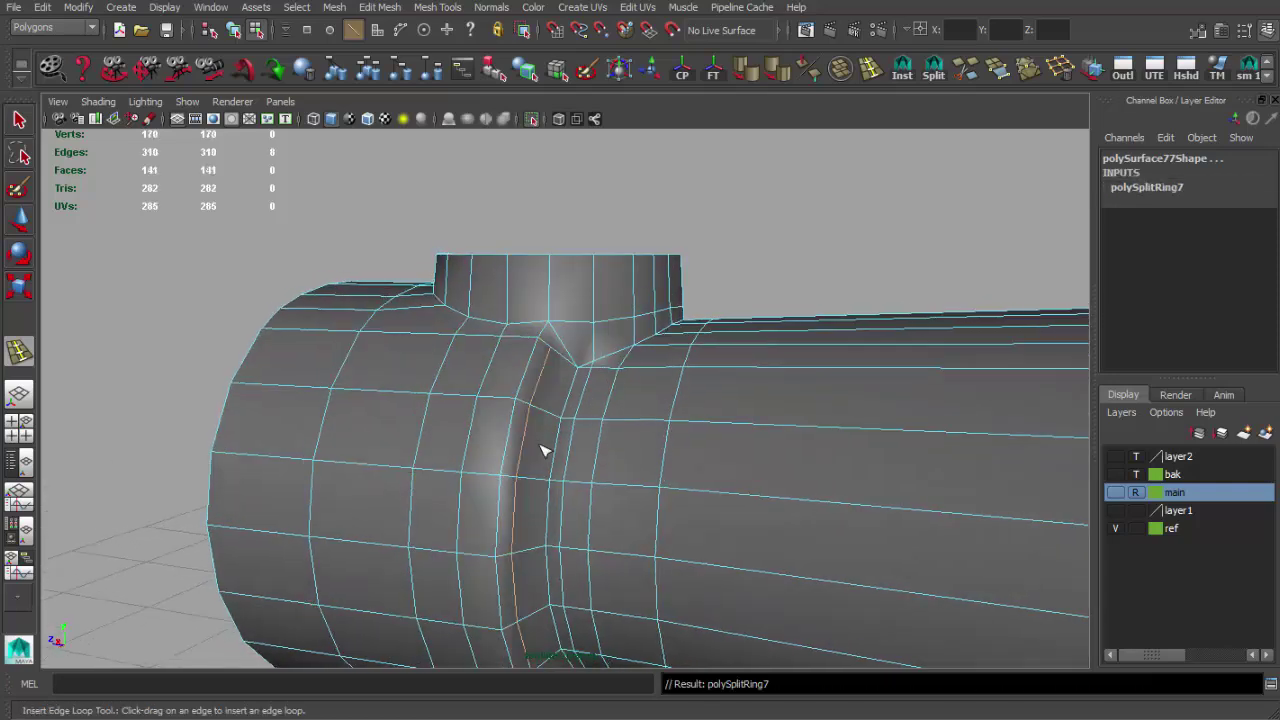
key("3")
key("q")
Step: Add a second vertical edge loop beside the groove under the collar
left_click(730, 270)
mouse_move(730, 270)
left_mouse_down("alt")
mouse_move(613, 340)
mouse_move(674, 334)
mouse_move(608, 350)
left_mouse_up("alt")
left_click(608, 358)
scroll(597, 383, "up", 3)
key("ctrl+z")
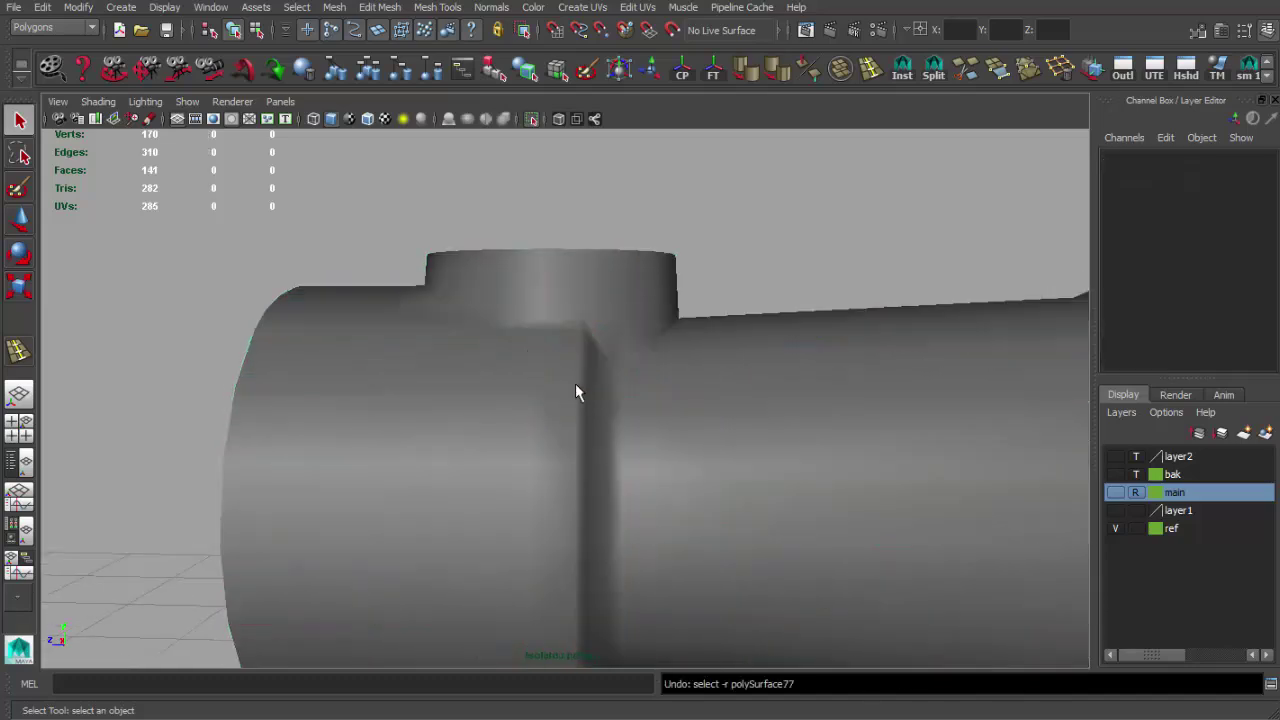
key("g")
left_click(594, 400)
left_click(612, 402)
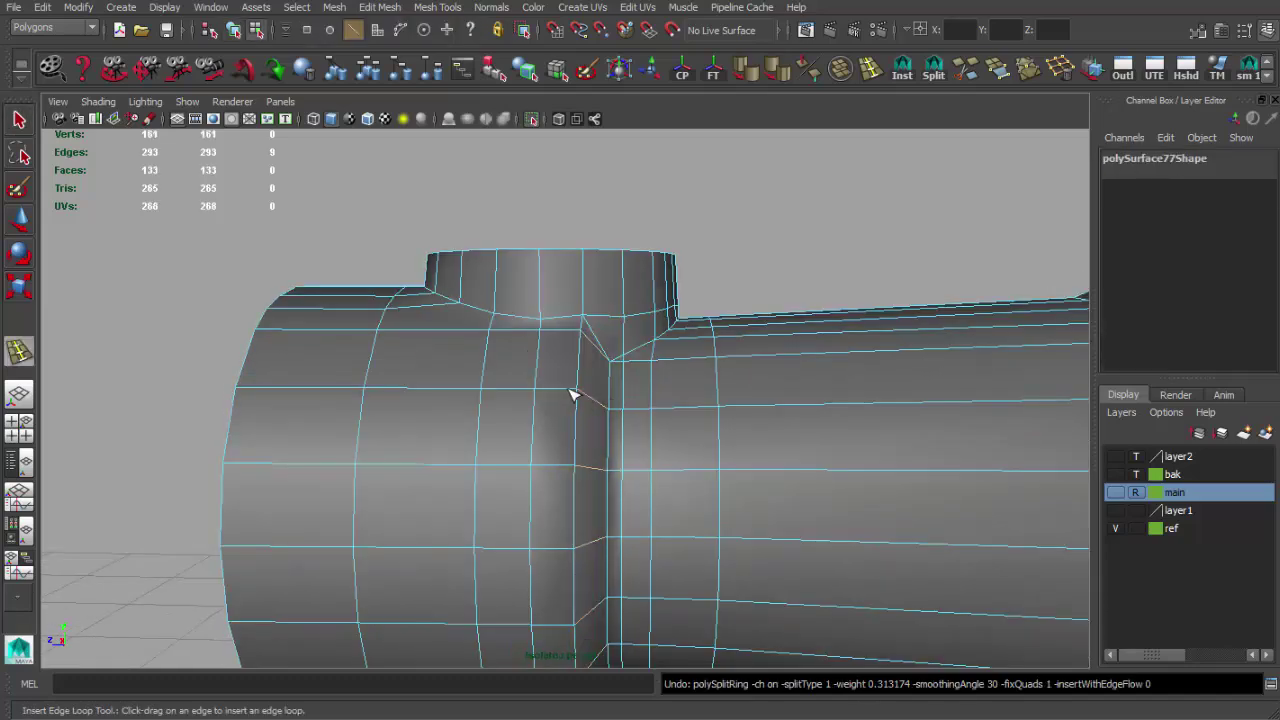
left_click(565, 393)
key("q")
right_click_drag(567, 388, 605, 362)
Step: Delete the unneeded edge beside the collar wall
scroll(590, 405, "up", 3)
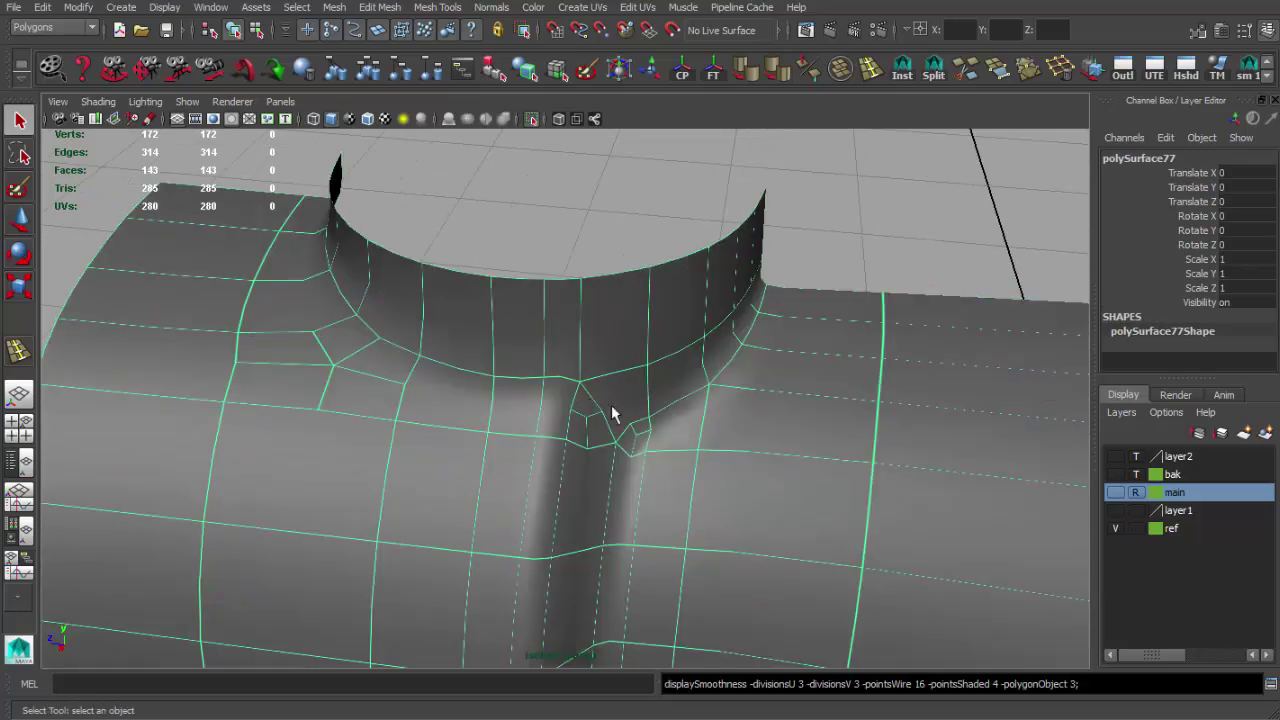
scroll(574, 400, "up", 3)
left_click(548, 410)
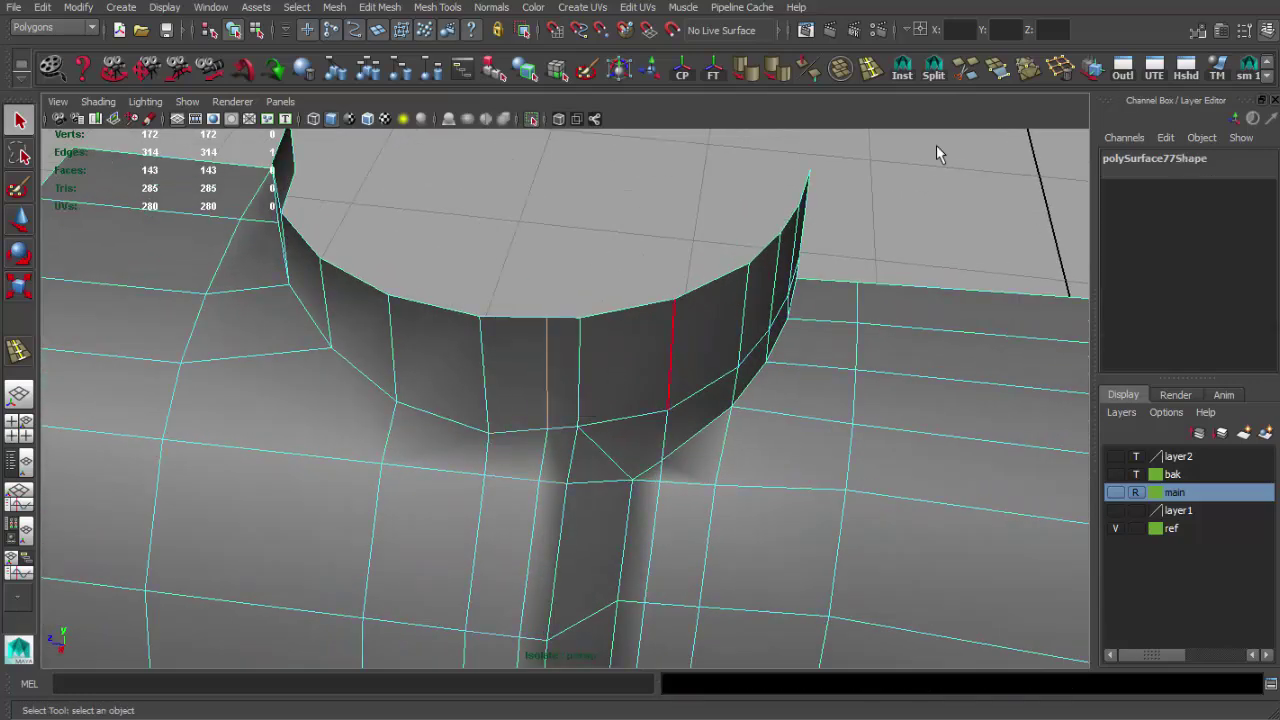
left_click(1062, 74)
mouse_move(971, 157)
left_mouse_down("alt")
mouse_move(623, 409)
mouse_move(397, 346)
mouse_move(522, 416)
mouse_move(449, 406)
mouse_move(623, 491)
mouse_move(503, 423)
mouse_move(1005, 47)
left_mouse_up("alt")
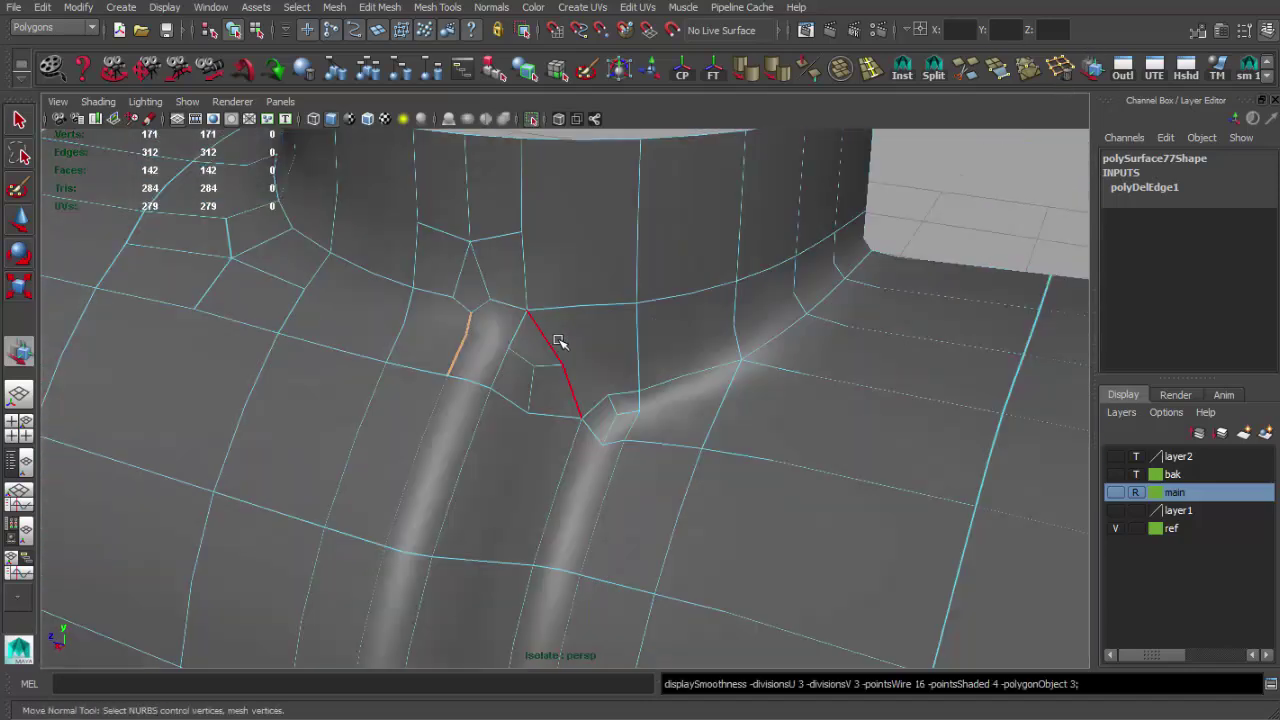
Step: Inspect the smoothed tube, then select the mesh and isolate it
right_click_drag(557, 343, 663, 286, "alt")
left_click(757, 271)
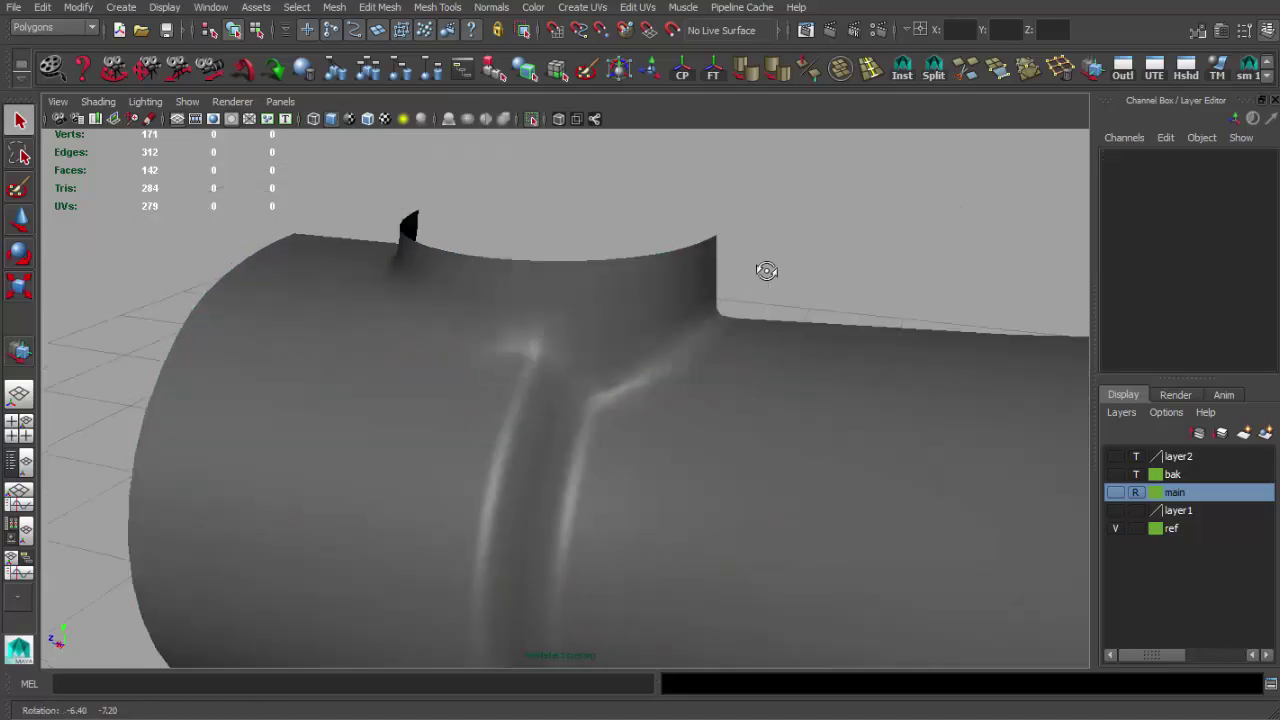
left_click_drag(757, 271, 734, 269, "alt")
right_click_drag(734, 269, 588, 321, "alt")
mouse_move(588, 321)
left_mouse_down("alt")
mouse_move(671, 343)
mouse_move(577, 346)
mouse_move(629, 346)
mouse_move(603, 366)
mouse_move(666, 400)
mouse_move(666, 417)
mouse_move(643, 403)
mouse_move(898, 123)
left_mouse_up("alt")
left_click(576, 355)
key("ctrl+1")
Step: Split new edges along the groove under the turret collar and commit them with Q
left_click(934, 70)
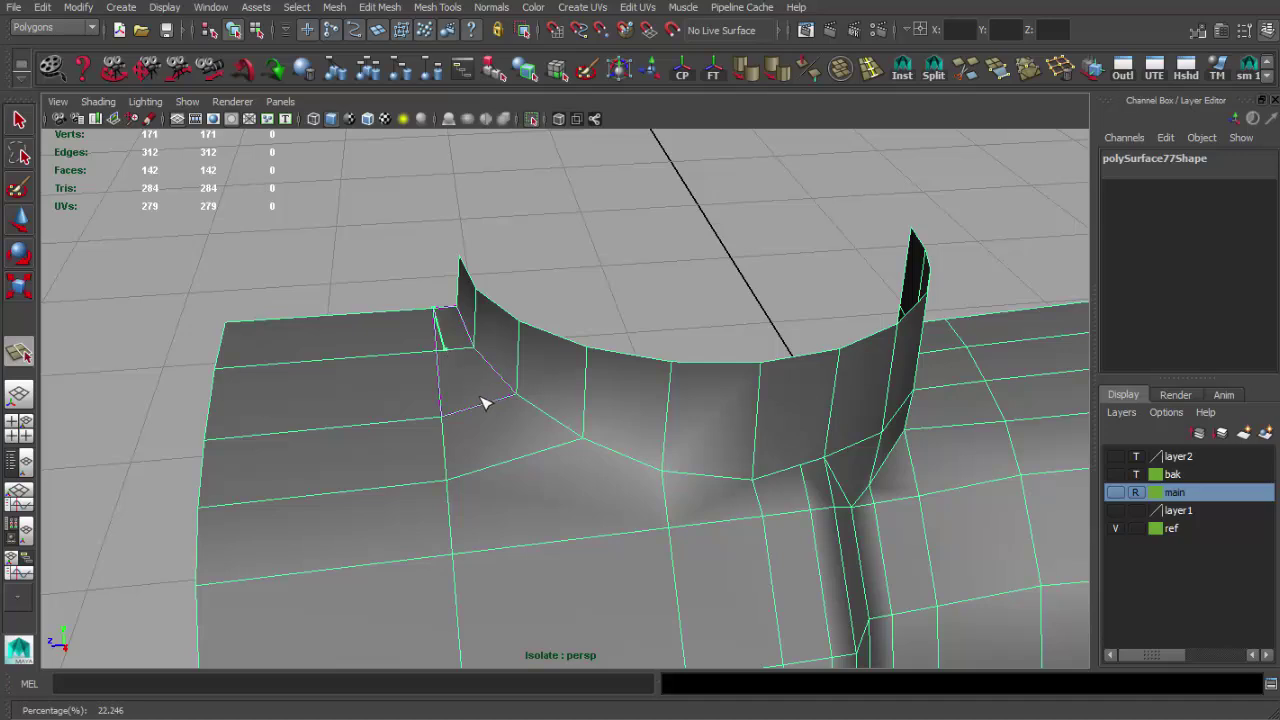
left_click(549, 448)
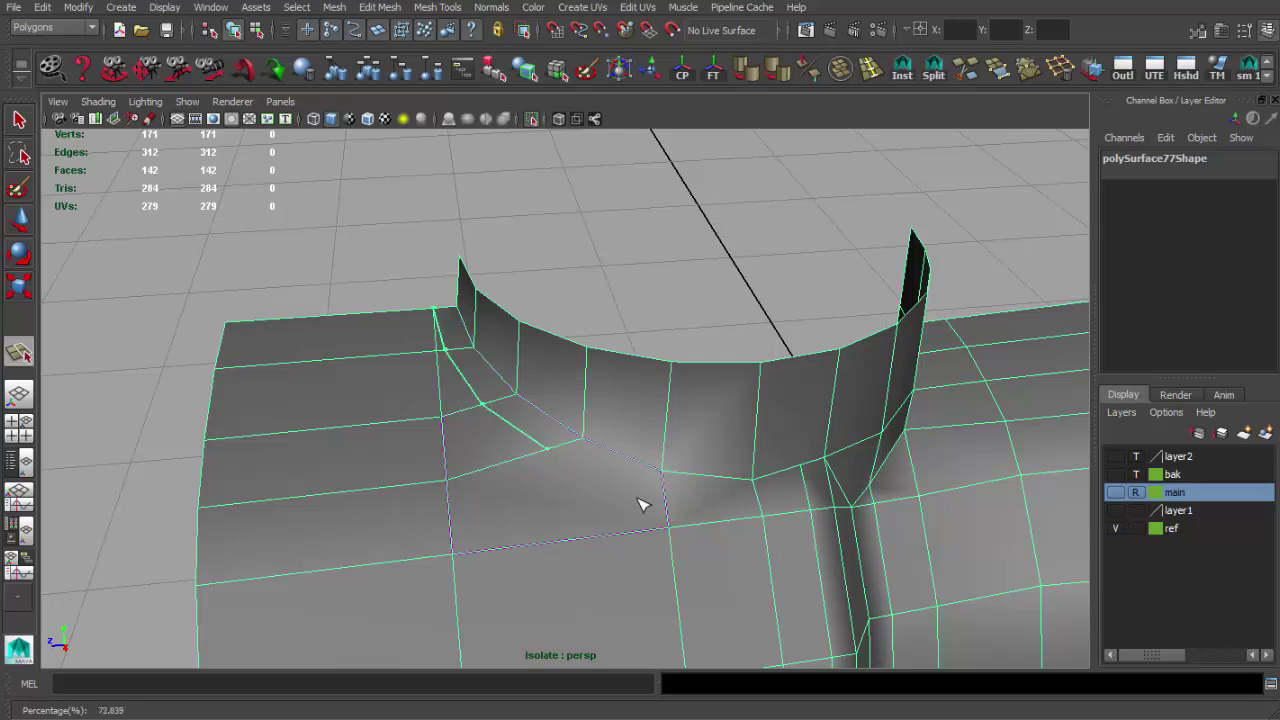
scroll(672, 510, "up", 2)
scroll(660, 512, "up", 2)
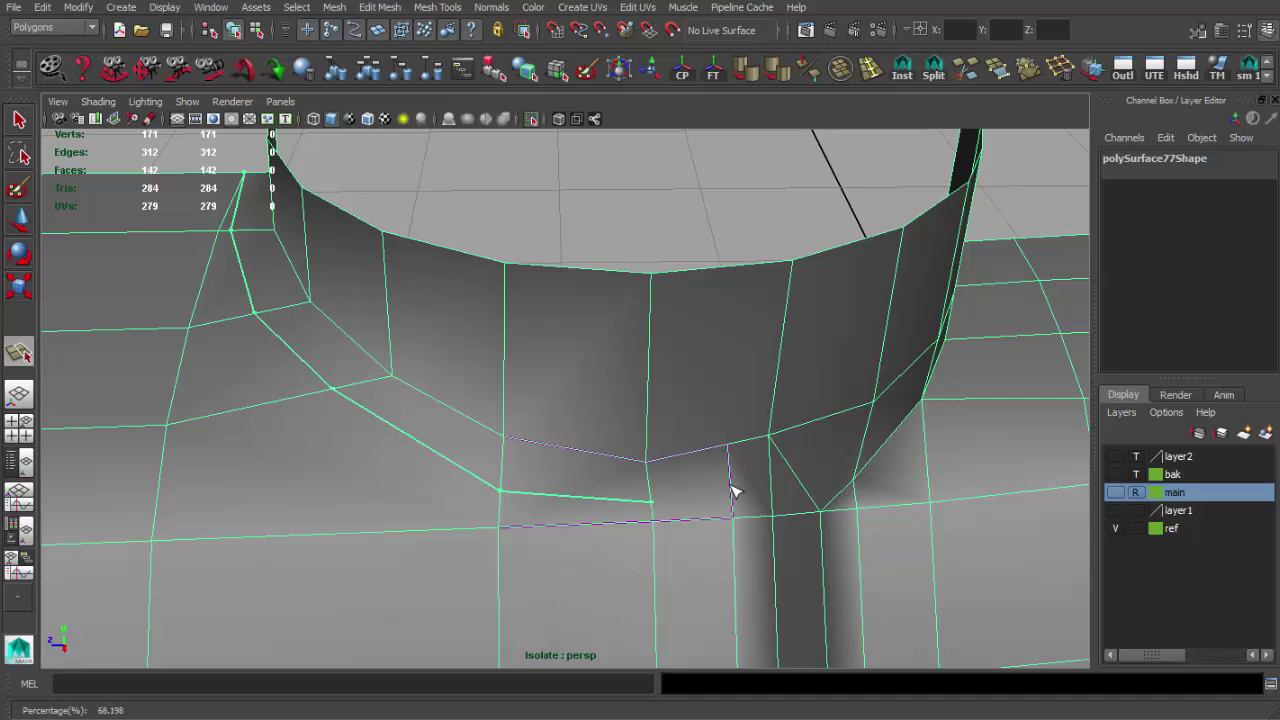
mouse_move(805, 471)
left_mouse_down("alt")
mouse_move(697, 451)
mouse_move(558, 505)
mouse_move(577, 492)
mouse_move(689, 489)
mouse_move(757, 503)
mouse_move(662, 450)
mouse_move(486, 392)
left_mouse_up("alt")
key("q")
key("3")
left_click(391, 360)
mouse_move(391, 360)
left_mouse_down("alt")
mouse_move(483, 337)
mouse_move(528, 398)
mouse_move(366, 343)
left_mouse_up("alt")
left_click(500, 420)
Step: Isolate the unsmoothed tube and cut a split across the turret base corner
key("1")
left_click_drag(500, 420, 634, 443, "alt")
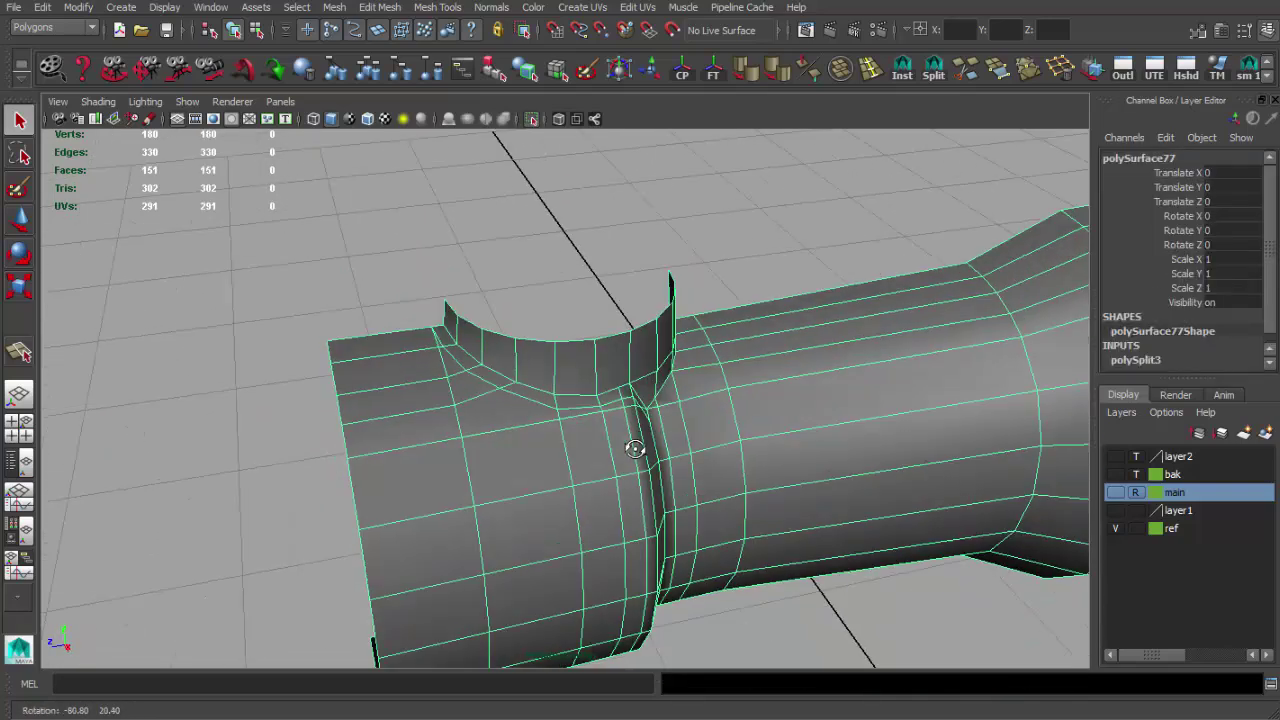
right_click_drag(634, 443, 810, 448, "alt")
key("ctrl+1")
mouse_move(810, 448)
left_mouse_down("alt")
mouse_move(549, 434)
mouse_move(785, 360)
left_mouse_up("alt")
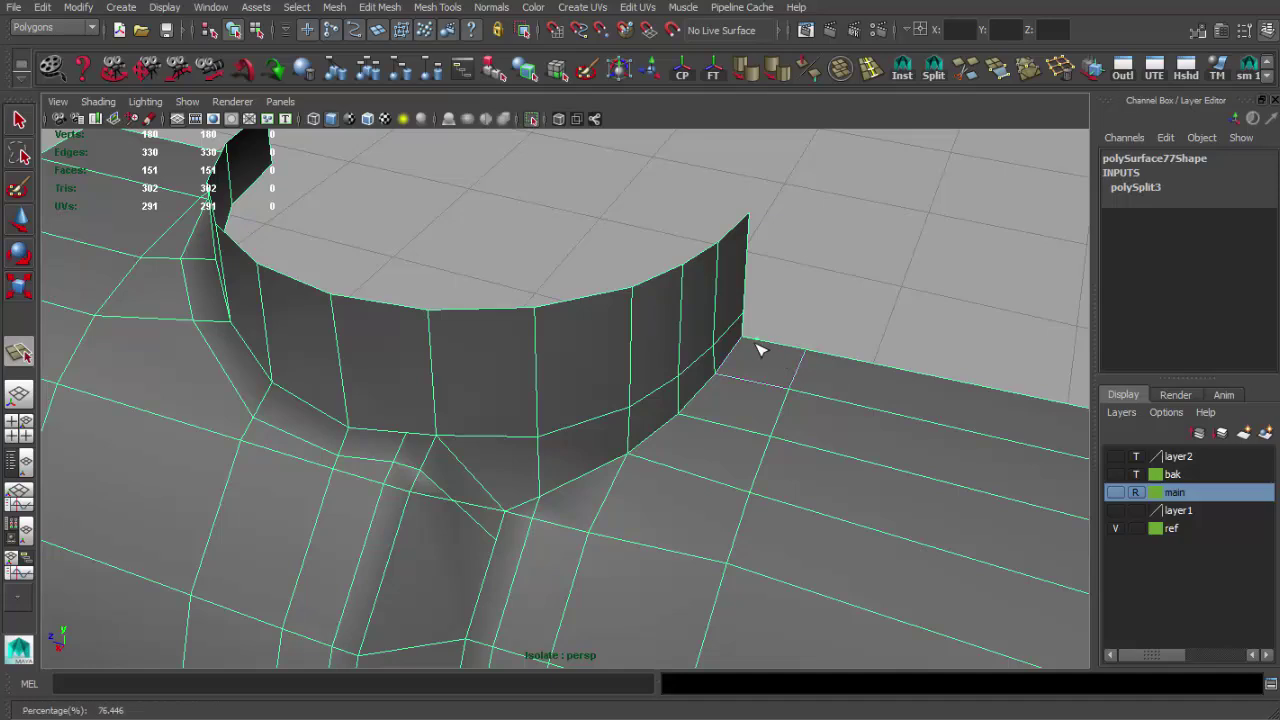
left_click_drag(670, 470, 630, 492, "alt")
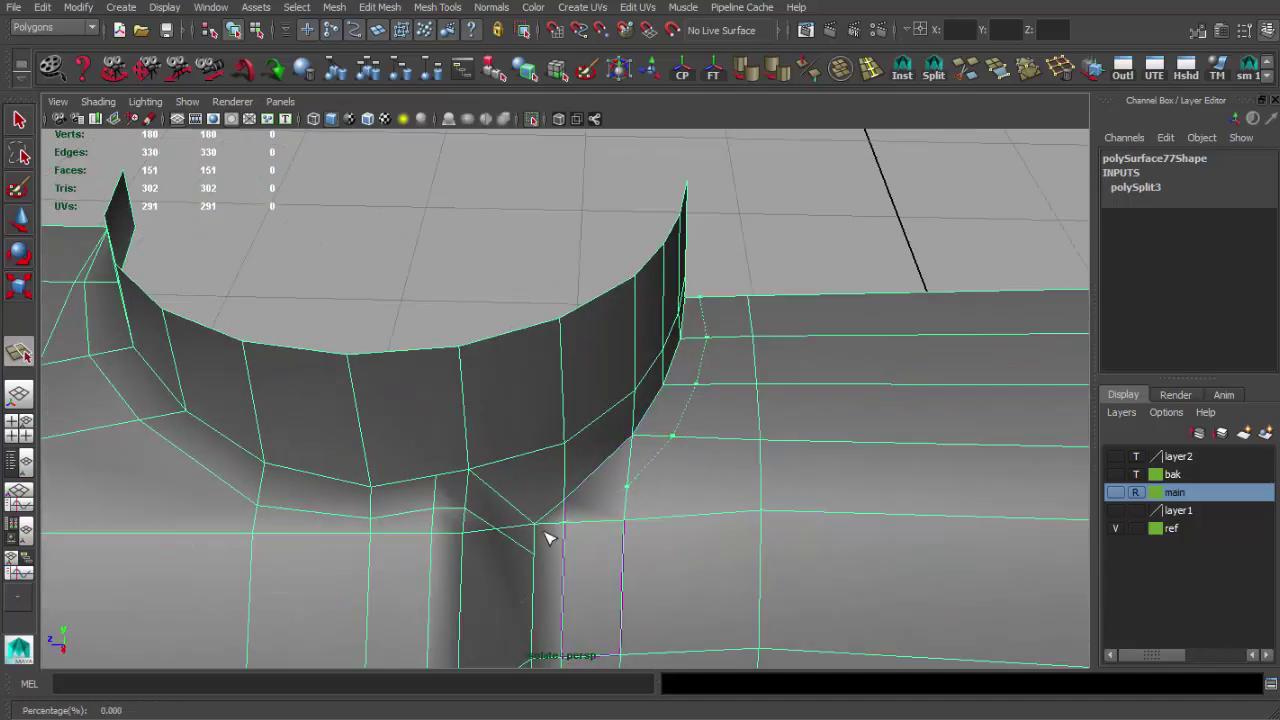
key("Return")
right_click_drag(548, 538, 646, 463, "alt")
left_click_drag(646, 463, 702, 484, "alt")
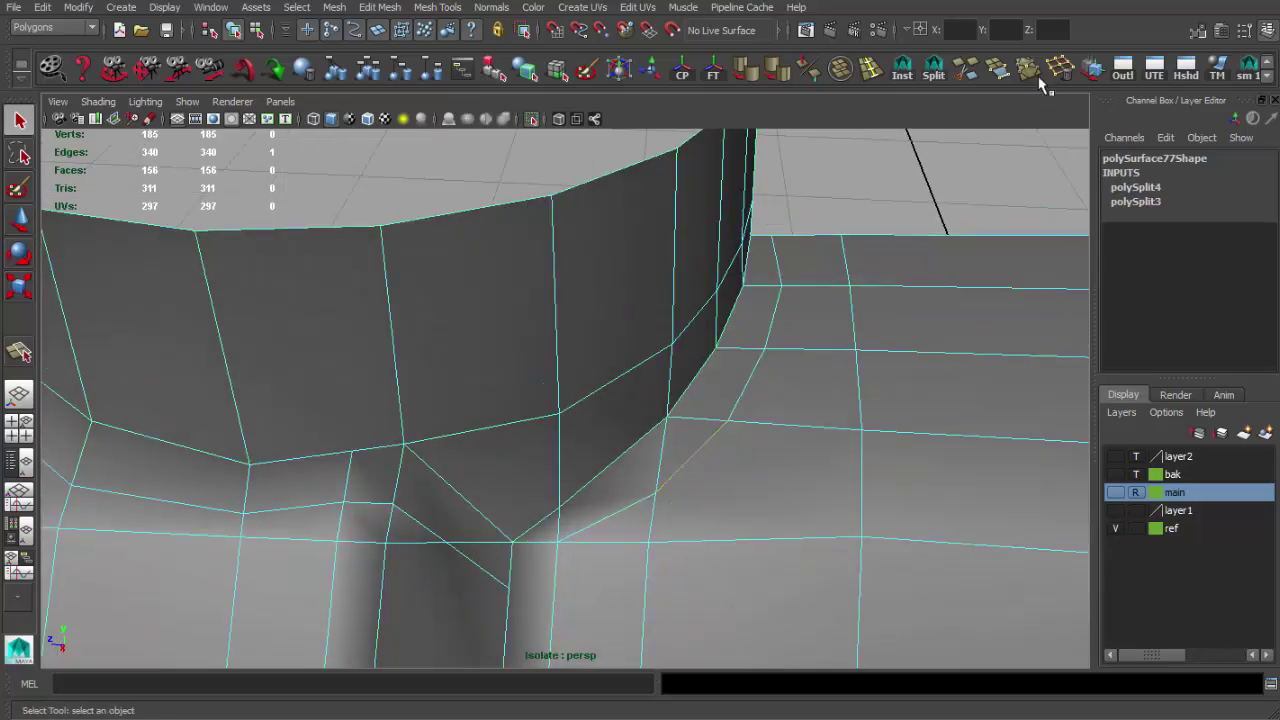
Step: Merge the extra vertices at the groove and nudge the merged vertex into place
mouse_move(771, 380)
left_mouse_down("alt")
mouse_move(749, 354)
mouse_move(720, 417)
mouse_move(610, 450)
left_mouse_up("alt")
key("w")
mouse_move(499, 427)
left_mouse_down()
mouse_move(514, 449)
mouse_move(609, 443)
mouse_move(673, 459)
mouse_move(606, 471)
mouse_move(663, 371)
left_mouse_up()
key("1")
right_click_drag(663, 371, 663, 426, "alt")
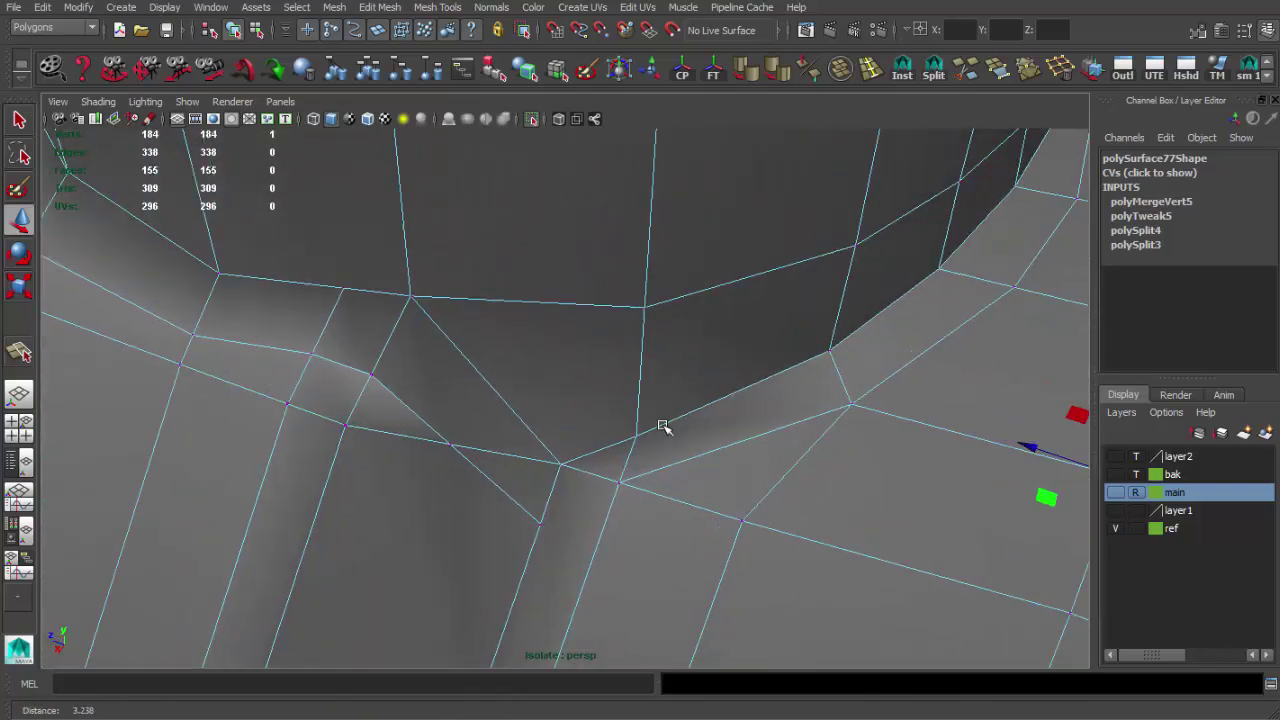
Step: Cut a new edge across the corner face and delete the redundant edge
left_click(926, 88)
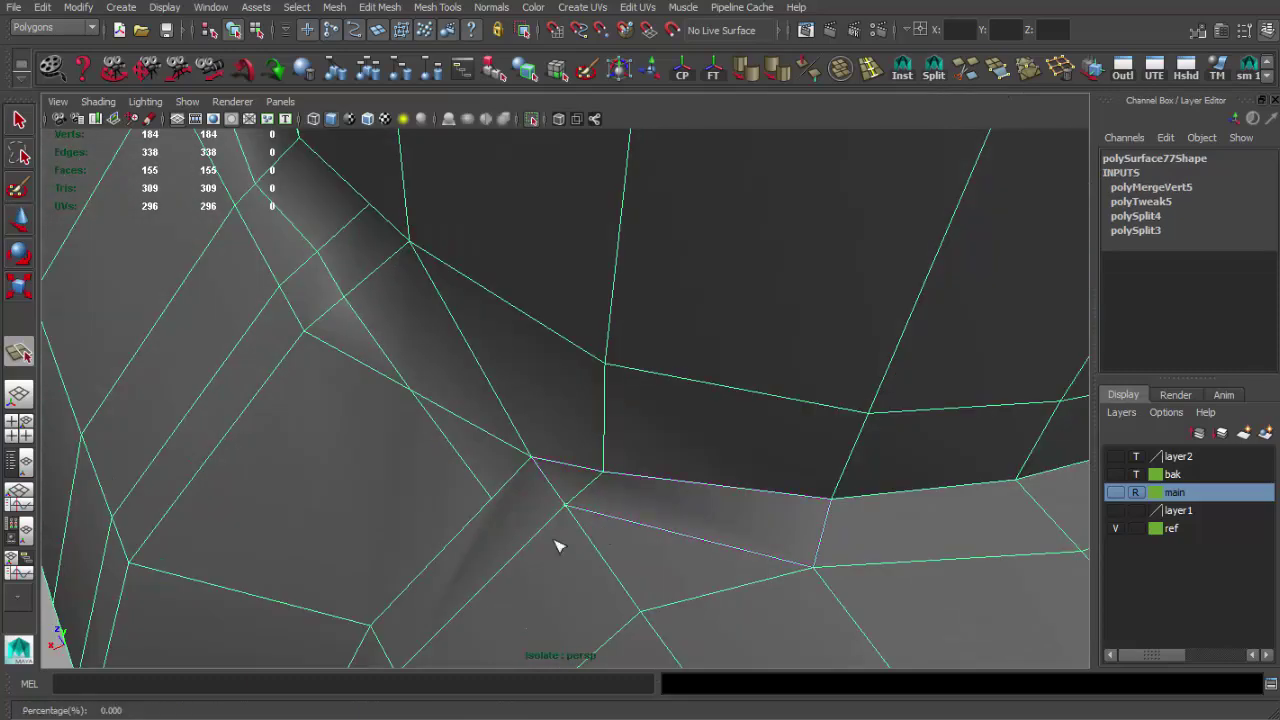
left_click(494, 500)
key("Return")
left_click(464, 418)
key("Delete")
Step: Remove the edge beside the new split, keeping only the leftover diagonal deleted
left_click(960, 200)
left_click(367, 358)
key("Delete")
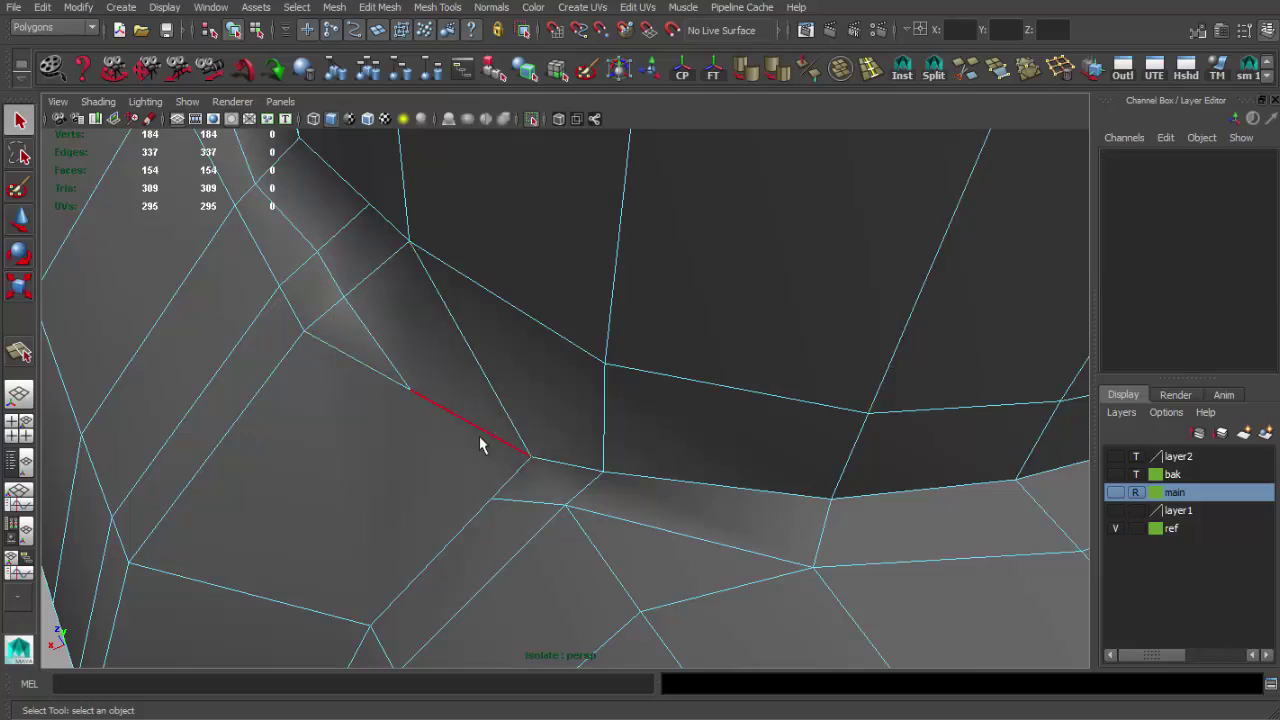
mouse_move(419, 399)
left_mouse_down("alt")
mouse_move(442, 364)
mouse_move(354, 350)
mouse_move(457, 391)
left_mouse_up("alt")
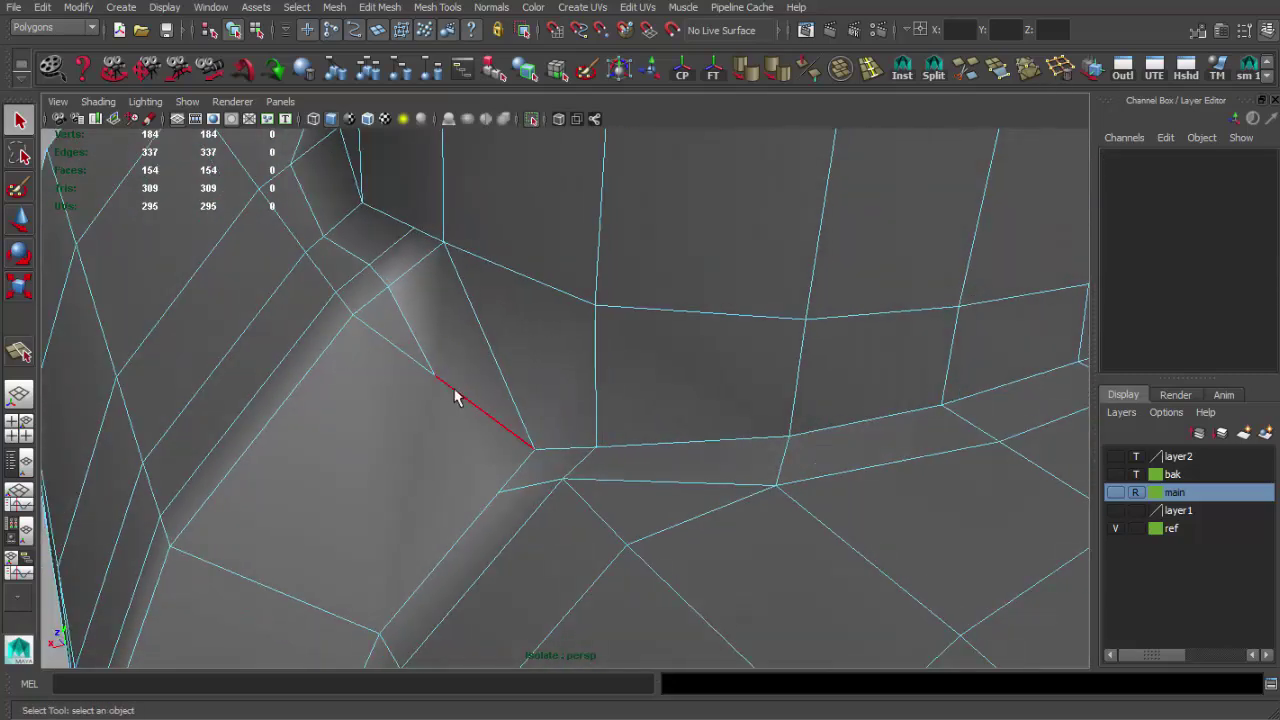
key("ctrl+z")
key("Delete")
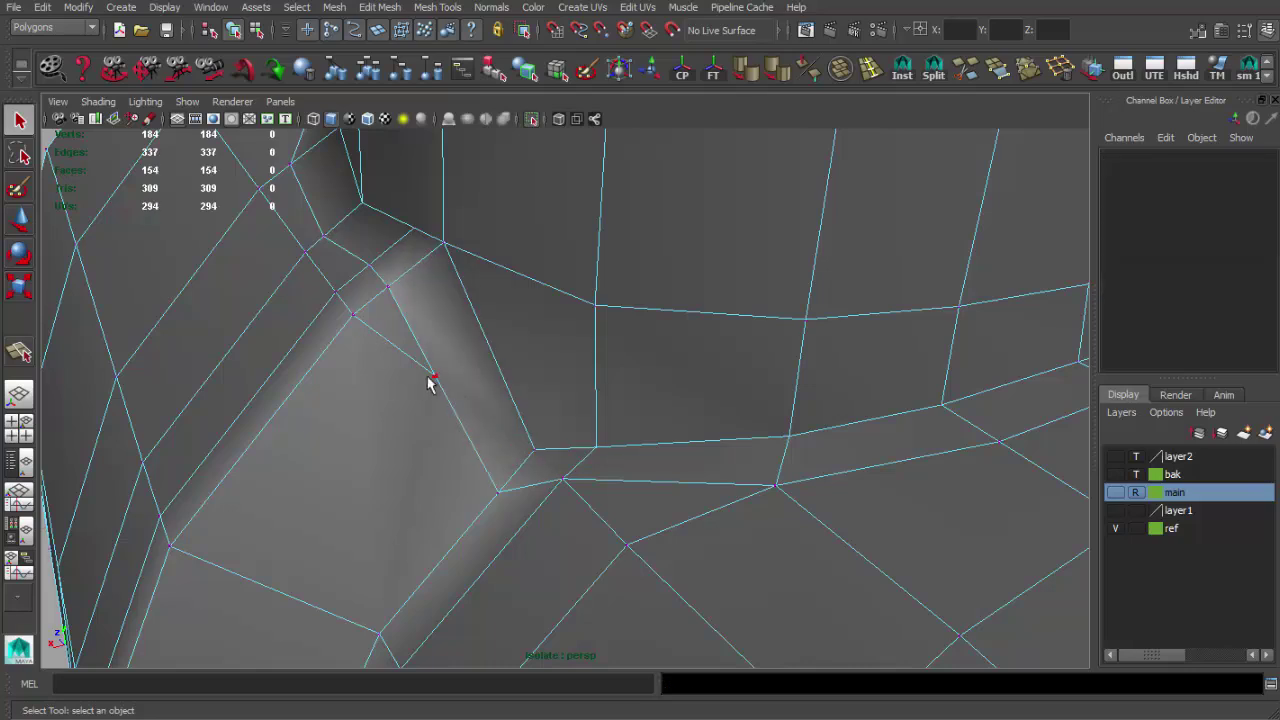
Step: Merge the leftover vertex into its neighbour, then return to smooth shading and object mode
left_click(428, 380)
mouse_move(423, 374)
left_mouse_down("alt")
mouse_move(423, 343)
mouse_move(395, 322)
left_mouse_up("alt")
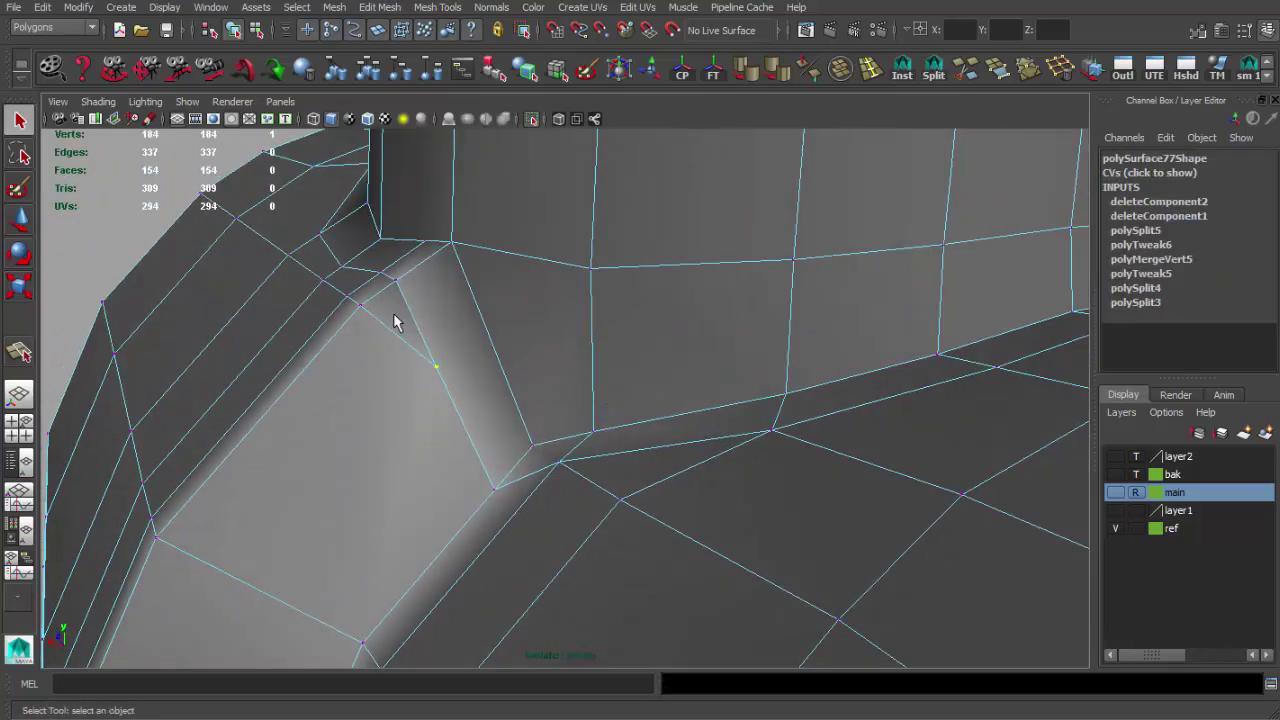
mouse_move(450, 360)
left_mouse_down("alt")
mouse_move(477, 366)
mouse_move(463, 390)
mouse_move(505, 493)
mouse_move(575, 514)
left_mouse_up("alt")
key("w")
key("4")
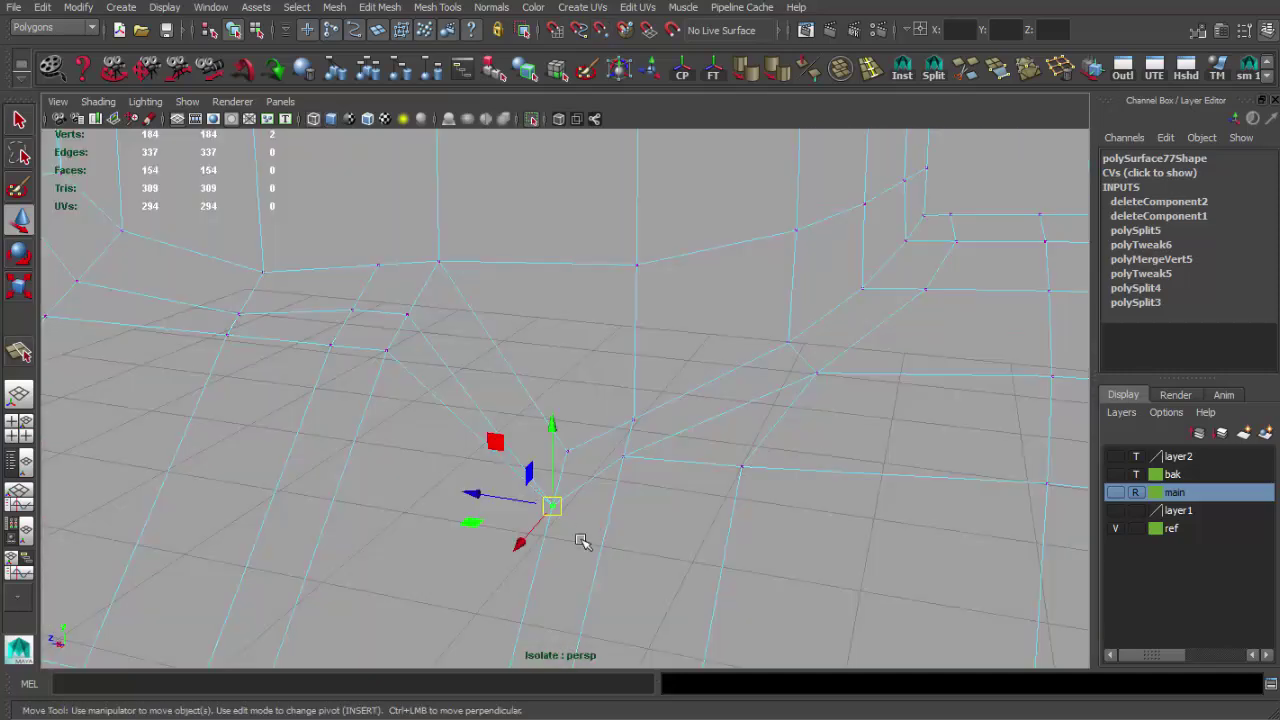
left_click(1028, 68)
left_click_drag(920, 209, 662, 472, "alt")
key("5")
key("q")
key("F8")
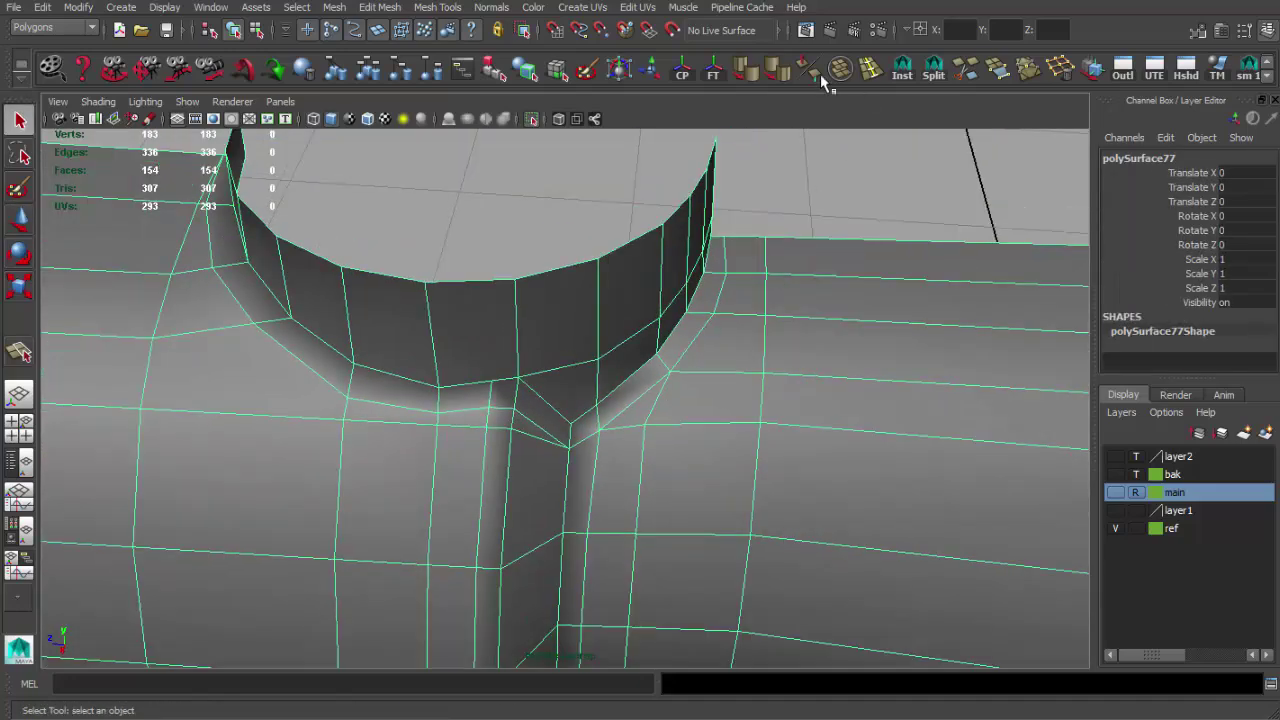
Step: Soften the scope tube's edges and compare it against the reference photo
left_click(808, 70)
mouse_move(674, 289)
left_mouse_down("alt")
mouse_move(629, 289)
mouse_move(674, 306)
mouse_move(694, 280)
mouse_move(574, 311)
mouse_move(783, 360)
left_mouse_up("alt")
right_click_drag(783, 360, 432, 365, "alt")
mouse_move(432, 365)
left_mouse_down("alt")
mouse_move(543, 306)
mouse_move(349, 320)
mouse_move(413, 368)
mouse_move(420, 400)
left_mouse_up("alt")
key("alt+Tab")
key("alt+Tab")
mouse_move(551, 477)
left_mouse_down("alt")
mouse_move(666, 329)
mouse_move(674, 371)
mouse_move(894, 363)
mouse_move(629, 398)
mouse_move(694, 474)
left_mouse_up("alt")
left_click(586, 457)
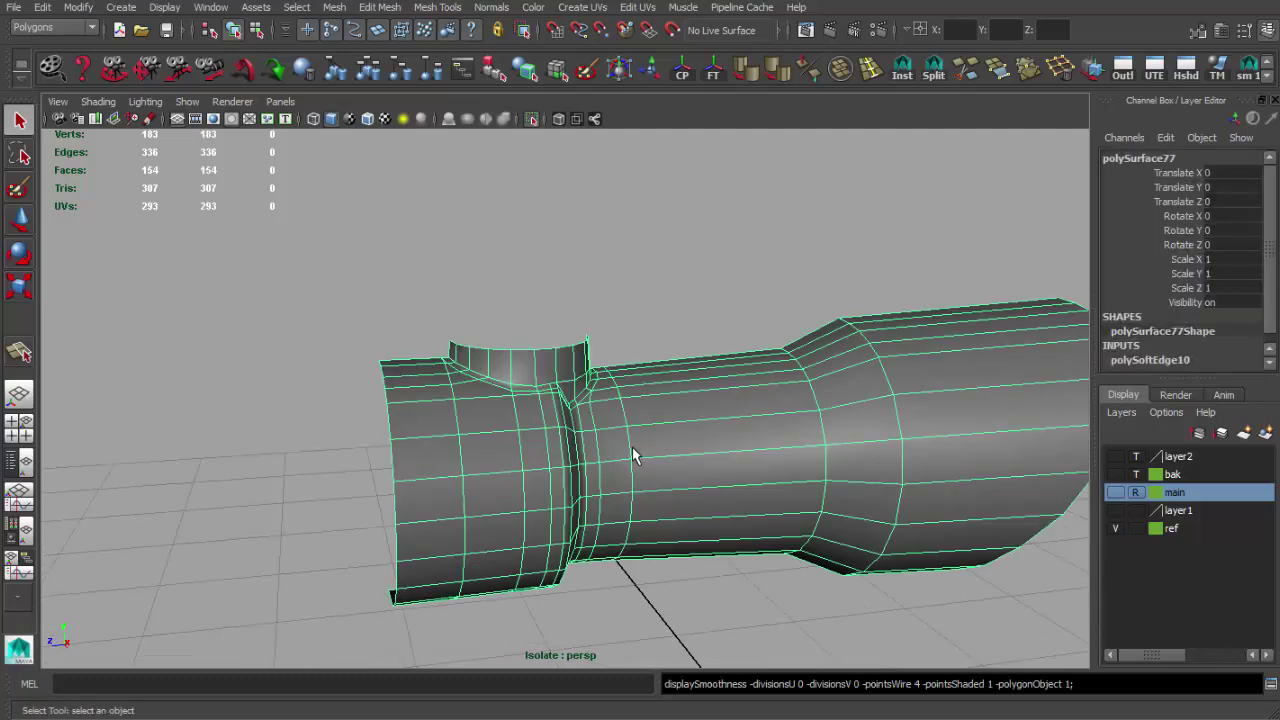
mouse_move(625, 432)
left_mouse_down("alt")
mouse_move(566, 420)
mouse_move(697, 241)
left_mouse_up("alt")
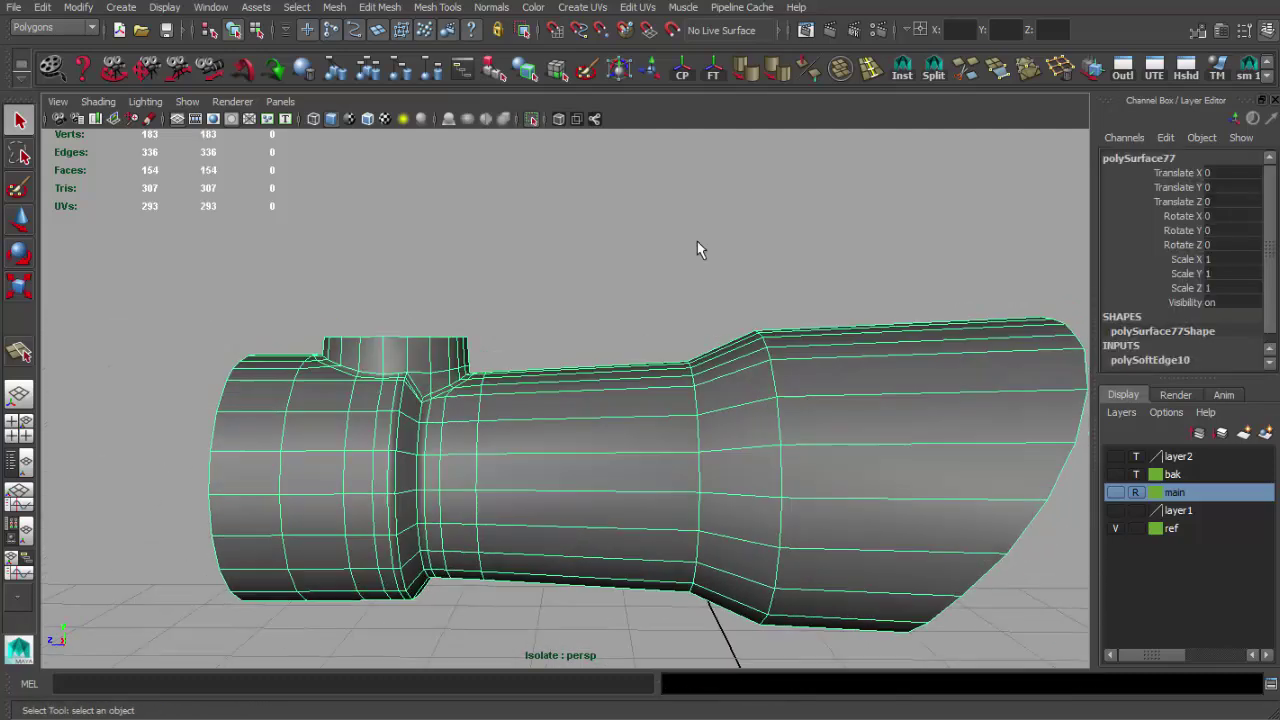
Step: Insert two vertical edge loops on the side of the scope tube
left_click(871, 72)
left_click(550, 400)
left_click(615, 392)
mouse_move(640, 394)
left_mouse_down("alt")
mouse_move(620, 435)
mouse_move(551, 403)
left_mouse_up("alt")
key("q")
key("space")
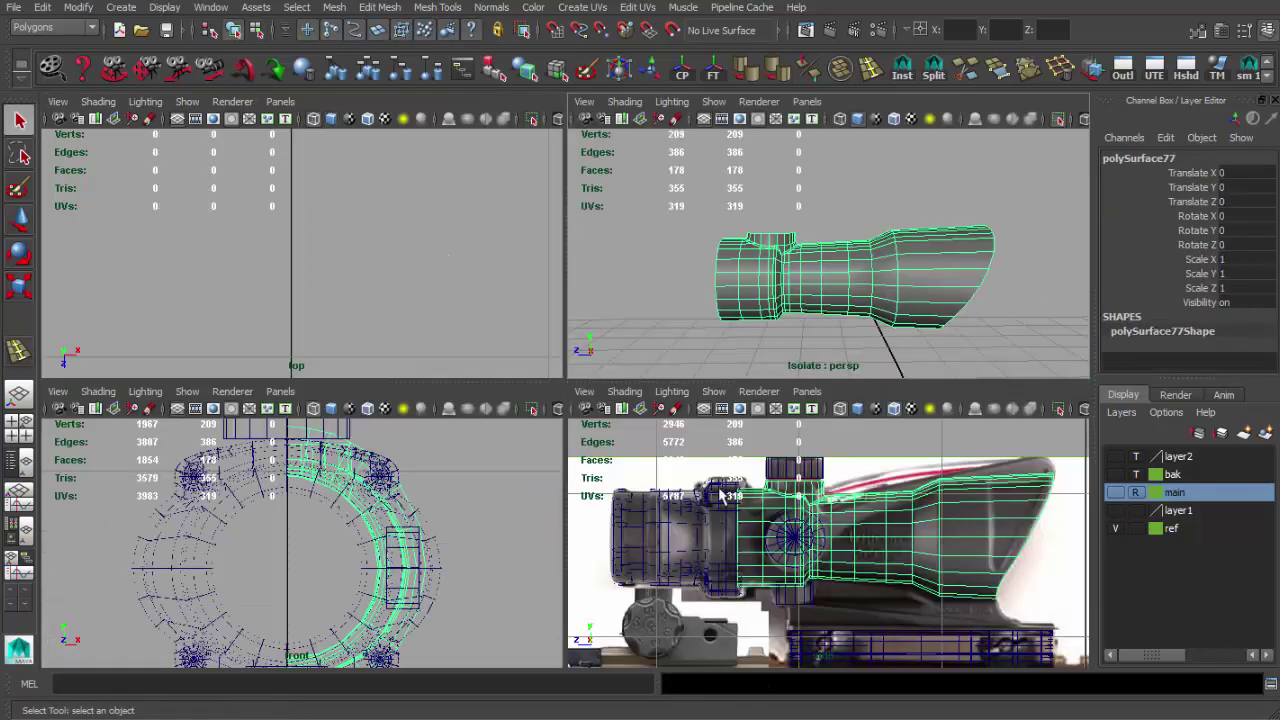
key("space")
left_click_drag(596, 315, 555, 279, "alt")
left_click(555, 279)
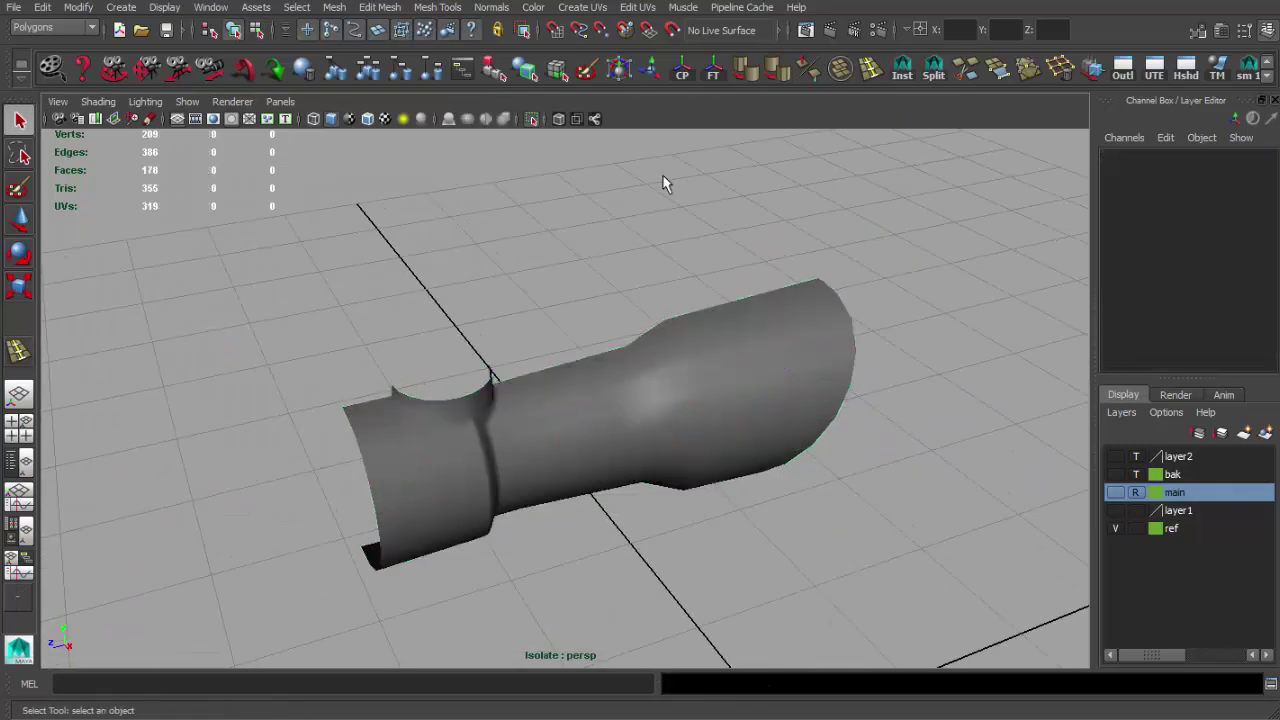
Step: Turn off isolation to show the full scope and inspect the small knob cylinder's faces
left_click(532, 119)
mouse_move(543, 354)
left_mouse_down("alt")
mouse_move(614, 406)
mouse_move(500, 423)
mouse_move(563, 448)
mouse_move(646, 403)
mouse_move(563, 466)
left_mouse_up("alt")
left_click(509, 420)
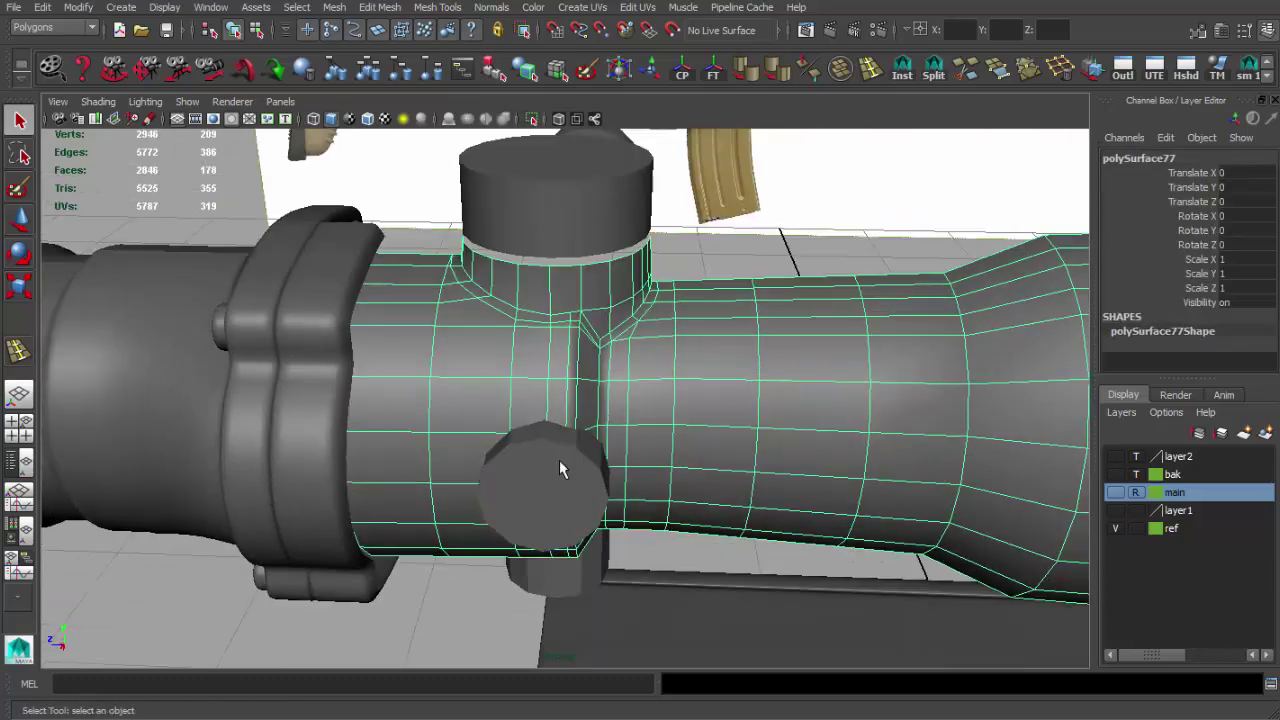
left_click(563, 466)
right_click_drag(563, 466, 495, 445, "alt")
mouse_move(495, 445)
left_mouse_down("alt")
mouse_move(524, 410)
mouse_move(477, 389)
left_mouse_up("alt")
key("F11")
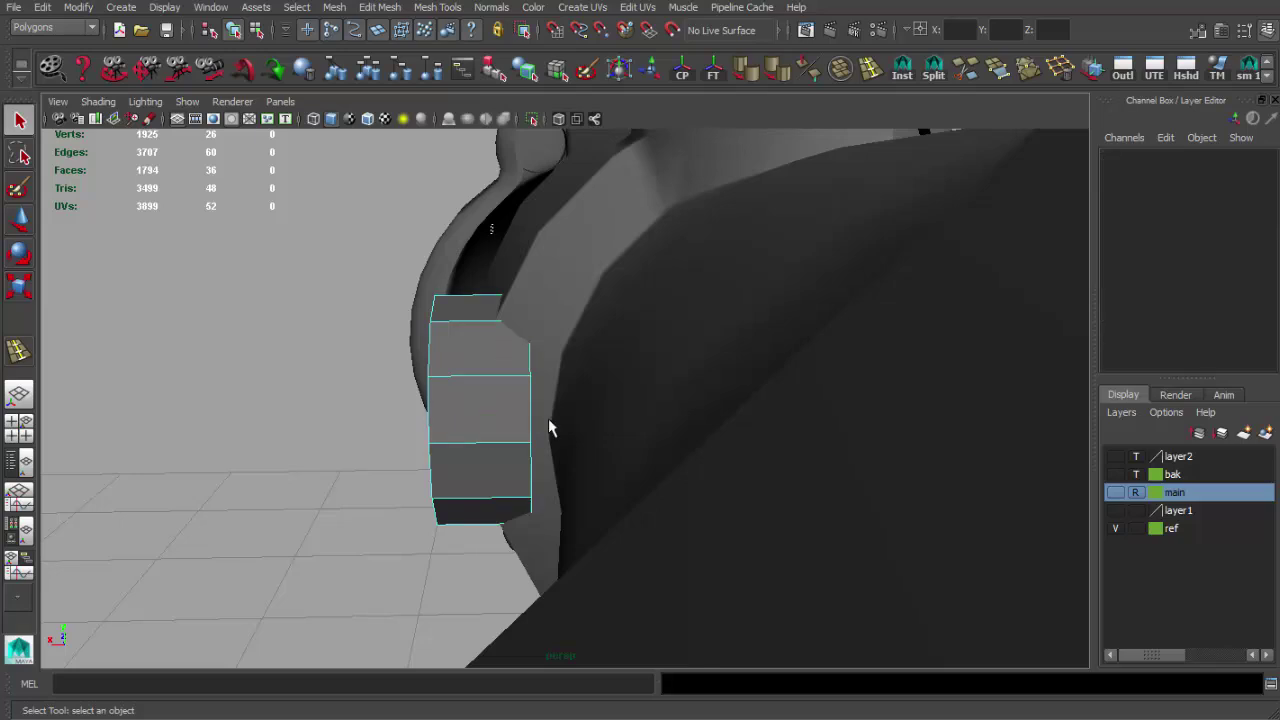
left_click_drag(337, 188, 435, 495)
left_click(454, 555)
key("F8")
mouse_move(480, 415)
left_mouse_down("alt")
mouse_move(652, 414)
mouse_move(738, 104)
left_mouse_up("alt")
Step: Frame the whole rifle and orbit around the scope for an overview
key("a")
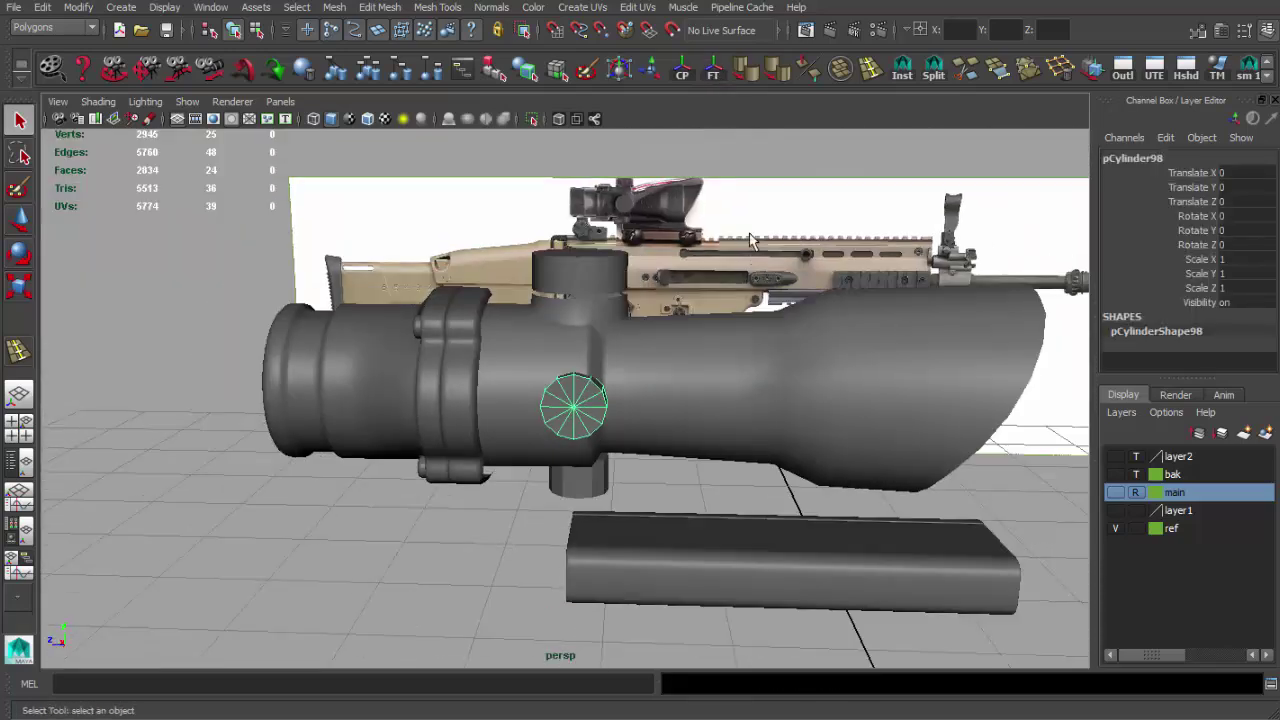
left_click(749, 233)
mouse_move(749, 233)
left_mouse_down("alt")
mouse_move(526, 206)
mouse_move(496, 190)
mouse_move(608, 209)
mouse_move(526, 234)
mouse_move(437, 217)
mouse_move(462, 184)
mouse_move(497, 214)
mouse_move(374, 191)
left_mouse_up("alt")
right_click_drag(374, 191, 774, 320, "alt")
left_click_drag(774, 320, 636, 333, "alt")
right_click_drag(636, 333, 686, 309, "alt")
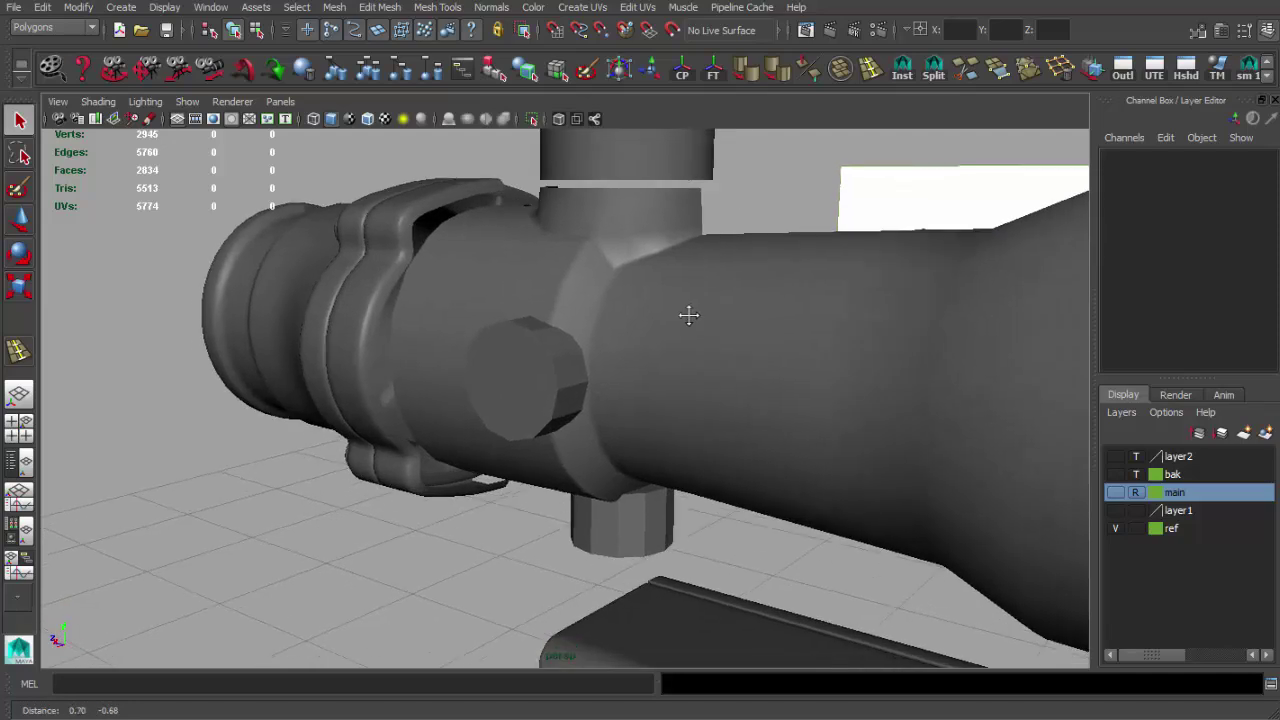
left_click_drag(686, 309, 646, 349, "alt")
right_click_drag(646, 349, 393, 291, "alt")
mouse_move(420, 289)
left_mouse_down("alt")
mouse_move(618, 295)
mouse_move(608, 305)
mouse_move(503, 283)
mouse_move(497, 311)
mouse_move(487, 284)
left_mouse_up("alt")
scroll(720, 382, "up", 3)
Step: Select the side knob cylinder of the scope and frame it in view
scroll(720, 382, "up", 3)
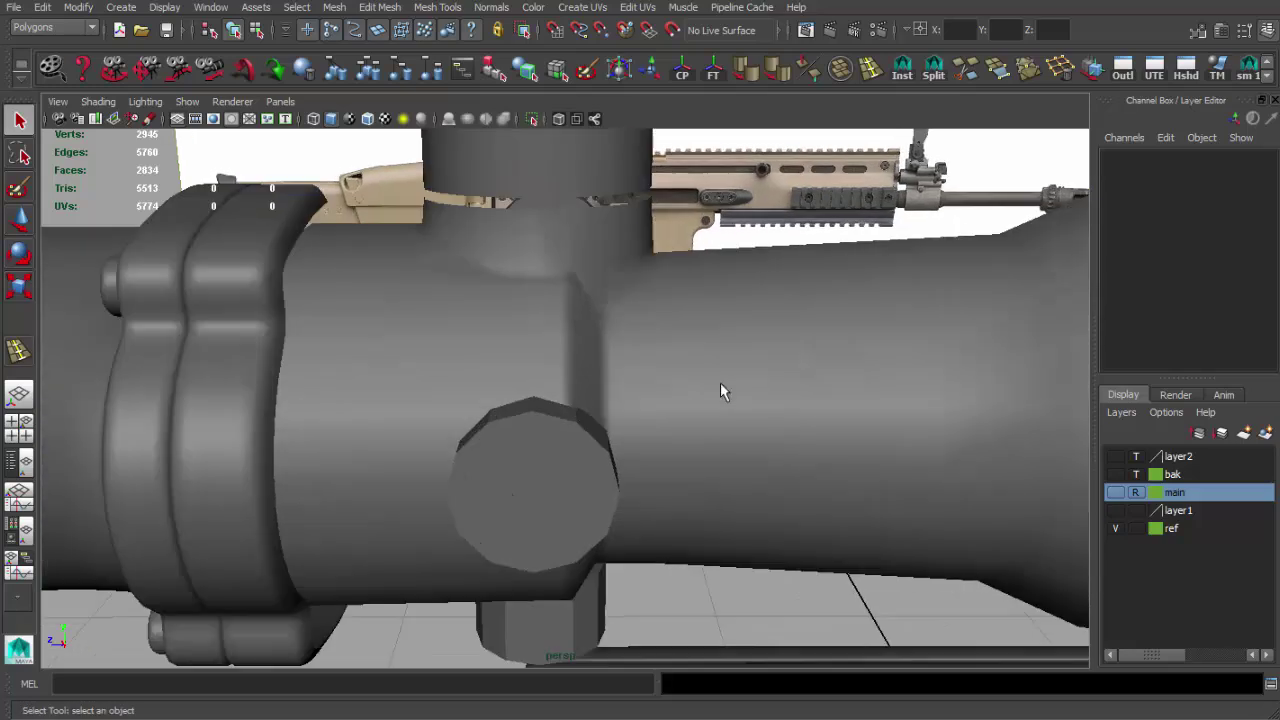
scroll(439, 410, "up", 3)
left_click(439, 410)
left_click_drag(439, 410, 586, 381, "alt")
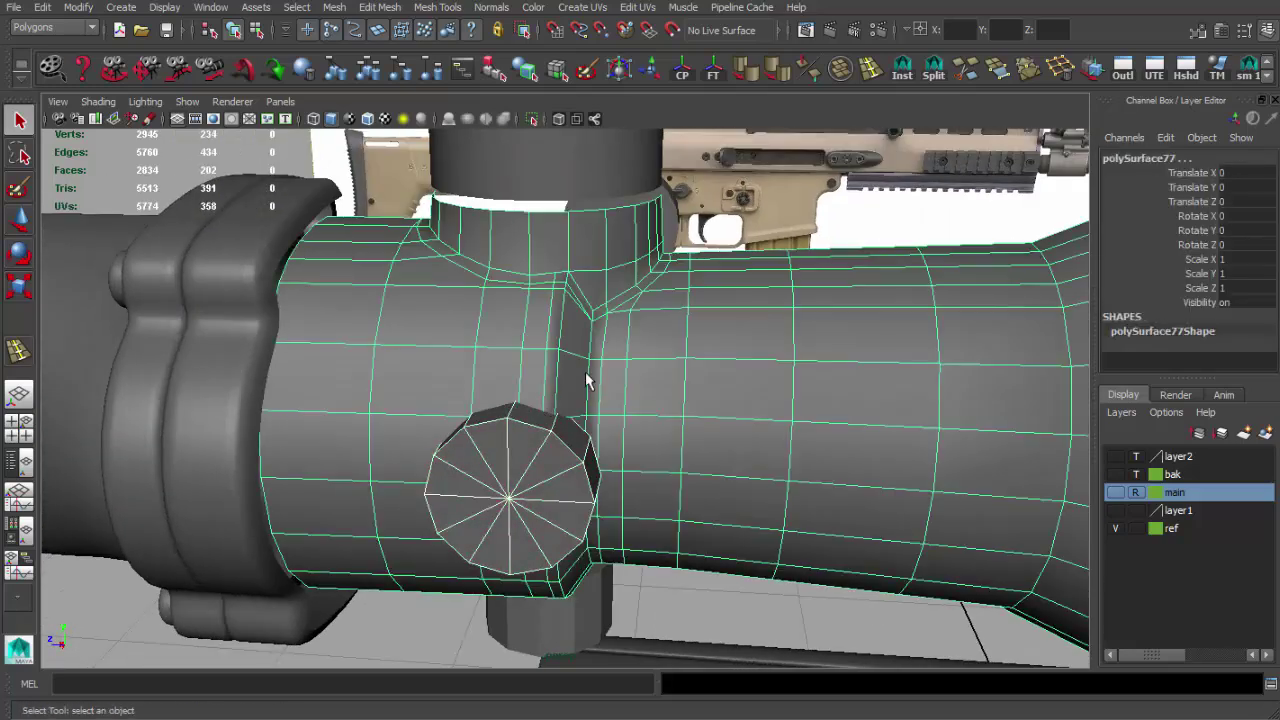
mouse_move(548, 433)
left_mouse_down("alt")
mouse_move(594, 443)
mouse_move(551, 454)
left_mouse_up("alt")
left_click(551, 454)
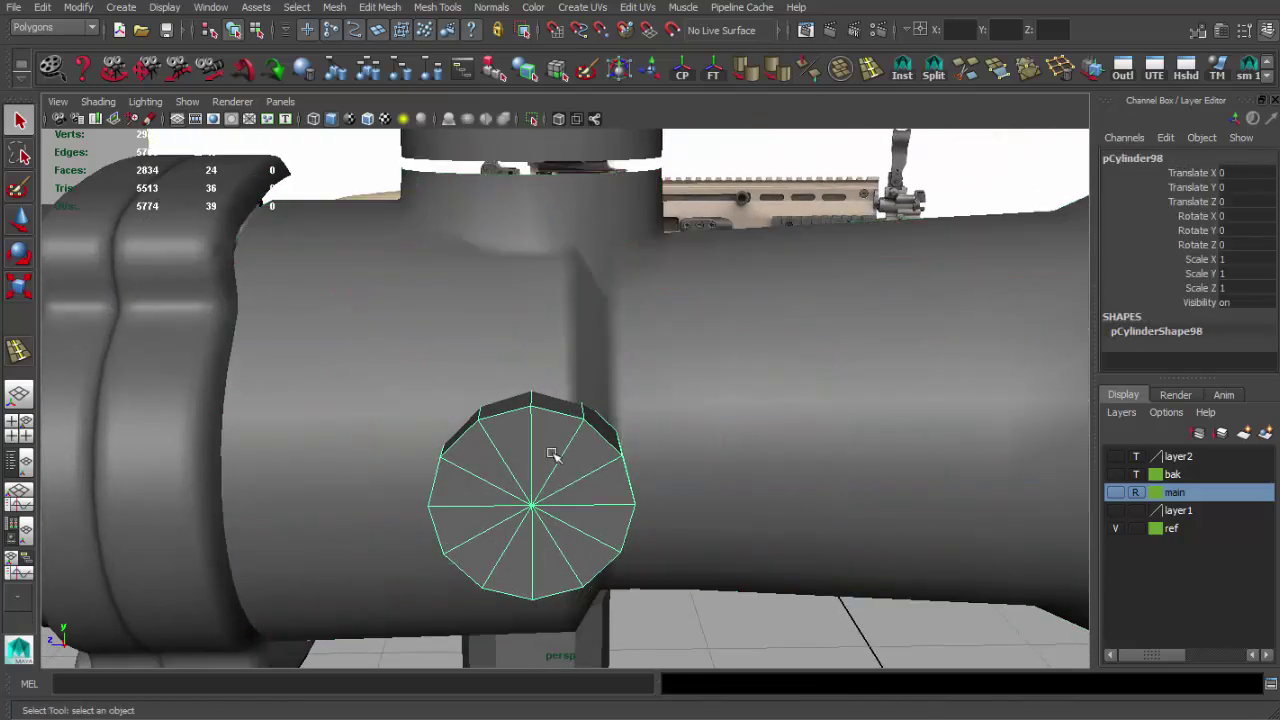
left_click(541, 360)
mouse_move(571, 357)
left_mouse_down("alt")
mouse_move(531, 357)
mouse_move(465, 316)
mouse_move(520, 330)
mouse_move(449, 349)
mouse_move(229, 314)
mouse_move(379, 348)
mouse_move(620, 247)
left_mouse_up("alt")
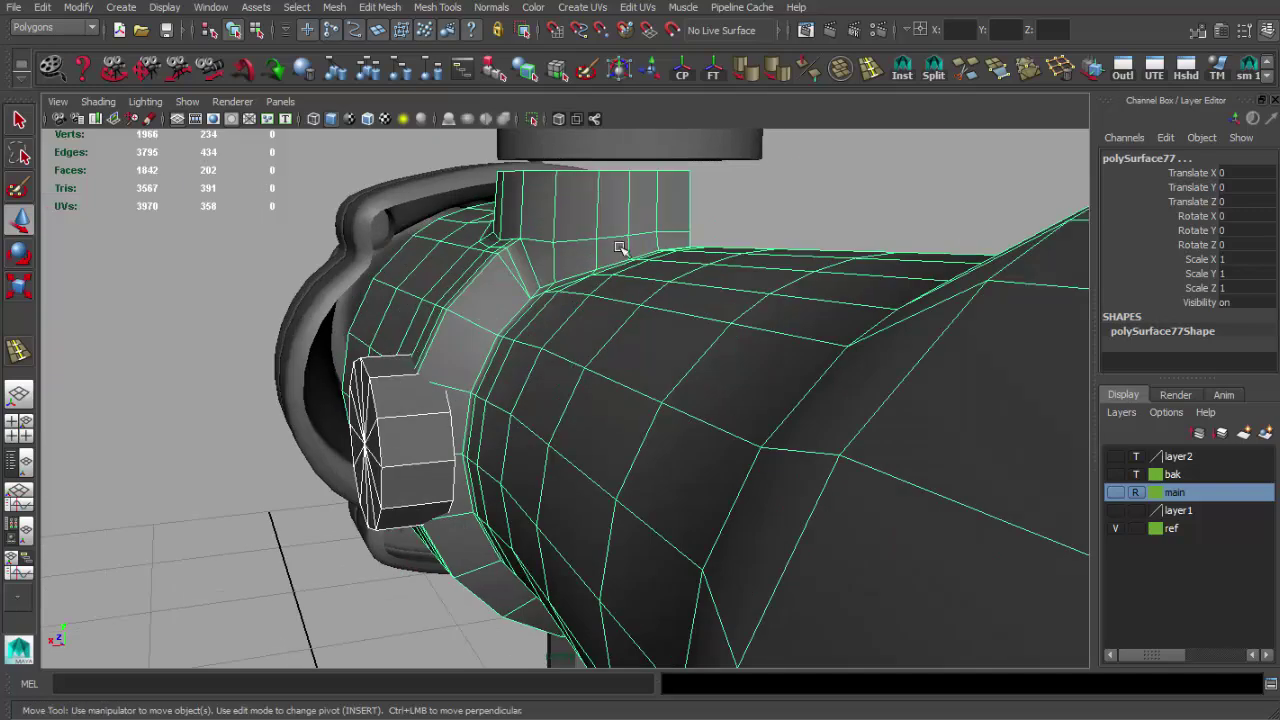
left_click(853, 77)
key("f")
Step: Pick edges on the knob cylinder and view the turret base from above
key("q")
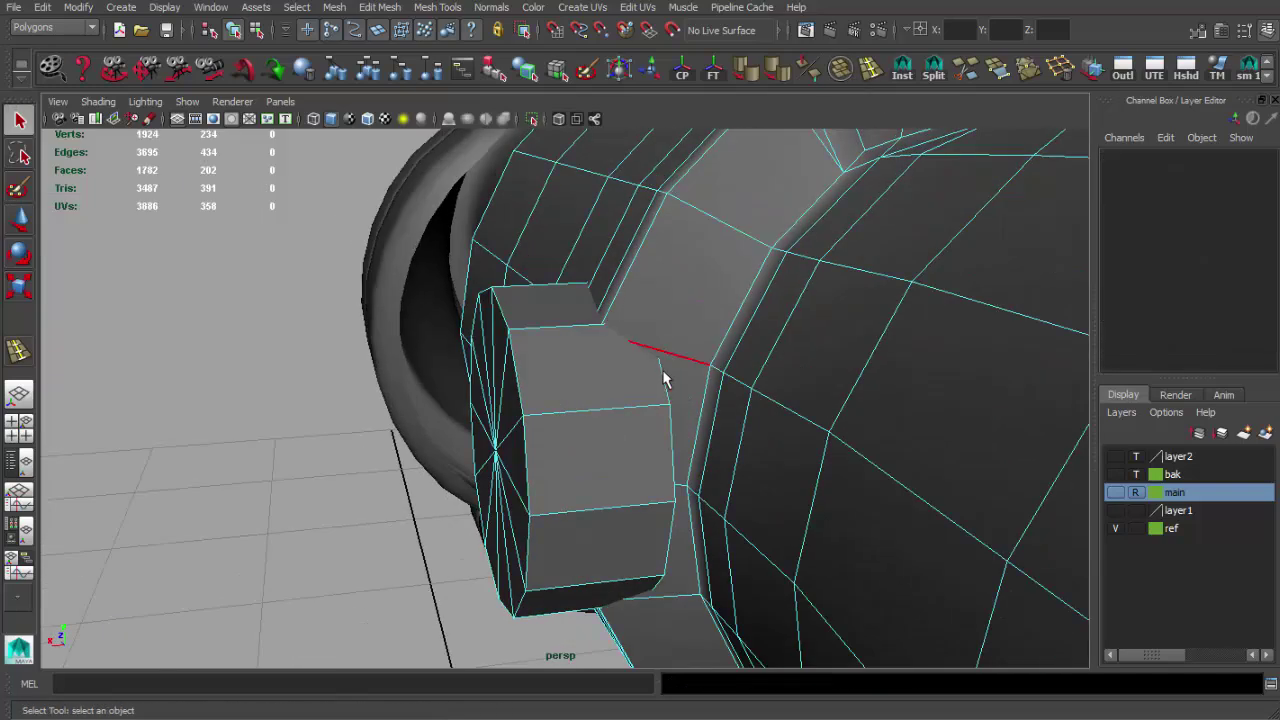
left_click(668, 354)
key("w")
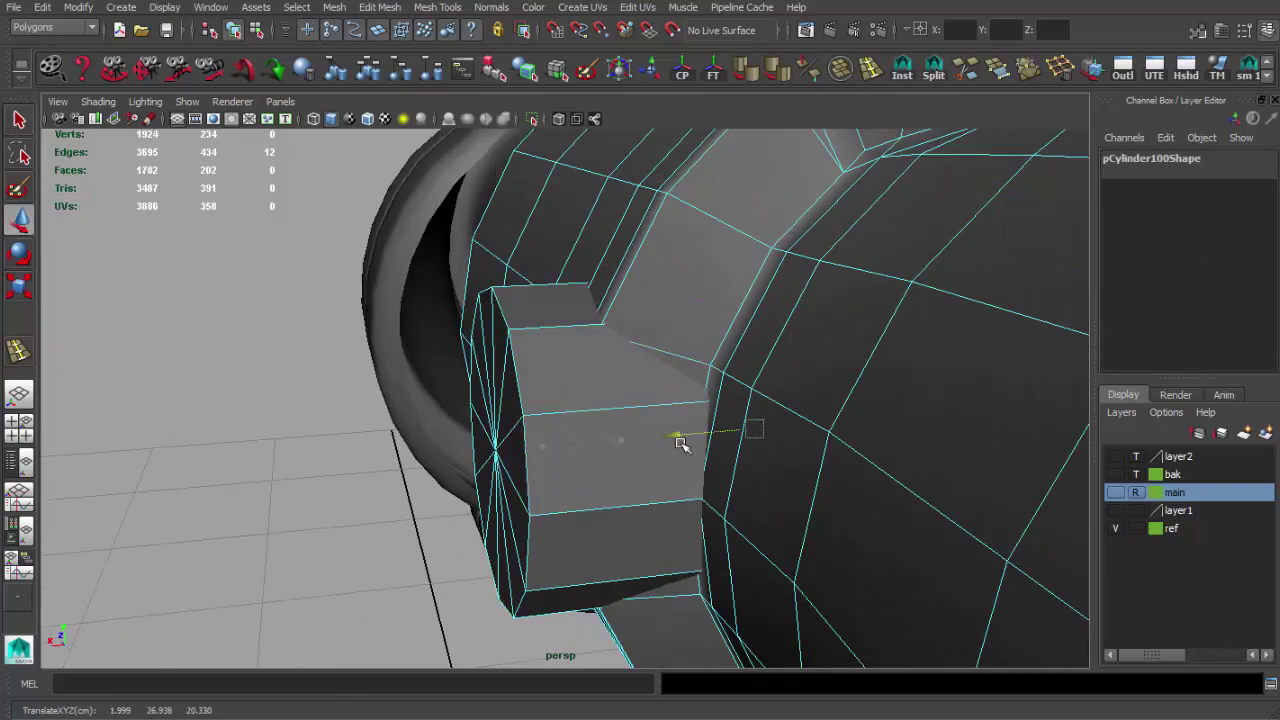
key("q")
key("F8")
left_click_drag(630, 380, 706, 386, "alt")
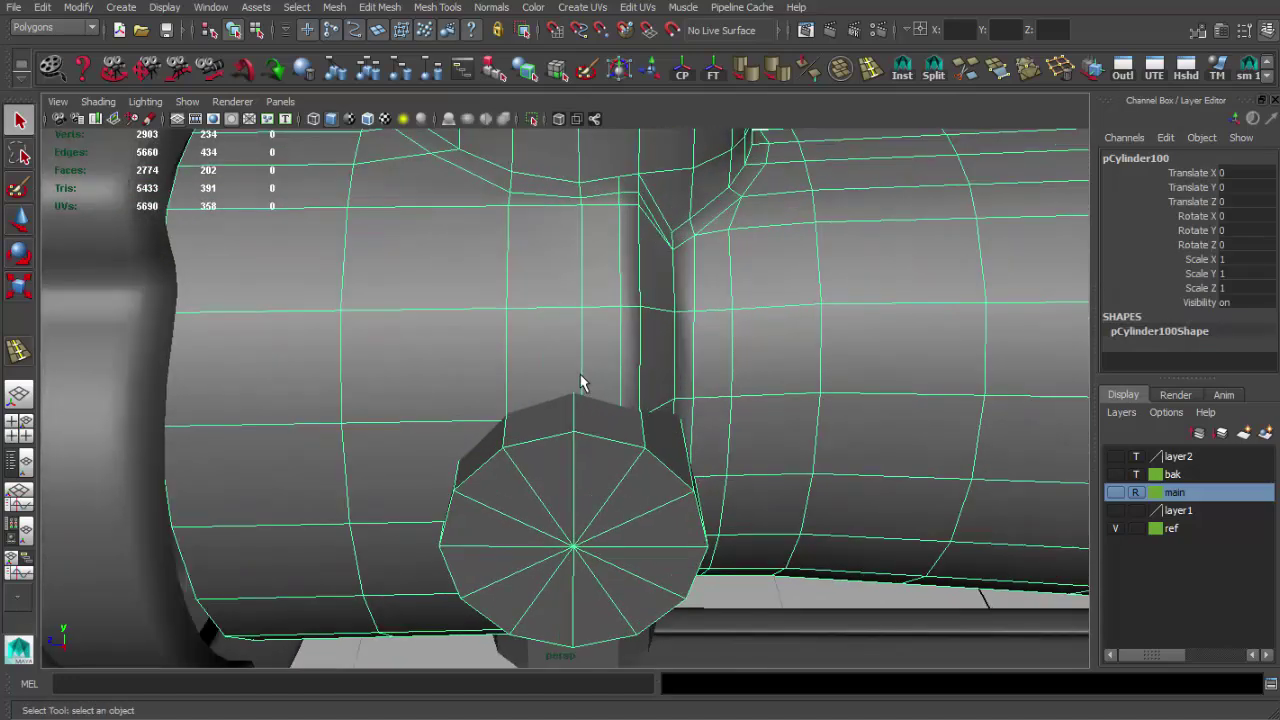
left_click(581, 383)
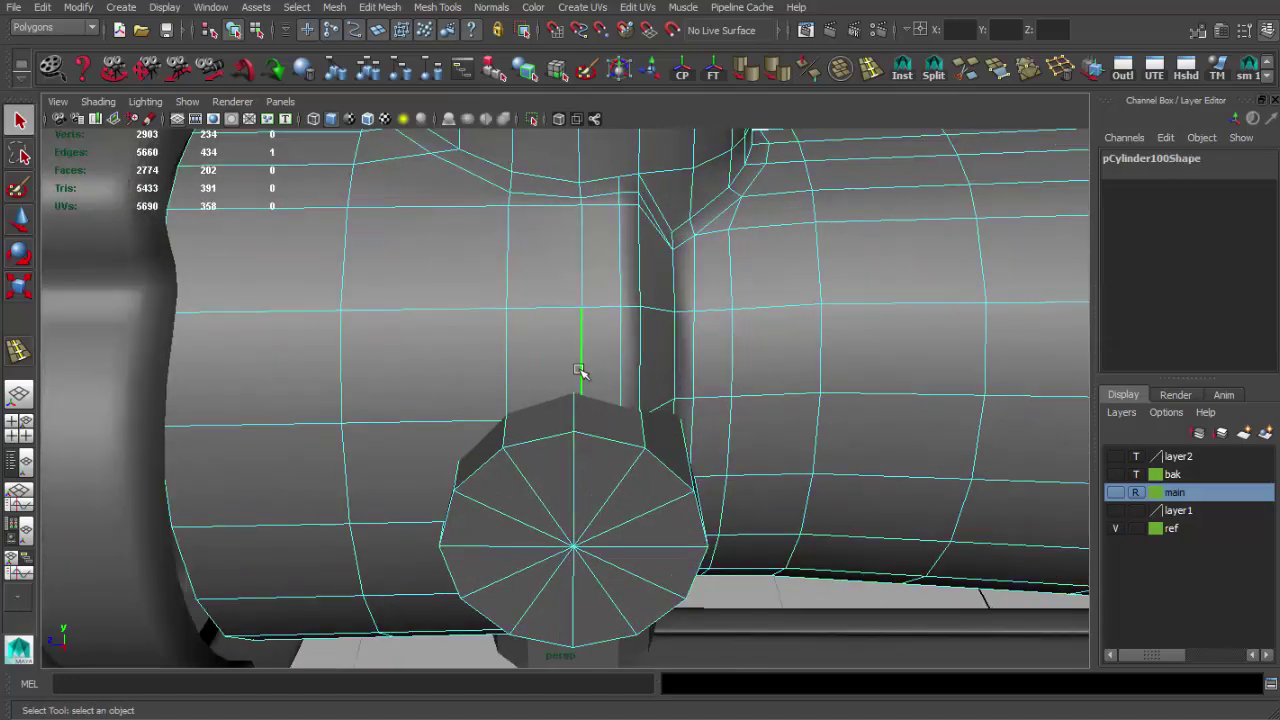
key("w")
mouse_move(494, 364)
left_mouse_down("alt")
mouse_move(586, 357)
mouse_move(571, 320)
mouse_move(571, 380)
left_mouse_up("alt")
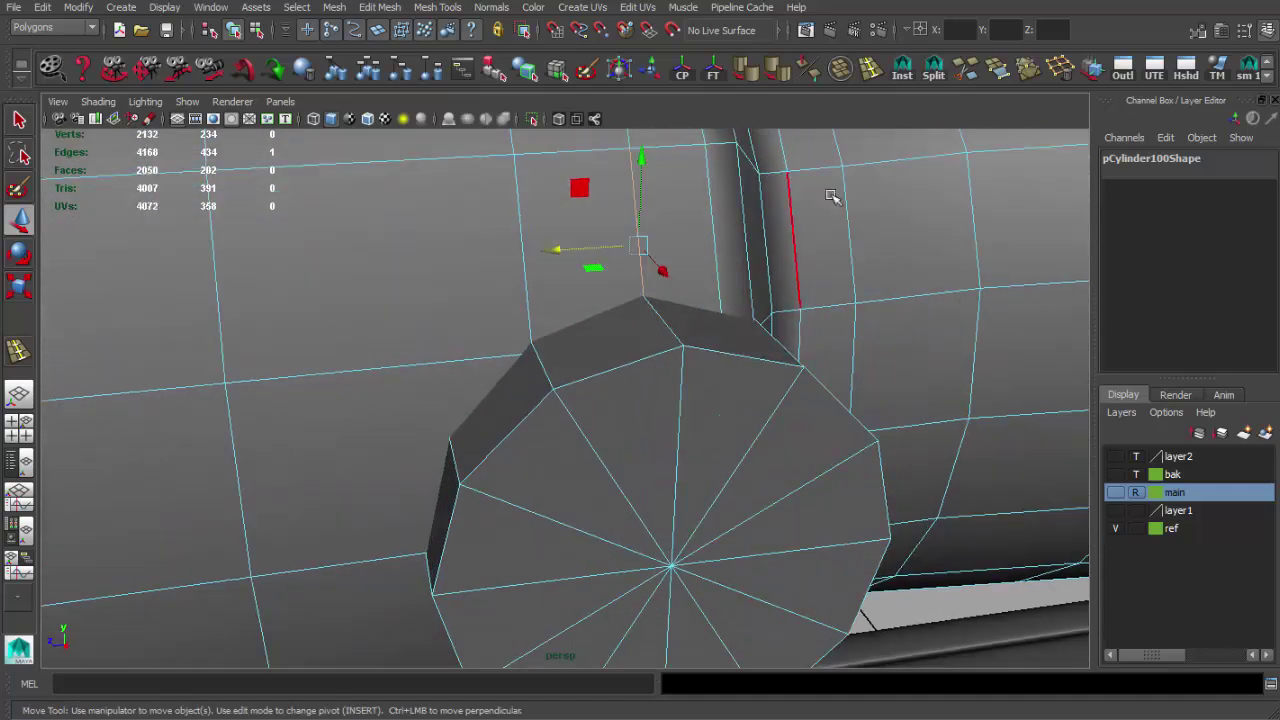
Step: Cut splits from the knob cap outline up to the surrounding tube edges
left_click_drag(658, 297, 652, 299, "alt")
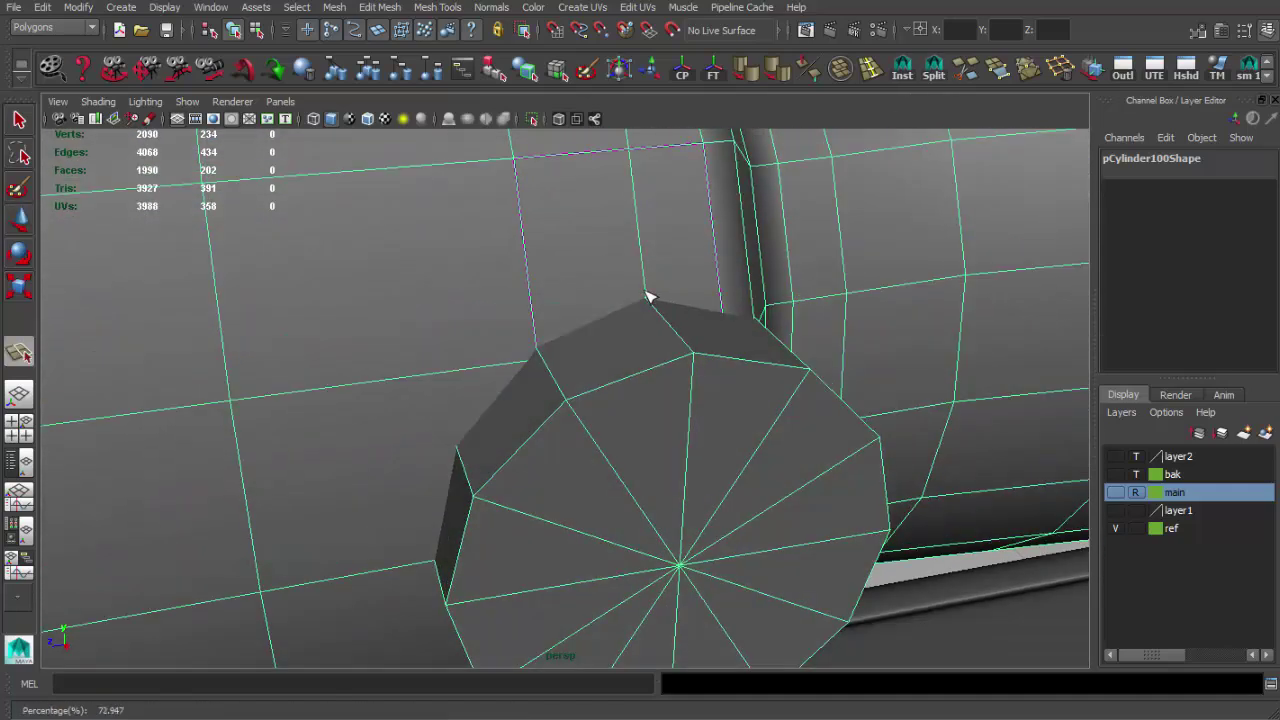
mouse_move(538, 348)
left_mouse_down("alt")
mouse_move(474, 380)
mouse_move(545, 365)
left_mouse_up("alt")
key("Return")
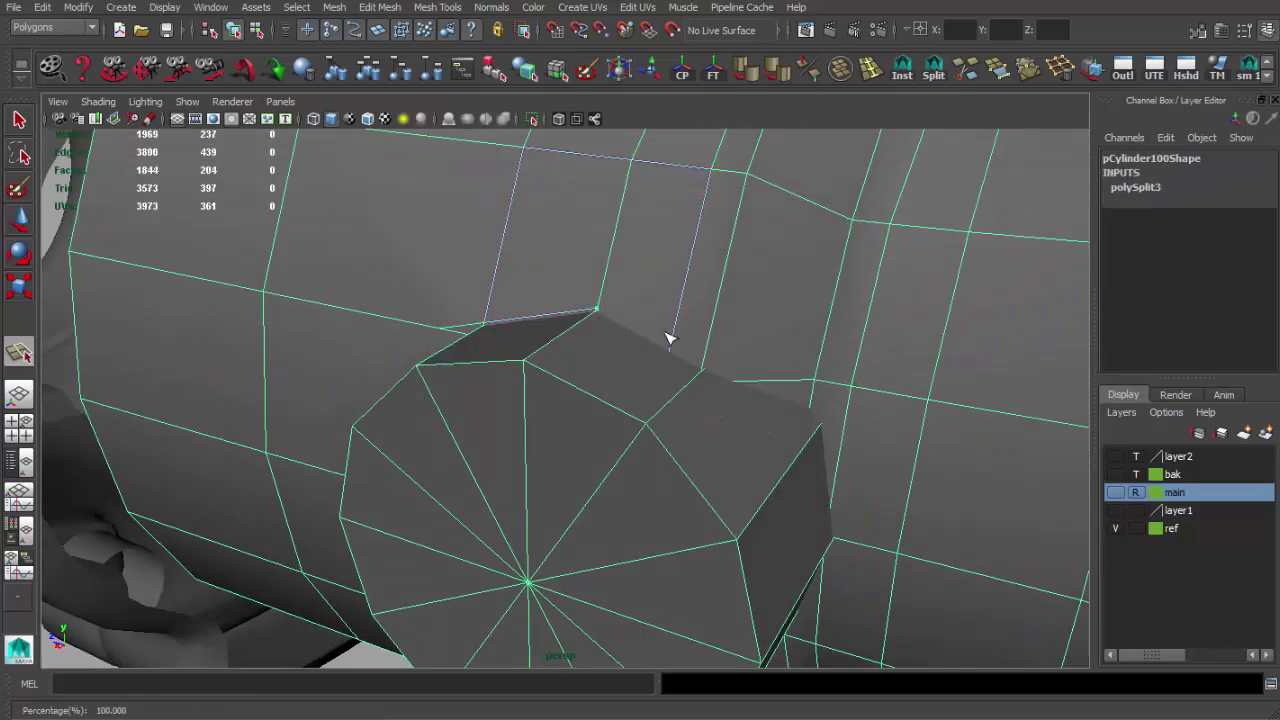
key("Return")
mouse_move(718, 369)
left_mouse_down("alt")
mouse_move(817, 363)
mouse_move(789, 360)
mouse_move(760, 389)
mouse_move(755, 309)
mouse_move(674, 337)
mouse_move(766, 323)
mouse_move(538, 527)
left_mouse_up("alt")
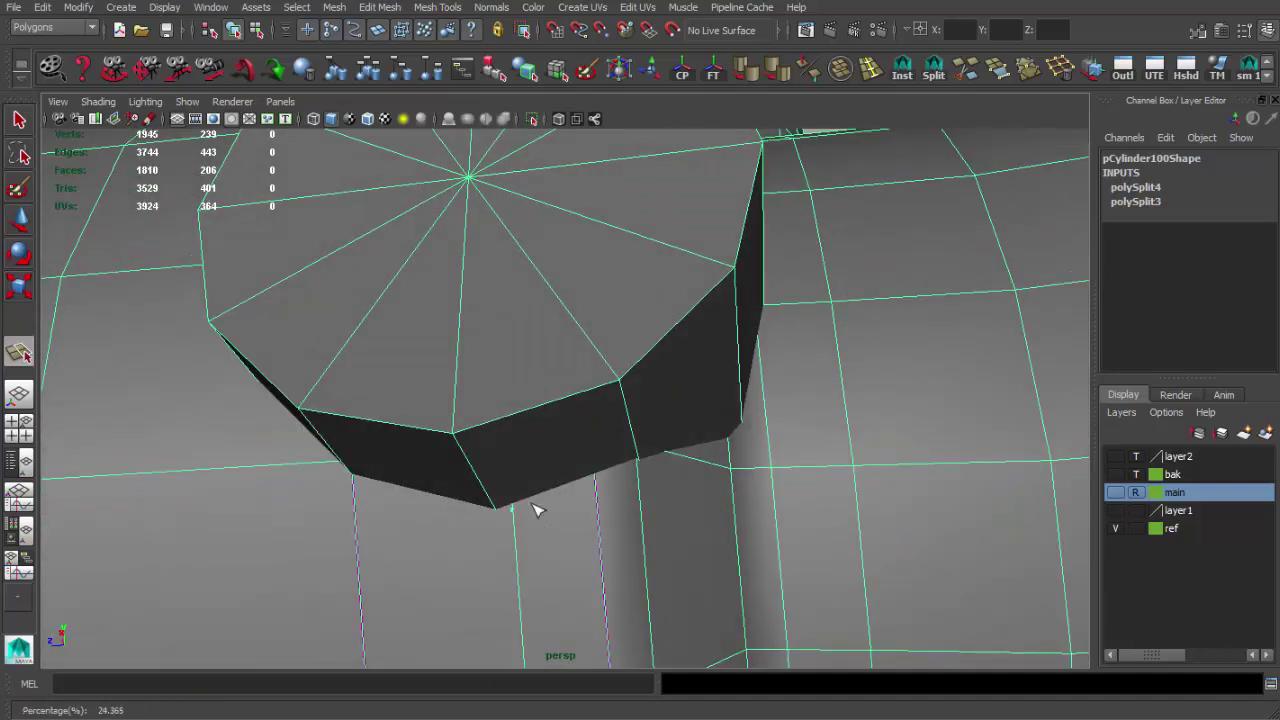
left_click_drag(708, 458, 713, 437, "alt")
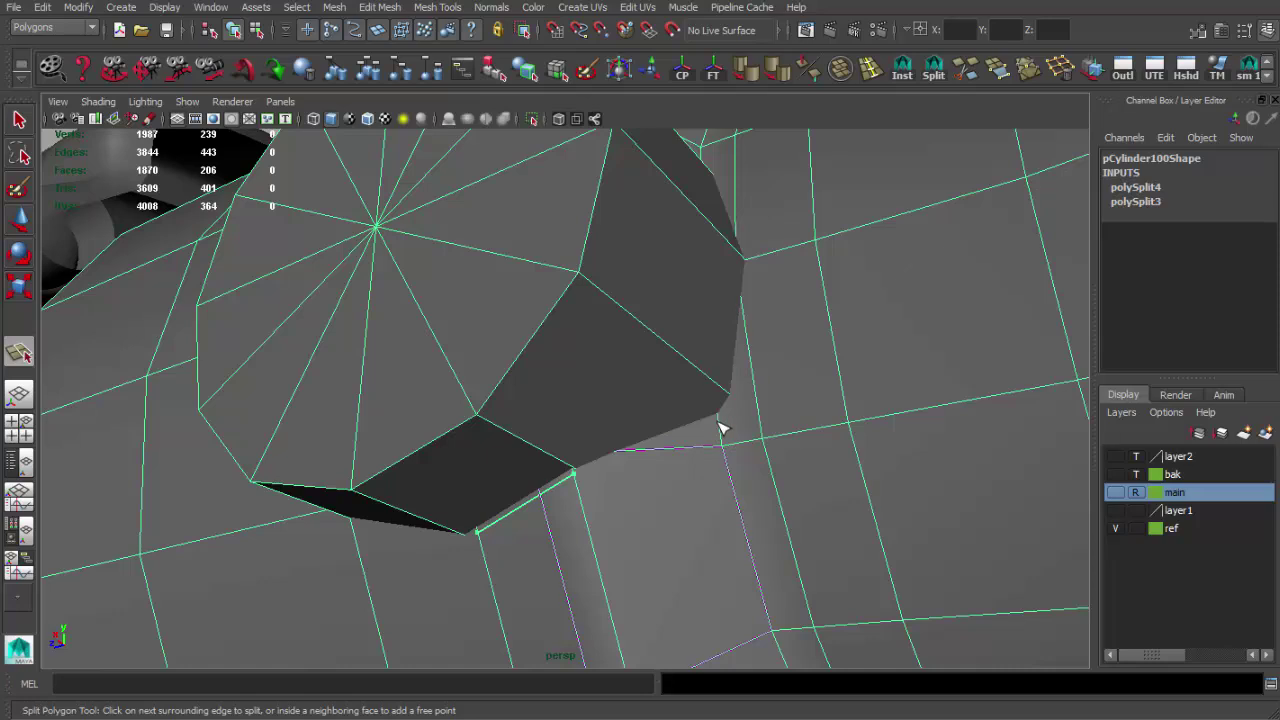
key("q")
mouse_move(757, 400)
left_mouse_down("alt")
mouse_move(778, 430)
mouse_move(766, 414)
mouse_move(783, 327)
left_mouse_up("alt")
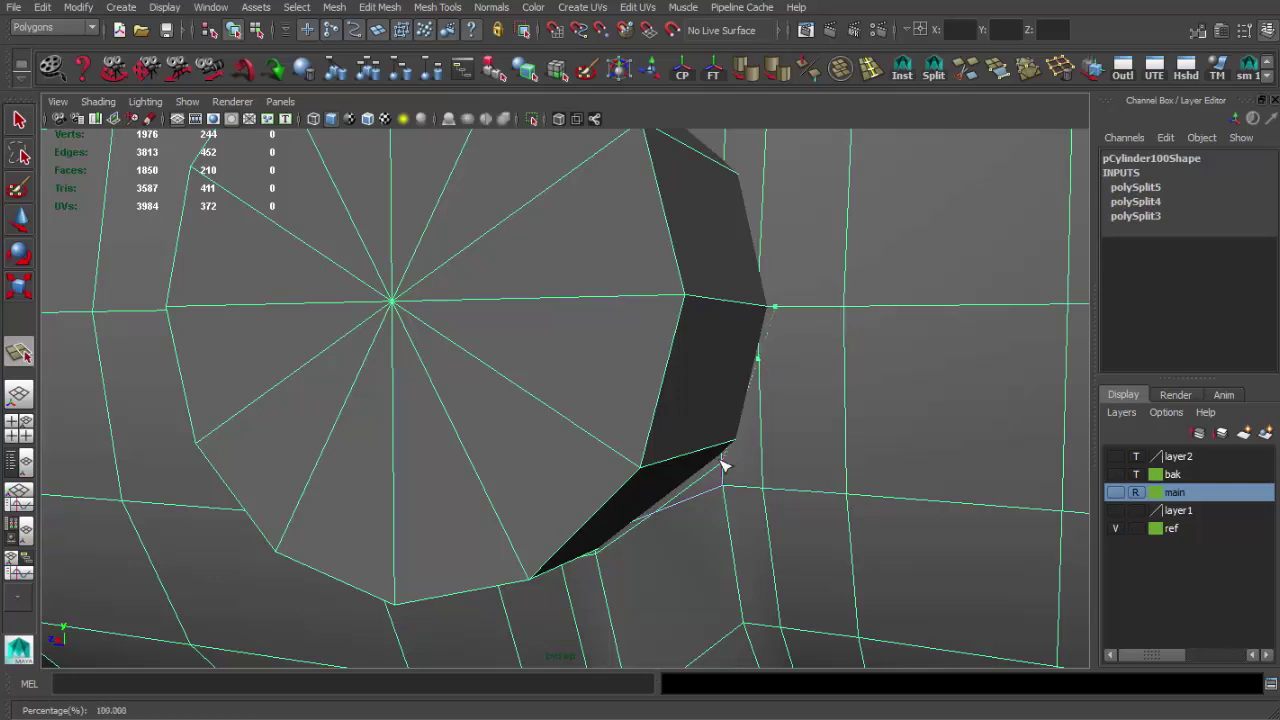
key("q")
left_click_drag(743, 477, 744, 437, "alt")
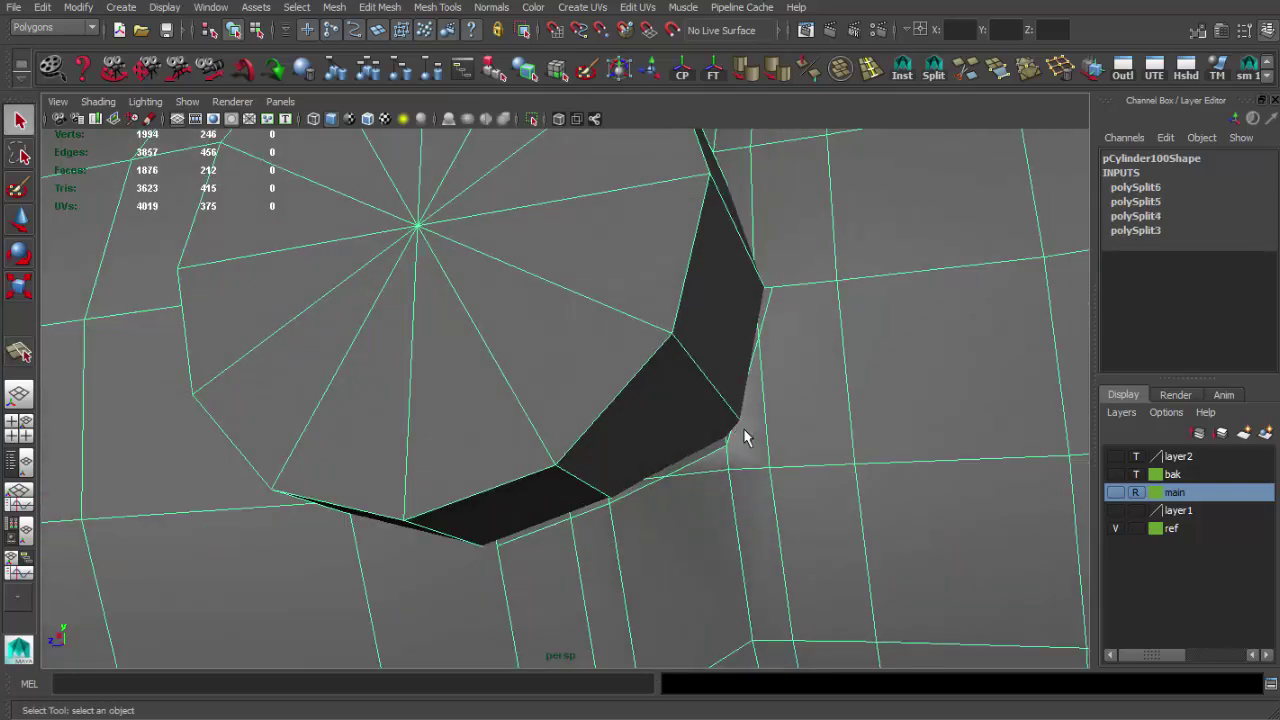
key("q")
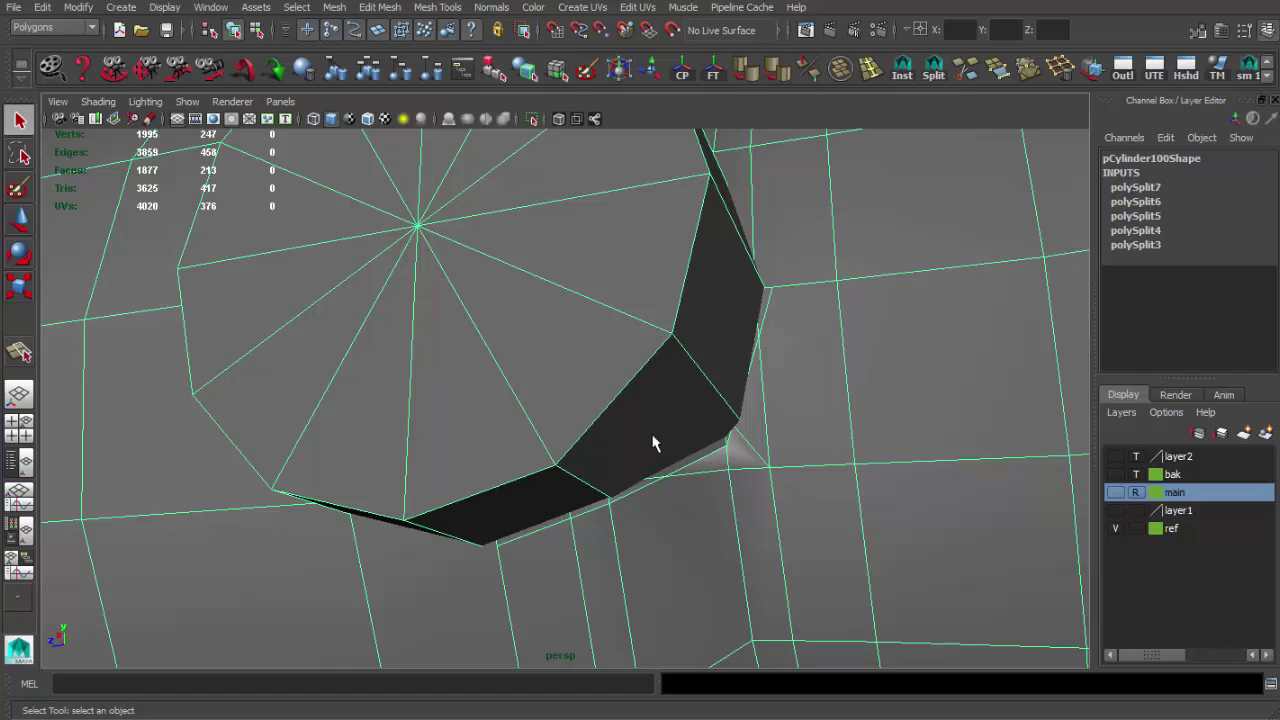
Step: Add more splits around the twelve-sided base and remove the stray split vertex
right_click_drag(655, 443, 614, 400, "alt")
left_click_drag(614, 400, 749, 417, "alt")
right_click_drag(749, 417, 700, 431, "alt")
middle_click_drag(700, 431, 513, 397, "alt")
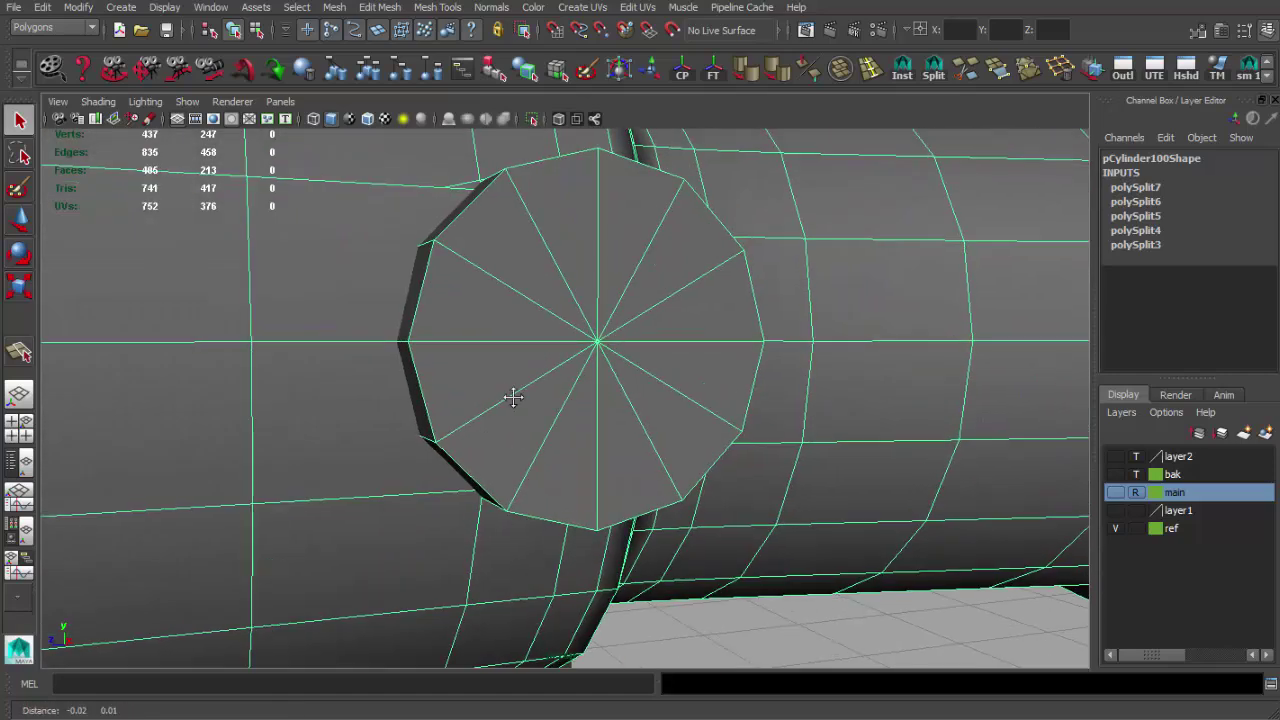
mouse_move(513, 397)
left_mouse_down("alt")
mouse_move(423, 374)
mouse_move(391, 312)
mouse_move(398, 346)
left_mouse_up("alt")
key("y")
key("q")
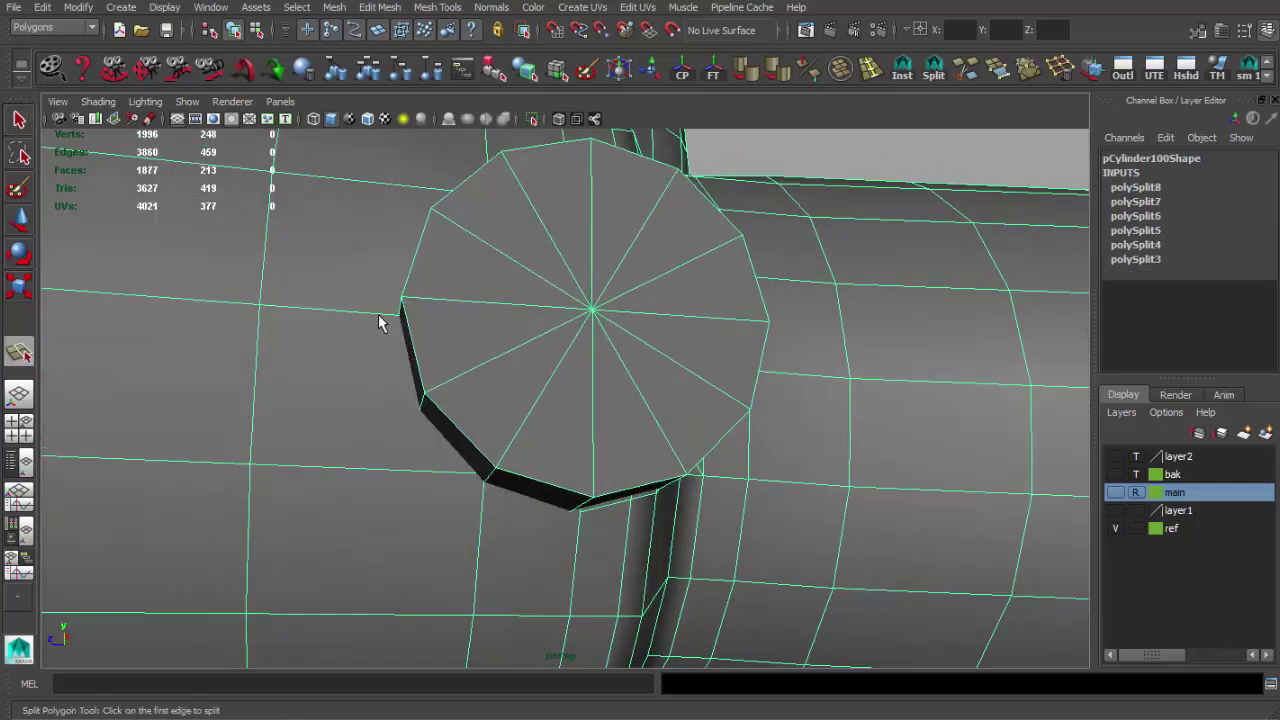
key("y")
left_click_drag(423, 431, 414, 409, "alt")
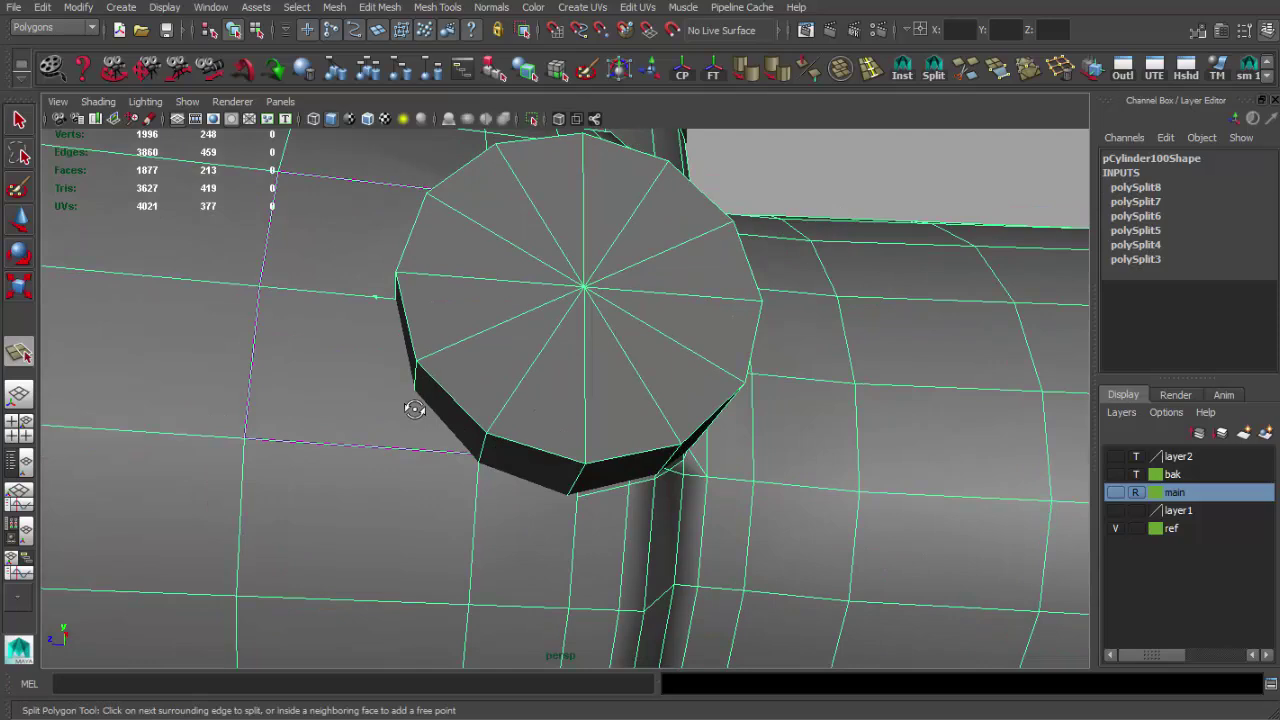
key("q")
key("4")
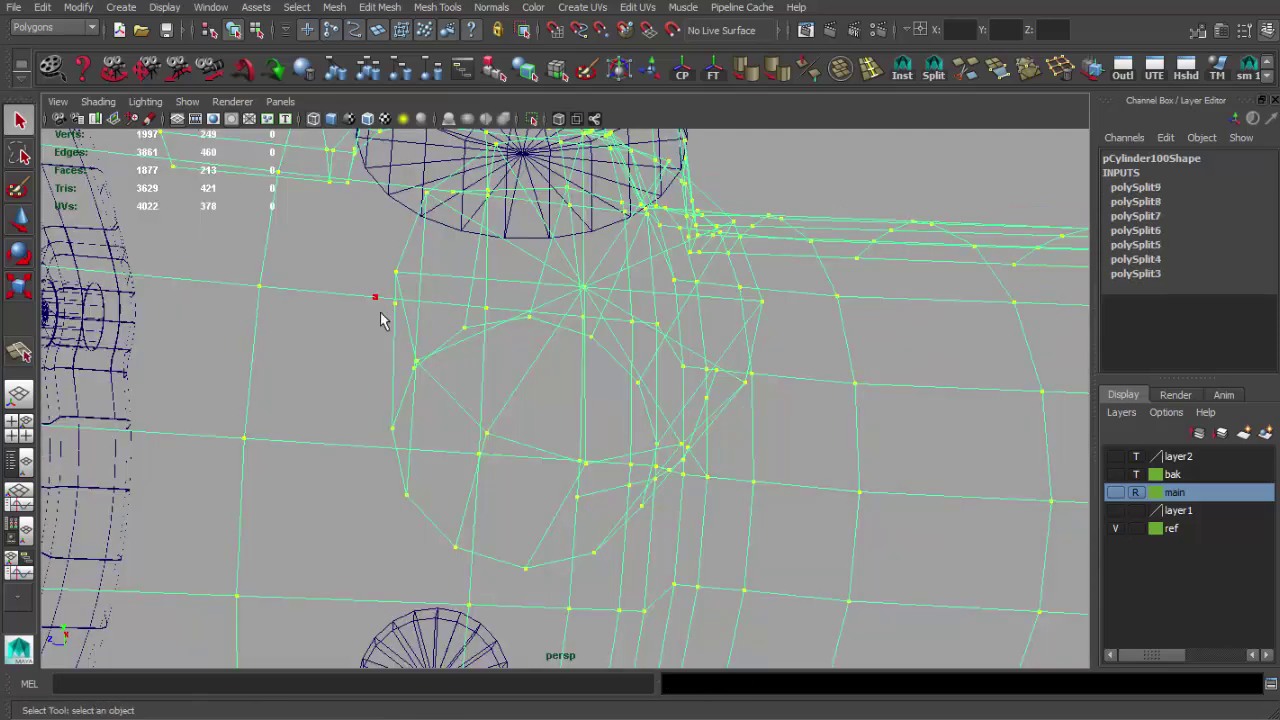
key("ctrl+z")
Step: Cut one more split on the tube face beside the turret base
left_click_drag(446, 329, 491, 309, "alt")
key("5")
left_click_drag(337, 322, 512, 376, "alt")
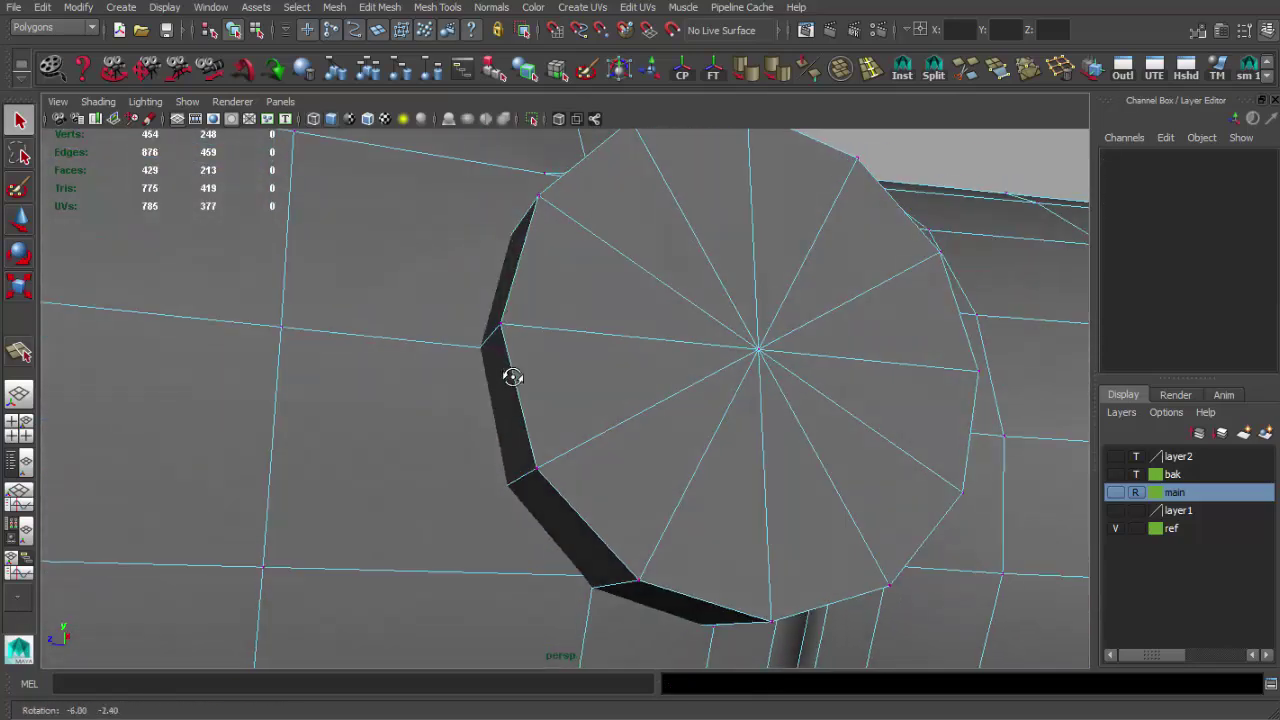
left_click(934, 72)
middle_click_drag(512, 420, 429, 331, "alt")
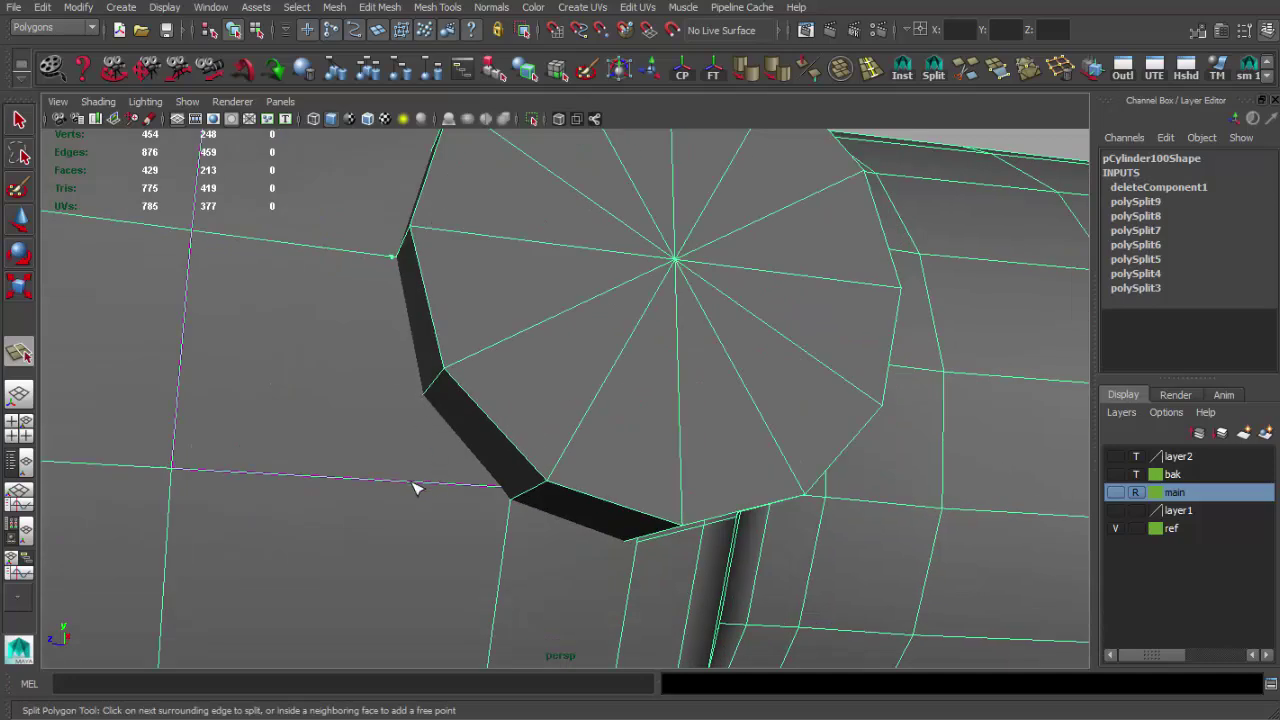
key("q")
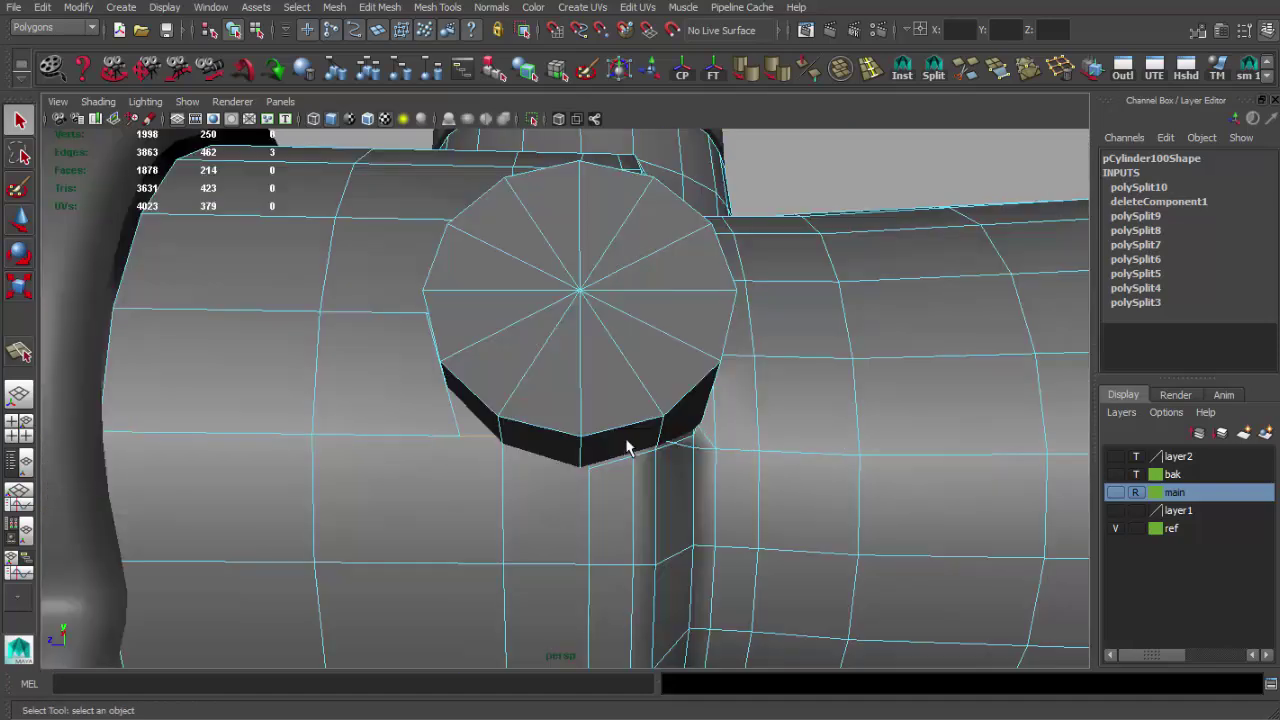
scroll(586, 443, "up", 3)
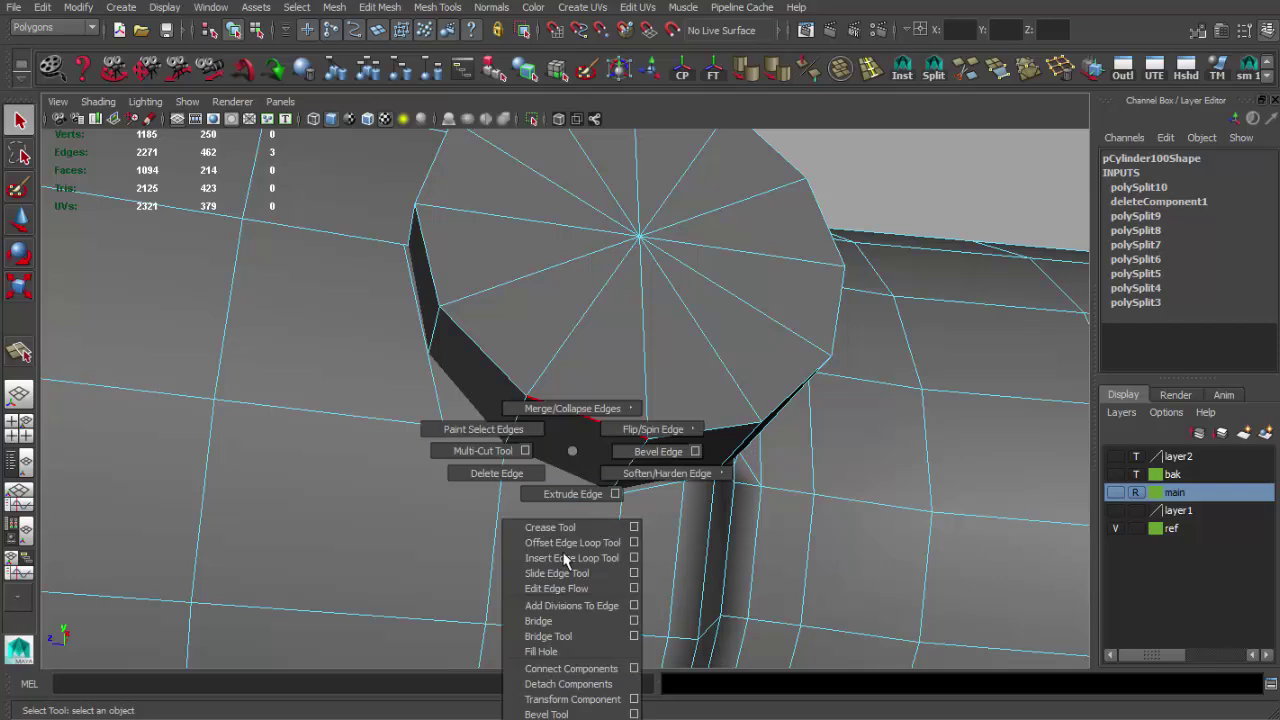
Step: Slide the edge along the surface and split the face below the turret base
right_click_drag(573, 458, 556, 568, "shift")
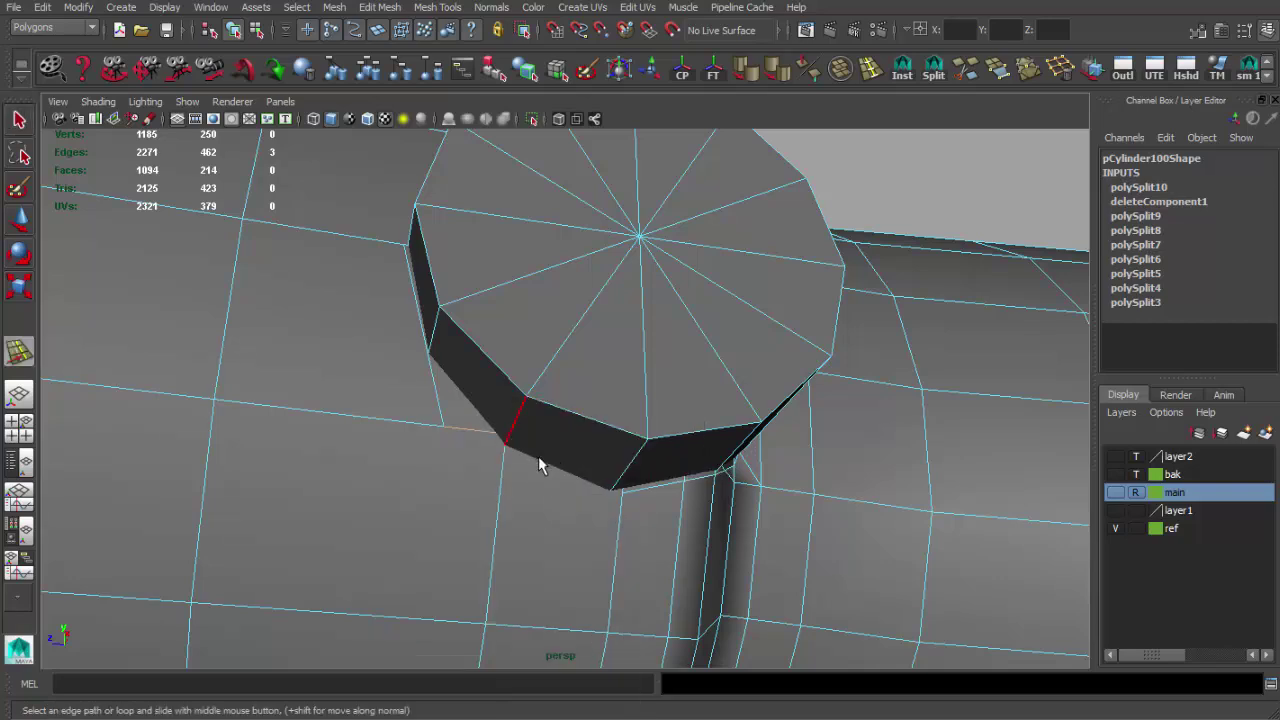
key("w")
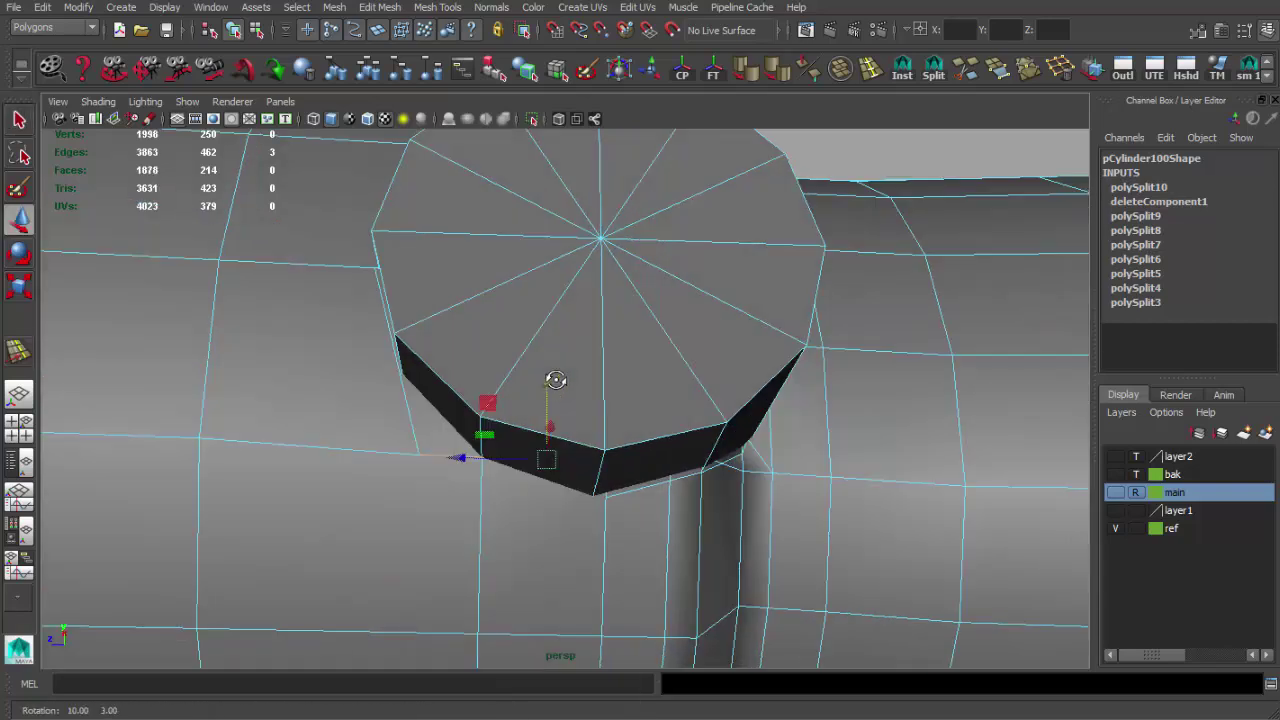
right_click_drag(554, 377, 670, 310, "alt")
left_click(933, 68)
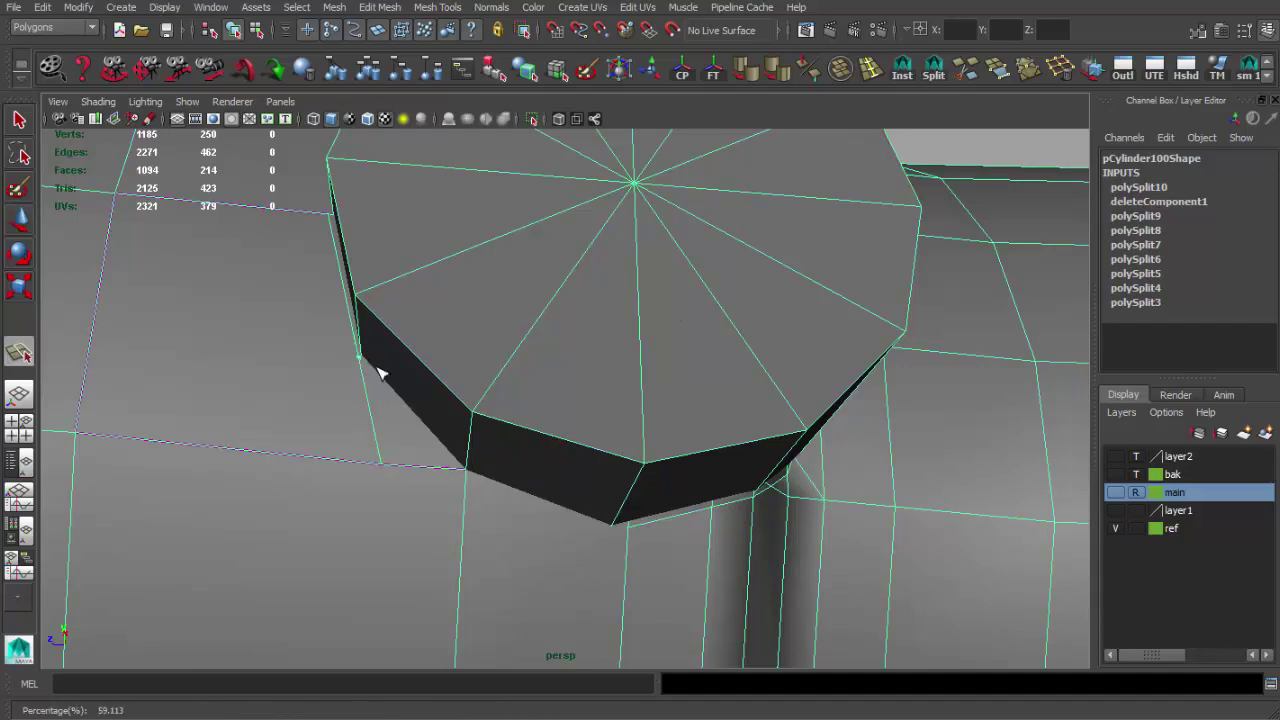
left_click(463, 474)
key("Return")
key("q")
Step: Split a new edge from the top edge to the bottom edge under the base
left_click_drag(400, 395, 545, 438, "alt")
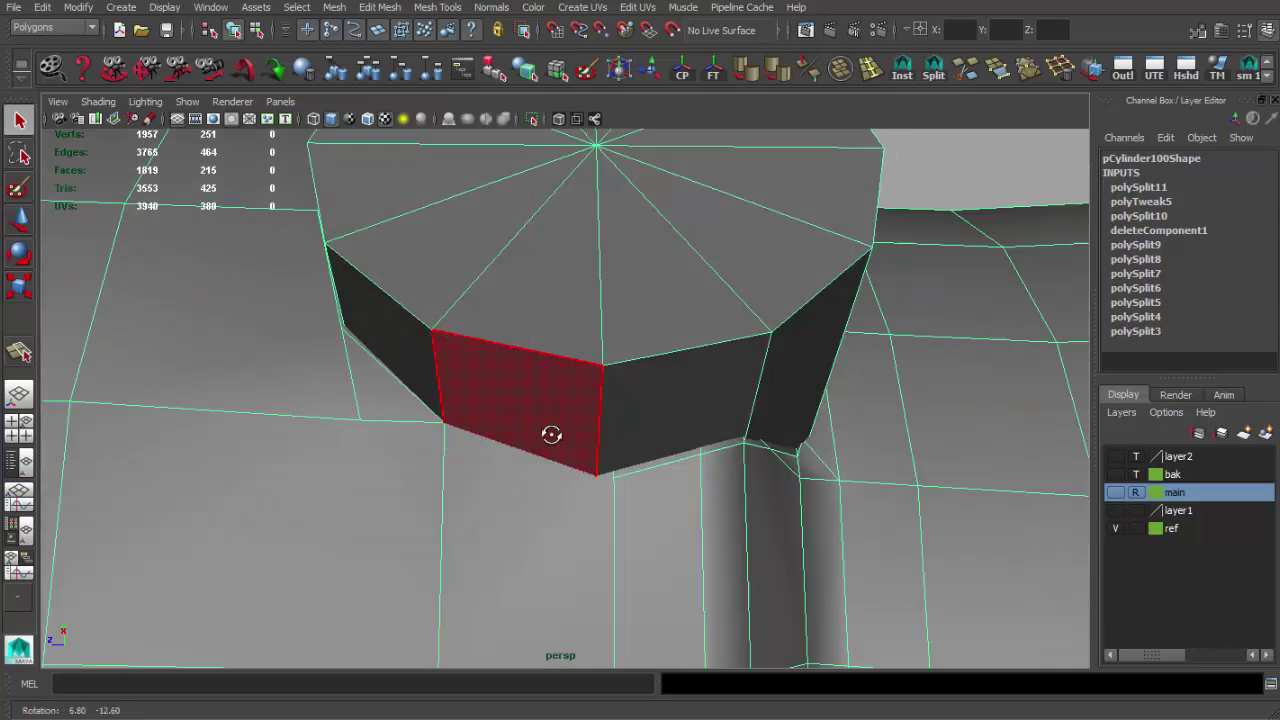
key("g")
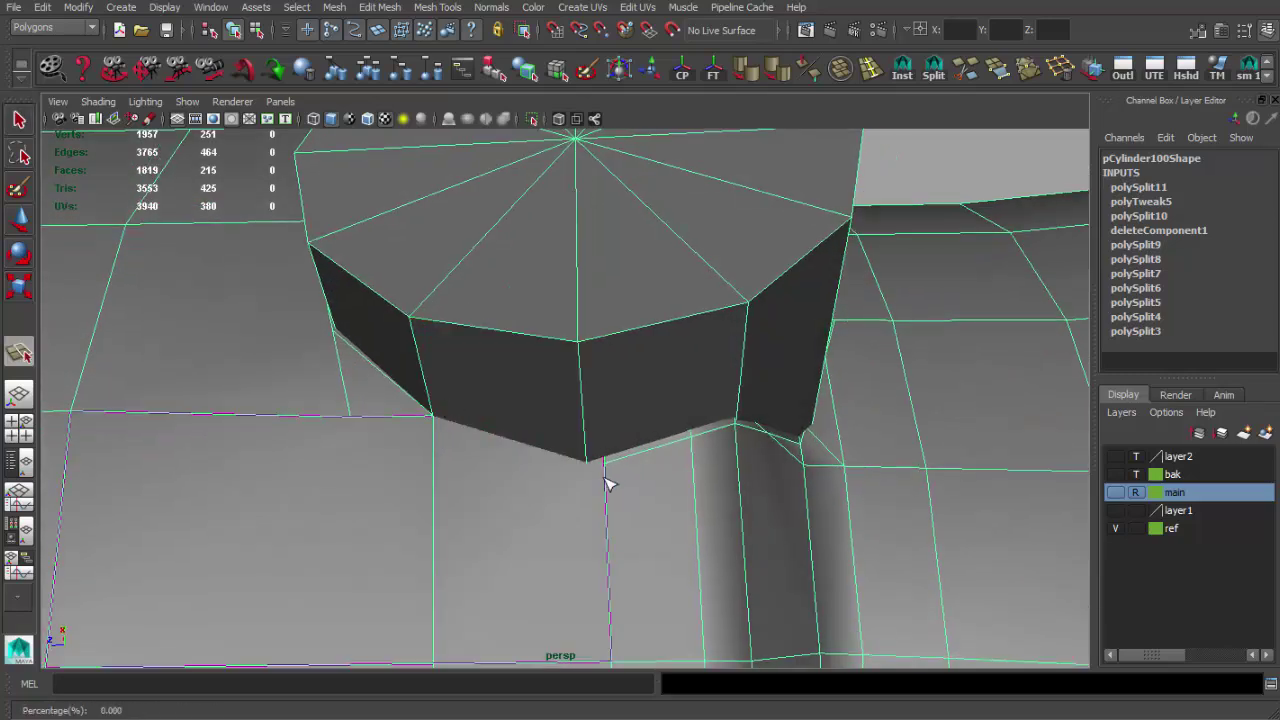
left_click(601, 463)
left_click(606, 662)
key("Return")
key("w")
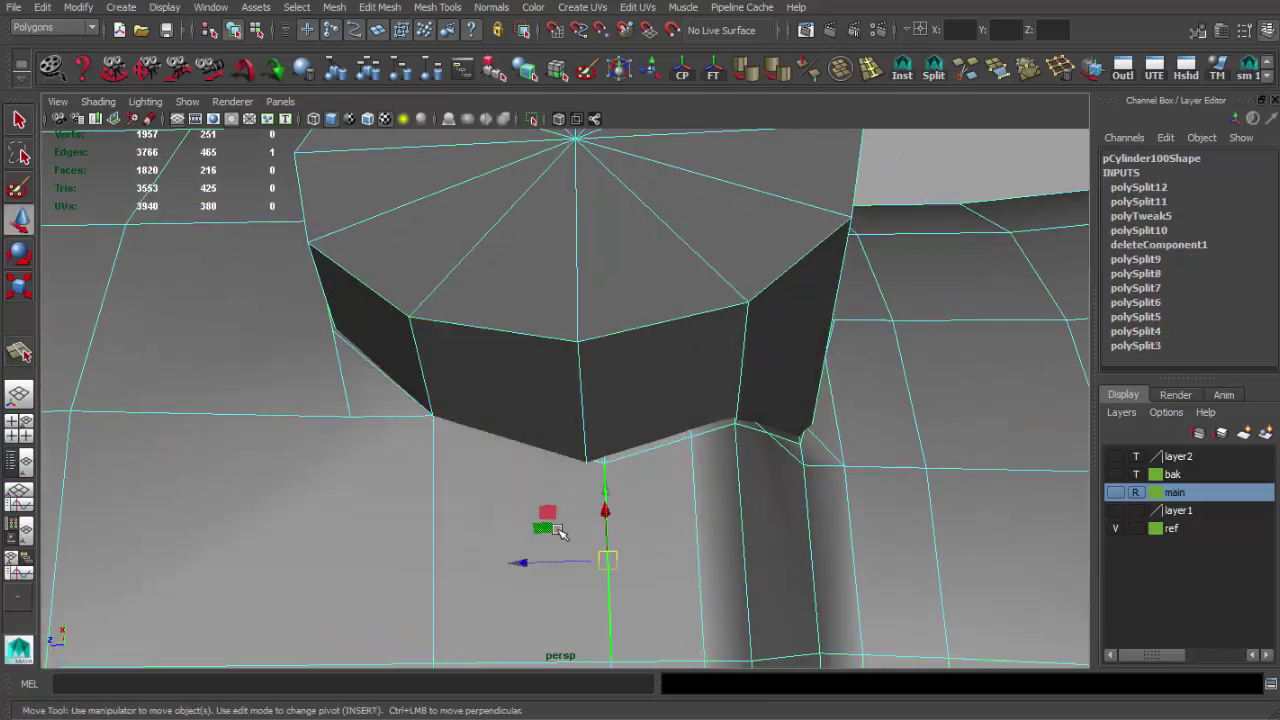
Step: Shift the new edge sideways toward the turret base
mouse_move(507, 563)
left_mouse_down("alt")
mouse_move(459, 558)
mouse_move(634, 477)
left_mouse_up("alt")
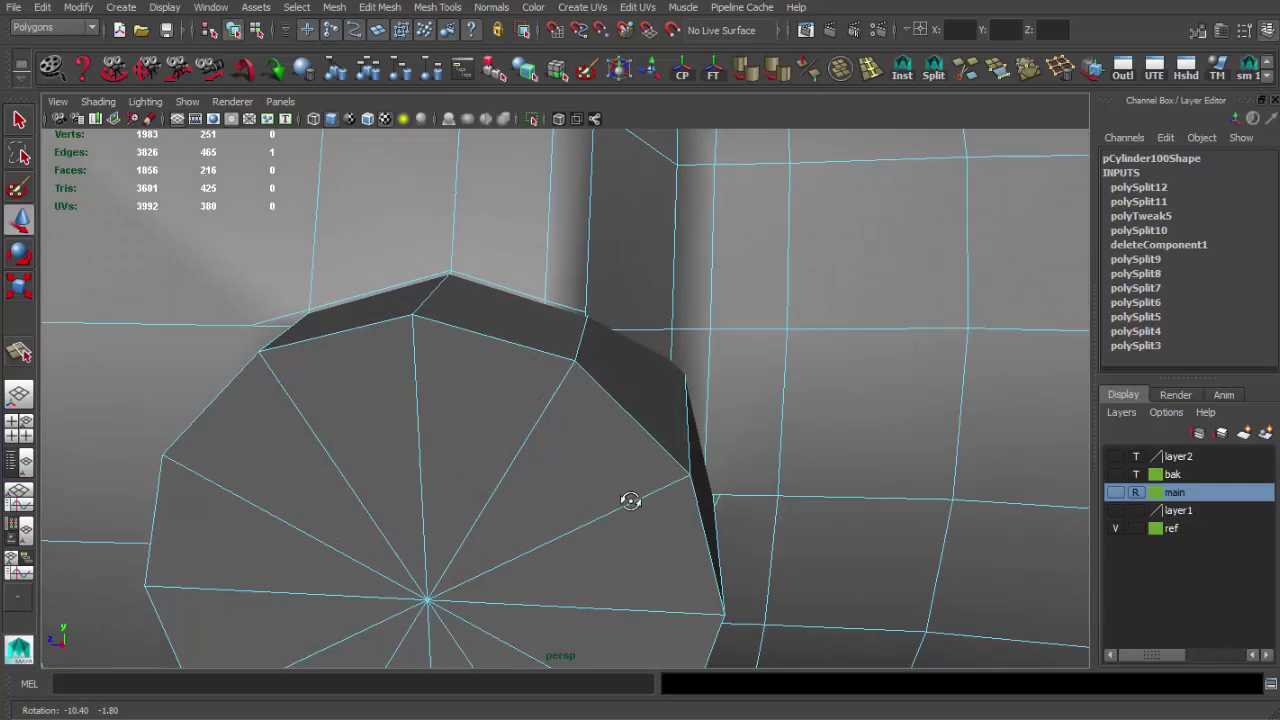
mouse_move(634, 477)
right_mouse_down("alt")
mouse_move(612, 517)
mouse_move(623, 460)
right_mouse_up("alt")
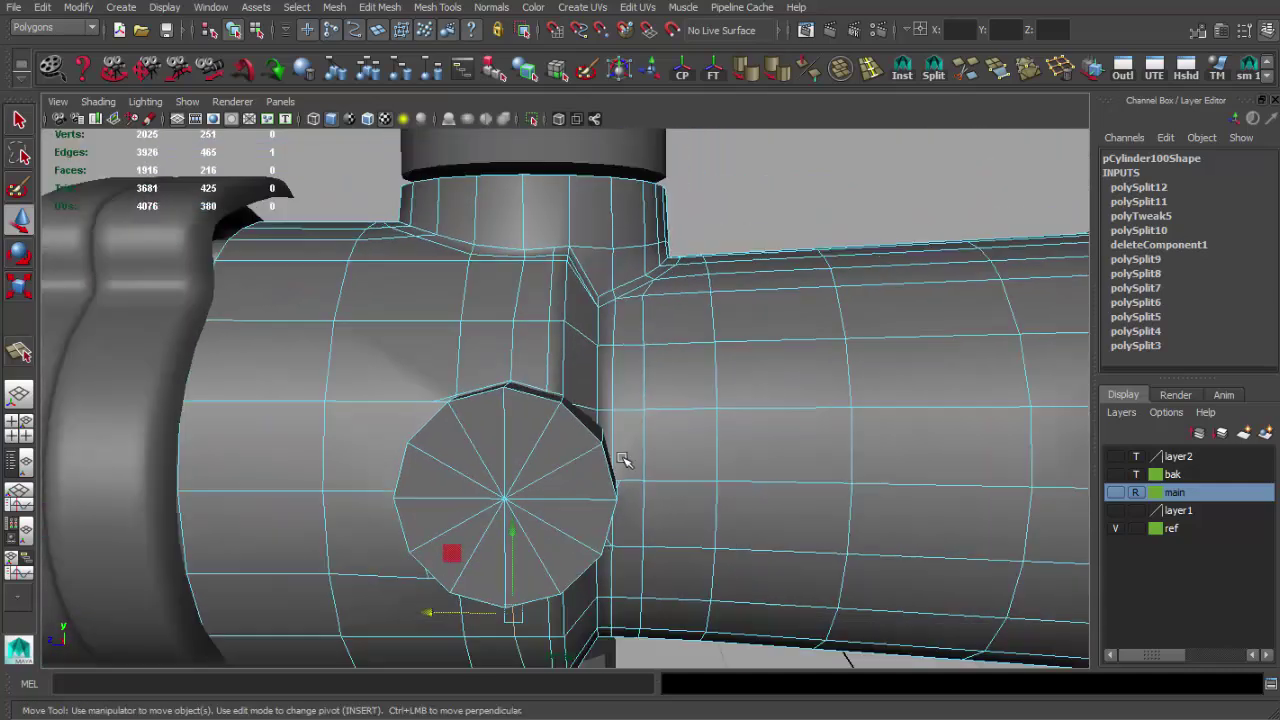
left_click_drag(623, 460, 622, 483, "alt")
right_click_drag(622, 483, 643, 451, "alt")
left_click_drag(643, 451, 633, 556, "alt")
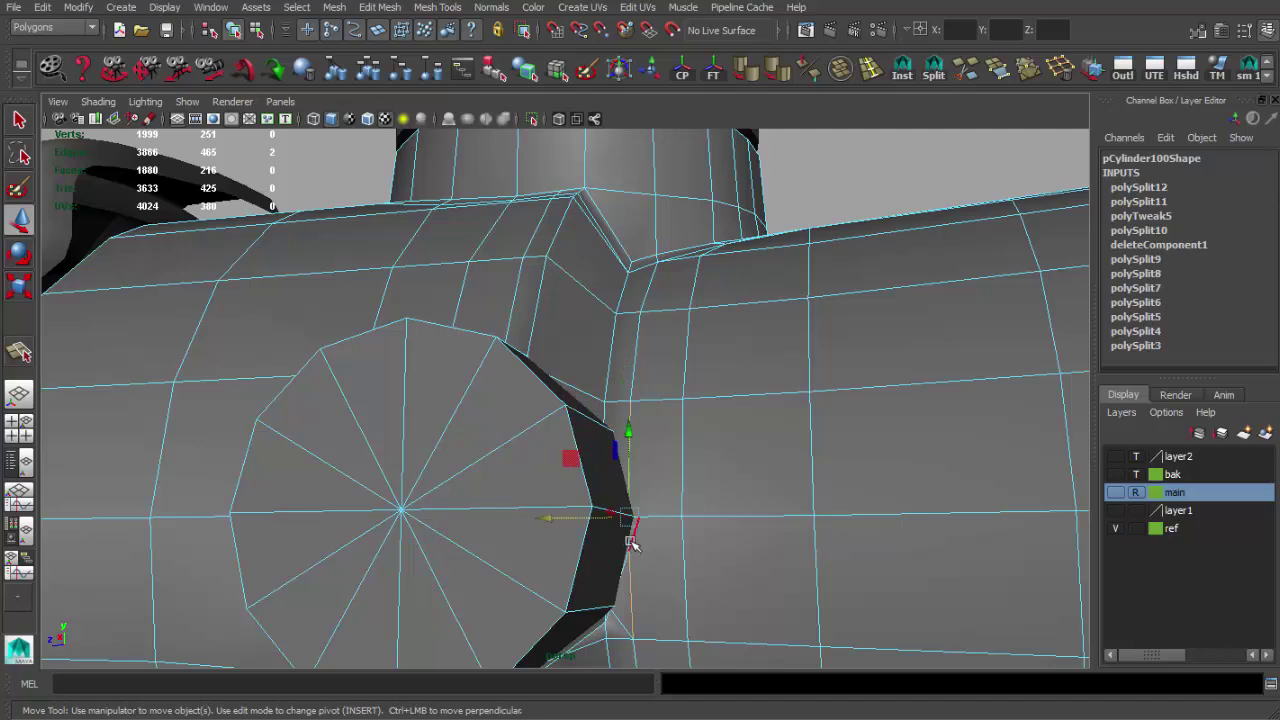
left_click_drag(560, 518, 563, 518)
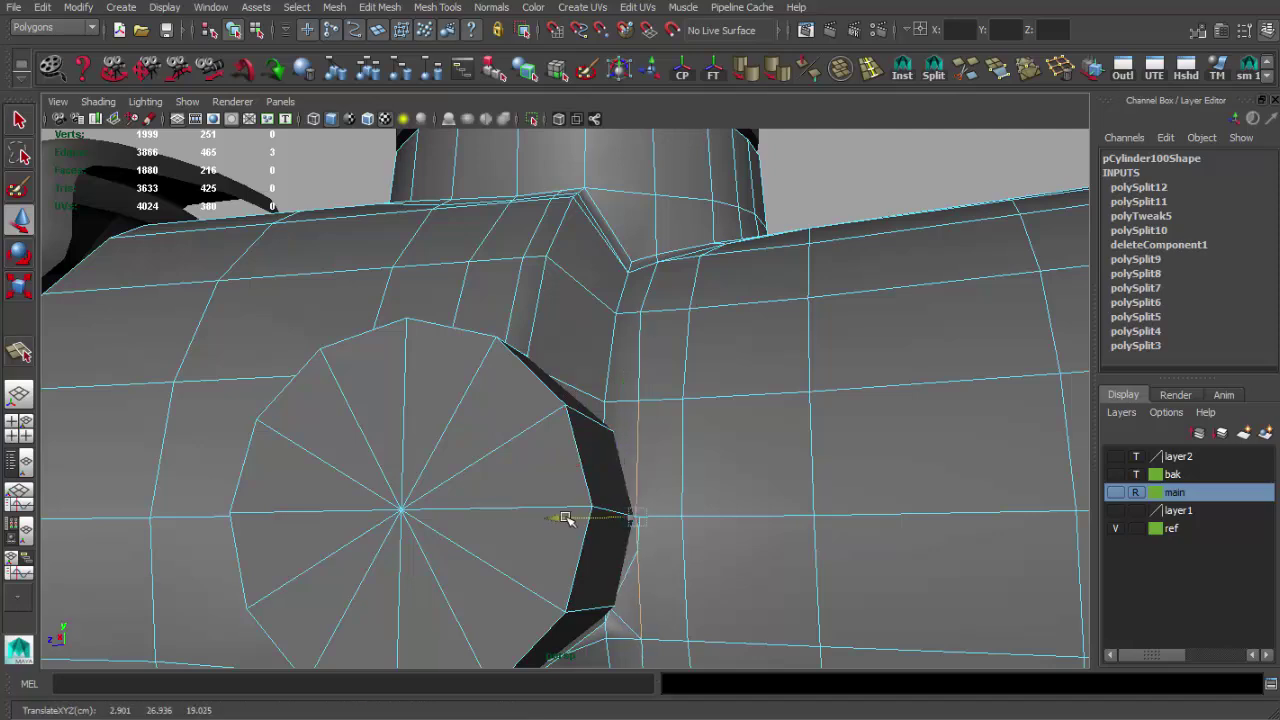
key("q")
Step: Delete three unneeded edges around the base and return the mesh to object mode
scroll(641, 428, "up", 2)
scroll(645, 430, "up", 2)
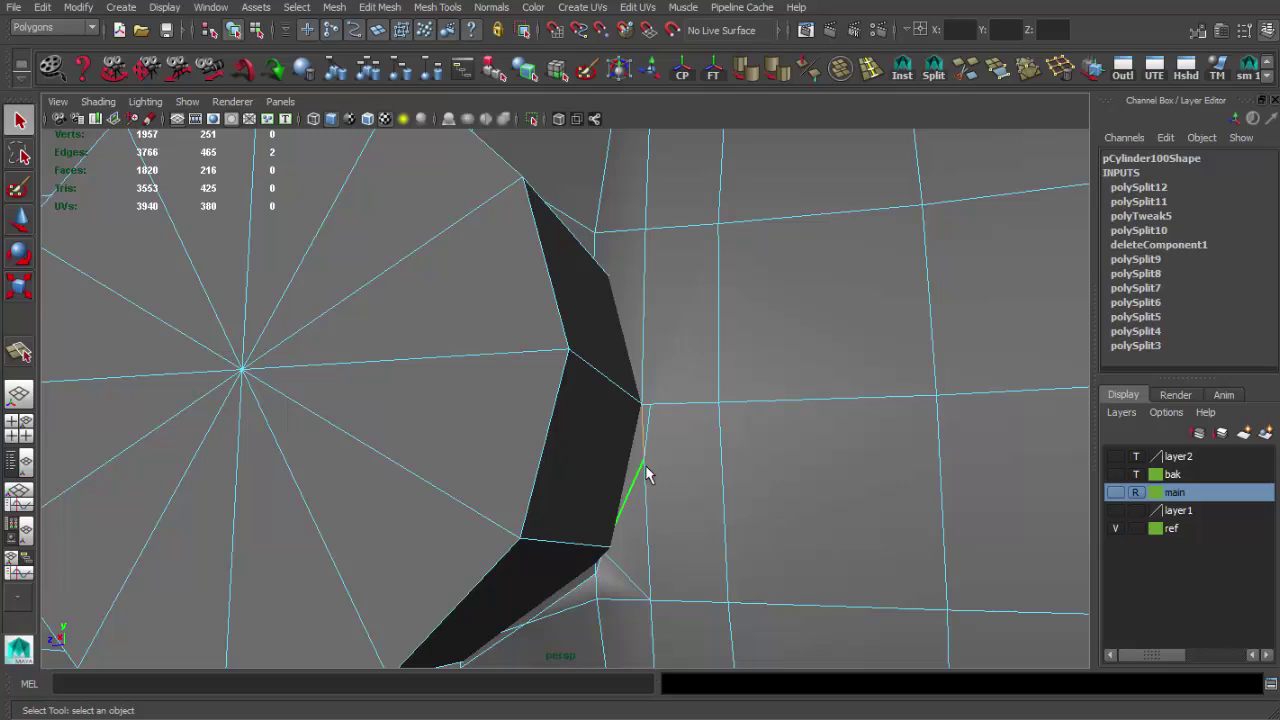
left_click(1058, 66)
left_click(613, 588)
key("ctrl+BackSpace")
left_click(586, 596)
key("ctrl+BackSpace")
scroll(583, 560, "down", 3)
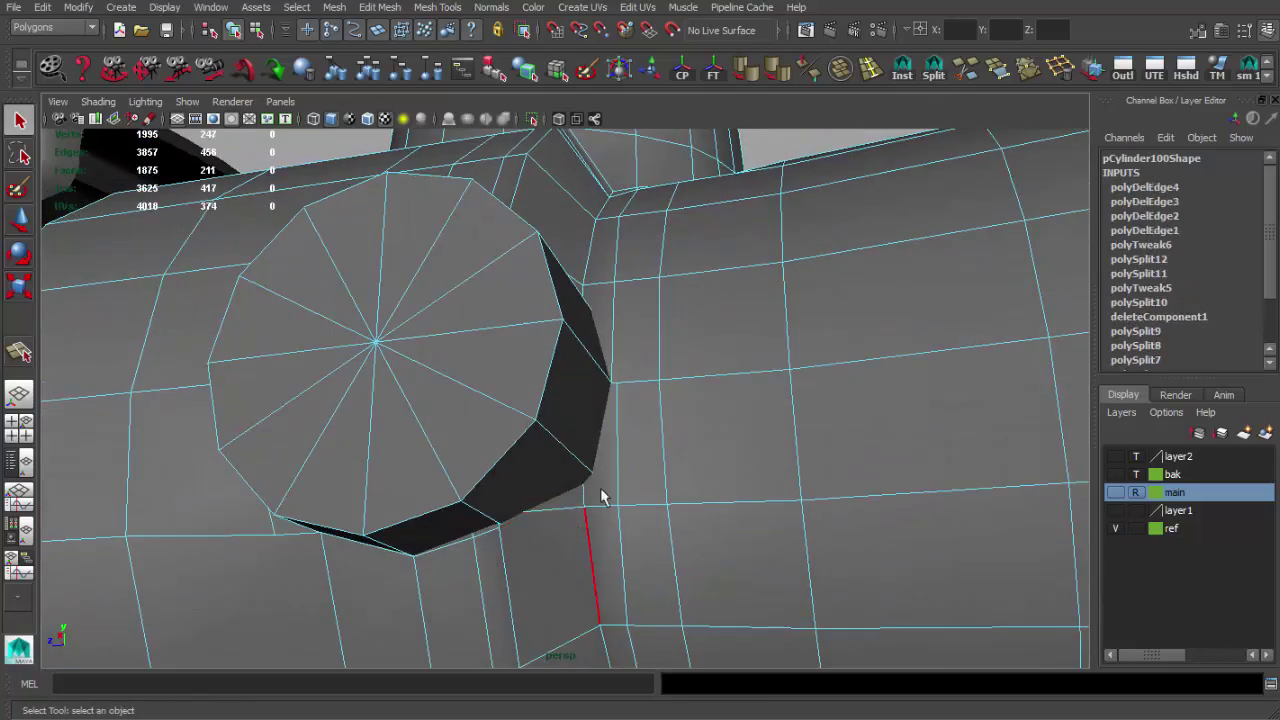
key("F8")
scroll(623, 443, "up", 1)
scroll(671, 463, "up", 3)
Step: Delete the edge above the side turret base's notch
key("F8")
scroll(674, 463, "down", 5)
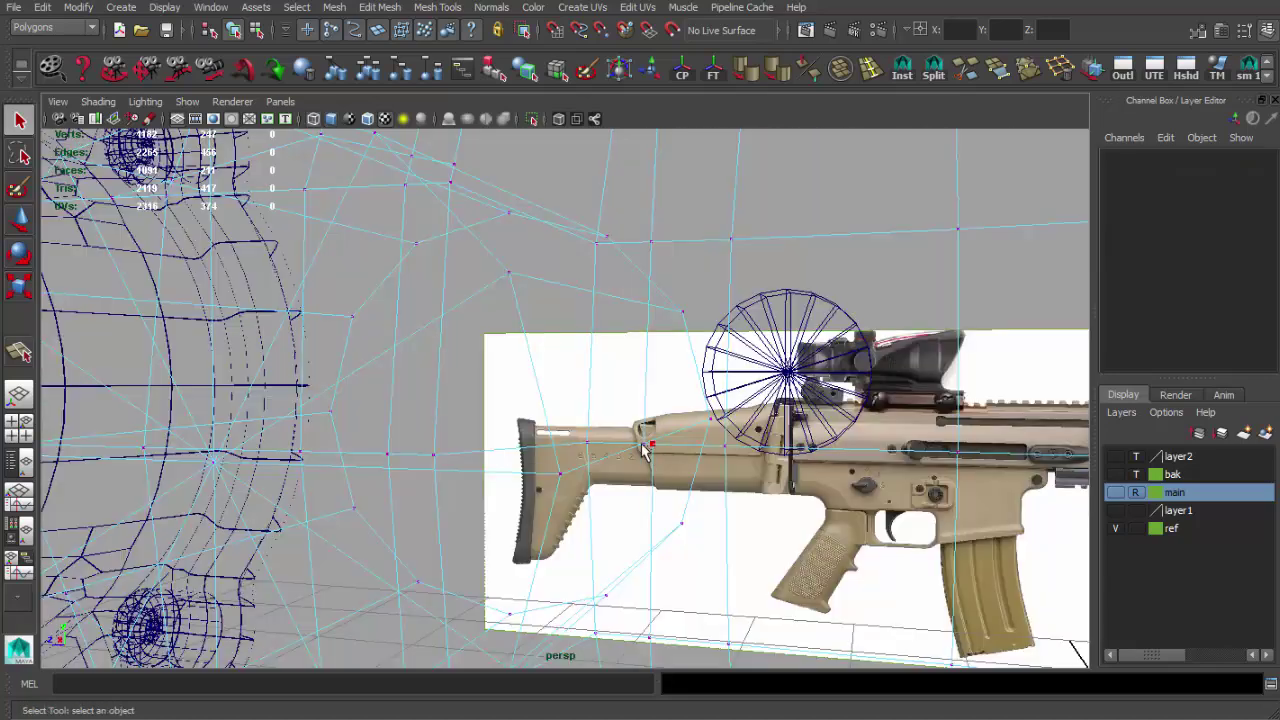
scroll(731, 374, "up", 5)
key("F8")
left_click_drag(737, 349, 646, 420, "alt")
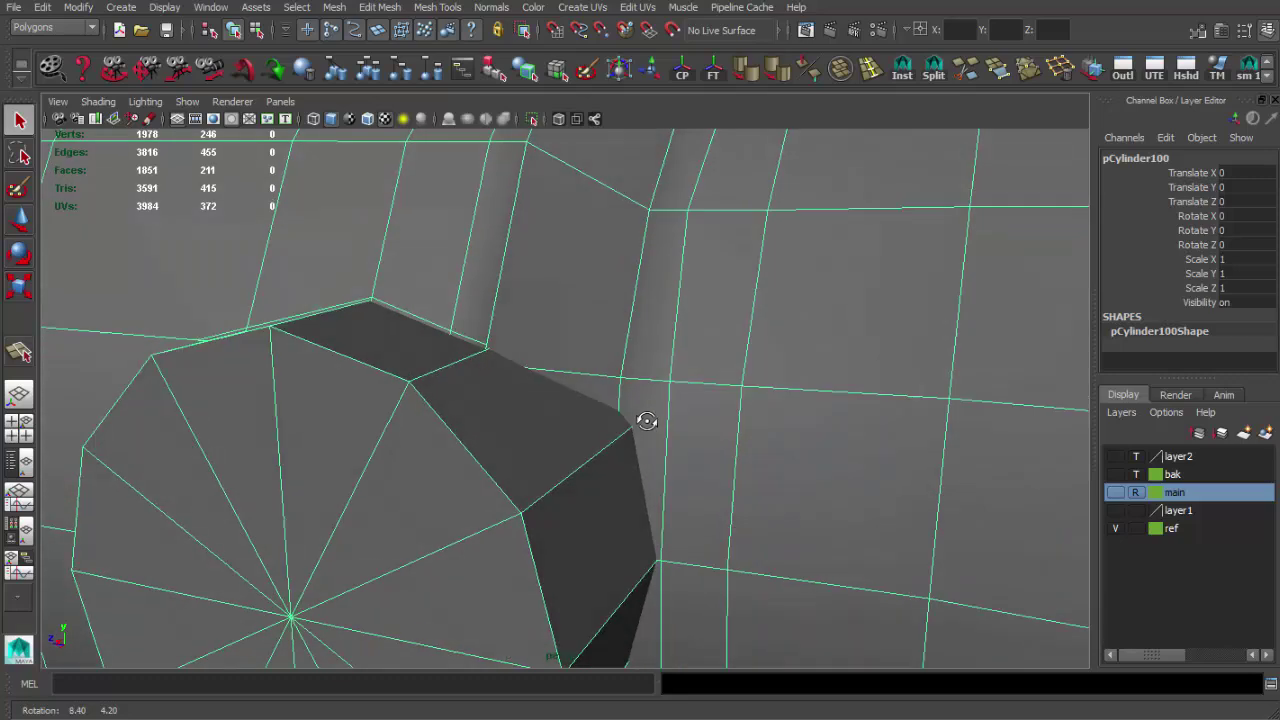
right_click_drag(623, 420, 338, 401, "alt")
left_click_drag(338, 401, 471, 348, "alt")
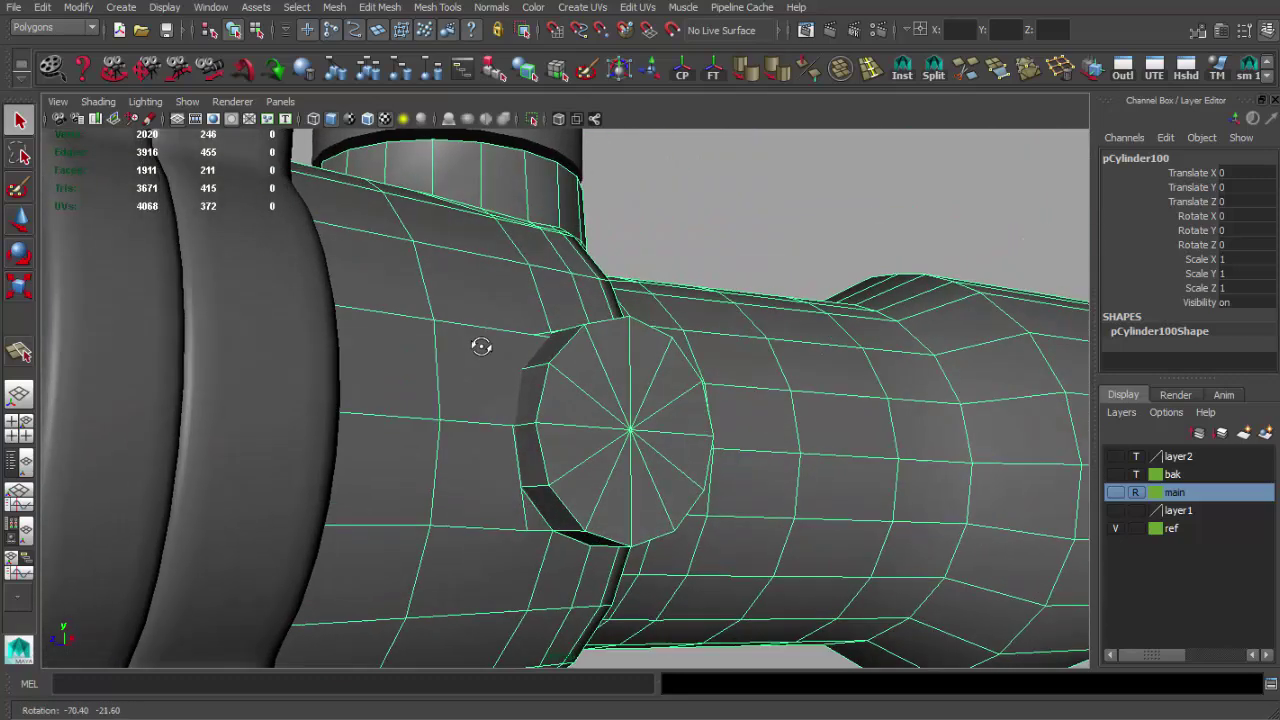
scroll(446, 357, "up", 2)
right_click_drag(446, 357, 565, 430, "alt")
left_click_drag(565, 430, 819, 162, "alt")
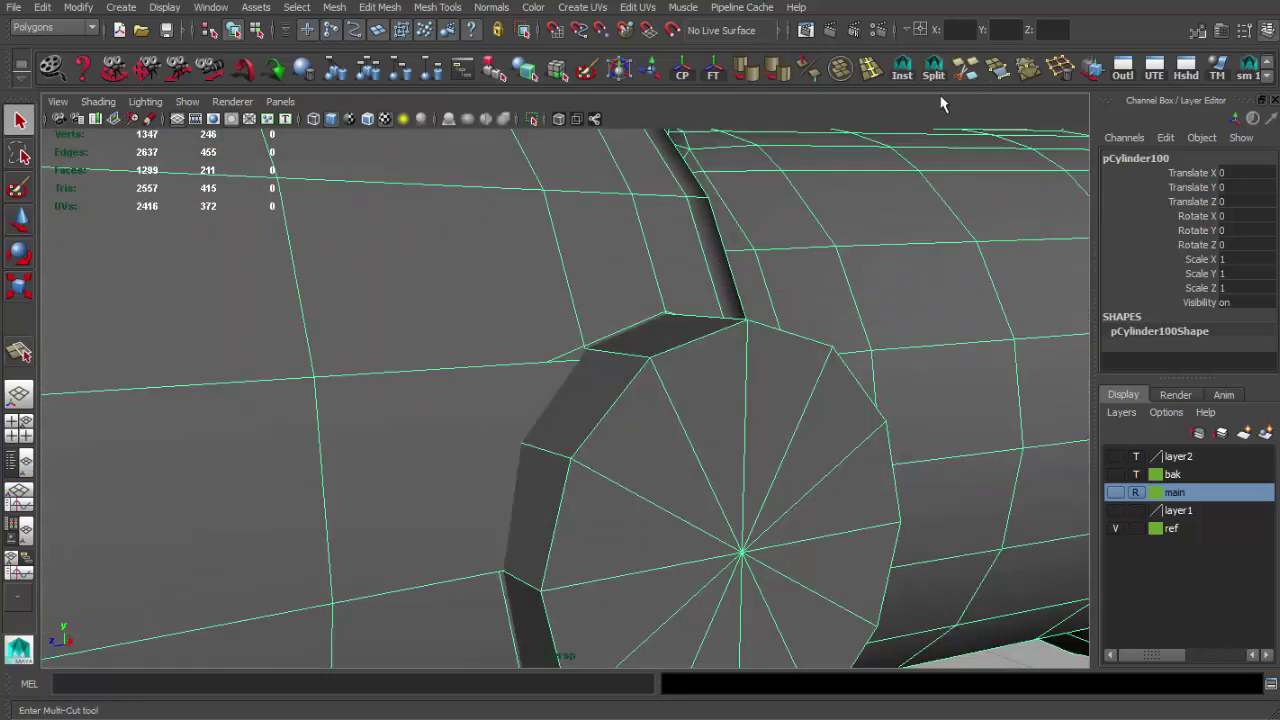
scroll(563, 360, "up", 2)
scroll(640, 390, "up", 2)
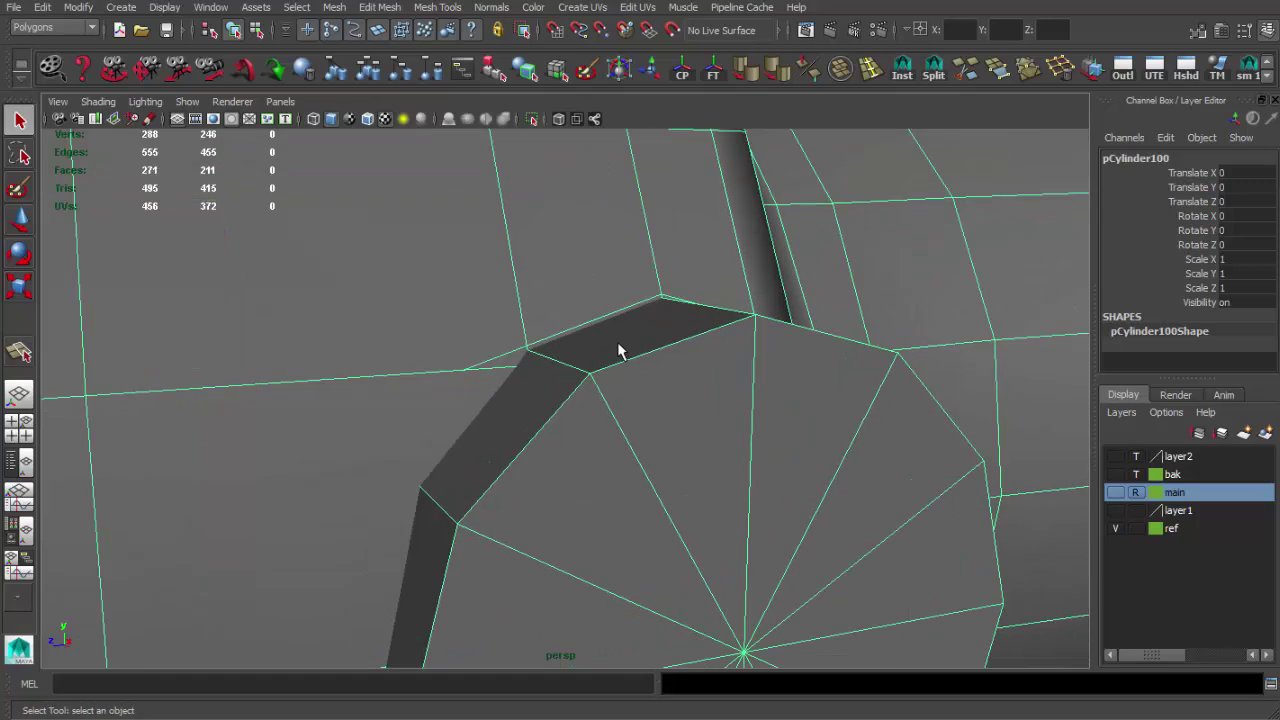
left_click(512, 332)
left_click(1056, 70)
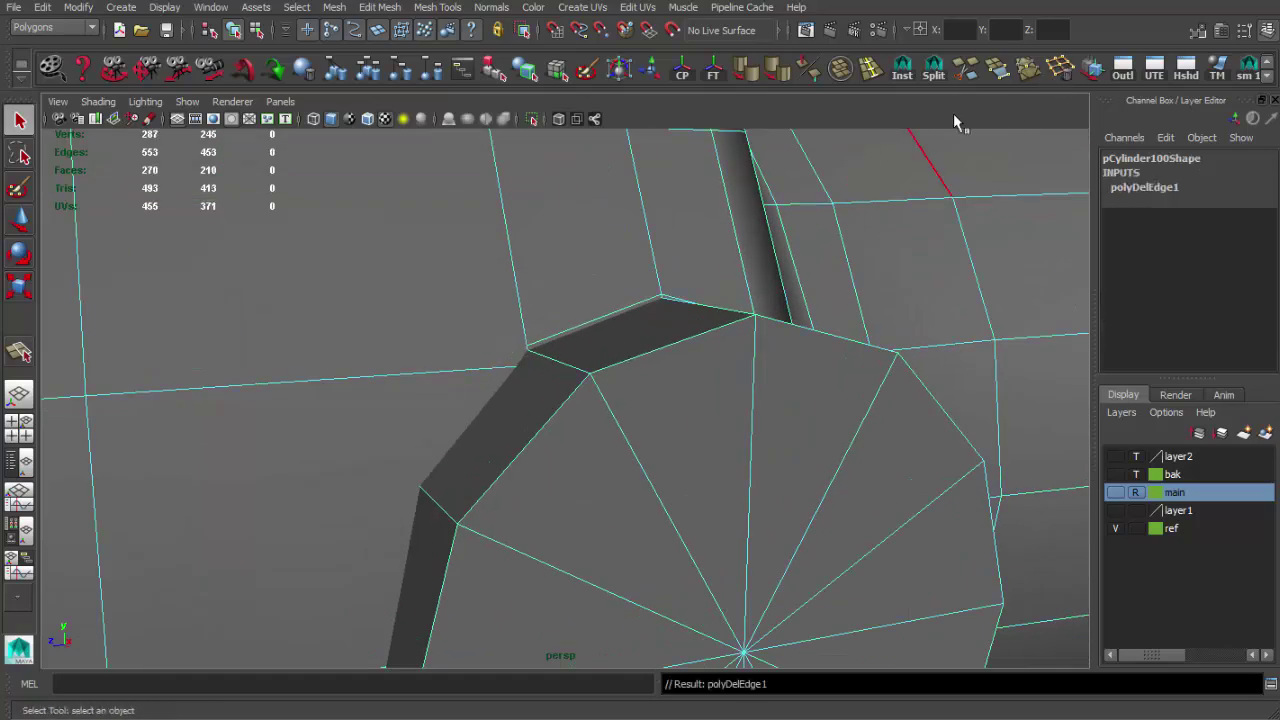
Step: Split two edges from the notch corner down to the tube's lower edge, then restore the deleted edge
left_click(528, 352)
mouse_move(531, 360)
left_mouse_down("alt")
mouse_move(551, 320)
mouse_move(502, 366)
left_mouse_up("alt")
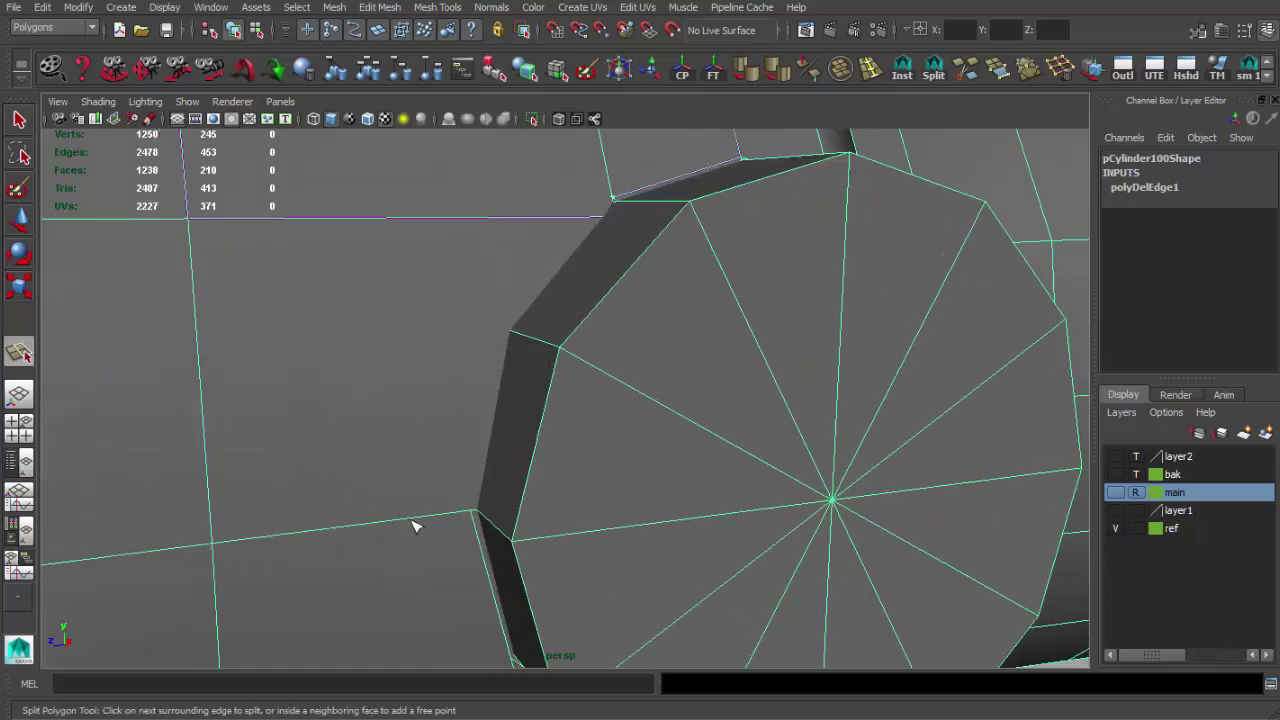
left_click_drag(397, 528, 340, 527)
key("Return")
left_click(511, 337)
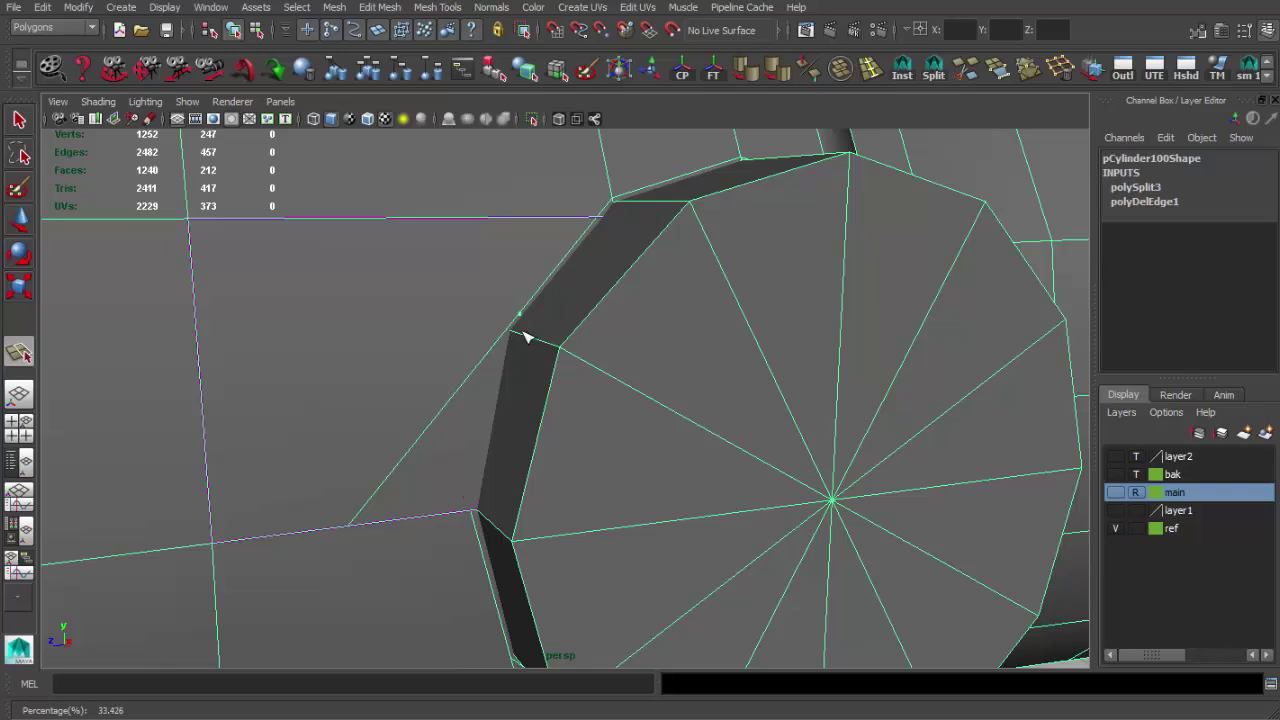
left_click(471, 512)
key("q")
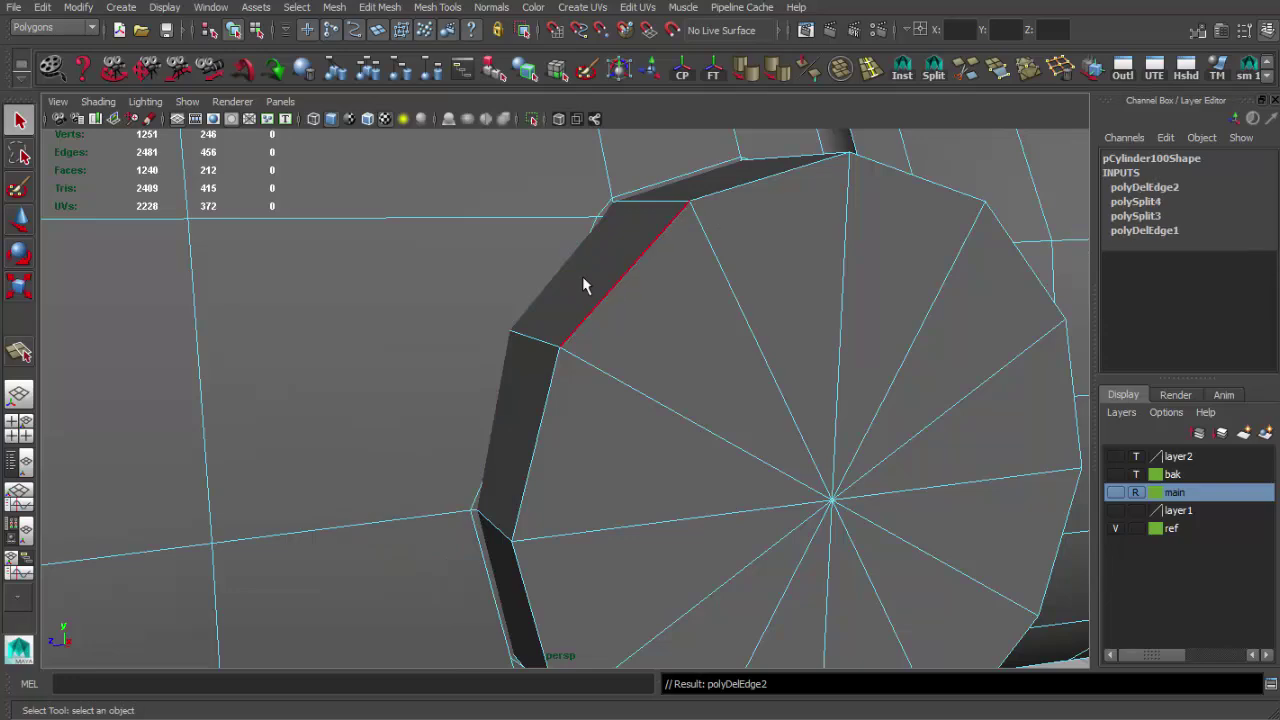
key("ctrl+z")
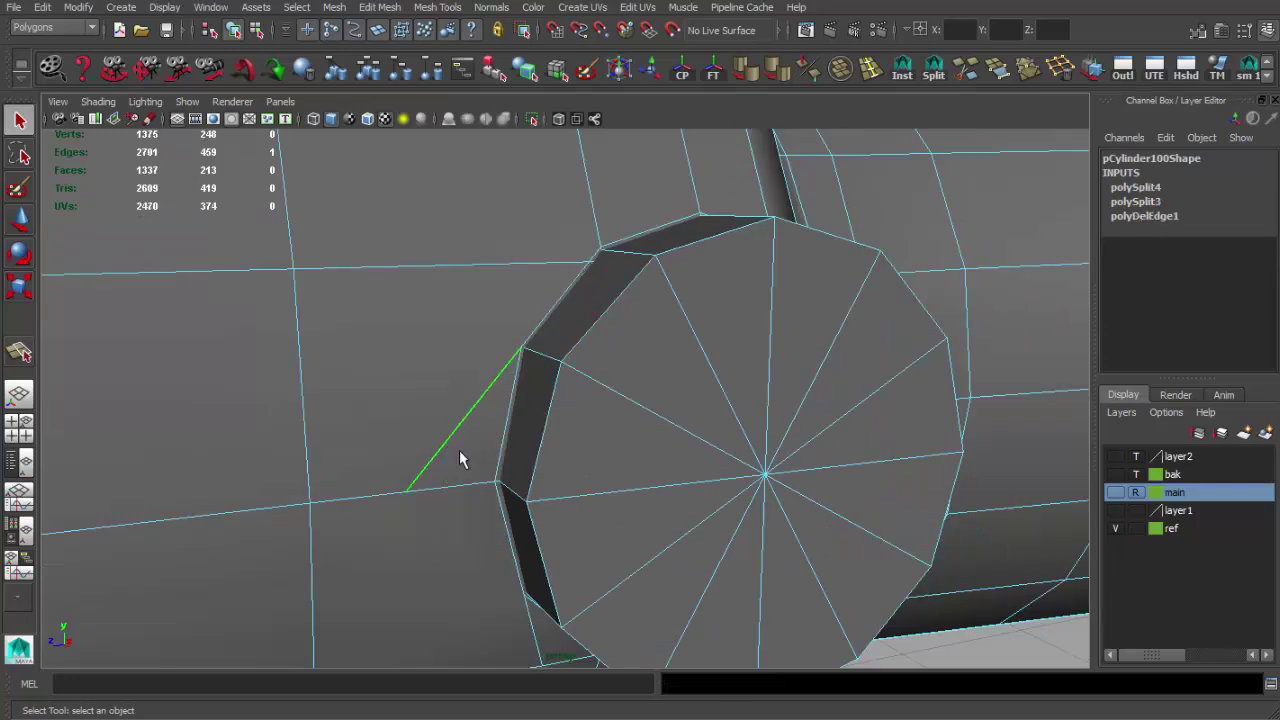
Step: Cut another split edge near the cap rim and return to vertex editing
key("F9")
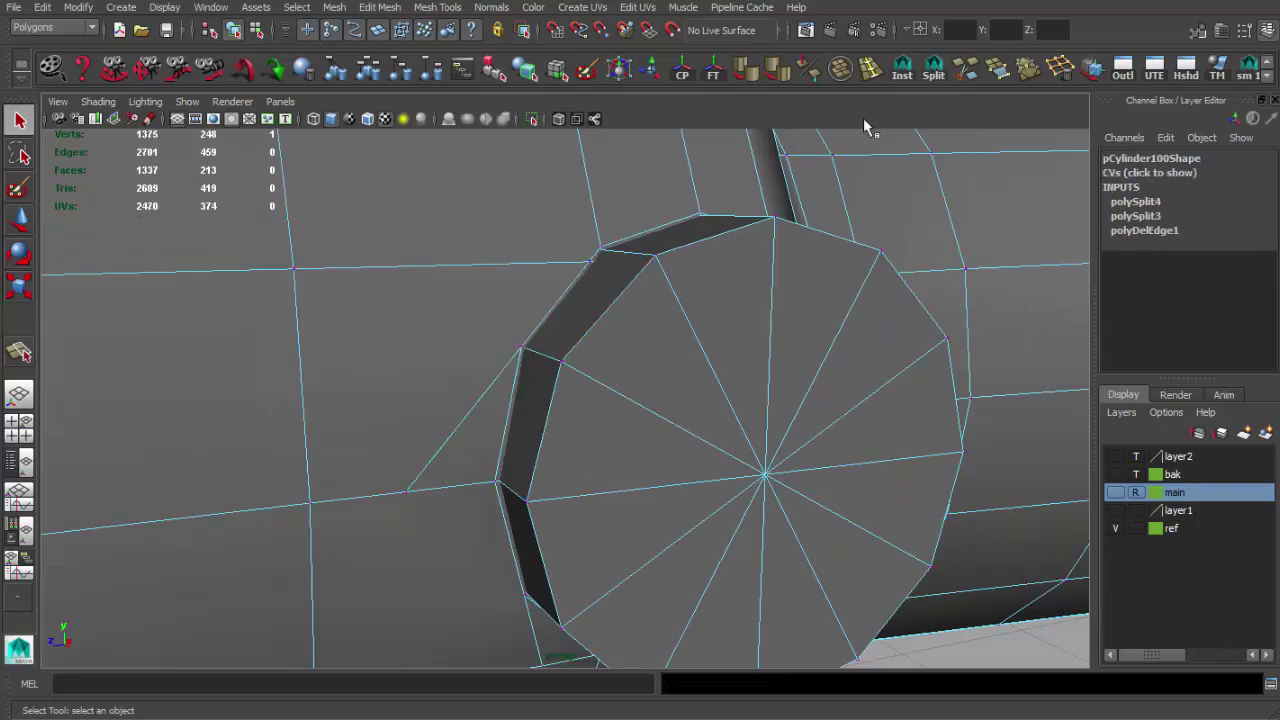
left_click(935, 75)
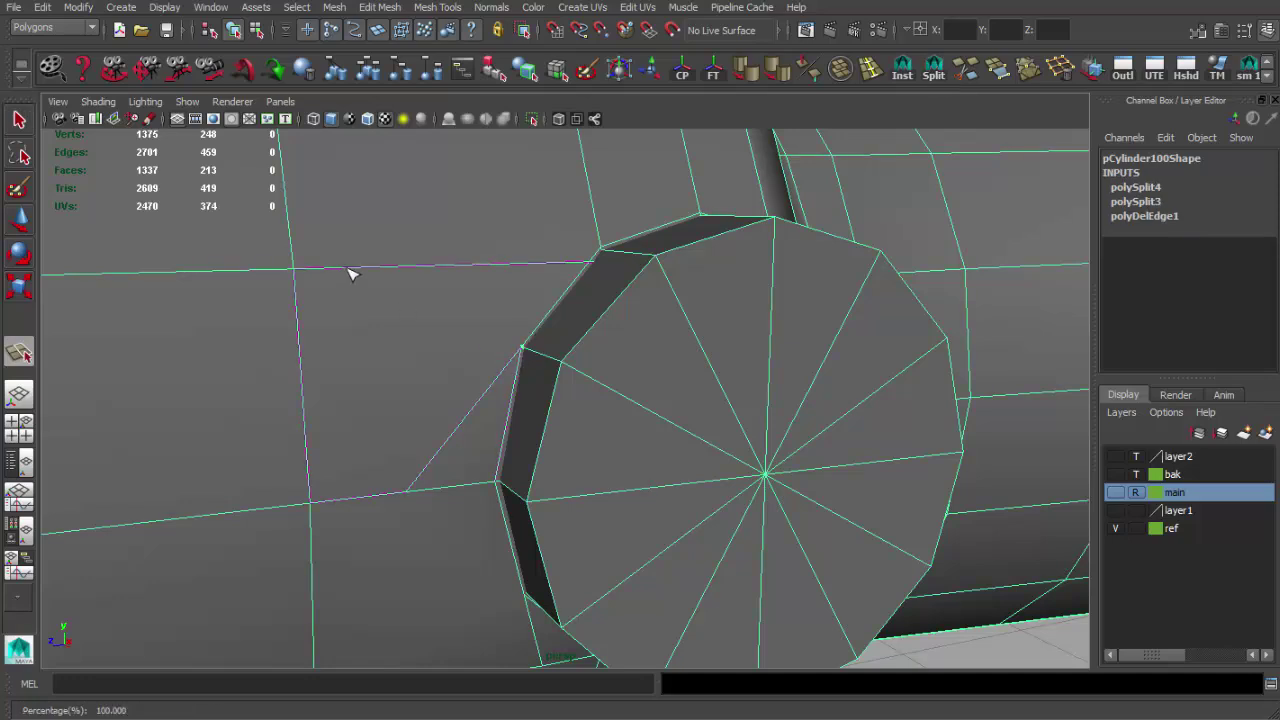
key("Return")
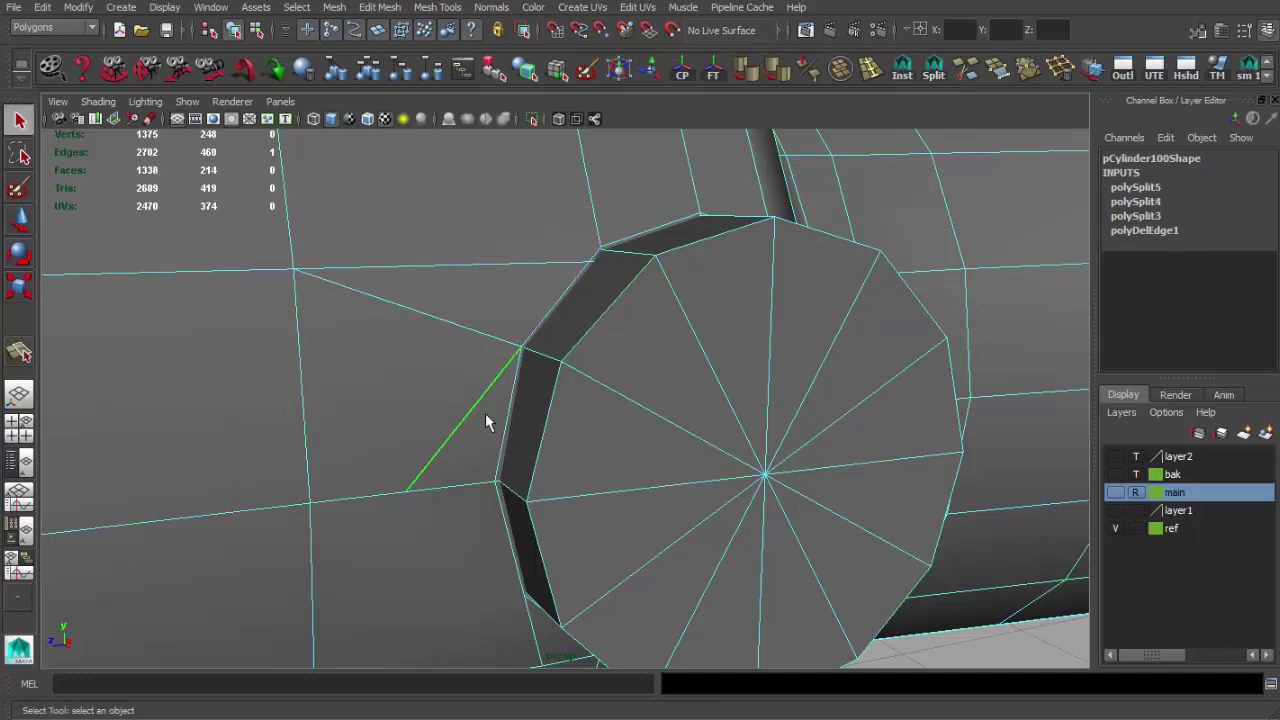
key("F8")
scroll(540, 380, "down", 5)
mouse_move(570, 397)
left_mouse_down("alt")
mouse_move(597, 363)
mouse_move(412, 356)
left_mouse_up("alt")
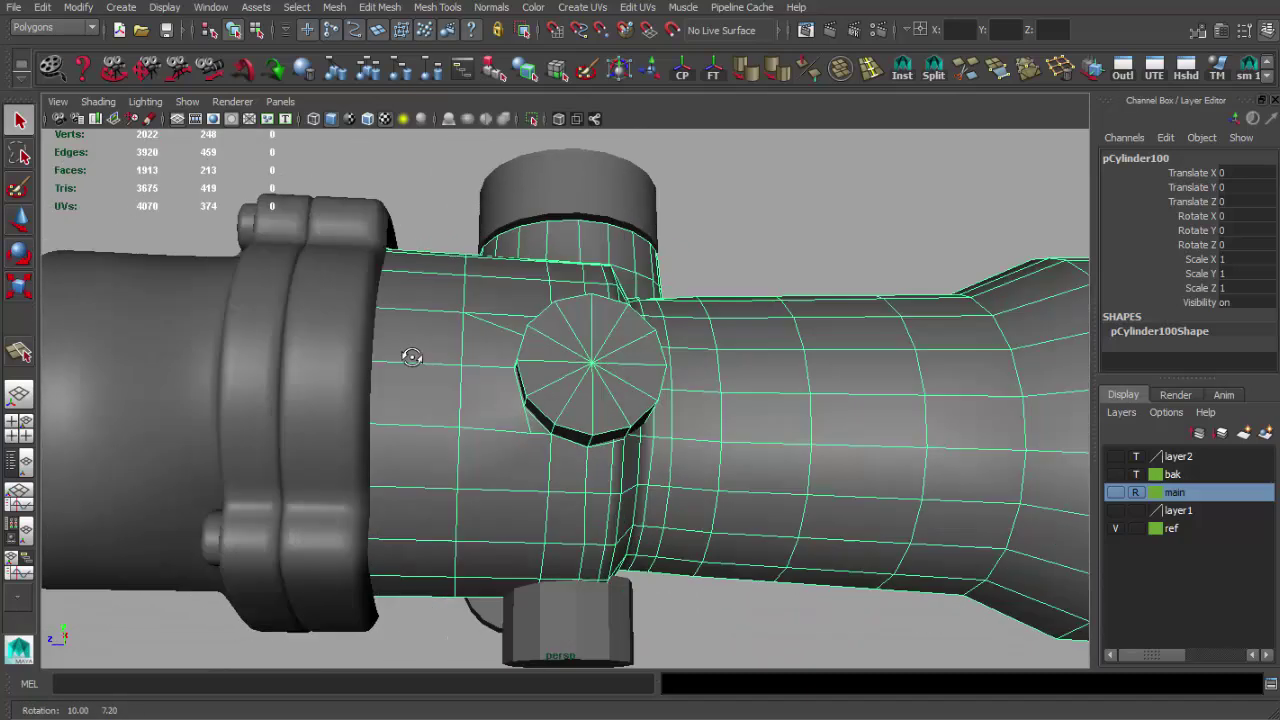
scroll(412, 356, "up", 5)
left_click_drag(470, 457, 491, 471, "alt")
key("F9")
Step: Check a vertex at the cap base in wireframe and view the scope from behind
key("w")
left_click(335, 451)
key("q")
key("4")
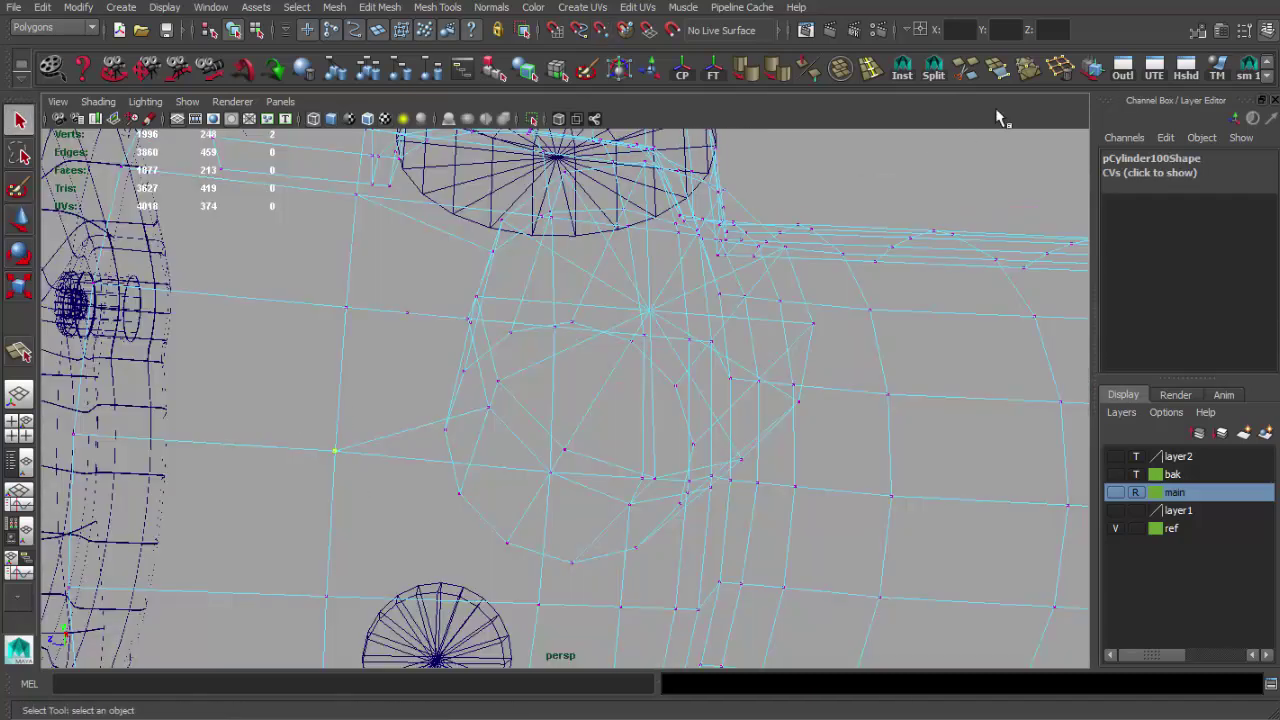
key("5")
key("F8")
scroll(450, 400, "down", 5)
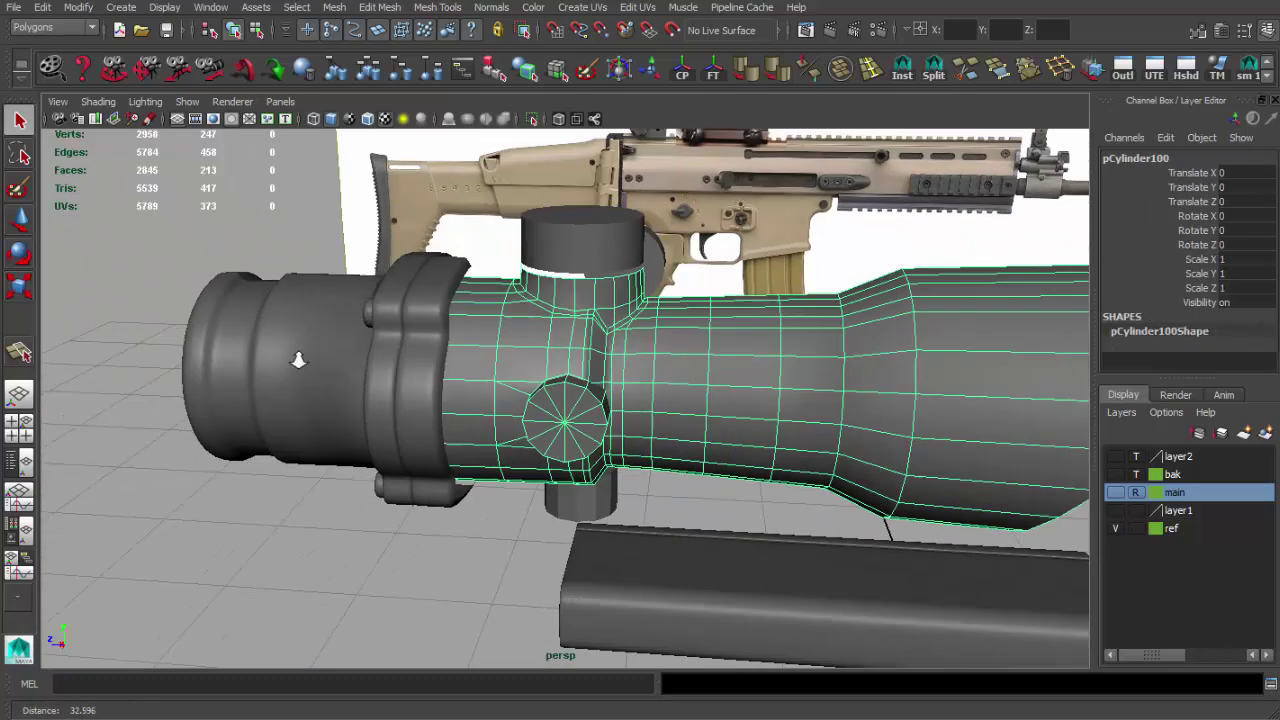
scroll(396, 377, "up", 2)
mouse_move(453, 381)
left_mouse_down("alt")
mouse_move(266, 358)
mouse_move(611, 403)
mouse_move(580, 409)
mouse_move(643, 423)
mouse_move(609, 391)
mouse_move(752, 436)
mouse_move(723, 449)
mouse_move(558, 333)
mouse_move(760, 283)
mouse_move(594, 263)
mouse_move(935, 70)
left_mouse_up("alt")
scroll(450, 390, "up", 5)
scroll(609, 391, "up", 2)
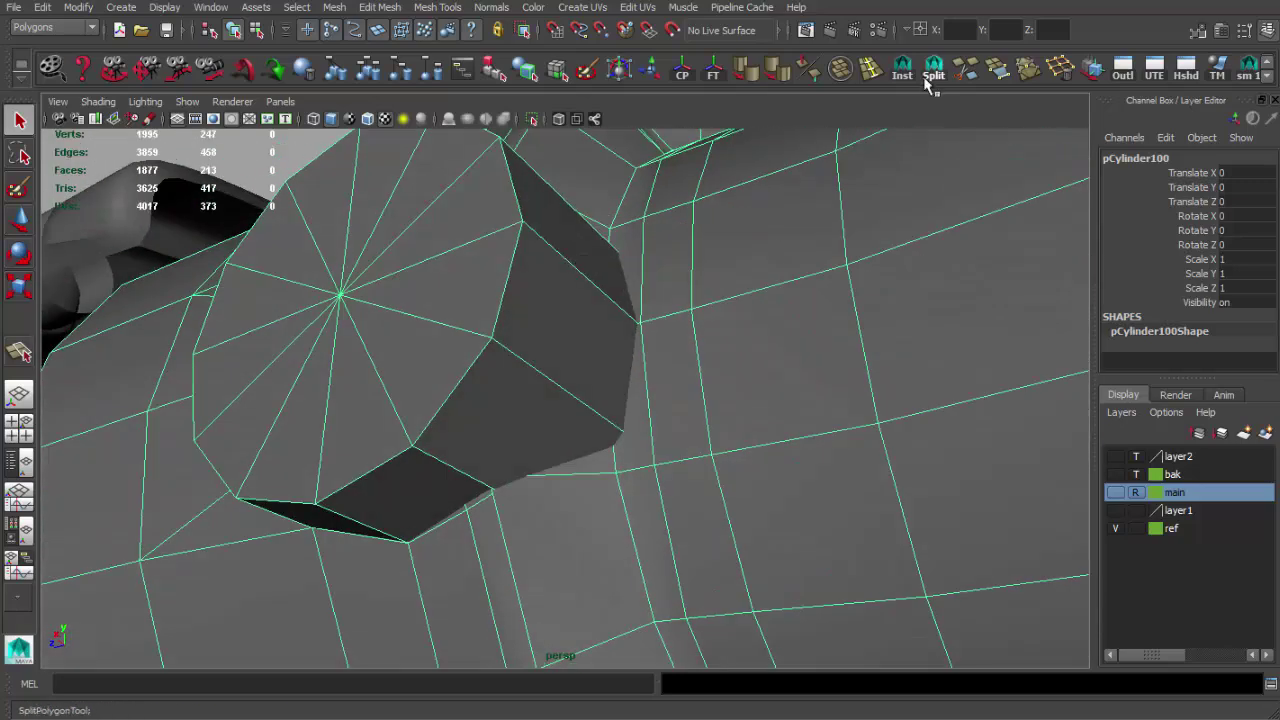
Step: Merge the two close vertices at the side turret base into one
key("4")
key("F9")
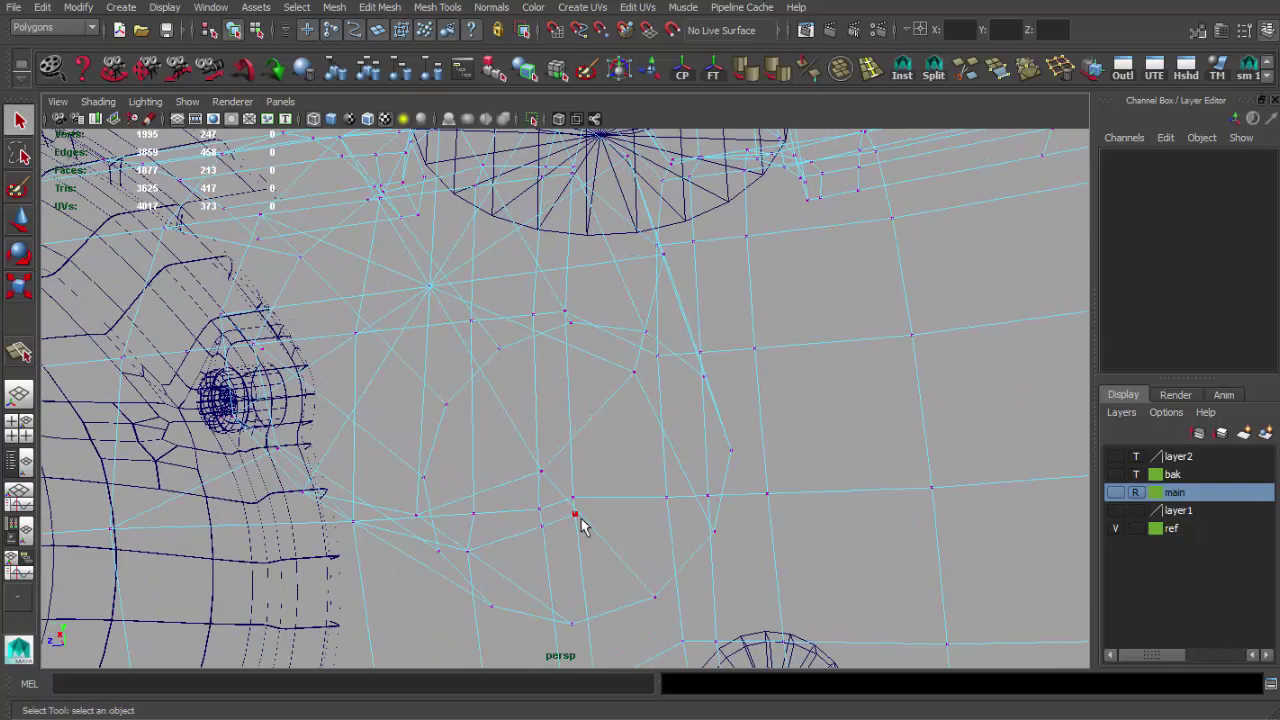
left_click(575, 514)
left_click(1028, 68)
key("w")
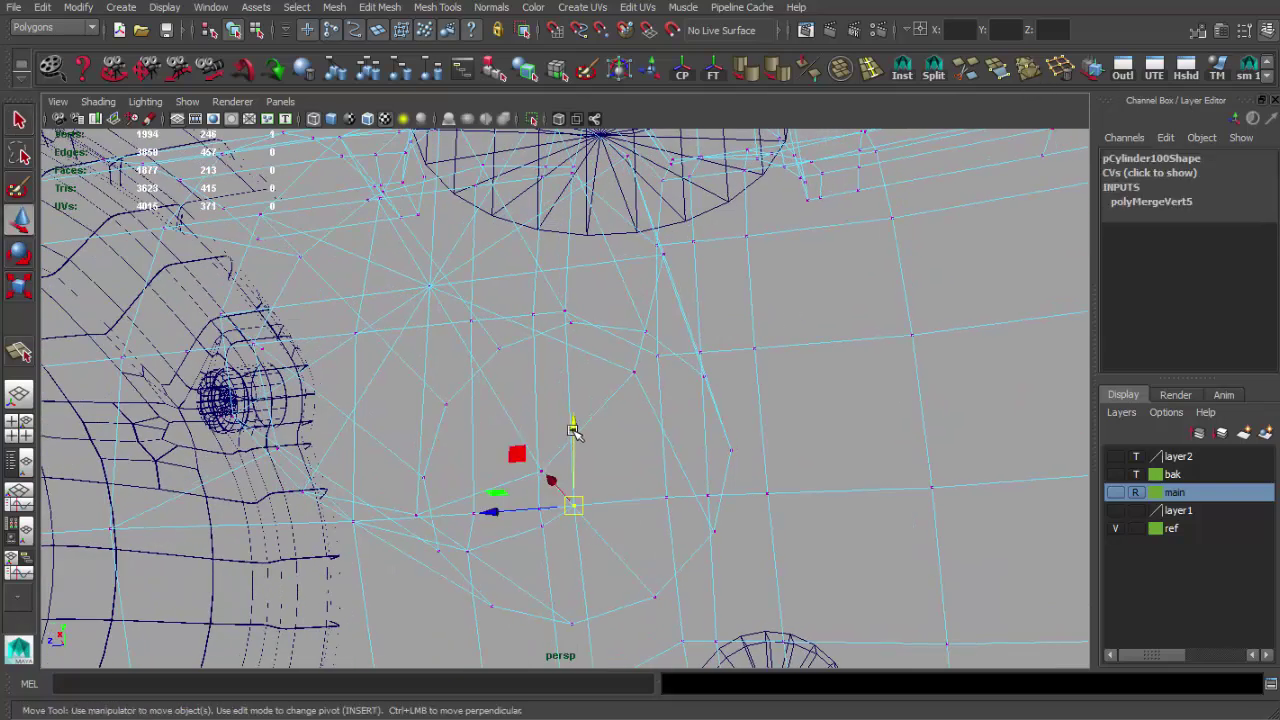
key("5")
Step: Try raising the merged vertex upward, then undo the move
right_click_drag(580, 434, 632, 466, "alt")
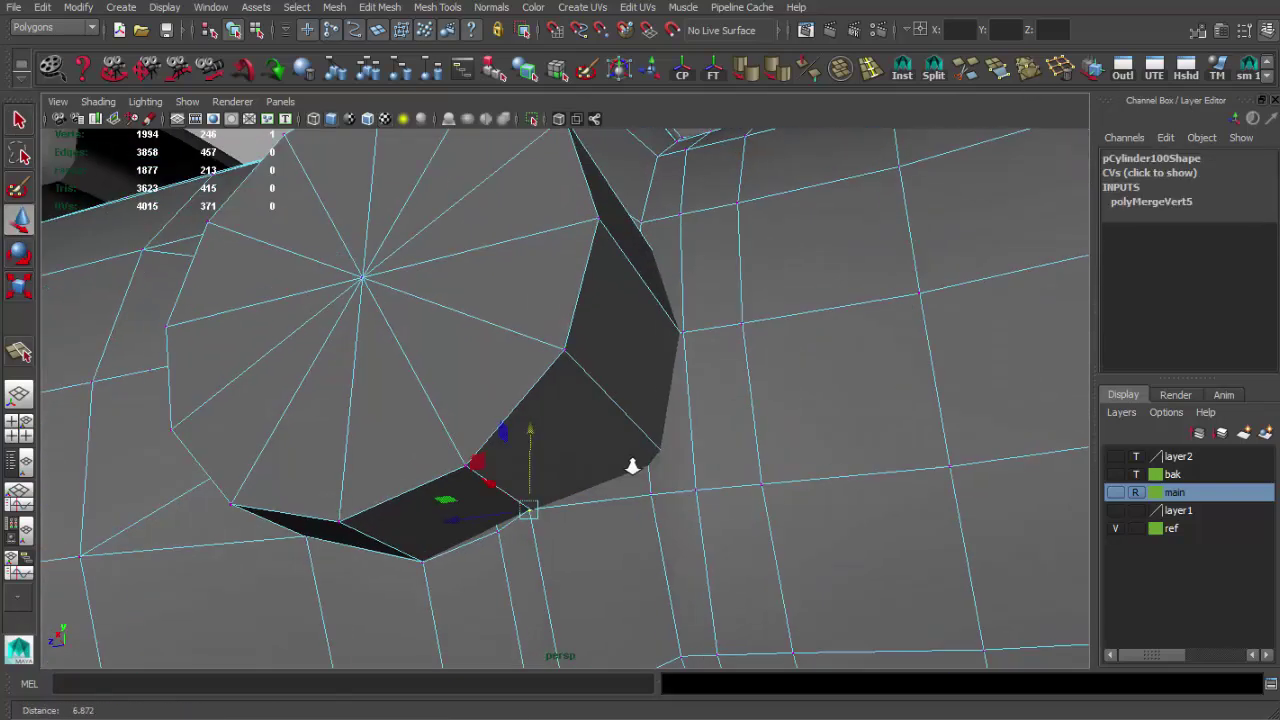
left_click_drag(632, 466, 672, 522, "alt")
left_click_drag(676, 476, 672, 419)
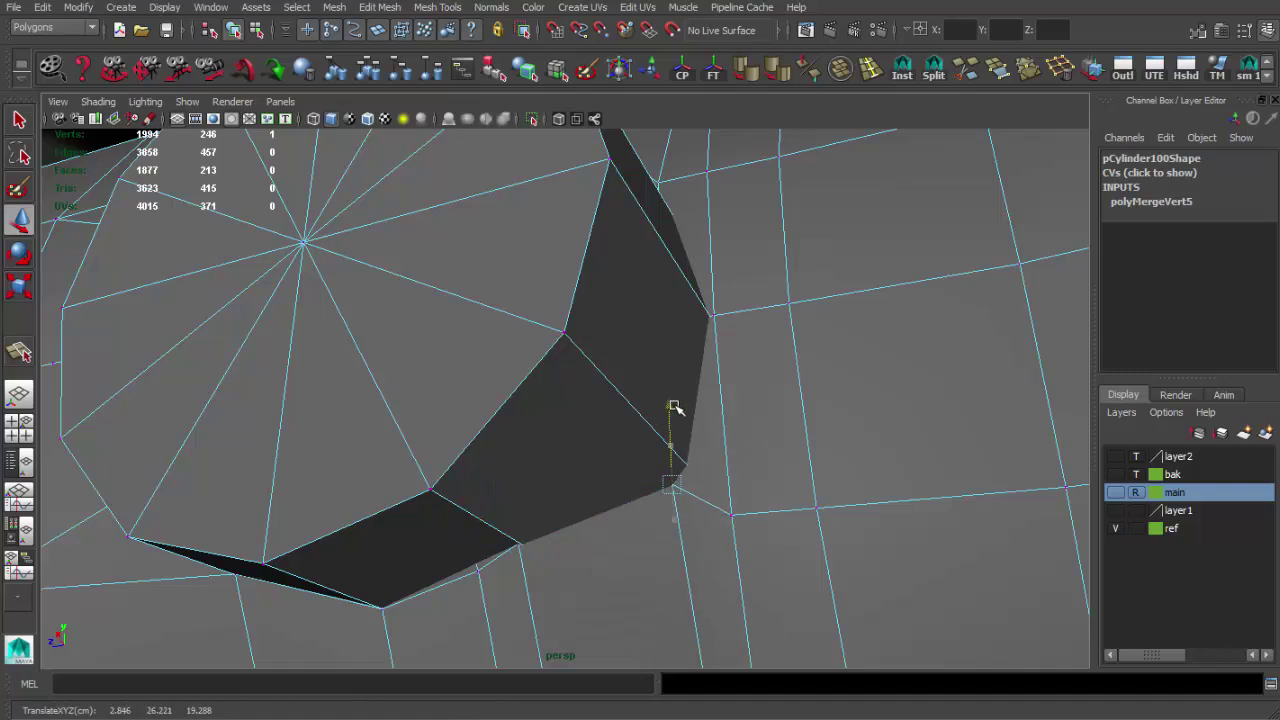
left_click_drag(731, 516, 722, 368)
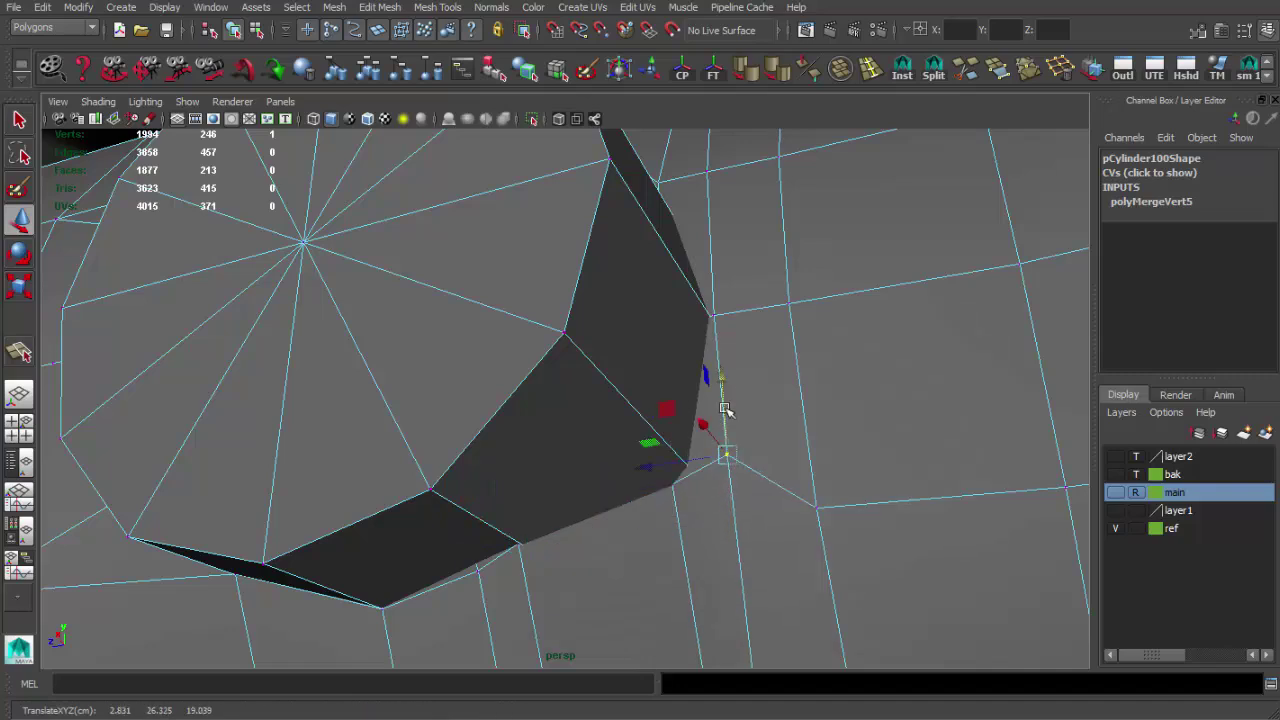
scroll(725, 410, "down", 5)
scroll(766, 434, "up", 3)
scroll(757, 477, "up", 3)
key("z")
key("z")
left_click_drag(634, 517, 917, 126, "alt")
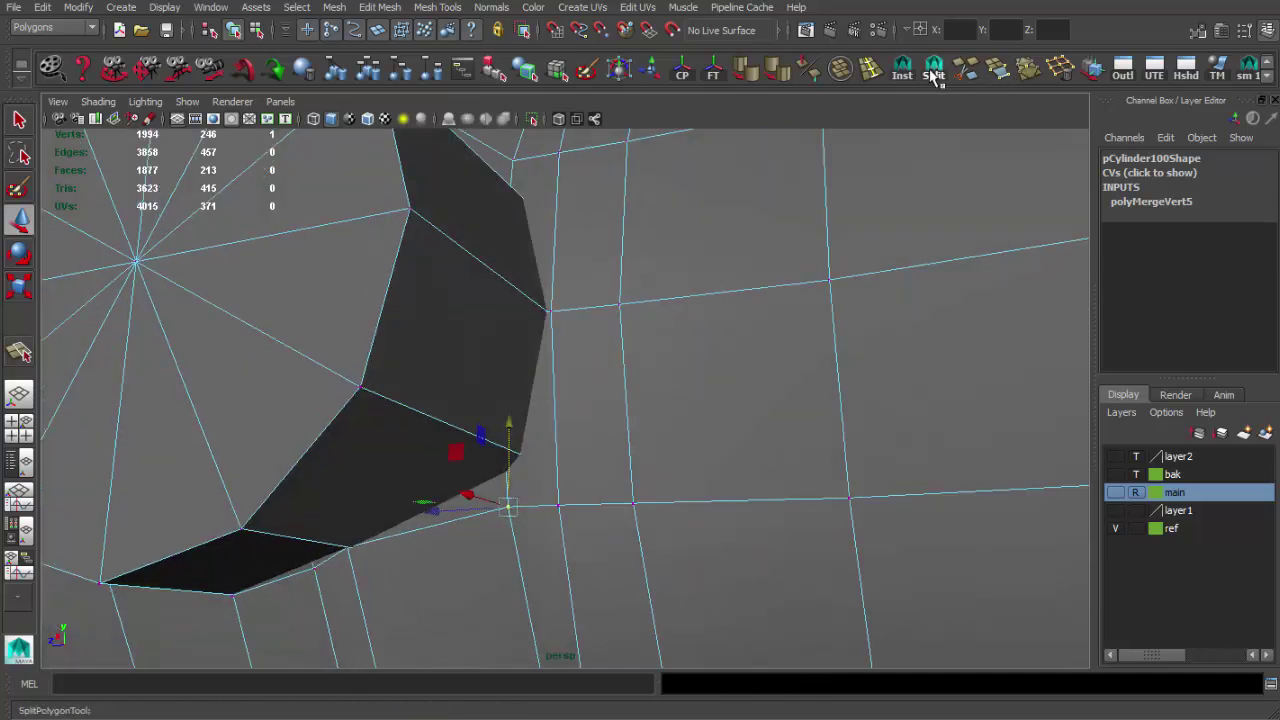
Step: Cut a split edge from the cap base to the tube edge
left_click(933, 75)
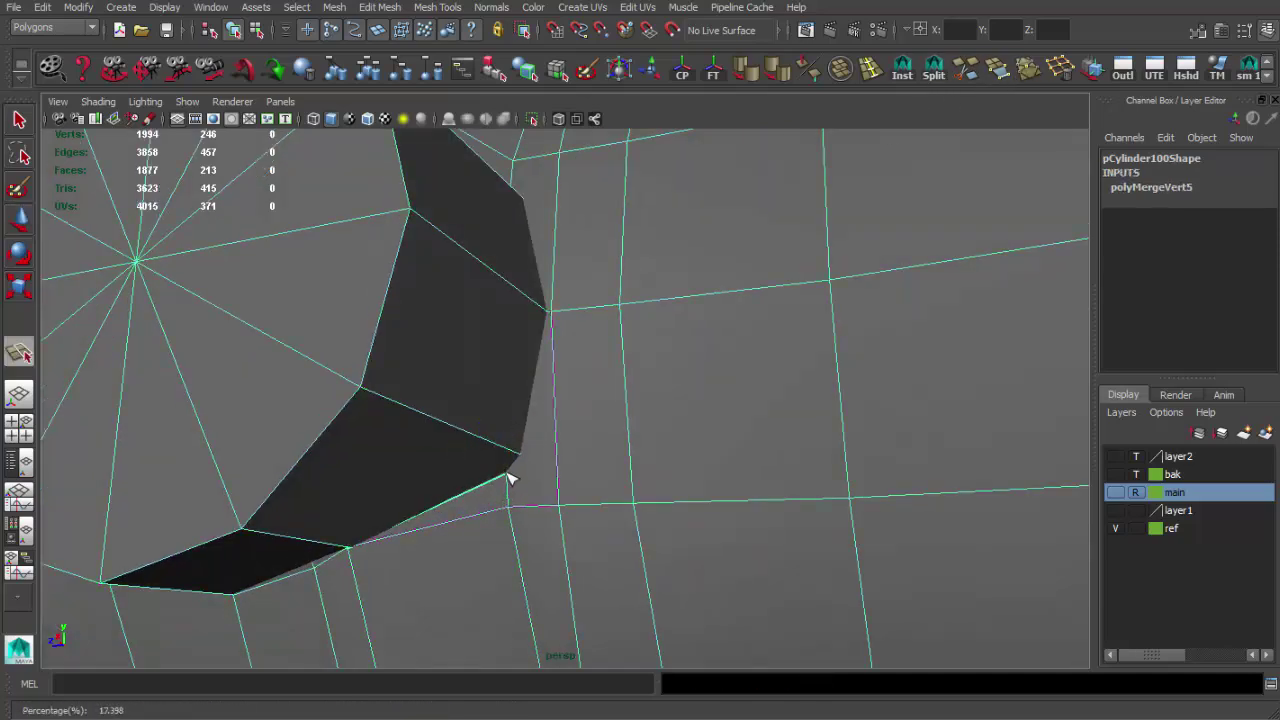
mouse_move(557, 447)
left_mouse_down("alt")
mouse_move(571, 434)
mouse_move(583, 443)
left_mouse_up("alt")
left_click(583, 440)
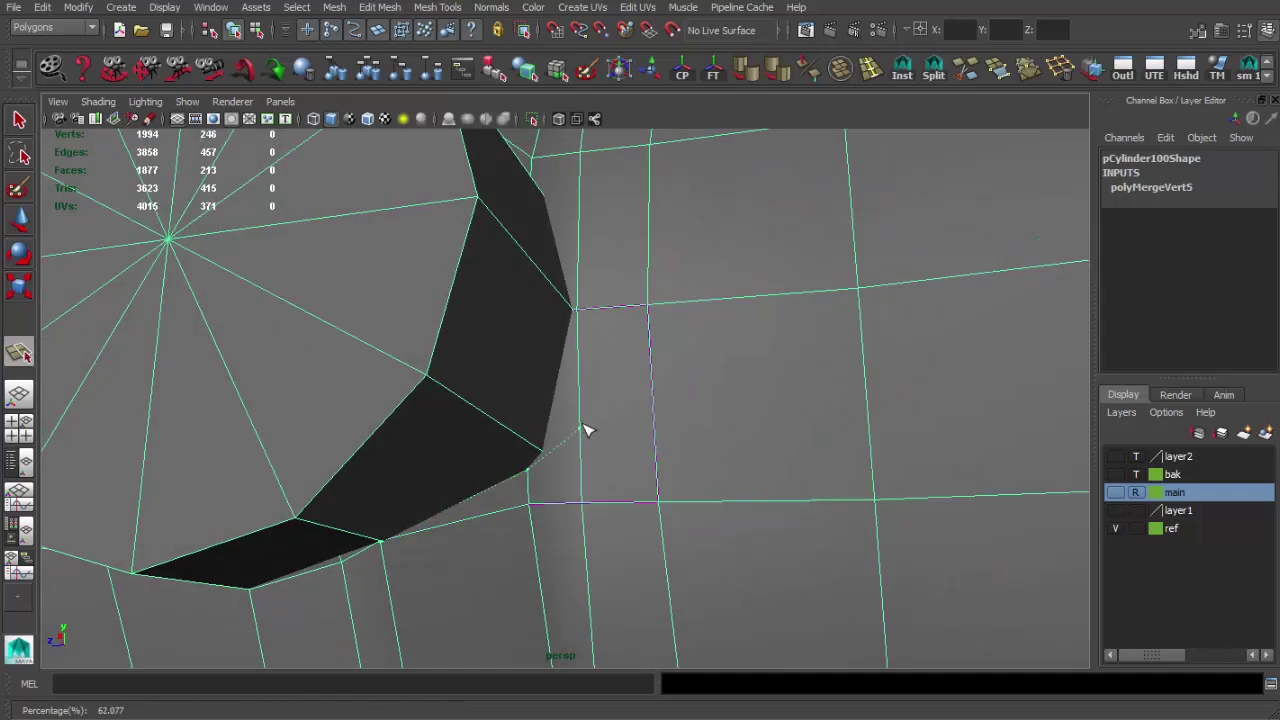
key("q")
Step: Slide the thin strip face on the cap's upper side along X
left_click_drag(597, 346, 608, 346, "alt")
mouse_move(608, 363)
middle_mouse_down("alt")
mouse_move(590, 418)
mouse_move(611, 423)
middle_mouse_up("alt")
left_click_drag(611, 423, 623, 410, "alt")
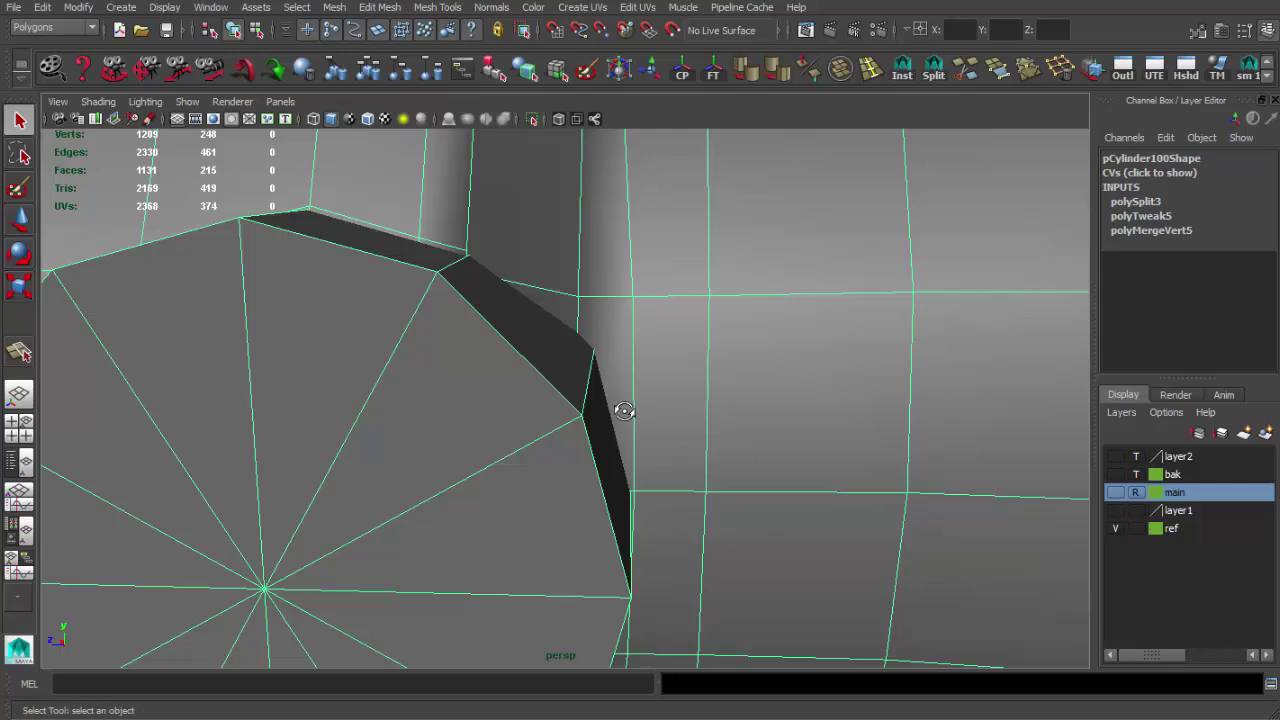
left_click(625, 370)
key("w")
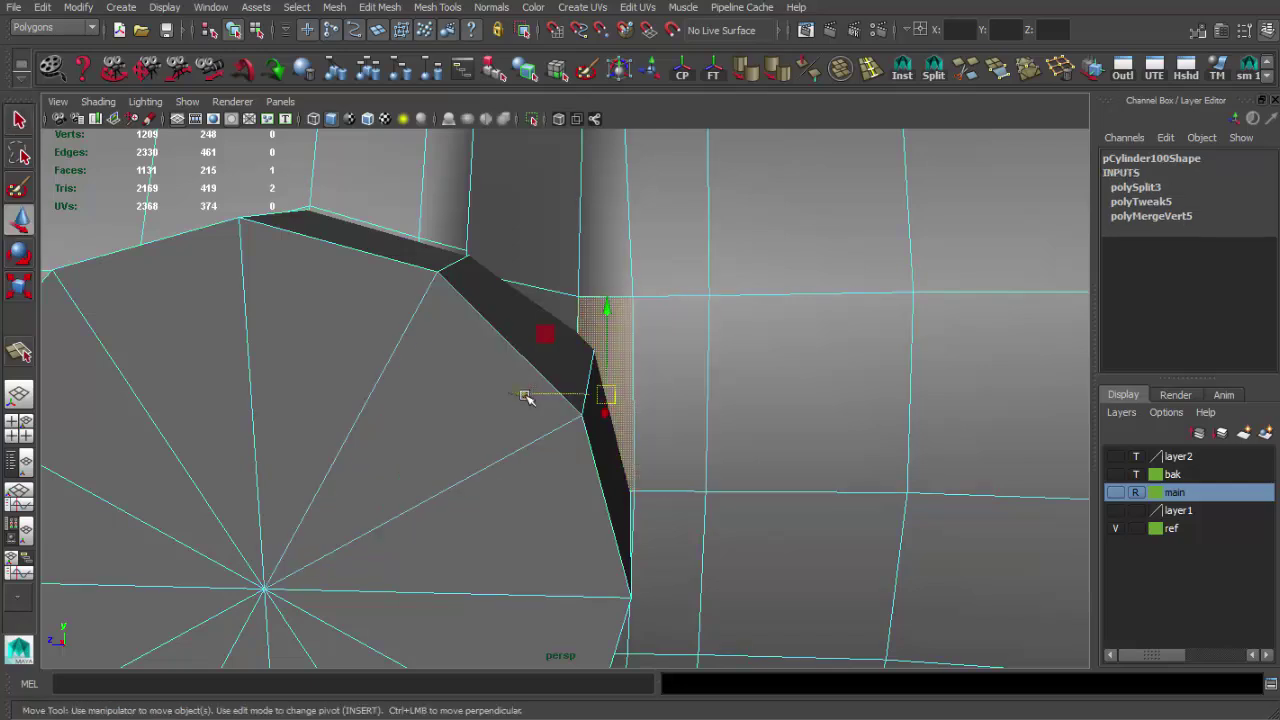
left_click_drag(523, 394, 540, 390)
right_click_drag(540, 390, 623, 357, "alt")
left_click_drag(623, 357, 606, 366, "alt")
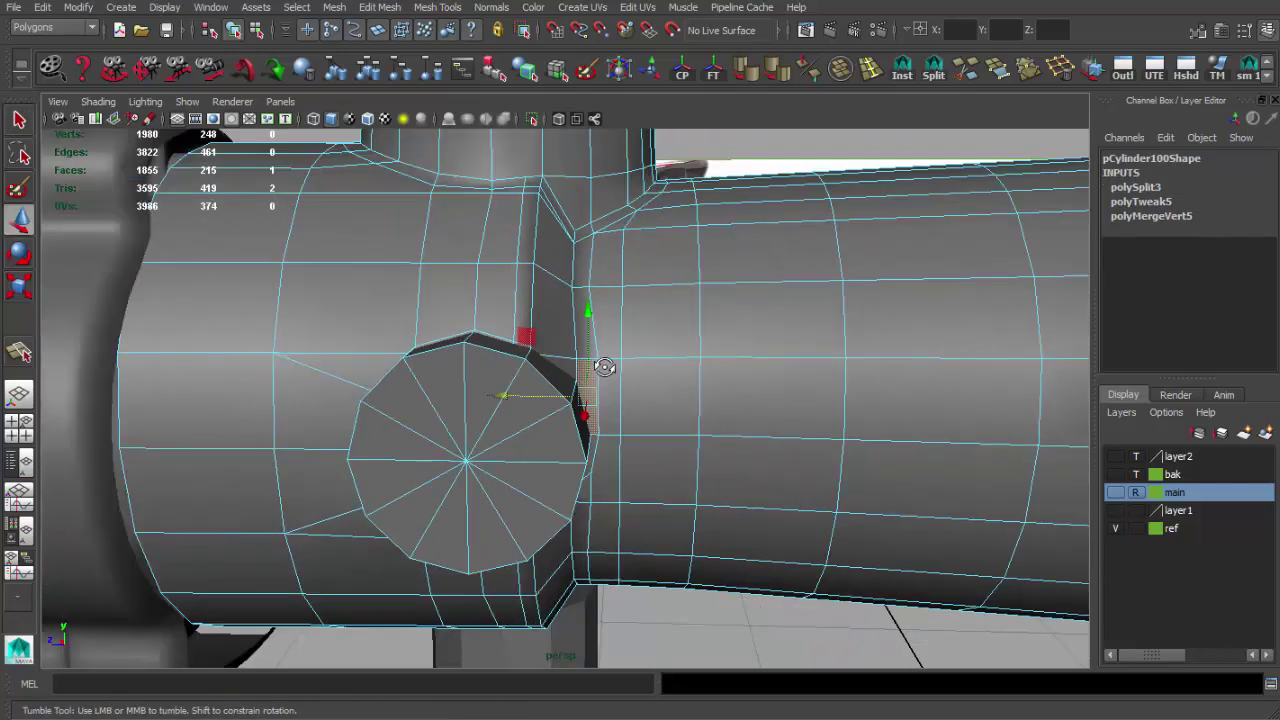
right_click_drag(606, 366, 634, 380, "alt")
Step: Slide the strip's outer edge further along X
key("q")
left_click(614, 372)
key("w")
left_click_drag(543, 406, 550, 406)
mouse_move(550, 406)
right_mouse_down("alt")
mouse_move(567, 418)
mouse_move(545, 385)
right_mouse_up("alt")
mouse_move(530, 360)
left_mouse_down()
mouse_move(503, 360)
mouse_move(571, 392)
left_mouse_up()
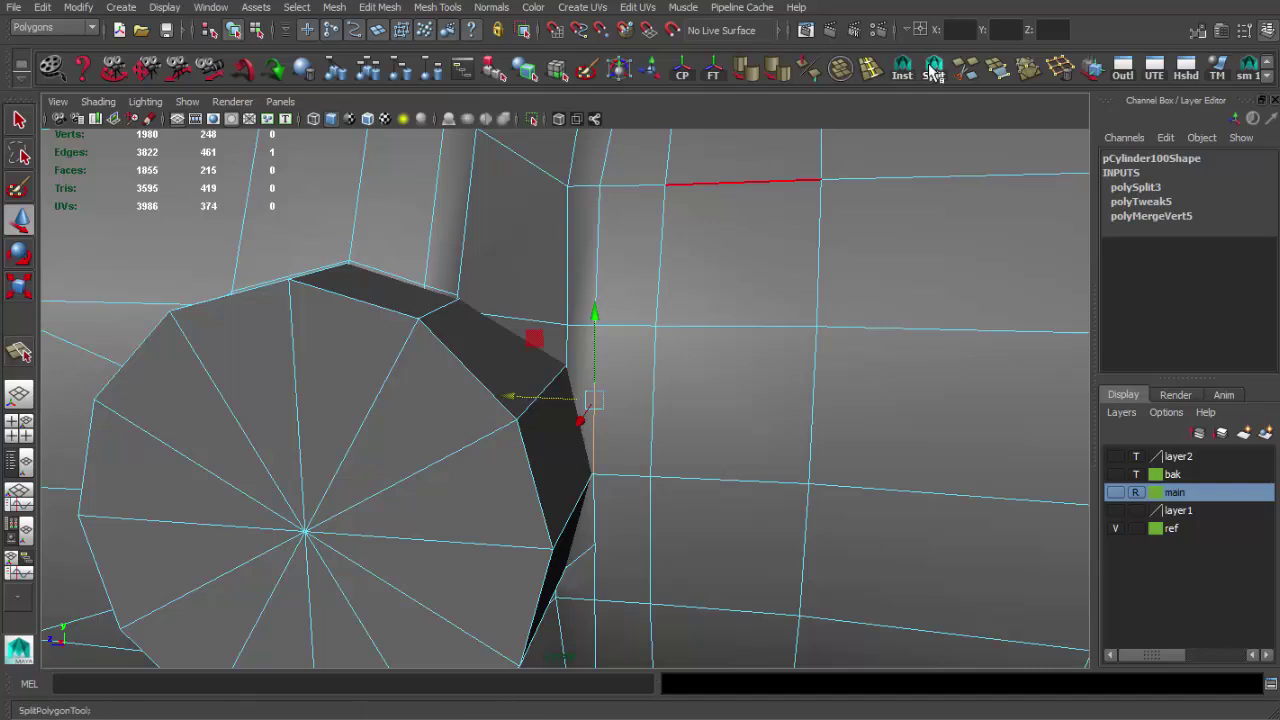
right_click_drag(571, 392, 578, 355, "shift")
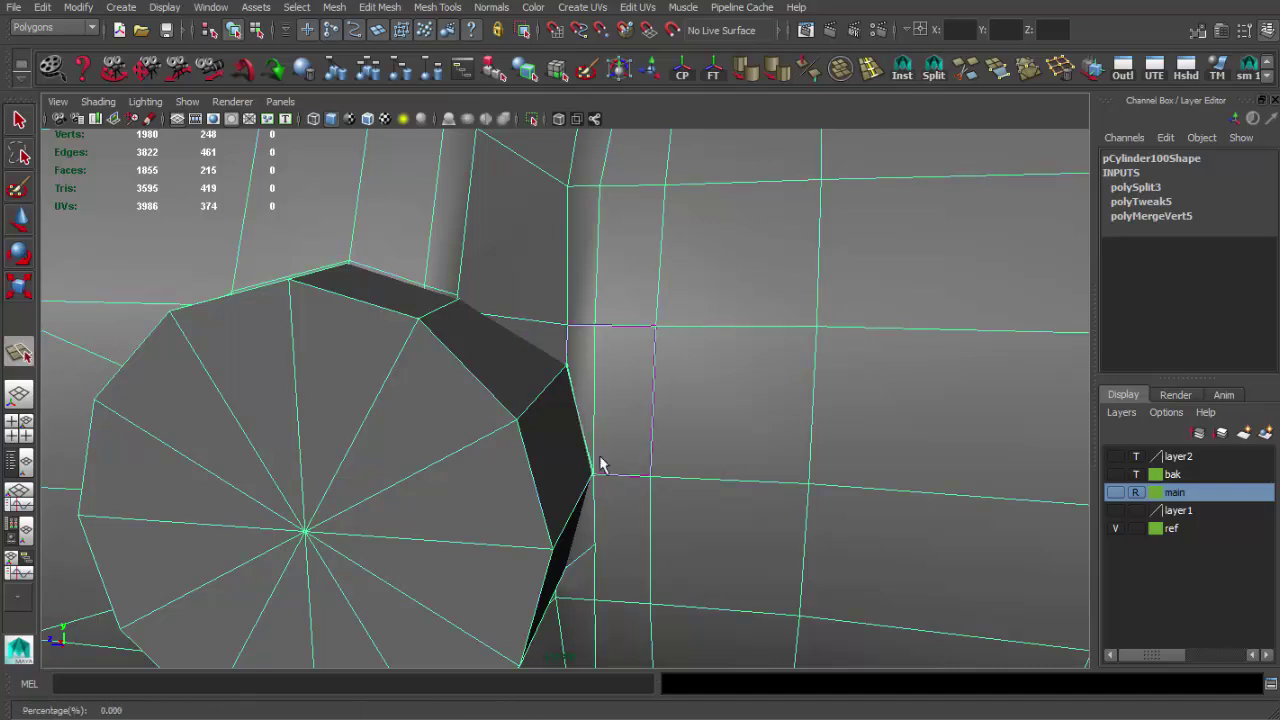
Step: Cut more split edges around the cap's lower rim to blend it into the tube grid
key("Return")
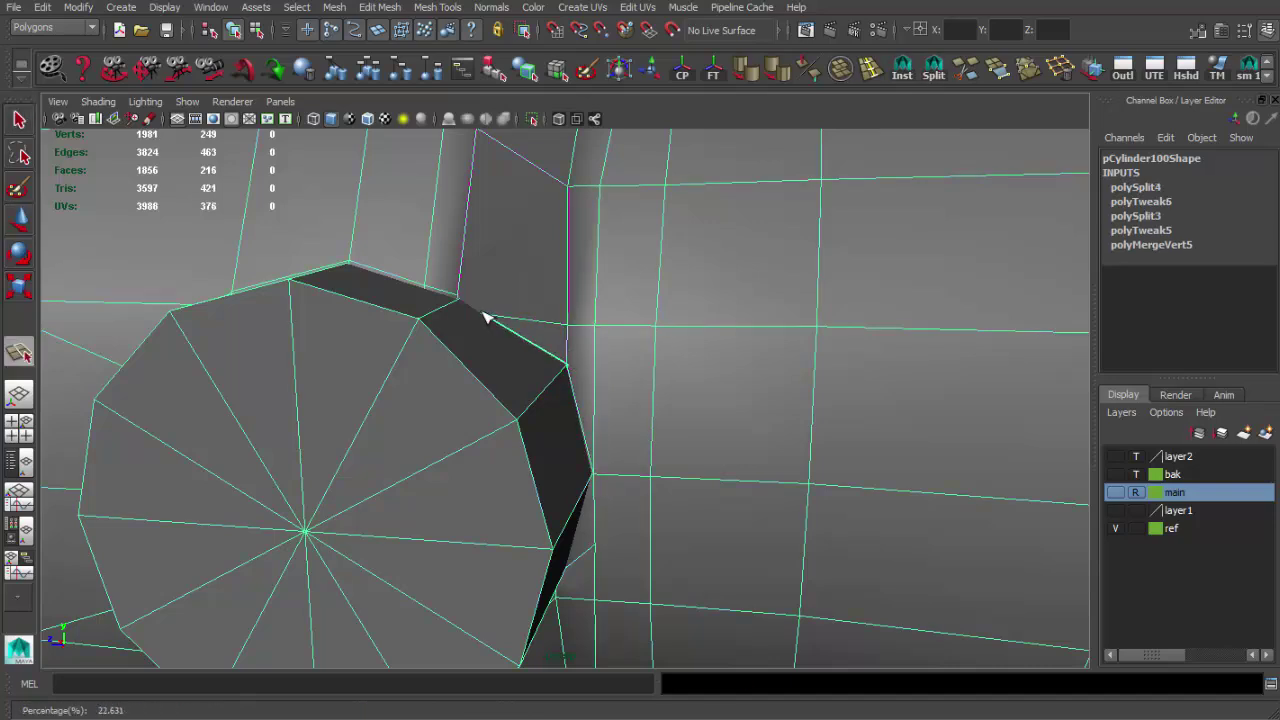
key("Return")
left_click_drag(523, 349, 551, 366, "alt")
key("y")
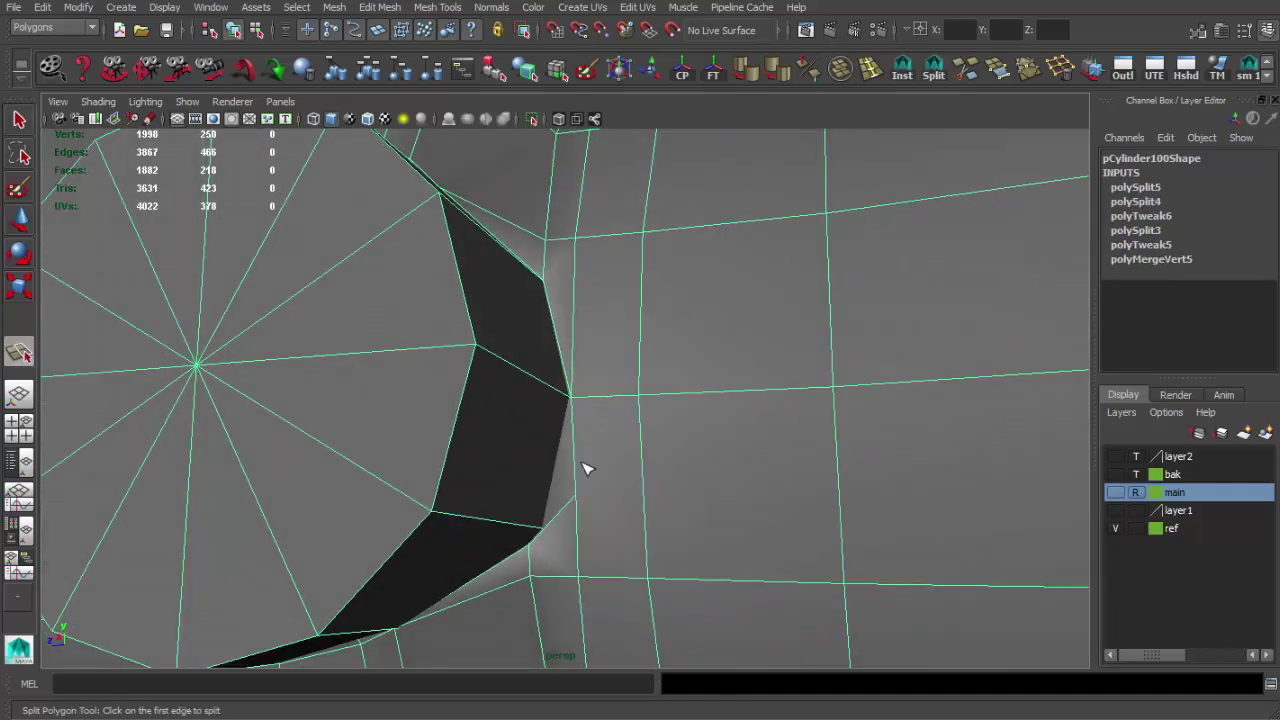
left_click_drag(586, 466, 581, 484, "alt")
scroll(614, 357, "up", 3)
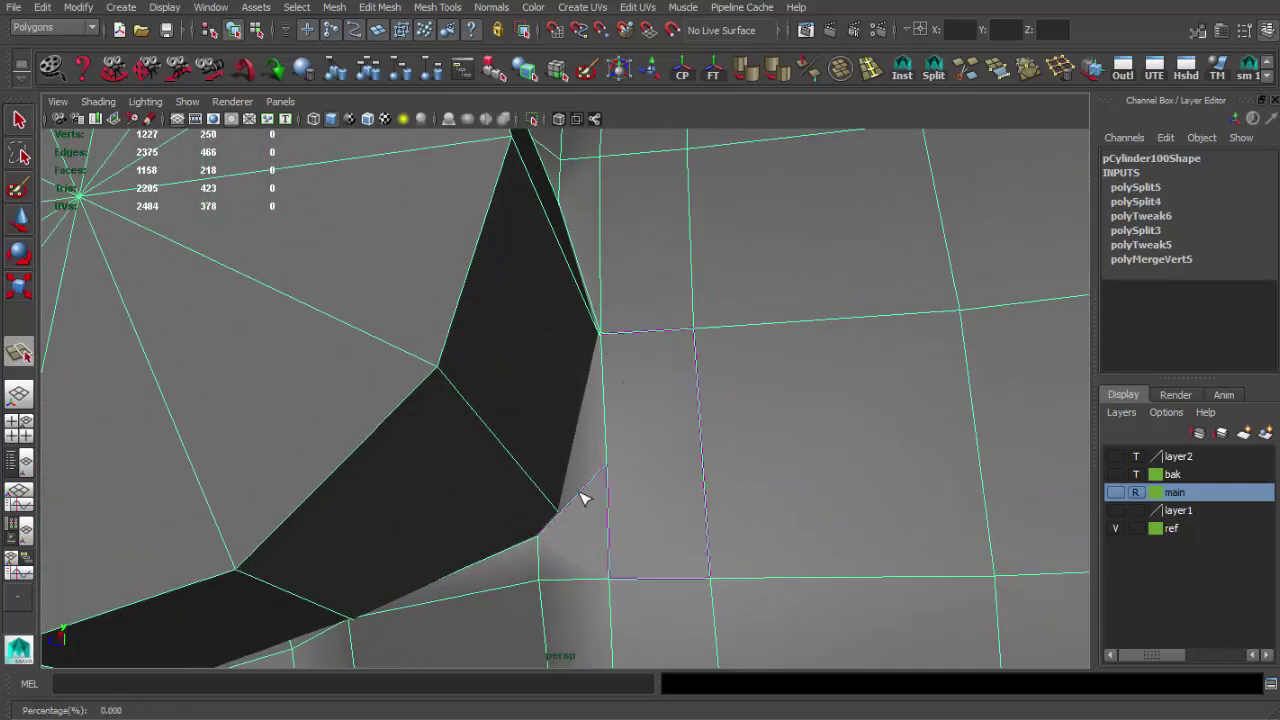
key("Return")
key("q")
mouse_move(594, 457)
left_mouse_down("alt")
mouse_move(623, 449)
mouse_move(418, 435)
mouse_move(451, 366)
mouse_move(346, 331)
left_mouse_up("alt")
scroll(451, 366, "down", 5)
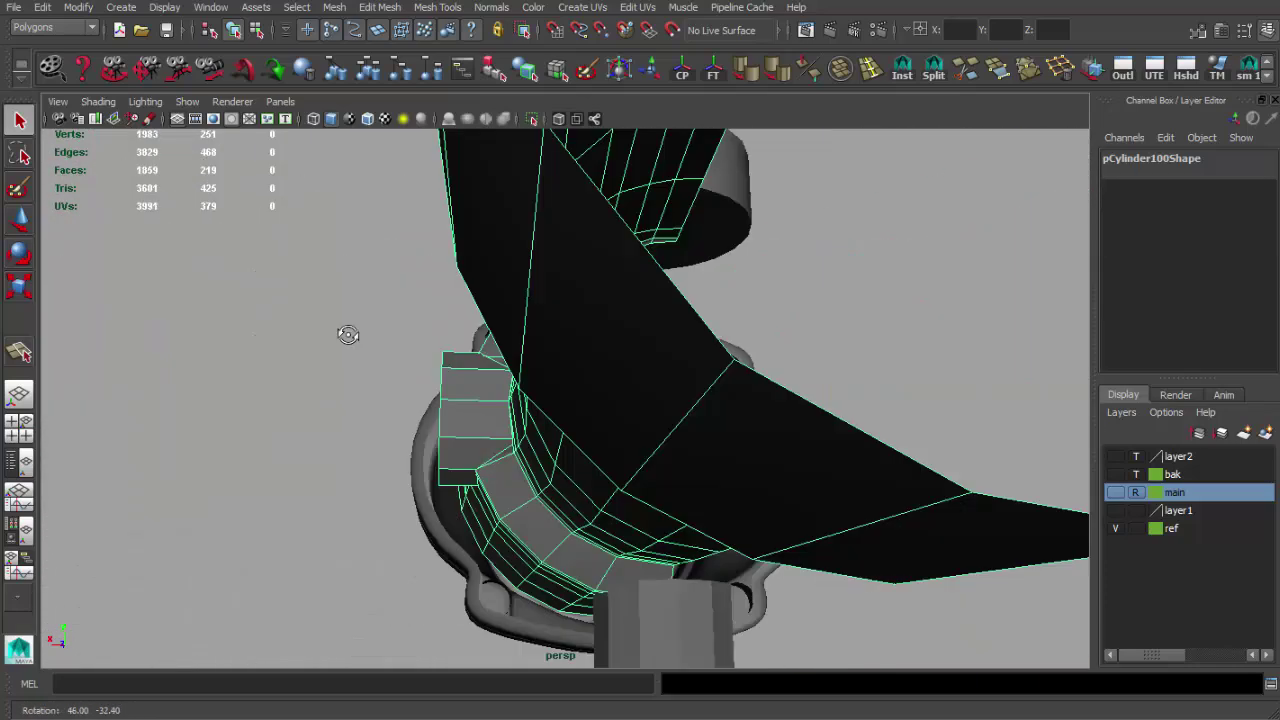
scroll(522, 433, "up", 5)
Step: Isolate the faces around the cylinder's hole and delete the leftover sliver faces at its rim
mouse_move(522, 433)
left_mouse_down("alt")
mouse_move(394, 437)
mouse_move(612, 92)
left_mouse_up("alt")
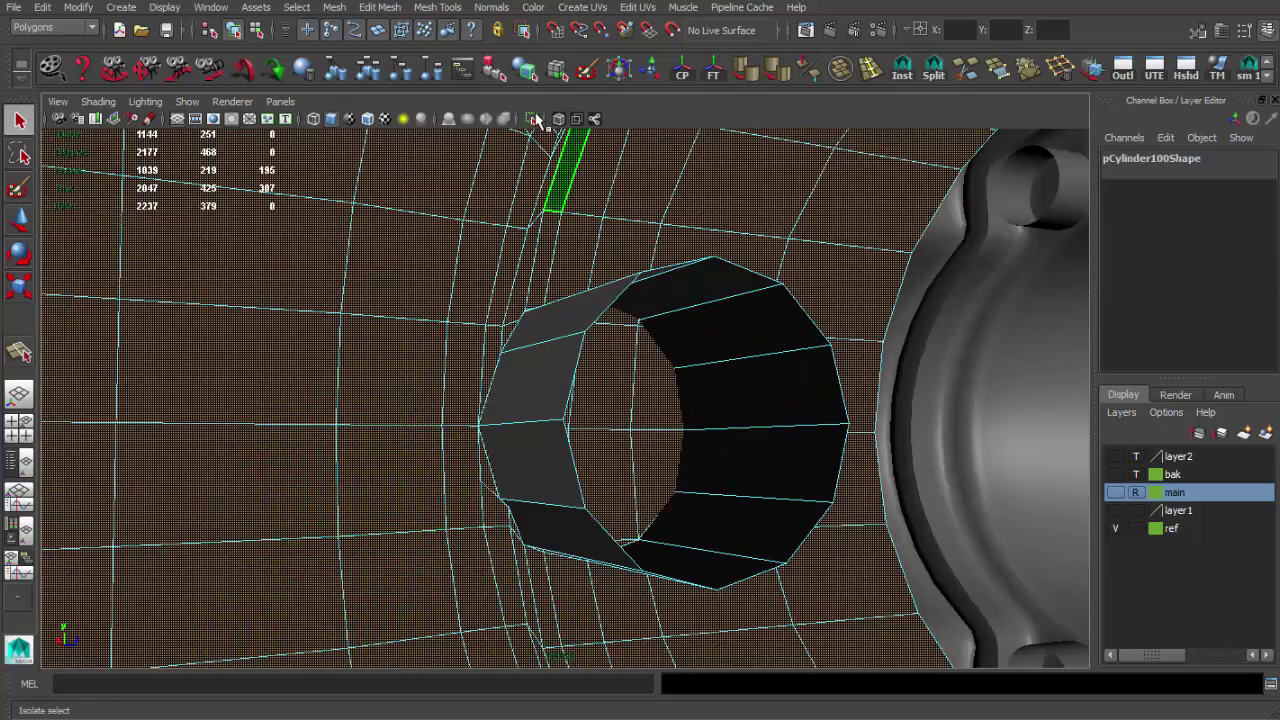
left_click(536, 119)
key("f")
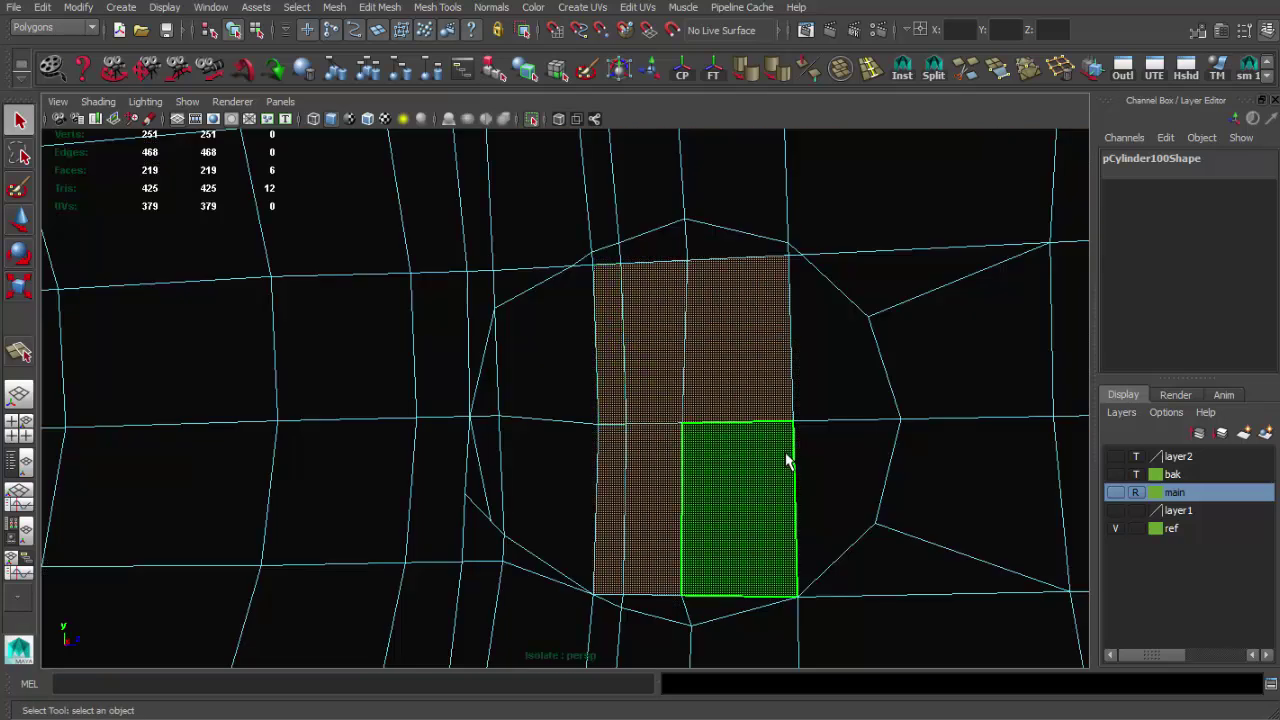
left_click_drag(786, 461, 814, 437, "shift")
left_click_drag(694, 249, 795, 265, "shift")
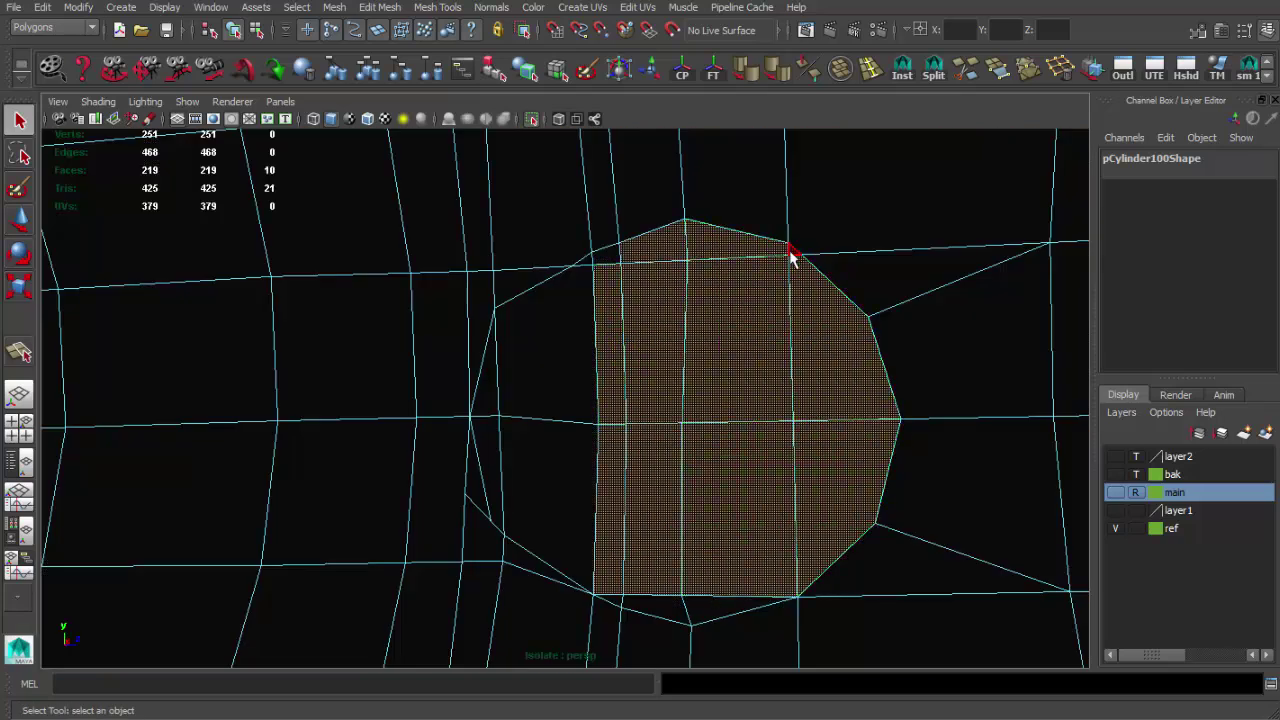
left_click_drag(606, 257, 590, 540, "shift")
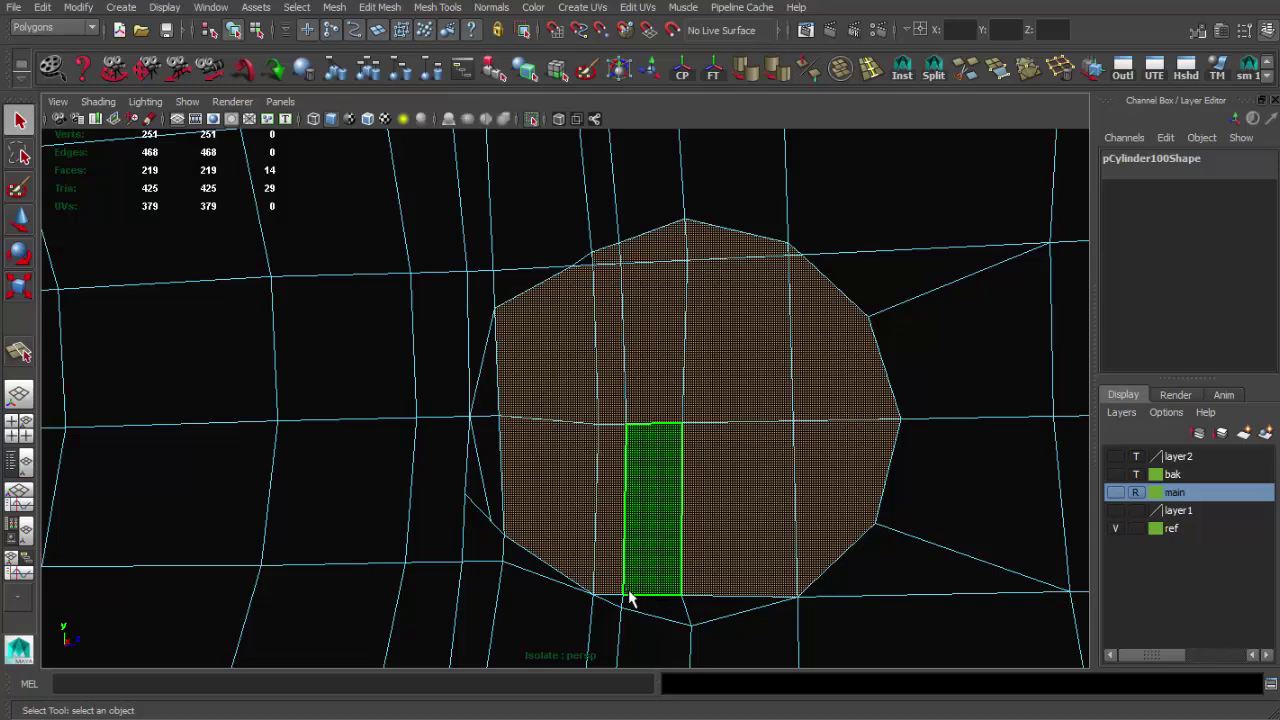
left_click(705, 604, "shift")
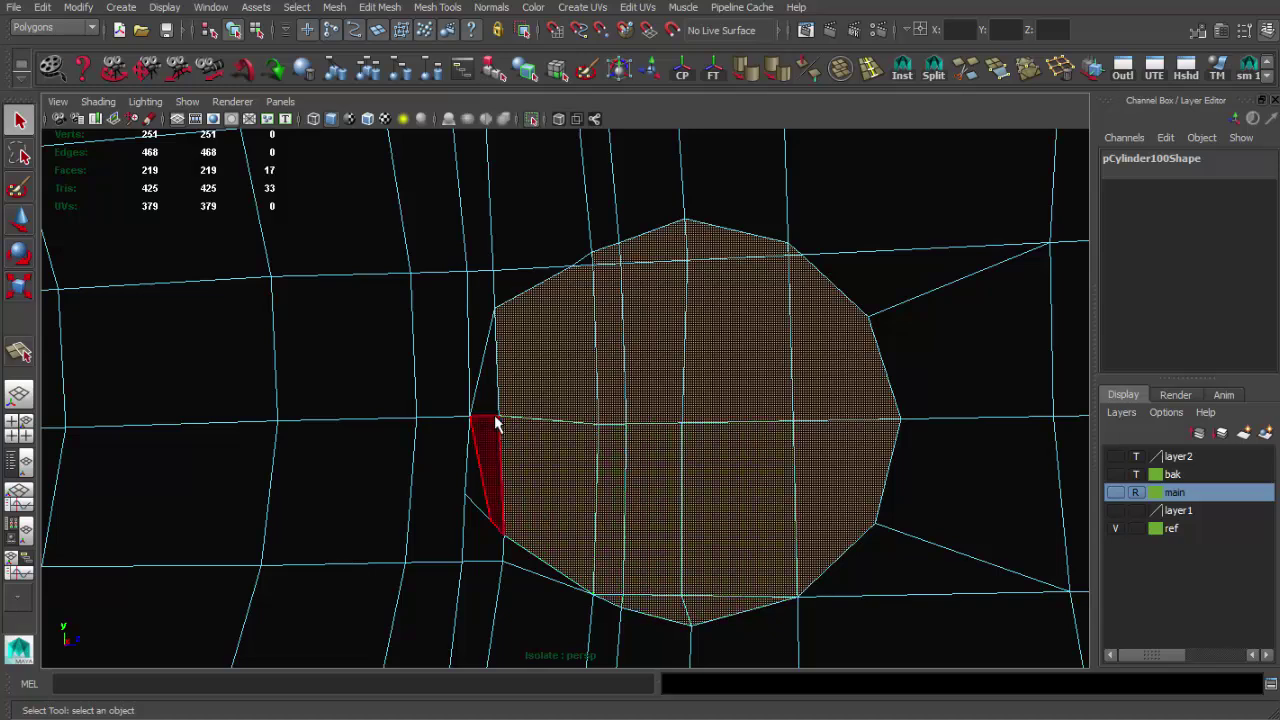
left_click_drag(494, 418, 603, 443, "shift")
key("Delete")
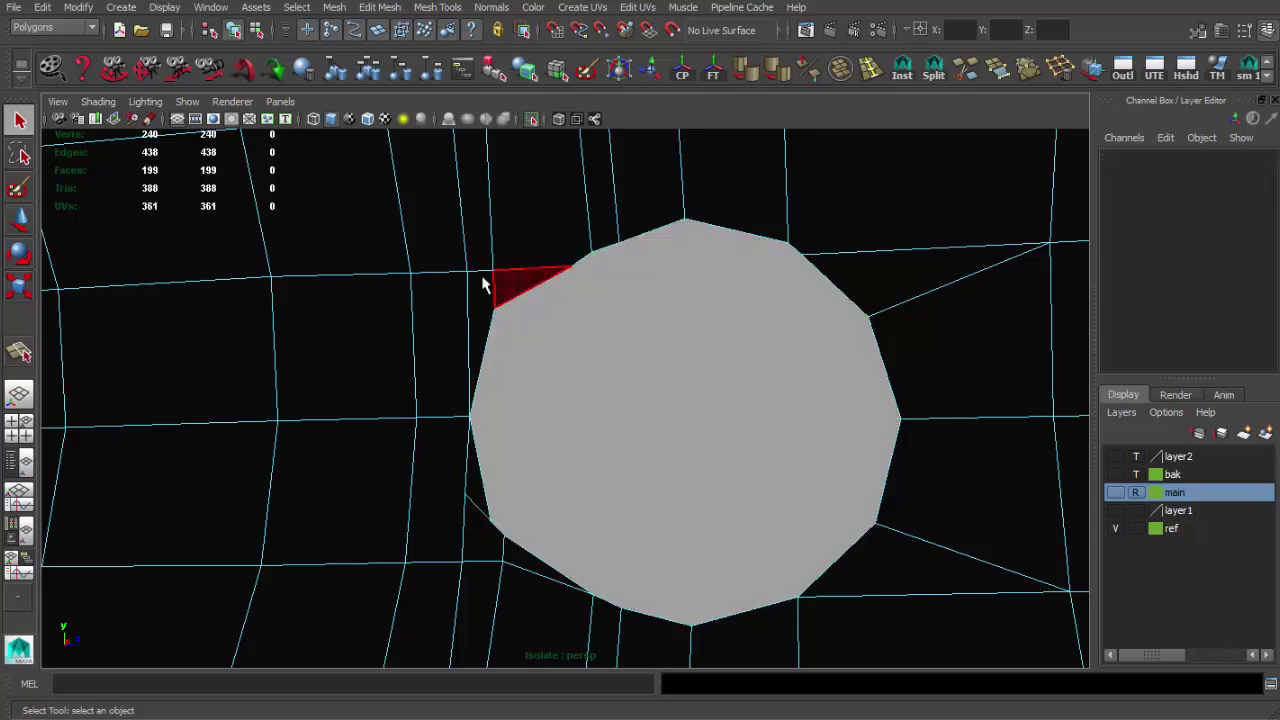
key("F8")
Step: Merge the stray vertices at the hole's corner into a single vertex
left_click_drag(514, 294, 471, 323, "alt")
scroll(471, 323, "down", 5)
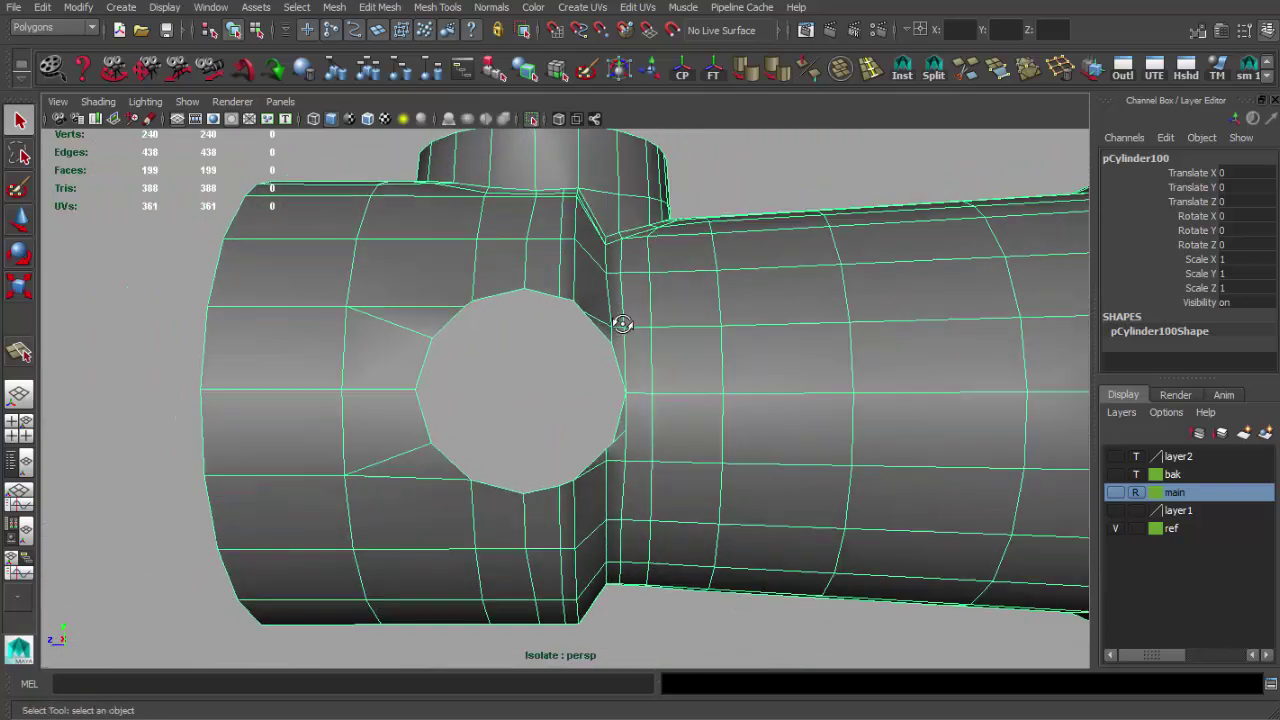
scroll(614, 320, "up", 5)
scroll(677, 386, "up", 2)
scroll(694, 393, "up", 2)
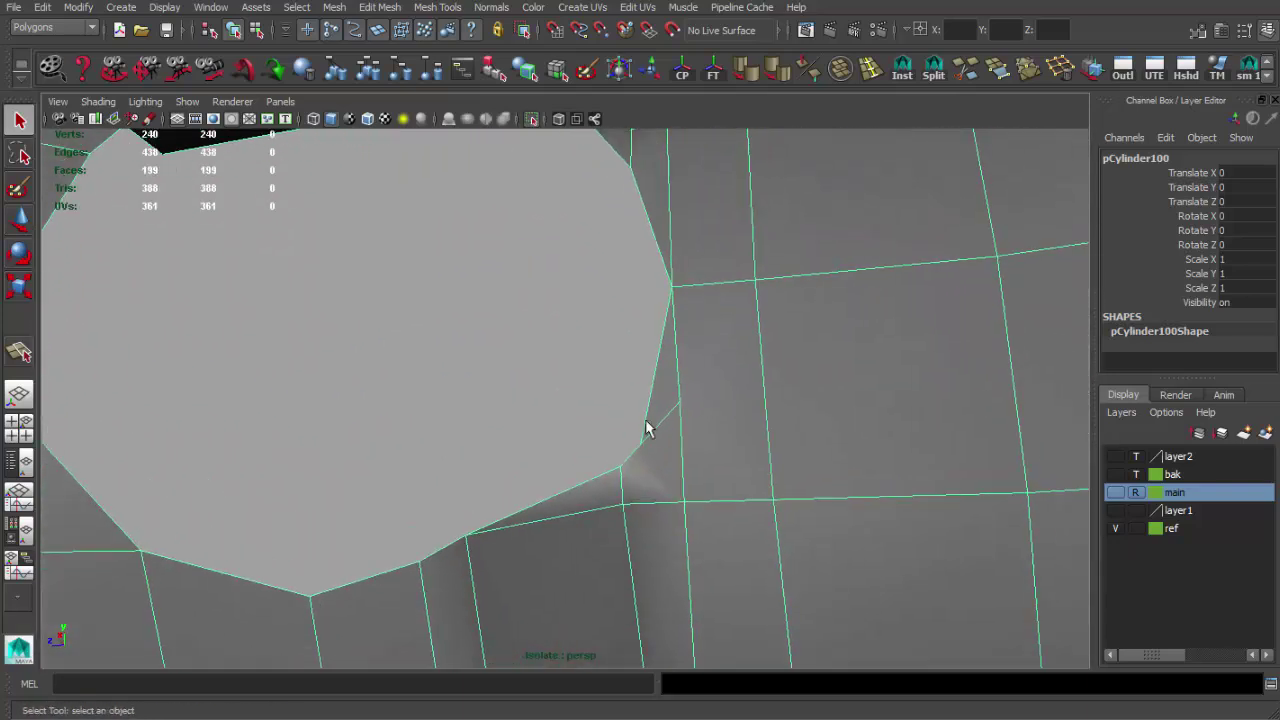
scroll(648, 428, "up", 2)
mouse_move(757, 457)
middle_mouse_down("alt")
mouse_move(690, 440)
mouse_move(694, 571)
middle_mouse_up("alt")
key("F9")
left_click(693, 399)
key("w")
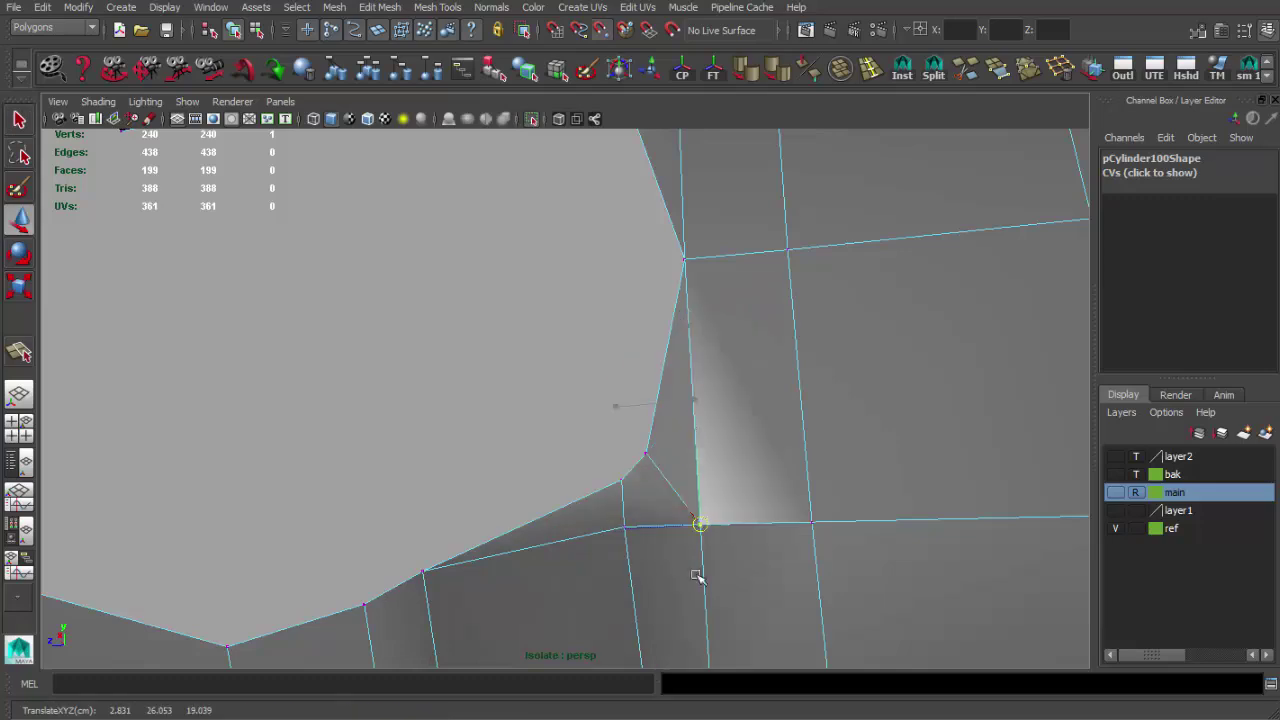
left_click(1028, 68)
key("q")
Step: Merge another rim vertex pair and slide the merged vertex vertically along the edge
left_click(740, 371)
mouse_move(740, 371)
left_mouse_down("alt")
mouse_move(654, 403)
mouse_move(666, 434)
mouse_move(643, 434)
mouse_move(649, 443)
mouse_move(673, 421)
mouse_move(663, 457)
left_mouse_up("alt")
mouse_move(663, 457)
right_mouse_down("alt")
mouse_move(414, 400)
mouse_move(560, 389)
mouse_move(587, 362)
right_mouse_up("alt")
key("F9")
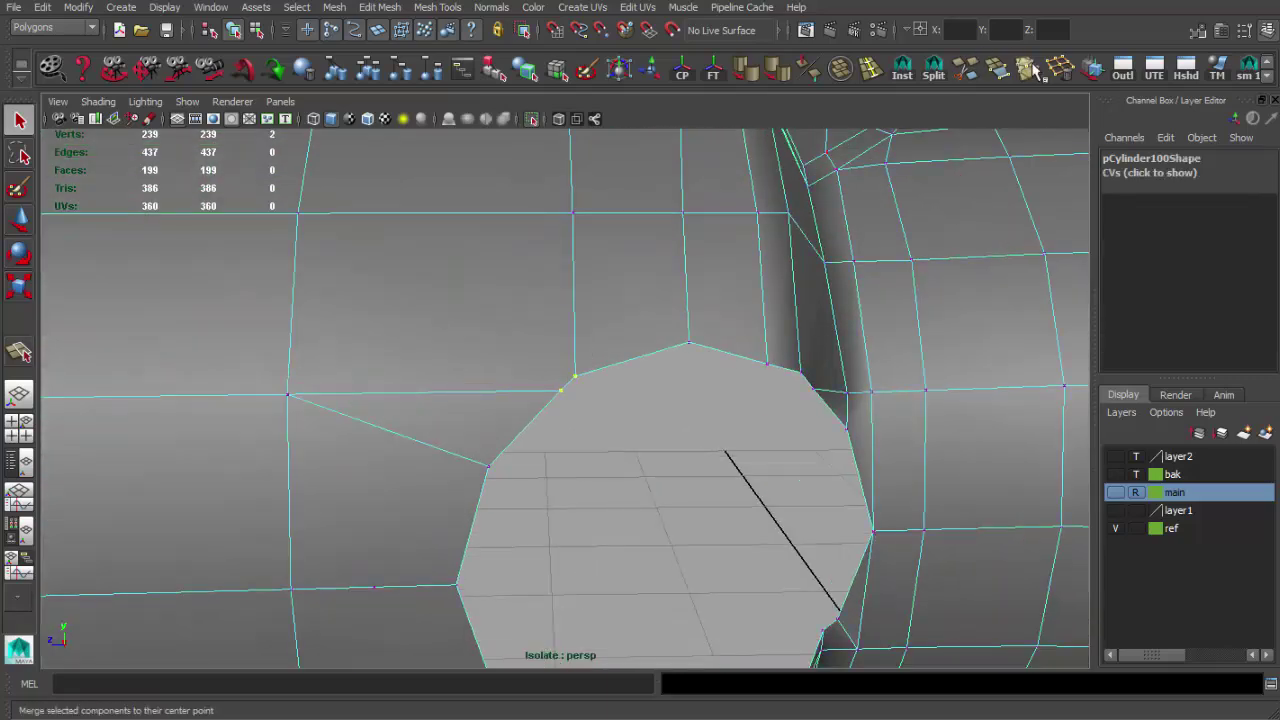
left_click(1030, 68)
key("w")
left_click_drag(565, 301, 566, 312)
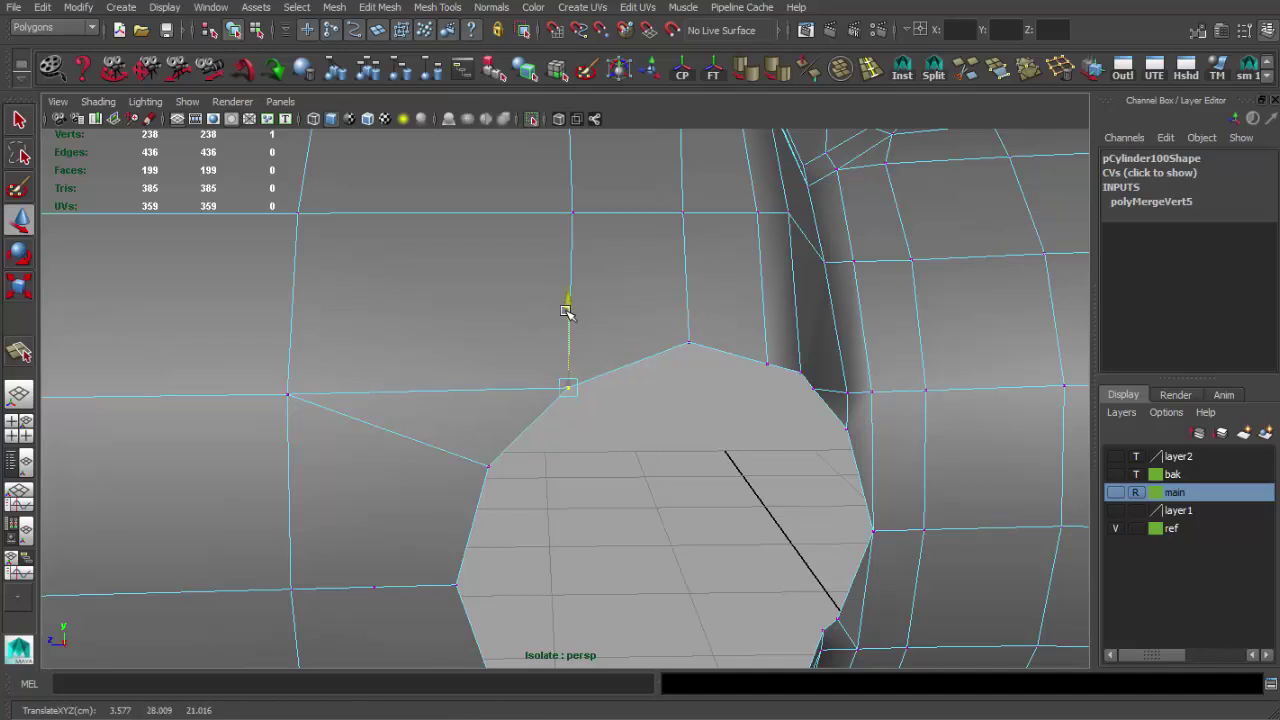
key("q")
key("F8")
mouse_move(534, 354)
left_mouse_down("alt")
mouse_move(580, 363)
mouse_move(526, 355)
mouse_move(586, 188)
left_mouse_up("alt")
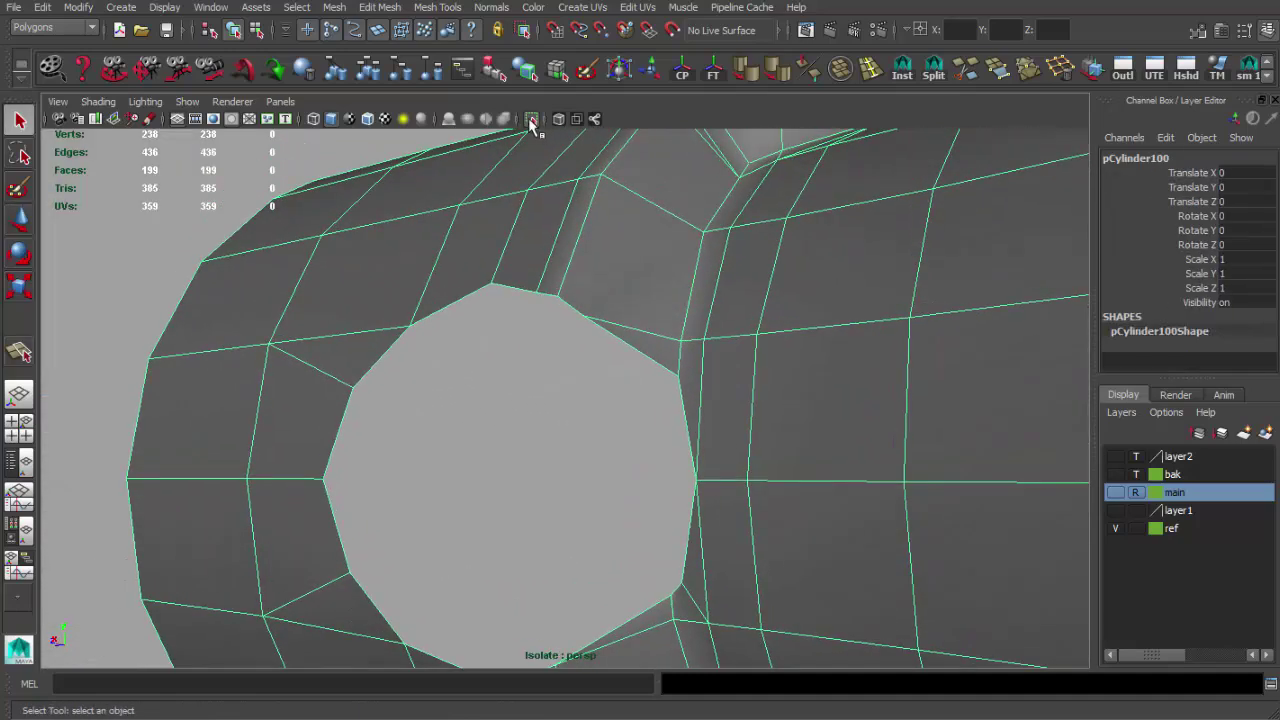
Step: Show the full model again and split a first edge across the turret base's side face
left_click(532, 119)
mouse_move(586, 280)
left_mouse_down("alt")
mouse_move(566, 289)
mouse_move(643, 257)
mouse_move(695, 211)
mouse_move(686, 194)
mouse_move(680, 229)
mouse_move(643, 218)
mouse_move(714, 441)
mouse_move(846, 486)
mouse_move(857, 443)
mouse_move(814, 457)
mouse_move(615, 364)
mouse_move(862, 107)
left_mouse_up("alt")
left_click(930, 70)
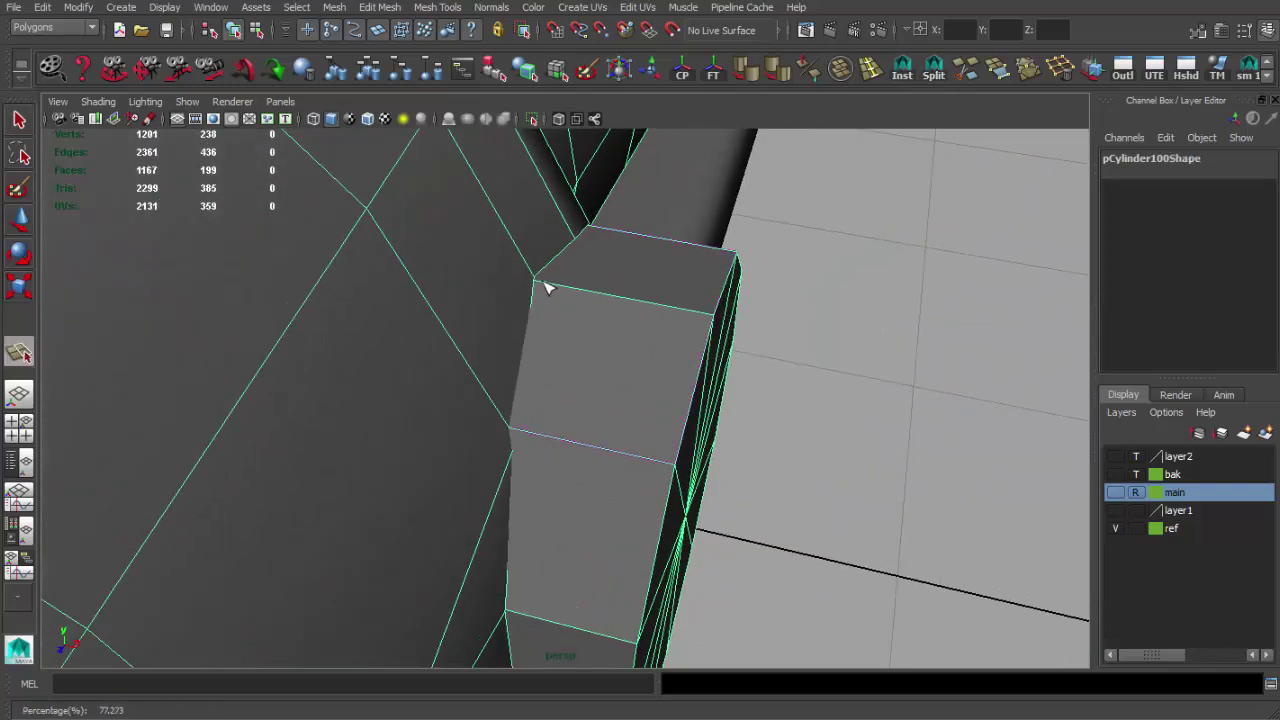
left_click_drag(512, 437, 534, 458, "alt")
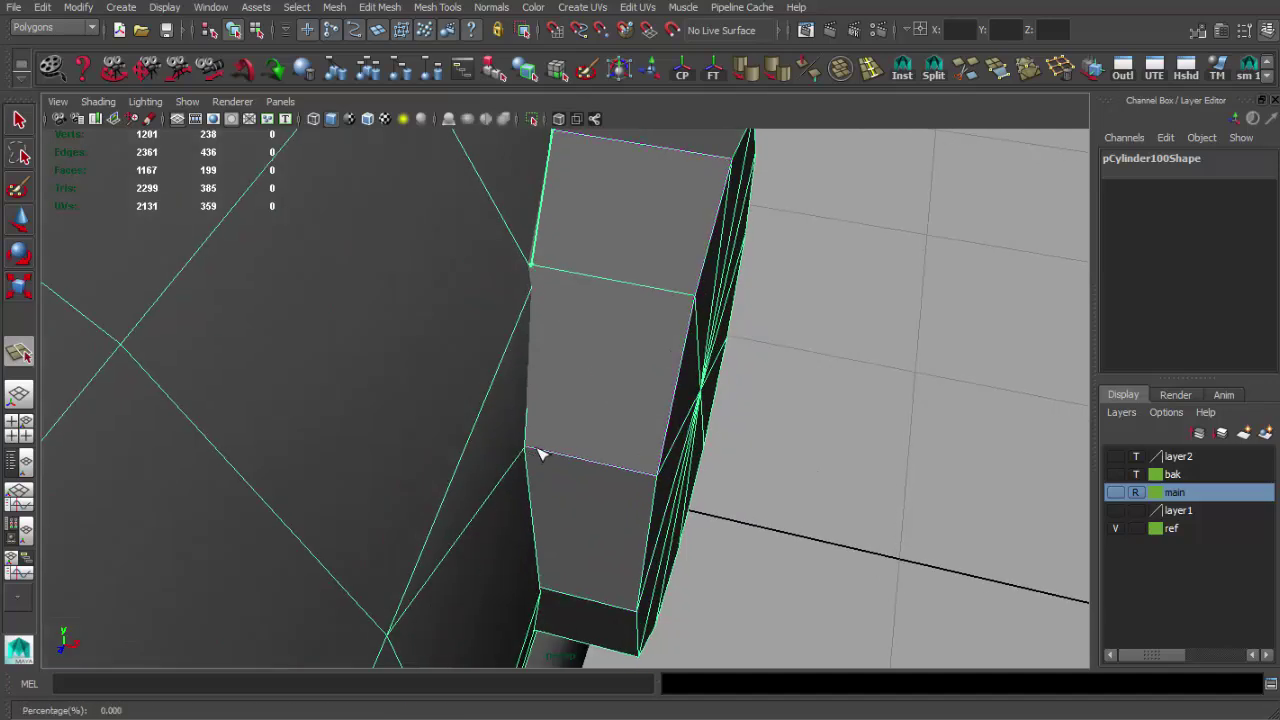
left_click(530, 452)
mouse_move(530, 452)
left_mouse_down("alt")
mouse_move(526, 369)
mouse_move(543, 360)
mouse_move(510, 373)
mouse_move(486, 357)
mouse_move(403, 417)
left_mouse_up("alt")
left_click_drag(417, 514, 512, 546, "alt")
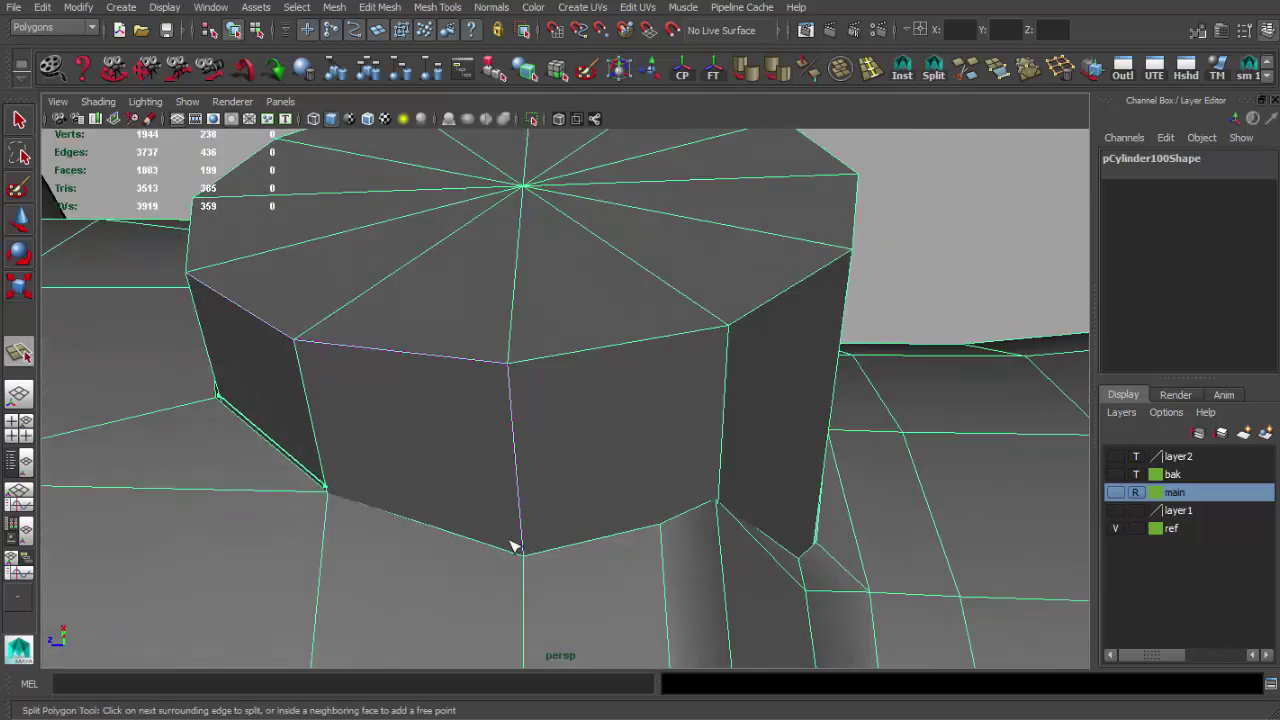
mouse_move(627, 518)
left_mouse_down("alt")
mouse_move(627, 438)
mouse_move(646, 434)
mouse_move(574, 456)
left_mouse_up("alt")
key("Return")
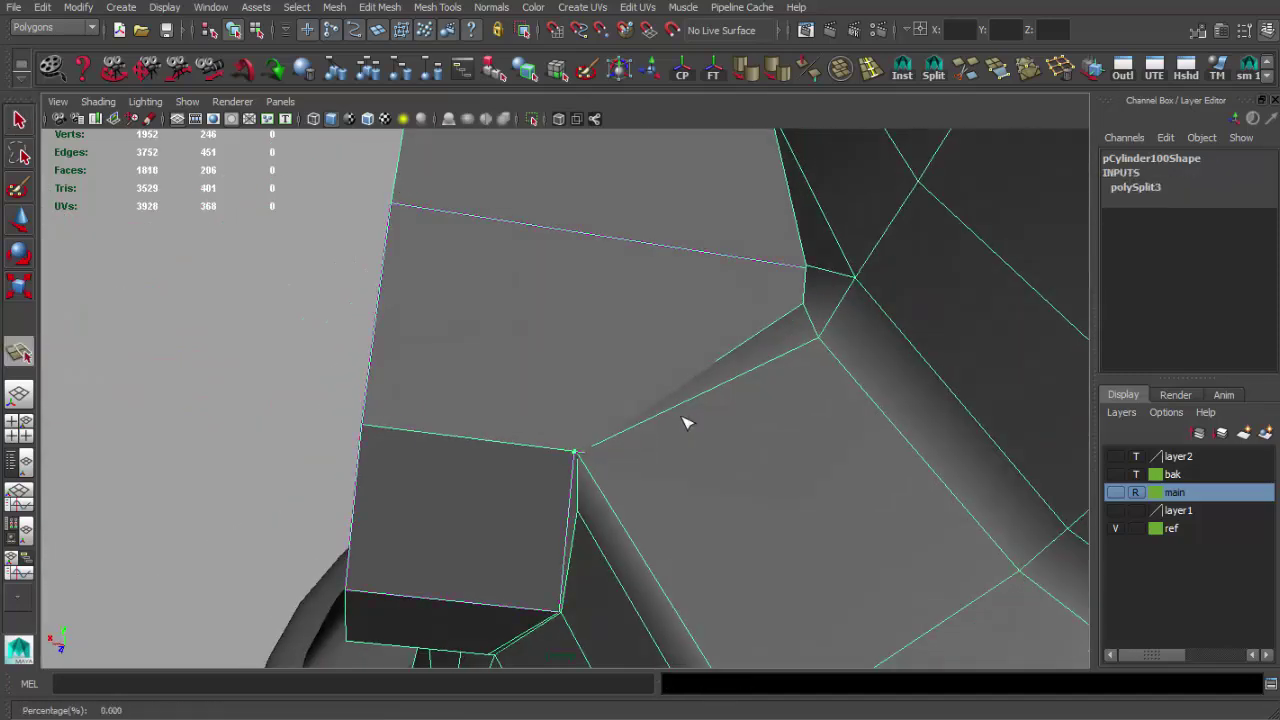
Step: Add more splits across the base's side faces and top edge, reaching 250 vertices and 211 faces
mouse_move(806, 272)
left_mouse_down("alt")
mouse_move(797, 346)
mouse_move(766, 314)
mouse_move(806, 294)
left_mouse_up("alt")
left_click(808, 318)
key("Return")
left_click(797, 297)
key("Return")
mouse_move(684, 249)
left_mouse_down("alt")
mouse_move(645, 344)
mouse_move(668, 332)
left_mouse_up("alt")
key("Return")
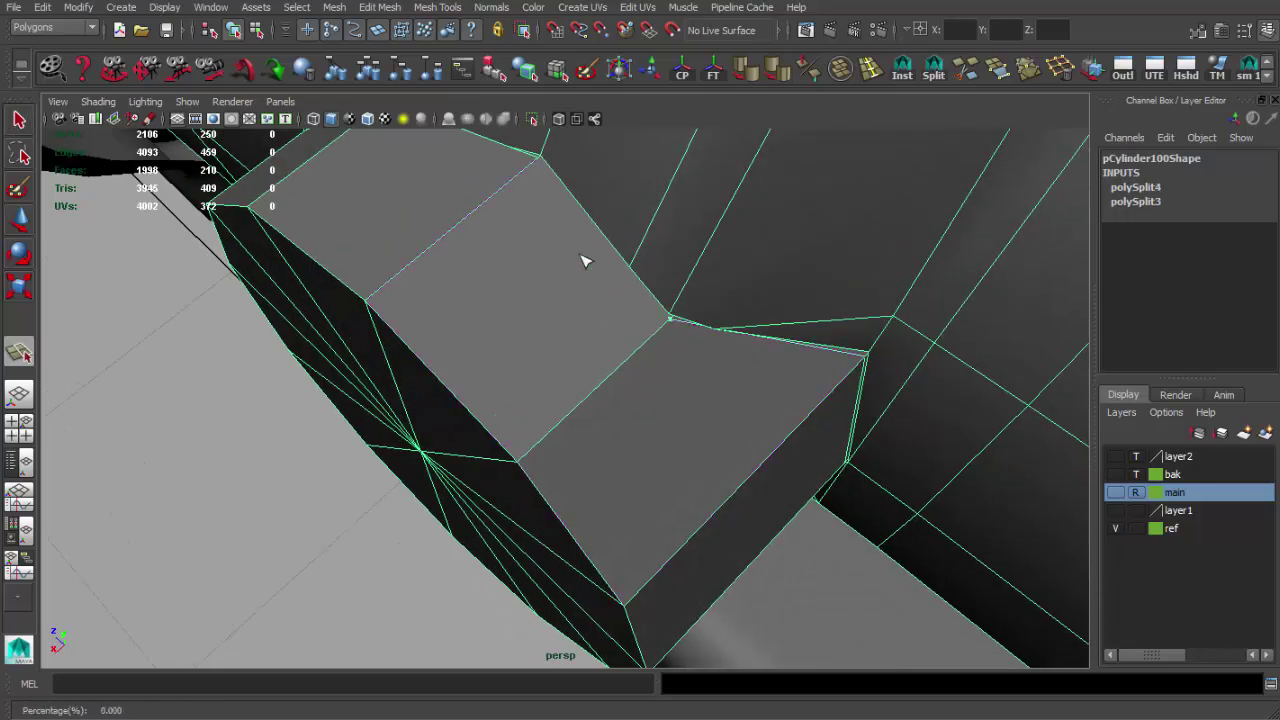
left_click_drag(585, 261, 537, 280, "alt")
left_click(531, 257)
key("q")
mouse_move(714, 323)
left_mouse_down("alt")
mouse_move(581, 268)
mouse_move(428, 228)
left_mouse_up("alt")
right_click_drag(428, 228, 655, 315, "alt")
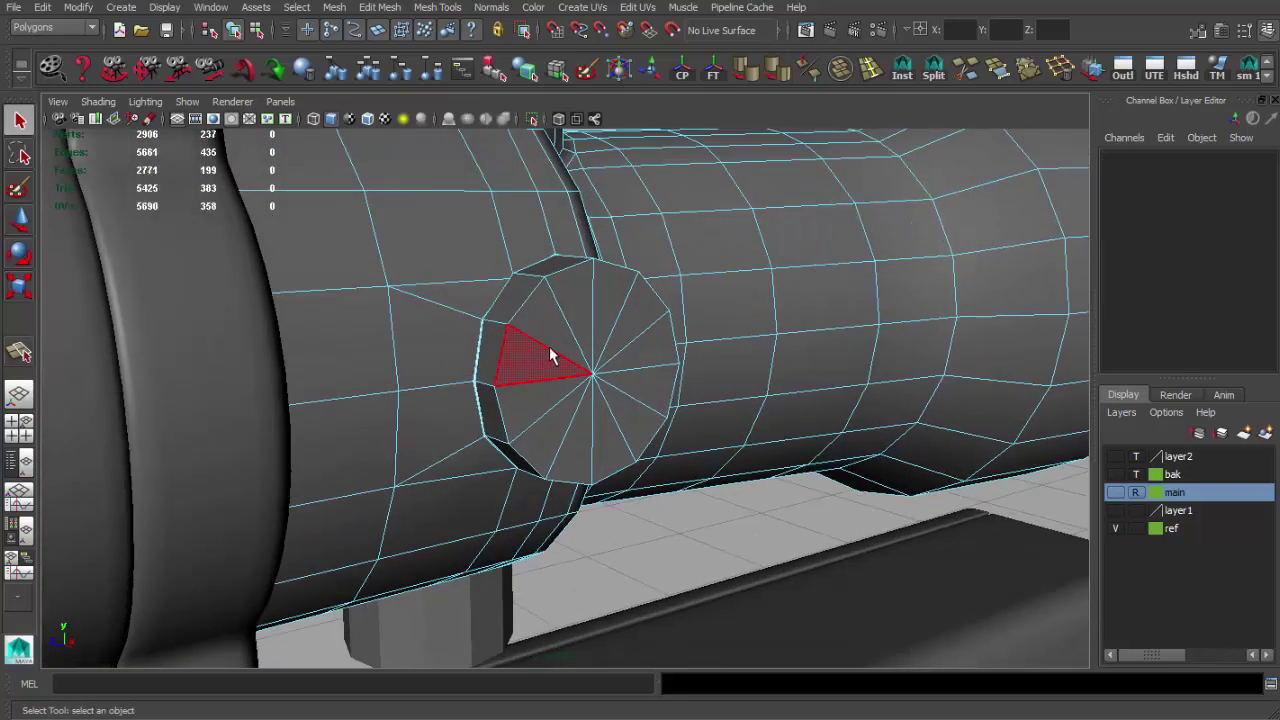
Step: Merge the loose vertex pairs around the side turret base's cap into the tube
left_click(549, 348)
left_click_drag(549, 348, 640, 380, "alt")
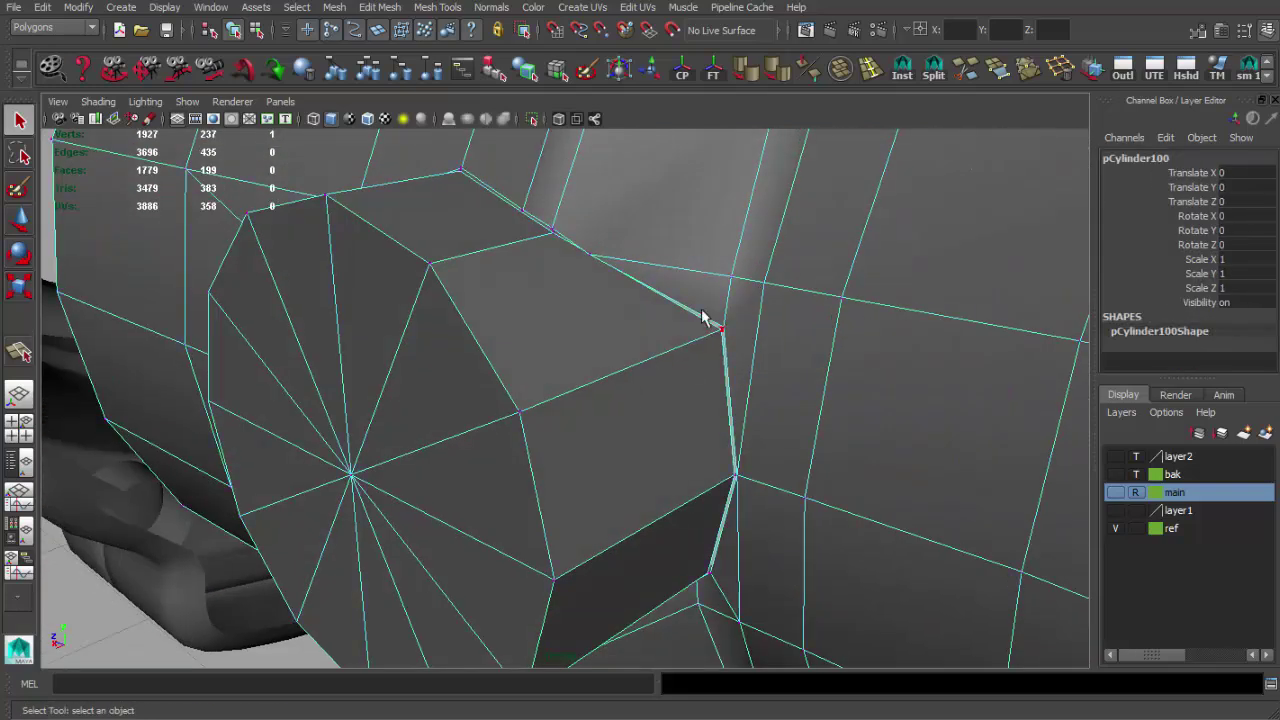
key("F9")
left_click(1028, 72)
mouse_move(734, 457)
left_mouse_down()
mouse_move(737, 491)
mouse_move(778, 467)
mouse_move(776, 496)
left_mouse_up()
mouse_move(675, 511)
left_mouse_down("alt")
mouse_move(694, 409)
mouse_move(778, 500)
mouse_move(666, 530)
left_mouse_up("alt")
mouse_move(532, 560)
left_mouse_down("alt")
mouse_move(611, 590)
mouse_move(739, 513)
left_mouse_up("alt")
mouse_move(739, 513)
left_mouse_down("alt")
mouse_move(526, 543)
mouse_move(474, 528)
mouse_move(449, 500)
left_mouse_up("alt")
mouse_move(449, 500)
left_mouse_down("alt")
mouse_move(423, 463)
mouse_move(453, 490)
mouse_move(409, 251)
mouse_move(491, 271)
mouse_move(466, 338)
left_mouse_up("alt")
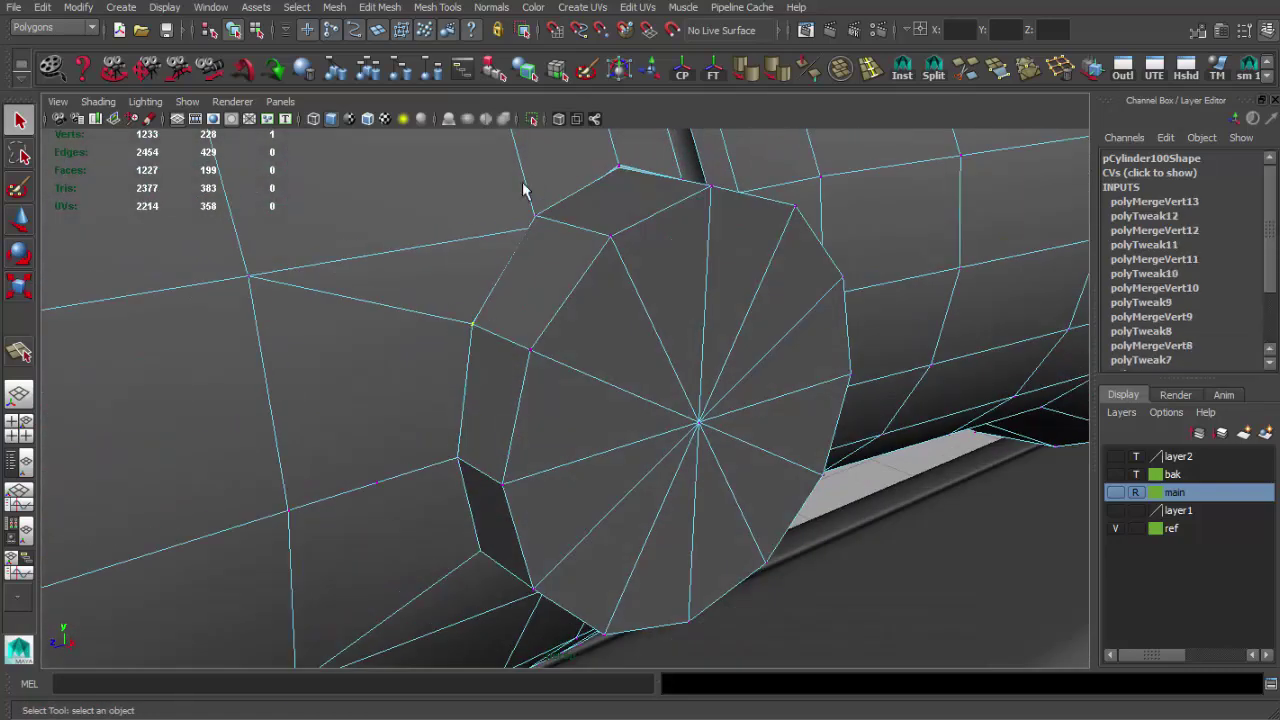
mouse_move(564, 244)
left_mouse_down("alt")
mouse_move(503, 246)
mouse_move(523, 300)
left_mouse_up("alt")
mouse_move(593, 320)
left_mouse_down("alt")
mouse_move(551, 343)
mouse_move(540, 324)
mouse_move(609, 340)
mouse_move(534, 331)
left_mouse_up("alt")
Step: Return to object mode and inspect the edge beside the cap in edge mode
key("F8")
right_click_drag(534, 331, 607, 378, "alt")
mouse_move(607, 378)
left_mouse_down("alt")
mouse_move(531, 340)
mouse_move(466, 369)
mouse_move(557, 369)
left_mouse_up("alt")
right_click_drag(557, 369, 748, 392, "alt")
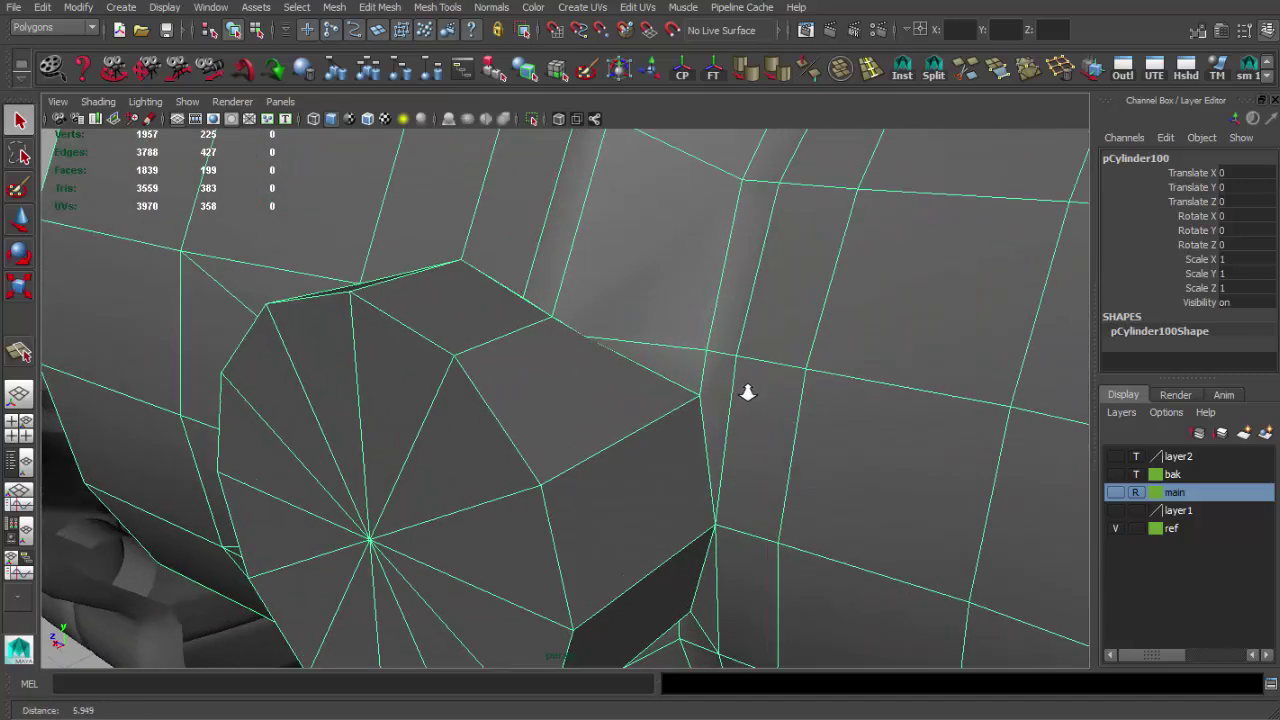
left_click_drag(748, 392, 663, 477, "alt")
key("F10")
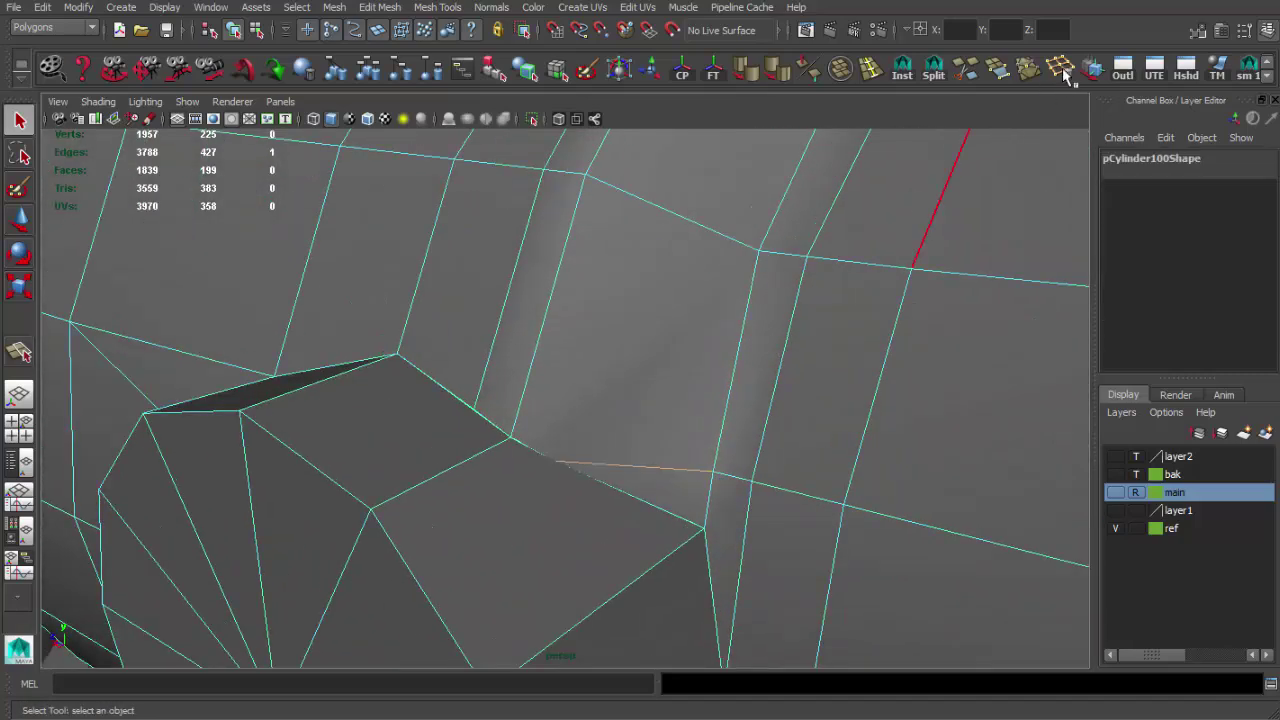
Step: Delete the stray edge beside the turret base's cap
left_click(1065, 73)
left_click_drag(480, 437, 608, 449, "alt")
right_click_drag(608, 449, 561, 410, "alt")
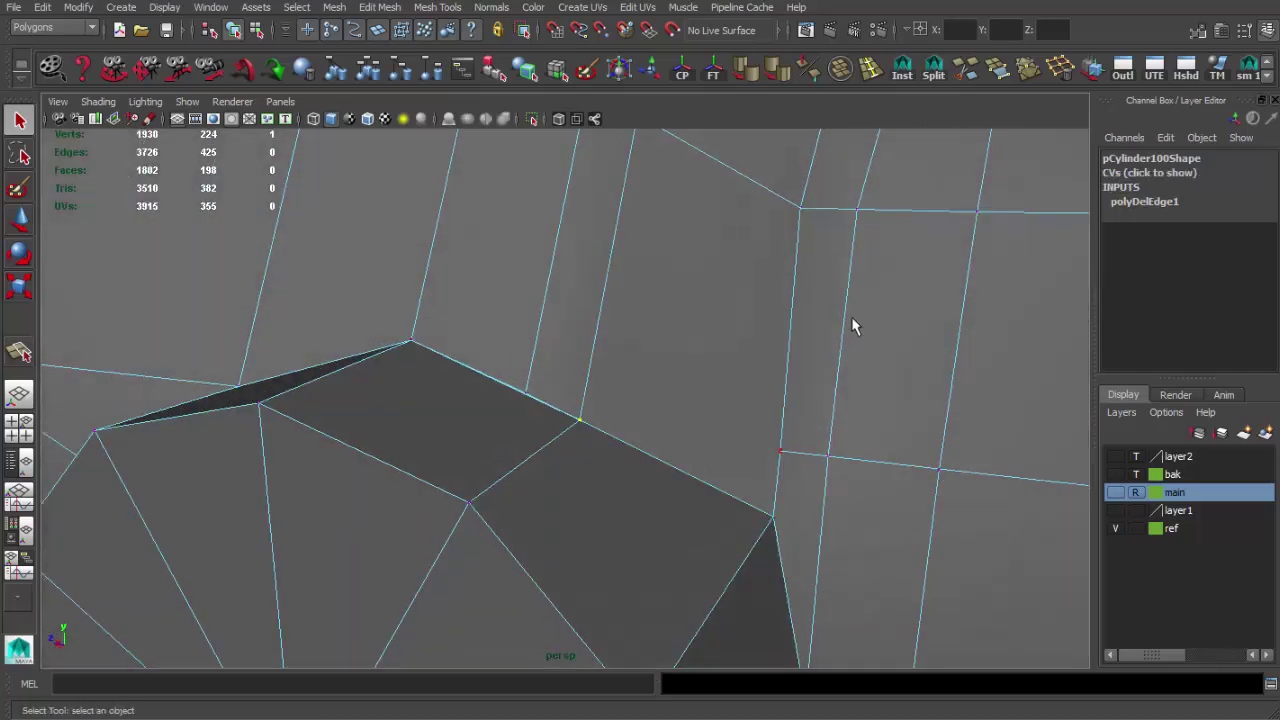
right_click_drag(960, 148, 797, 323, "alt")
mouse_move(760, 351)
left_mouse_down("alt")
mouse_move(735, 293)
mouse_move(723, 349)
left_mouse_up("alt")
right_click_drag(723, 349, 951, 429, "alt")
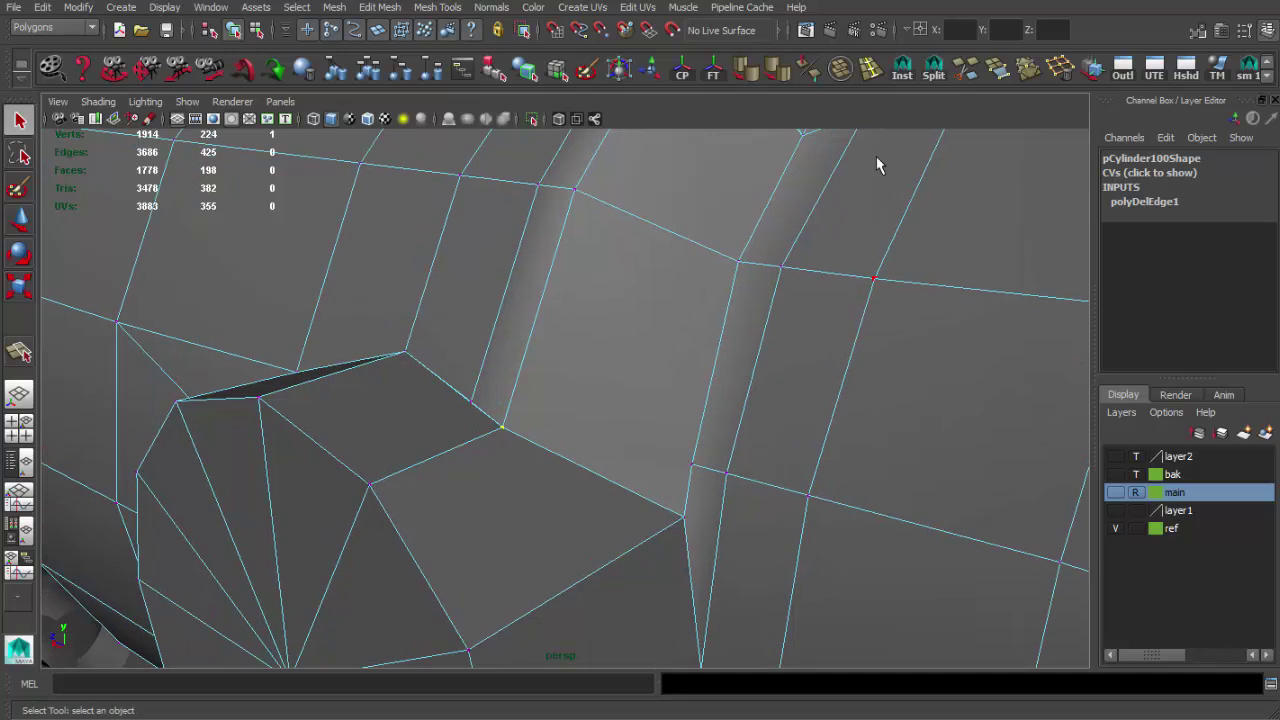
Step: Split in a new connecting edge on the cap, keeping the inset edge after a trial deletion
left_click(936, 72)
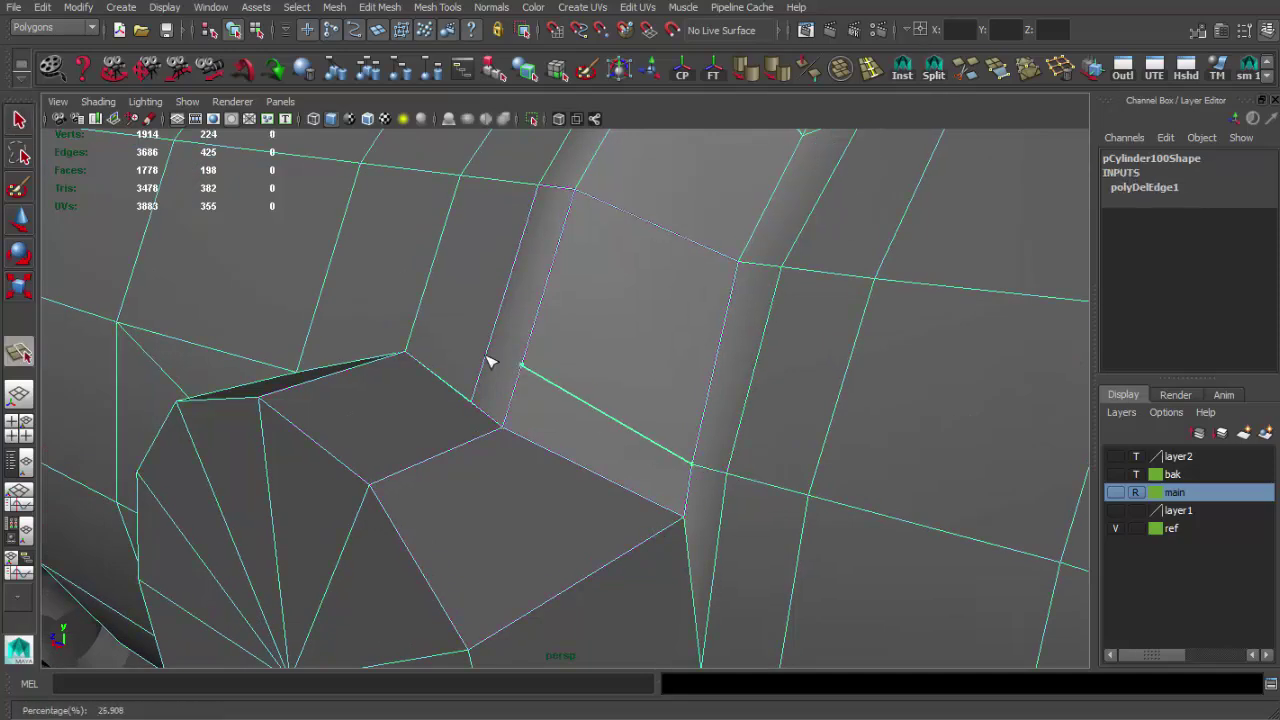
key("Return")
right_click_drag(600, 394, 570, 420, "alt")
left_click_drag(570, 420, 594, 406, "alt")
mouse_move(594, 406)
right_mouse_down("alt")
mouse_move(613, 441)
mouse_move(740, 423)
right_mouse_up("alt")
mouse_move(740, 423)
left_mouse_down("alt")
mouse_move(684, 414)
mouse_move(714, 391)
mouse_move(720, 466)
mouse_move(640, 430)
mouse_move(534, 423)
left_mouse_up("alt")
scroll(711, 437, "up", 2)
scroll(711, 432, "up", 2)
scroll(640, 430, "down", 3)
scroll(566, 418, "up", 3)
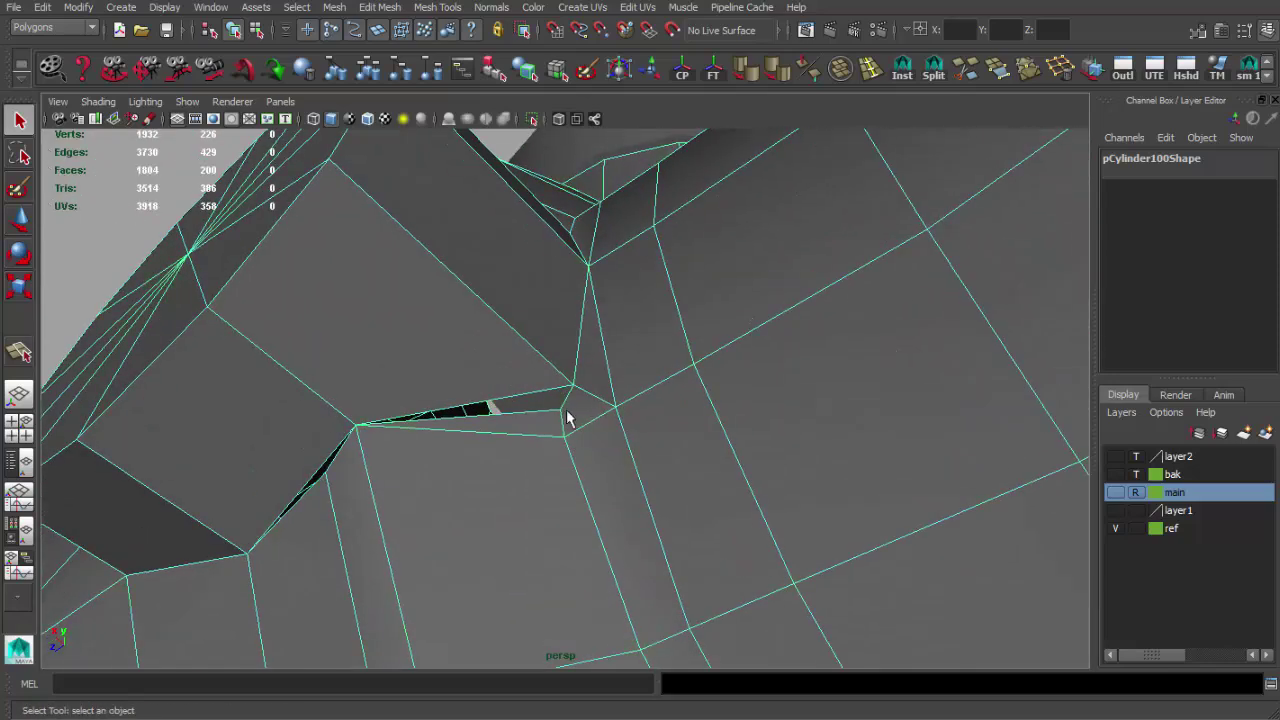
left_click(1062, 72)
mouse_move(600, 400)
left_mouse_down("alt")
mouse_move(563, 374)
mouse_move(689, 409)
mouse_move(723, 460)
mouse_move(663, 514)
mouse_move(614, 508)
left_mouse_up("alt")
key("ctrl+z")
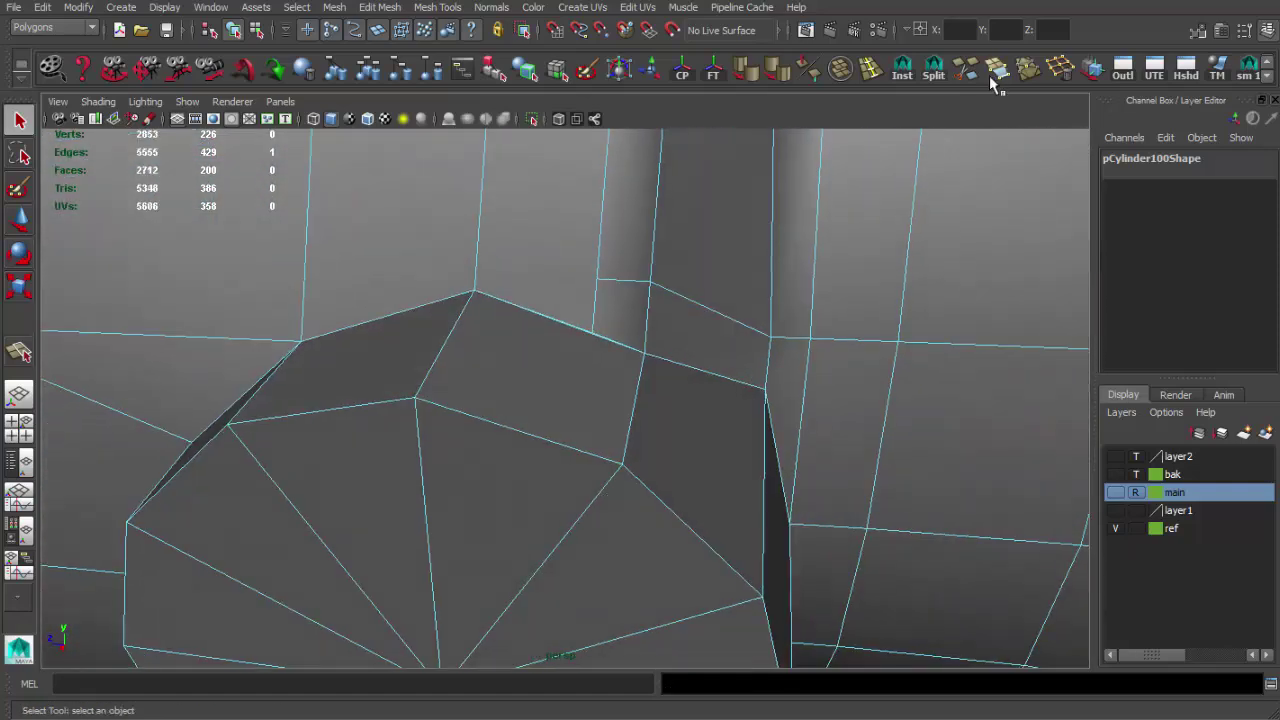
Step: Insert an edge loop around the base's top, bringing the mesh to 228 vertices, 201 faces
left_click(870, 70)
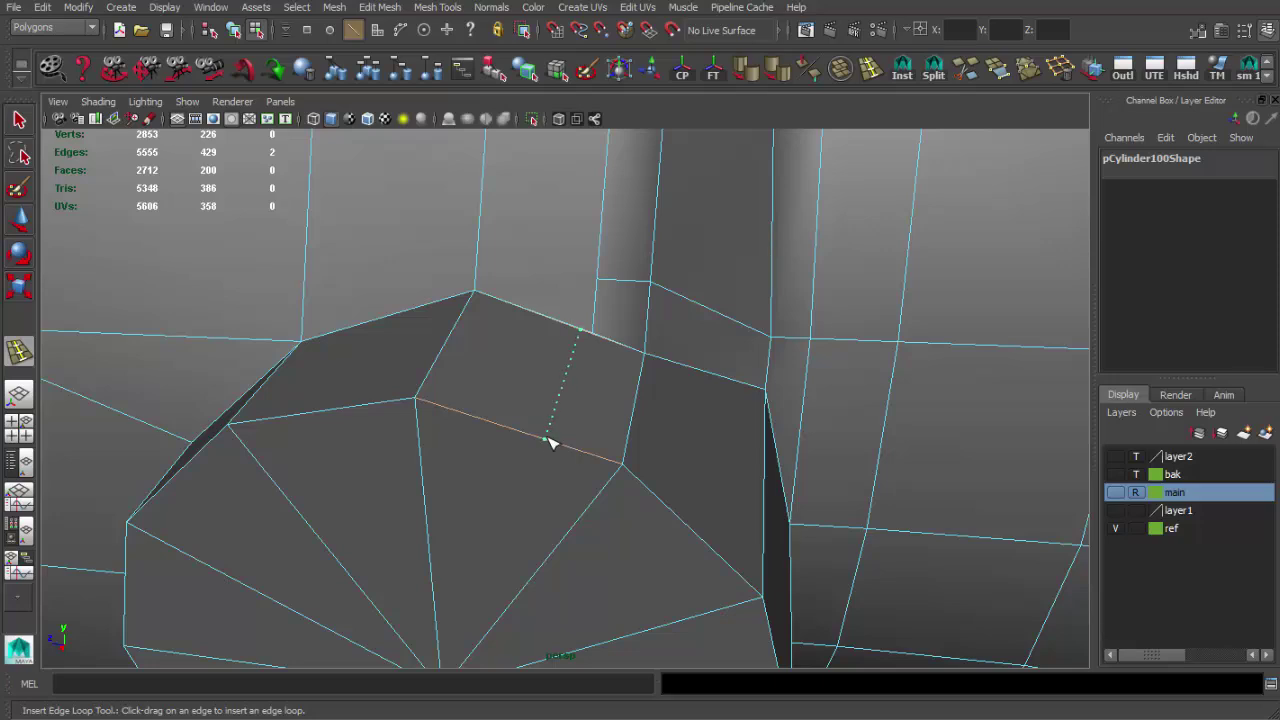
left_click(551, 441)
mouse_move(563, 437)
left_mouse_down("alt")
mouse_move(551, 314)
mouse_move(613, 253)
left_mouse_up("alt")
key("w")
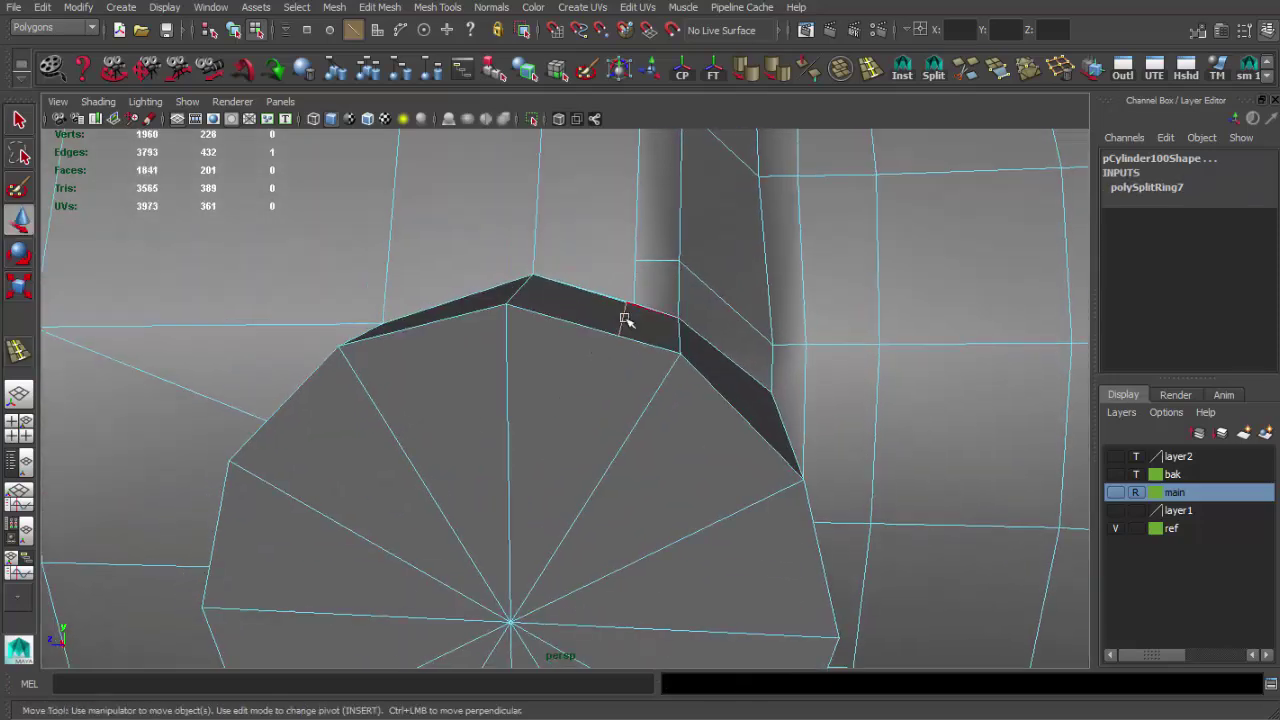
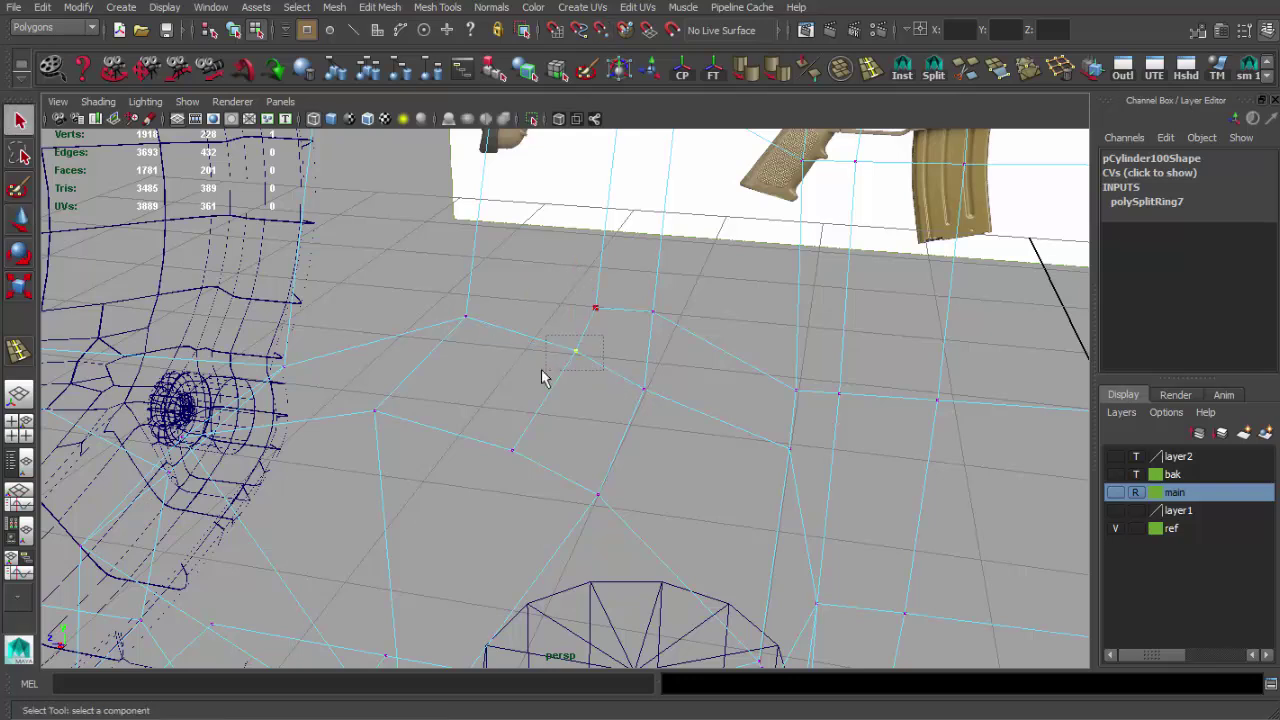
Step: Merge the stray vertices at the knob's base and slide the merged vertex onto the tube
left_click(1038, 66)
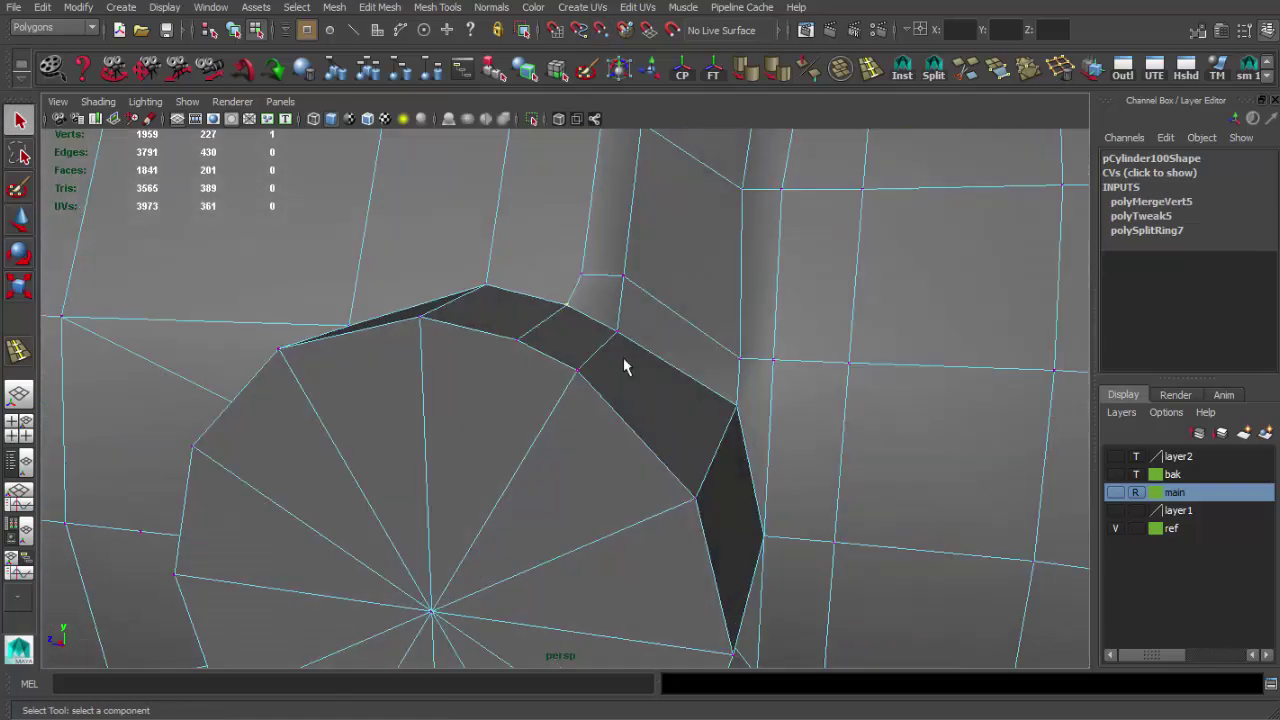
left_click_drag(603, 358, 629, 357, "alt")
mouse_move(625, 300)
left_mouse_down("alt")
mouse_move(660, 309)
mouse_move(600, 262)
left_mouse_up("alt")
scroll(735, 389, "down", 5)
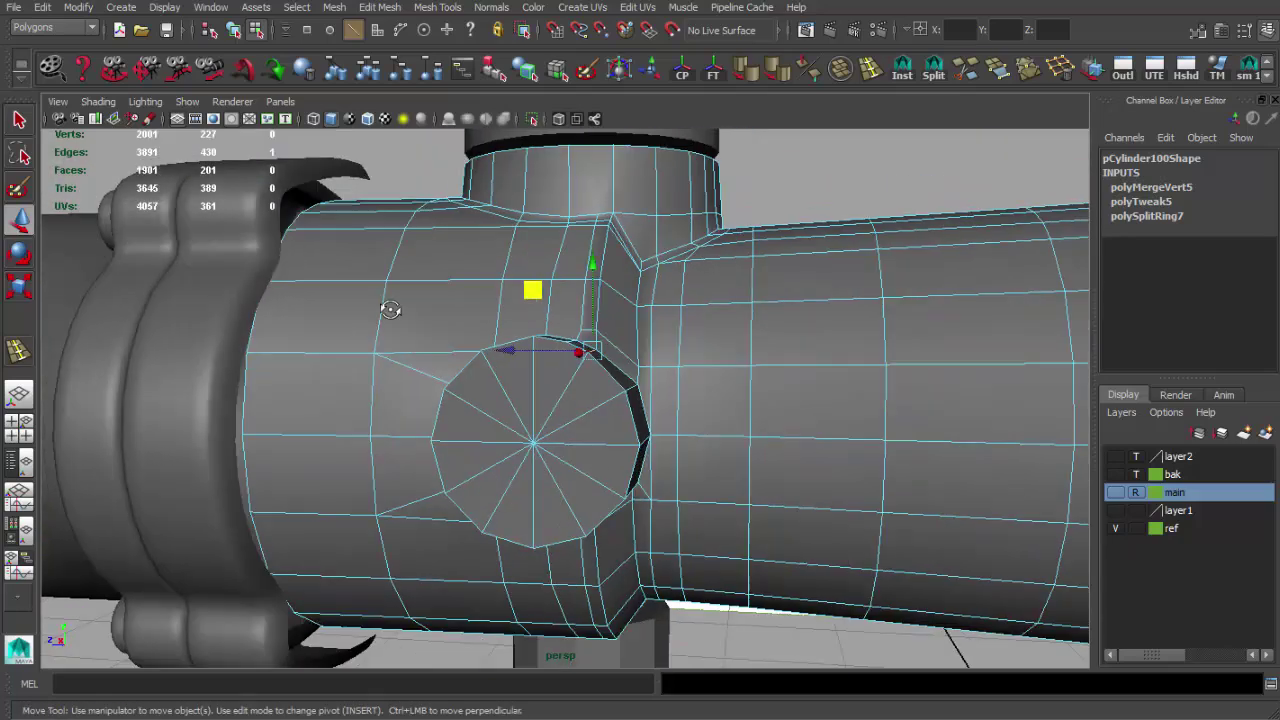
Step: Insert an edge loop around the knob's side wall and merge its extra vertex into its neighbour
key("F8")
key("q")
left_click(514, 345)
scroll(627, 373, "up", 5)
left_click_drag(627, 373, 686, 380, "alt")
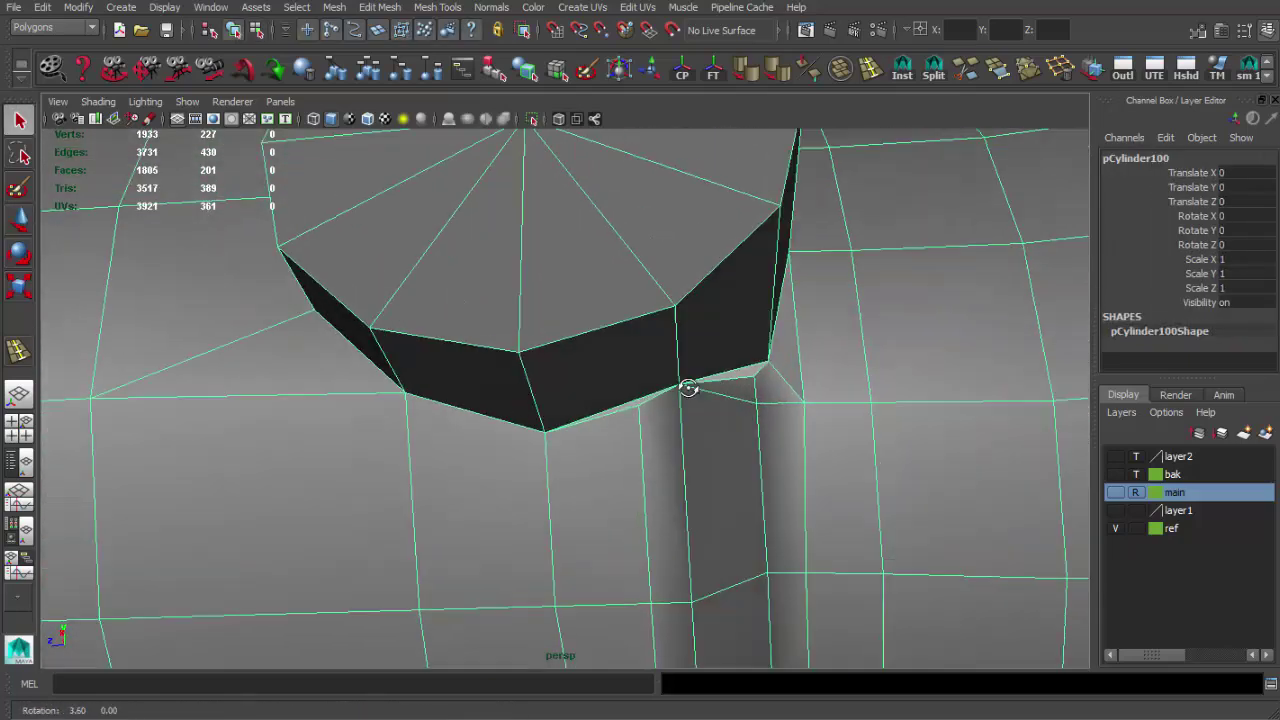
left_click(591, 323)
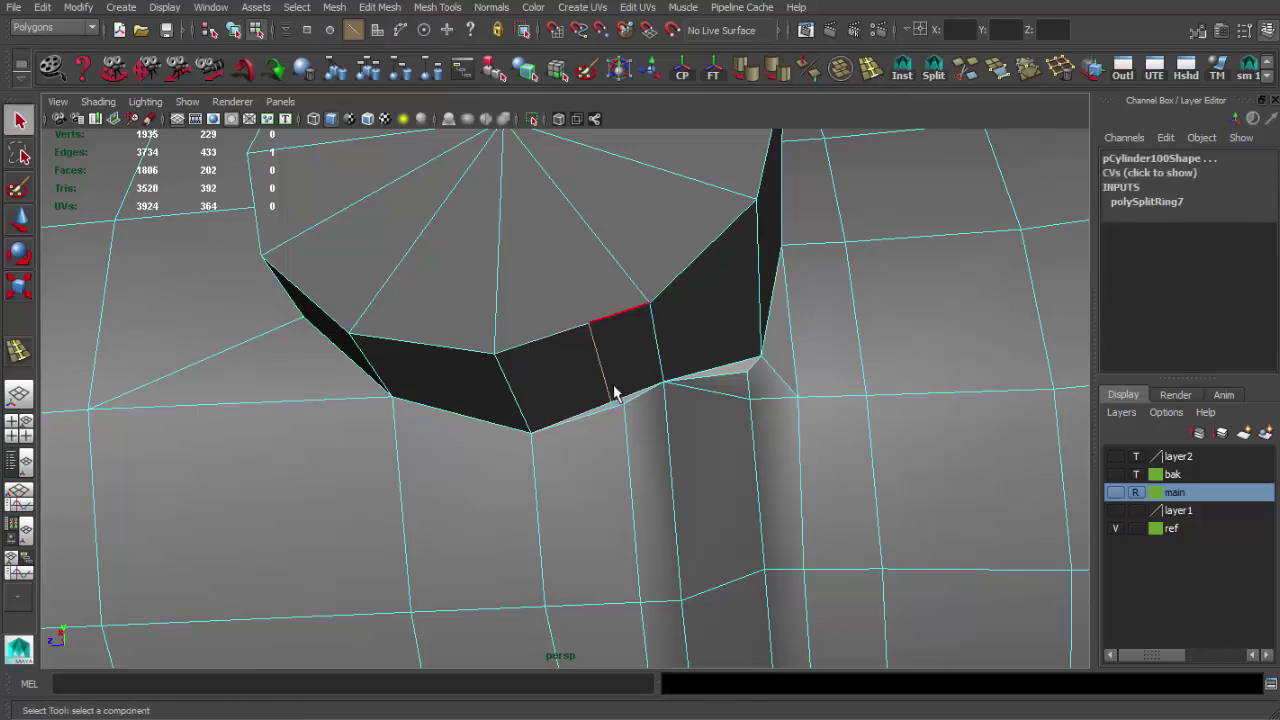
left_click(1031, 72)
key("w")
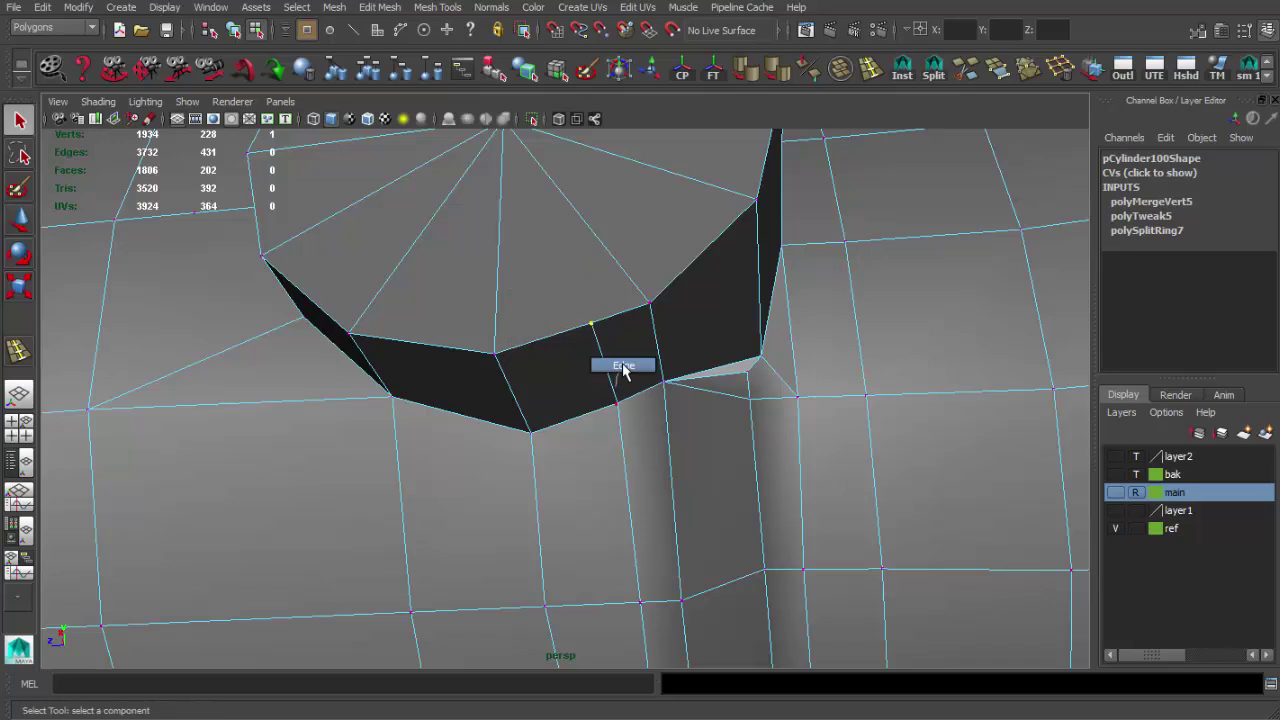
Step: Inspect the knob's underside in edge mode, then return to object mode
right_click(623, 369)
left_click_drag(623, 363, 643, 449, "alt")
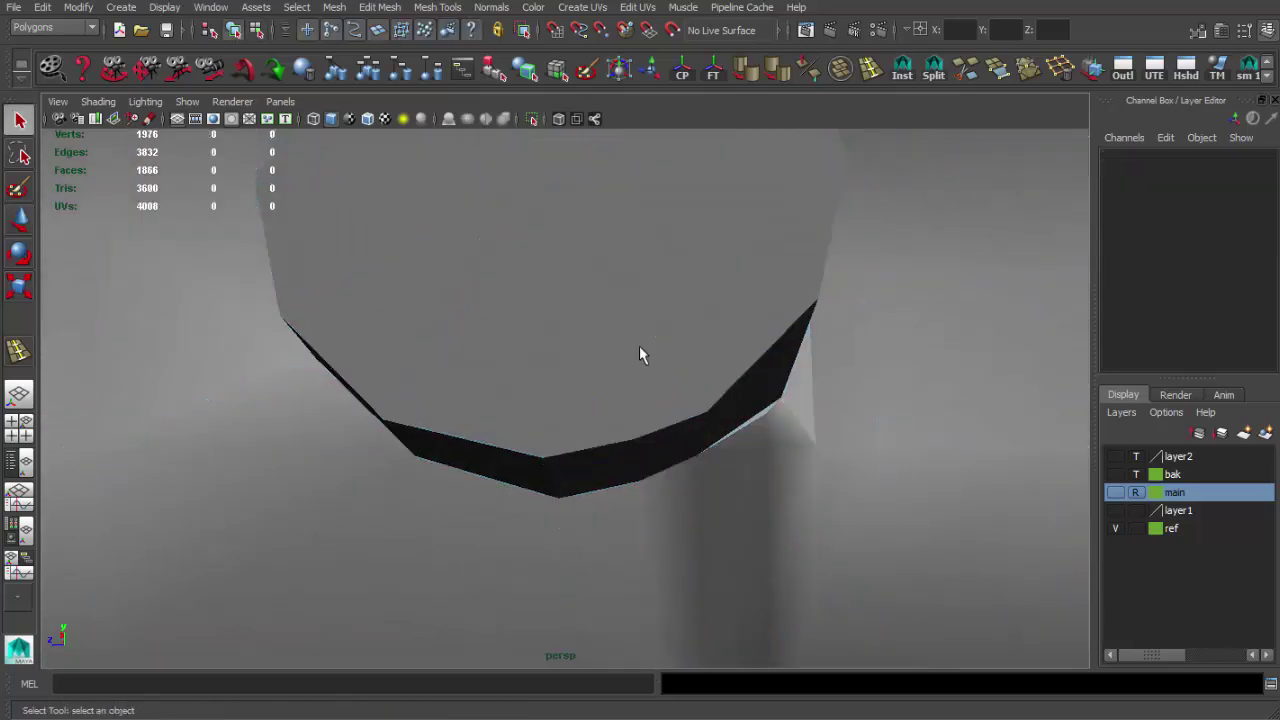
left_click(641, 354)
scroll(614, 351, "down", 3)
scroll(614, 420, "up", 3)
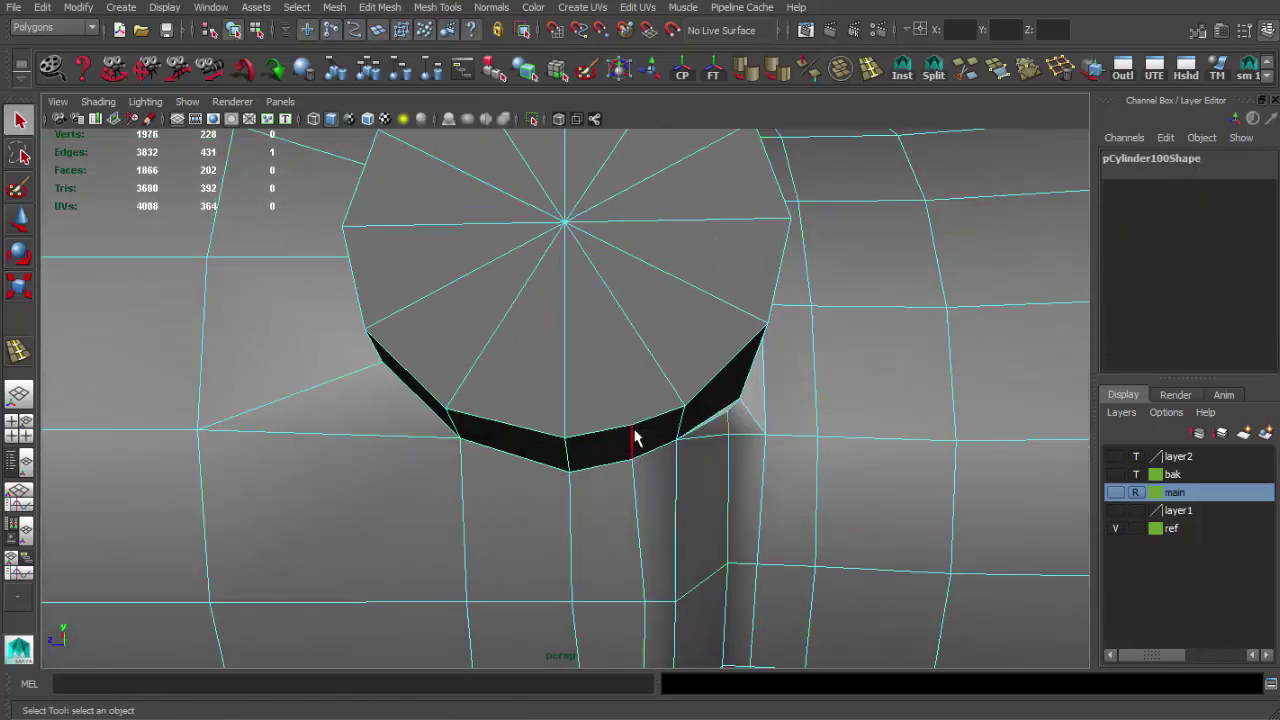
mouse_move(634, 379)
left_mouse_down("alt")
mouse_move(543, 363)
mouse_move(706, 408)
left_mouse_up("alt")
key("q")
key("F8")
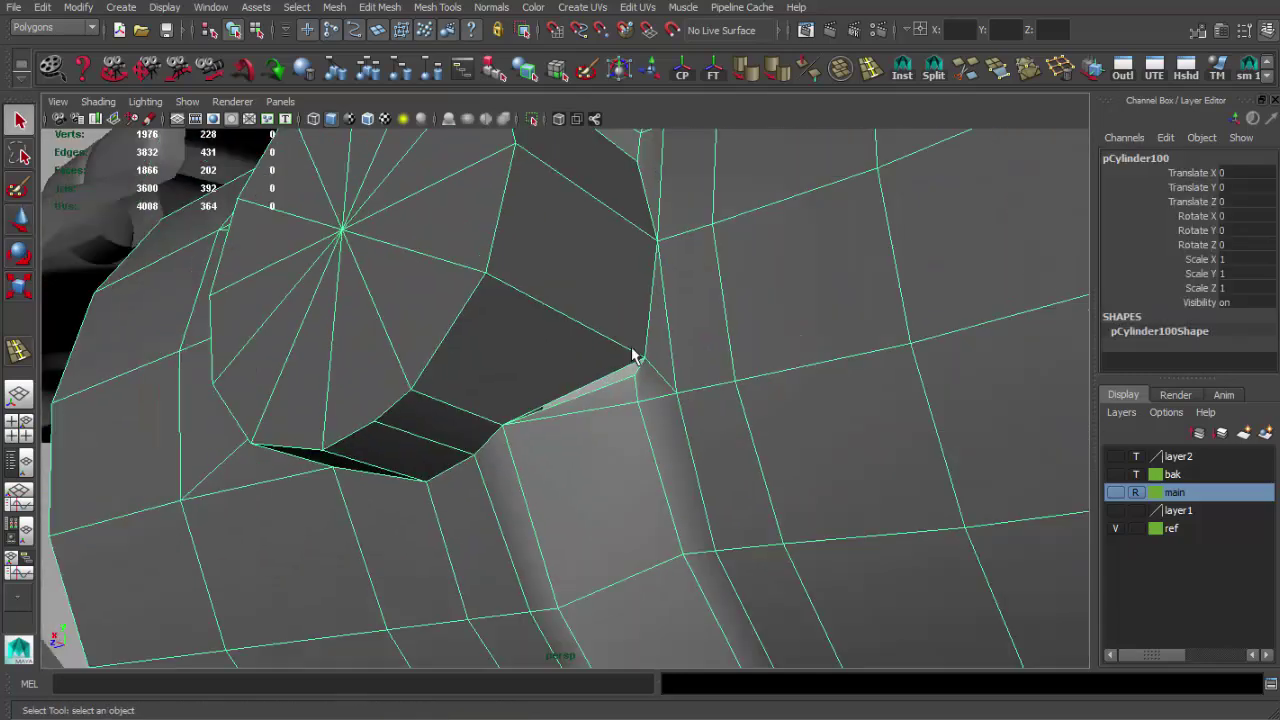
scroll(631, 351, "down", 3)
scroll(606, 414, "up", 4)
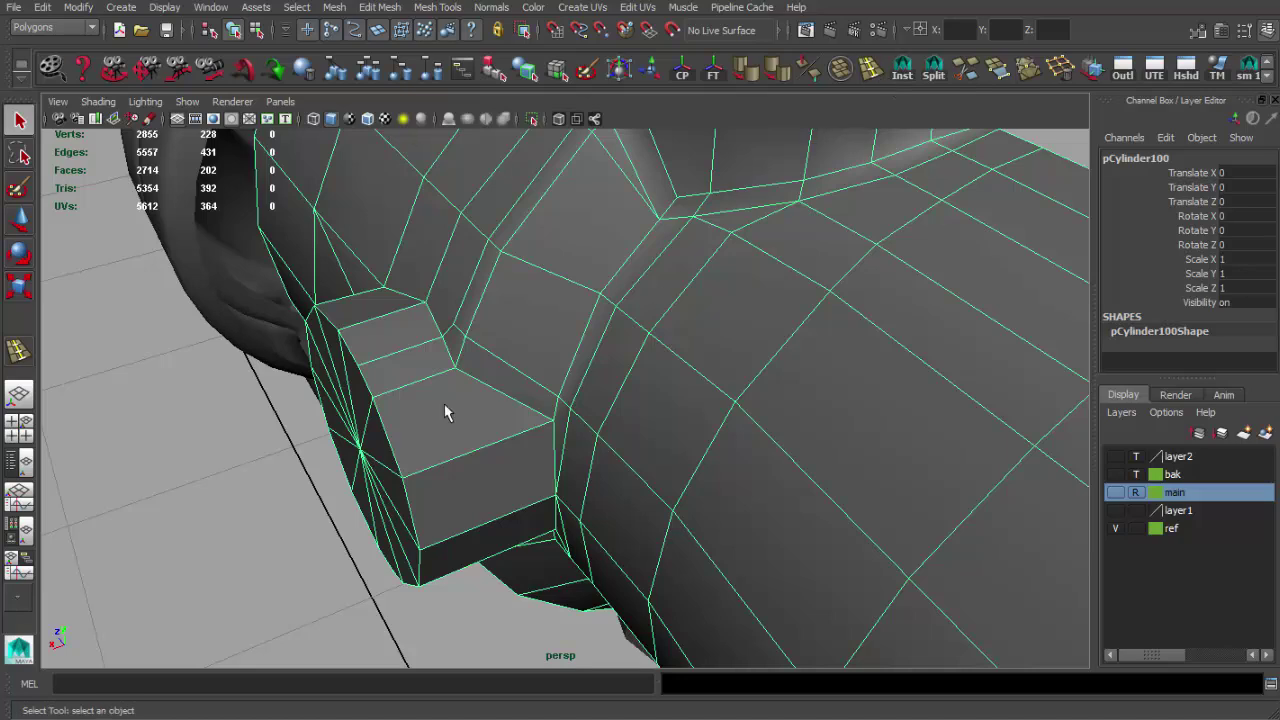
Step: Insert an edge loop on the knob and scale it flat near the knob's top
right_click_drag(445, 412, 405, 390, "shift")
left_click(397, 388)
key("r")
left_click_drag(397, 388, 287, 440, "alt")
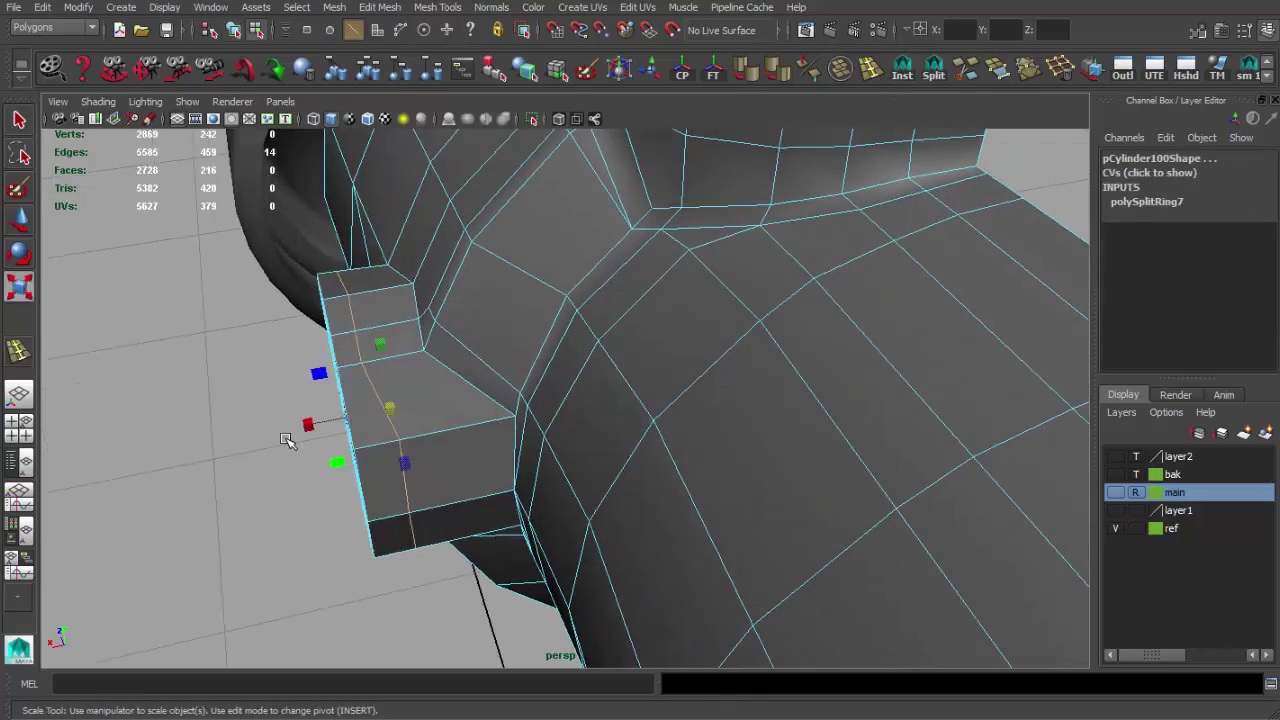
key("w")
mouse_move(391, 408)
left_mouse_down("alt")
mouse_move(480, 297)
mouse_move(566, 249)
mouse_move(583, 211)
left_mouse_up("alt")
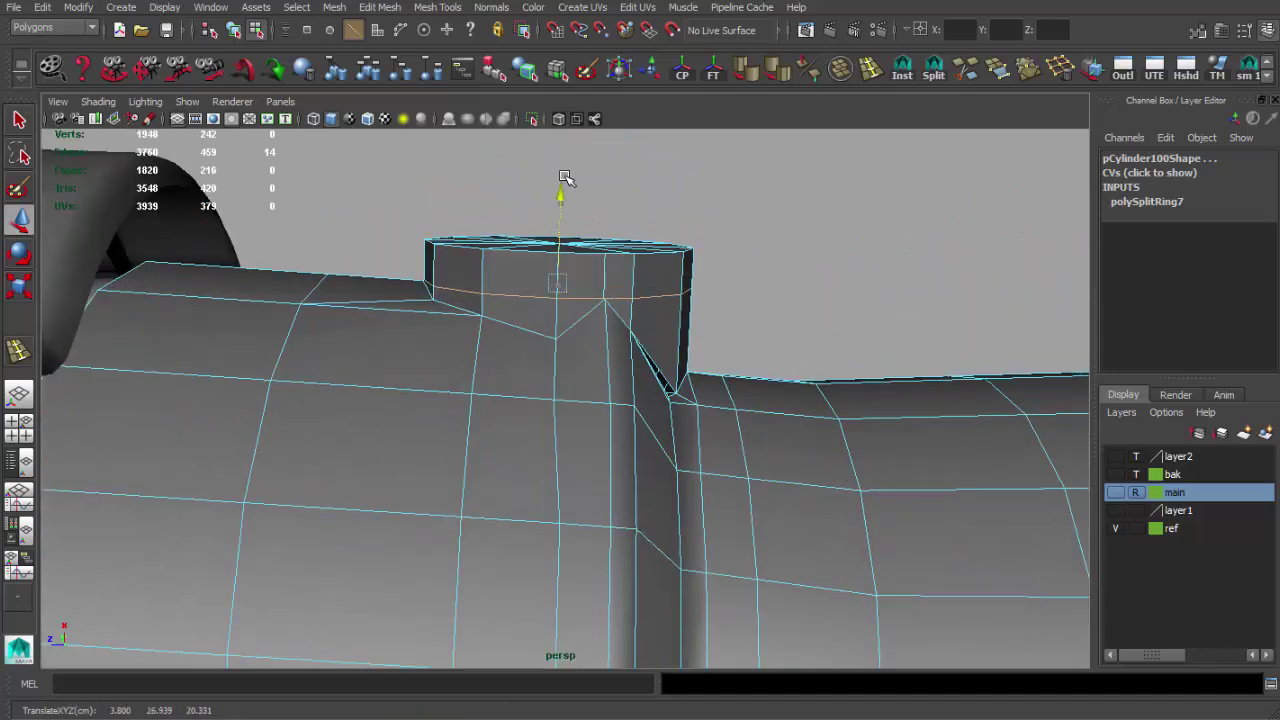
key("r")
middle_click_drag(648, 288, 598, 279)
key("w")
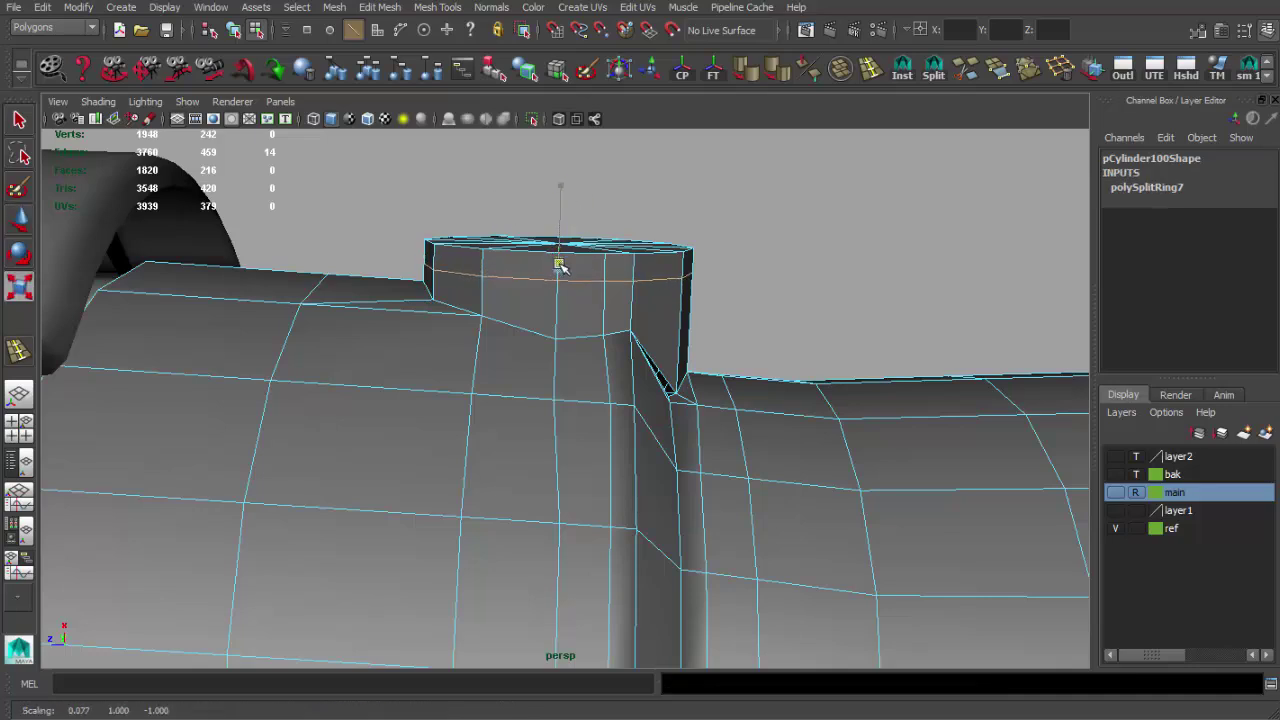
mouse_move(561, 170)
left_mouse_down("alt")
mouse_move(486, 300)
mouse_move(431, 317)
mouse_move(476, 317)
mouse_move(411, 256)
left_mouse_up("alt")
Step: Extrude the knob's outer end faces and scale them inward into an inset ring
key("q")
left_click(411, 256)
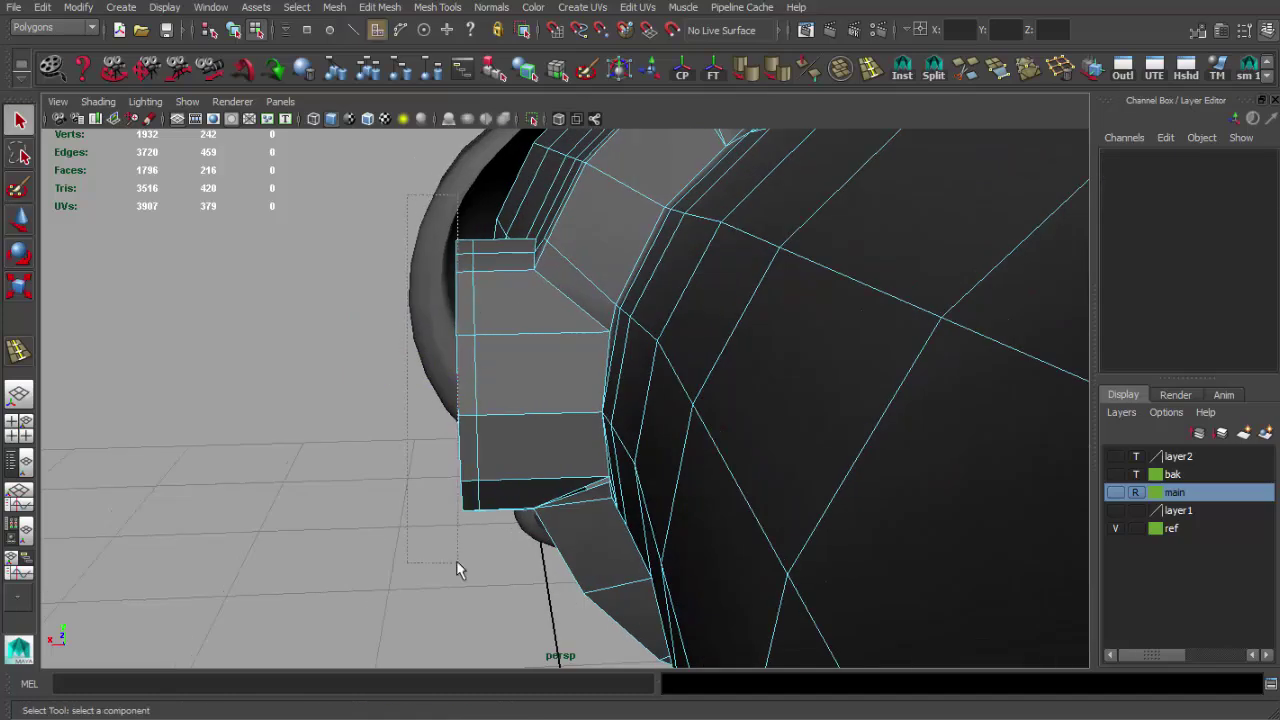
left_click_drag(465, 569, 466, 566)
left_click_drag(512, 418, 503, 365, "alt")
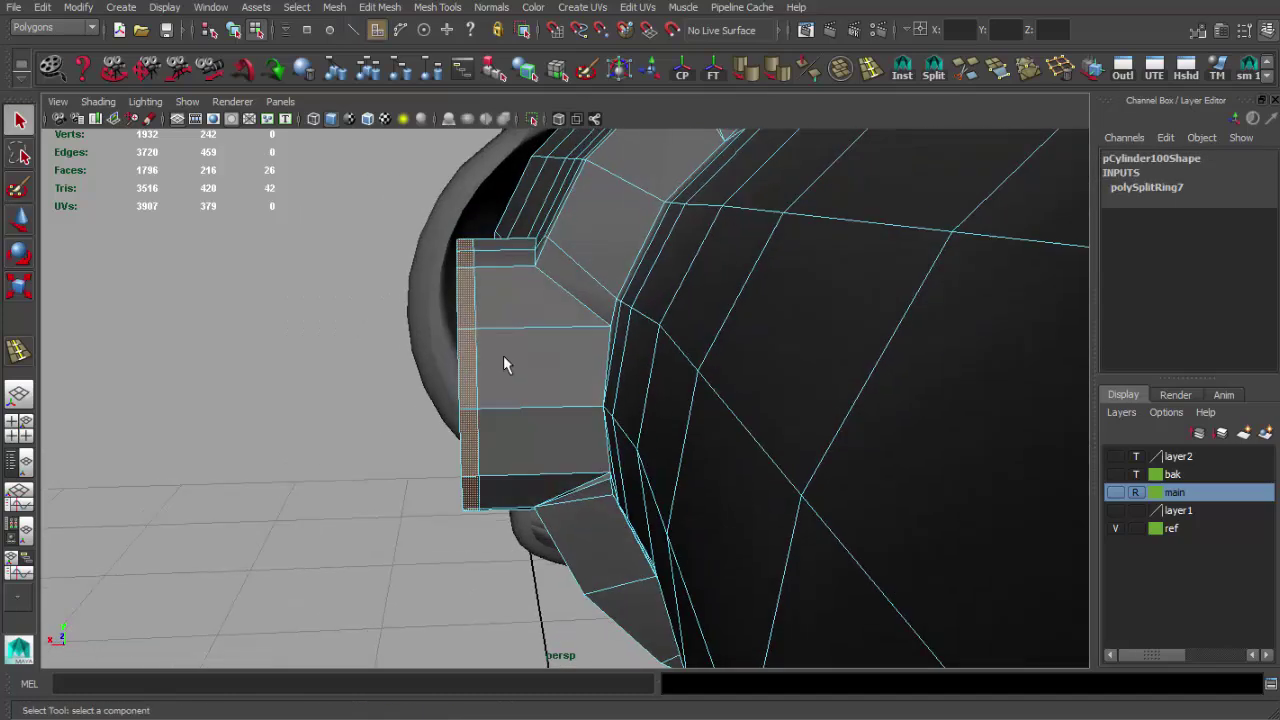
mouse_move(470, 536)
left_mouse_down("alt")
mouse_move(660, 526)
mouse_move(734, 486)
mouse_move(663, 391)
left_mouse_up("alt")
key("ctrl+e")
mouse_move(620, 339)
left_mouse_down()
mouse_move(580, 335)
mouse_move(683, 393)
mouse_move(620, 399)
left_mouse_up()
key("w")
key("r")
Step: Extrude and inset the knob's end face a second time, then return to object mode
key("ctrl+e")
key("r")
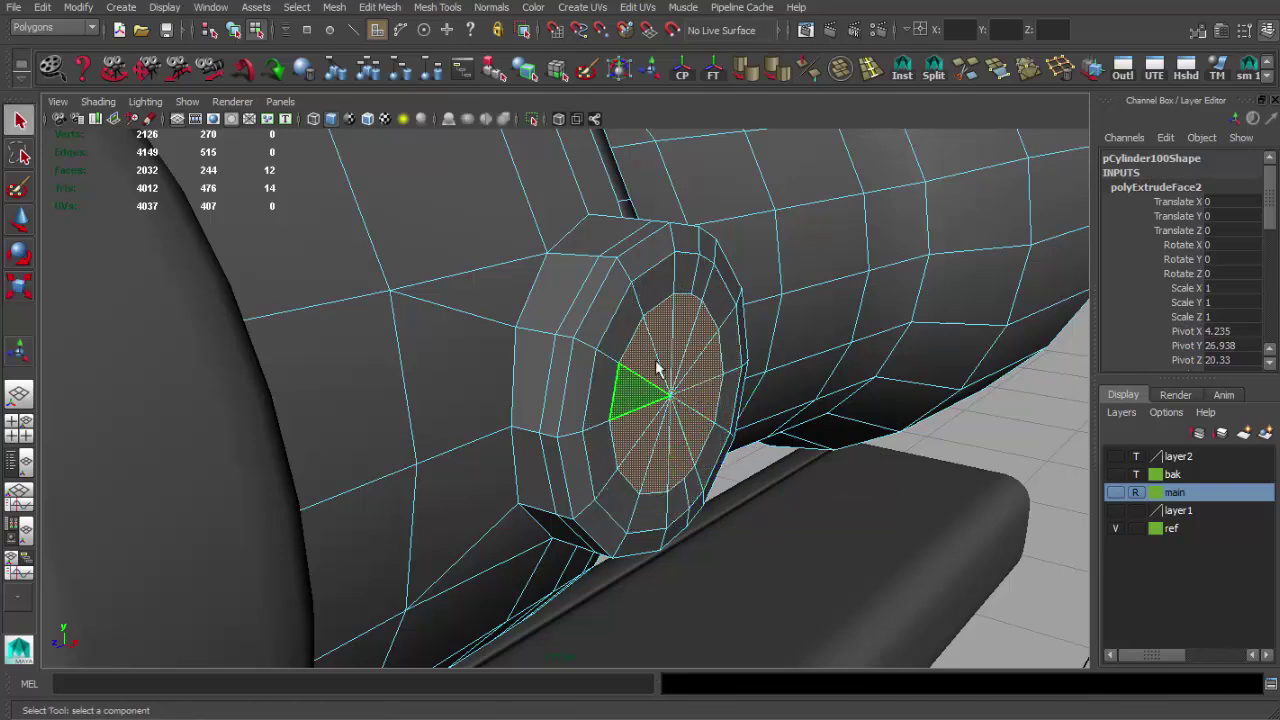
key("F8")
left_click(896, 430)
left_click_drag(896, 430, 703, 455, "alt")
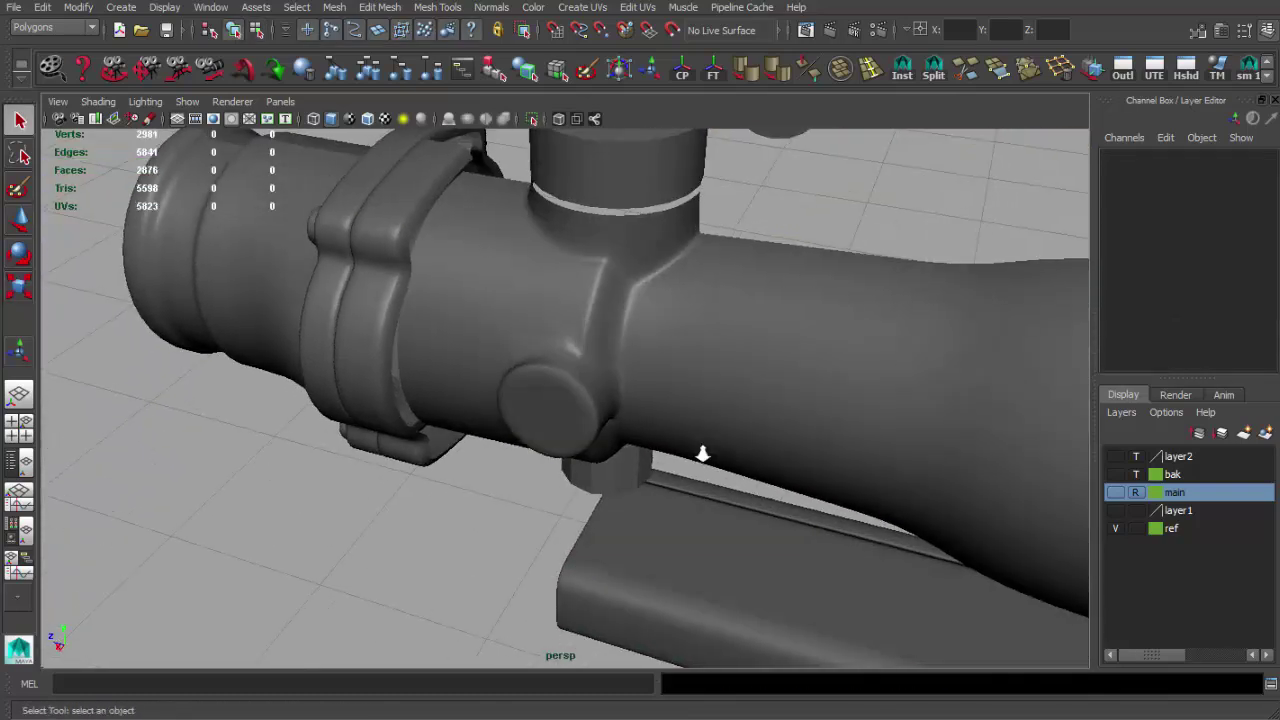
Step: Compare the scope against the reference photo and select the tube mesh
right_click_drag(703, 455, 657, 371, "alt")
mouse_move(657, 371)
left_mouse_down("alt")
mouse_move(679, 428)
mouse_move(677, 402)
left_mouse_up("alt")
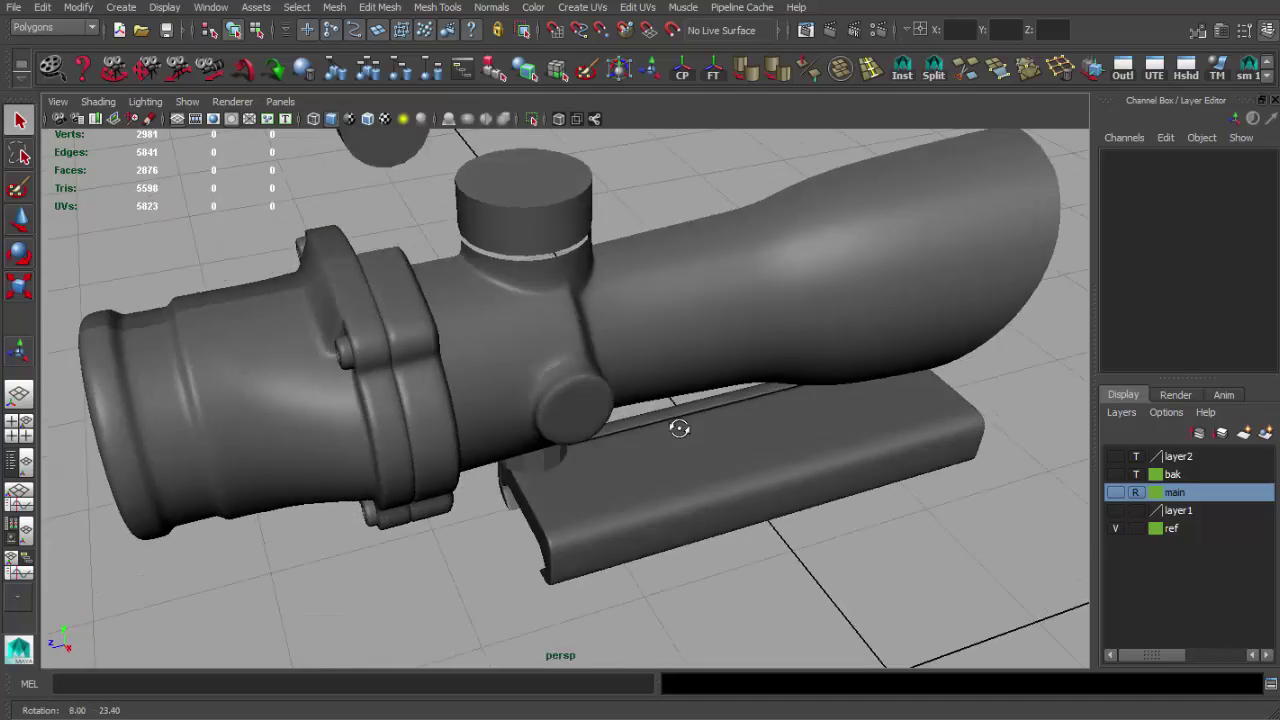
key("alt+Tab")
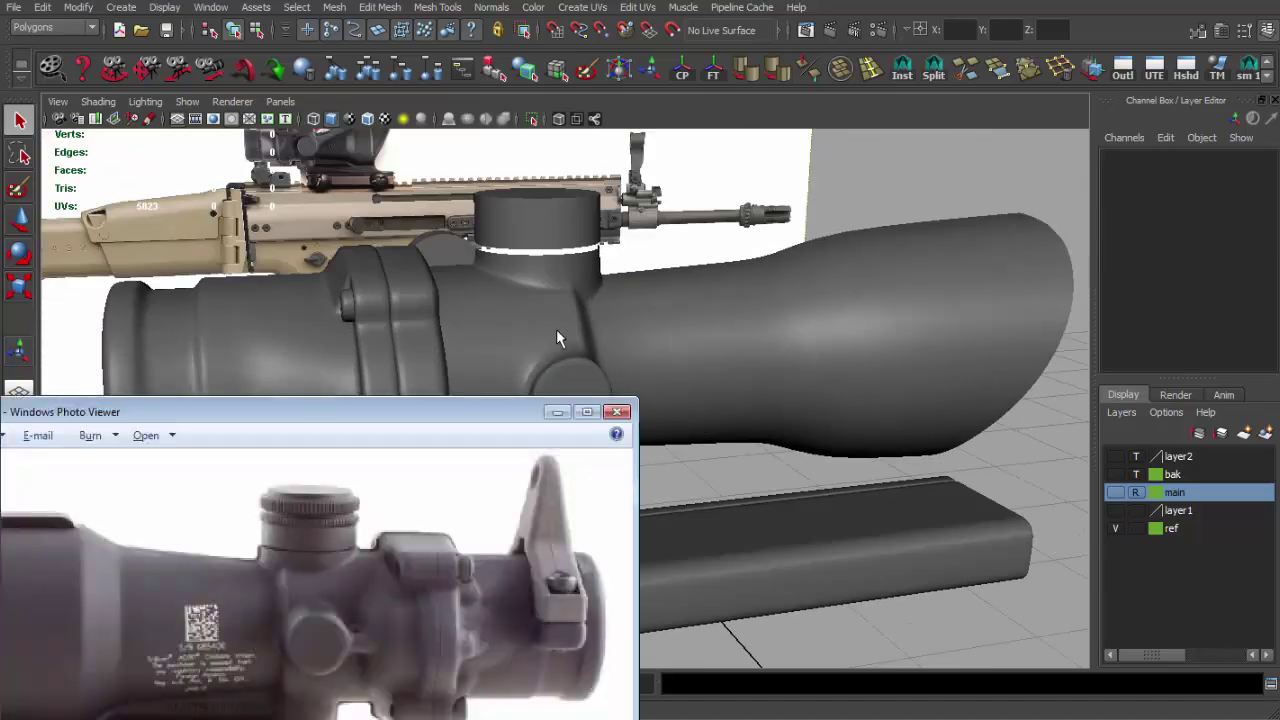
key("alt+Tab")
right_click_drag(556, 329, 557, 382, "alt")
mouse_move(557, 382)
left_mouse_down("alt")
mouse_move(507, 377)
mouse_move(614, 363)
mouse_move(680, 337)
mouse_move(676, 405)
mouse_move(614, 424)
mouse_move(582, 305)
left_mouse_up("alt")
left_click(507, 377)
key("alt+Tab")
key("alt+Tab")
Step: Pull the knob's end vertices outward along X to lengthen the knob
key("F8")
mouse_move(663, 412)
left_mouse_down()
mouse_move(720, 415)
mouse_move(729, 443)
mouse_move(357, 349)
mouse_move(457, 303)
mouse_move(520, 223)
left_mouse_up()
mouse_move(520, 223)
right_mouse_down("alt")
mouse_move(523, 200)
mouse_move(851, 434)
right_mouse_up("alt")
mouse_move(851, 434)
left_mouse_down("alt")
mouse_move(663, 374)
mouse_move(444, 424)
mouse_move(580, 432)
left_mouse_up("alt")
Step: Insert supporting edge loops along the knob's length and reposition the new loop
left_click(871, 72)
mouse_move(760, 380)
left_mouse_down("alt")
mouse_move(766, 369)
mouse_move(634, 354)
mouse_move(577, 317)
left_mouse_up("alt")
left_click(559, 320)
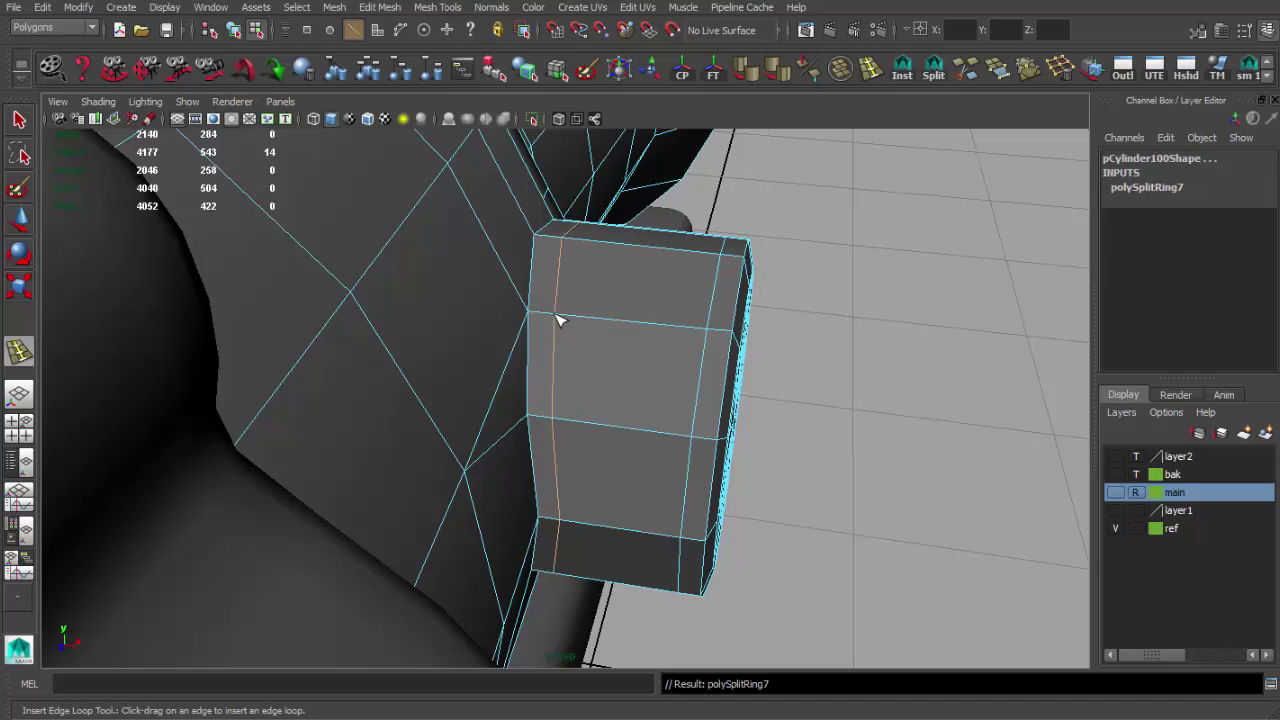
mouse_move(652, 391)
left_mouse_down("alt")
mouse_move(500, 263)
mouse_move(357, 277)
mouse_move(326, 369)
left_mouse_up("alt")
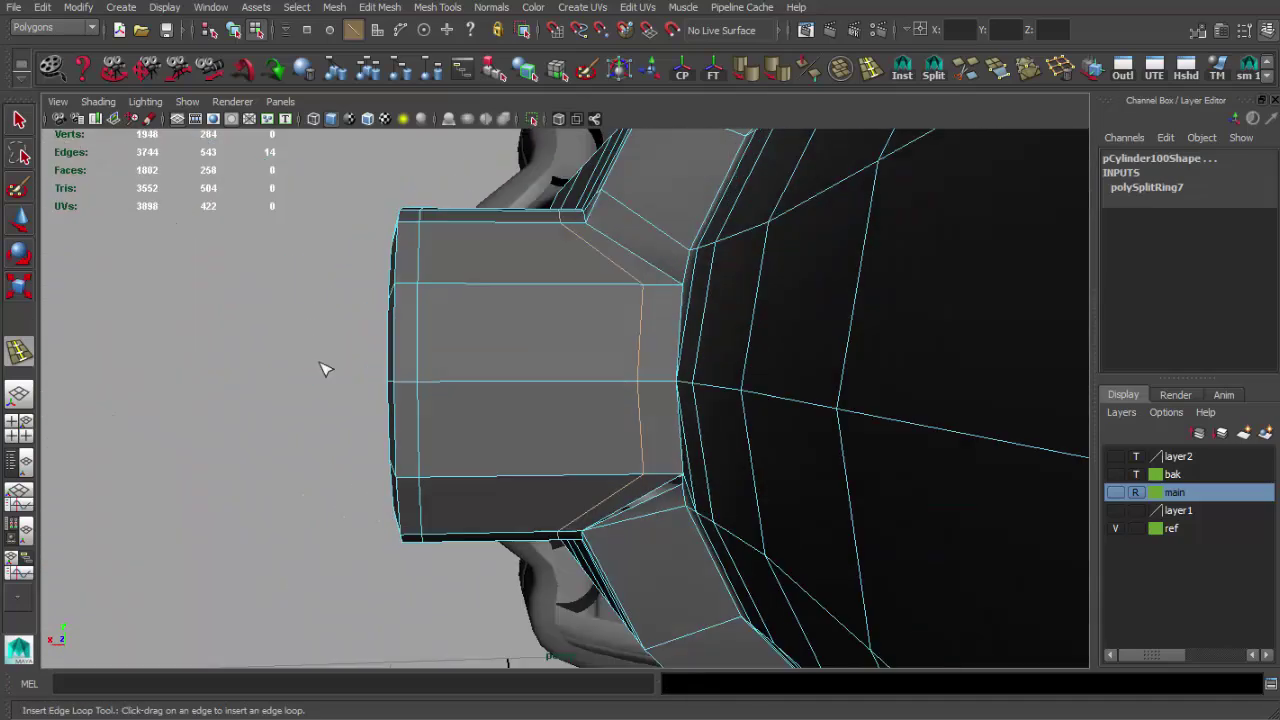
left_click(557, 336)
left_click_drag(557, 336, 541, 365, "alt")
double_click(613, 375)
key("w")
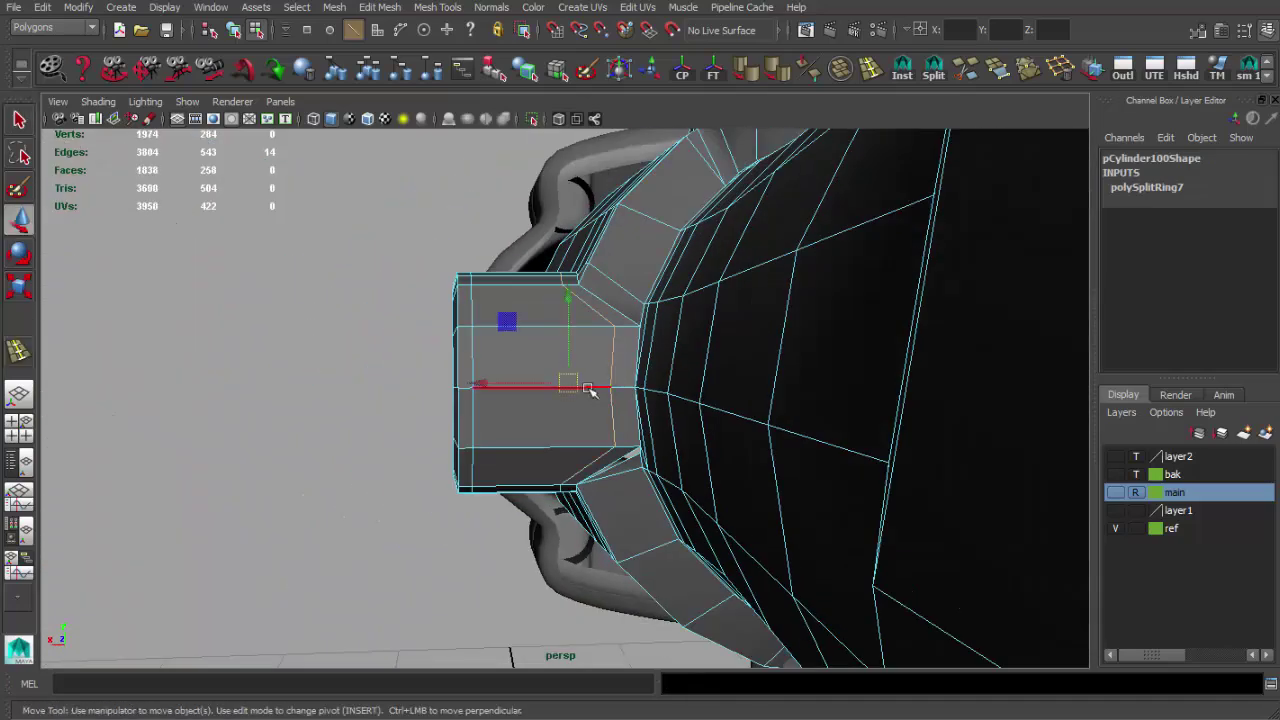
Step: Check the lengthened knob in smooth preview and reselect the tube mesh
key("F8")
left_click(300, 384)
key("3")
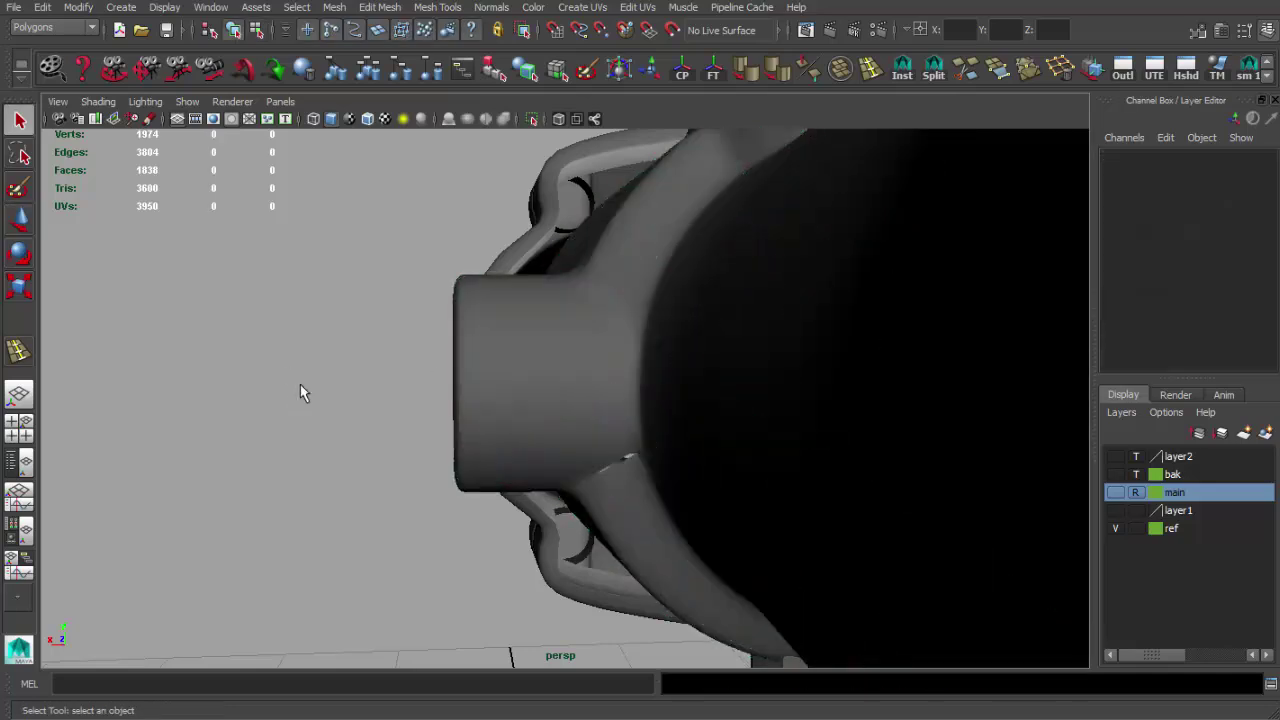
left_click_drag(300, 384, 491, 420, "alt")
mouse_move(491, 420)
right_mouse_down("alt")
mouse_move(569, 376)
mouse_move(530, 365)
mouse_move(592, 685)
right_mouse_up("alt")
left_click(569, 376)
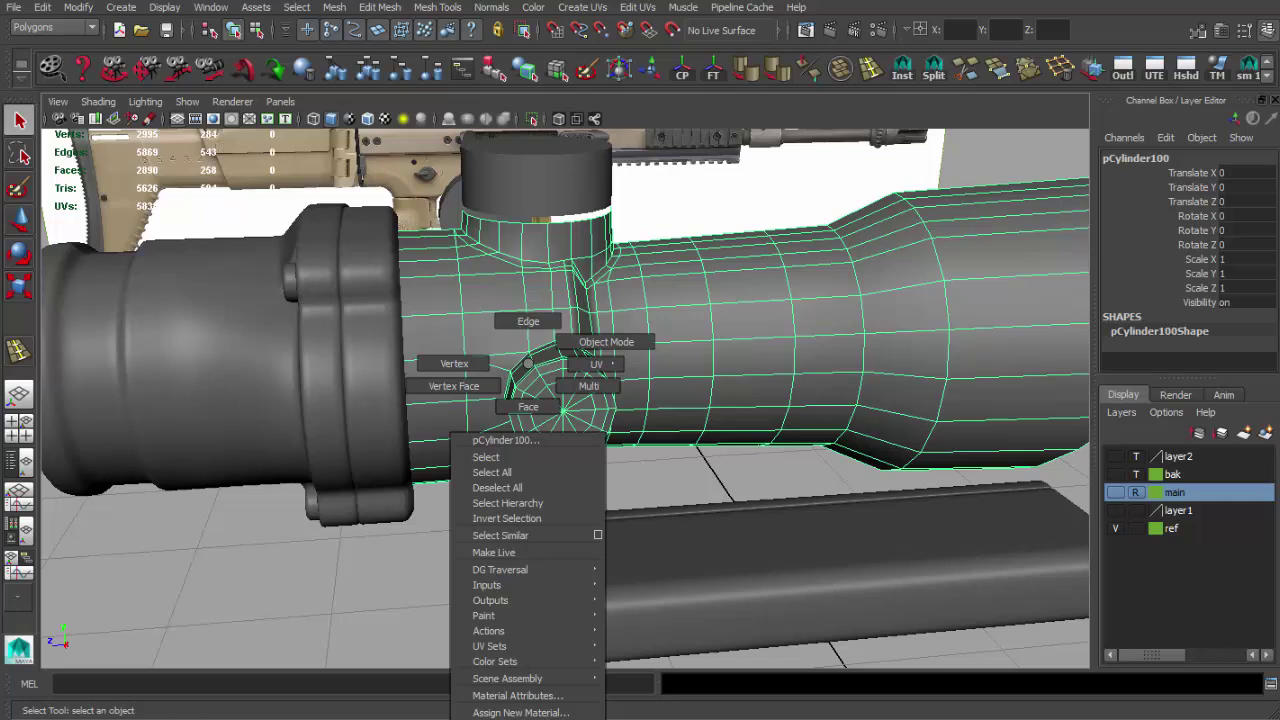
Step: Inspect the smoothed tube around the knob's underside and reselect it
left_click(643, 478)
left_click(660, 450)
key("3")
left_click(390, 568)
mouse_move(390, 568)
left_mouse_down("alt")
mouse_move(457, 520)
mouse_move(380, 428)
mouse_move(509, 389)
mouse_move(593, 424)
mouse_move(646, 380)
left_mouse_up("alt")
scroll(593, 424, "down", 3)
scroll(590, 422, "up", 4)
left_click(560, 412)
scroll(607, 430, "up", 2)
left_click_drag(698, 285, 440, 560, "alt")
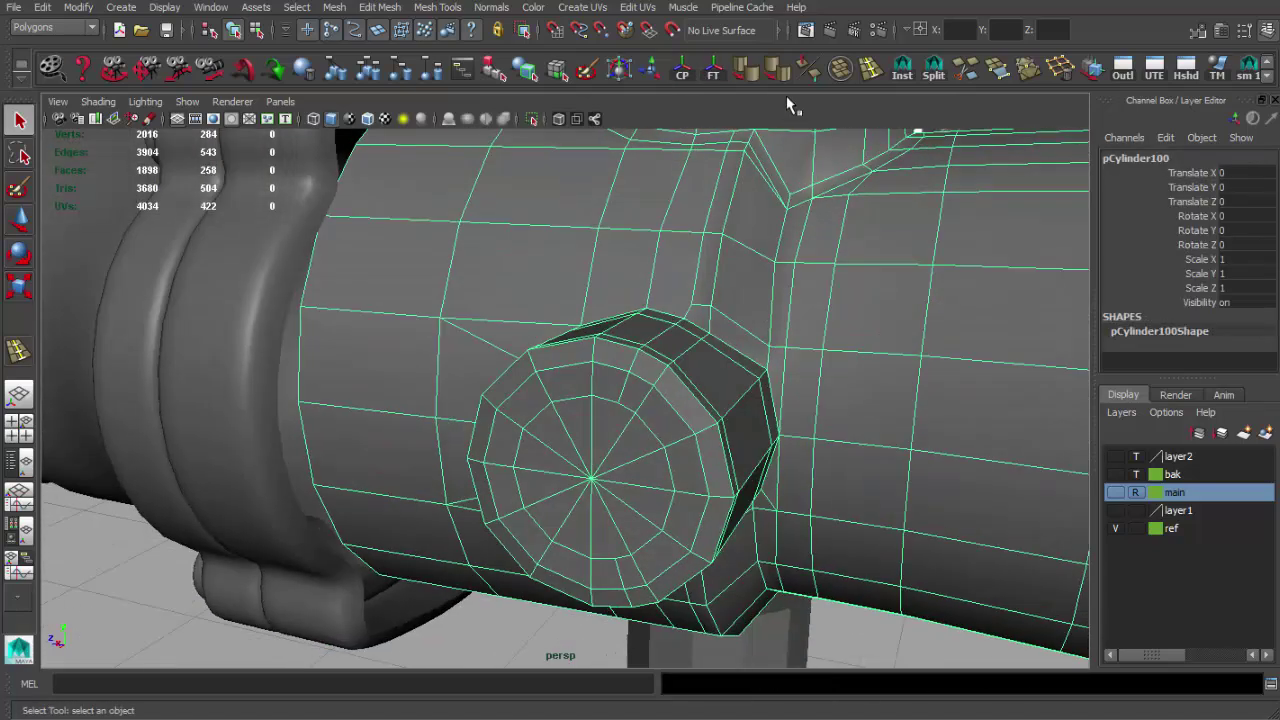
right_click_drag(440, 560, 427, 572, "shift")
left_click(491, 625)
mouse_move(491, 625)
left_mouse_down("alt")
mouse_move(563, 457)
mouse_move(609, 449)
left_mouse_up("alt")
left_click(563, 457)
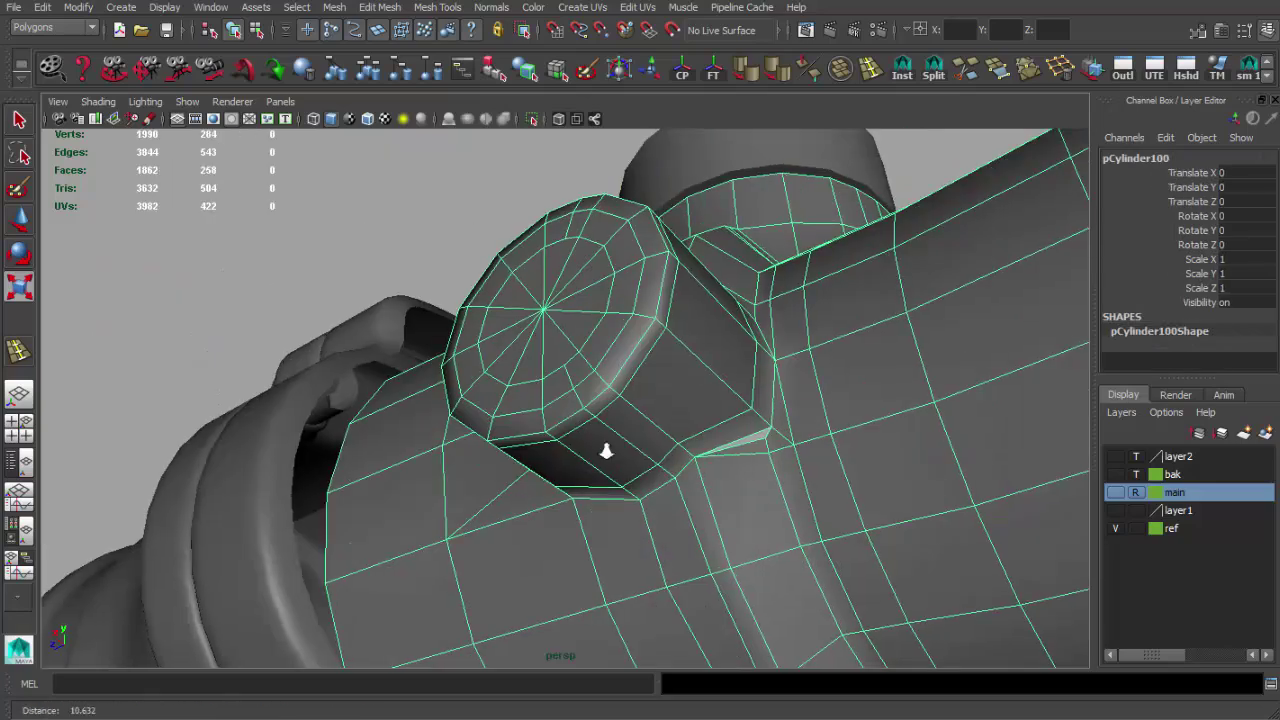
scroll(609, 449, "up", 3)
scroll(523, 429, "up", 3)
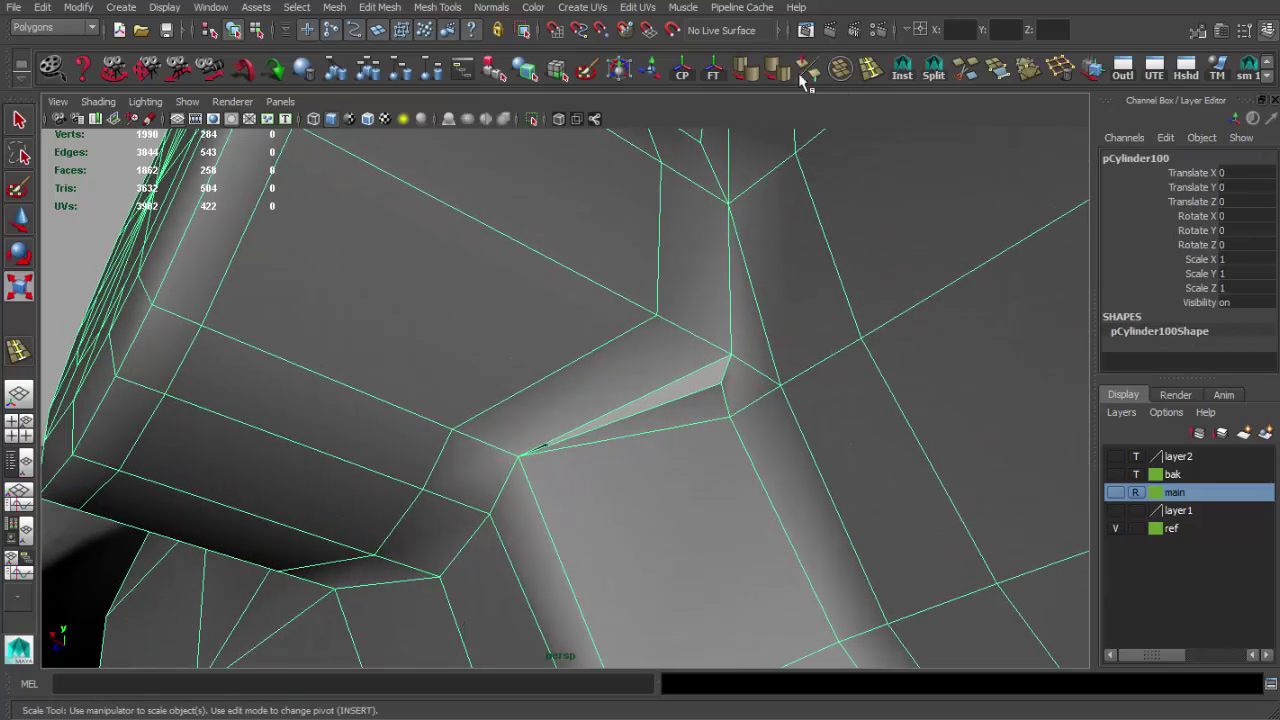
Step: Insert an edge loop under the knob's base and merge the new vertex into the neighbouring corner
left_click(868, 70)
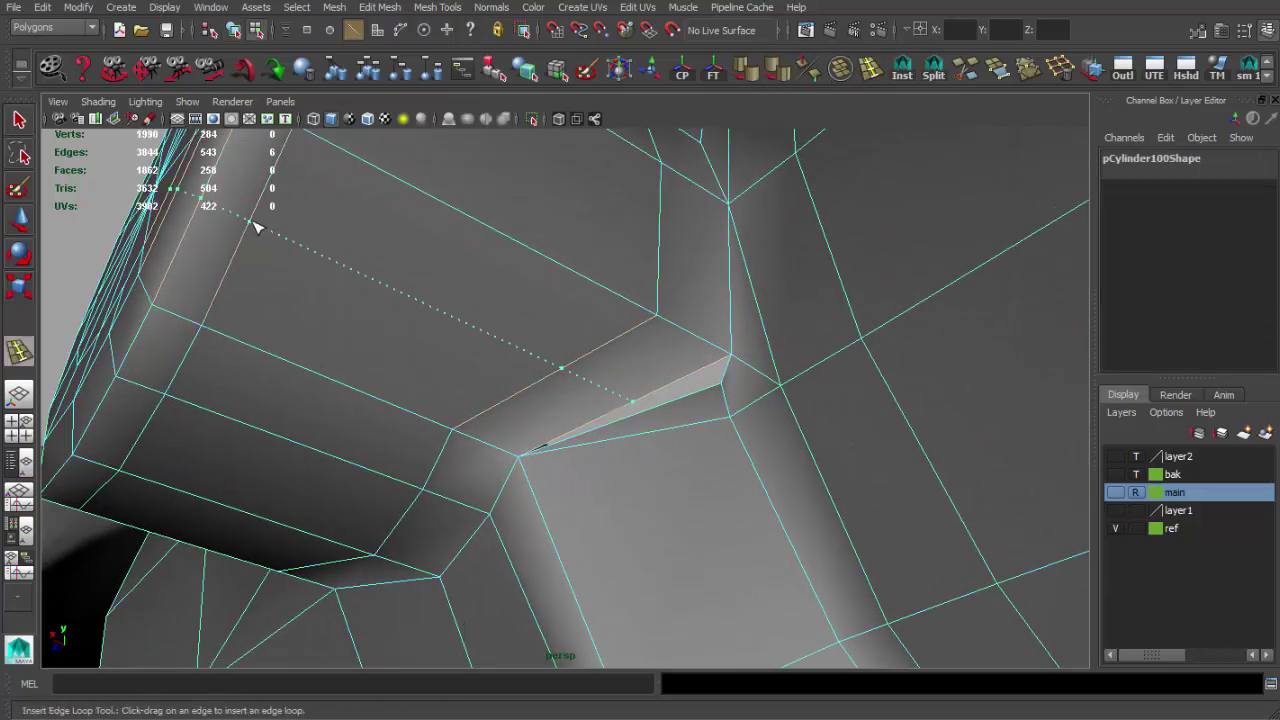
left_click(276, 203)
key("q")
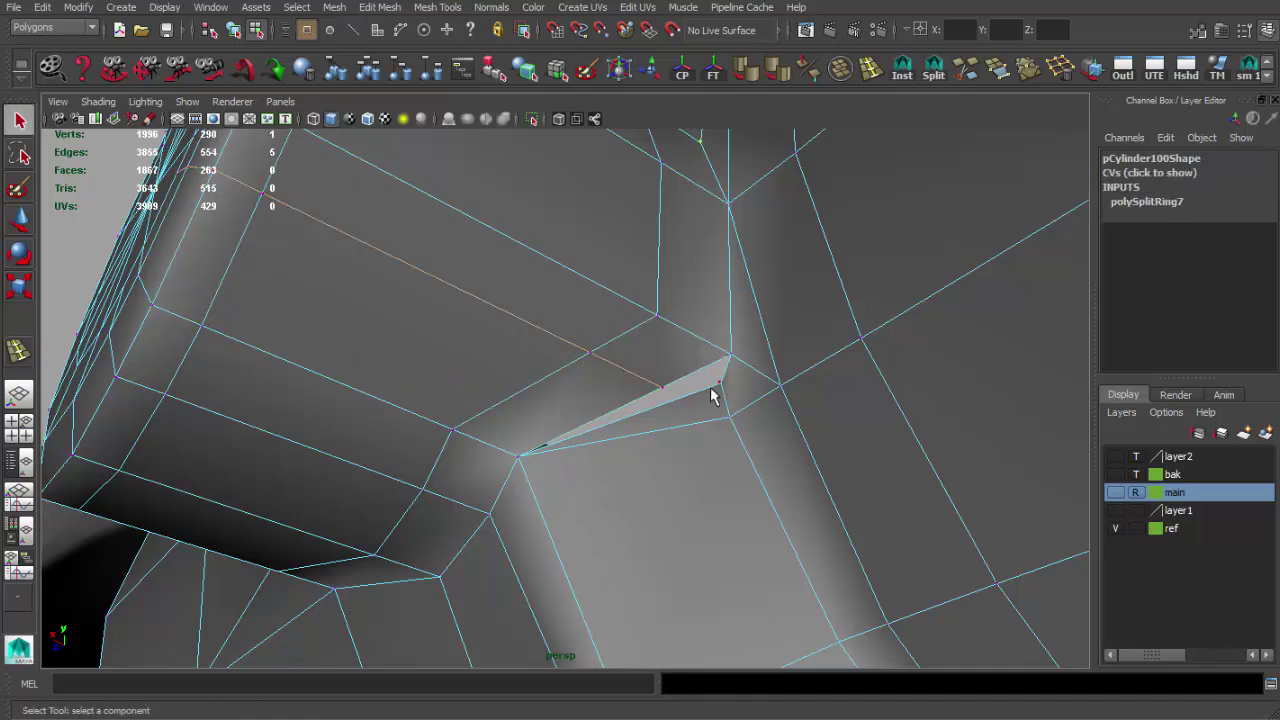
left_click_drag(722, 388, 668, 386)
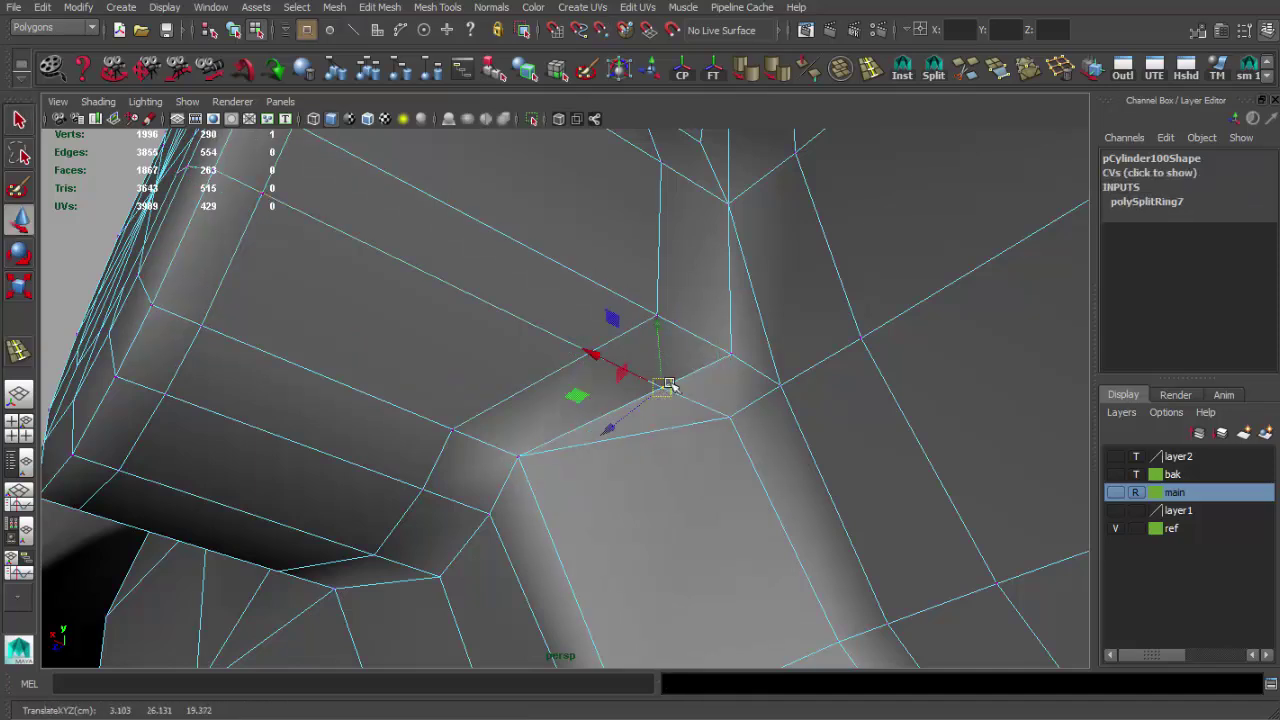
left_click(988, 76)
Step: Add an extra edge loop around the side knob's cap
scroll(665, 300, "down", 3)
left_click_drag(680, 331, 705, 462, "alt")
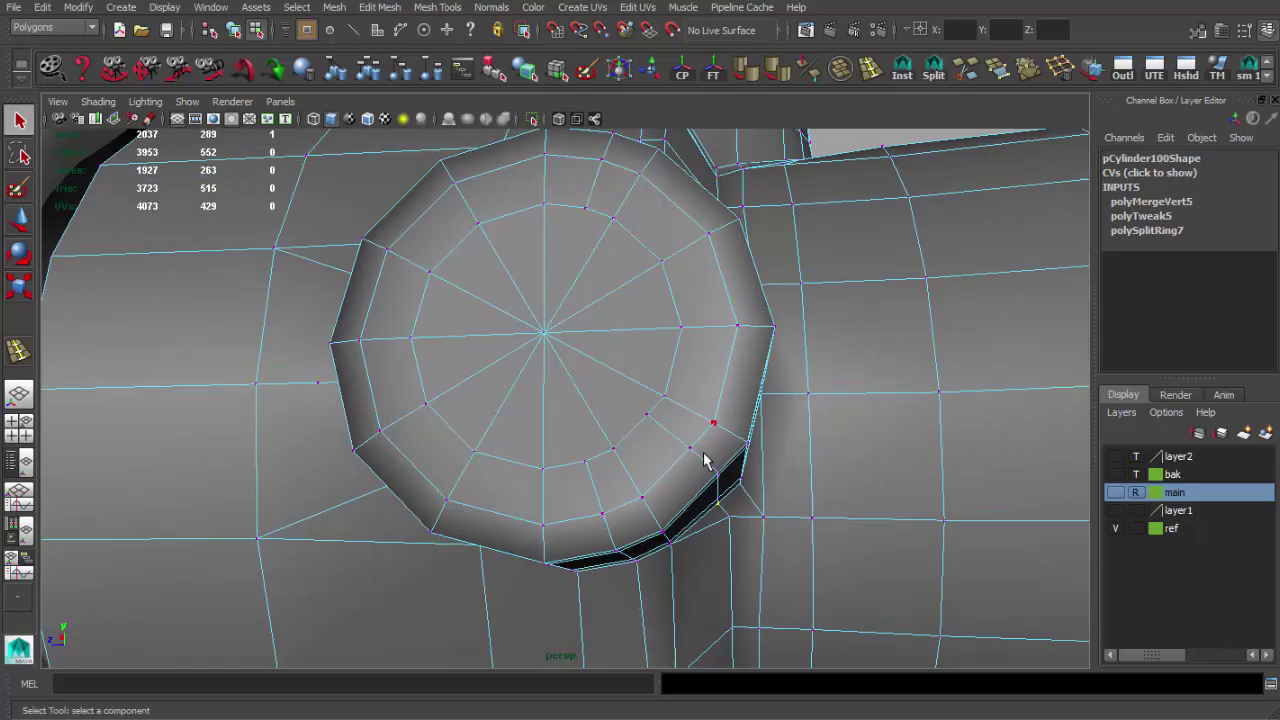
key("F8")
left_click(717, 490)
scroll(740, 546, "down", 5)
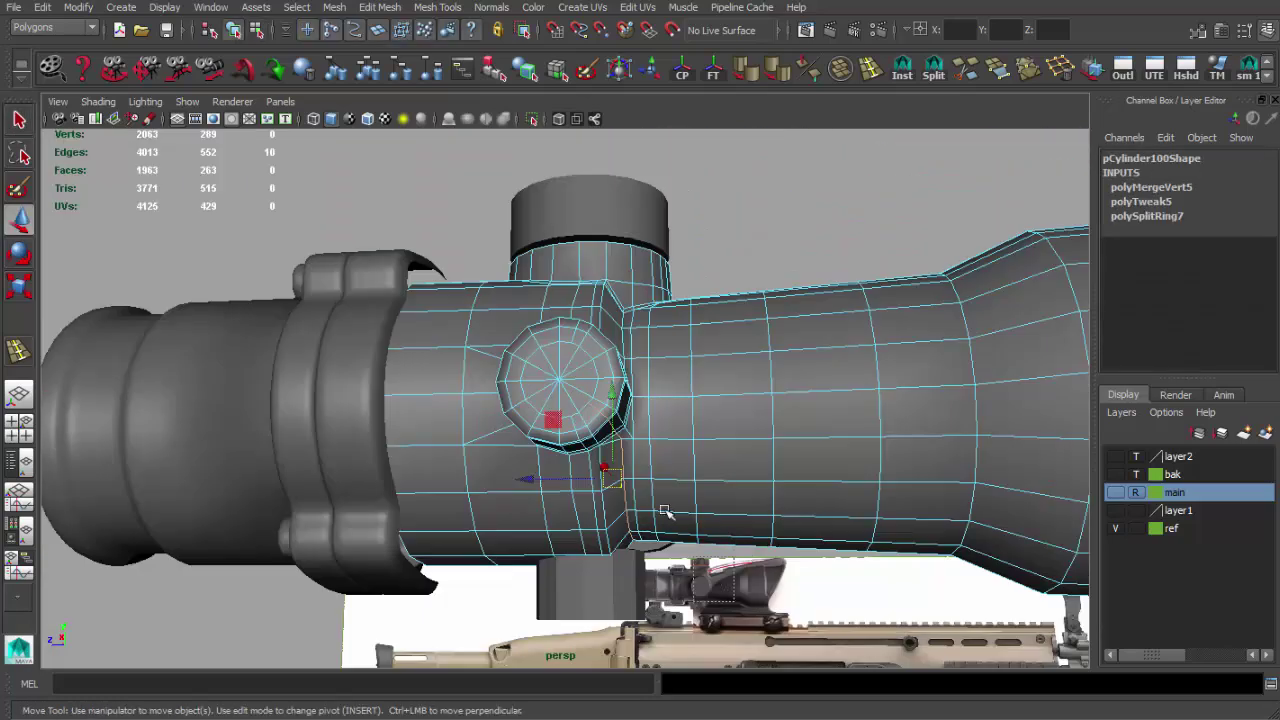
scroll(617, 437, "up", 4)
scroll(615, 430, "up", 2)
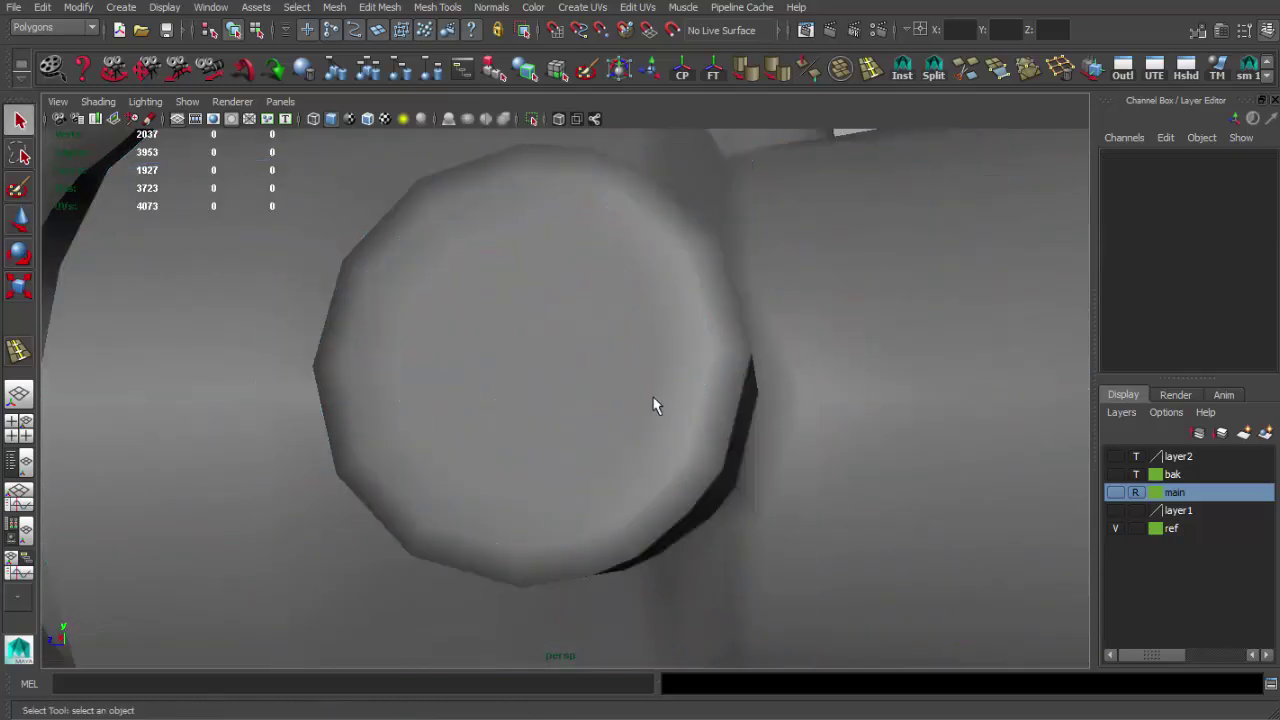
scroll(654, 403, "down", 4)
mouse_move(680, 543)
left_mouse_down("alt")
mouse_move(704, 553)
mouse_move(606, 554)
mouse_move(643, 480)
left_mouse_up("alt")
scroll(677, 566, "up", 3)
scroll(474, 324, "down", 3)
mouse_move(474, 324)
left_mouse_down("alt")
mouse_move(343, 300)
mouse_move(323, 366)
mouse_move(600, 428)
mouse_move(760, 506)
mouse_move(710, 487)
left_mouse_up("alt")
scroll(600, 428, "up", 3)
left_click(600, 428)
scroll(691, 463, "up", 3)
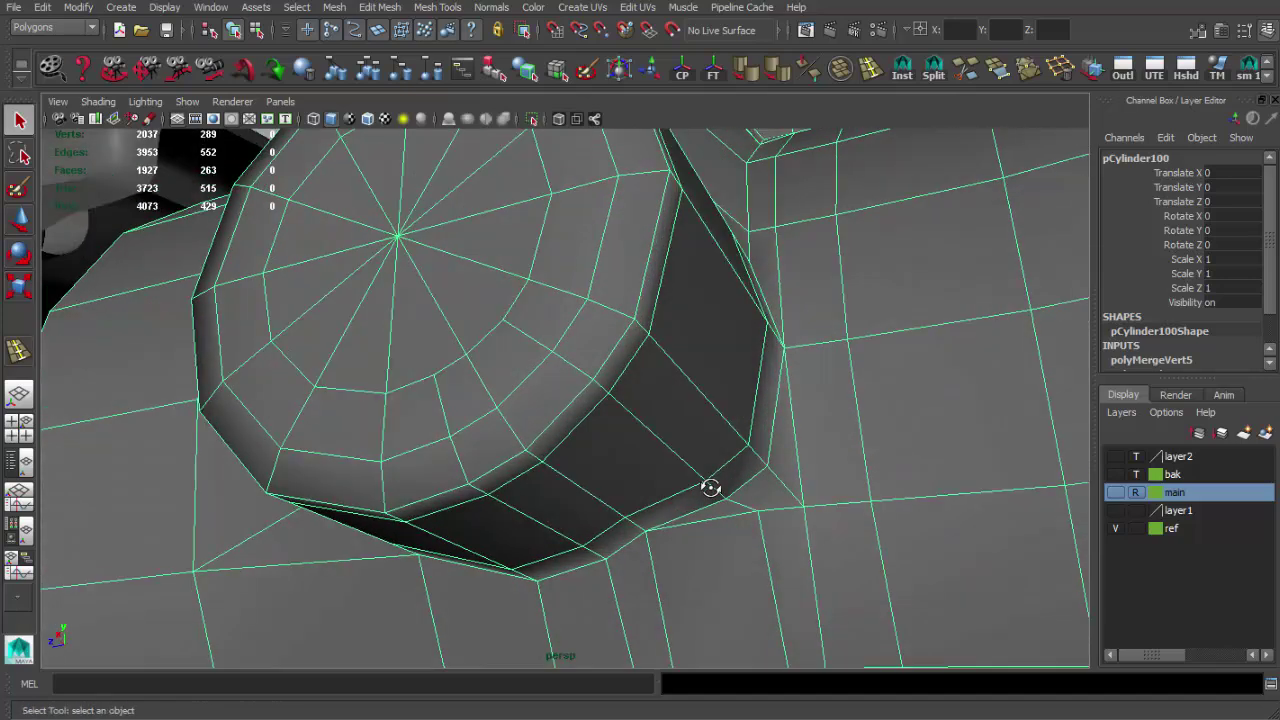
left_click(644, 426)
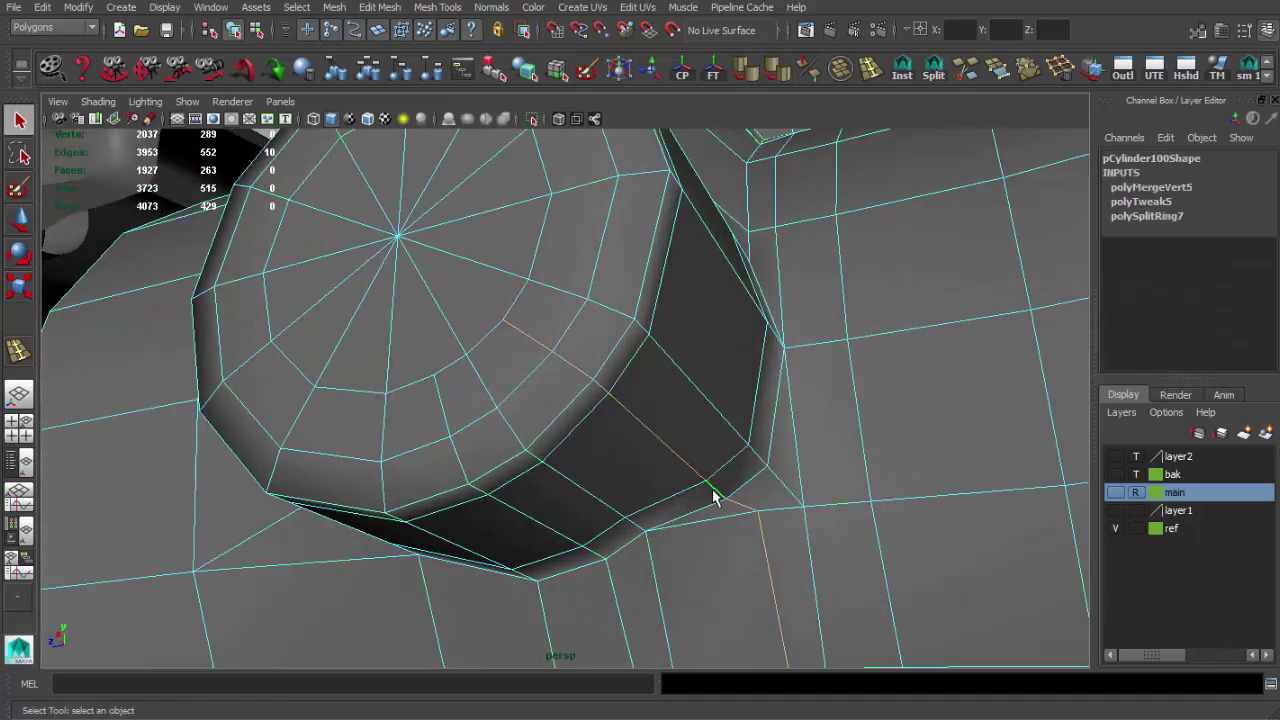
scroll(668, 503, "down", 5)
scroll(990, 400, "up", 4)
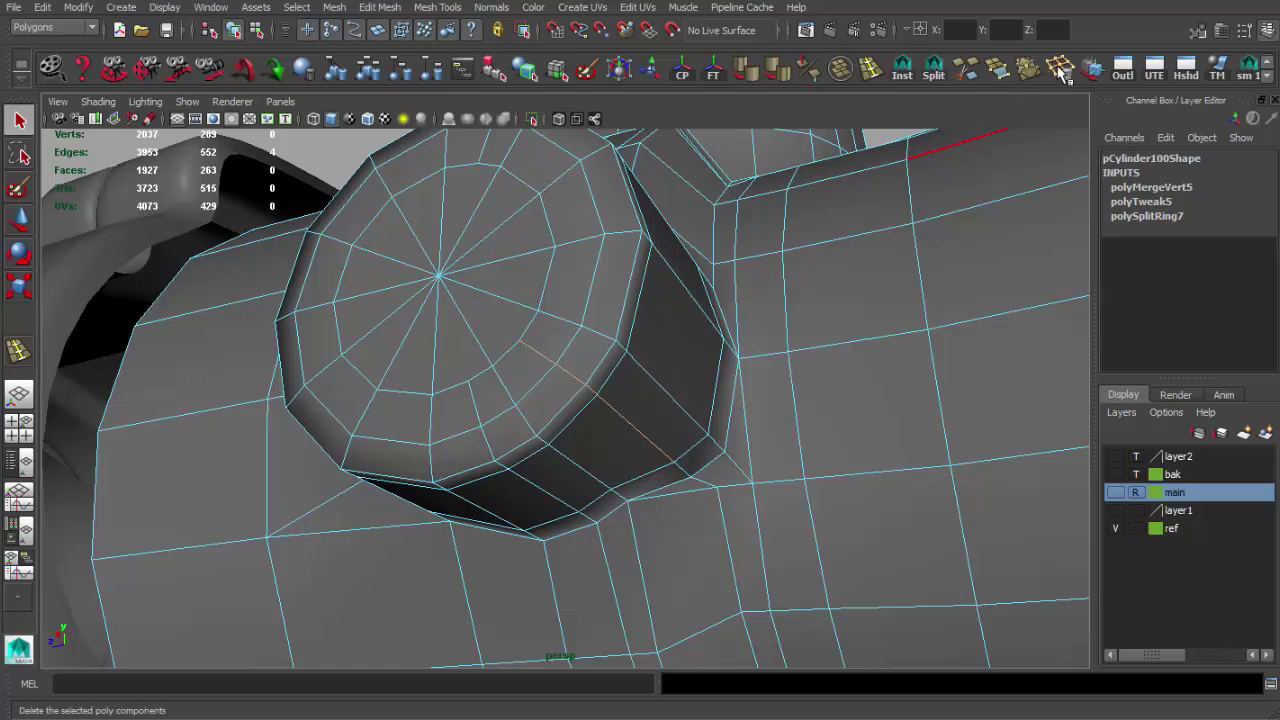
Step: Delete the unwanted edge at the knob's cap
left_click(1060, 68)
mouse_move(734, 374)
left_mouse_down("alt")
mouse_move(794, 429)
mouse_move(766, 457)
mouse_move(664, 458)
mouse_move(543, 371)
mouse_move(517, 417)
mouse_move(677, 364)
mouse_move(663, 331)
mouse_move(757, 429)
mouse_move(686, 466)
left_mouse_up("alt")
key("3")
key("F8")
Step: Select pCylinder100, turn off smooth preview, and enter vertex mode
mouse_move(686, 466)
right_mouse_down("alt")
mouse_move(428, 345)
mouse_move(470, 380)
right_mouse_up("alt")
left_click(428, 345)
key("1")
left_click_drag(470, 380, 520, 400, "alt")
right_click_drag(520, 400, 543, 408, "alt")
left_click_drag(543, 408, 487, 403, "alt")
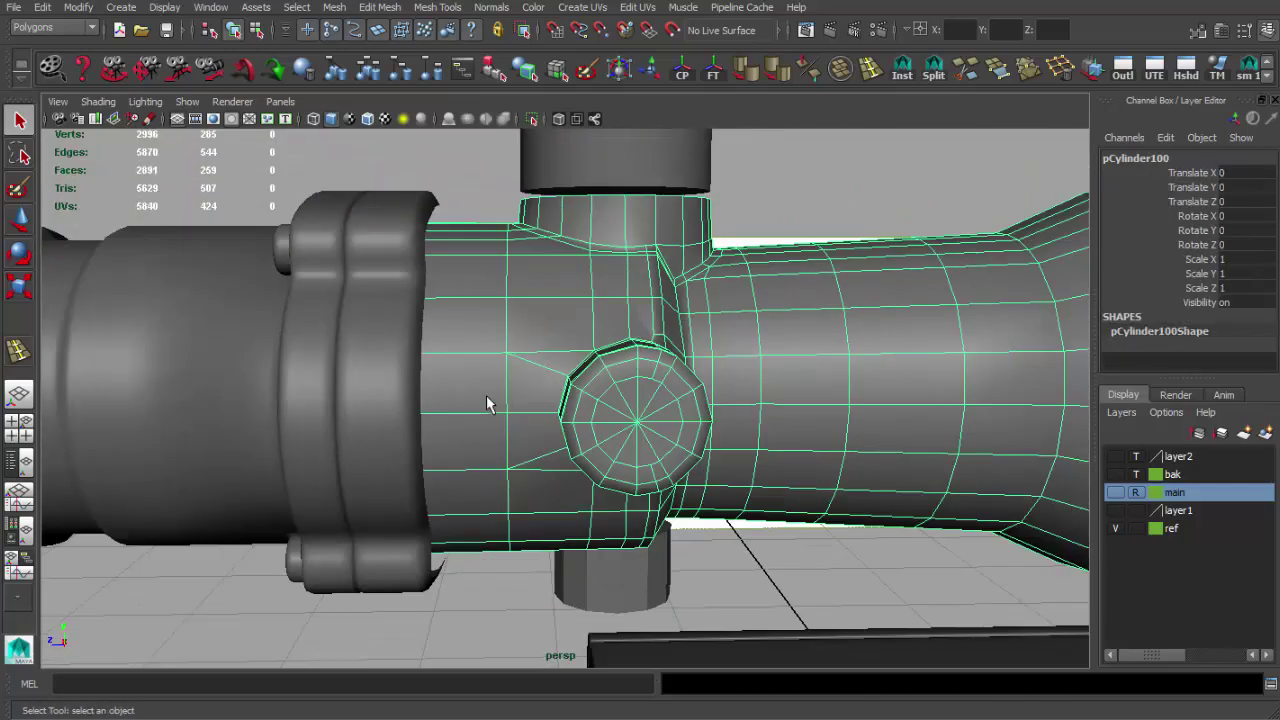
key("F8")
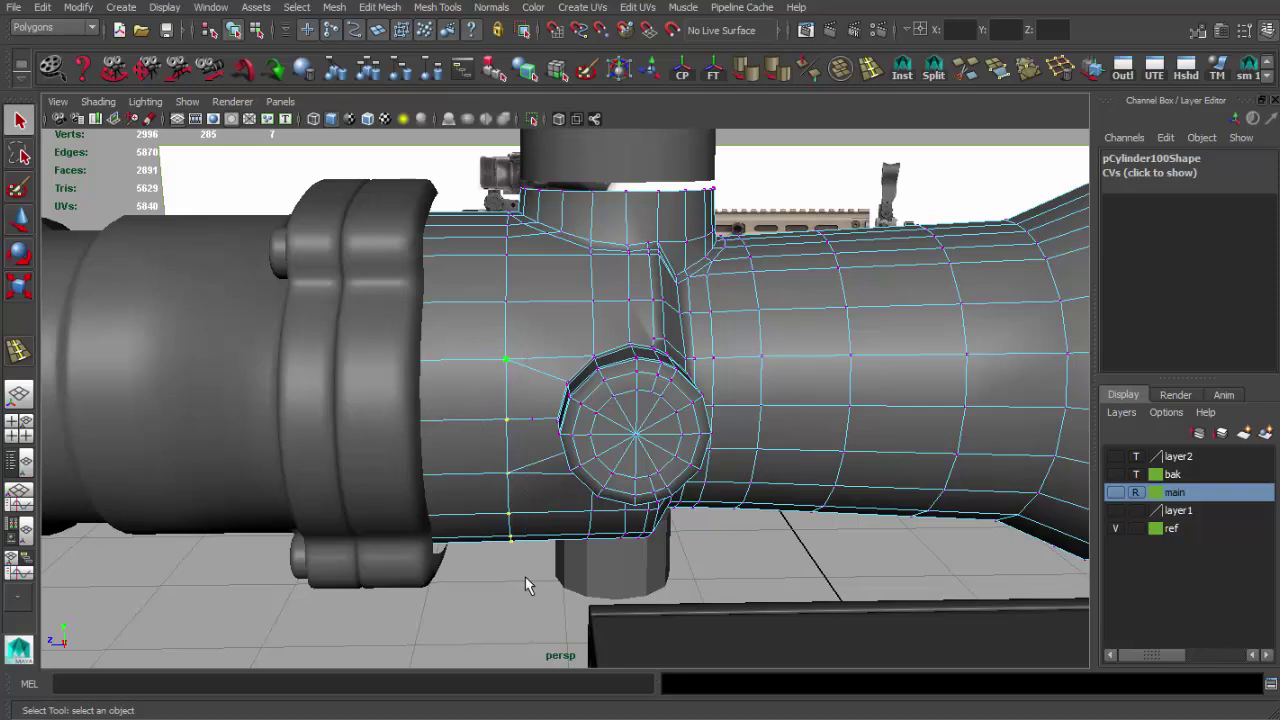
Step: Slide the vertex column toward the knob, then preview the scope body smoothed
left_click_drag(430, 455, 450, 453)
mouse_move(444, 454)
right_mouse_down("alt")
mouse_move(496, 455)
mouse_move(480, 486)
right_mouse_up("alt")
key("q")
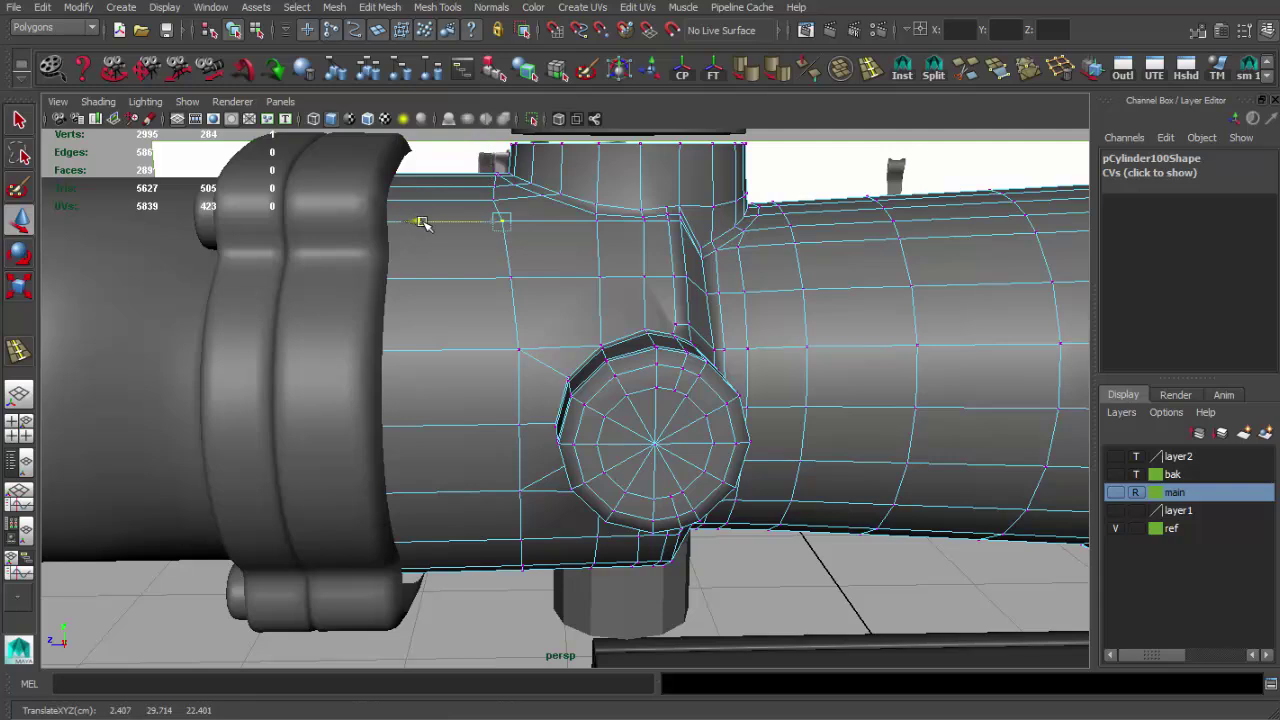
key("q")
left_click(514, 363)
mouse_move(514, 363)
left_mouse_down("alt")
mouse_move(449, 374)
mouse_move(648, 456)
mouse_move(513, 427)
left_mouse_up("alt")
key("3")
Step: Inspect the smoothed scope from several angles and reselect the body mesh
left_click_drag(119, 475, 380, 457, "alt")
left_click(329, 491)
mouse_move(329, 491)
left_mouse_down("alt")
mouse_move(434, 434)
mouse_move(563, 456)
left_mouse_up("alt")
right_click_drag(563, 456, 609, 431, "alt")
mouse_move(609, 431)
left_mouse_down("alt")
mouse_move(434, 360)
mouse_move(500, 371)
left_mouse_up("alt")
right_click_drag(500, 371, 657, 430, "alt")
left_click_drag(657, 430, 540, 438, "alt")
left_click(600, 425)
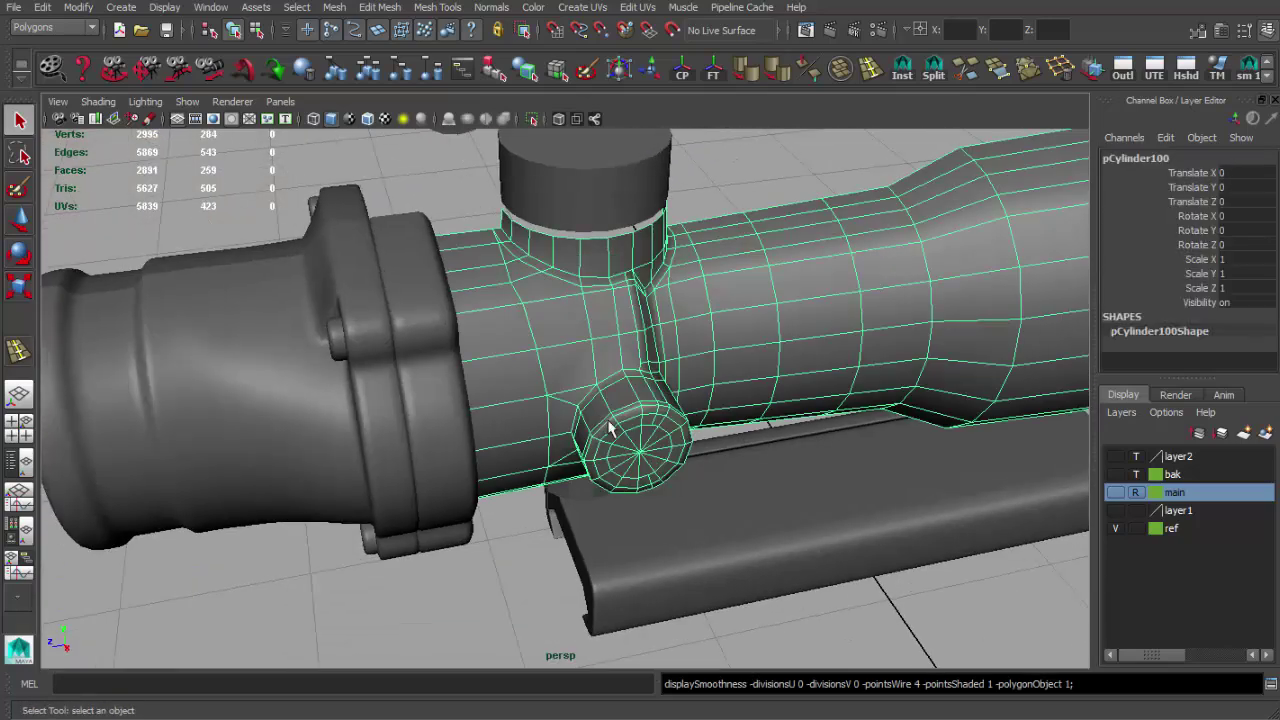
right_click_drag(600, 425, 614, 331, "alt")
Step: Split a new edge beside the side knob with Split Polygon Tool and move its vertex
left_click(932, 66)
left_click_drag(666, 349, 706, 355, "alt")
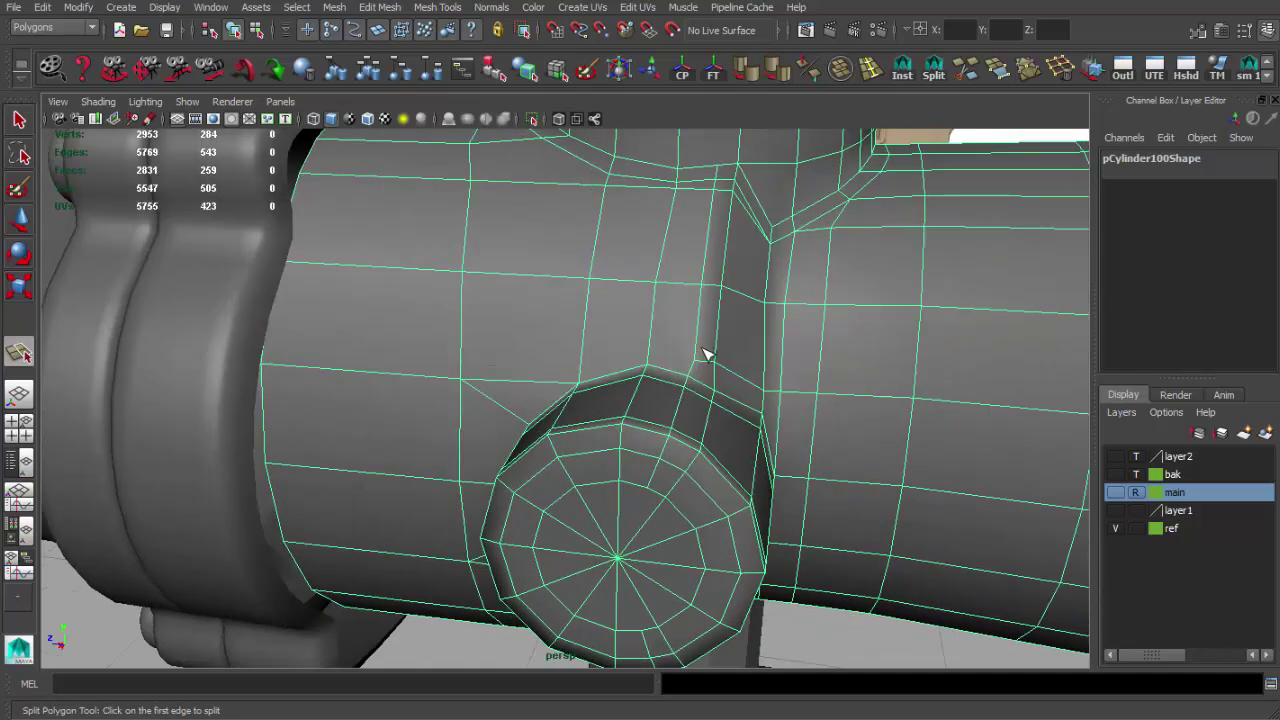
mouse_move(562, 368)
left_mouse_down("alt")
mouse_move(667, 410)
mouse_move(537, 371)
mouse_move(663, 378)
mouse_move(480, 277)
left_mouse_up("alt")
key("q")
key("w")
mouse_move(487, 212)
left_mouse_down("alt")
mouse_move(477, 260)
mouse_move(191, 306)
mouse_move(415, 371)
mouse_move(623, 389)
mouse_move(547, 415)
mouse_move(609, 401)
mouse_move(534, 331)
mouse_move(451, 309)
mouse_move(396, 340)
mouse_move(389, 391)
mouse_move(446, 400)
mouse_move(555, 373)
mouse_move(573, 405)
left_mouse_up("alt")
key("q")
scroll(473, 358, "down", 3)
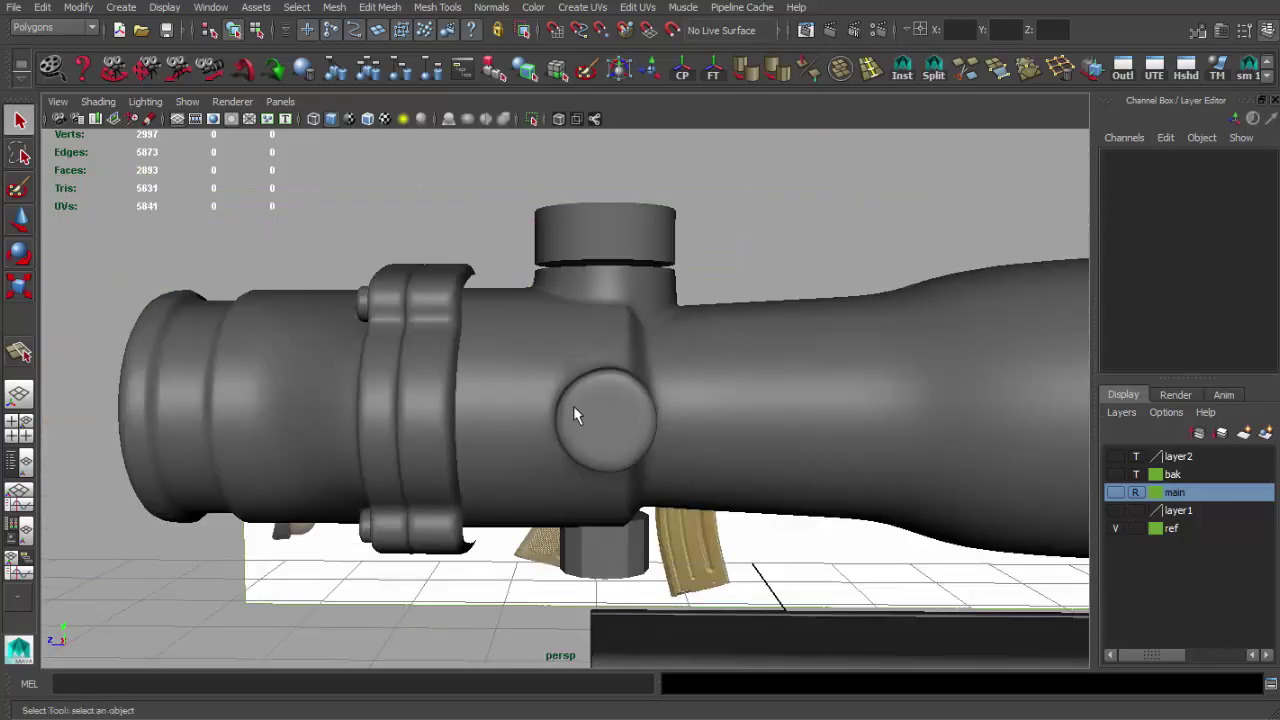
Step: Compare the scope body against the reference photo, focusing on the knob cap
left_click(587, 442)
key("alt+Tab")
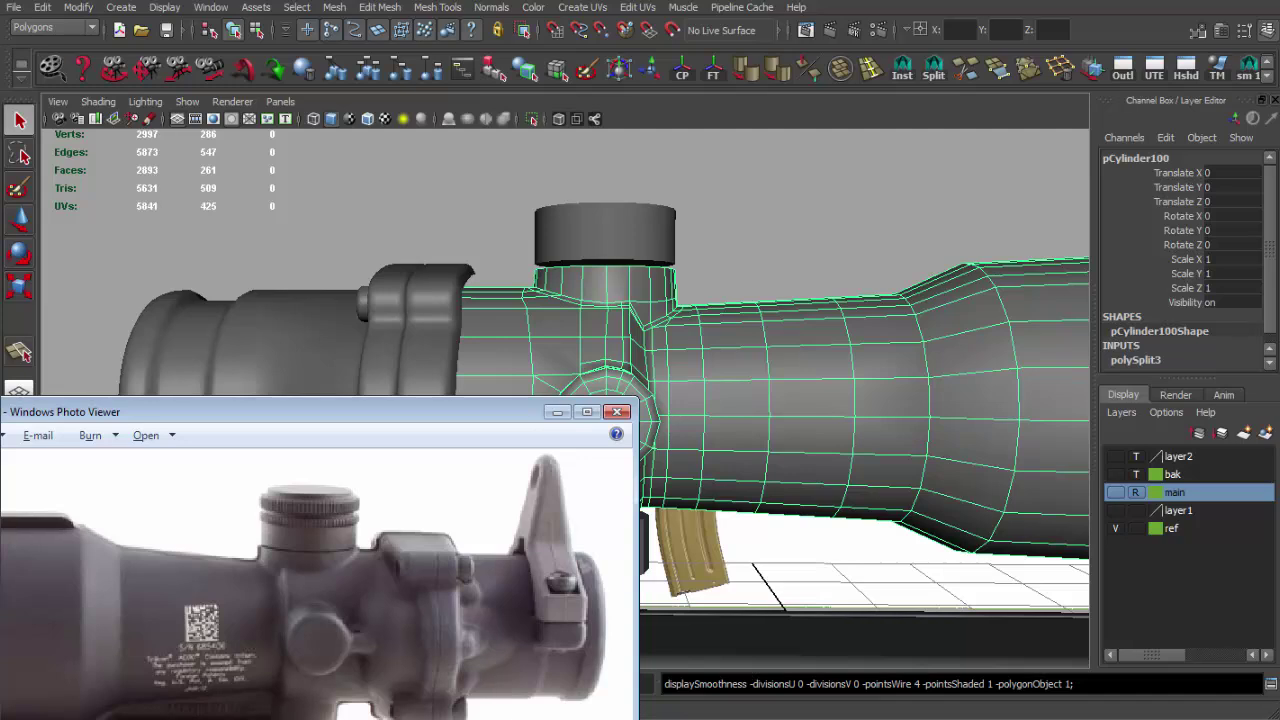
left_click_drag(693, 291, 675, 296, "alt")
key("alt+Tab")
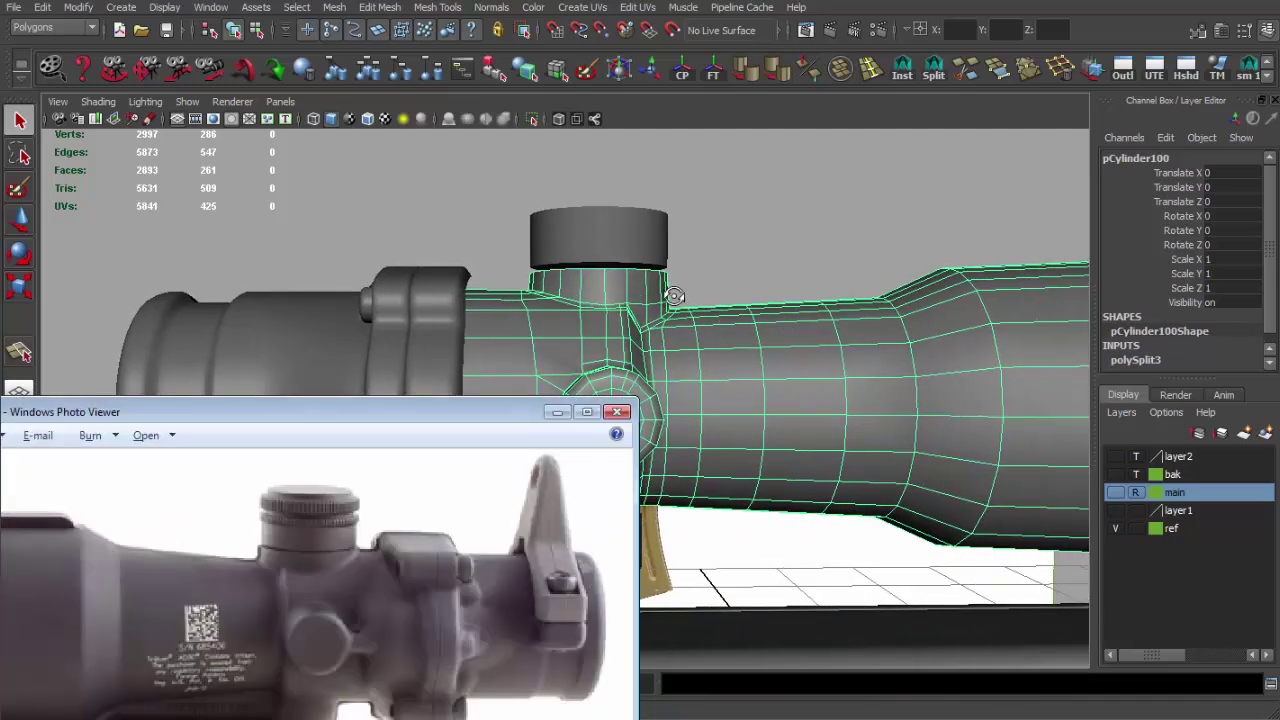
right_click_drag(675, 296, 651, 337, "alt")
key("alt+Tab")
scroll(362, 708, "up", 1)
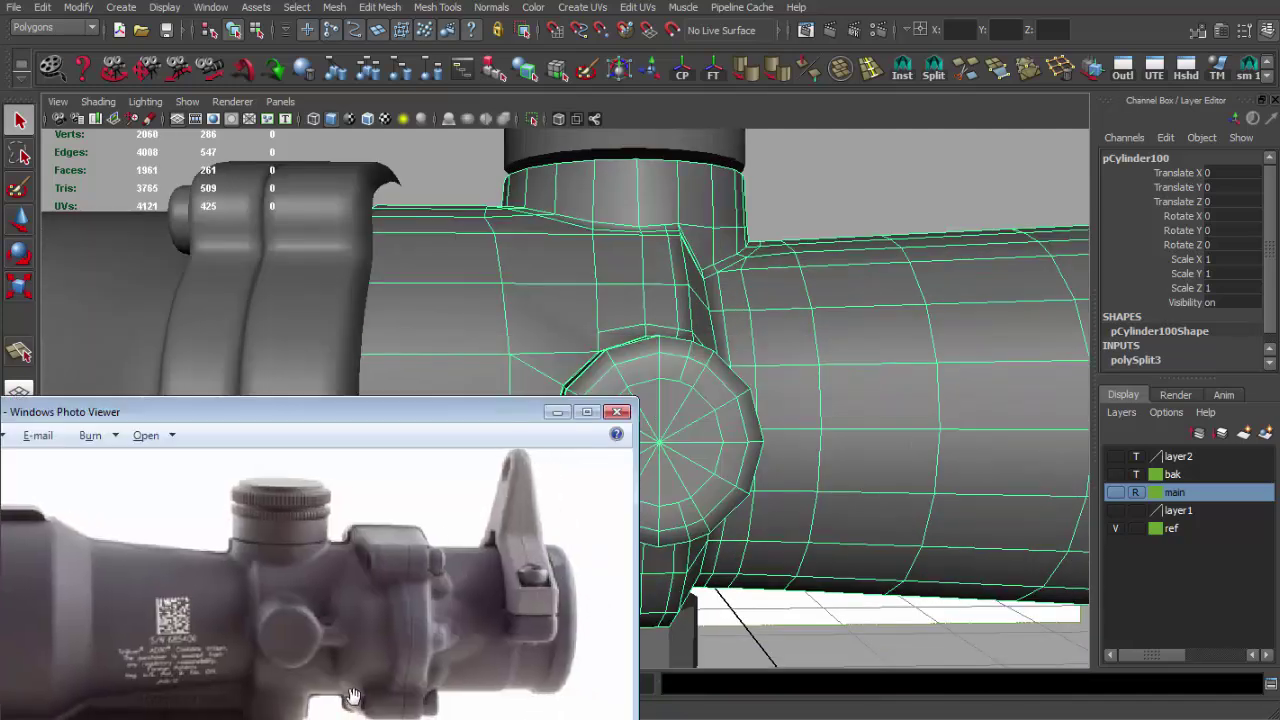
scroll(362, 708, "up", 3)
key("alt+Tab")
right_click_drag(466, 354, 668, 457, "alt")
mouse_move(668, 457)
left_mouse_down("alt")
mouse_move(673, 475)
mouse_move(561, 480)
left_mouse_up("alt")
Step: Select the edge loop running along the tube and raise it upward
key("F10")
double_click(655, 460)
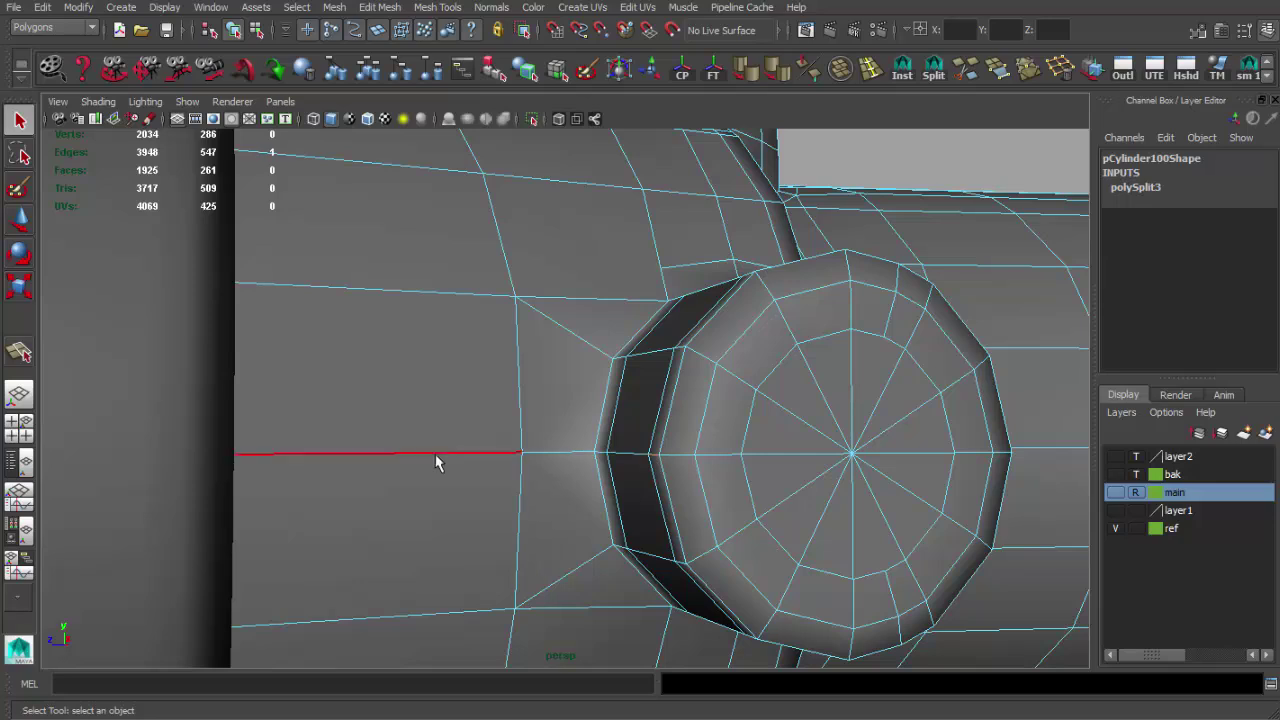
right_click_drag(451, 462, 429, 451, "alt")
key("w")
left_click_drag(432, 350, 432, 336)
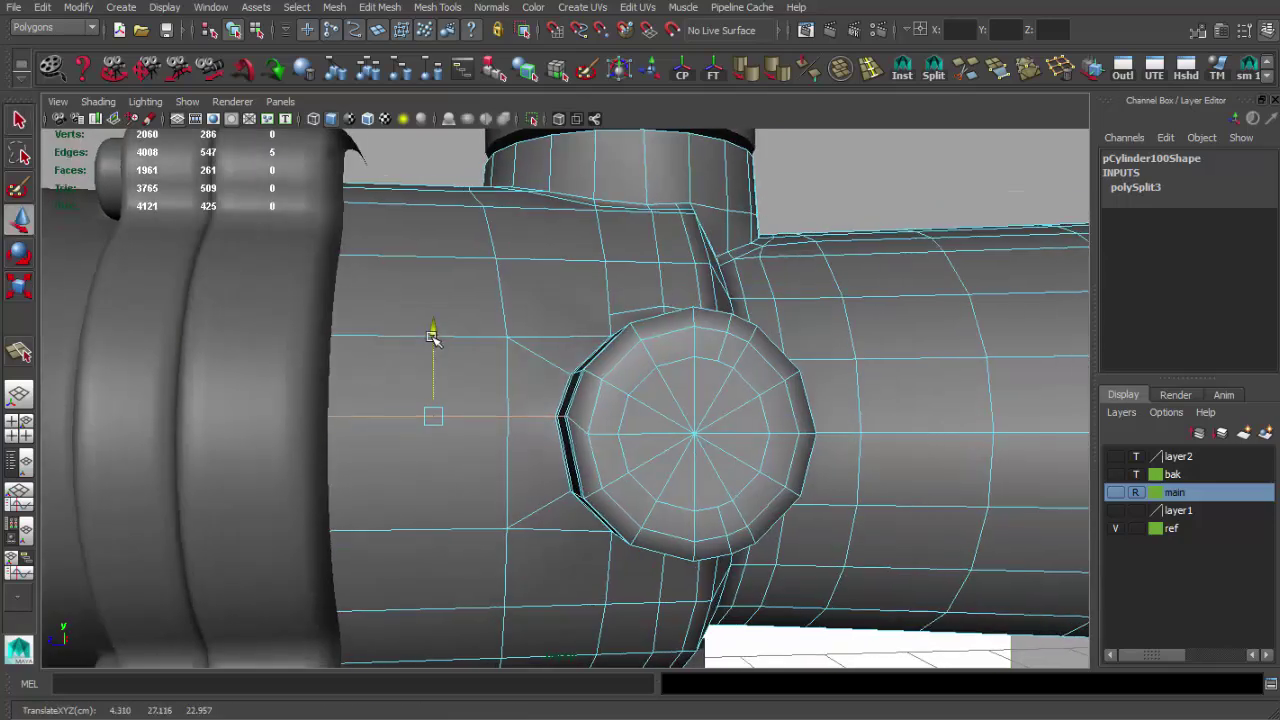
scroll(440, 340, "up", 3)
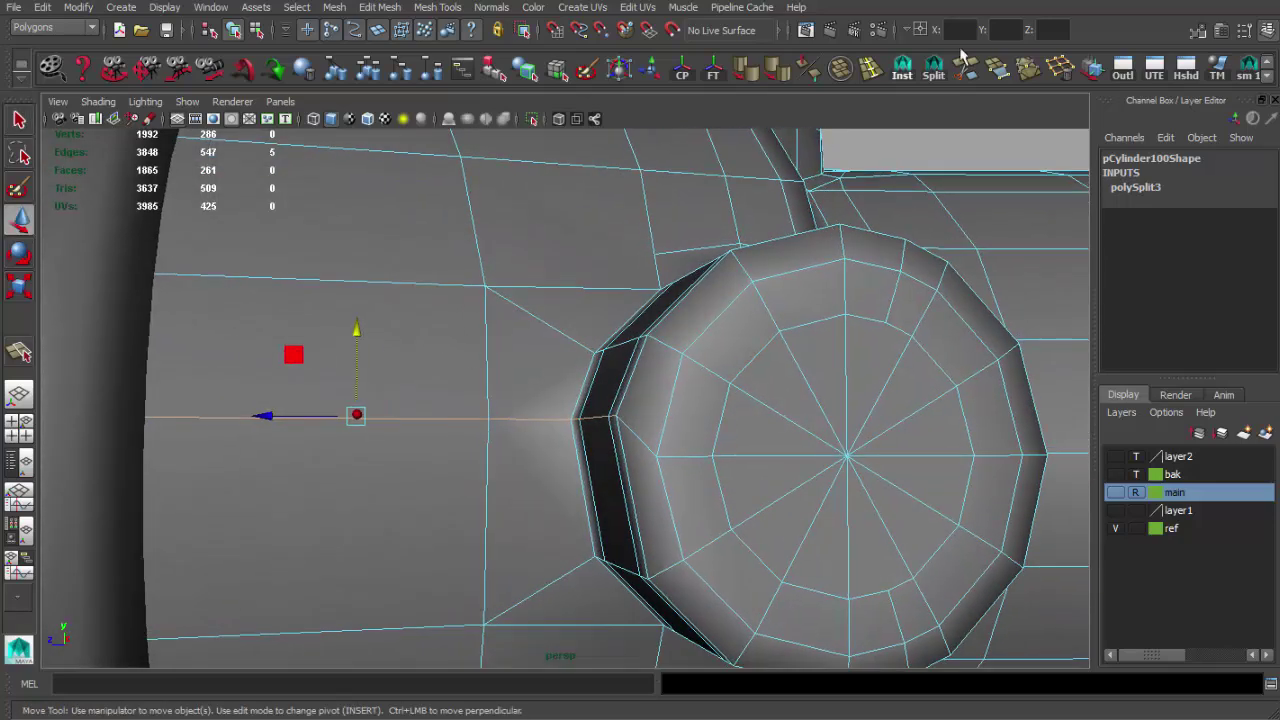
Step: Add a new Split Polygon cut beside the knob in wireframe view
left_click(933, 70)
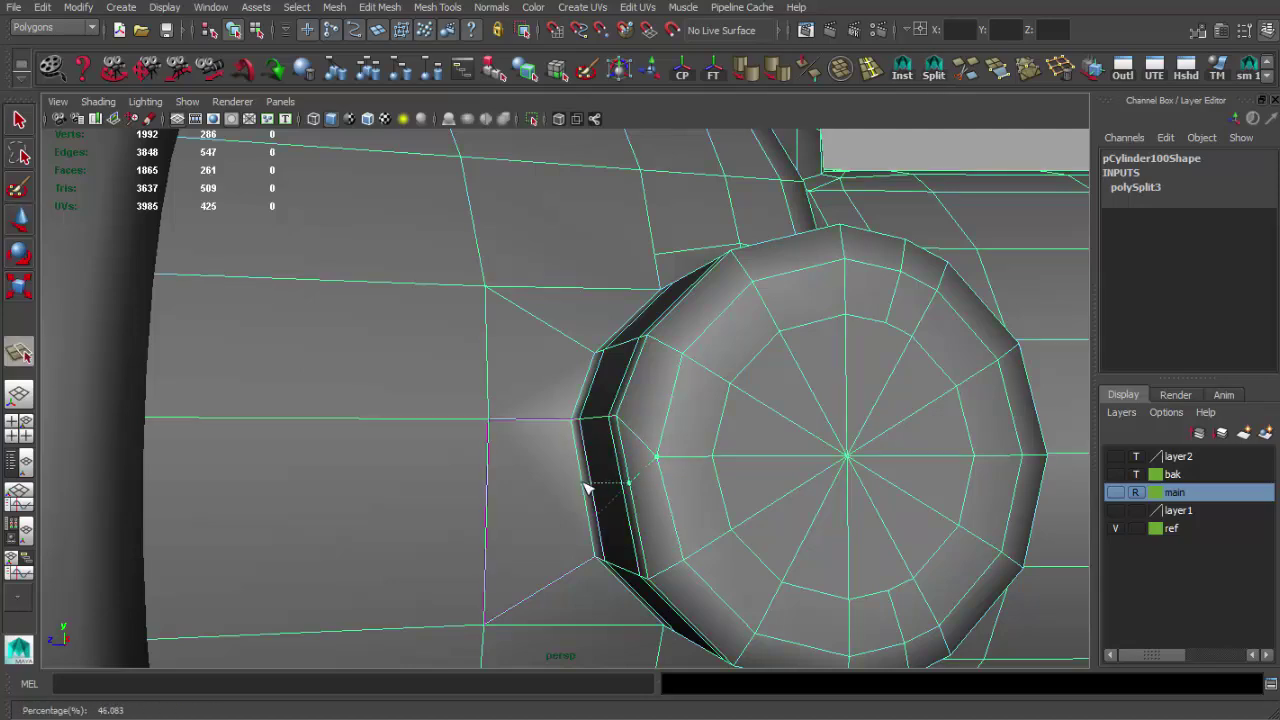
scroll(529, 491, "down", 2)
scroll(529, 491, "down", 5)
key("4")
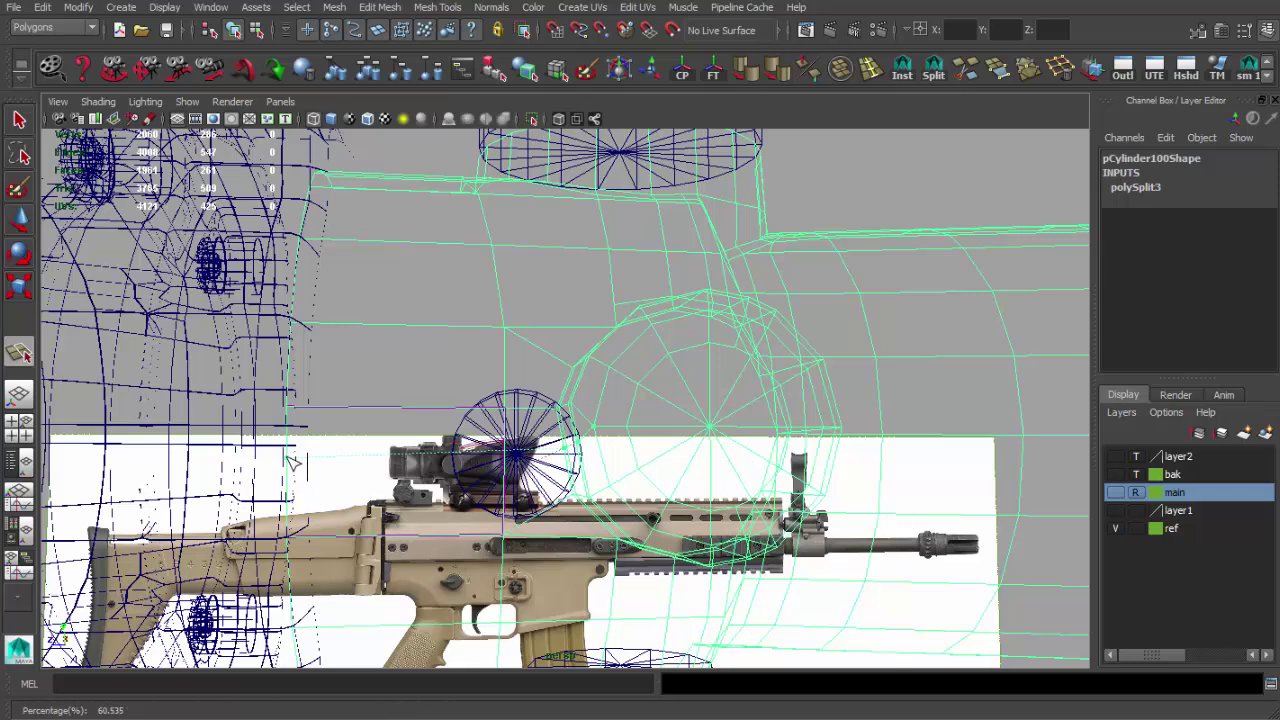
left_click_drag(534, 449, 549, 464, "alt")
Step: Move the new cut's vertices into place and scale them apart vertically
mouse_move(475, 440)
left_mouse_down()
mouse_move(512, 500)
mouse_move(425, 463)
left_mouse_up()
key("w")
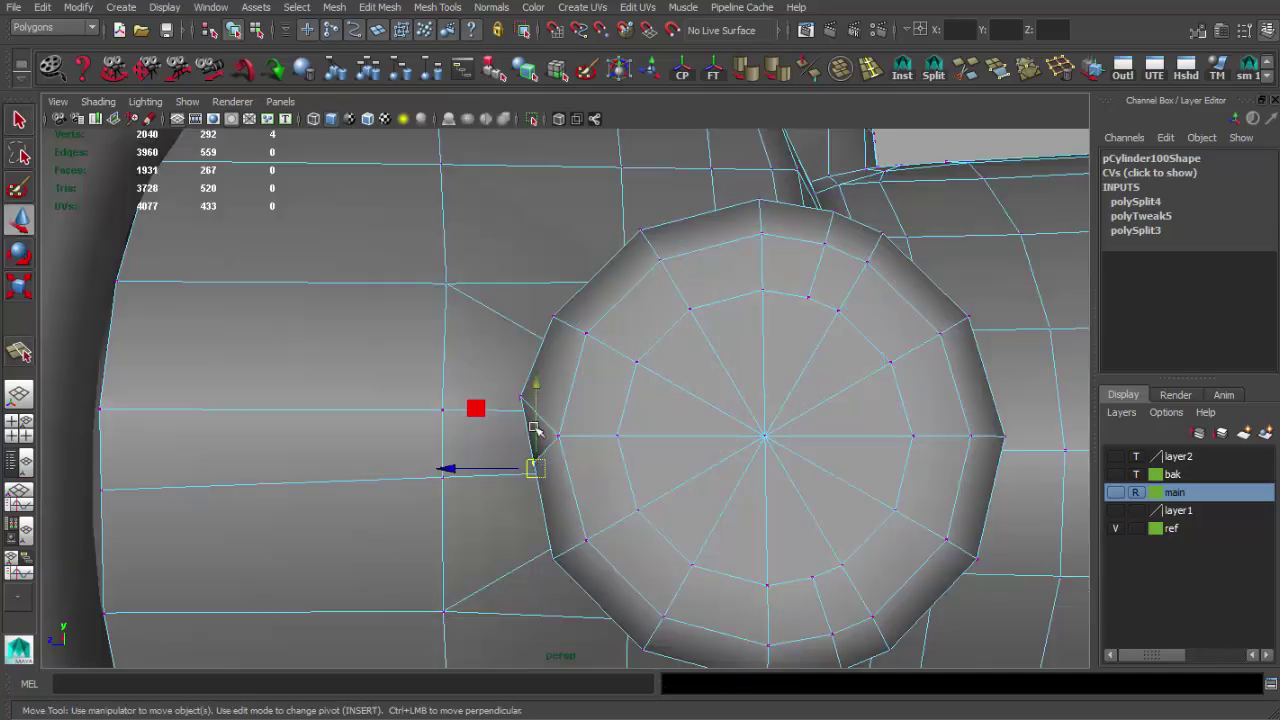
left_click_drag(475, 408, 463, 416)
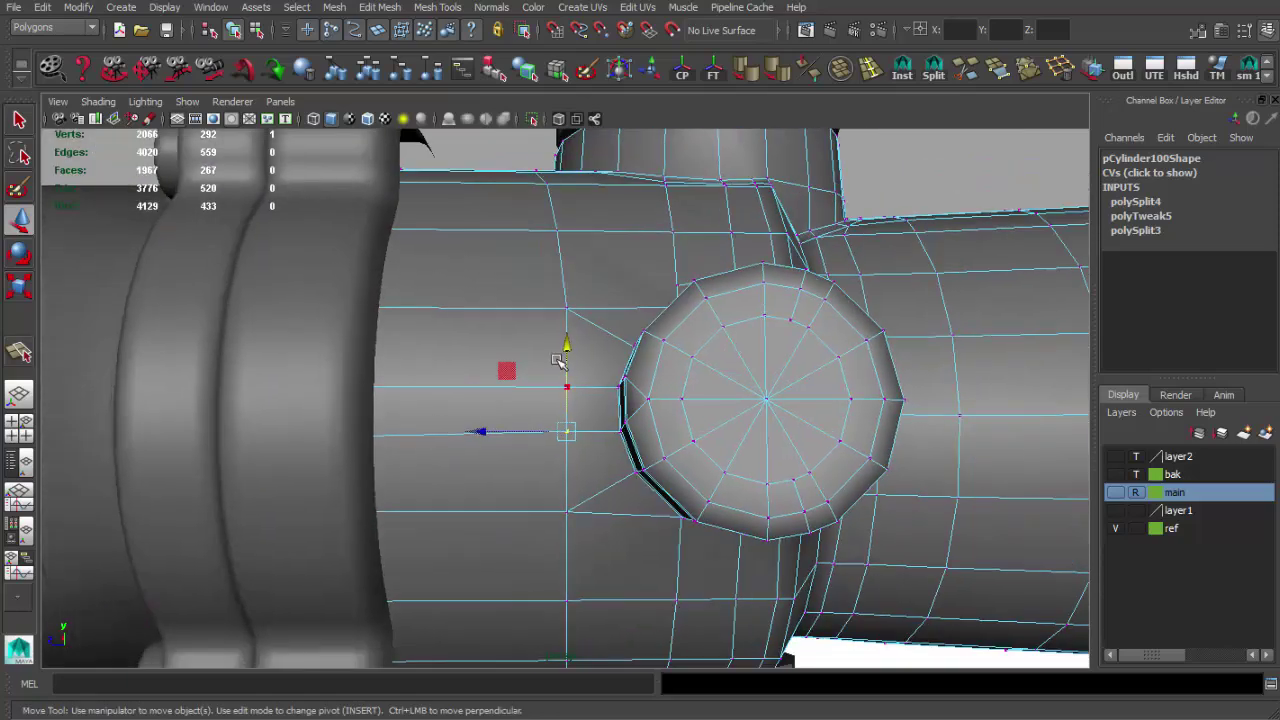
left_click_drag(557, 359, 564, 348)
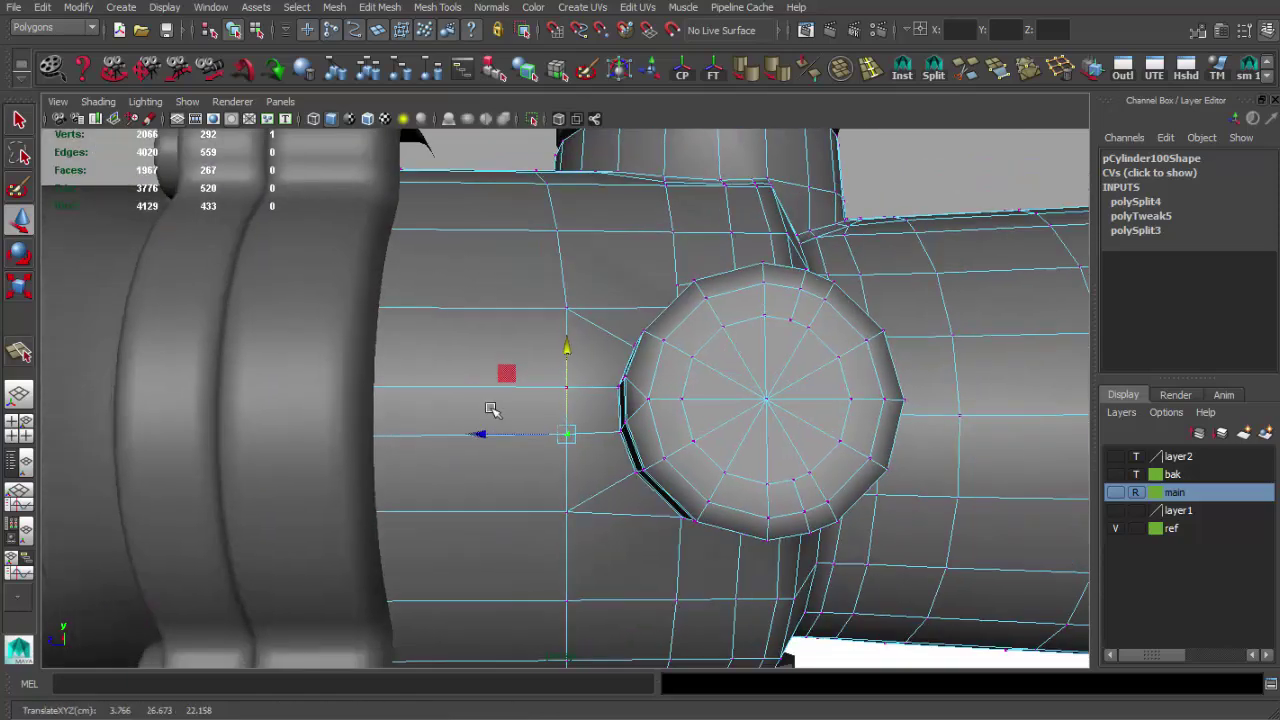
left_click_drag(627, 455, 627, 458, "alt")
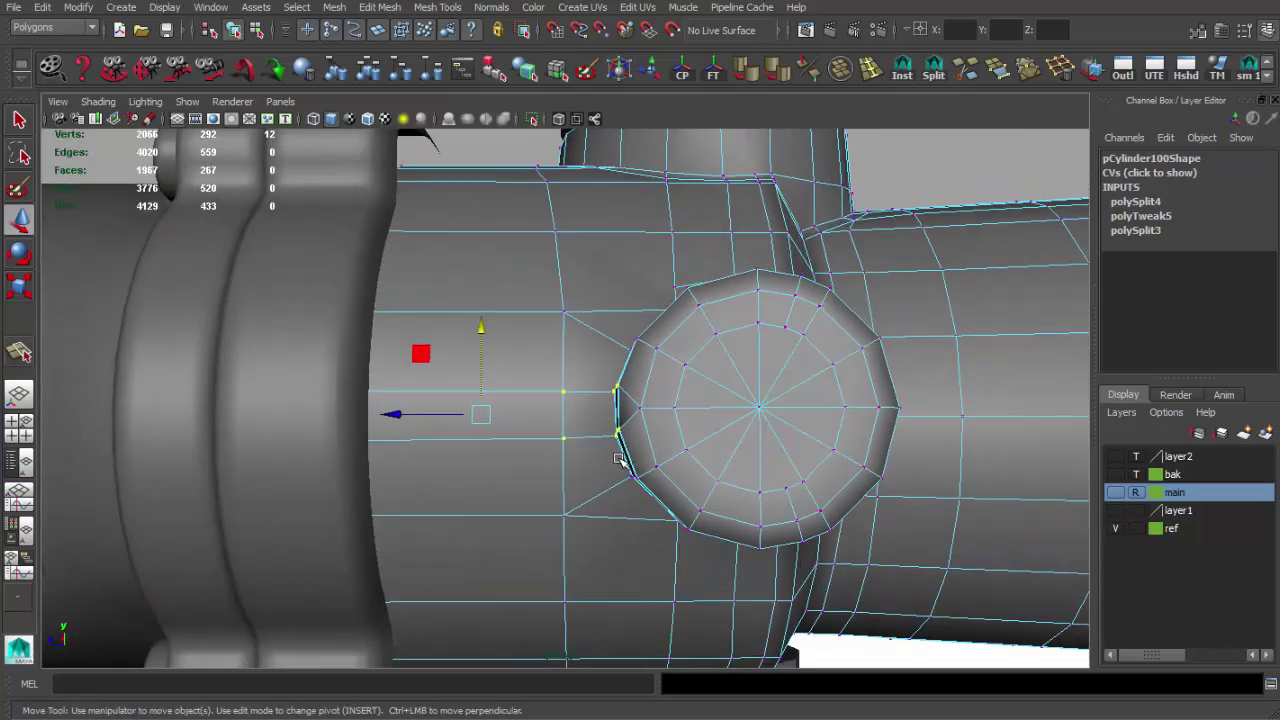
key("r")
left_click_drag(480, 334, 483, 257)
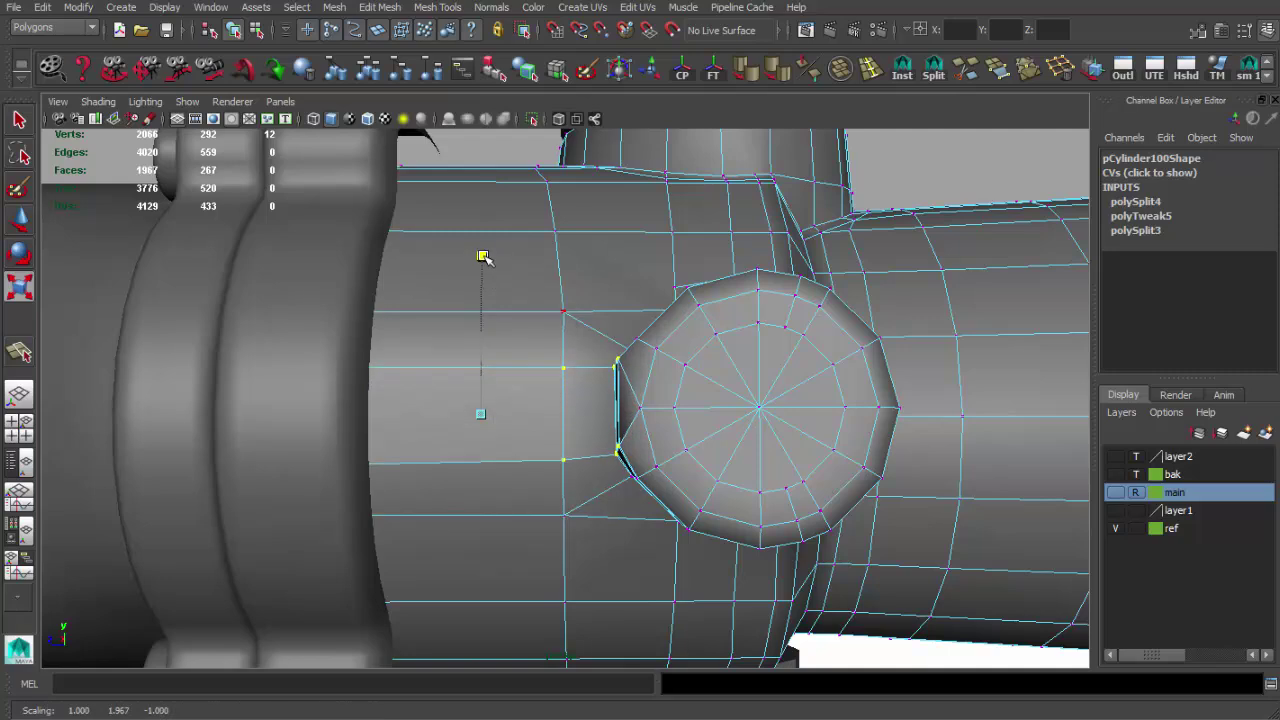
Step: Recheck the reference photo and shift the vertex column along the tube beside the knob
left_click(475, 716)
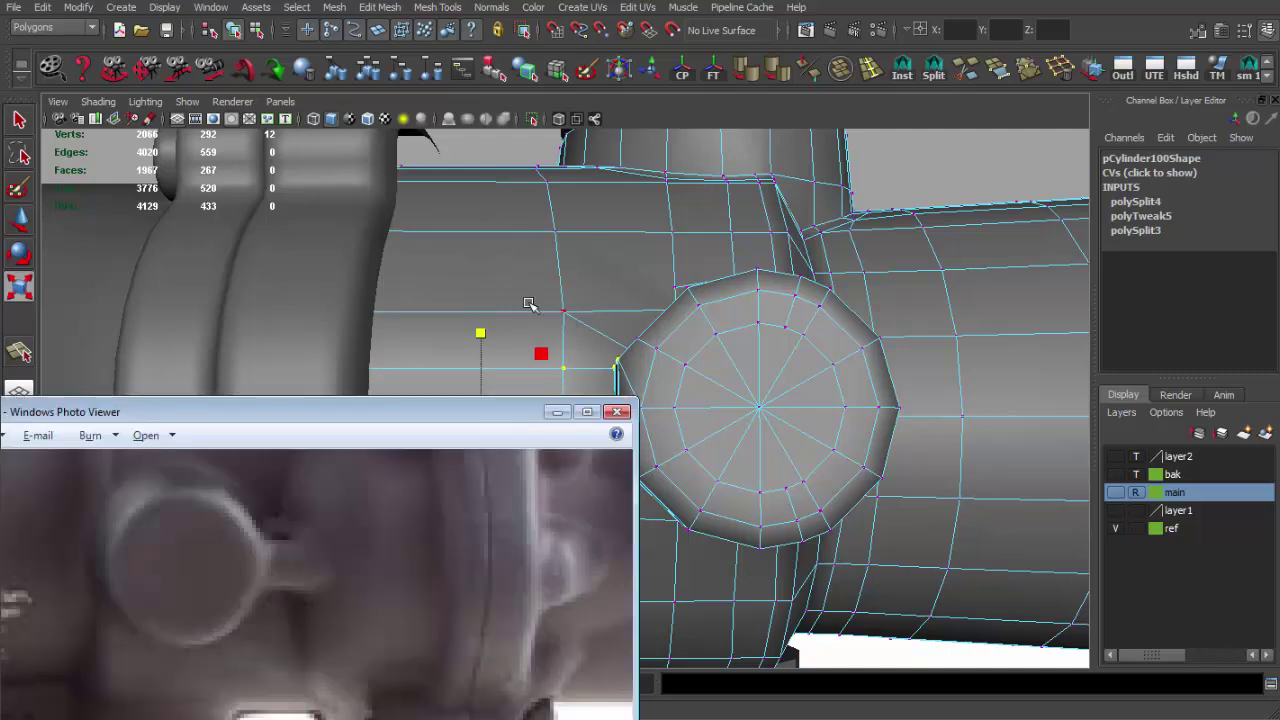
right_click_drag(529, 304, 449, 334, "alt")
left_click_drag(449, 334, 560, 380, "alt")
mouse_move(560, 380)
right_mouse_down("alt")
mouse_move(500, 390)
mouse_move(638, 420)
right_mouse_up("alt")
left_click_drag(638, 420, 563, 420, "alt")
key("w")
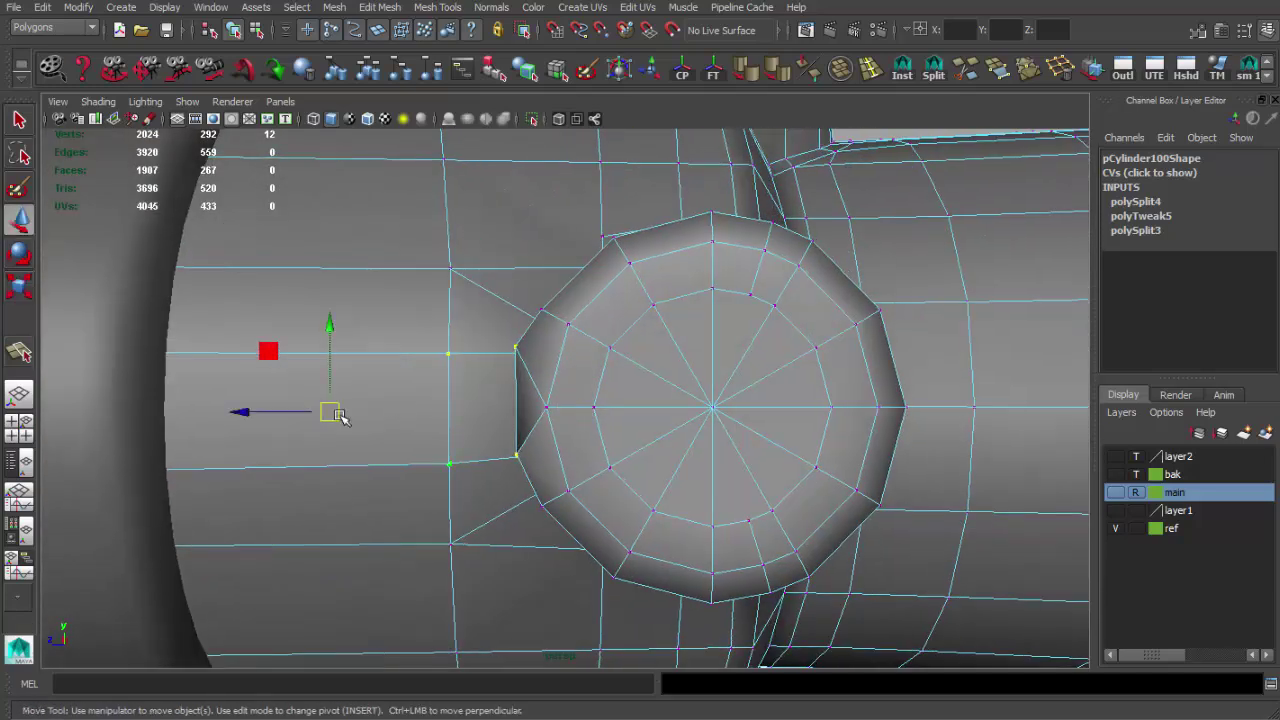
left_click_drag(267, 412, 194, 306)
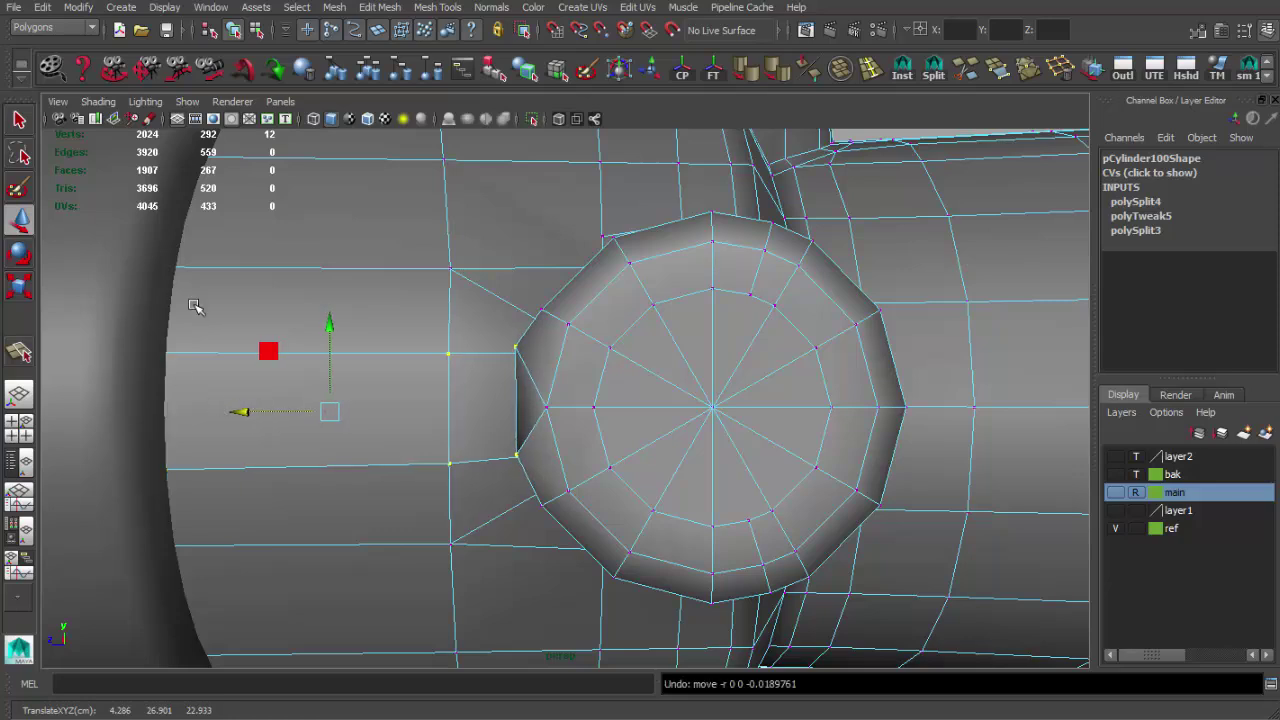
mouse_move(409, 414)
left_mouse_down()
mouse_move(397, 408)
mouse_move(458, 406)
mouse_move(433, 404)
left_mouse_up()
mouse_move(537, 374)
left_mouse_down("alt")
mouse_move(590, 428)
mouse_move(600, 366)
mouse_move(583, 371)
mouse_move(647, 386)
mouse_move(685, 416)
mouse_move(631, 394)
mouse_move(605, 410)
left_mouse_up("alt")
key("q")
key("F8")
key("F10")
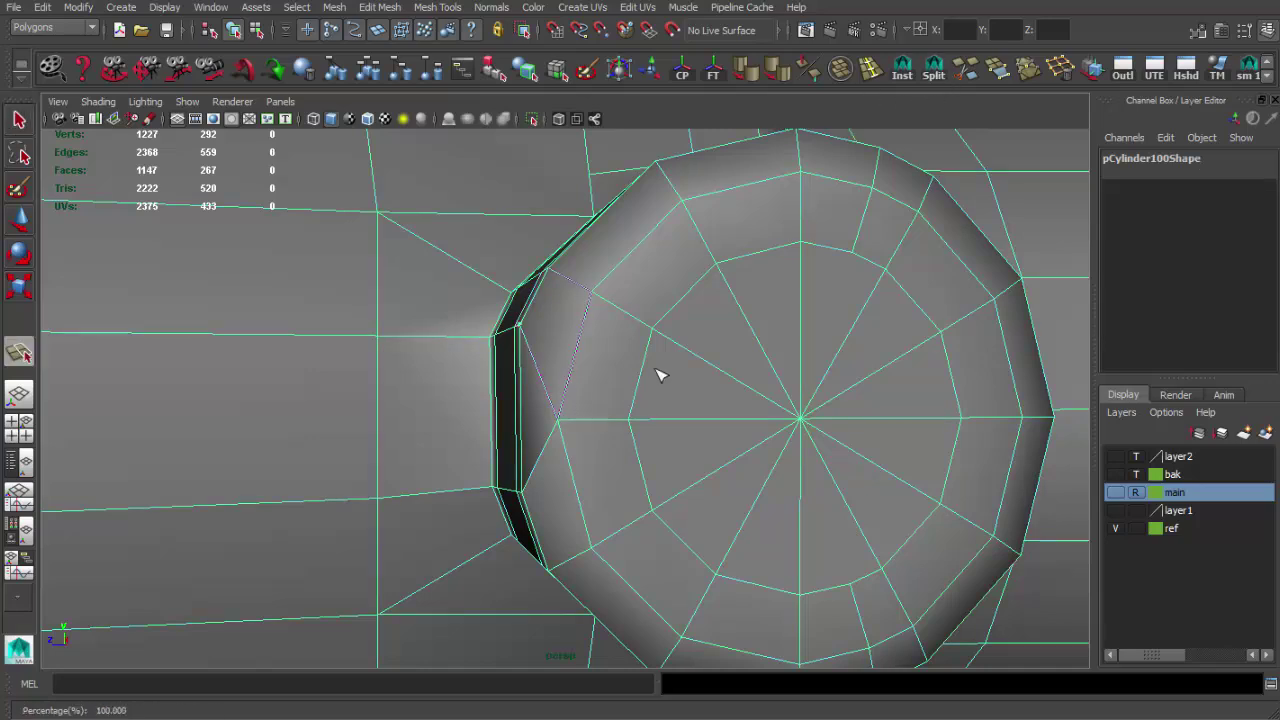
Step: Finish the pending cuts on the knob cap and beside the knob, checking in wireframe
key("Return")
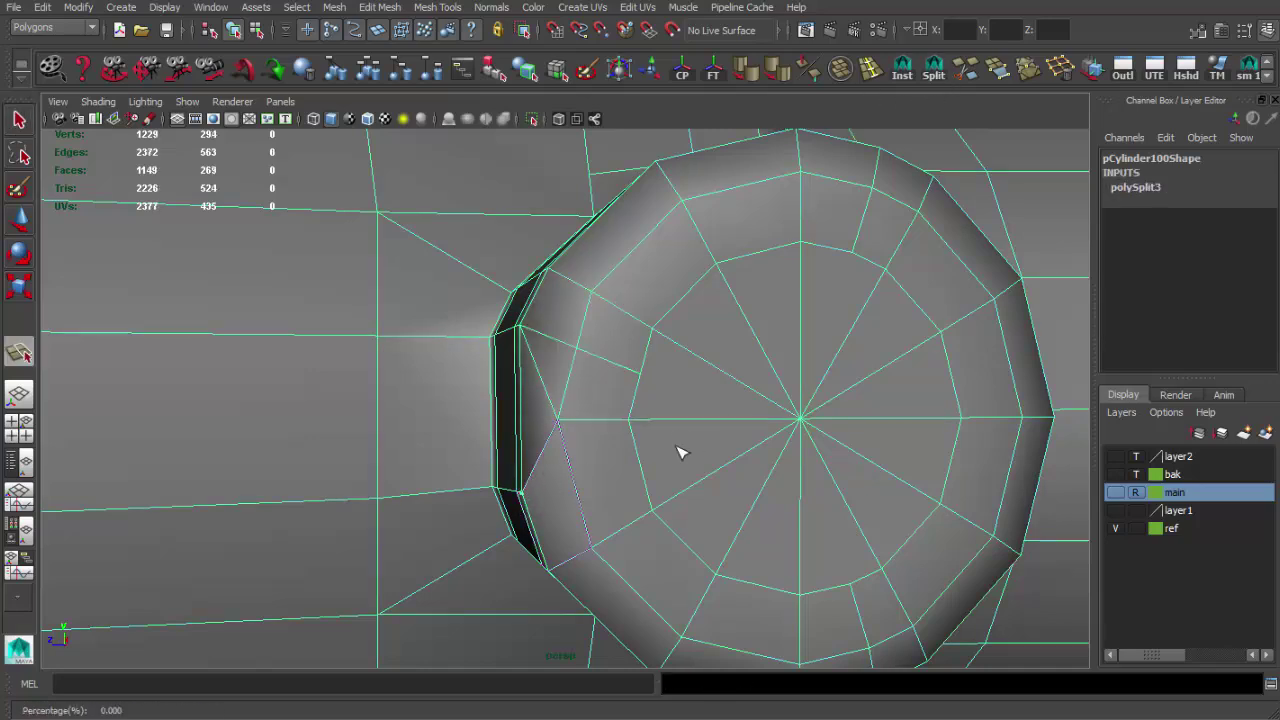
key("q")
left_click_drag(627, 411, 686, 351, "alt")
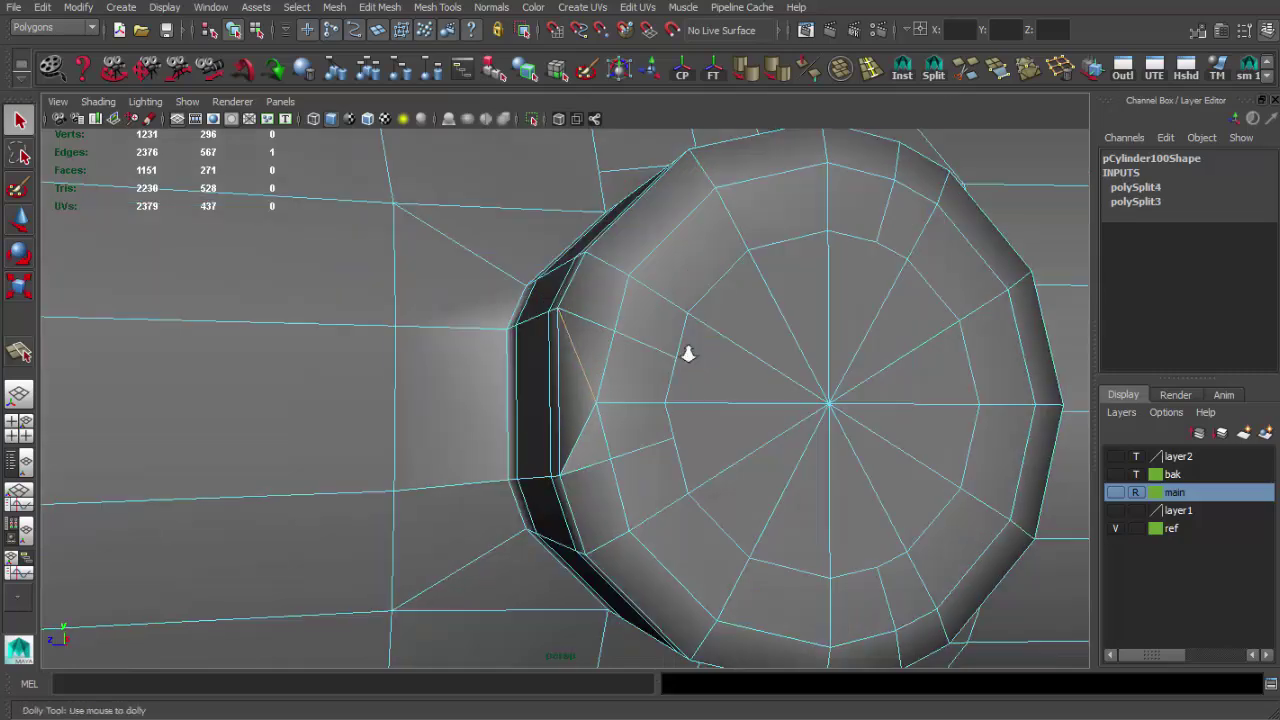
key("g")
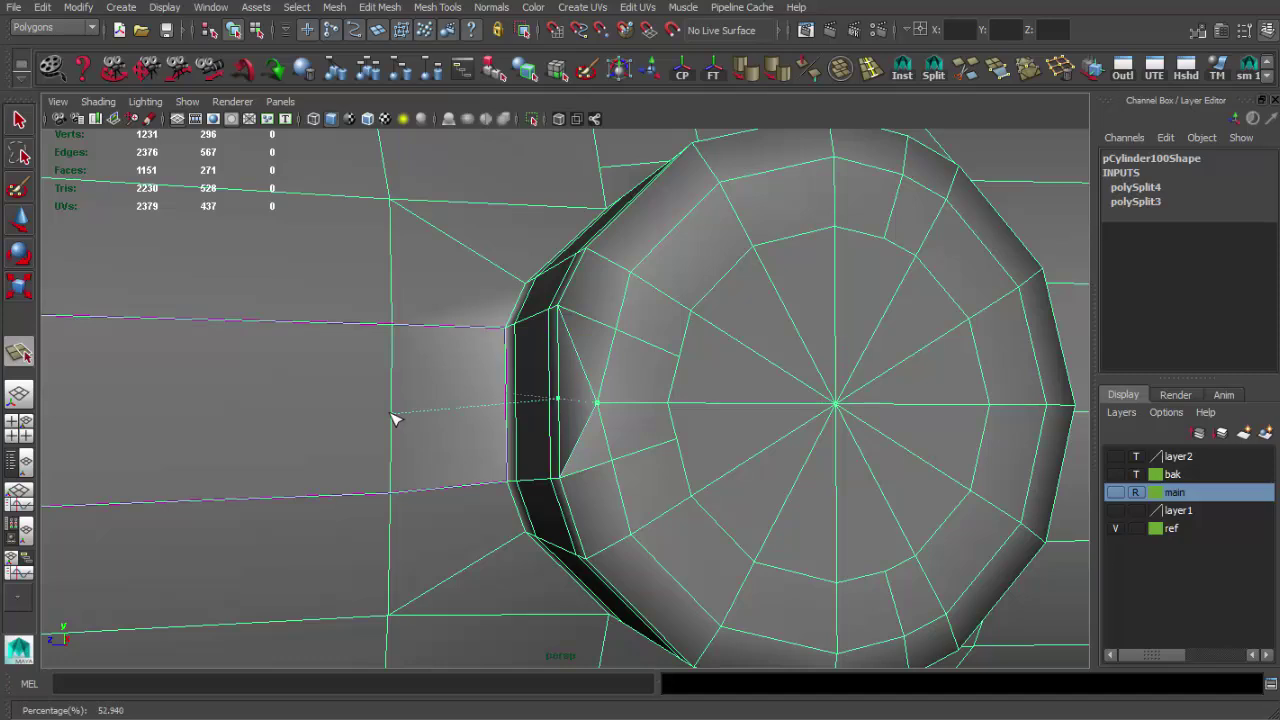
key("q")
scroll(447, 413, "down", 3)
key("4")
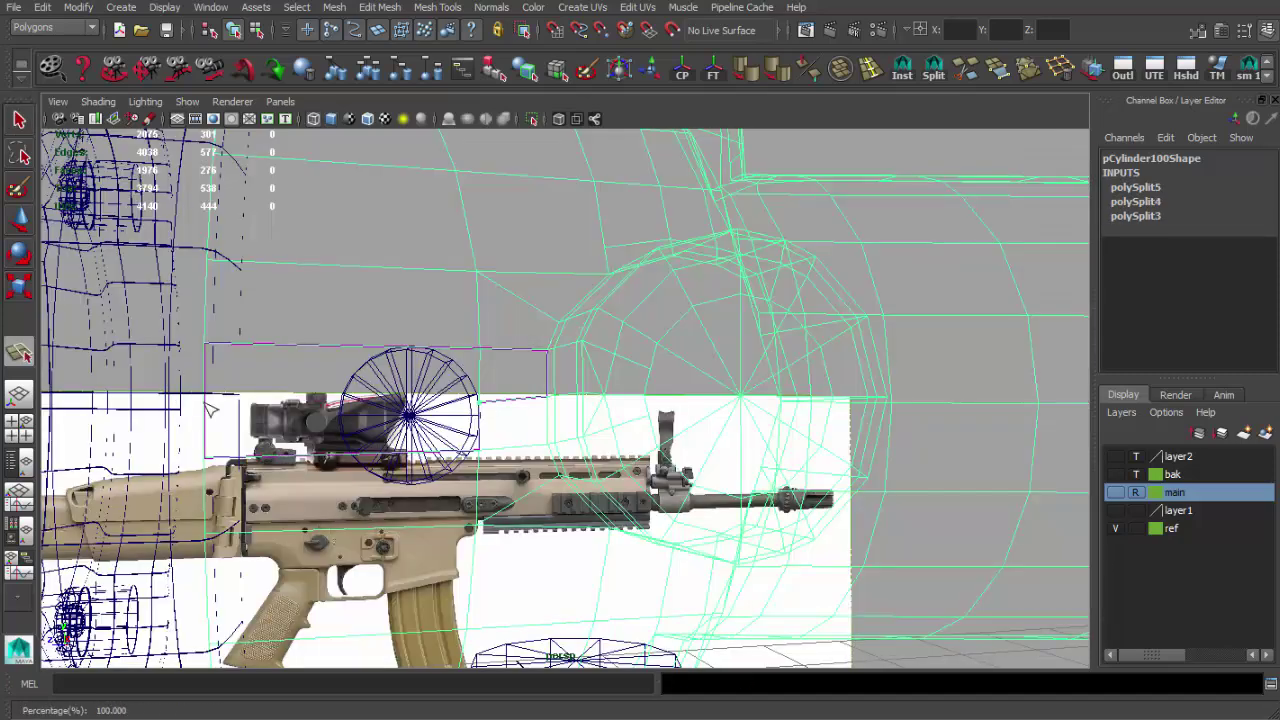
key("q")
key("5")
scroll(630, 427, "up", 3)
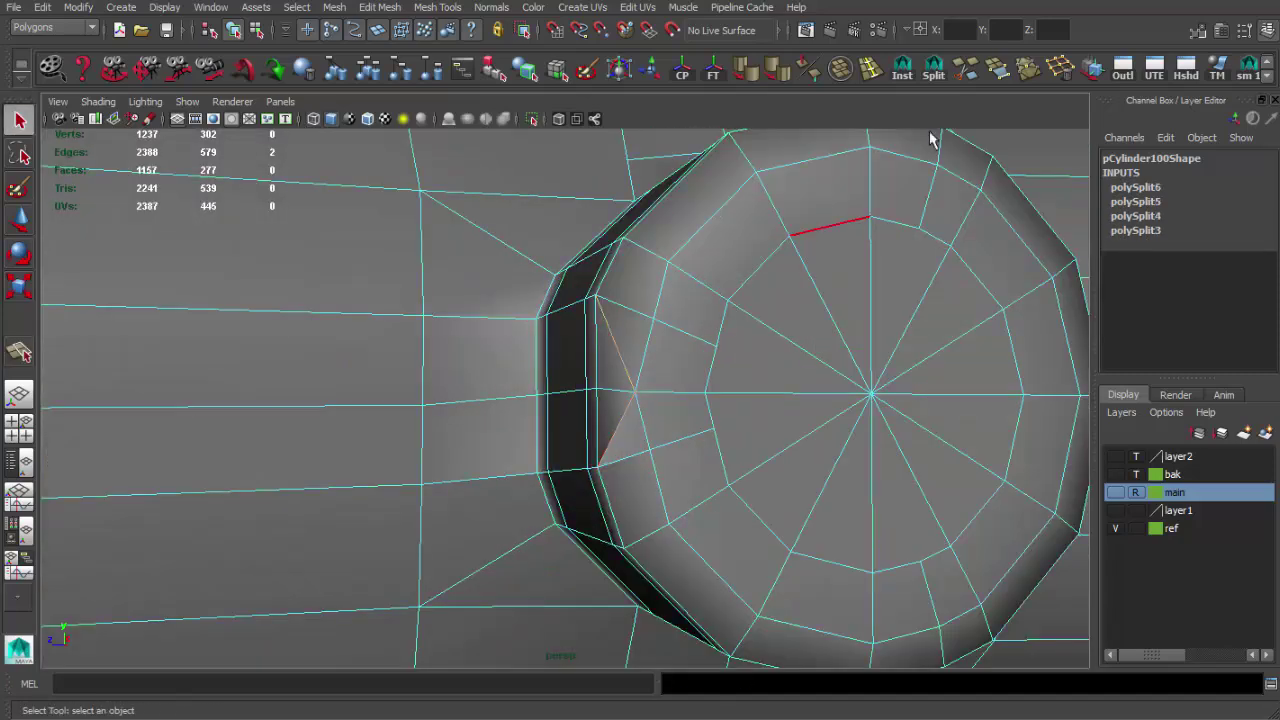
key("q")
Step: Raise the tube edge next to the side knob slightly upward
left_click(571, 403)
middle_click_drag(571, 403, 709, 380, "alt")
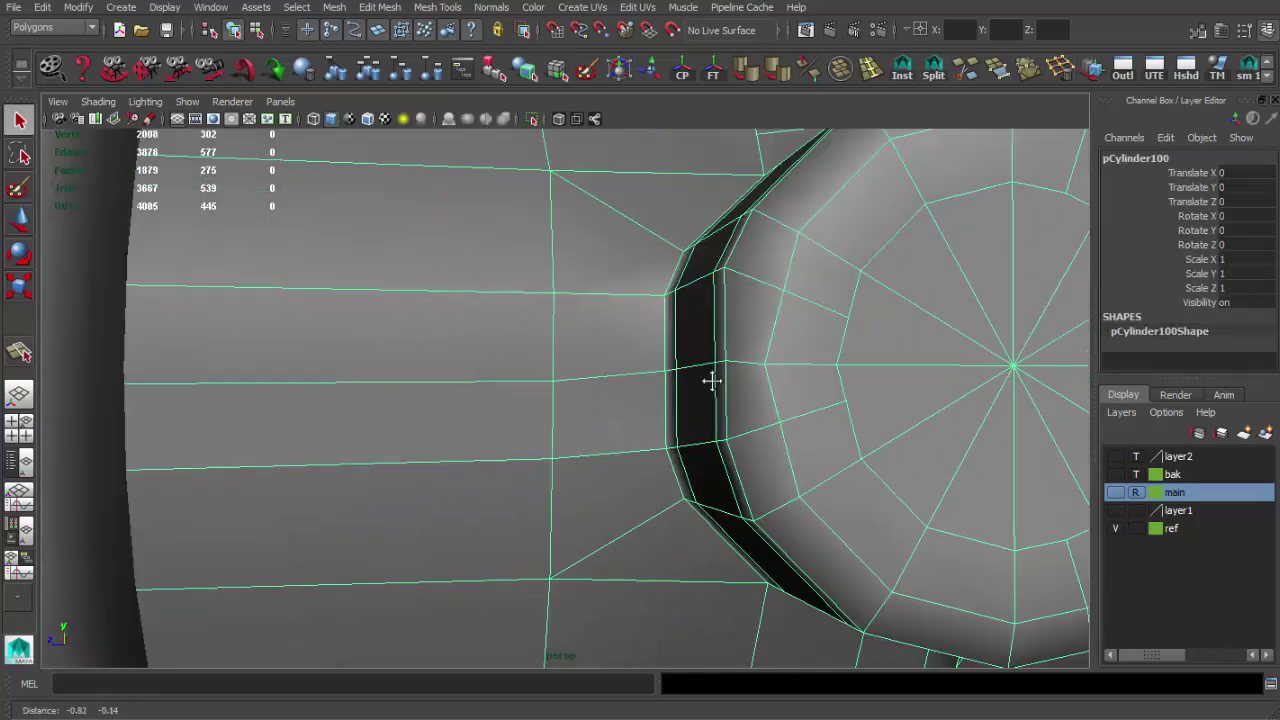
scroll(588, 456, "down", 2)
key("F10")
key("r")
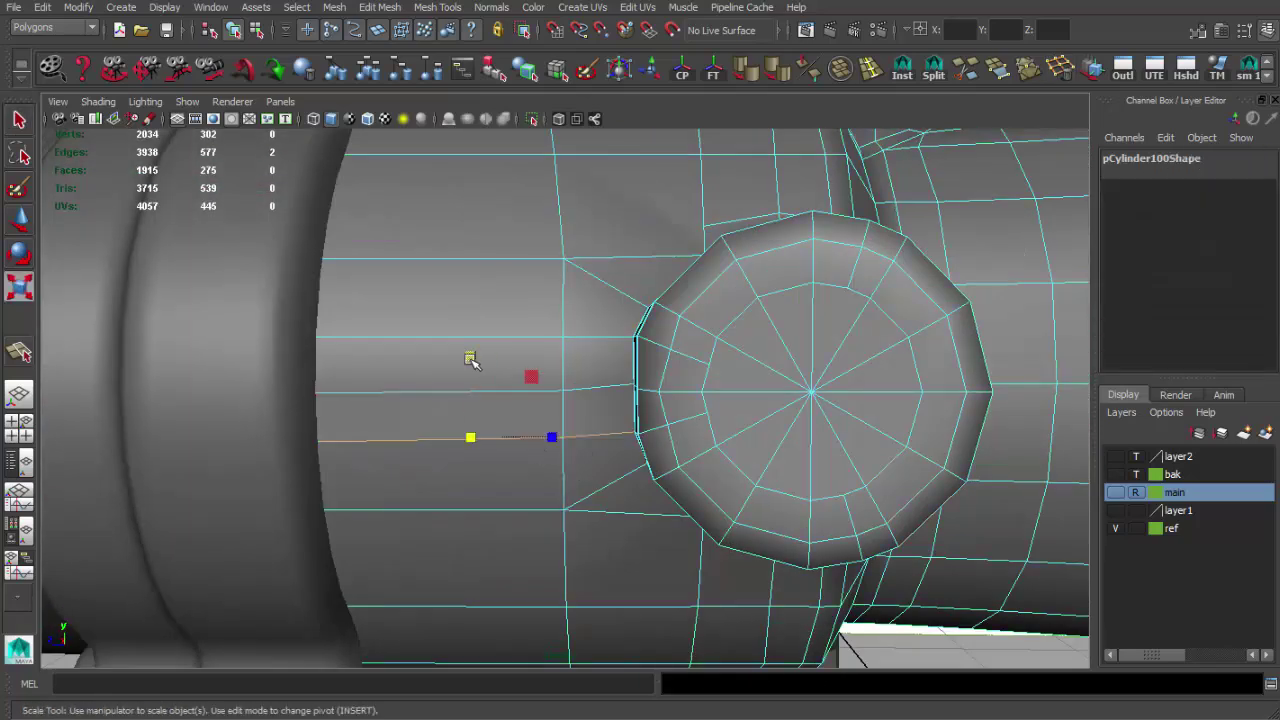
key("w")
left_click_drag(474, 434, 632, 415, "alt")
left_click_drag(485, 341, 485, 337)
key("q")
Step: Select the narrow strip of tube faces beside the knob
key("F11")
left_click(566, 355)
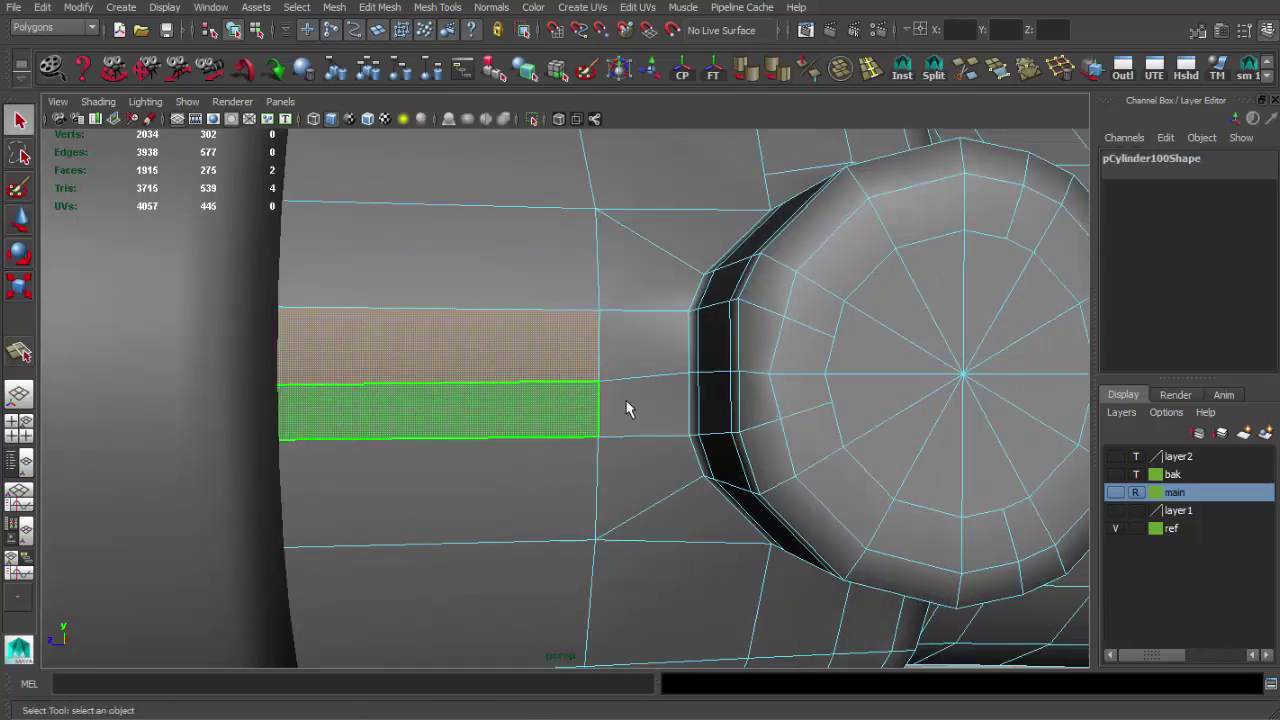
key("F10")
left_click(711, 390, "shift")
mouse_move(711, 390)
left_mouse_down("alt")
mouse_move(800, 416)
mouse_move(630, 413)
left_mouse_up("alt")
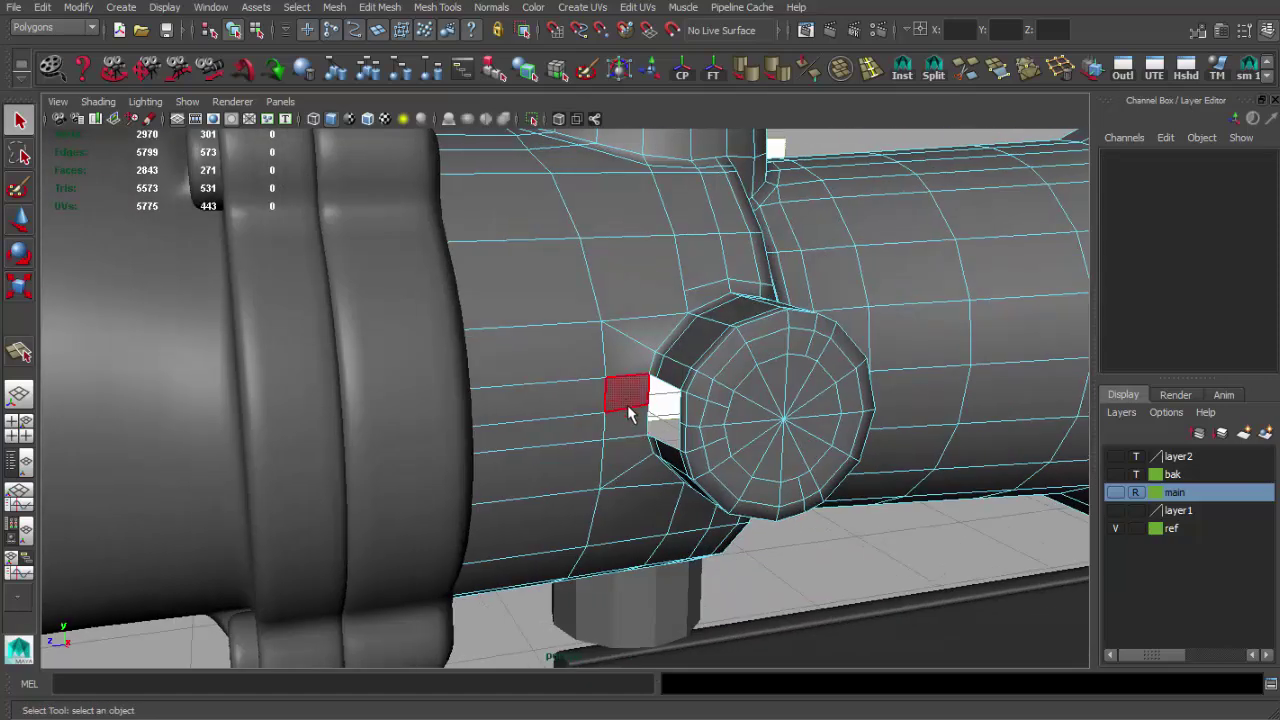
Step: Extrude the tube face strip and scale it into a flat bar
left_click(628, 398)
double_click(569, 408, "shift")
mouse_move(569, 408)
left_mouse_down("alt")
mouse_move(711, 443)
mouse_move(843, 453)
left_mouse_up("alt")
key("ctrl+e")
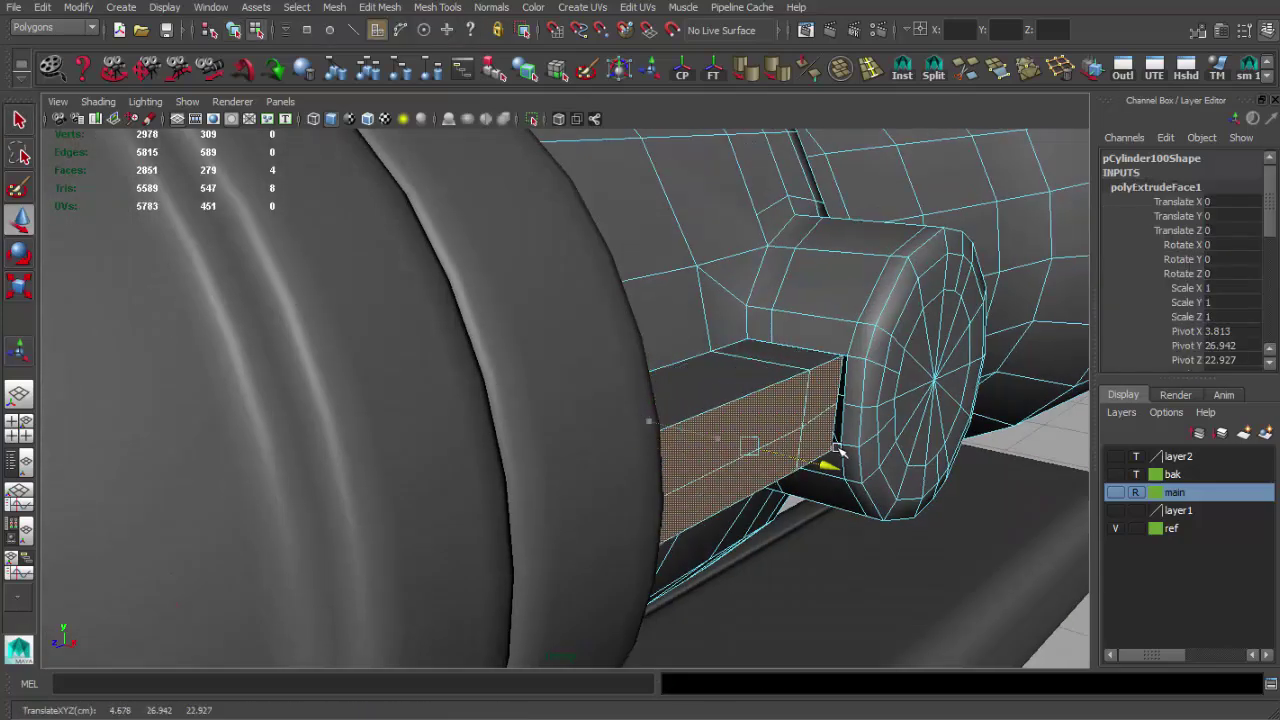
key("r")
mouse_move(687, 432)
left_mouse_down()
mouse_move(768, 450)
mouse_move(785, 422)
left_mouse_up()
key("w")
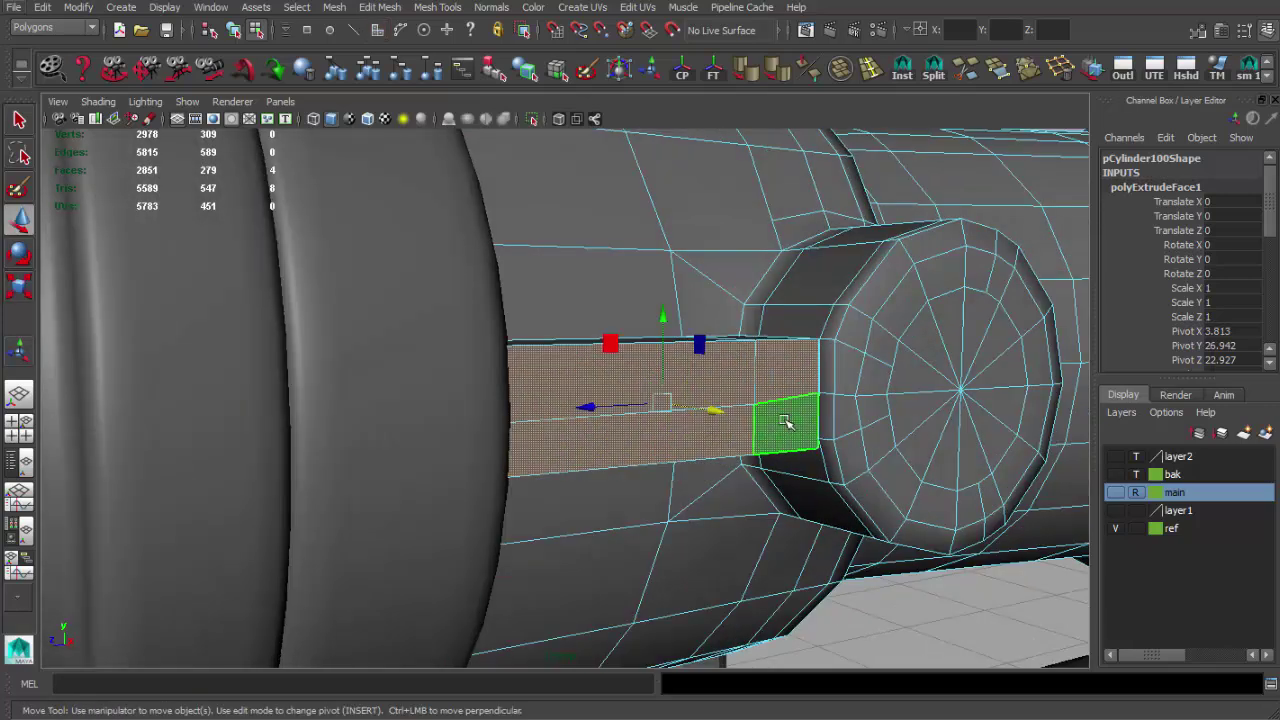
key("r")
left_click_drag(663, 470, 664, 480)
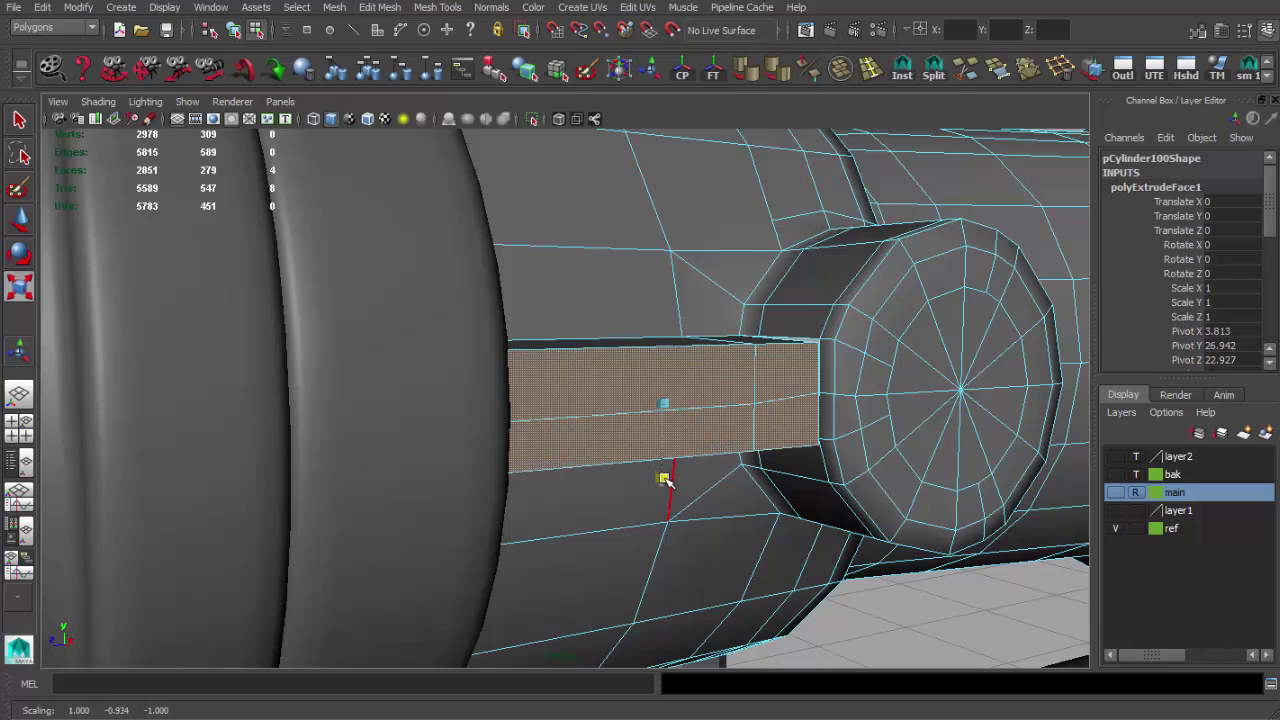
Step: Compare the flattened bar against the reference photo and undo a trial rescale
right_click_drag(688, 447, 640, 470, "alt")
left_click_drag(640, 470, 580, 440, "alt")
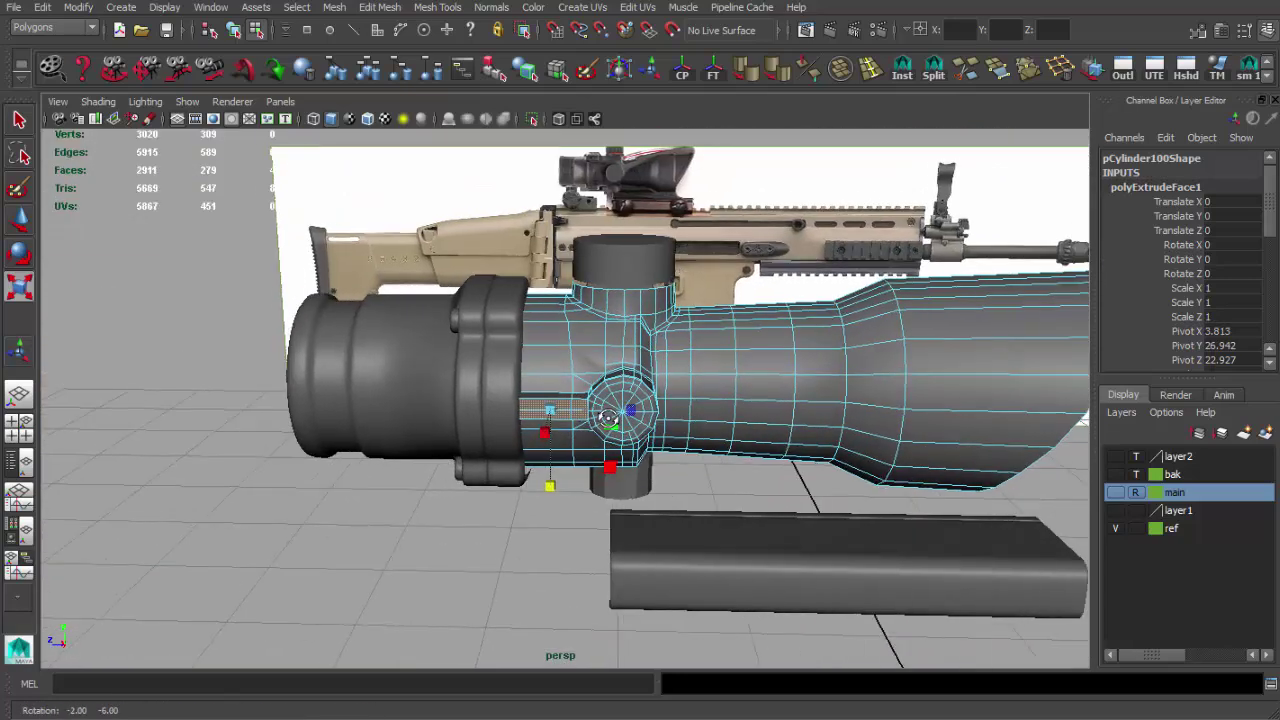
key("alt+Tab")
left_click_drag(578, 318, 610, 360, "alt")
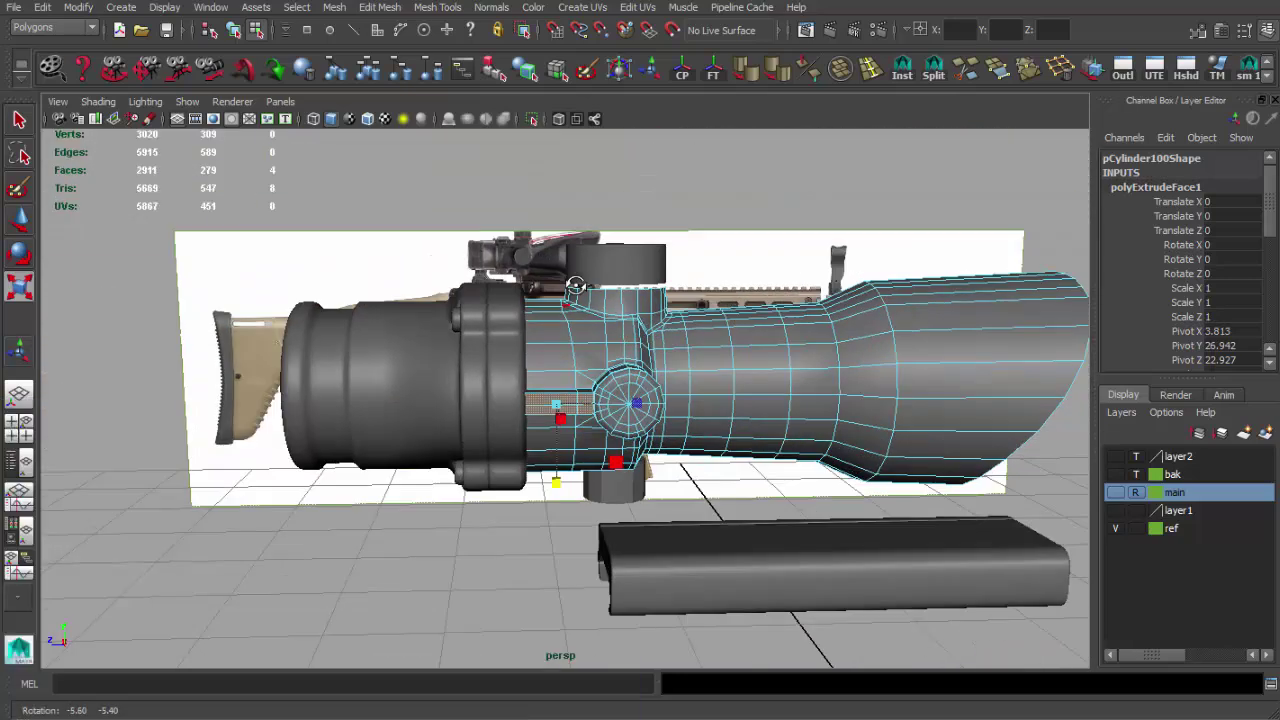
right_click_drag(610, 360, 680, 430, "alt")
mouse_move(680, 430)
left_mouse_down("alt")
mouse_move(686, 443)
mouse_move(417, 326)
left_mouse_up("alt")
key("alt+Tab")
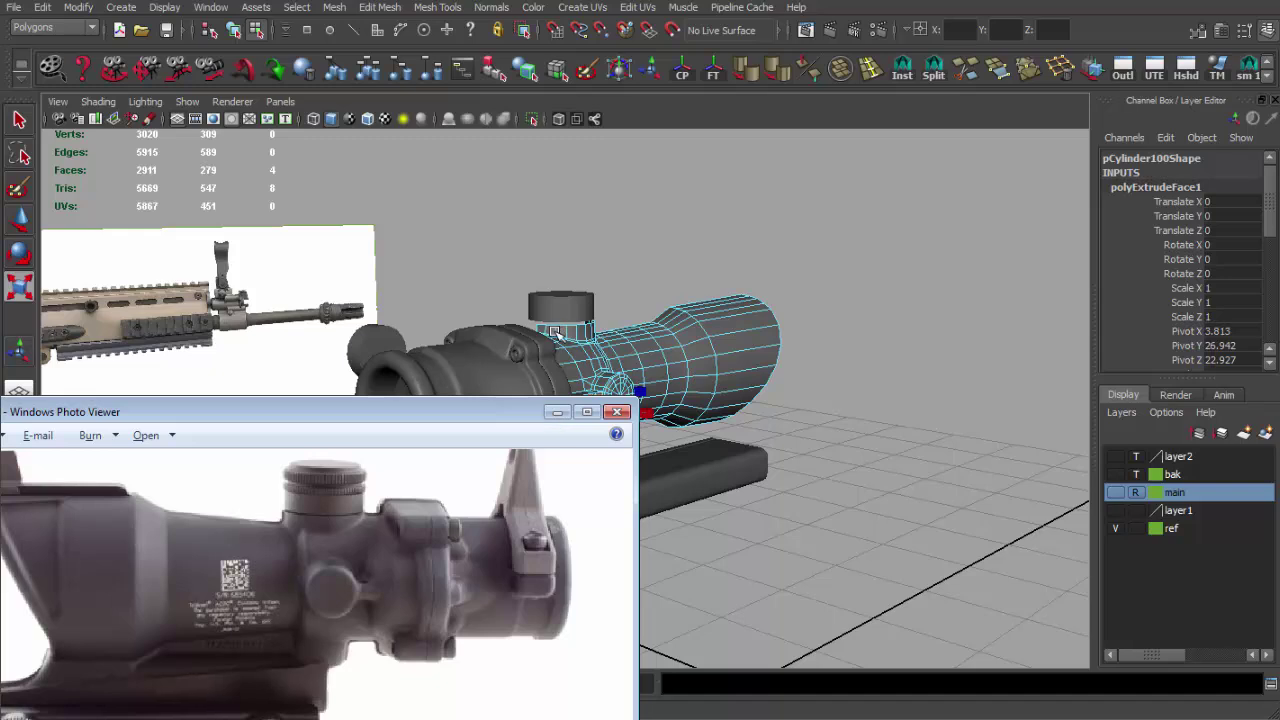
key("alt+Tab")
key("f")
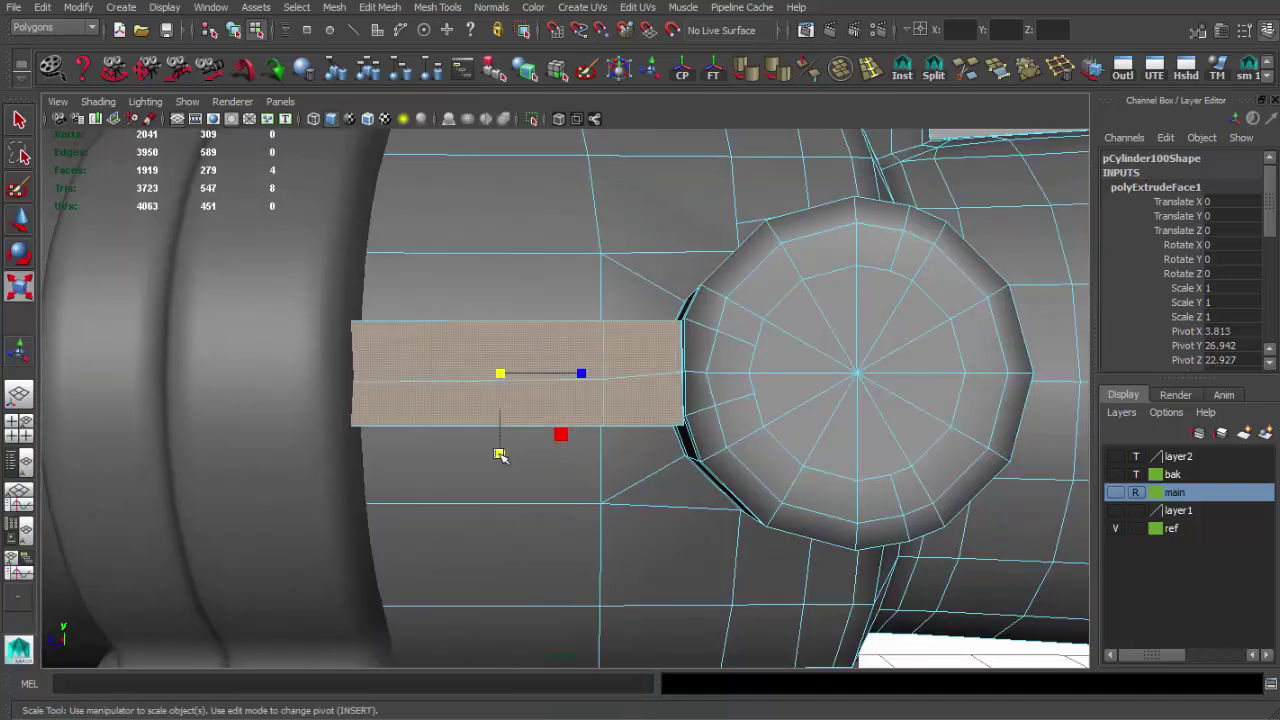
left_click_drag(643, 338, 645, 360, "alt")
key("ctrl+z")
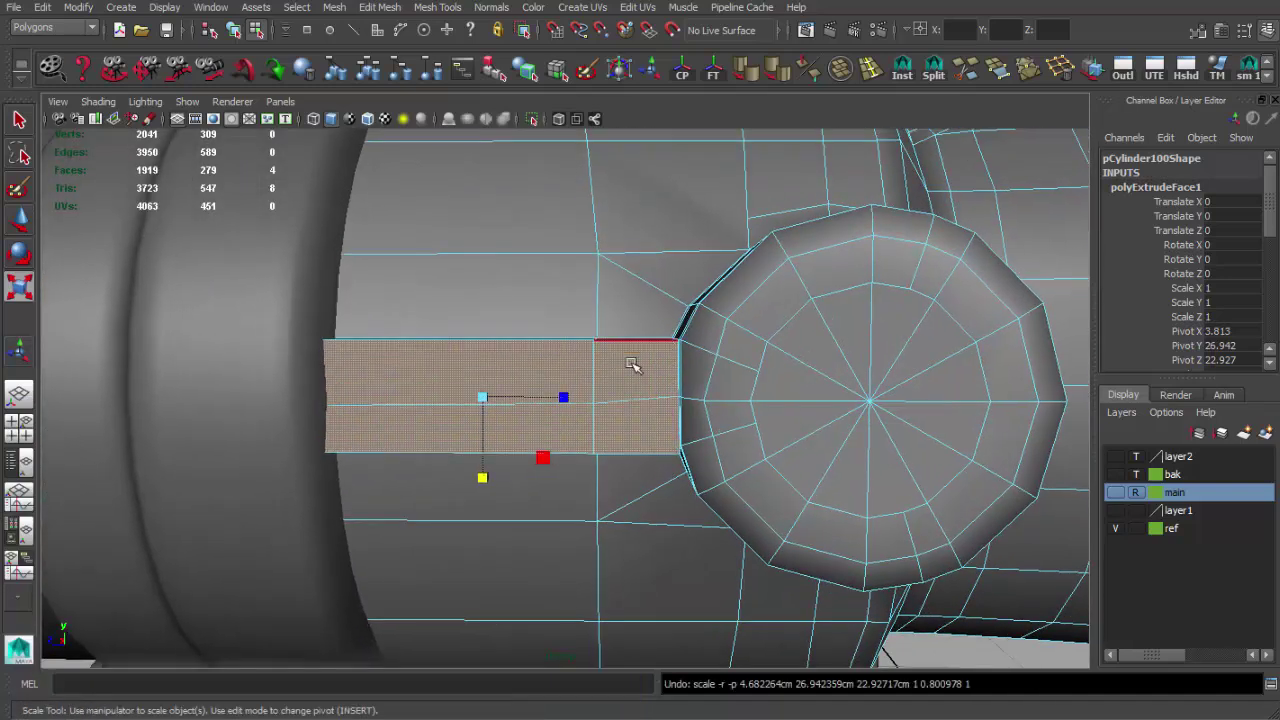
Step: Squash the vertices at the bar's knob end and merge them together
key("q")
left_click_drag(683, 460, 684, 462)
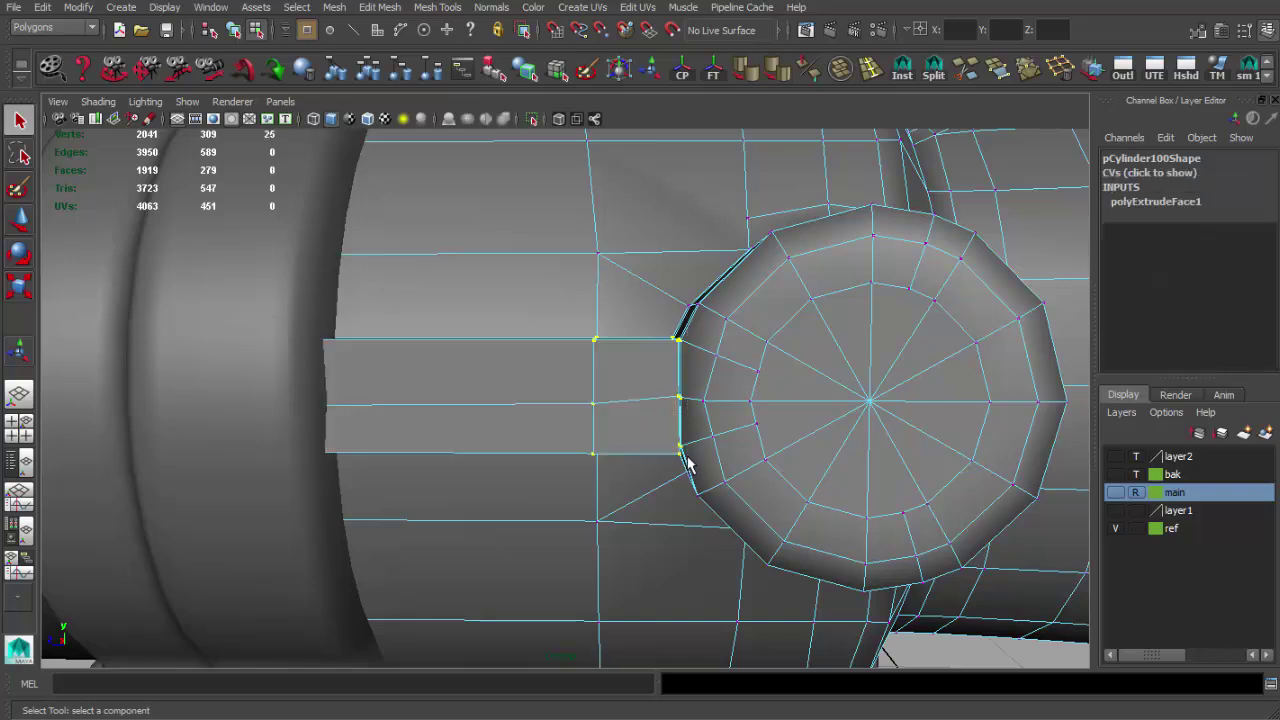
mouse_move(498, 312)
left_mouse_down()
mouse_move(487, 324)
mouse_move(960, 360)
mouse_move(757, 434)
left_mouse_up()
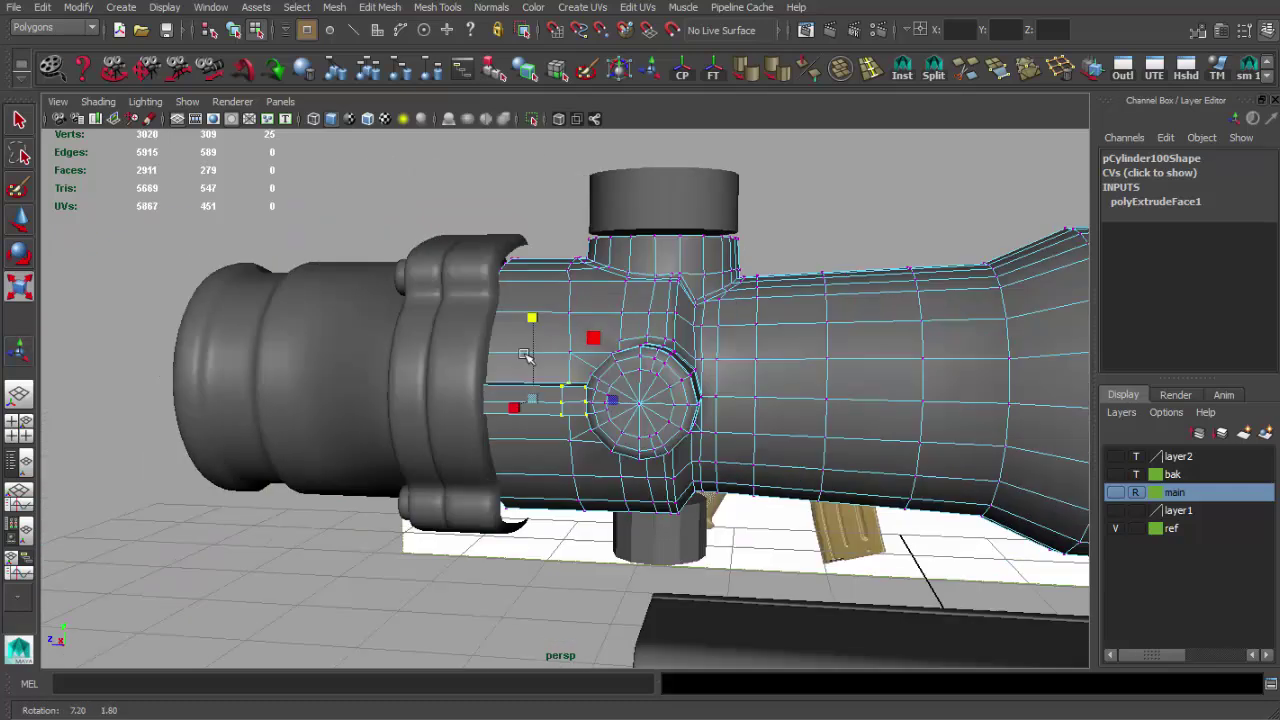
scroll(757, 434, "up", 5)
mouse_move(757, 434)
middle_mouse_down("alt")
mouse_move(641, 386)
mouse_move(689, 434)
middle_mouse_up("alt")
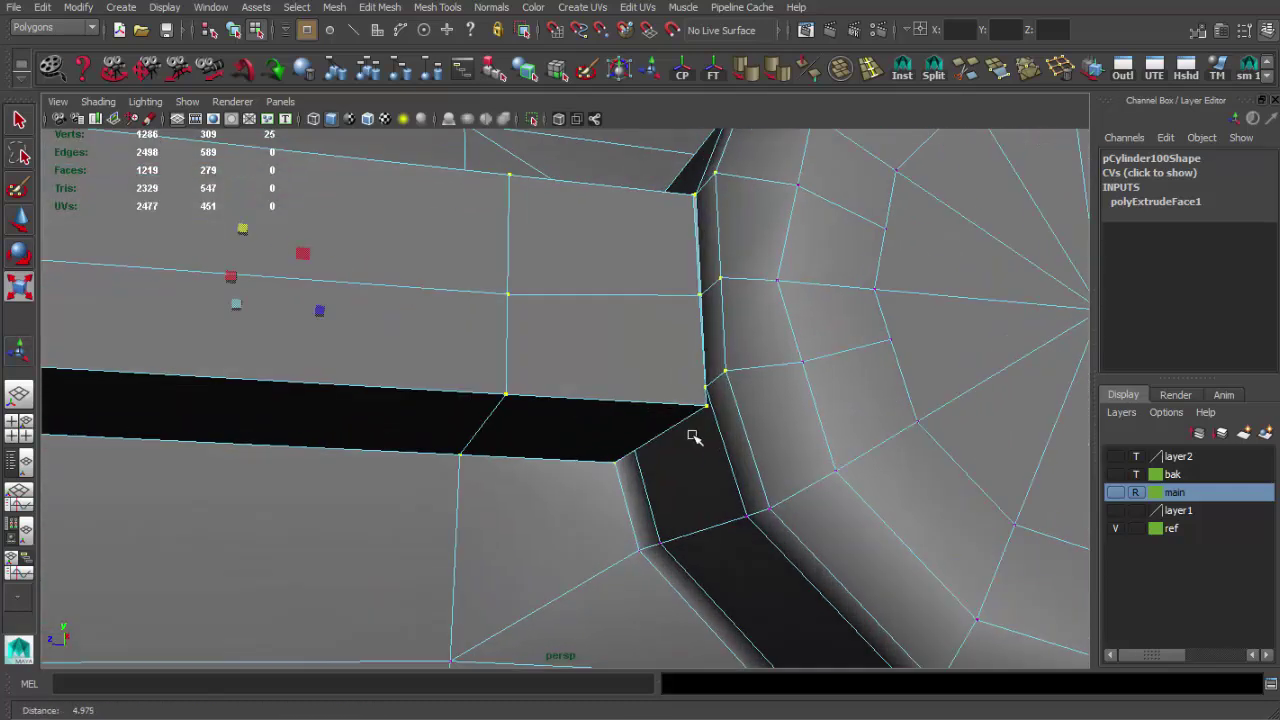
key("4")
left_click(1028, 68)
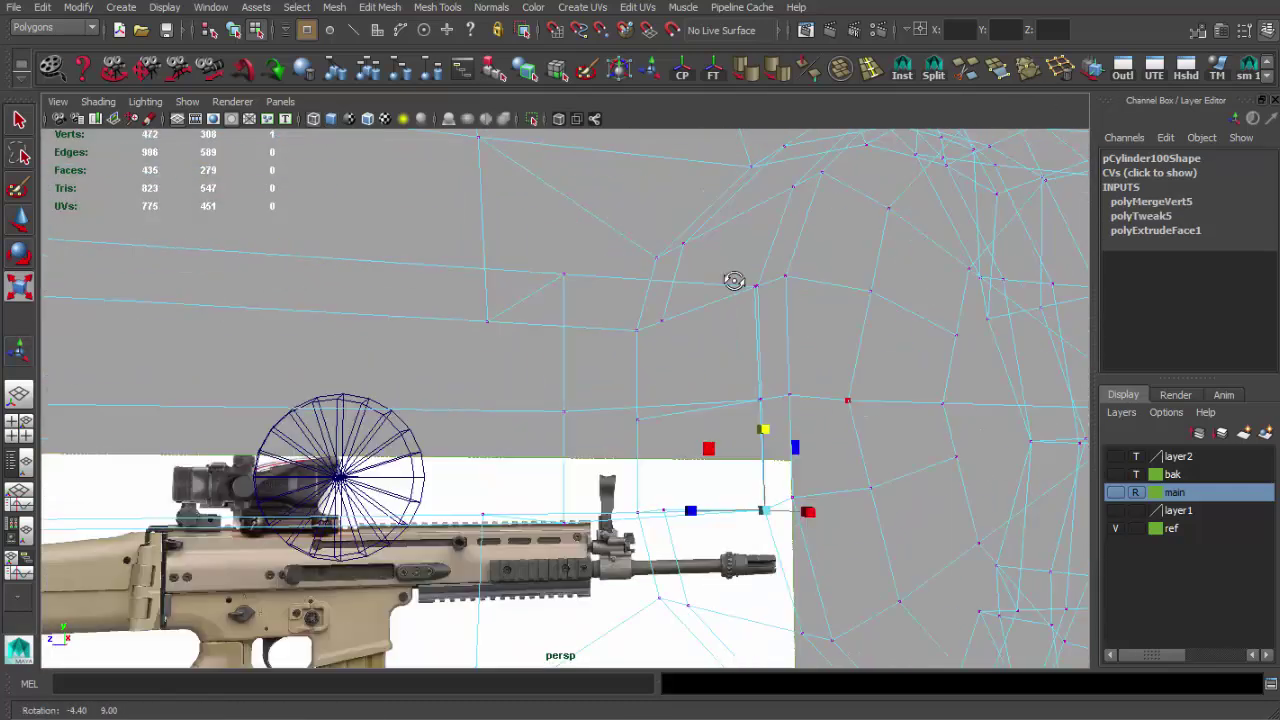
Step: Fill the open hole at the bar-knob joint using Append to Polygon
left_click_drag(731, 277, 780, 323, "alt")
key("g")
left_click(870, 68)
mouse_move(774, 263)
left_mouse_down("alt")
mouse_move(803, 286)
mouse_move(755, 388)
mouse_move(778, 400)
left_mouse_up("alt")
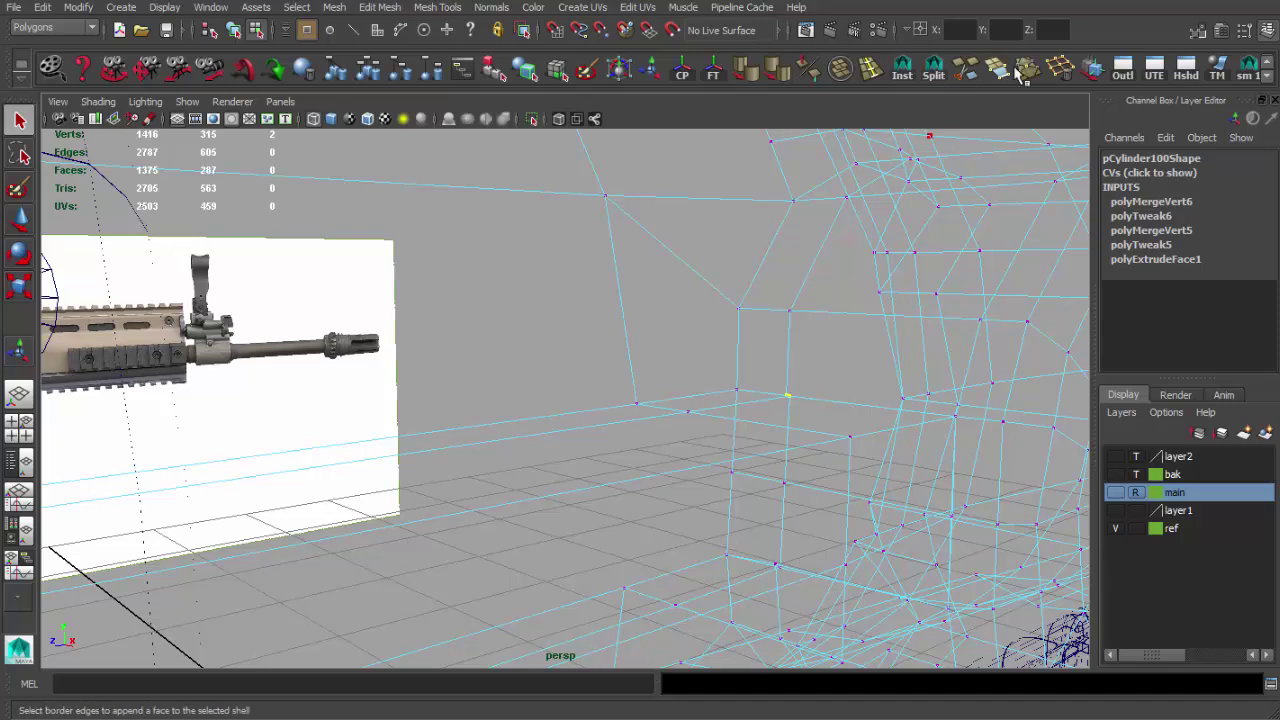
key("q")
mouse_move(829, 514)
left_mouse_down("alt")
mouse_move(714, 429)
mouse_move(714, 457)
mouse_move(712, 411)
mouse_move(597, 350)
mouse_move(644, 394)
left_mouse_up("alt")
mouse_move(706, 414)
right_mouse_down("alt")
mouse_move(606, 389)
mouse_move(586, 443)
mouse_move(684, 553)
right_mouse_up("alt")
key("5")
Step: Select the faces around the joint, adjust a vertex there, and prepare to fill another gap
left_click_drag(684, 553, 552, 367, "alt")
key("4")
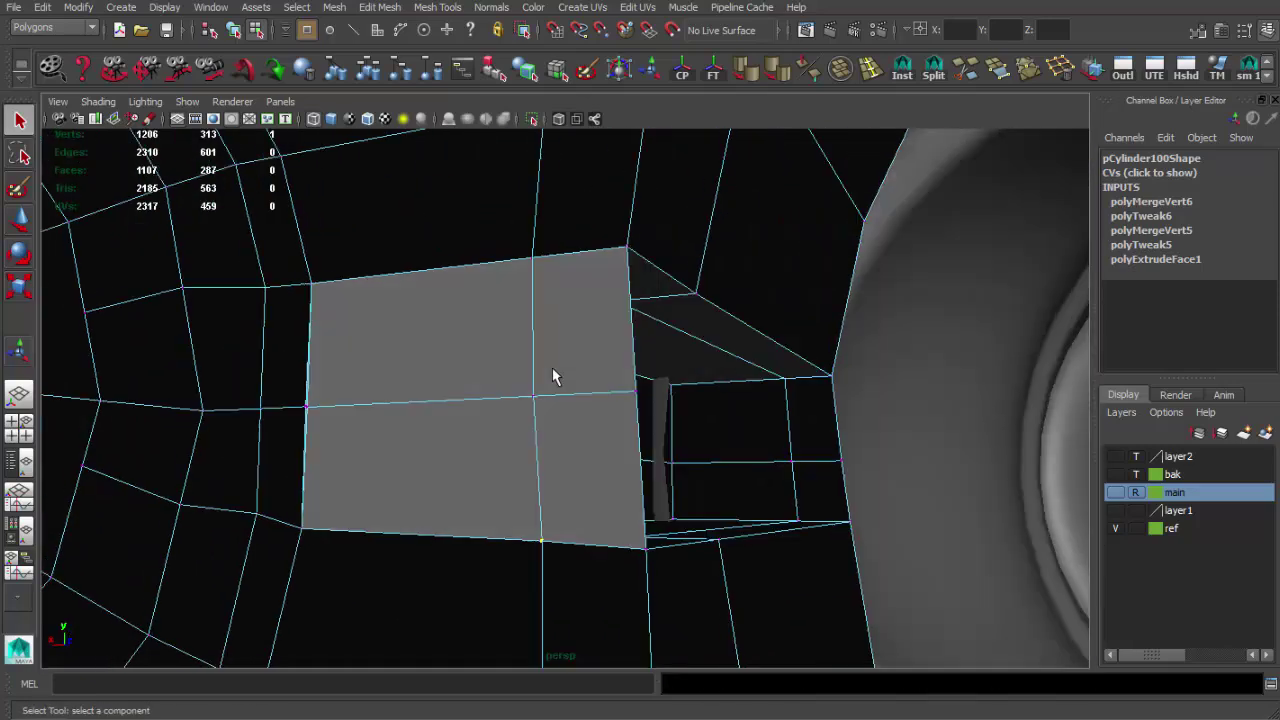
left_click(552, 367)
left_click(482, 363, "shift")
left_click(420, 470, "shift")
key("w")
mouse_move(565, 472)
left_mouse_down("alt")
mouse_move(594, 457)
mouse_move(514, 466)
mouse_move(651, 491)
mouse_move(499, 472)
left_mouse_up("alt")
left_click(389, 363)
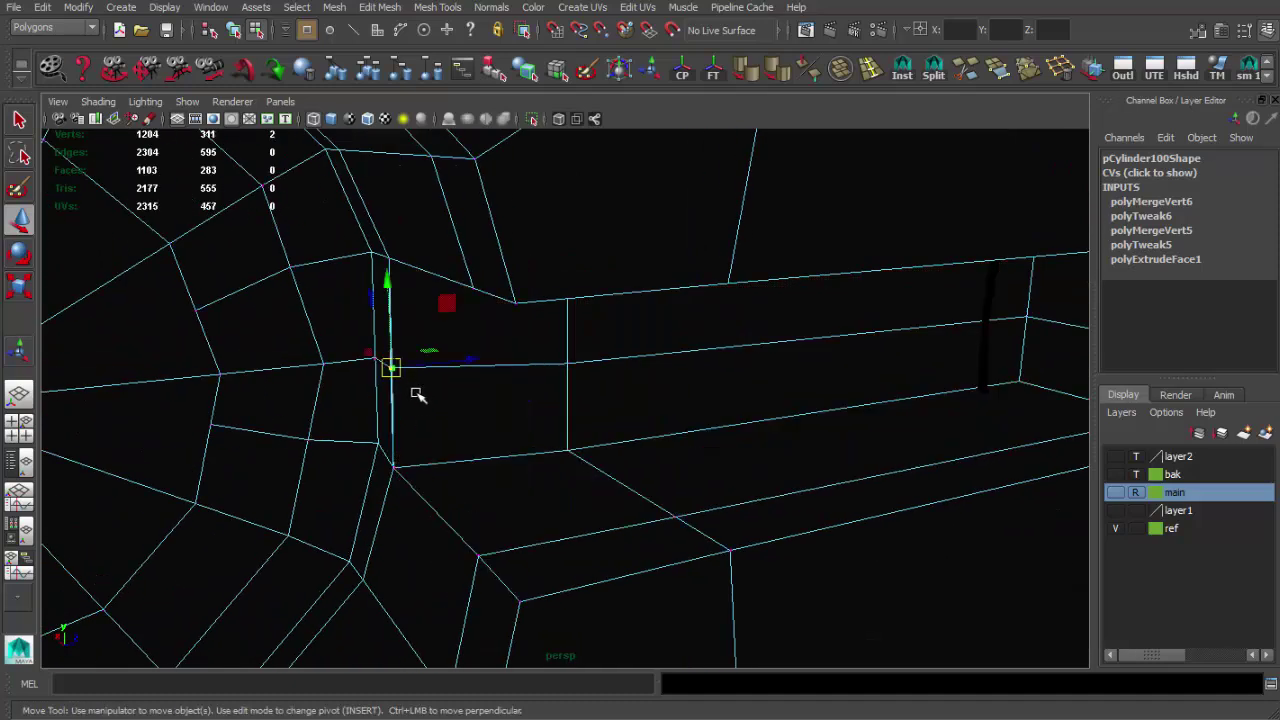
left_click_drag(417, 394, 870, 100, "alt")
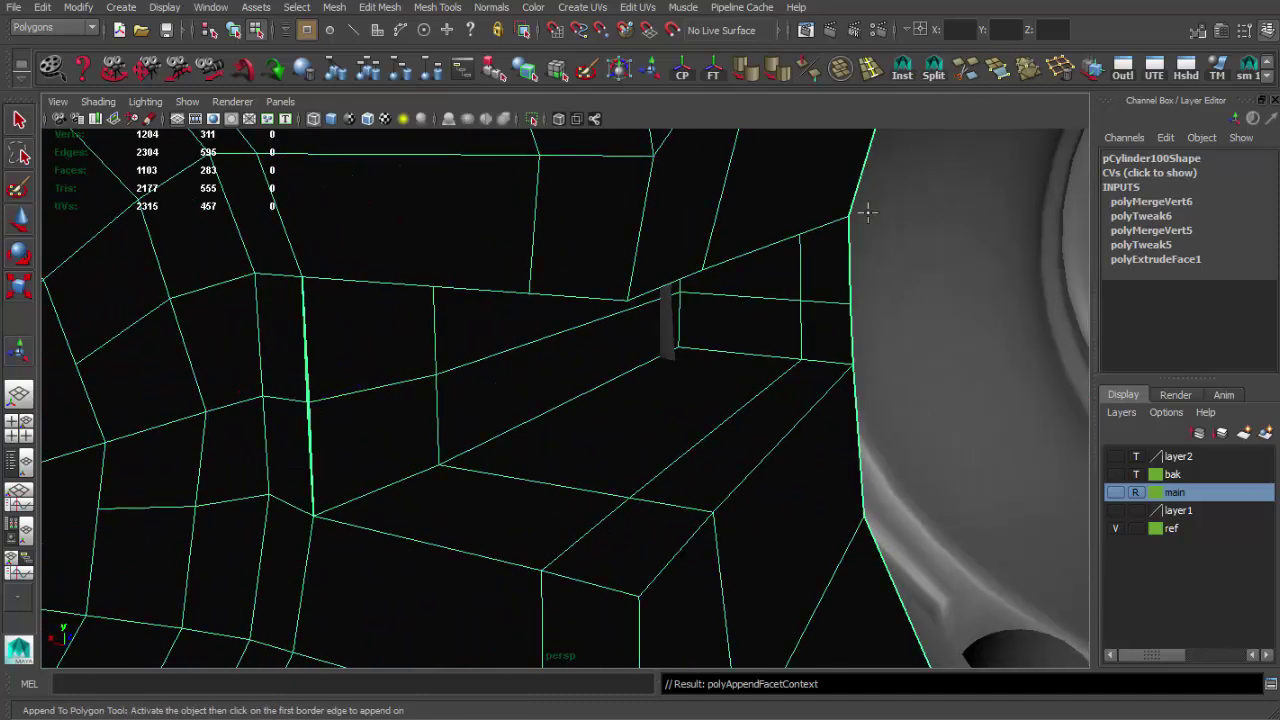
key("q")
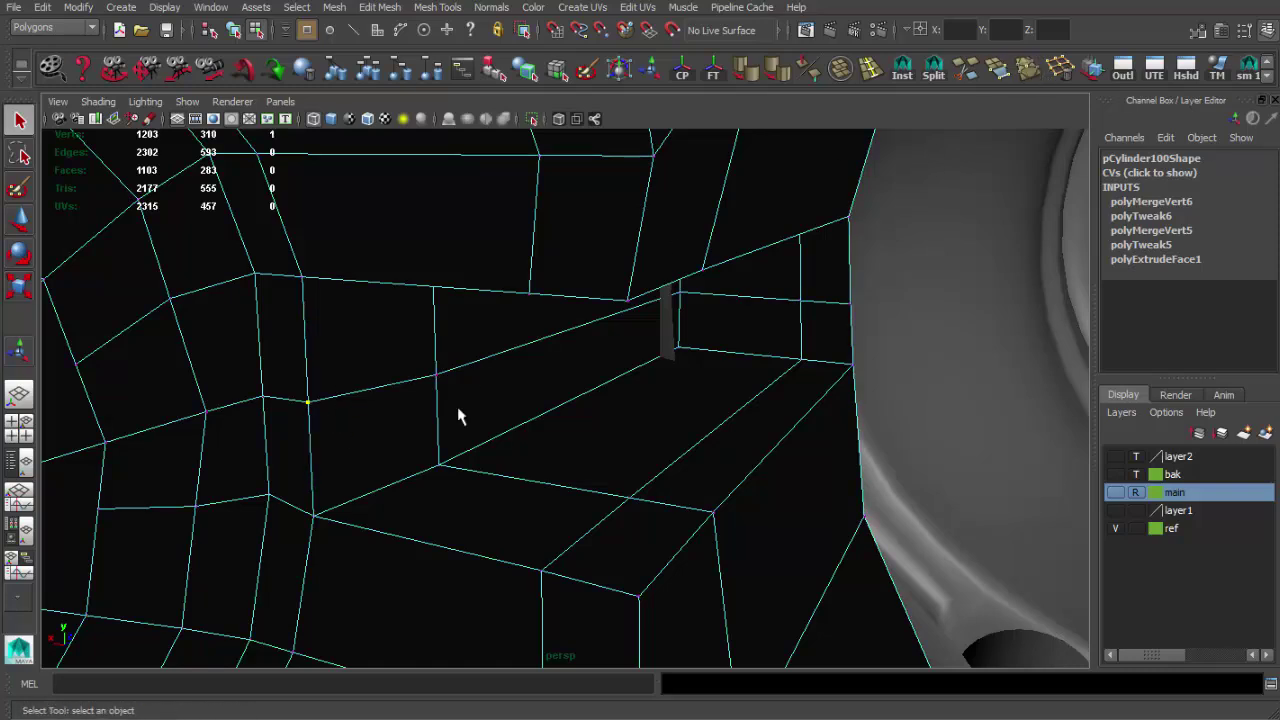
left_click_drag(459, 416, 332, 515, "alt")
mouse_move(575, 393)
left_mouse_down("alt")
mouse_move(509, 343)
mouse_move(531, 409)
left_mouse_up("alt")
Step: Preview the smoothed knob cap and clamp, then return to the low-poly cage
key("3")
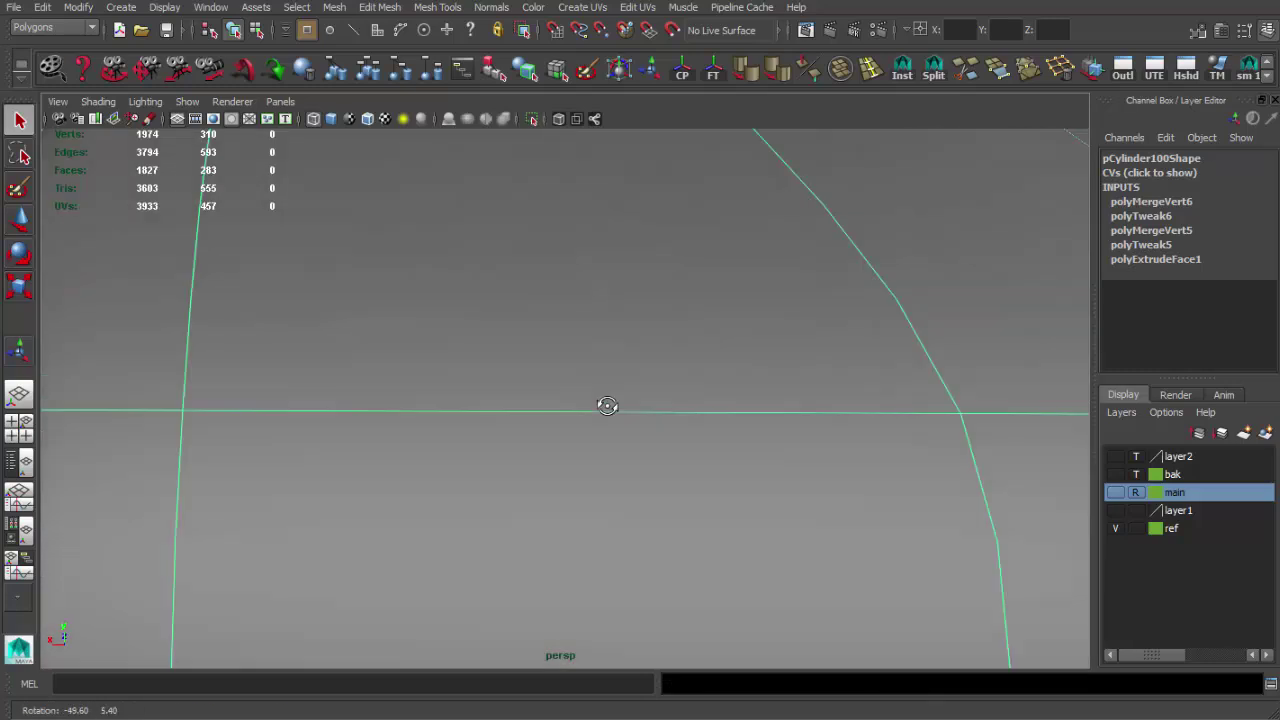
scroll(606, 403, "down", 5)
scroll(708, 400, "up", 4)
middle_click_drag(708, 400, 642, 412, "alt")
scroll(666, 420, "down", 2)
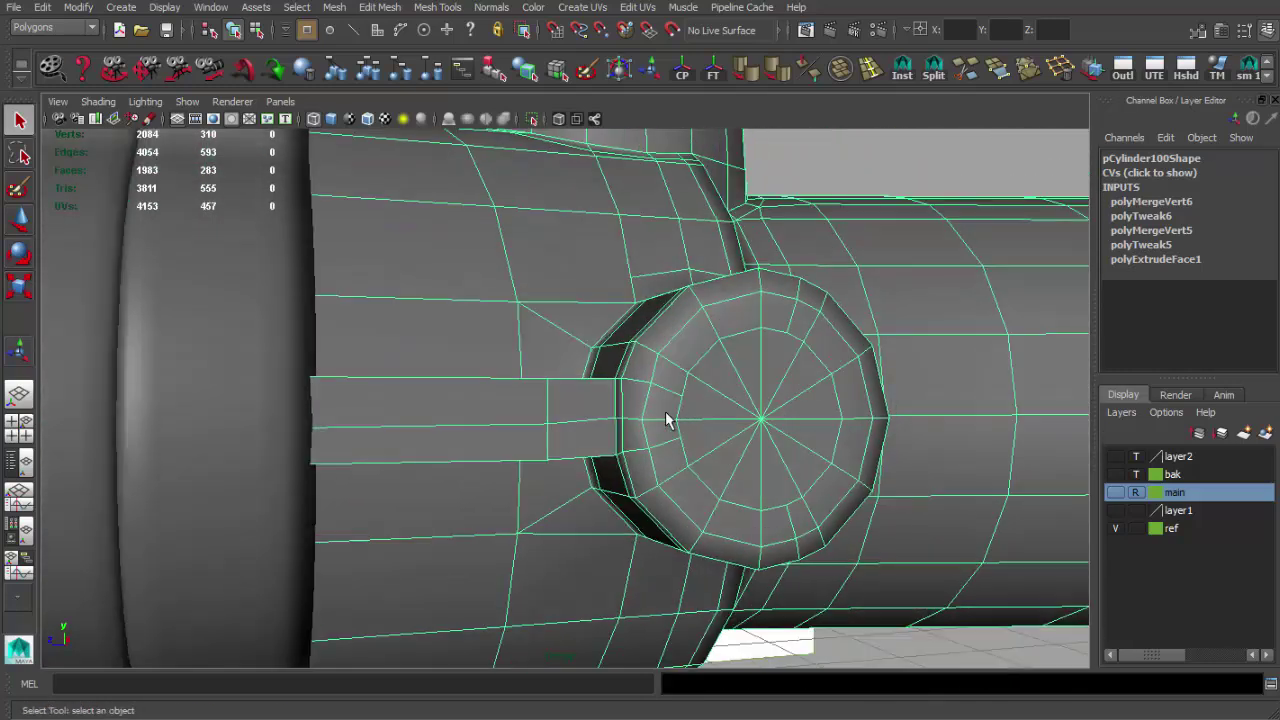
scroll(606, 437, "down", 3)
mouse_move(606, 437)
left_mouse_down("alt")
mouse_move(646, 451)
mouse_move(643, 437)
mouse_move(621, 437)
left_mouse_up("alt")
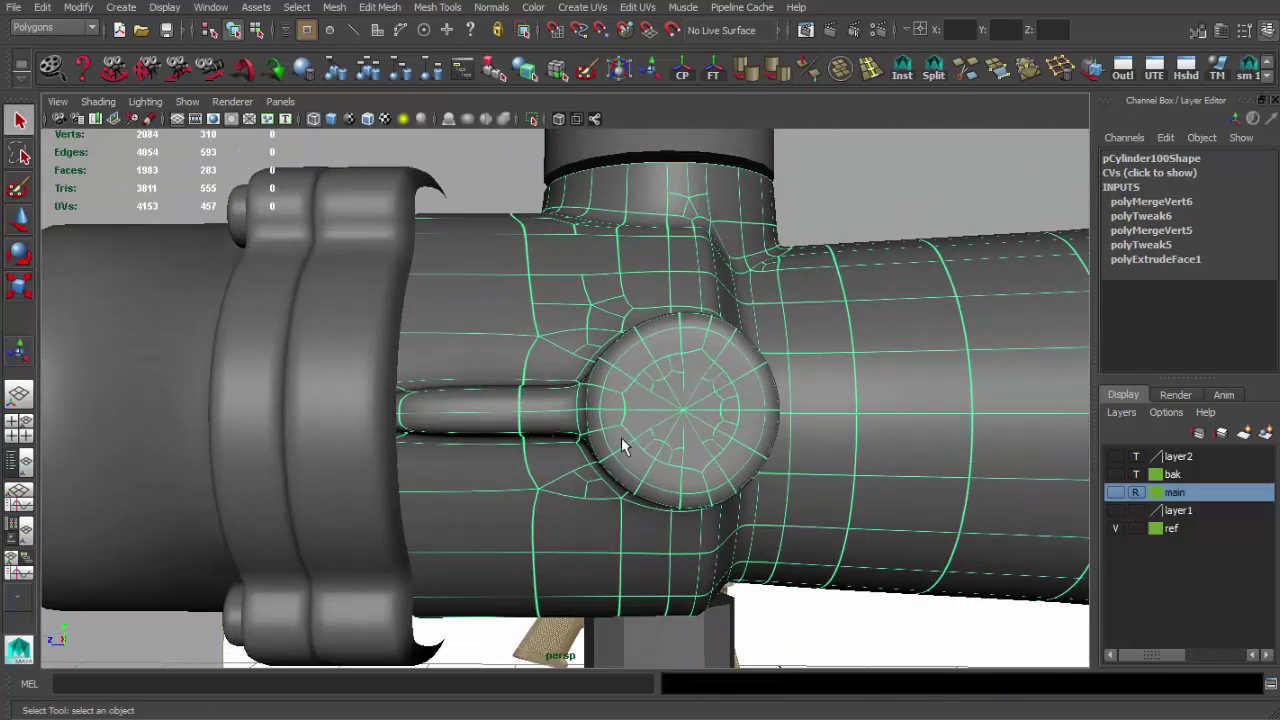
key("1")
scroll(494, 437, "up", 3)
mouse_move(494, 437)
left_mouse_down("alt")
mouse_move(729, 423)
mouse_move(714, 449)
left_mouse_up("alt")
scroll(668, 418, "up", 2)
Step: Move the selected faces at the bar's end and center the mesh pivot
left_click(628, 405)
left_click(656, 435, "shift")
key("w")
scroll(717, 447, "up", 2)
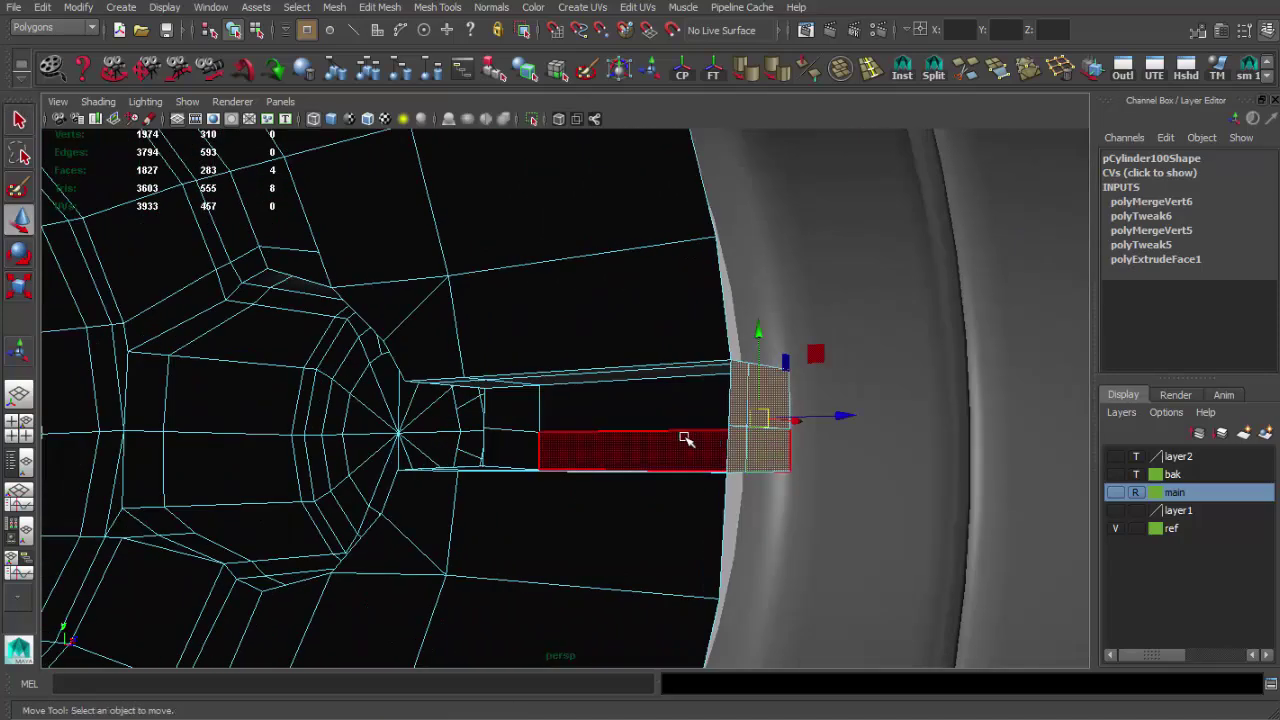
right_click_drag(686, 440, 714, 397)
mouse_move(714, 397)
left_mouse_down("alt")
mouse_move(622, 420)
mouse_move(636, 176)
left_mouse_up("alt")
left_click(687, 78)
left_click_drag(560, 330, 655, 322, "alt")
Step: Select two edges beside the bar and slide them along the bar toward the knob
left_click(1004, 337)
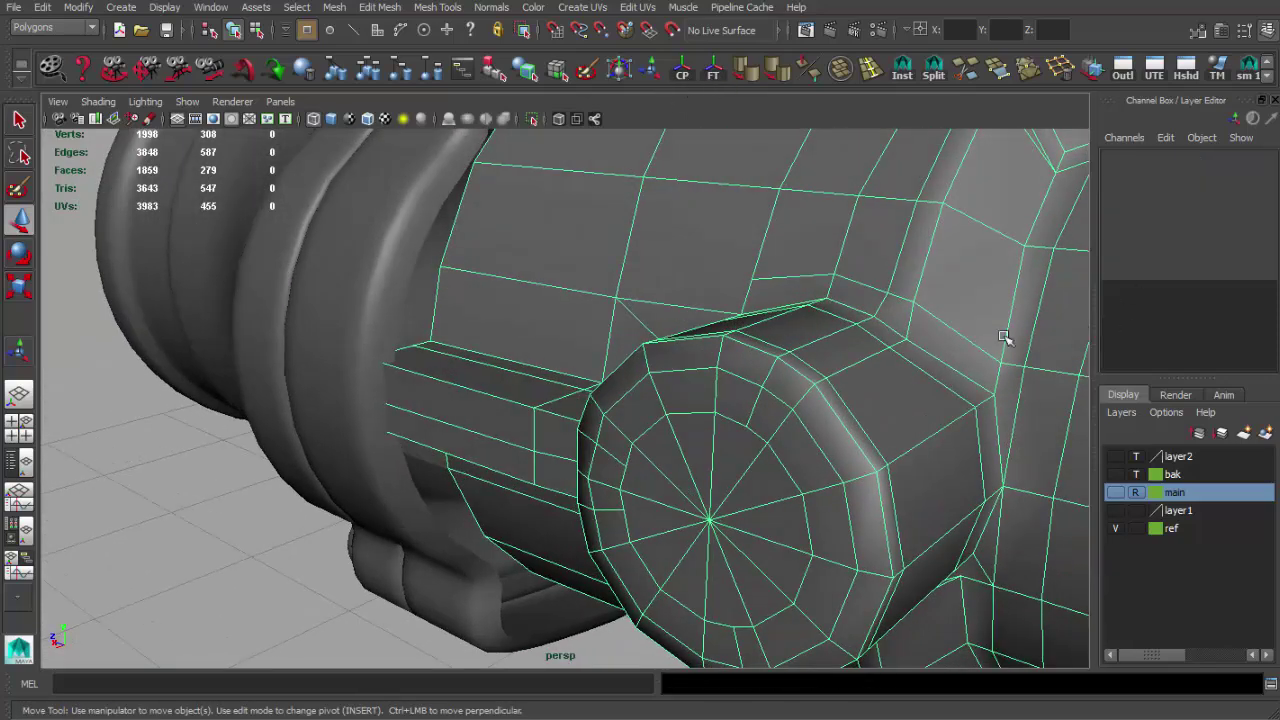
left_click_drag(504, 406, 590, 310, "alt")
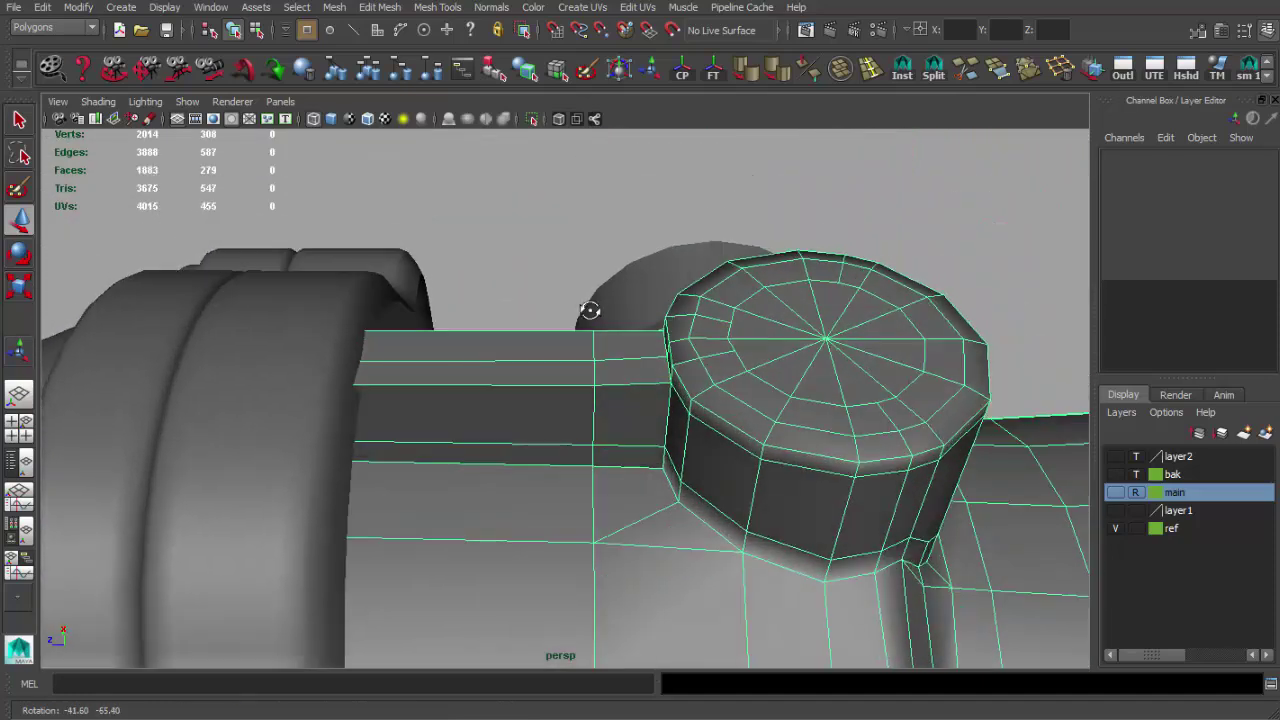
left_click(562, 166)
mouse_move(562, 166)
left_mouse_down("alt")
mouse_move(620, 297)
mouse_move(634, 381)
left_mouse_up("alt")
mouse_move(637, 397)
left_mouse_down("alt")
mouse_move(659, 400)
mouse_move(686, 434)
left_mouse_up("alt")
key("q")
left_click(619, 427, "shift")
left_click(645, 487, "shift")
left_click_drag(645, 487, 686, 465, "alt")
key("w")
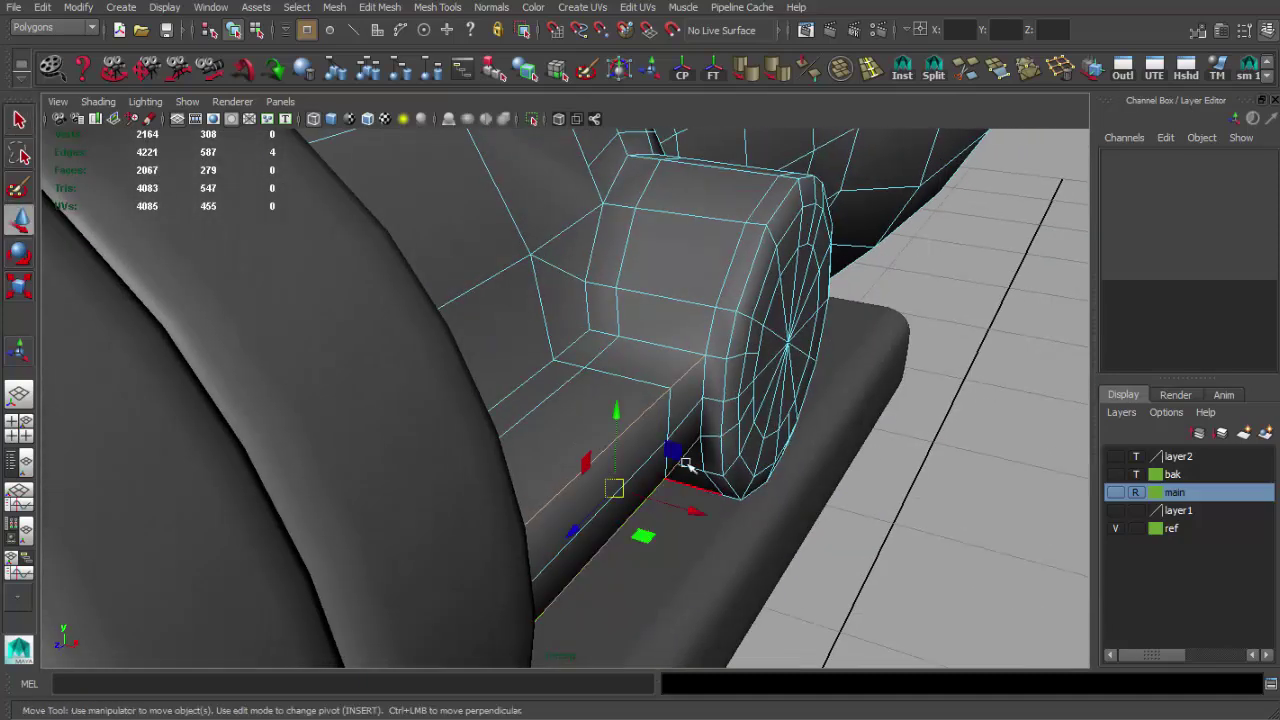
left_click_drag(697, 511, 681, 506)
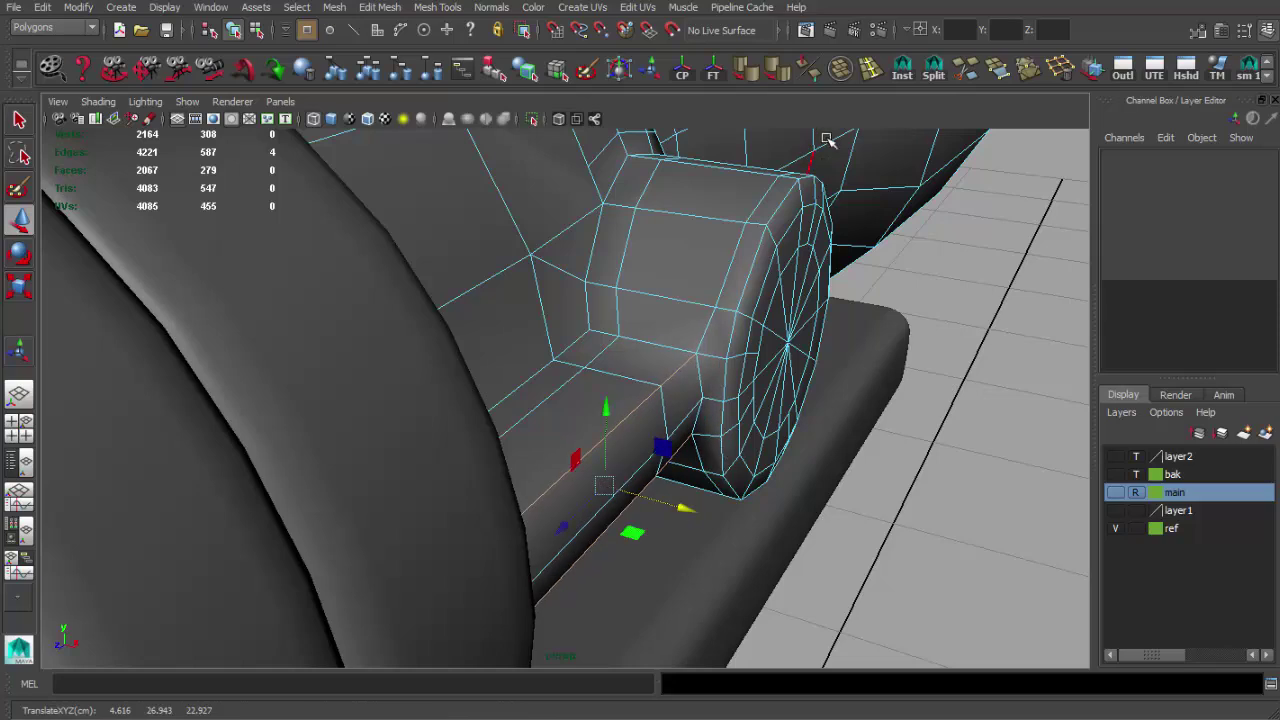
Step: Insert two edge loops near the knob and split a face with a new edge
left_click(657, 348)
mouse_move(657, 348)
left_mouse_down("alt")
mouse_move(723, 337)
mouse_move(580, 223)
mouse_move(727, 390)
mouse_move(646, 357)
mouse_move(443, 400)
mouse_move(447, 385)
left_mouse_up("alt")
left_click(700, 368)
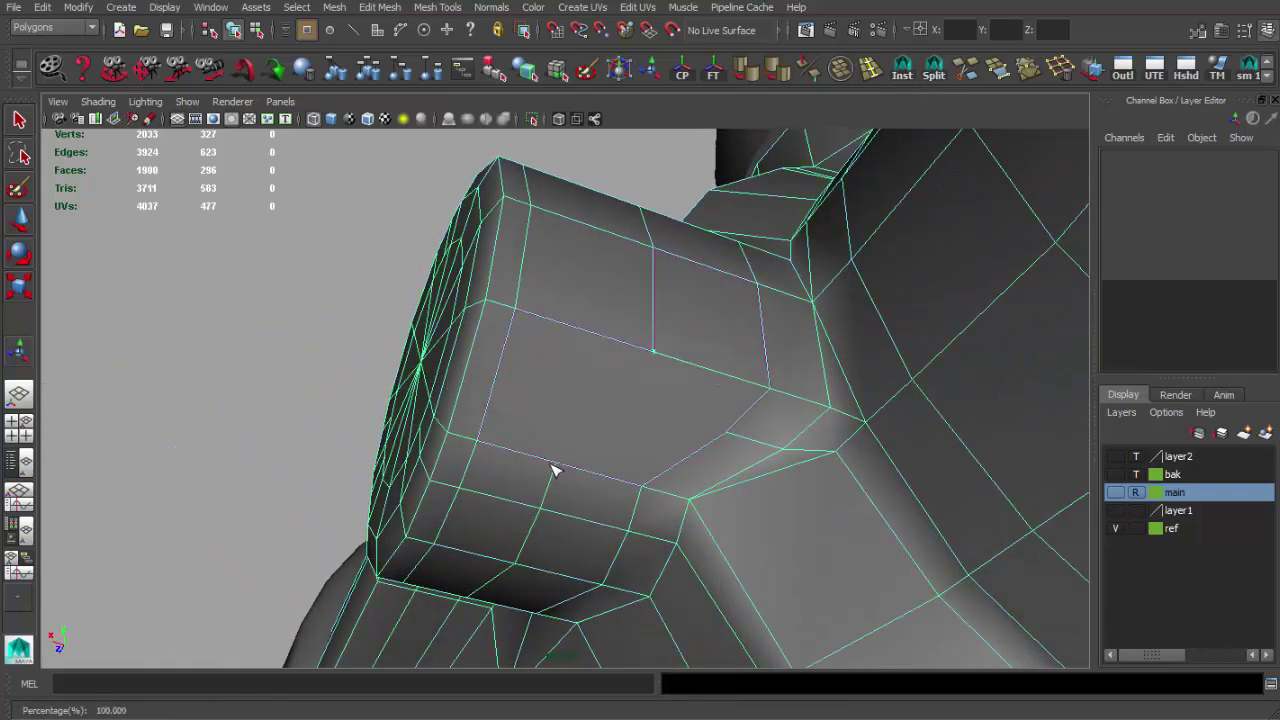
left_click(580, 409)
mouse_move(580, 409)
left_mouse_down("alt")
mouse_move(671, 434)
mouse_move(680, 357)
mouse_move(725, 348)
mouse_move(651, 323)
mouse_move(758, 245)
mouse_move(843, 257)
mouse_move(623, 229)
mouse_move(586, 169)
mouse_move(586, 189)
left_mouse_up("alt")
Step: Select the scope mesh and frame a close side view of the side knob
left_click(767, 236)
scroll(556, 451, "up", 5)
scroll(594, 423, "up", 3)
scroll(603, 447, "up", 2)
left_click(603, 447)
mouse_move(603, 447)
left_mouse_down("alt")
mouse_move(571, 420)
mouse_move(571, 449)
mouse_move(577, 386)
mouse_move(575, 413)
mouse_move(551, 429)
mouse_move(600, 529)
mouse_move(586, 523)
left_mouse_up("alt")
right_click_drag(586, 523, 665, 451, "alt")
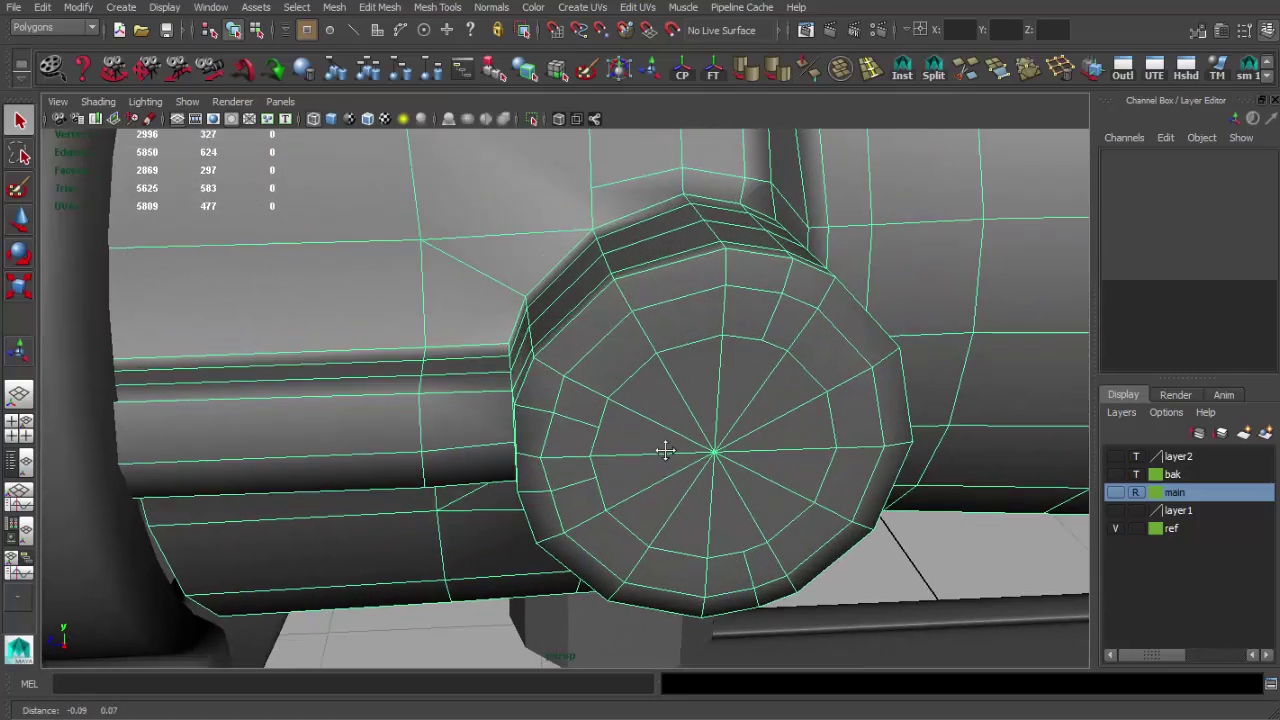
middle_click_drag(665, 451, 711, 505, "alt")
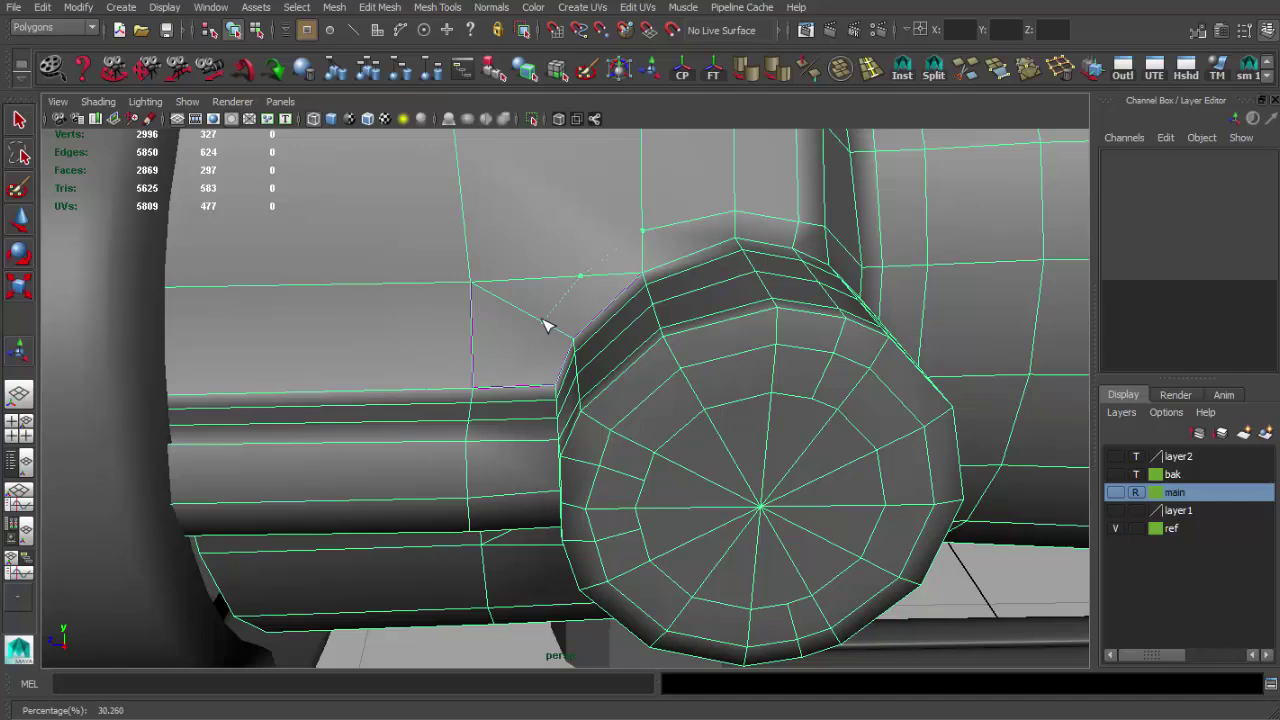
Step: Collapse an edge at the knob base into one vertex and nudge that vertex into place
key("q")
mouse_move(533, 385)
right_mouse_down("alt")
mouse_move(603, 367)
mouse_move(618, 333)
right_mouse_up("alt")
left_click(1020, 78)
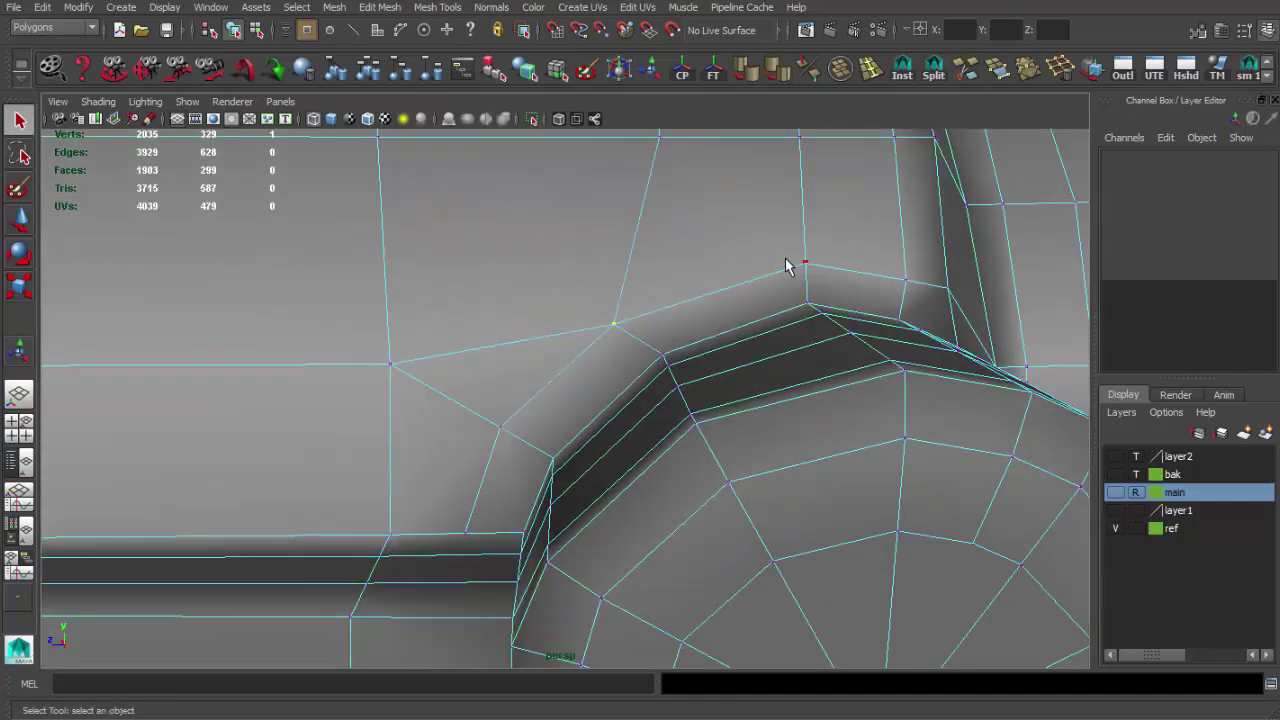
key("w")
middle_click_drag(552, 268, 577, 252)
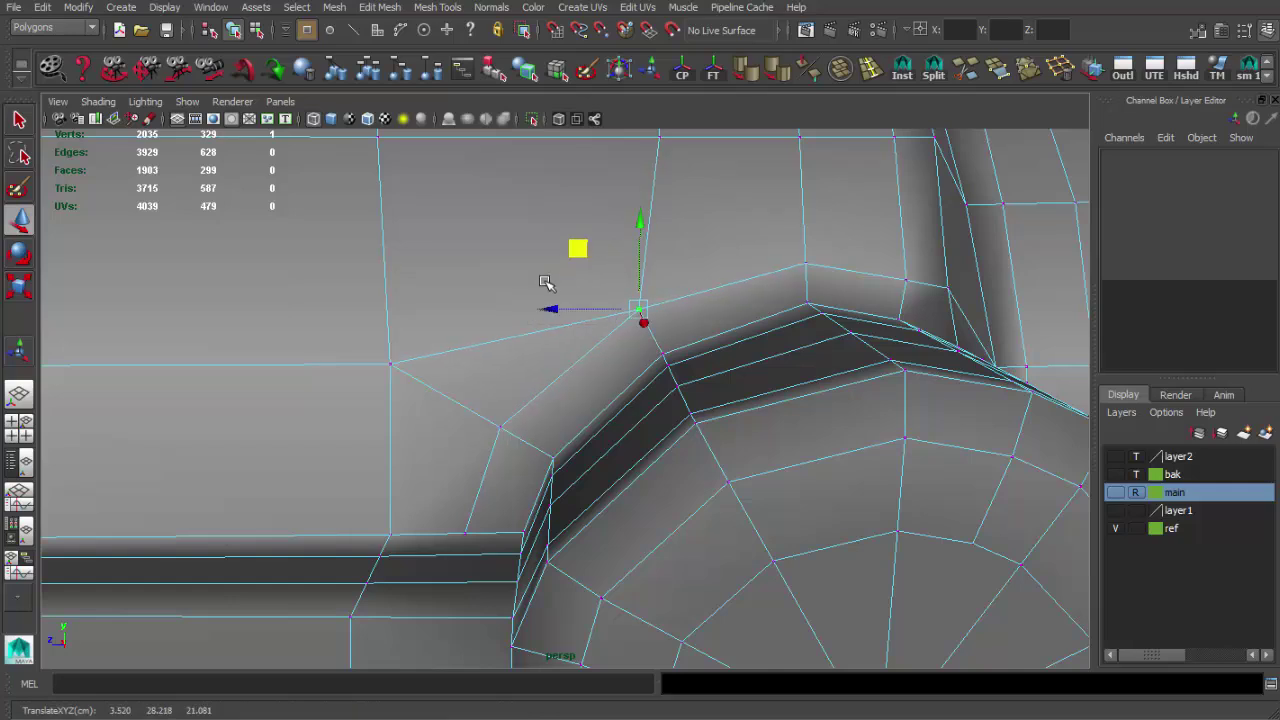
left_click_drag(545, 283, 731, 289, "alt")
right_click_drag(731, 289, 731, 303, "alt")
left_click_drag(743, 297, 586, 263)
Step: Return to object mode and check the knob joint in smooth preview
key("F8")
key("q")
mouse_move(629, 320)
left_mouse_down("alt")
mouse_move(617, 395)
mouse_move(646, 360)
mouse_move(543, 337)
mouse_move(592, 330)
mouse_move(786, 229)
left_mouse_up("alt")
scroll(617, 395, "down", 3)
key("3")
left_click(786, 229)
scroll(735, 286, "down", 3)
mouse_move(735, 286)
left_mouse_down("alt")
mouse_move(718, 272)
mouse_move(691, 300)
left_mouse_up("alt")
scroll(609, 413, "up", 5)
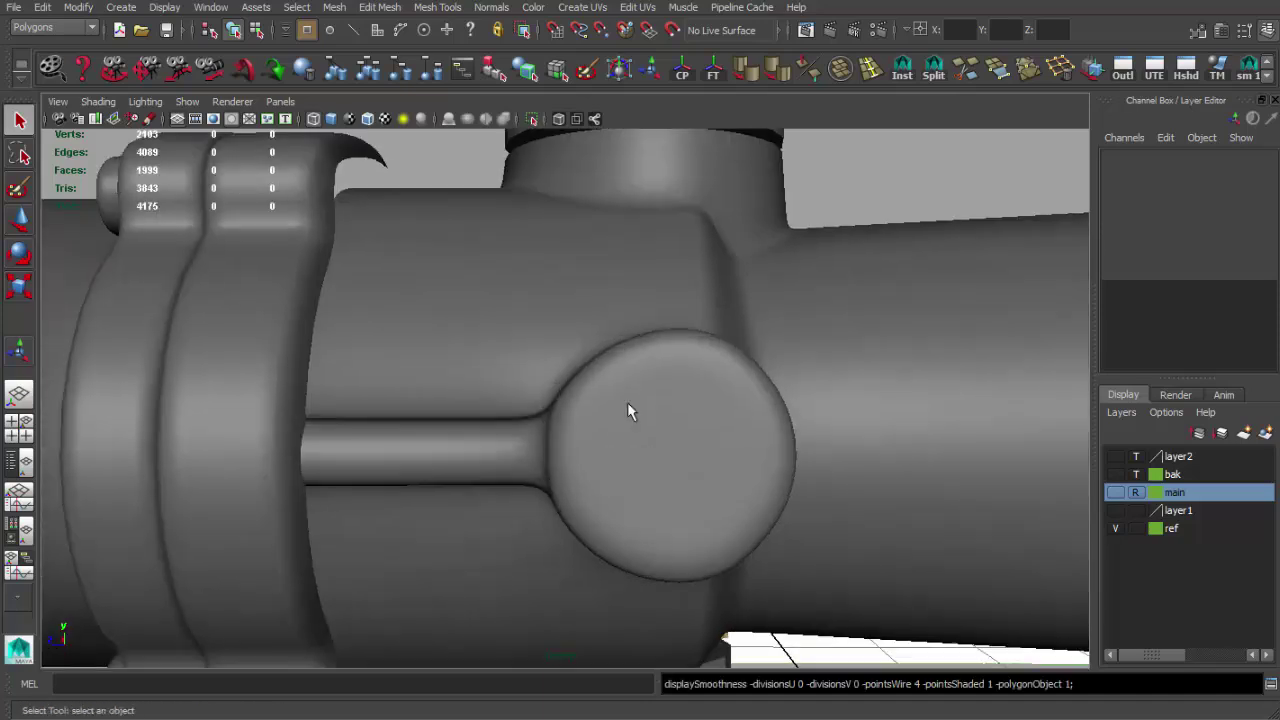
Step: Show the scope body's low-poly cage and inspect the knob base, cancelling the pending cut
left_click(627, 403)
key("1")
scroll(670, 428, "up", 3)
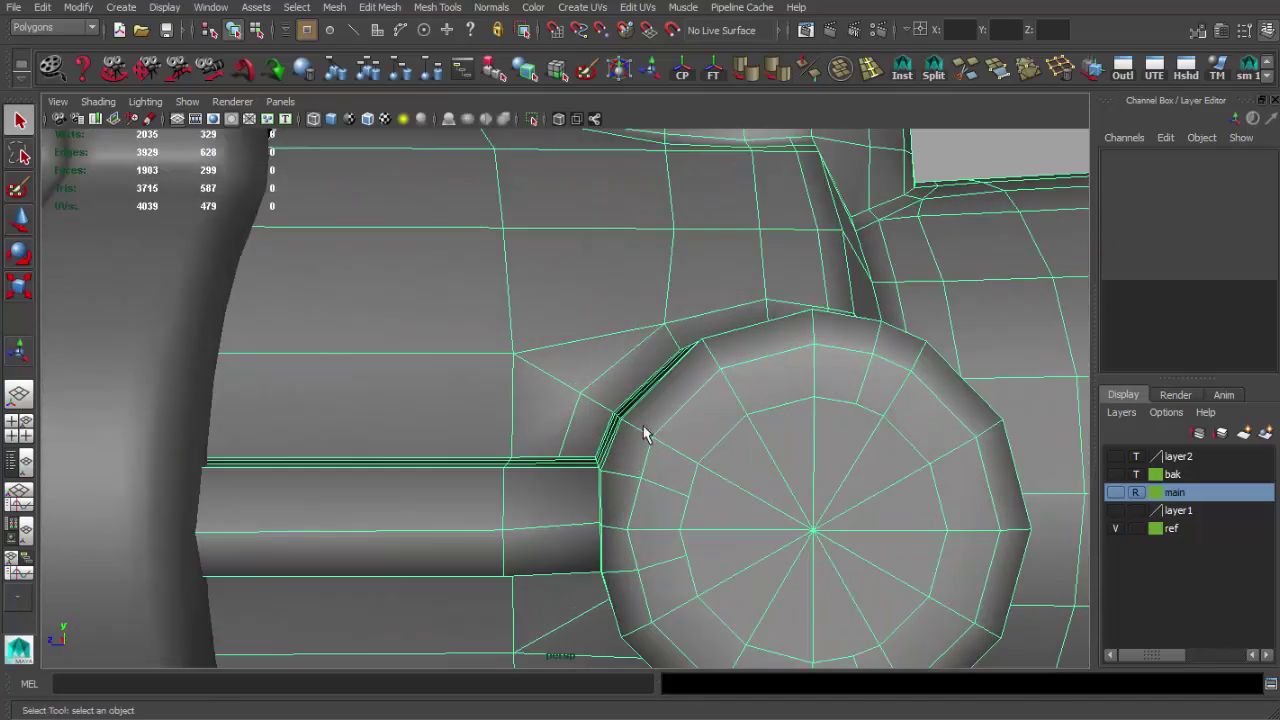
scroll(645, 432, "down", 4)
mouse_move(657, 428)
left_mouse_down("alt")
mouse_move(586, 400)
mouse_move(594, 323)
left_mouse_up("alt")
scroll(723, 471, "up", 3)
left_click_drag(723, 471, 691, 380, "alt")
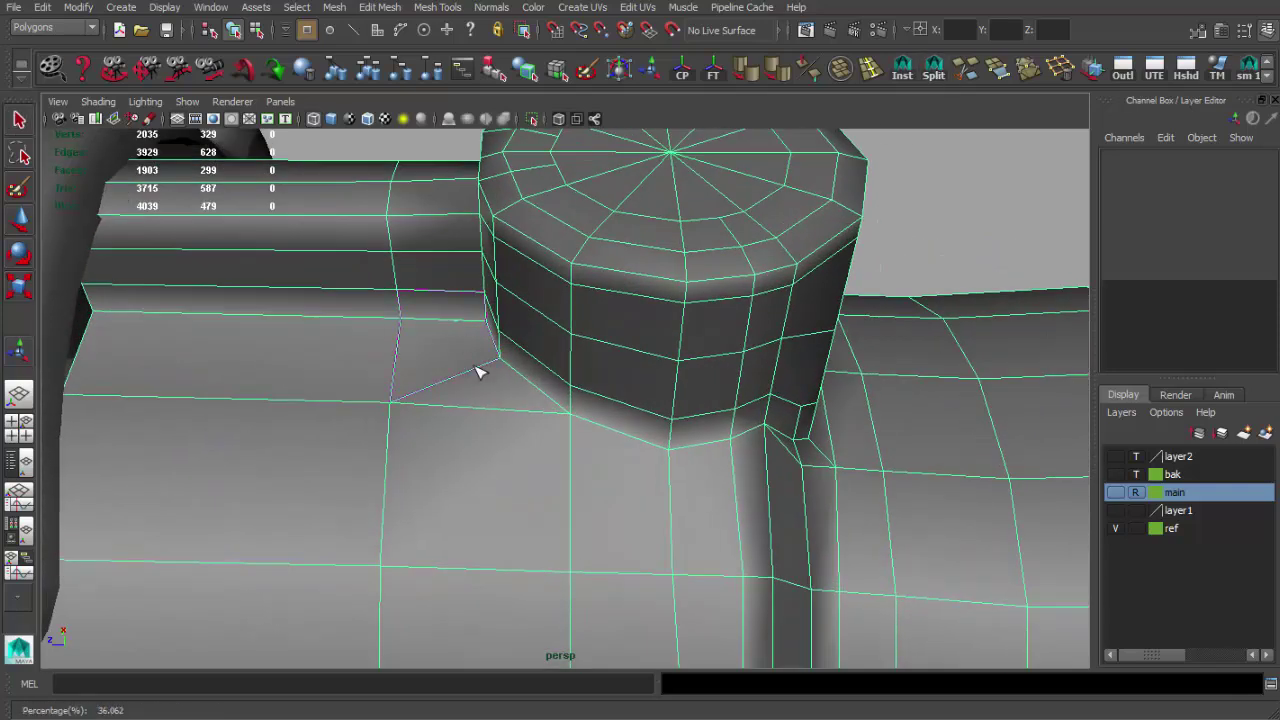
left_click_drag(569, 455, 643, 502, "alt")
mouse_move(740, 474)
left_mouse_down("alt")
mouse_move(714, 466)
mouse_move(766, 414)
mouse_move(840, 437)
mouse_move(674, 486)
mouse_move(731, 500)
mouse_move(781, 485)
mouse_move(808, 423)
mouse_move(769, 443)
mouse_move(771, 471)
mouse_move(818, 452)
mouse_move(763, 503)
left_mouse_up("alt")
key("q")
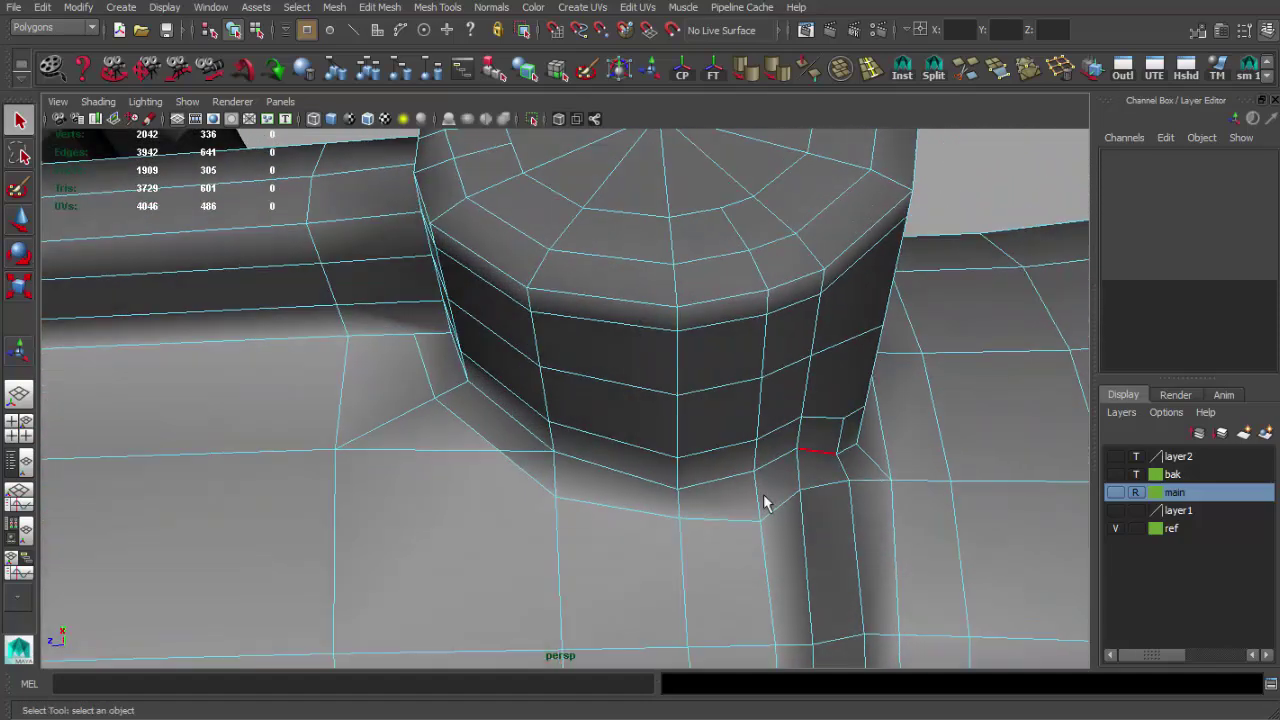
Step: Adjust a vertex near the knob's base, then return to object mode
left_click(677, 519)
key("w")
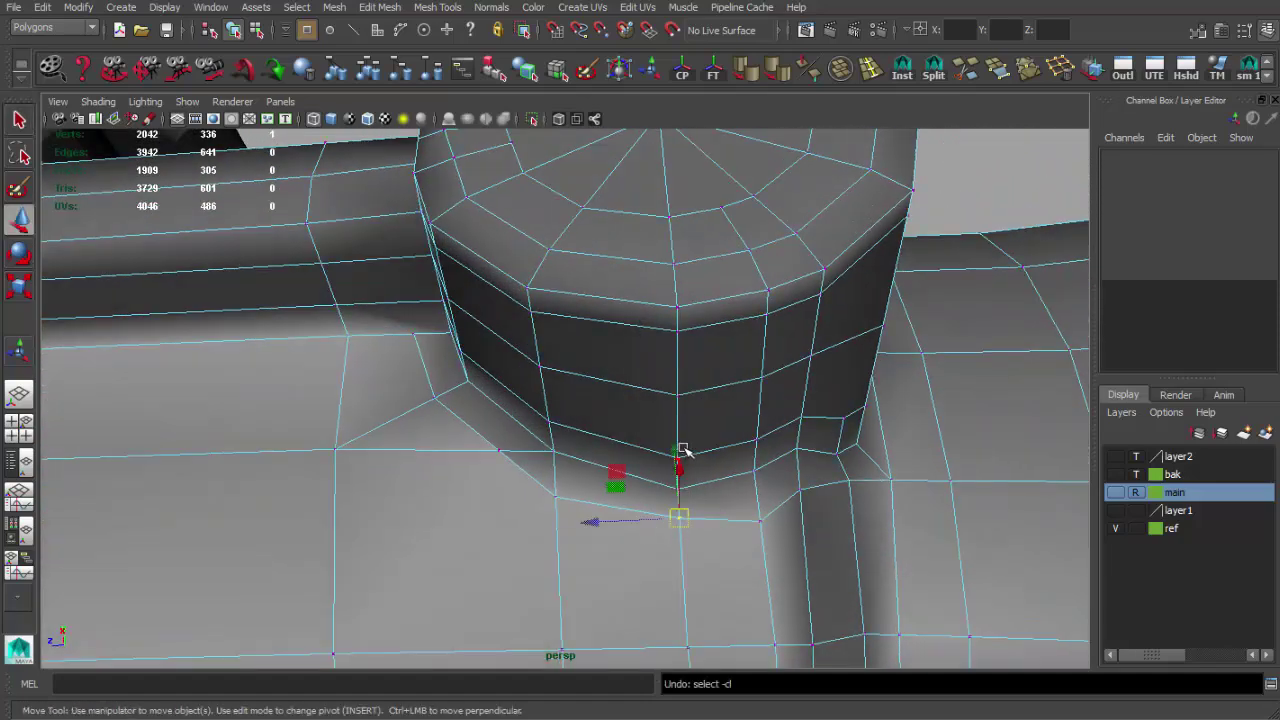
mouse_move(700, 458)
left_mouse_down("alt")
mouse_move(800, 480)
mouse_move(771, 517)
left_mouse_up("alt")
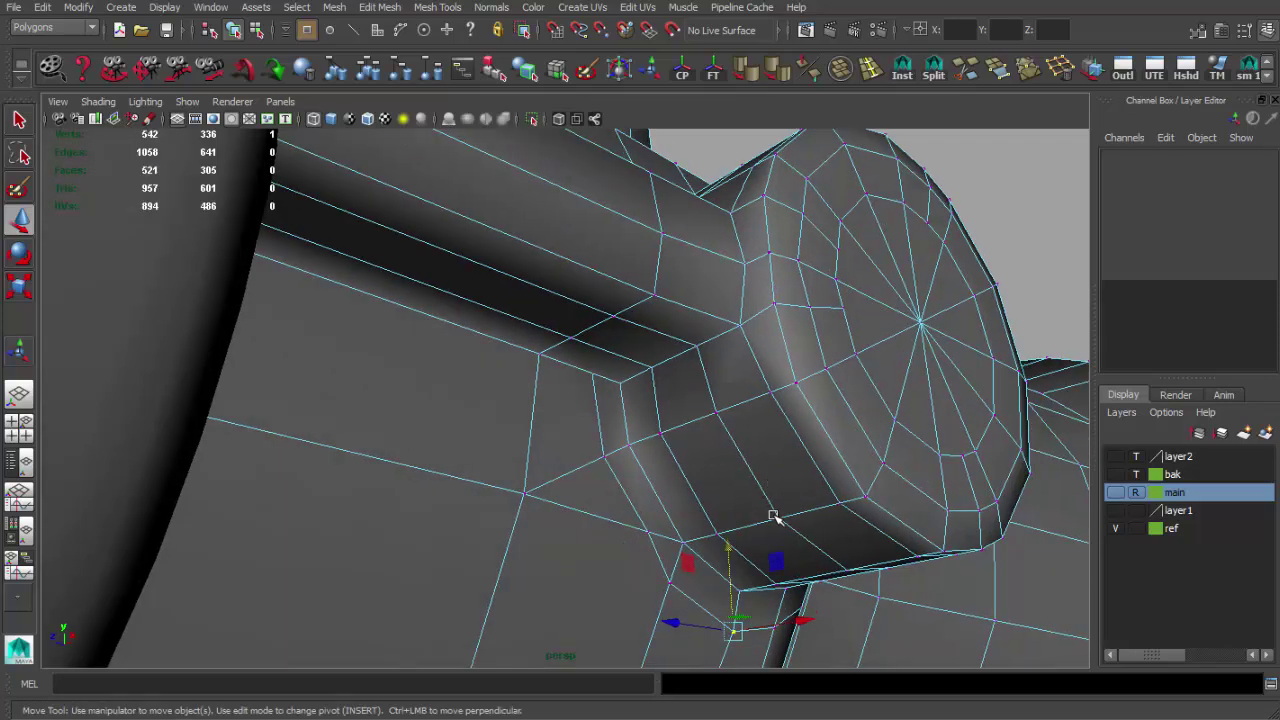
scroll(700, 510, "up", 5)
key("q")
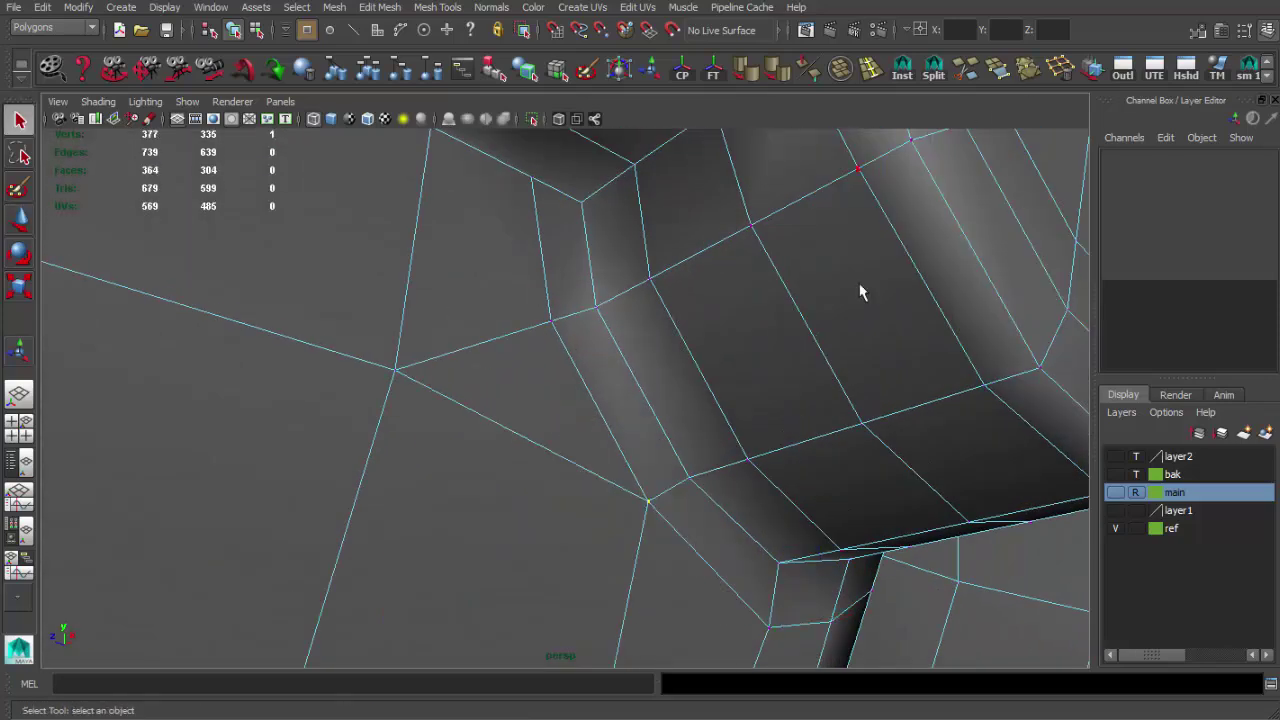
key("w")
scroll(643, 394, "down", 5)
left_click_drag(643, 394, 554, 394, "alt")
key("q")
key("F8")
mouse_move(546, 346)
left_mouse_down("alt")
mouse_move(669, 386)
mouse_move(700, 470)
left_mouse_up("alt")
Step: Cut a new edge across the crease beside the side knob and commit it
left_click_drag(554, 394, 510, 397, "alt")
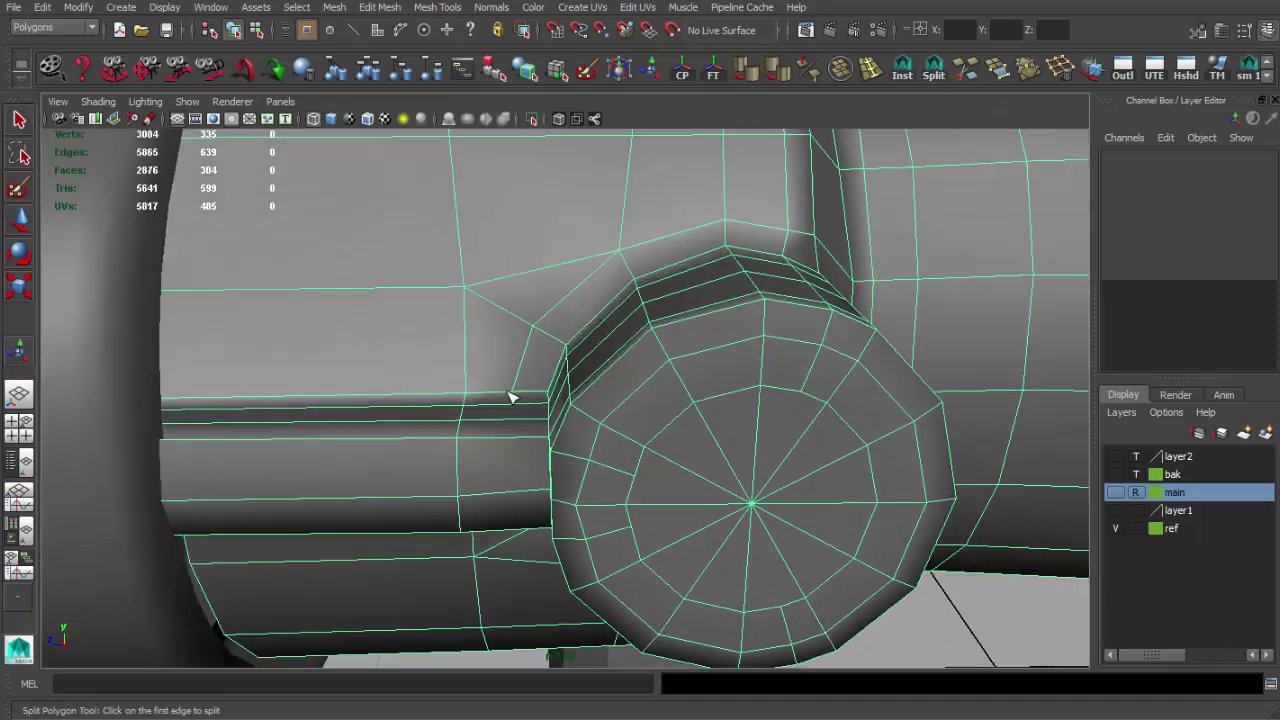
left_click_drag(517, 503, 527, 433, "alt")
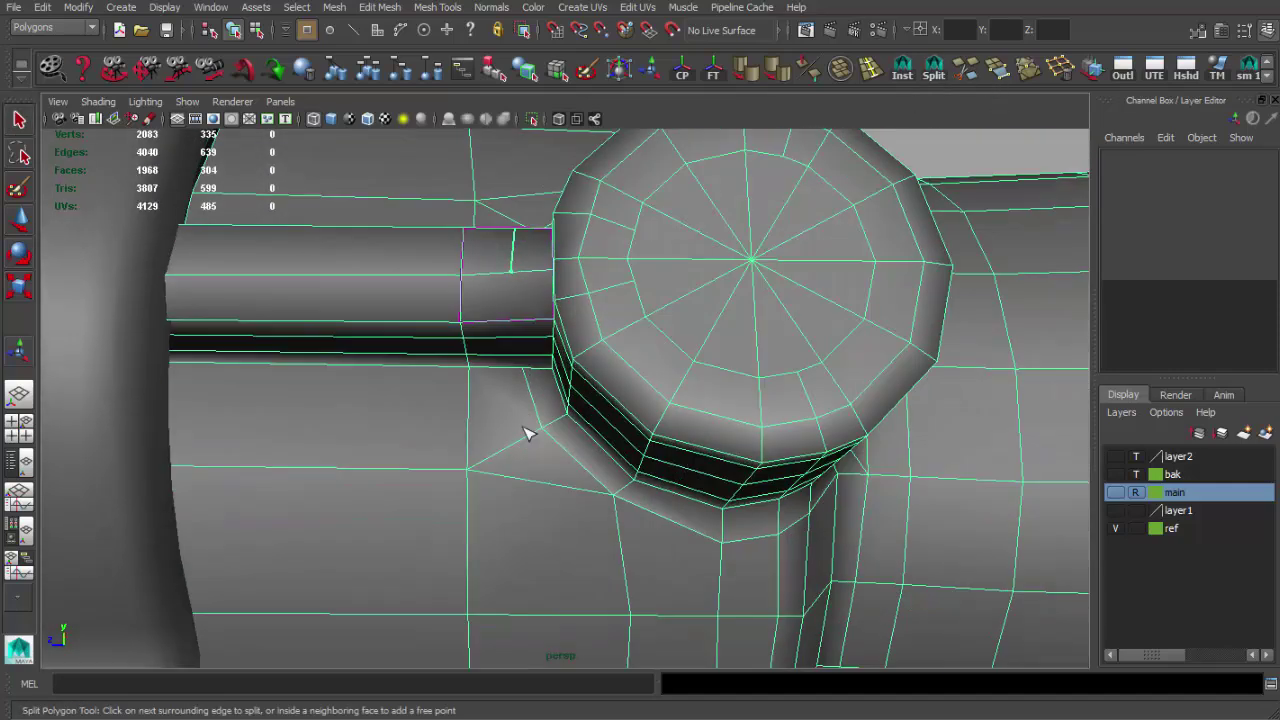
mouse_move(769, 430)
left_mouse_down("alt")
mouse_move(609, 423)
mouse_move(586, 443)
mouse_move(677, 517)
left_mouse_up("alt")
left_click(698, 366)
mouse_move(698, 366)
left_mouse_down("alt")
mouse_move(714, 371)
mouse_move(678, 262)
mouse_move(700, 306)
mouse_move(658, 251)
left_mouse_up("alt")
key("Return")
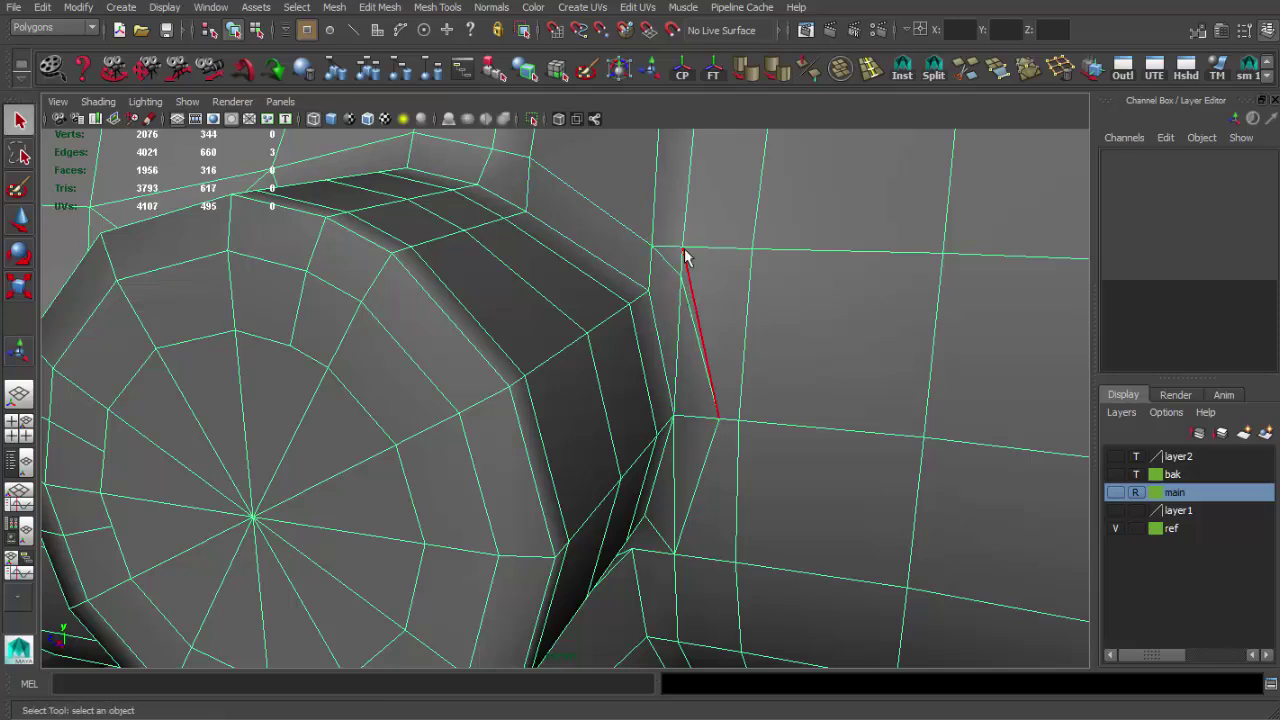
Step: Pick a vertex at the crease beside the knob and reposition it
mouse_move(707, 273)
left_mouse_down("alt")
mouse_move(748, 357)
mouse_move(745, 276)
left_mouse_up("alt")
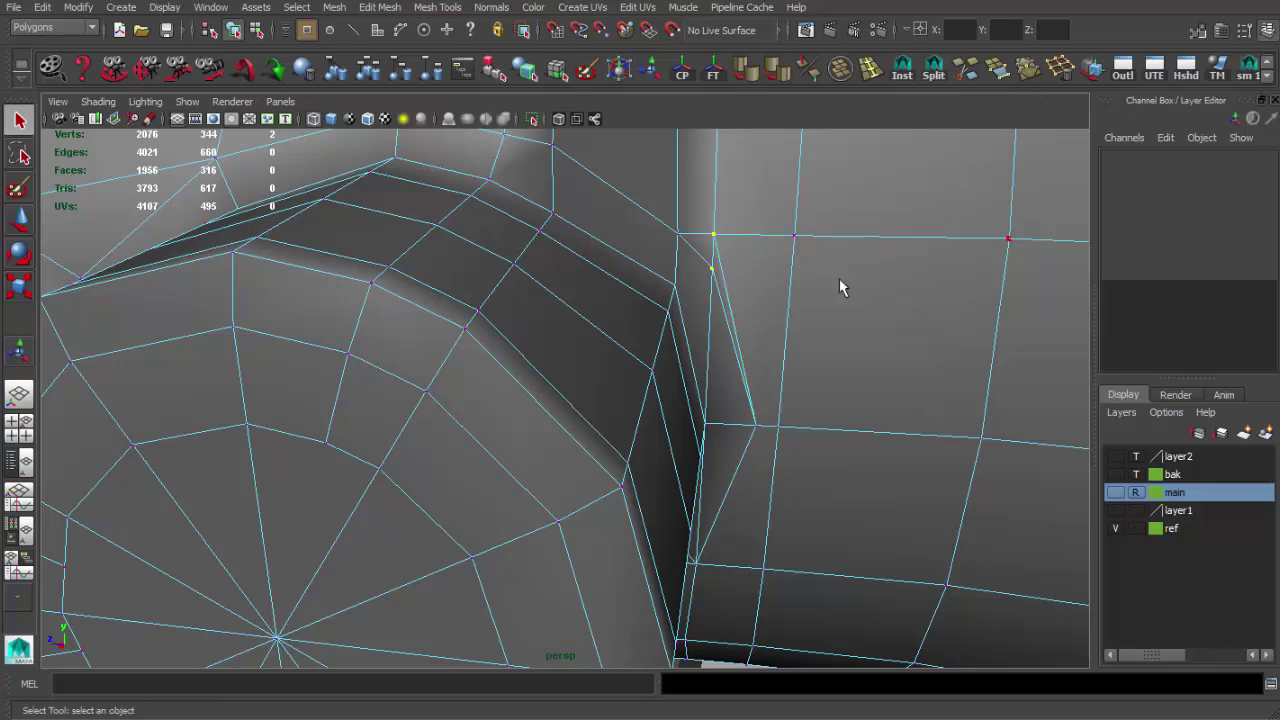
right_click(735, 344)
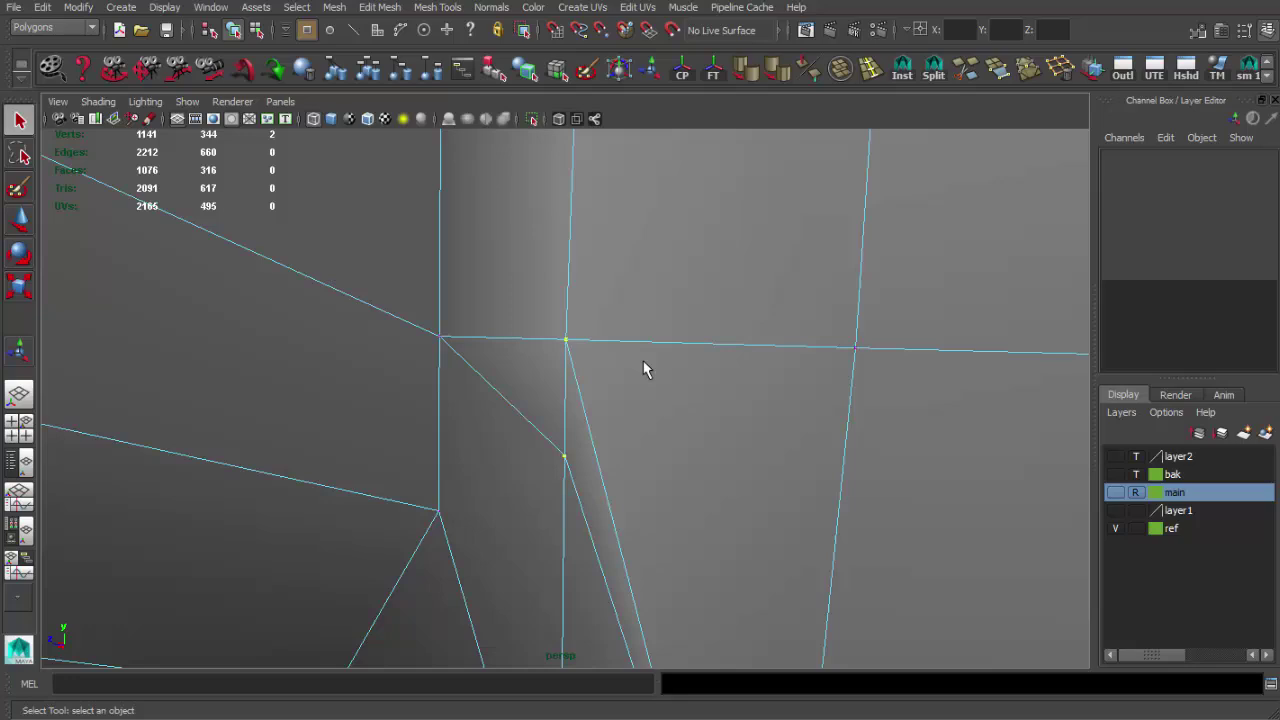
middle_click_drag(643, 369, 945, 125, "alt")
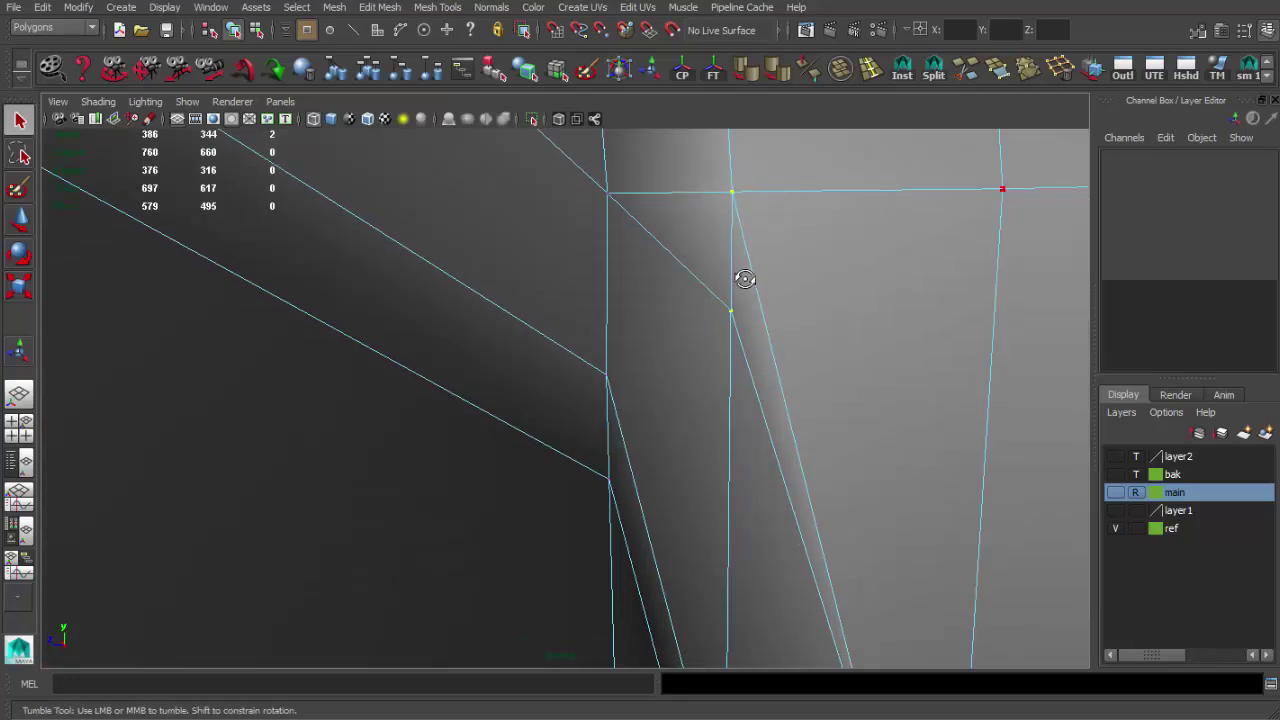
scroll(745, 279, "down", 5)
left_click_drag(620, 329, 677, 380, "alt")
key("w")
left_click(634, 346)
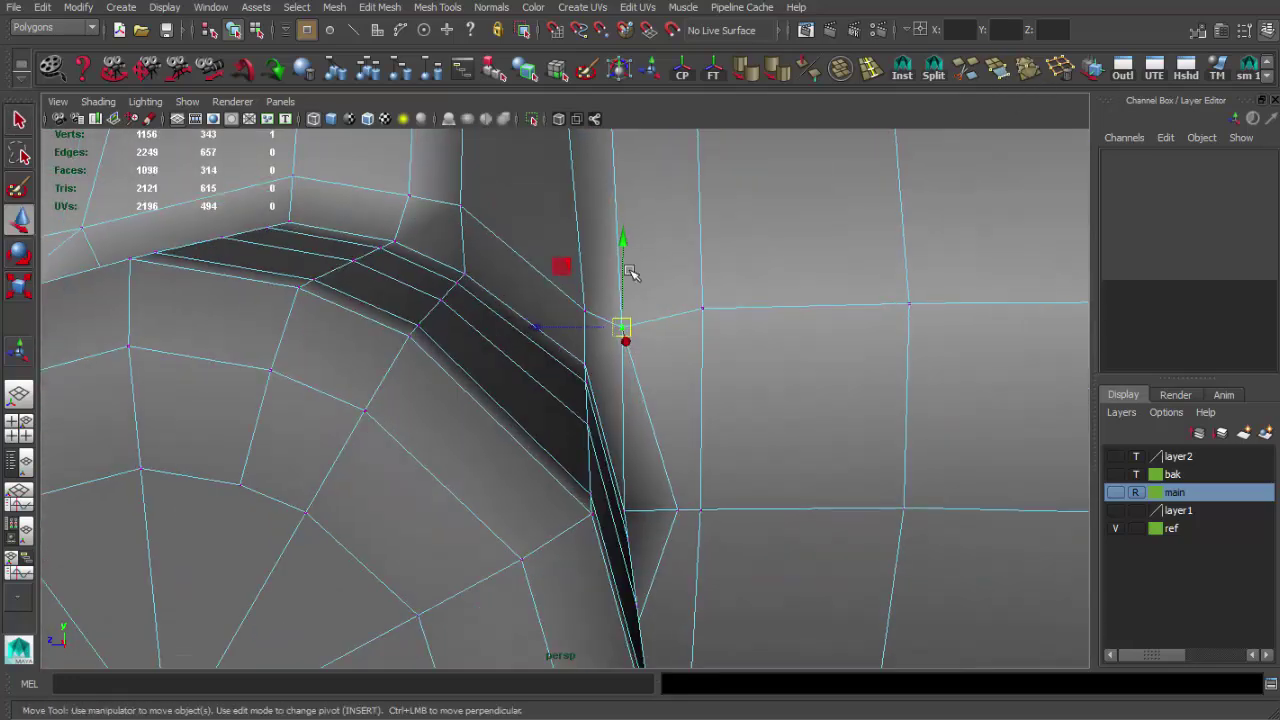
mouse_move(622, 248)
left_mouse_down("alt")
mouse_move(651, 416)
mouse_move(614, 251)
mouse_move(638, 312)
left_mouse_up("alt")
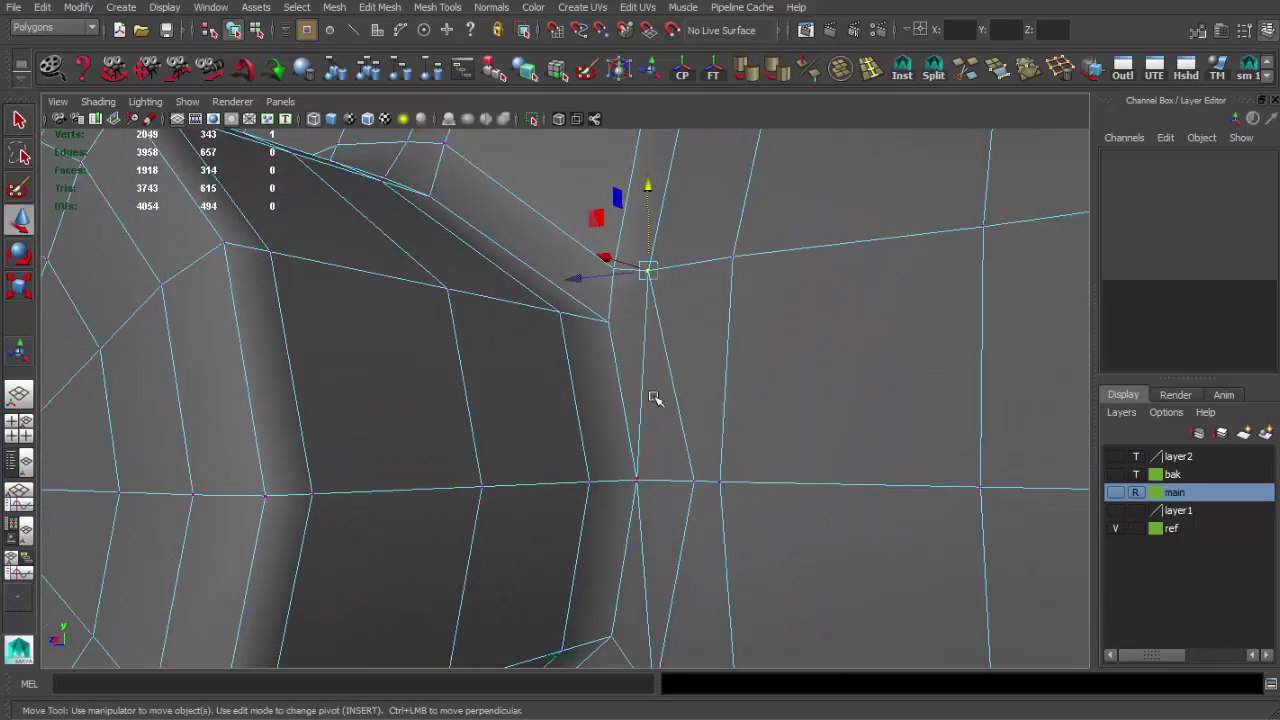
mouse_move(640, 383)
left_mouse_down("alt")
mouse_move(669, 403)
mouse_move(735, 370)
left_mouse_up("alt")
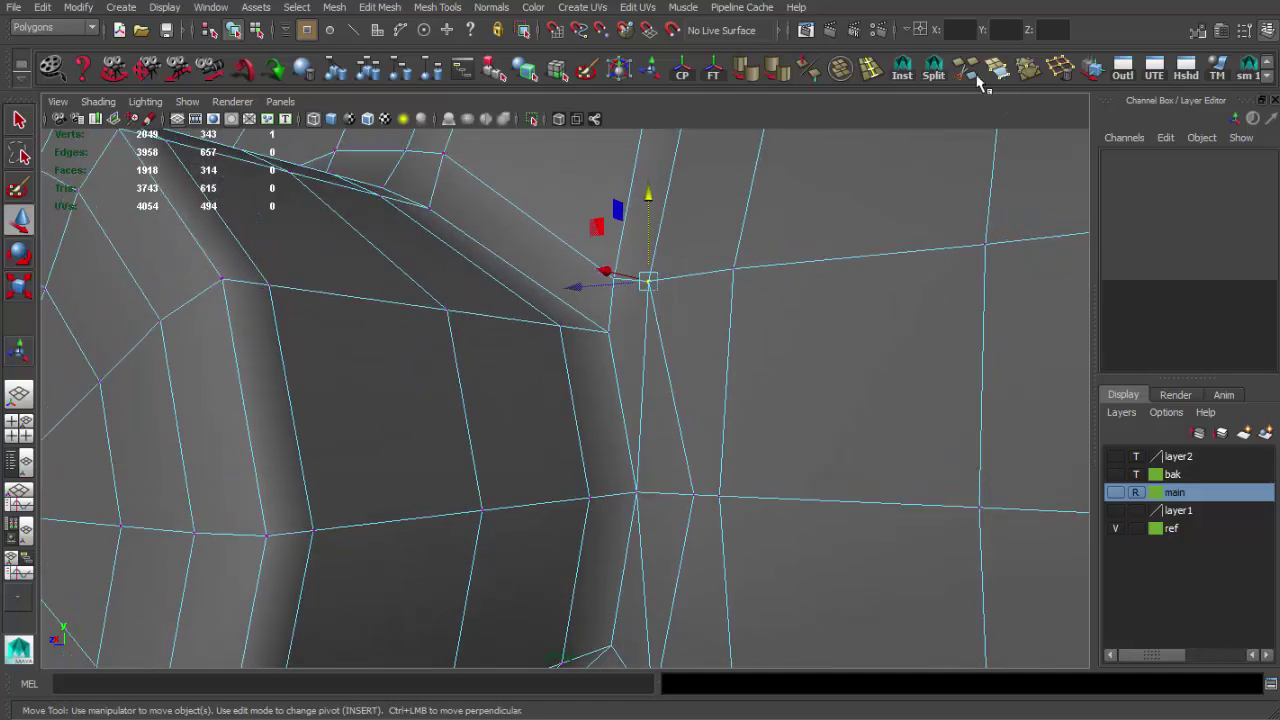
scroll(691, 343, "down", 5)
Step: Inspect the crease and cylinder on the selected scope mesh to verify the edit
key("q")
scroll(651, 434, "up", 5)
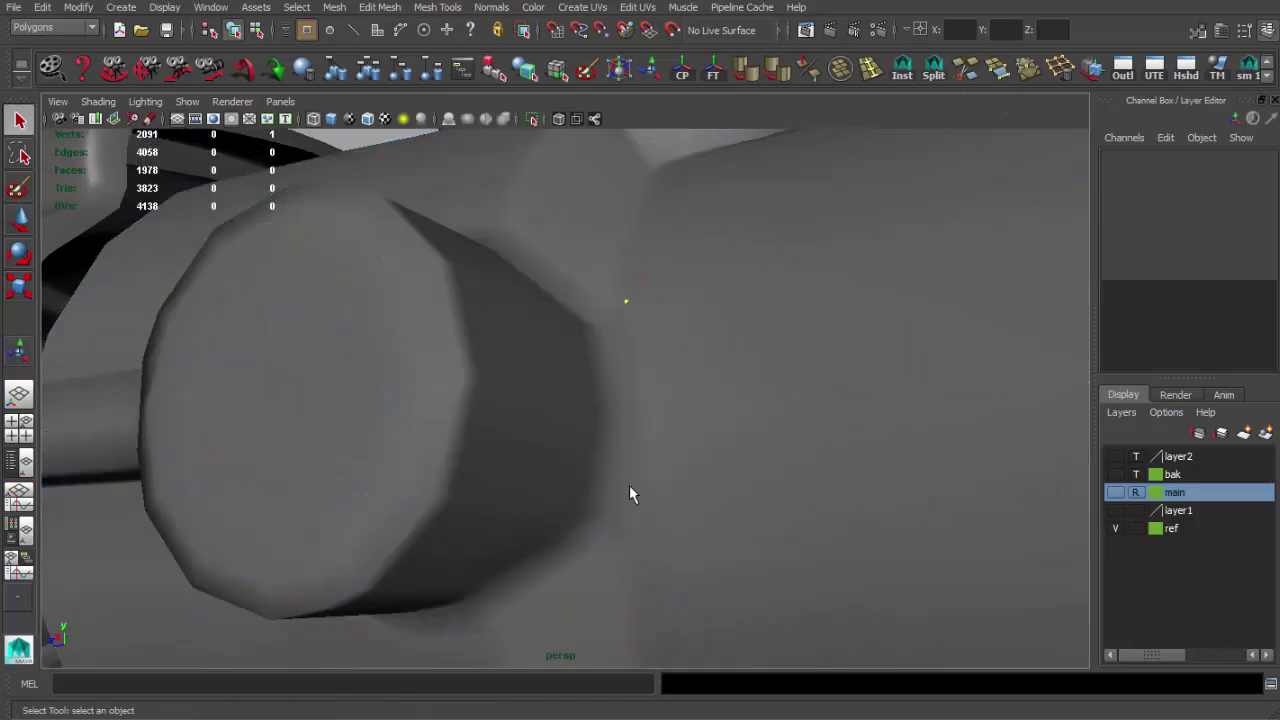
left_click_drag(629, 495, 657, 449, "alt")
left_click(700, 397)
left_click_drag(700, 397, 686, 397, "alt")
scroll(717, 340, "up", 2)
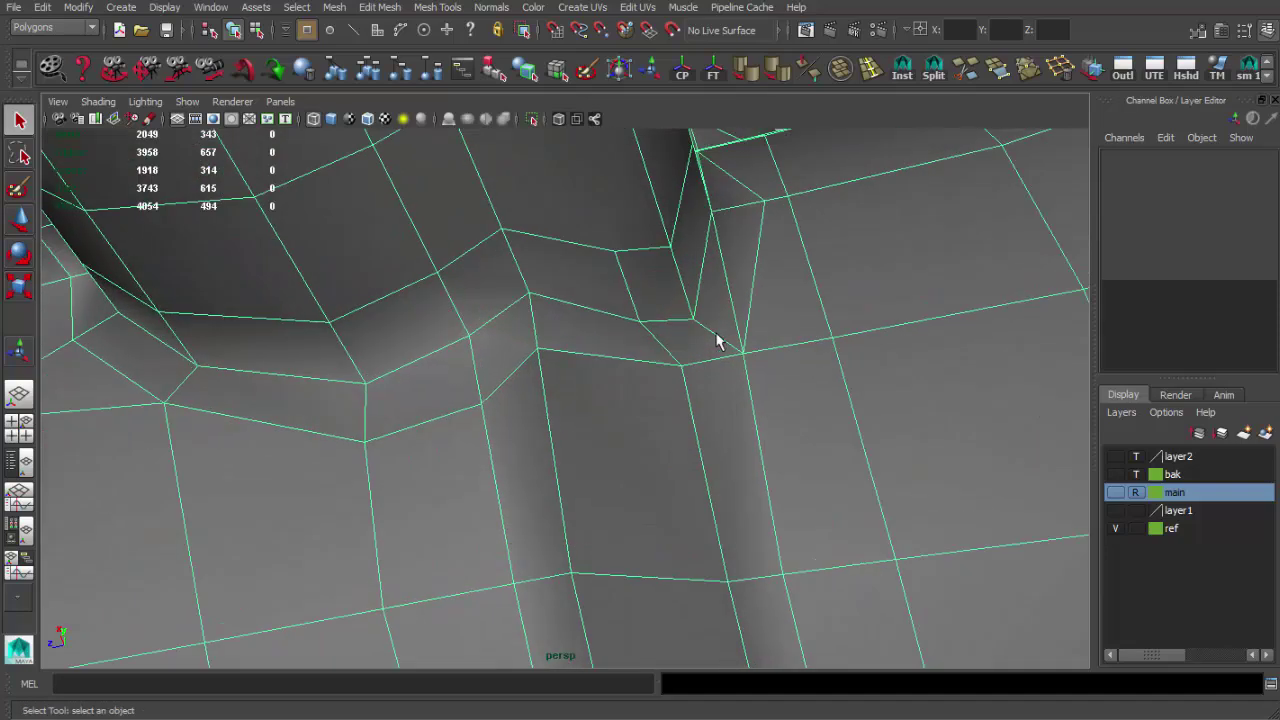
scroll(755, 328, "up", 1)
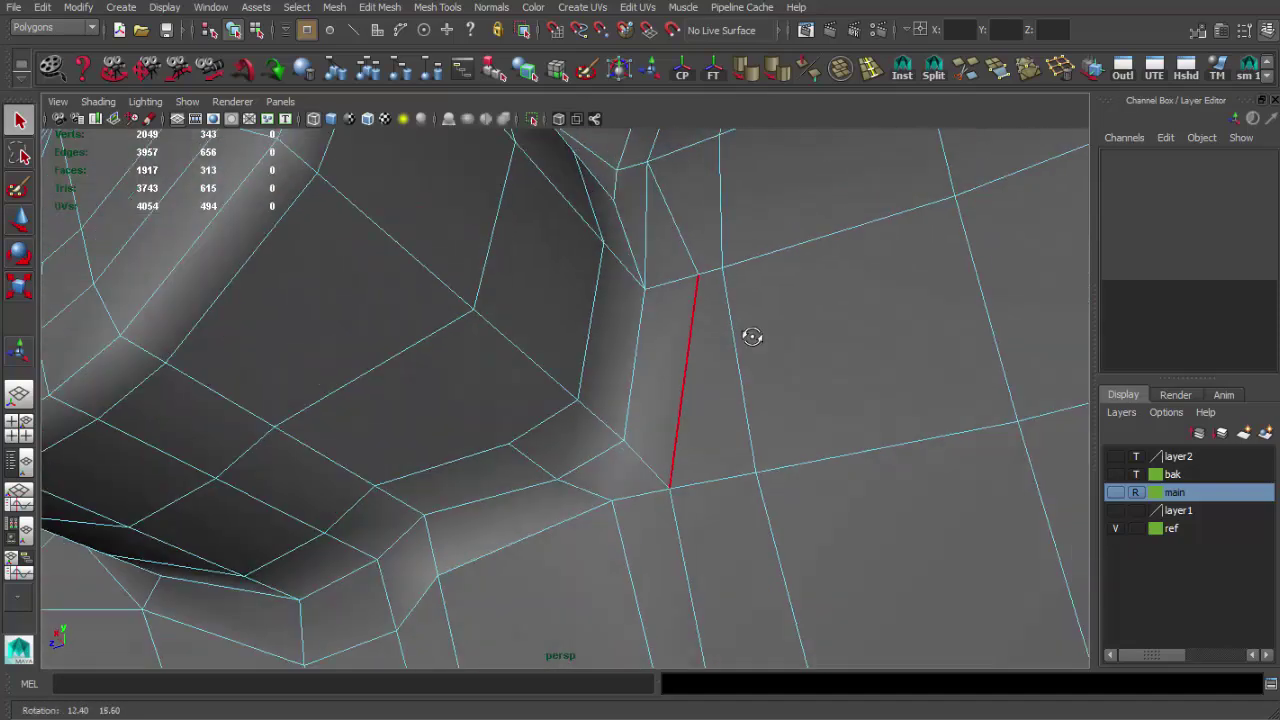
scroll(700, 380, "down", 4)
mouse_move(700, 380)
left_mouse_down("alt")
mouse_move(651, 400)
mouse_move(703, 367)
mouse_move(686, 429)
mouse_move(737, 314)
mouse_move(771, 329)
mouse_move(686, 286)
mouse_move(761, 245)
mouse_move(794, 323)
mouse_move(383, 263)
mouse_move(348, 309)
mouse_move(491, 271)
left_mouse_up("alt")
scroll(766, 434, "up", 2)
scroll(736, 409, "down", 3)
scroll(794, 323, "down", 3)
scroll(794, 323, "up", 2)
scroll(430, 290, "up", 2)
scroll(570, 318, "up", 2)
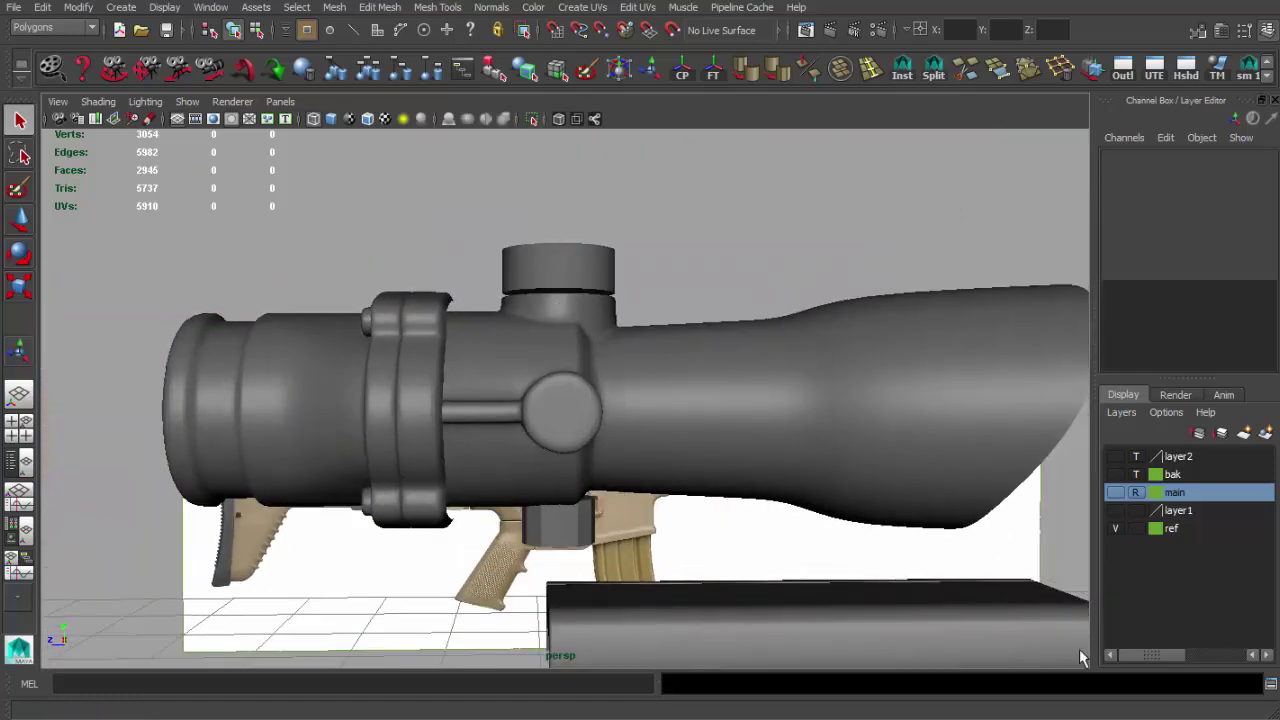
Step: On the scope body's cage, nudge the knob's vertex rings slightly right in the enlarged side view
left_click_drag(726, 441, 537, 404, "alt")
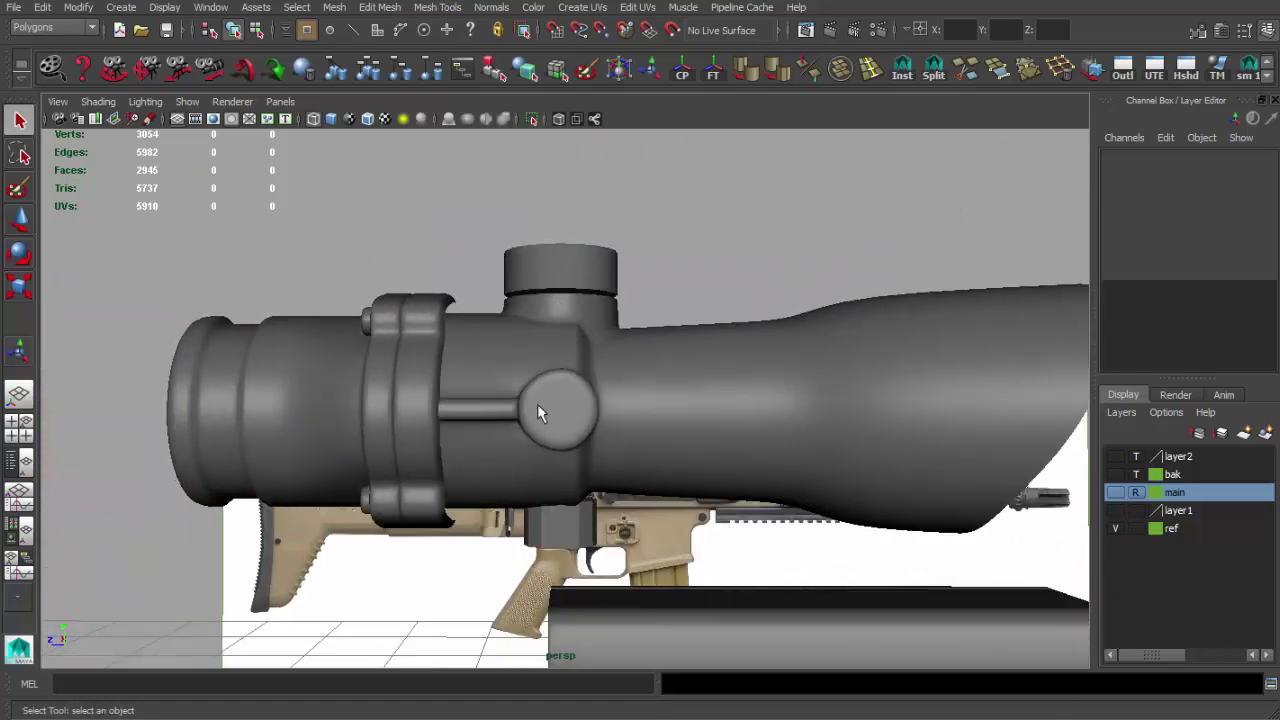
left_click(537, 404)
scroll(600, 443, "up", 2)
scroll(612, 423, "up", 2)
scroll(612, 420, "up", 2)
scroll(612, 420, "down", 3)
key("F10")
mouse_move(634, 420)
left_mouse_down("alt")
mouse_move(571, 371)
mouse_move(611, 394)
left_mouse_up("alt")
key("space")
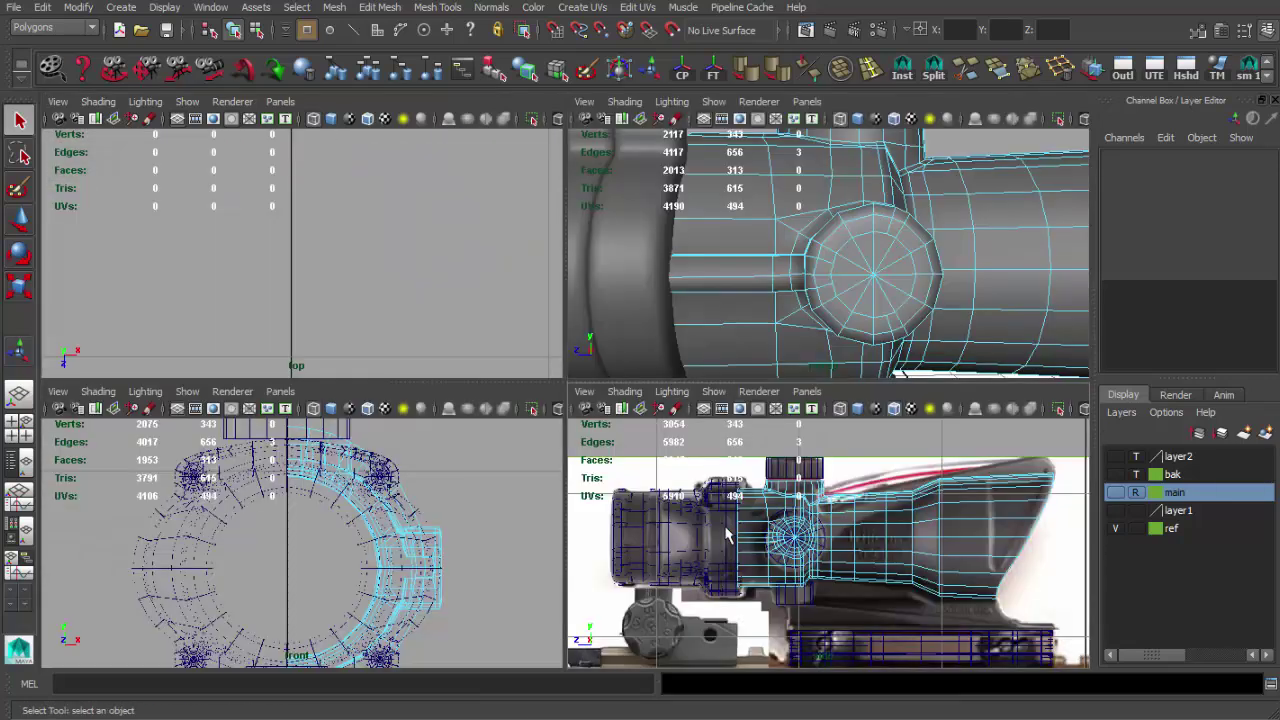
key("space")
scroll(549, 429, "up", 3)
scroll(549, 429, "up", 2)
scroll(462, 370, "up", 2)
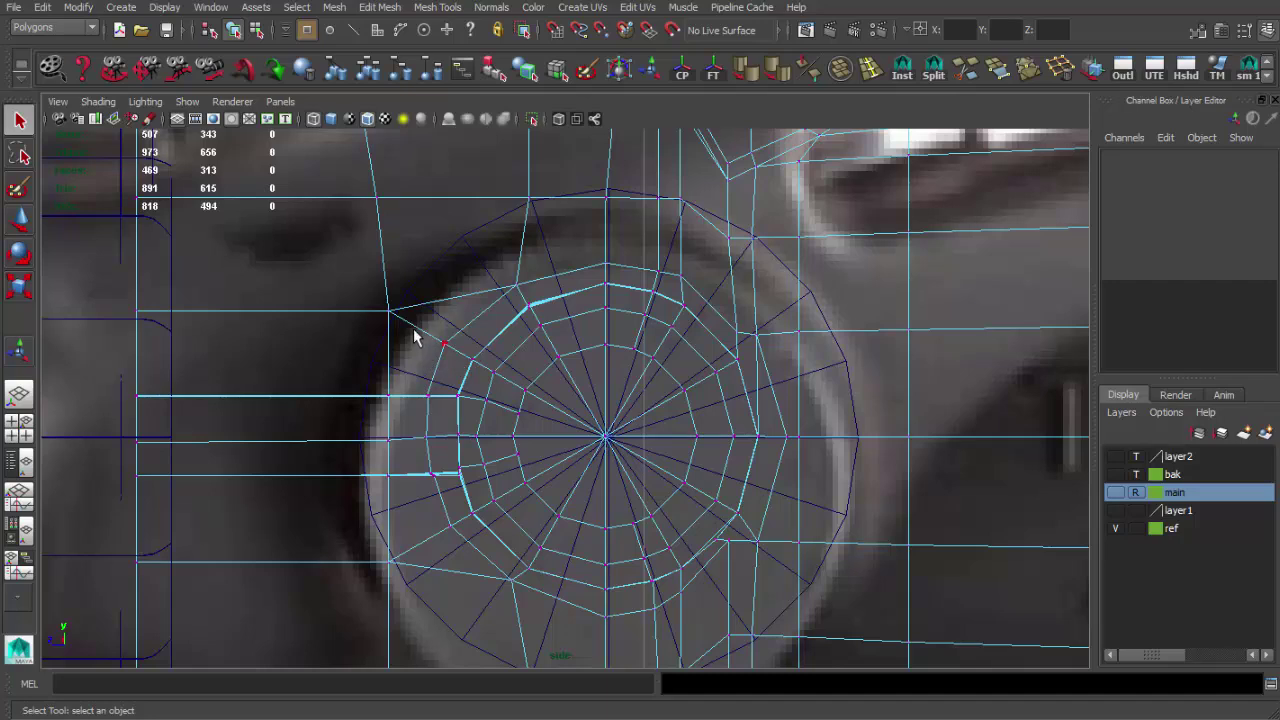
key("w")
left_click_drag(406, 435, 418, 435)
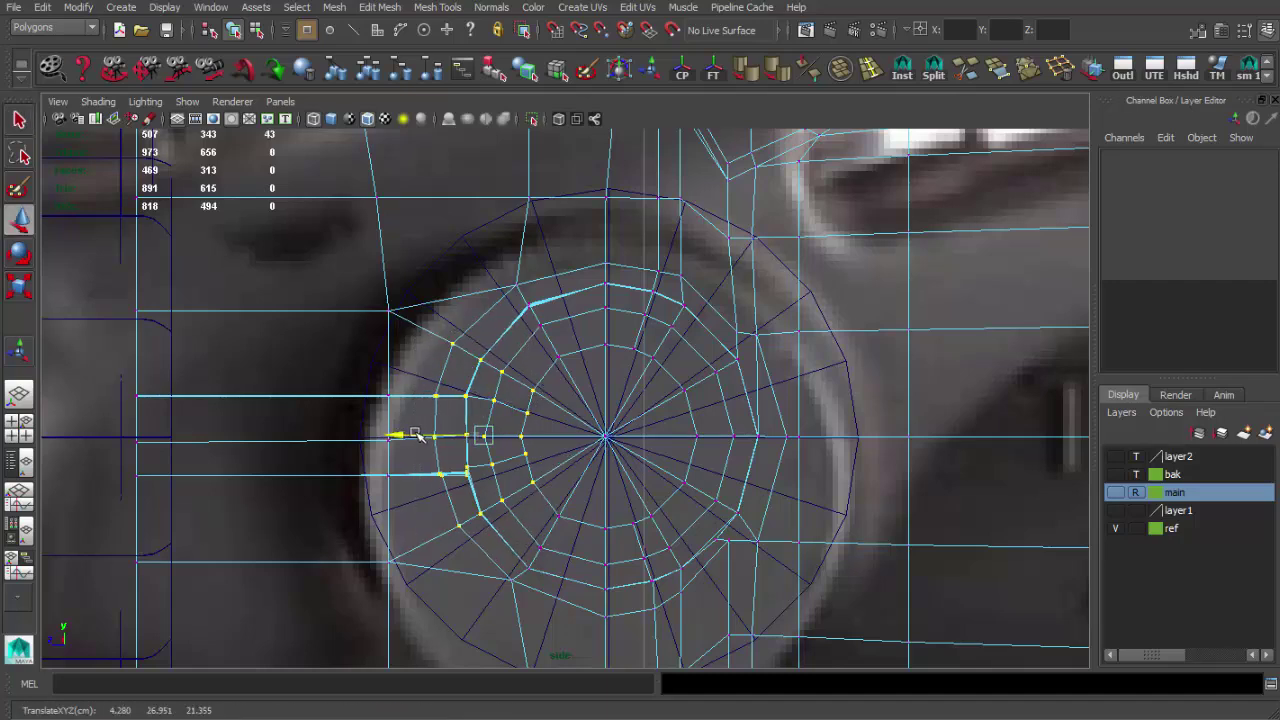
scroll(578, 427, "down", 1)
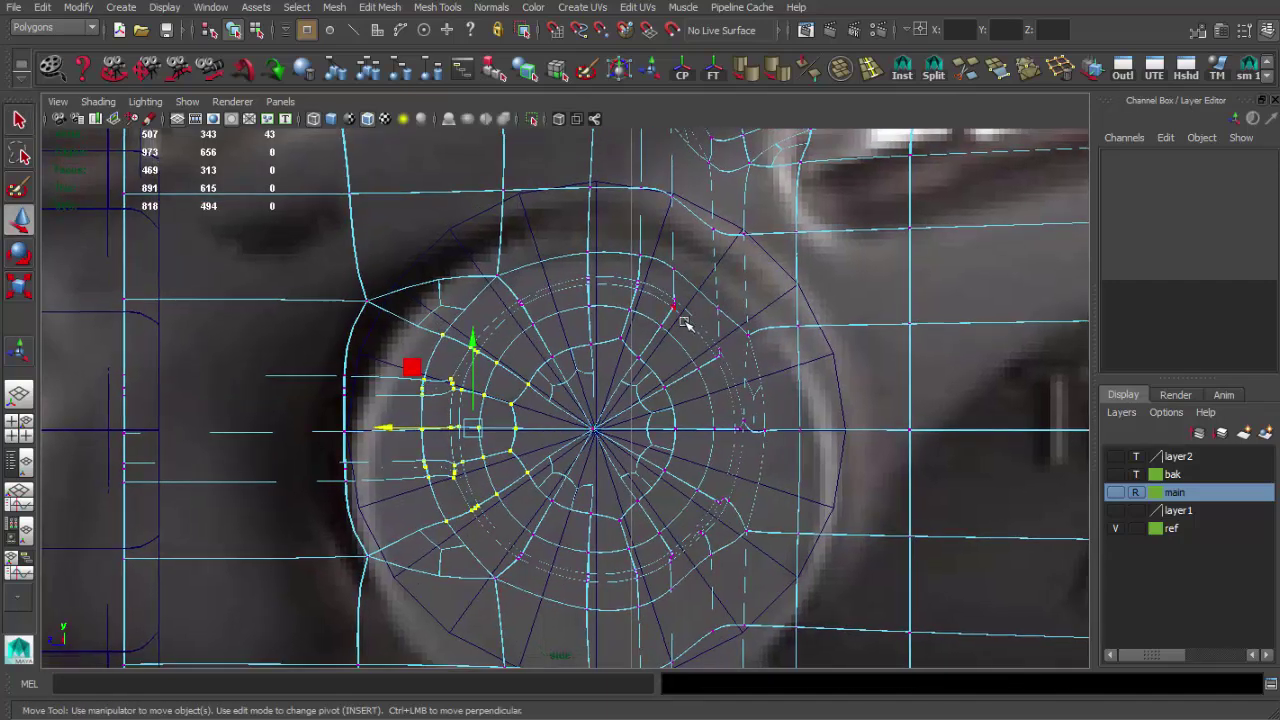
Step: Back in perspective, shift the selected knob vertex loop to the left
key("space")
key("space")
left_click_drag(712, 329, 678, 334, "alt")
left_click_drag(446, 422, 432, 409)
scroll(430, 408, "down", 2)
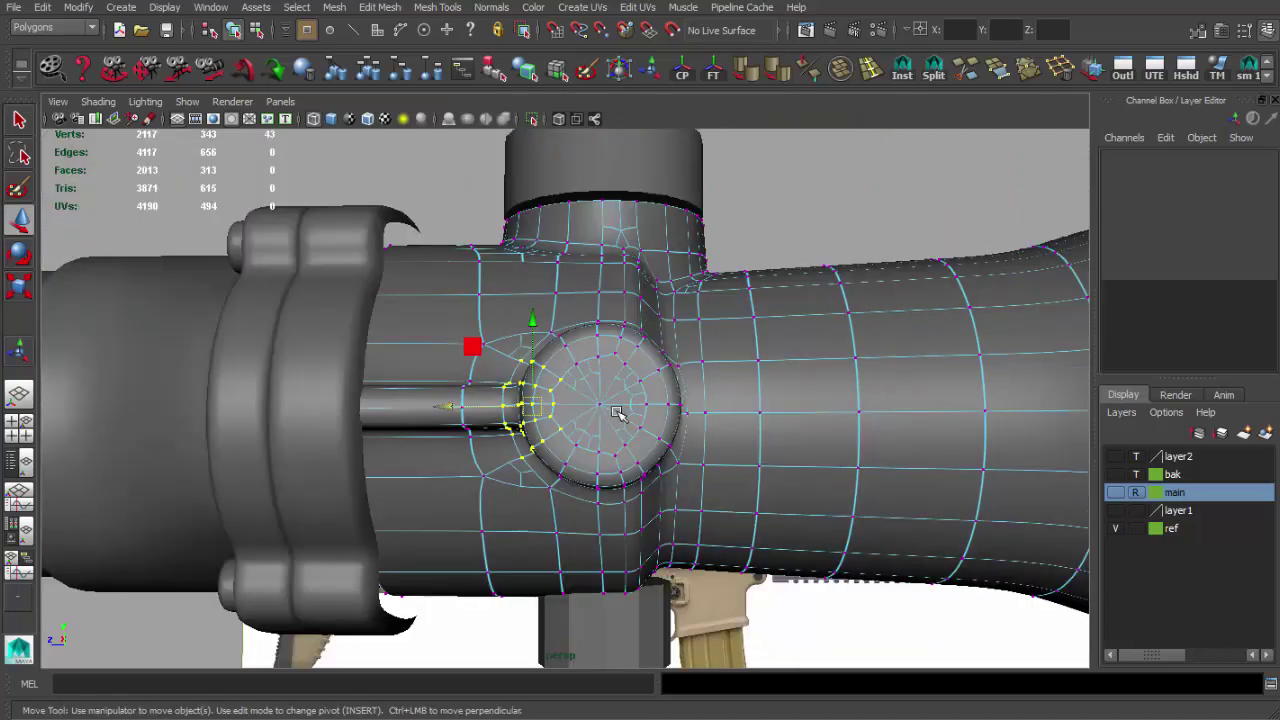
key("q")
mouse_move(600, 350)
left_mouse_down("alt")
mouse_move(700, 300)
mouse_move(686, 323)
mouse_move(669, 277)
mouse_move(712, 270)
mouse_move(803, 309)
mouse_move(667, 370)
mouse_move(735, 368)
mouse_move(689, 420)
mouse_move(598, 401)
mouse_move(700, 410)
left_mouse_up("alt")
scroll(816, 165, "up", 2)
scroll(816, 165, "down", 3)
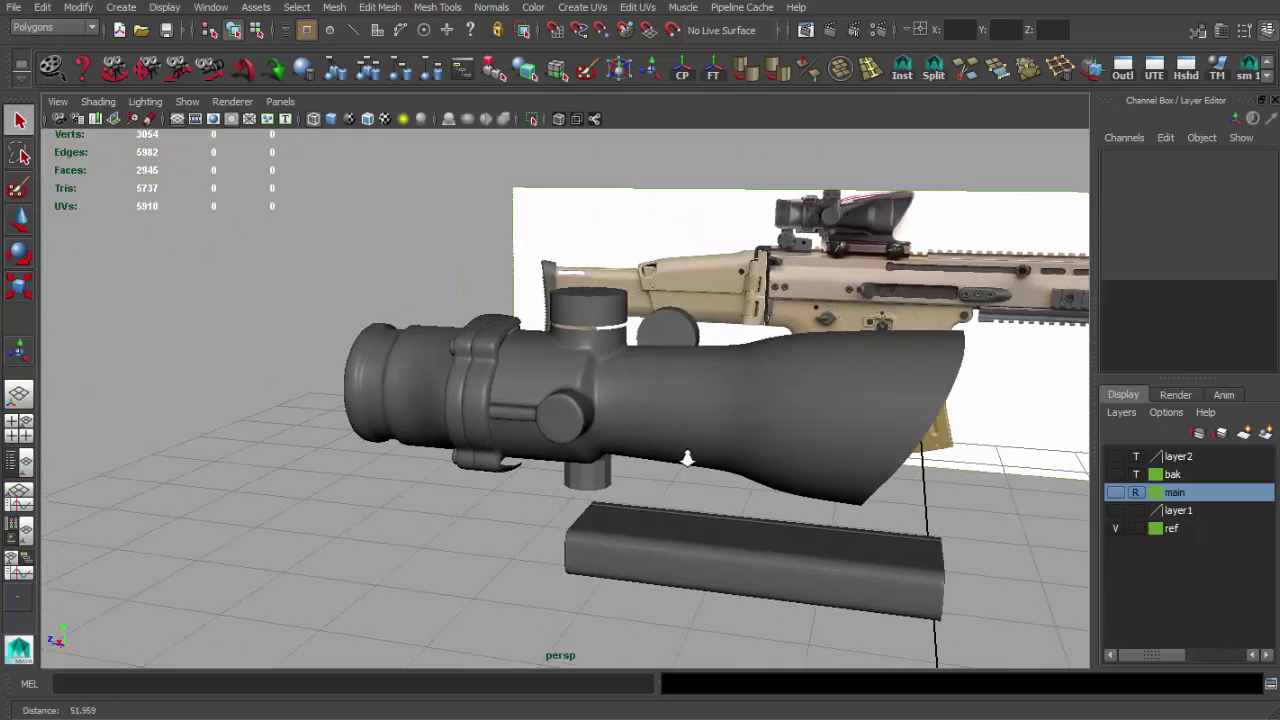
scroll(728, 417, "up", 5)
Step: Select edges on the scope mesh near the knob and slide them to the left
left_click(705, 407)
scroll(649, 434, "up", 3)
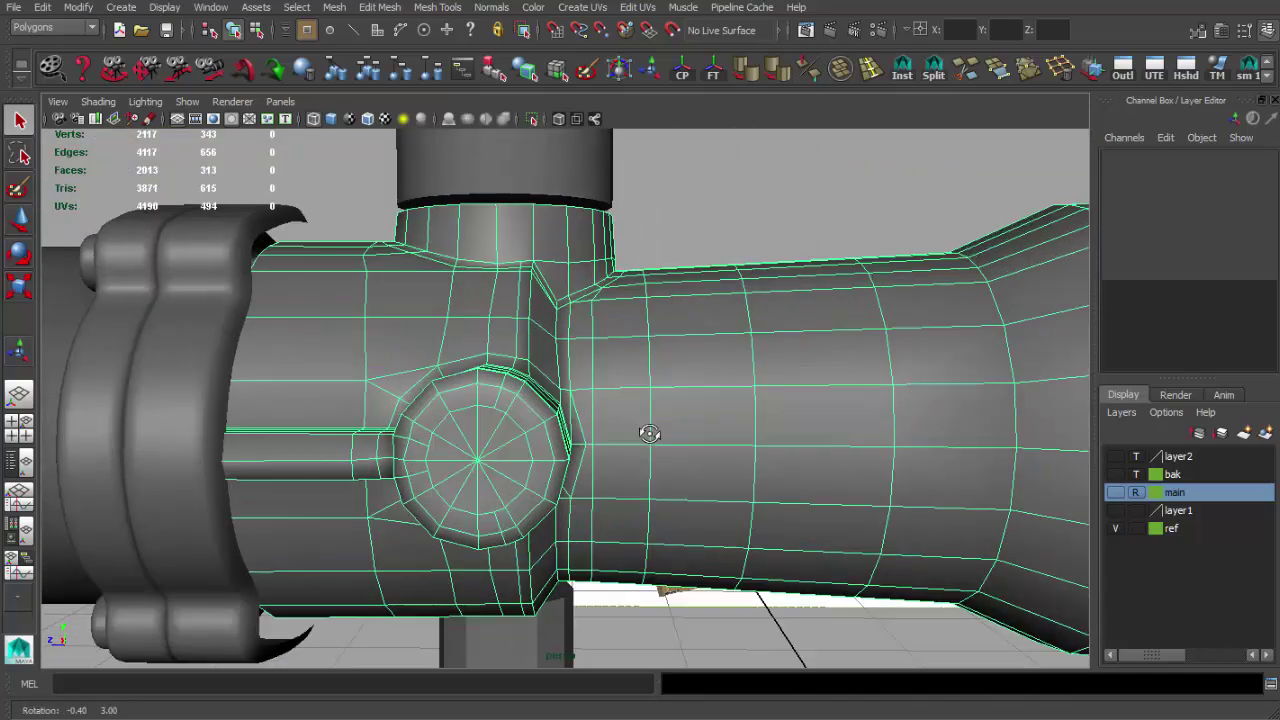
scroll(631, 443, "up", 3)
left_click(573, 405, "shift")
key("w")
left_click_drag(566, 402, 498, 403)
scroll(560, 429, "up", 2)
mouse_move(560, 429)
left_mouse_down("alt")
mouse_move(531, 400)
mouse_move(558, 412)
left_mouse_up("alt")
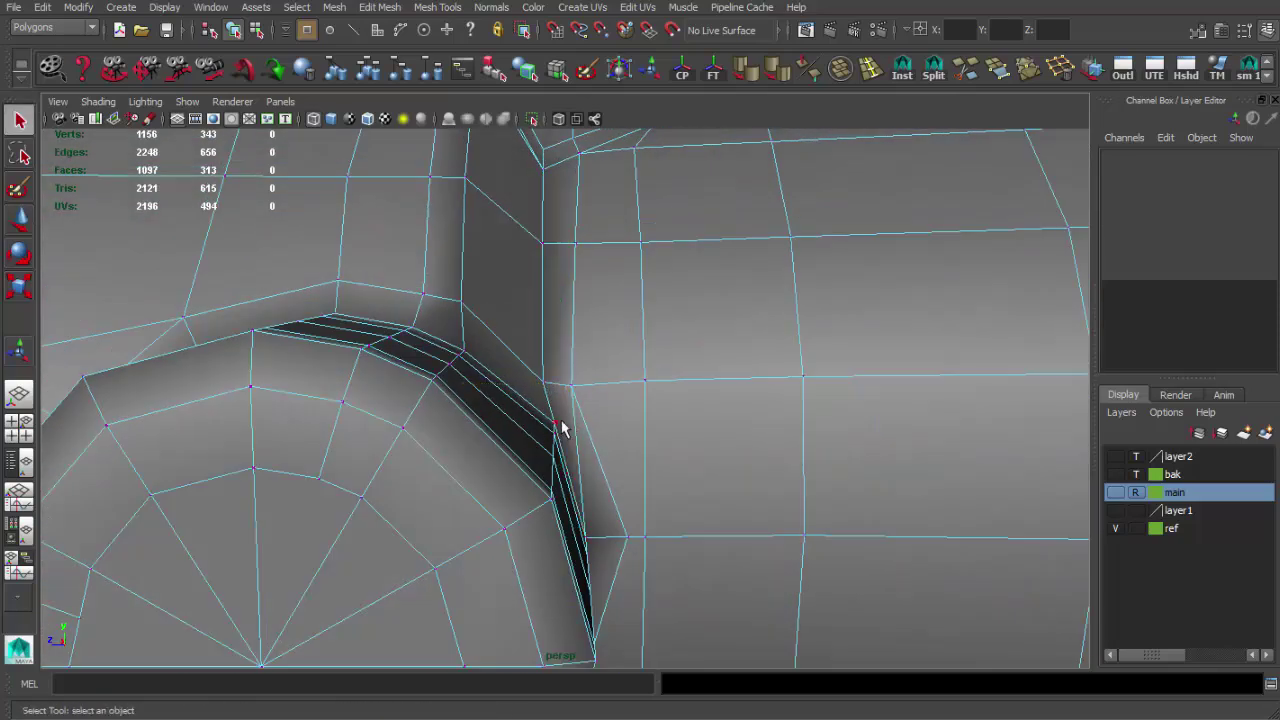
Step: Pick a vertex at the knob's crease, then preview the scope mesh smoothed
left_click(553, 427)
key("w")
scroll(530, 423, "down", 5)
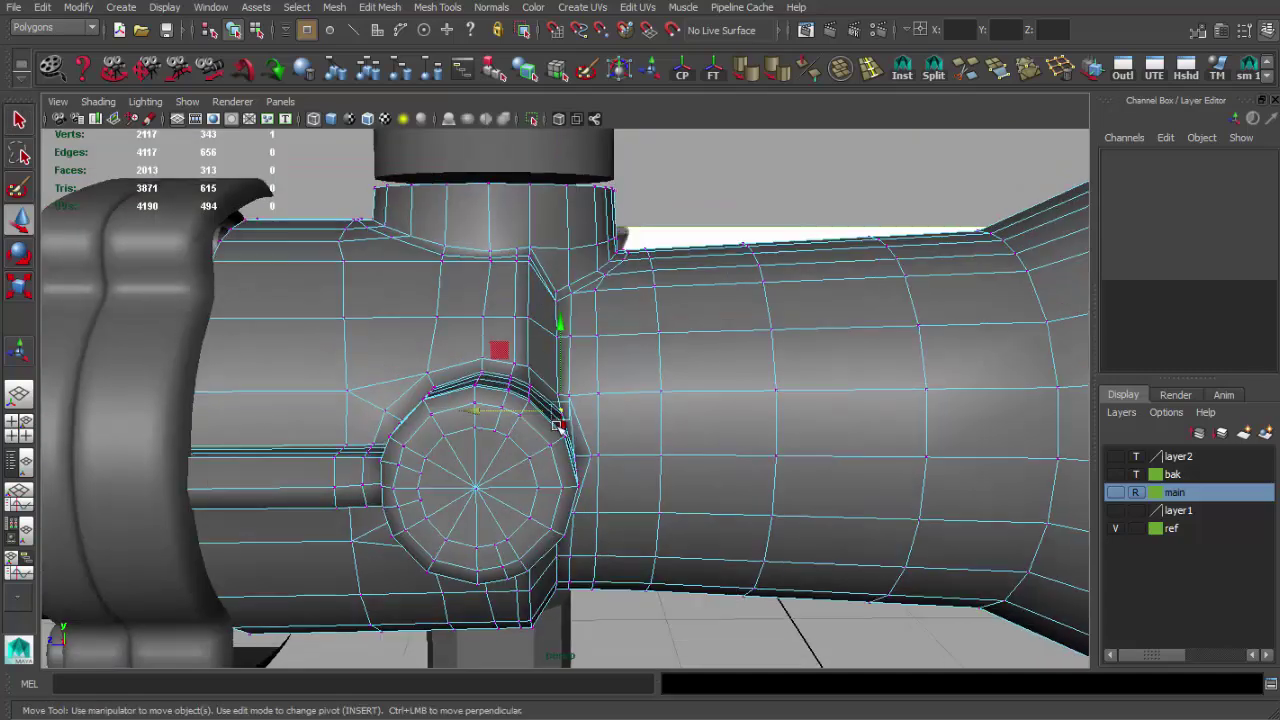
key("q")
left_click_drag(560, 430, 618, 441, "alt")
key("3")
Step: Reselect the scope body and look up at the side knob junction
left_click(723, 266)
mouse_move(723, 266)
left_mouse_down("alt")
mouse_move(714, 203)
mouse_move(676, 305)
mouse_move(706, 306)
left_mouse_up("alt")
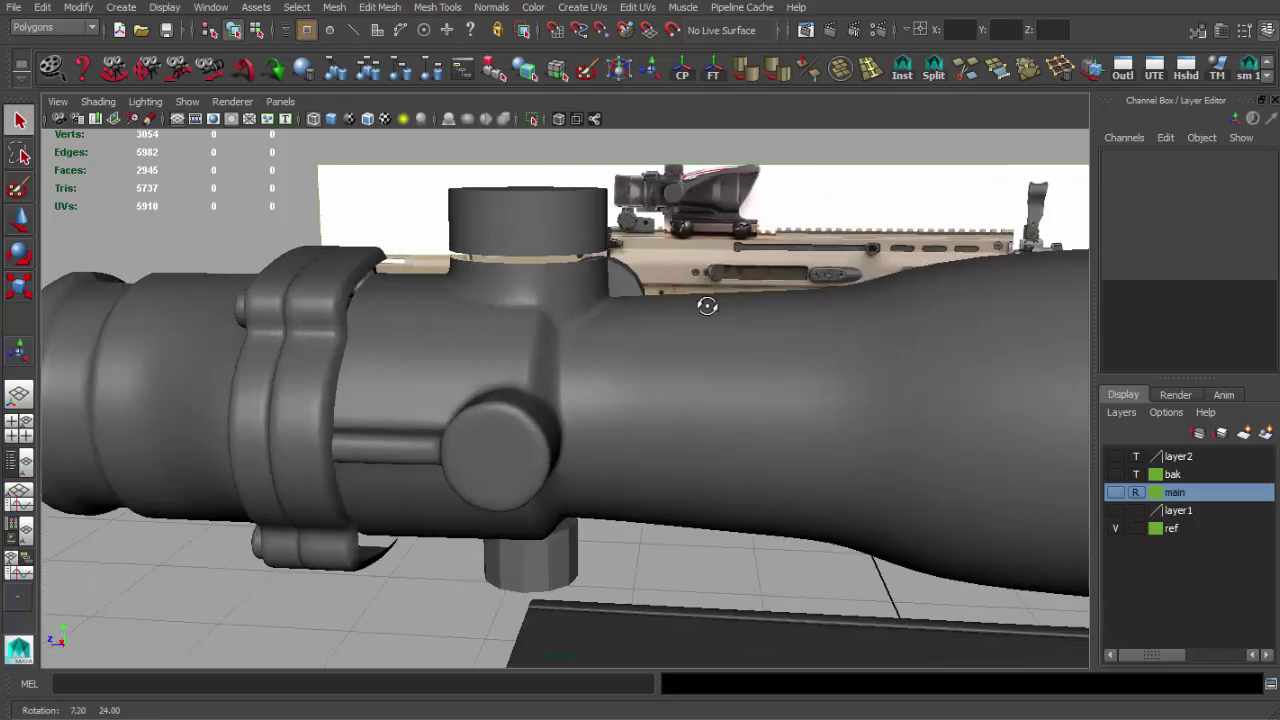
scroll(700, 312, "down", 2)
scroll(680, 317, "down", 2)
scroll(645, 320, "down", 2)
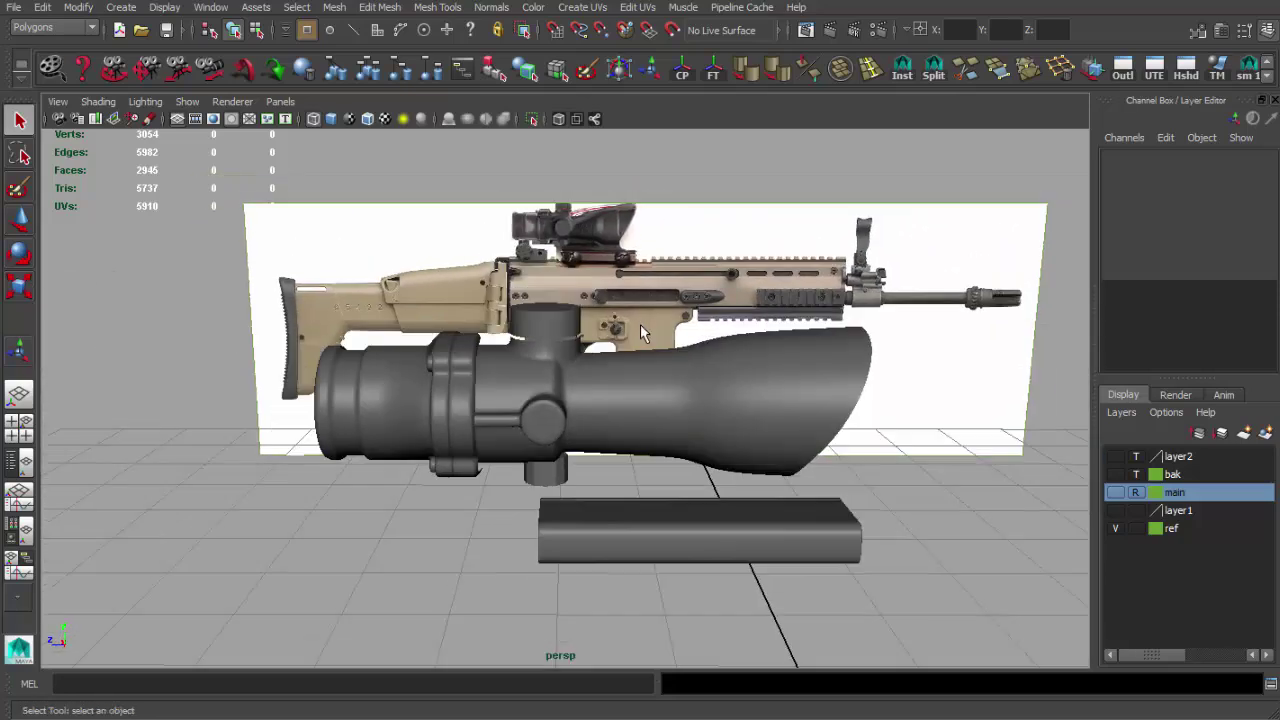
scroll(640, 324, "up", 5)
mouse_move(651, 303)
left_mouse_down("alt")
mouse_move(597, 297)
mouse_move(549, 346)
mouse_move(599, 360)
left_mouse_up("alt")
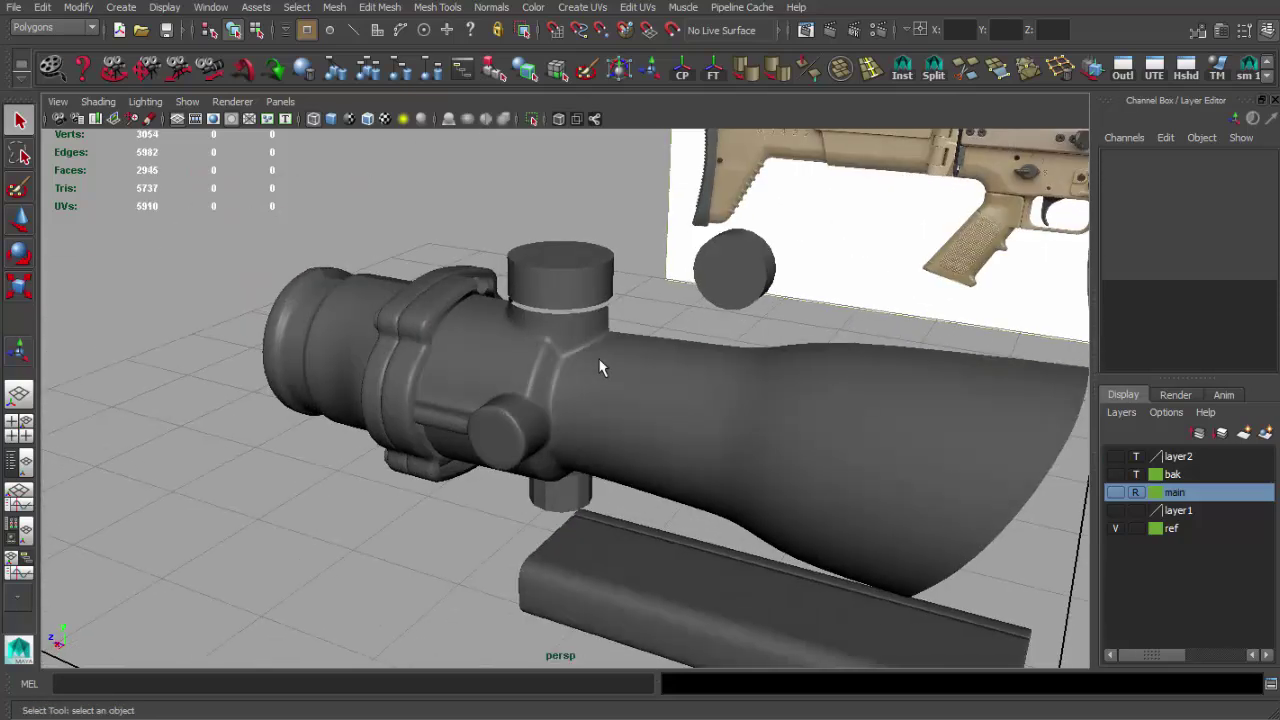
scroll(480, 471, "up", 3)
left_click(480, 478)
mouse_move(480, 478)
left_mouse_down("alt")
mouse_move(577, 563)
mouse_move(593, 481)
mouse_move(520, 430)
mouse_move(443, 337)
mouse_move(509, 471)
mouse_move(457, 600)
mouse_move(459, 484)
mouse_move(505, 627)
mouse_move(517, 625)
left_mouse_up("alt")
Step: Extrude the ring clamp's edges and compare the extrusion with the scope reference photo
scroll(480, 410, "up", 4)
left_click(467, 404)
scroll(467, 404, "up", 2)
key("F10")
key("ctrl+e")
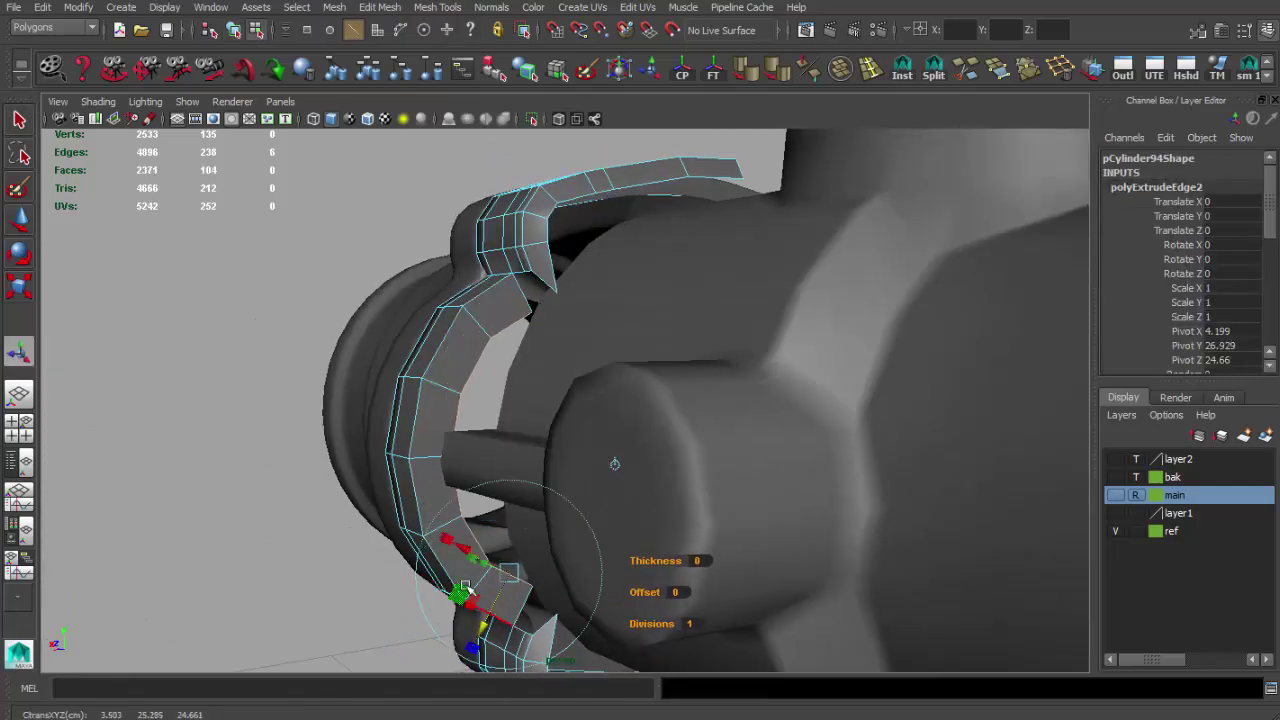
left_click_drag(466, 590, 300, 587, "alt")
key("alt+Tab")
scroll(300, 600, "up", 2)
scroll(376, 673, "up", 2)
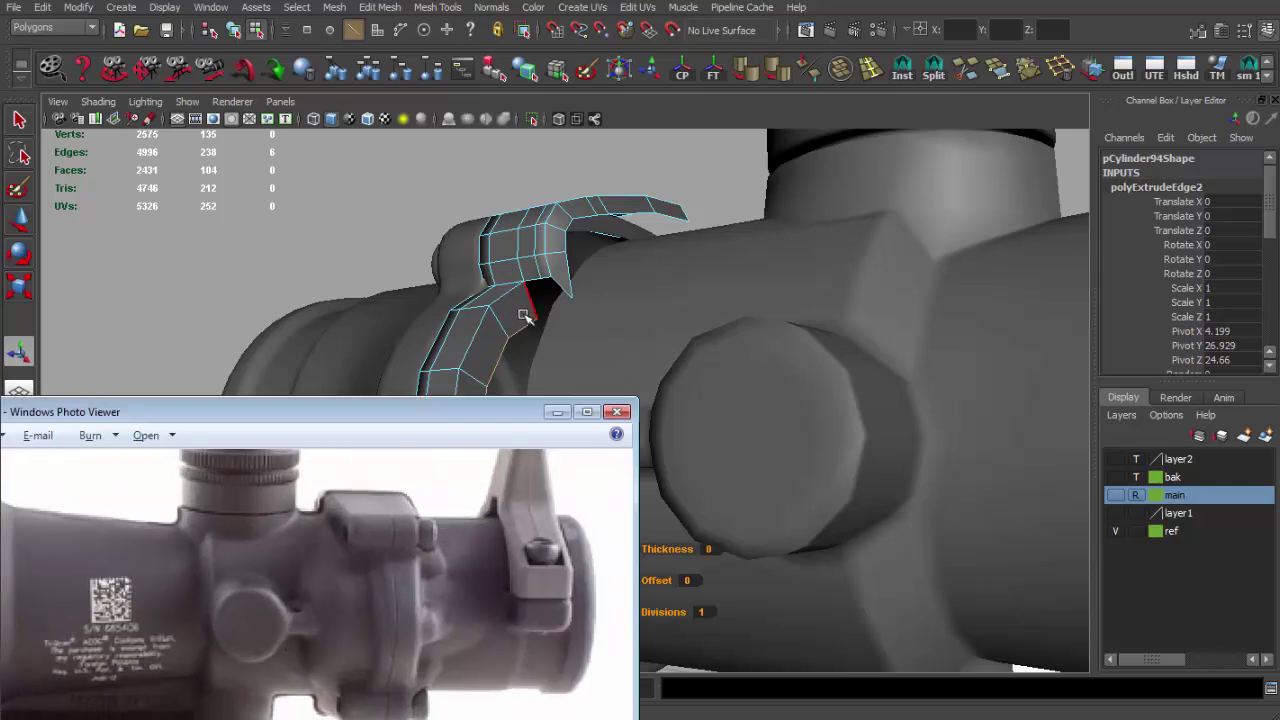
left_click_drag(524, 316, 499, 508, "alt")
Step: Extrude the ring's border edges again and push the new vertices out toward the knob shaft
mouse_move(499, 608)
left_mouse_down("alt")
mouse_move(537, 449)
mouse_move(600, 457)
mouse_move(535, 450)
mouse_move(555, 455)
left_mouse_up("alt")
key("ctrl+e")
key("w")
key("r")
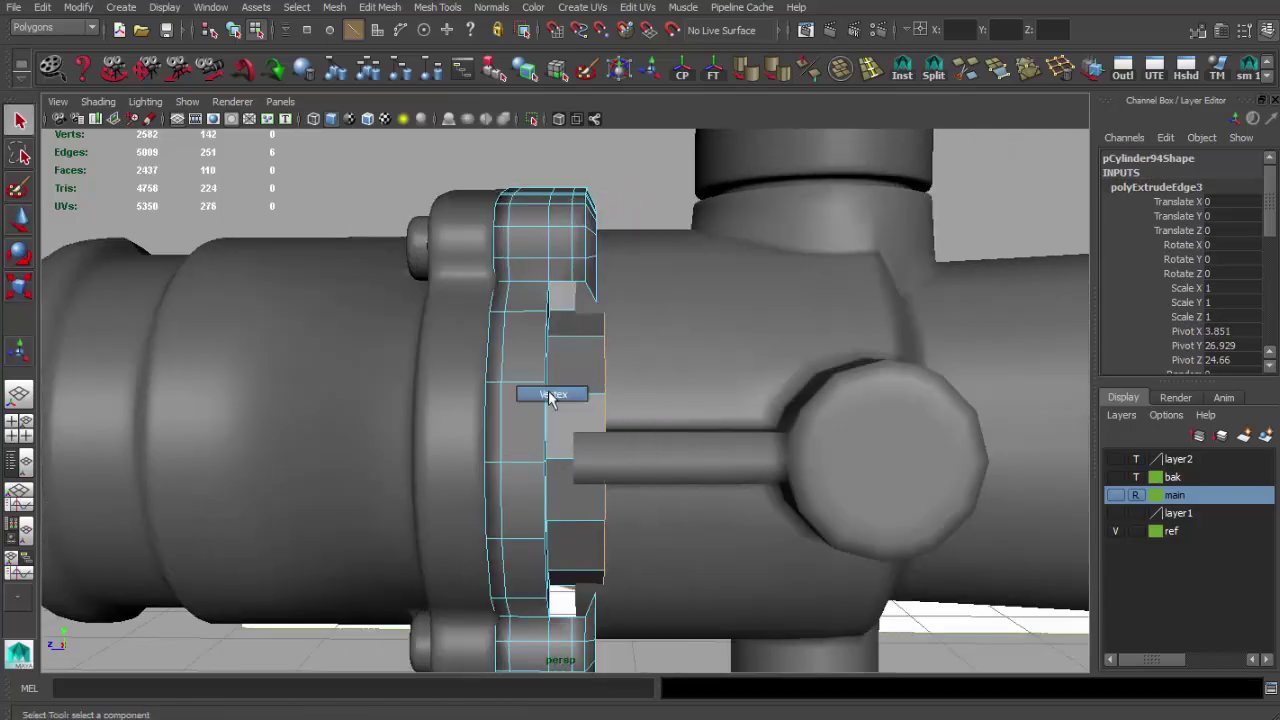
right_click_drag(550, 396, 550, 396)
key("w")
left_click_drag(646, 537, 549, 450)
left_click(600, 336)
key("w")
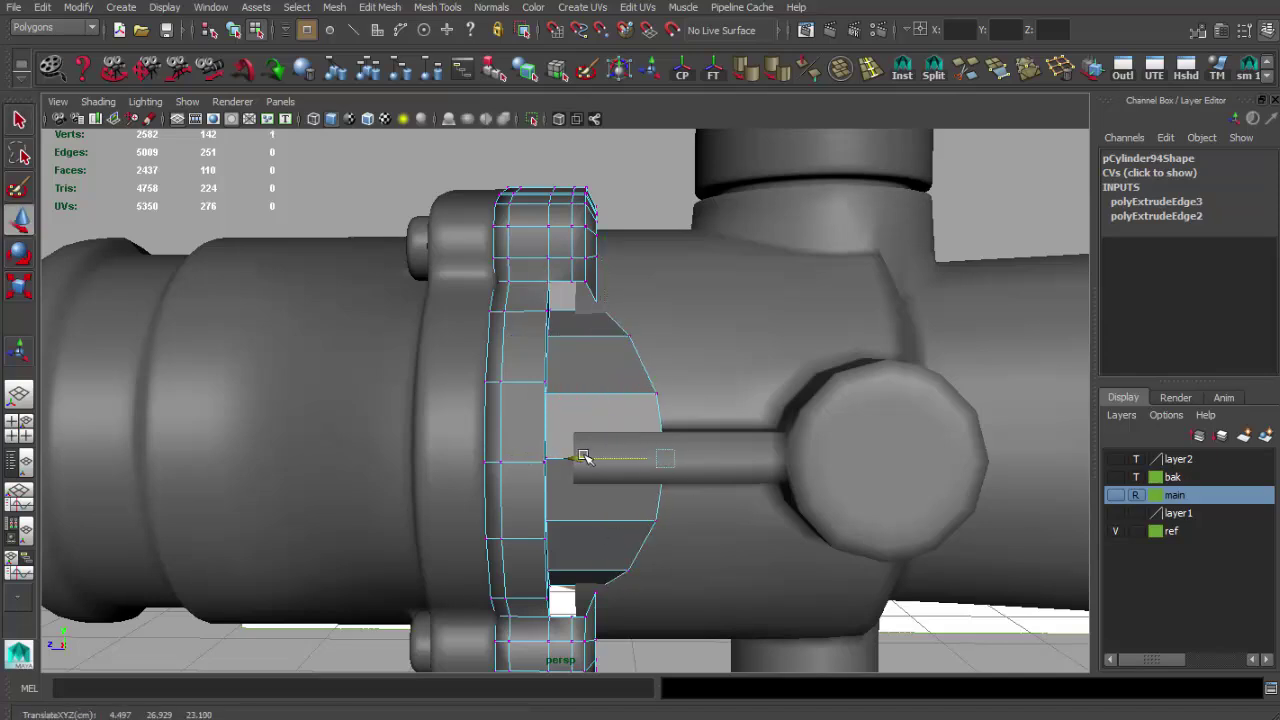
left_click(668, 458)
Step: Add an edge loop across the new extrusion and convert it to vertices for adjusting
key("alt+Tab")
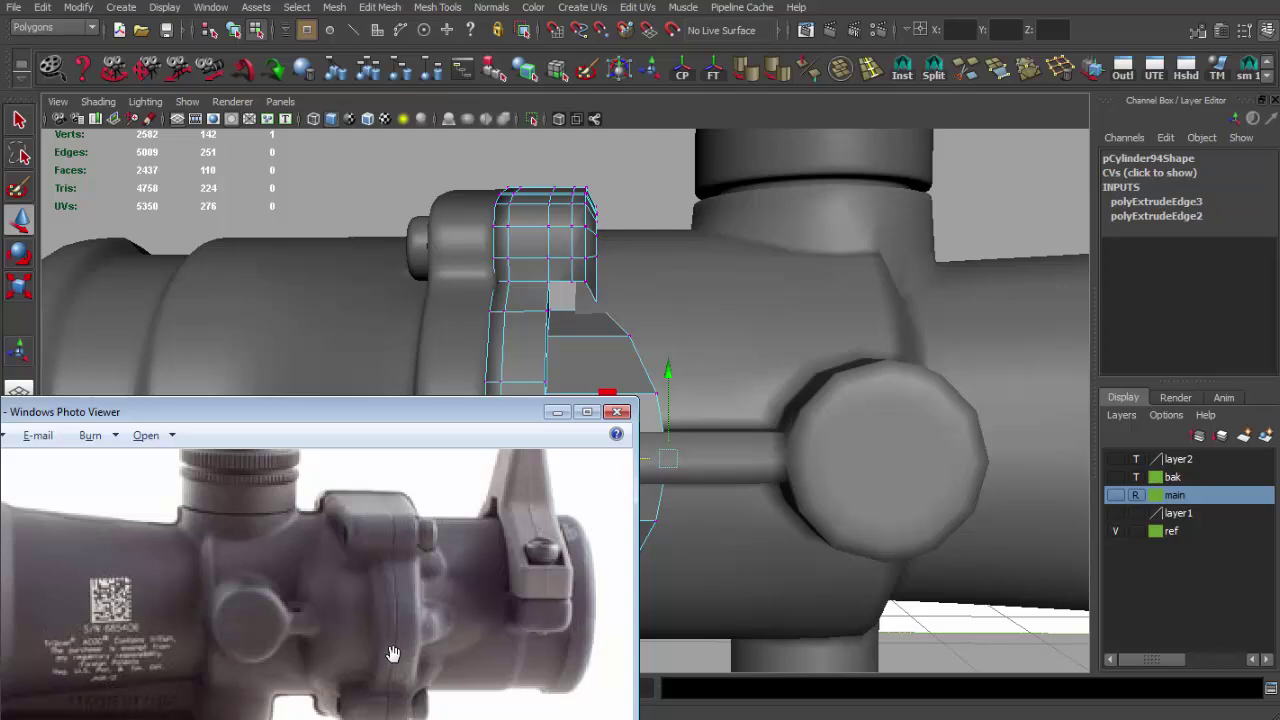
key("alt+Tab")
key("4")
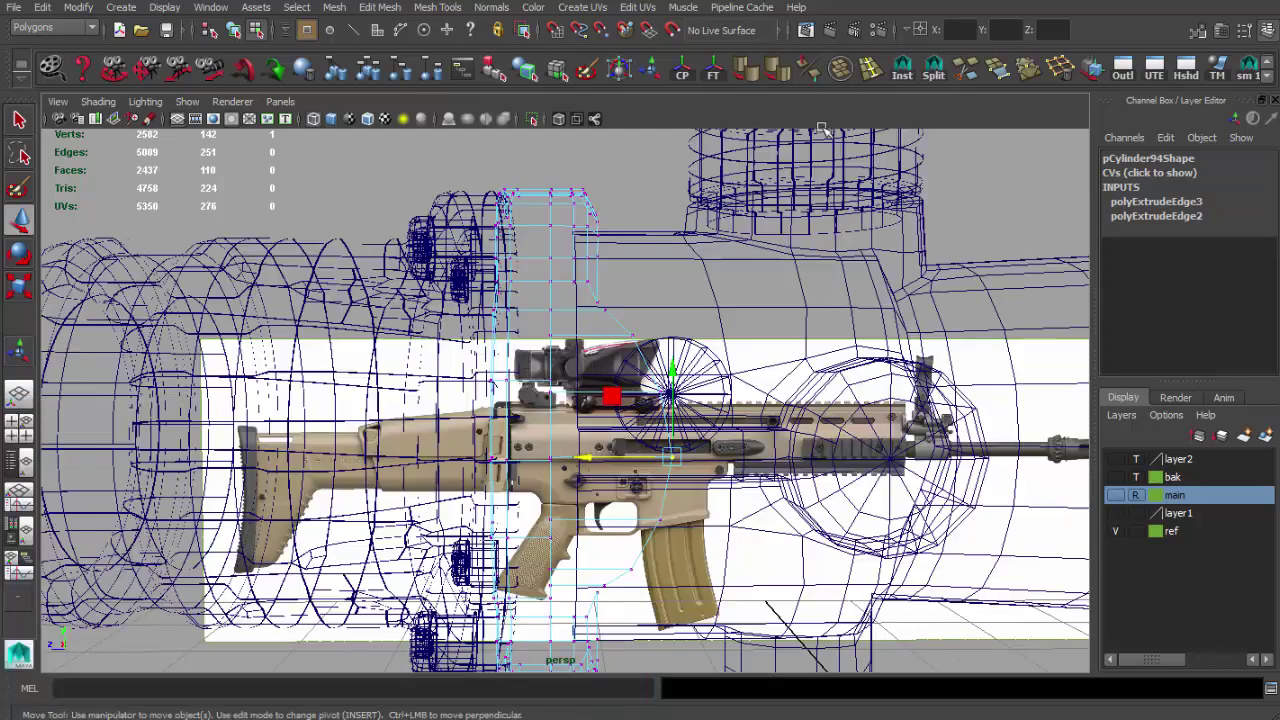
left_click(870, 68)
left_click(604, 342)
key("r")
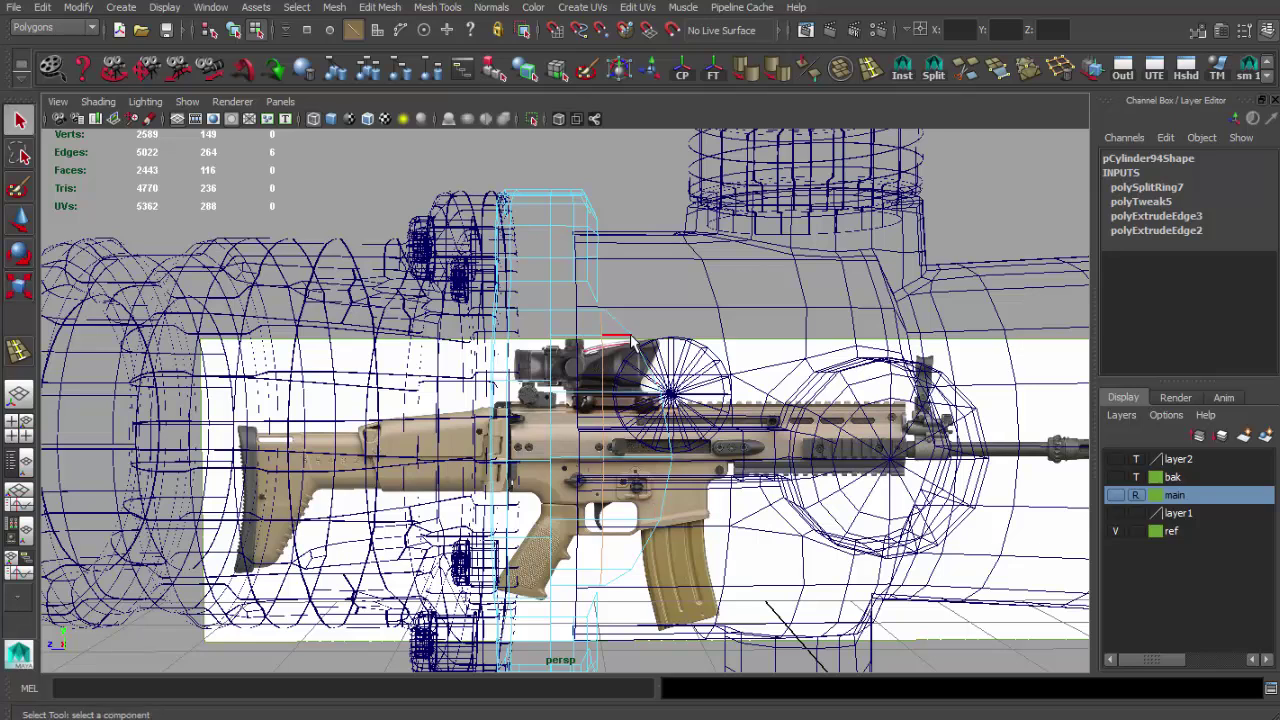
key("ctrl+F9")
key("w")
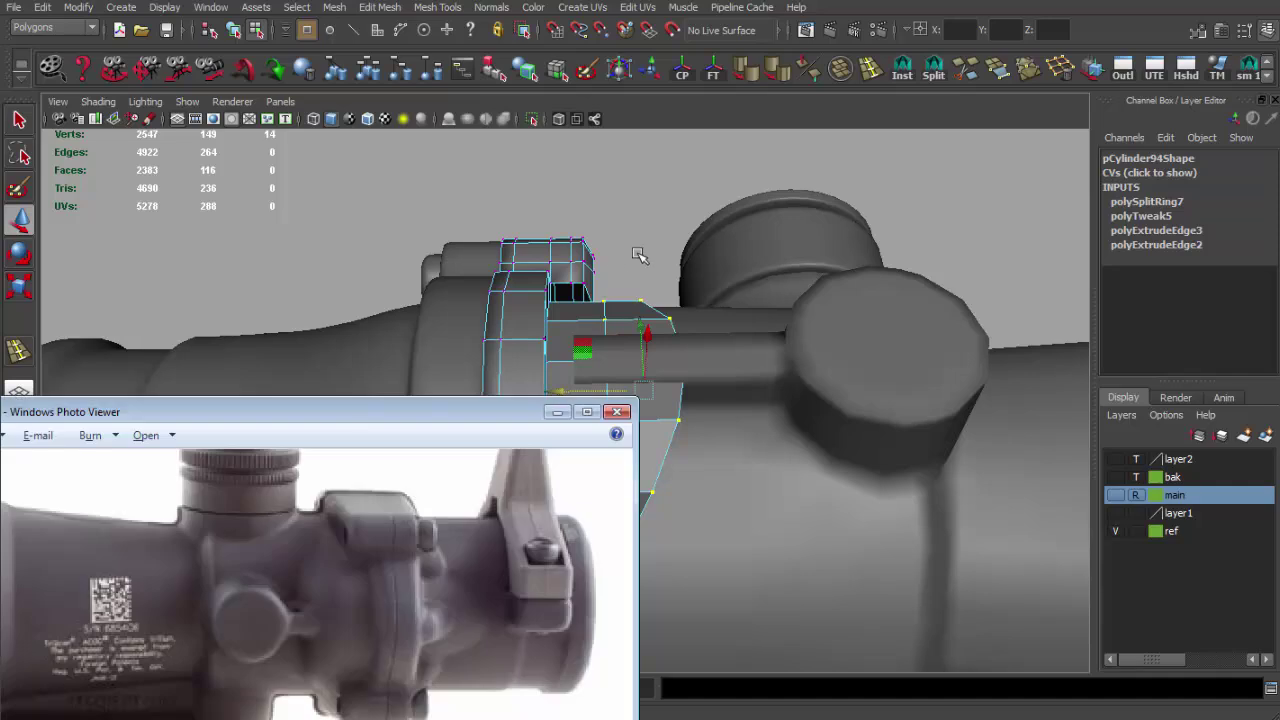
Step: Check the extrusion in wireframe, then leave component editing and clear the selection
mouse_move(638, 255)
left_mouse_down("alt")
mouse_move(628, 393)
mouse_move(624, 308)
left_mouse_up("alt")
key("4")
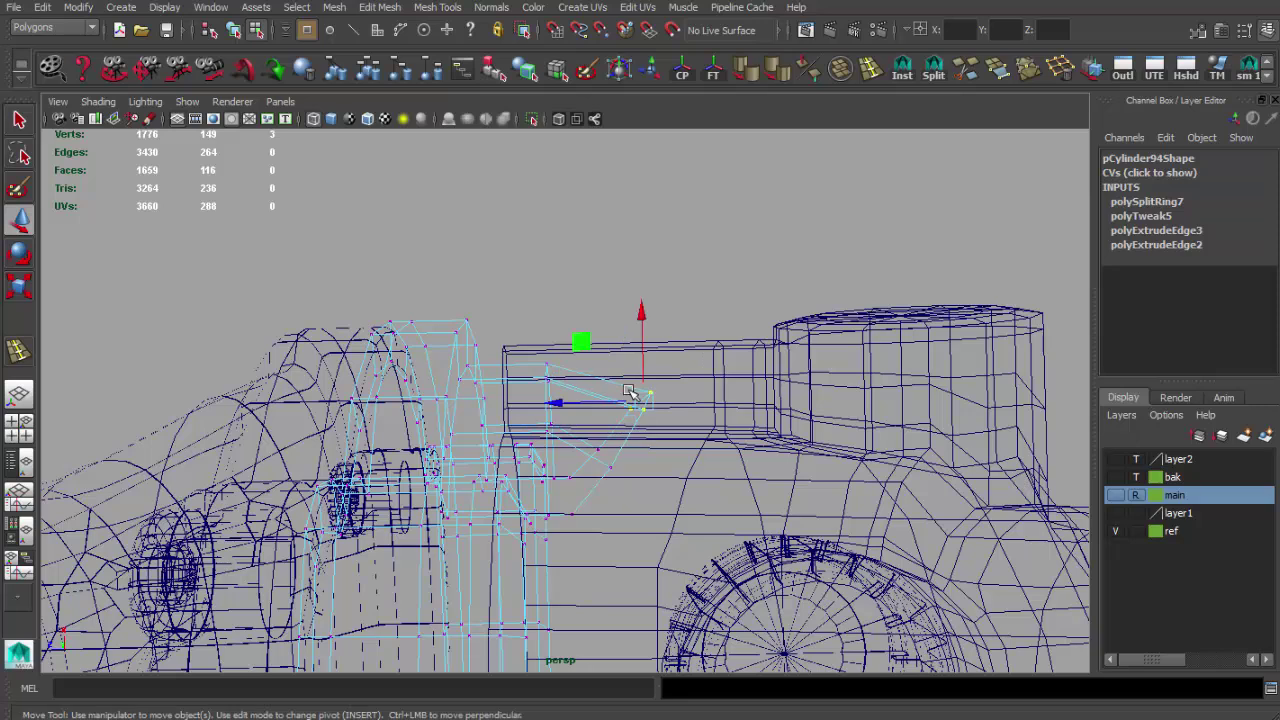
key("5")
left_click_drag(643, 340, 567, 362, "alt")
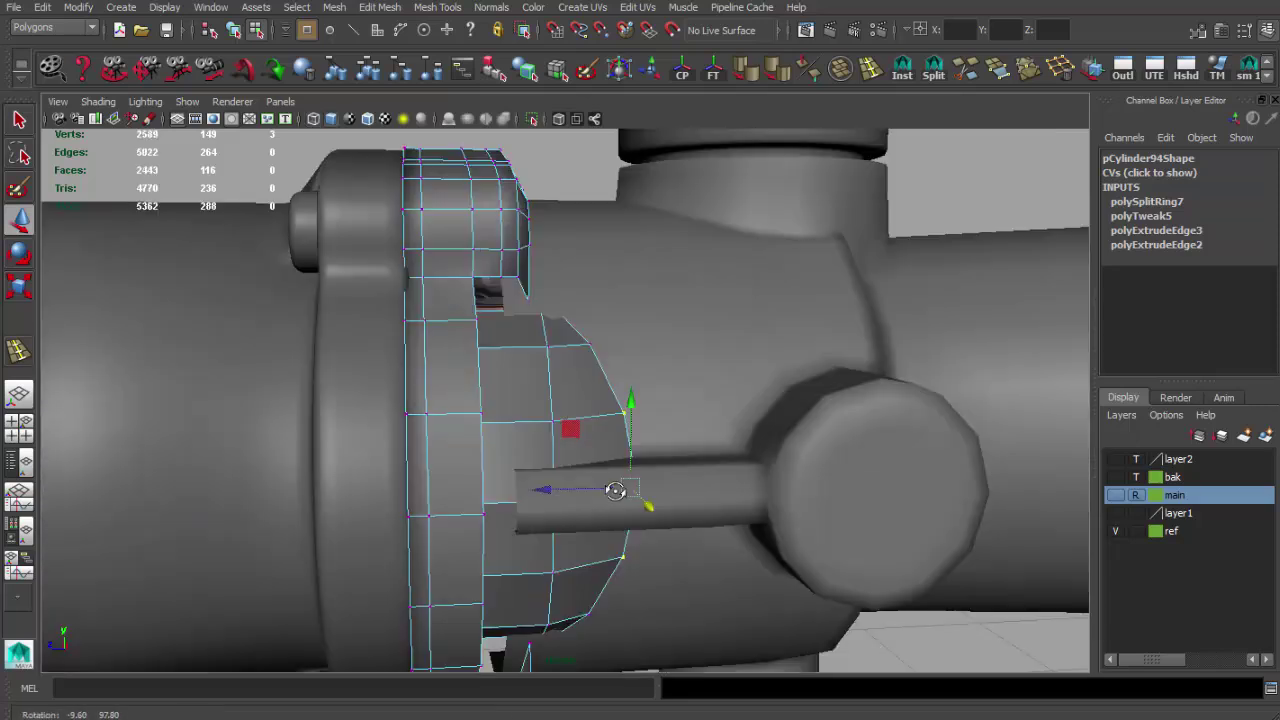
key("q")
right_click(567, 362)
left_click_drag(443, 349, 782, 219, "alt")
left_click(860, 90)
mouse_move(620, 340)
left_mouse_down("alt")
mouse_move(540, 360)
mouse_move(700, 84)
left_mouse_up("alt")
key("q")
left_click(317, 211)
mouse_move(317, 211)
left_mouse_down("alt")
mouse_move(480, 309)
mouse_move(469, 249)
mouse_move(447, 263)
mouse_move(480, 300)
left_mouse_up("alt")
Step: Extrude the clamp's lower border edge and pull it outward
scroll(530, 470, "up", 3)
middle_click_drag(510, 460, 537, 481, "alt")
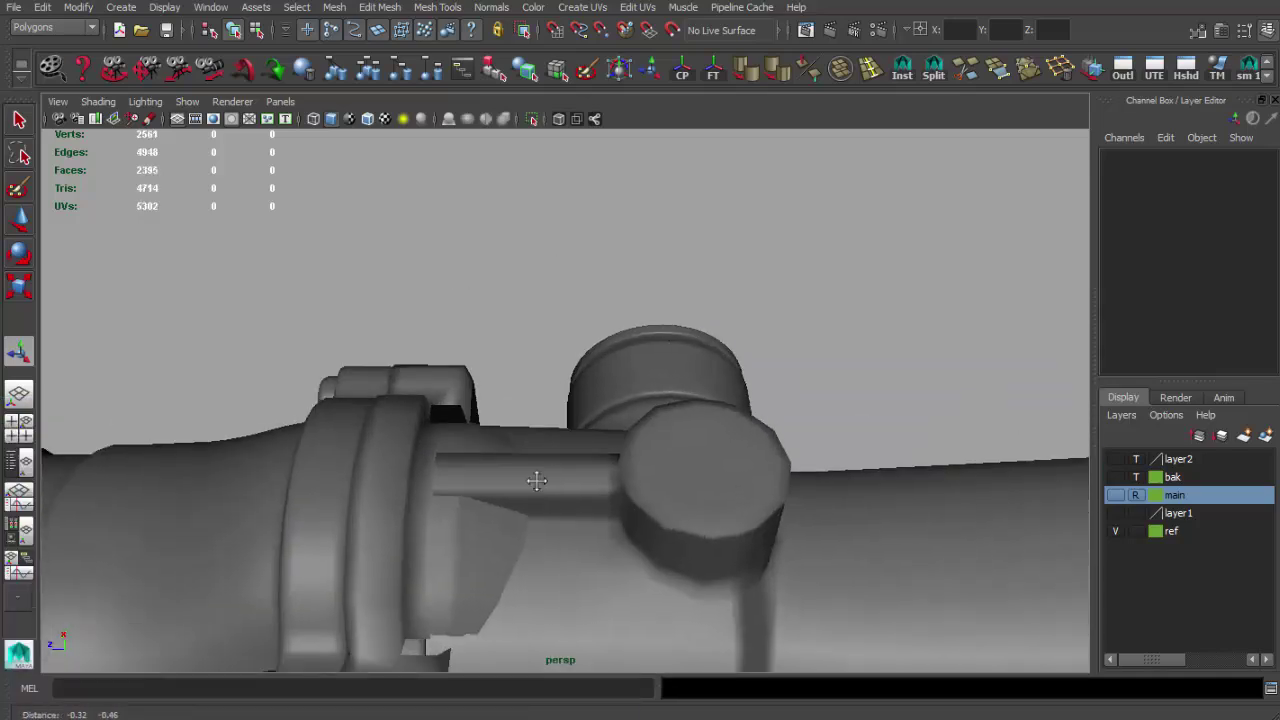
left_click_drag(537, 481, 608, 514, "alt")
key("F10")
left_click_drag(531, 429, 466, 491, "alt")
left_click(535, 372)
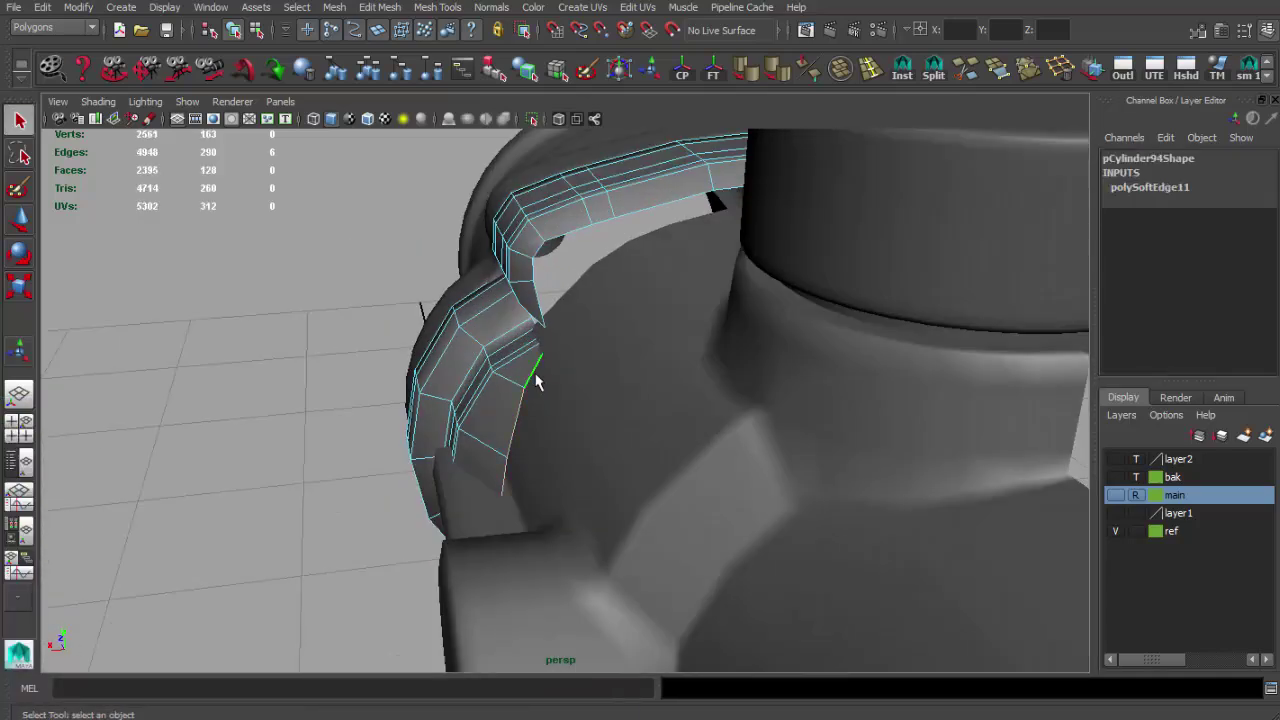
left_click_drag(535, 380, 455, 485, "alt")
right_click_drag(455, 485, 528, 457, "shift")
Step: Reshape the curved edge of the new extrusion, comparing the ring against the reference photo
mouse_move(549, 410)
left_mouse_down("alt")
mouse_move(600, 457)
mouse_move(608, 423)
mouse_move(582, 371)
left_mouse_up("alt")
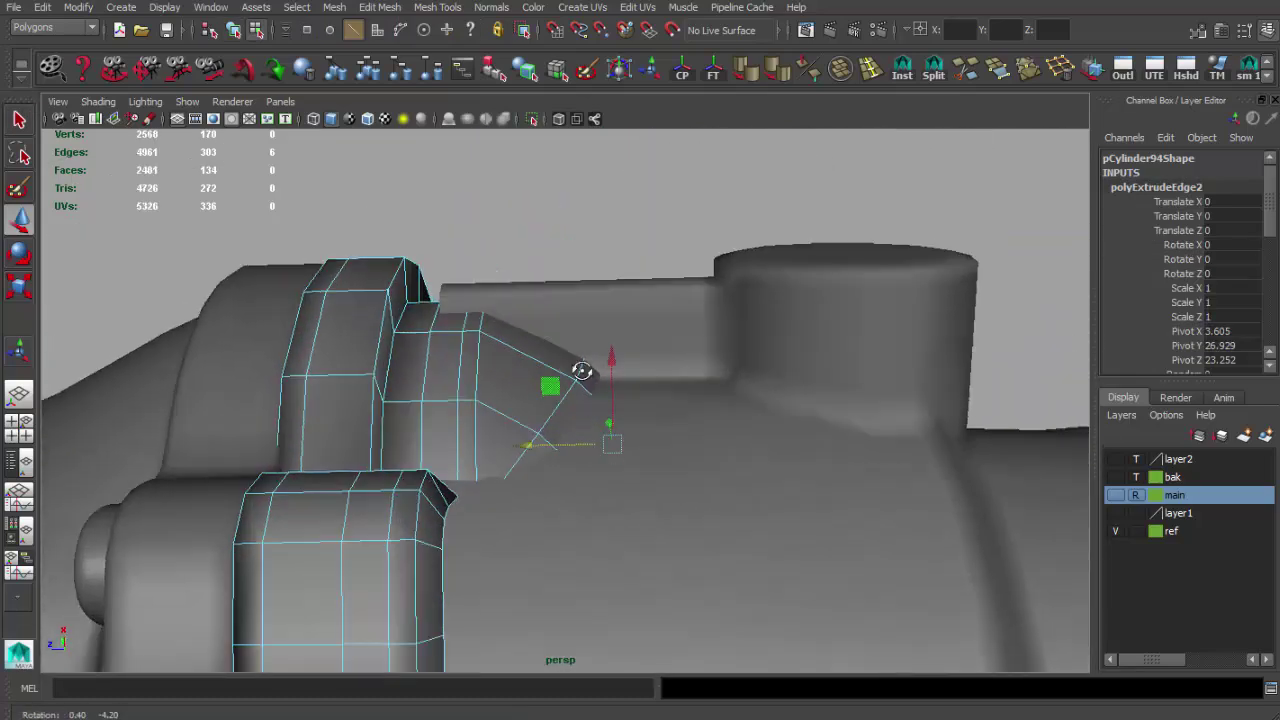
key("4")
key("5")
right_click_drag(582, 371, 731, 190, "alt")
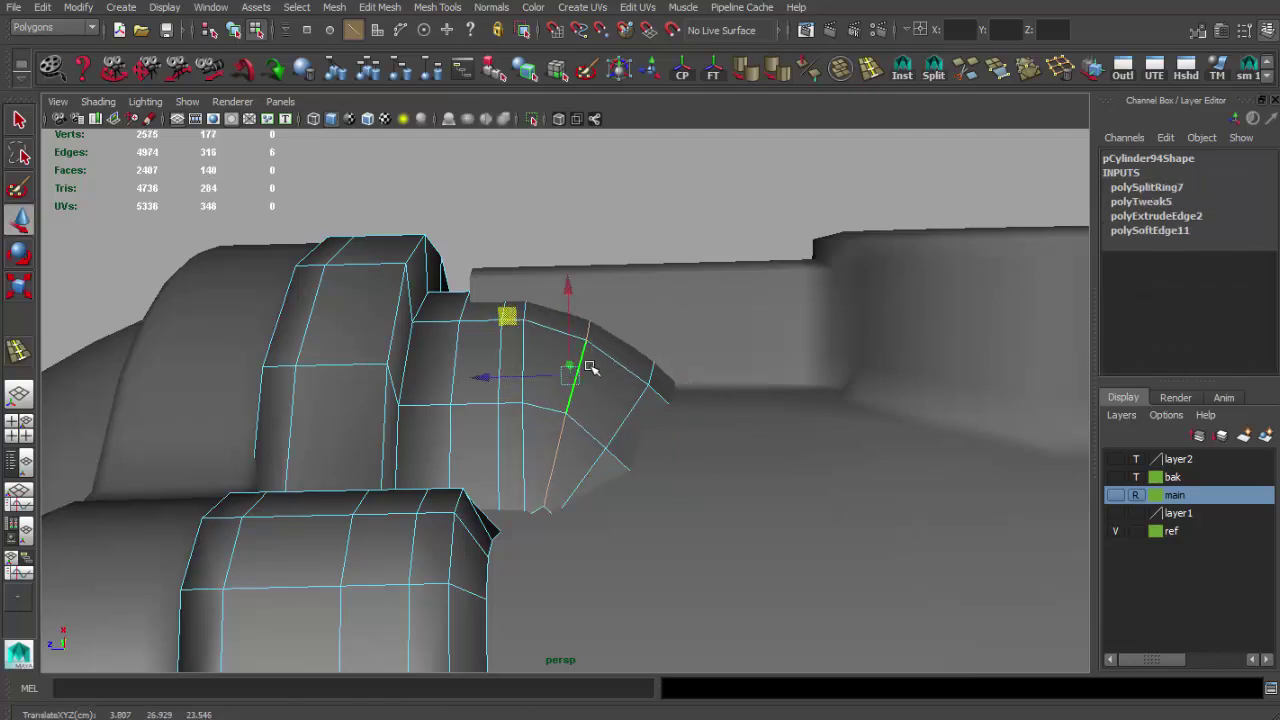
mouse_move(518, 497)
left_mouse_down("alt")
mouse_move(608, 463)
mouse_move(594, 380)
mouse_move(623, 289)
mouse_move(513, 291)
left_mouse_up("alt")
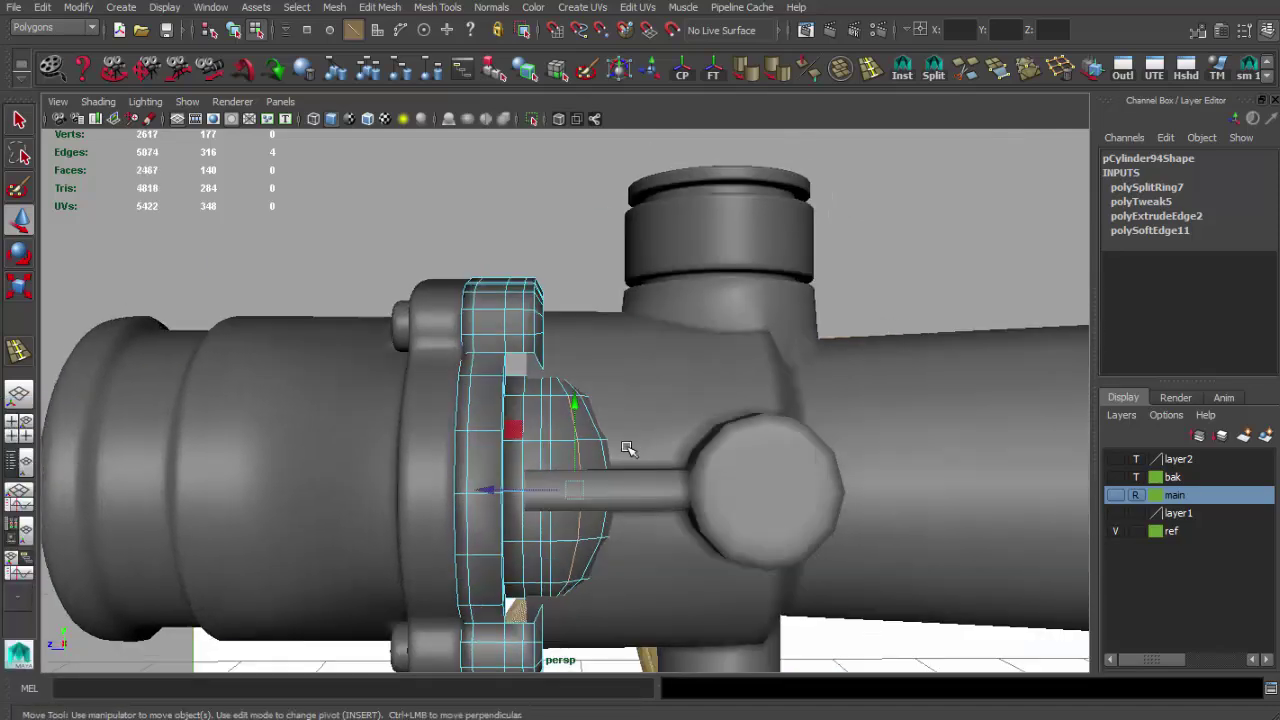
key("F8")
key("alt+Tab")
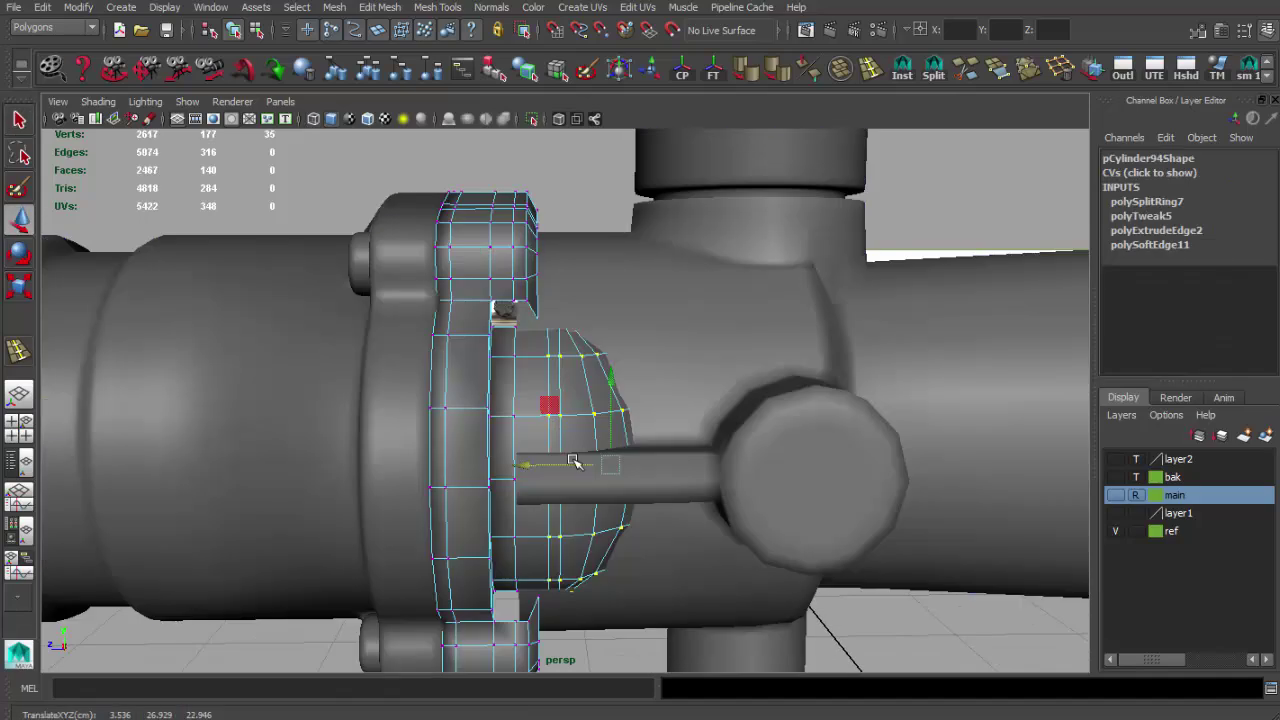
mouse_move(577, 380)
left_mouse_down("alt")
mouse_move(571, 423)
mouse_move(571, 343)
mouse_move(521, 455)
mouse_move(571, 514)
left_mouse_up("alt")
key("alt+Tab")
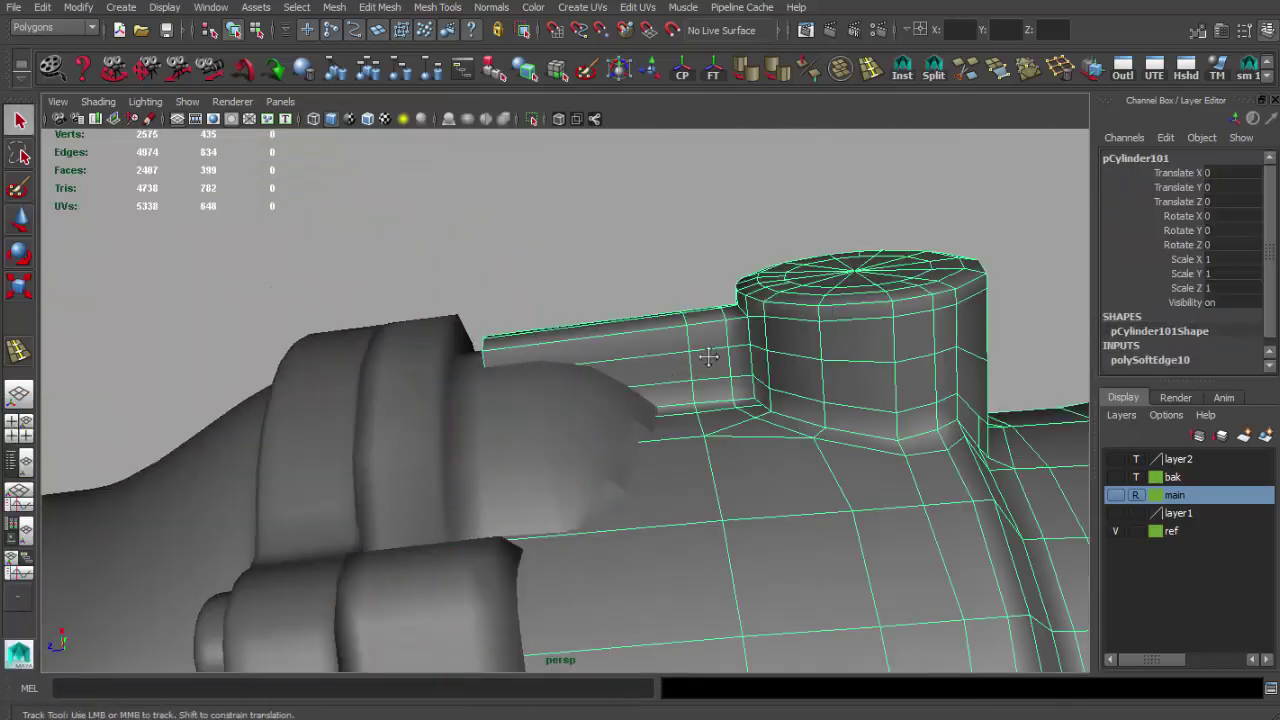
mouse_move(708, 357)
left_mouse_down("alt")
mouse_move(630, 420)
mouse_move(621, 413)
left_mouse_up("alt")
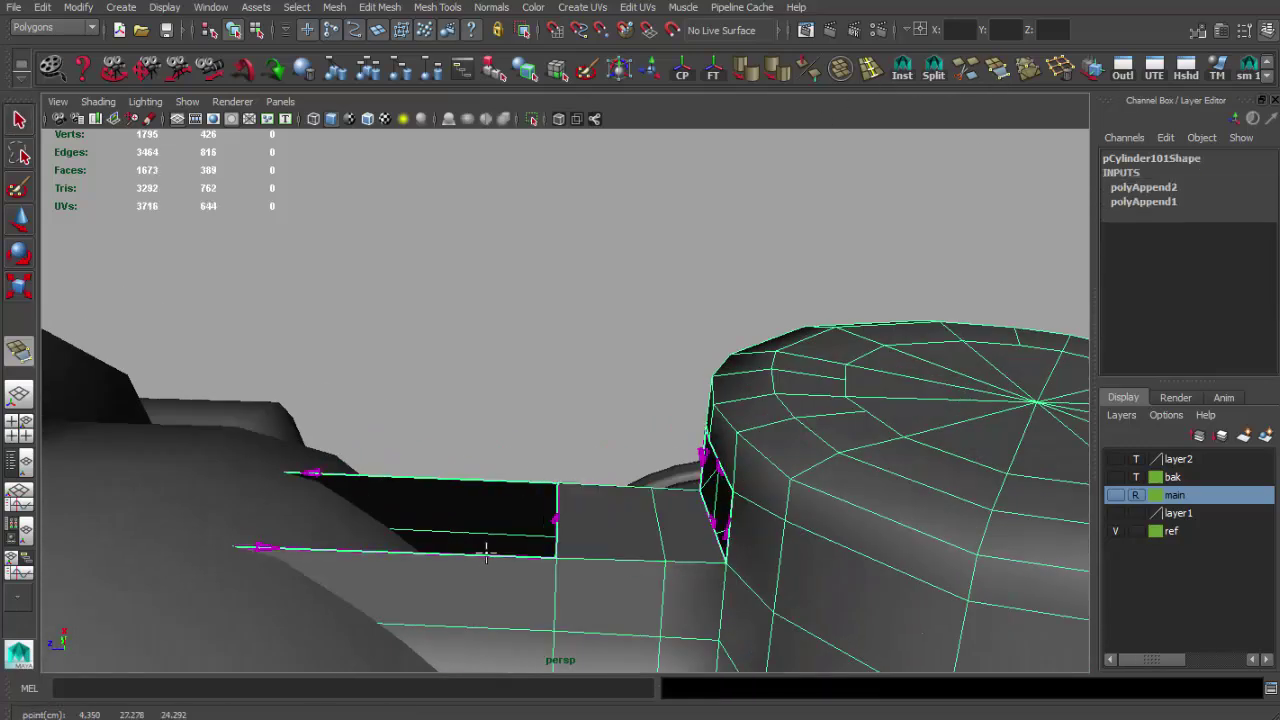
Step: Commit appended faces that fill the open gaps in the scope body
key("Return")
mouse_move(486, 553)
left_mouse_down("alt")
mouse_move(548, 508)
mouse_move(392, 588)
left_mouse_up("alt")
key("F8")
left_click_drag(505, 525, 576, 375, "alt")
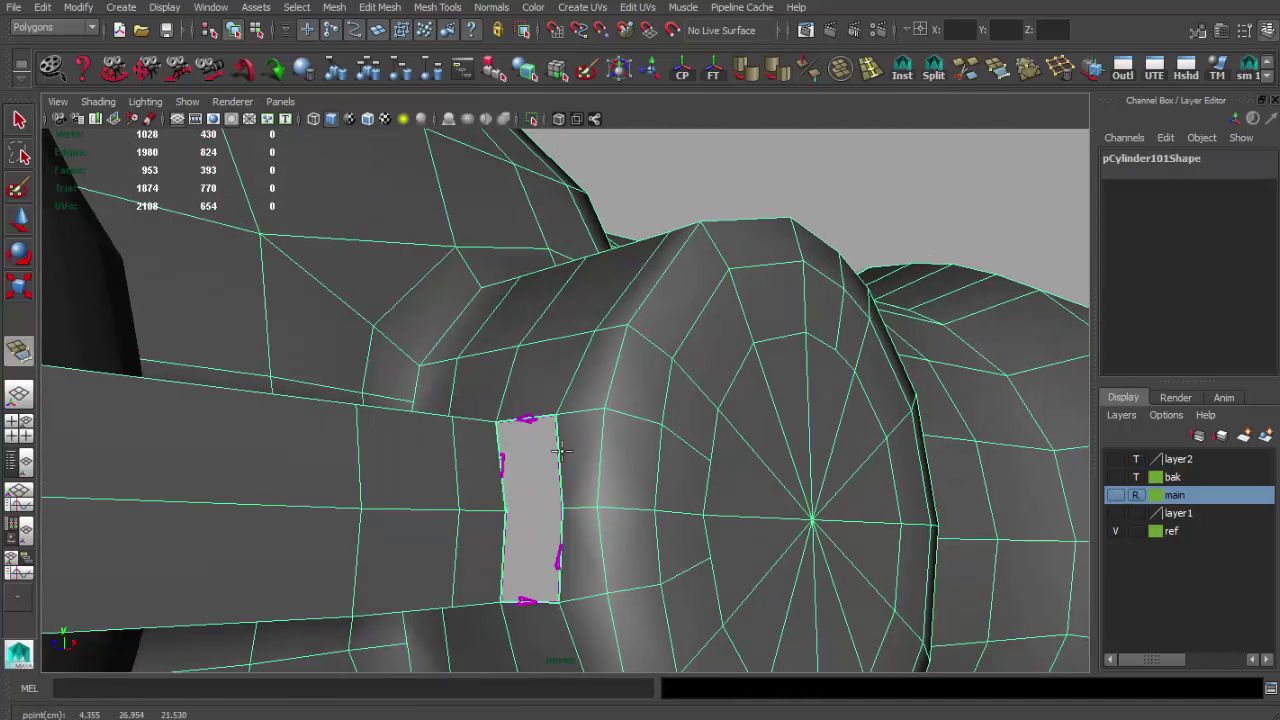
key("Return")
left_click_drag(511, 532, 423, 227, "alt")
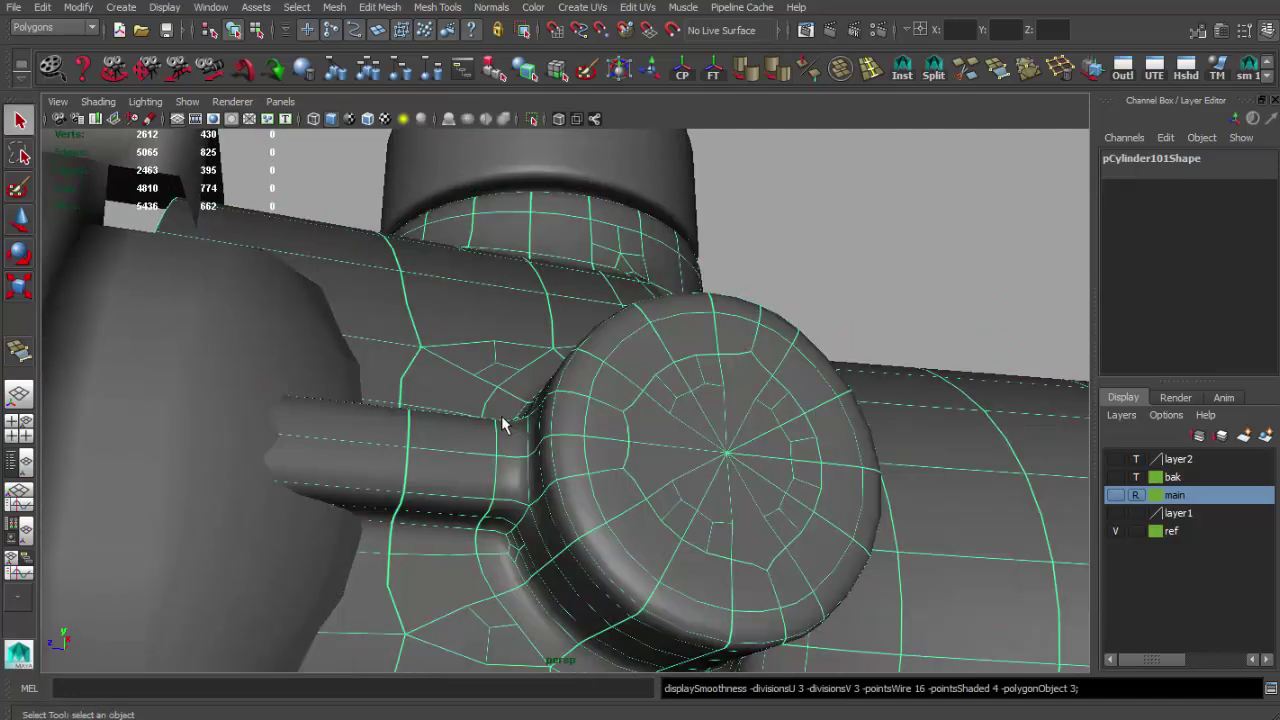
Step: Append two faces closing both sides of the ring clamp's notch
mouse_move(789, 279)
left_mouse_down("alt")
mouse_move(425, 475)
mouse_move(570, 450)
left_mouse_up("alt")
left_click(425, 475)
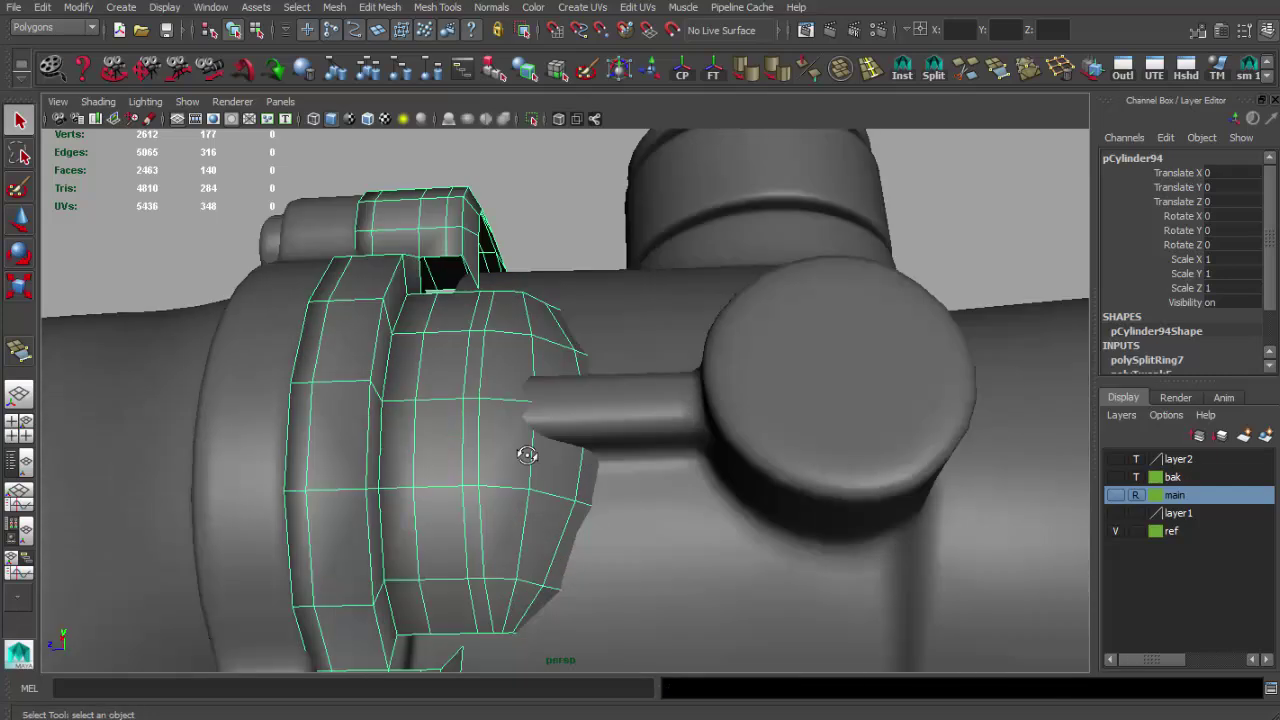
scroll(570, 450, "up", 3)
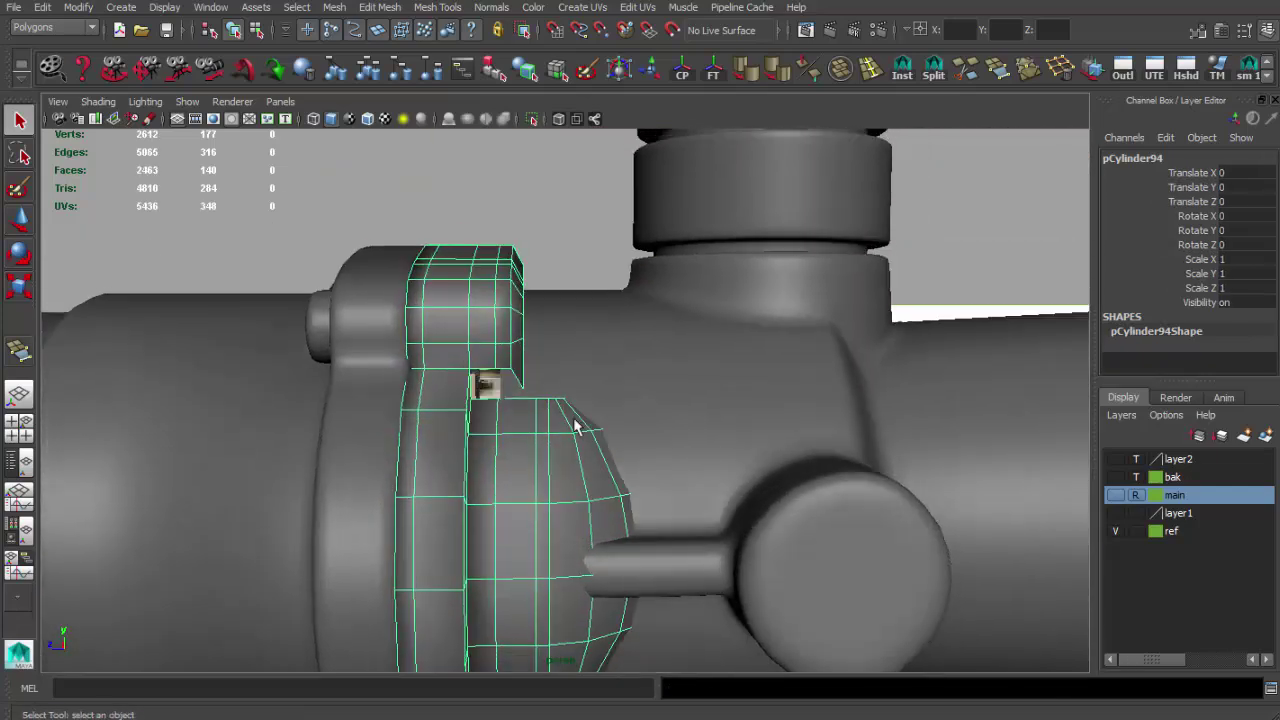
scroll(565, 440, "up", 4)
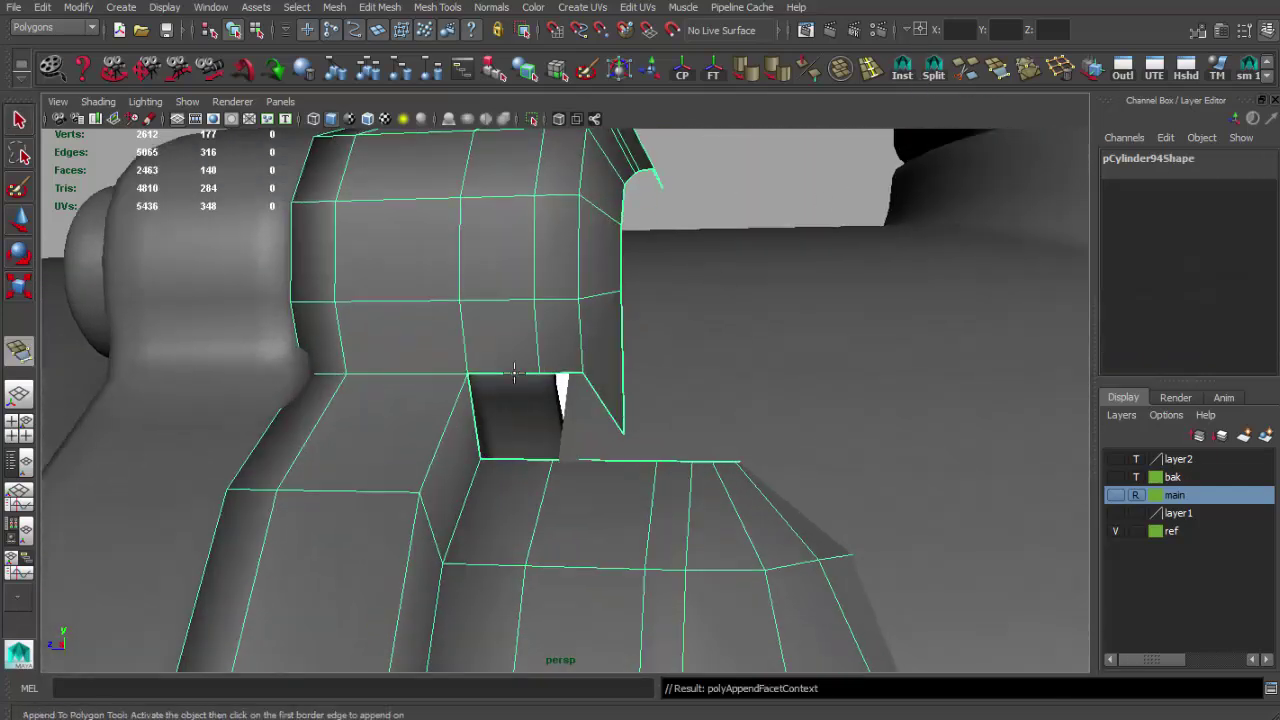
left_click(902, 72)
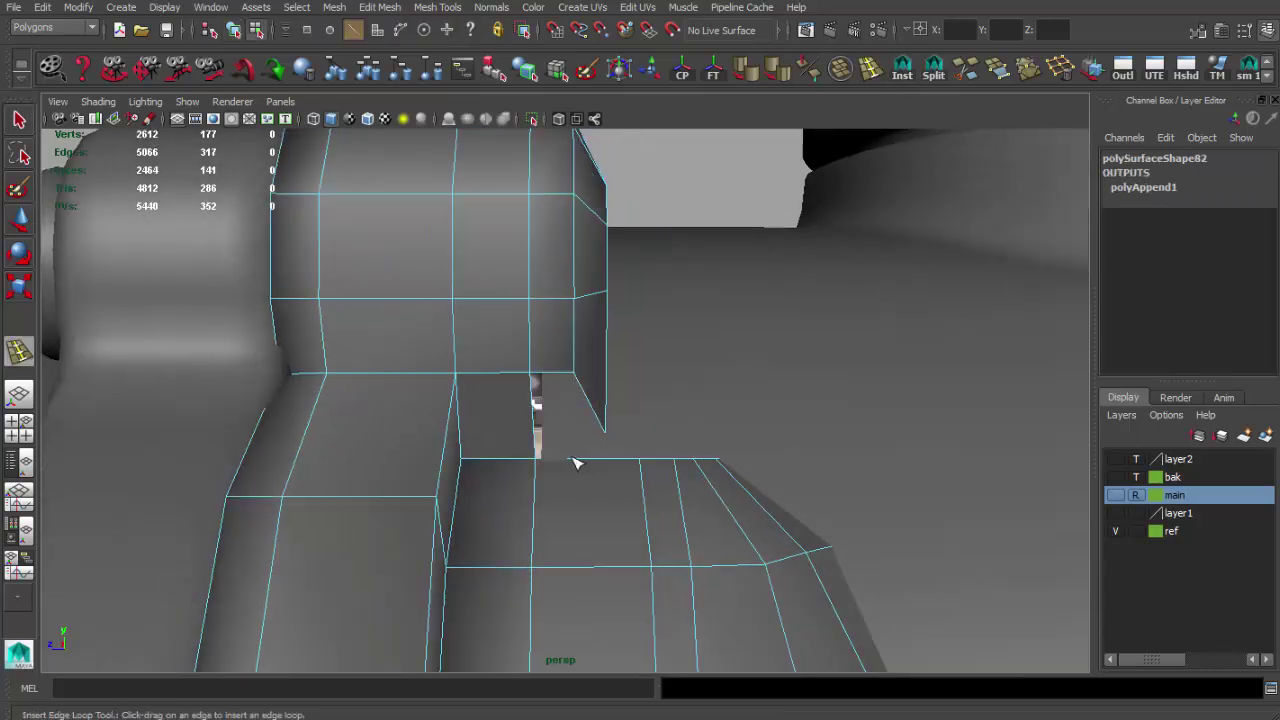
key("Return")
mouse_move(590, 517)
left_mouse_down("alt")
mouse_move(534, 414)
mouse_move(489, 527)
left_mouse_up("alt")
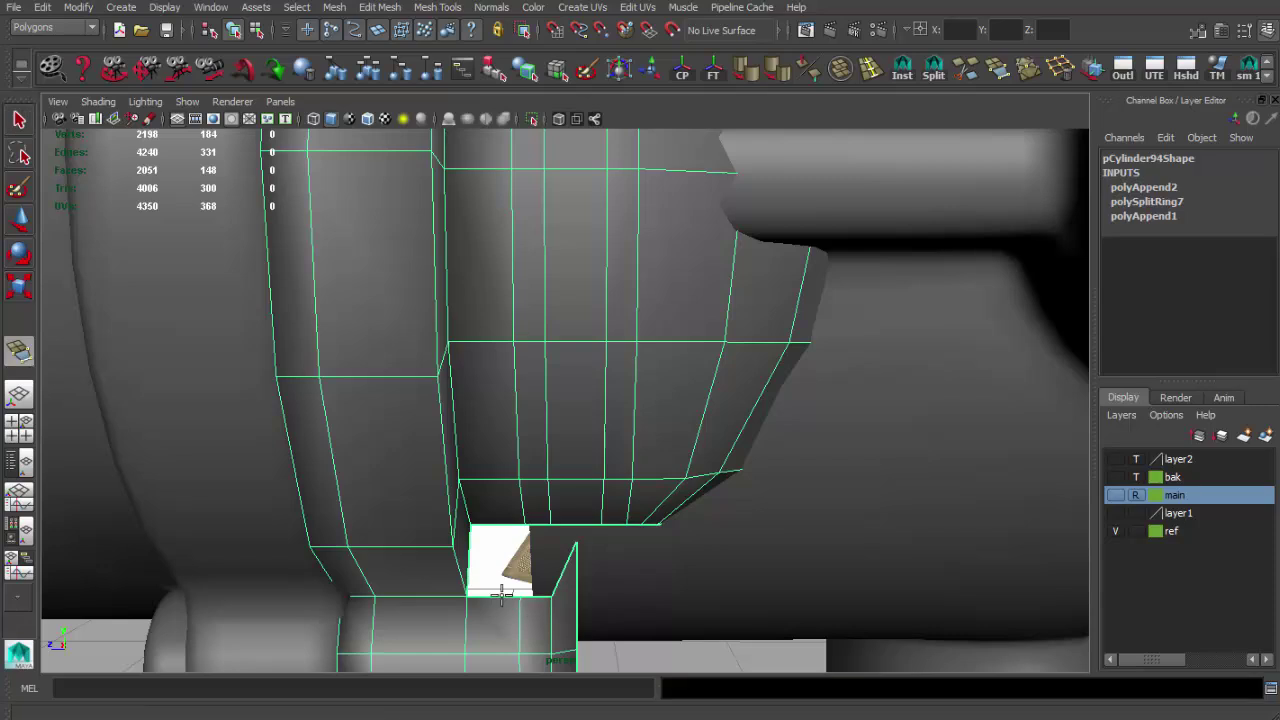
key("Return")
scroll(603, 409, "down", 5)
mouse_move(603, 409)
left_mouse_down("alt")
mouse_move(474, 389)
mouse_move(603, 403)
left_mouse_up("alt")
scroll(603, 403, "up", 1)
Step: Select the ring clamp and compare it against the scope reference photo
key("q")
left_click(455, 167)
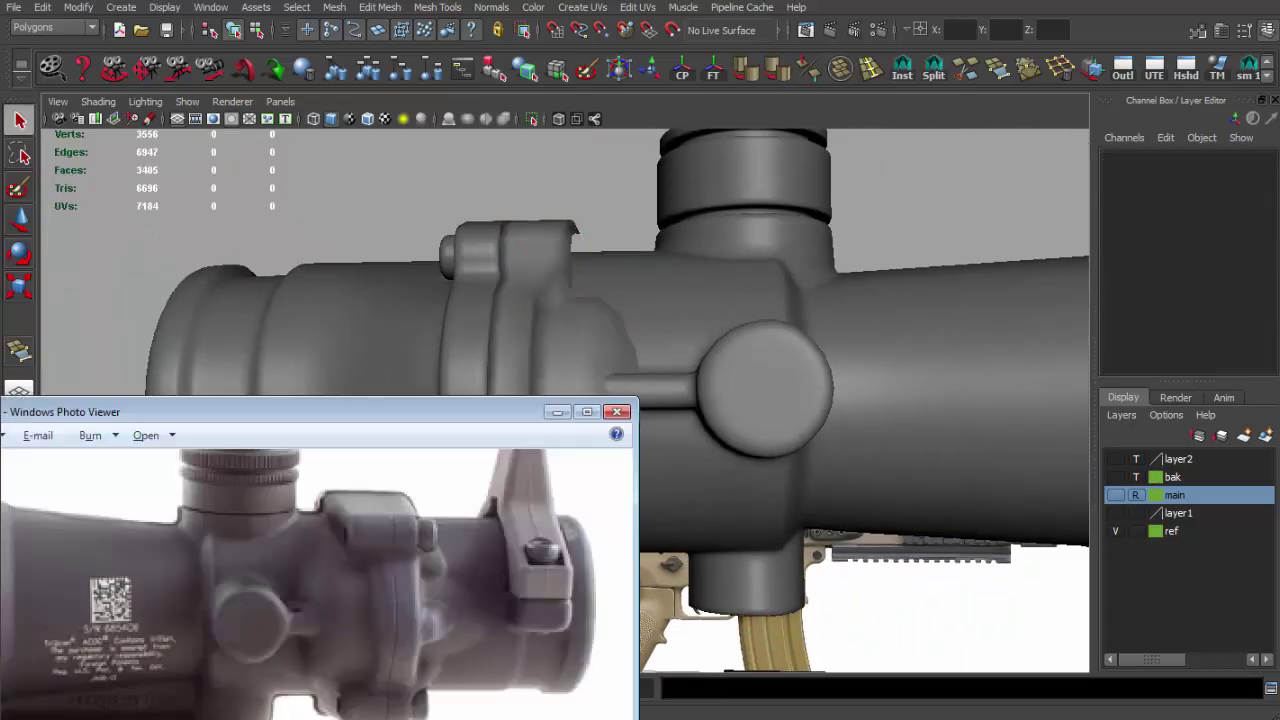
mouse_move(543, 285)
left_mouse_down("alt")
mouse_move(529, 363)
mouse_move(551, 443)
mouse_move(420, 423)
mouse_move(556, 416)
mouse_move(594, 343)
mouse_move(563, 340)
mouse_move(586, 340)
mouse_move(557, 364)
mouse_move(586, 286)
left_mouse_up("alt")
left_click(529, 363)
key("alt+Tab")
key("alt+Tab")
key("alt+Tab")
key("alt+Tab")
left_click(557, 364)
mouse_move(586, 286)
right_mouse_down("alt")
mouse_move(560, 409)
mouse_move(571, 357)
mouse_move(509, 466)
right_mouse_up("alt")
left_click(557, 398)
left_click_drag(509, 466, 484, 474, "alt")
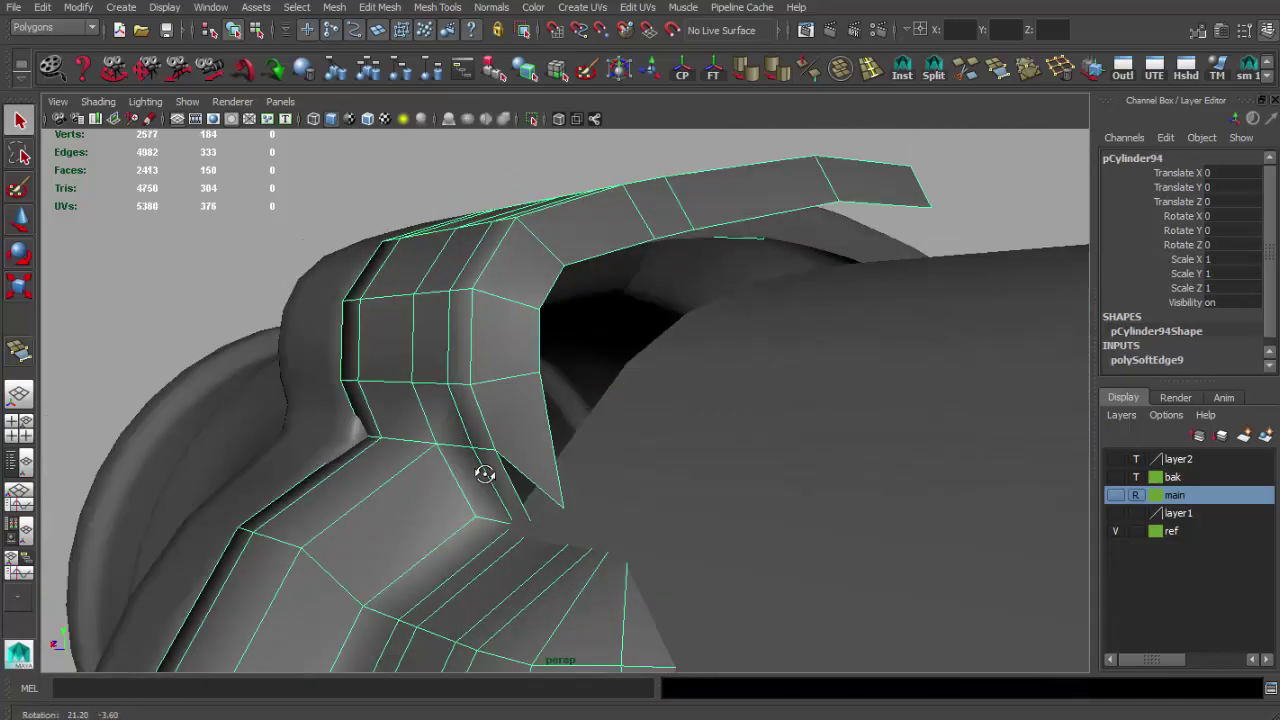
left_click_drag(510, 360, 478, 532, "alt")
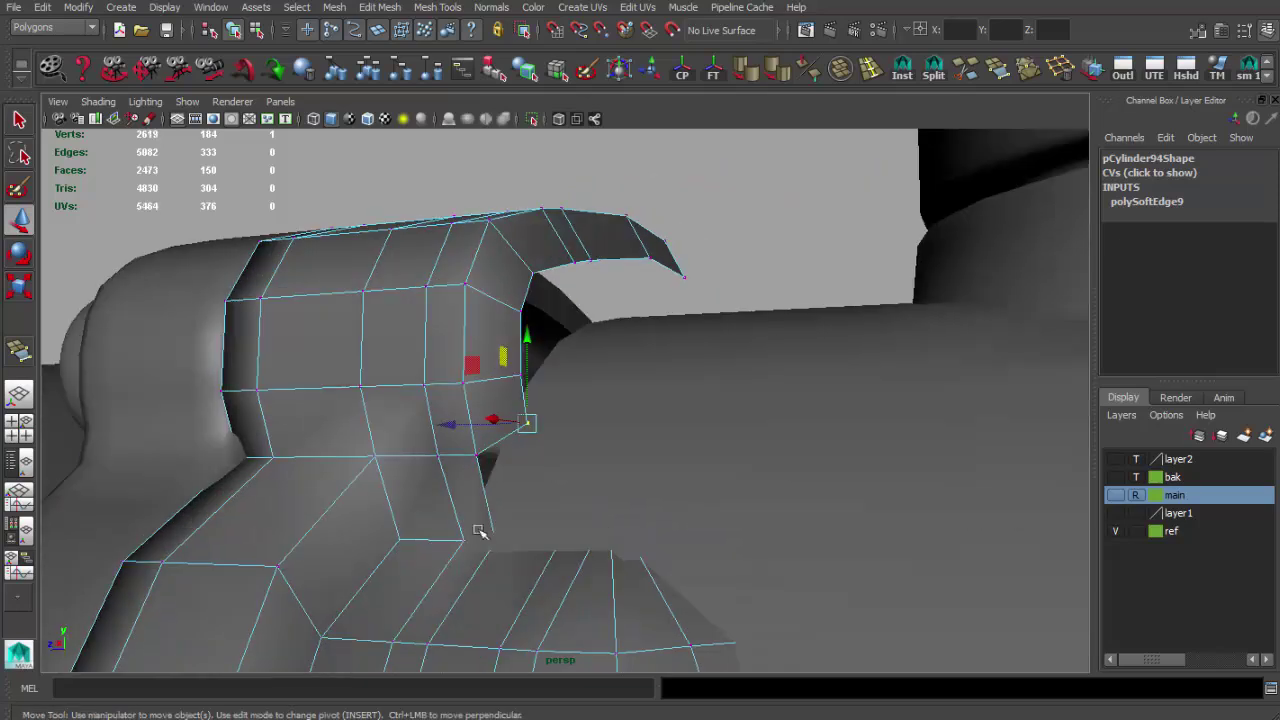
Step: Select the column of vertices around the clamp's hook, checking them in wireframe
left_click_drag(697, 569, 698, 570)
mouse_move(698, 570)
left_mouse_down("alt")
mouse_move(531, 507)
mouse_move(551, 509)
mouse_move(590, 466)
left_mouse_up("alt")
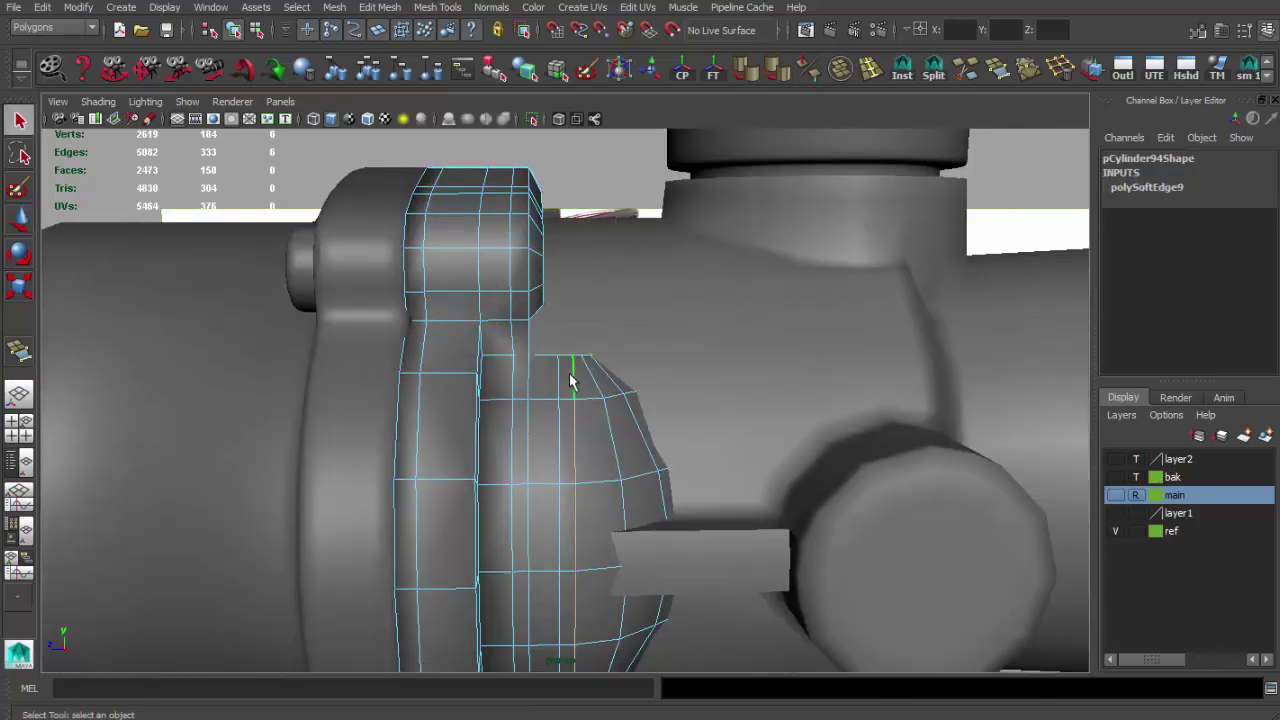
mouse_move(560, 400)
left_mouse_down("alt")
mouse_move(586, 329)
mouse_move(571, 394)
mouse_move(591, 366)
left_mouse_up("alt")
key("4")
mouse_move(591, 473)
left_mouse_down("alt")
mouse_move(457, 386)
mouse_move(576, 473)
mouse_move(497, 431)
mouse_move(486, 391)
mouse_move(409, 509)
mouse_move(349, 529)
mouse_move(330, 557)
mouse_move(430, 480)
mouse_move(531, 429)
left_mouse_up("alt")
key("5")
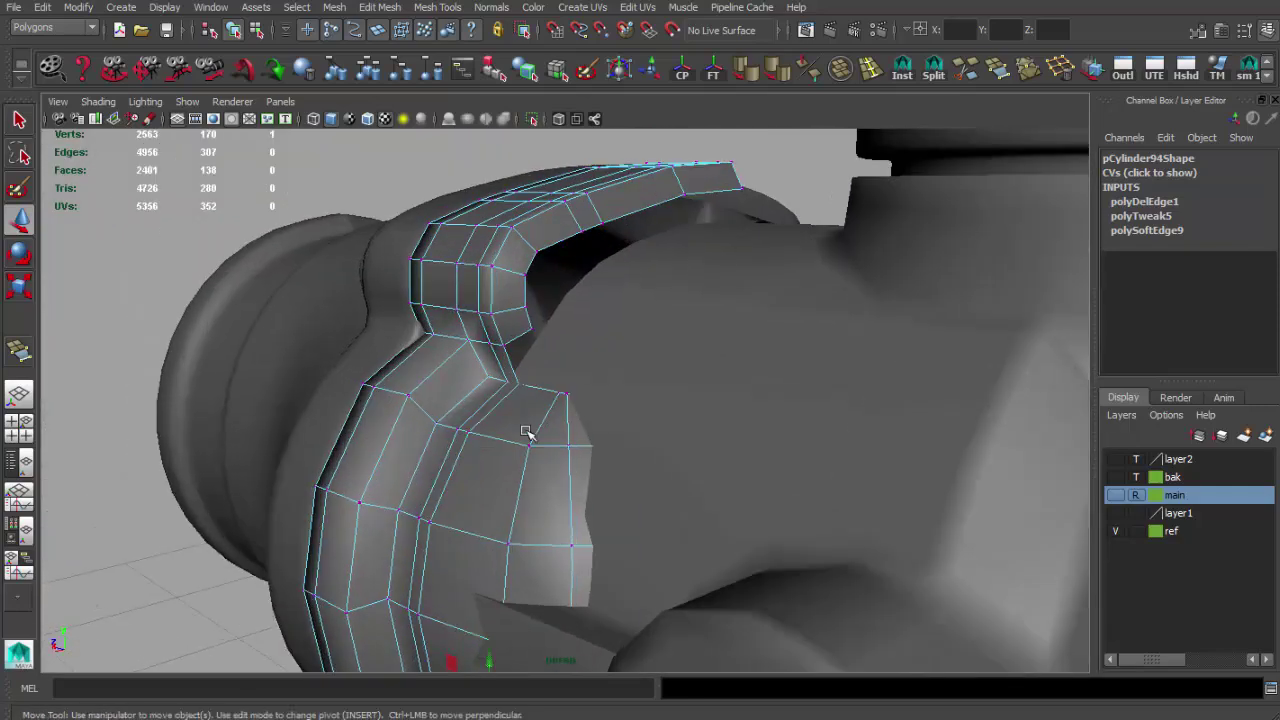
Step: Recheck the reference photo and frame the whole scope, then close in on the clamp
key("alt+Tab")
key("alt+Tab")
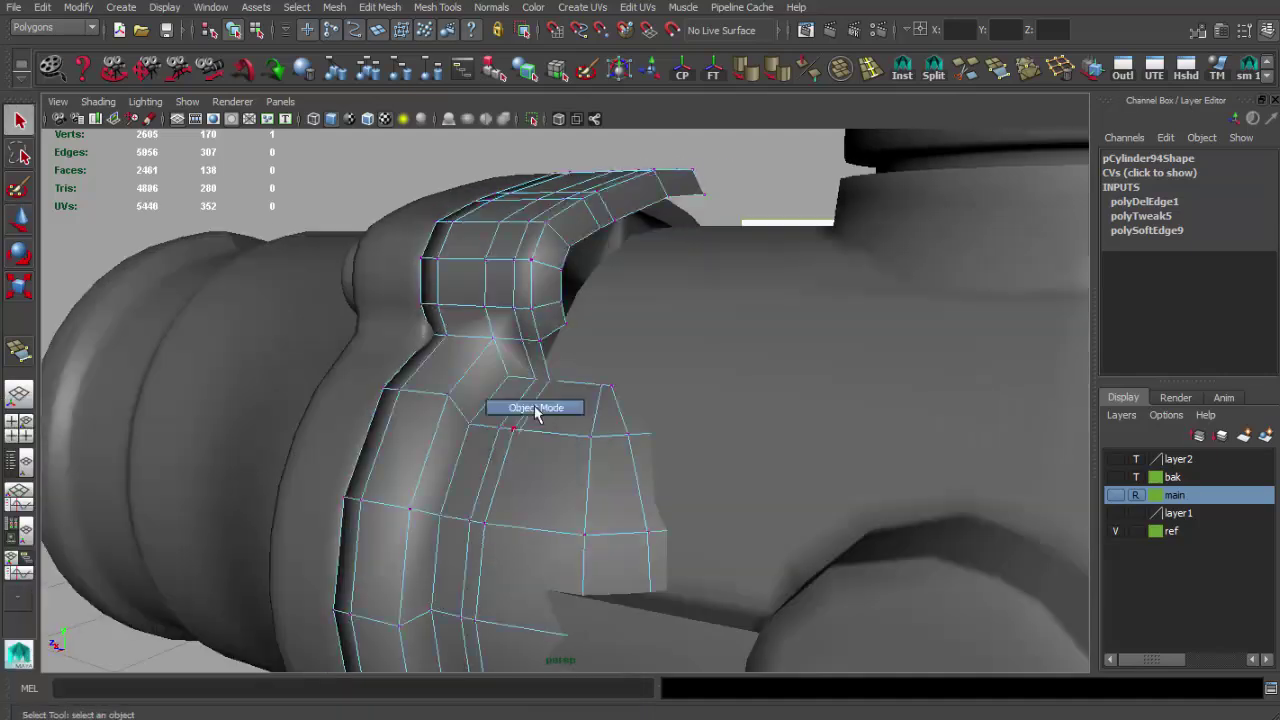
left_click_drag(497, 395, 601, 420, "alt")
right_click_drag(601, 420, 509, 394, "alt")
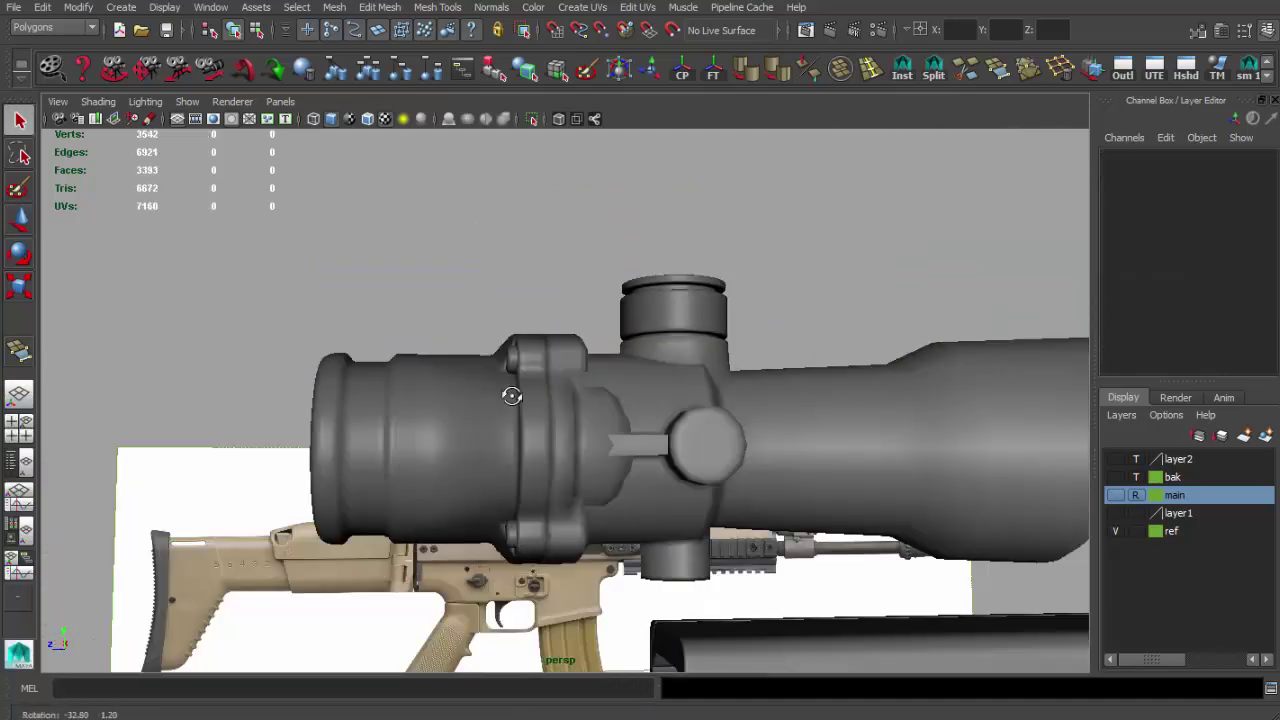
left_click_drag(509, 394, 423, 437, "alt")
right_click_drag(423, 437, 345, 395, "alt")
mouse_move(345, 395)
left_mouse_down("alt")
mouse_move(528, 343)
mouse_move(580, 420)
left_mouse_up("alt")
right_click_drag(580, 420, 640, 400, "alt")
middle_click_drag(640, 400, 586, 429, "alt")
Step: Select the clamp and scope body, then move the clamp's lower hook vertex to reshape it
left_click(495, 412)
left_click(604, 402, "shift")
mouse_move(604, 402)
left_mouse_down("alt")
mouse_move(467, 367)
mouse_move(640, 330)
left_mouse_up("alt")
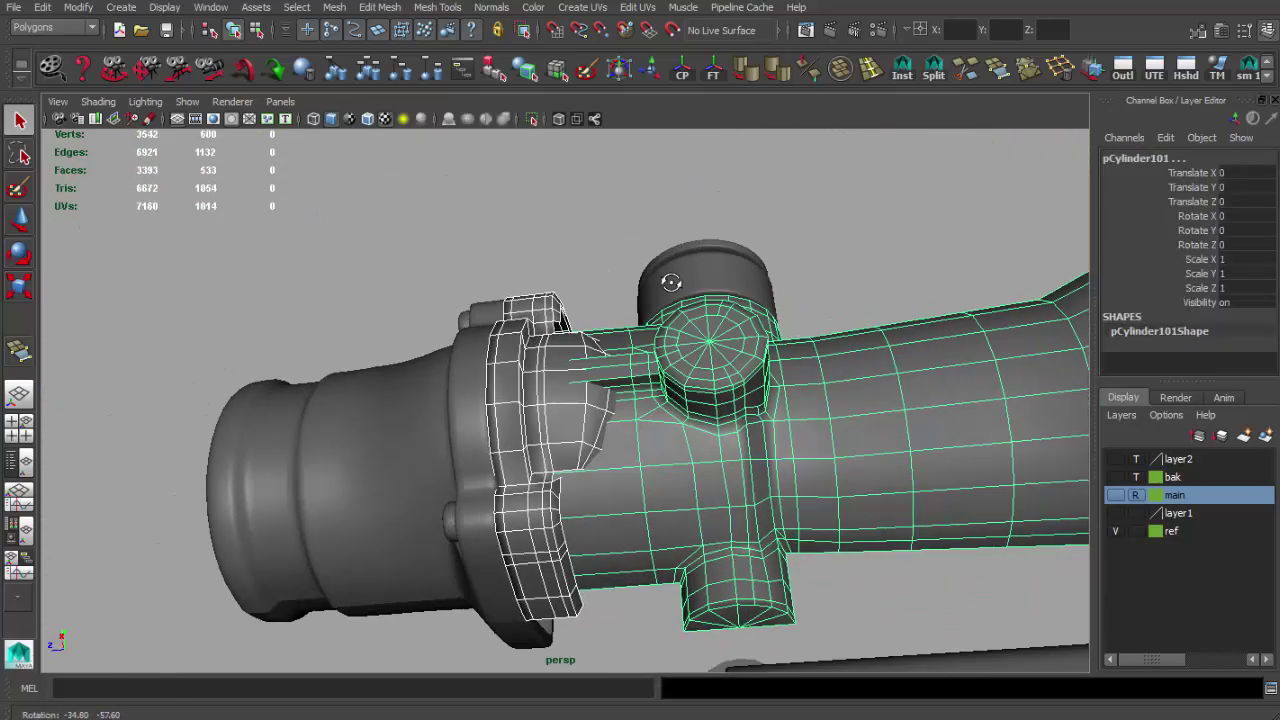
right_click_drag(640, 330, 700, 340, "alt")
mouse_move(700, 340)
left_mouse_down("alt")
mouse_move(661, 358)
mouse_move(500, 508)
left_mouse_up("alt")
scroll(593, 470, "up", 5)
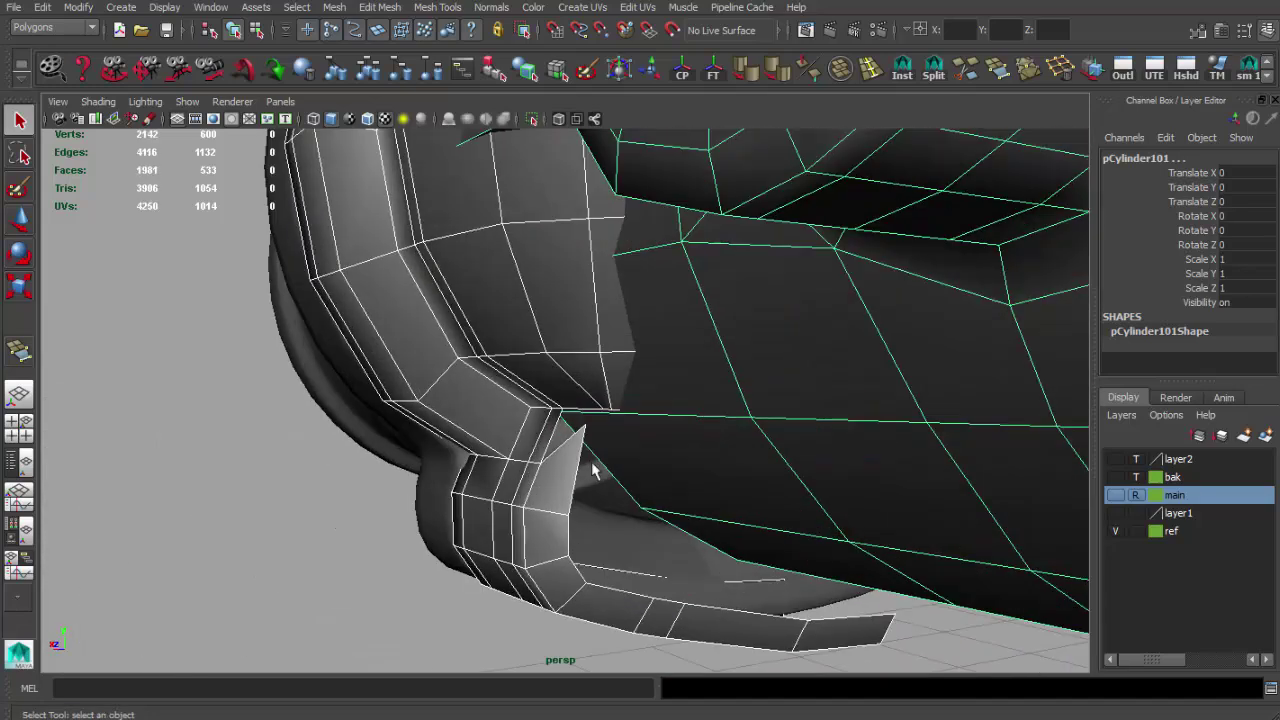
key("w")
mouse_move(573, 437)
left_mouse_down("alt")
mouse_move(551, 457)
mouse_move(458, 425)
mouse_move(509, 400)
mouse_move(491, 403)
left_mouse_up("alt")
Step: After checking the reference, select the clamp's top edges and extrude them outward
left_click_drag(555, 345, 586, 366, "alt")
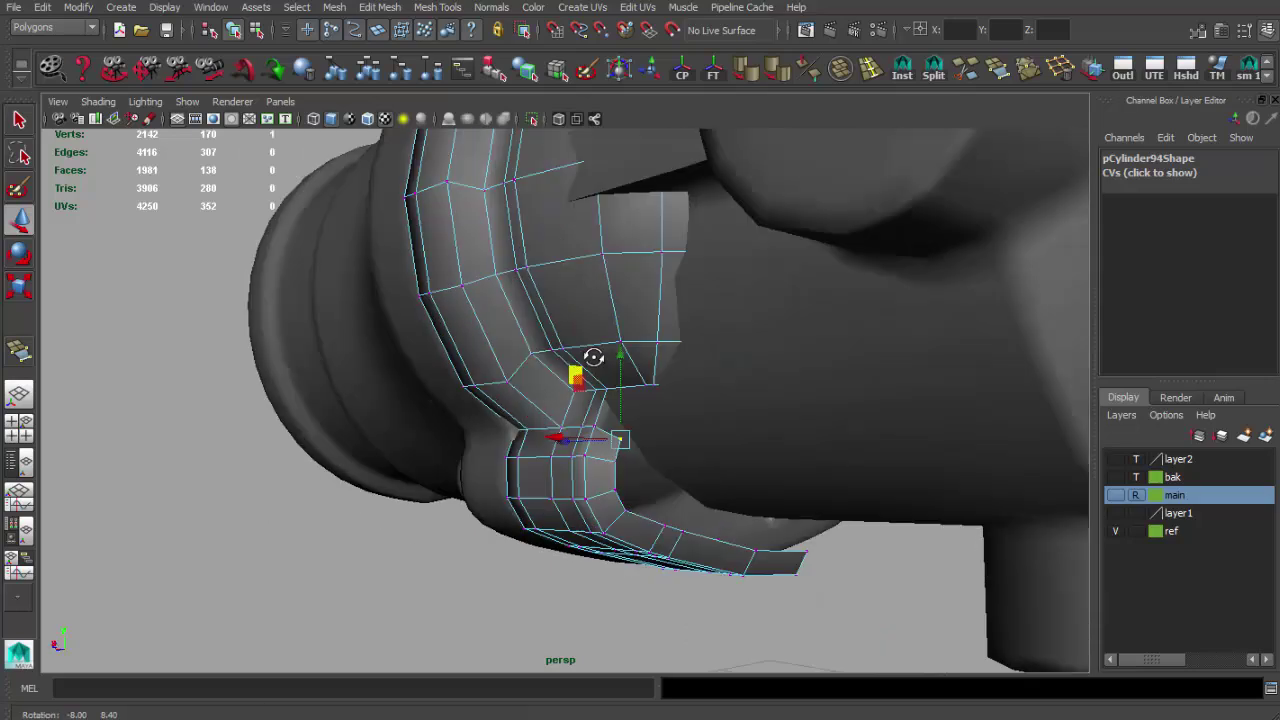
key("alt+Tab")
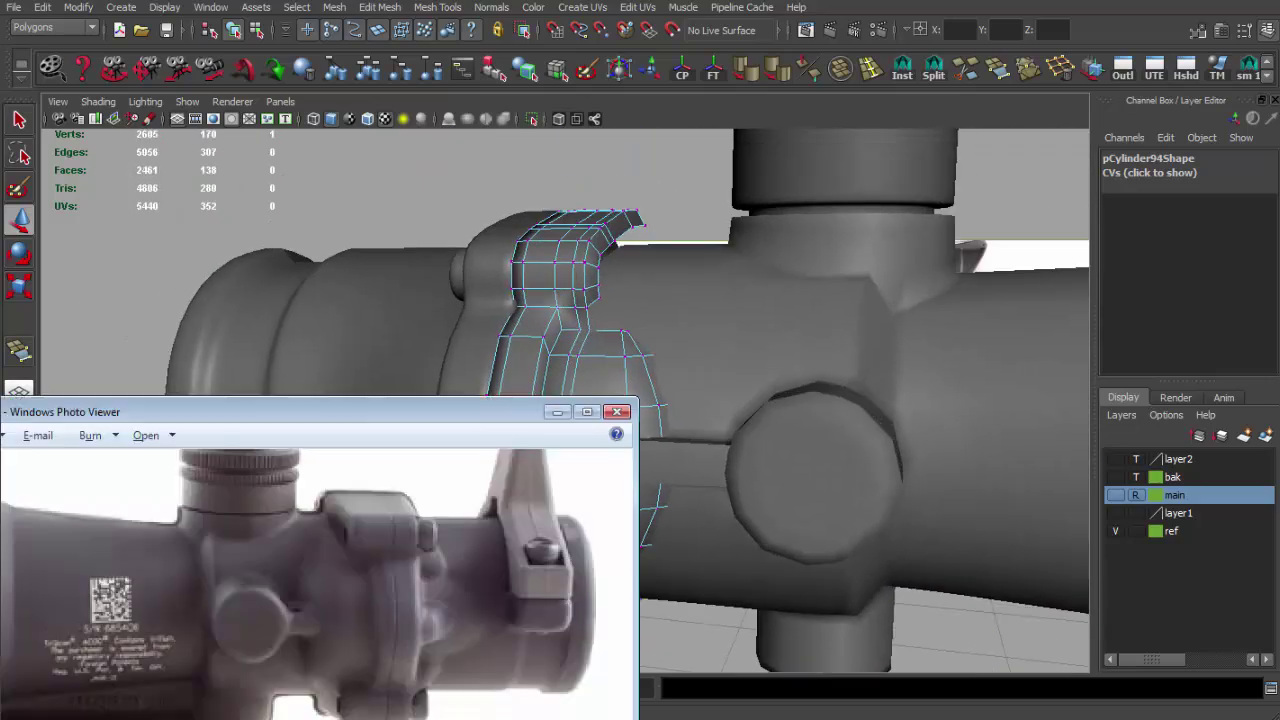
left_click(624, 330)
mouse_move(624, 330)
left_mouse_down("alt")
mouse_move(571, 391)
mouse_move(586, 338)
left_mouse_up("alt")
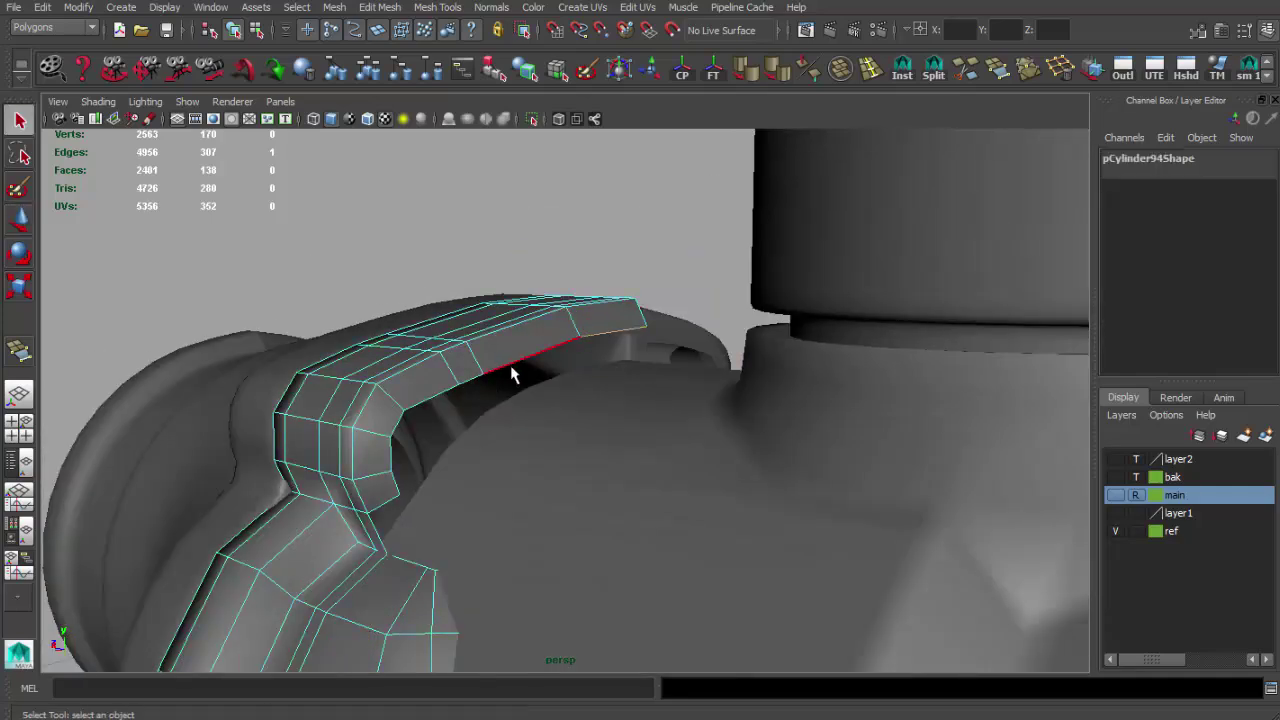
left_click(436, 400, "shift")
left_click_drag(436, 400, 588, 305, "alt")
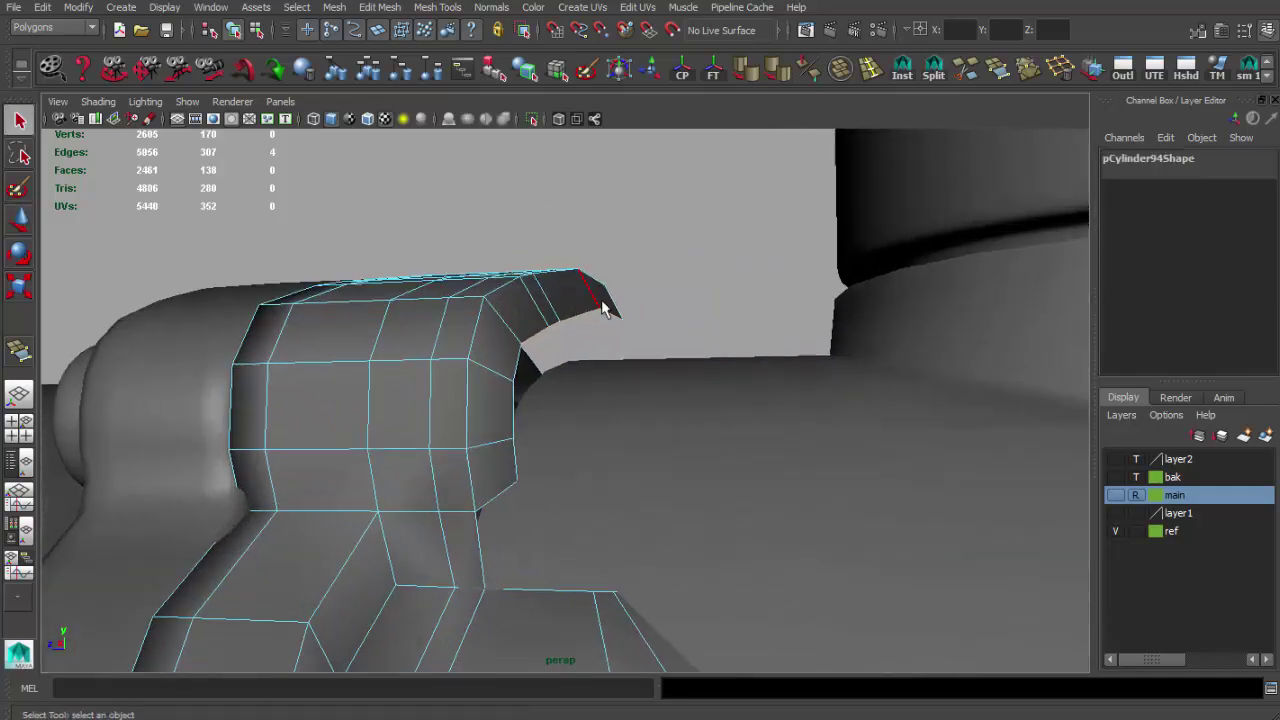
key("ctrl+e")
Step: Pull the extruded lip's end down toward the tube to form the hook
left_click_drag(512, 324, 500, 366, "alt")
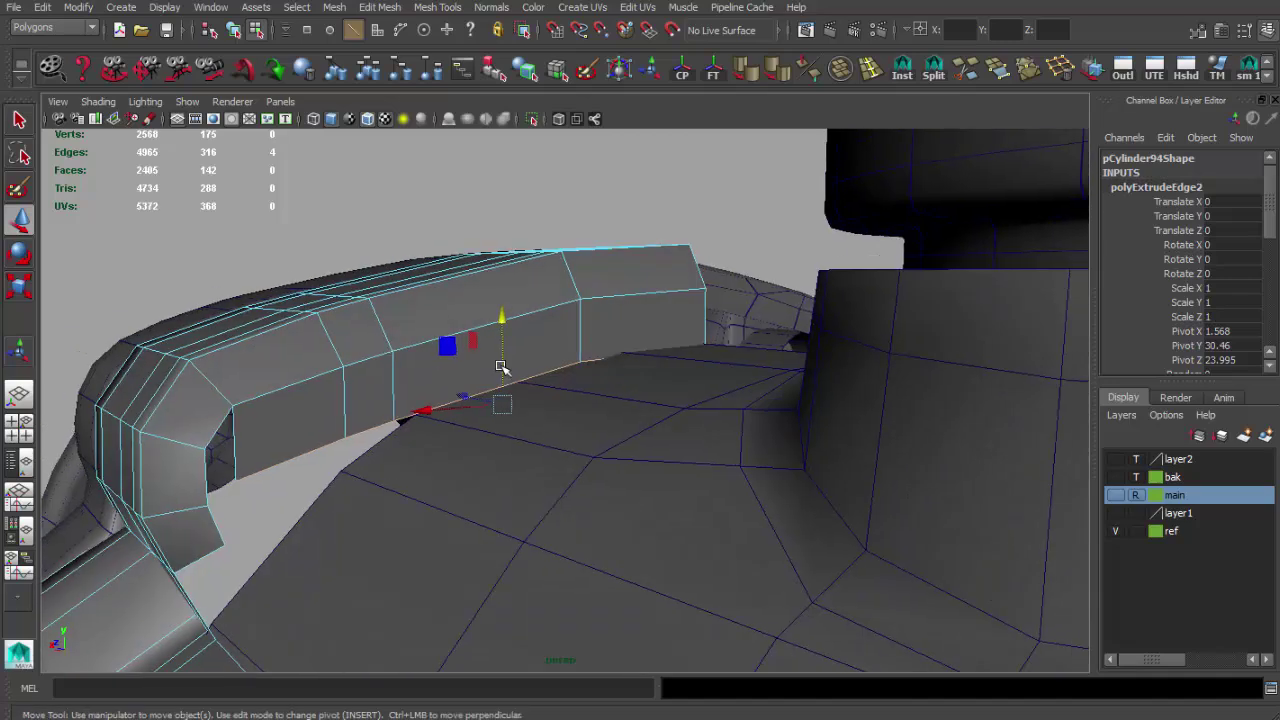
mouse_move(636, 338)
left_mouse_down("alt")
mouse_move(583, 380)
mouse_move(518, 372)
left_mouse_up("alt")
mouse_move(522, 308)
left_mouse_down("alt")
mouse_move(486, 394)
mouse_move(409, 382)
left_mouse_up("alt")
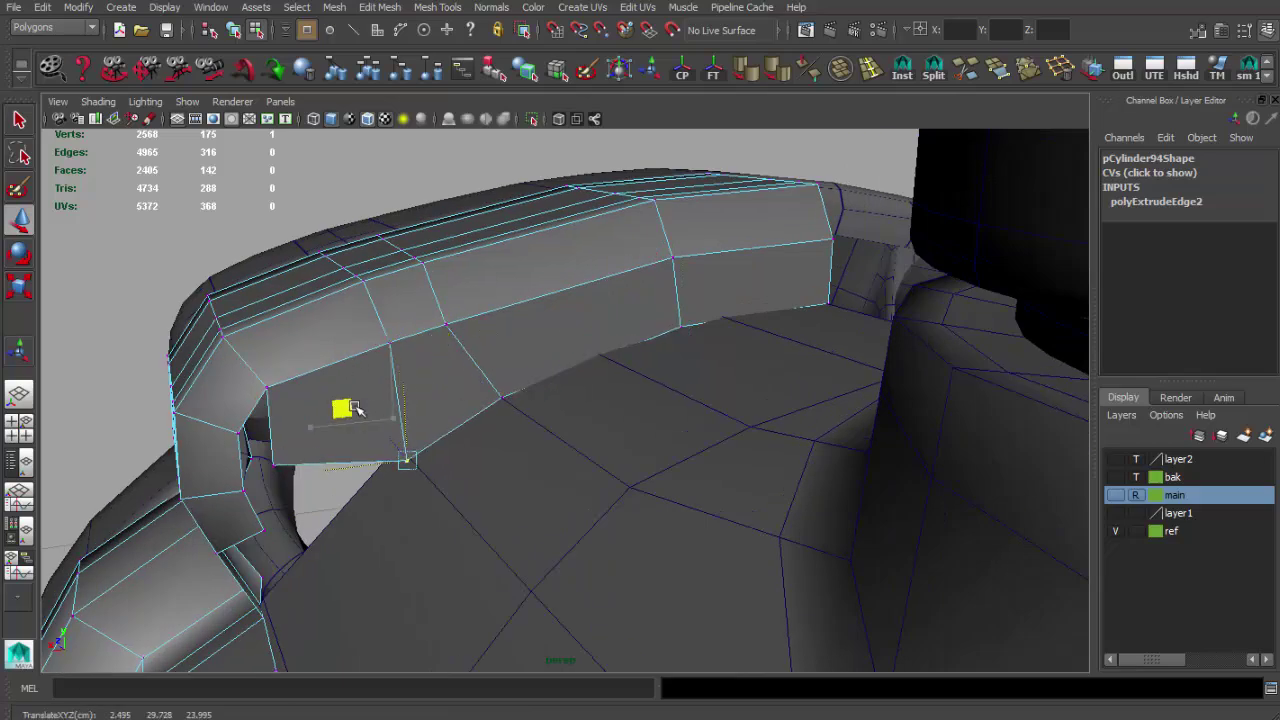
mouse_move(362, 409)
left_mouse_down("alt")
mouse_move(462, 372)
mouse_move(352, 368)
mouse_move(318, 342)
left_mouse_up("alt")
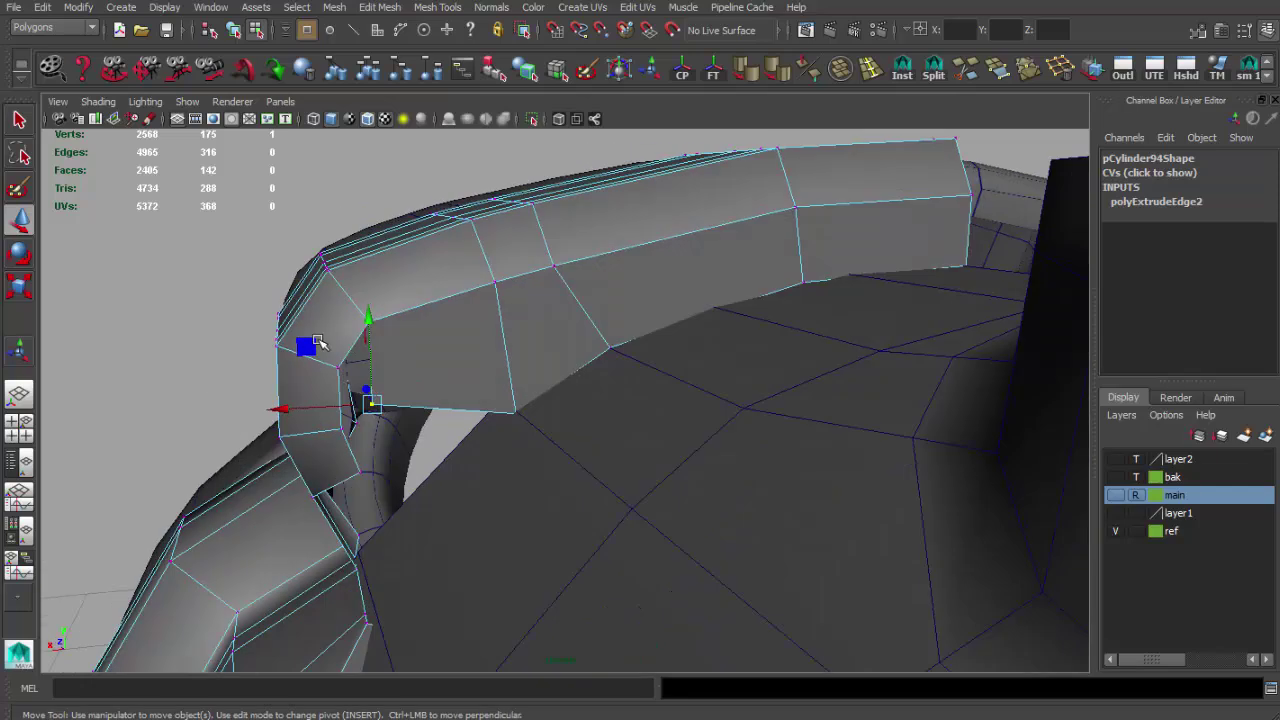
mouse_move(408, 417)
left_mouse_down("alt")
mouse_move(623, 363)
mouse_move(503, 409)
mouse_move(649, 371)
mouse_move(675, 338)
mouse_move(611, 420)
left_mouse_up("alt")
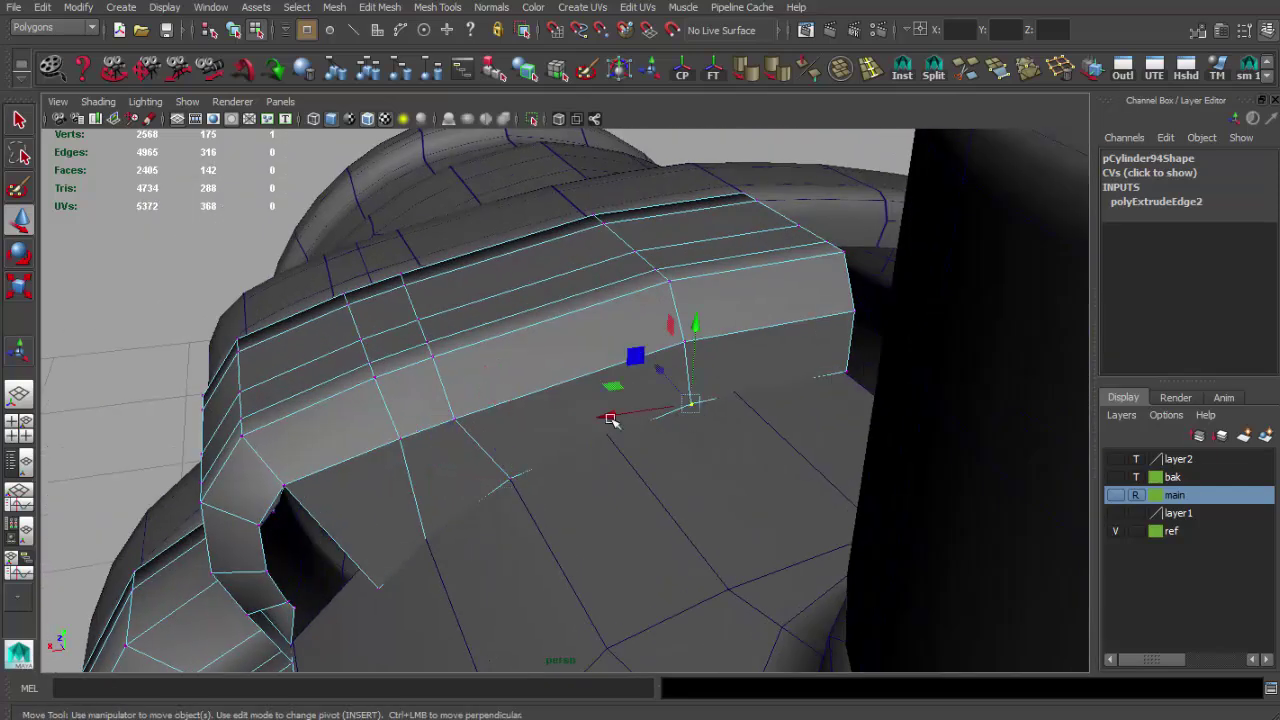
mouse_move(741, 316)
left_mouse_down("alt")
mouse_move(600, 480)
mouse_move(642, 437)
left_mouse_up("alt")
Step: Select the scope body and line the view up on the hole in the lip
left_click(642, 437)
right_click_drag(642, 437, 591, 326, "alt")
mouse_move(591, 326)
left_mouse_down("alt")
mouse_move(689, 360)
mouse_move(631, 303)
left_mouse_up("alt")
mouse_move(631, 303)
right_mouse_down("alt")
mouse_move(897, 534)
mouse_move(620, 434)
mouse_move(729, 394)
mouse_move(680, 400)
right_mouse_up("alt")
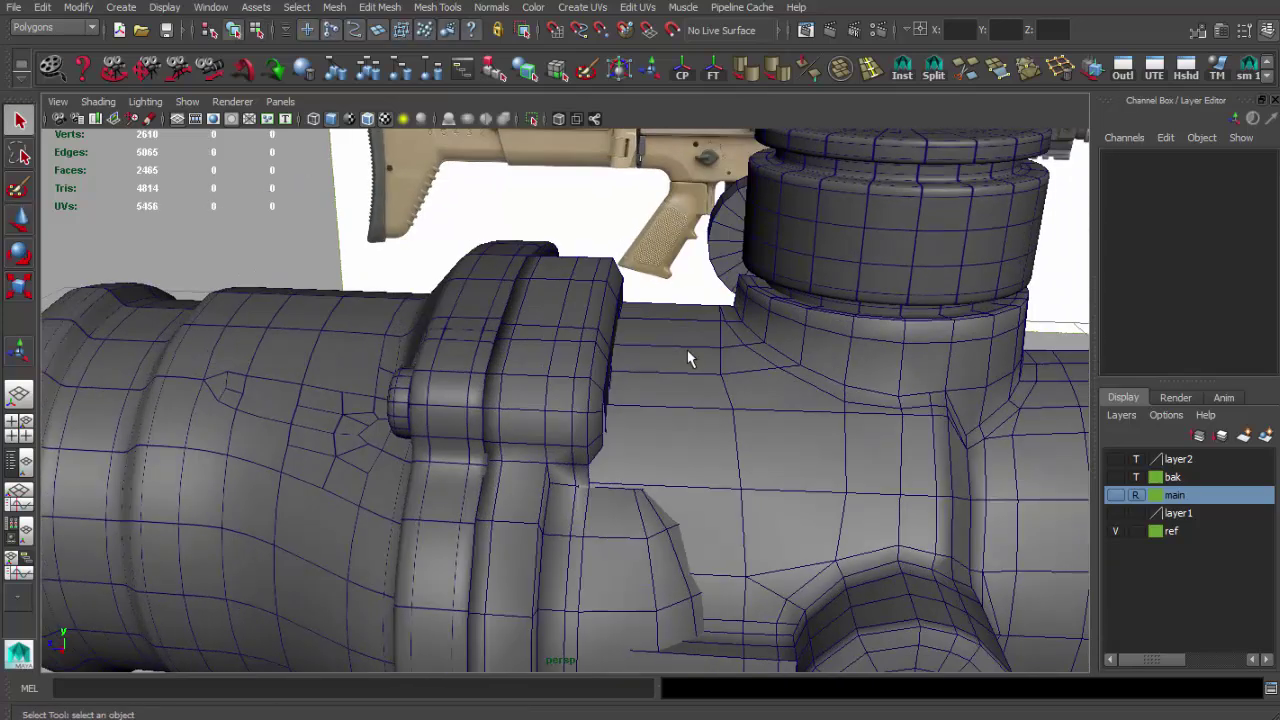
left_click(729, 394)
left_click_drag(680, 400, 617, 410, "alt")
mouse_move(617, 410)
right_mouse_down("alt")
mouse_move(623, 429)
mouse_move(517, 394)
right_mouse_up("alt")
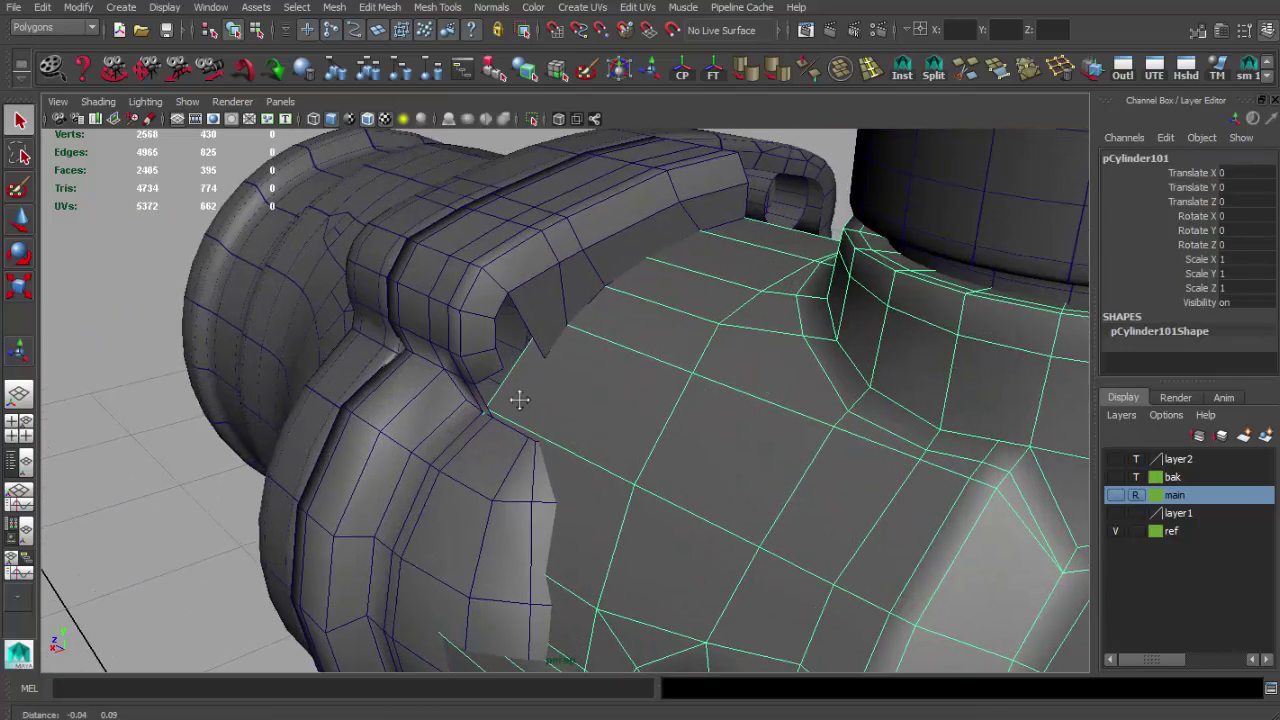
left_click_drag(517, 394, 806, 126, "alt")
Step: Cap the lip's open hole with a new face using Append to Polygon
key("ctrl+e")
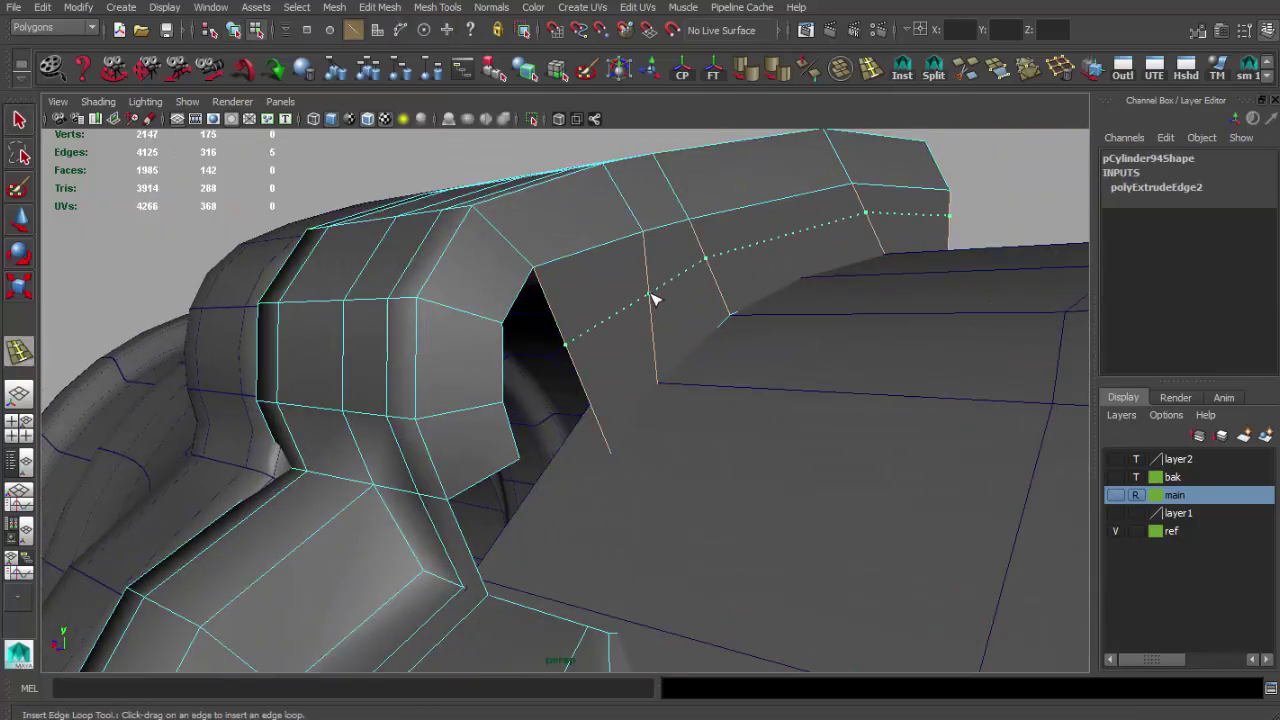
left_click(1000, 72)
left_click(505, 353)
key("Return")
mouse_move(505, 353)
left_mouse_down("alt")
mouse_move(557, 391)
mouse_move(818, 192)
left_mouse_up("alt")
mouse_move(681, 365)
left_mouse_down("alt")
mouse_move(674, 414)
mouse_move(623, 386)
mouse_move(663, 357)
left_mouse_up("alt")
middle_click_drag(663, 357, 627, 370, "alt")
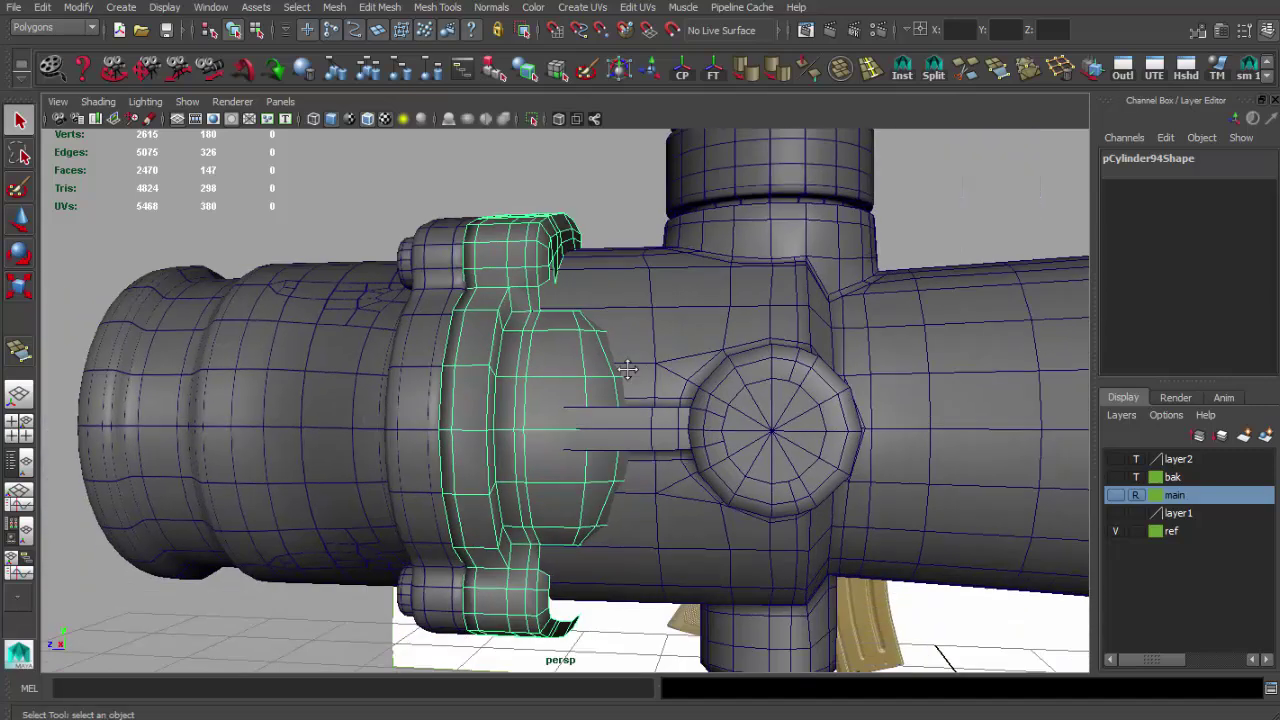
scroll(627, 370, "up", 2)
scroll(640, 375, "down", 3)
scroll(578, 449, "up", 3)
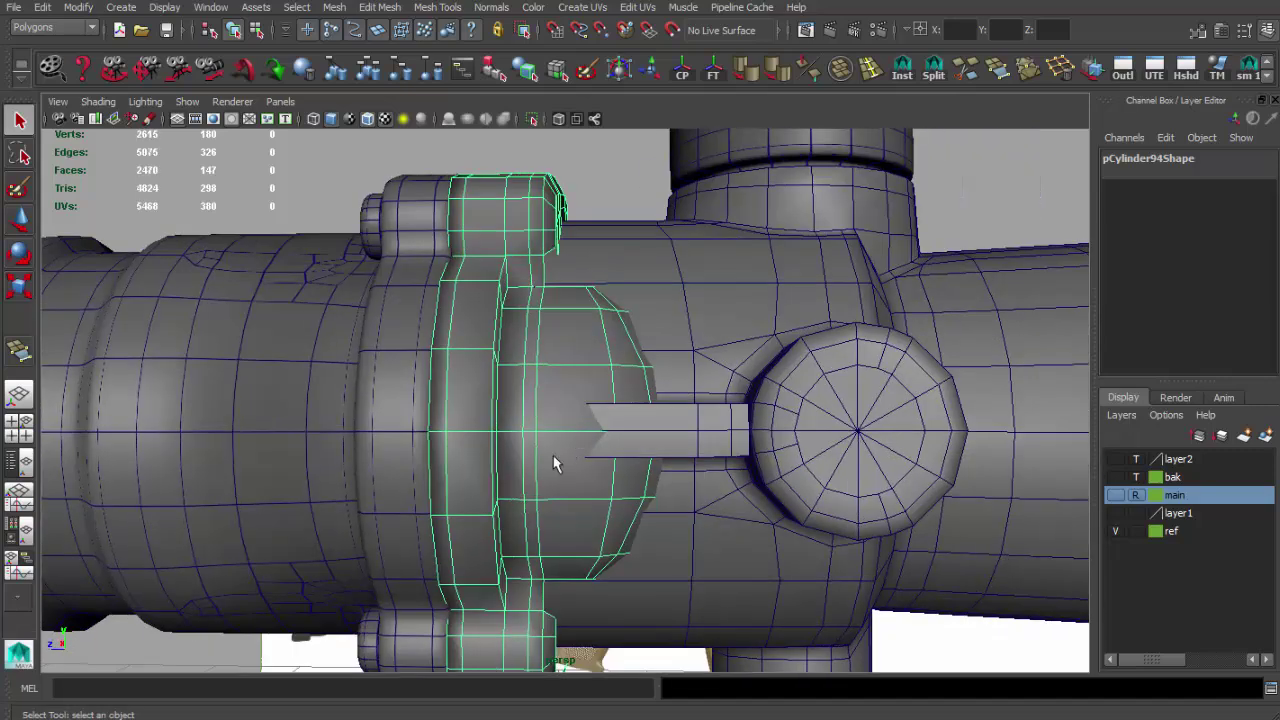
scroll(557, 463, "down", 3)
left_click_drag(571, 468, 568, 492, "alt")
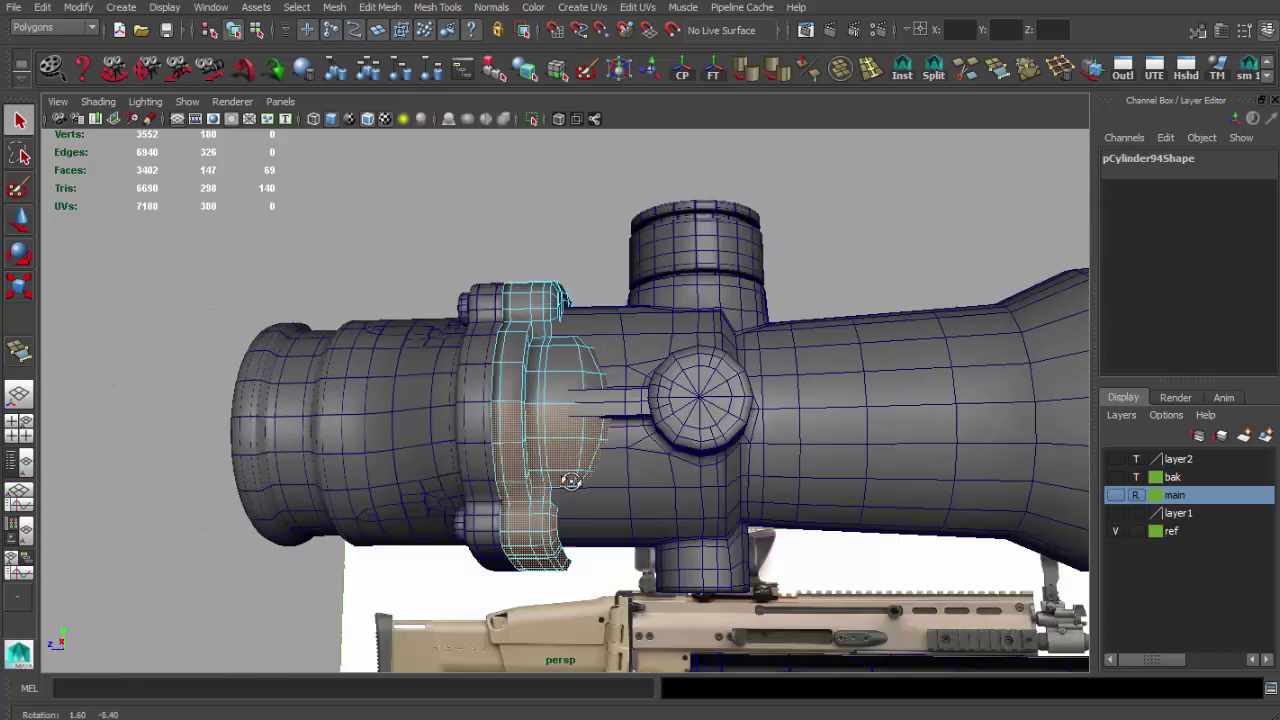
Step: Select the ring clamp and scope body and combine them into pCylinder102
left_click(567, 357)
scroll(567, 357, "up", 3)
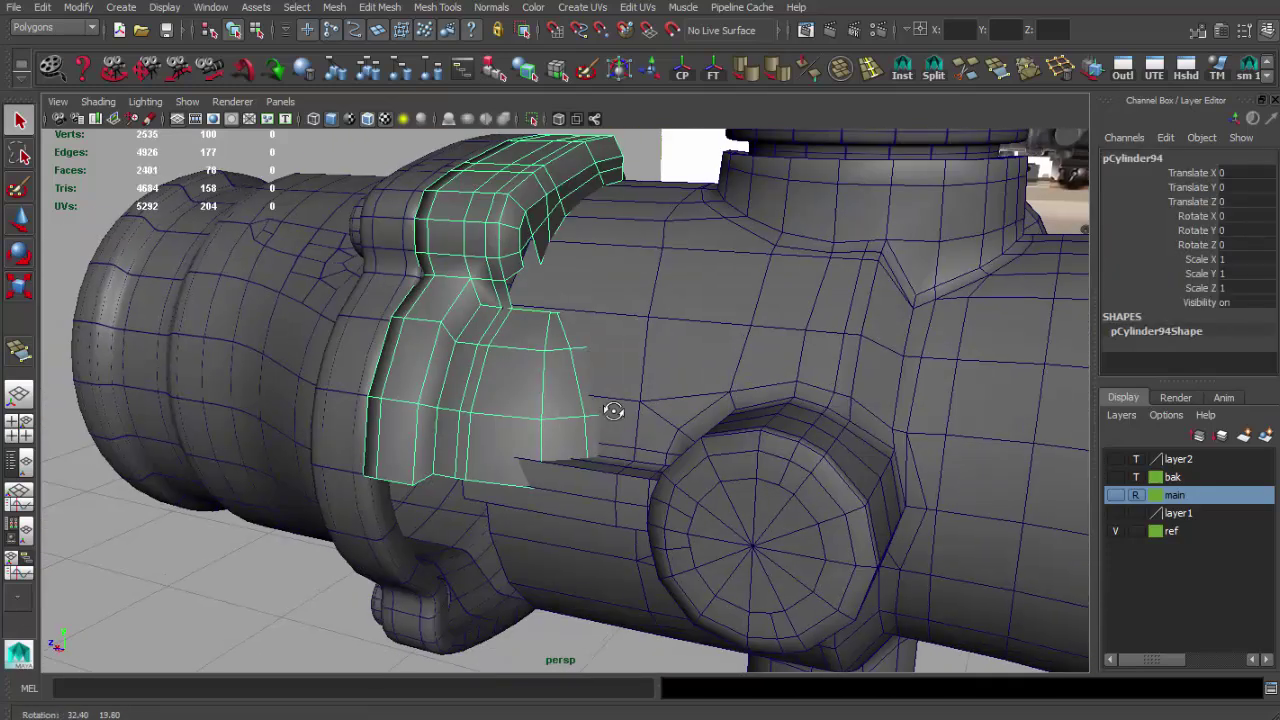
mouse_move(610, 380)
left_mouse_down("alt")
mouse_move(658, 408)
mouse_move(638, 330)
mouse_move(611, 373)
left_mouse_up("alt")
left_click(660, 371, "shift")
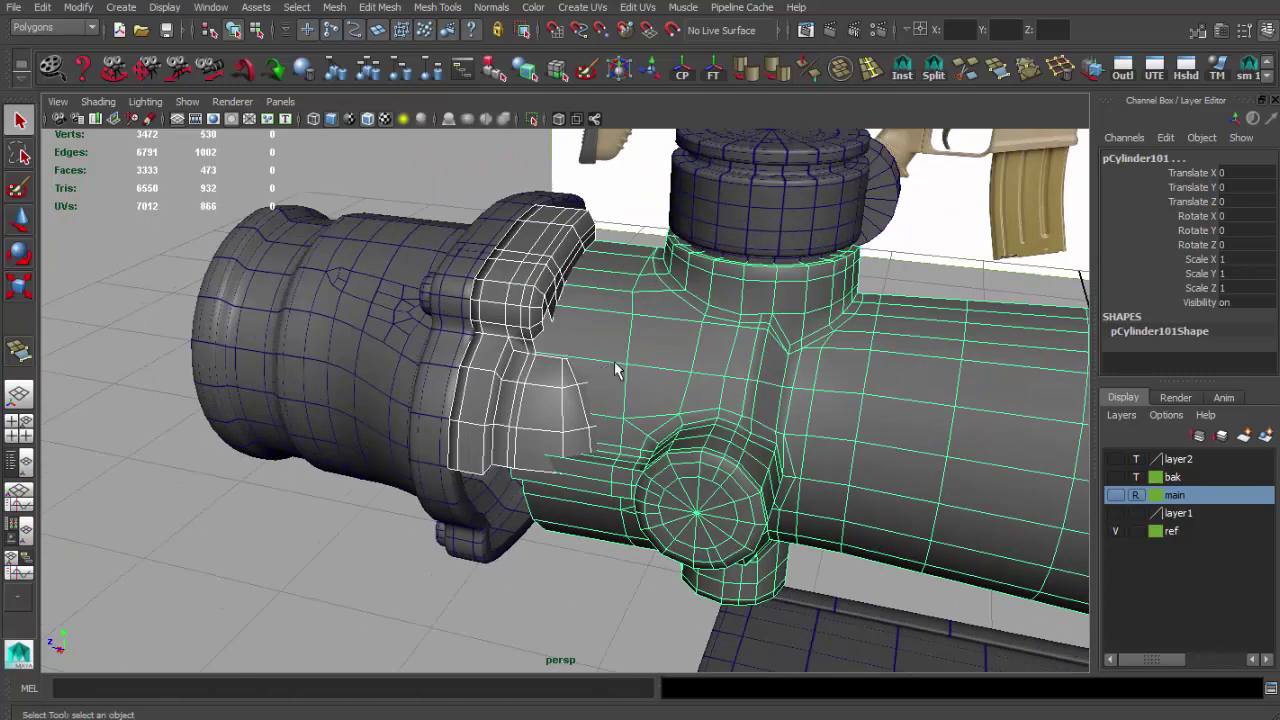
left_click(840, 70)
scroll(501, 345, "down", 5)
mouse_move(501, 345)
left_mouse_down("alt")
mouse_move(477, 576)
mouse_move(587, 442)
mouse_move(589, 520)
left_mouse_up("alt")
scroll(587, 442, "up", 5)
scroll(647, 420, "up", 5)
Step: Make two polygon splits beside the clamp and merge a stray vertex into its neighbour
left_click(935, 75)
left_click_drag(700, 280, 637, 307, "alt")
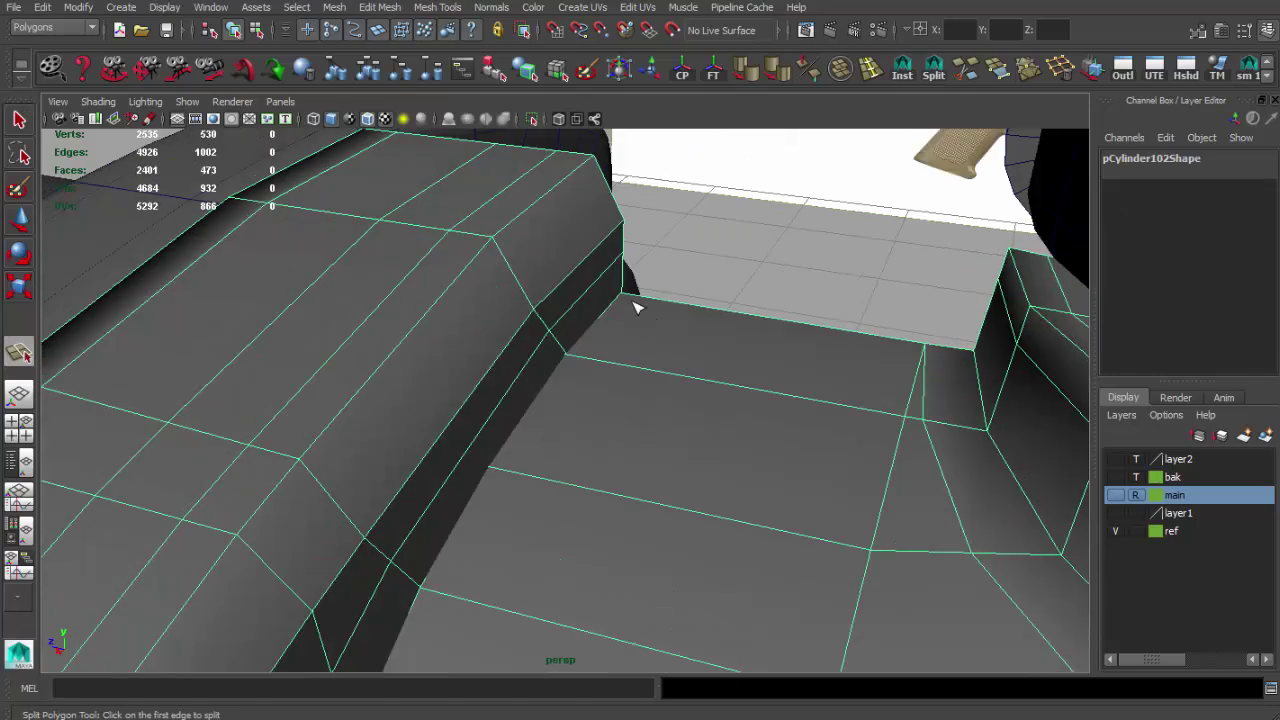
mouse_move(497, 471)
left_mouse_down("alt")
mouse_move(523, 480)
mouse_move(615, 400)
mouse_move(588, 400)
mouse_move(540, 485)
mouse_move(607, 378)
mouse_move(816, 301)
left_mouse_up("alt")
key("q")
left_click(531, 483)
key("q")
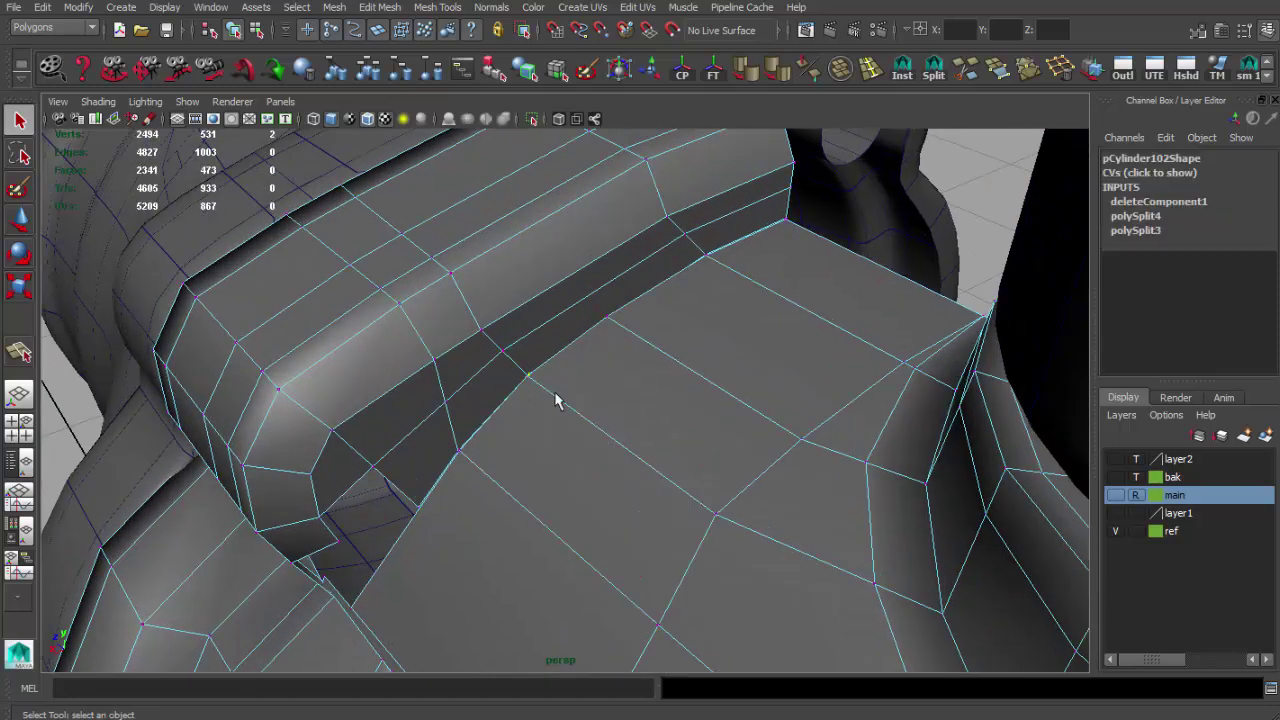
left_click_drag(469, 464, 699, 265, "alt")
left_click(689, 317)
Step: Move a single vertex on the combined scope mesh into place
key("F8")
mouse_move(754, 303)
left_mouse_down("alt")
mouse_move(694, 357)
mouse_move(680, 400)
mouse_move(607, 341)
mouse_move(600, 351)
mouse_move(680, 380)
left_mouse_up("alt")
right_click(607, 341)
left_click(607, 341)
middle_click_drag(680, 380, 597, 302)
mouse_move(676, 212)
left_mouse_down("alt")
mouse_move(455, 380)
mouse_move(882, 137)
left_mouse_up("alt")
key("q")
key("F8")
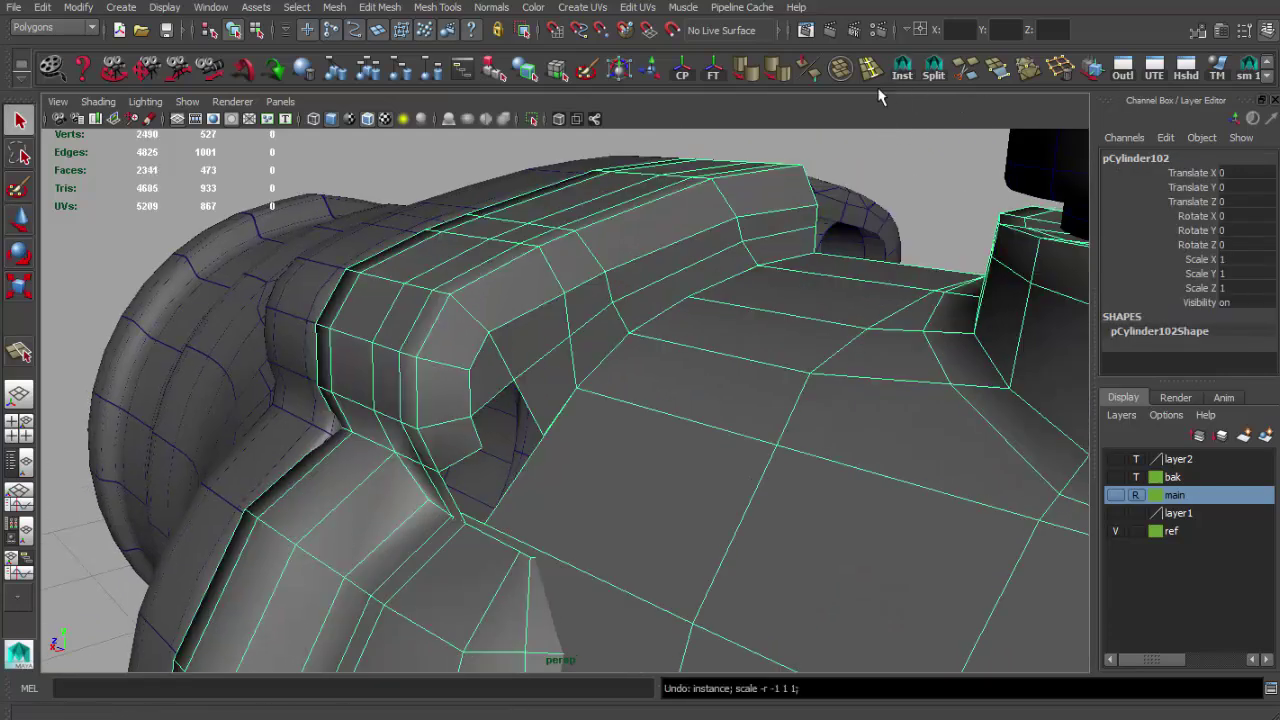
Step: Insert an edge loop along the scope body
left_click(898, 82)
mouse_move(680, 337)
left_mouse_down("alt")
mouse_move(650, 428)
mouse_move(760, 485)
left_mouse_up("alt")
left_click(650, 428)
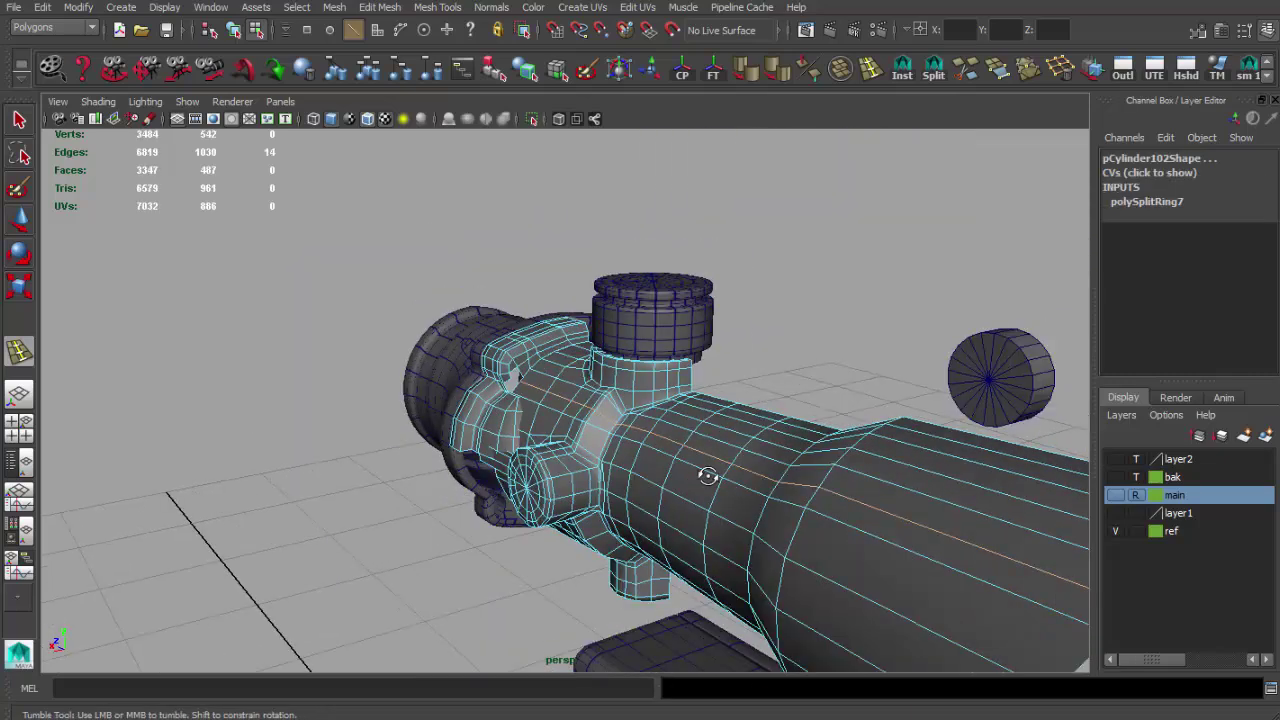
mouse_move(640, 291)
left_mouse_down("alt")
mouse_move(872, 256)
mouse_move(700, 300)
mouse_move(600, 280)
left_mouse_up("alt")
key("q")
key("F8")
left_click(872, 256)
Step: Turn off wireframe-on-shaded, pick a vertex on the clamp lip, and show the low-poly cage
left_click(367, 118)
left_click_drag(400, 257, 458, 326, "alt")
scroll(458, 326, "up", 5)
left_click(579, 450)
mouse_move(579, 450)
left_mouse_down("alt")
mouse_move(609, 437)
mouse_move(517, 463)
mouse_move(676, 505)
mouse_move(515, 471)
left_mouse_up("alt")
key("F8")
left_click(484, 487)
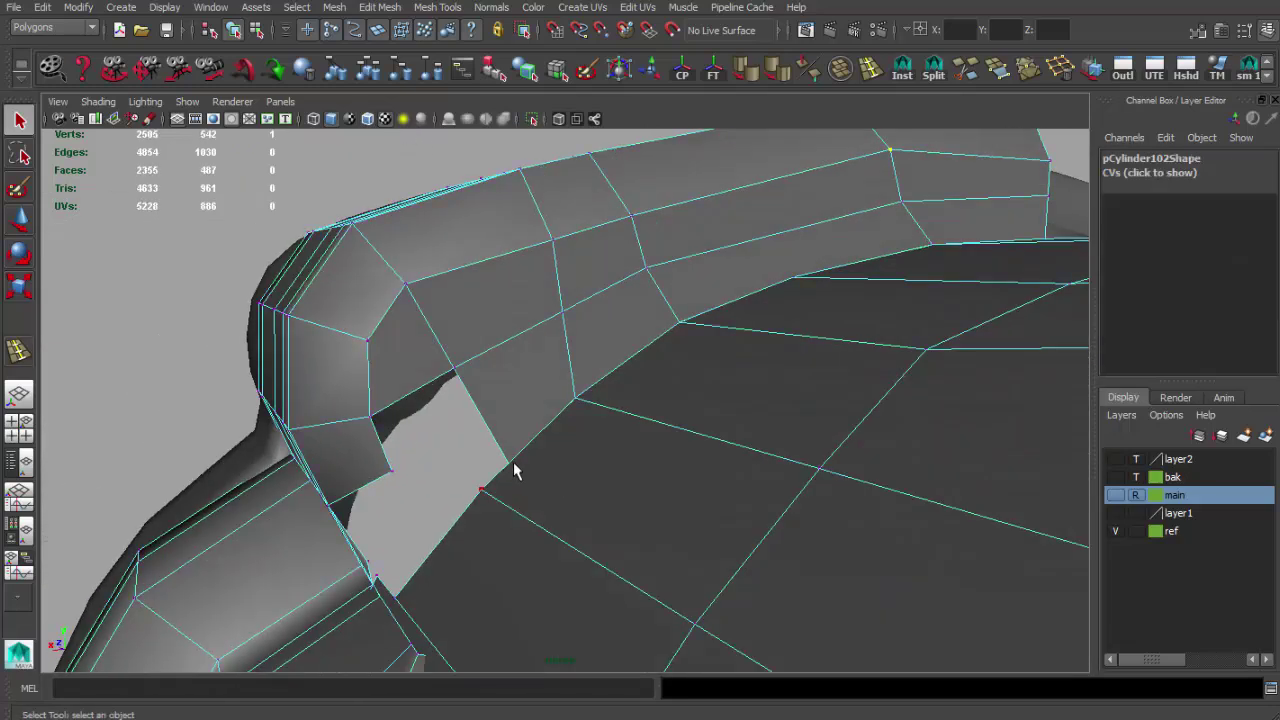
mouse_move(729, 319)
left_mouse_down("alt")
mouse_move(708, 377)
mouse_move(634, 446)
mouse_move(654, 400)
mouse_move(684, 440)
mouse_move(729, 414)
mouse_move(789, 409)
mouse_move(728, 333)
left_mouse_up("alt")
key("F8")
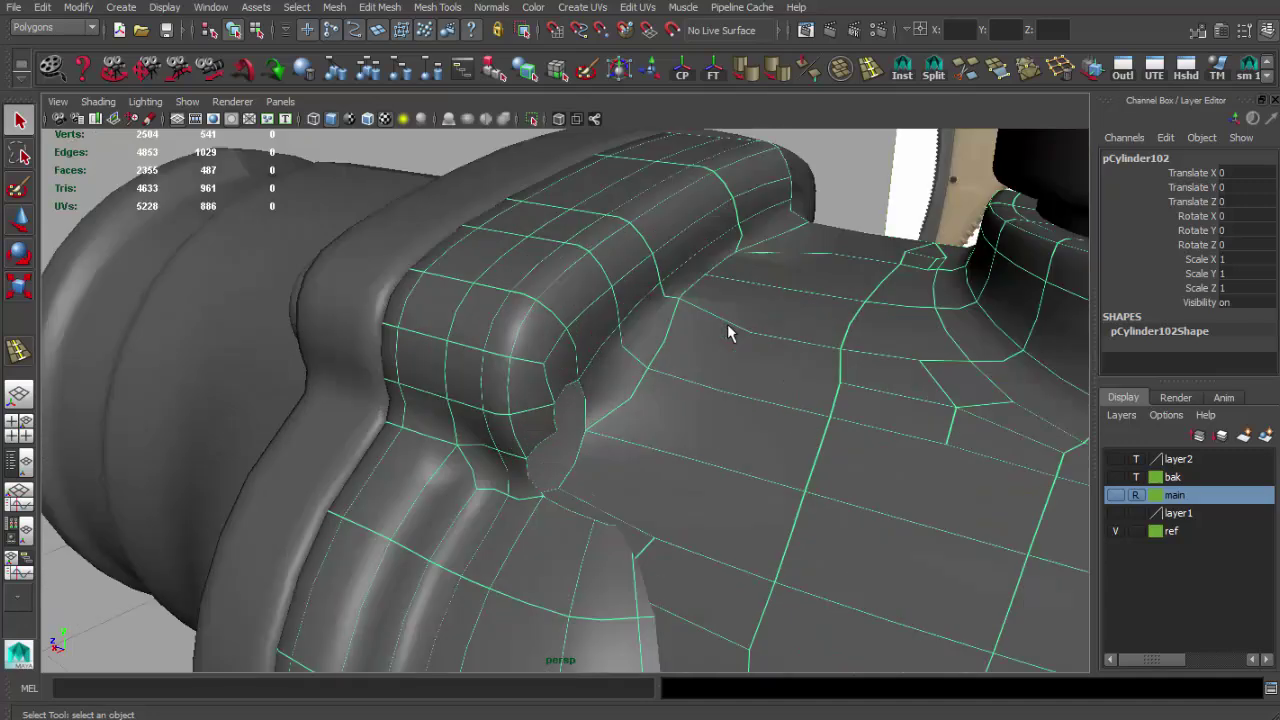
key("1")
Step: Insert edge loops across the clamp lip and beside the clamp
left_click(870, 68)
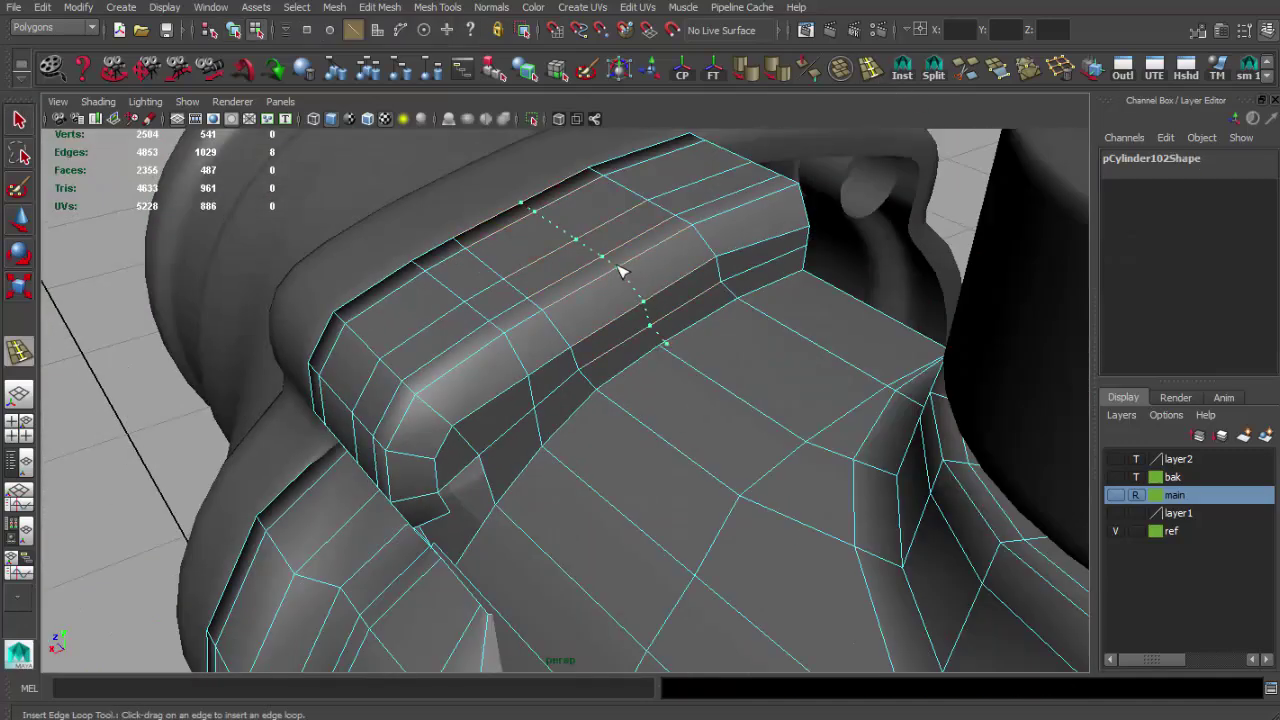
left_click(800, 237)
key("F8")
mouse_move(708, 289)
left_mouse_down("alt")
mouse_move(266, 391)
mouse_move(463, 357)
mouse_move(660, 362)
left_mouse_up("alt")
scroll(660, 362, "up", 5)
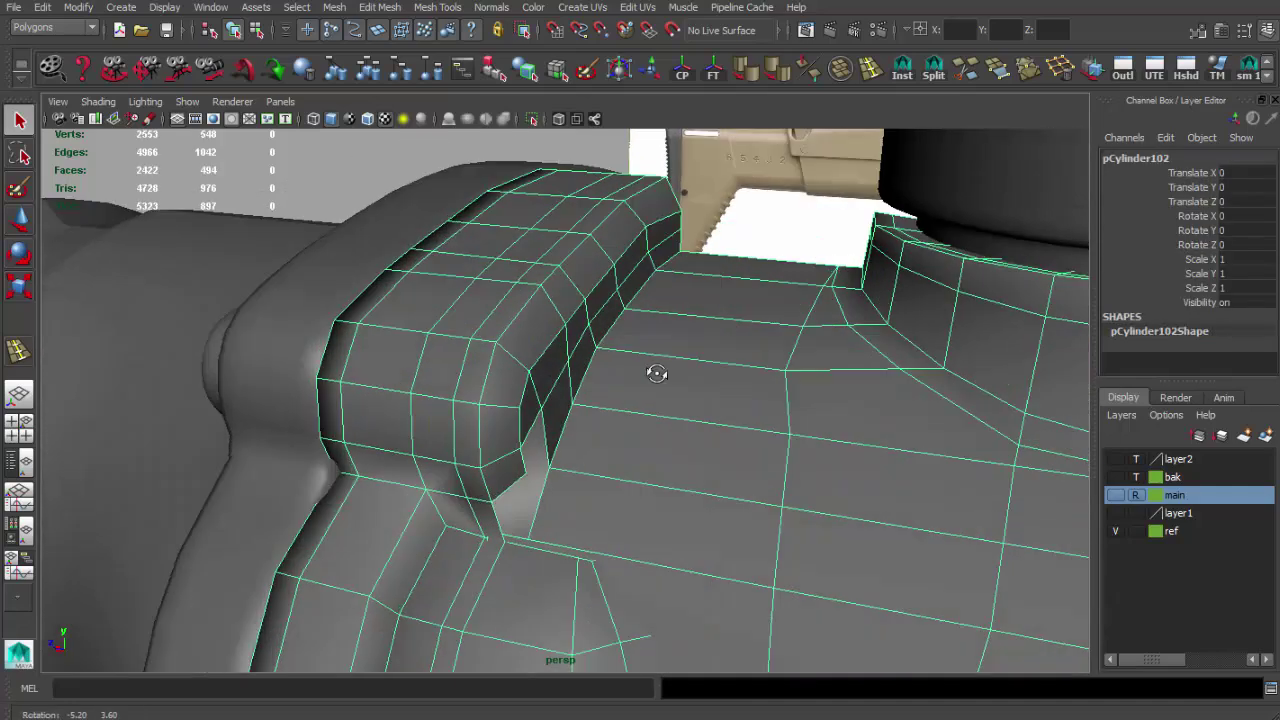
scroll(654, 371, "up", 3)
key("g")
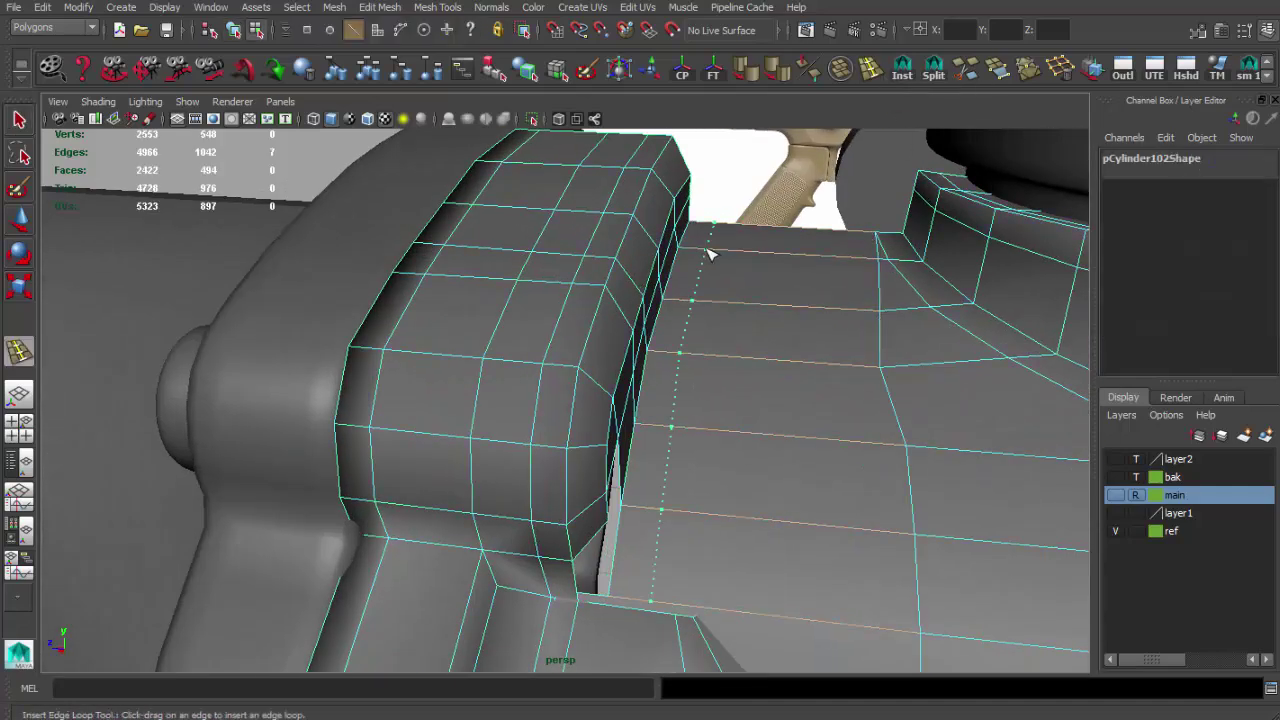
key("F8")
left_click_drag(746, 288, 746, 209, "alt")
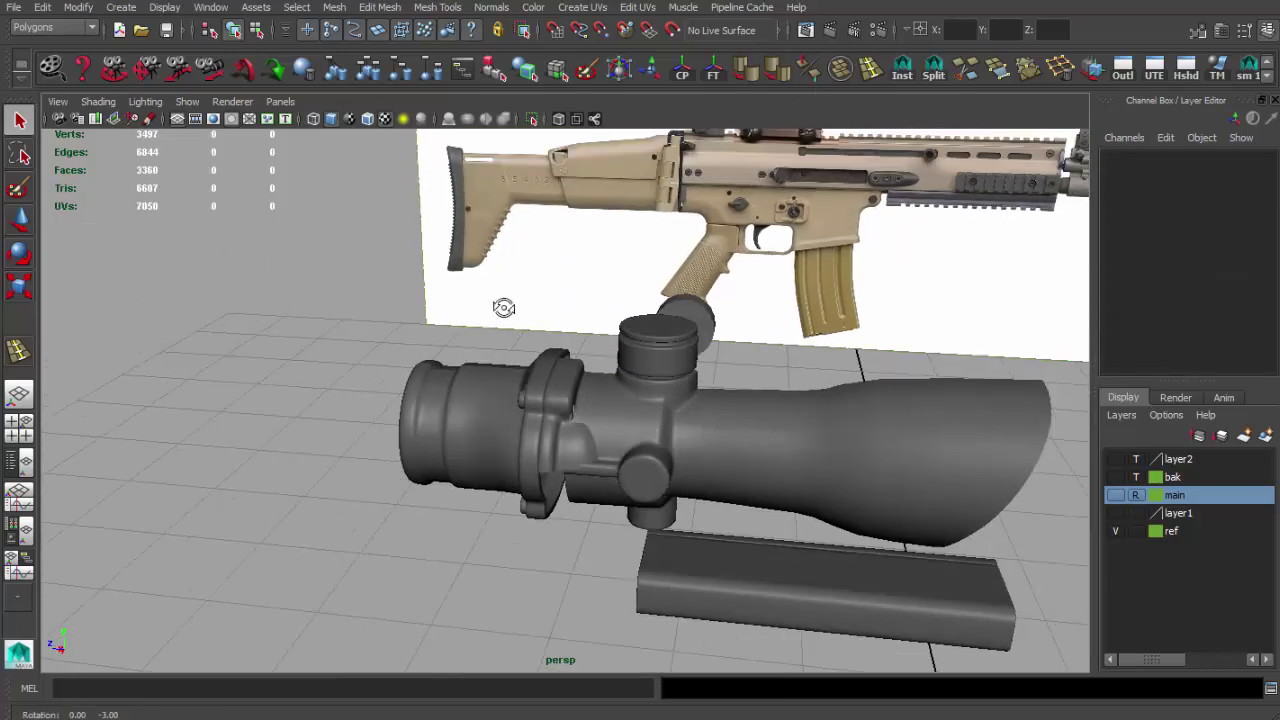
Step: Select the scope mesh and inspect its edges along the clamp side
right_click_drag(530, 380, 516, 322, "alt")
left_click_drag(484, 310, 600, 330, "alt")
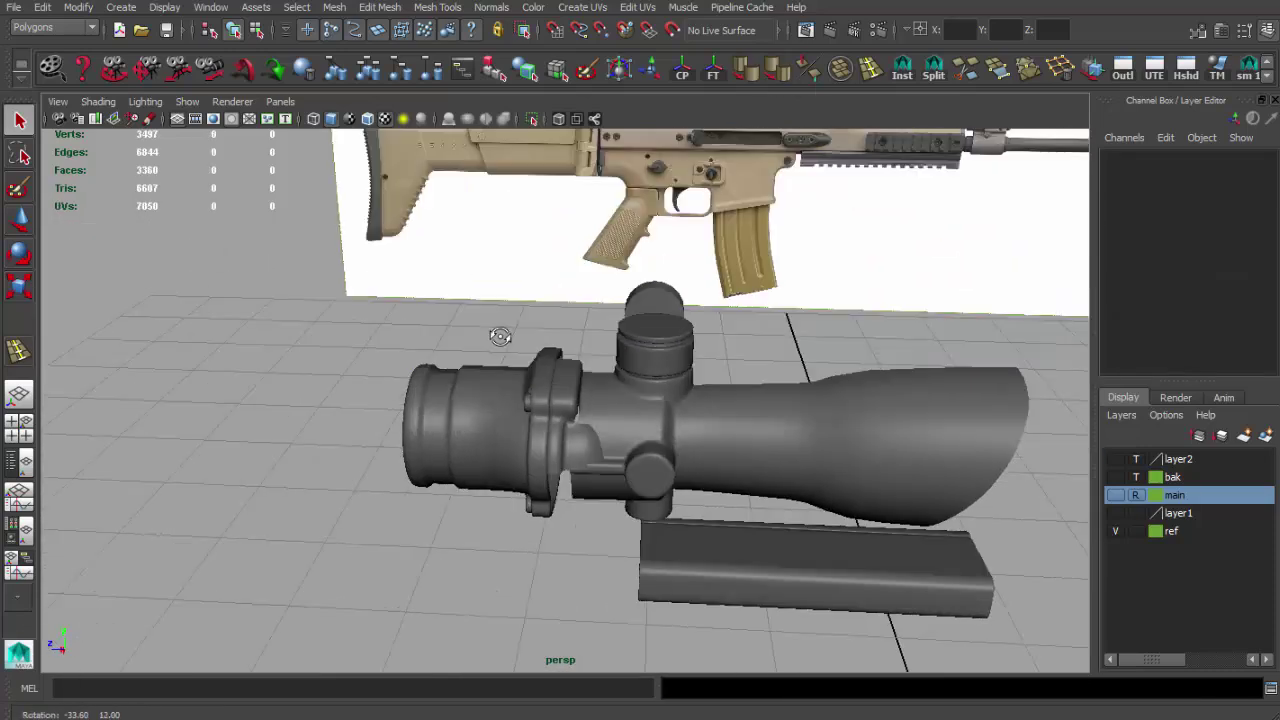
right_click_drag(640, 400, 727, 448, "alt")
left_click(727, 448)
mouse_move(643, 434)
right_mouse_down("alt")
mouse_move(686, 346)
mouse_move(817, 425)
right_mouse_up("alt")
mouse_move(817, 425)
left_mouse_down("alt")
mouse_move(723, 337)
mouse_move(663, 320)
mouse_move(634, 331)
mouse_move(606, 369)
mouse_move(663, 371)
left_mouse_up("alt")
key("F10")
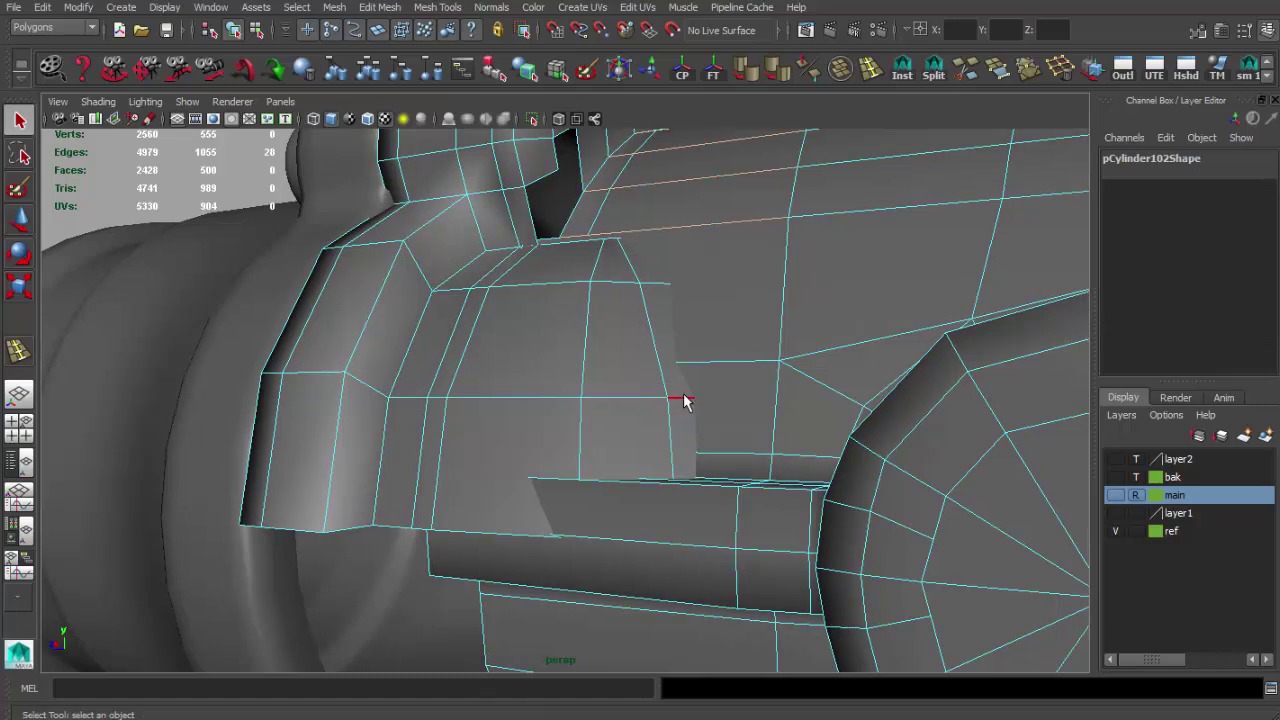
key("q")
Step: Orbit back to the housing beside the side knob
left_click_drag(695, 283, 655, 448, "alt")
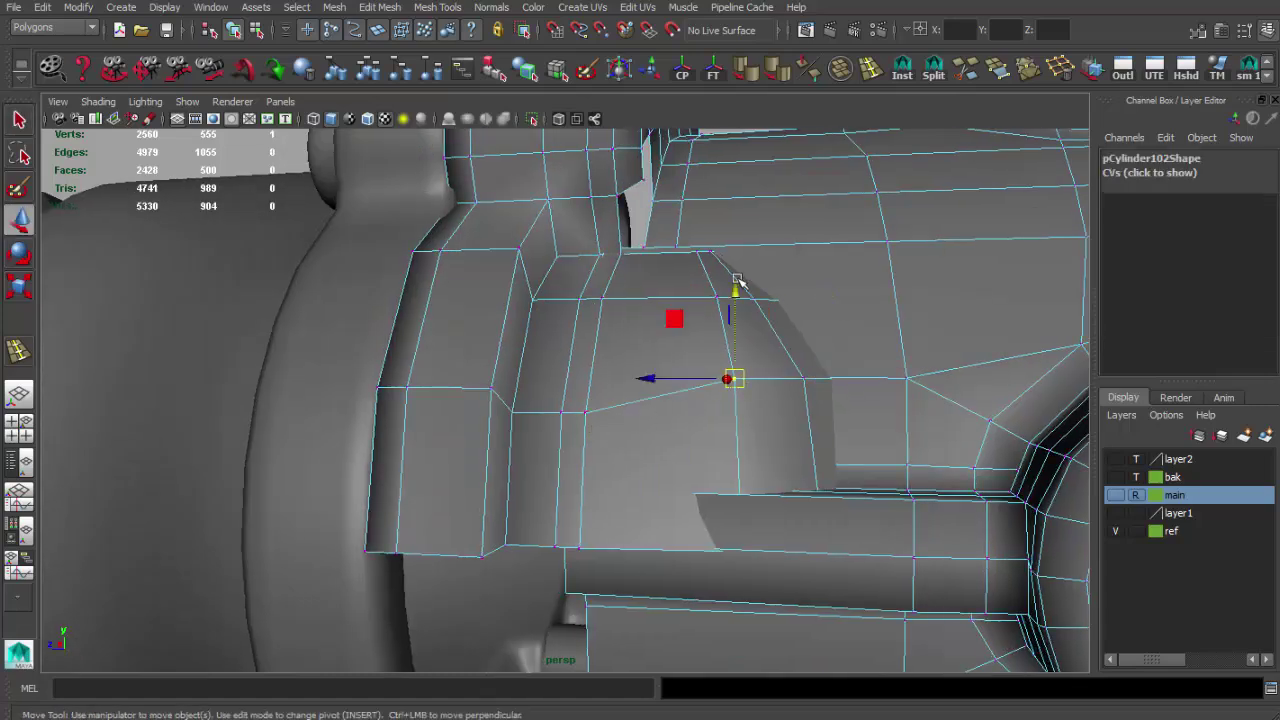
left_click_drag(737, 307, 723, 346, "alt")
scroll(694, 371, "down", 5)
scroll(829, 423, "up", 5)
mouse_move(829, 423)
left_mouse_down("alt")
mouse_move(767, 400)
mouse_move(730, 403)
left_mouse_up("alt")
mouse_move(636, 328)
left_mouse_down("alt")
mouse_move(623, 274)
mouse_move(595, 360)
left_mouse_up("alt")
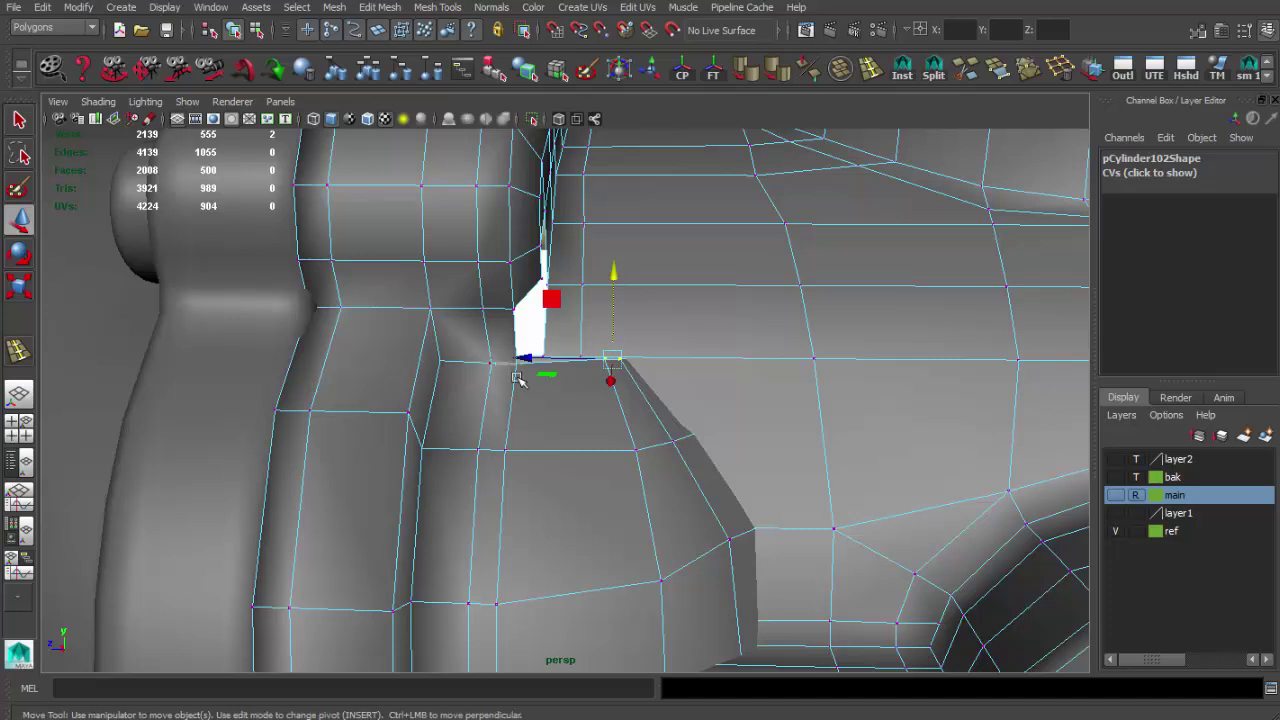
mouse_move(505, 285)
left_mouse_down("alt")
mouse_move(500, 363)
mouse_move(612, 360)
left_mouse_up("alt")
Step: Cut a new edge across the housing face beside the knob
key("q")
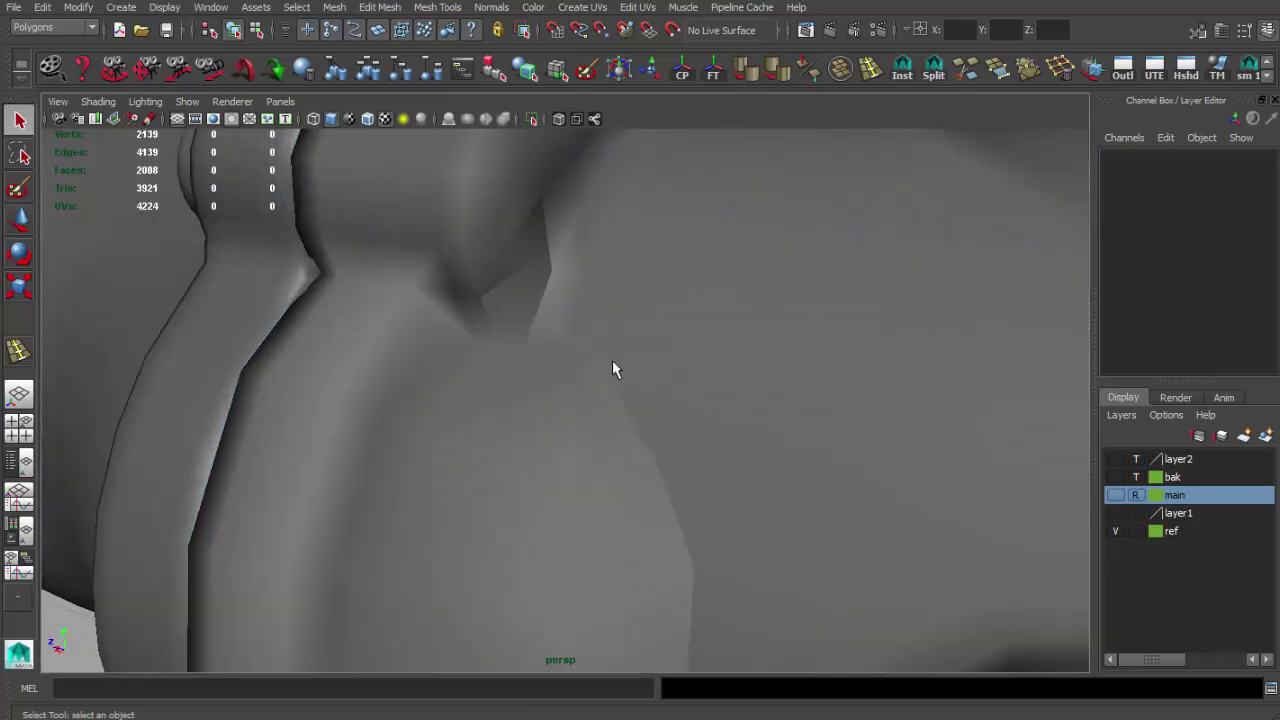
left_click(640, 372)
right_click_drag(657, 383, 769, 207)
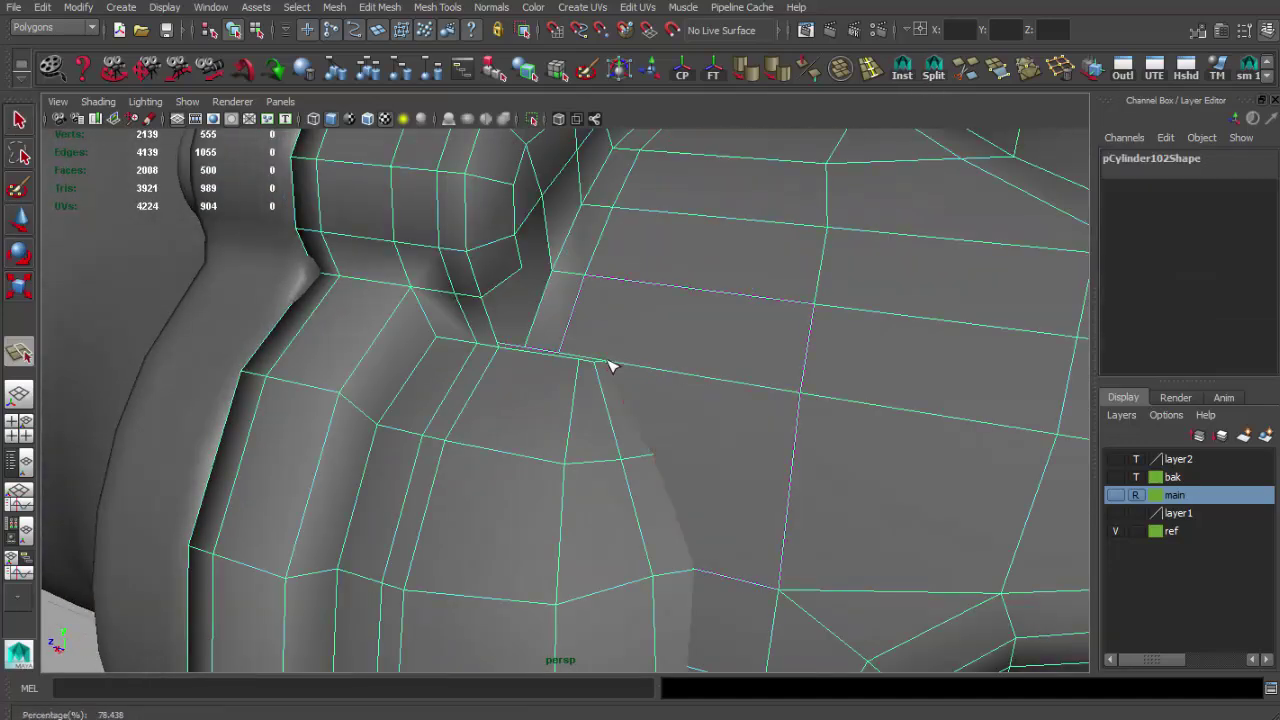
left_click_drag(612, 366, 779, 453, "alt")
key("q")
mouse_move(857, 313)
left_mouse_down("alt")
mouse_move(810, 392)
mouse_move(795, 272)
mouse_move(747, 354)
left_mouse_up("alt")
Step: Select the vertex at the split corner and finish two more edge splits there
left_click(784, 362)
key("w")
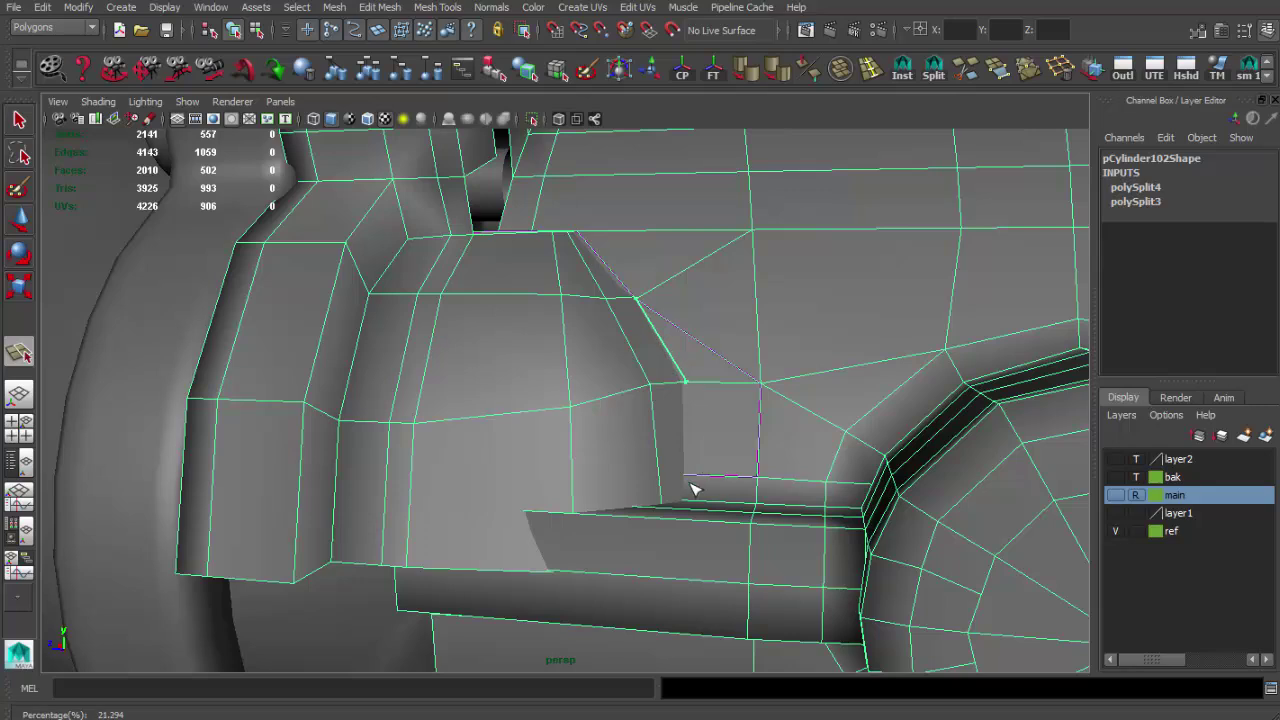
scroll(692, 490, "up", 3)
key("q")
scroll(791, 534, "down", 5)
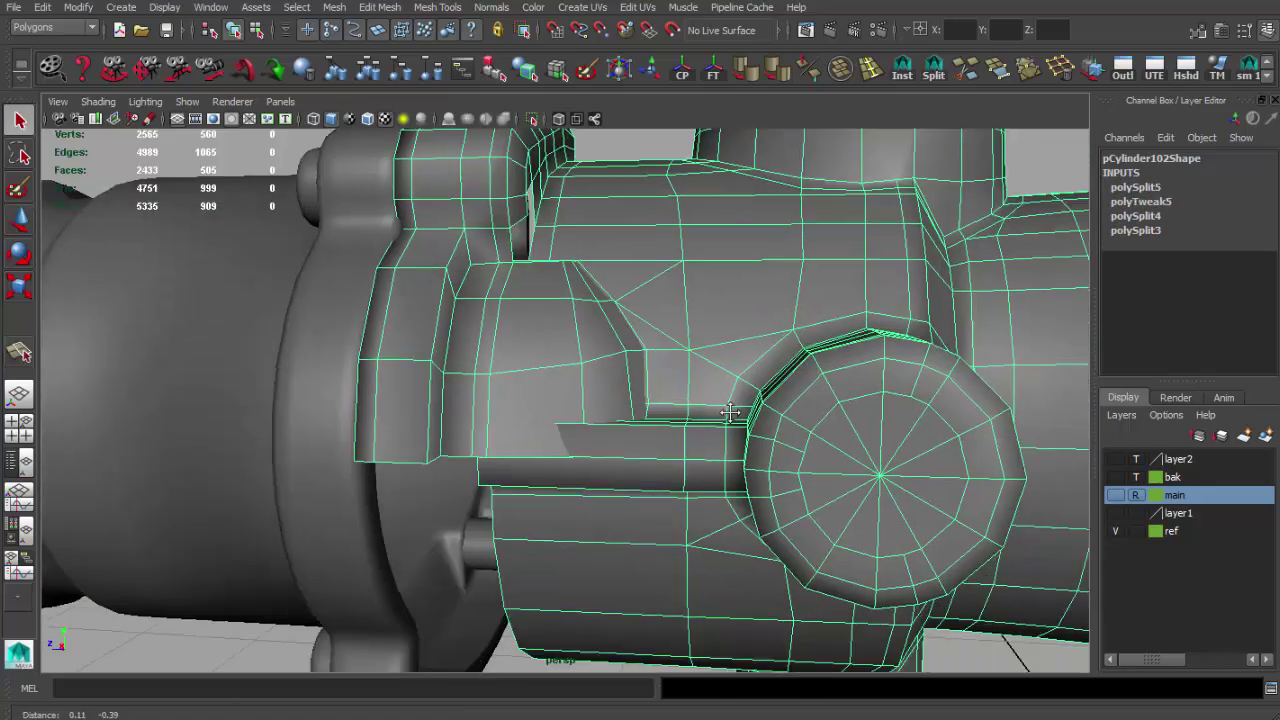
scroll(652, 481, "up", 2)
scroll(652, 481, "up", 5)
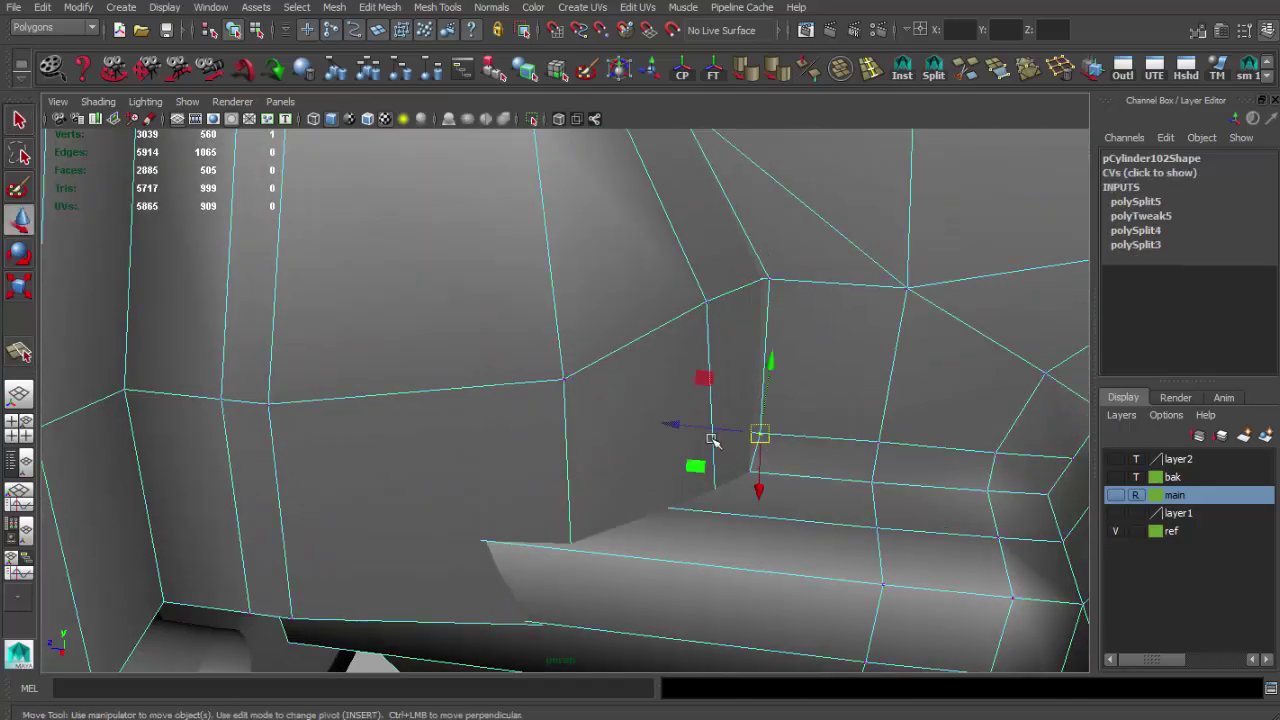
key("q")
scroll(680, 465, "down", 5)
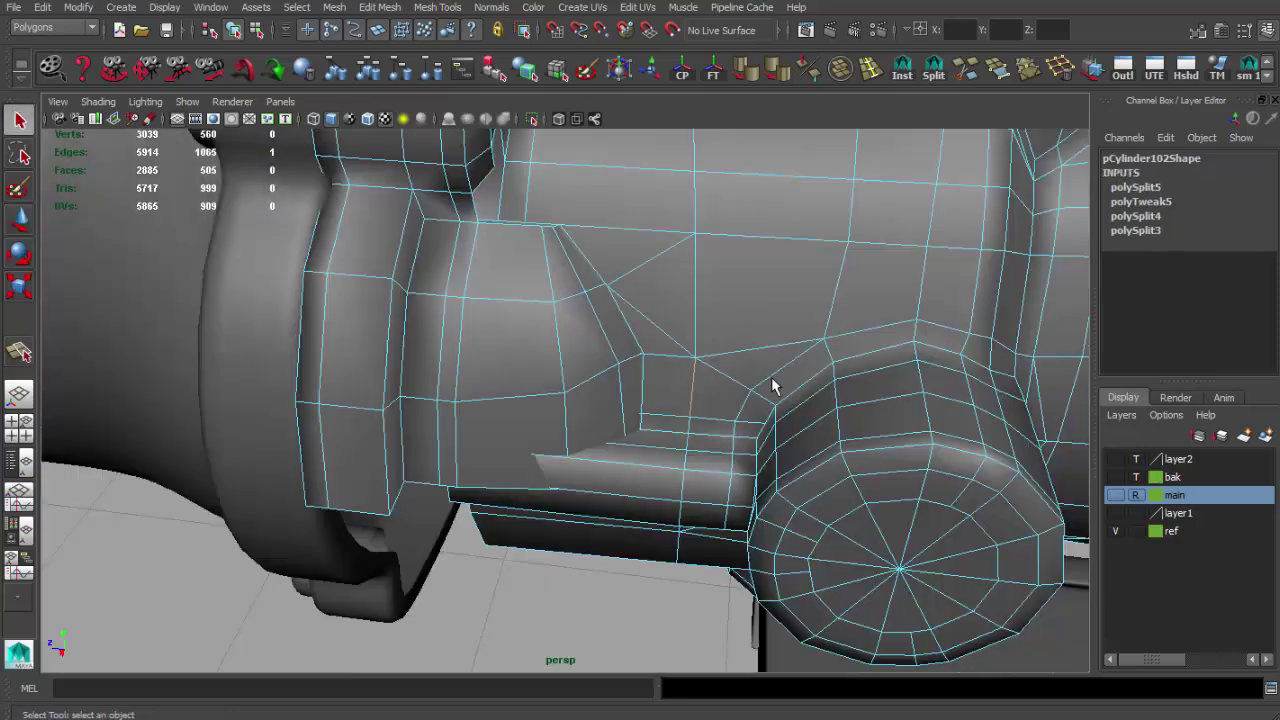
scroll(655, 267, "down", 4)
Step: Bring up the scope reference photo and close in on the housing edge
key("alt+Tab")
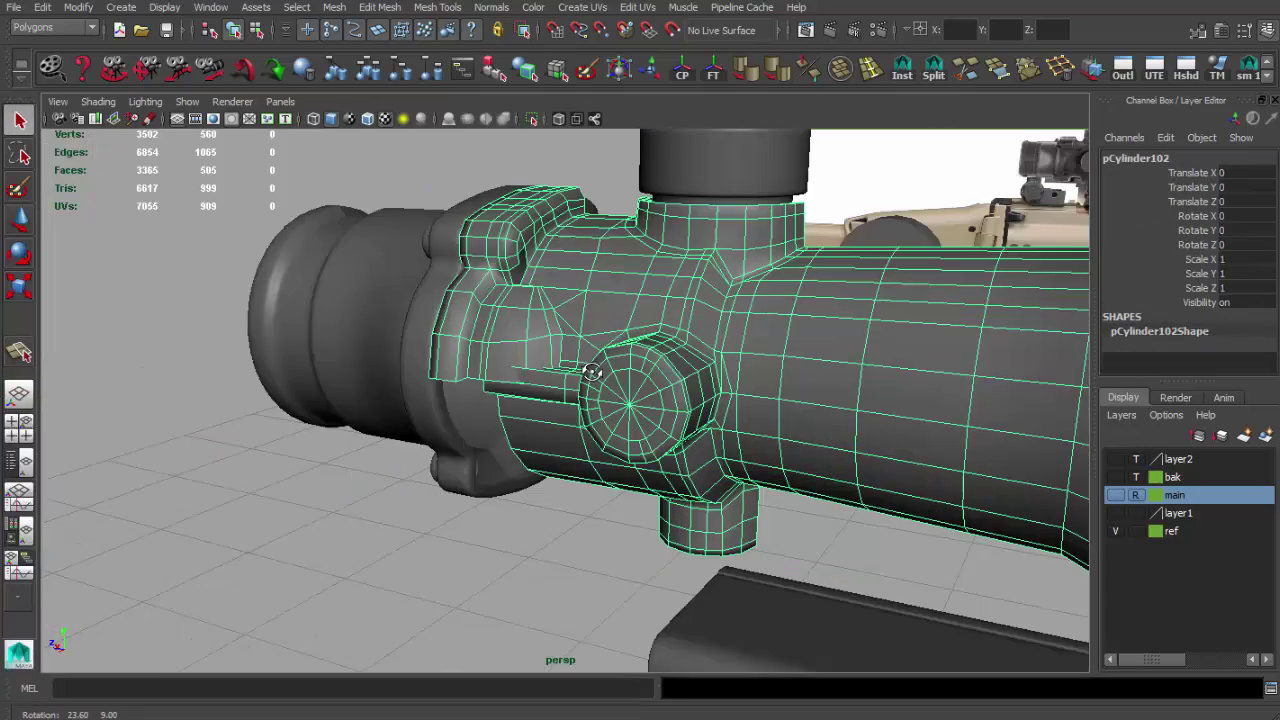
left_click_drag(645, 331, 625, 440, "alt")
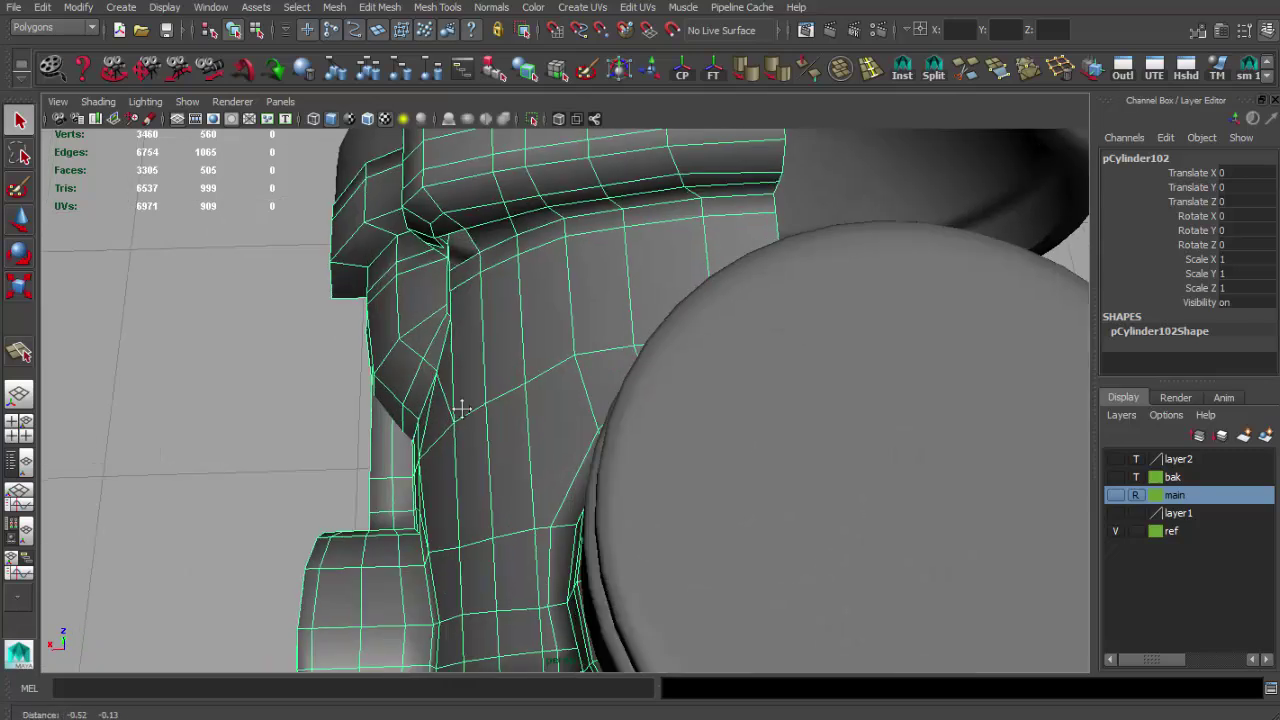
scroll(630, 463, "up", 5)
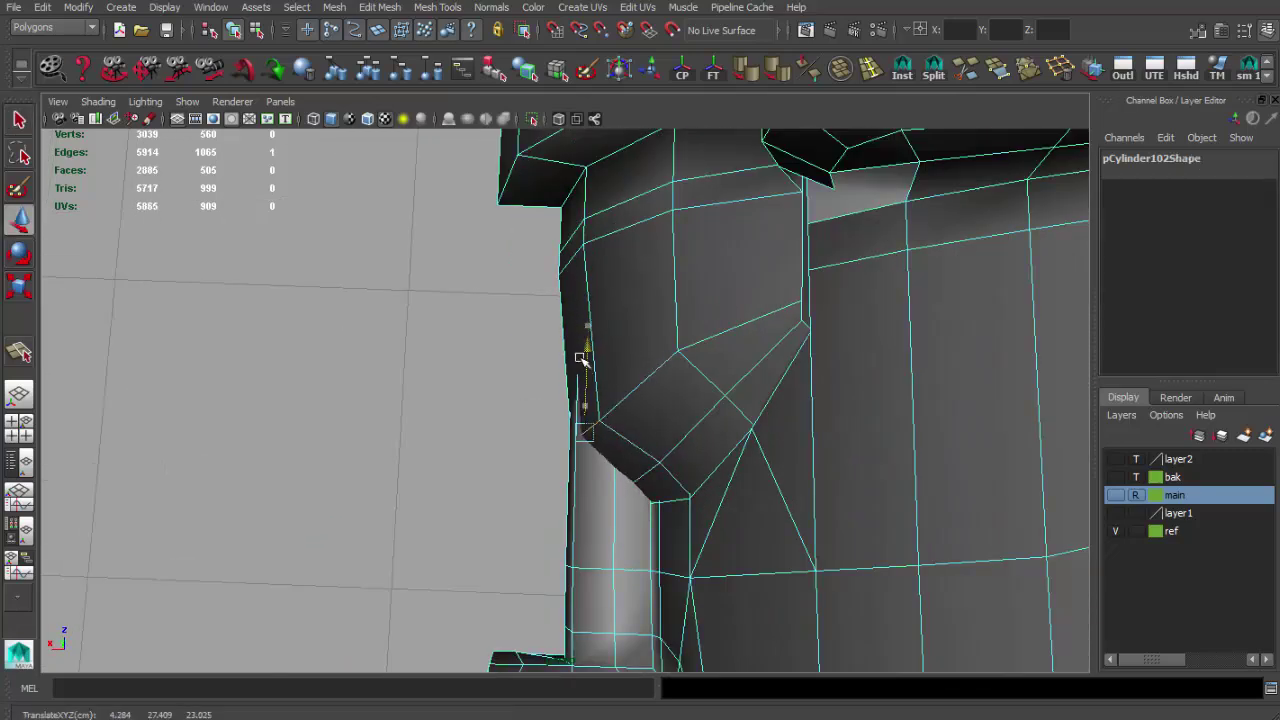
mouse_move(648, 472)
left_mouse_down("alt")
mouse_move(643, 429)
mouse_move(689, 403)
mouse_move(654, 531)
left_mouse_up("alt")
scroll(645, 452, "up", 3)
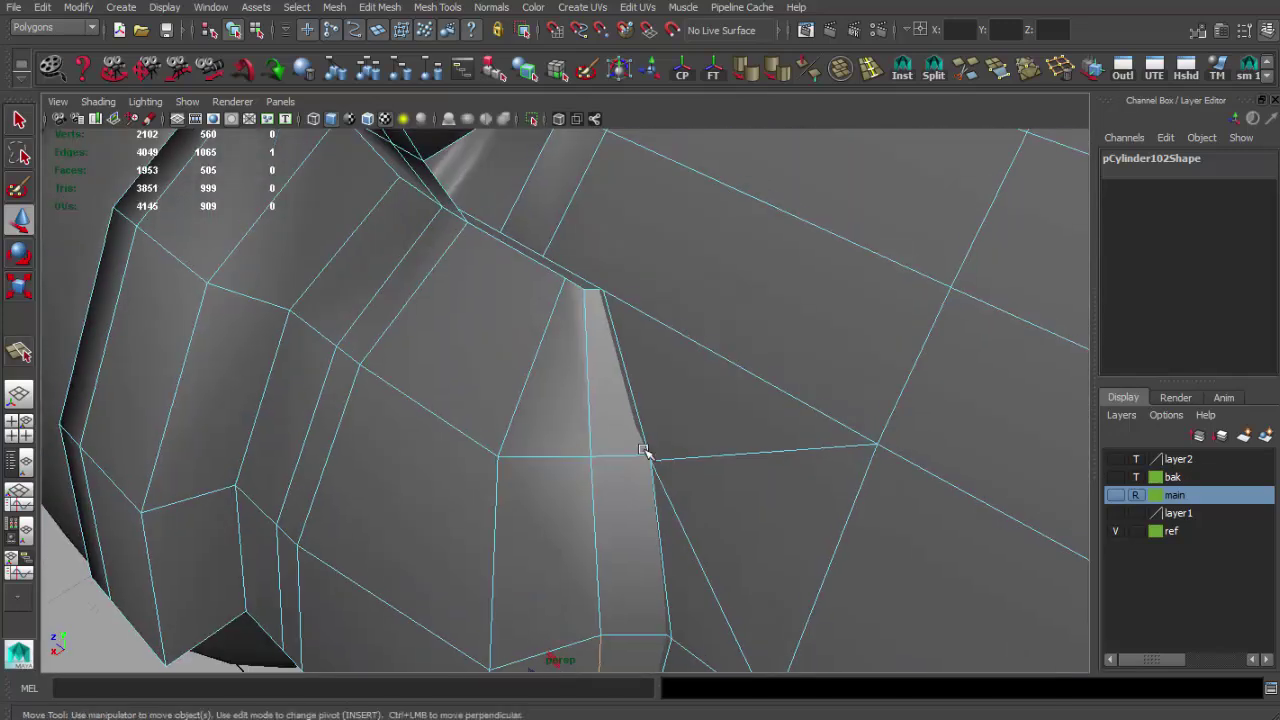
key("F8")
key("q")
scroll(600, 460, "down", 2)
scroll(700, 390, "up", 1)
scroll(711, 343, "up", 3)
key("q")
scroll(523, 371, "up", 3)
Step: Select two faces inside the housing corner above the rail step
left_click(585, 316)
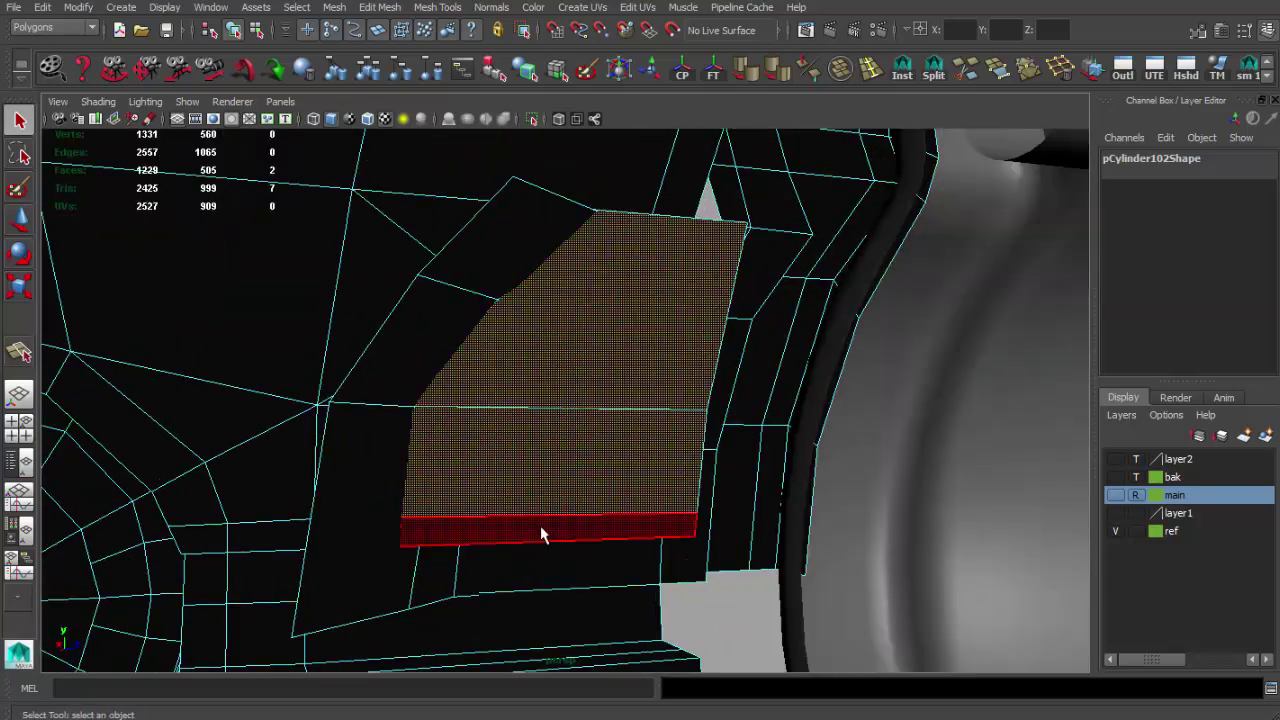
left_click(540, 532, "shift")
mouse_move(540, 532)
left_mouse_down("alt")
mouse_move(1190, 436)
mouse_move(849, 483)
left_mouse_up("alt")
mouse_move(594, 254)
left_mouse_down("alt")
mouse_move(640, 314)
mouse_move(597, 423)
mouse_move(908, 117)
left_mouse_up("alt")
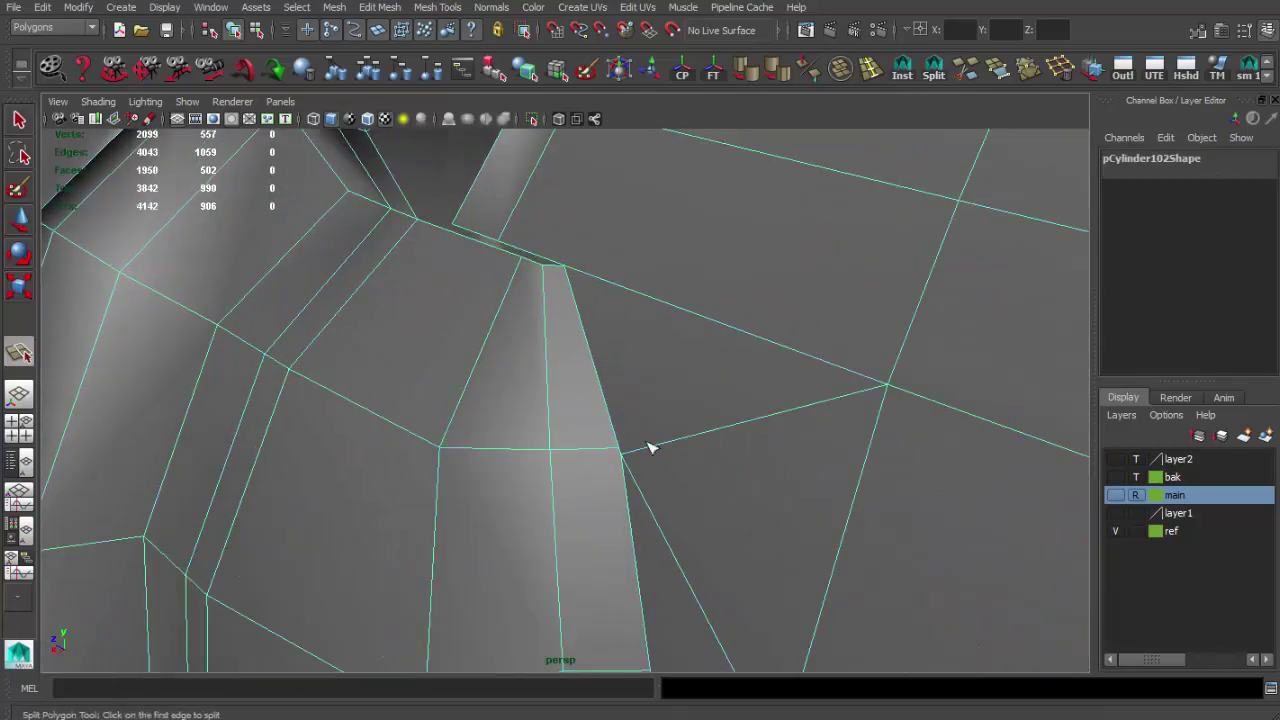
mouse_move(620, 455)
left_mouse_down("alt")
mouse_move(655, 425)
mouse_move(666, 357)
mouse_move(729, 457)
mouse_move(705, 452)
left_mouse_up("alt")
Step: Check the corner in wireframe and undo the unwanted extra edge split
key("4")
right_click_drag(683, 451, 649, 316, "alt")
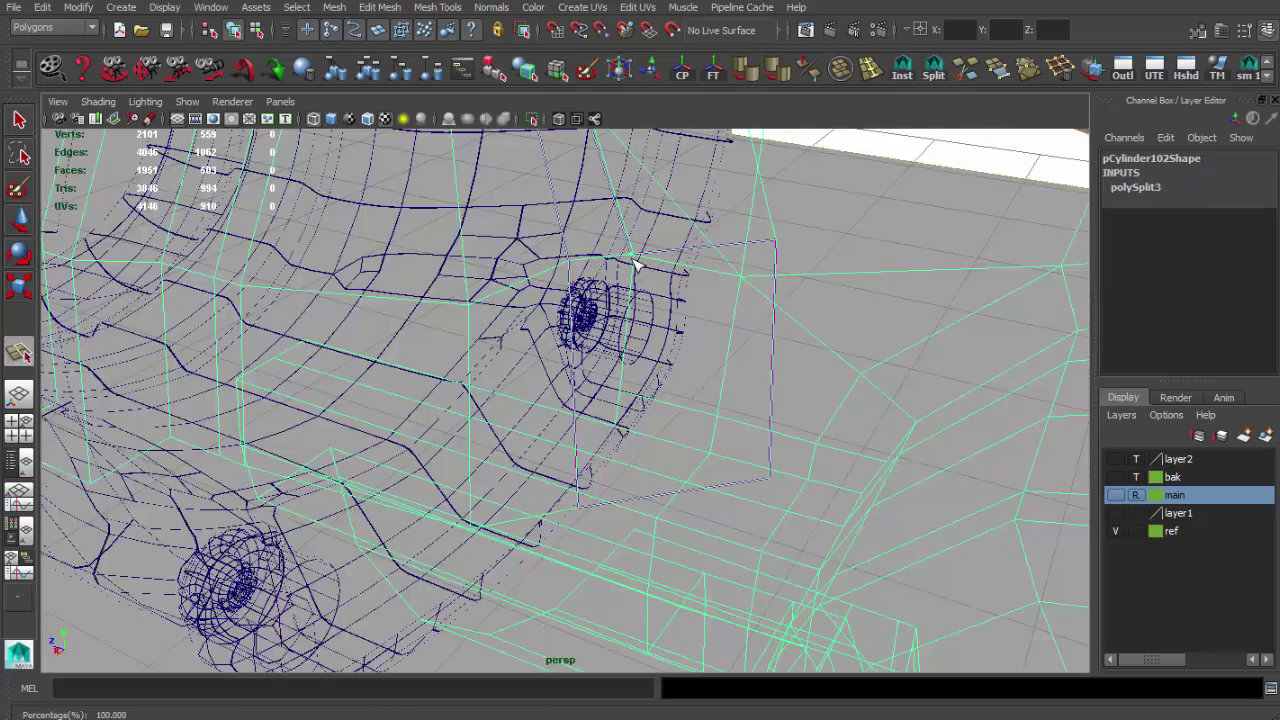
scroll(588, 503, "up", 5)
key("5")
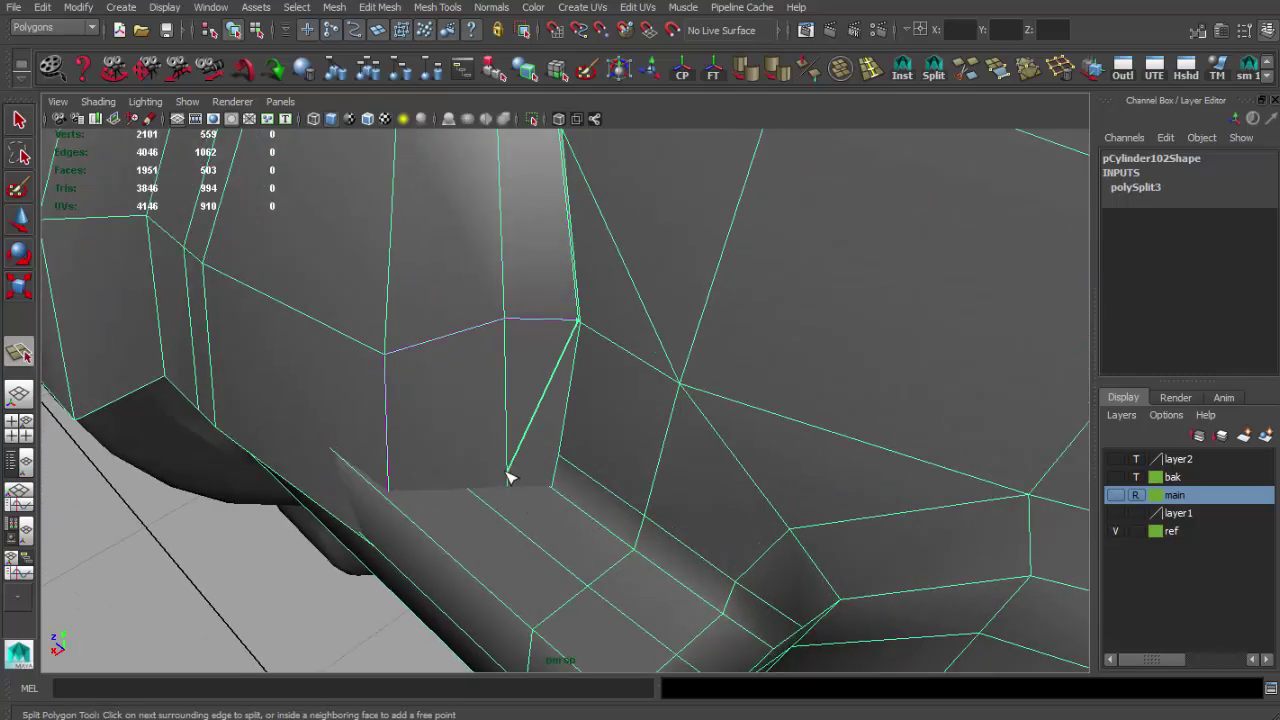
mouse_move(588, 537)
left_mouse_down("alt")
mouse_move(586, 423)
mouse_move(509, 300)
mouse_move(357, 431)
mouse_move(377, 398)
mouse_move(669, 417)
mouse_move(657, 423)
mouse_move(695, 445)
mouse_move(663, 451)
mouse_move(673, 548)
mouse_move(646, 523)
mouse_move(677, 529)
mouse_move(683, 312)
mouse_move(657, 480)
mouse_move(436, 380)
left_mouse_up("alt")
key("4")
key("ctrl+z")
key("5")
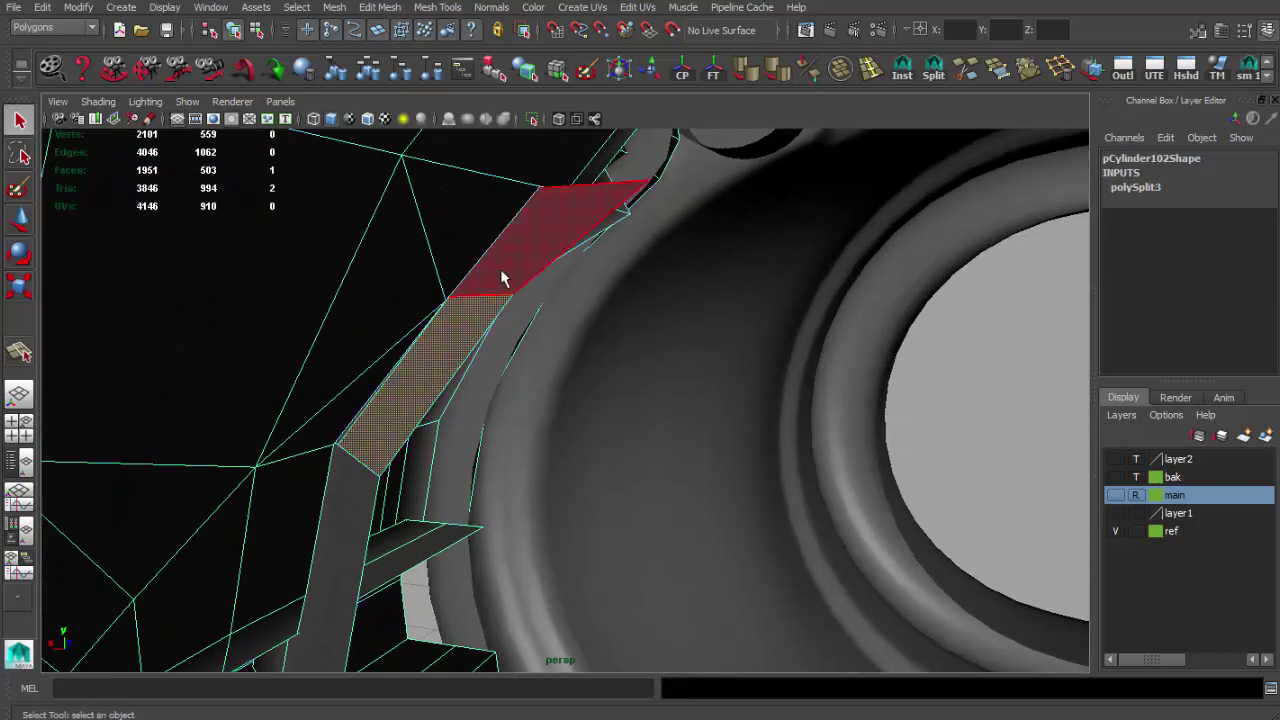
Step: Delete the stray face in the housing corner
left_click_drag(503, 279, 609, 357, "alt")
left_click_drag(455, 321, 572, 374, "alt")
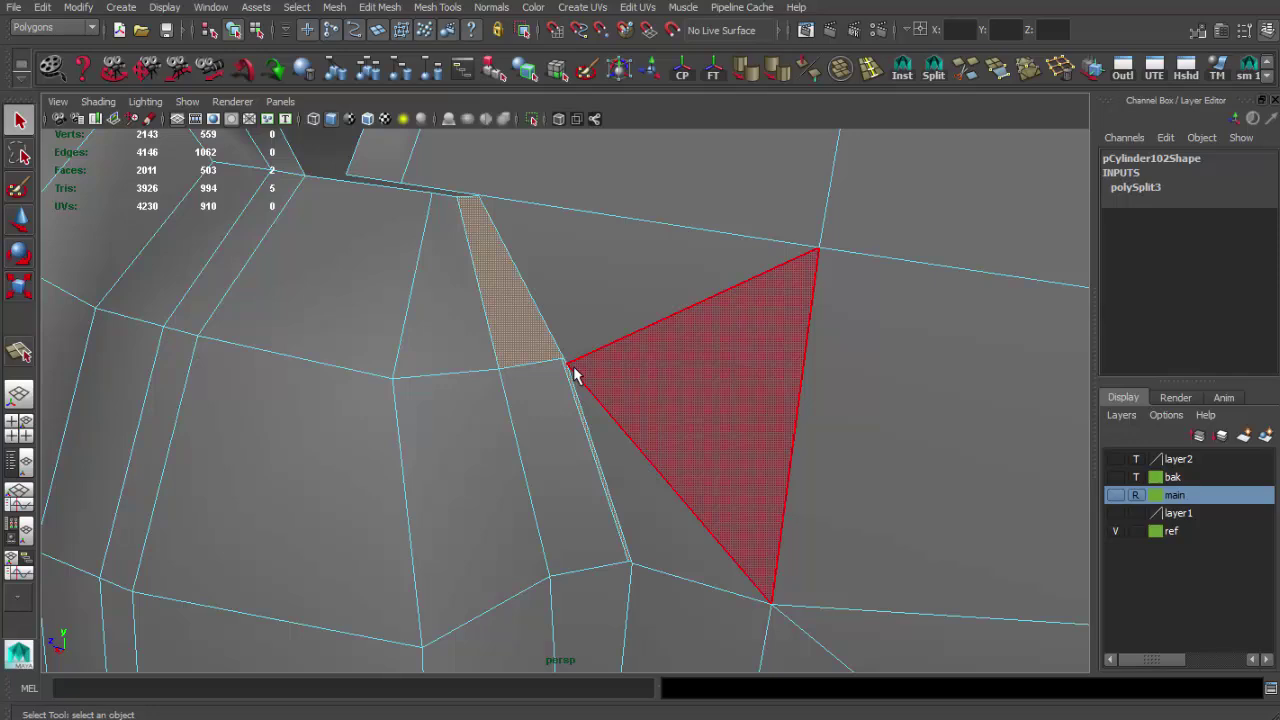
key("Delete")
scroll(575, 370, "up", 3)
scroll(588, 394, "up", 3)
Step: Cut a new edge down the housing corner above the rail step
mouse_move(588, 394)
left_mouse_down("alt")
mouse_move(543, 486)
mouse_move(483, 333)
left_mouse_up("alt")
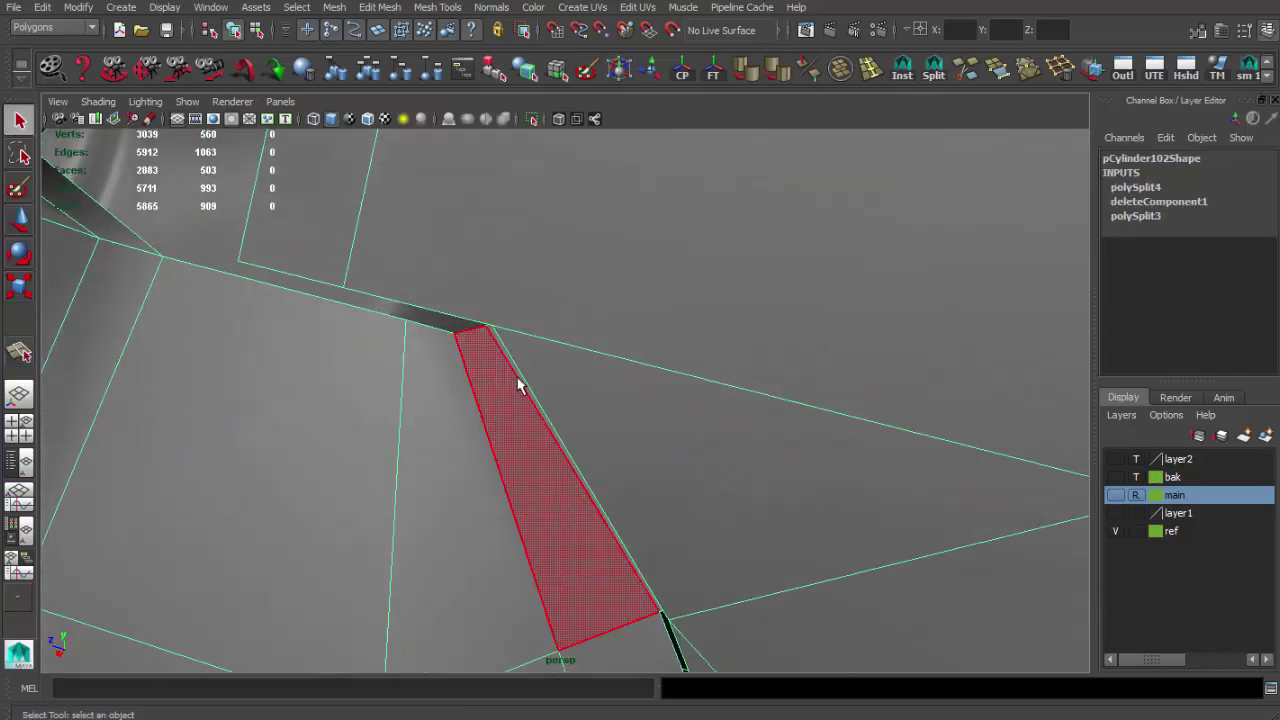
left_click_drag(534, 417, 526, 449, "alt")
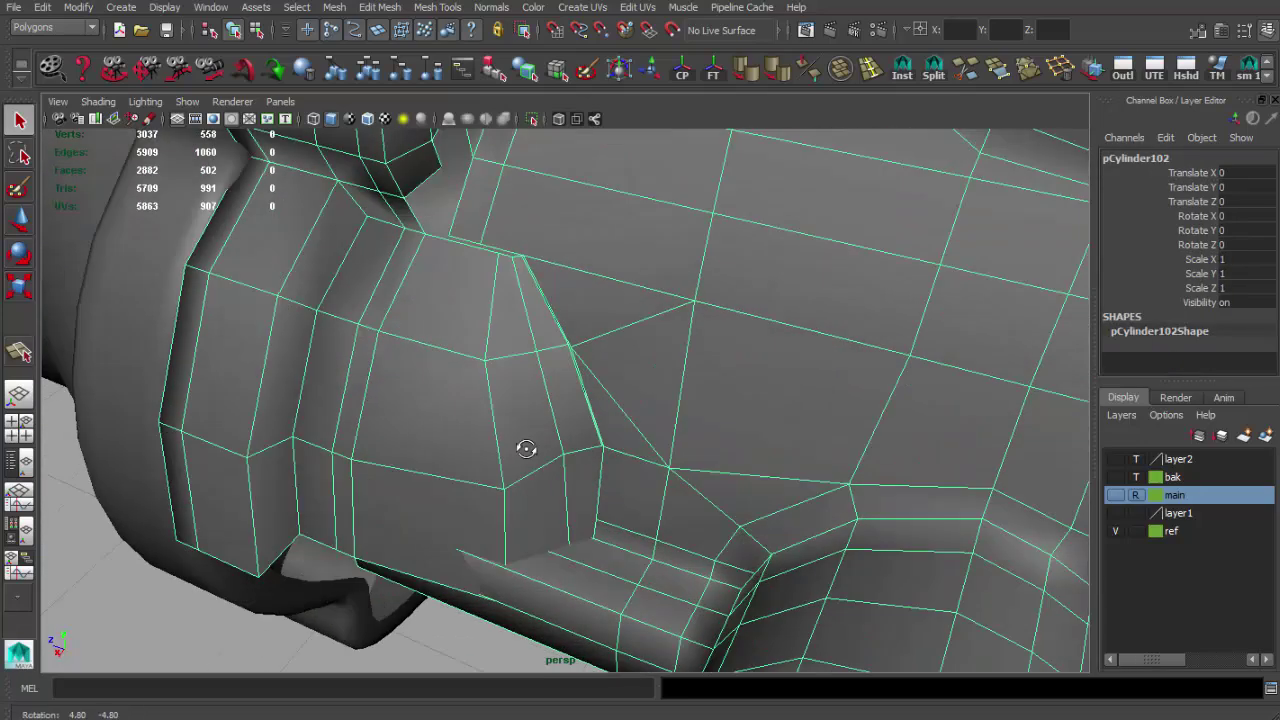
scroll(526, 449, "up", 5)
left_click_drag(657, 491, 723, 480, "alt")
right_click_drag(723, 480, 743, 207, "shift")
mouse_move(710, 250)
left_mouse_down("alt")
mouse_move(714, 289)
mouse_move(803, 486)
mouse_move(766, 480)
mouse_move(671, 506)
mouse_move(534, 474)
mouse_move(609, 480)
mouse_move(849, 394)
mouse_move(715, 413)
mouse_move(771, 451)
mouse_move(754, 471)
mouse_move(663, 354)
left_mouse_up("alt")
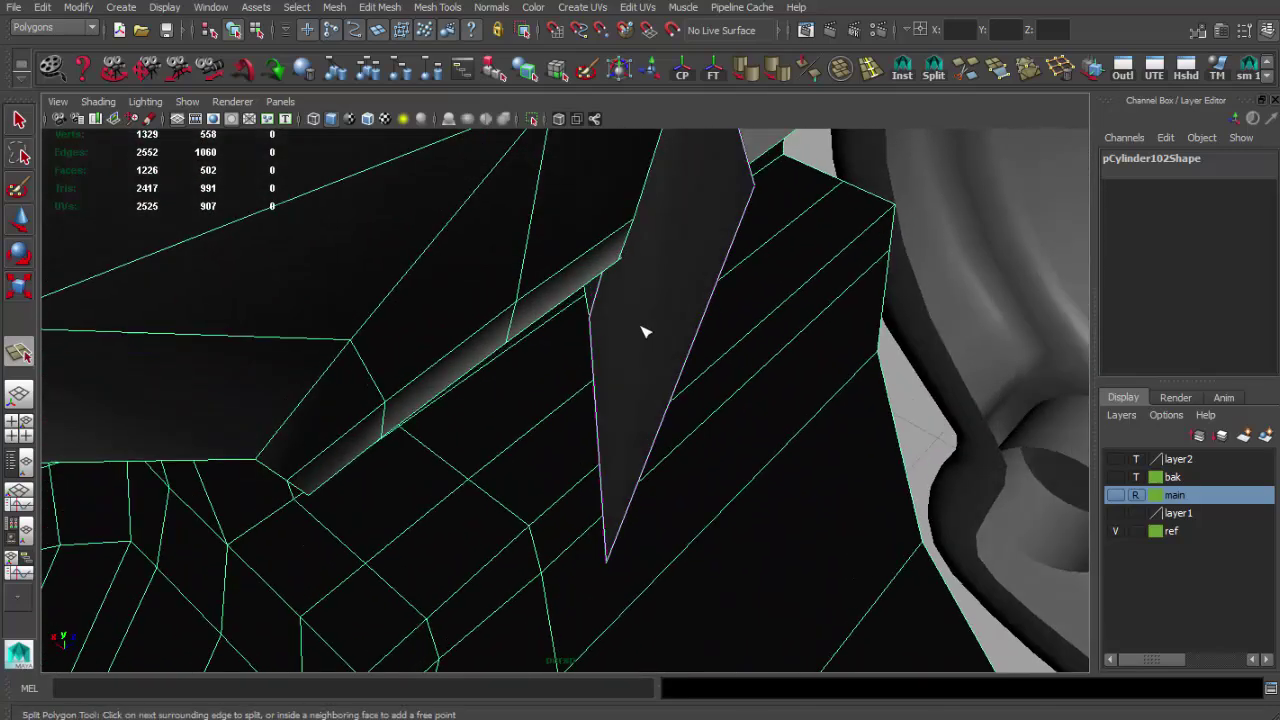
middle_click_drag(630, 360, 655, 452, "alt")
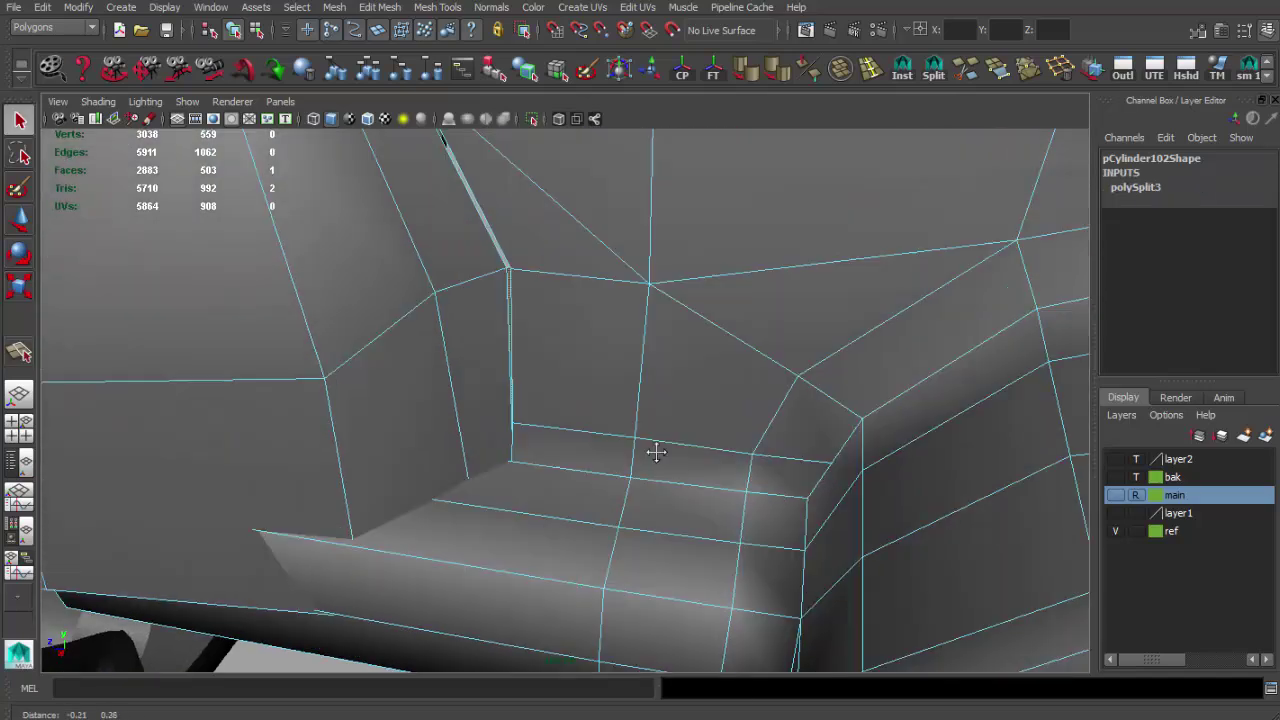
mouse_move(491, 420)
left_mouse_down("alt")
mouse_move(468, 453)
mouse_move(591, 434)
mouse_move(517, 397)
mouse_move(389, 424)
left_mouse_up("alt")
key("F8")
Step: Pull back to review the whole housing and clear the selection
left_click_drag(635, 428, 691, 480, "alt")
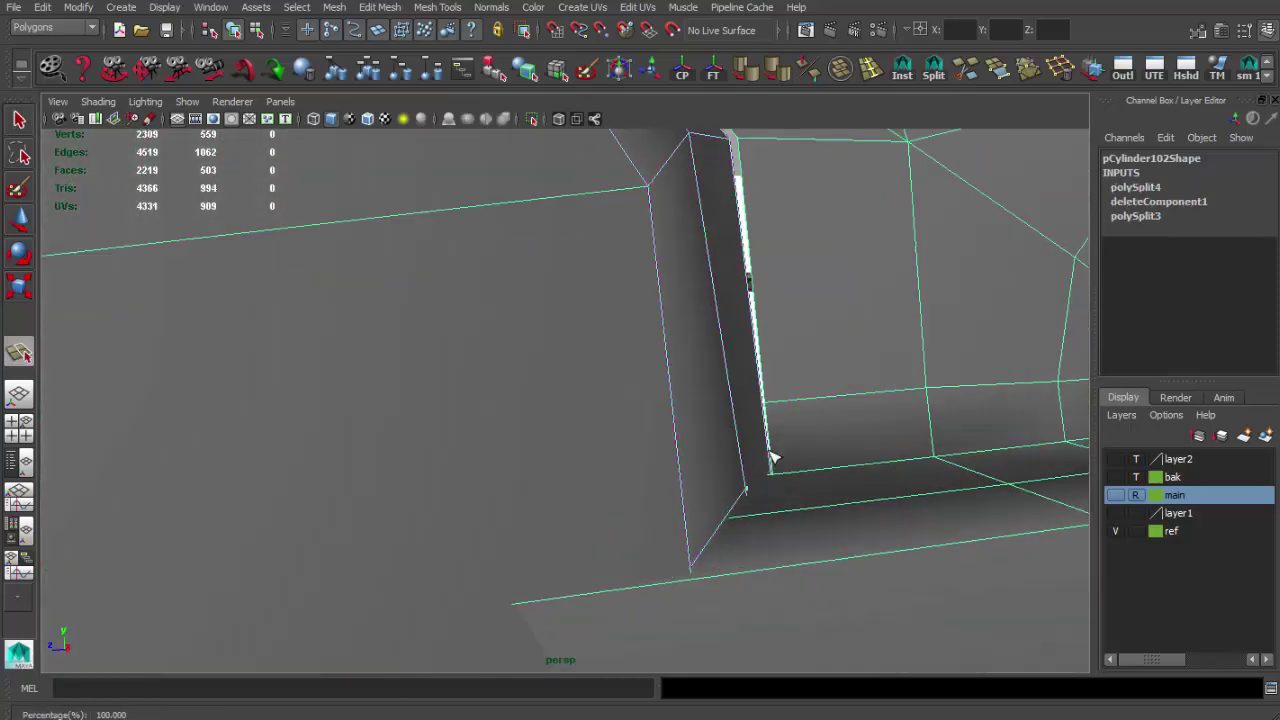
scroll(771, 458, "up", 3)
right_click_drag(806, 503, 740, 518, "alt")
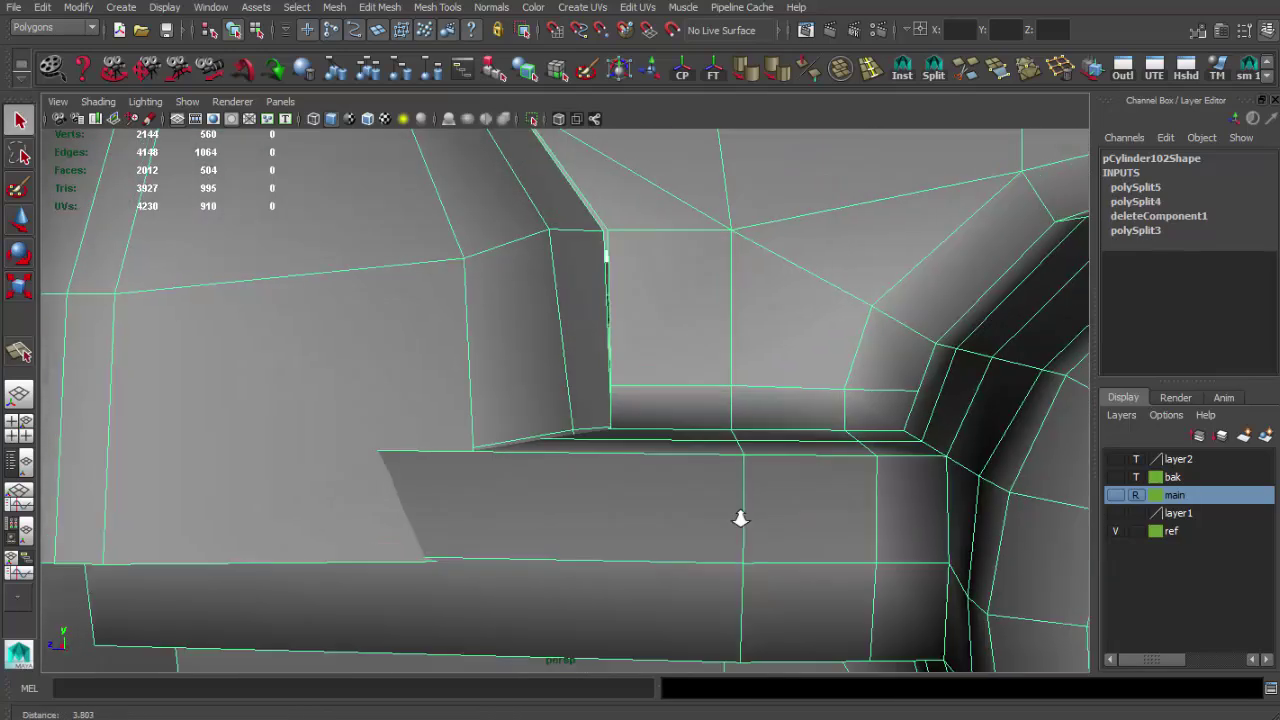
right_click_drag(556, 453, 492, 406, "alt")
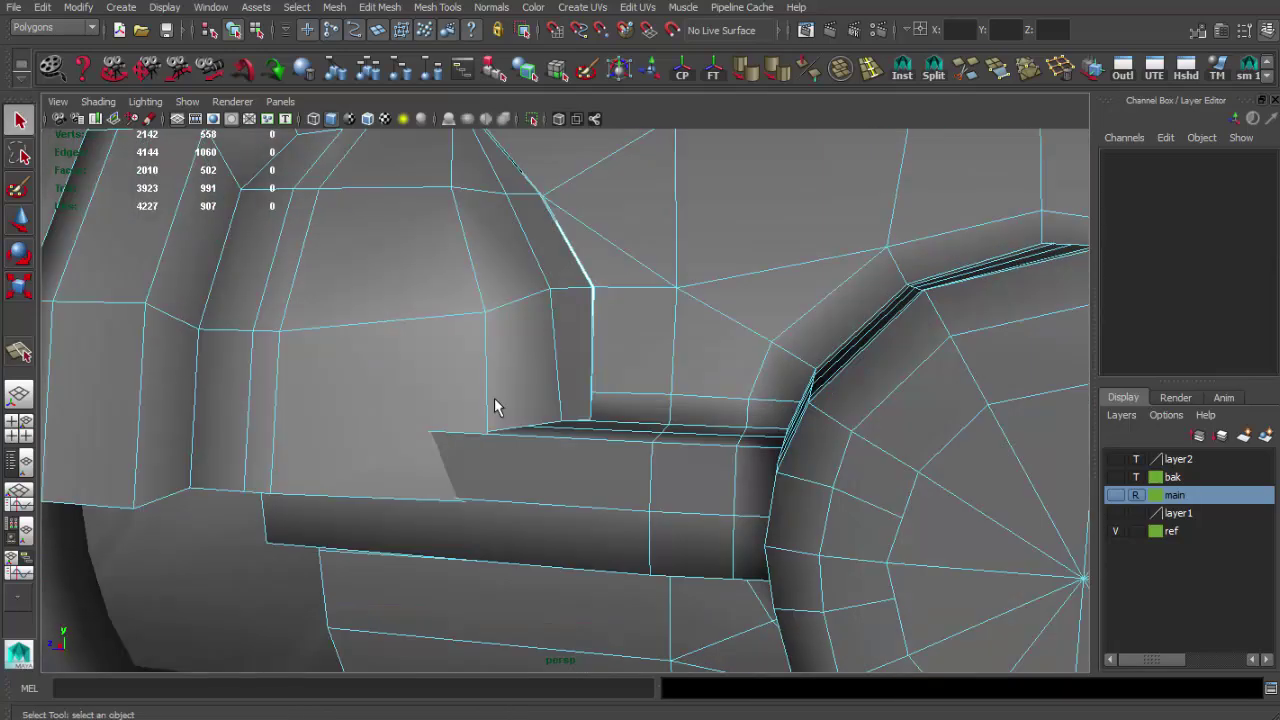
key("F8")
mouse_move(477, 400)
left_mouse_down("alt")
mouse_move(528, 500)
mouse_move(256, 476)
mouse_move(243, 443)
mouse_move(486, 414)
mouse_move(648, 458)
left_mouse_up("alt")
left_click(256, 467)
Step: Line the scope up with the rifle reference, frame the housing and select the scope body mesh
right_click_drag(648, 465, 600, 455, "alt")
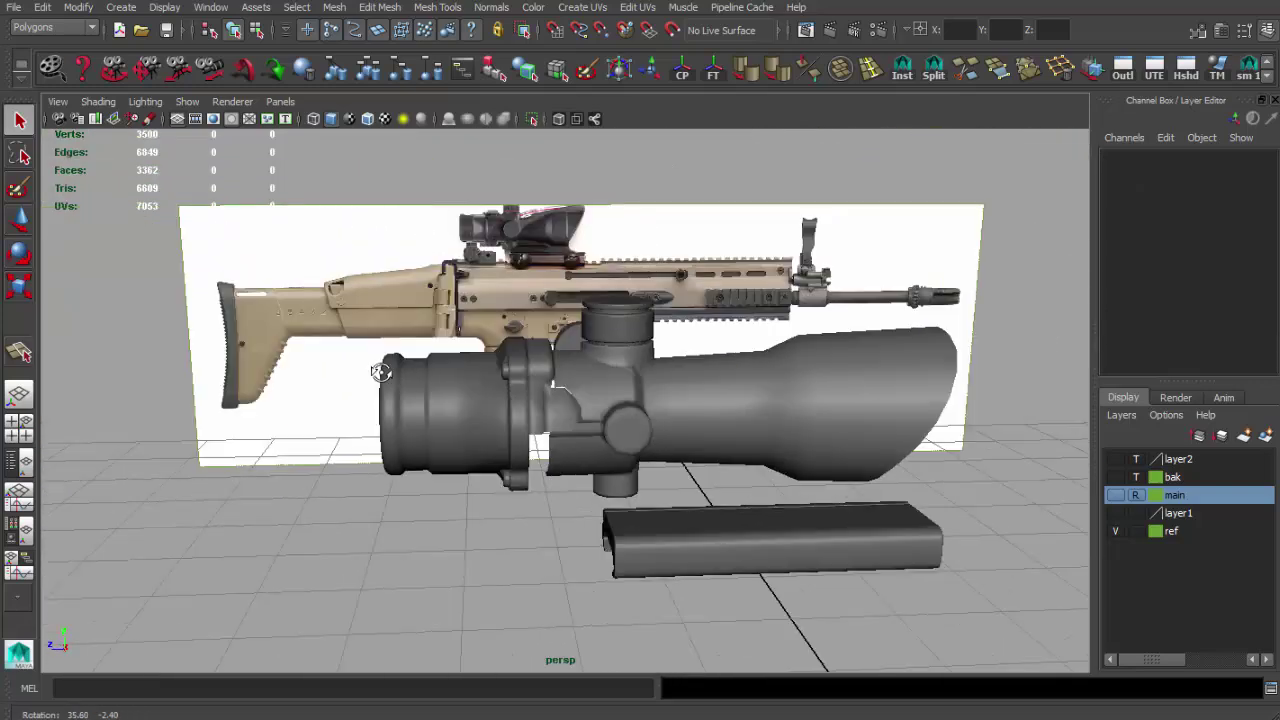
left_click_drag(600, 455, 565, 440, "alt")
right_click_drag(565, 440, 560, 438, "alt")
mouse_move(560, 438)
left_mouse_down("alt")
mouse_move(428, 434)
mouse_move(520, 430)
left_mouse_up("alt")
right_click_drag(520, 430, 690, 421, "alt")
left_click(690, 421)
left_click_drag(690, 421, 538, 304, "alt")
right_click_drag(538, 304, 591, 353, "alt")
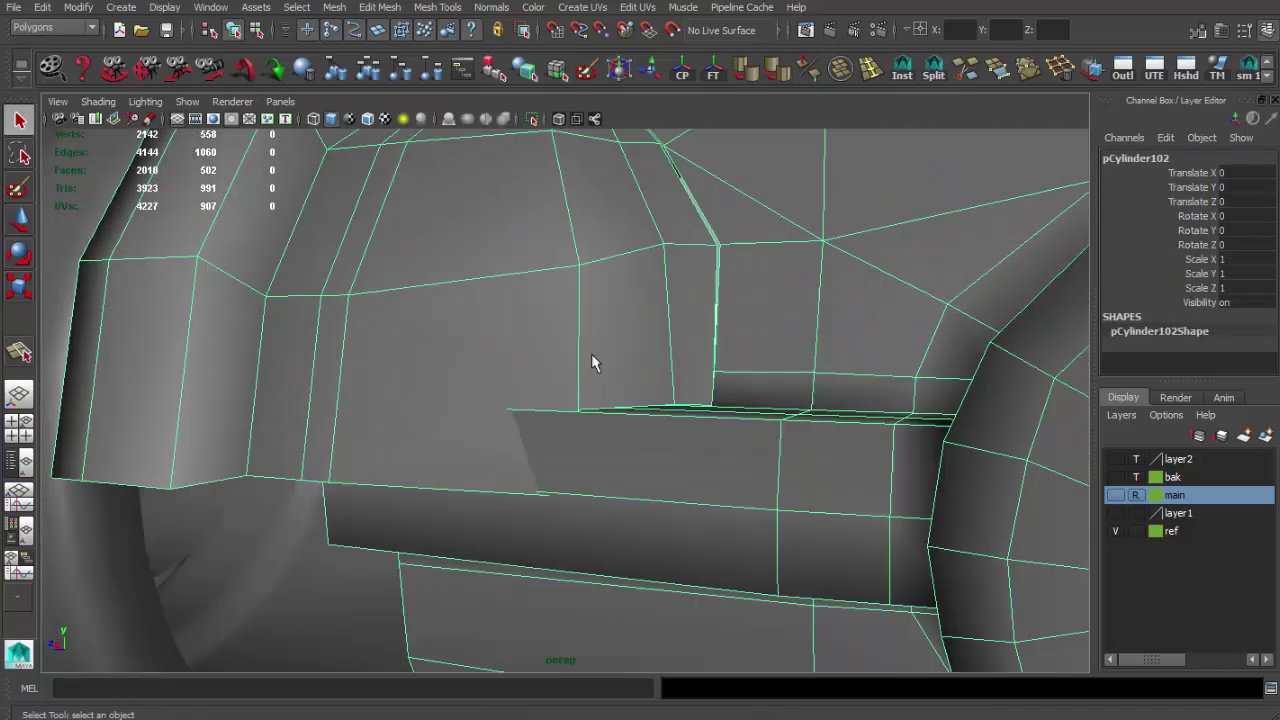
Step: Split the housing face with a new edge cut and switch to shaded vertex display
left_click(585, 408)
left_click_drag(585, 408, 432, 416, "alt")
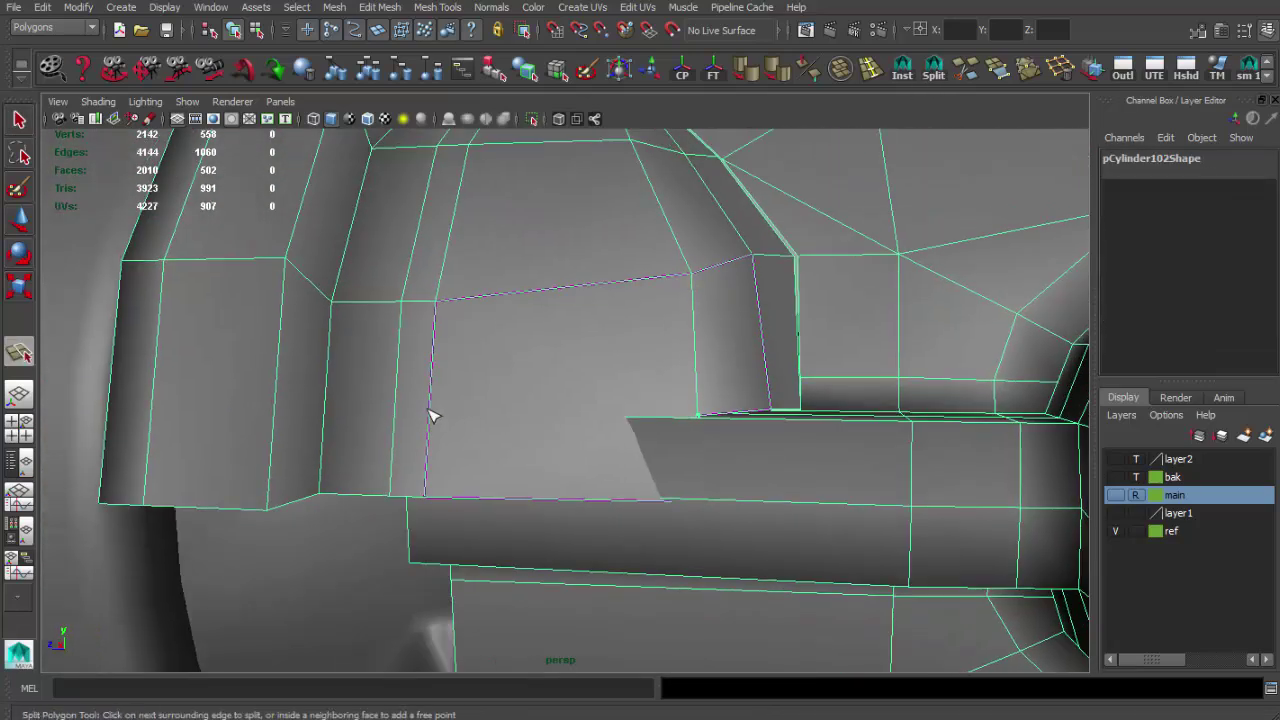
left_click_drag(112, 405, 420, 405, "alt")
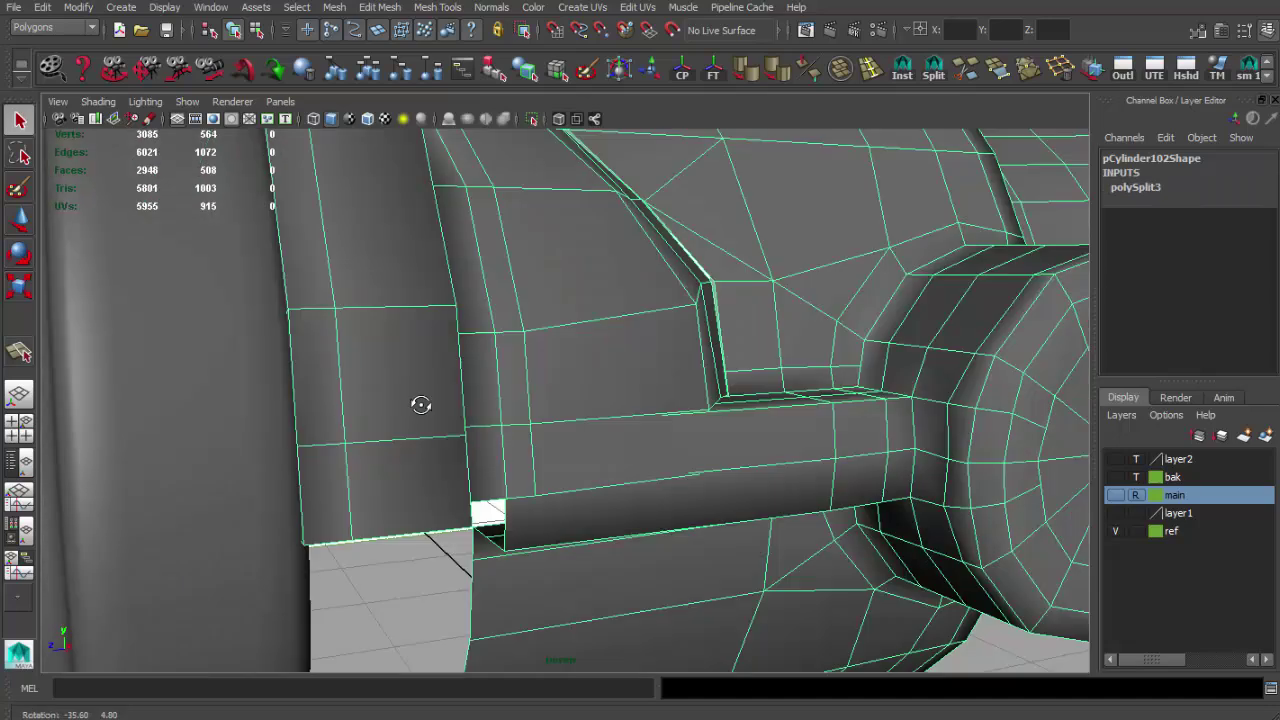
key("4")
right_click_drag(420, 405, 371, 457, "alt")
key("q")
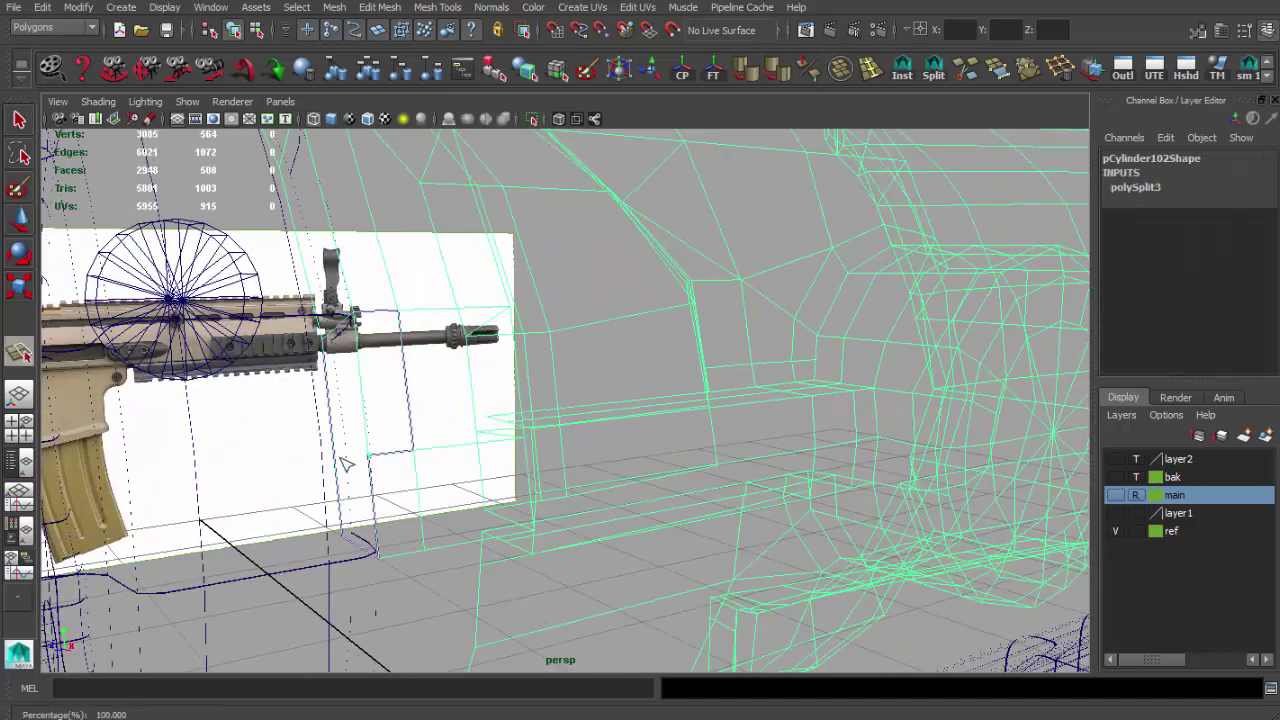
key("[")
key("5")
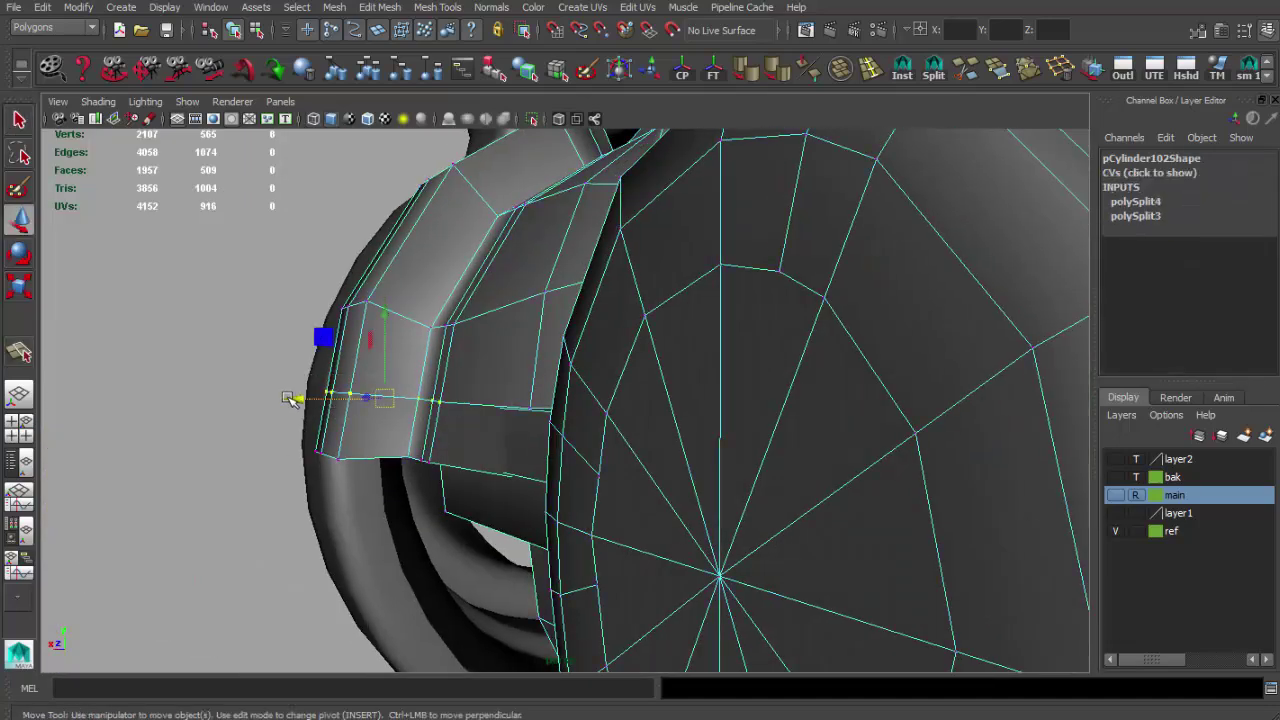
Step: Inspect the ring clamp and lens end, then merge two adjacent housing faces into one
mouse_move(336, 404)
left_mouse_down("alt")
mouse_move(474, 449)
mouse_move(409, 403)
mouse_move(266, 357)
mouse_move(609, 360)
mouse_move(385, 467)
left_mouse_up("alt")
left_click_drag(340, 412, 270, 437, "alt")
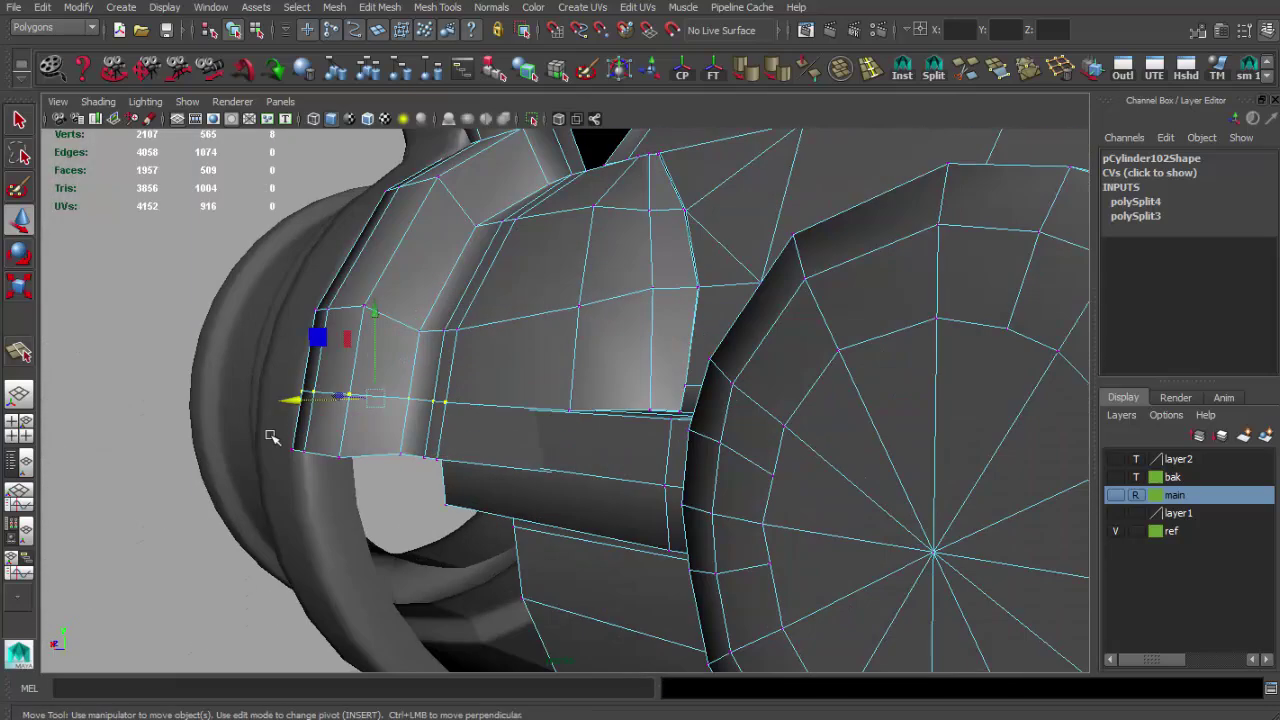
left_click_drag(427, 472, 296, 472, "alt")
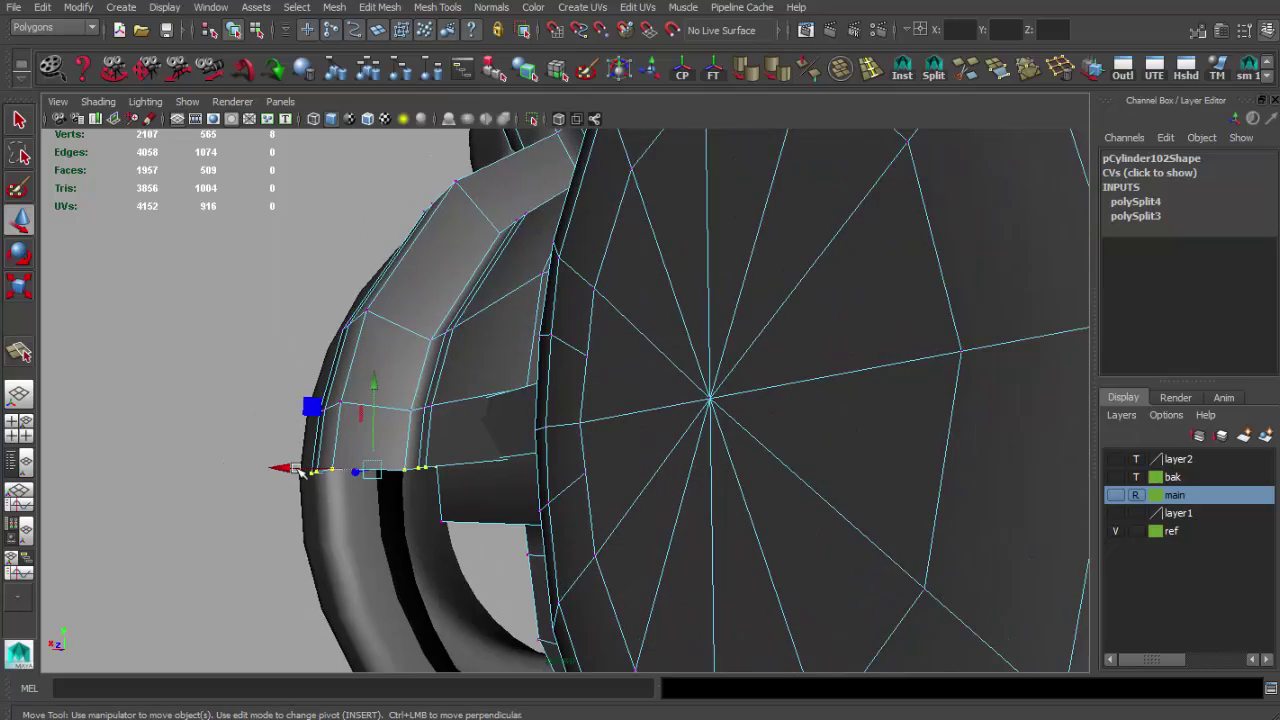
mouse_move(357, 432)
left_mouse_down("alt")
mouse_move(415, 410)
mouse_move(194, 405)
mouse_move(473, 421)
left_mouse_up("alt")
scroll(512, 397, "up", 3)
scroll(506, 360, "up", 3)
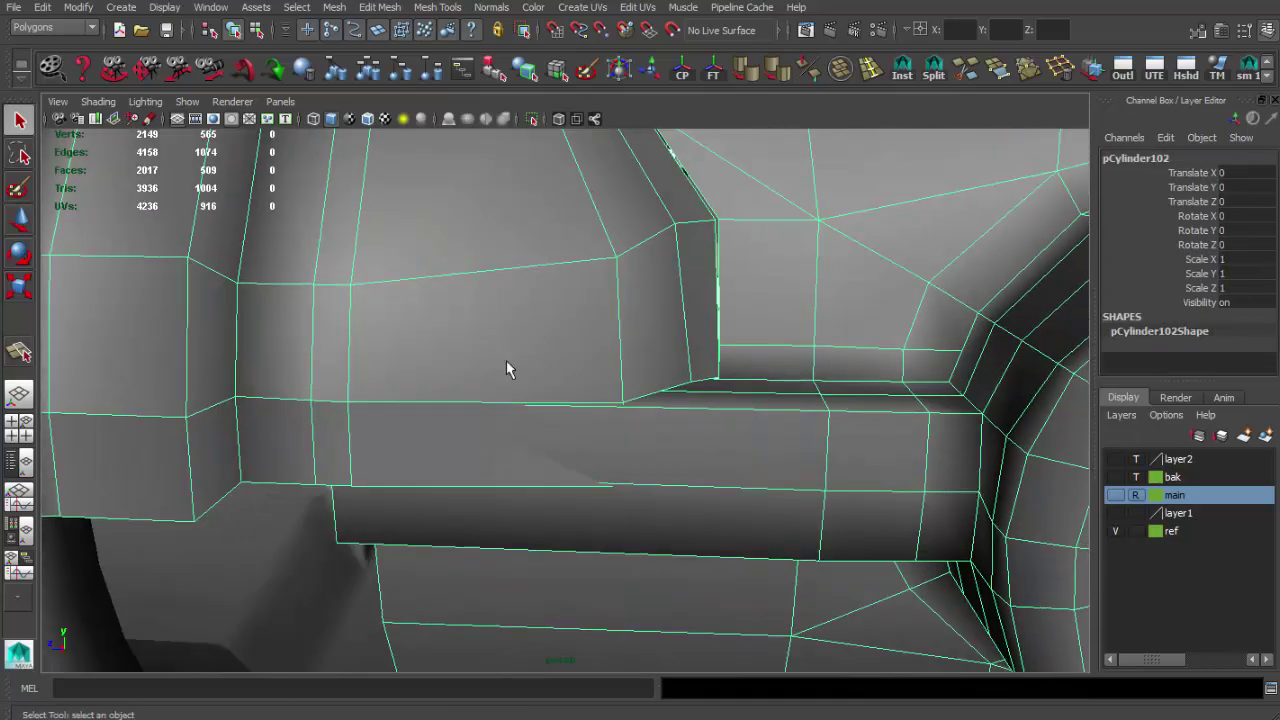
left_click(545, 440)
key("Delete")
Step: Inspect the merged clamp junction and merge the stray vertices there
mouse_move(534, 443)
left_mouse_down("alt")
mouse_move(560, 440)
mouse_move(537, 449)
left_mouse_up("alt")
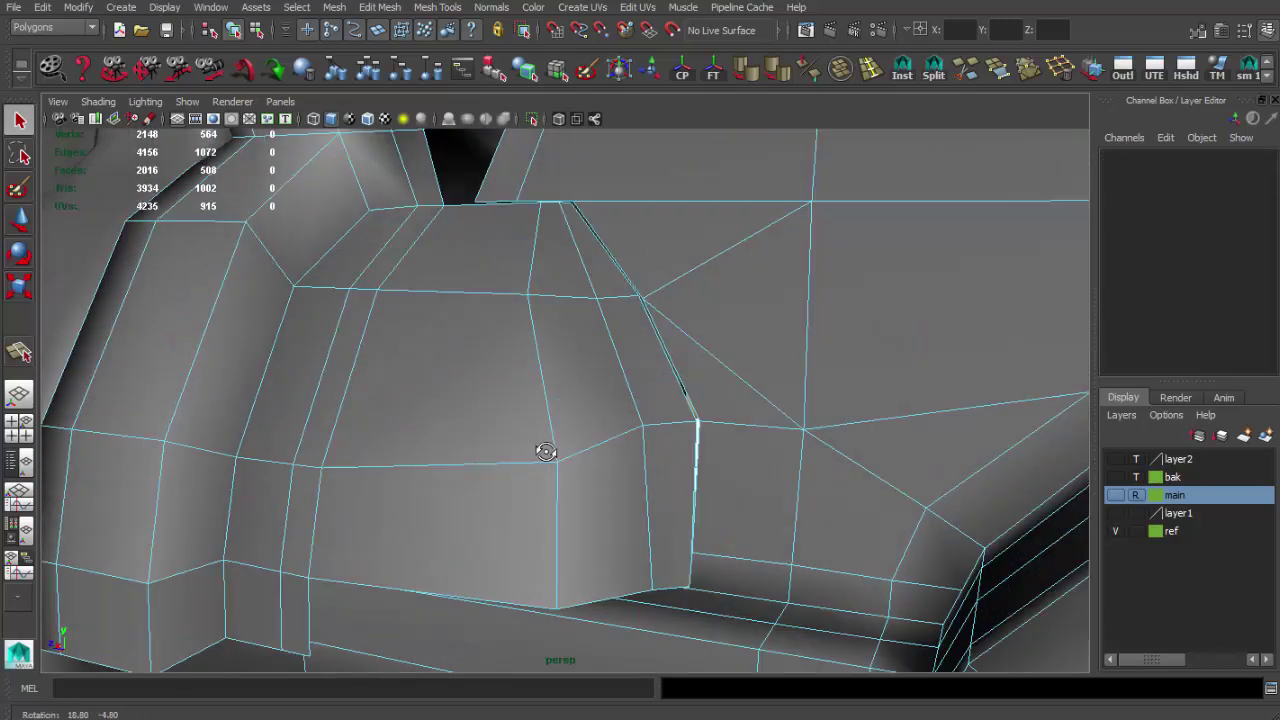
scroll(590, 503, "up", 3)
left_click_drag(590, 503, 608, 517, "alt")
scroll(608, 517, "down", 3)
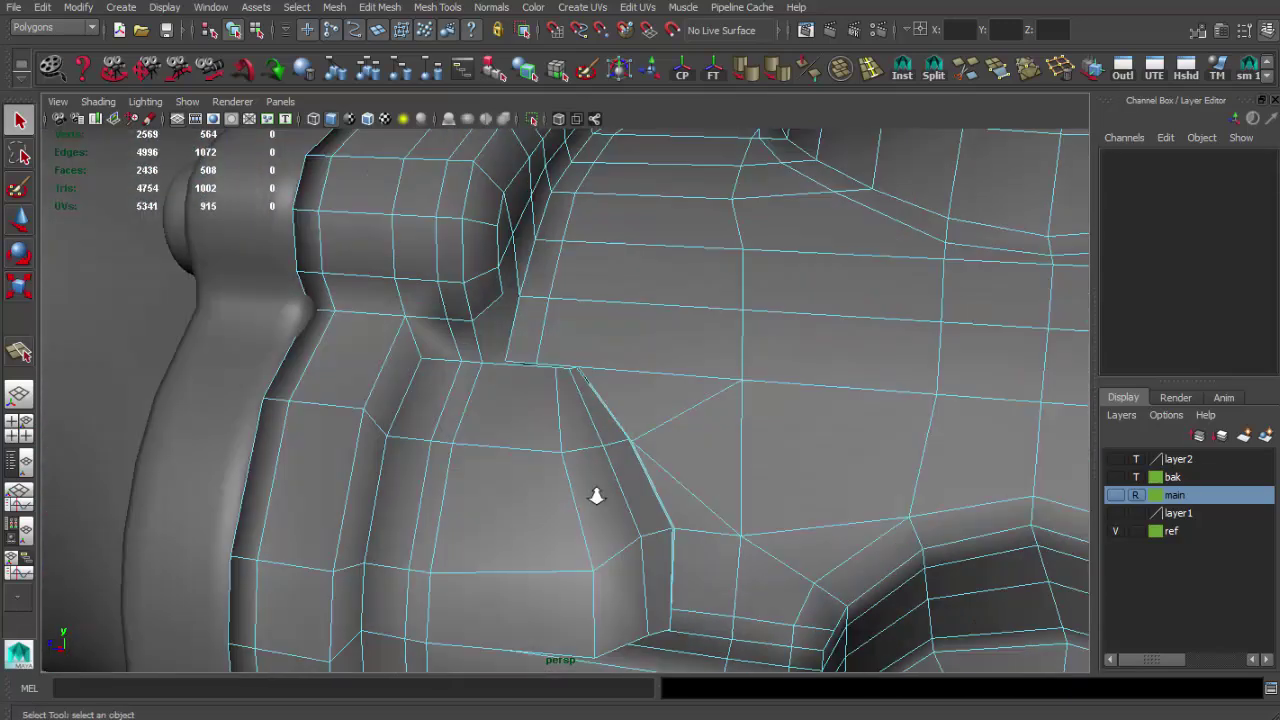
scroll(640, 480, "up", 2)
left_click(1037, 72)
Step: Move the merged vertex upward and scale the selected points to line them up
mouse_move(660, 380)
left_mouse_down("alt")
mouse_move(677, 371)
mouse_move(731, 523)
left_mouse_up("alt")
mouse_move(714, 566)
left_mouse_down("alt")
mouse_move(571, 501)
mouse_move(677, 523)
left_mouse_up("alt")
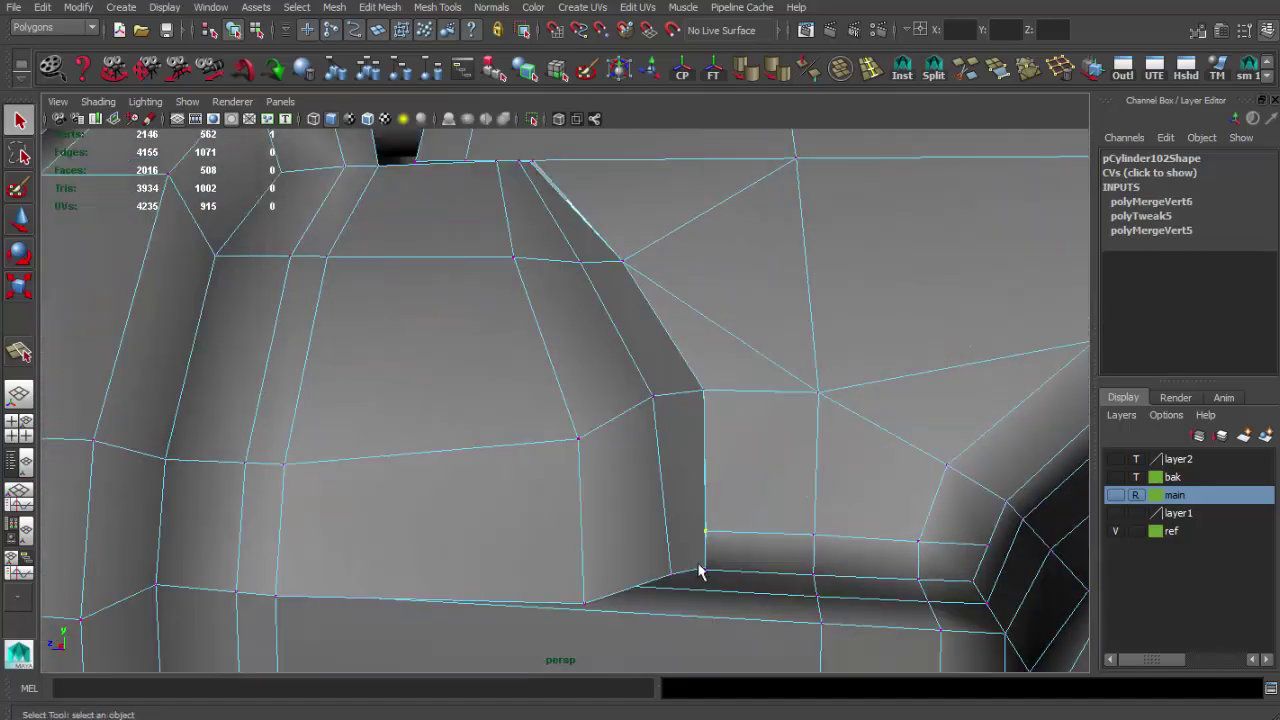
mouse_move(729, 586)
left_mouse_down("alt")
mouse_move(631, 509)
mouse_move(705, 567)
left_mouse_up("alt")
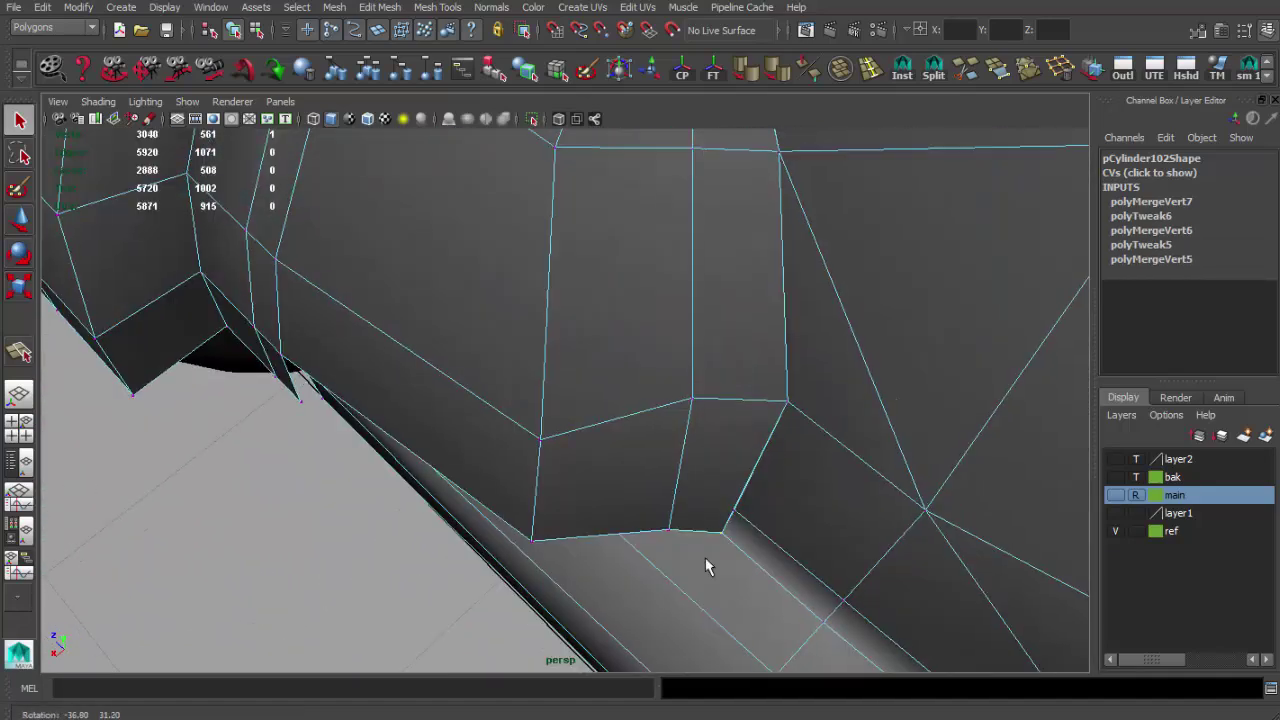
key("w")
mouse_move(677, 498)
left_mouse_down("alt")
mouse_move(571, 517)
mouse_move(567, 535)
left_mouse_up("alt")
left_click_drag(567, 535, 565, 460)
mouse_move(478, 543)
left_mouse_down("alt")
mouse_move(529, 489)
mouse_move(603, 517)
mouse_move(583, 466)
left_mouse_up("alt")
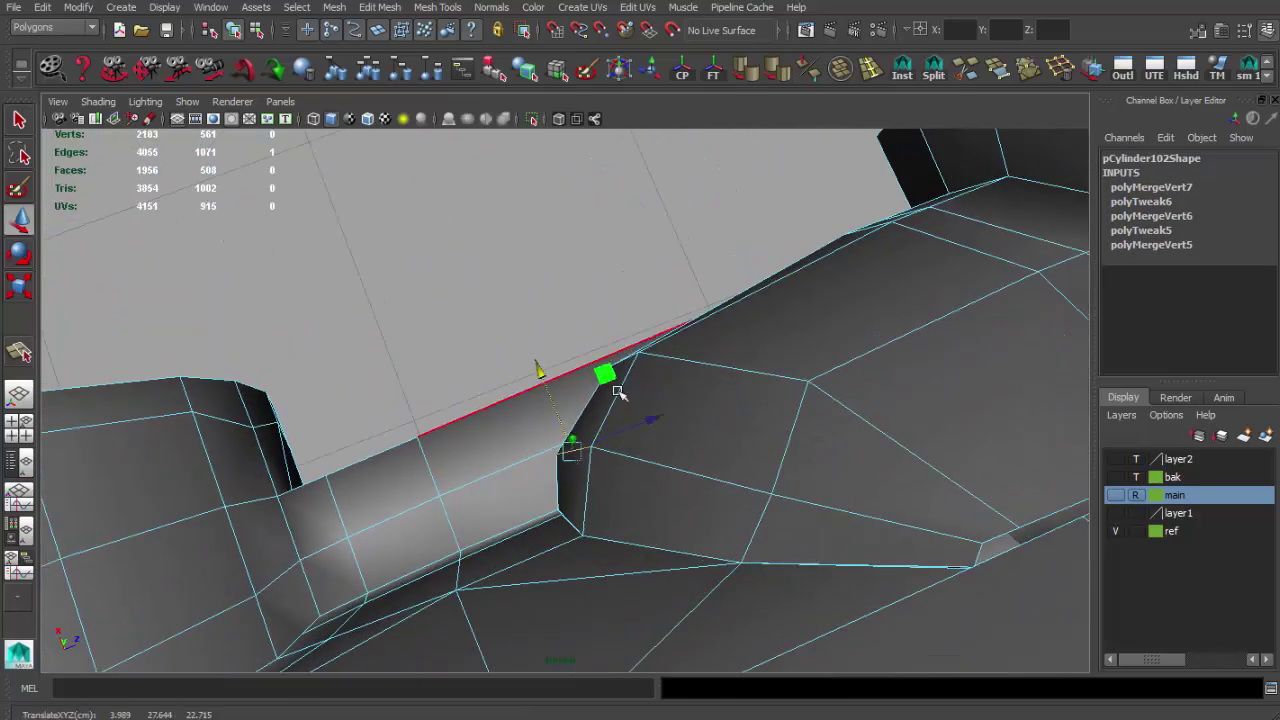
left_click_drag(610, 525, 624, 473)
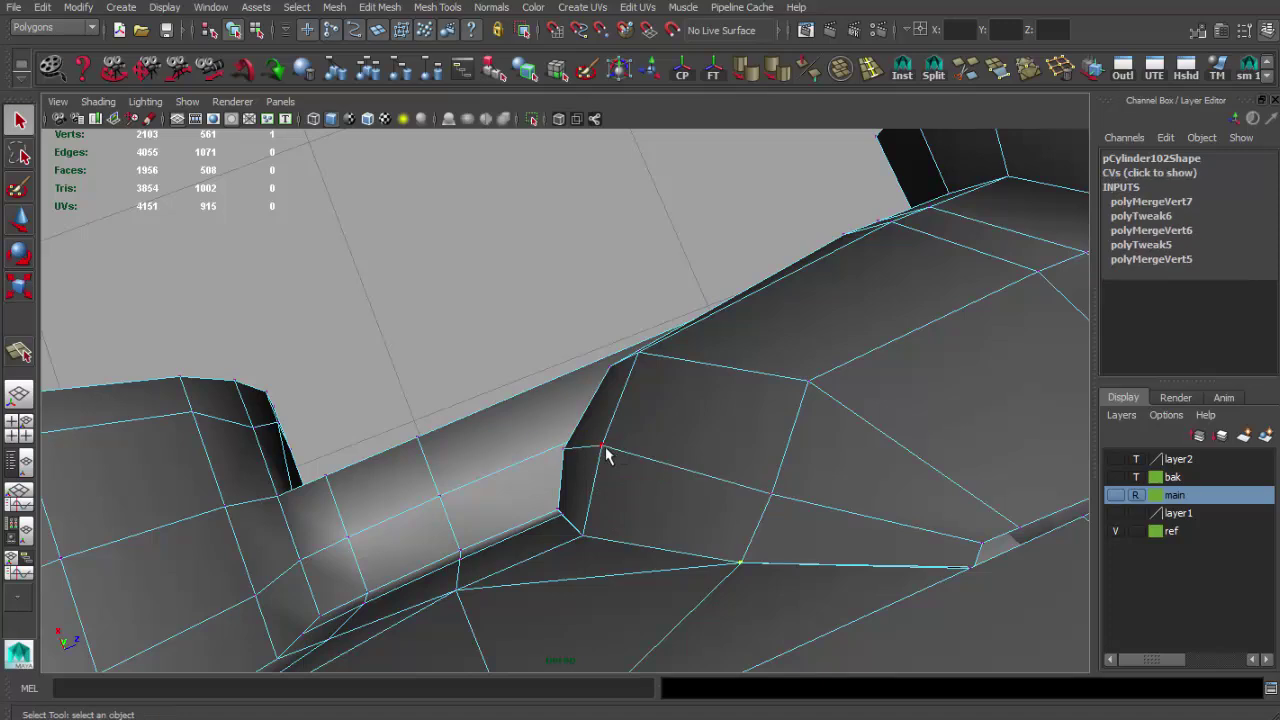
Step: Return to object selection and zoom in on the clamp junction
mouse_move(780, 496)
left_mouse_down("alt")
mouse_move(571, 474)
mouse_move(531, 443)
mouse_move(797, 328)
mouse_move(703, 323)
left_mouse_up("alt")
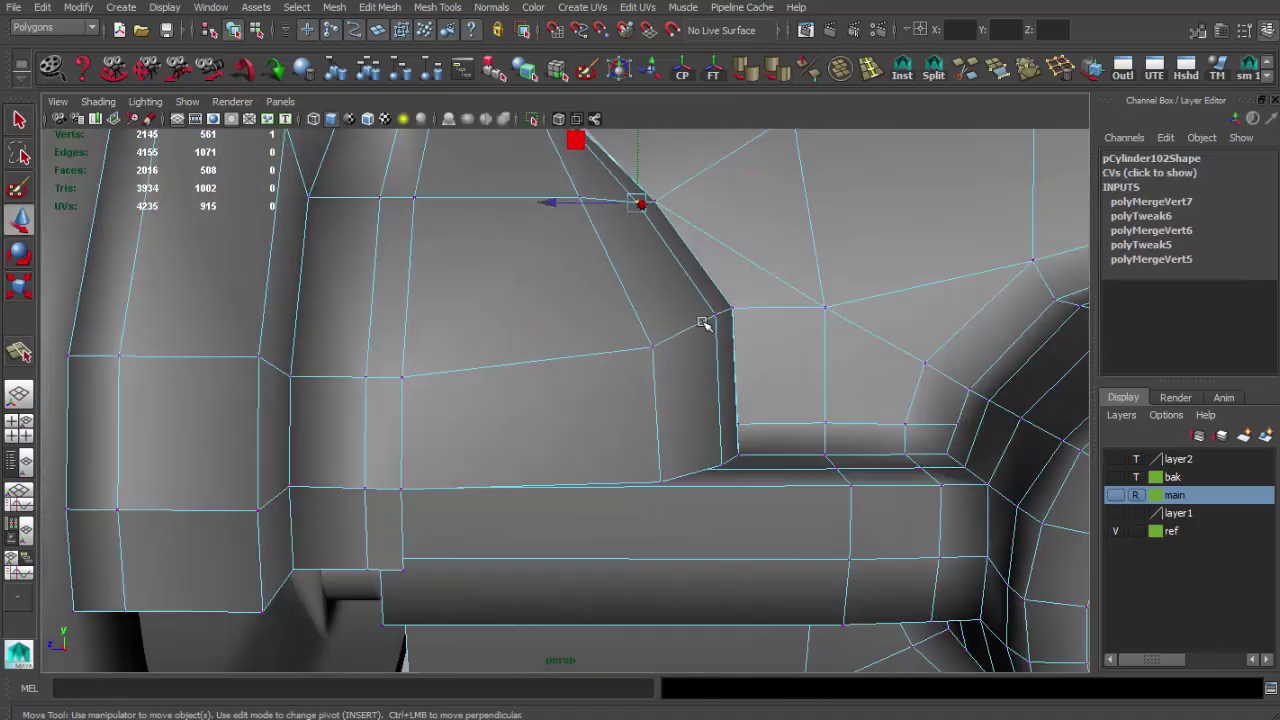
left_click_drag(661, 278, 637, 277, "alt")
key("F8")
key("q")
left_click_drag(603, 386, 603, 443, "alt")
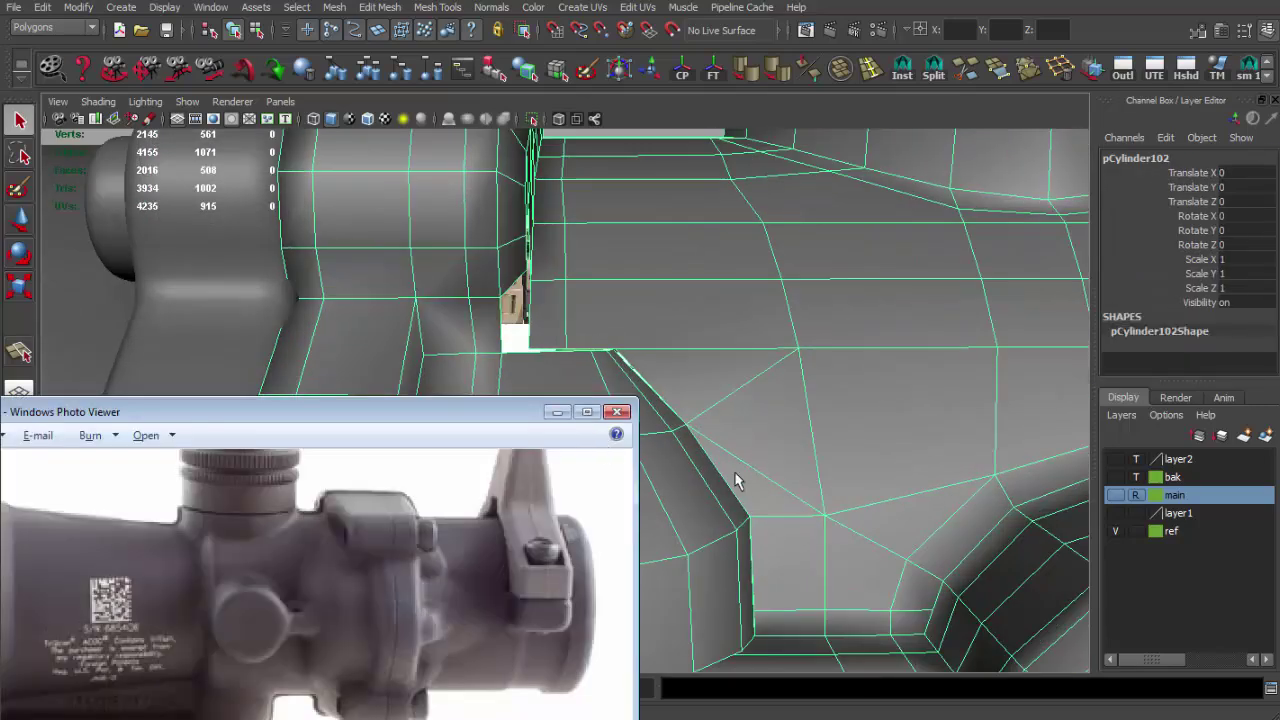
left_click_drag(734, 471, 655, 451, "alt")
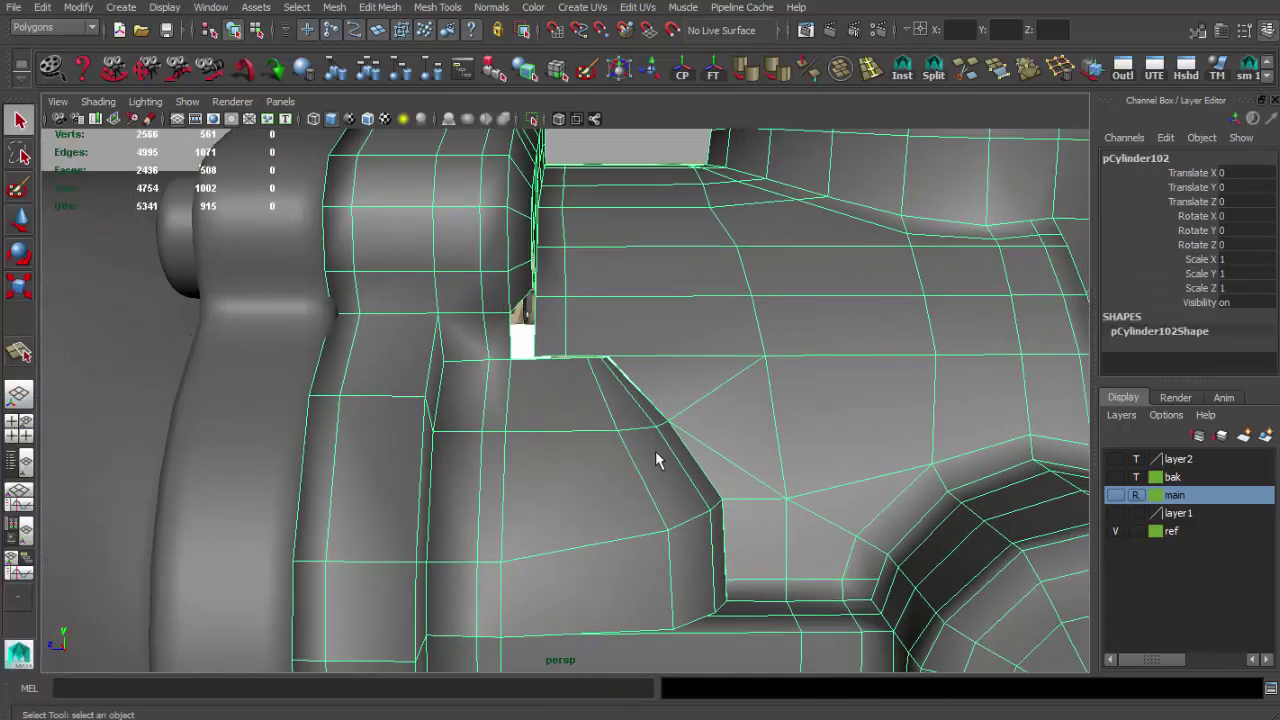
left_click_drag(468, 397, 437, 414, "alt")
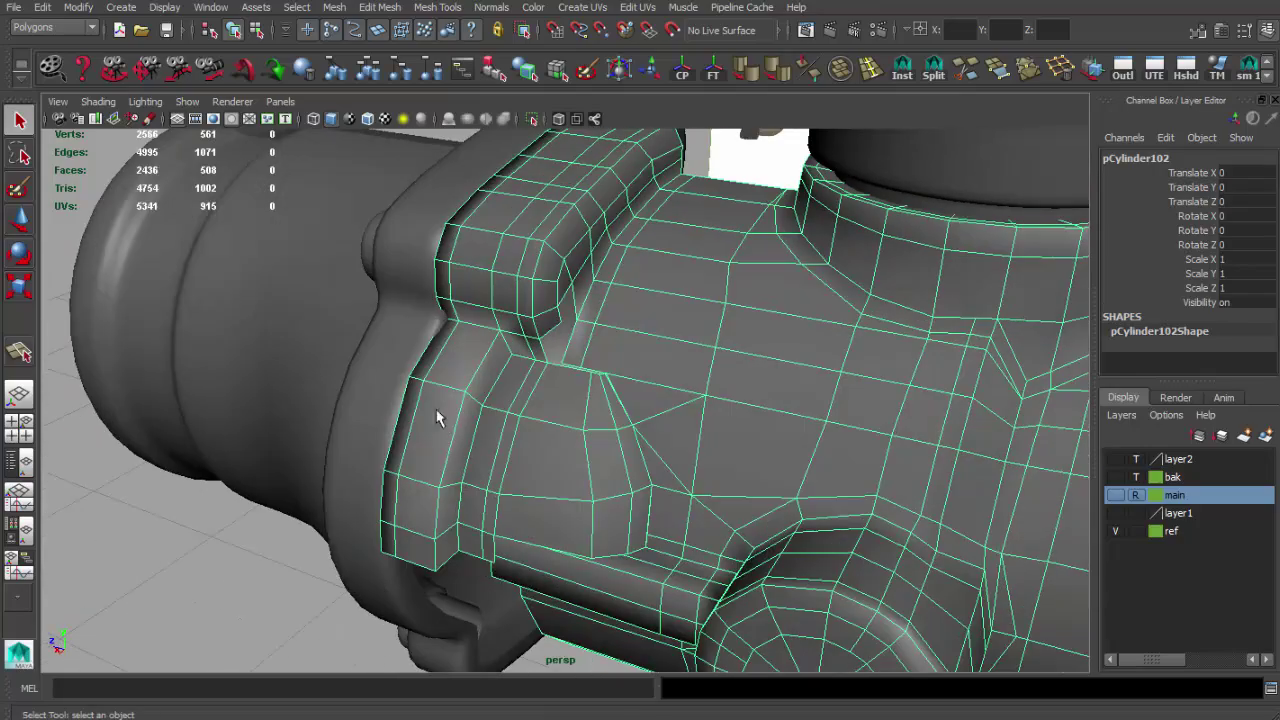
scroll(476, 386, "down", 2)
scroll(914, 534, "up", 3)
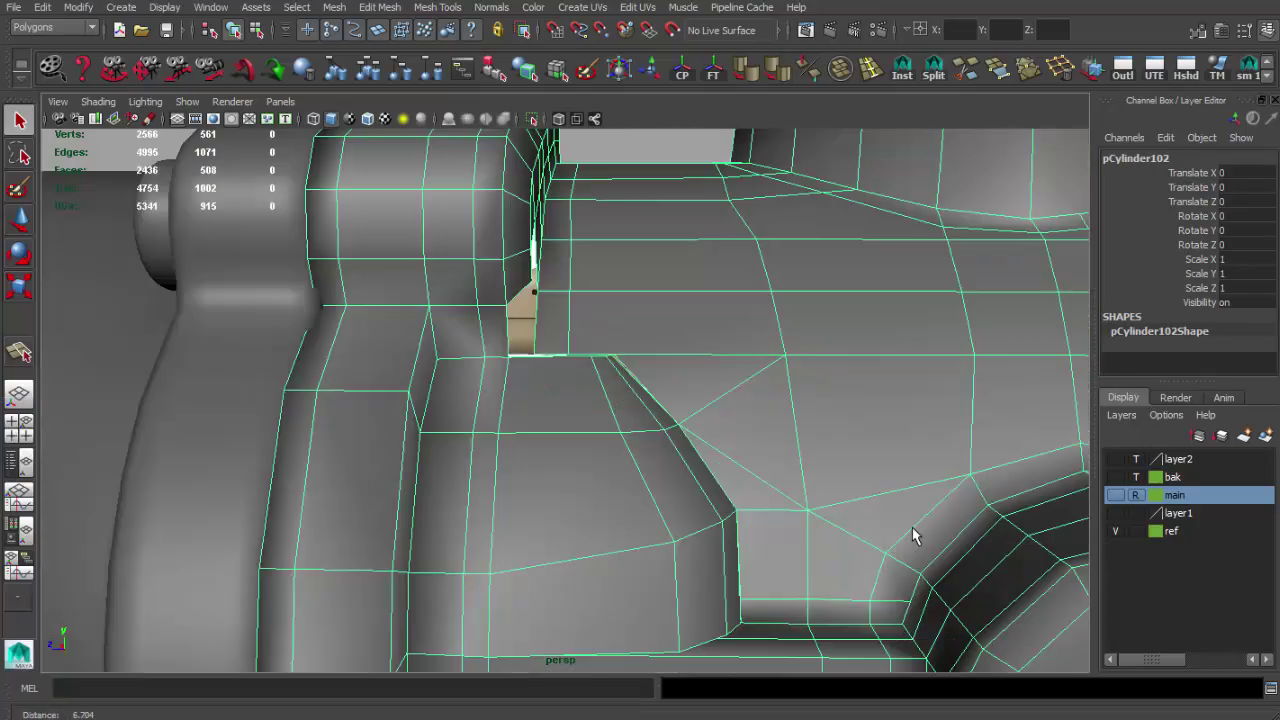
scroll(706, 514, "up", 3)
scroll(631, 520, "up", 3)
scroll(638, 517, "up", 2)
Step: Select an edge at the junction and reposition it with the move tool
left_click(640, 517)
key("w")
mouse_move(640, 517)
left_mouse_down("alt")
mouse_move(660, 457)
mouse_move(543, 409)
mouse_move(658, 440)
left_mouse_up("alt")
mouse_move(836, 200)
left_mouse_down("alt")
mouse_move(529, 423)
mouse_move(452, 460)
left_mouse_up("alt")
mouse_move(372, 454)
left_mouse_down("alt")
mouse_move(460, 429)
mouse_move(414, 431)
mouse_move(467, 443)
left_mouse_up("alt")
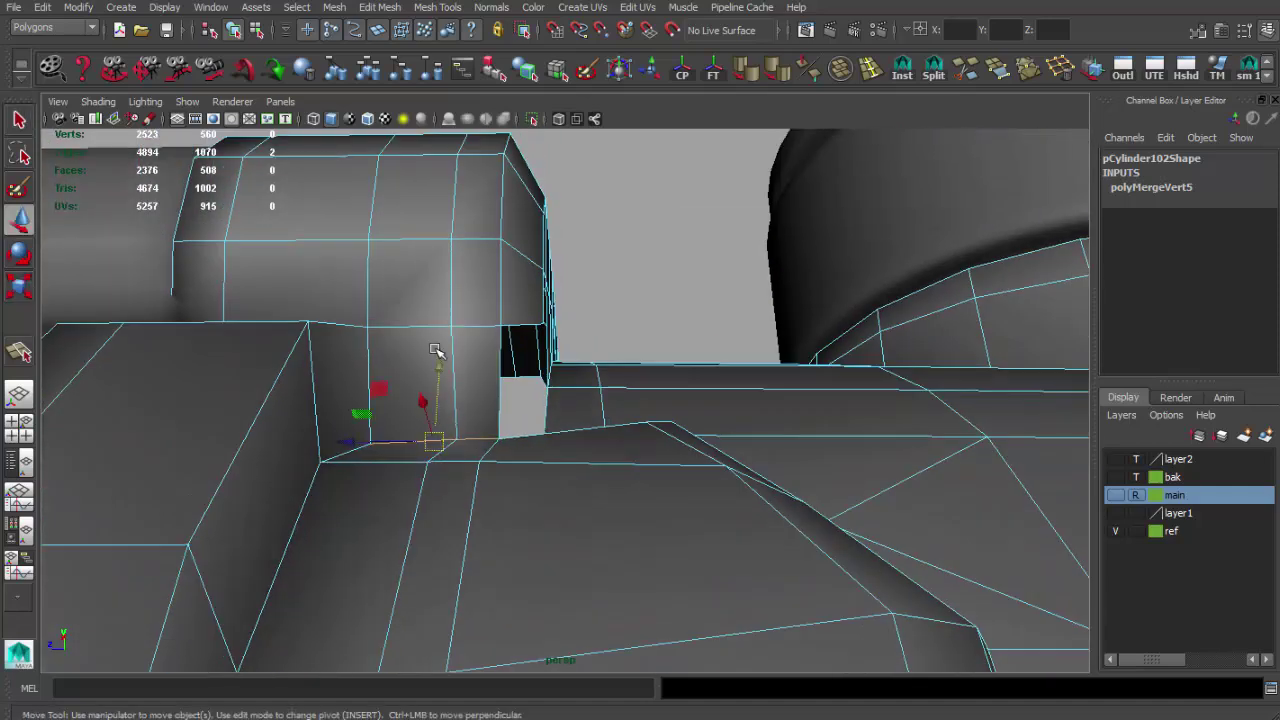
mouse_move(472, 356)
left_mouse_down("alt")
mouse_move(571, 357)
mouse_move(569, 420)
mouse_move(654, 506)
mouse_move(659, 530)
mouse_move(707, 527)
left_mouse_up("alt")
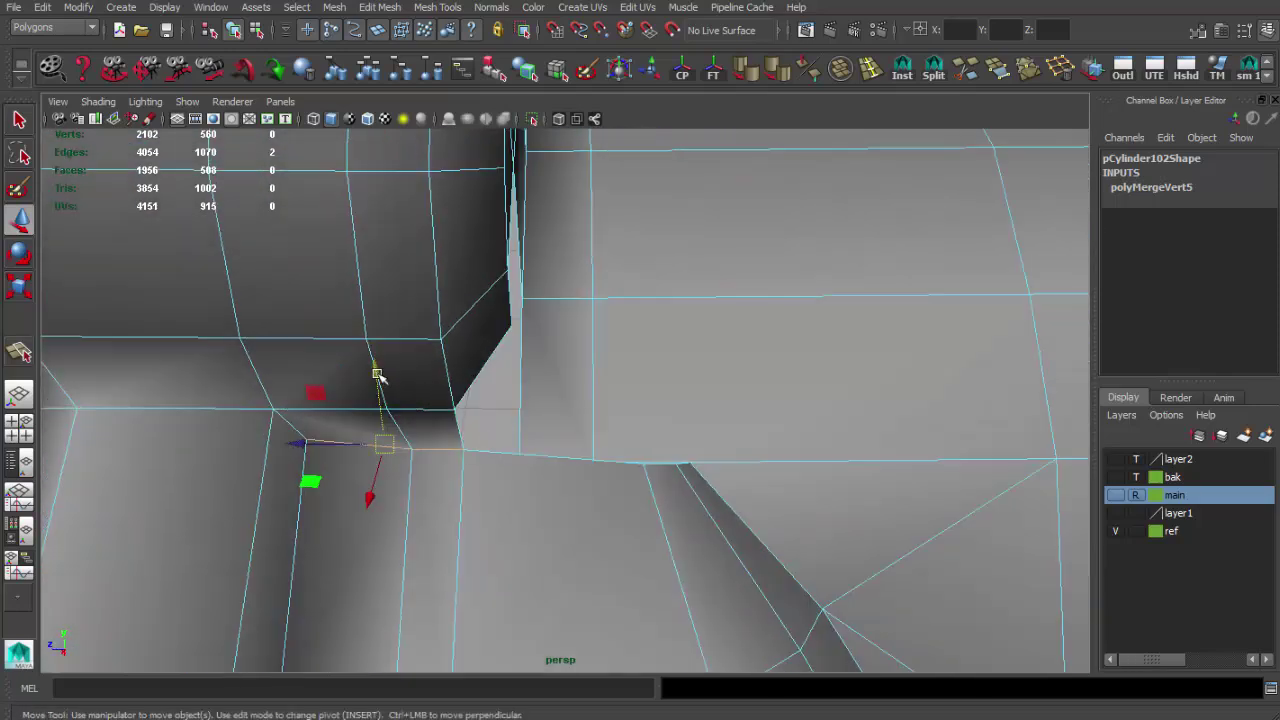
key("w")
mouse_move(540, 450)
left_mouse_down("alt")
mouse_move(337, 431)
mouse_move(509, 394)
mouse_move(568, 402)
left_mouse_up("alt")
left_click_drag(679, 388, 913, 205, "alt")
Step: Split a junction face with a new edge cut, then undo the last two changes
left_click(933, 68)
left_click_drag(600, 430, 632, 558, "alt")
mouse_move(672, 401)
left_mouse_down("alt")
mouse_move(731, 429)
mouse_move(685, 506)
left_mouse_up("alt")
key("q")
key("ctrl+z")
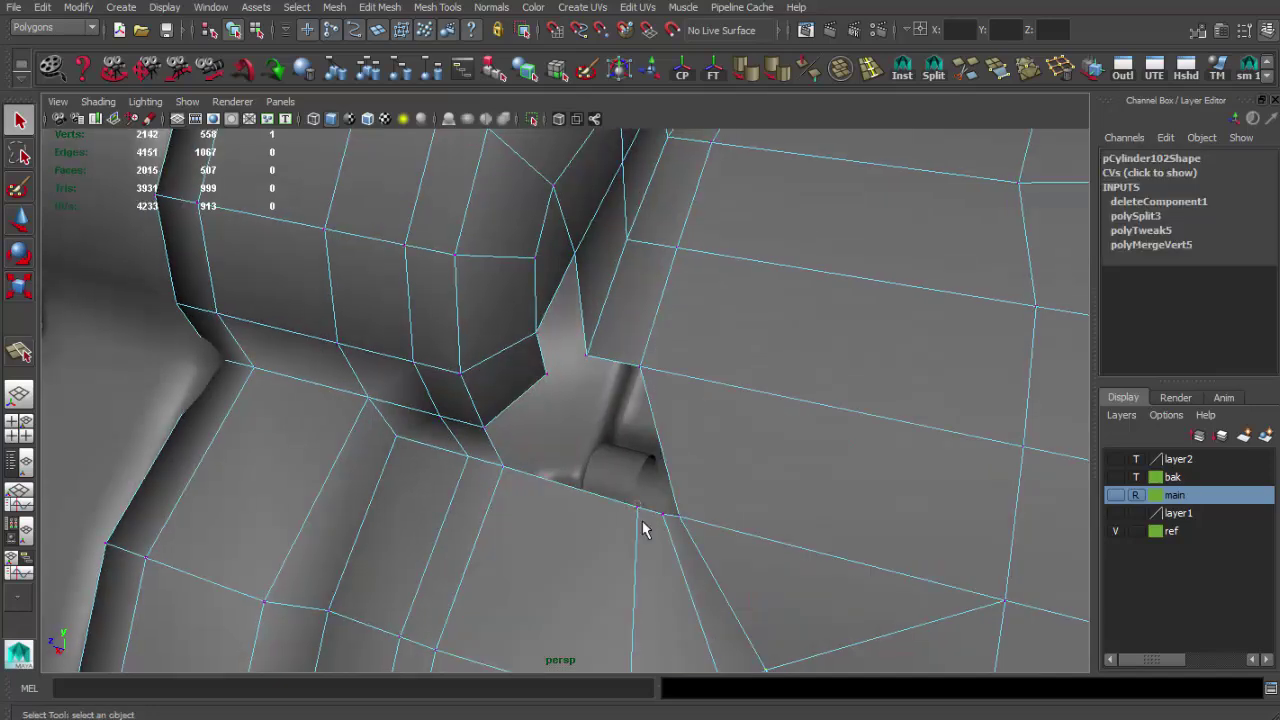
key("ctrl+z")
key("ctrl+z")
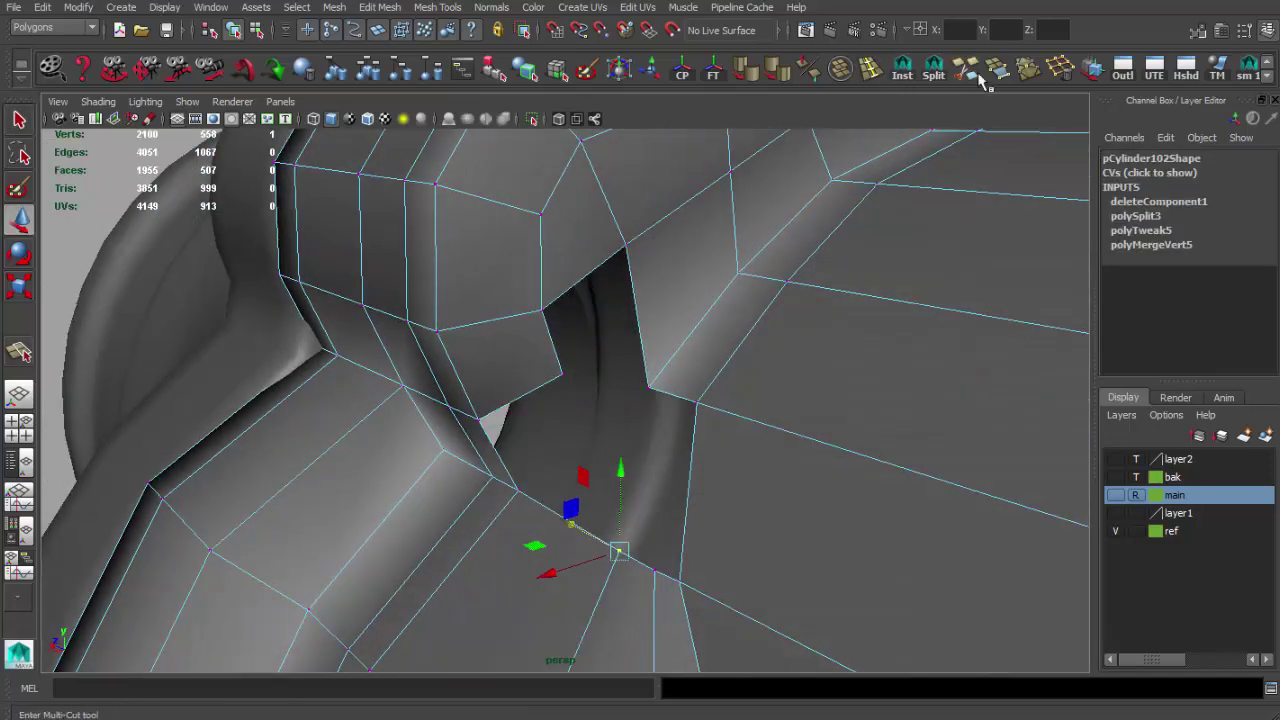
left_click(979, 77)
Step: Bridge the hole borders under the clamp hook with appended faces
left_click(630, 557)
left_click(668, 577)
key("Return")
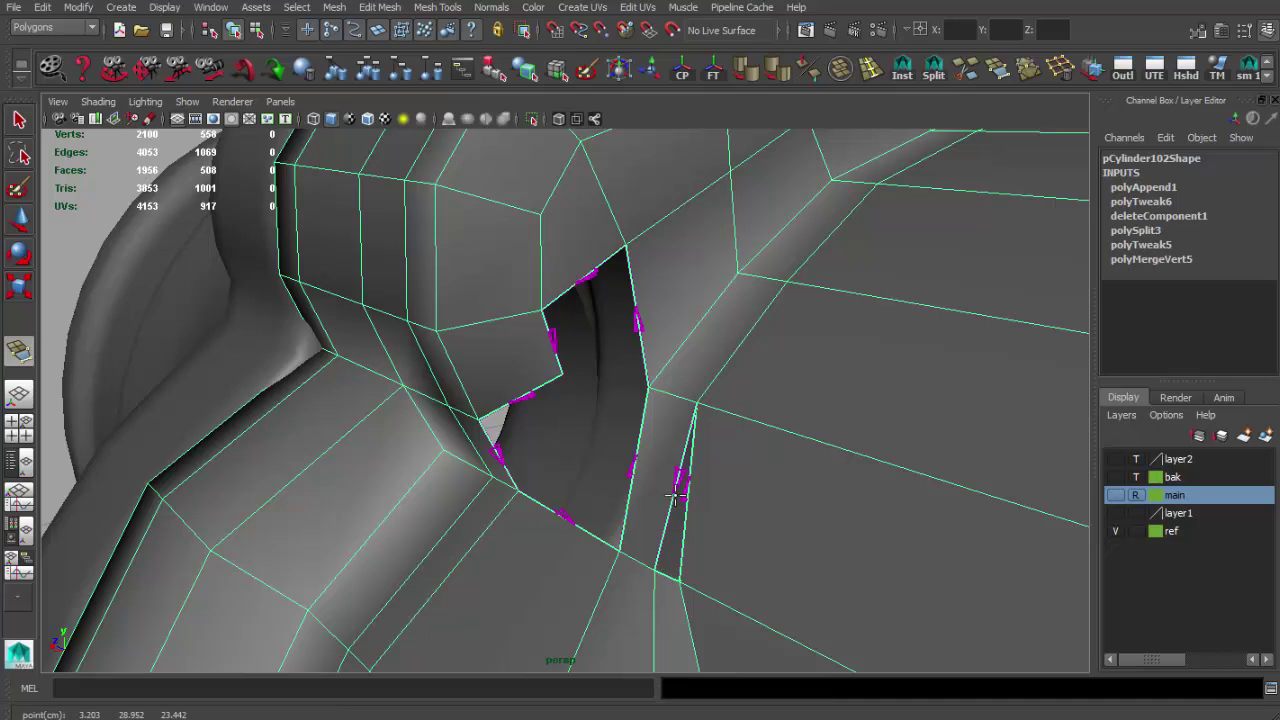
right_click_drag(580, 533, 637, 481)
key("q")
scroll(637, 481, "down", 5)
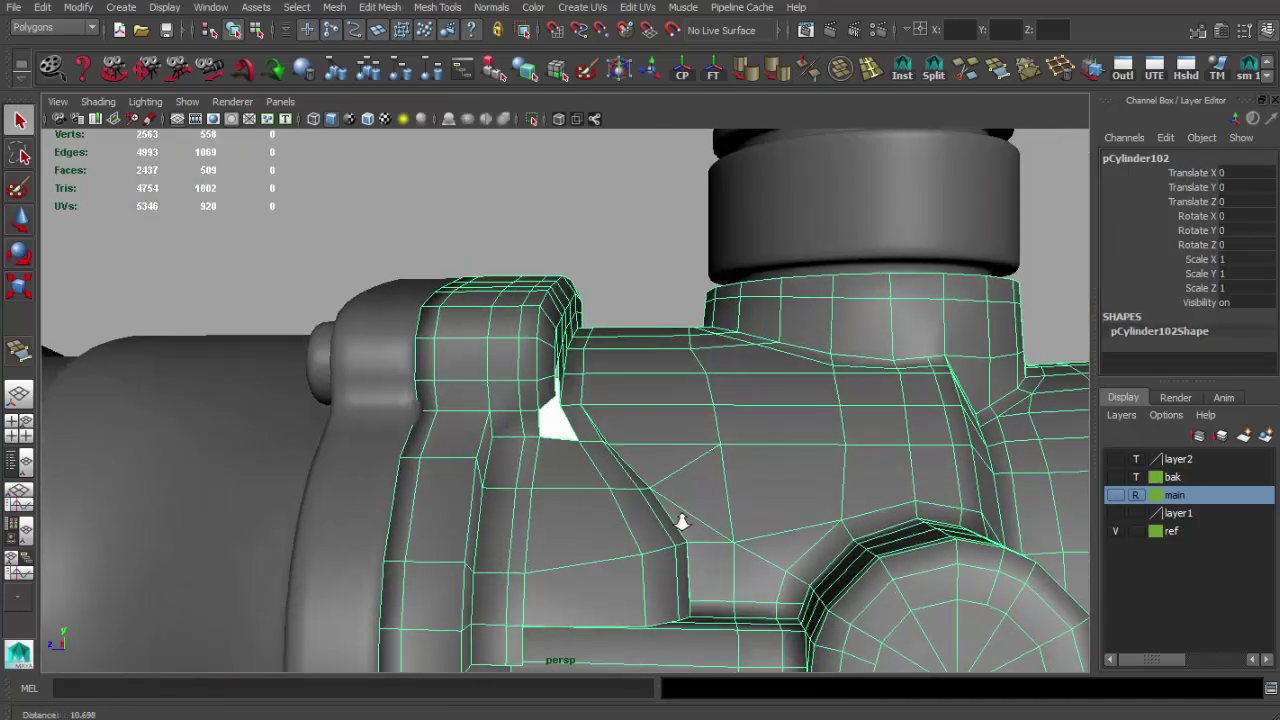
scroll(680, 517, "up", 5)
mouse_move(646, 523)
left_mouse_down("alt")
mouse_move(598, 380)
mouse_move(628, 349)
mouse_move(587, 512)
left_mouse_up("alt")
key("g")
key("Return")
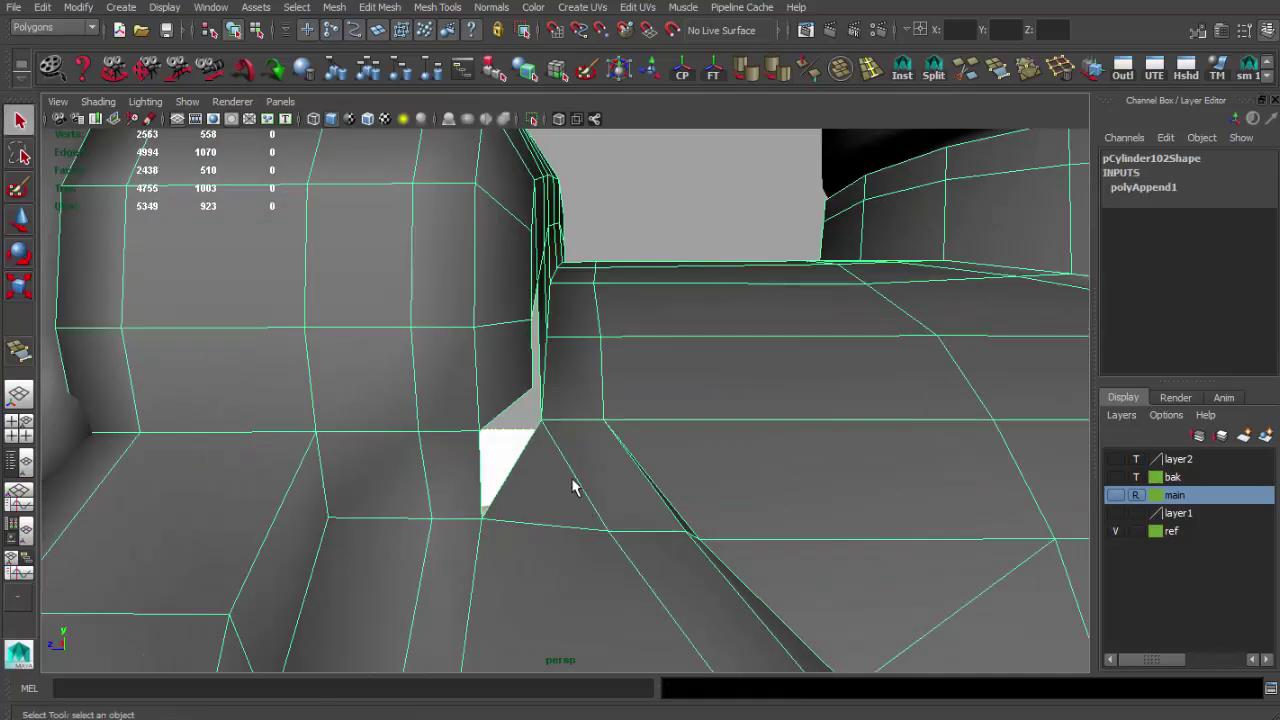
Step: Insert an edge loop across the clamp
left_click(870, 70)
scroll(677, 371, "down", 4)
mouse_move(677, 371)
left_mouse_down("alt")
mouse_move(578, 530)
mouse_move(634, 491)
mouse_move(615, 530)
left_mouse_up("alt")
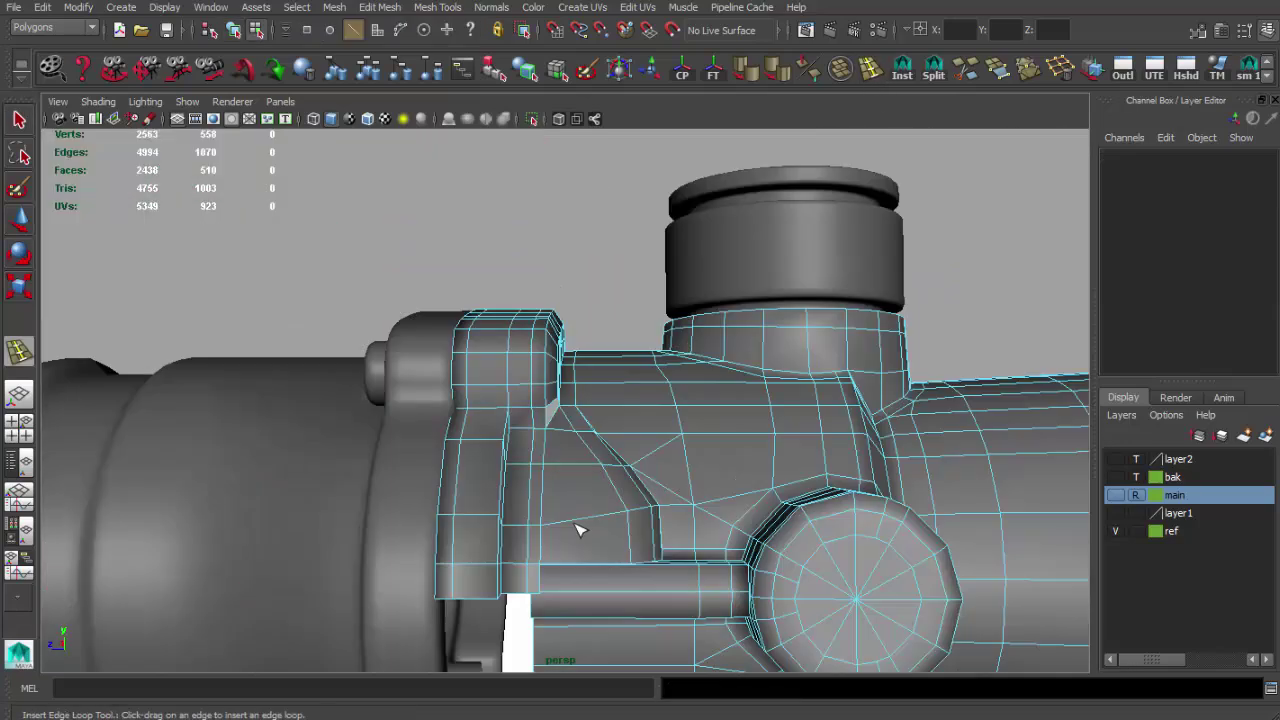
left_click(578, 530)
key("q")
scroll(561, 492, "up", 5)
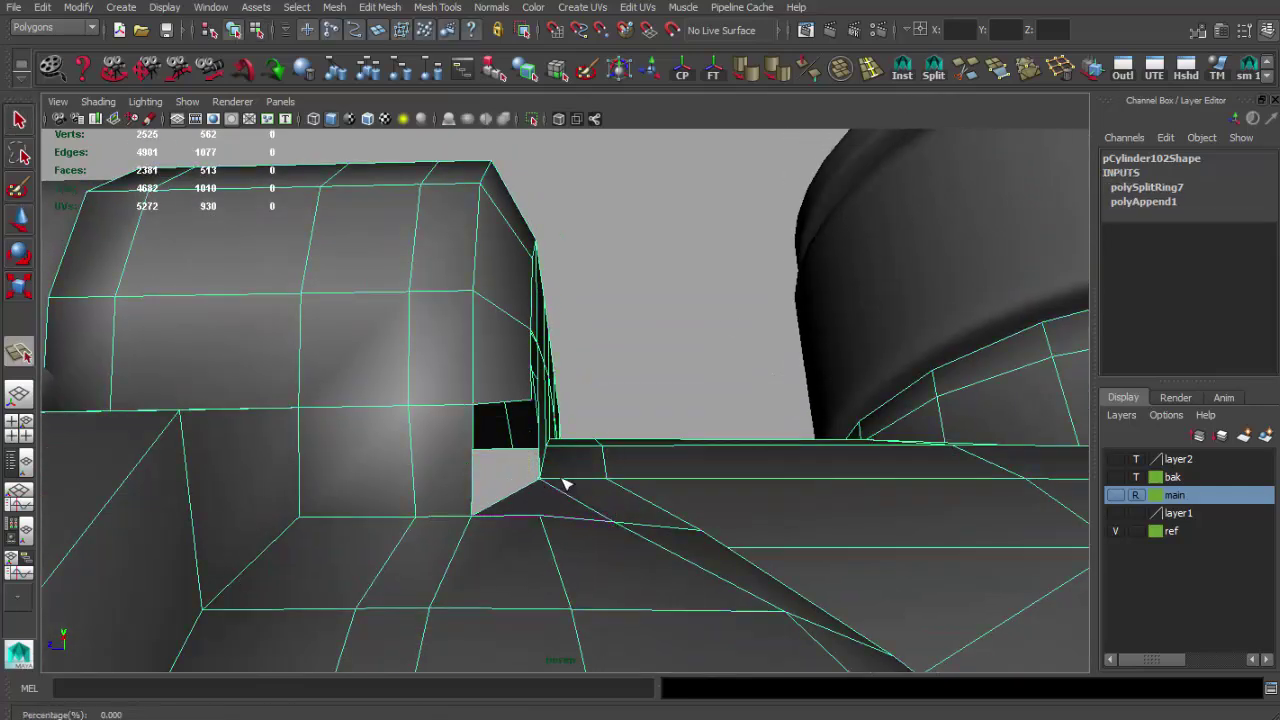
Step: Delete the triangular face and extrude the edge along the opening
key("Delete")
mouse_move(590, 508)
left_mouse_down("alt")
mouse_move(677, 537)
mouse_move(663, 434)
left_mouse_up("alt")
left_click(500, 400)
key("ctrl+e")
mouse_move(500, 400)
left_mouse_down("alt")
mouse_move(466, 343)
mouse_move(524, 356)
left_mouse_up("alt")
Step: Check the reference in wireframe and move a vertex to match it
left_click_drag(543, 453, 507, 477, "alt")
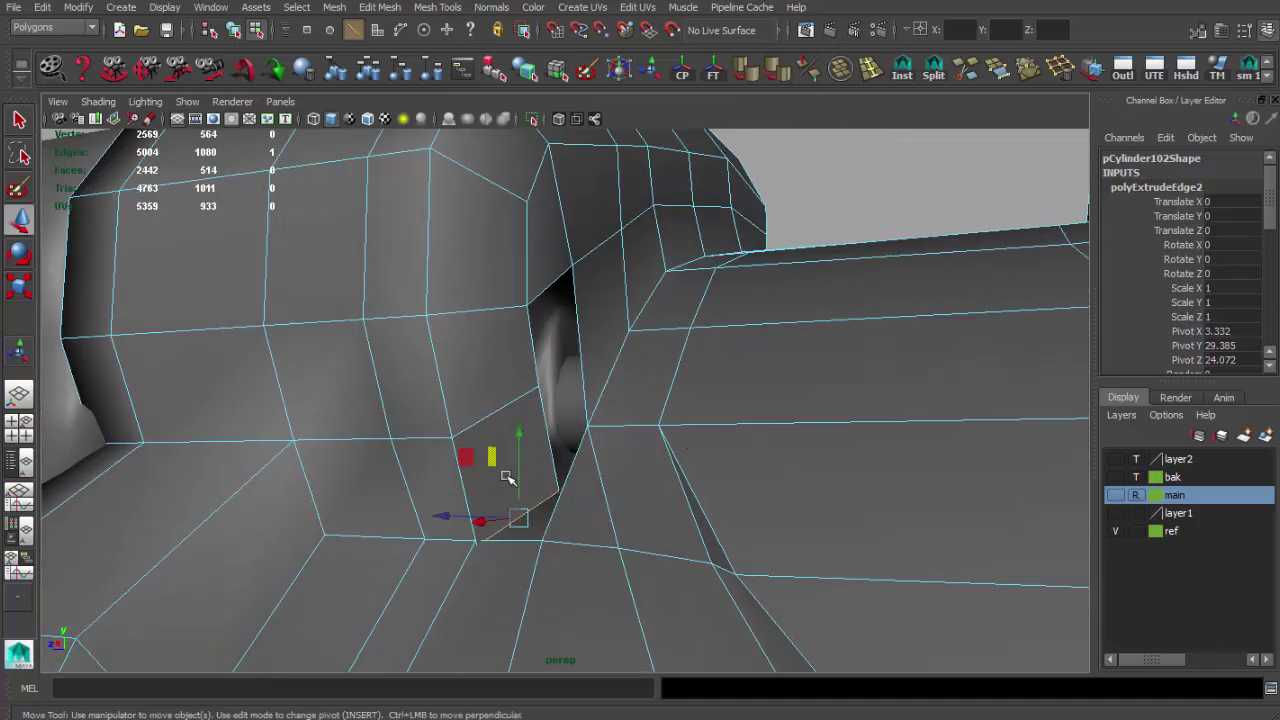
key("4")
left_click(476, 544)
key("w")
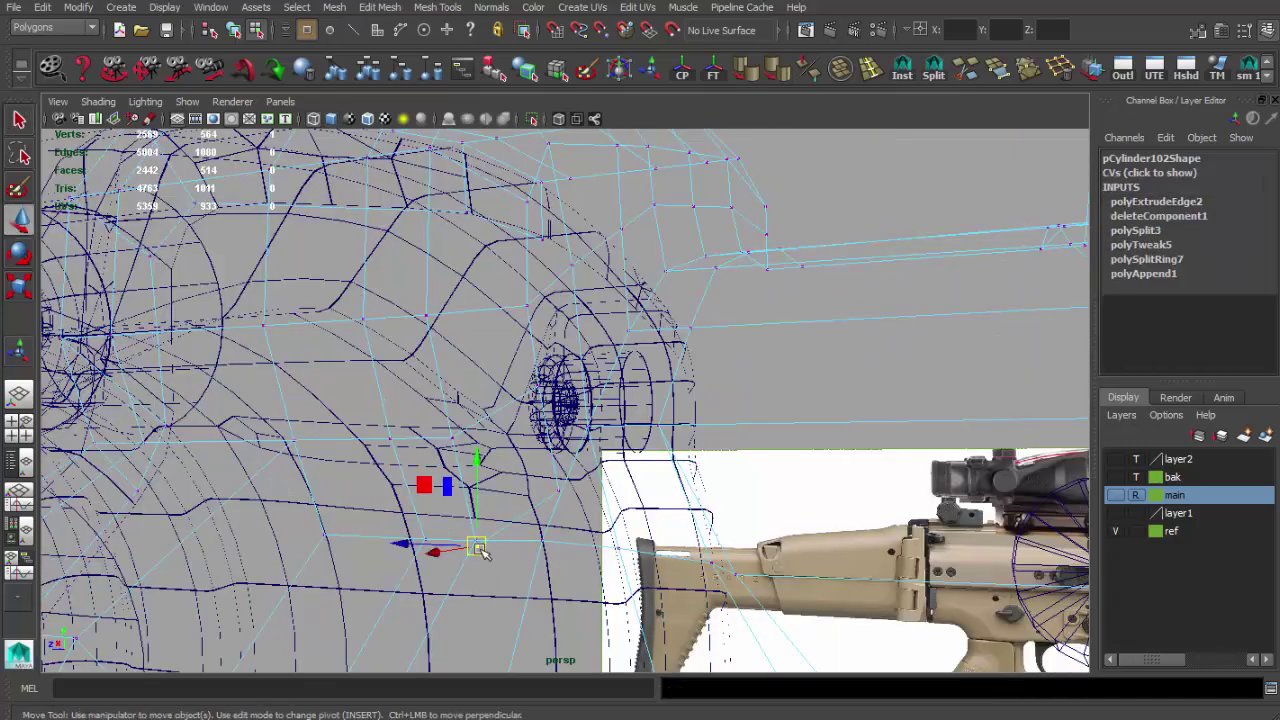
key("5")
right_click_drag(720, 368, 623, 480, "alt")
mouse_move(623, 480)
left_mouse_down("alt")
mouse_move(606, 446)
mouse_move(580, 437)
mouse_move(749, 466)
mouse_move(480, 432)
mouse_move(583, 429)
left_mouse_up("alt")
Step: Return to object mode, select the clamp mesh and frame the hole by the hook
key("F8")
mouse_move(583, 429)
right_mouse_down("alt")
mouse_move(600, 414)
mouse_move(420, 363)
right_mouse_up("alt")
key("q")
right_click_drag(638, 458, 529, 400, "alt")
left_click(509, 289)
mouse_move(509, 289)
left_mouse_down("alt")
mouse_move(583, 280)
mouse_move(612, 435)
left_mouse_up("alt")
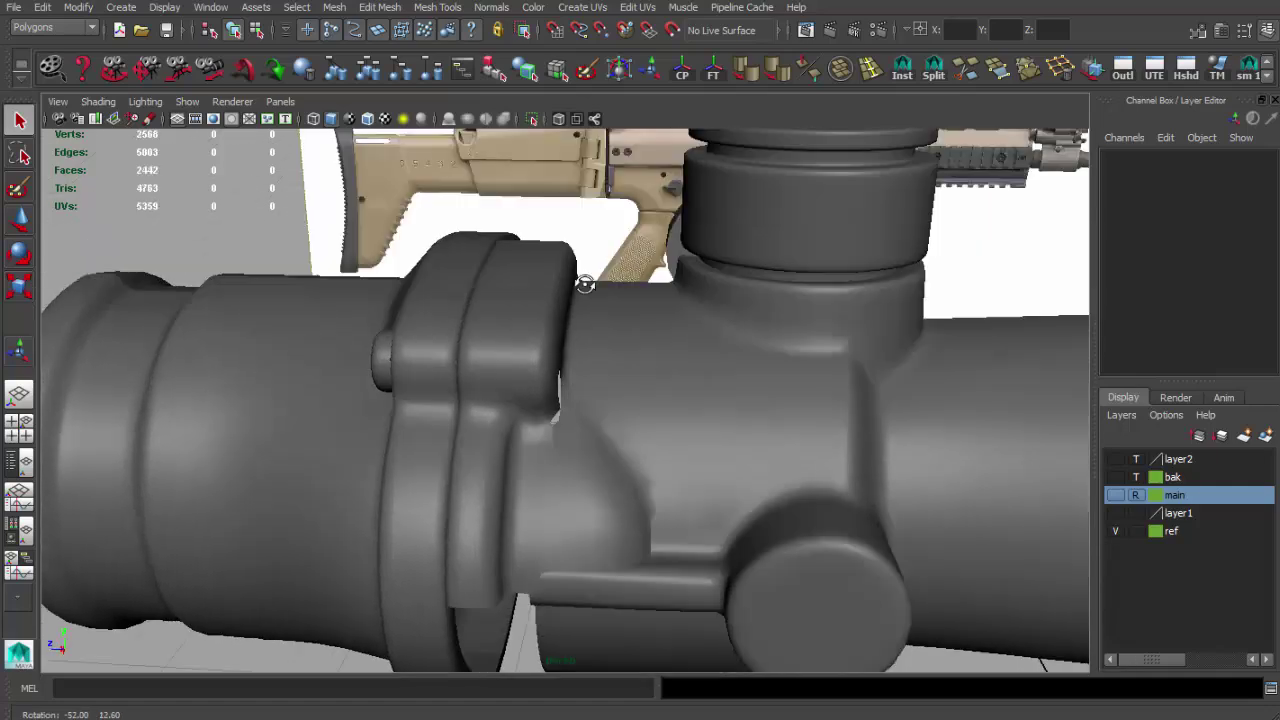
left_click(612, 435)
right_click_drag(612, 435, 646, 457, "alt")
left_click_drag(646, 457, 815, 275, "alt")
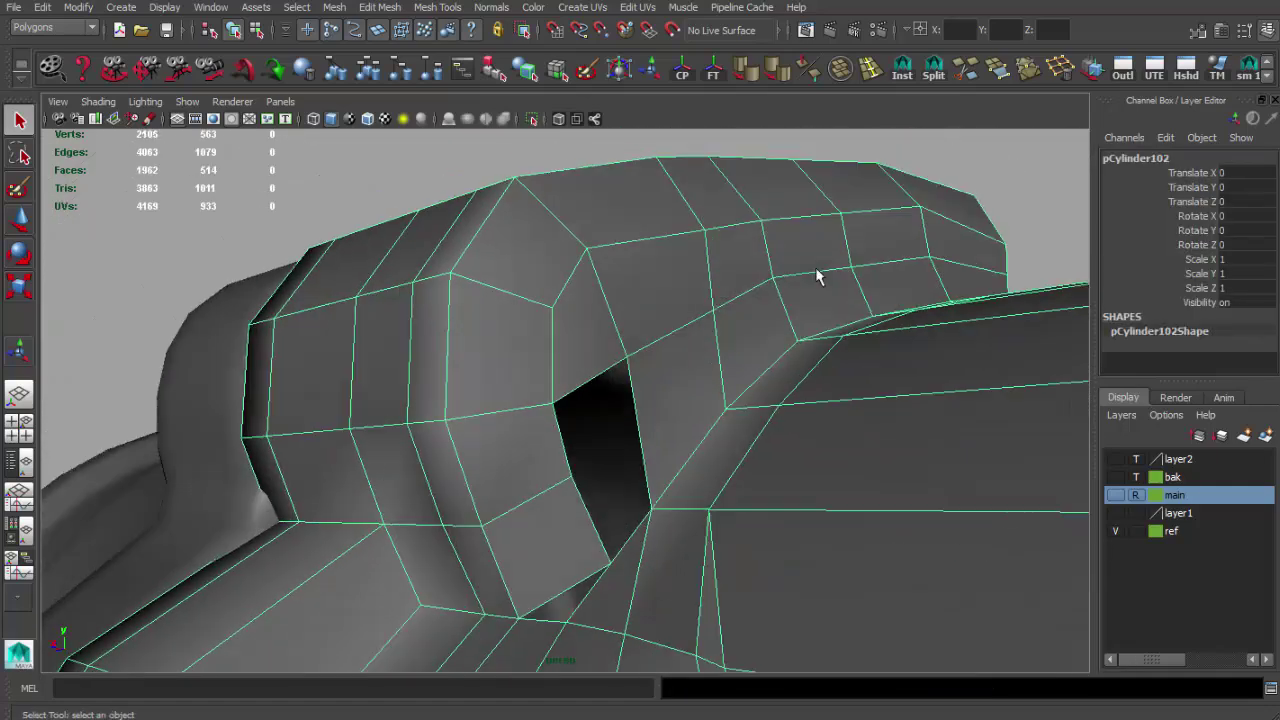
Step: Add an edge loop along the clamp and fill the remaining hole with appended faces
left_click(870, 70)
left_click_drag(720, 345, 722, 347)
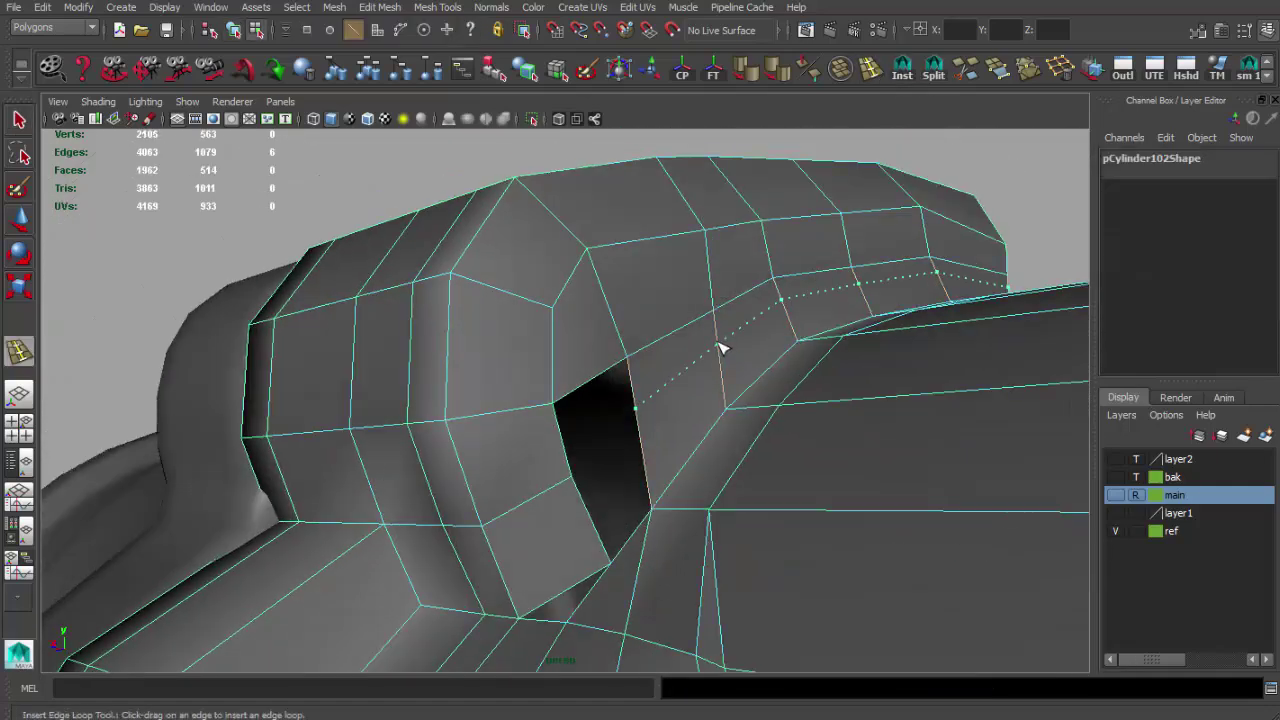
left_click(966, 70)
key("Return")
mouse_move(592, 511)
left_mouse_down("alt")
mouse_move(677, 449)
mouse_move(646, 409)
mouse_move(783, 293)
left_mouse_up("alt")
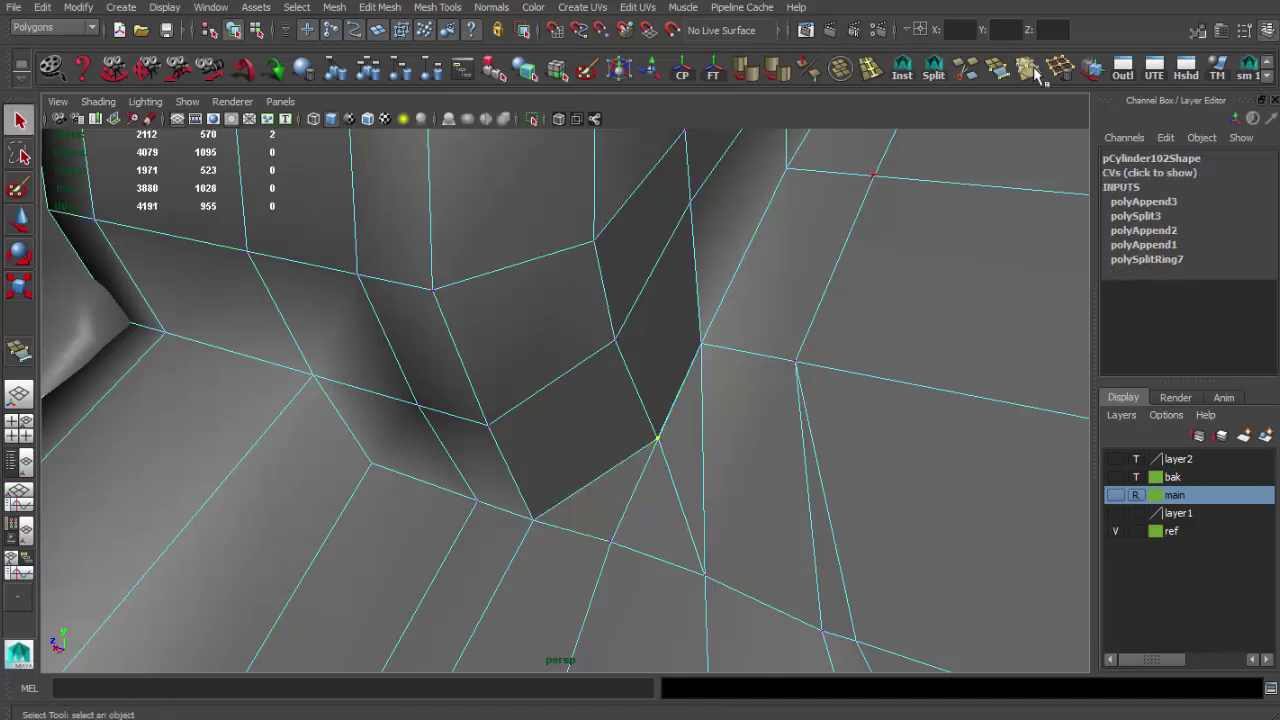
Step: Preview the clamp mesh smoothed, then return to the unsmoothed display
scroll(674, 377, "down", 3)
scroll(700, 346, "down", 5)
key("w")
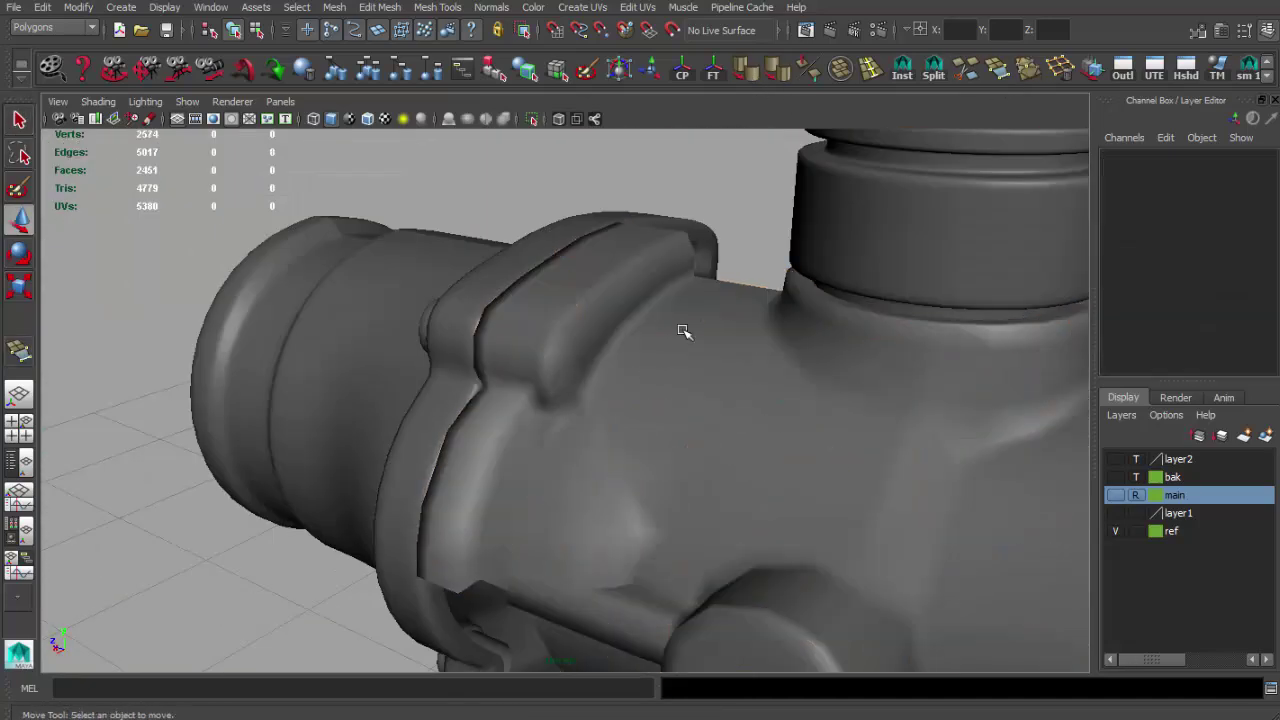
left_click(684, 331)
key("1")
mouse_move(684, 331)
left_mouse_down("alt")
mouse_move(634, 317)
mouse_move(703, 286)
mouse_move(560, 375)
left_mouse_up("alt")
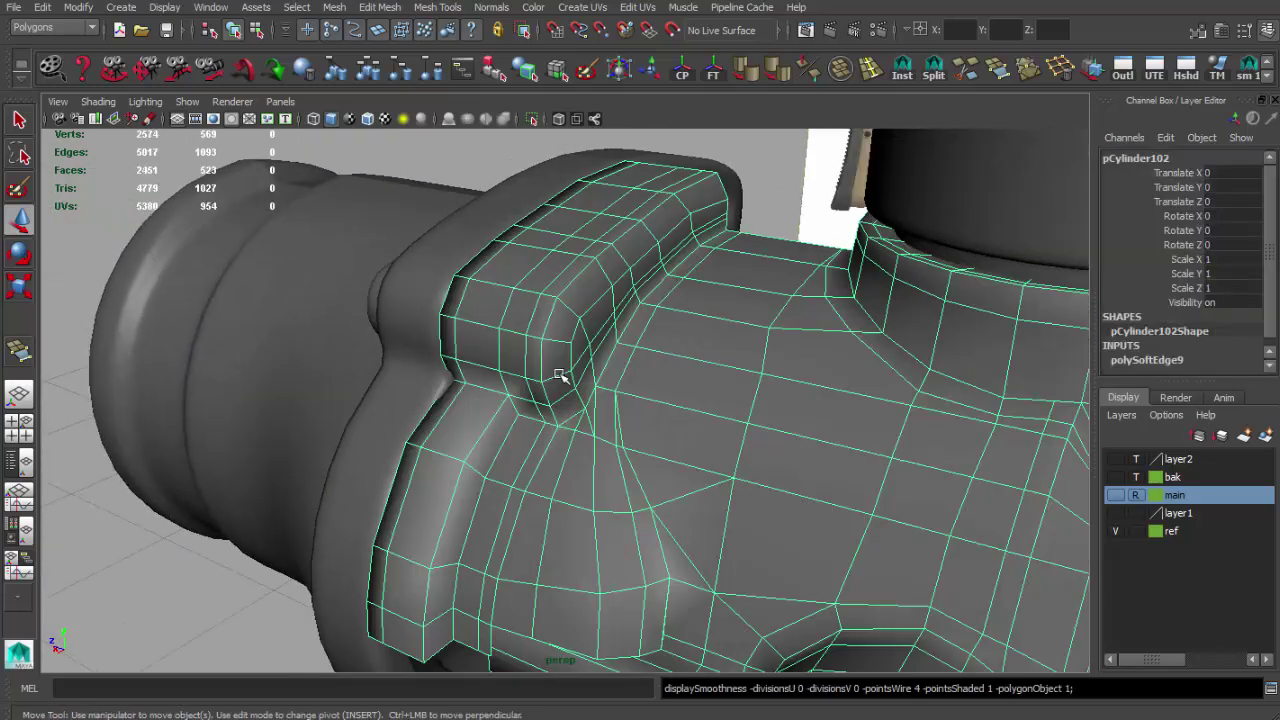
Step: Insert an edge loop below the clamp hook and merge the vertices at the junction
scroll(560, 375, "up", 3)
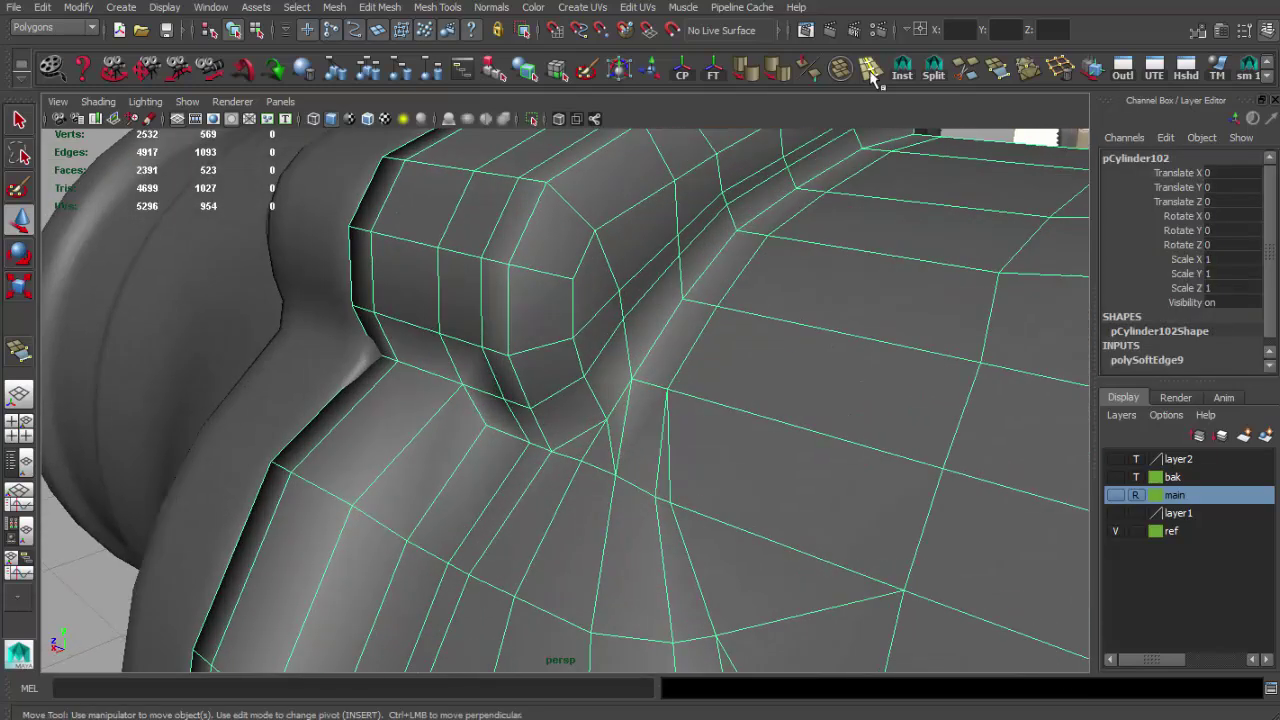
left_click(869, 68)
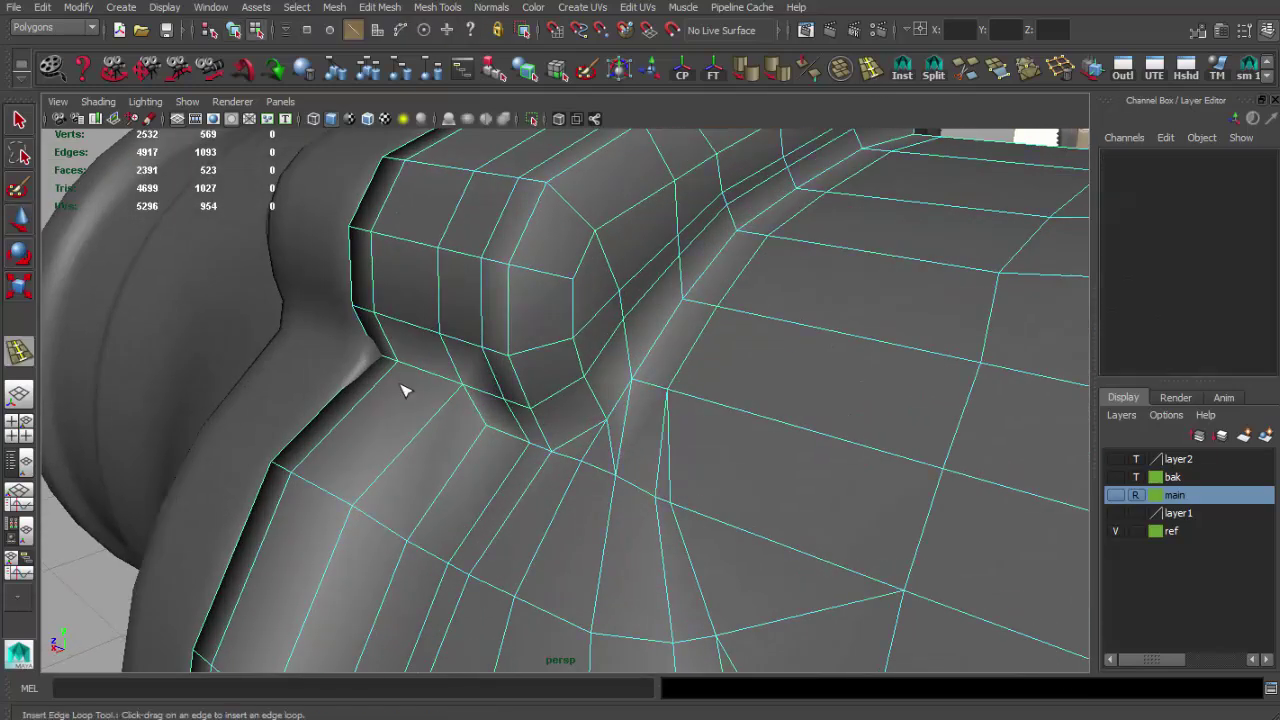
left_click(357, 381)
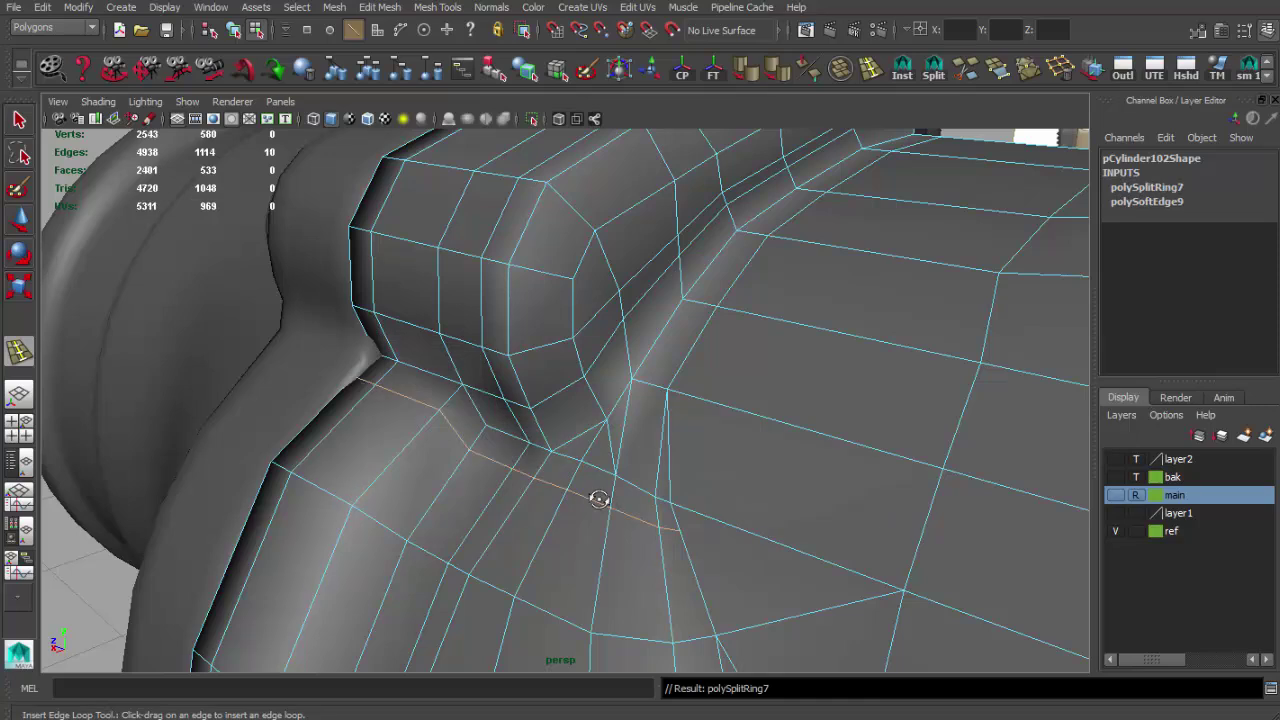
key("q")
left_click_drag(594, 503, 685, 508, "alt")
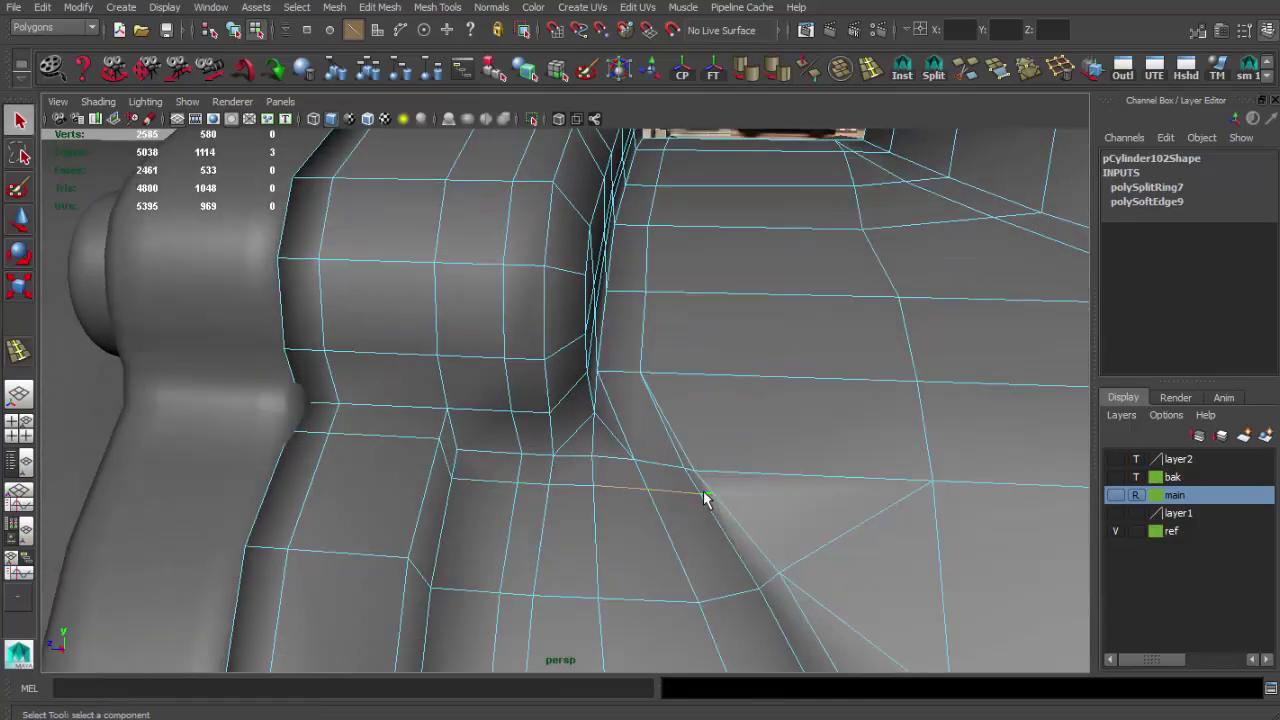
left_click_drag(664, 398, 618, 498, "alt")
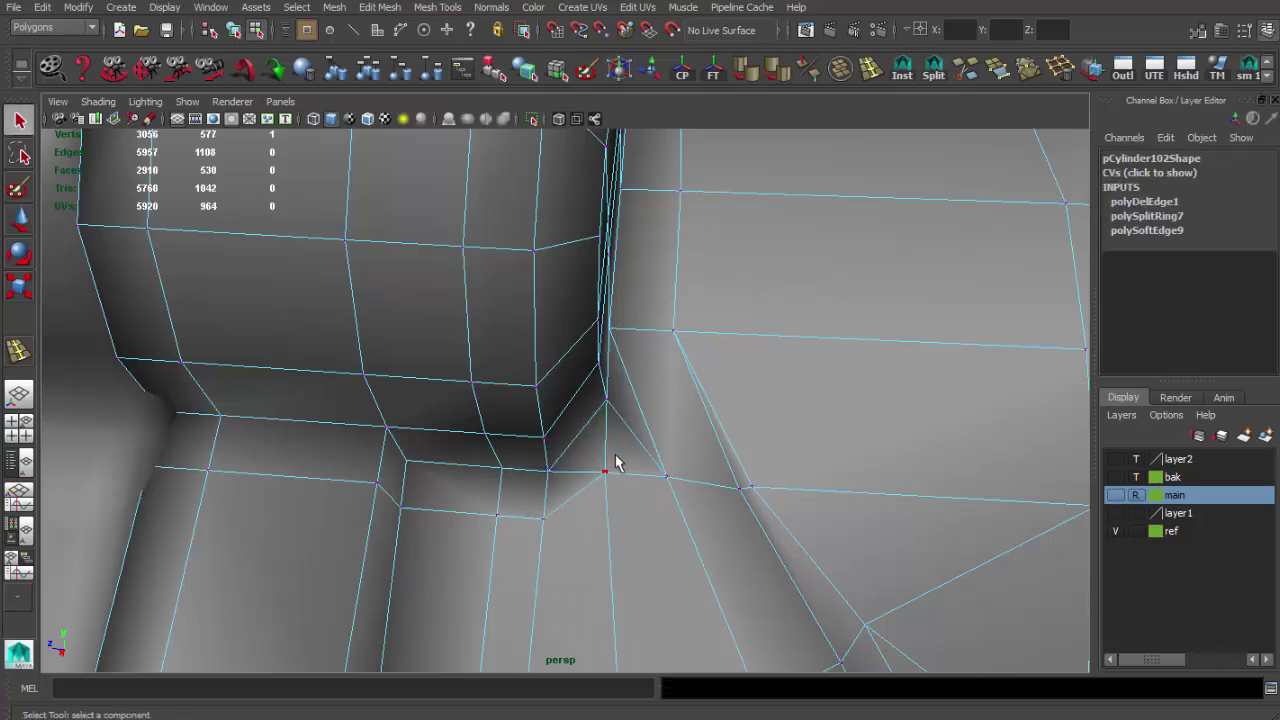
left_click(1018, 78)
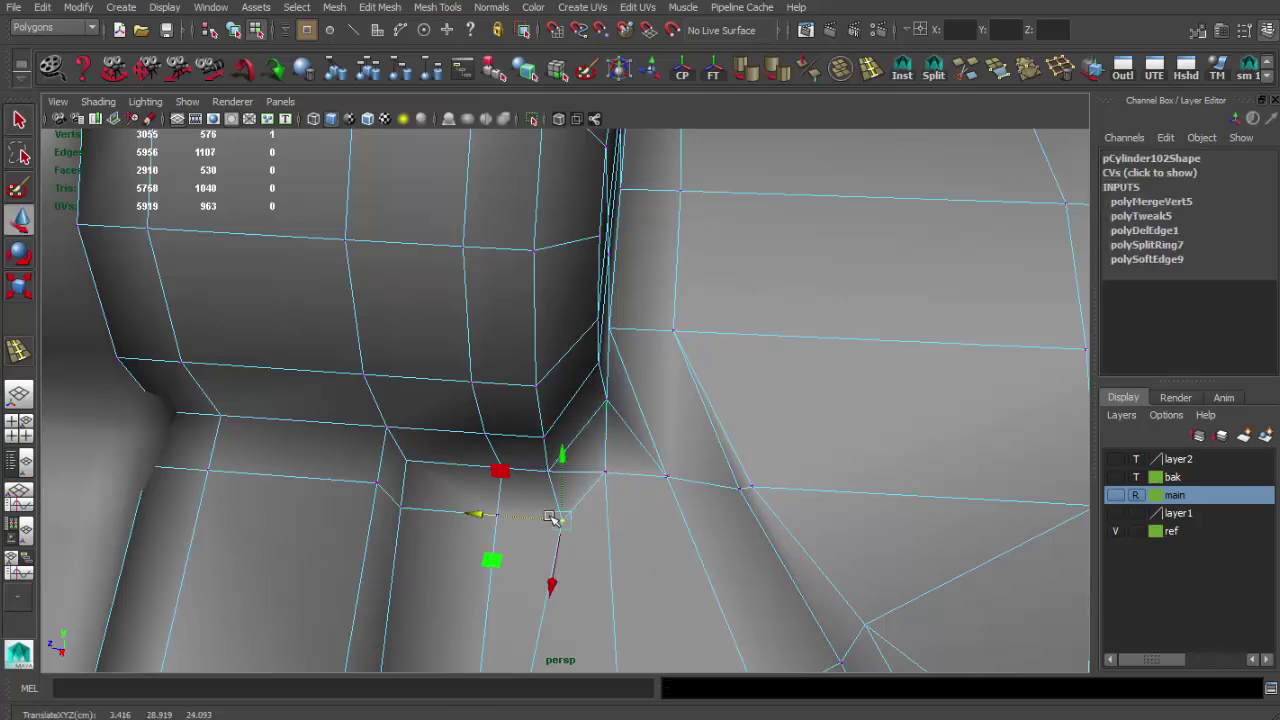
mouse_move(560, 512)
left_mouse_down("alt")
mouse_move(614, 451)
mouse_move(686, 511)
left_mouse_up("alt")
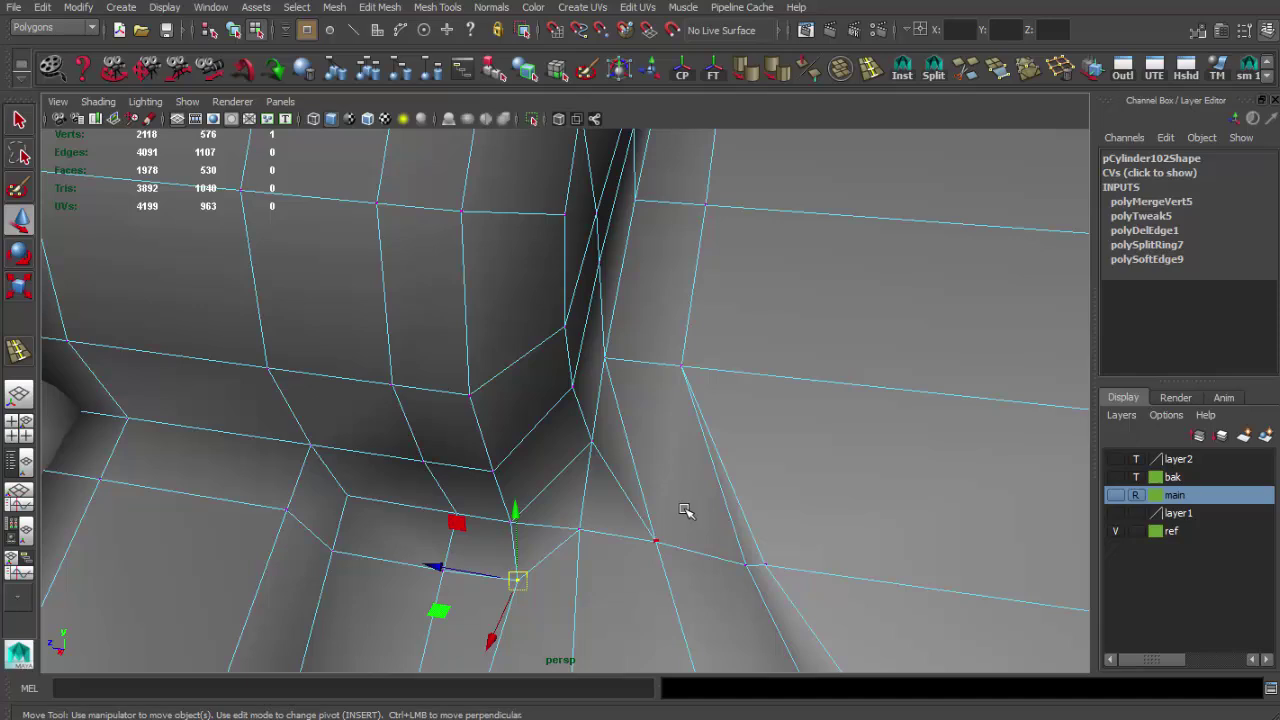
Step: Split new edges across the corner where the mount meets the scope tube
left_click(938, 75)
mouse_move(677, 366)
left_mouse_down("alt")
mouse_move(680, 480)
mouse_move(632, 507)
left_mouse_up("alt")
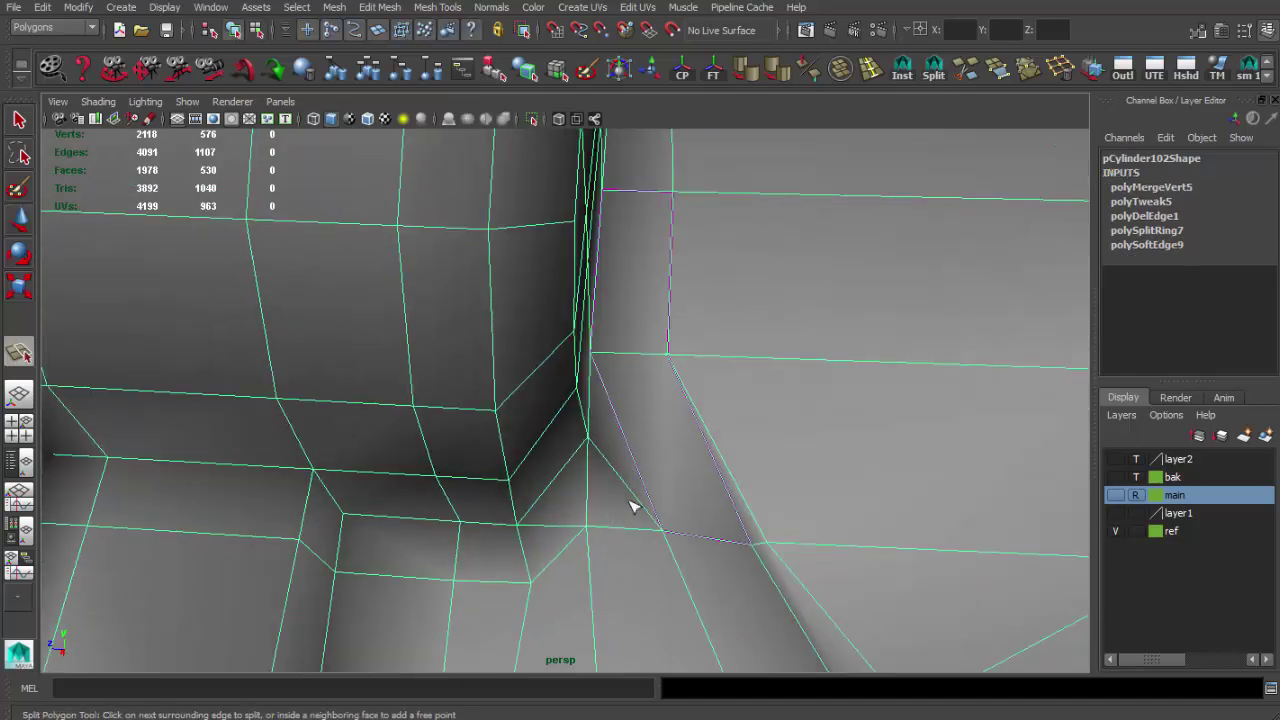
key("q")
key("ctrl+z")
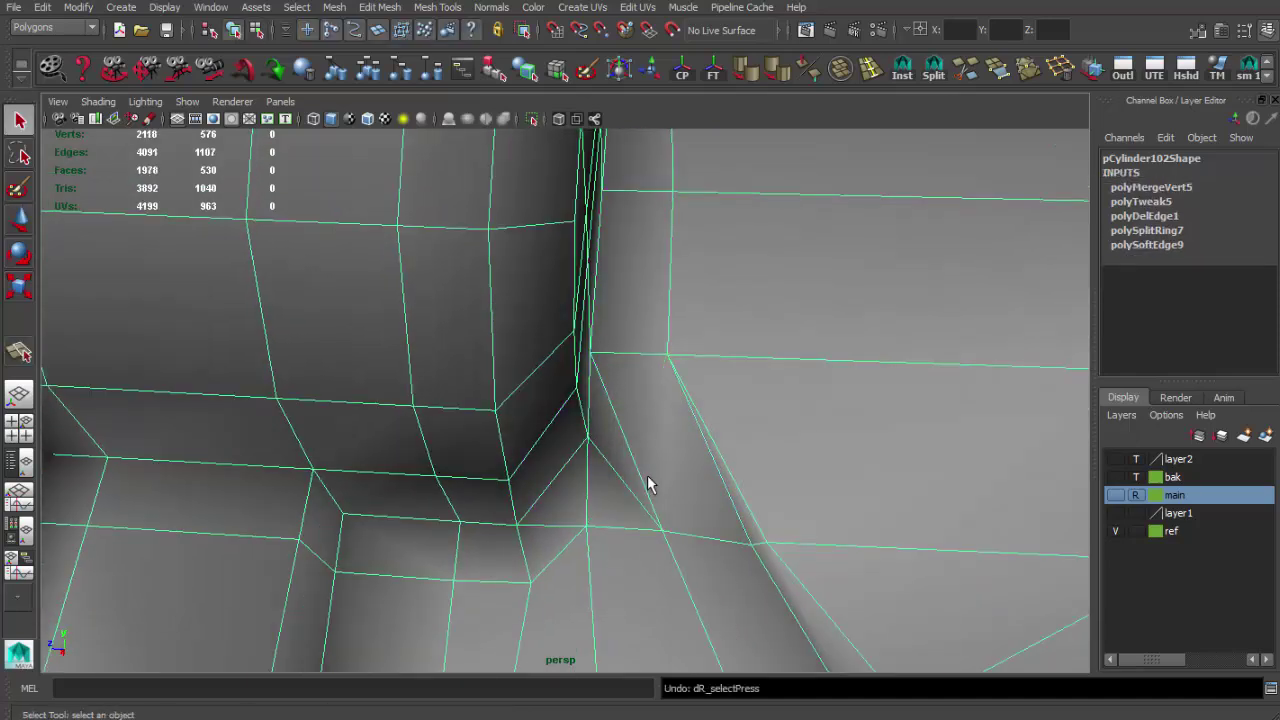
mouse_move(552, 531)
left_mouse_down("alt")
mouse_move(614, 523)
mouse_move(628, 491)
left_mouse_up("alt")
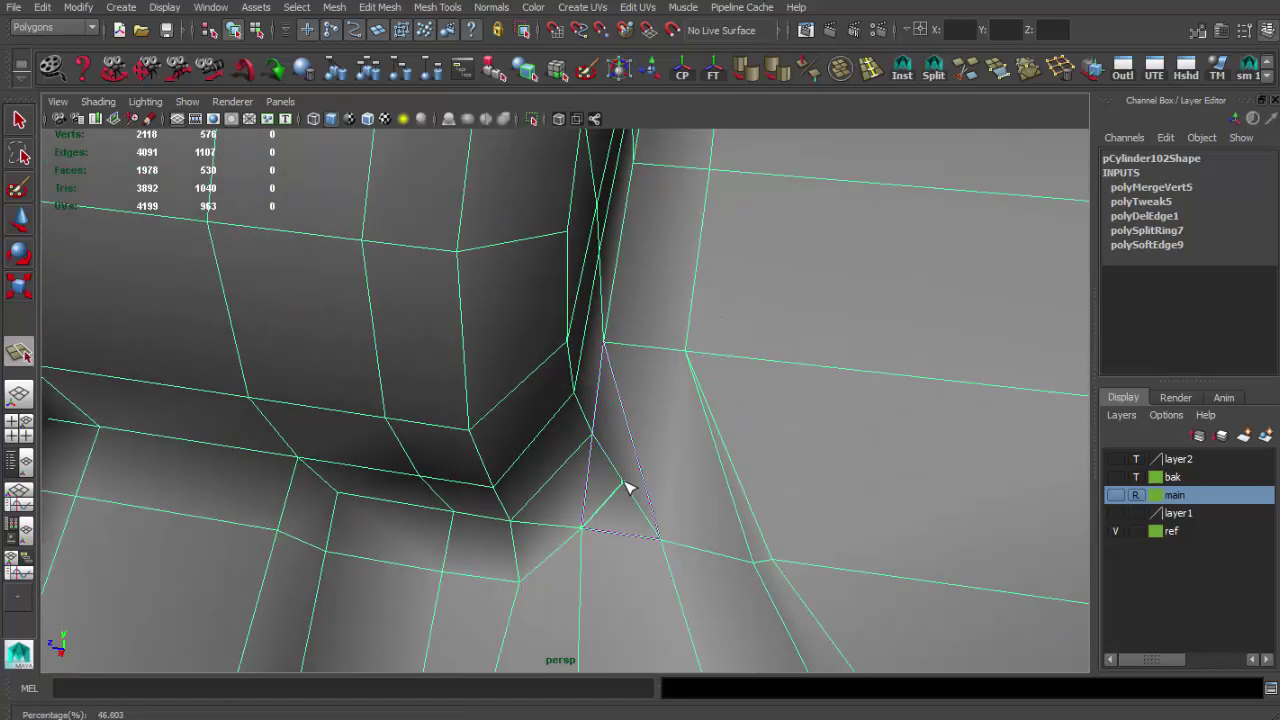
key("Return")
key("Return")
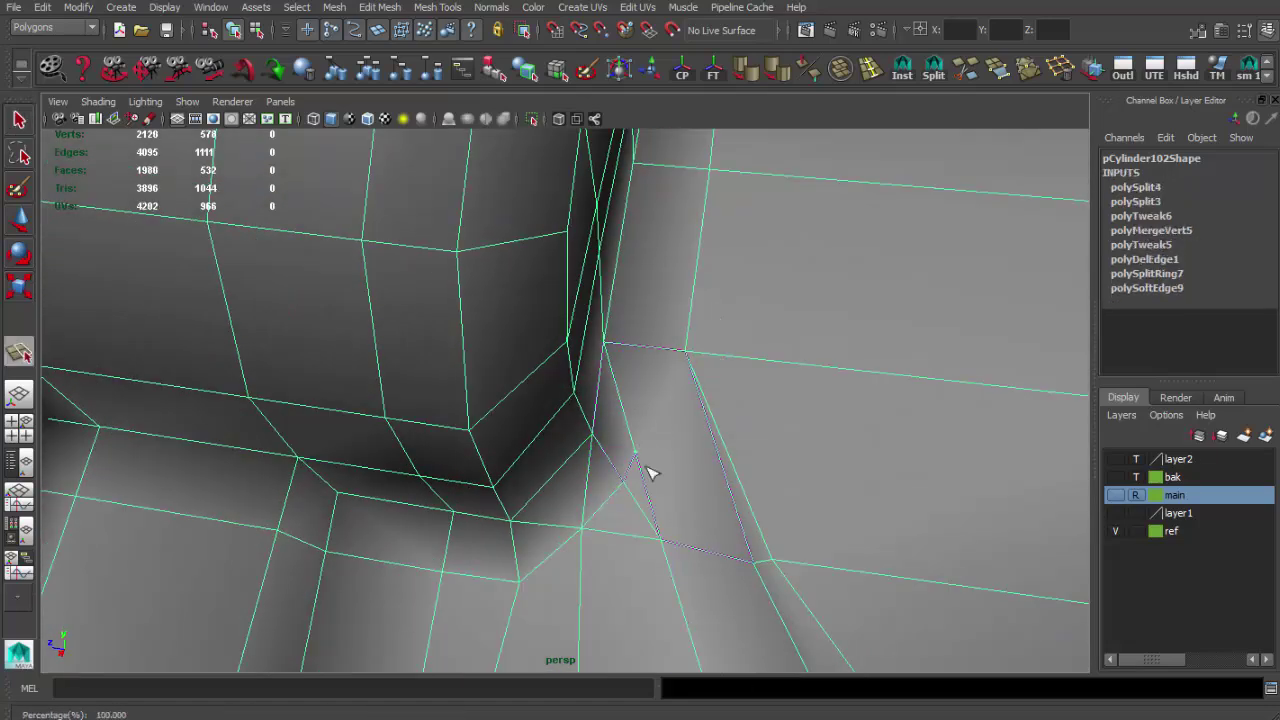
key("q")
mouse_move(745, 367)
left_mouse_down("alt")
mouse_move(640, 463)
mouse_move(703, 418)
left_mouse_up("alt")
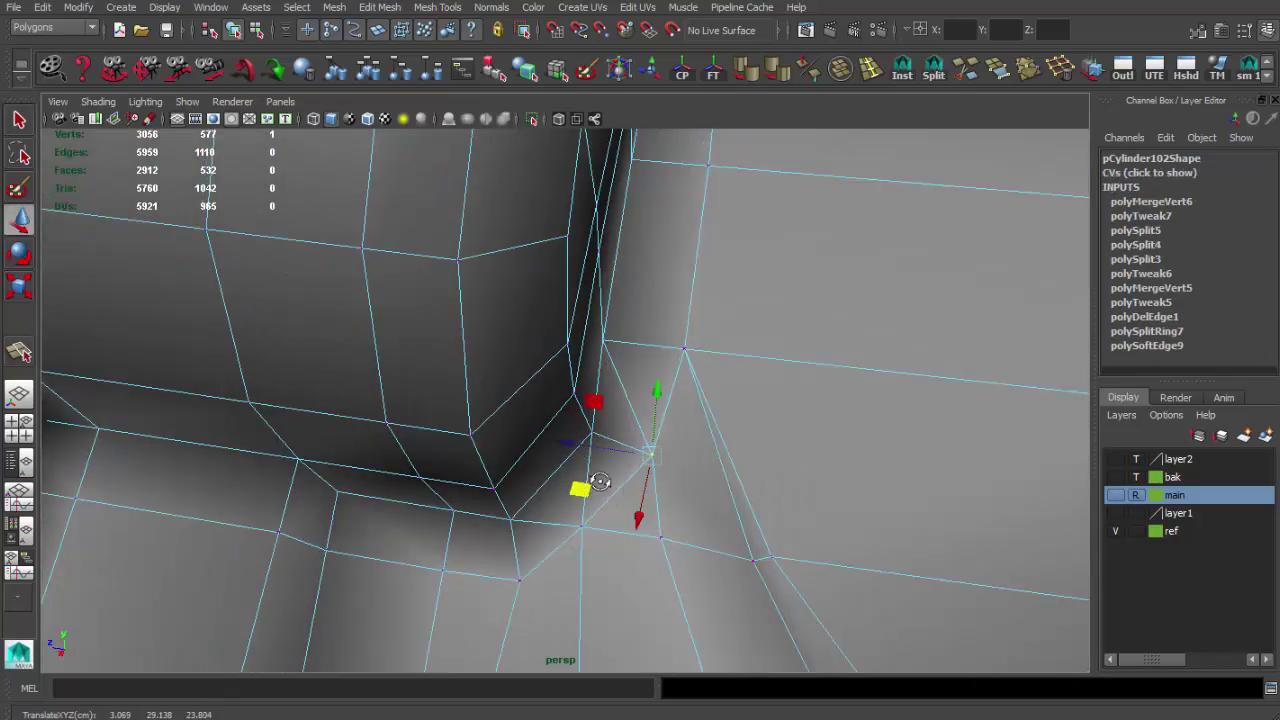
mouse_move(600, 482)
left_mouse_down("alt")
mouse_move(608, 391)
mouse_move(520, 500)
mouse_move(580, 520)
left_mouse_up("alt")
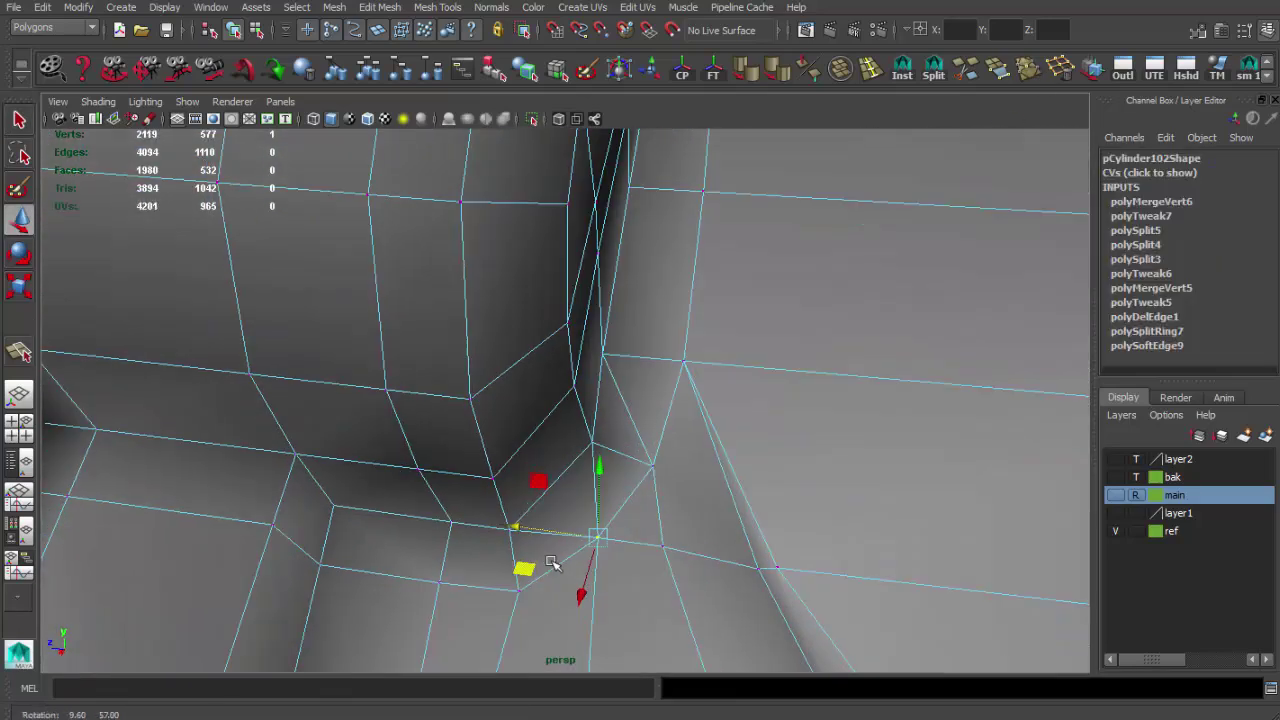
Step: Select a vertex at the mount corner and reposition it with the Move tool
key("q")
mouse_move(631, 486)
left_mouse_down("alt")
mouse_move(618, 432)
mouse_move(606, 471)
mouse_move(680, 480)
mouse_move(658, 490)
mouse_move(677, 371)
mouse_move(651, 277)
mouse_move(526, 269)
mouse_move(700, 397)
mouse_move(651, 424)
mouse_move(606, 414)
mouse_move(620, 434)
mouse_move(606, 366)
left_mouse_up("alt")
key("F8")
left_click(651, 277)
left_click(663, 409)
scroll(720, 449, "up", 5)
scroll(594, 449, "up", 3)
left_click(585, 428)
key("w")
key("F8")
key("F8")
scroll(636, 410, "up", 4)
mouse_move(636, 410)
left_mouse_down("alt")
mouse_move(671, 446)
mouse_move(640, 383)
mouse_move(563, 337)
mouse_move(549, 383)
mouse_move(671, 423)
mouse_move(677, 451)
mouse_move(672, 303)
mouse_move(611, 380)
mouse_move(611, 423)
mouse_move(600, 400)
left_mouse_up("alt")
left_click(871, 68)
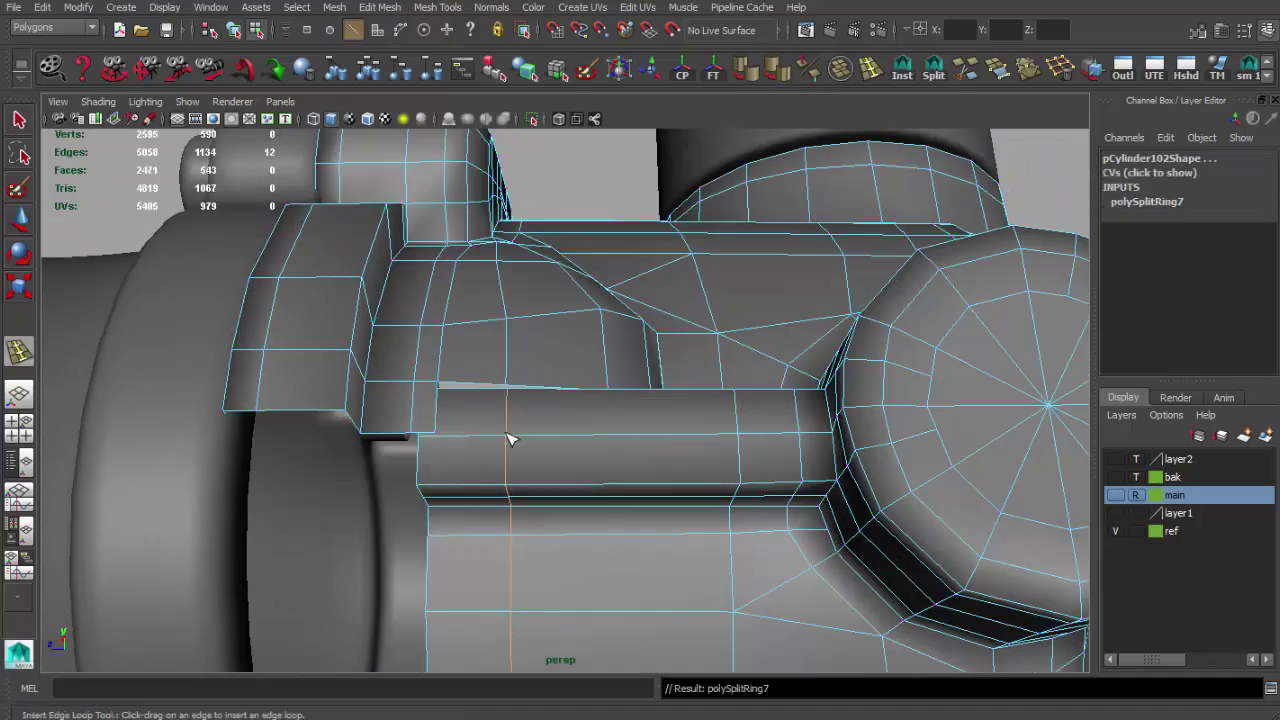
Step: Check the reference photo and insert an edge loop along the rail
key("alt+Tab")
key("alt+Tab")
mouse_move(589, 434)
left_mouse_down("alt")
mouse_move(614, 467)
mouse_move(597, 506)
mouse_move(609, 523)
mouse_move(627, 403)
mouse_move(557, 449)
mouse_move(557, 437)
mouse_move(561, 480)
mouse_move(471, 434)
mouse_move(560, 440)
left_mouse_up("alt")
left_click(604, 470)
key("q")
Step: Delete the unwanted faces on the mount and insert an edge loop there
mouse_move(440, 380)
left_mouse_down()
mouse_move(557, 510)
mouse_move(543, 471)
mouse_move(600, 487)
mouse_move(571, 514)
mouse_move(577, 491)
mouse_move(728, 446)
left_mouse_up()
left_click(530, 476, "shift")
key("Delete")
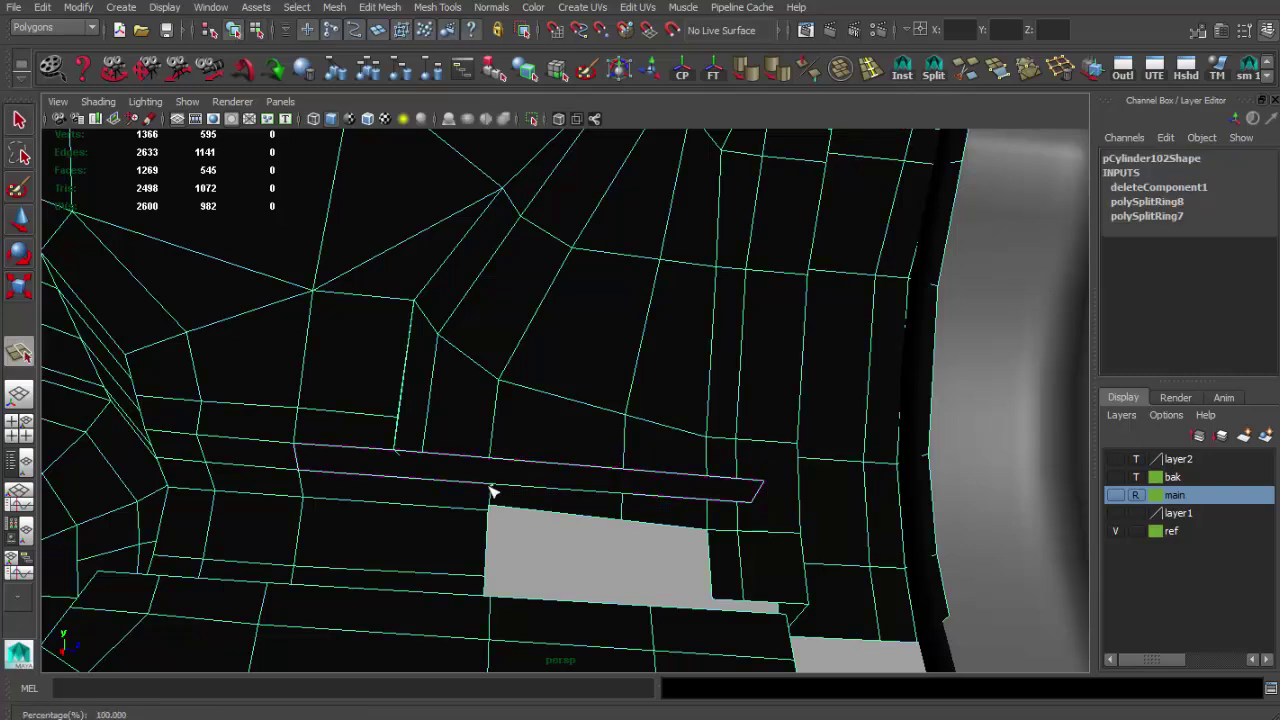
key("F8")
mouse_move(449, 463)
left_mouse_down("alt")
mouse_move(690, 496)
mouse_move(619, 460)
left_mouse_up("alt")
scroll(619, 460, "up", 5)
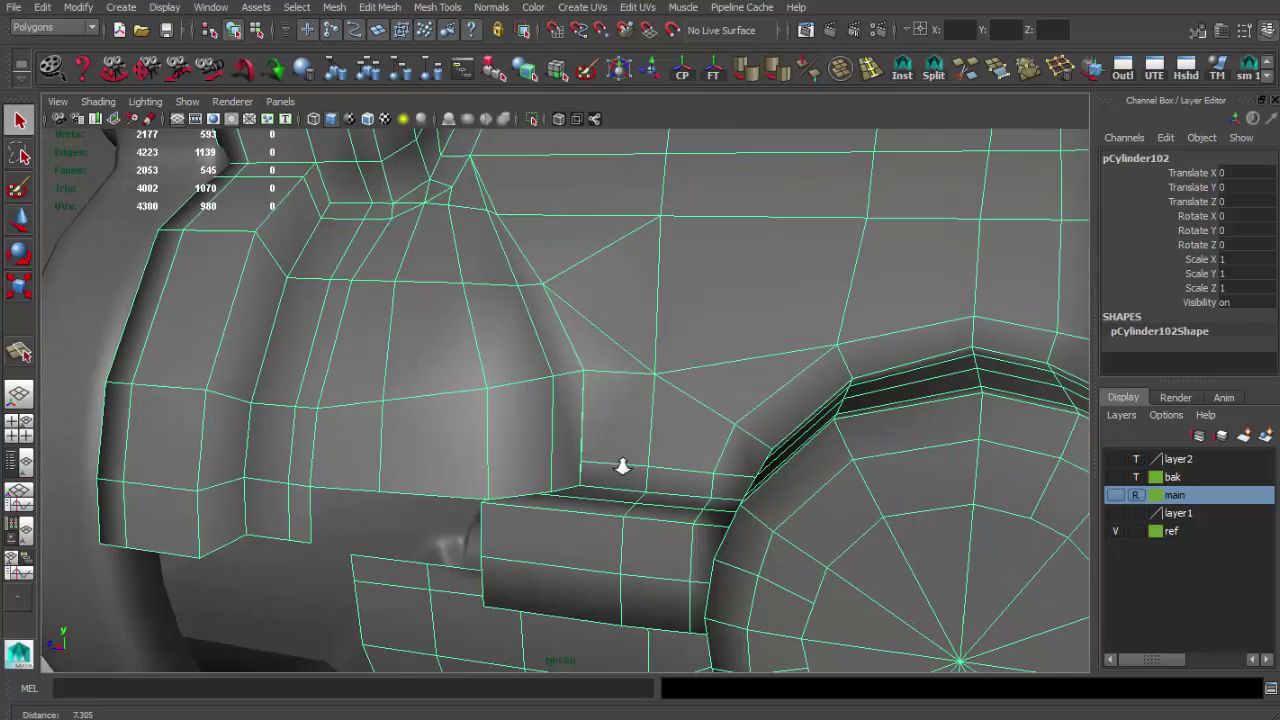
scroll(619, 460, "up", 4)
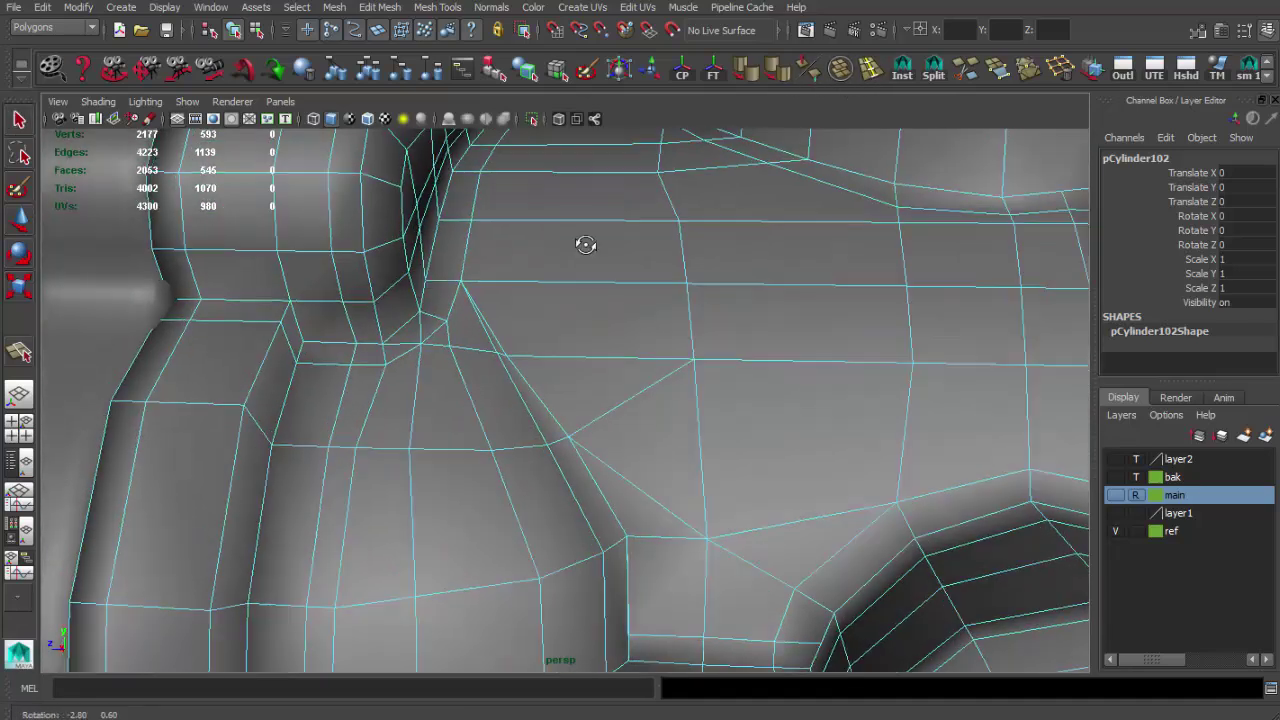
left_click(515, 292)
Step: Manually split the polygon beside the side knob's base and inspect the blend
left_click(935, 78)
scroll(585, 400, "down", 3)
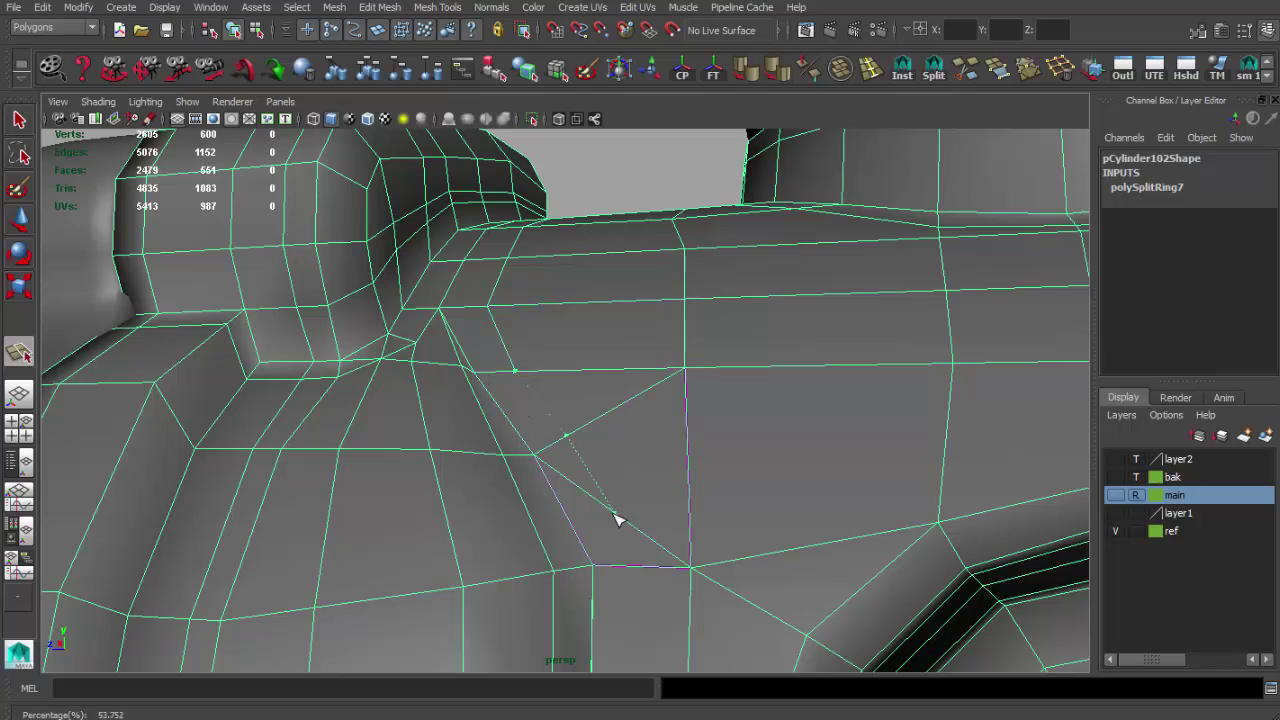
middle_click_drag(645, 573, 652, 371, "alt")
left_click(652, 538)
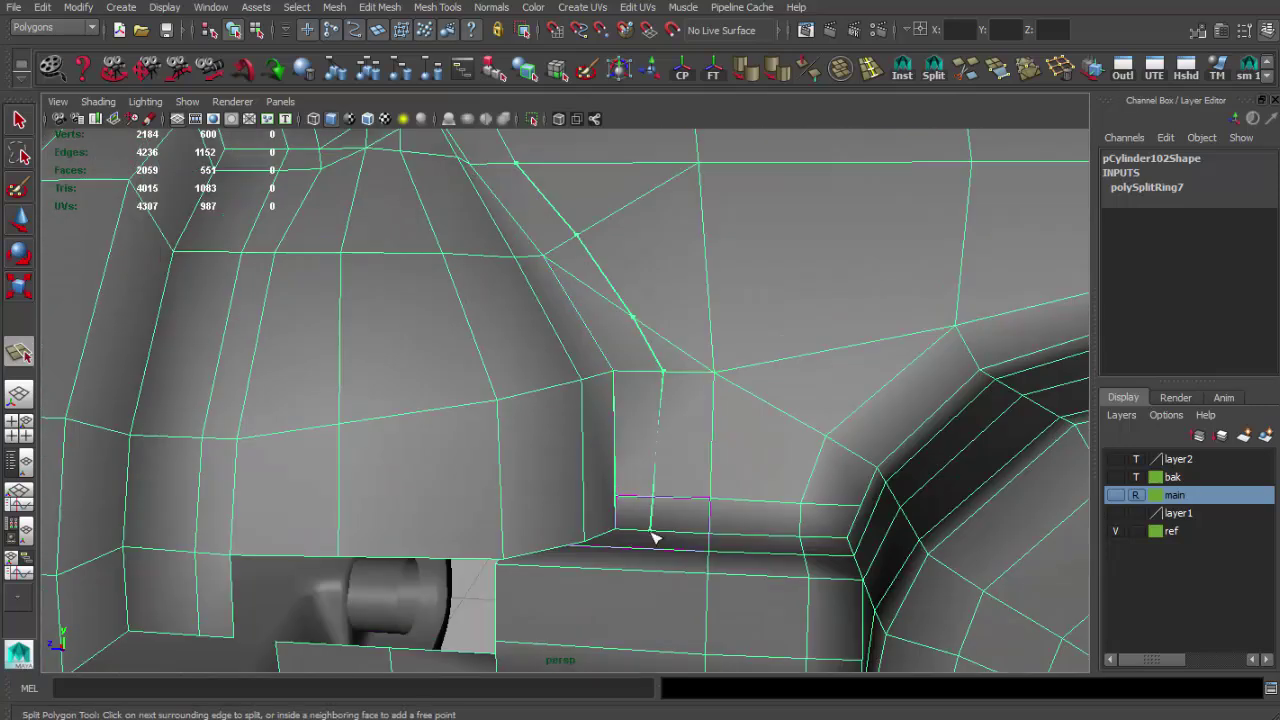
key("Return")
left_click_drag(667, 538, 630, 473, "alt")
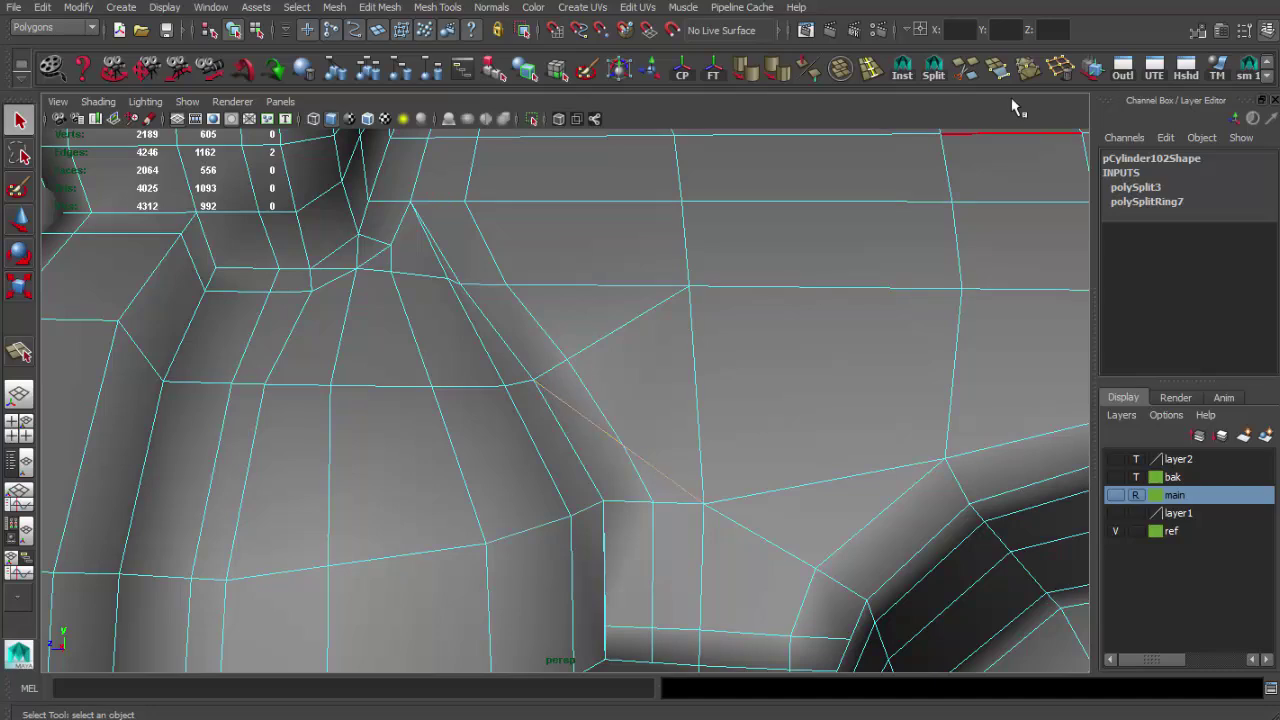
middle_click_drag(570, 348, 580, 398, "alt")
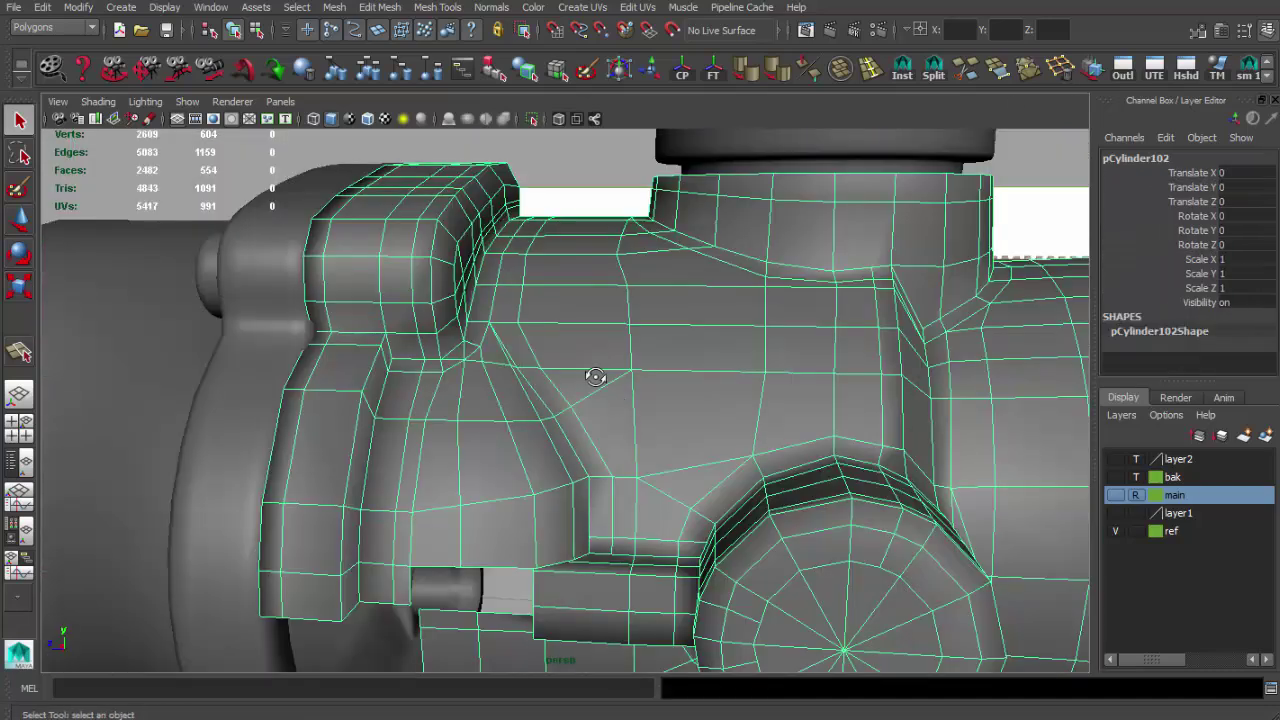
mouse_move(591, 371)
left_mouse_down("alt")
mouse_move(565, 183)
mouse_move(582, 291)
mouse_move(464, 298)
mouse_move(589, 349)
mouse_move(420, 289)
left_mouse_up("alt")
right_click_drag(420, 289, 582, 368, "alt")
Step: Select the scope body, zoom in on the mount joint, and finish the split edge
left_click(581, 369)
left_click_drag(581, 369, 517, 366, "alt")
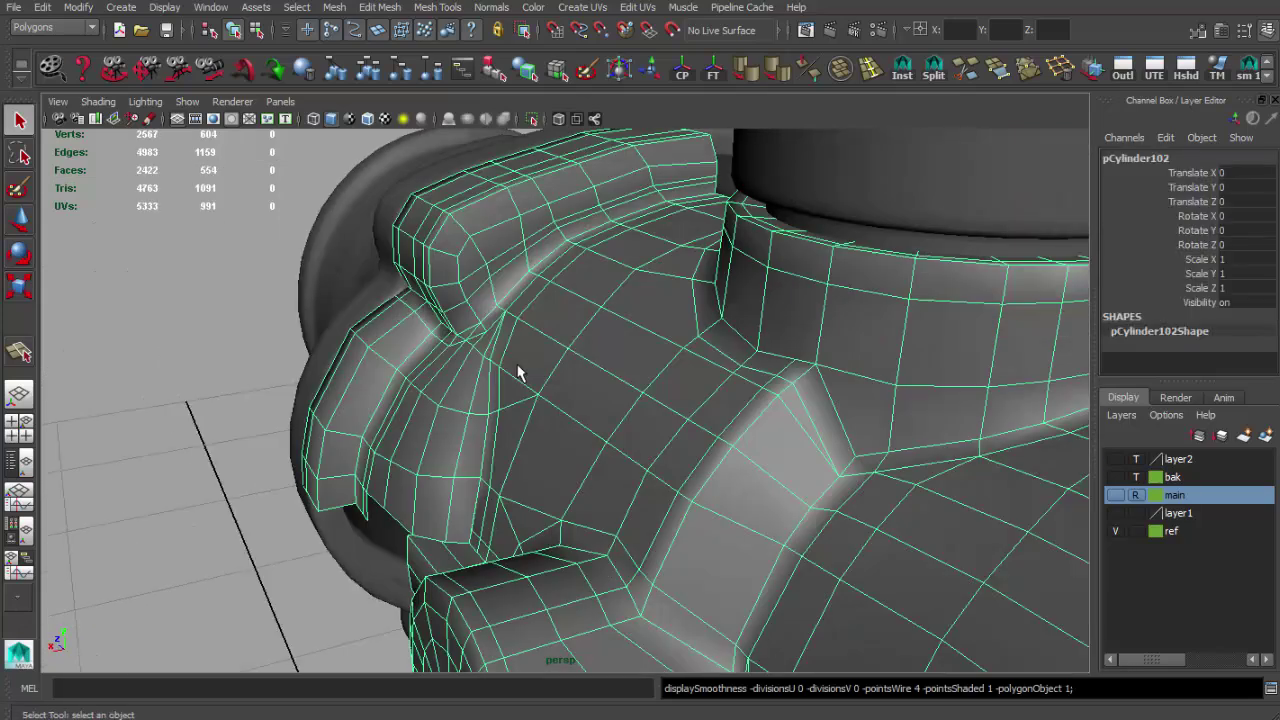
right_click_drag(517, 366, 531, 406, "alt")
mouse_move(531, 406)
left_mouse_down("alt")
mouse_move(546, 446)
mouse_move(604, 438)
mouse_move(543, 449)
mouse_move(606, 463)
mouse_move(554, 446)
mouse_move(590, 440)
left_mouse_up("alt")
key("F8")
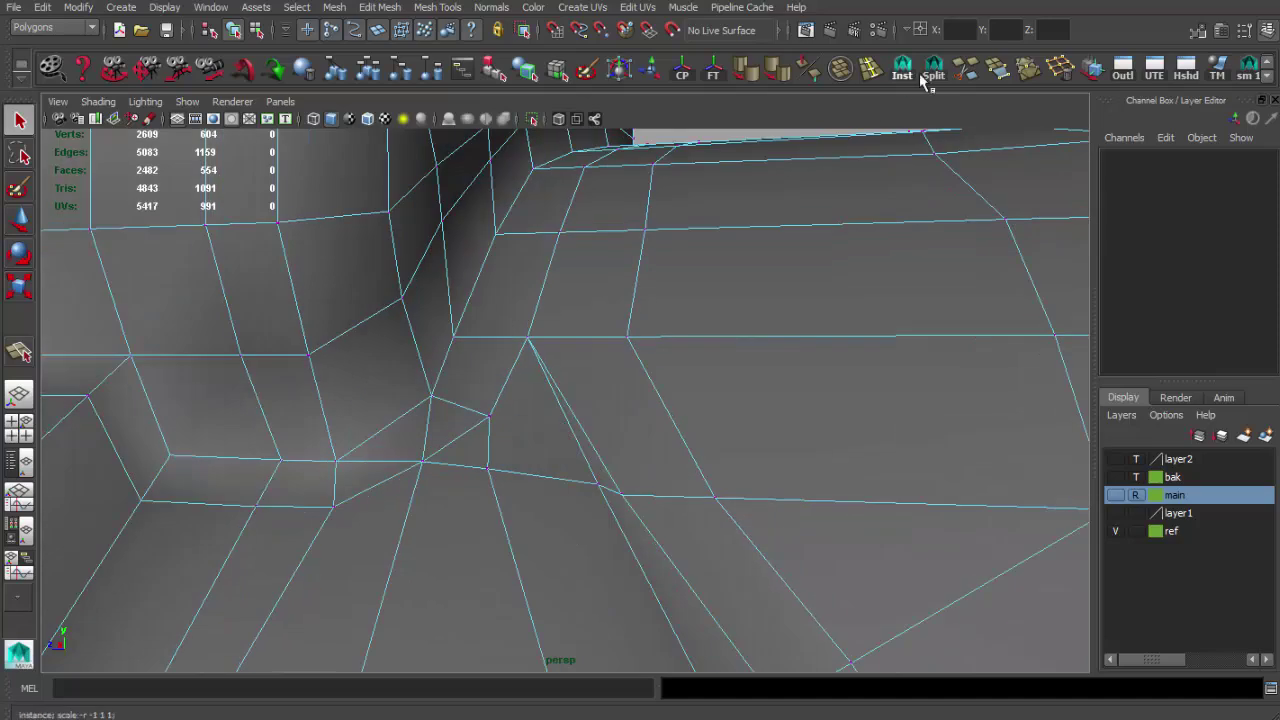
key("q")
Step: Switch to vertex editing and line up a side view against the reference image
left_click_drag(498, 412, 547, 463, "alt")
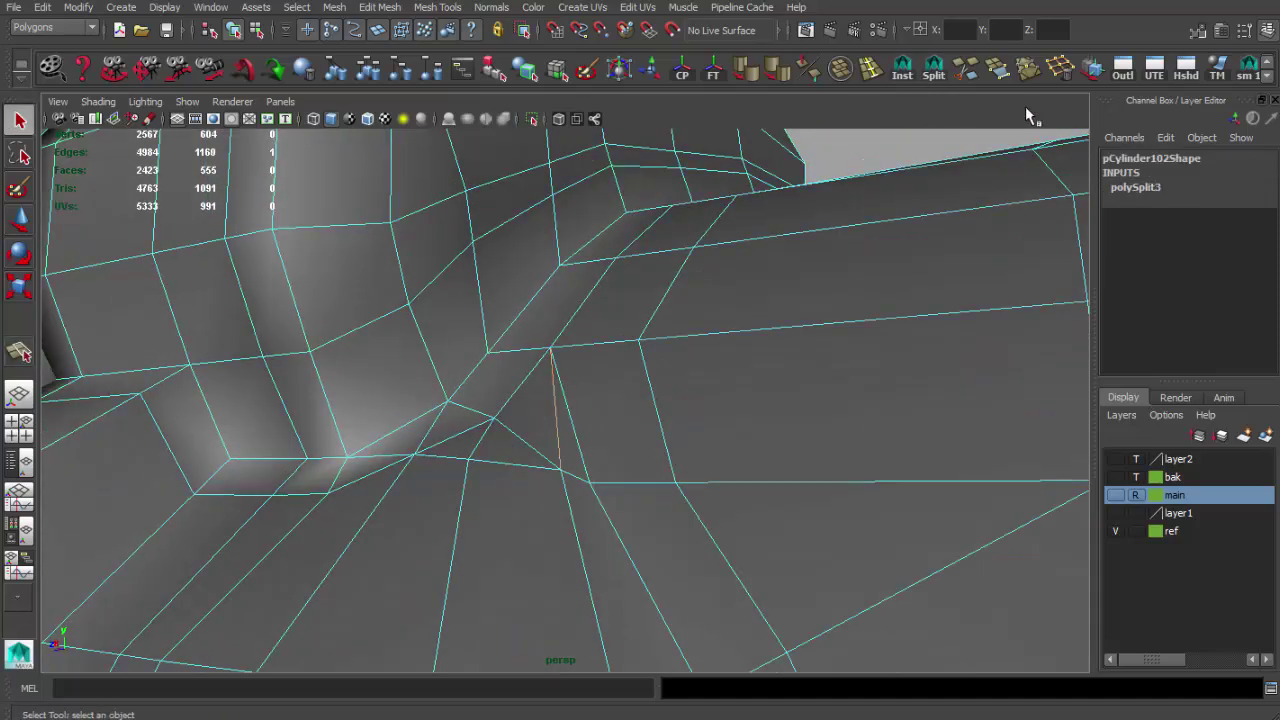
left_click_drag(791, 325, 548, 437, "alt")
right_click(548, 437)
mouse_move(553, 355)
left_mouse_down("alt")
mouse_move(538, 452)
mouse_move(545, 522)
left_mouse_up("alt")
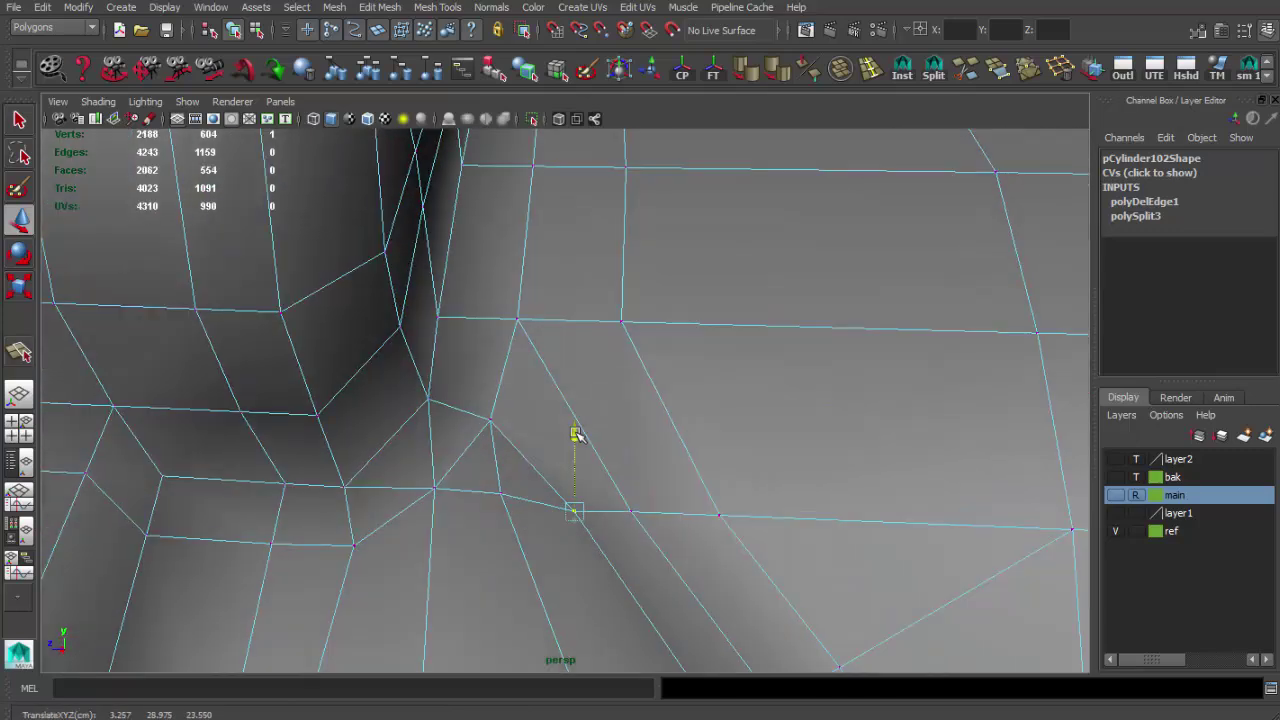
left_click_drag(576, 434, 455, 460, "alt")
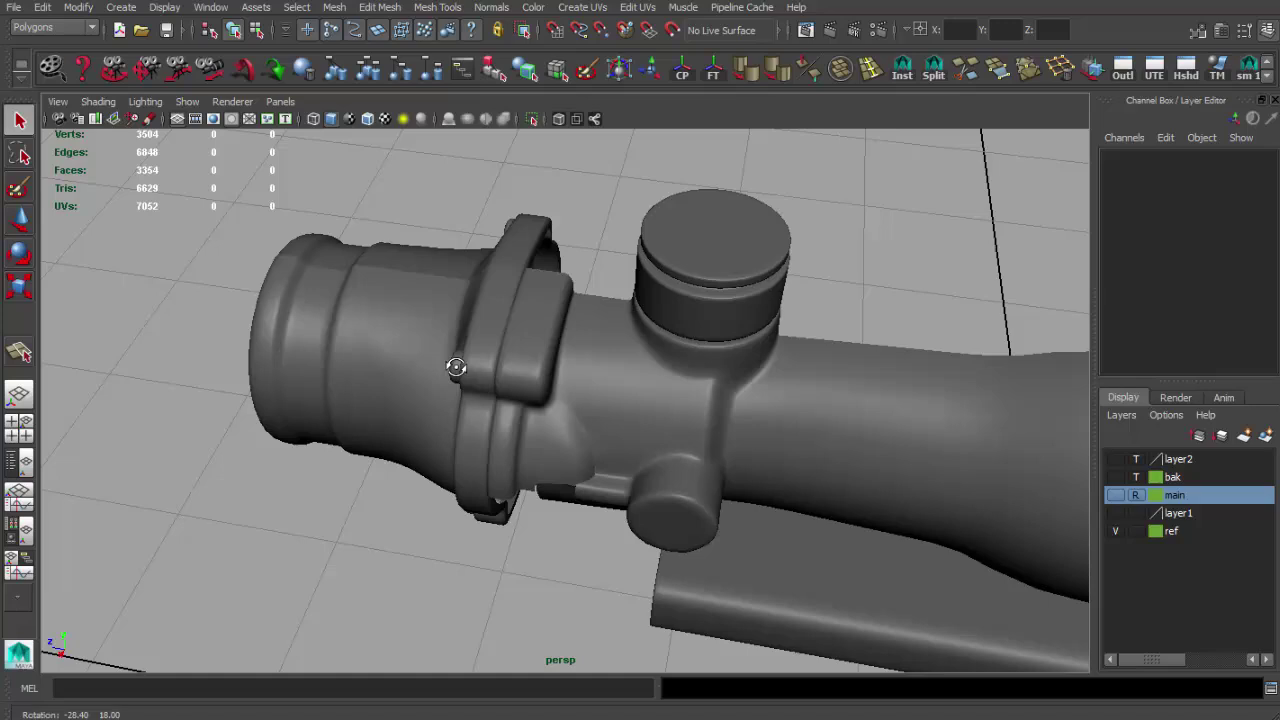
mouse_move(456, 366)
left_mouse_down("alt")
mouse_move(481, 320)
mouse_move(314, 391)
left_mouse_up("alt")
mouse_move(314, 391)
right_mouse_down("alt")
mouse_move(677, 447)
mouse_move(641, 461)
right_mouse_up("alt")
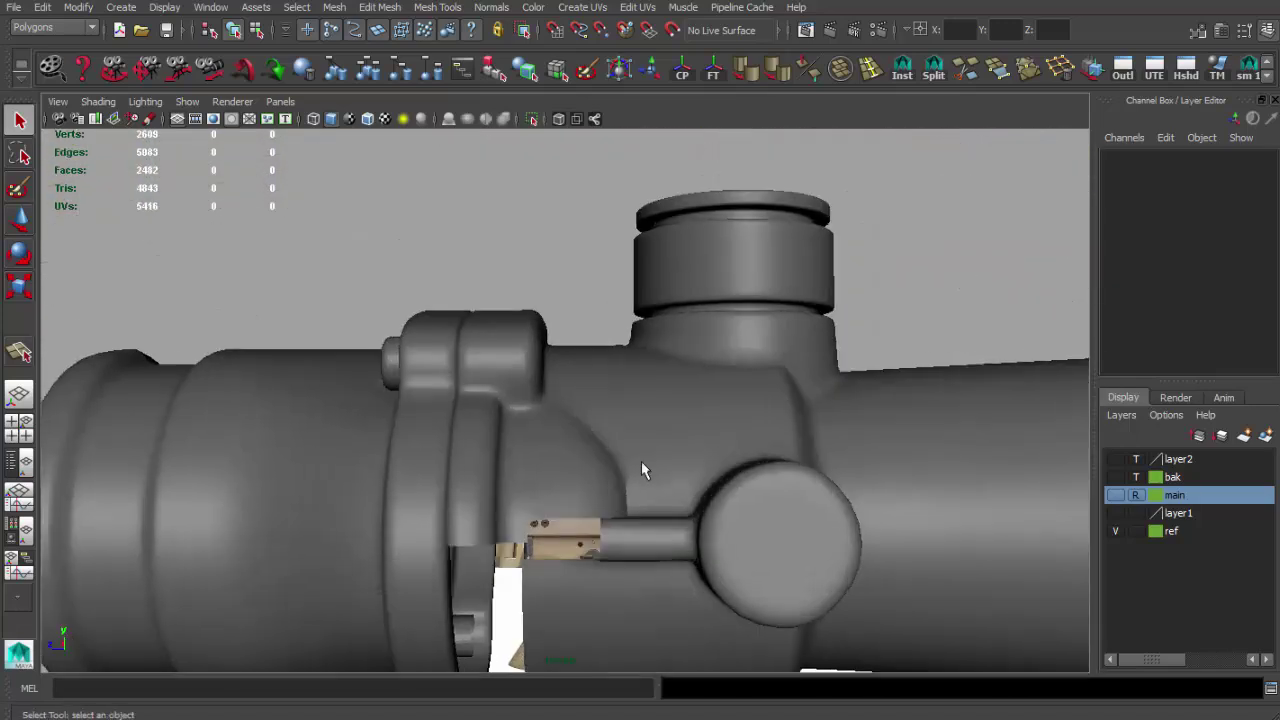
left_click_drag(667, 460, 563, 363, "alt")
Step: Select an edge on the mount and compare its shape with the reference photo
left_click(658, 456)
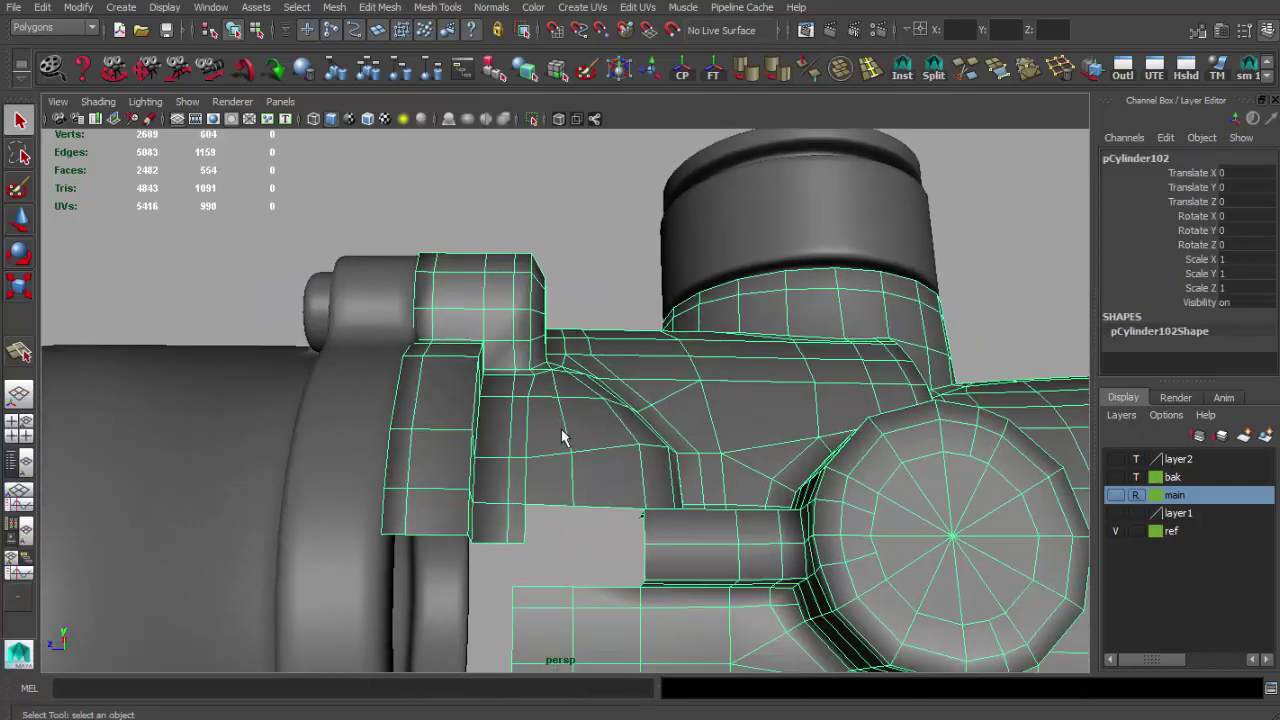
left_click(568, 484)
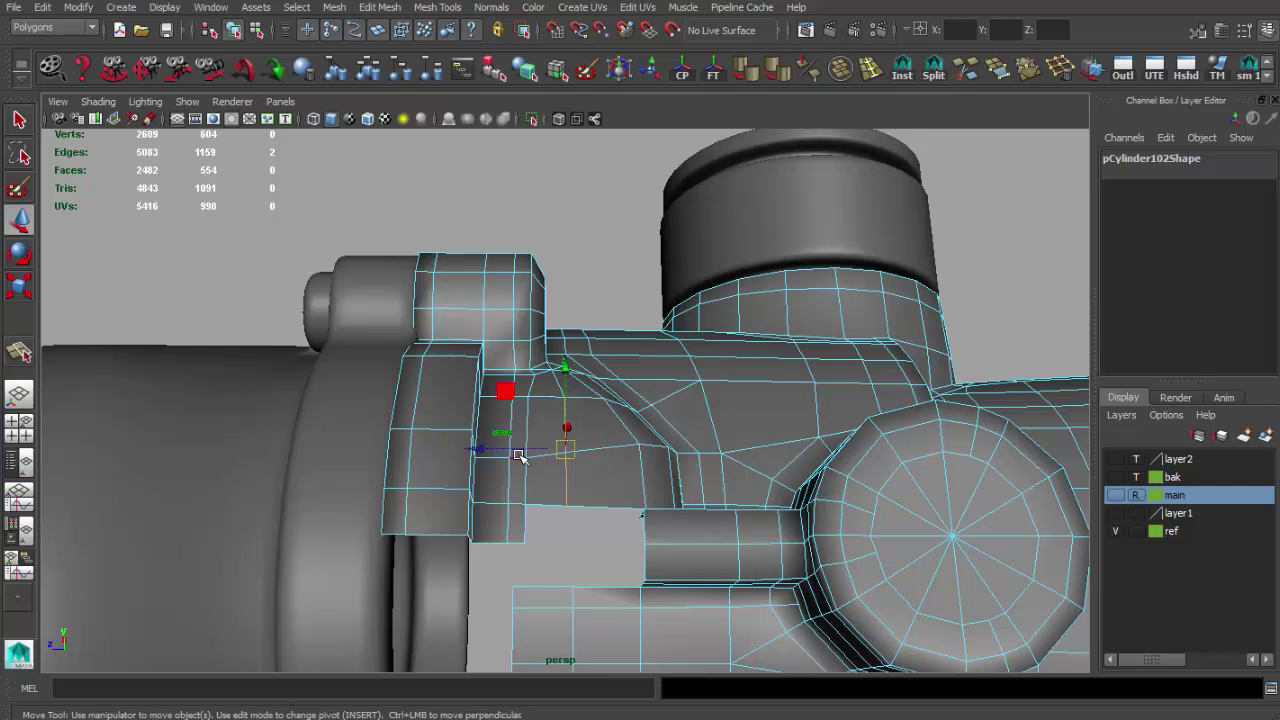
mouse_move(463, 448)
left_mouse_down("alt")
mouse_move(563, 457)
mouse_move(677, 369)
mouse_move(672, 496)
left_mouse_up("alt")
key("alt+Tab")
scroll(588, 460, "up", 2)
key("alt+Tab")
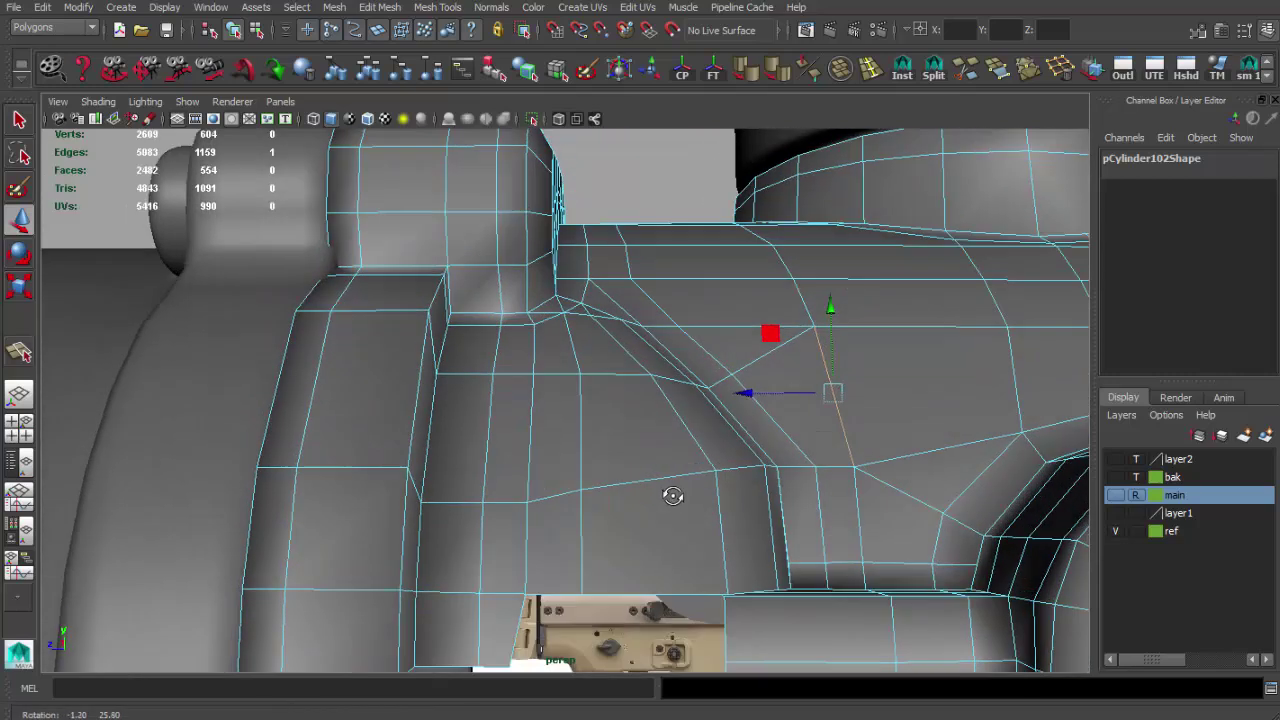
mouse_move(578, 541)
left_mouse_down("alt")
mouse_move(594, 449)
mouse_move(594, 520)
mouse_move(606, 503)
left_mouse_up("alt")
key("alt+Tab")
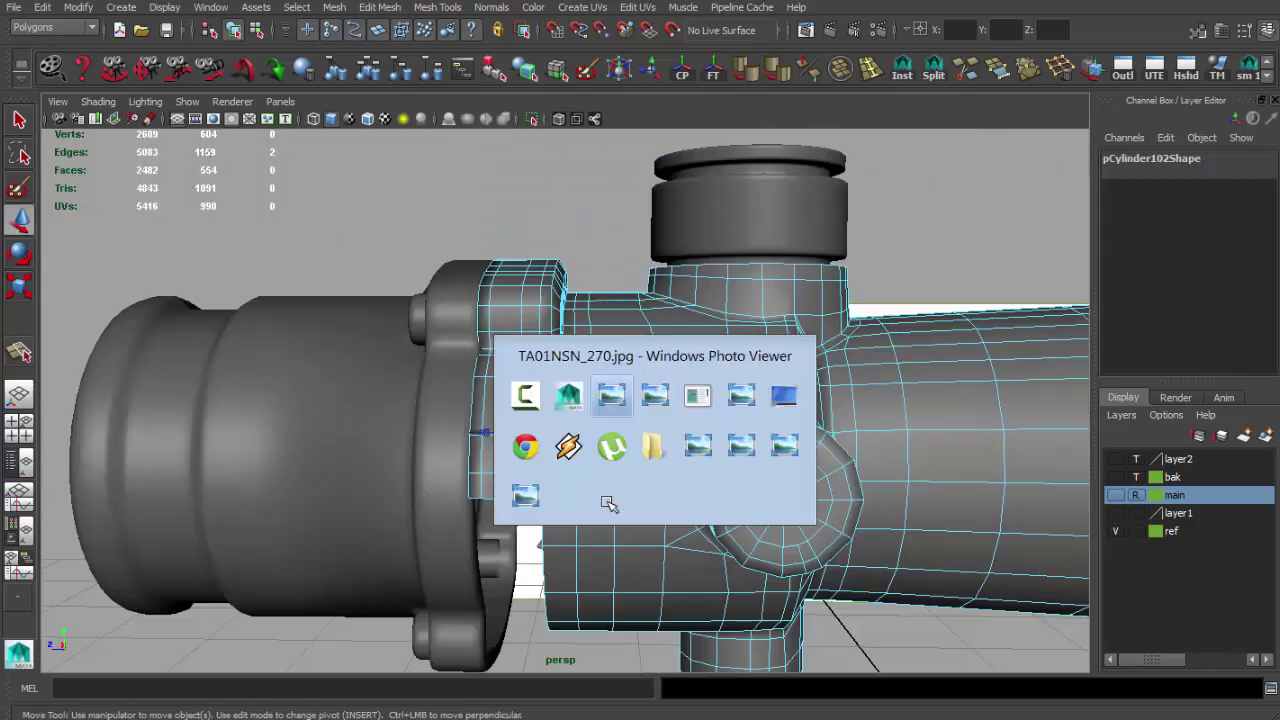
key("alt+Tab")
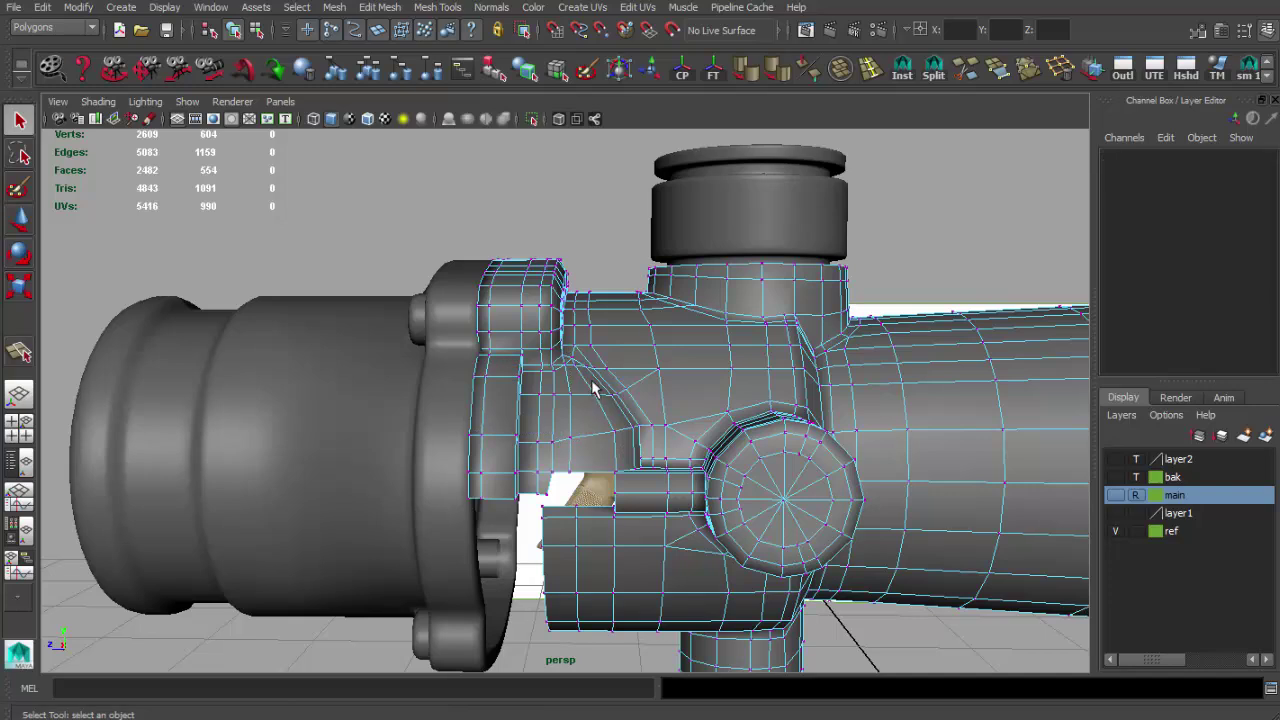
Step: Move the vertices around the mount curve to match the reference
key("w")
left_click_drag(673, 532, 697, 545, "alt")
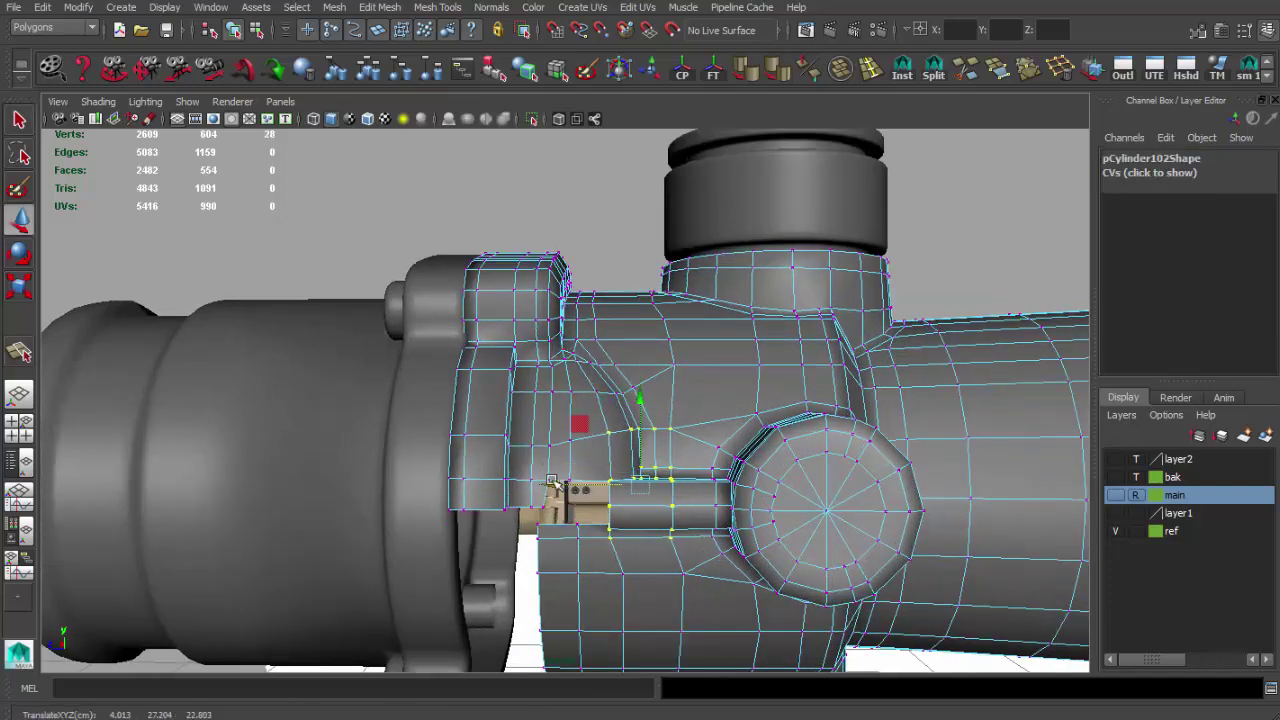
mouse_move(617, 480)
left_mouse_down("alt")
mouse_move(737, 523)
mouse_move(666, 449)
left_mouse_up("alt")
key("q")
key("F8")
mouse_move(666, 449)
right_mouse_down("alt")
mouse_move(645, 460)
mouse_move(543, 400)
right_mouse_up("alt")
key("alt+Tab")
key("alt+Tab")
mouse_move(543, 400)
left_mouse_down("alt")
mouse_move(594, 449)
mouse_move(720, 400)
left_mouse_up("alt")
left_click(933, 68)
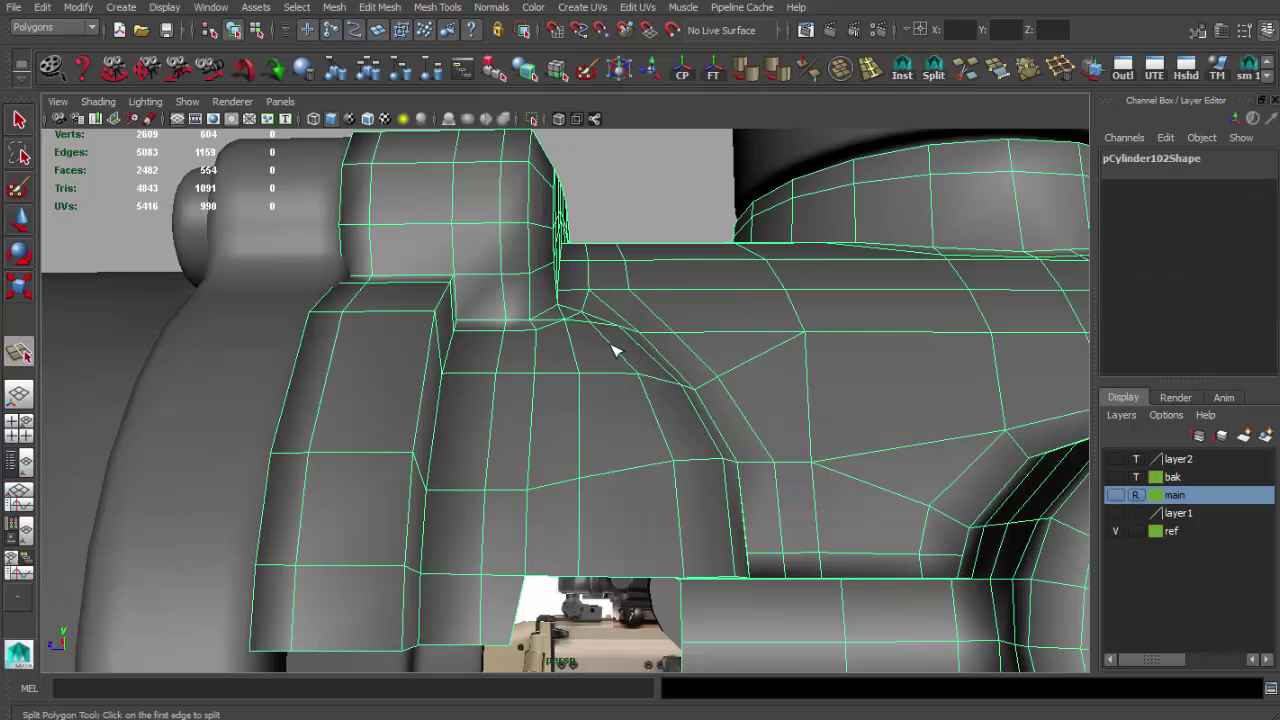
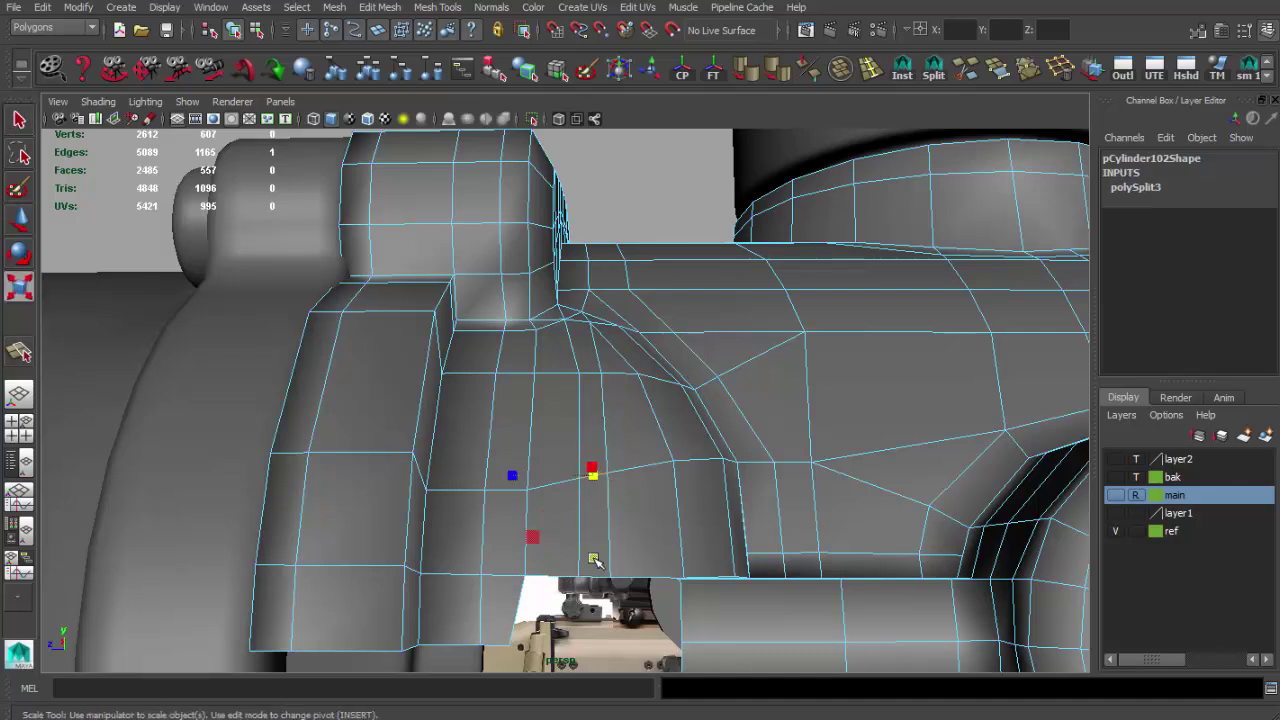
Step: Commit the Split Polygon cut and nudge a vertex at the hood edge with the Move tool
key("Return")
mouse_move(593, 409)
left_mouse_down("alt")
mouse_move(629, 449)
mouse_move(600, 409)
mouse_move(629, 357)
mouse_move(650, 377)
mouse_move(491, 531)
mouse_move(390, 487)
mouse_move(380, 420)
mouse_move(449, 457)
mouse_move(531, 449)
left_mouse_up("alt")
key("q")
key("w")
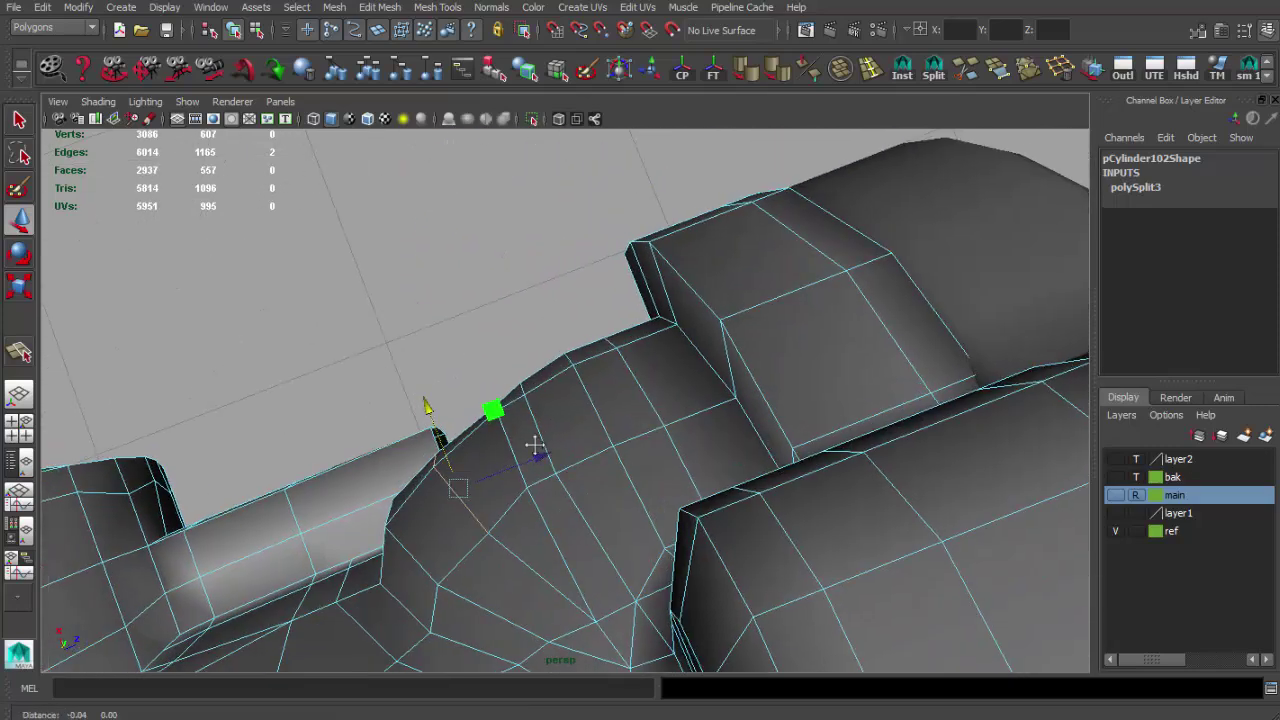
key("q")
mouse_move(510, 373)
left_mouse_down("alt")
mouse_move(534, 423)
mouse_move(482, 441)
left_mouse_up("alt")
key("q")
left_click_drag(482, 441, 507, 468)
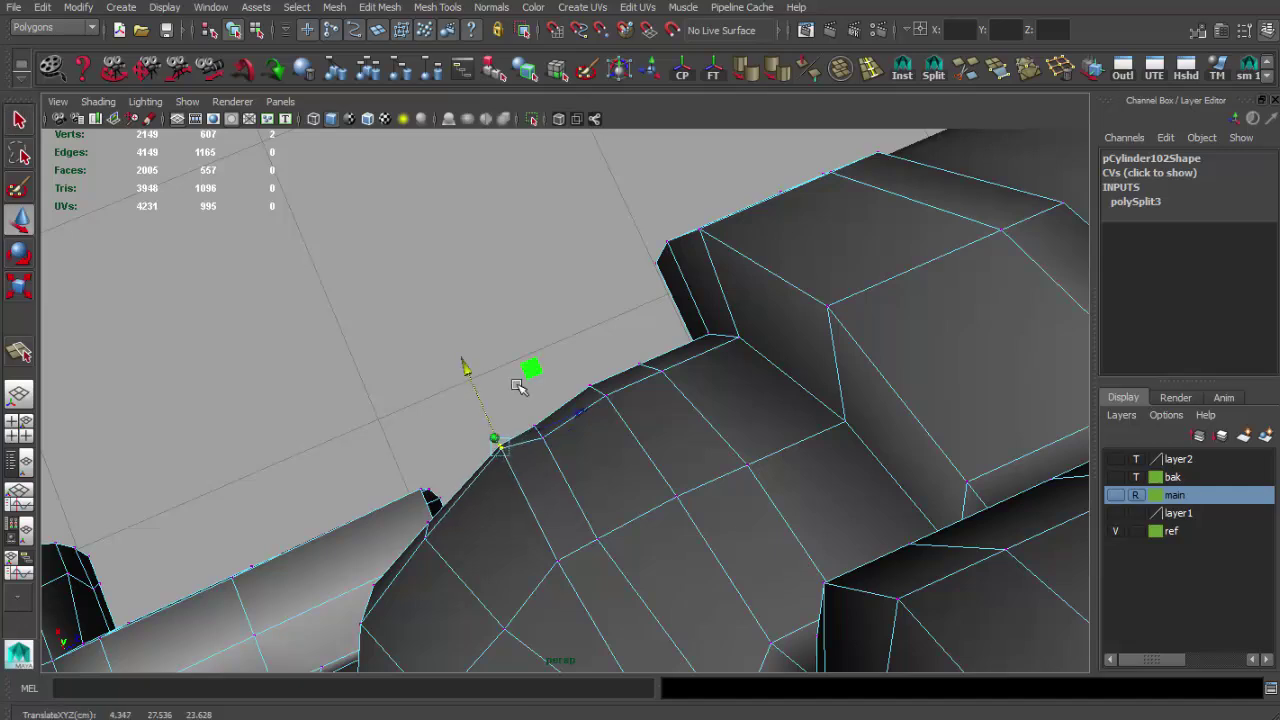
key("q")
left_click_drag(500, 370, 505, 440, "alt")
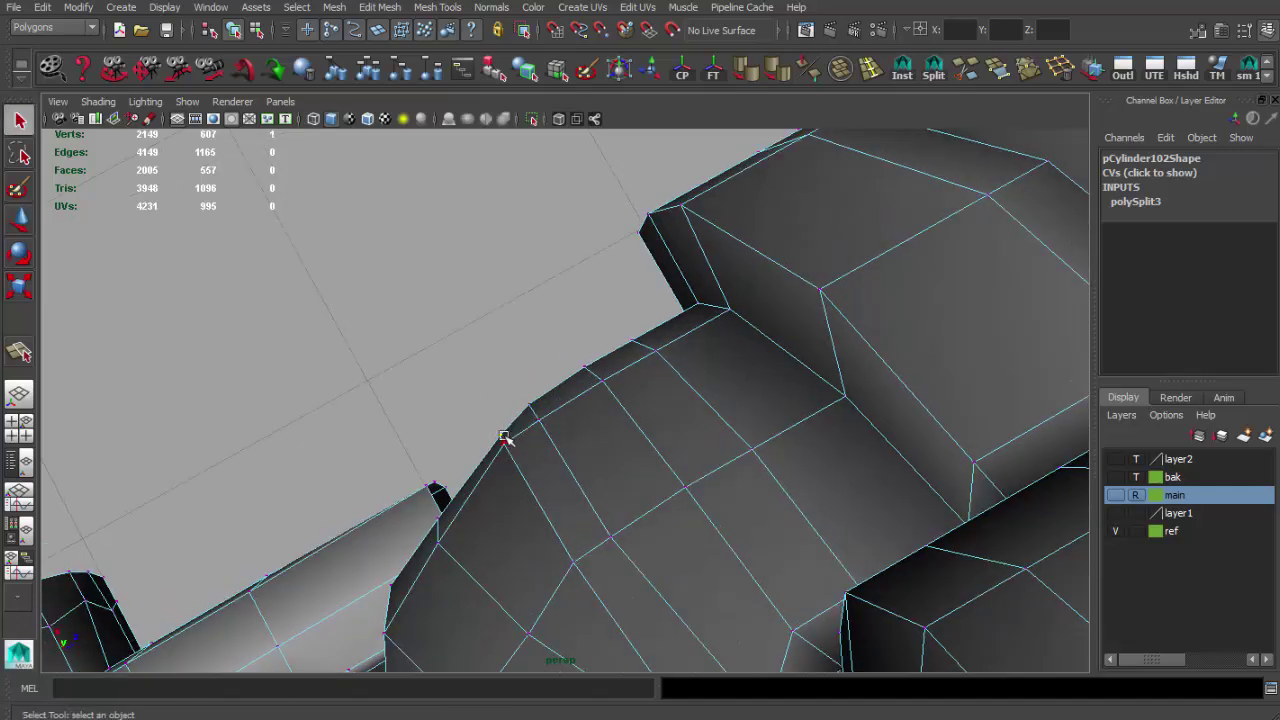
mouse_move(455, 358)
left_mouse_down("alt")
mouse_move(560, 417)
mouse_move(808, 429)
mouse_move(563, 585)
mouse_move(612, 500)
mouse_move(550, 515)
left_mouse_up("alt")
key("q")
Step: Select an edge at the hood junction and move it into place
key("F8")
key("F10")
left_click(543, 500)
key("w")
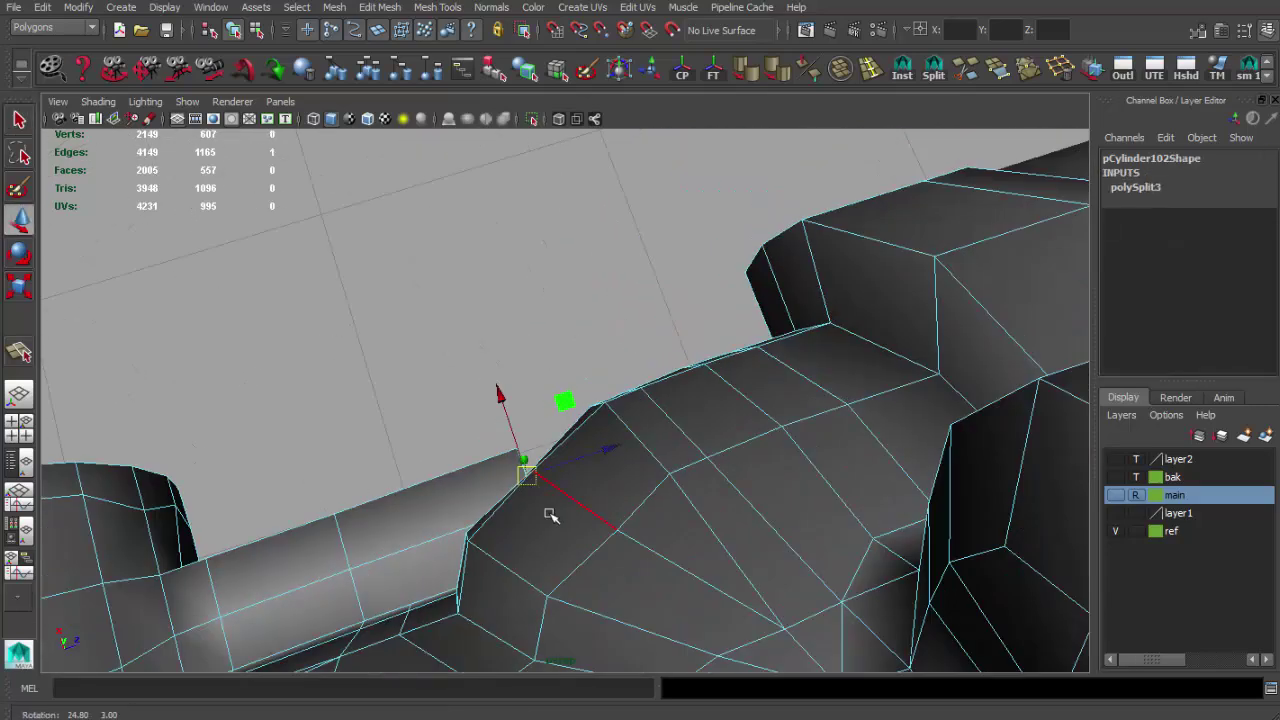
key("q")
mouse_move(590, 455)
left_mouse_down("alt")
mouse_move(634, 457)
mouse_move(603, 489)
mouse_move(691, 463)
mouse_move(557, 500)
left_mouse_up("alt")
left_click(603, 489)
Step: Reselect the scope body, check its vertices, and save the scene with Ctrl+S
key("F9")
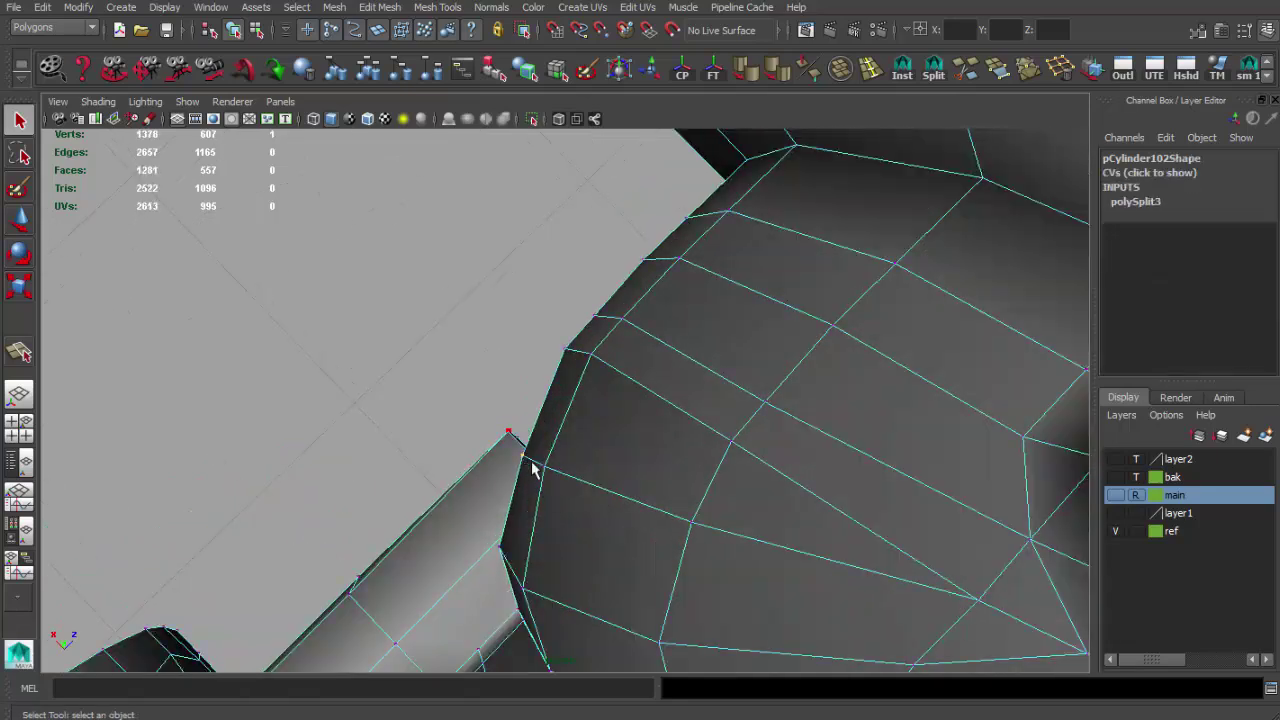
mouse_move(523, 365)
left_mouse_down("alt")
mouse_move(640, 405)
mouse_move(497, 374)
mouse_move(743, 263)
mouse_move(594, 393)
mouse_move(589, 346)
mouse_move(480, 400)
mouse_move(471, 291)
left_mouse_up("alt")
left_click(497, 374)
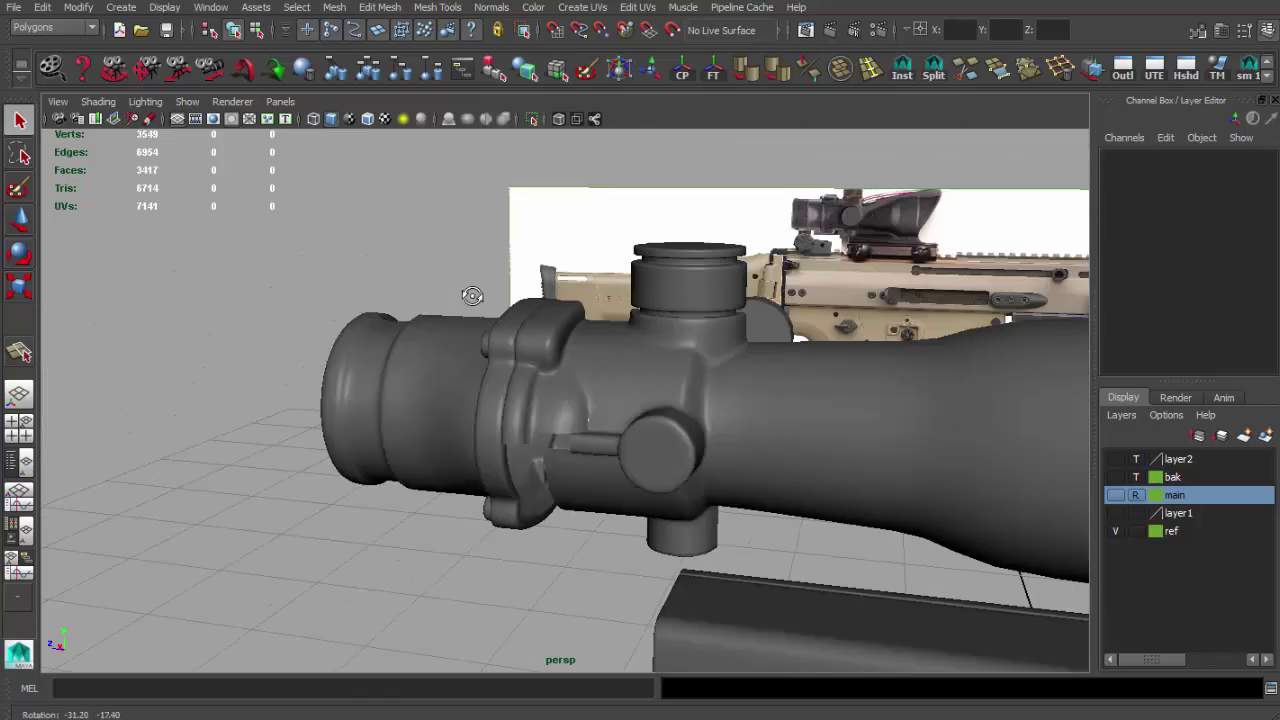
right_click_drag(471, 291, 742, 452, "alt")
left_click(742, 452)
scroll(571, 428, "up", 2)
scroll(571, 428, "up", 5)
key("F9")
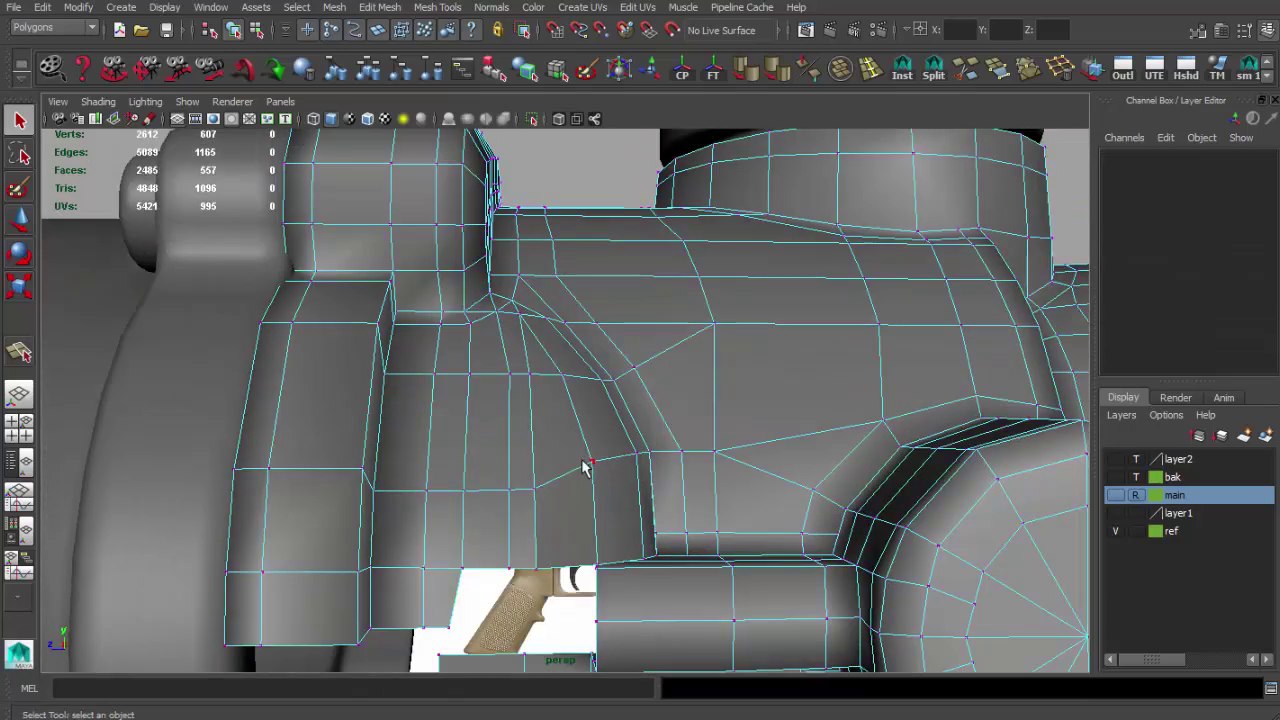
key("q")
key("F8")
key("ctrl+s")
Step: Select two underside faces and move them to match the scope reference photo
mouse_move(608, 530)
left_mouse_down("alt")
mouse_move(757, 531)
mouse_move(643, 566)
left_mouse_up("alt")
right_click_drag(643, 566, 610, 516, "alt")
mouse_move(610, 516)
left_mouse_down("alt")
mouse_move(533, 363)
mouse_move(480, 477)
mouse_move(371, 492)
mouse_move(460, 400)
mouse_move(457, 415)
mouse_move(550, 405)
left_mouse_up("alt")
key("alt+Tab")
key("F11")
left_click(367, 490)
key("alt+Tab")
key("alt+Tab")
left_click(499, 427, "shift")
key("w")
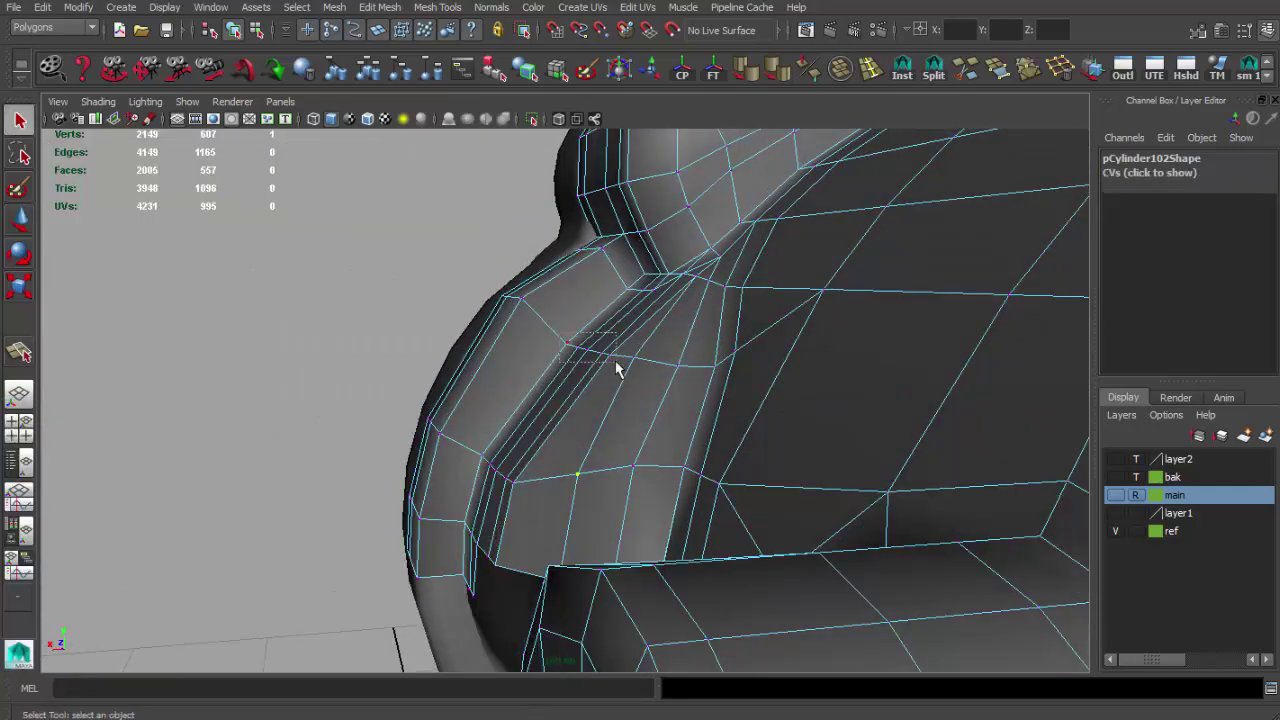
mouse_move(648, 350)
left_mouse_down("alt")
mouse_move(596, 360)
mouse_move(613, 347)
left_mouse_up("alt")
mouse_move(548, 287)
left_mouse_down("alt")
mouse_move(670, 383)
mouse_move(640, 395)
mouse_move(649, 403)
mouse_move(722, 368)
mouse_move(422, 383)
mouse_move(509, 380)
mouse_move(709, 429)
mouse_move(423, 400)
mouse_move(434, 429)
mouse_move(407, 410)
mouse_move(600, 450)
left_mouse_up("alt")
key("q")
Step: Preview the mesh smoothed, return to the unsmoothed display, and reselect the body near the underside gap
key("F8")
left_click(710, 367)
key("3")
scroll(756, 529, "up", 5)
left_click(756, 529)
mouse_move(756, 529)
left_mouse_down("alt")
mouse_move(560, 381)
mouse_move(677, 480)
mouse_move(586, 420)
mouse_move(591, 466)
mouse_move(460, 385)
left_mouse_up("alt")
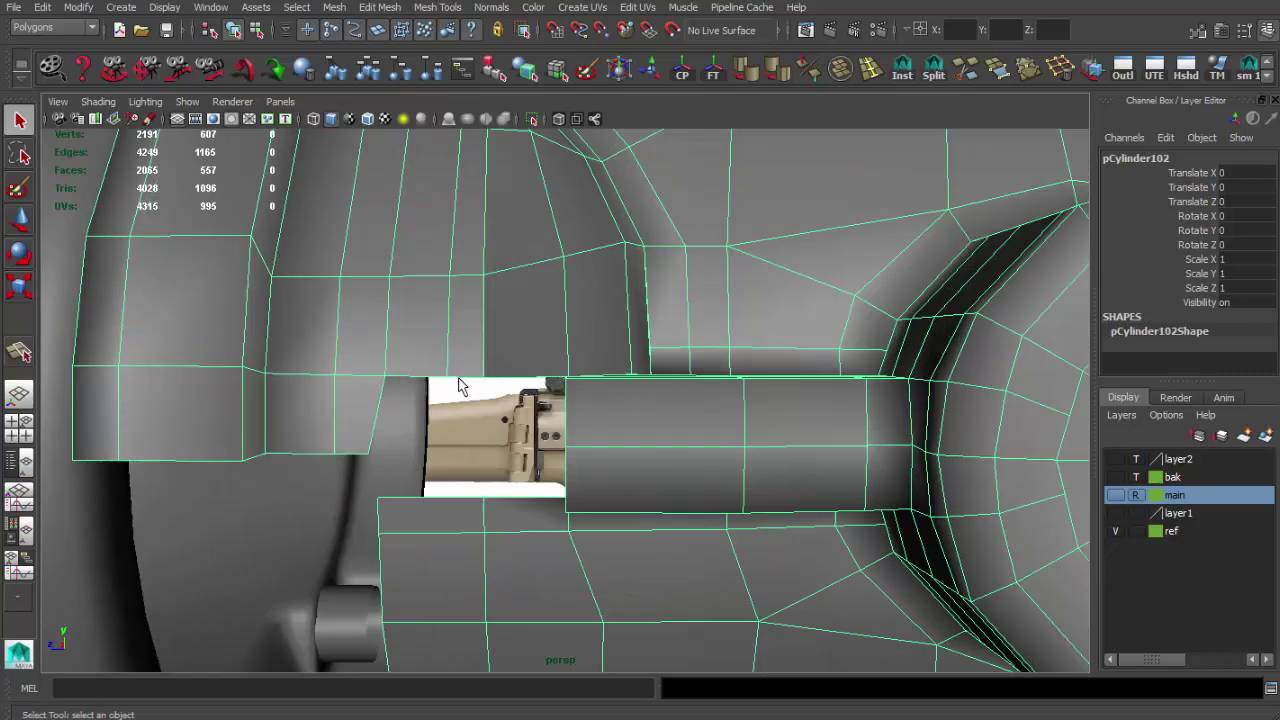
Step: Extrude the underside edge beside the gap with Ctrl+E
key("F10")
left_click(448, 330)
key("ctrl+e")
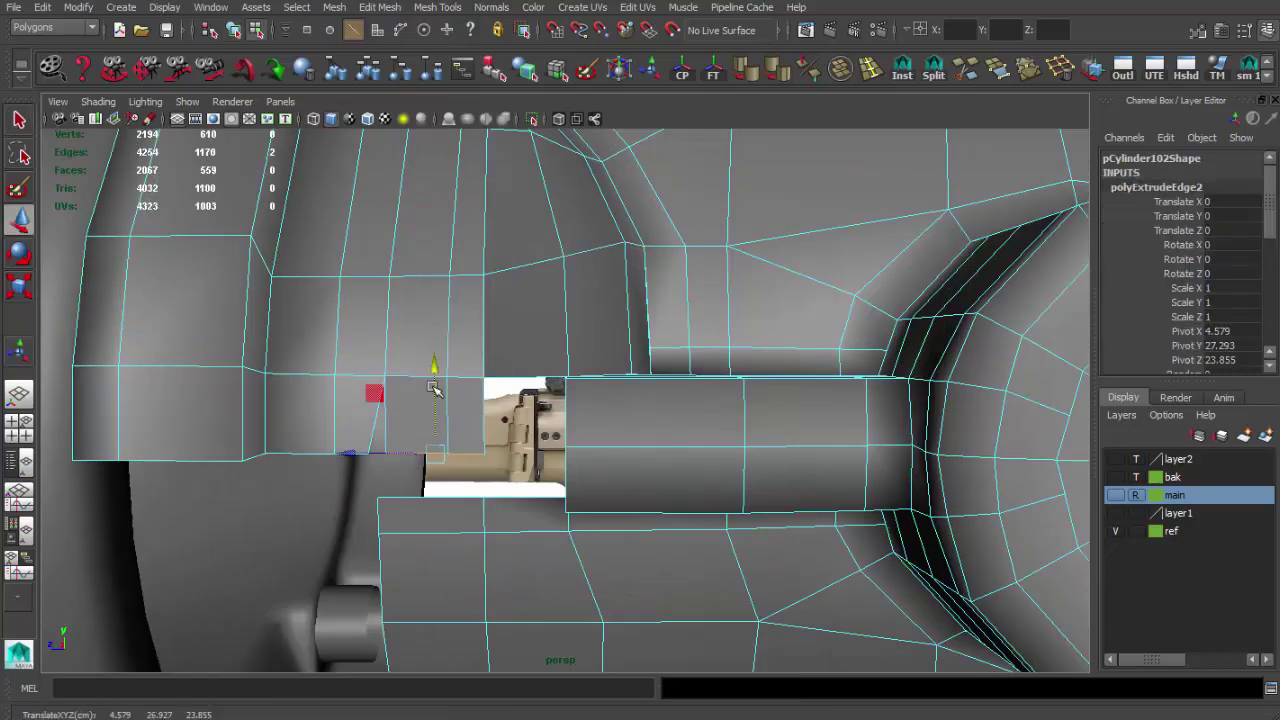
key("q")
key("F9")
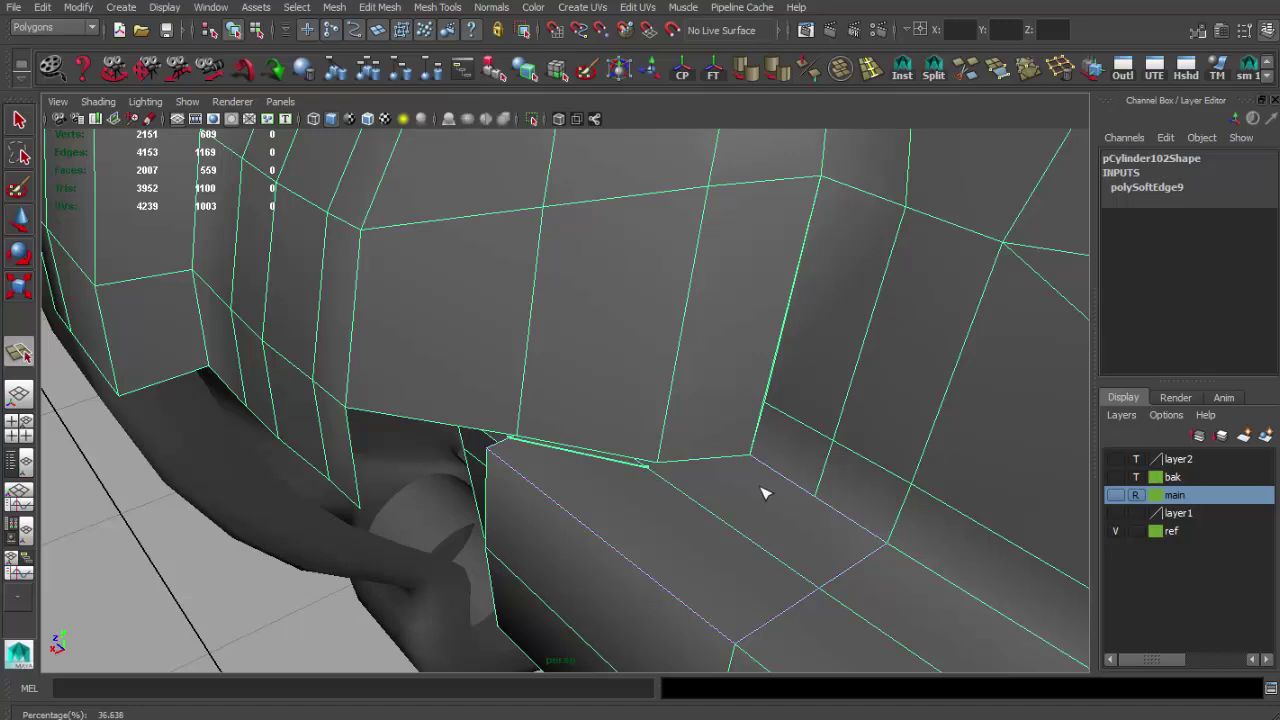
Step: Finish the edge cut, delete the unwanted face, and merge a vertex onto its neighbour
key("Return")
left_click_drag(765, 493, 715, 497, "alt")
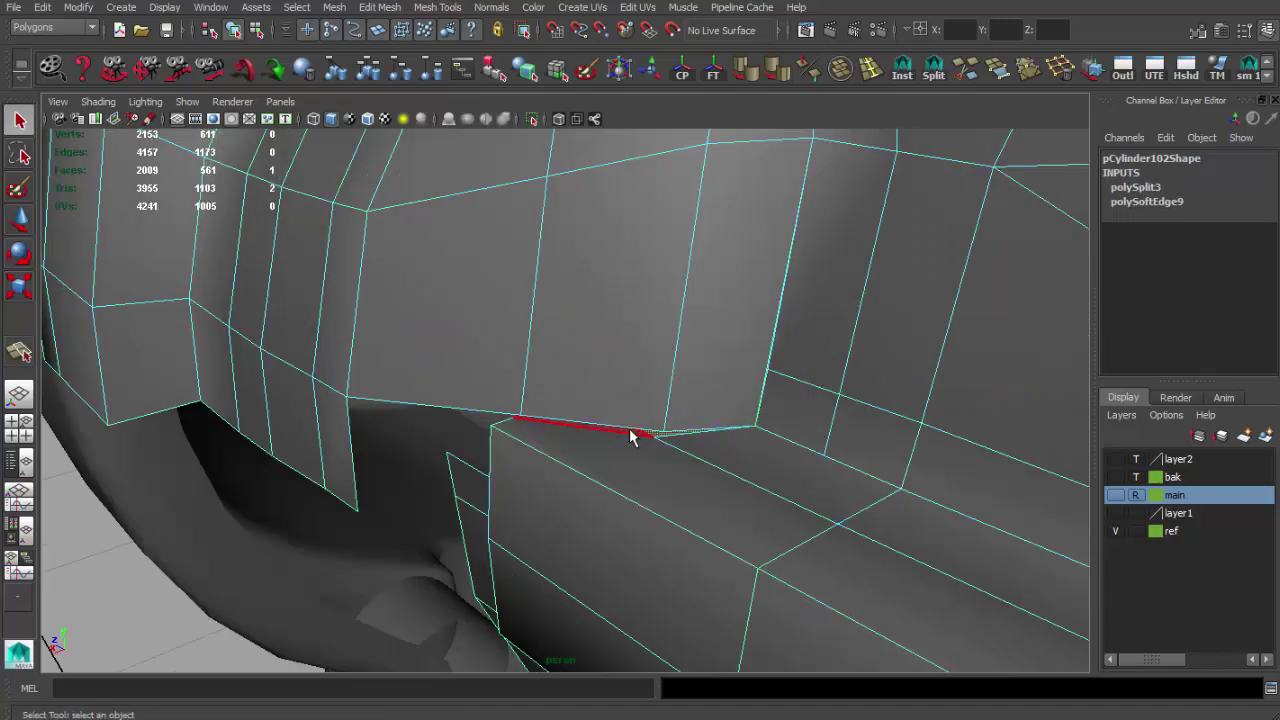
key("Delete")
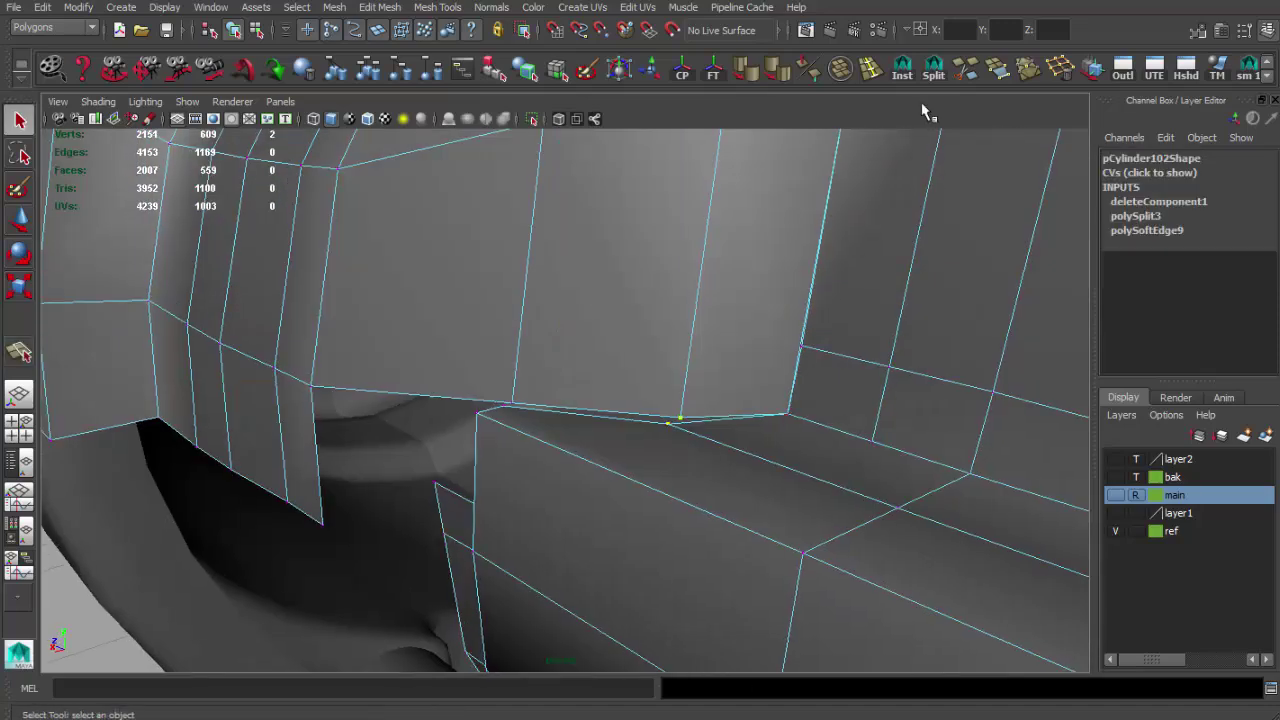
mouse_move(596, 440)
left_mouse_down("alt")
mouse_move(543, 414)
mouse_move(580, 458)
mouse_move(448, 477)
mouse_move(486, 446)
mouse_move(425, 465)
mouse_move(749, 406)
mouse_move(846, 99)
left_mouse_up("alt")
key("w")
key("F8")
key("q")
Step: Cut a new edge across the underside faces with Split Polygon
left_click(932, 75)
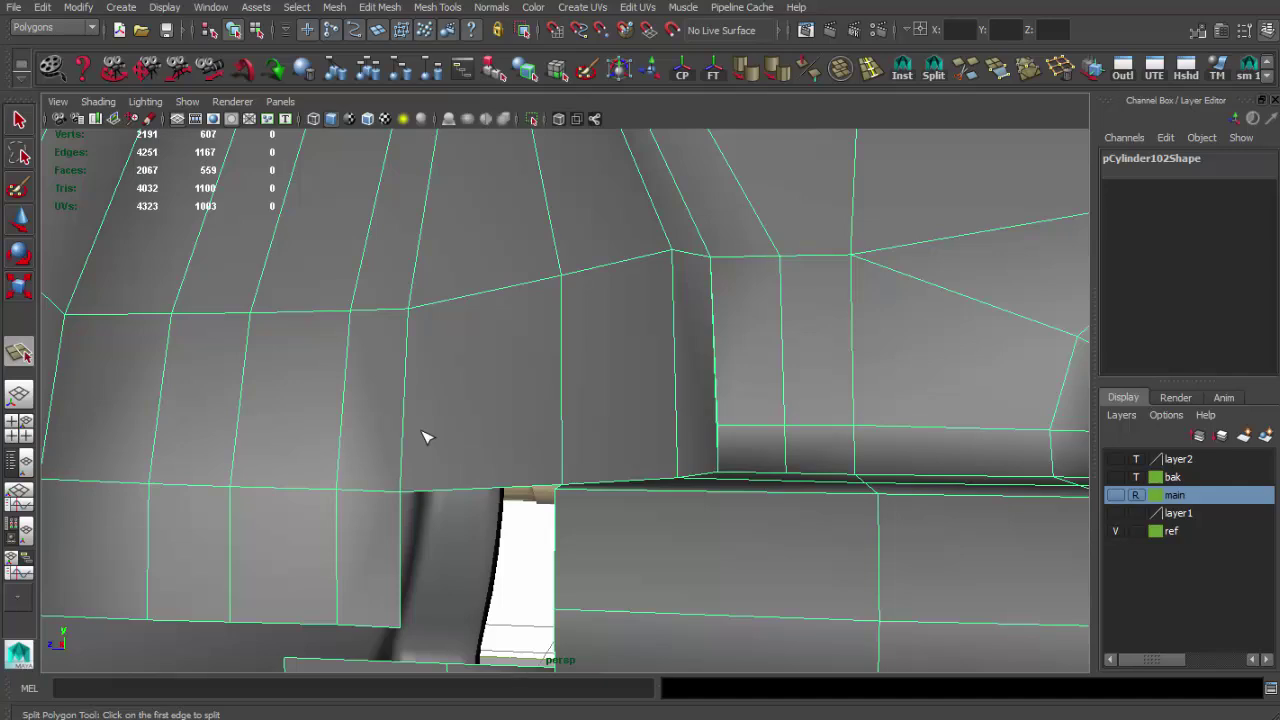
left_click_drag(613, 430, 728, 437, "alt")
mouse_move(558, 447)
left_mouse_down("alt")
mouse_move(571, 434)
mouse_move(629, 449)
mouse_move(547, 462)
mouse_move(631, 474)
mouse_move(460, 474)
mouse_move(636, 518)
mouse_move(571, 466)
mouse_move(569, 443)
mouse_move(613, 532)
mouse_move(651, 386)
mouse_move(651, 420)
mouse_move(614, 429)
left_mouse_up("alt")
key("Return")
Step: Select a vertex at the new cut and reposition it with the Move tool
key("w")
left_click(658, 425)
key("q")
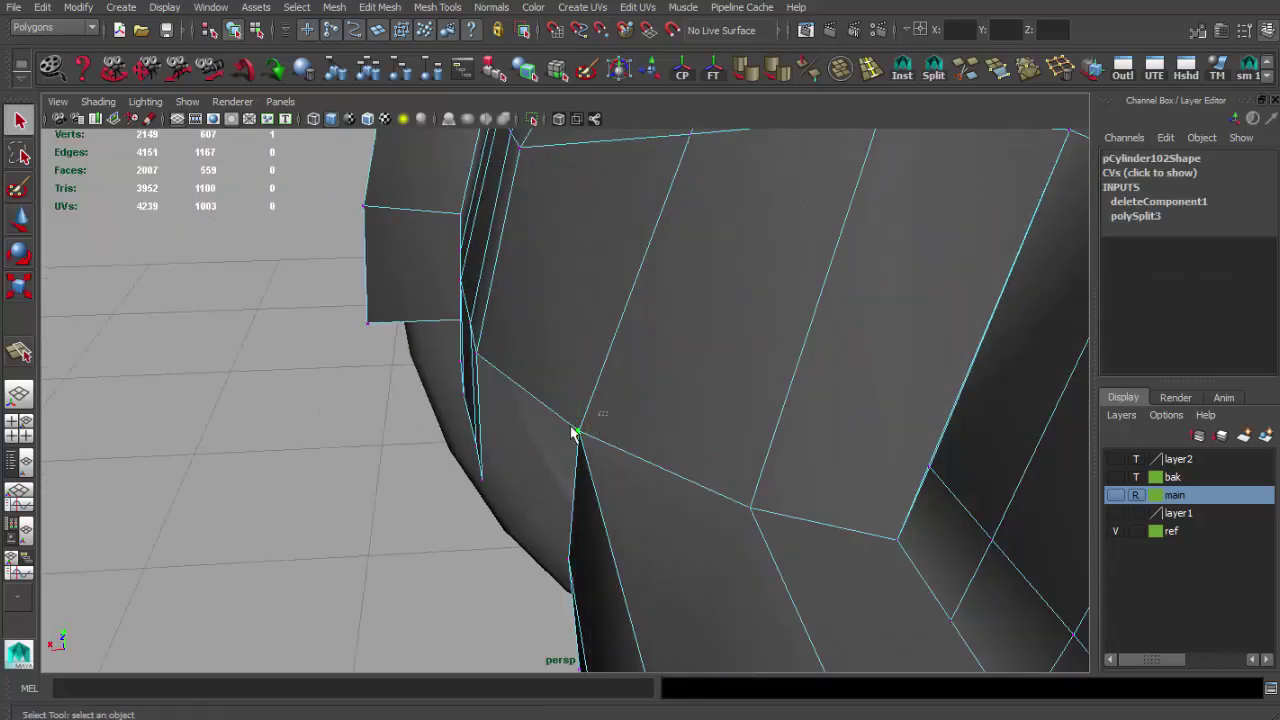
mouse_move(800, 300)
left_mouse_down("alt")
mouse_move(737, 360)
mouse_move(777, 349)
left_mouse_up("alt")
key("F8")
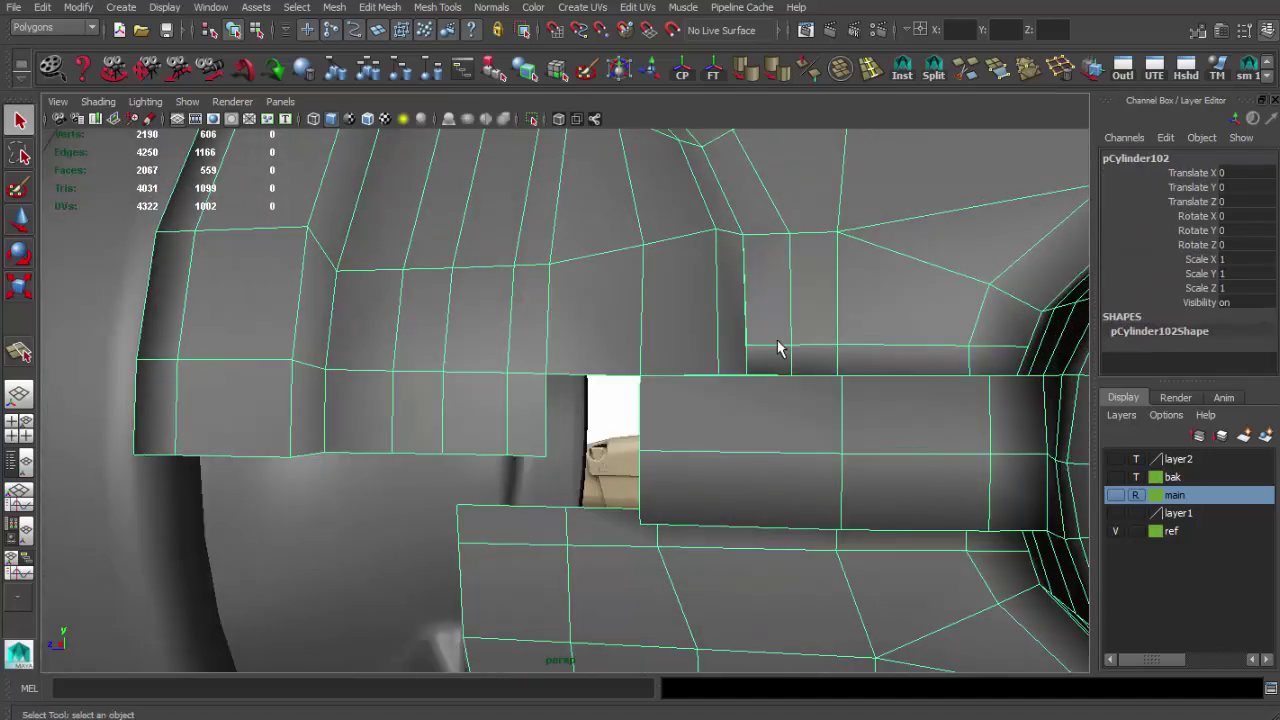
right_click_drag(777, 349, 658, 443, "alt")
key("F8")
key("w")
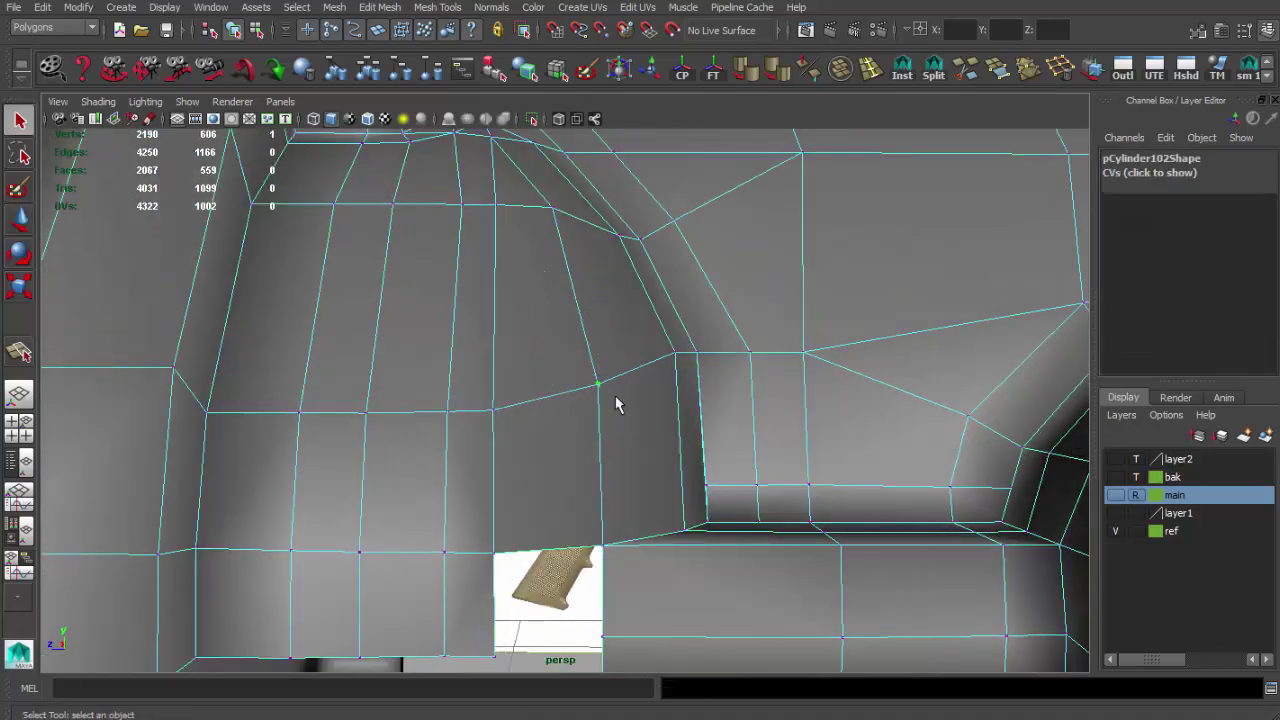
key("F8")
left_click_drag(615, 404, 591, 386, "alt")
Step: Cut another edge near the bracket and bring up the scope reference photo
left_click(933, 68)
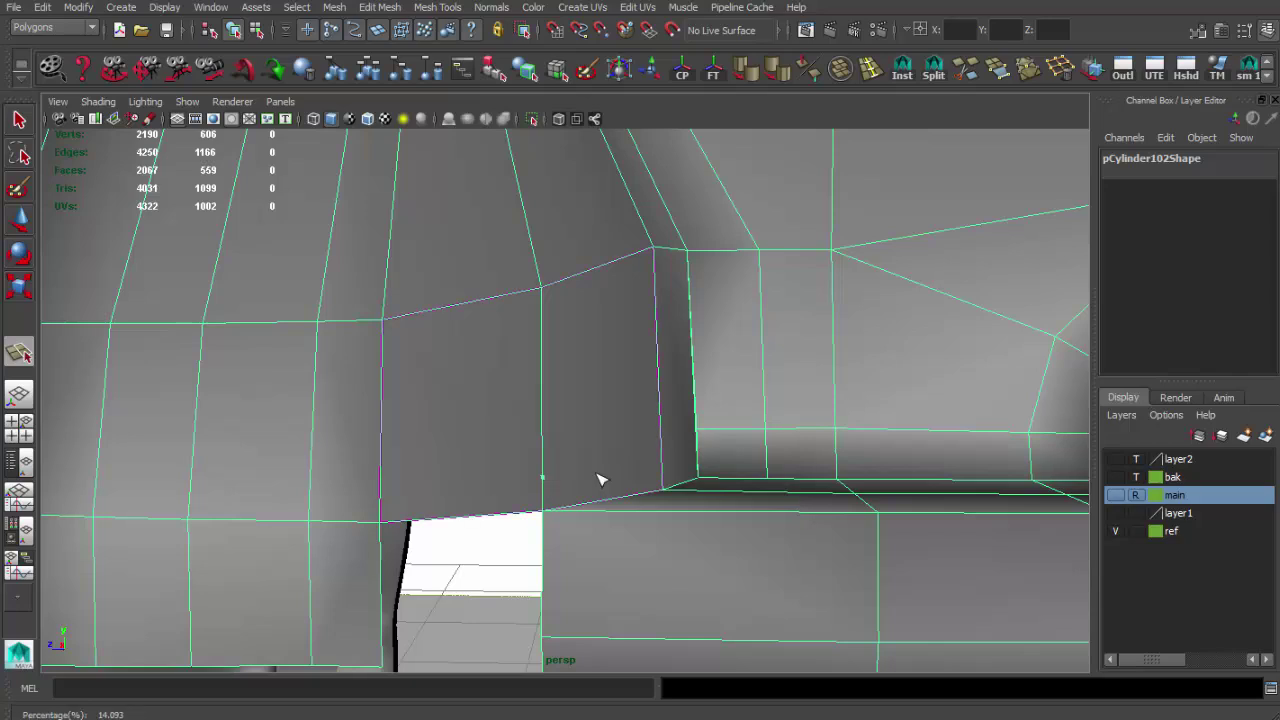
key("q")
mouse_move(662, 461)
left_mouse_down("alt")
mouse_move(712, 459)
mouse_move(702, 436)
mouse_move(802, 418)
left_mouse_up("alt")
left_click_drag(717, 358, 634, 449, "alt")
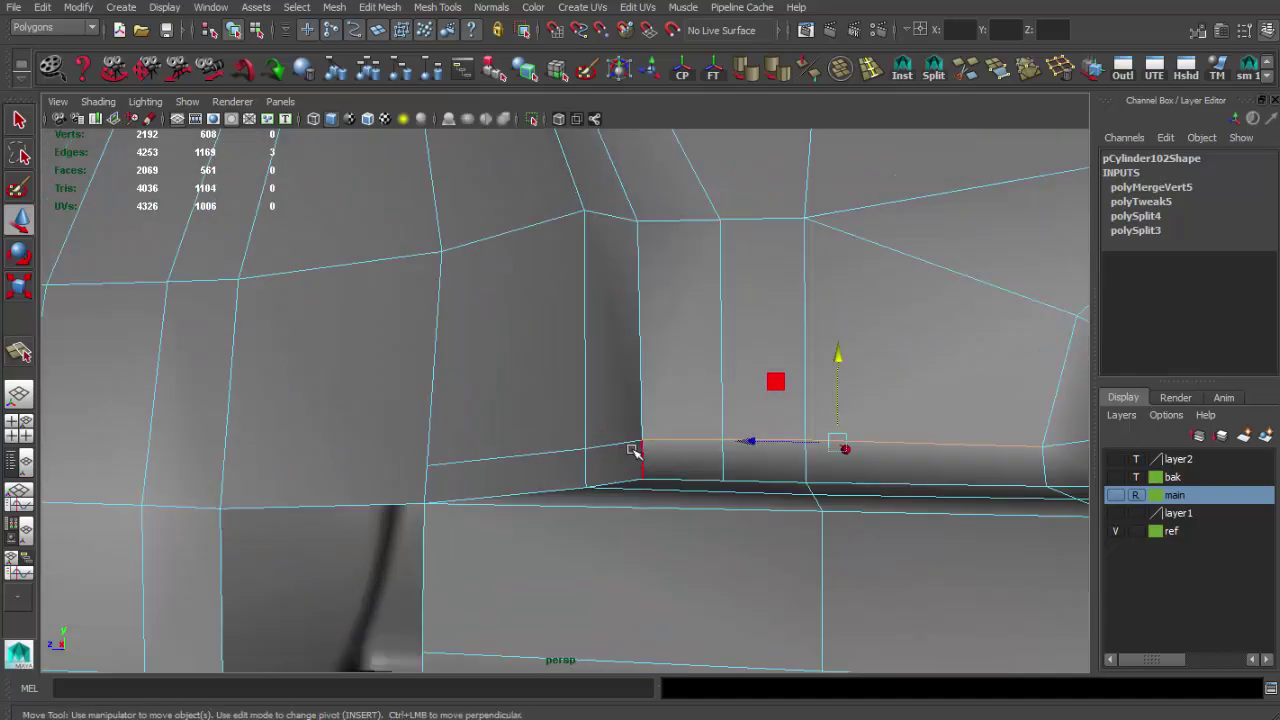
key("F8")
scroll(649, 434, "down", 5)
key("alt+Tab")
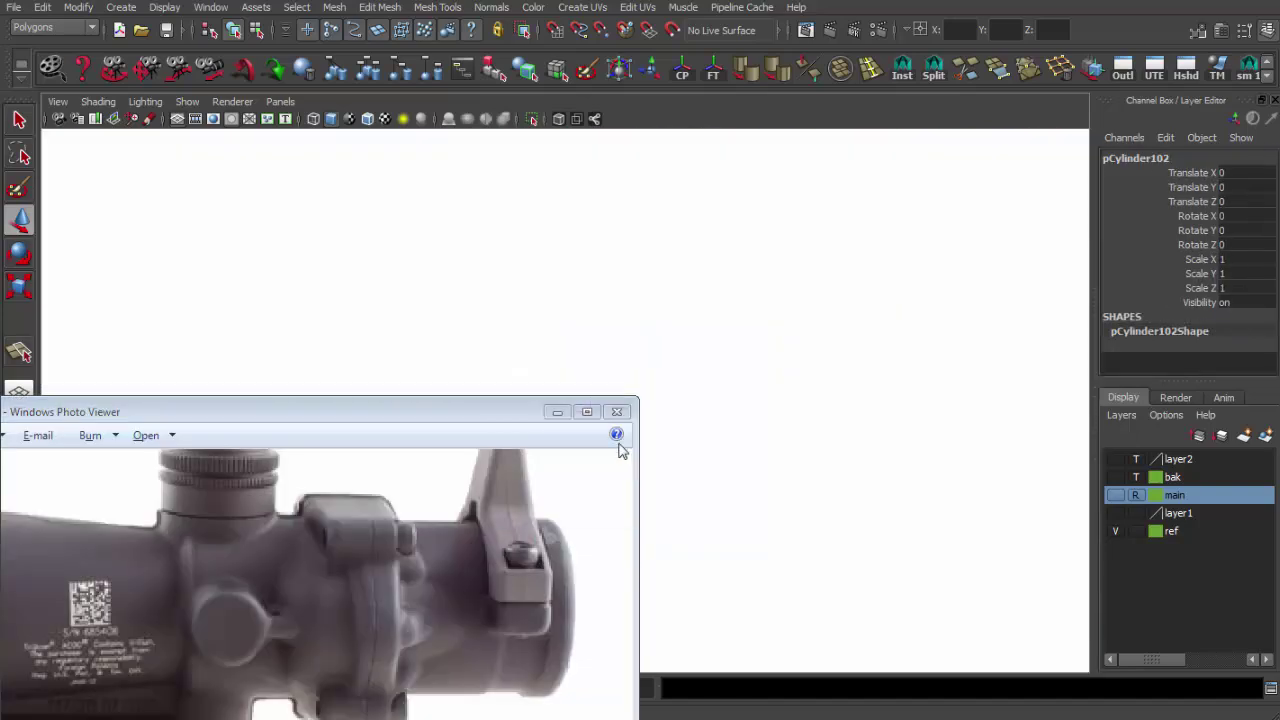
Step: Return to Maya and fill the underside hole with a new face
key("alt+Tab")
mouse_move(617, 431)
left_mouse_down("alt")
mouse_move(630, 480)
mouse_move(651, 471)
mouse_move(496, 447)
mouse_move(646, 363)
left_mouse_up("alt")
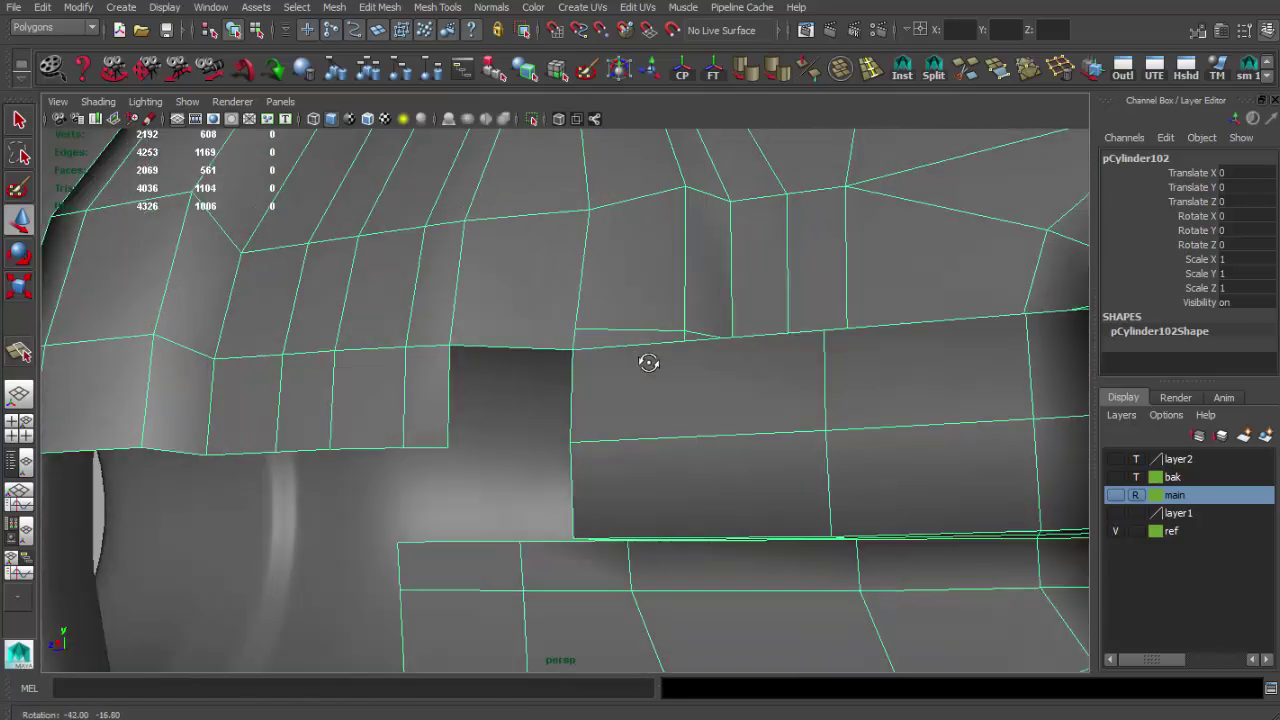
left_click(987, 73)
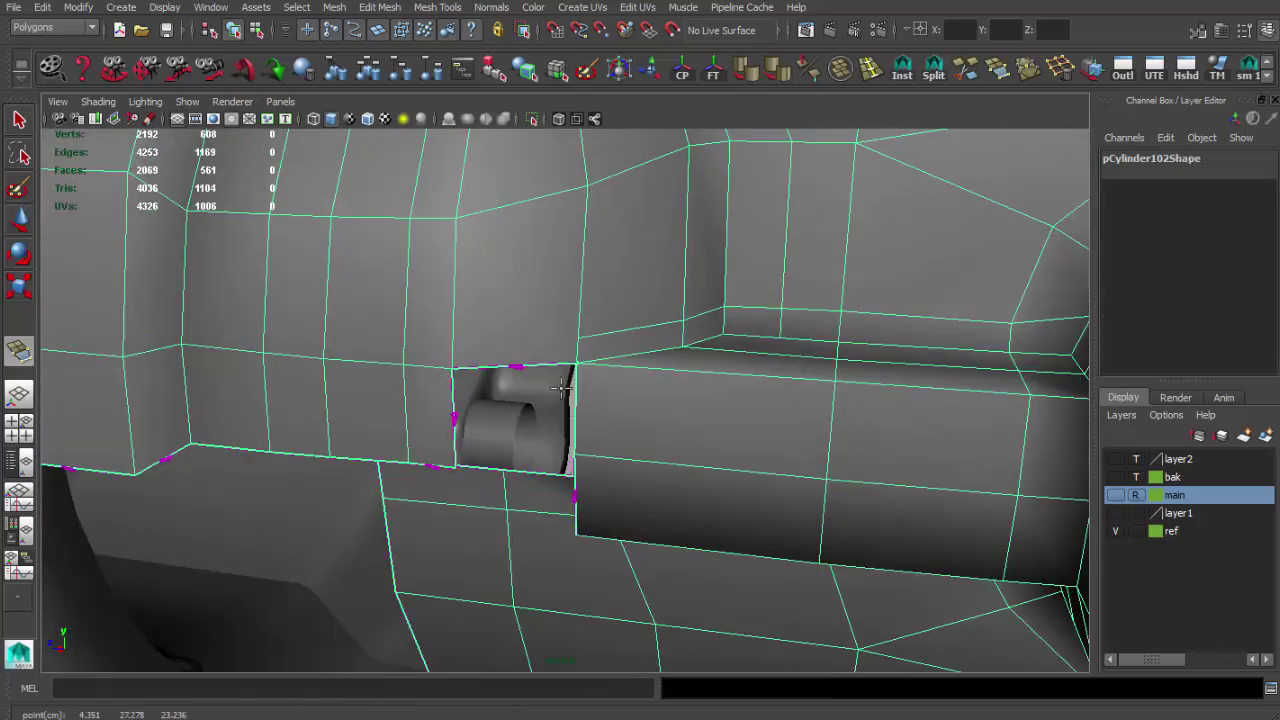
key("Return")
mouse_move(451, 407)
left_mouse_down("alt")
mouse_move(637, 297)
mouse_move(623, 366)
left_mouse_up("alt")
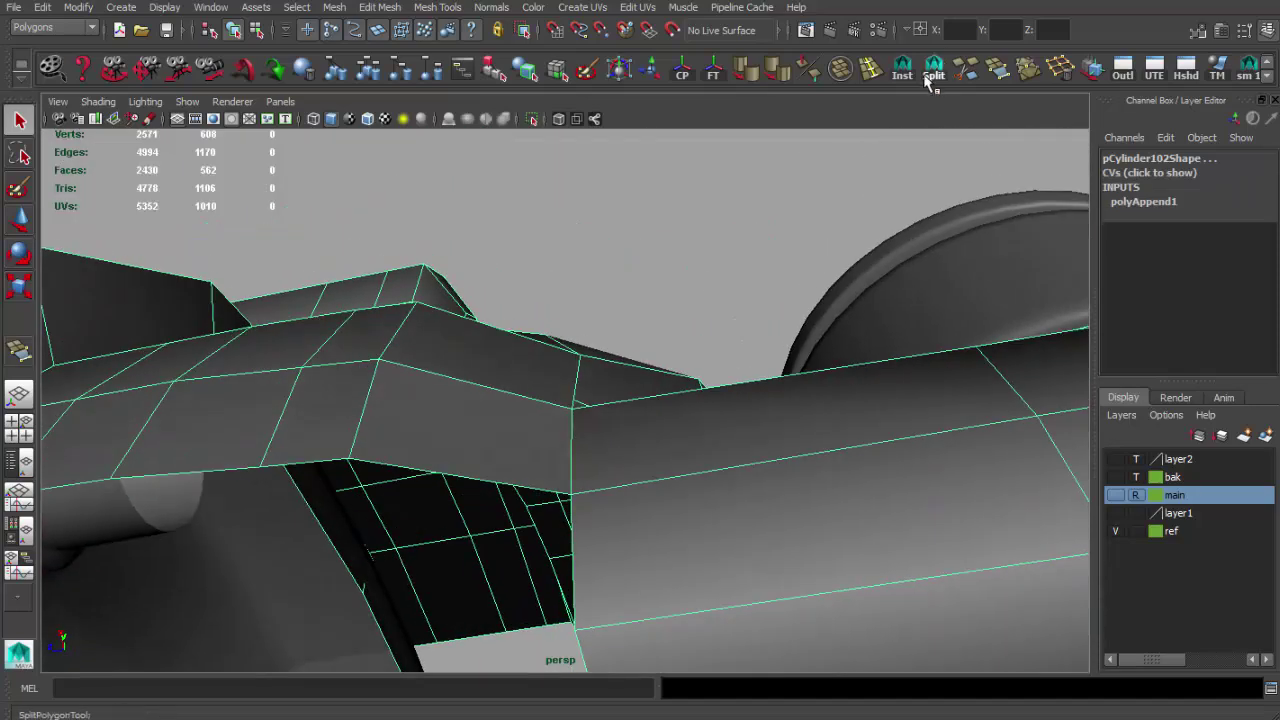
Step: Cut new edges across the filled face
left_click(933, 70)
left_click_drag(532, 456, 562, 457, "alt")
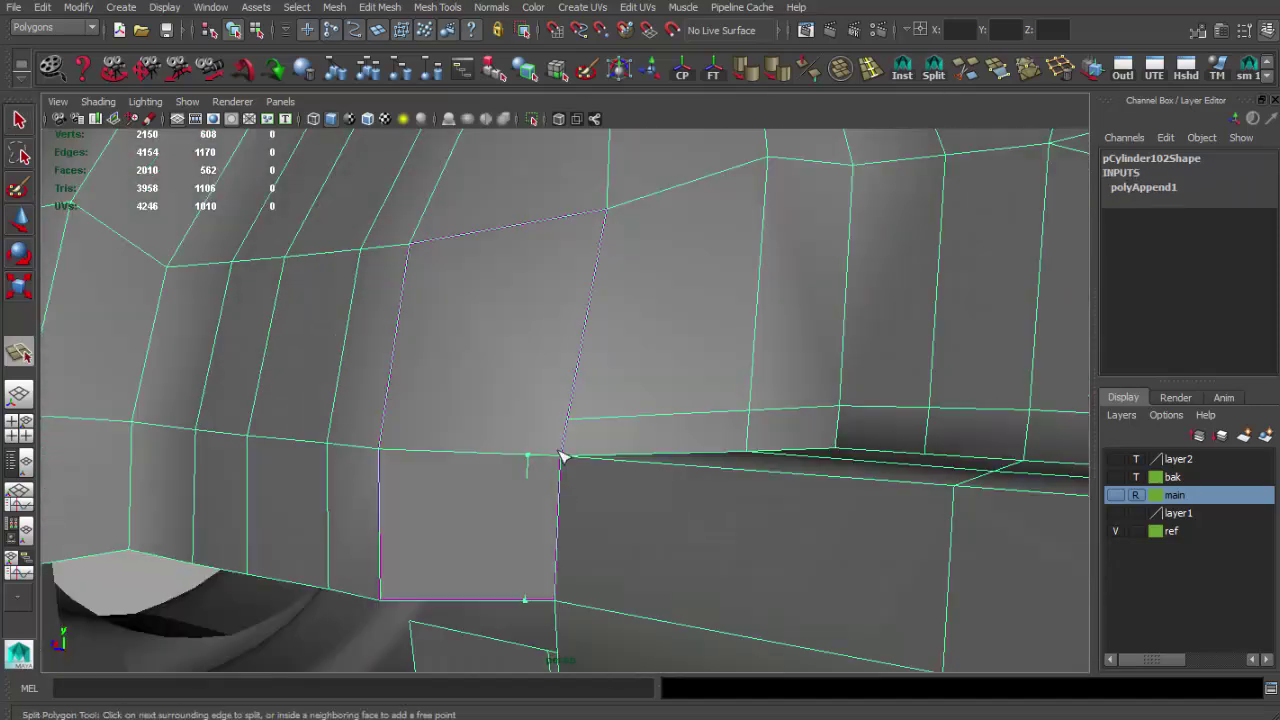
key("y")
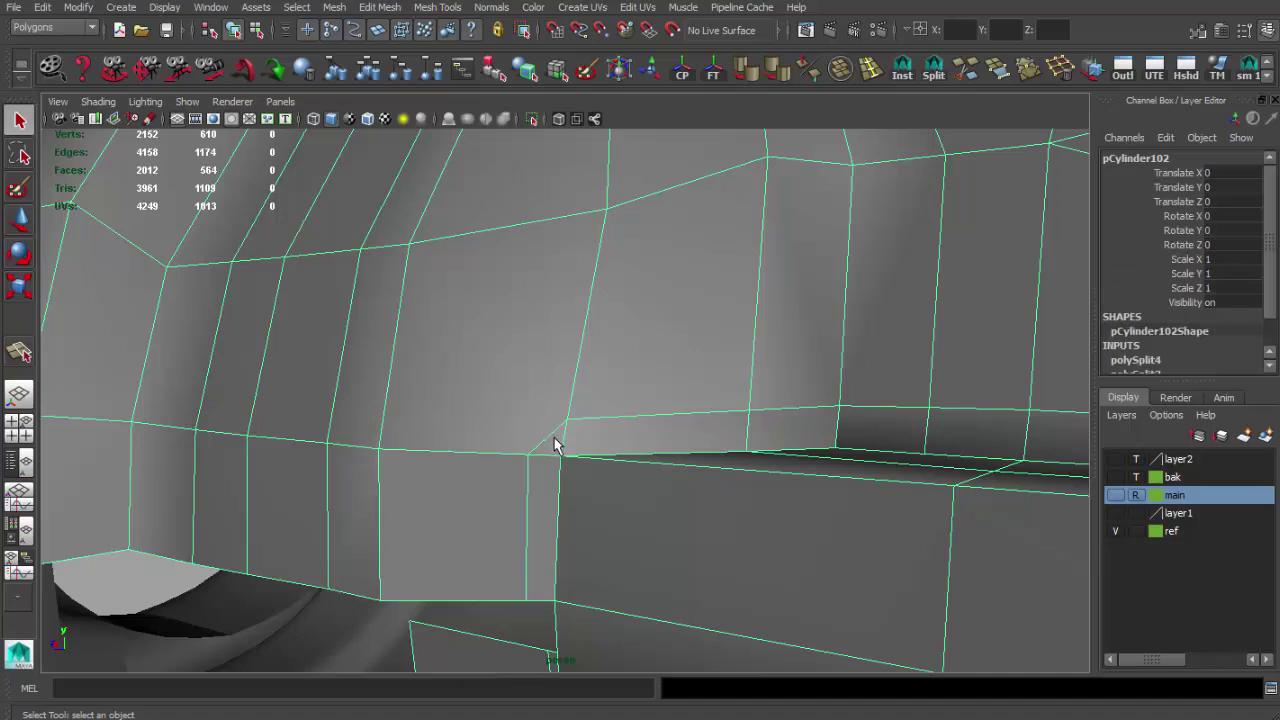
left_click_drag(540, 467, 571, 330, "alt")
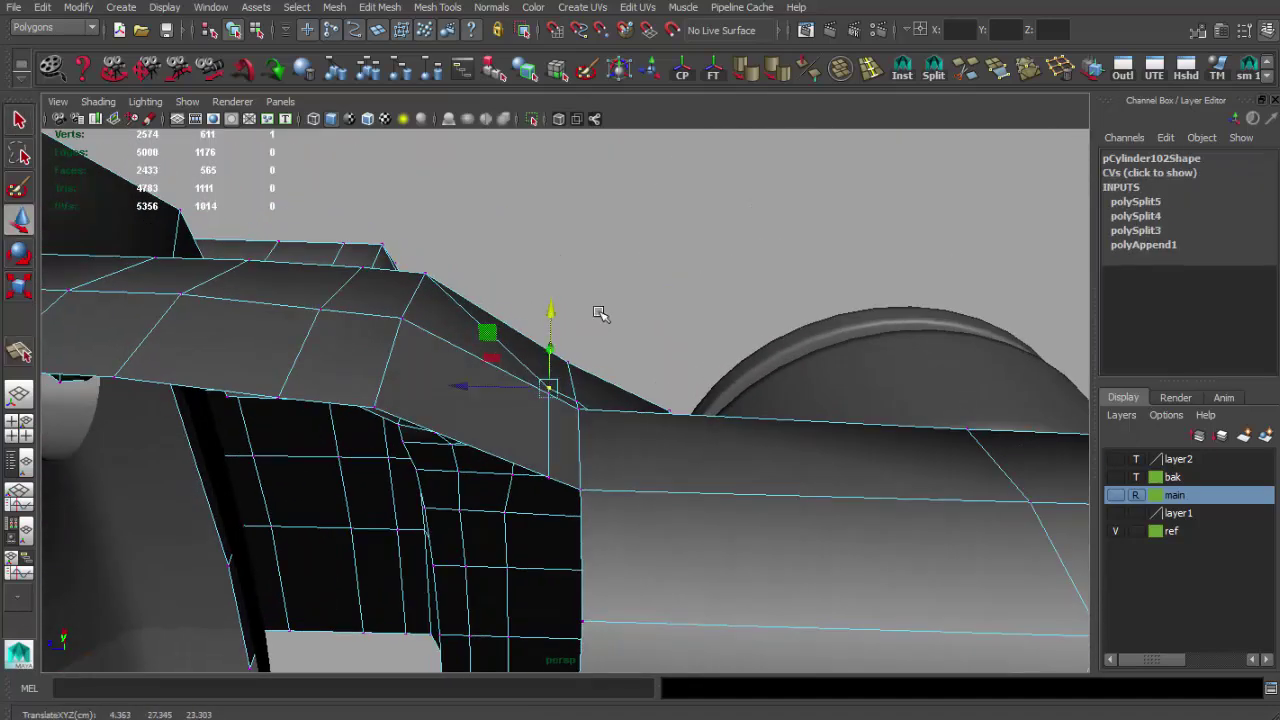
mouse_move(598, 314)
right_mouse_down("alt")
mouse_move(409, 411)
mouse_move(583, 449)
right_mouse_up("alt")
key("q")
mouse_move(509, 409)
right_mouse_down("alt")
mouse_move(490, 430)
mouse_move(788, 101)
right_mouse_up("alt")
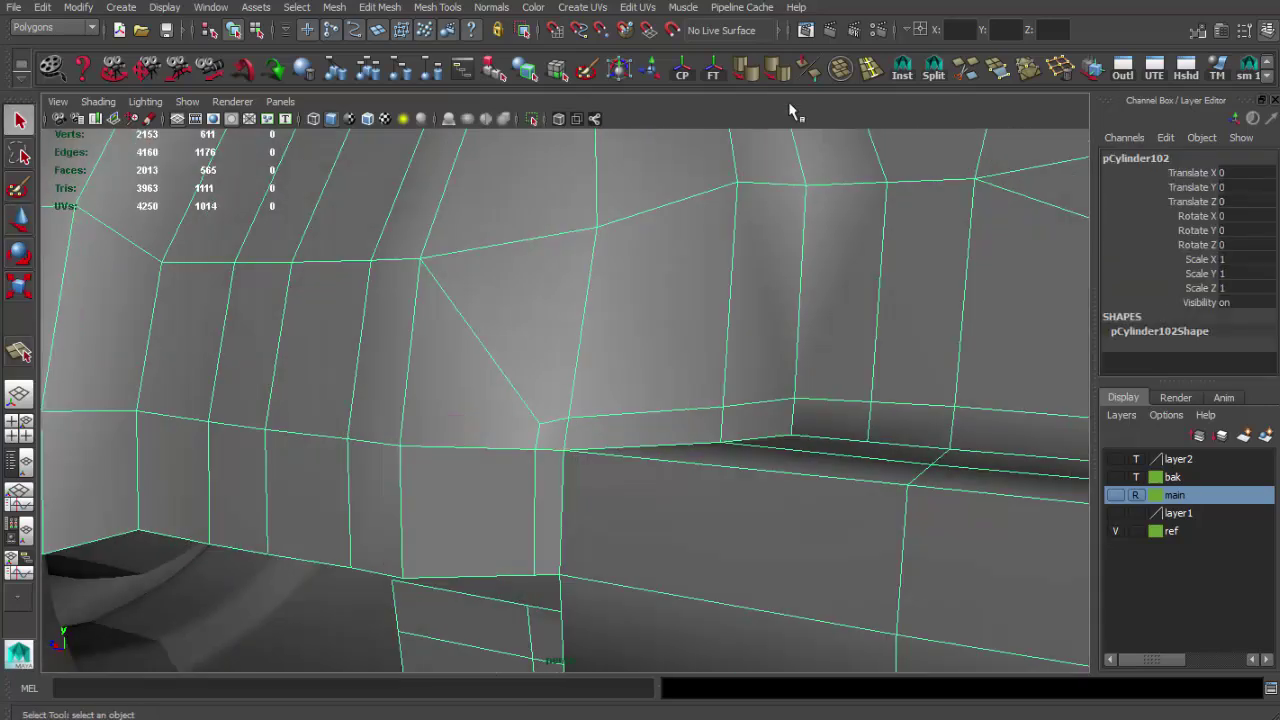
left_click_drag(788, 101, 549, 480, "alt")
left_click(549, 480)
Step: Select the scope body and insert an edge split across it
right_click_drag(600, 380, 460, 483, "alt")
left_click_drag(460, 483, 537, 451, "alt")
left_click(537, 451)
right_click_drag(537, 451, 665, 473, "alt")
left_click(934, 80)
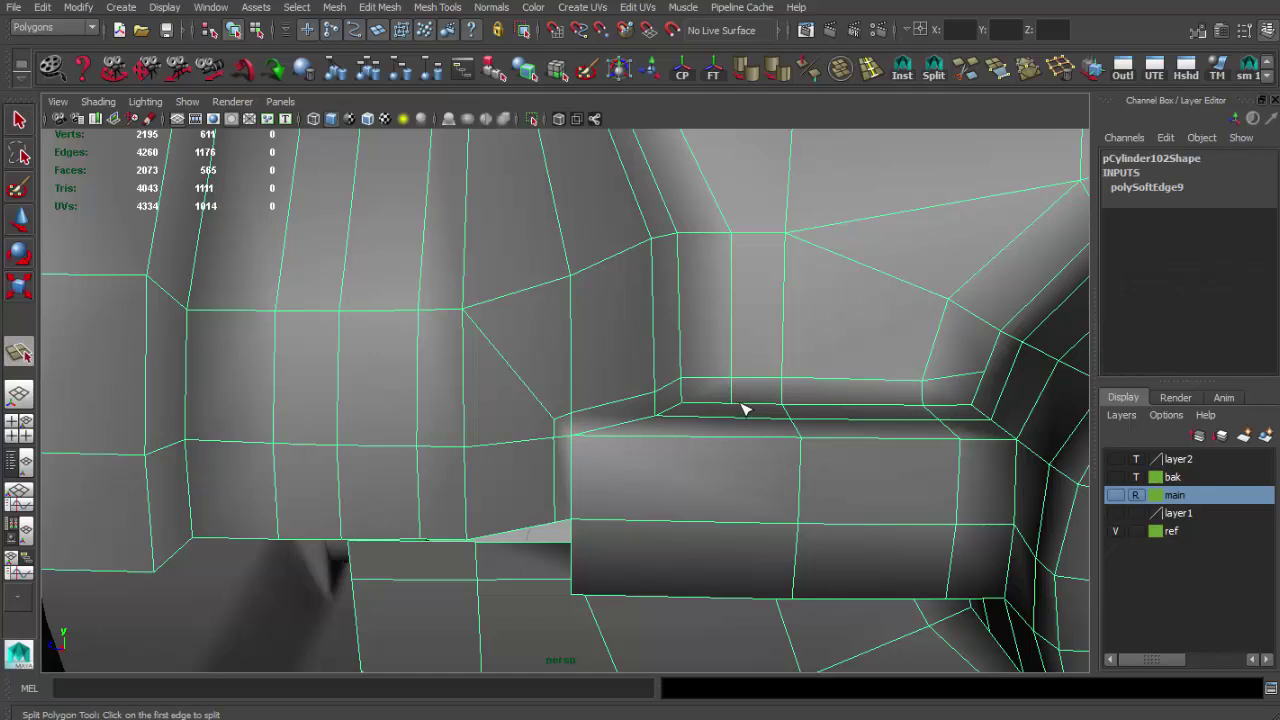
left_click(704, 423)
left_click_drag(704, 423, 632, 447, "alt")
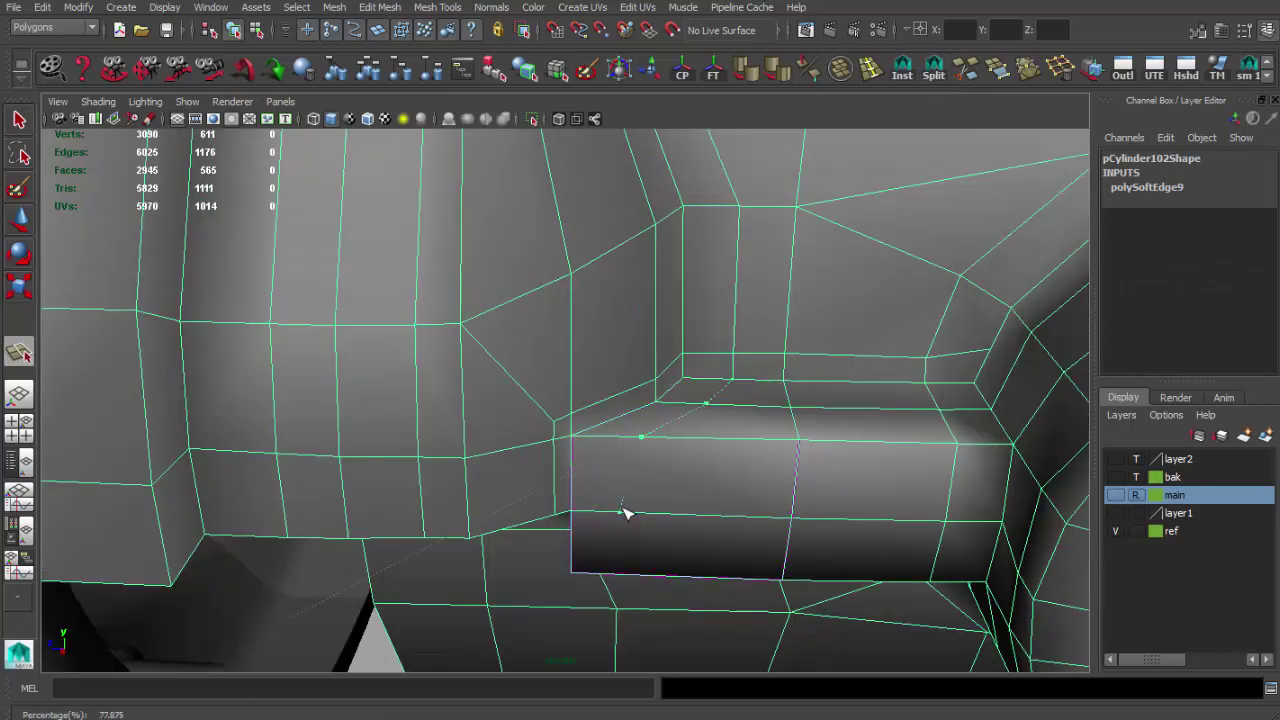
right_click_drag(622, 512, 643, 414, "alt")
mouse_move(643, 414)
left_mouse_down("alt")
mouse_move(651, 580)
mouse_move(626, 566)
left_mouse_up("alt")
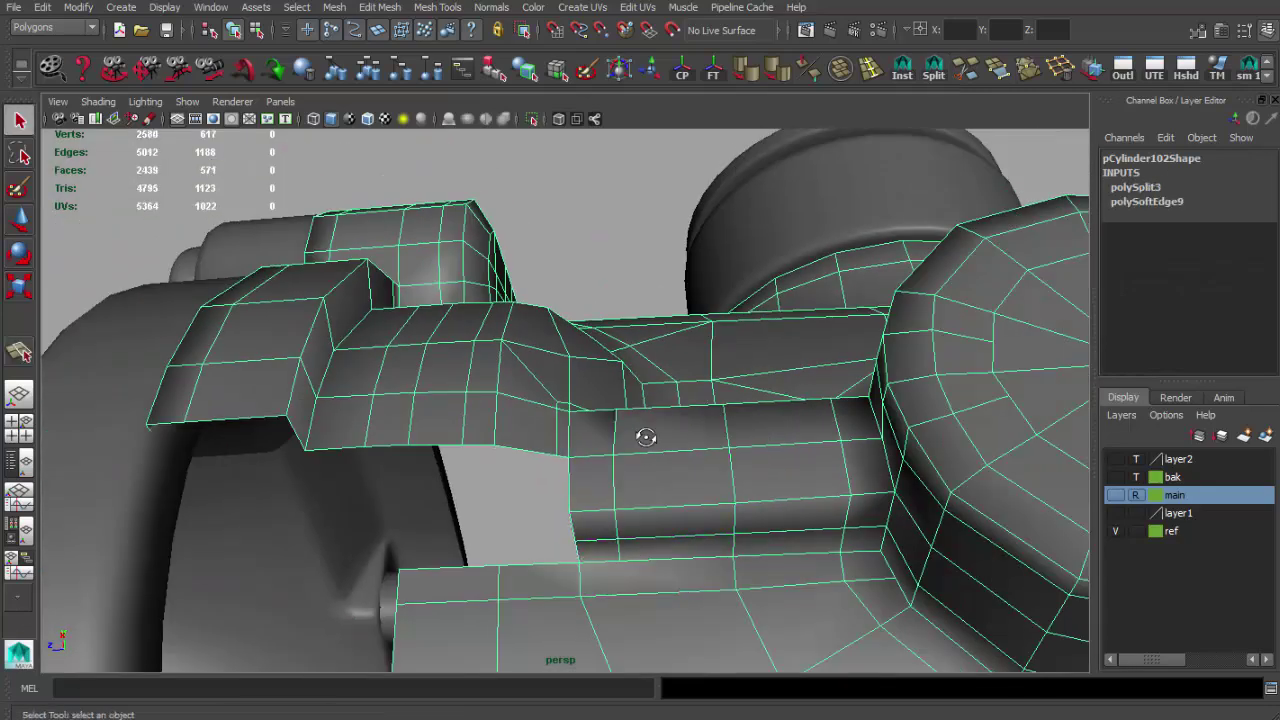
right_click_drag(646, 437, 662, 485, "alt")
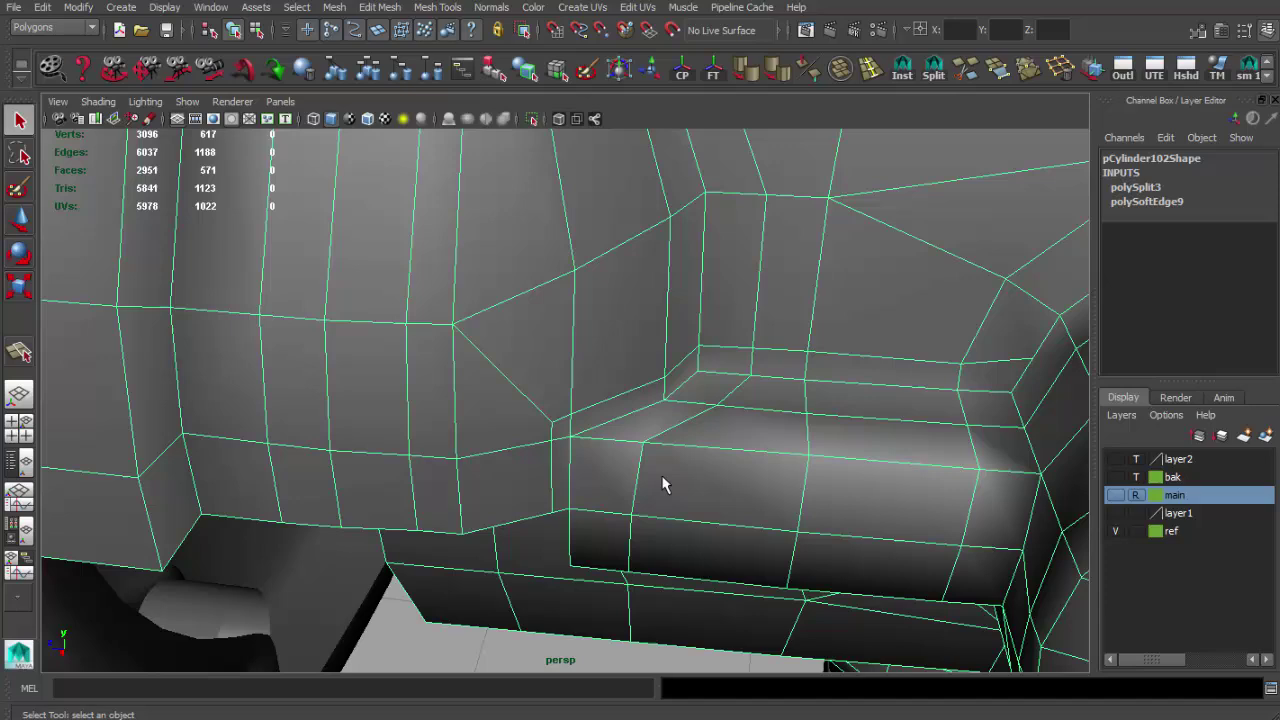
left_click(557, 433)
key("Return")
right_click_drag(680, 401, 657, 457, "alt")
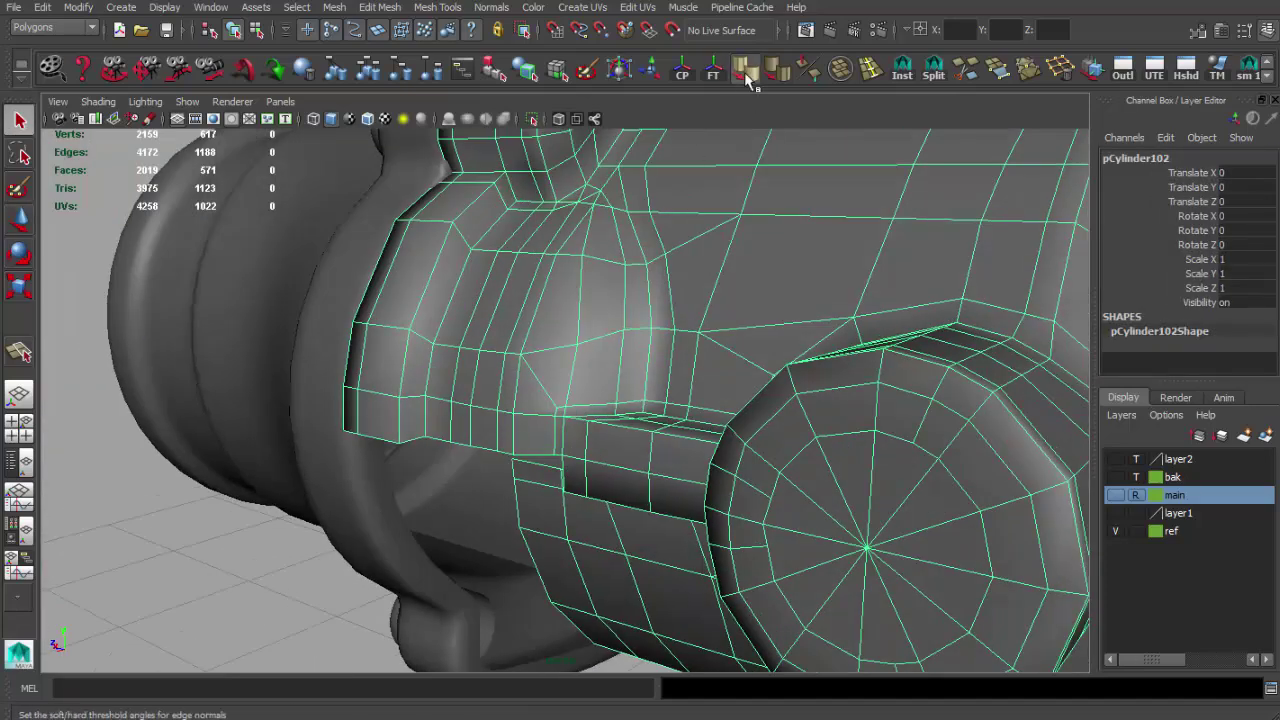
Step: Orbit around the scope to inspect the body and the knob's lower pipe
left_click(486, 506)
right_click_drag(486, 506, 514, 437, "alt")
mouse_move(514, 437)
left_mouse_down("alt")
mouse_move(537, 519)
mouse_move(636, 489)
mouse_move(743, 383)
left_mouse_up("alt")
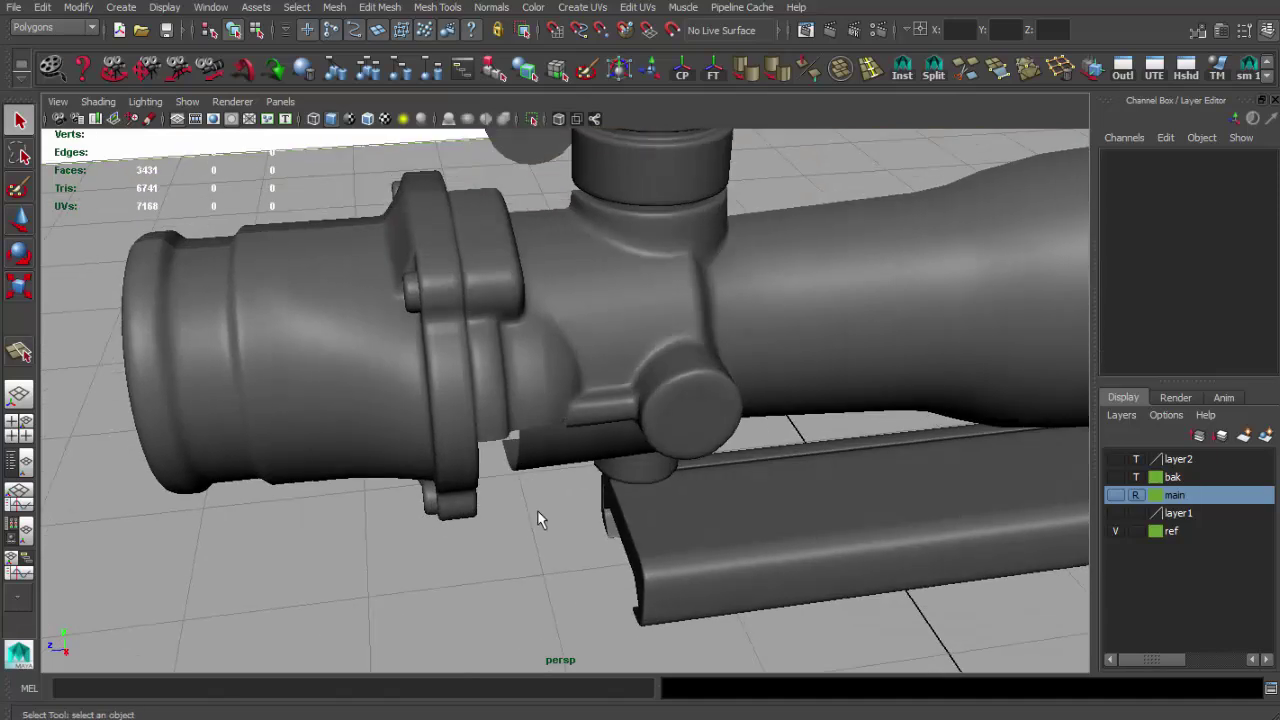
right_click_drag(743, 383, 723, 523, "alt")
left_click(606, 423)
mouse_move(581, 386)
right_mouse_down("alt")
mouse_move(491, 429)
mouse_move(567, 407)
right_mouse_up("alt")
mouse_move(567, 407)
left_mouse_down("alt")
mouse_move(585, 400)
mouse_move(557, 423)
left_mouse_up("alt")
left_click(522, 525)
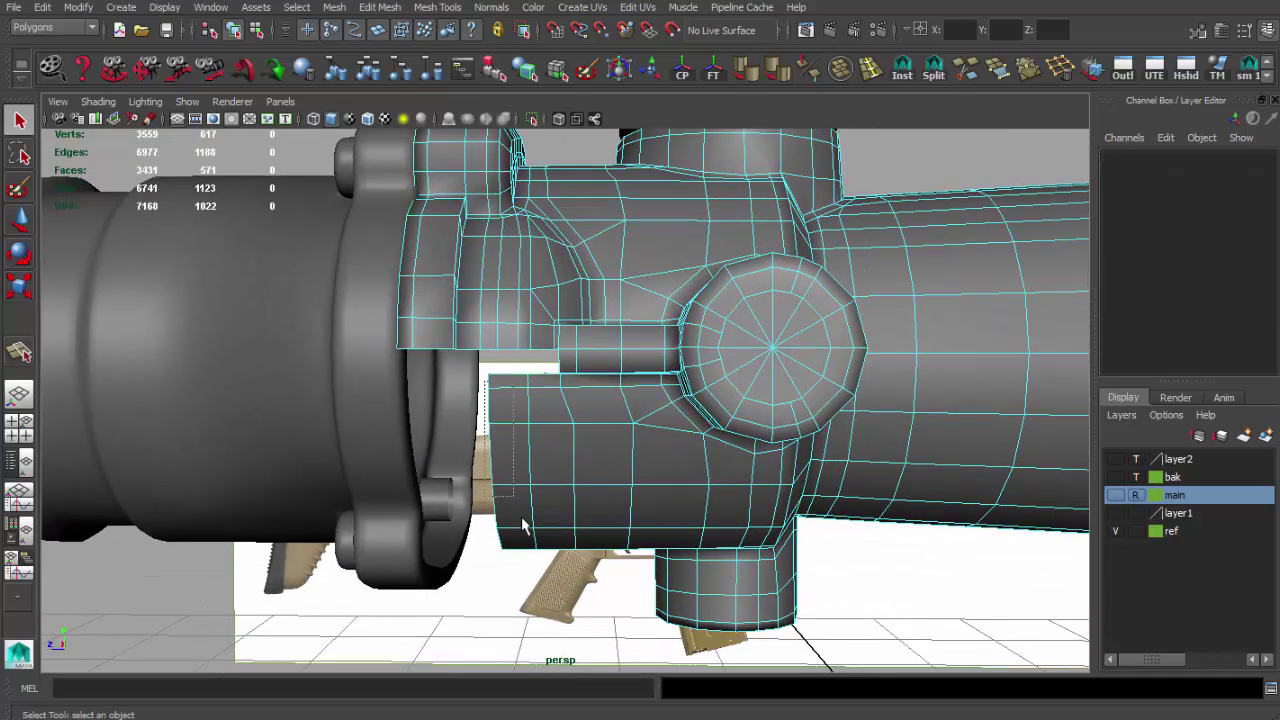
left_click_drag(522, 525, 557, 500, "alt")
Step: View the scope from the side and select the flared objective tube
left_click(566, 500)
right_click_drag(580, 440, 635, 413, "alt")
mouse_move(635, 413)
left_mouse_down("alt")
mouse_move(600, 449)
mouse_move(618, 446)
left_mouse_up("alt")
right_click_drag(612, 453, 480, 457, "alt")
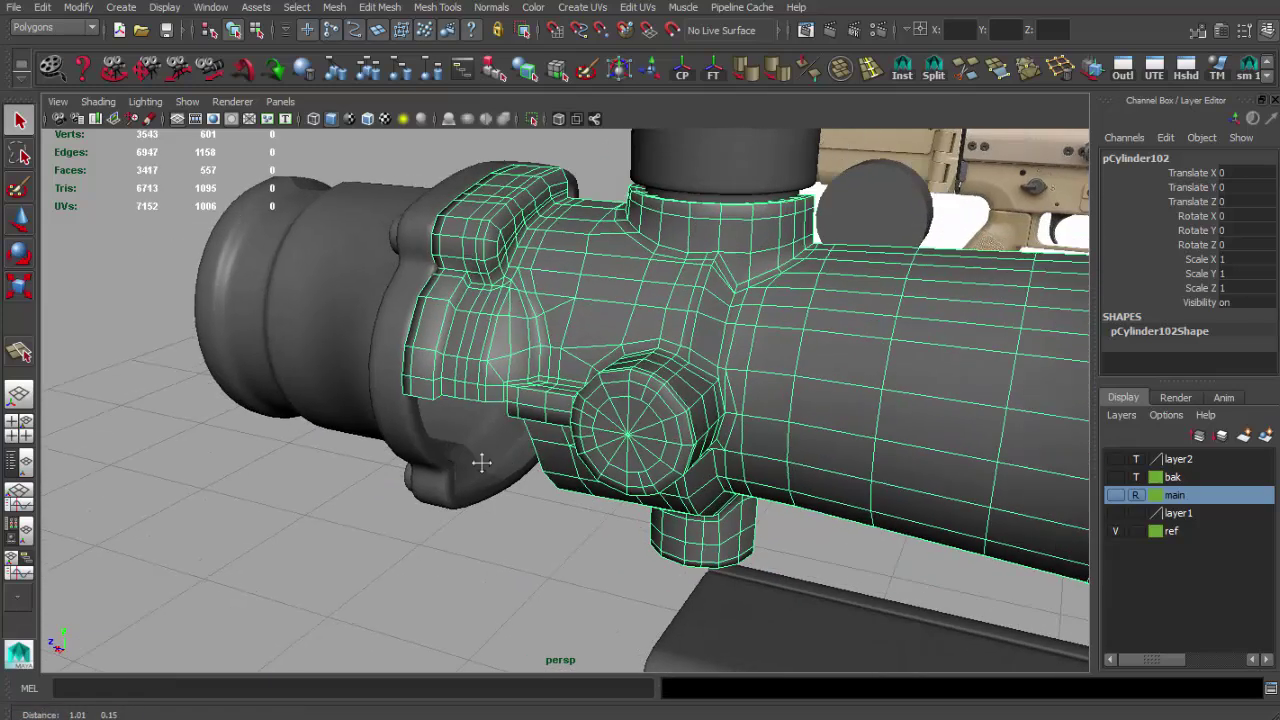
left_click(490, 460)
mouse_move(490, 460)
left_mouse_down("alt")
mouse_move(514, 474)
mouse_move(278, 469)
mouse_move(300, 509)
mouse_move(617, 286)
mouse_move(650, 390)
mouse_move(671, 363)
mouse_move(631, 374)
mouse_move(679, 517)
mouse_move(671, 449)
mouse_move(780, 177)
mouse_move(631, 380)
mouse_move(613, 357)
left_mouse_up("alt")
left_click(656, 391)
Step: Extrude the front rim edge loop into a new band, then move and scale it
key("F10")
double_click(780, 177, "shift")
right_click_drag(613, 357, 673, 133, "shift")
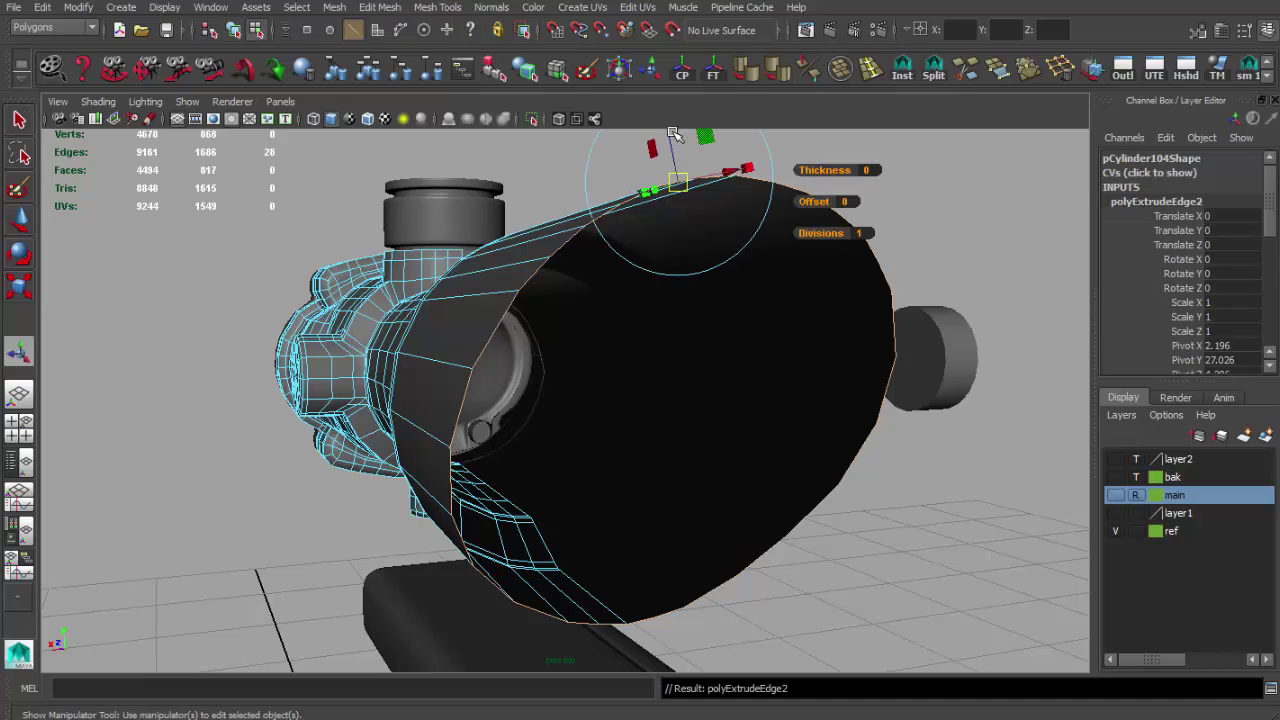
mouse_move(676, 167)
left_mouse_down("alt")
mouse_move(590, 250)
mouse_move(640, 270)
mouse_move(583, 234)
left_mouse_up("alt")
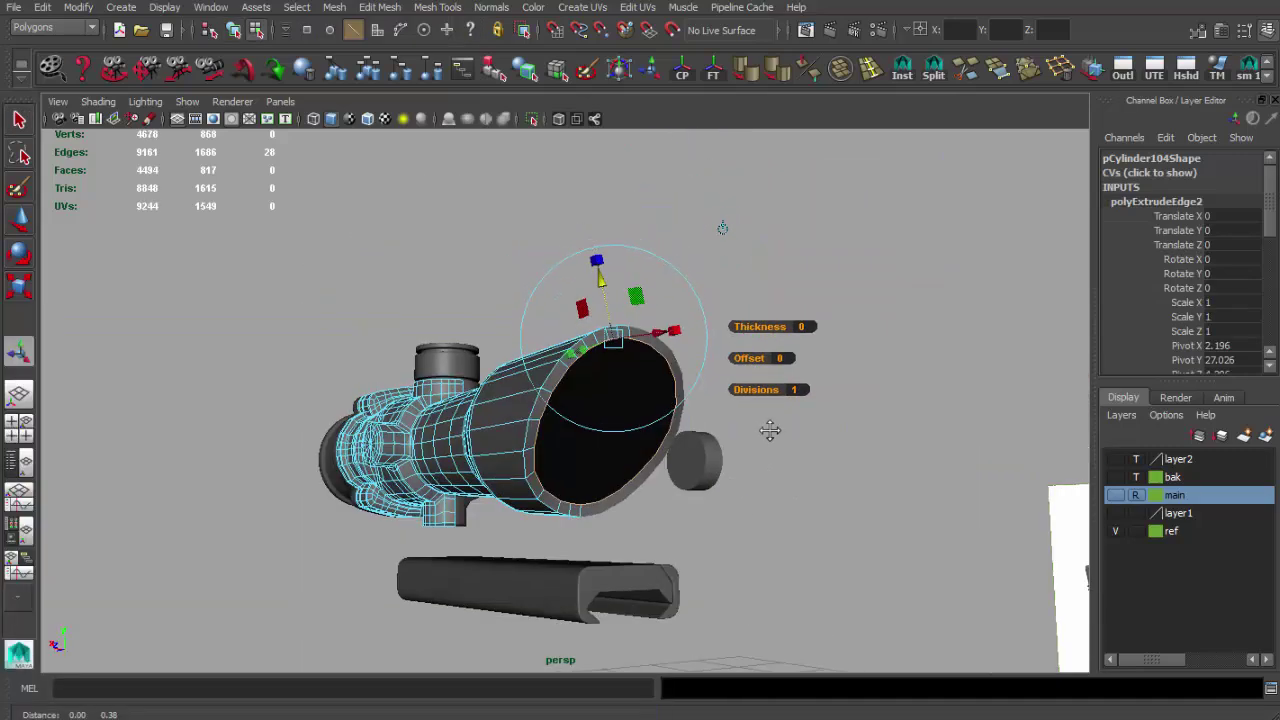
right_click_drag(722, 219, 778, 176, "alt")
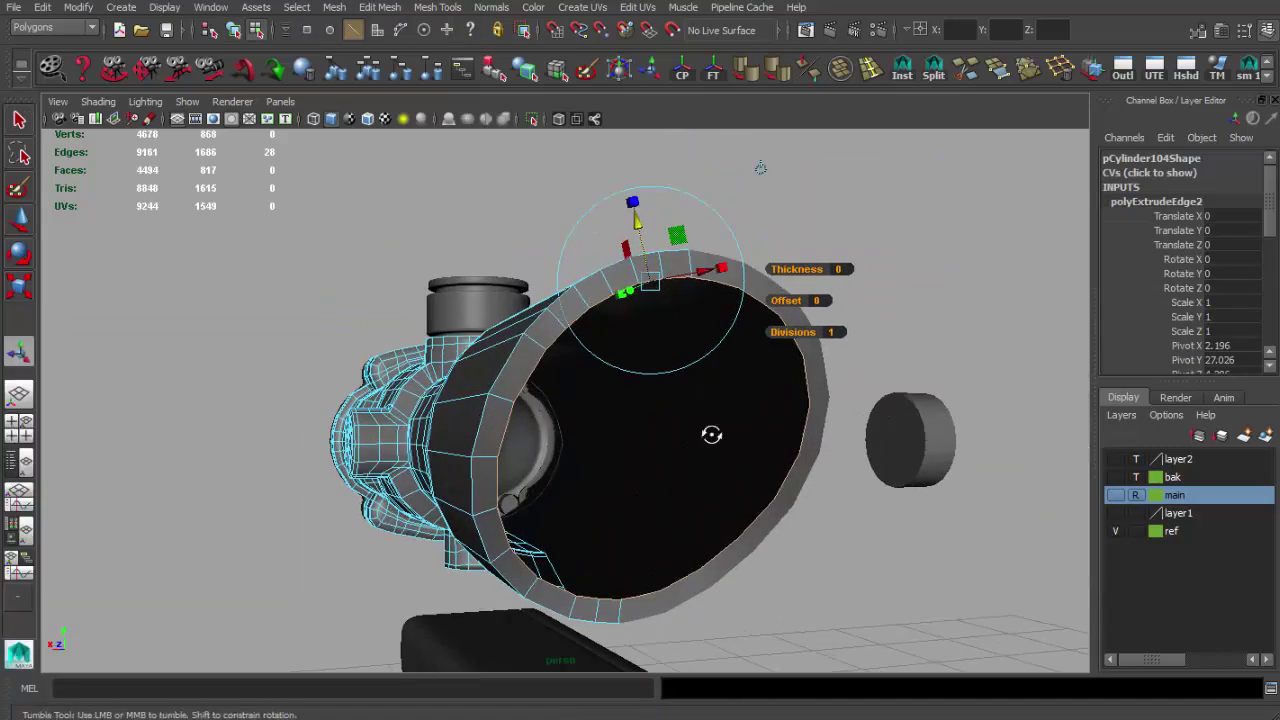
key("g")
mouse_move(703, 291)
left_mouse_down("alt")
mouse_move(714, 294)
mouse_move(517, 452)
left_mouse_up("alt")
key("w")
mouse_move(430, 432)
left_mouse_down("alt")
mouse_move(571, 443)
mouse_move(494, 457)
mouse_move(480, 440)
mouse_move(483, 428)
mouse_move(537, 443)
left_mouse_up("alt")
key("4")
key("r")
Step: Compare the rim with the reference photos and extrude the rim edges again
key("alt+Tab")
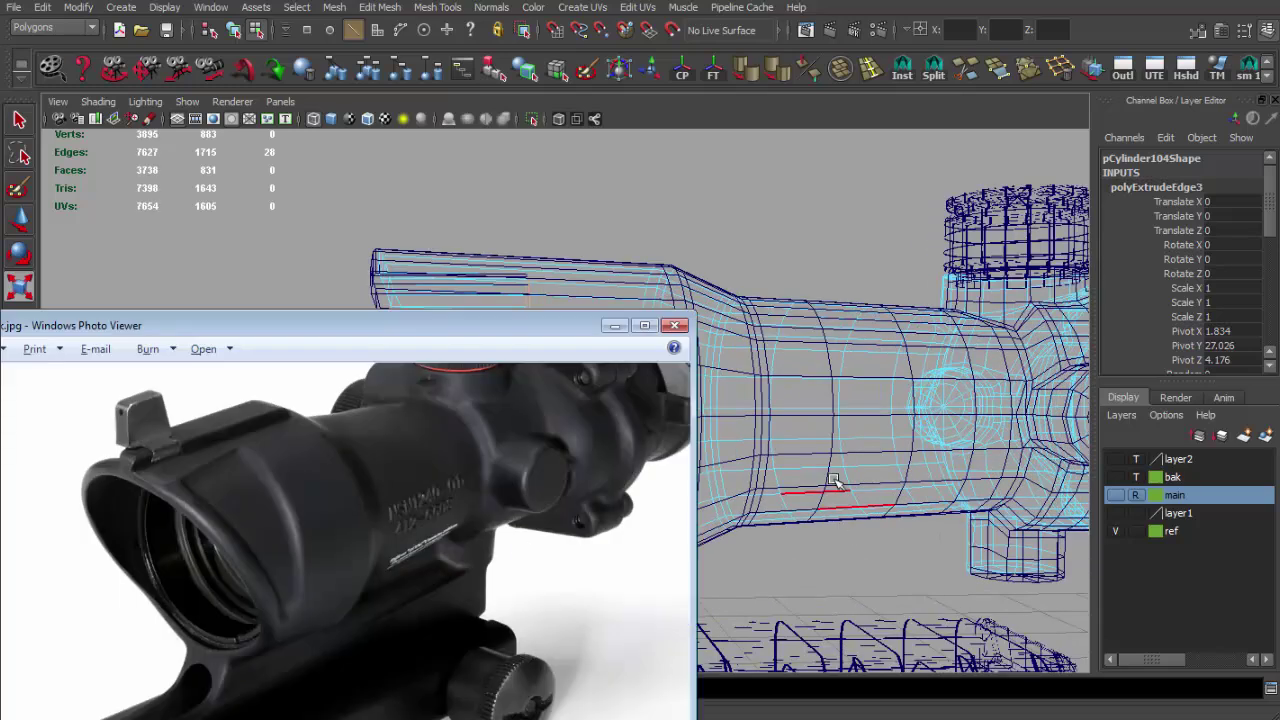
left_click_drag(834, 481, 697, 480, "alt")
key("alt+Tab")
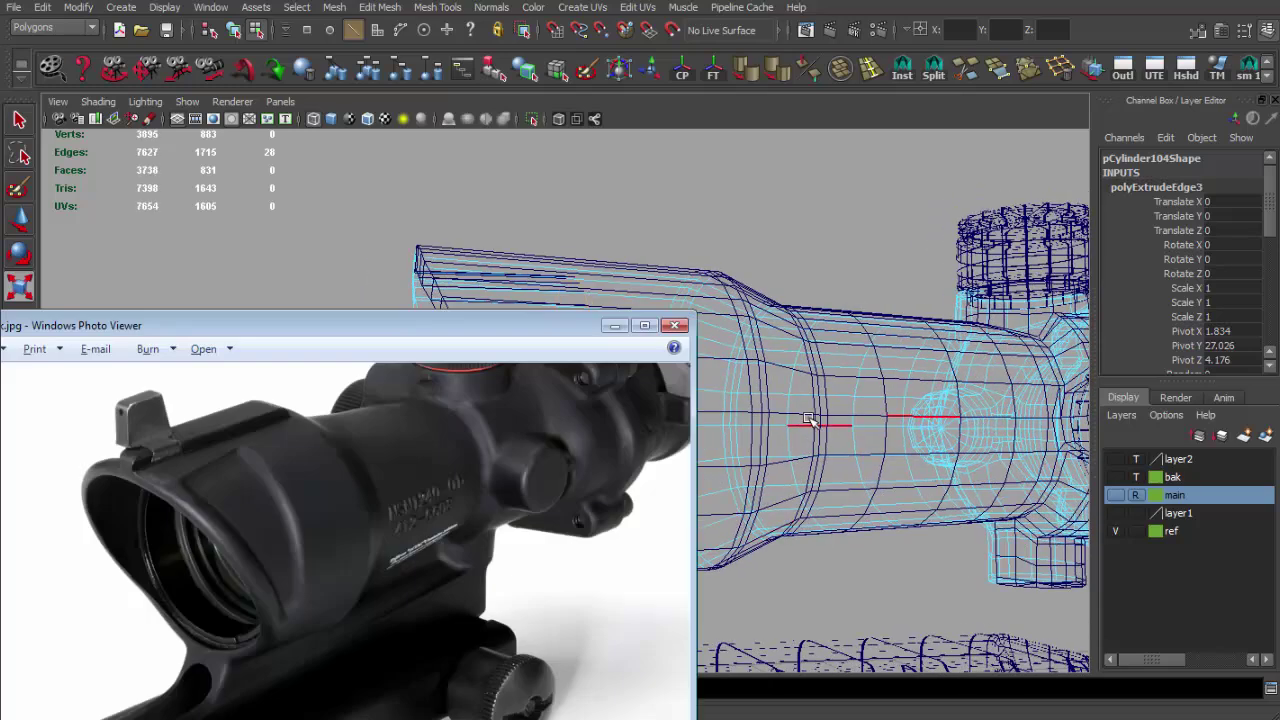
key("alt+Tab")
left_click_drag(810, 418, 720, 451, "alt")
key("w")
key("alt+Tab")
key("Right")
key("alt+Tab")
mouse_move(636, 437)
left_mouse_down("alt")
mouse_move(837, 331)
mouse_move(776, 470)
left_mouse_up("alt")
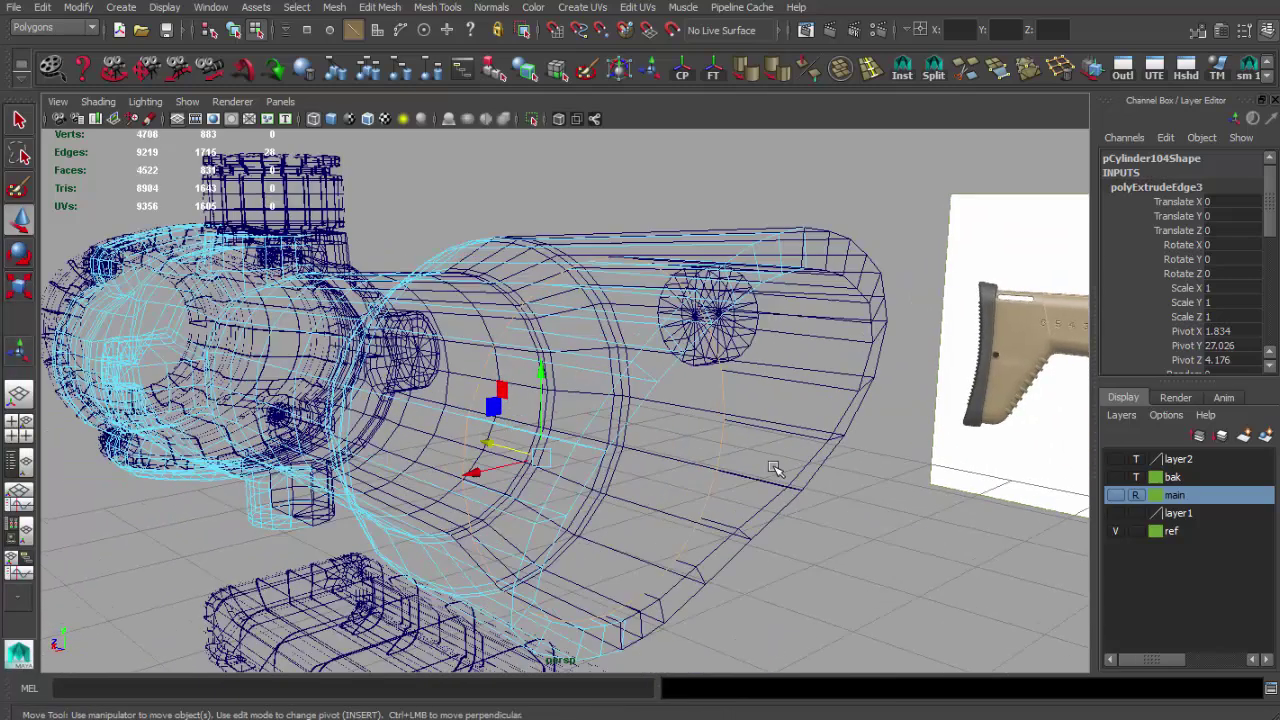
left_click_drag(480, 452, 613, 313, "alt")
key("t")
mouse_move(603, 357)
left_mouse_down("alt")
mouse_move(560, 340)
mouse_move(626, 372)
left_mouse_up("alt")
key("5")
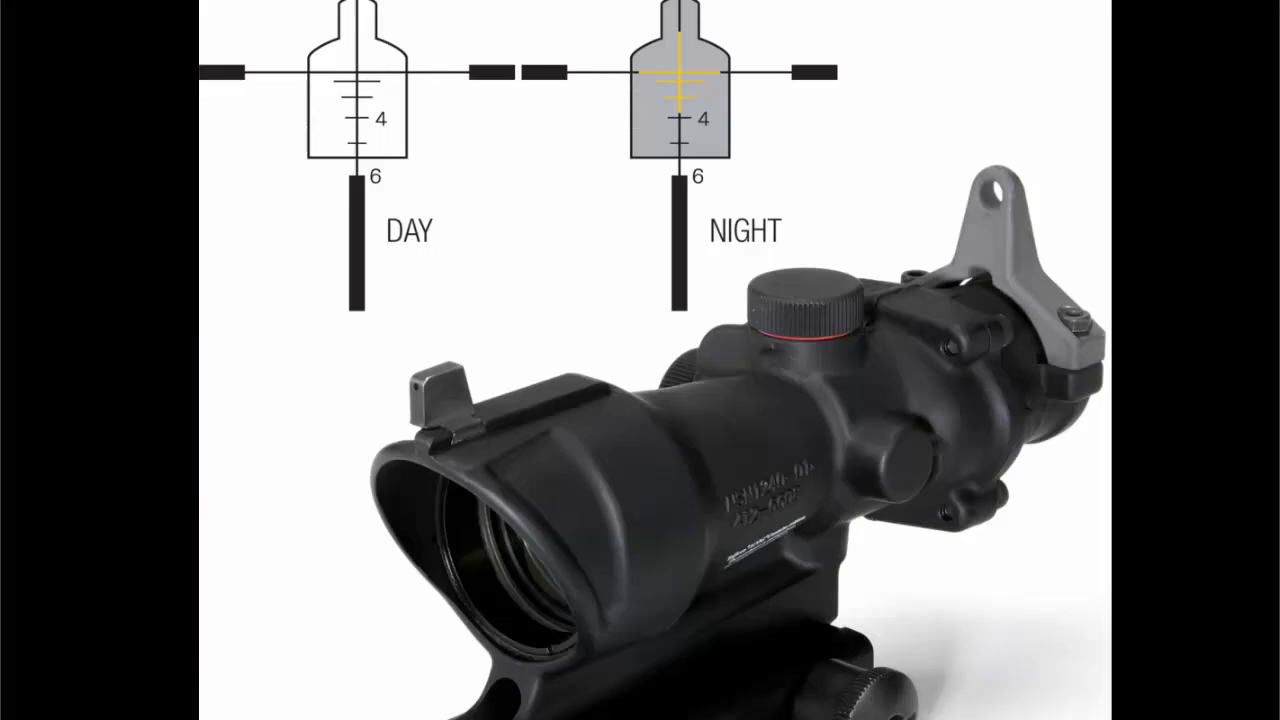
scroll(333, 636, "up", 3)
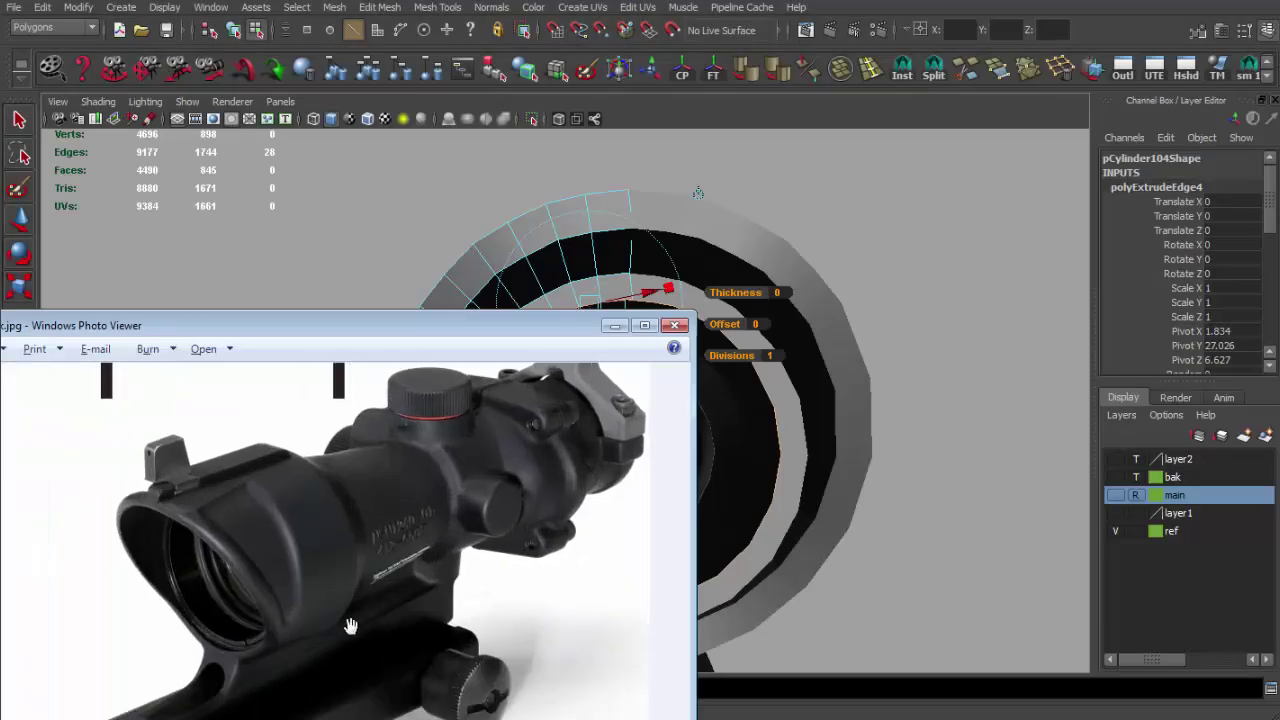
left_click(762, 486)
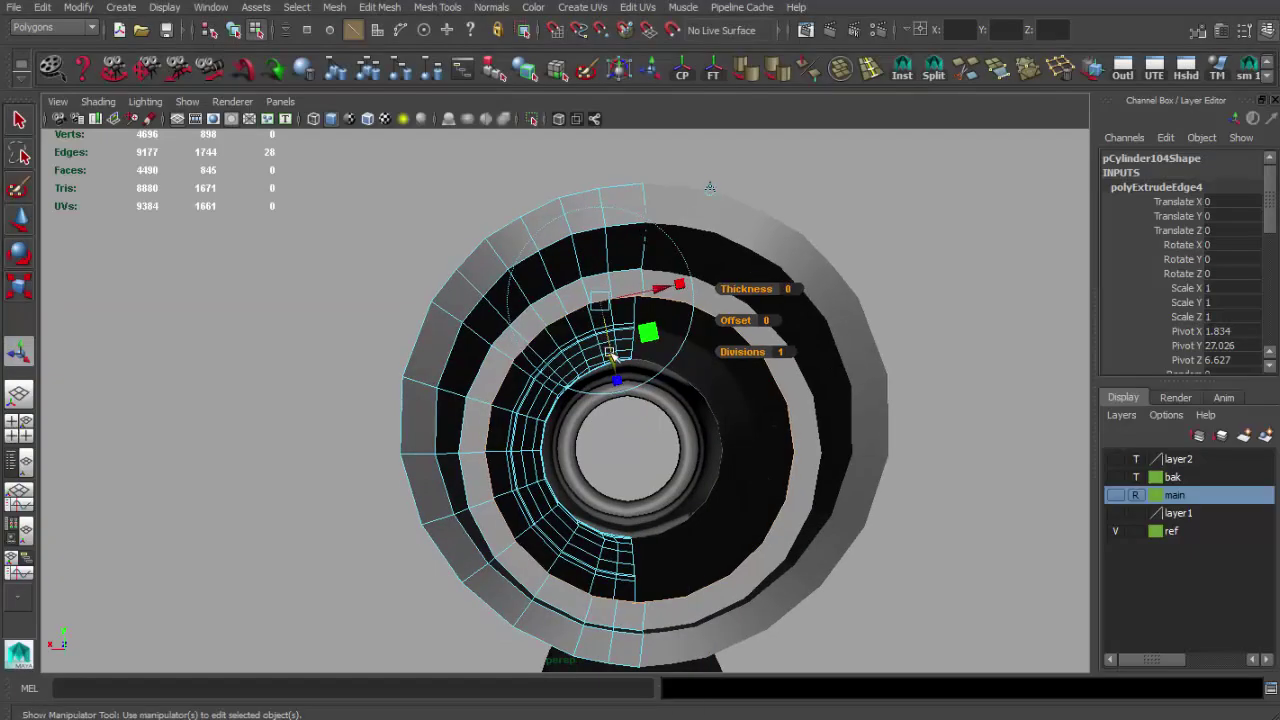
Step: Pull the rim inward into a lip, extrude once more and push it deeper into the tube
left_click_drag(628, 355, 563, 362, "alt")
key("ctrl+e")
key("w")
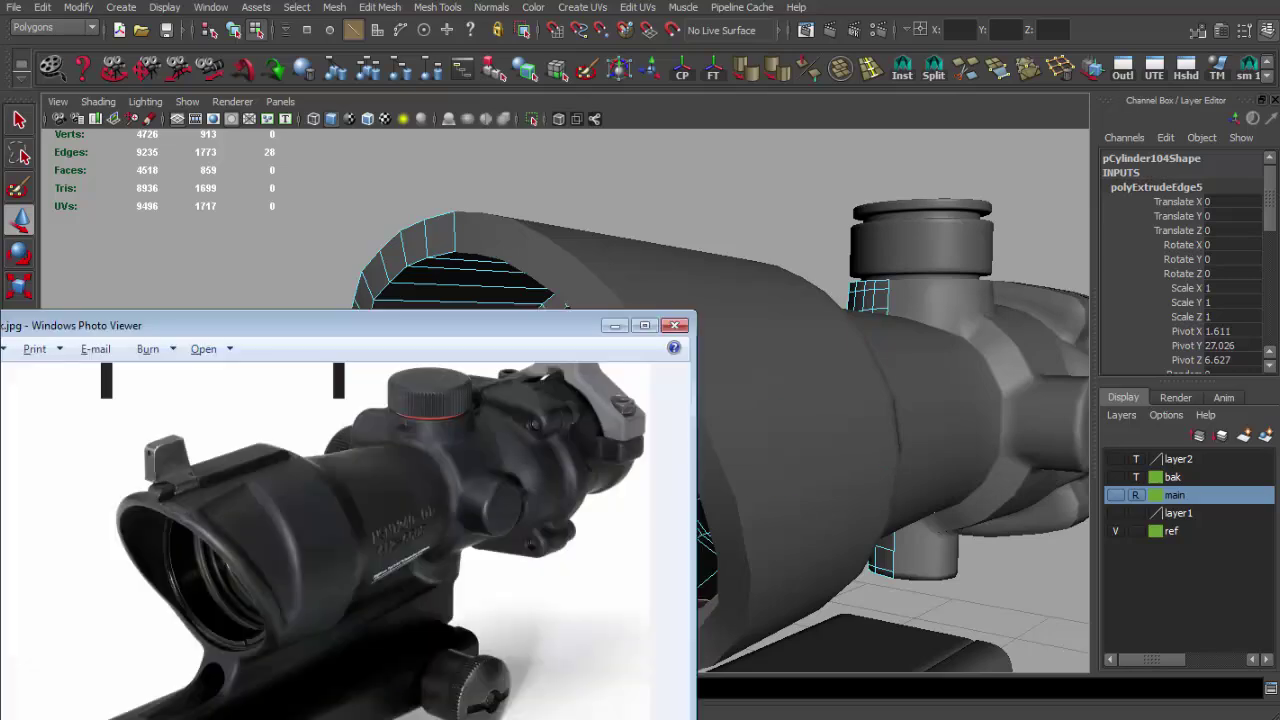
left_click_drag(760, 455, 793, 469, "alt")
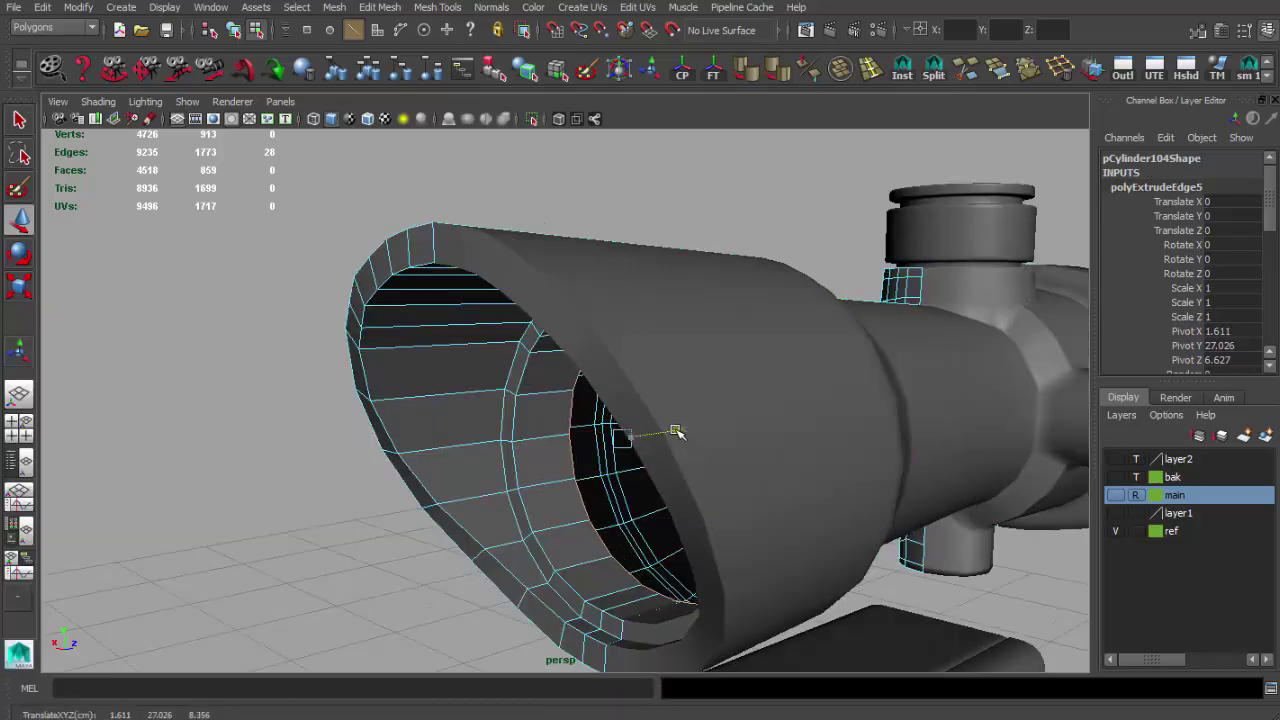
mouse_move(676, 432)
left_mouse_down("alt")
mouse_move(737, 509)
mouse_move(629, 566)
mouse_move(663, 443)
mouse_move(623, 451)
mouse_move(661, 430)
mouse_move(531, 423)
left_mouse_up("alt")
key("alt+Tab")
Step: In side view, select the vertices along the hood's edge outline
key("q")
key("F11")
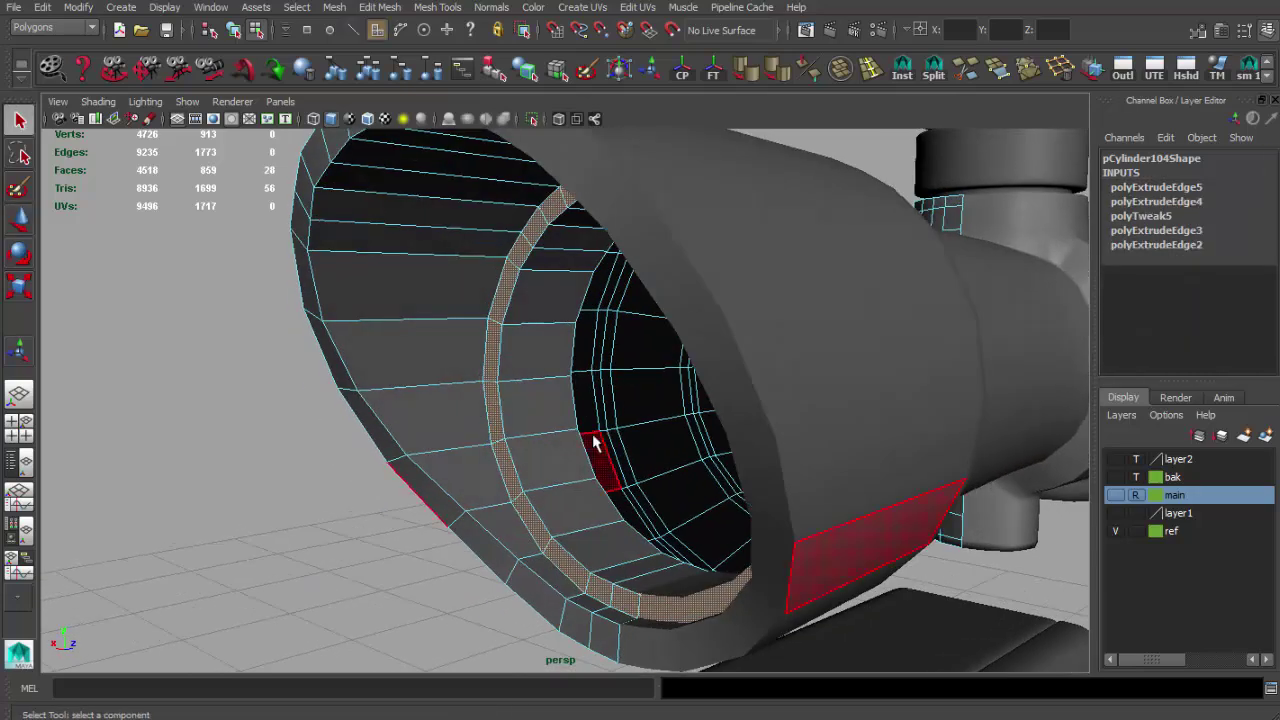
key("F8")
key("q")
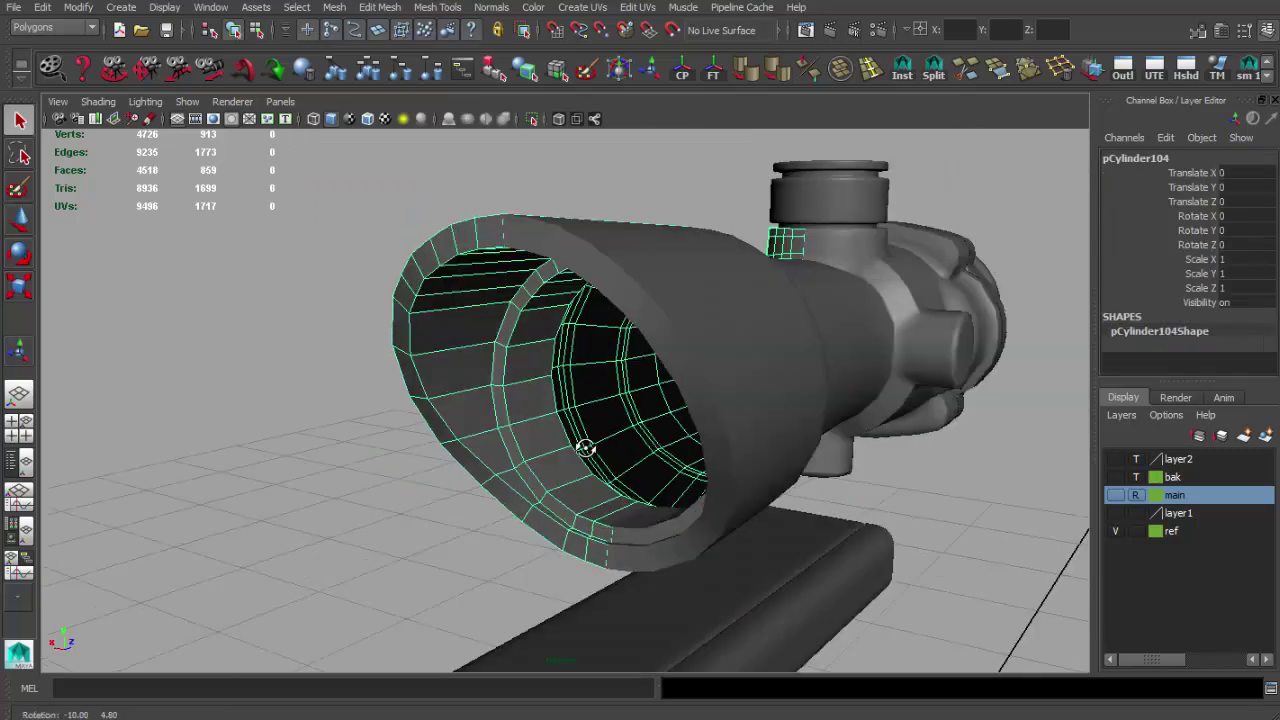
left_click_drag(583, 443, 757, 471, "alt")
key("F9")
left_click_drag(574, 419, 593, 433)
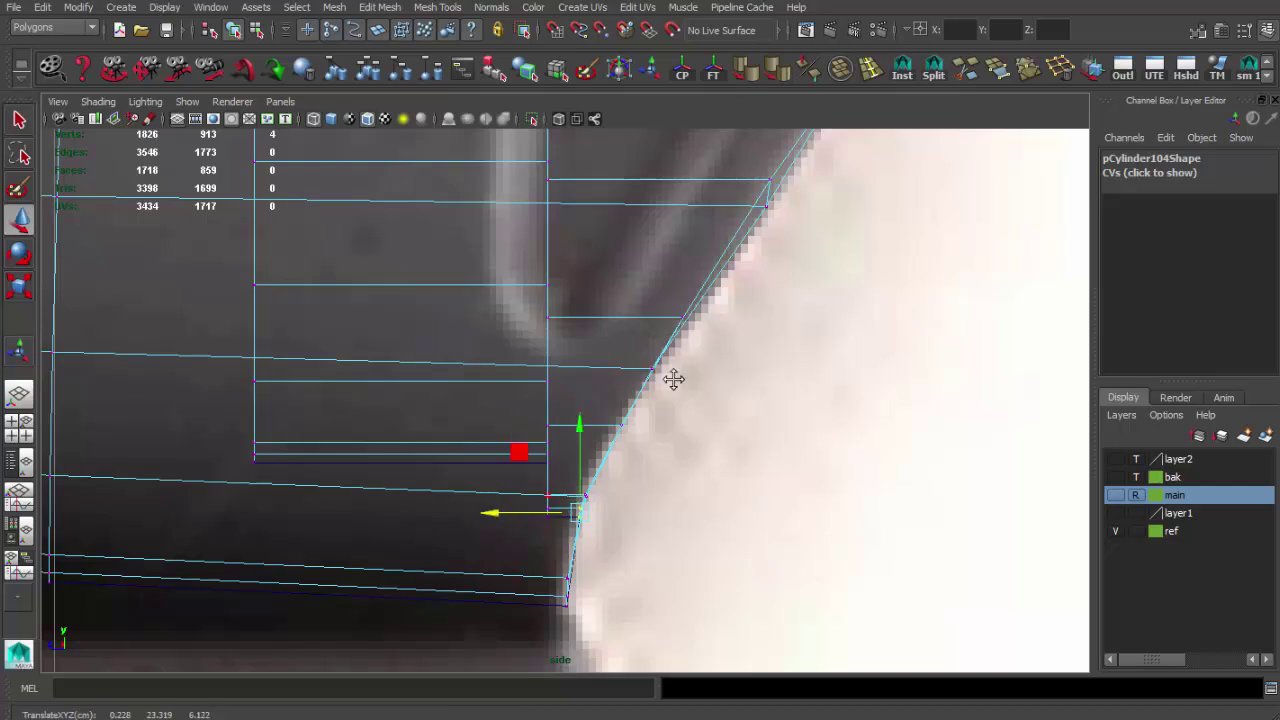
middle_click_drag(673, 379, 433, 679, "alt")
left_click_drag(490, 478, 543, 497)
Step: Move the selected hood vertices onto the reference outline
scroll(580, 390, "up", 2)
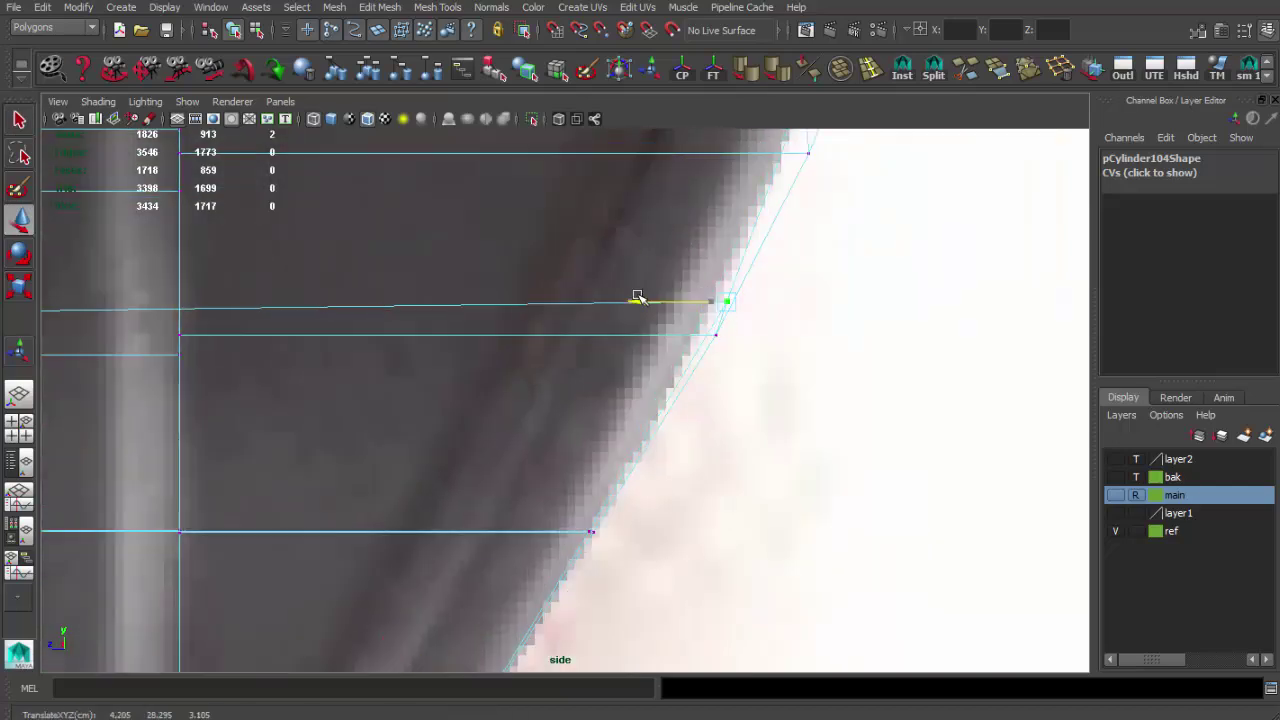
middle_click_drag(550, 535, 670, 317, "alt")
mouse_move(640, 265)
middle_mouse_down("alt")
mouse_move(689, 374)
mouse_move(617, 346)
mouse_move(563, 349)
middle_mouse_up("alt")
key("F8")
key("F8")
key("w")
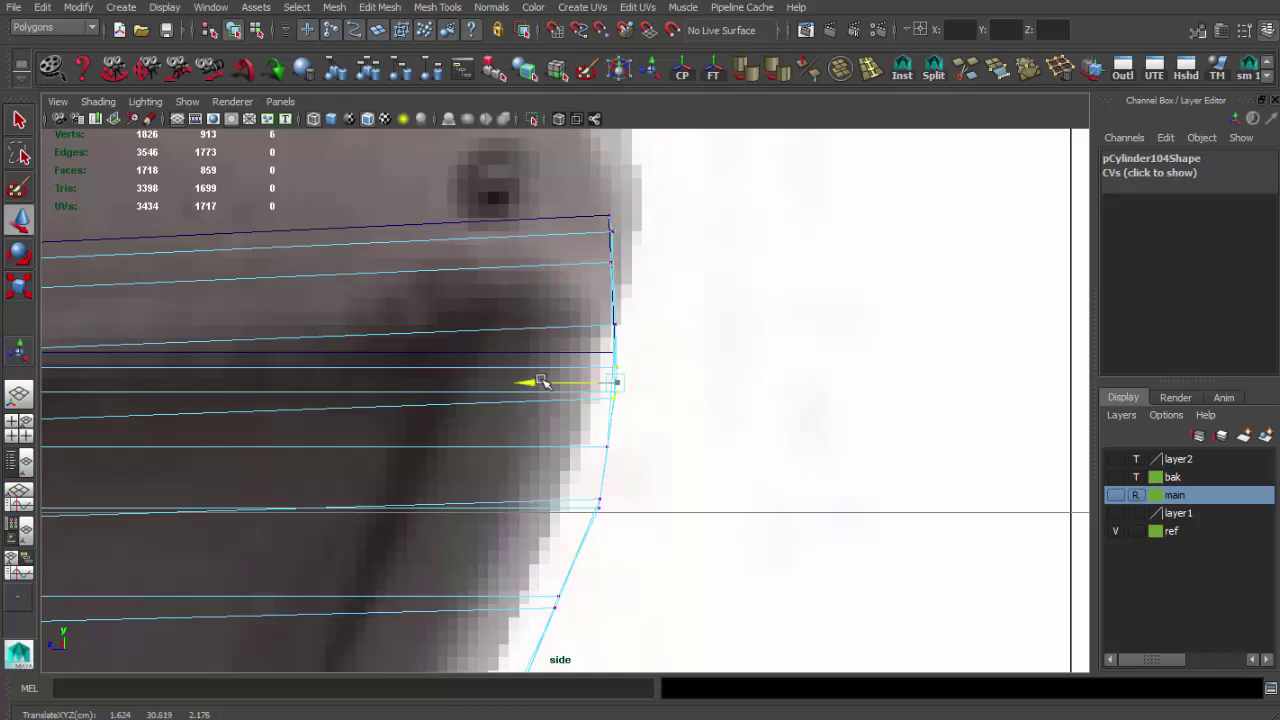
key("space")
mouse_move(771, 266)
left_mouse_down()
mouse_move(660, 330)
mouse_move(364, 360)
mouse_move(357, 374)
mouse_move(689, 397)
left_mouse_up()
key("F8")
right_click_drag(689, 397, 773, 391, "alt")
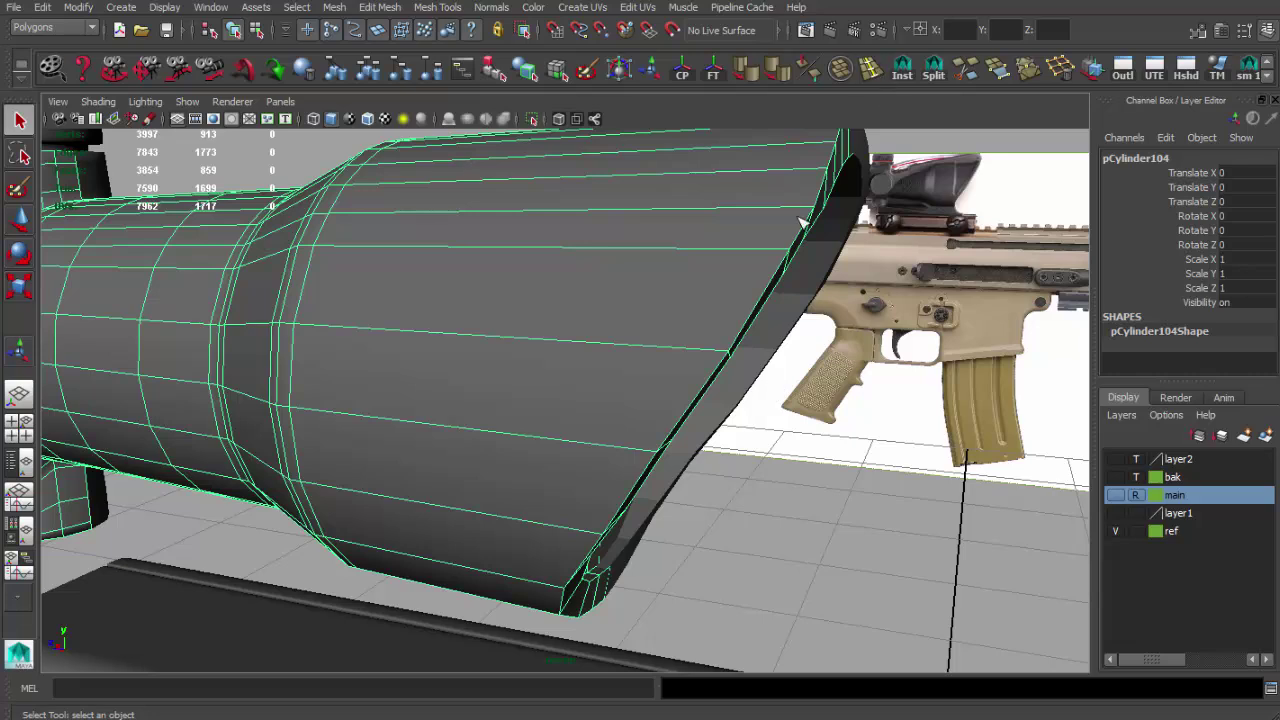
Step: Bevel the edge loop on the hood rim and inspect the result close up
left_click_drag(801, 221, 710, 213, "alt")
key("F10")
double_click(734, 229)
right_click_drag(734, 229, 786, 217, "shift")
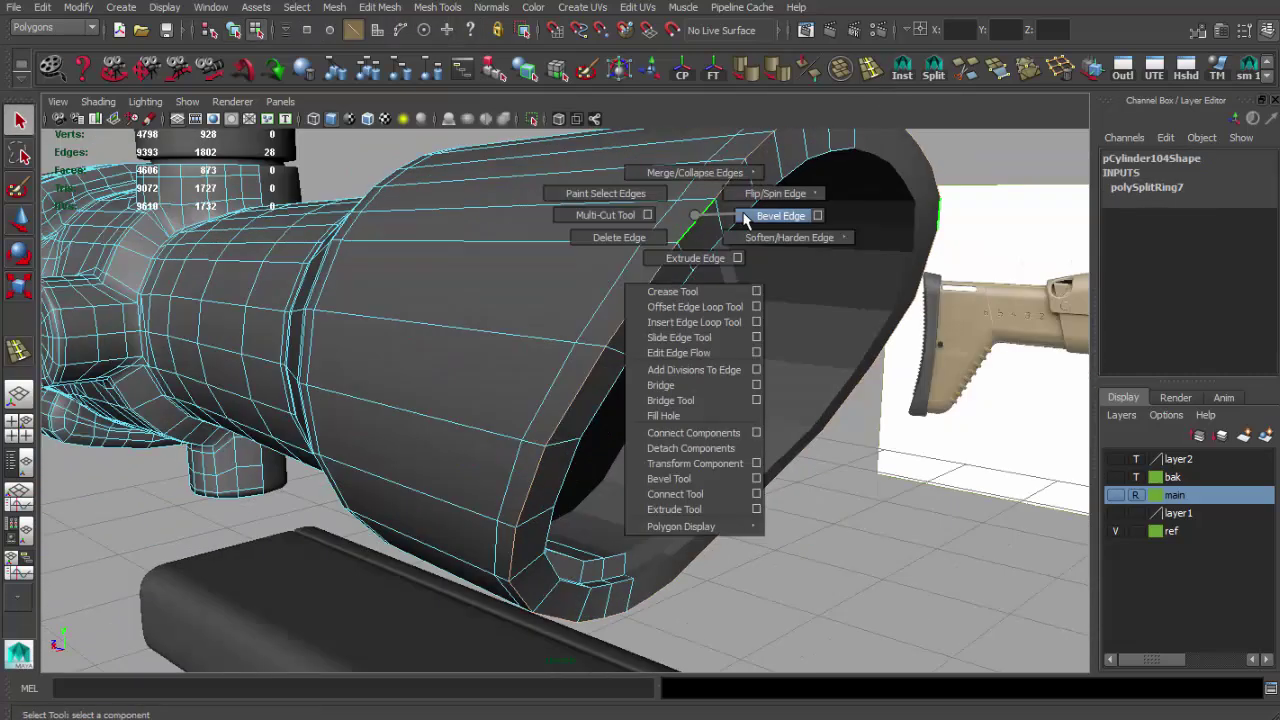
left_click_drag(786, 217, 760, 280, "alt")
left_click(1127, 186)
mouse_move(774, 206)
right_mouse_down("alt")
mouse_move(820, 306)
mouse_move(543, 349)
right_mouse_up("alt")
mouse_move(543, 349)
left_mouse_down("alt")
mouse_move(603, 289)
mouse_move(684, 330)
left_mouse_up("alt")
right_click_drag(684, 330, 627, 365, "alt")
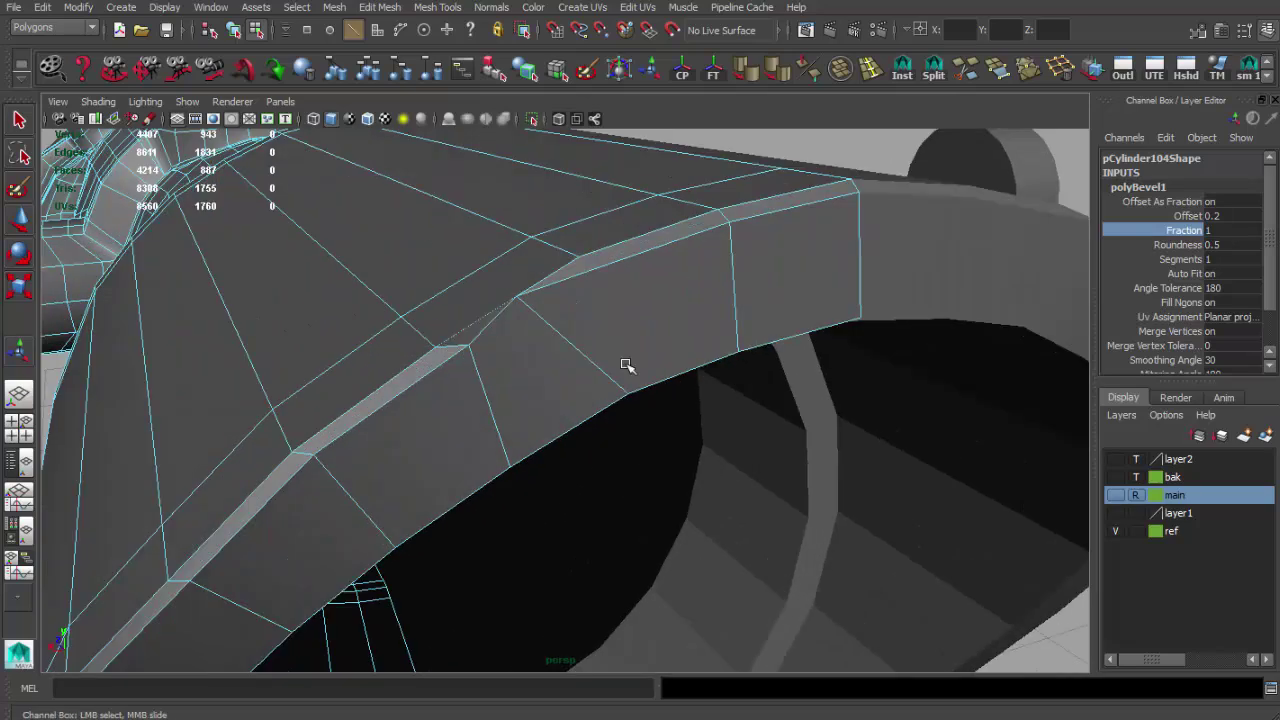
Step: Undo that bevel and bevel the rim edges again
key("ctrl+z")
key("q")
key("4")
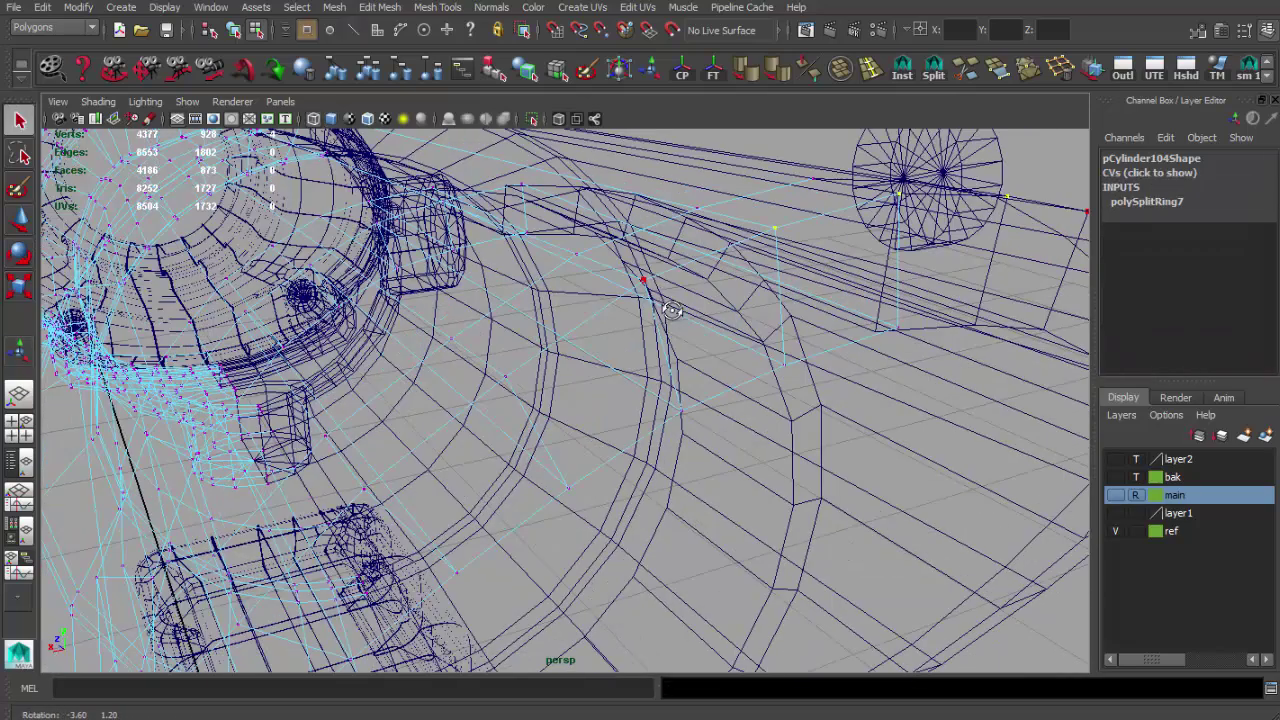
key("5")
right_click_drag(710, 322, 776, 332, "shift")
mouse_move(776, 332)
left_mouse_down("alt")
mouse_move(737, 434)
mouse_move(474, 328)
mouse_move(646, 471)
left_mouse_up("alt")
left_click(474, 328)
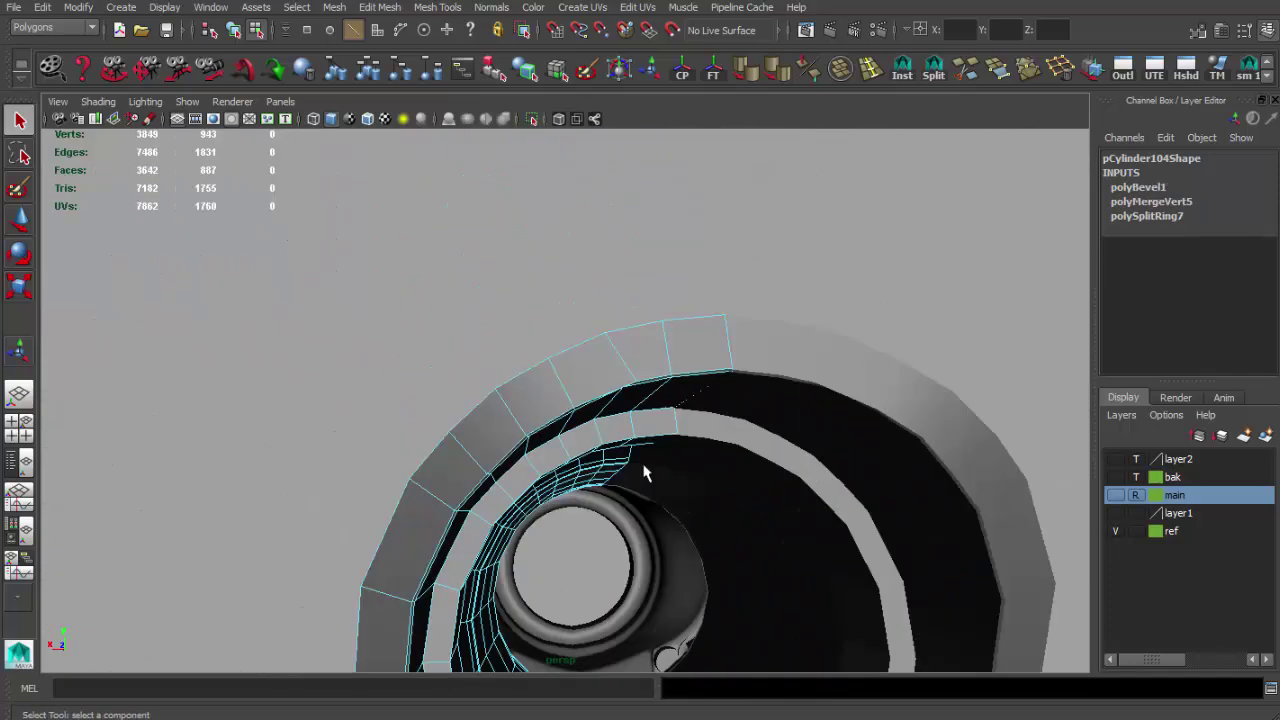
right_click_drag(646, 471, 590, 377, "alt")
right_click(590, 377)
mouse_move(562, 368)
left_mouse_down("alt")
mouse_move(694, 374)
mouse_move(714, 471)
mouse_move(757, 520)
mouse_move(591, 433)
left_mouse_up("alt")
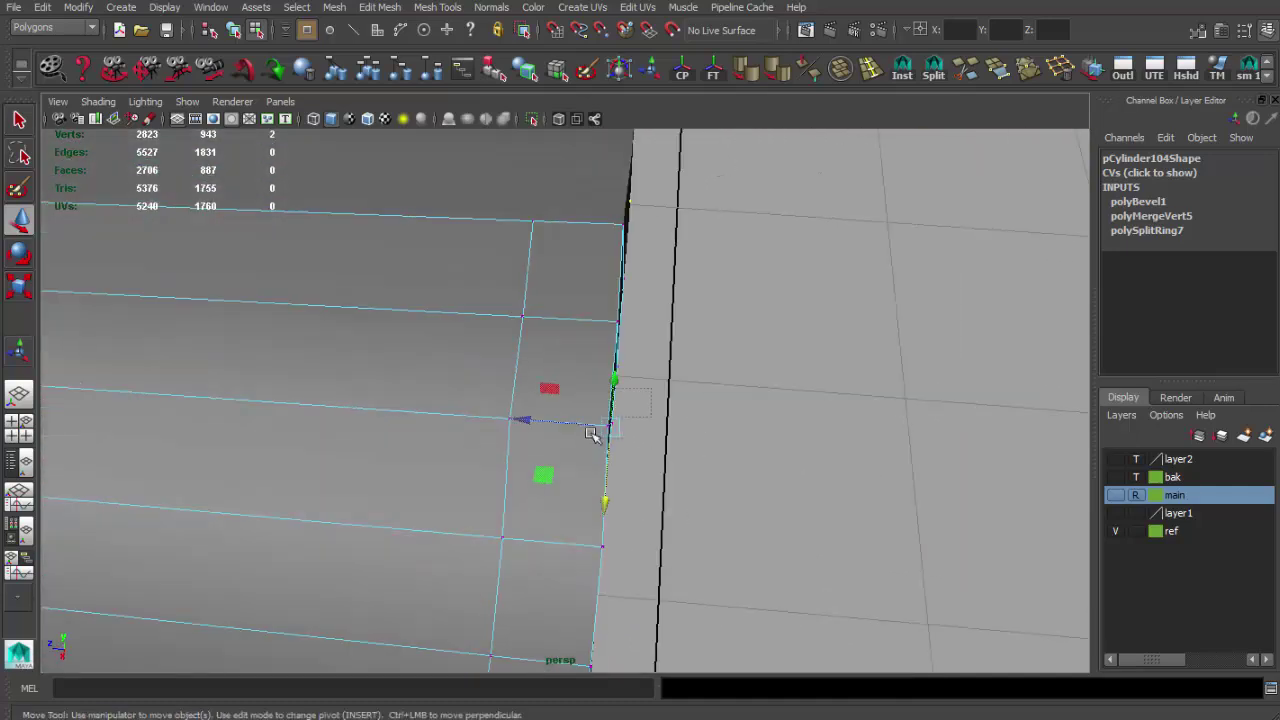
Step: Preview the scope smoothed and compare the hood against the reference photo
key("3")
mouse_move(697, 457)
left_mouse_down("alt")
mouse_move(546, 423)
mouse_move(700, 551)
mouse_move(672, 582)
mouse_move(477, 509)
mouse_move(680, 517)
left_mouse_up("alt")
key("F8")
left_click(672, 582)
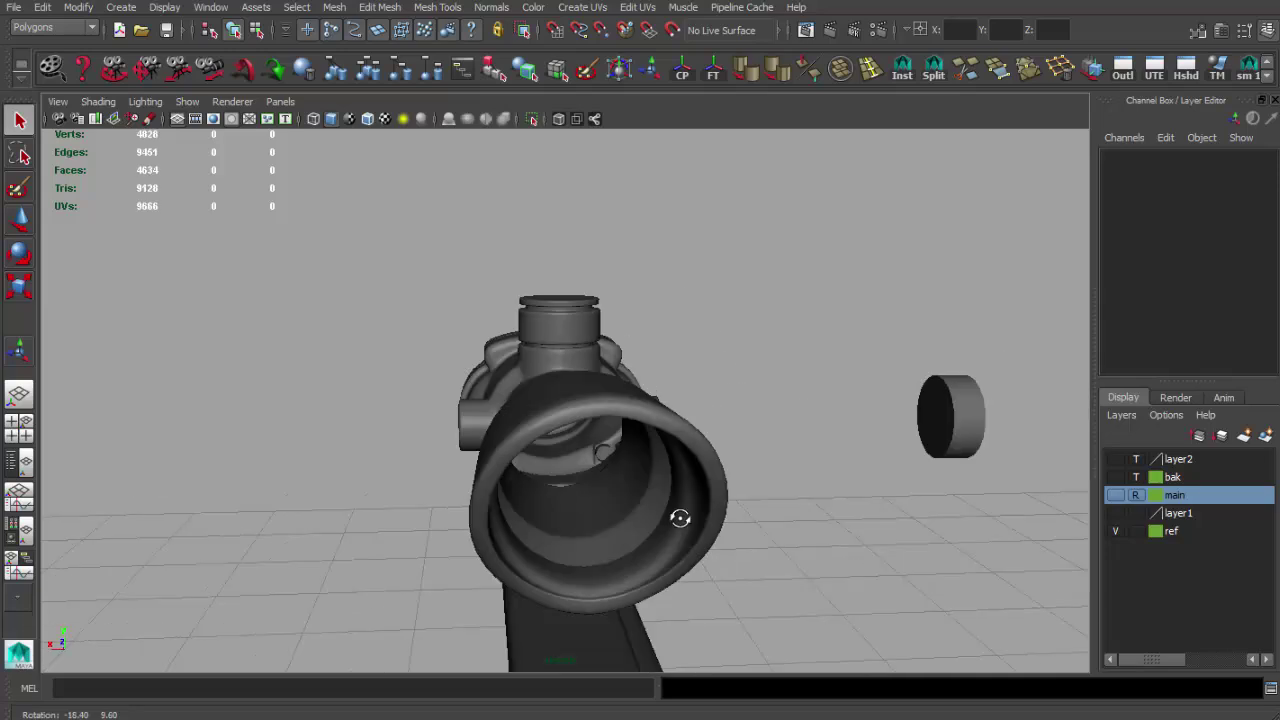
key("alt+Tab")
left_click(802, 413)
mouse_move(802, 413)
left_mouse_down("alt")
mouse_move(579, 426)
mouse_move(571, 457)
mouse_move(894, 368)
mouse_move(546, 440)
mouse_move(586, 506)
mouse_move(534, 506)
left_mouse_up("alt")
Step: Select the rim vertices at the cylinder end and move them
key("F8")
mouse_move(595, 445)
left_mouse_down()
mouse_move(484, 498)
mouse_move(494, 309)
mouse_move(566, 380)
mouse_move(481, 370)
left_mouse_up()
key("w")
left_click_drag(481, 459, 486, 400, "alt")
left_click_drag(540, 330, 1080, 400, "shift")
left_click_drag(709, 429, 669, 455, "alt")
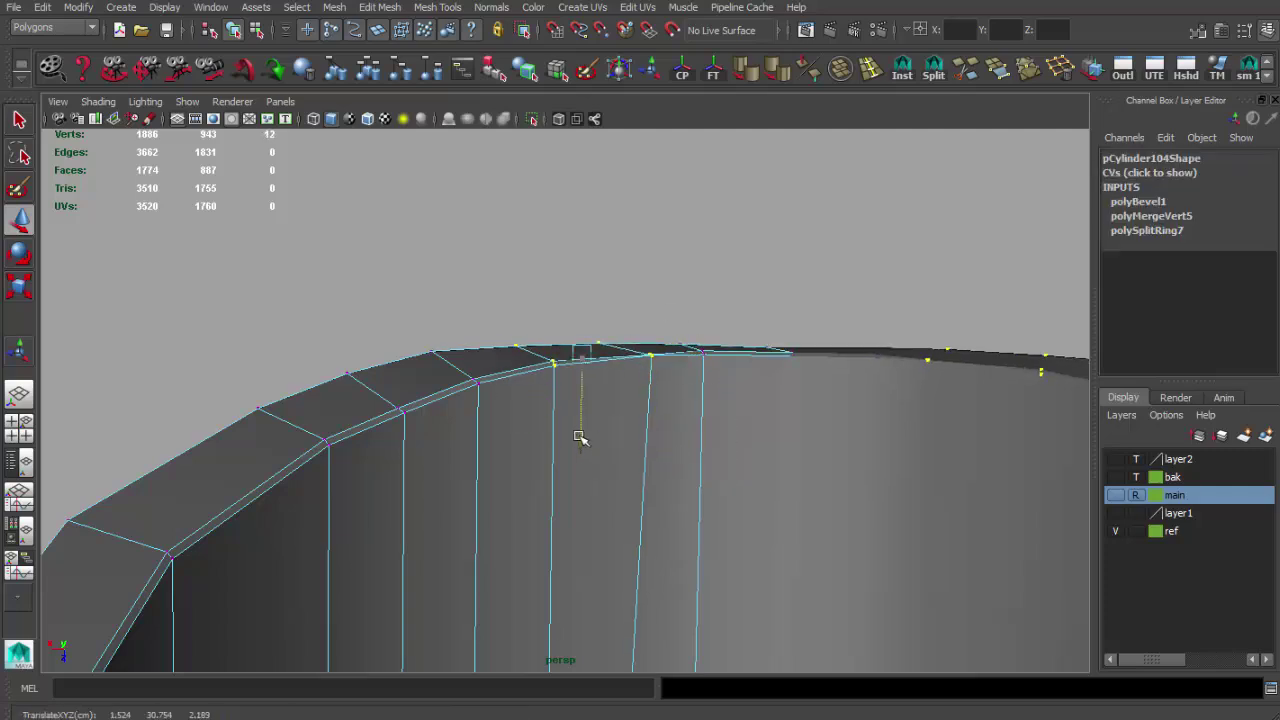
Step: Scale the selected rim vertices to round off the opening
key("q")
mouse_move(659, 384)
left_mouse_down("alt")
mouse_move(580, 337)
mouse_move(666, 429)
mouse_move(623, 362)
left_mouse_up("alt")
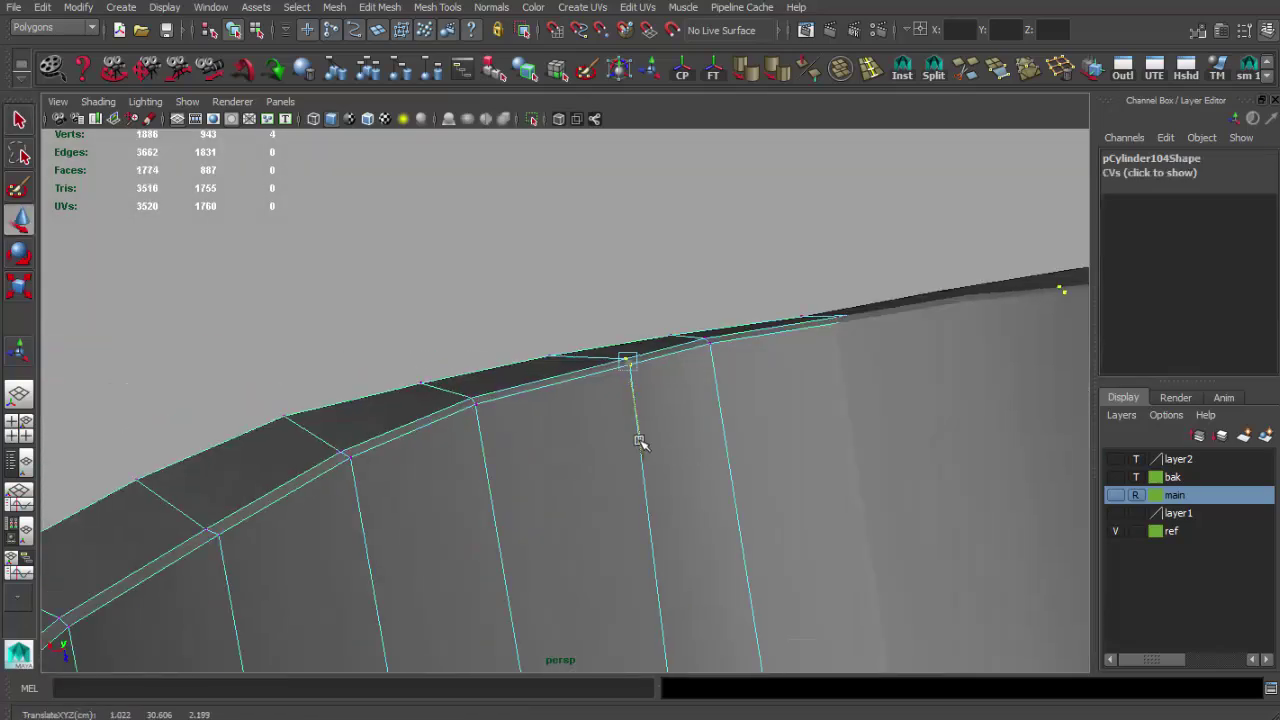
key("r")
left_click_drag(492, 402, 606, 343, "alt")
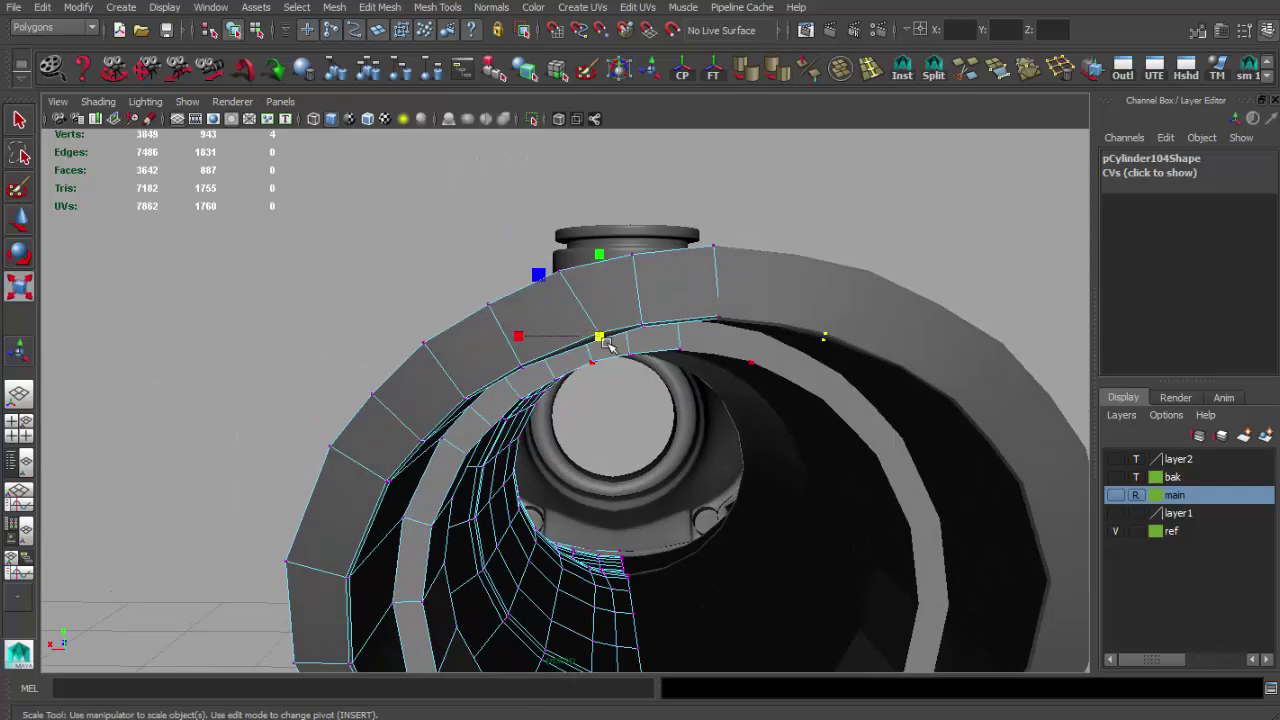
key("q")
mouse_move(527, 279)
left_mouse_down("alt")
mouse_move(591, 371)
mouse_move(595, 330)
left_mouse_up("alt")
key("F8")
Step: Insert a supporting edge loop near the rim
mouse_move(571, 400)
left_mouse_down("alt")
mouse_move(514, 371)
mouse_move(826, 185)
left_mouse_up("alt")
left_click(674, 256)
mouse_move(674, 256)
left_mouse_down("alt")
mouse_move(717, 232)
mouse_move(656, 345)
mouse_move(479, 474)
mouse_move(726, 226)
mouse_move(695, 299)
mouse_move(473, 261)
mouse_move(560, 329)
mouse_move(565, 376)
left_mouse_up("alt")
key("w")
Step: Add a hollow lip to the hood end and slide an edge loop along it
left_click(565, 376)
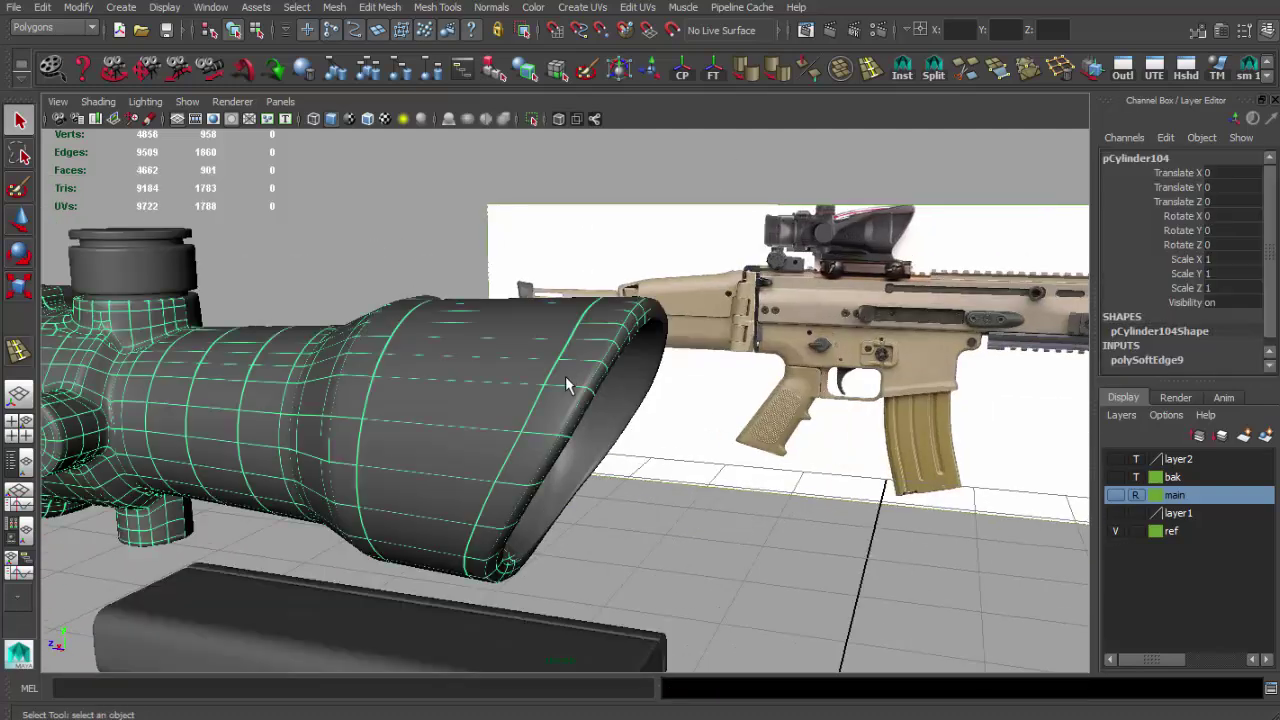
left_click(873, 76)
mouse_move(640, 330)
left_mouse_down("alt")
mouse_move(567, 341)
mouse_move(568, 292)
left_mouse_up("alt")
key("F10")
double_click(566, 292)
right_click_drag(566, 292, 565, 405, "shift")
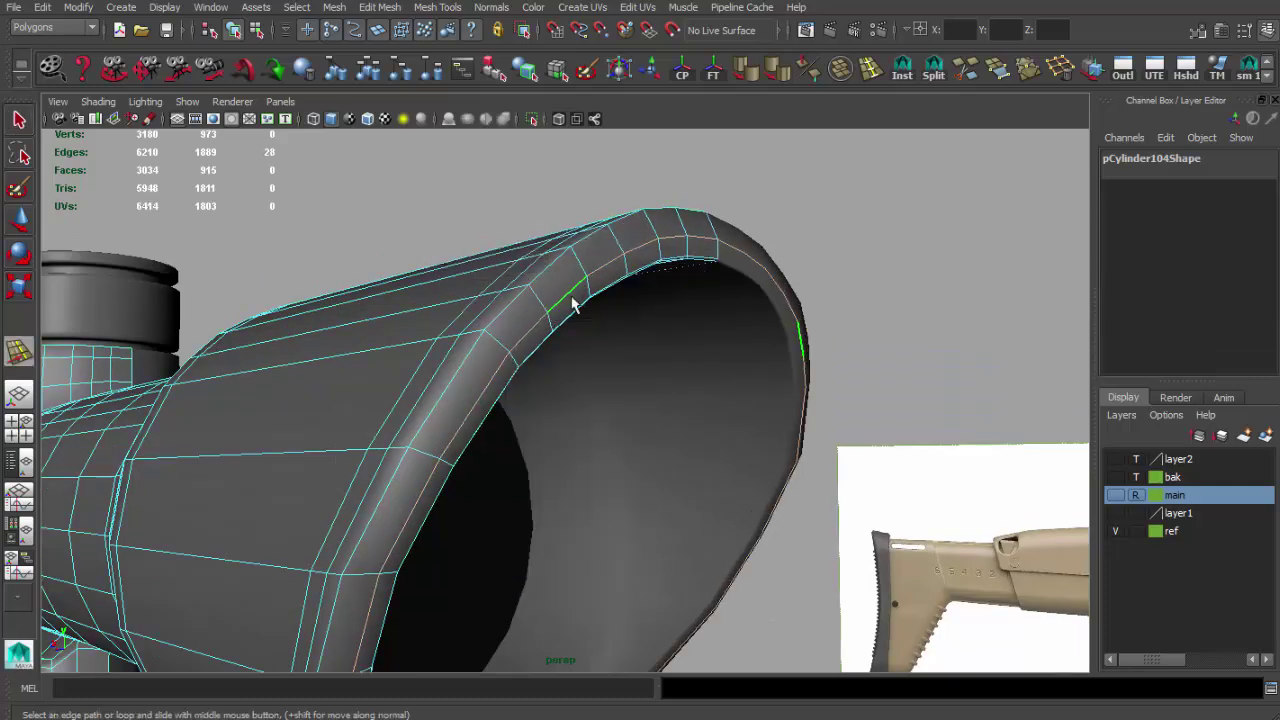
key("w")
Step: Orbit and zoom around the scope front to inspect the hood in wireframe
mouse_move(534, 286)
left_mouse_down("alt")
mouse_move(529, 434)
mouse_move(565, 443)
mouse_move(545, 420)
left_mouse_up("alt")
right_click_drag(545, 420, 514, 391)
mouse_move(514, 391)
left_mouse_down("alt")
mouse_move(747, 312)
mouse_move(402, 322)
mouse_move(567, 475)
left_mouse_up("alt")
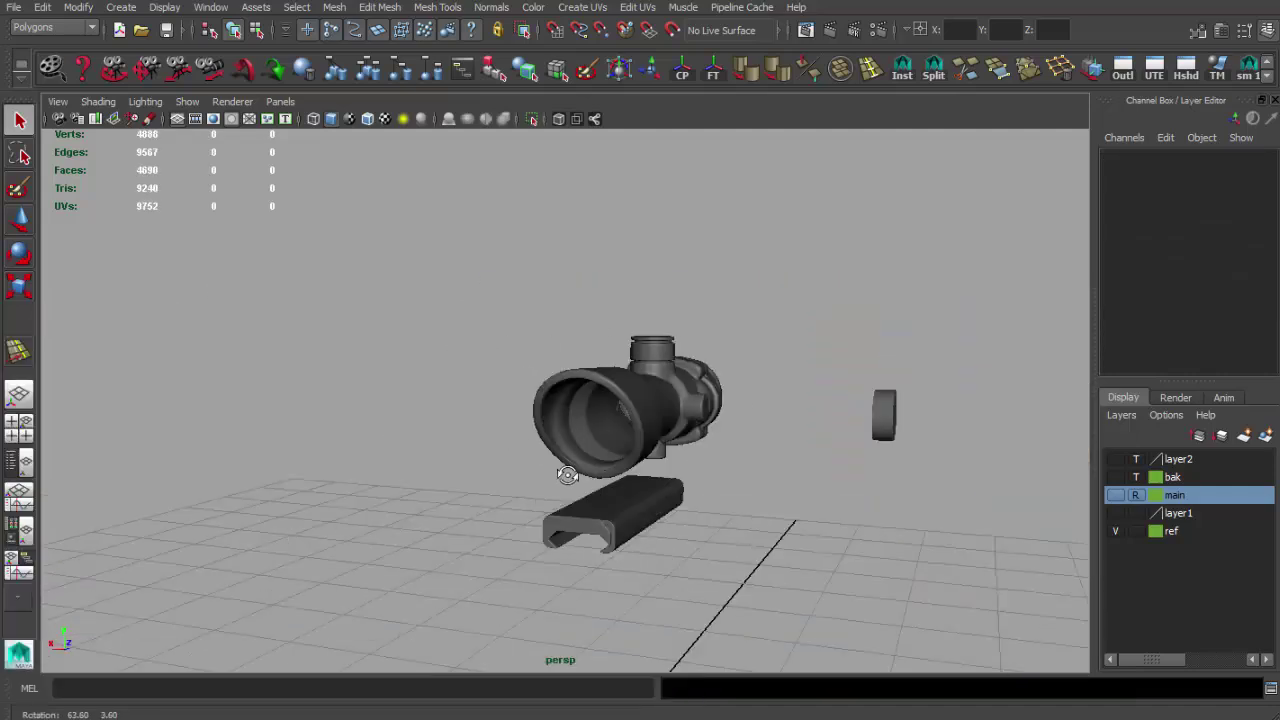
right_click_drag(567, 475, 686, 371, "alt")
mouse_move(686, 371)
left_mouse_down("alt")
mouse_move(834, 366)
mouse_move(706, 434)
mouse_move(508, 486)
mouse_move(671, 443)
left_mouse_up("alt")
mouse_move(671, 443)
right_mouse_down("alt")
mouse_move(748, 512)
mouse_move(654, 506)
right_mouse_up("alt")
left_click(654, 506)
mouse_move(654, 506)
left_mouse_down("alt")
mouse_move(671, 517)
mouse_move(677, 477)
mouse_move(698, 500)
left_mouse_up("alt")
key("4")
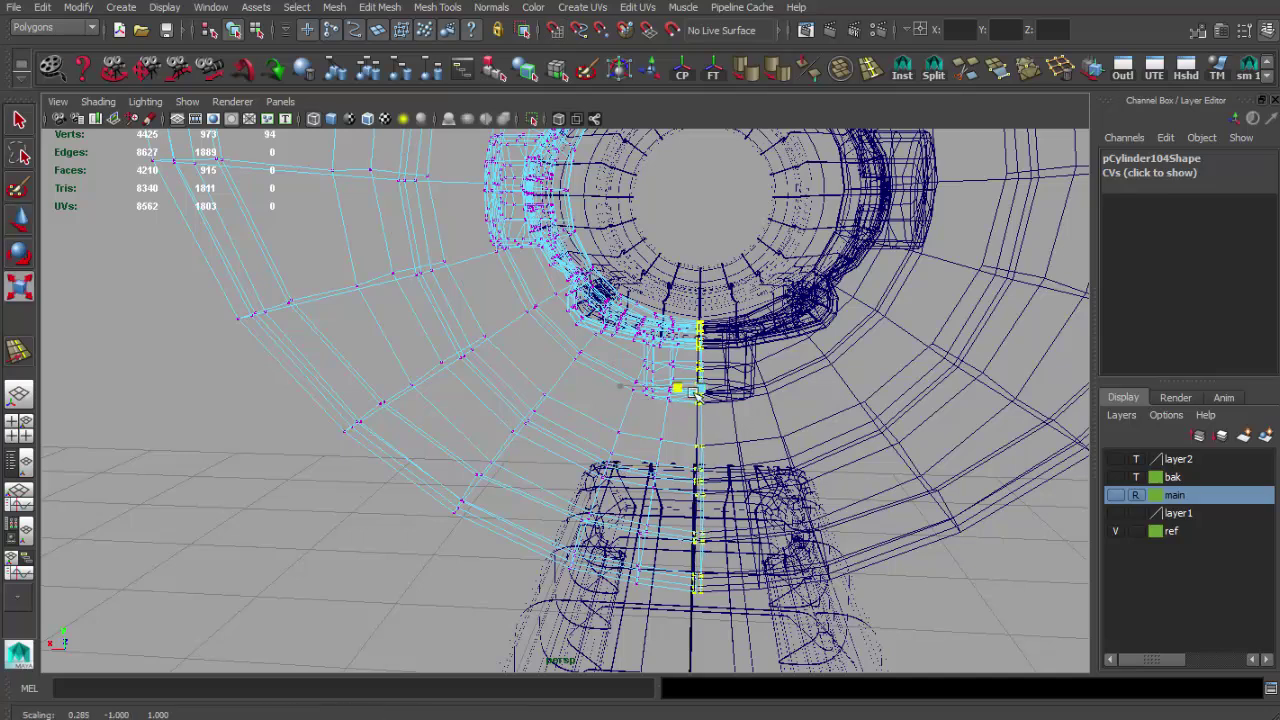
Step: Switch to shaded display and create a mirrored instance of the half scope body
key("5")
left_click(902, 70)
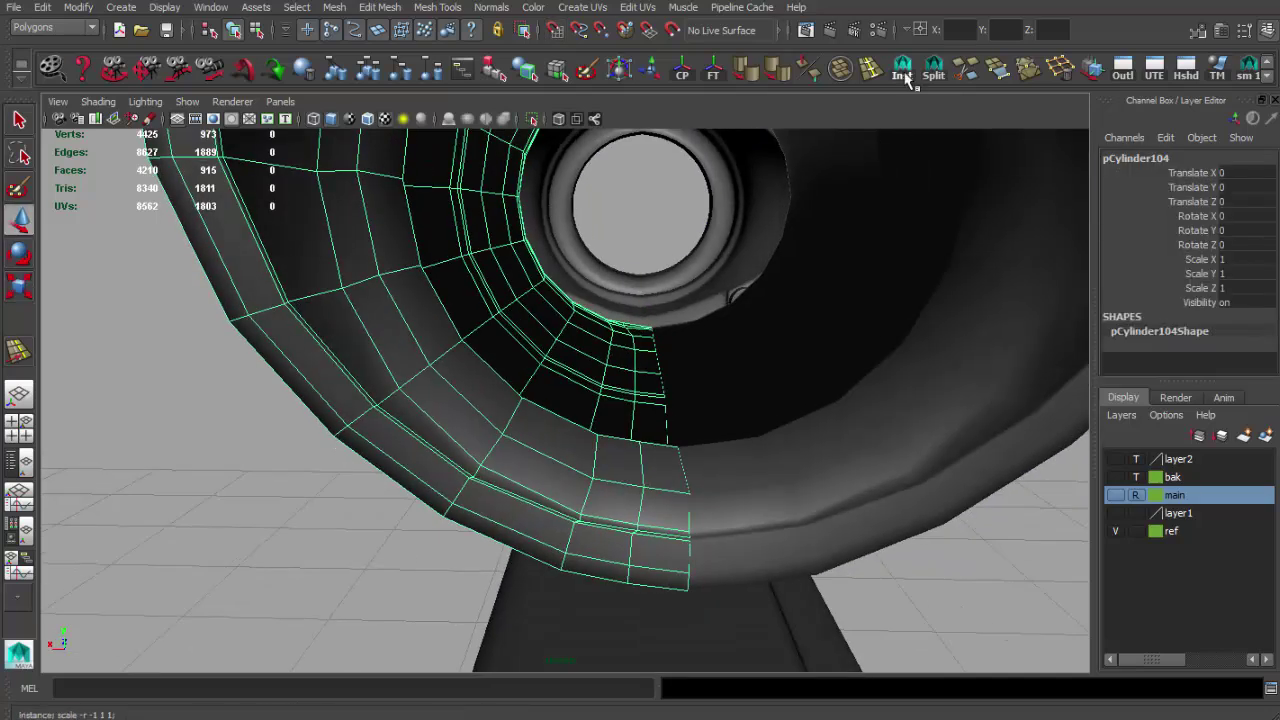
left_click_drag(634, 503, 531, 414, "alt")
mouse_move(531, 414)
right_mouse_down("alt")
mouse_move(660, 462)
mouse_move(694, 517)
right_mouse_up("alt")
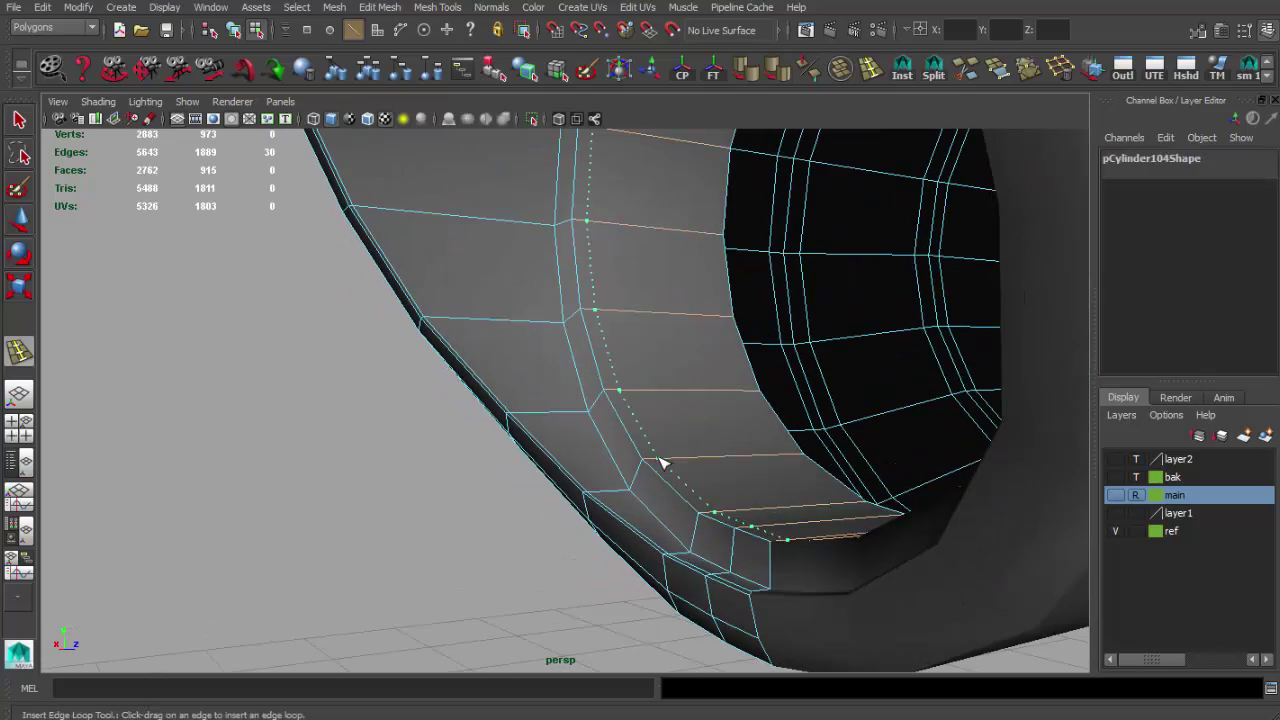
Step: Insert two edge loops around the hood's lower rim, then scale and reposition one rim loop
left_click(660, 462)
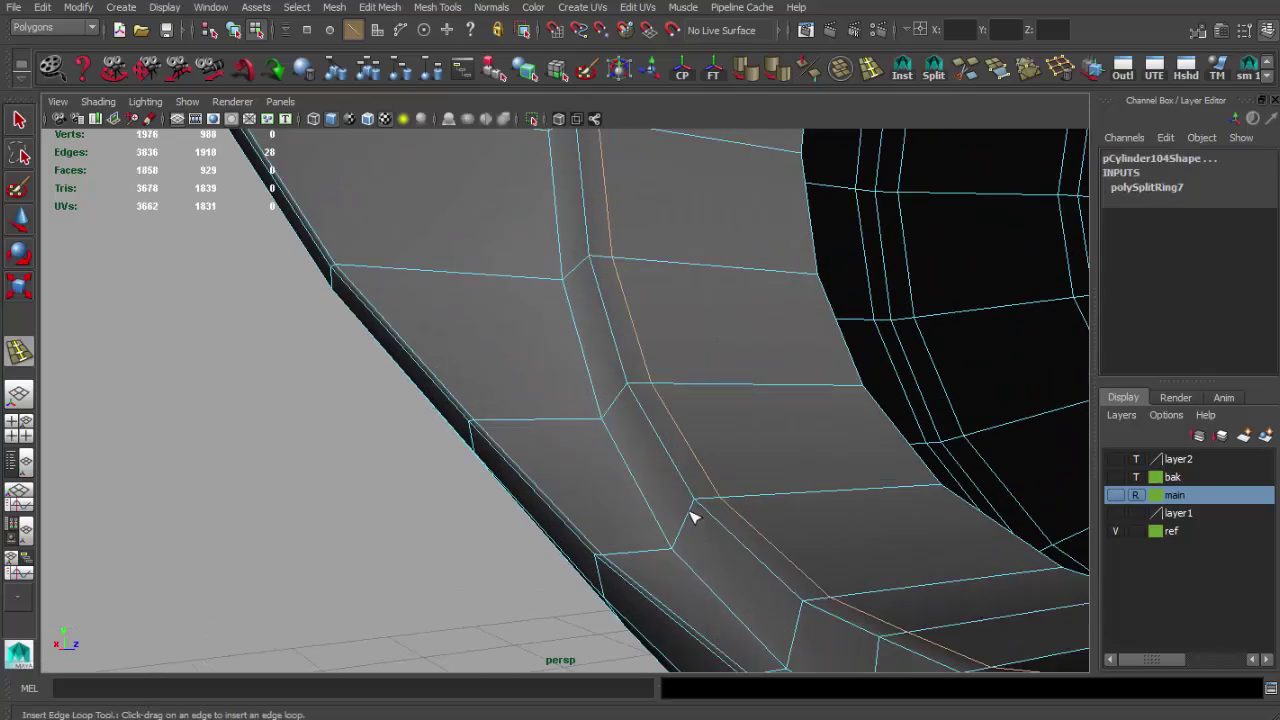
left_click(658, 555)
mouse_move(658, 555)
left_mouse_down("alt")
mouse_move(606, 491)
mouse_move(635, 509)
mouse_move(621, 372)
left_mouse_up("alt")
key("q")
double_click(492, 530)
key("r")
mouse_move(492, 530)
left_mouse_down("alt")
mouse_move(663, 551)
mouse_move(508, 562)
left_mouse_up("alt")
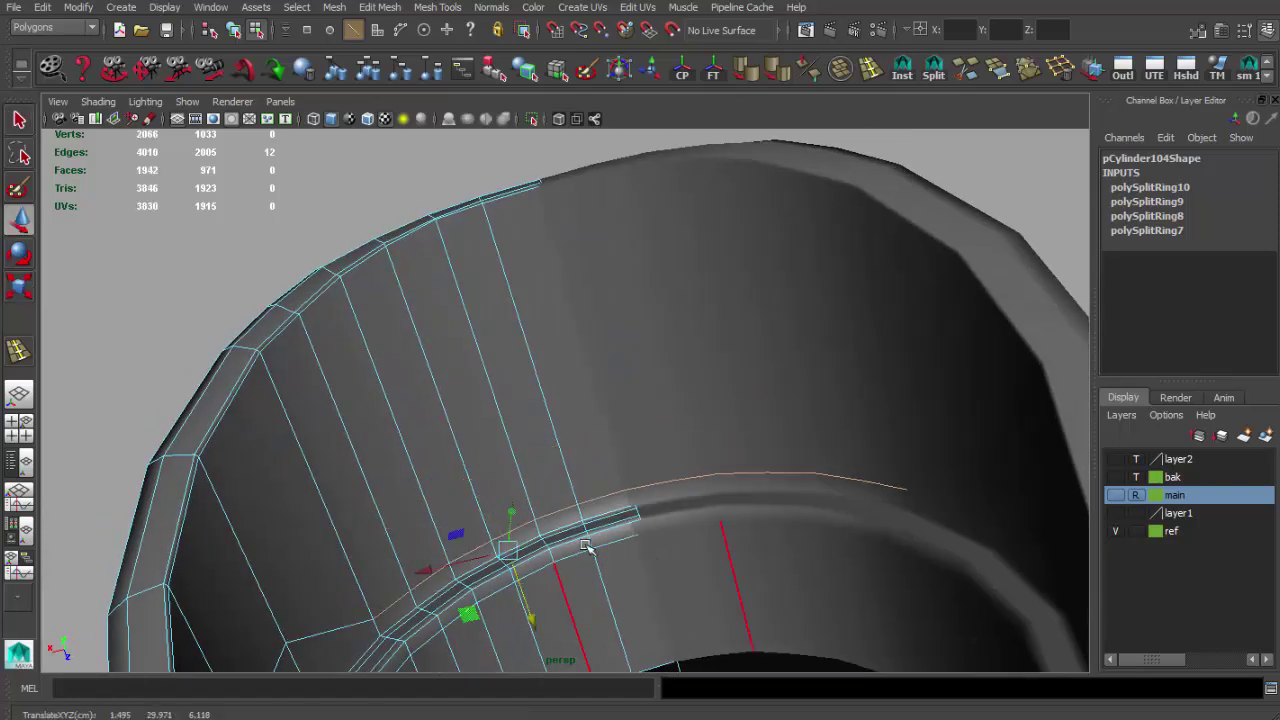
key("q")
left_click_drag(587, 546, 652, 402, "alt")
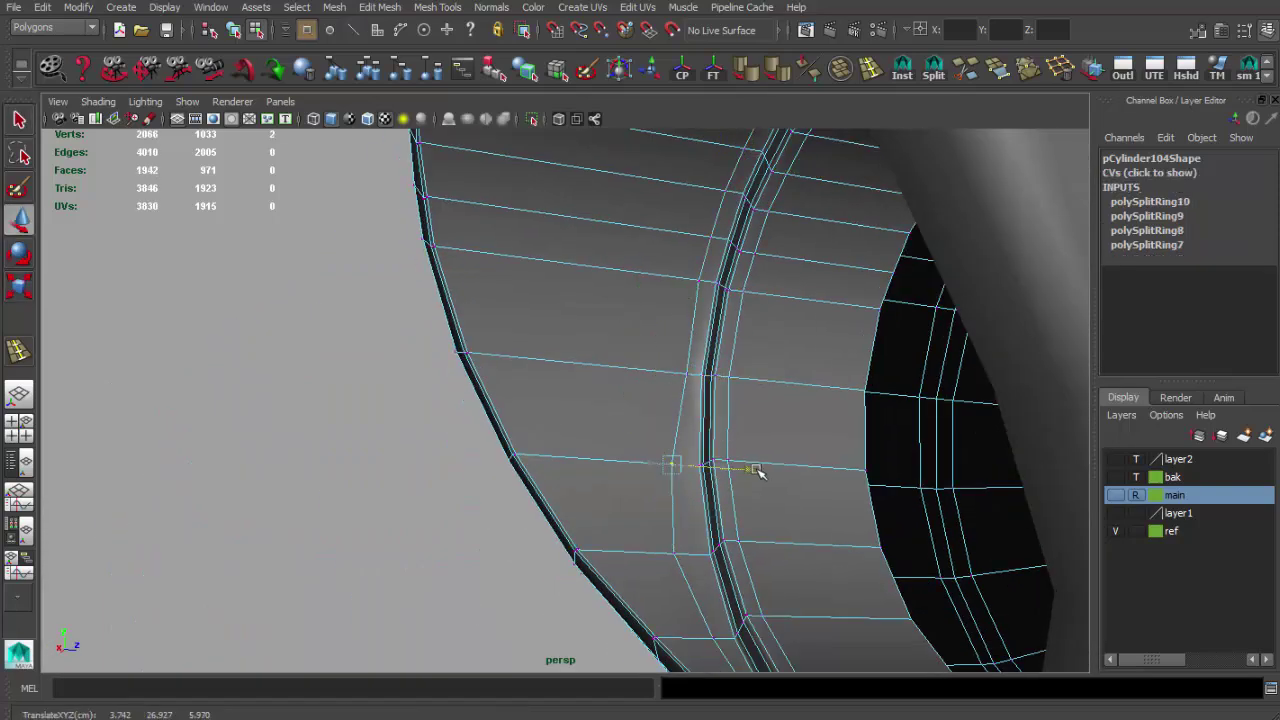
Step: Add another edge loop near the hood edge and move the edges along its lower edge
key("q")
key("F8")
left_click_drag(768, 560, 531, 289, "alt")
right_click_drag(531, 289, 684, 285, "alt")
key("i")
left_click(571, 271)
mouse_move(571, 271)
left_mouse_down("alt")
mouse_move(443, 360)
mouse_move(820, 477)
left_mouse_up("alt")
key("q")
mouse_move(690, 328)
right_mouse_down("alt")
mouse_move(534, 289)
mouse_move(670, 404)
right_mouse_up("alt")
left_click_drag(670, 404, 871, 486, "alt")
right_click_drag(871, 486, 766, 451, "alt")
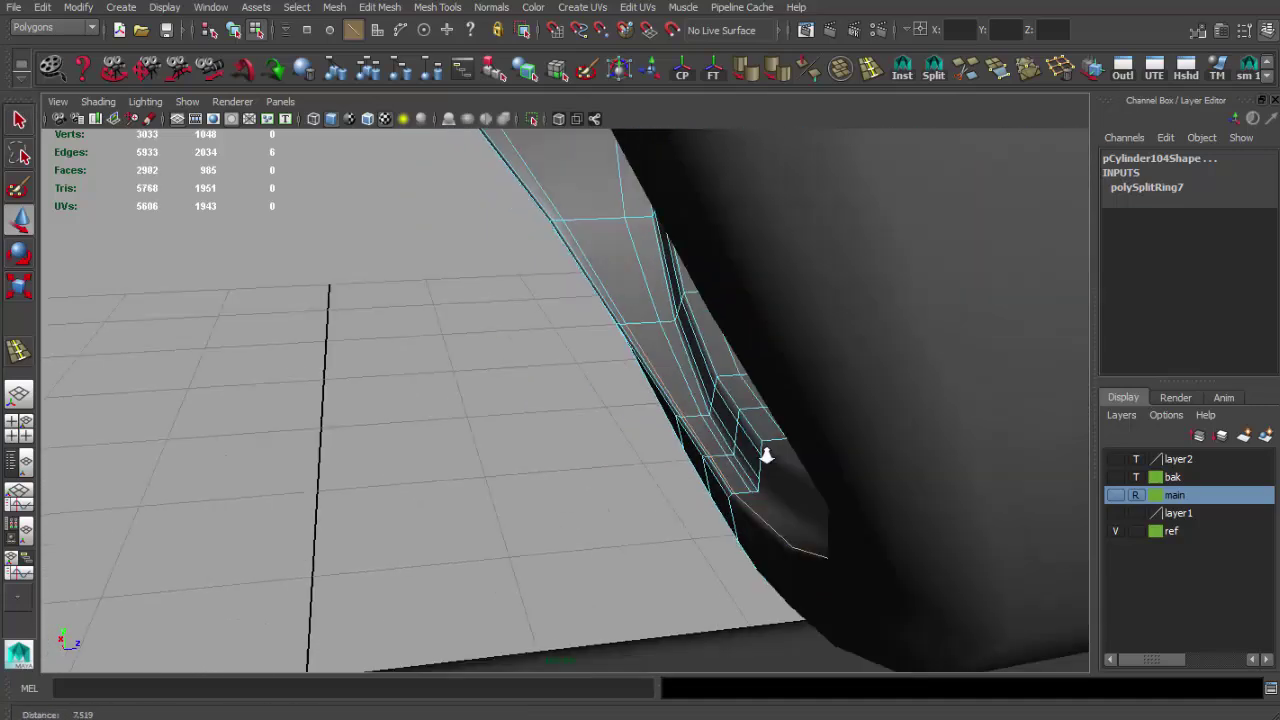
left_click_drag(766, 451, 760, 451, "alt")
key("w")
key("q")
Step: Inspect the curved rim, clear the selection and bring up the scope reference photo
mouse_move(757, 364)
left_mouse_down("alt")
mouse_move(590, 263)
mouse_move(530, 272)
left_mouse_up("alt")
key("q")
mouse_move(613, 250)
left_mouse_down("alt")
mouse_move(429, 443)
mouse_move(560, 455)
left_mouse_up("alt")
right_click_drag(560, 455, 543, 457, "alt")
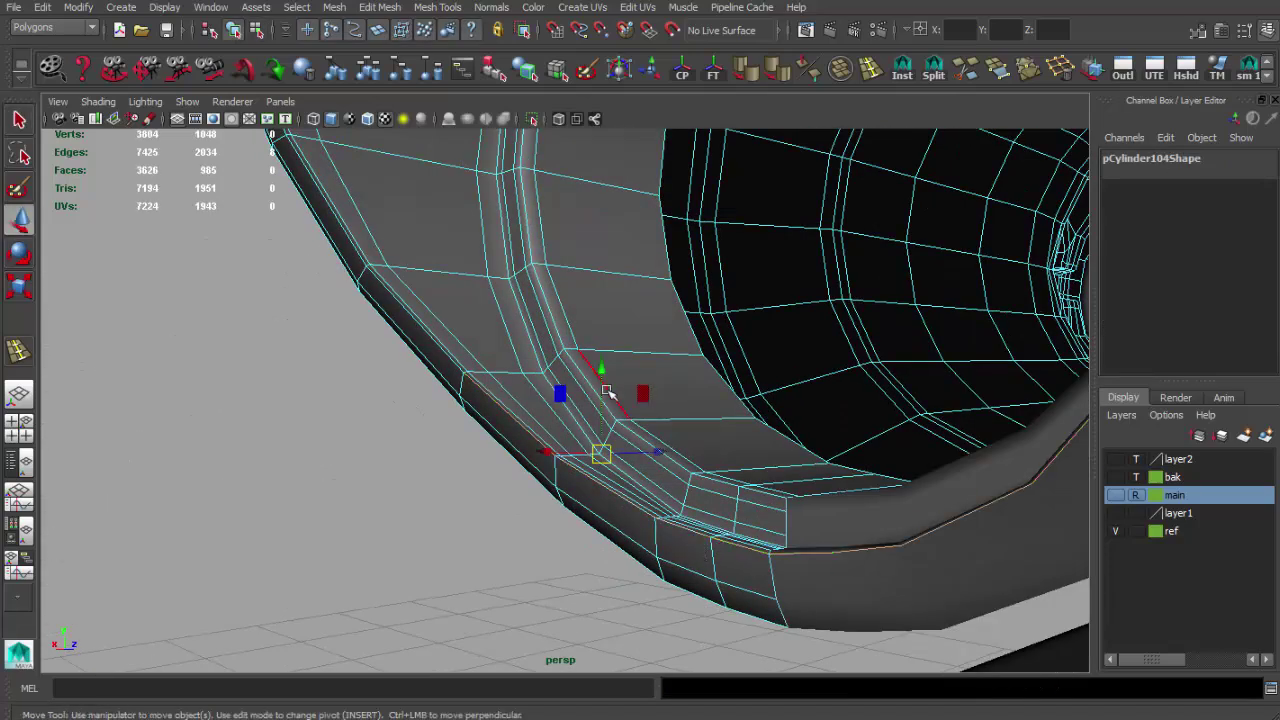
key("q")
mouse_move(573, 374)
left_mouse_down("alt")
mouse_move(420, 263)
mouse_move(527, 381)
mouse_move(430, 435)
left_mouse_up("alt")
key("F8")
right_click_drag(430, 435, 366, 371, "alt")
key("q")
left_click(366, 371)
mouse_move(366, 371)
left_mouse_down("alt")
mouse_move(510, 322)
mouse_move(286, 351)
mouse_move(549, 314)
mouse_move(371, 706)
left_mouse_up("alt")
left_click(371, 711)
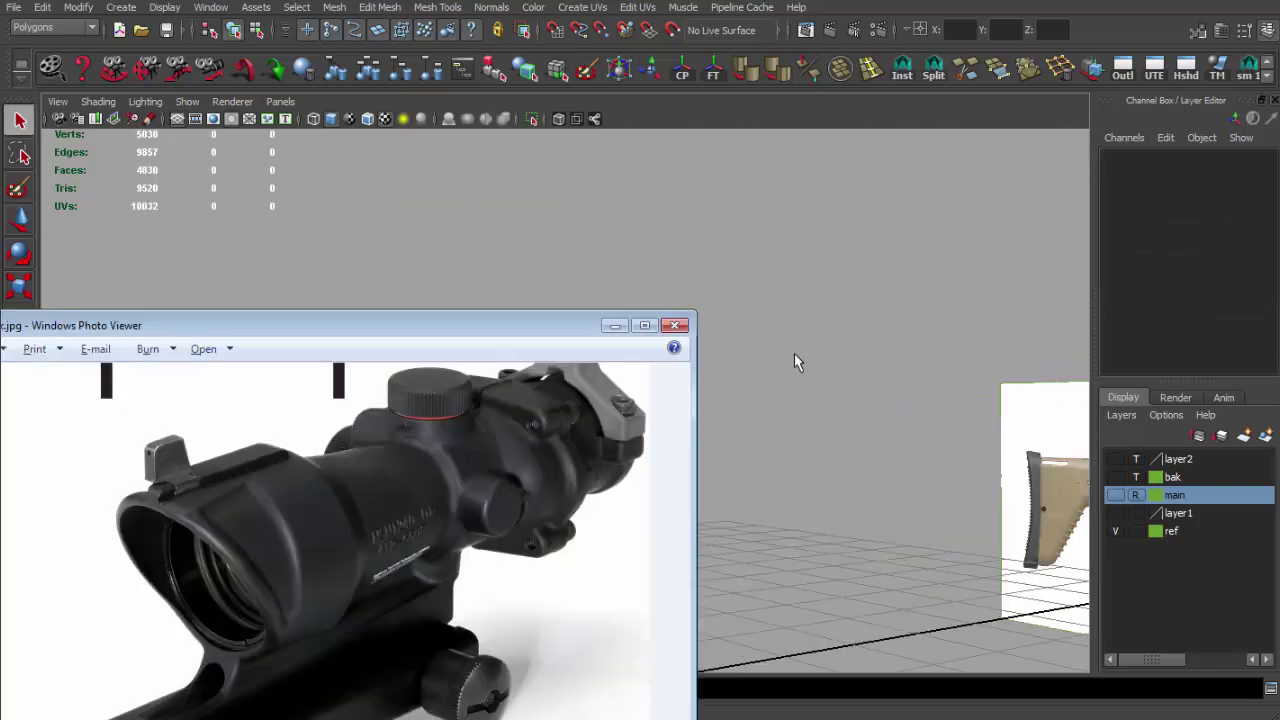
mouse_move(786, 439)
left_mouse_down("alt")
mouse_move(686, 449)
mouse_move(828, 443)
mouse_move(586, 386)
left_mouse_up("alt")
scroll(586, 386, "up", 5)
Step: Select and grow the faces inside the objective hood, then stretch them deeper along Z
left_click(866, 371)
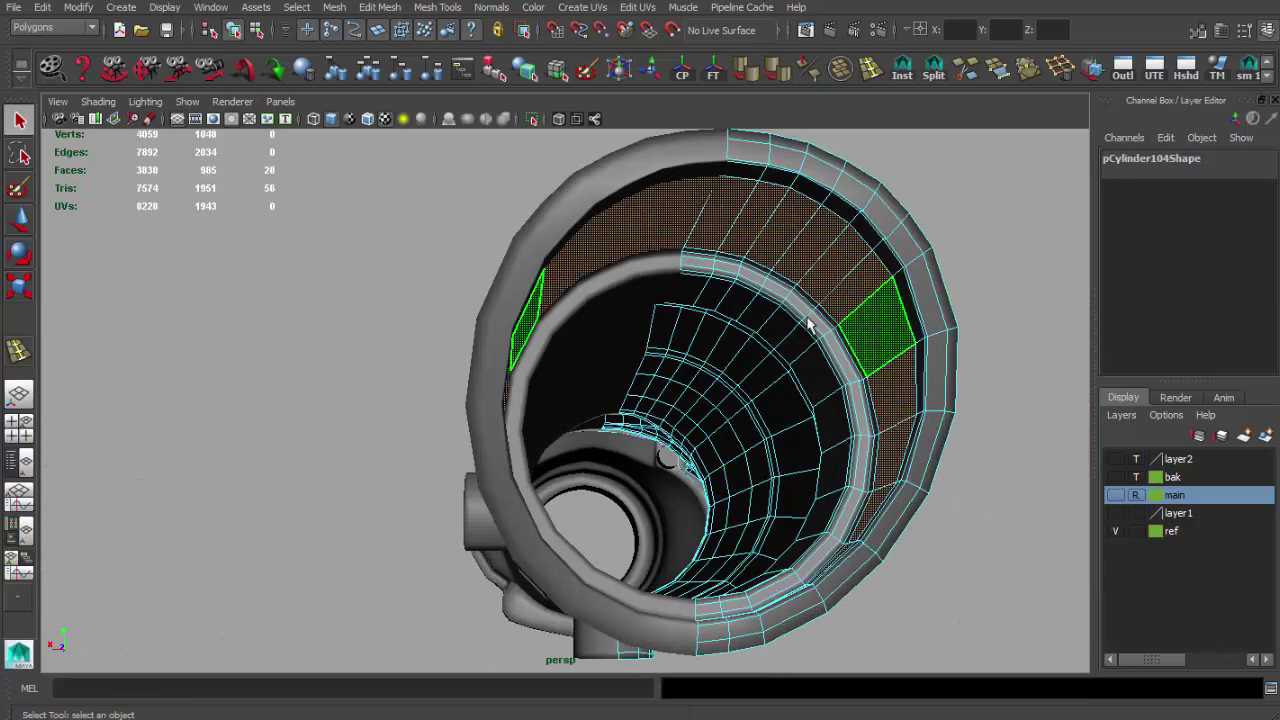
left_click(766, 316)
key("shift+period")
key("shift+period")
key("shift+period")
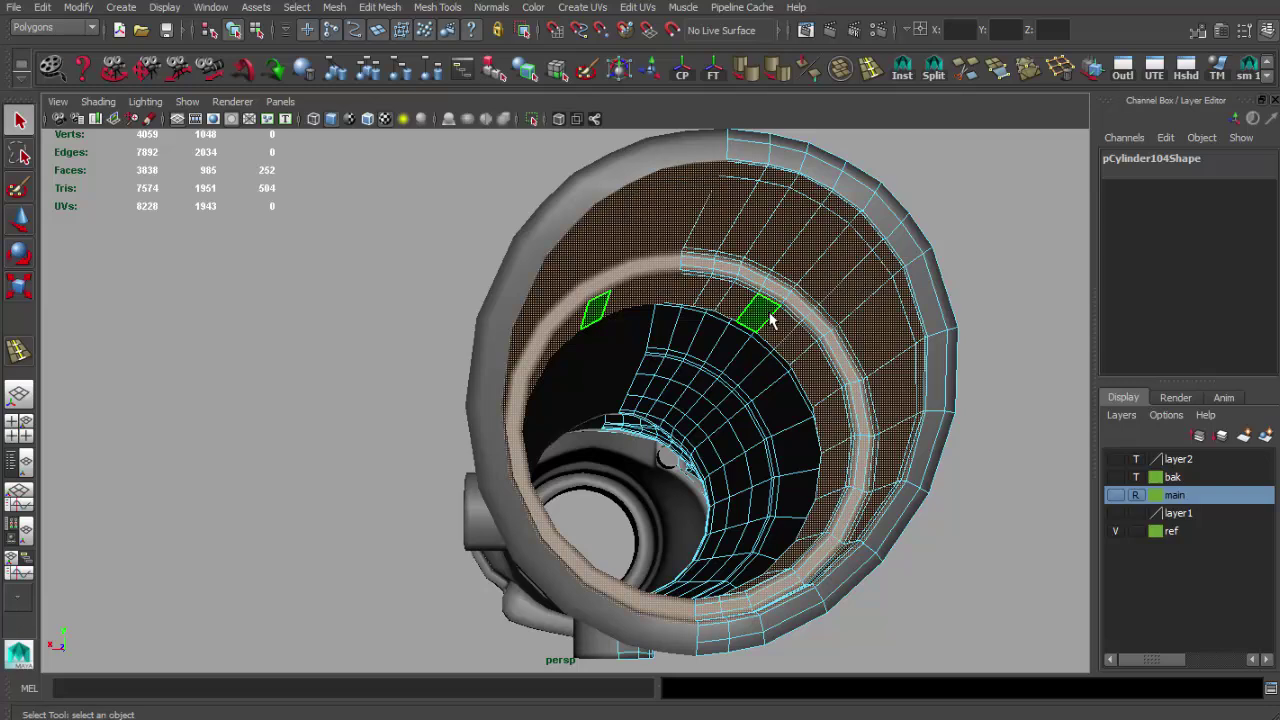
mouse_move(786, 368)
left_mouse_down("alt")
mouse_move(797, 423)
mouse_move(760, 430)
left_mouse_up("alt")
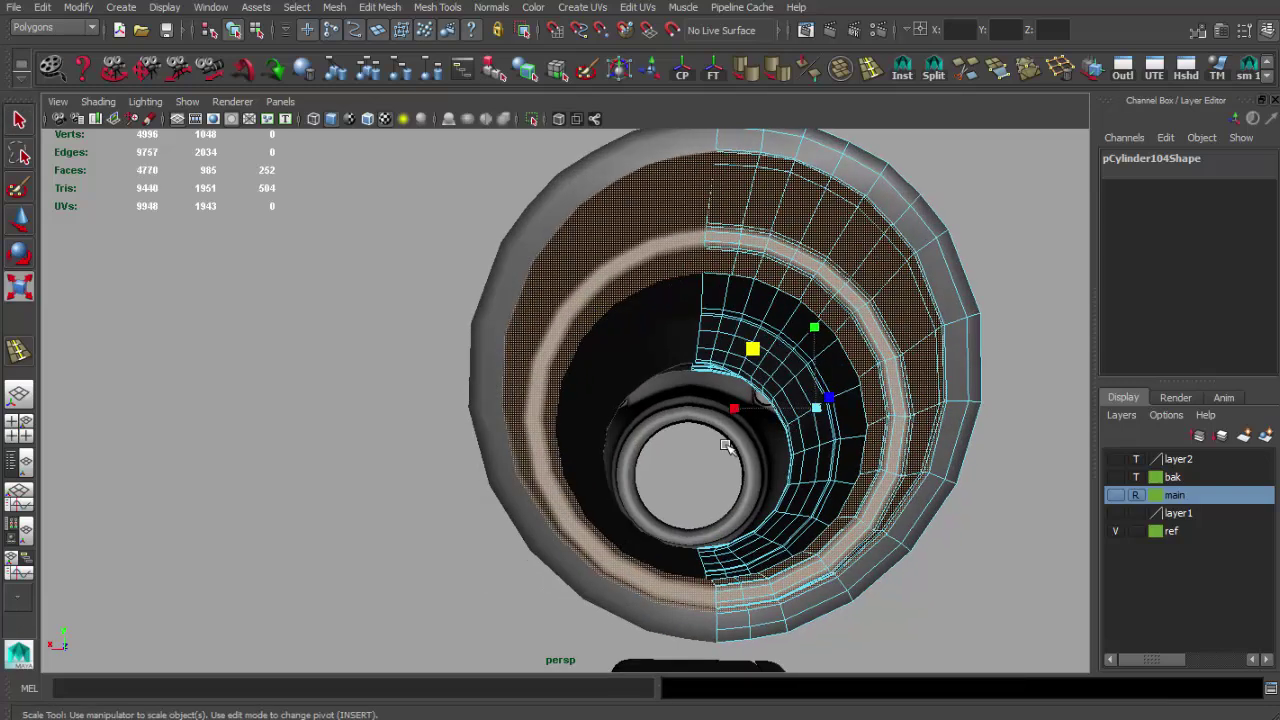
key("space")
key("space")
key("Insert")
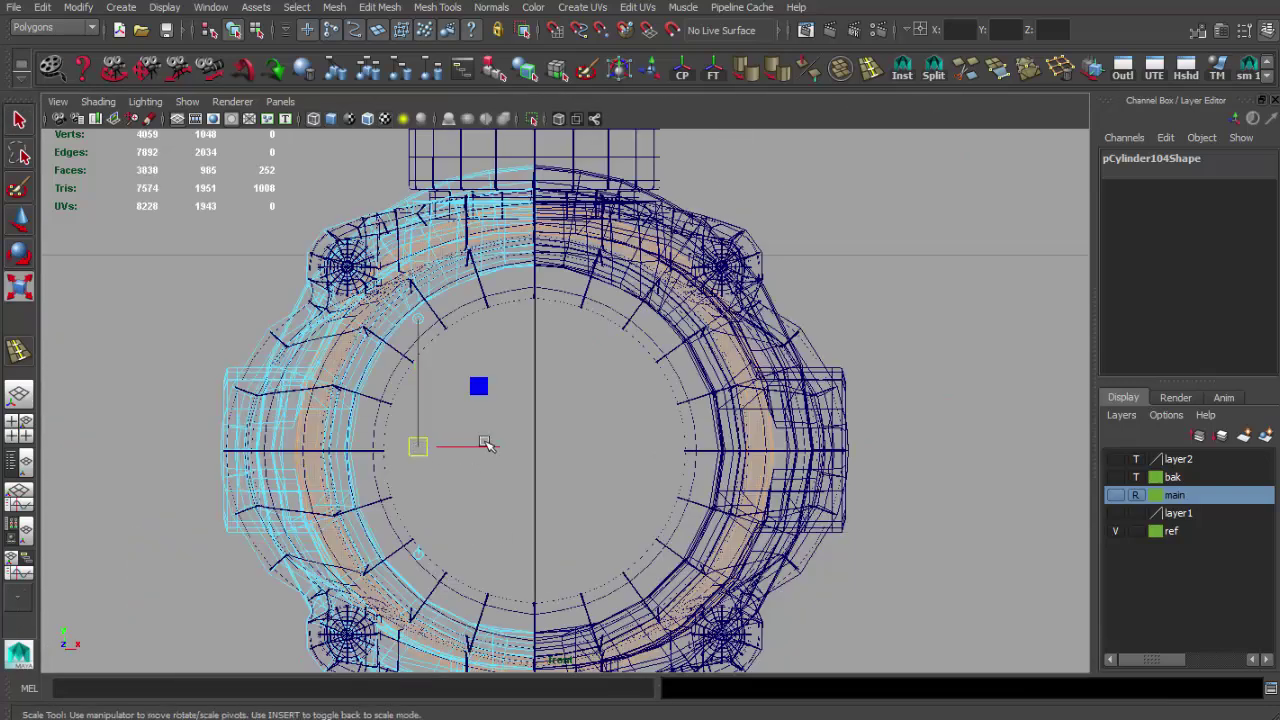
key("space")
key("space")
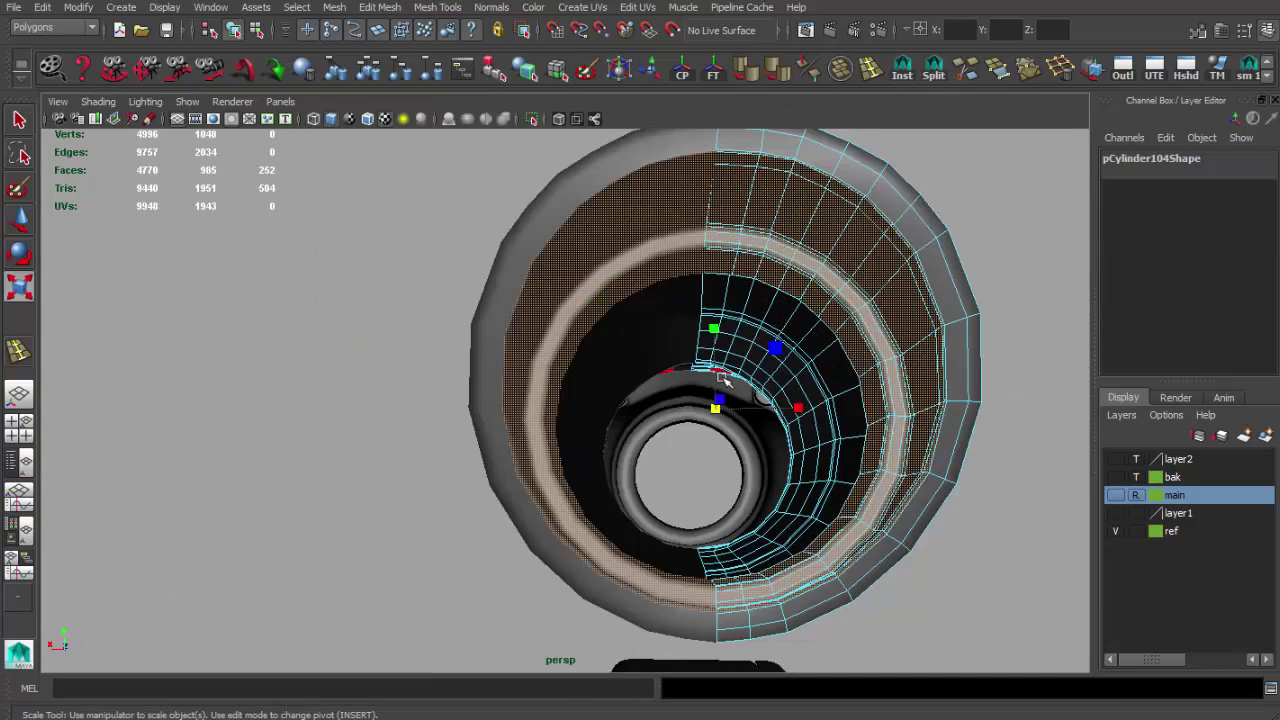
middle_click_drag(717, 400, 720, 418)
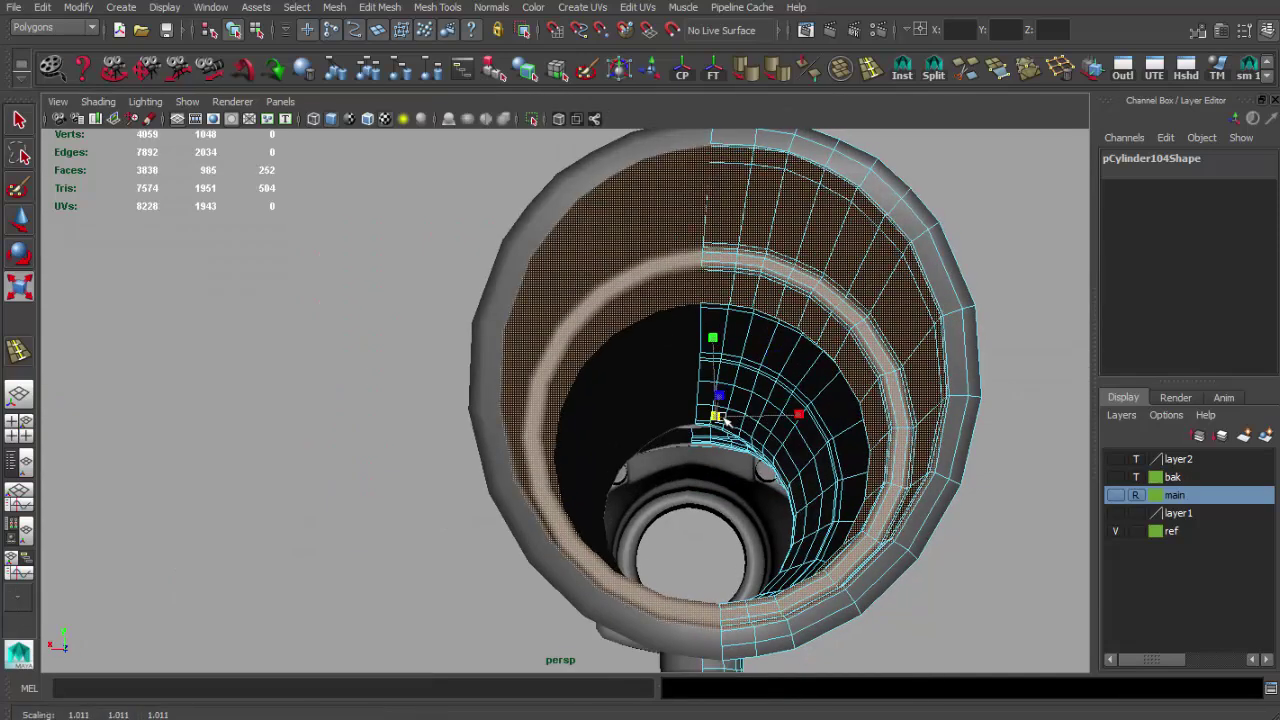
Step: Clear the selection, select the scope body and switch to edge picking on the lens ring
key("q")
key("F8")
scroll(743, 366, "down", 3)
mouse_move(743, 366)
left_mouse_down("alt")
mouse_move(789, 480)
mouse_move(350, 356)
mouse_move(593, 365)
mouse_move(394, 326)
mouse_move(583, 320)
left_mouse_up("alt")
left_click(639, 393)
mouse_move(655, 432)
left_mouse_down("alt")
mouse_move(654, 386)
mouse_move(677, 429)
mouse_move(637, 427)
mouse_move(654, 457)
mouse_move(600, 400)
mouse_move(549, 301)
left_mouse_up("alt")
key("F10")
Step: Extrude the ring's bottom edges and move the extruded edges down onto the rail
key("ctrl+e")
mouse_move(477, 393)
left_mouse_down("alt")
mouse_move(608, 423)
mouse_move(626, 506)
mouse_move(534, 486)
left_mouse_up("alt")
scroll(447, 507, "up", 3)
mouse_move(447, 507)
left_mouse_down("alt")
mouse_move(420, 397)
mouse_move(430, 460)
left_mouse_up("alt")
key("w")
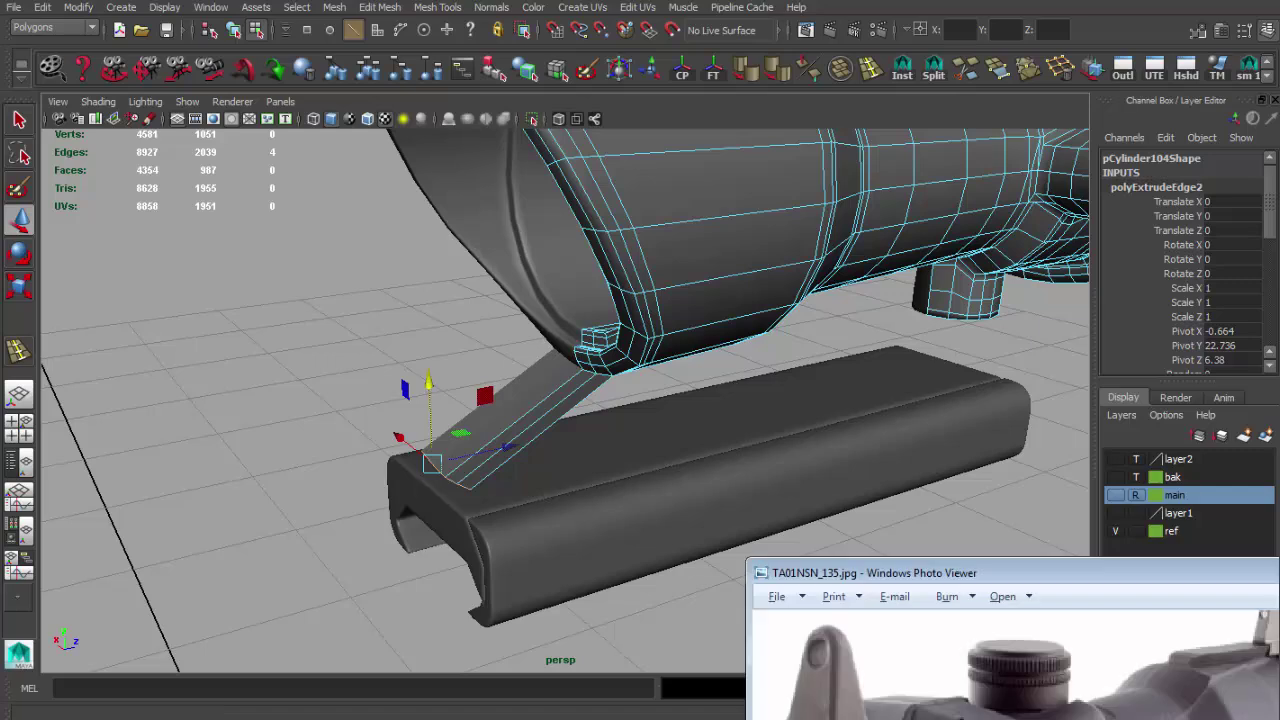
Step: Bring up the reference photo and compare it against a low front view of the rail
key("alt+Tab")
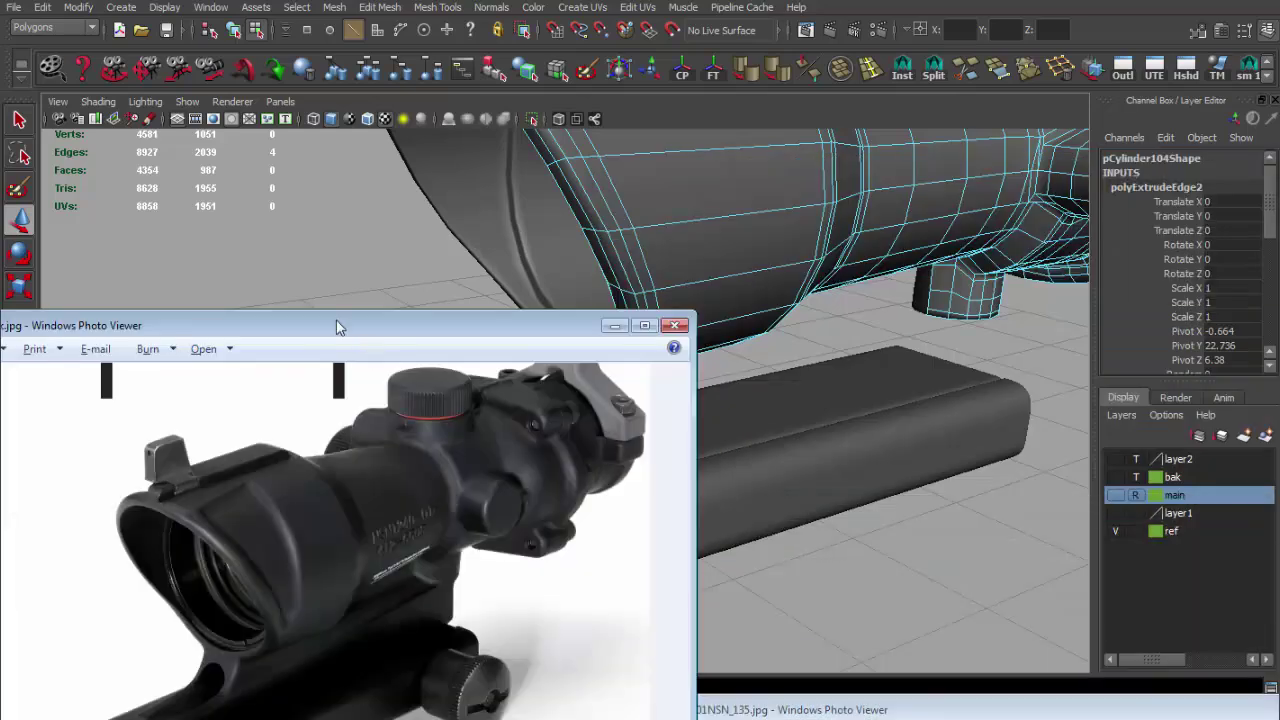
left_click_drag(336, 325, 377, 194)
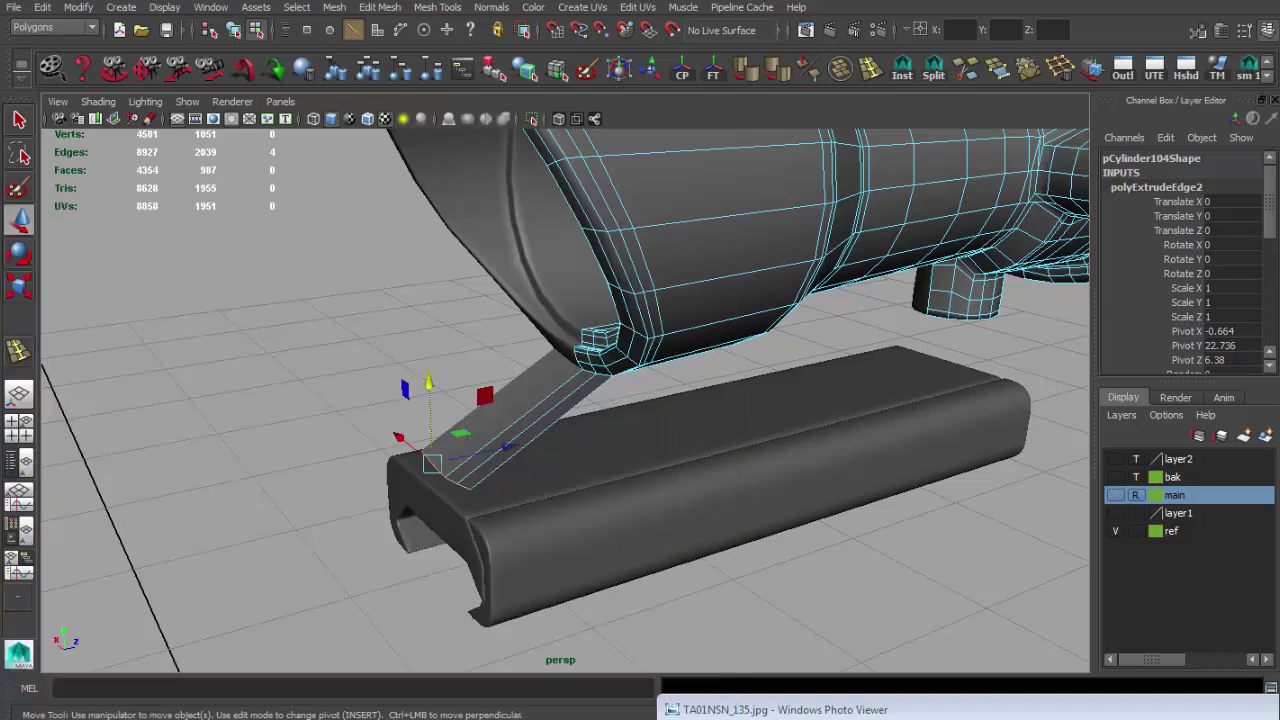
mouse_move(467, 317)
left_mouse_down("alt")
mouse_move(606, 563)
mouse_move(630, 443)
left_mouse_up("alt")
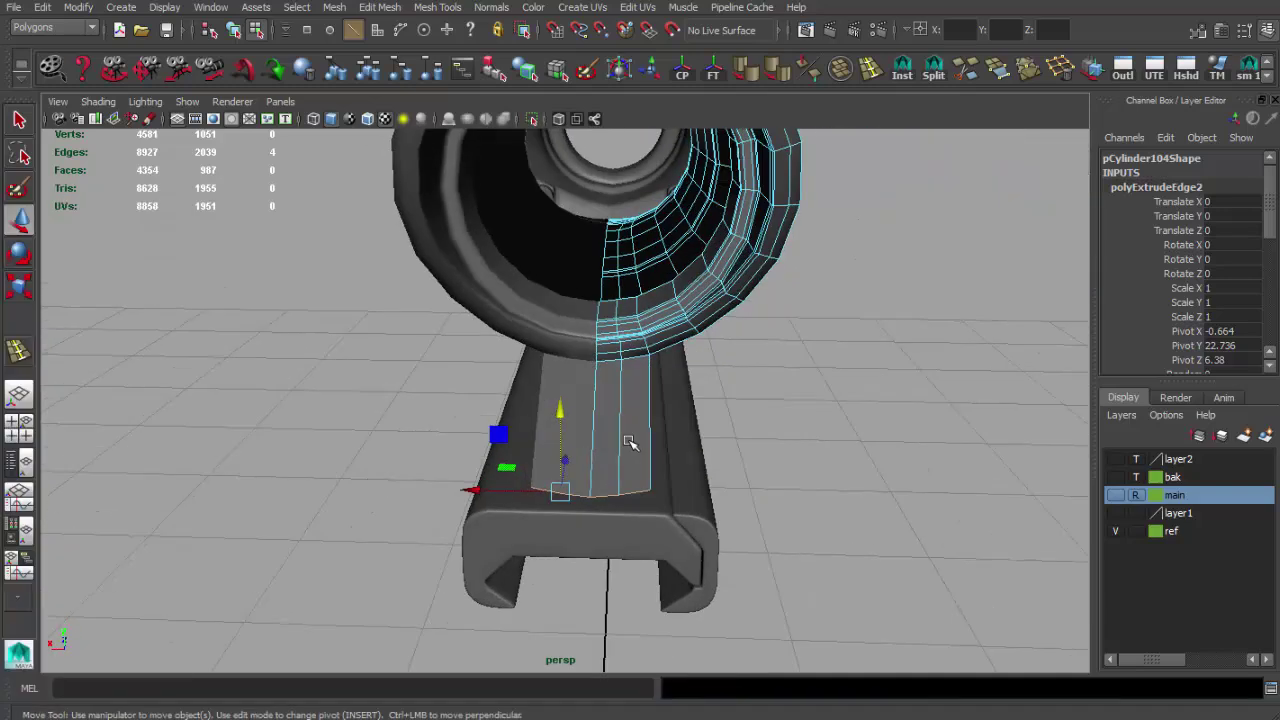
mouse_move(452, 458)
left_mouse_down()
mouse_move(458, 436)
mouse_move(447, 482)
left_mouse_up()
left_click_drag(686, 363, 578, 500, "alt")
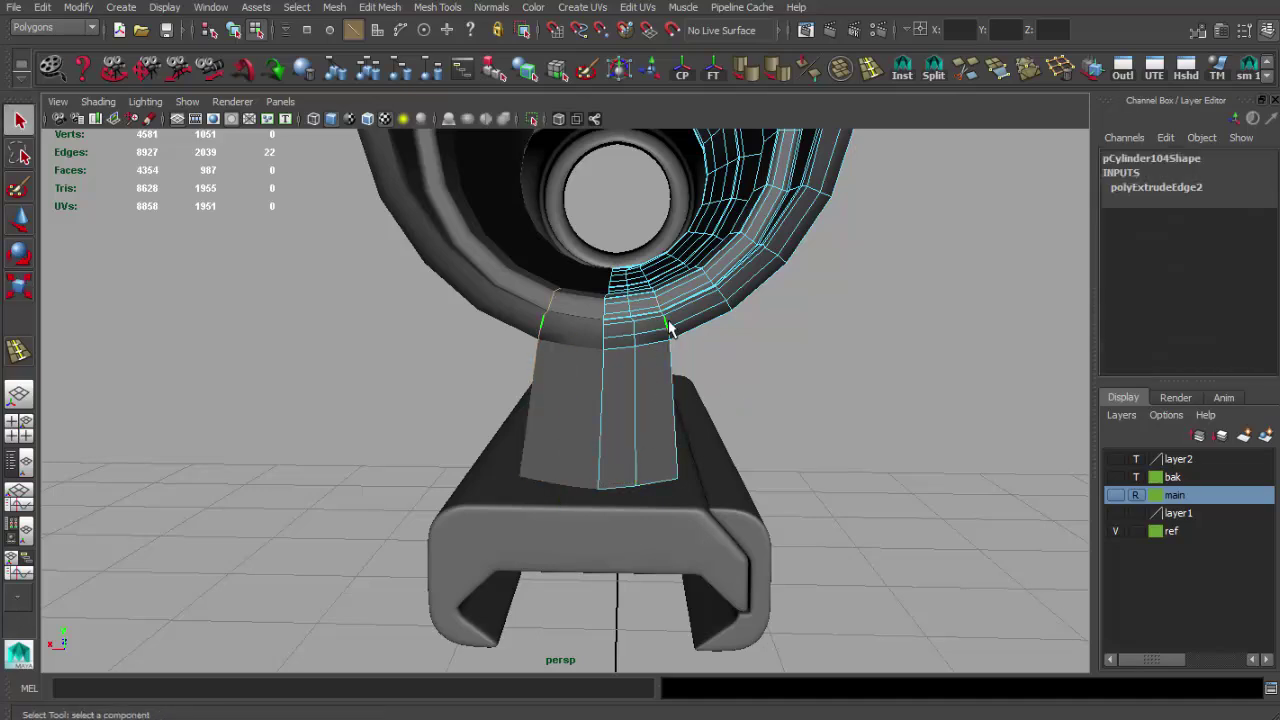
Step: Add an edge loop to the bracket, then select and move its two side edges
right_click_drag(670, 330, 749, 363, "shift")
mouse_move(659, 344)
left_mouse_down("alt")
mouse_move(614, 289)
mouse_move(657, 320)
mouse_move(640, 330)
left_mouse_up("alt")
scroll(462, 370, "up", 5)
mouse_move(462, 370)
left_mouse_down("alt")
mouse_move(337, 363)
mouse_move(571, 494)
left_mouse_up("alt")
scroll(578, 579, "up", 3)
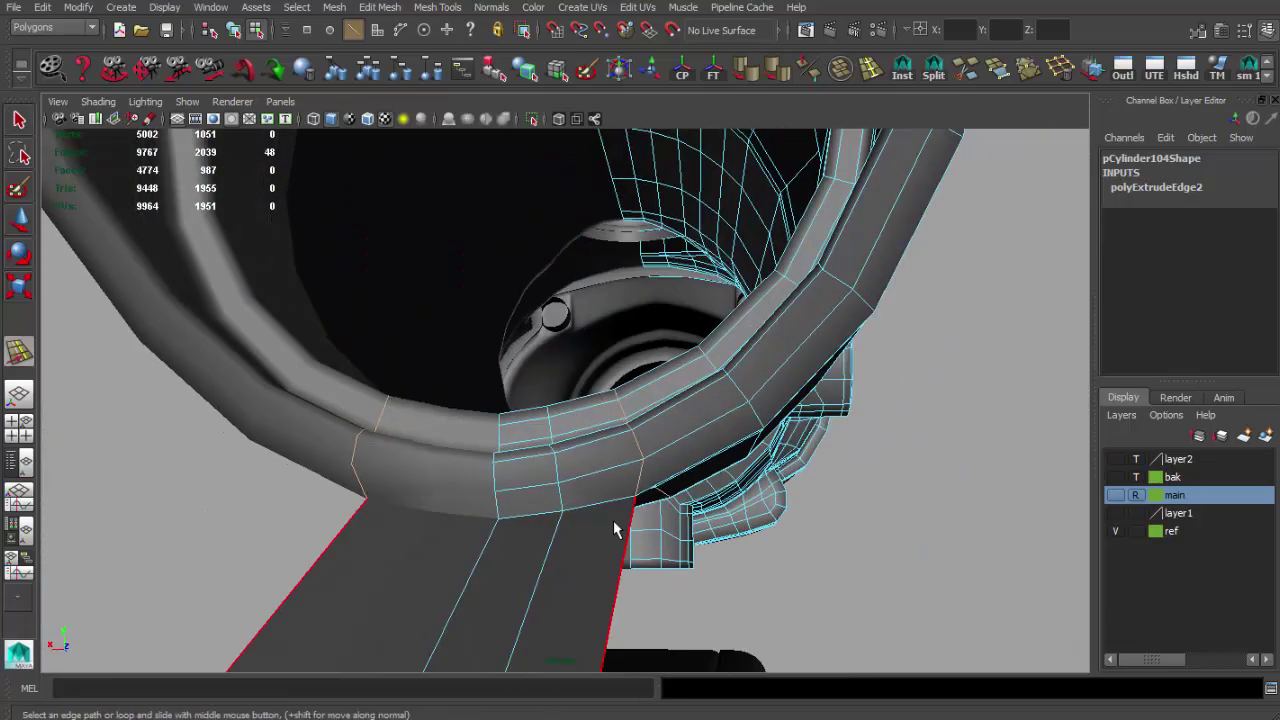
left_click_drag(643, 530, 560, 420, "alt")
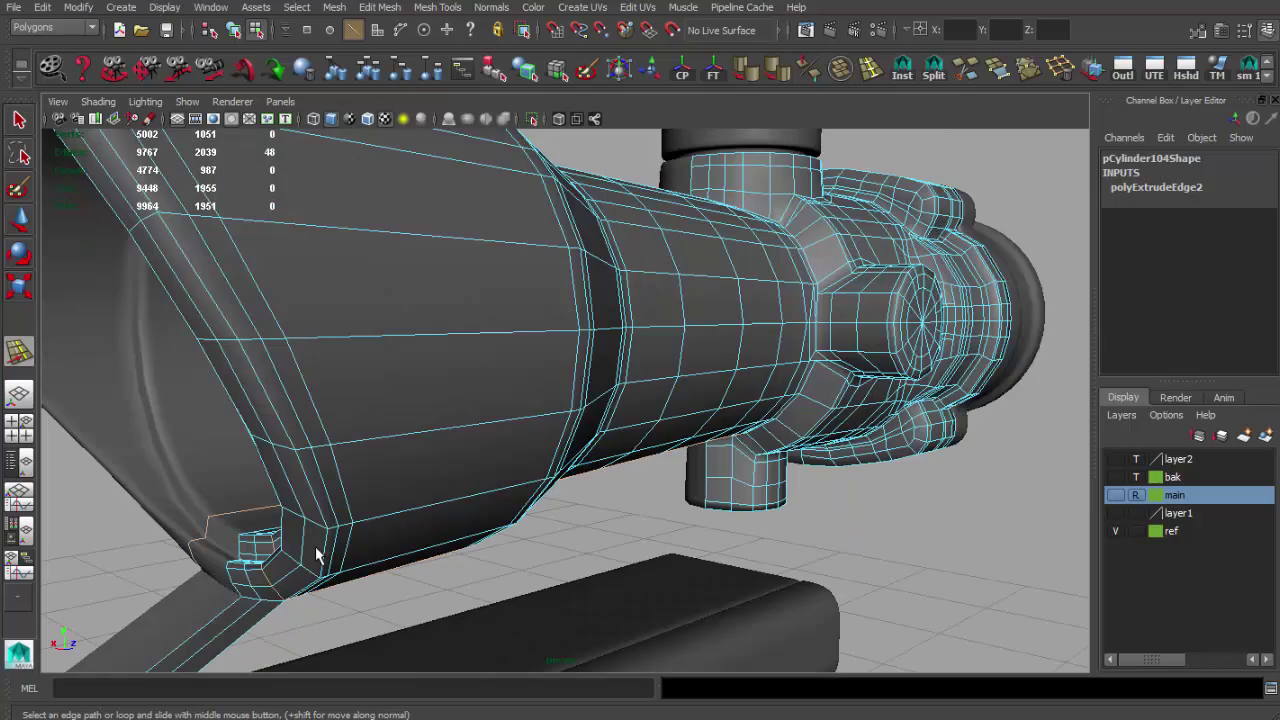
scroll(560, 420, "up", 3)
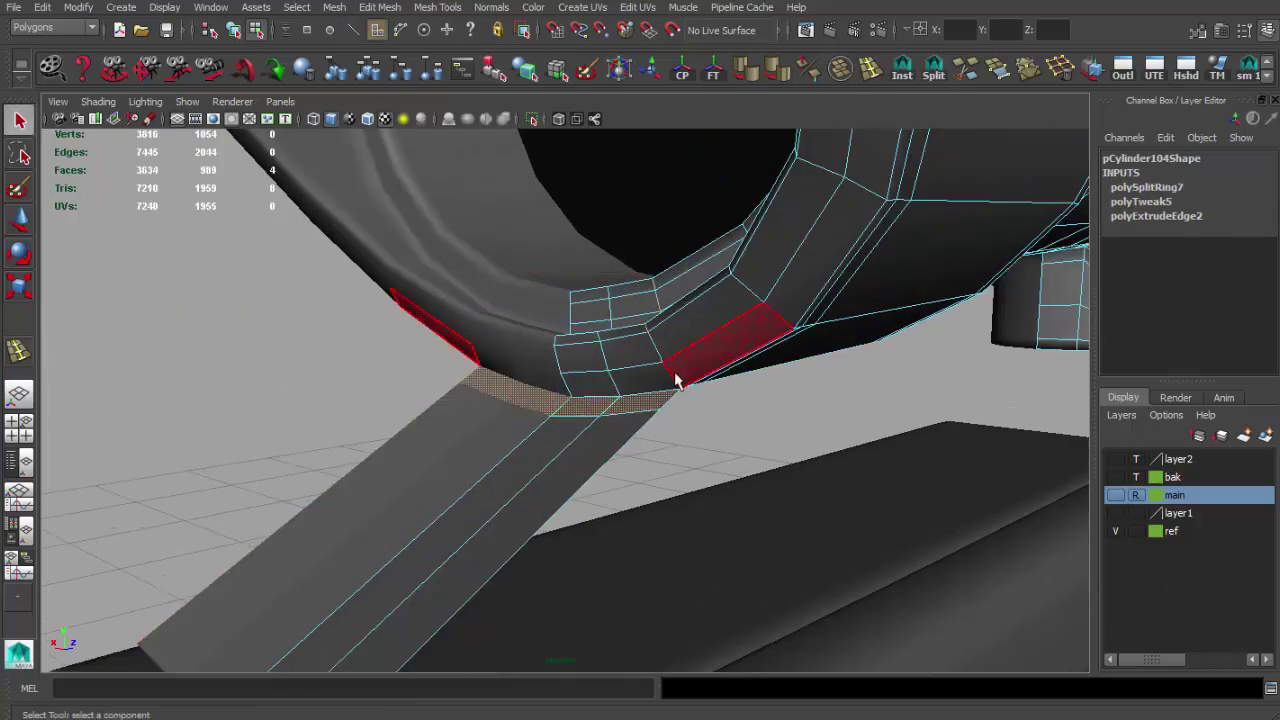
scroll(700, 405, "down", 3)
left_click_drag(700, 405, 716, 556, "alt")
scroll(716, 556, "up", 3)
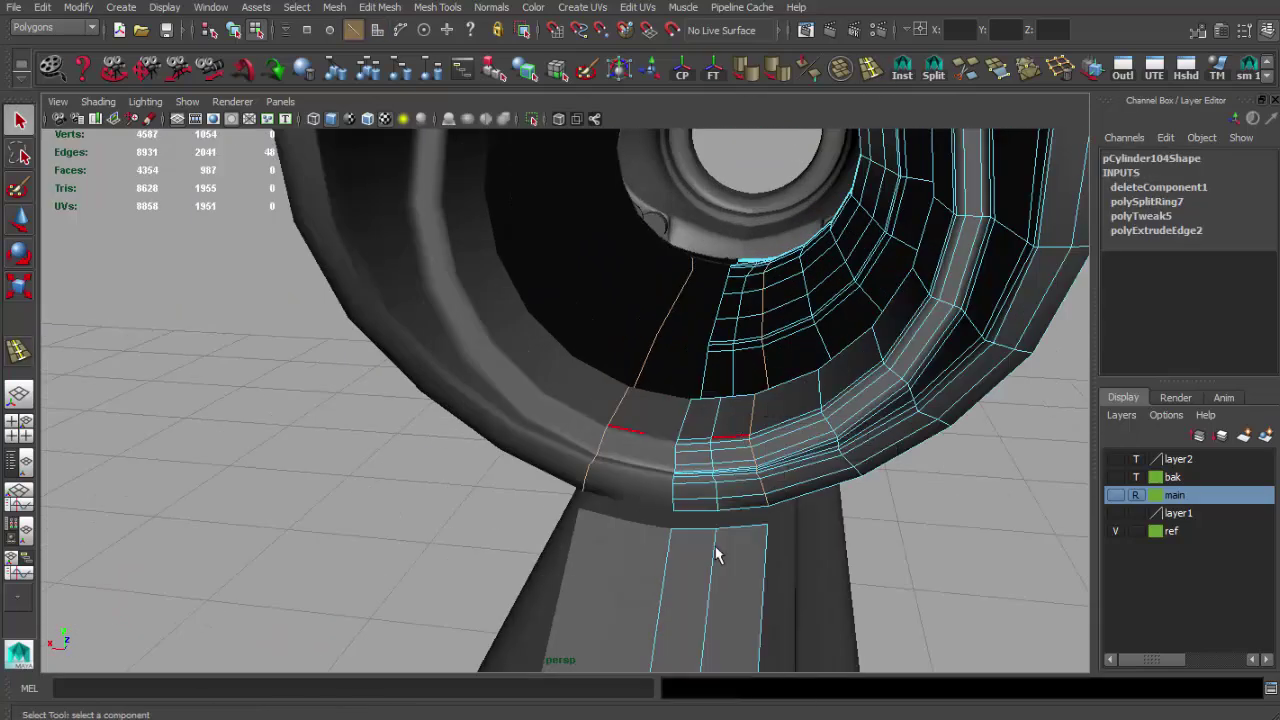
left_click_drag(760, 500, 720, 391, "alt")
key("w")
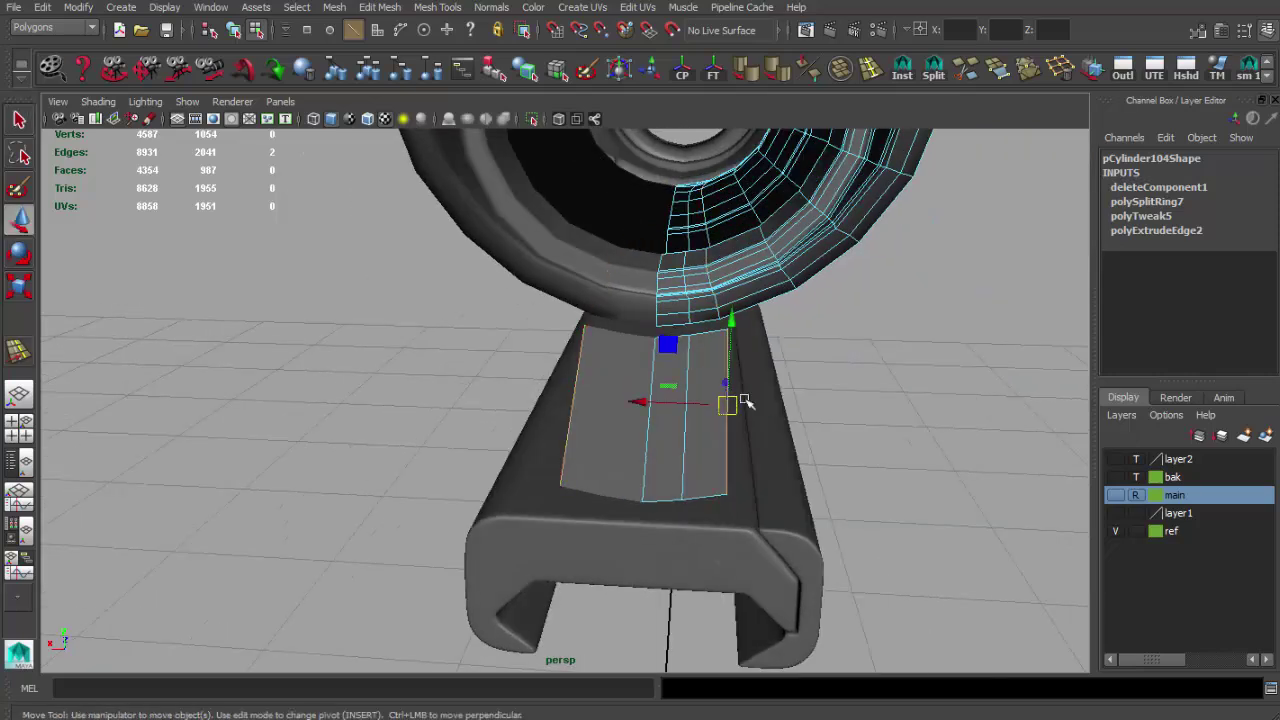
mouse_move(663, 347)
left_mouse_down("alt")
mouse_move(506, 349)
mouse_move(577, 418)
left_mouse_up("alt")
key("q")
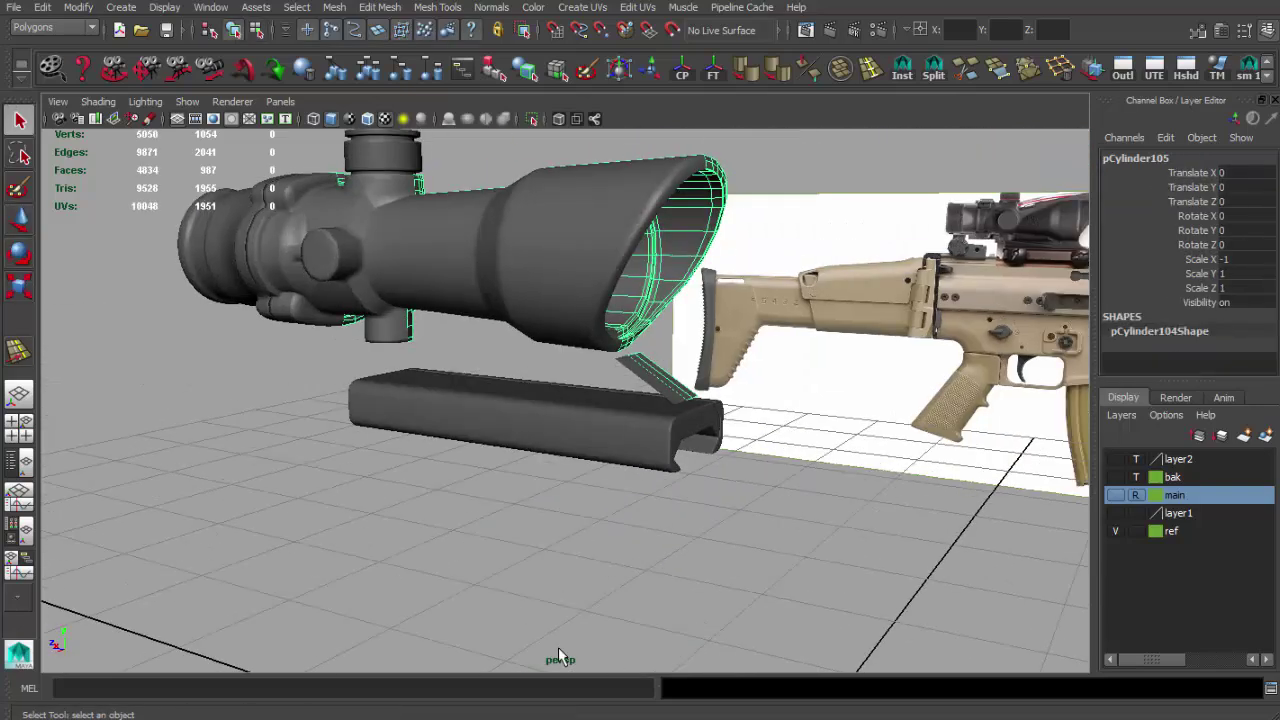
Step: Check the reference photo, maximise the side view and insert an edge loop on the body
key("alt+Tab")
scroll(480, 302, "up", 2)
scroll(480, 302, "up", 2)
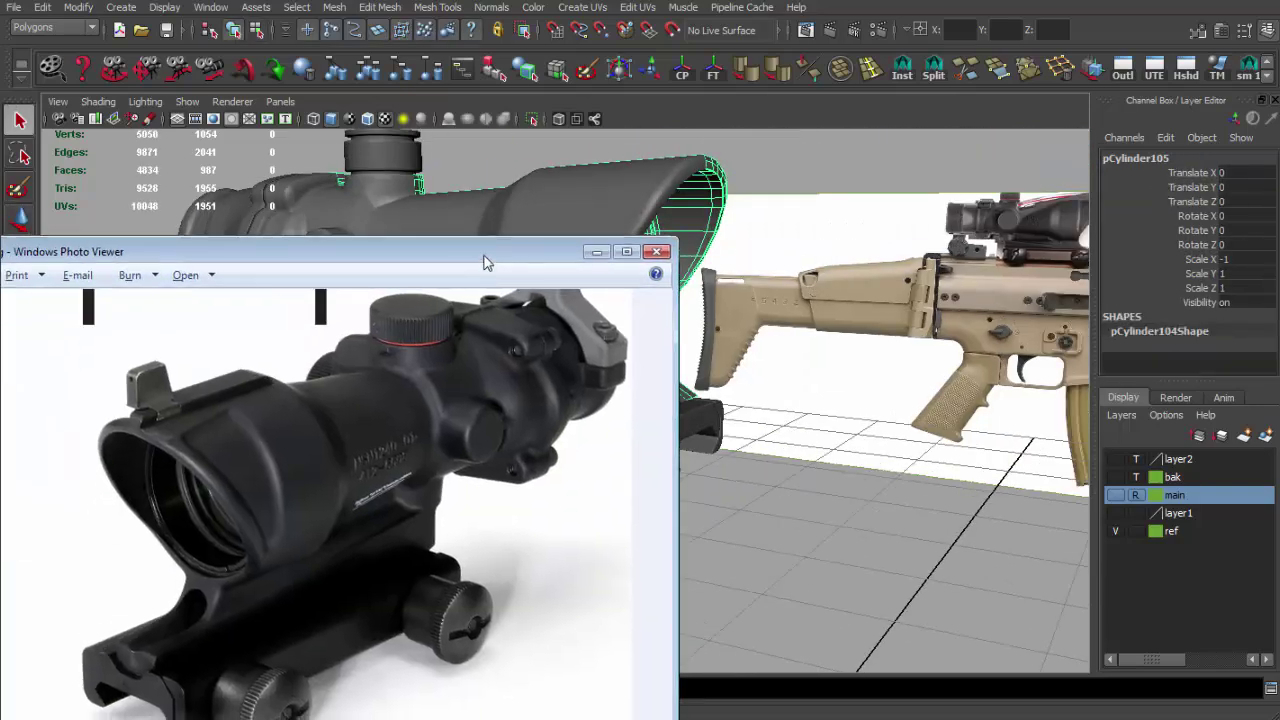
key("alt+Tab")
scroll(483, 262, "up", 5)
key("space")
key("space")
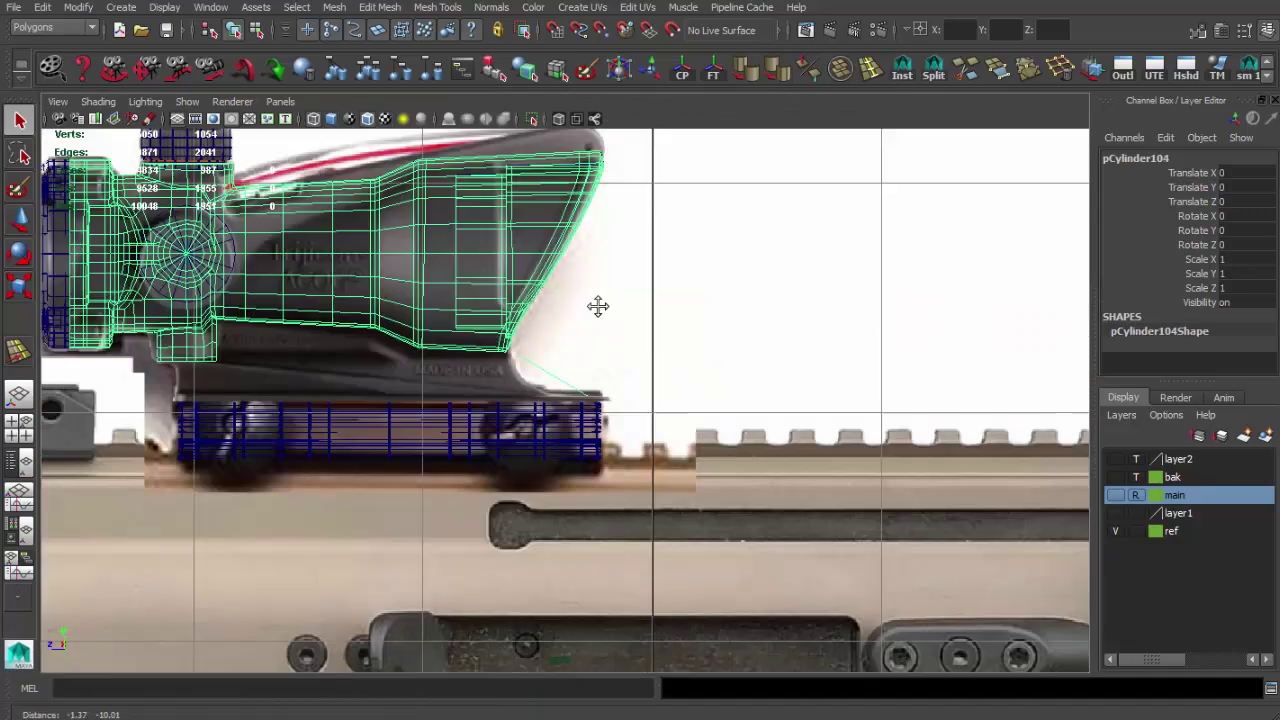
scroll(597, 306, "up", 5)
key("ctrl+e")
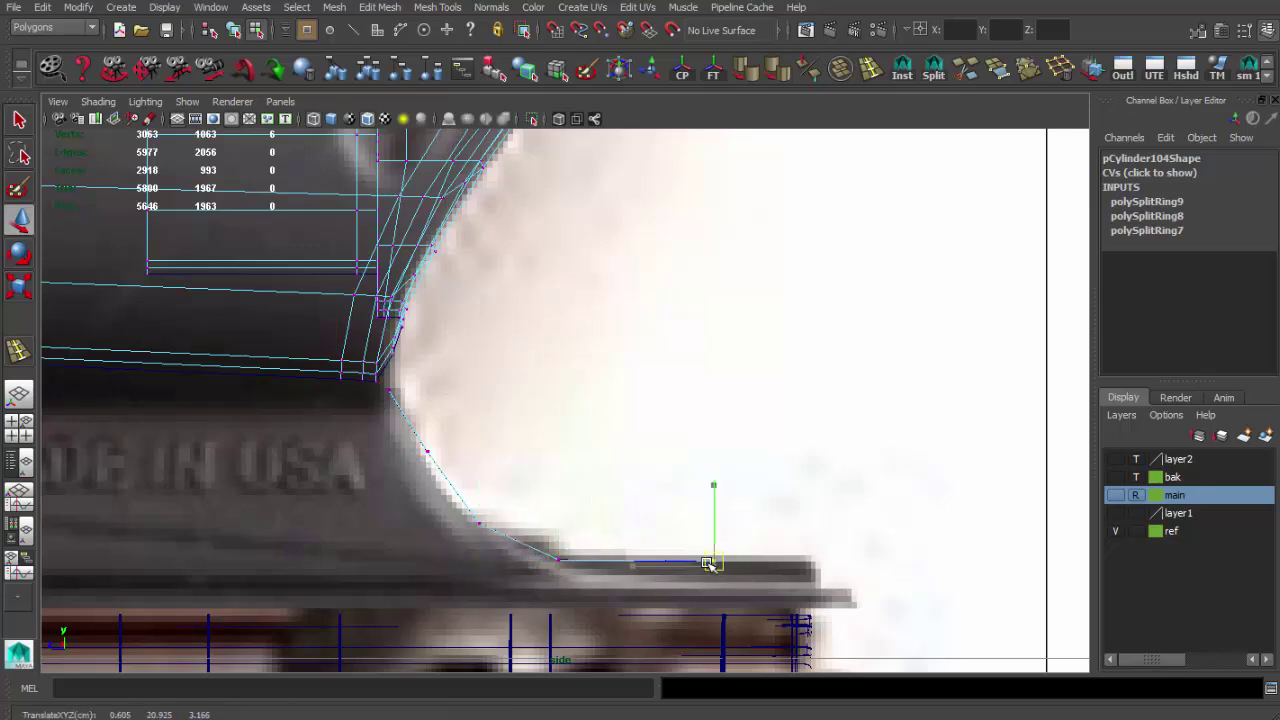
Step: Return to the perspective view and move the reference photo window up
key("space")
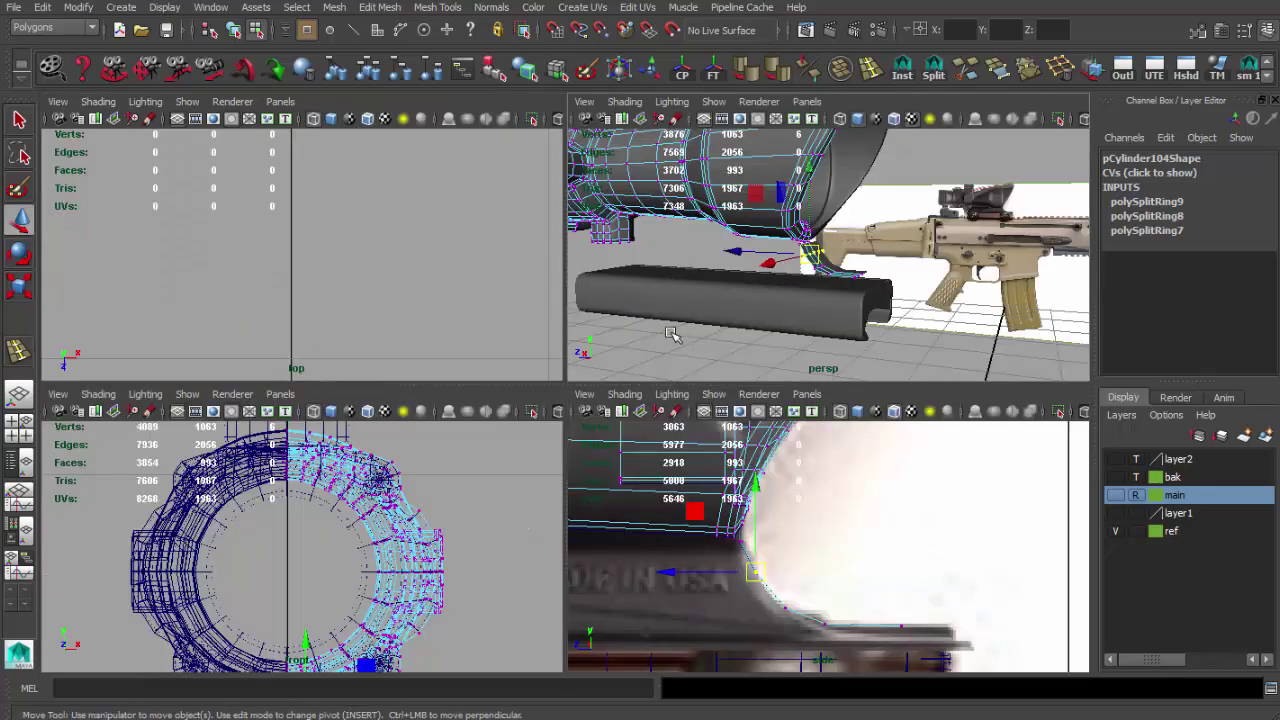
key("space")
key("alt+Tab")
mouse_move(100, 571)
left_mouse_down()
mouse_move(100, 481)
mouse_move(124, 425)
left_mouse_up()
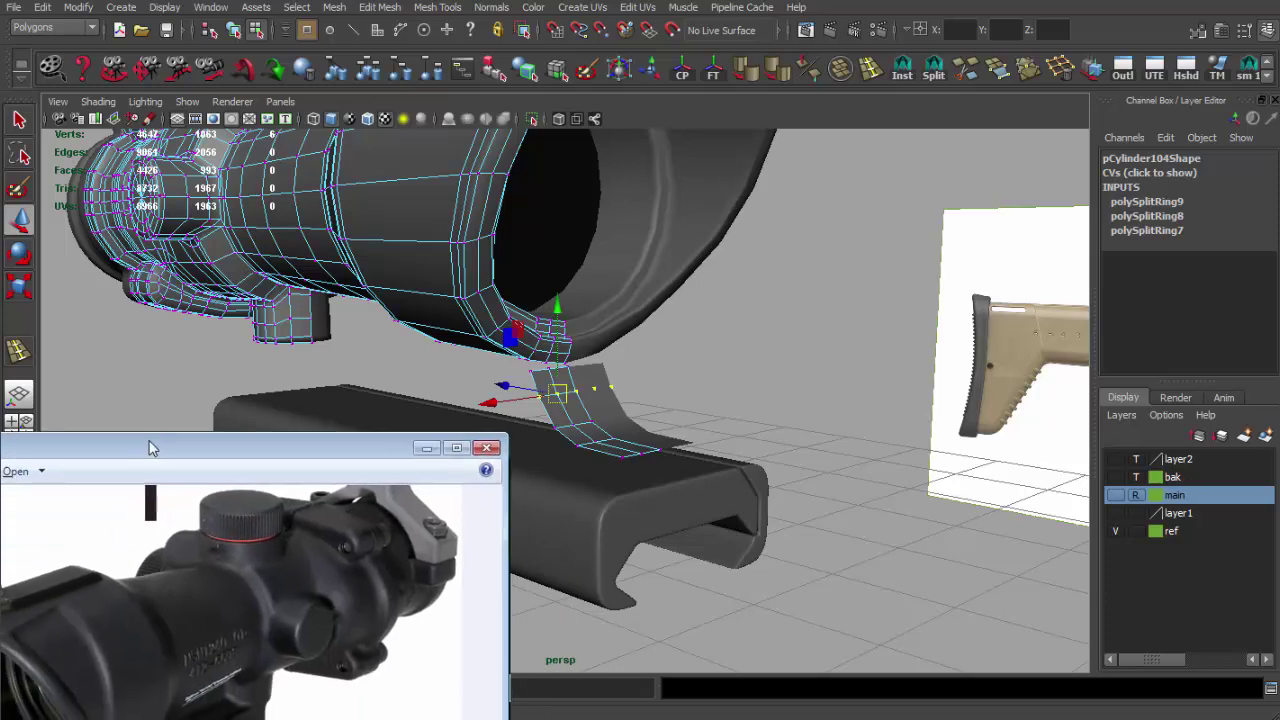
key("alt+Tab")
Step: Delete the underside faces where the bracket joins, then select the scope body mesh
mouse_move(560, 420)
left_mouse_down("alt")
mouse_move(663, 502)
mouse_move(514, 482)
mouse_move(533, 497)
left_mouse_up("alt")
key("q")
scroll(424, 477, "down", 3)
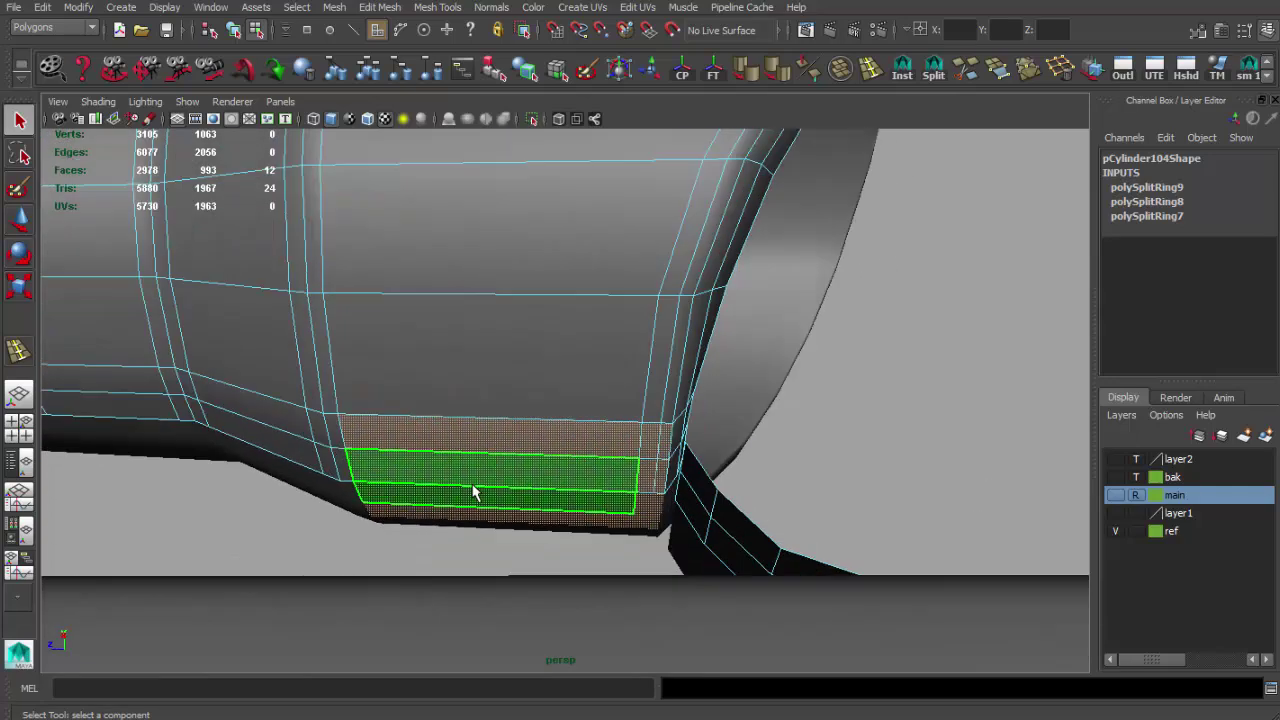
key("Delete")
mouse_move(466, 477)
left_mouse_down("alt")
mouse_move(594, 443)
mouse_move(540, 438)
mouse_move(613, 506)
mouse_move(605, 455)
left_mouse_up("alt")
scroll(540, 438, "up", 3)
left_click(605, 455)
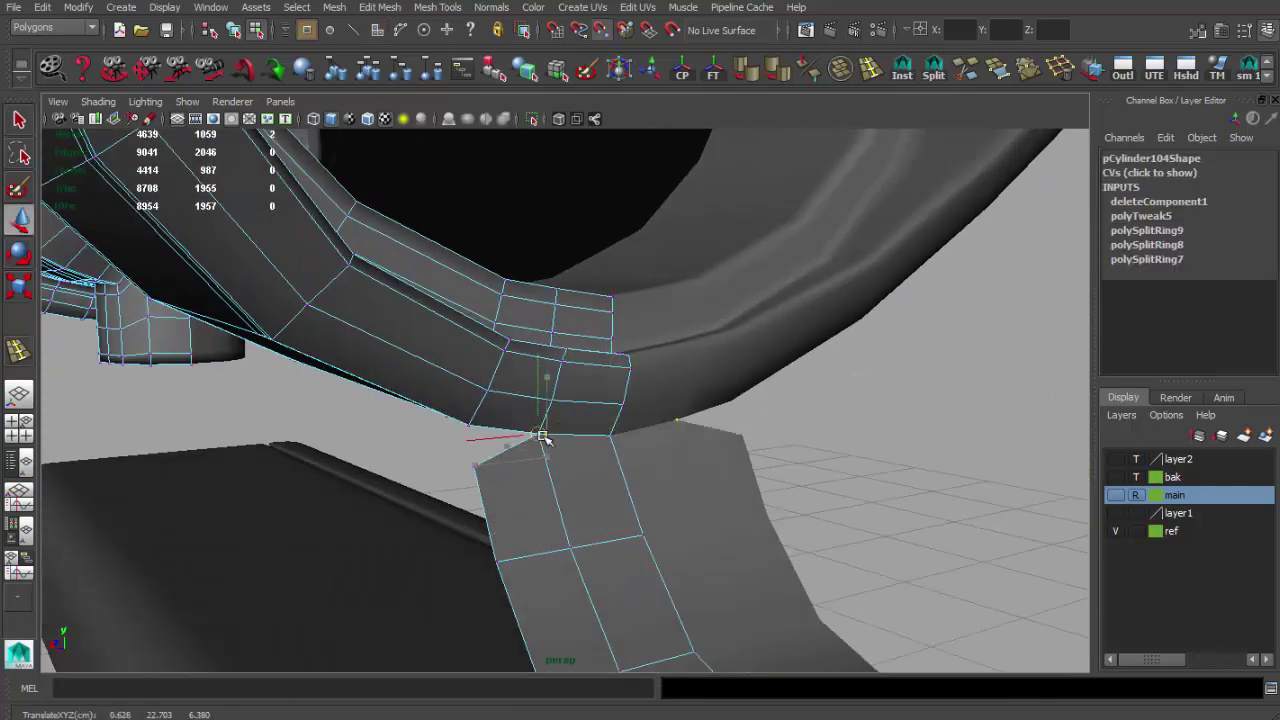
left_click_drag(473, 437, 875, 155, "alt")
Step: Move the merged vertex at the bracket joint and nudge vertices along the hood rim
key("q")
left_click_drag(508, 445, 600, 428, "alt")
key("w")
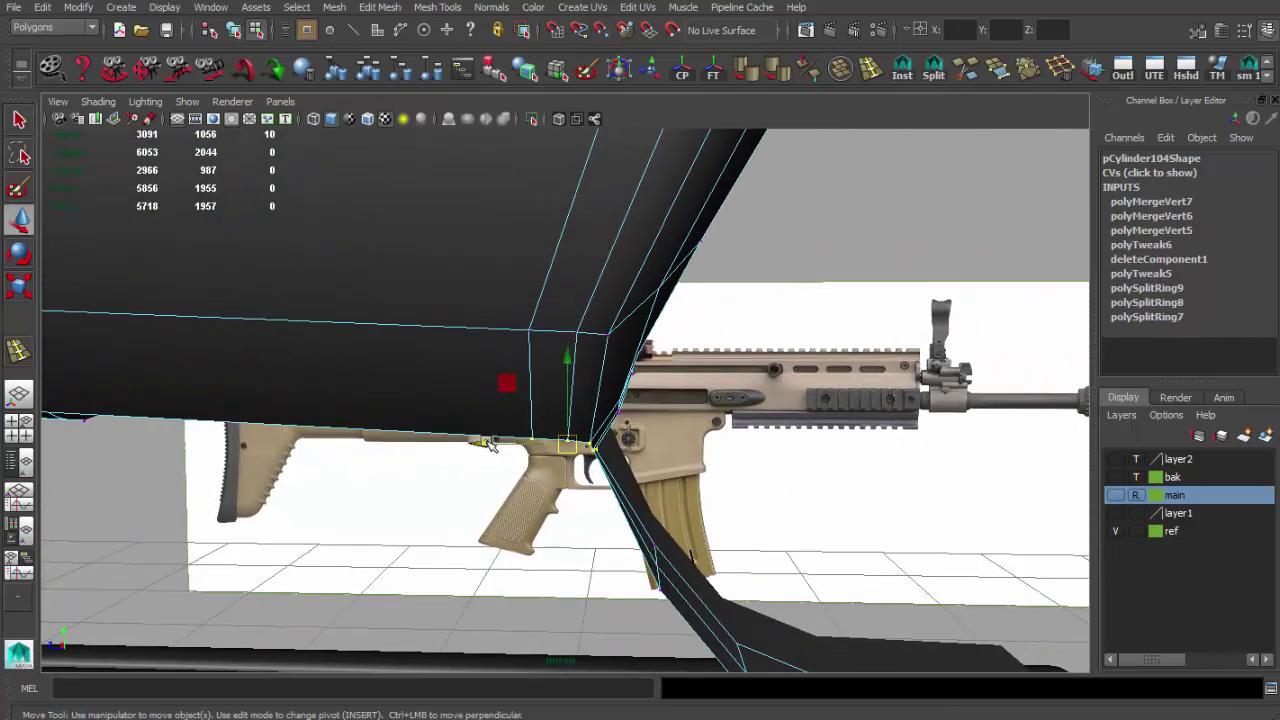
mouse_move(512, 444)
left_mouse_down("alt")
mouse_move(573, 400)
mouse_move(548, 403)
mouse_move(522, 485)
left_mouse_up("alt")
key("q")
key("q")
left_click(548, 405)
key("w")
key("q")
left_click_drag(522, 485, 589, 525)
mouse_move(579, 407)
left_mouse_down("alt")
mouse_move(586, 380)
mouse_move(643, 520)
mouse_move(545, 516)
left_mouse_up("alt")
Step: Orbit around the hood in object mode, then return to editing its components
key("q")
key("F8")
key("q")
key("q")
left_click_drag(447, 516, 533, 505, "alt")
key("F8")
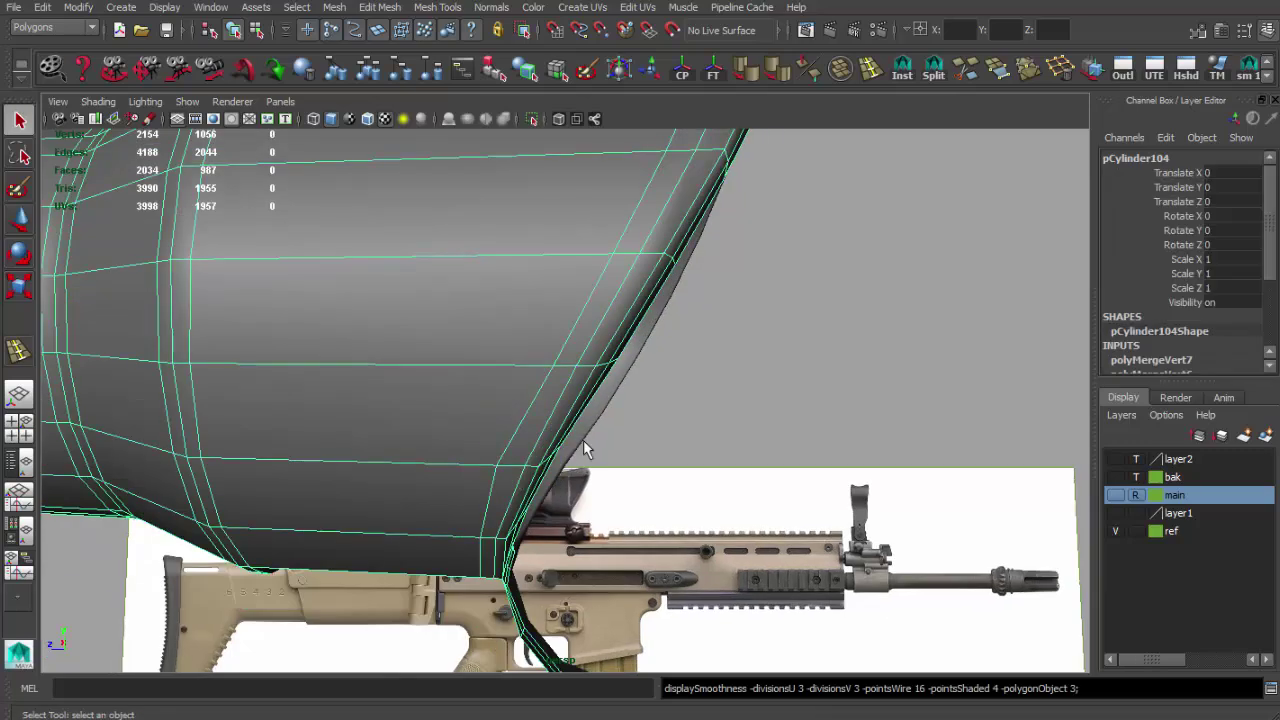
left_click_drag(586, 449, 449, 371, "alt")
scroll(543, 374, "up", 5)
scroll(543, 374, "up", 5)
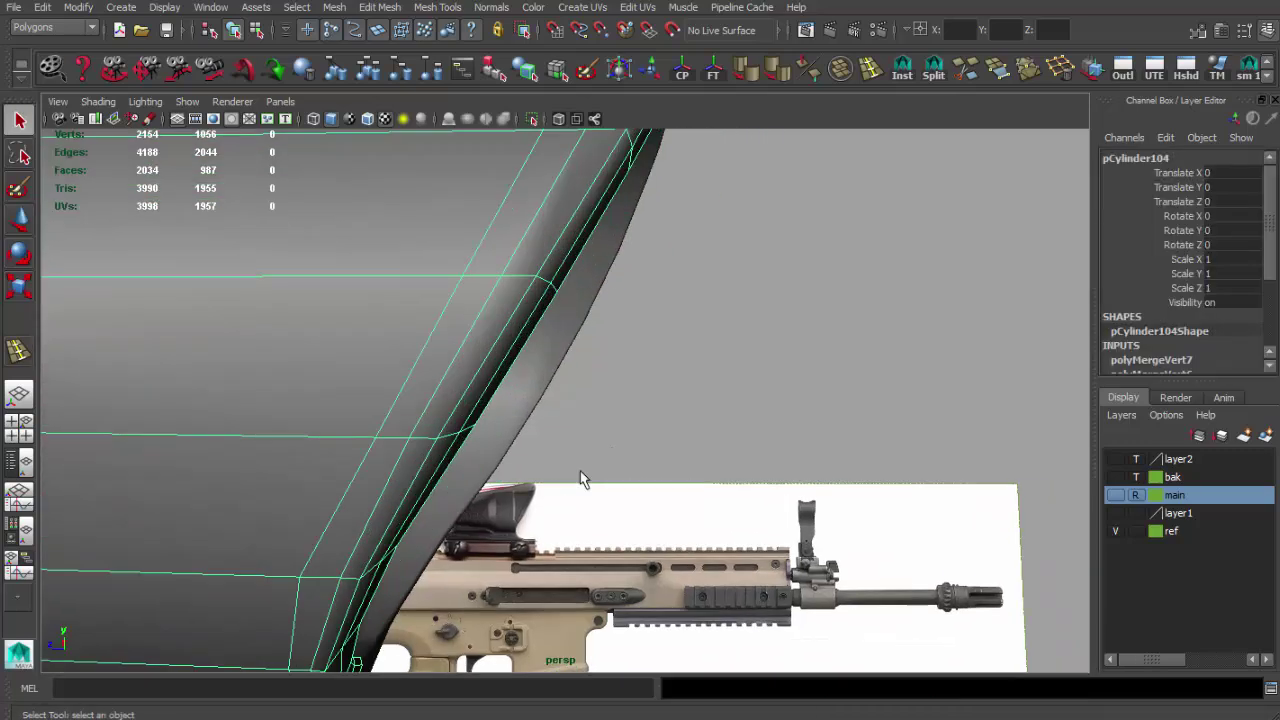
key("F8")
Step: Select three edges along the hood silhouette and delete them
left_click(562, 451)
left_click(471, 466)
key("q")
left_click(448, 468, "shift")
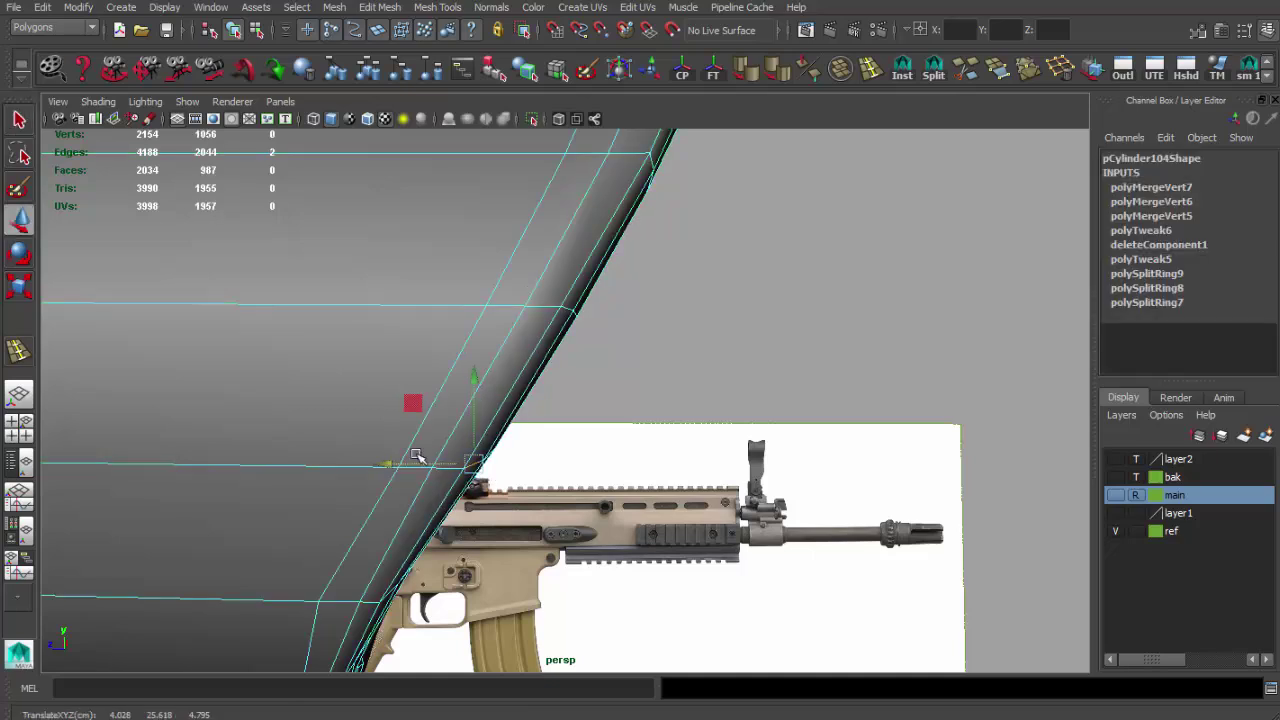
key("Delete")
Step: Undo the edge deletion along with several earlier edits
key("ctrl+z")
key("ctrl+z")
key("ctrl+z")
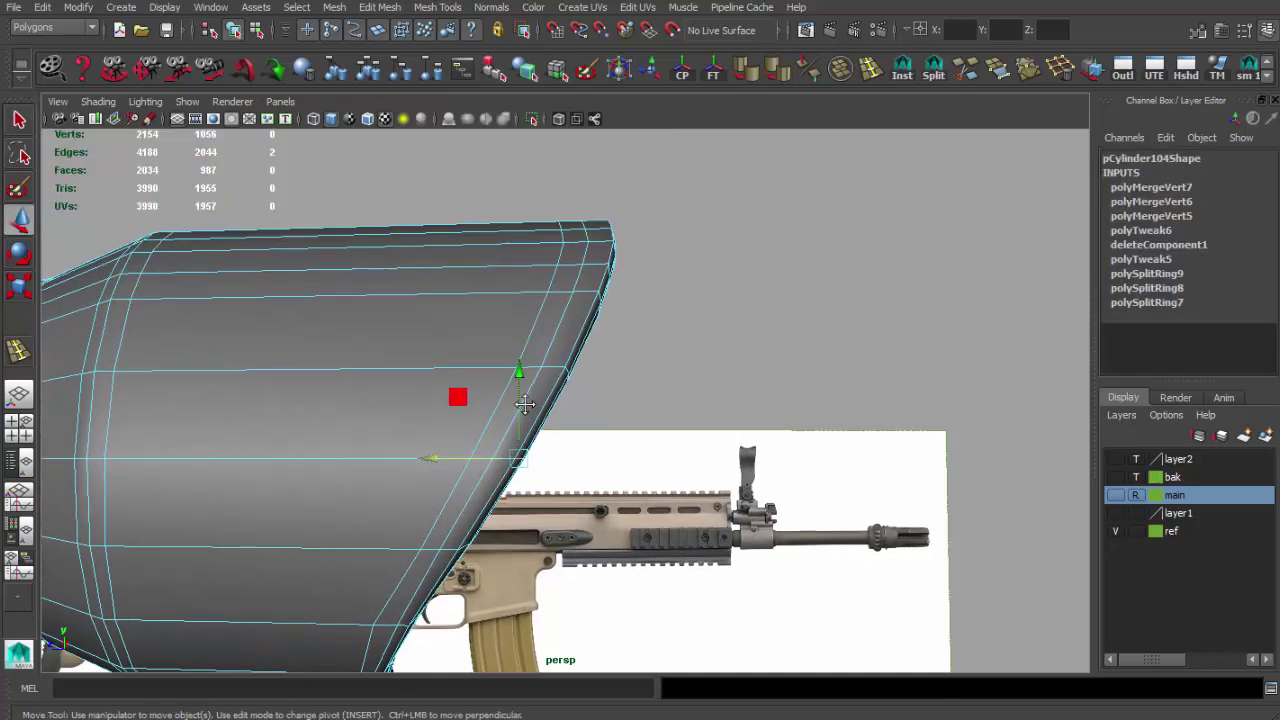
key("ctrl+z")
key("ctrl+z")
key("ctrl+z")
key("ctrl+z")
key("ctrl+z")
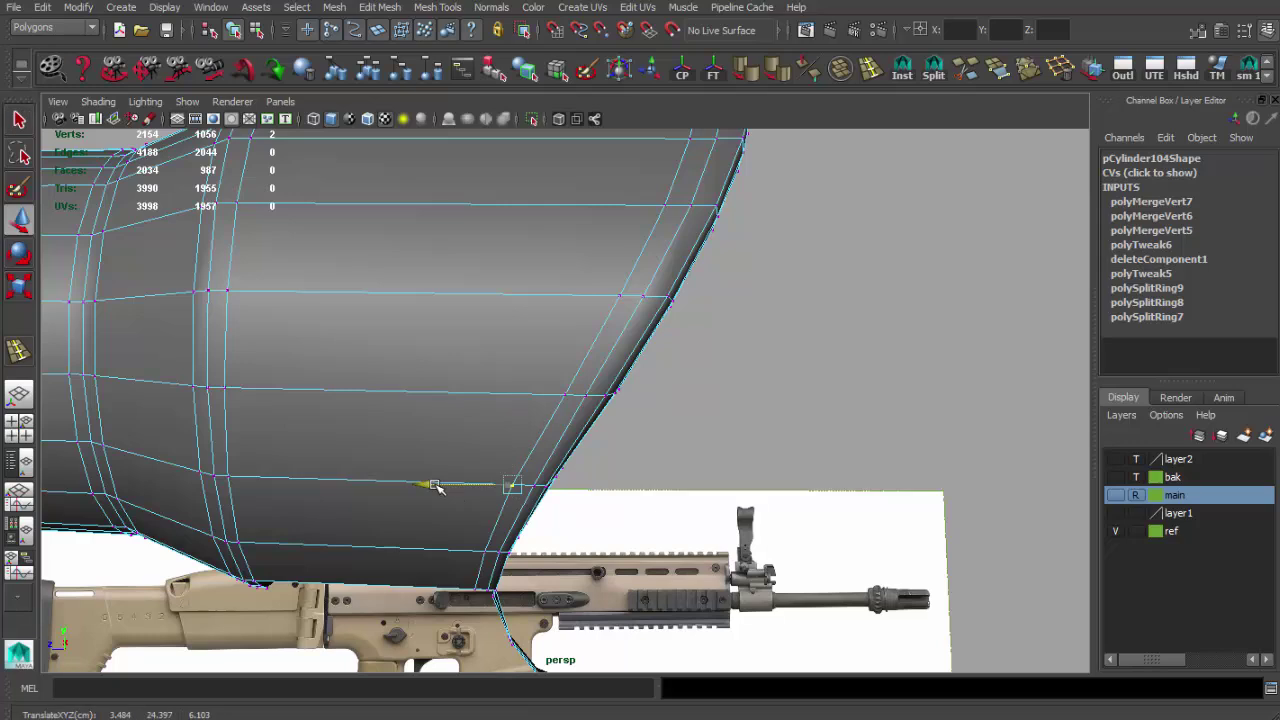
key("ctrl+z")
key("ctrl+z")
key("ctrl+z")
key("ctrl+z")
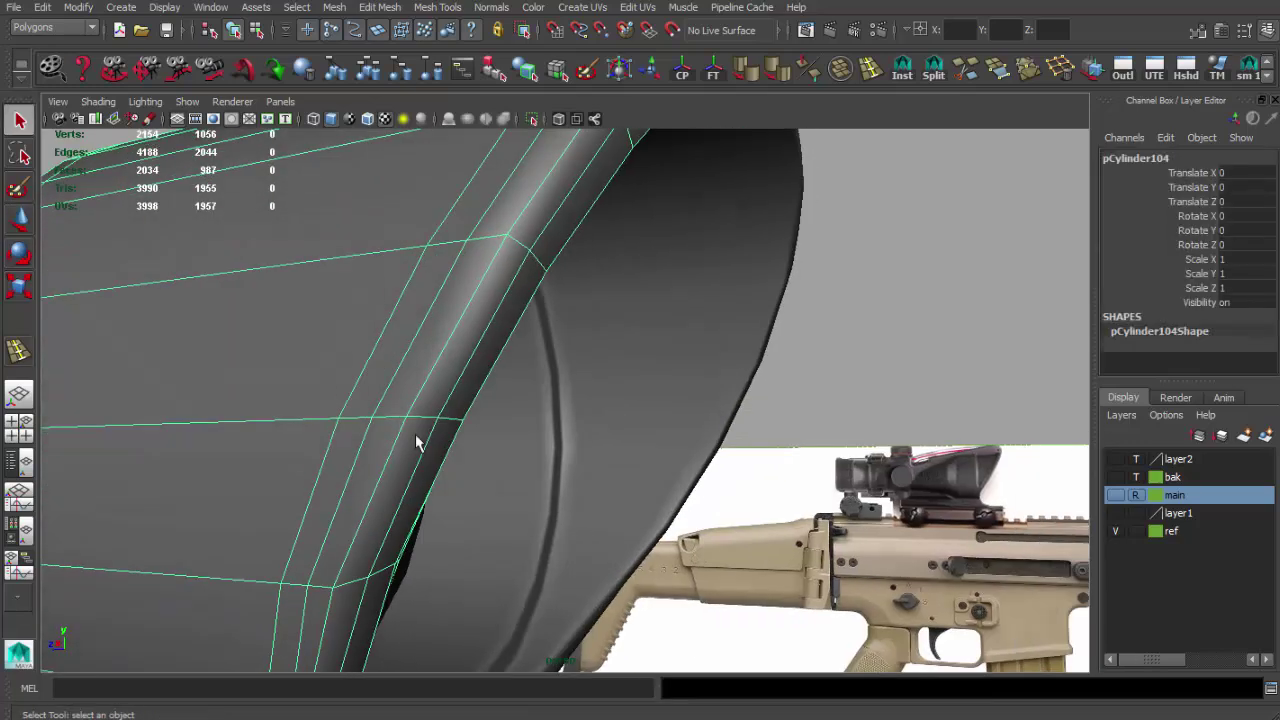
key("ctrl+z")
key("ctrl+z")
key("ctrl+z")
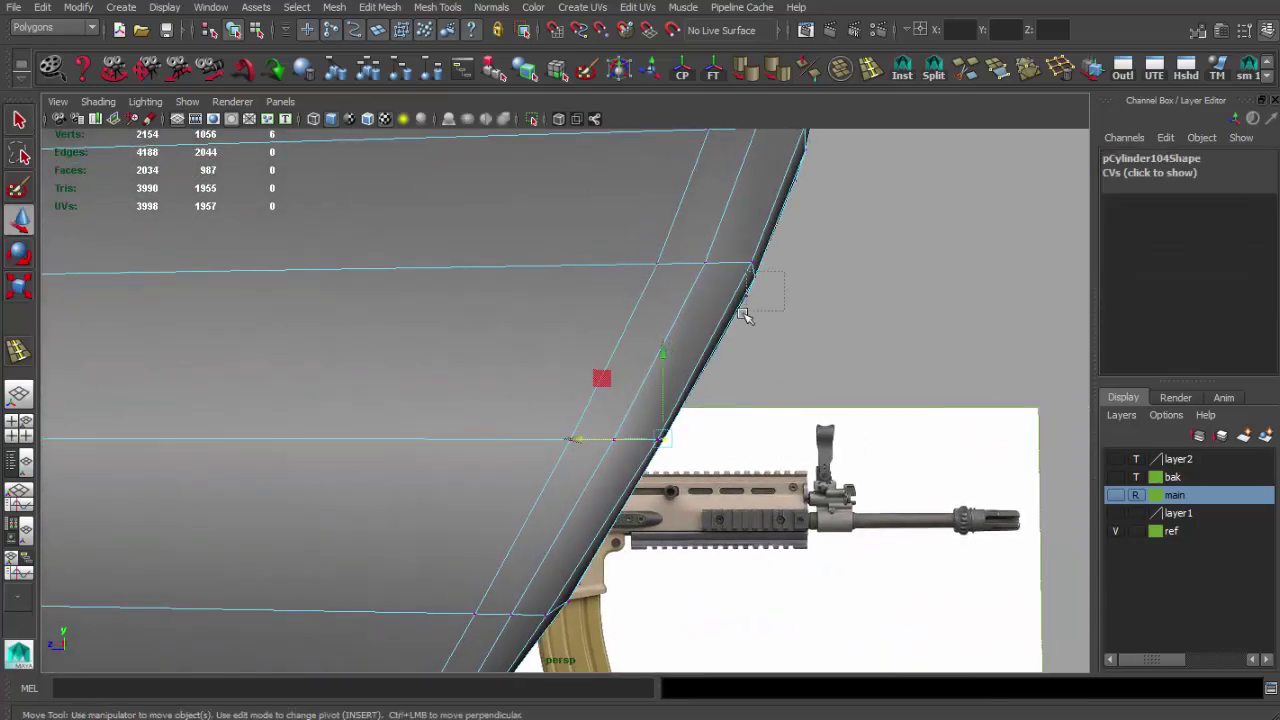
key("ctrl+z")
key("ctrl+z")
key("ctrl+z")
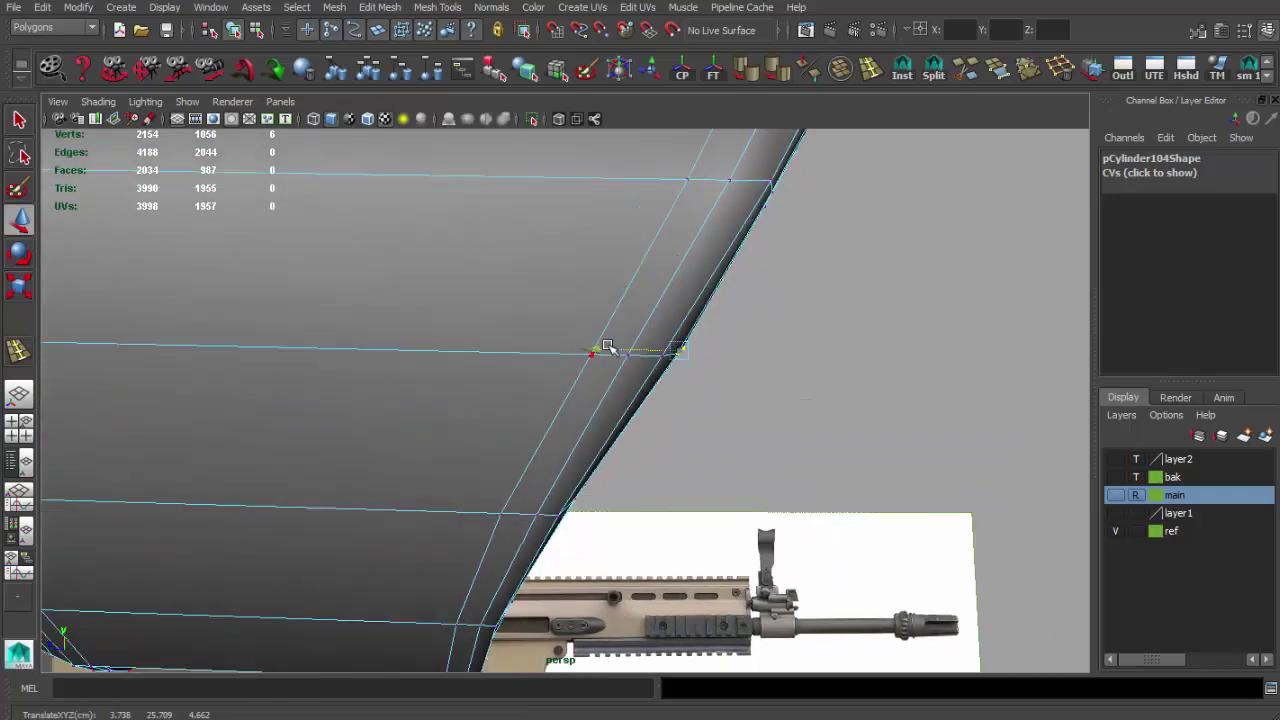
key("ctrl+z")
key("ctrl+z")
key("ctrl+z")
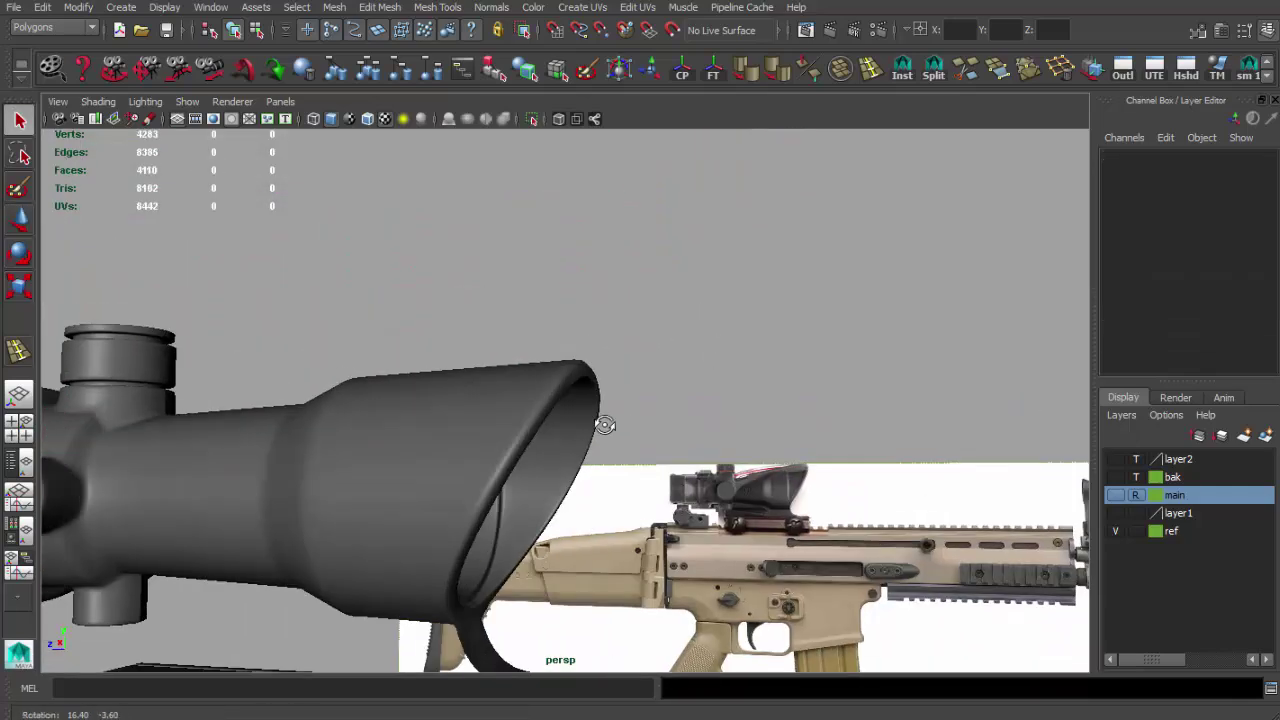
key("ctrl+z")
key("ctrl+z")
key("ctrl+z")
key("ctrl+z")
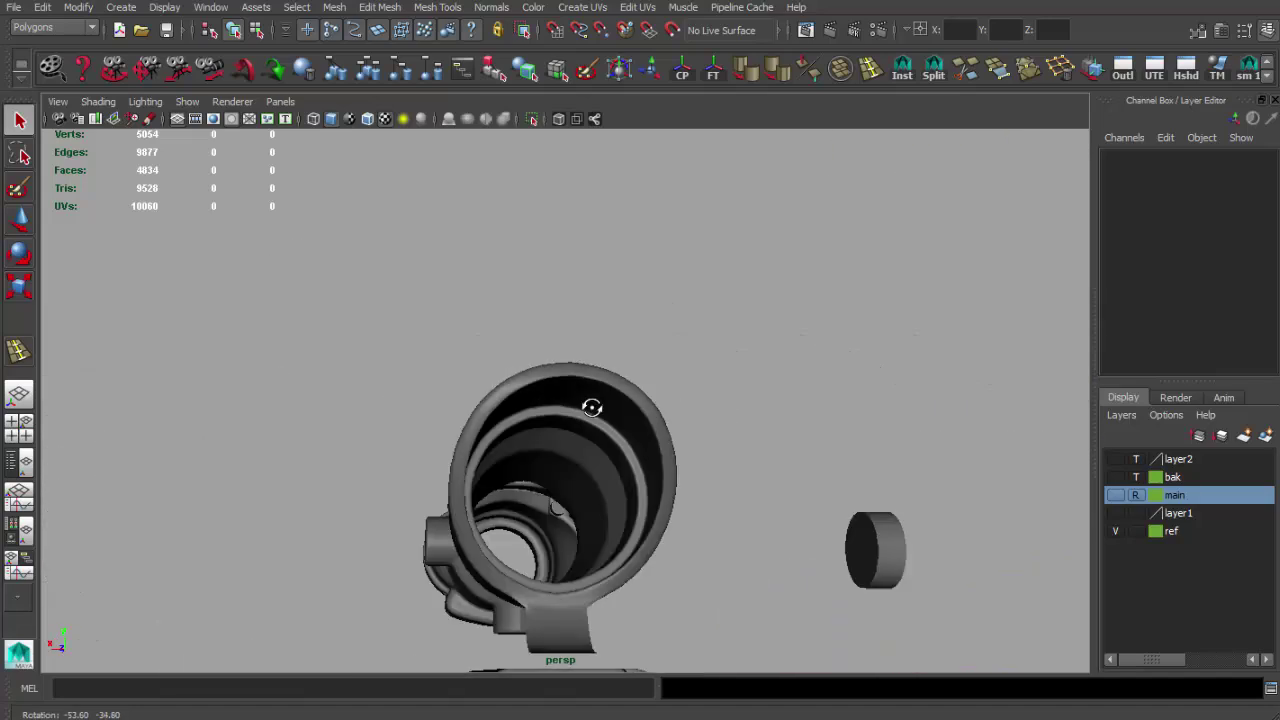
key("ctrl+z")
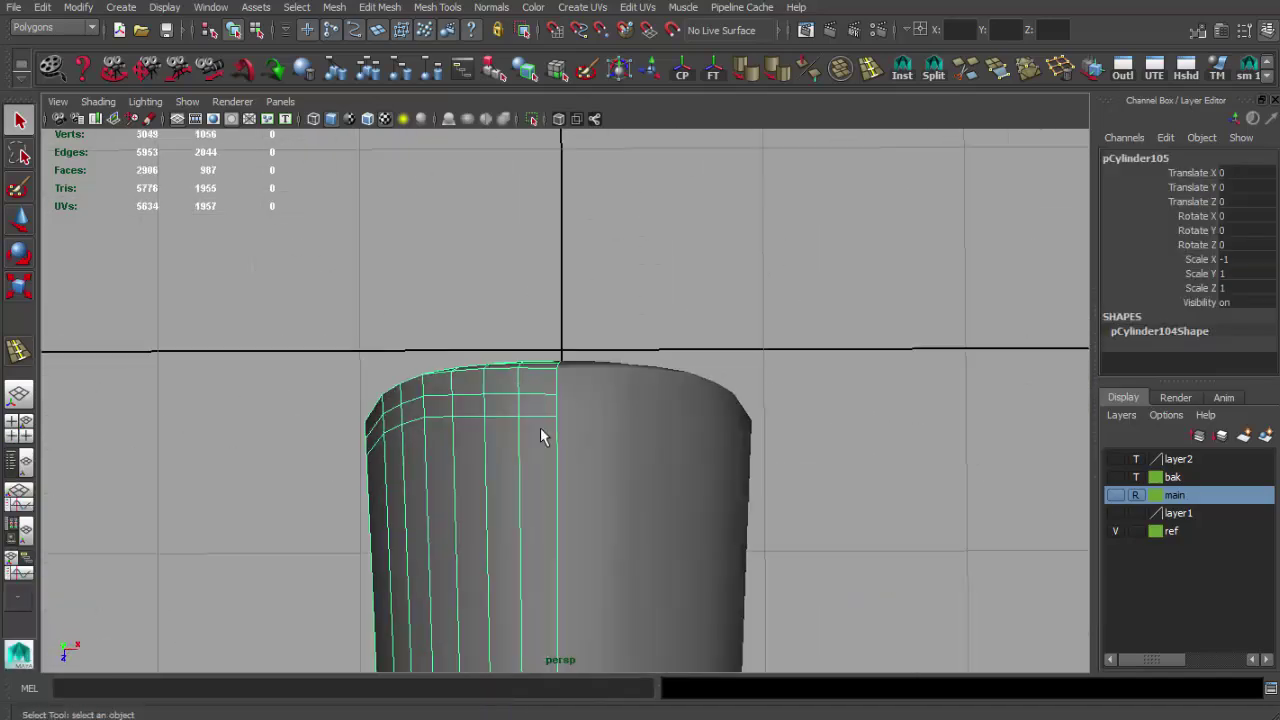
Step: Undo the last vertex move and tumble around to see the hood's rounded end side-on
left_click_drag(540, 427, 574, 433, "alt")
key("ctrl+z")
key("space")
key("space")
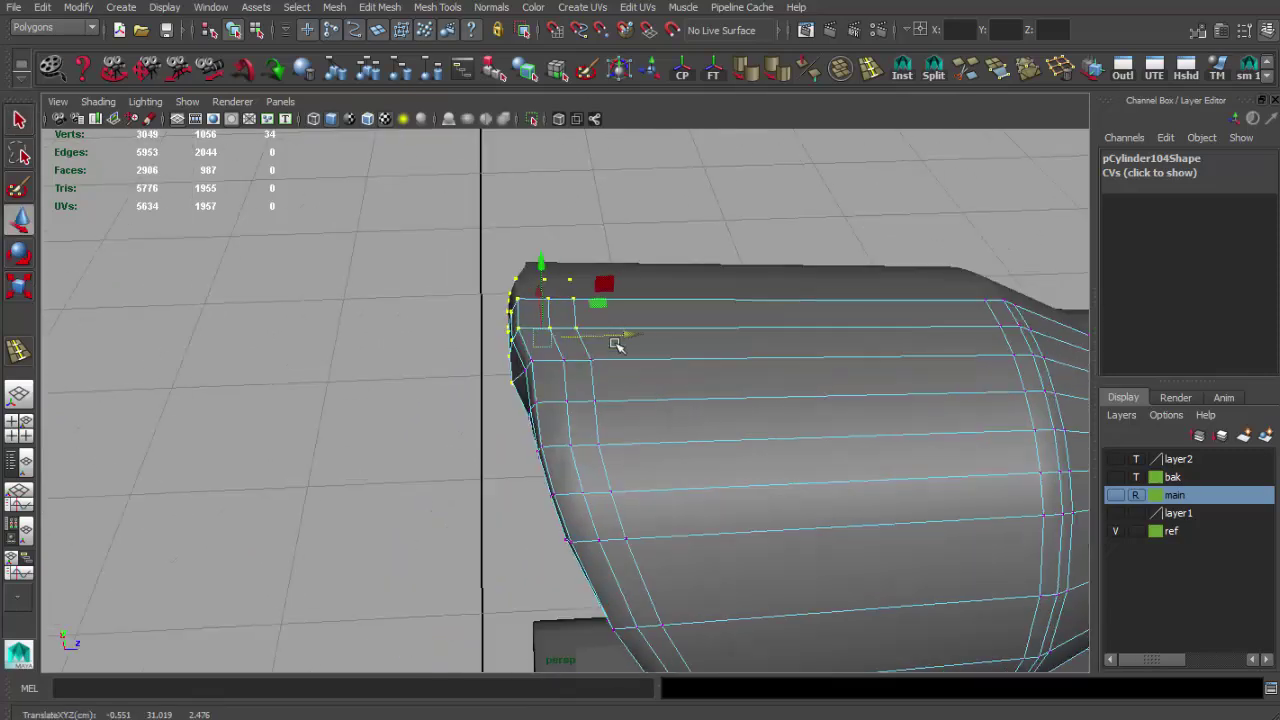
key("ctrl+z")
left_click_drag(616, 345, 554, 384, "alt")
mouse_move(644, 427)
left_mouse_down("alt")
mouse_move(526, 431)
mouse_move(535, 444)
mouse_move(636, 447)
mouse_move(691, 374)
mouse_move(837, 263)
mouse_move(766, 354)
mouse_move(713, 333)
mouse_move(702, 477)
left_mouse_up("alt")
key("q")
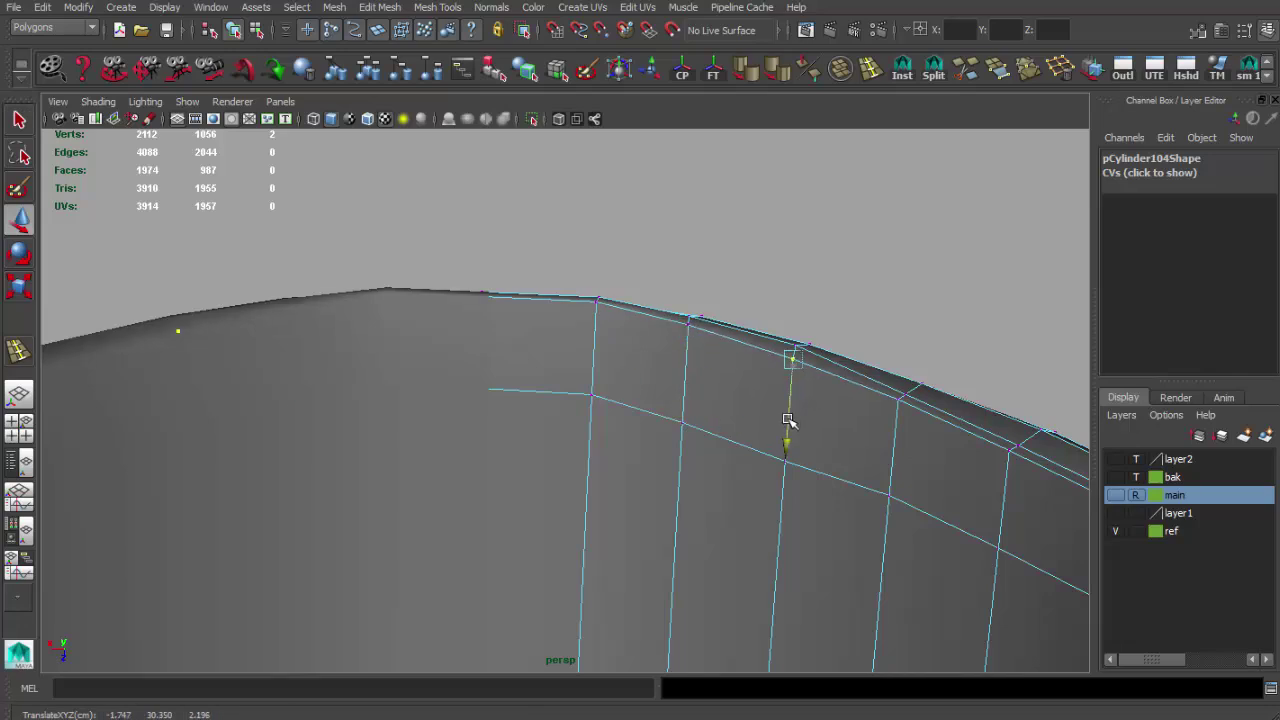
Step: Move a rim vertex to even out the hood's top arc, then return to object mode
key("w")
mouse_move(788, 428)
left_mouse_down("alt")
mouse_move(689, 363)
mouse_move(571, 451)
mouse_move(574, 426)
mouse_move(510, 430)
left_mouse_up("alt")
mouse_move(579, 407)
left_mouse_down("alt")
mouse_move(500, 343)
mouse_move(571, 457)
mouse_move(617, 446)
left_mouse_up("alt")
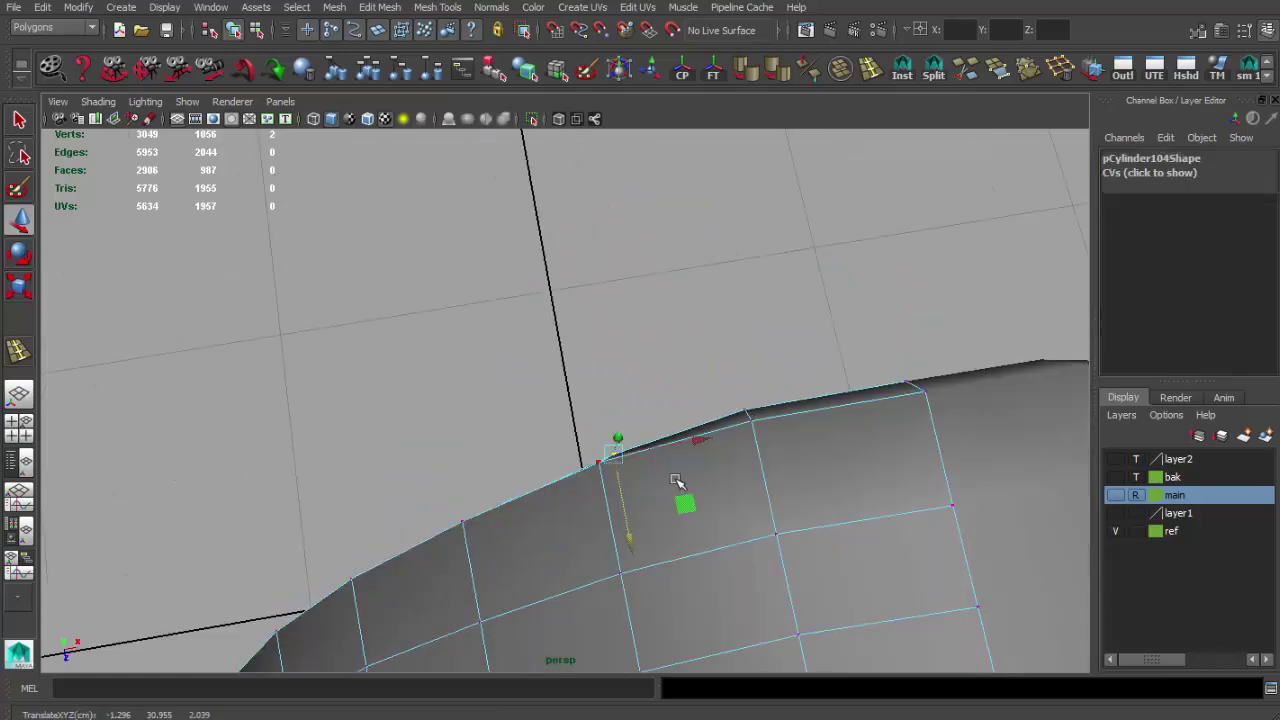
key("q")
key("F8")
mouse_move(686, 437)
left_mouse_down("alt")
mouse_move(771, 363)
mouse_move(678, 381)
left_mouse_up("alt")
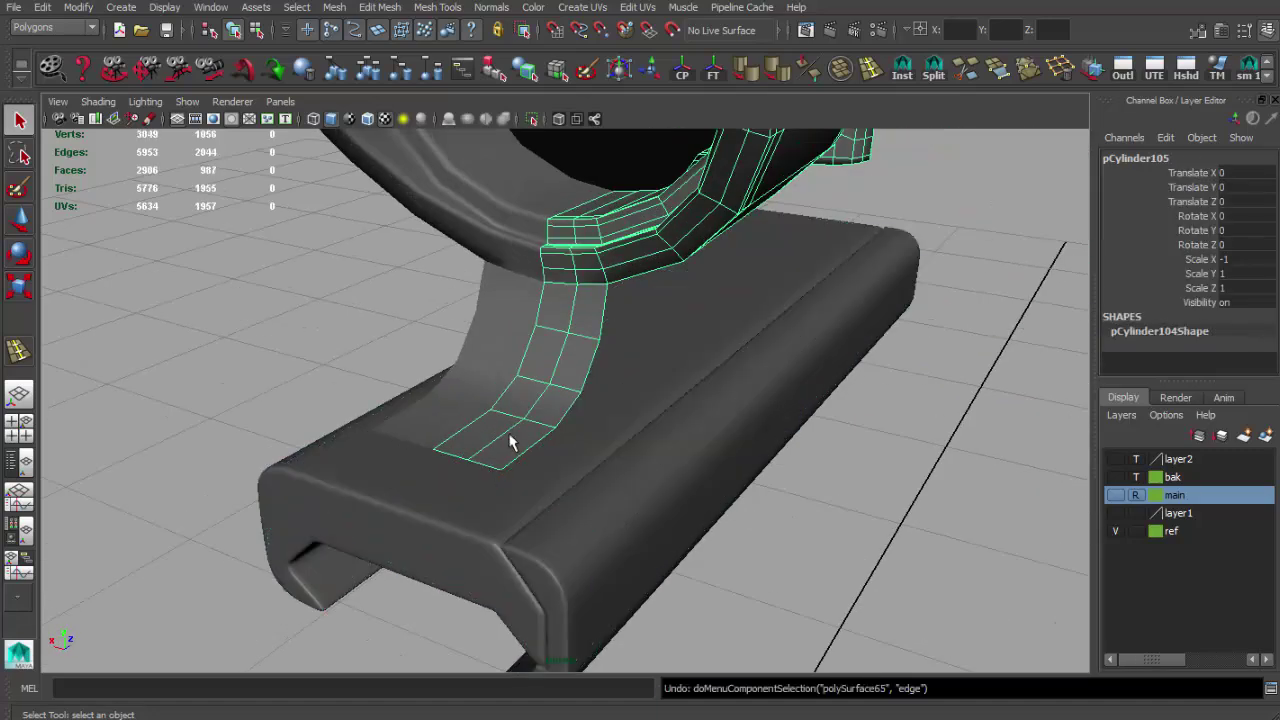
Step: Extrude the bracket strip's bottom edge loop and position the new edges toward the rail
double_click(491, 467)
mouse_move(491, 467)
left_mouse_down("alt")
mouse_move(491, 426)
mouse_move(529, 434)
mouse_move(365, 340)
left_mouse_up("alt")
key("ctrl+e")
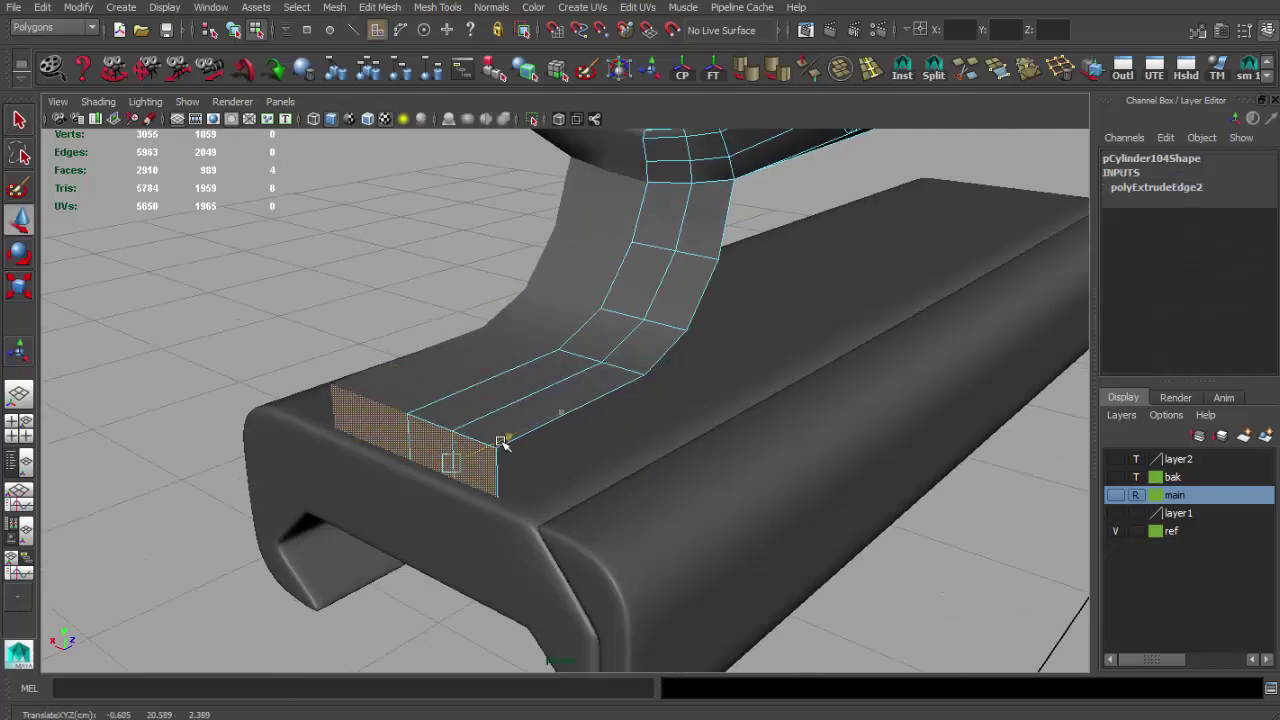
mouse_move(503, 444)
left_mouse_down("alt")
mouse_move(486, 443)
mouse_move(609, 457)
mouse_move(537, 469)
left_mouse_up("alt")
key("w")
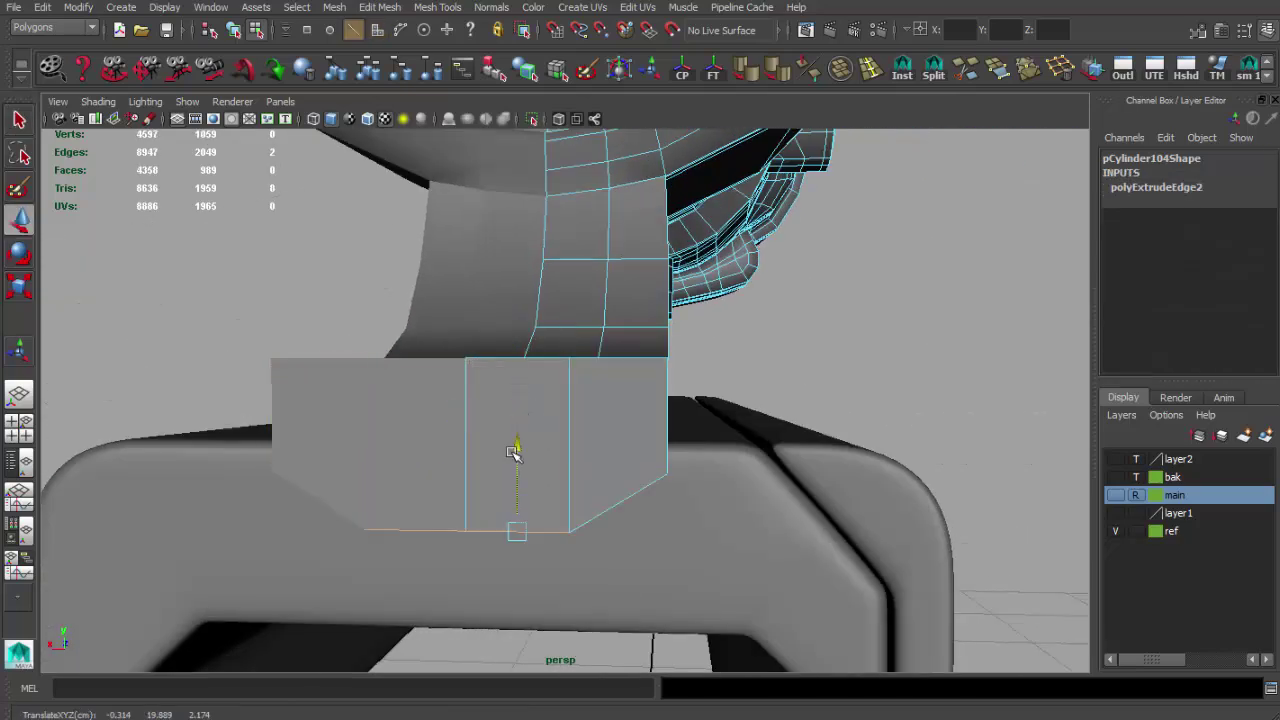
mouse_move(163, 488)
left_mouse_down("alt")
mouse_move(470, 430)
mouse_move(586, 457)
mouse_move(590, 386)
mouse_move(763, 397)
mouse_move(688, 435)
left_mouse_up("alt")
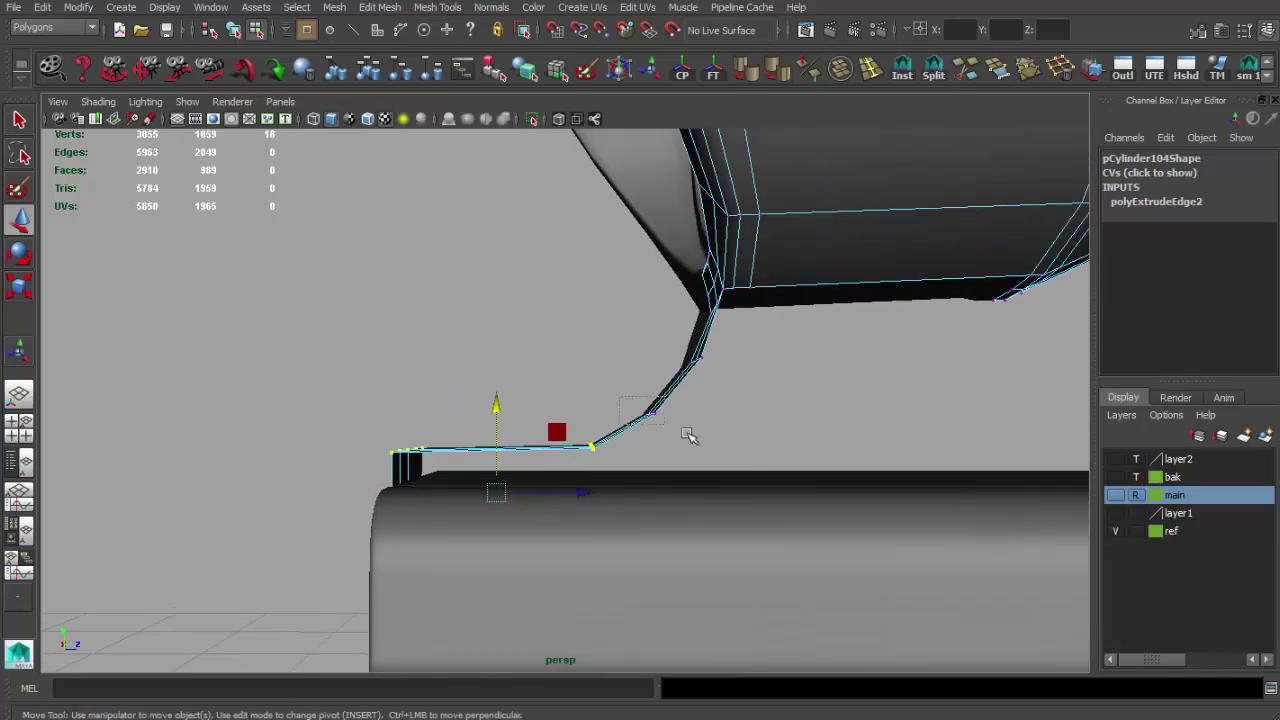
mouse_move(718, 360)
left_mouse_down("alt")
mouse_move(494, 400)
mouse_move(534, 411)
mouse_move(592, 348)
left_mouse_up("alt")
Step: Reselect and frame the bracket strip, then bring up the ACOG reference photo
left_click(592, 348)
left_click(343, 320)
right_click_drag(343, 320, 406, 371, "alt")
mouse_move(406, 371)
left_mouse_down("alt")
mouse_move(654, 349)
mouse_move(583, 489)
mouse_move(789, 463)
mouse_move(571, 466)
mouse_move(686, 345)
left_mouse_up("alt")
left_click(571, 466)
key("f")
key("alt+Tab")
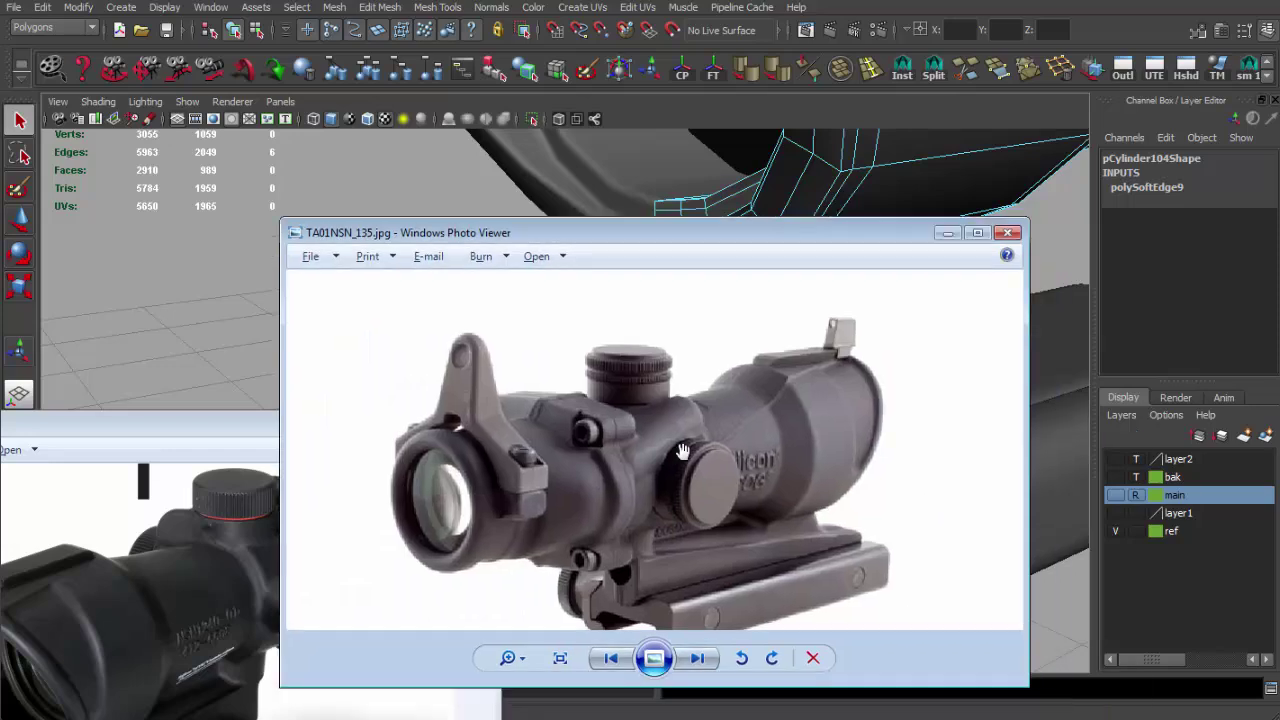
Step: Move the reference photo aside, extrude the bracket's lower edges along the rail, and shape the corner
scroll(688, 432, "up", 3)
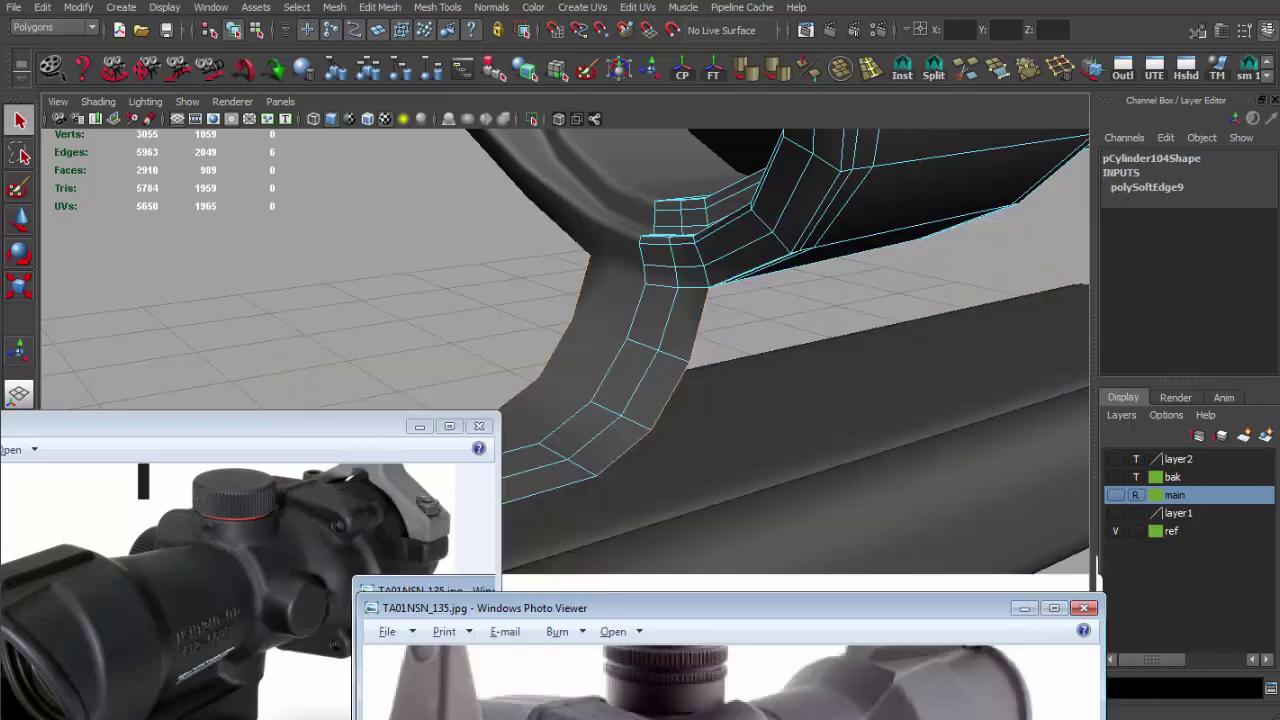
left_click_drag(789, 240, 770, 715)
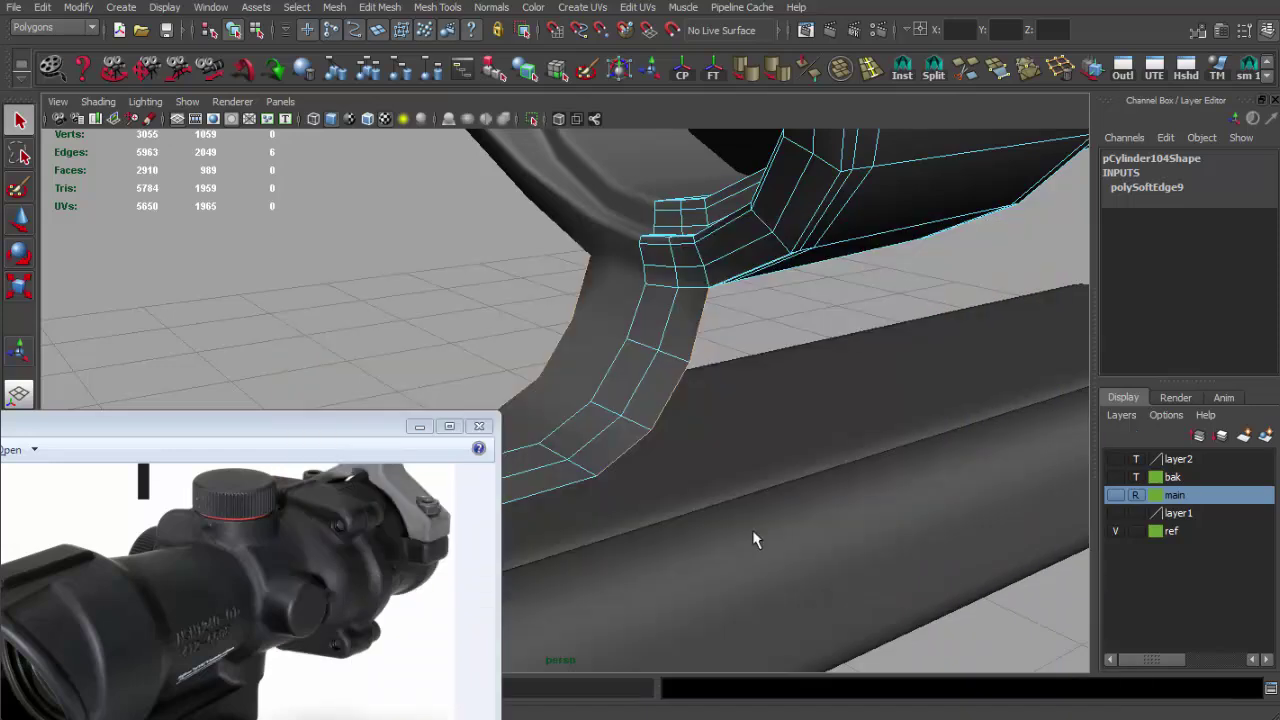
left_click_drag(754, 540, 686, 391, "alt")
key("ctrl+e")
mouse_move(543, 350)
left_mouse_down()
mouse_move(816, 330)
mouse_move(586, 400)
mouse_move(686, 423)
mouse_move(571, 428)
left_mouse_up()
right_click_drag(571, 428, 645, 424, "shift")
left_click_drag(643, 421, 611, 376)
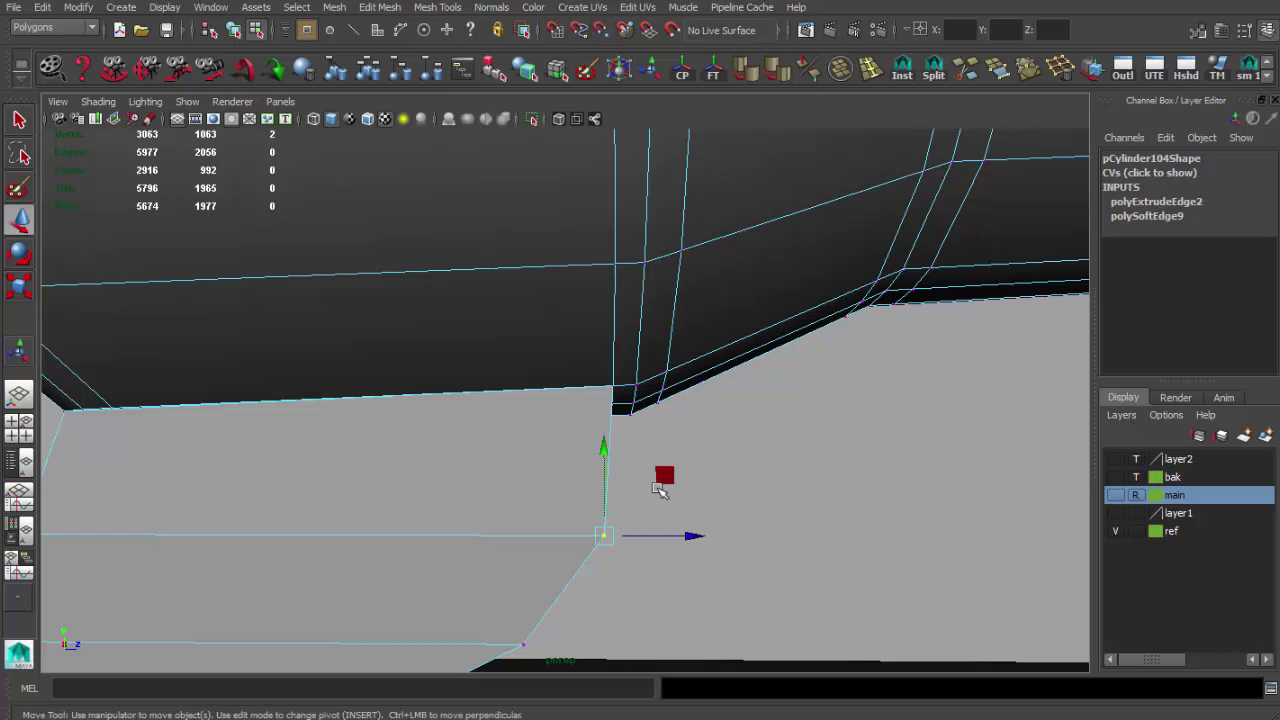
left_click_drag(660, 490, 634, 459, "alt")
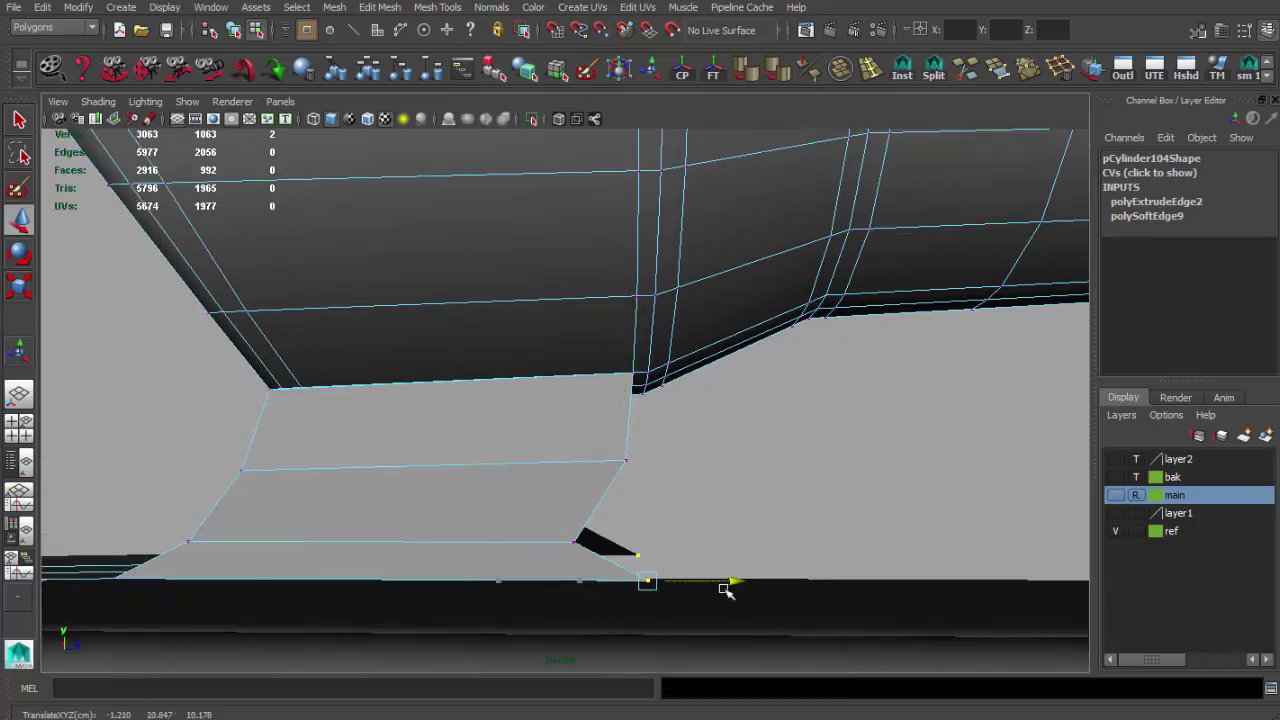
Step: Frame the whole scope in object mode, recall the photo, and extrude the selected bracket edges again
key("F8")
key("f")
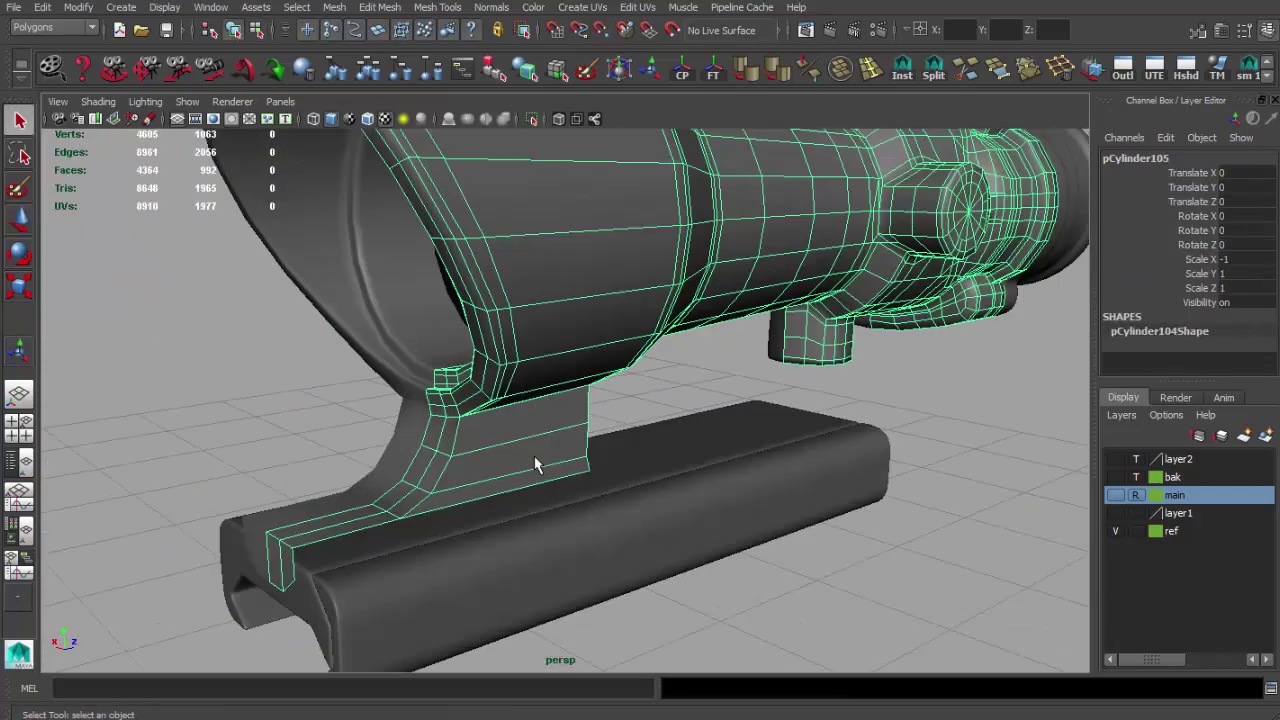
mouse_move(557, 425)
left_mouse_down("alt")
mouse_move(790, 398)
mouse_move(703, 480)
mouse_move(563, 460)
left_mouse_up("alt")
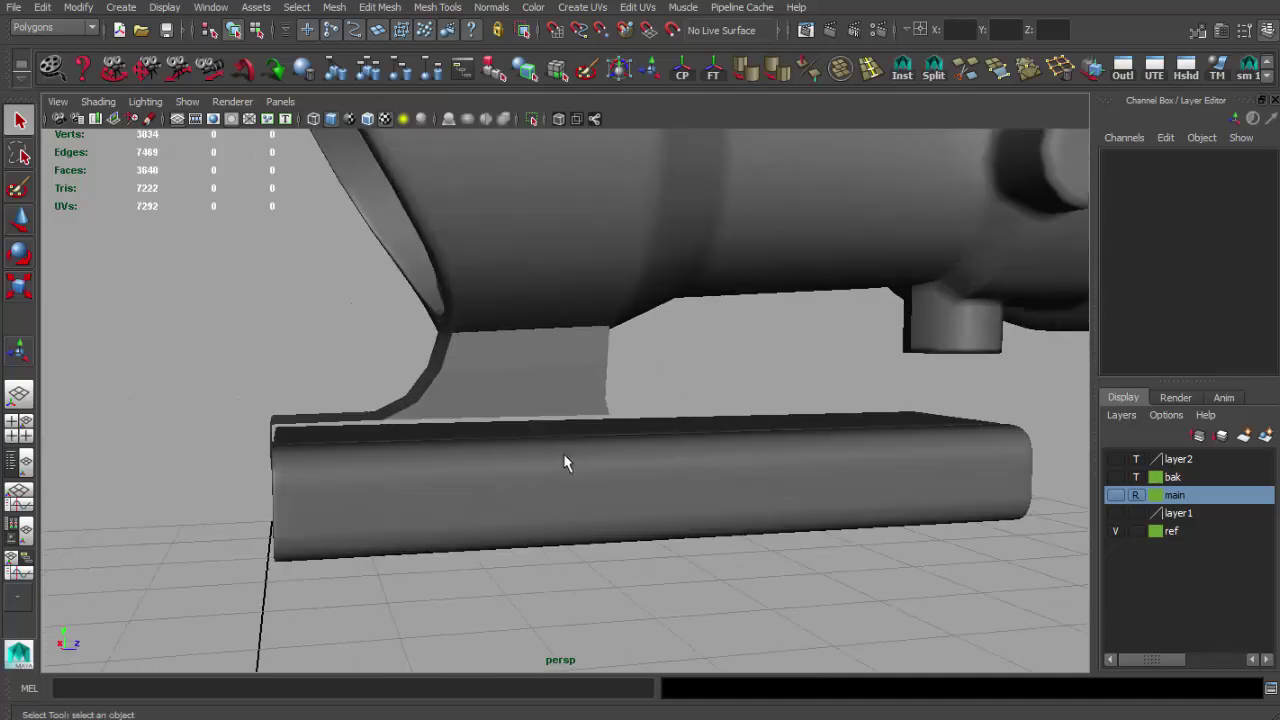
mouse_move(638, 719)
left_mouse_down()
mouse_move(638, 463)
mouse_move(637, 719)
left_mouse_up()
left_click(523, 249)
left_click_drag(523, 249, 587, 405, "alt")
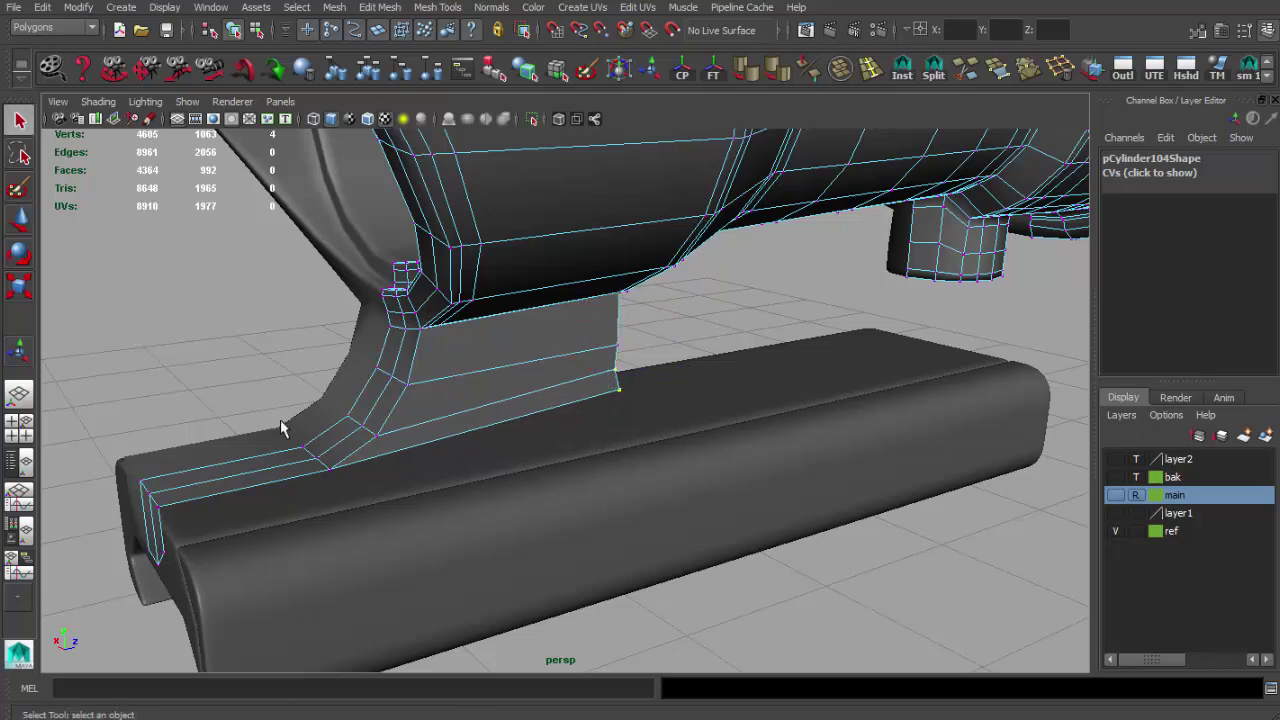
key("ctrl+e")
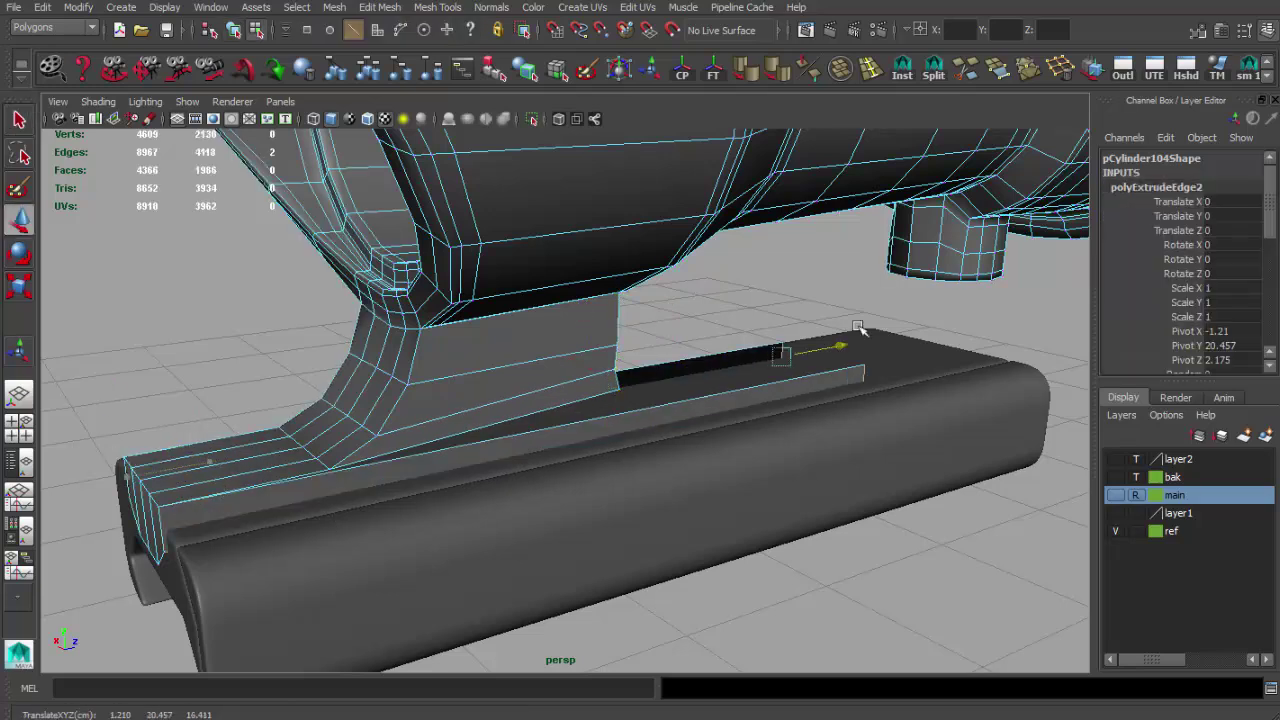
Step: Insert an edge loop across the bracket in the enlarged side view
key("space")
key("space")
scroll(453, 478, "up", 3)
key("q")
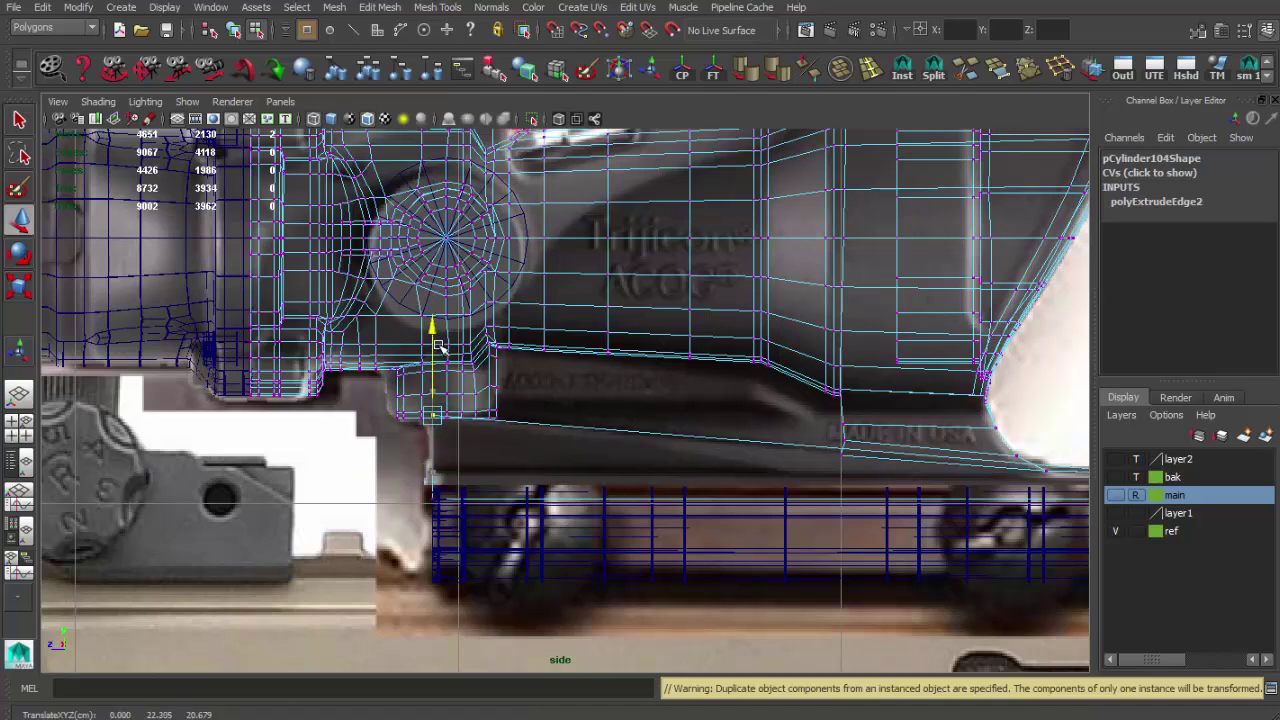
mouse_move(480, 646)
left_mouse_down()
mouse_move(440, 443)
mouse_move(440, 719)
left_mouse_up()
scroll(800, 96, "up", 2)
left_click(468, 460)
key("q")
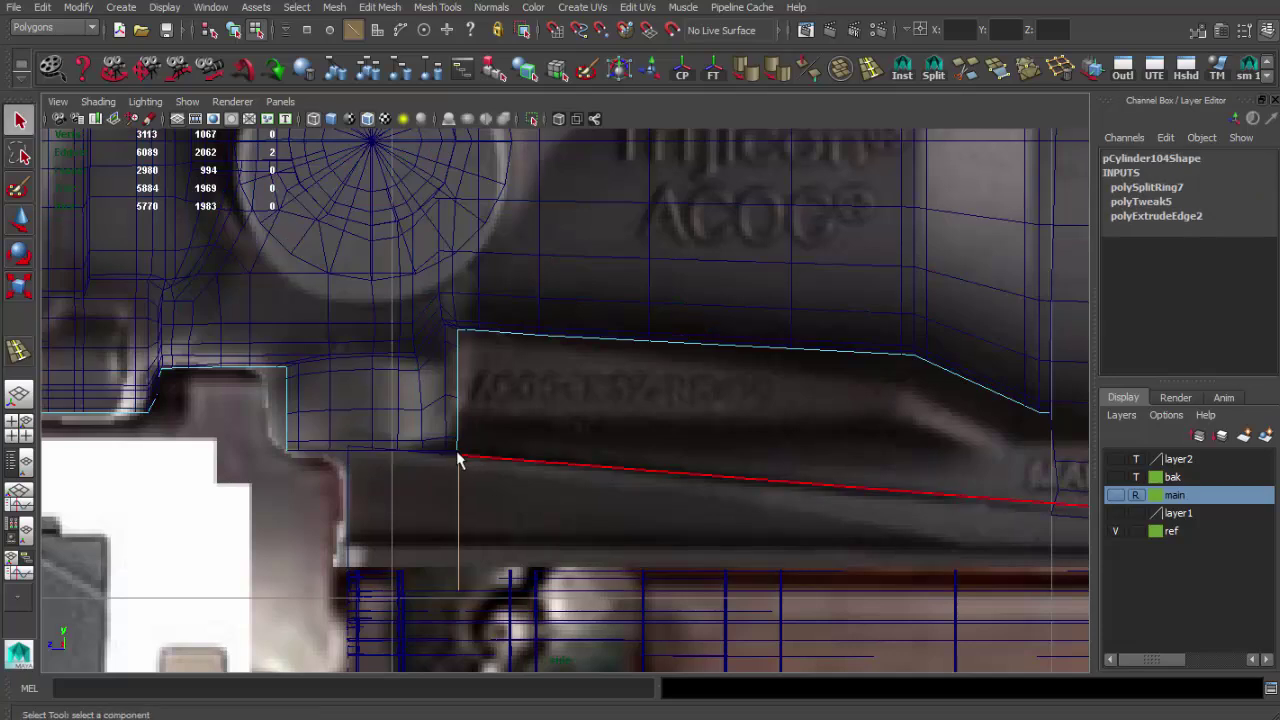
scroll(447, 495, "up", 3)
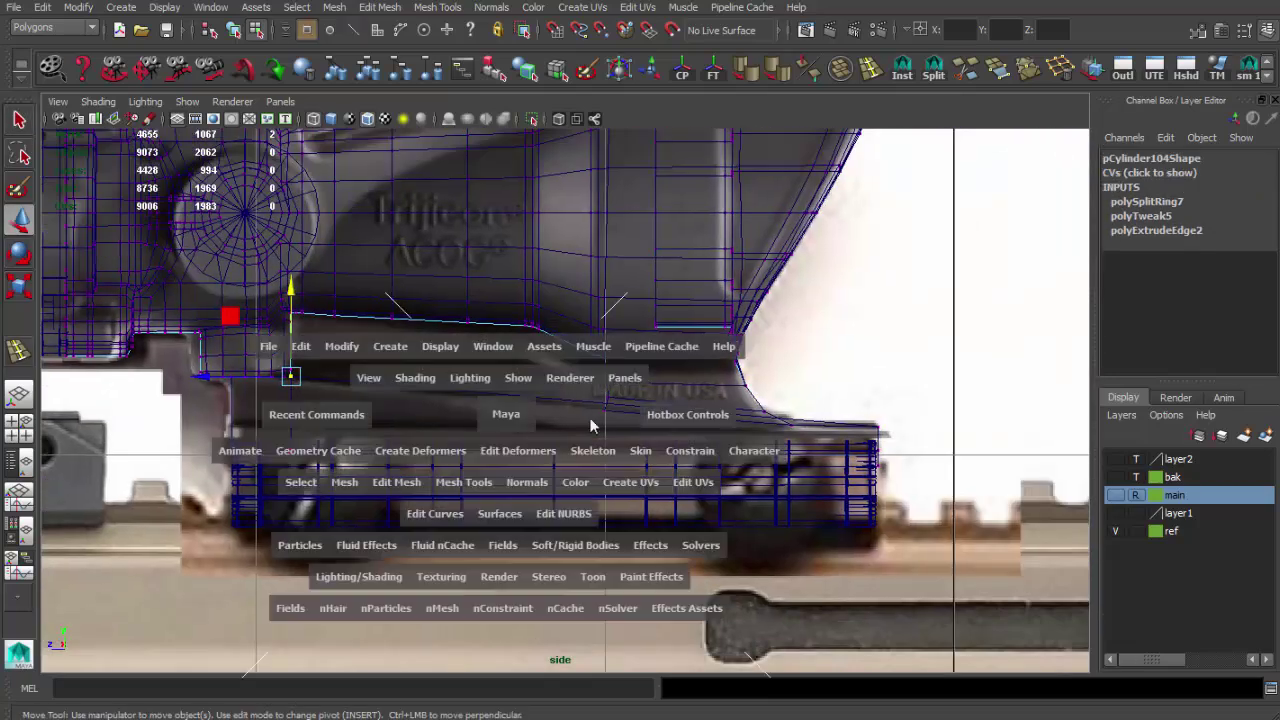
left_click_drag(500, 400, 500, 340)
scroll(677, 471, "down", 3)
Step: Select and frame the bracket face strip, then split it with a new edge loop
mouse_move(677, 471)
left_mouse_down("alt")
mouse_move(345, 396)
mouse_move(600, 380)
left_mouse_up("alt")
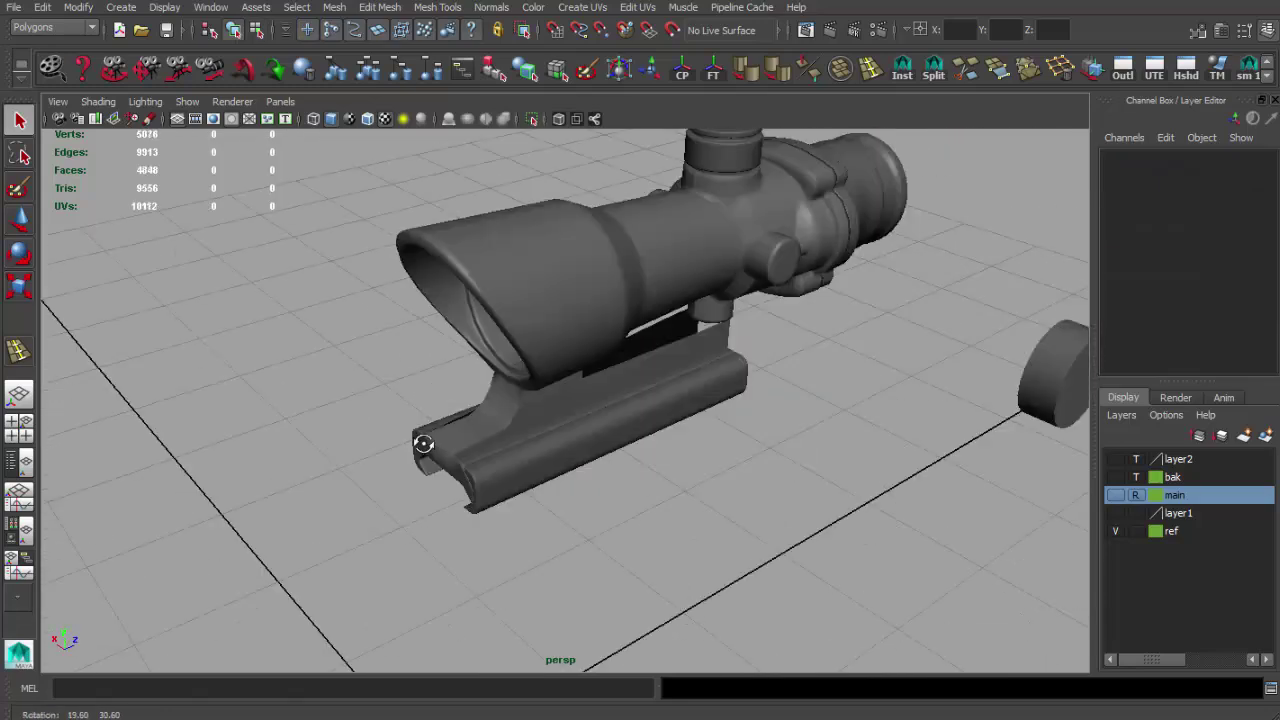
scroll(710, 371, "up", 5)
left_click(716, 420)
scroll(716, 420, "up", 2)
scroll(716, 428, "down", 3)
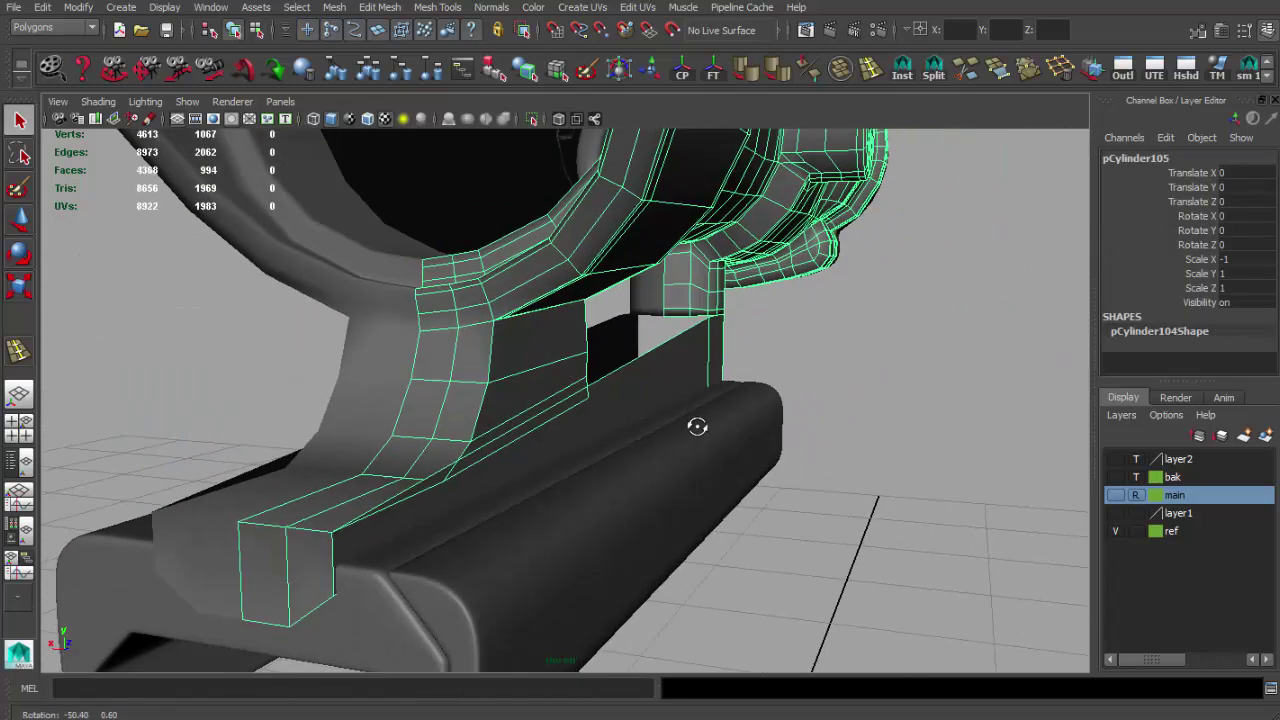
left_click(872, 72)
scroll(737, 349, "up", 3)
scroll(585, 385, "up", 2)
scroll(585, 383, "down", 3)
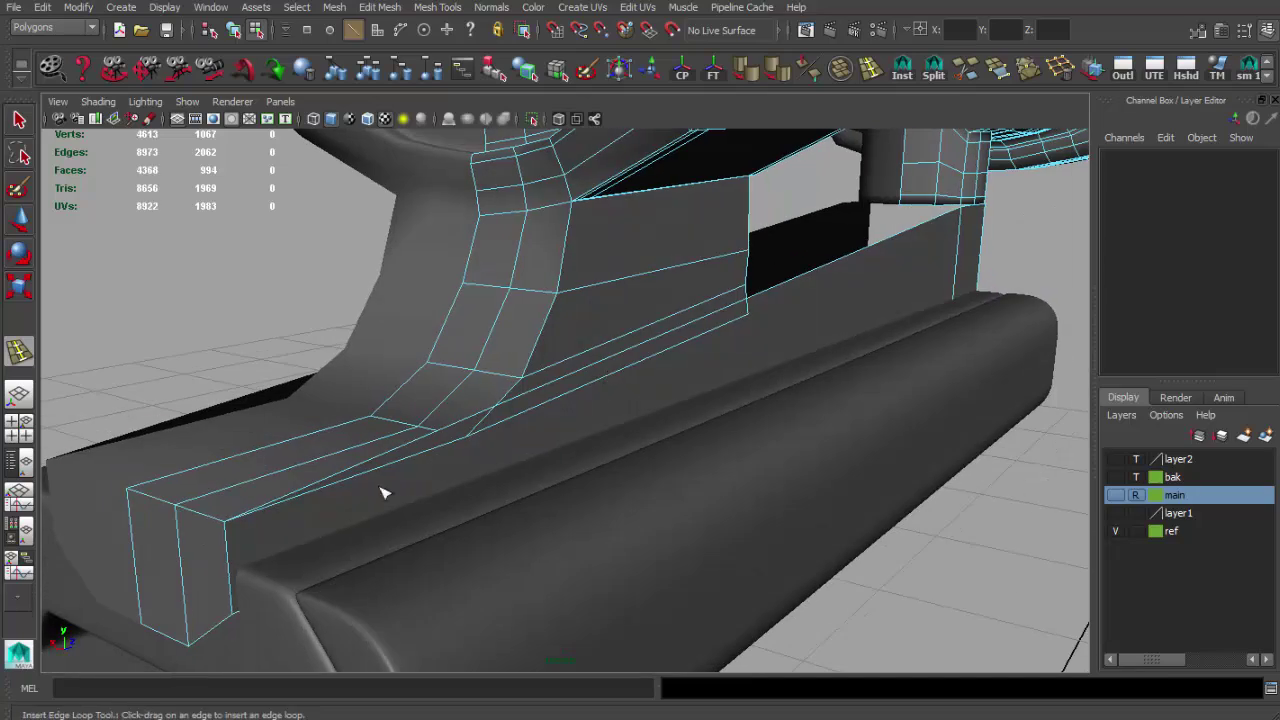
key("q")
left_click_drag(380, 491, 543, 470, "alt")
key("f")
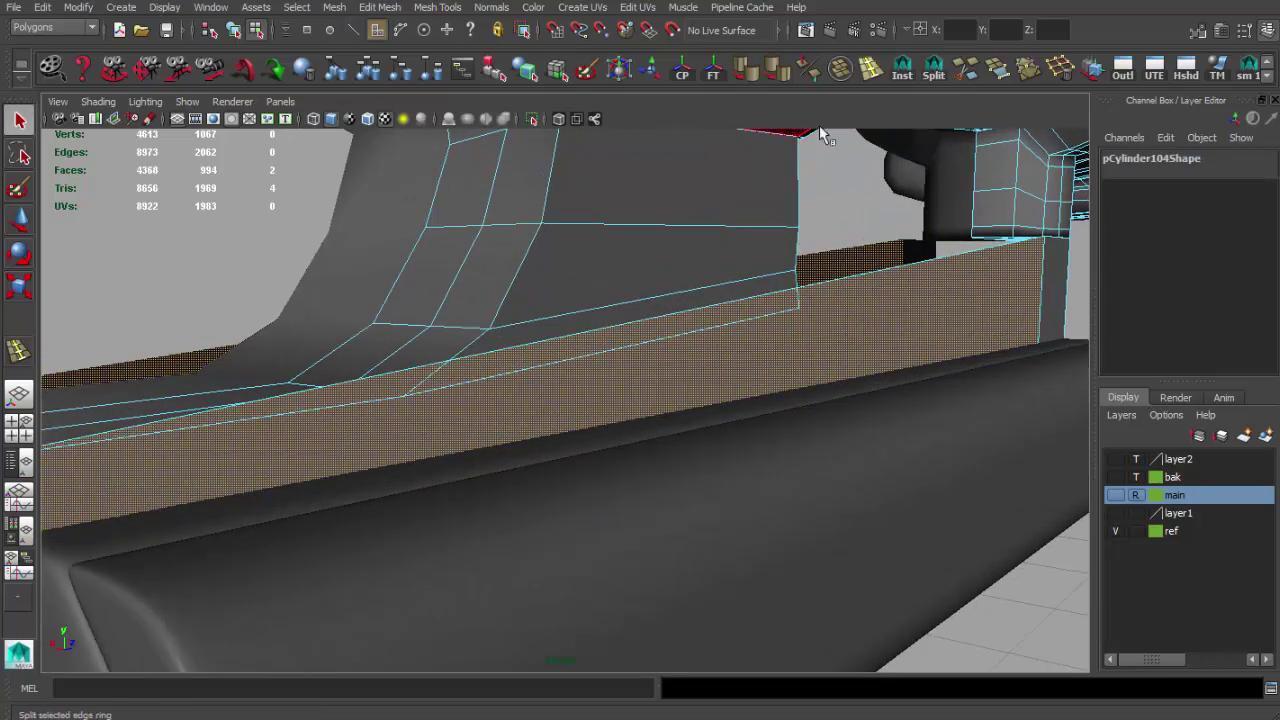
left_click(427, 367)
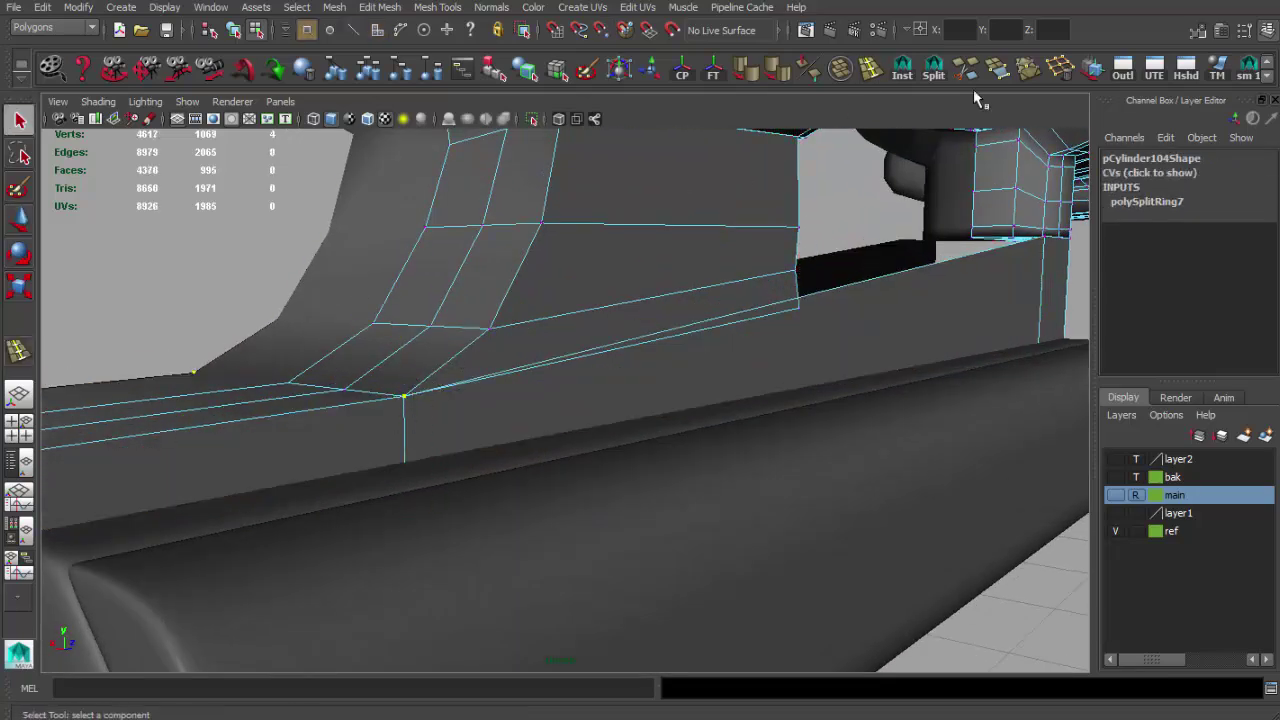
Step: Pick the strip's corner vertex, then return to object mode
scroll(757, 337, "down", 3)
left_click_drag(757, 337, 729, 294, "alt")
scroll(729, 294, "up", 3)
middle_click_drag(557, 380, 572, 335, "alt")
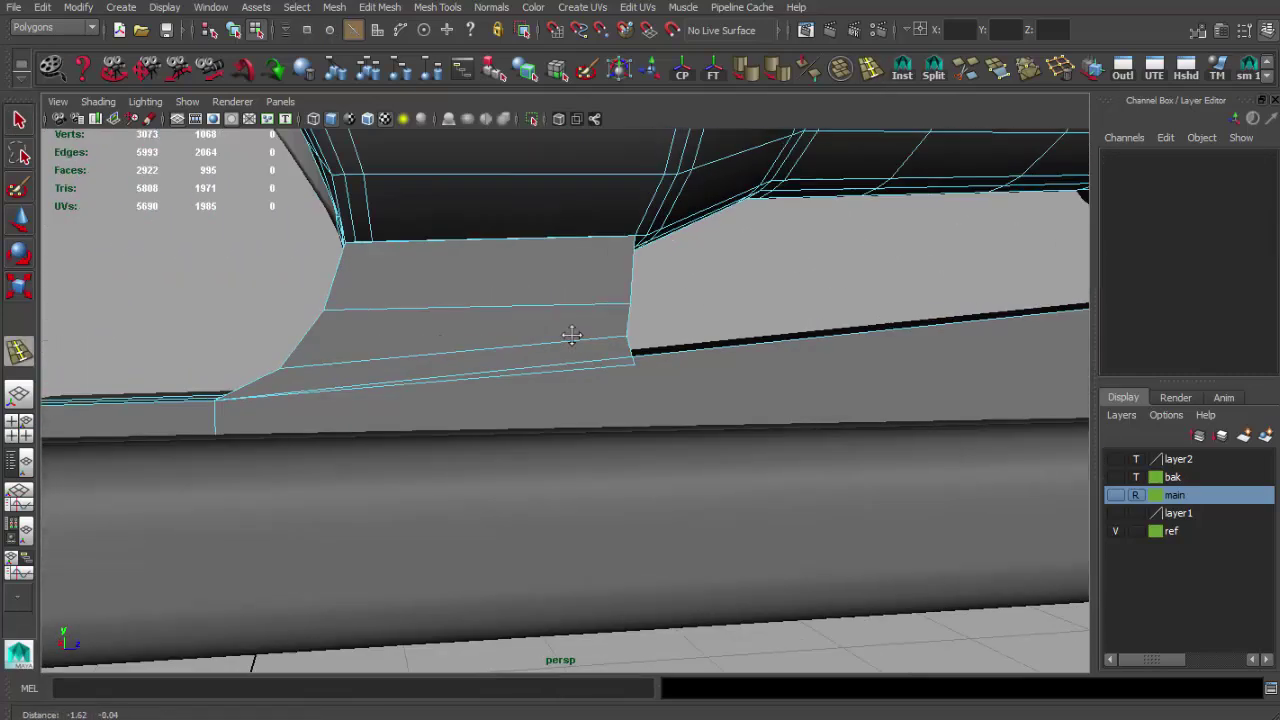
left_click_drag(572, 335, 676, 360, "alt")
left_click(667, 367)
scroll(690, 348, "up", 2)
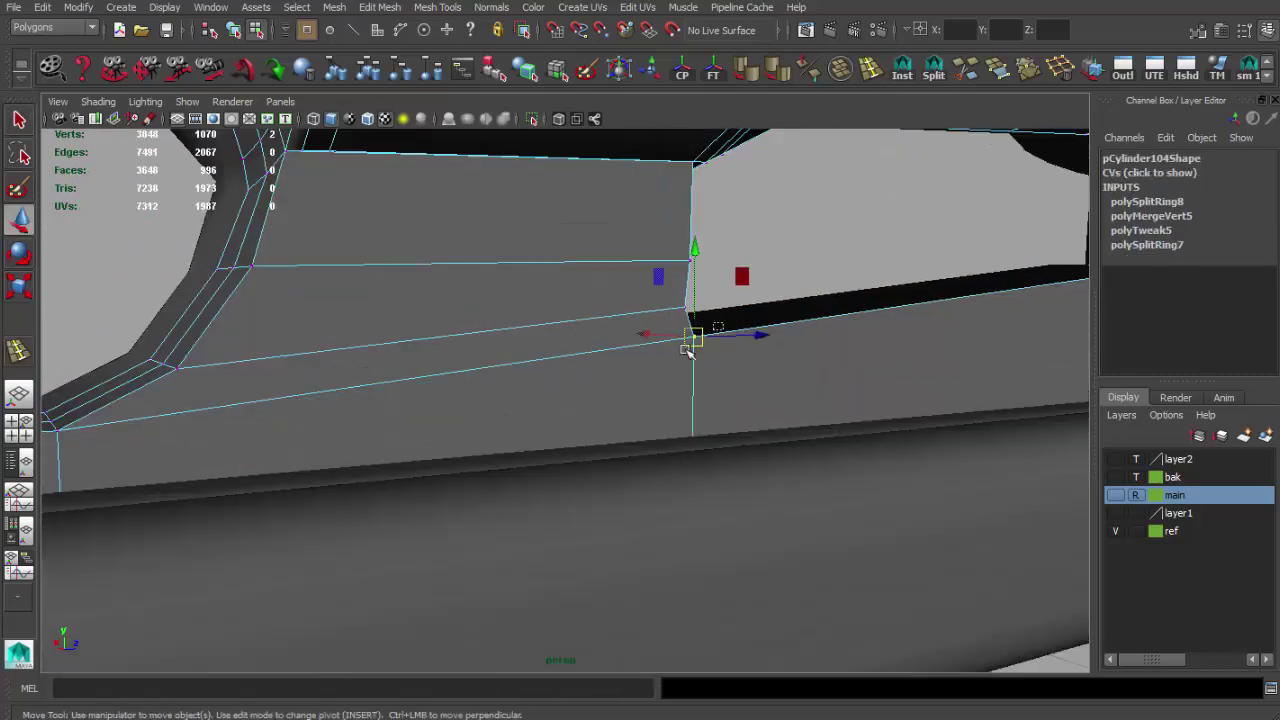
scroll(688, 350, "down", 3)
key("q")
key("F8")
Step: Orbit to the scope's other side and select the bracket's side faces
scroll(500, 371, "down", 3)
scroll(457, 371, "down", 3)
mouse_move(412, 381)
left_mouse_down("alt")
mouse_move(600, 390)
mouse_move(443, 408)
mouse_move(622, 420)
mouse_move(857, 328)
left_mouse_up("alt")
scroll(443, 408, "up", 3)
scroll(708, 348, "up", 1)
key("F11")
left_click(295, 497, "shift")
mouse_move(450, 450)
left_mouse_down("alt")
mouse_move(557, 443)
mouse_move(557, 323)
left_mouse_up("alt")
Step: Extrude the selected bracket faces and check their alignment in the front view
right_click(560, 333, "shift")
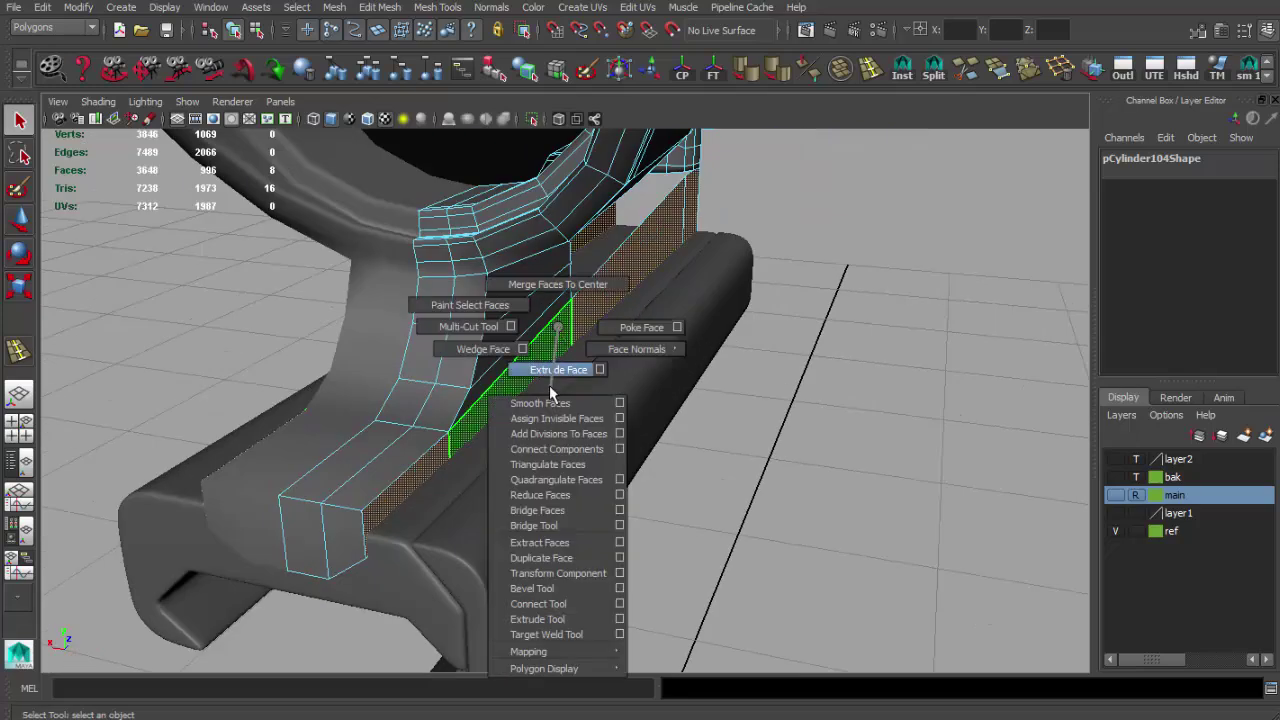
left_click(549, 392)
mouse_move(405, 266)
left_mouse_down("alt")
mouse_move(469, 311)
mouse_move(410, 301)
left_mouse_up("alt")
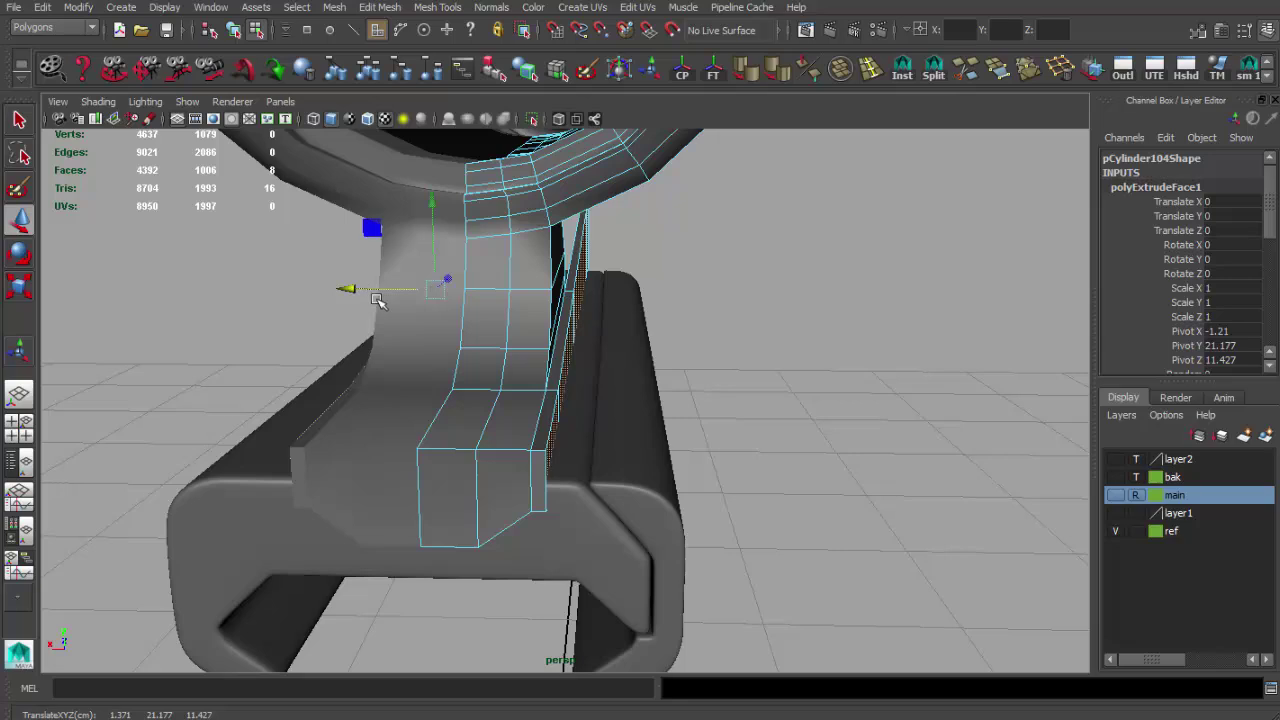
key("space")
key("space")
scroll(625, 427, "up", 3)
key("q")
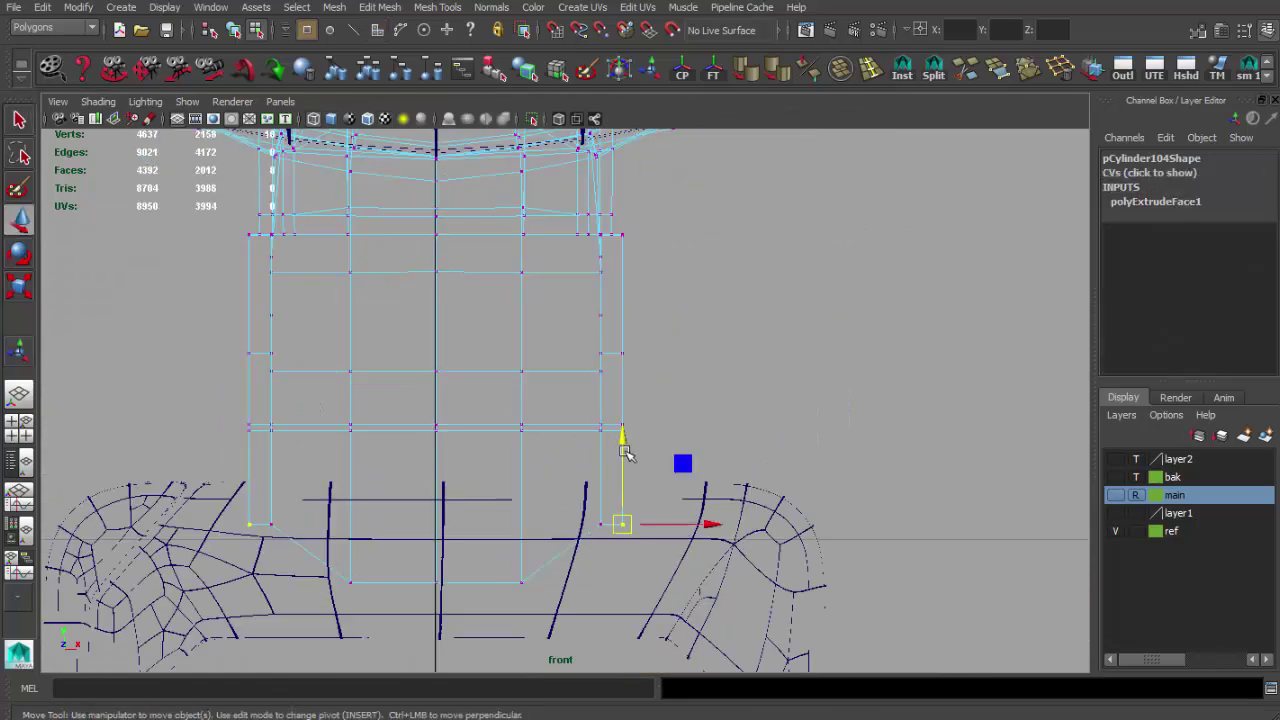
key("space")
key("space")
key("F8")
Step: Insert two edge loops across the bracket end
mouse_move(500, 371)
left_mouse_down("alt")
mouse_move(646, 408)
mouse_move(381, 400)
left_mouse_up("alt")
scroll(381, 400, "up", 3)
right_click_drag(396, 342, 396, 342, "shift")
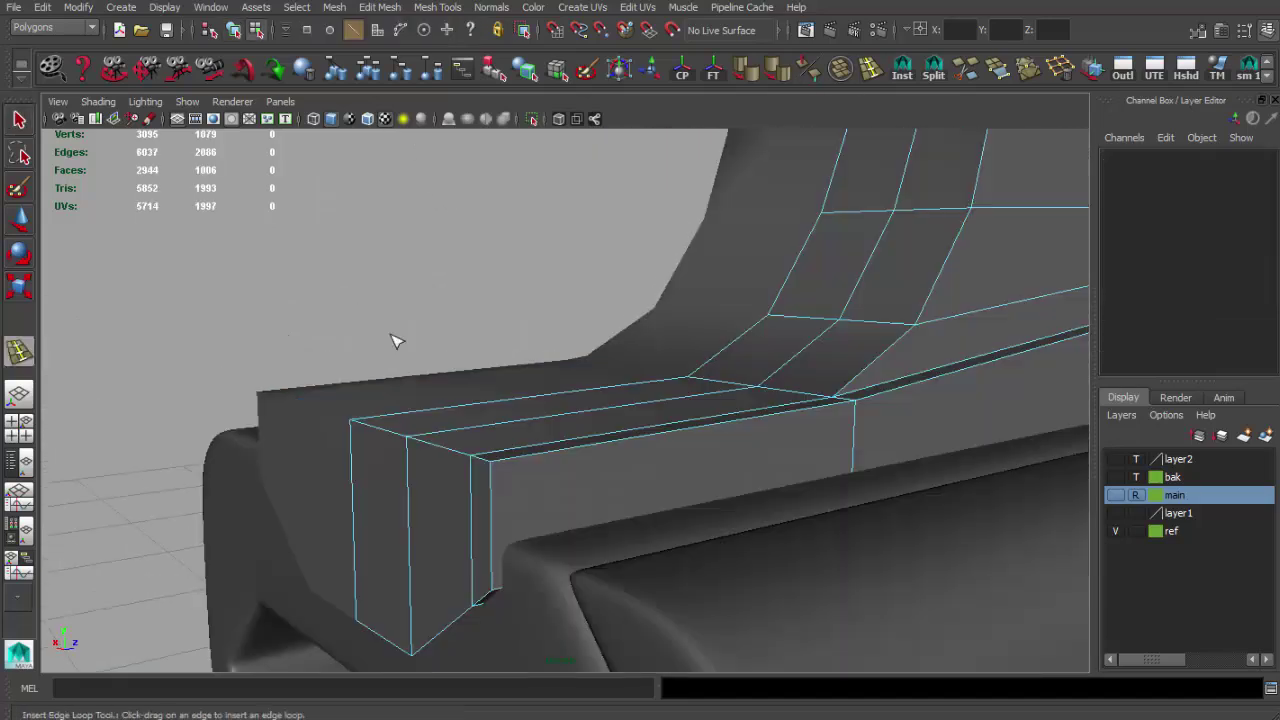
left_click(716, 432)
mouse_move(716, 432)
left_mouse_down("alt")
mouse_move(543, 451)
mouse_move(503, 374)
mouse_move(471, 404)
mouse_move(442, 392)
mouse_move(523, 437)
left_mouse_up("alt")
left_click(471, 404)
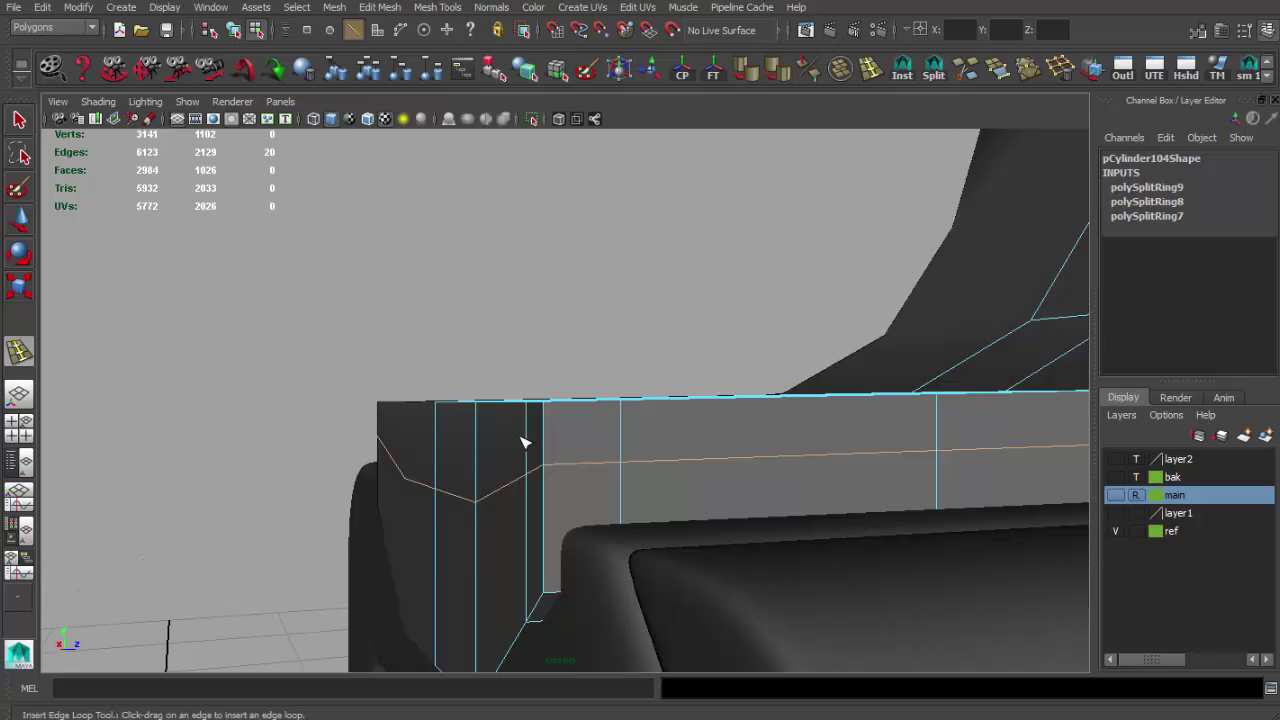
key("q")
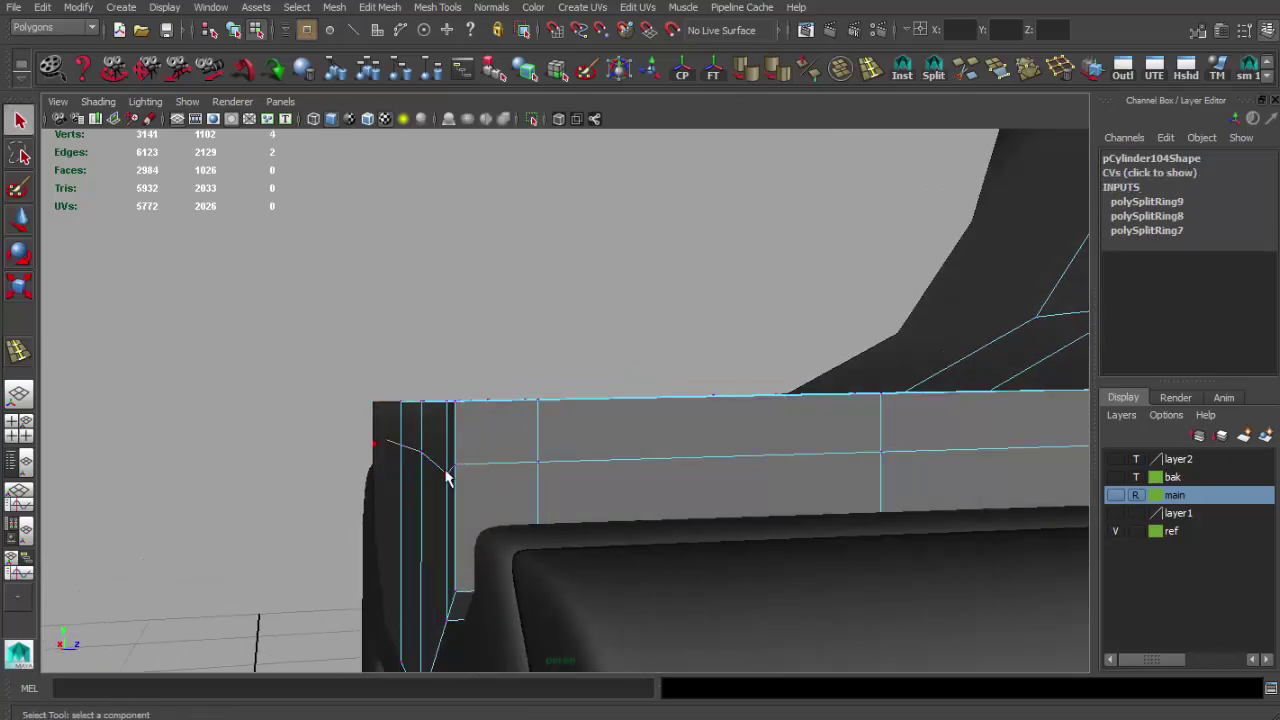
Step: Pull the corner vertex to bevel the bracket end and add another edge loop along it
mouse_move(452, 375)
left_mouse_down("alt")
mouse_move(503, 463)
mouse_move(508, 450)
left_mouse_up("alt")
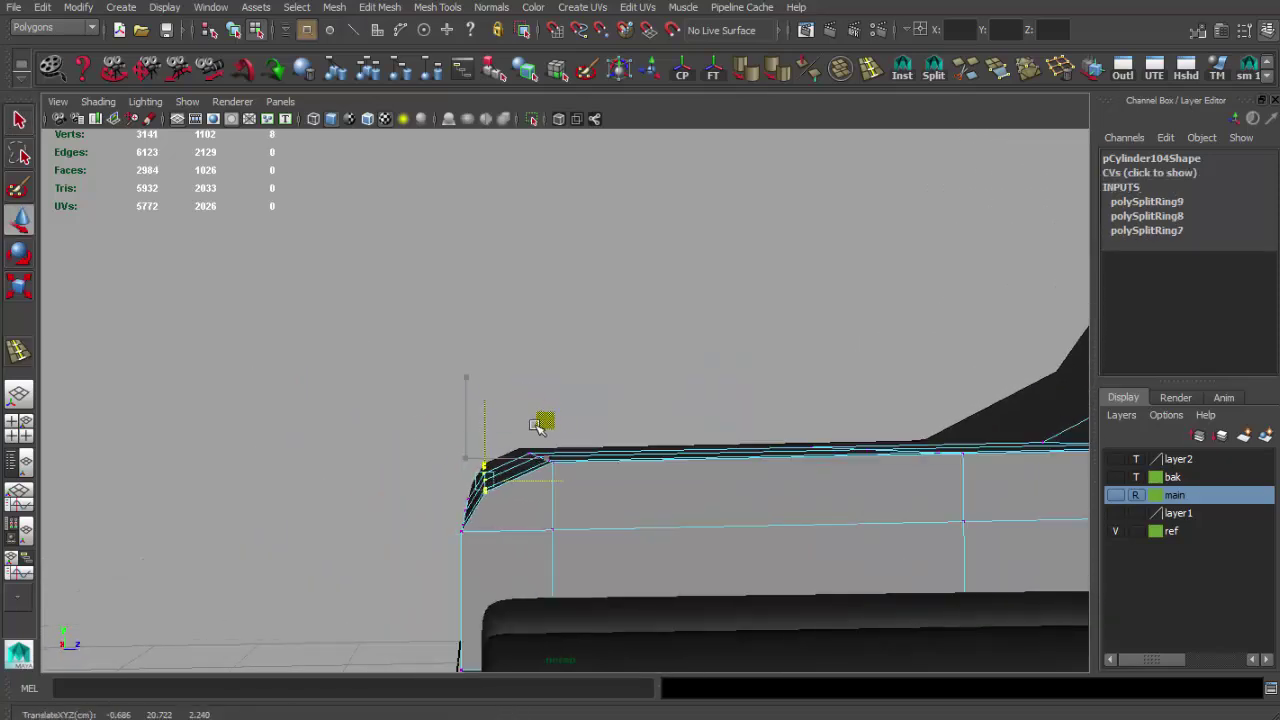
mouse_move(613, 418)
left_mouse_down("alt")
mouse_move(700, 529)
mouse_move(686, 500)
mouse_move(571, 443)
mouse_move(437, 423)
mouse_move(585, 408)
mouse_move(543, 443)
mouse_move(743, 434)
left_mouse_up("alt")
left_click(700, 529)
key("q")
left_click(437, 423)
Step: Select the vertical column of mount vertices and slide it along the bracket
right_click_drag(743, 434, 903, 474, "alt")
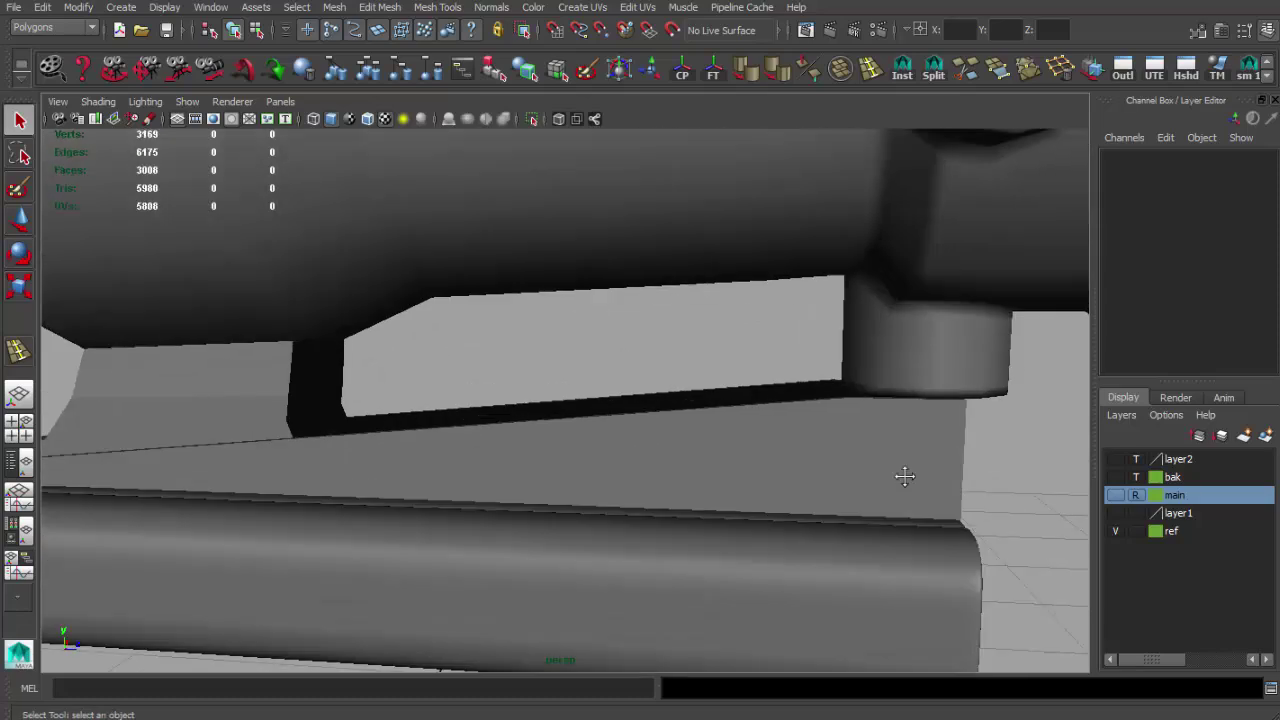
left_click(655, 403)
left_click_drag(672, 340, 699, 528)
key("w")
mouse_move(688, 442)
left_mouse_down()
mouse_move(778, 443)
mouse_move(624, 421)
mouse_move(474, 420)
mouse_move(651, 437)
mouse_move(638, 407)
left_mouse_up()
key("q")
mouse_move(656, 493)
left_mouse_down("alt")
mouse_move(677, 471)
mouse_move(617, 408)
mouse_move(711, 379)
mouse_move(586, 466)
mouse_move(537, 480)
mouse_move(620, 400)
mouse_move(601, 399)
left_mouse_up("alt")
key("F8")
key("w")
key("q")
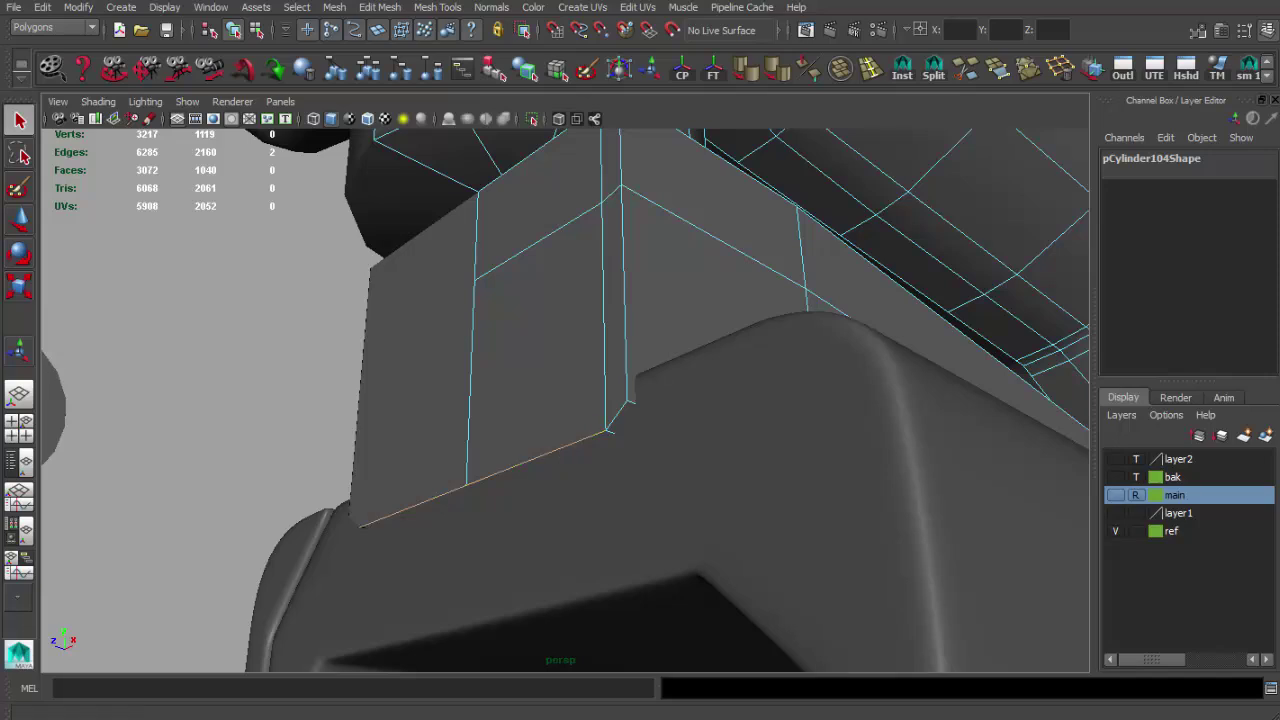
Step: Check the reference photo's rail mount, then extrude a bracket edge down and align it in front view
key("alt+Tab")
left_click_drag(620, 560, 563, 513)
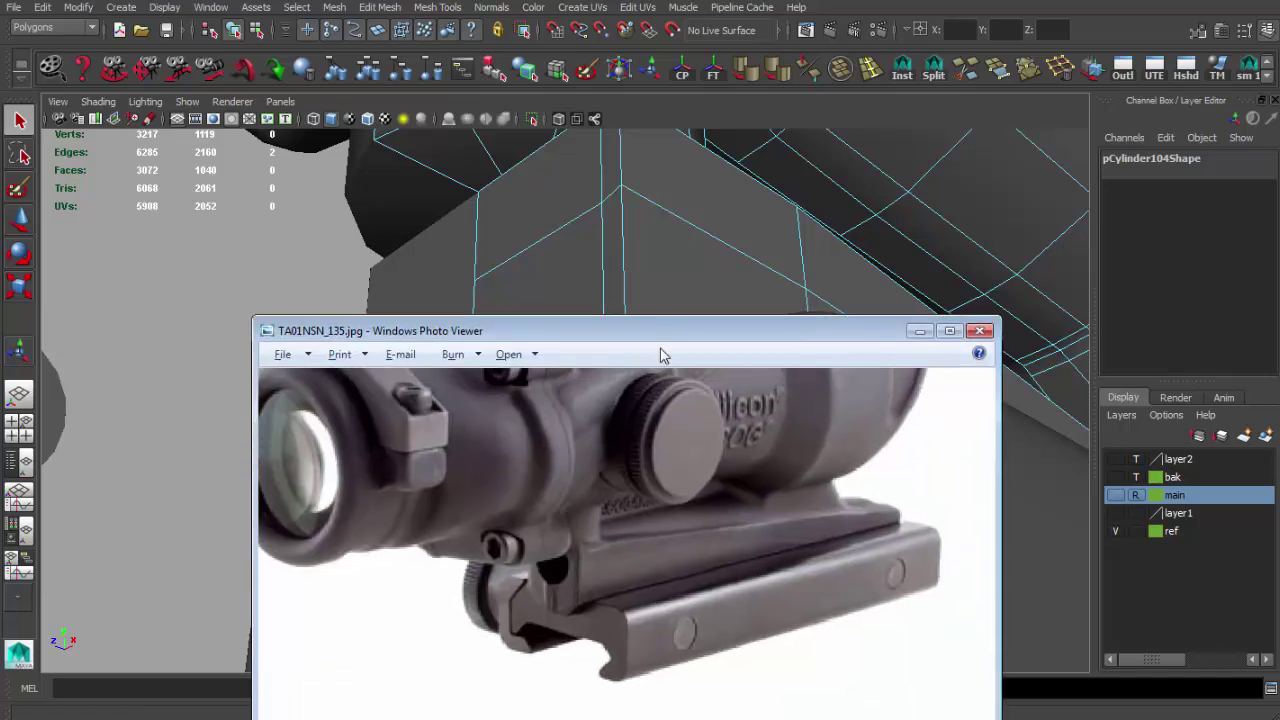
key("alt+Tab")
key("ctrl+e")
left_click_drag(620, 423, 640, 357)
key("space")
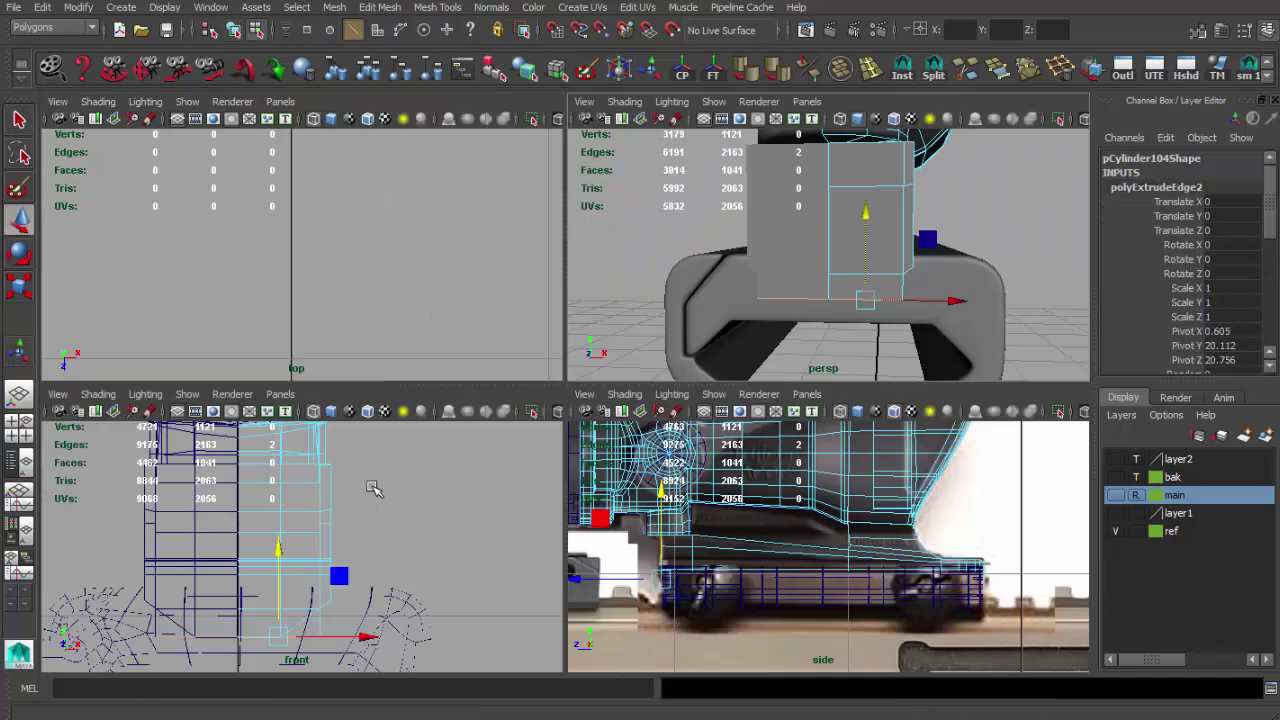
key("space")
scroll(551, 410, "up", 3)
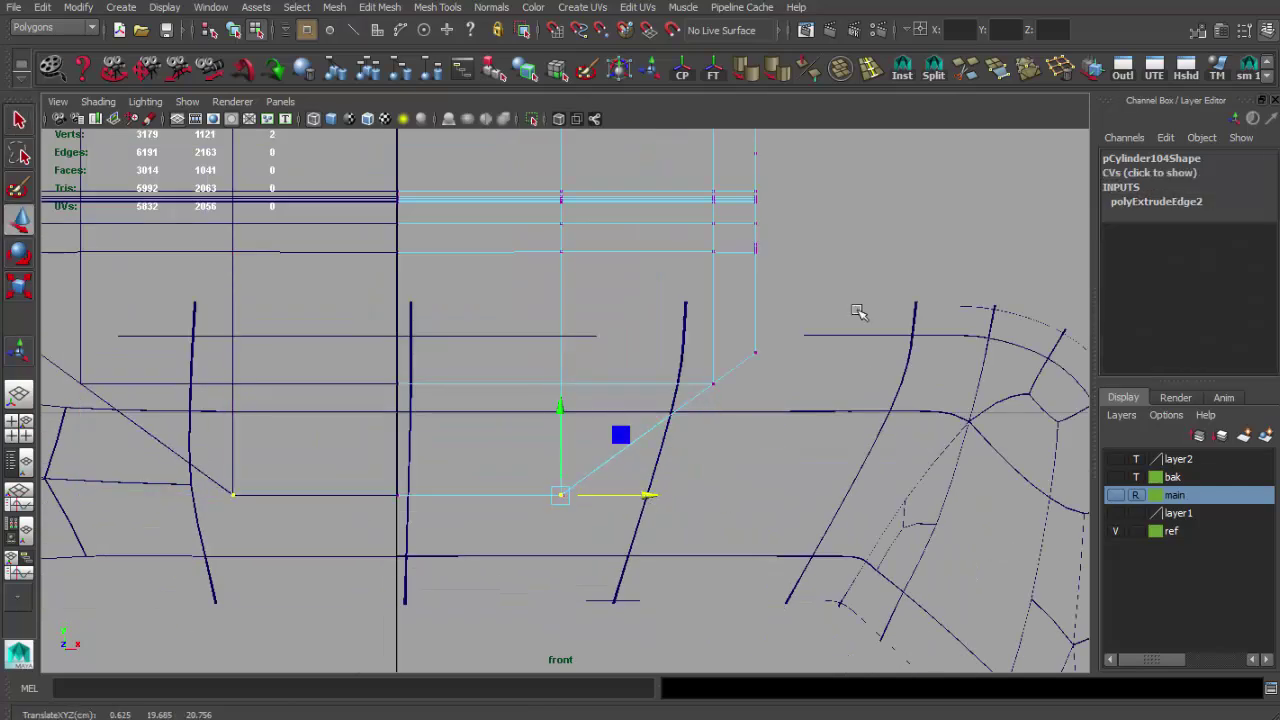
key("space")
key("space")
Step: Orbit out to see the whole scope, zoom in on the rail mount, and select the body mesh
mouse_move(556, 381)
left_mouse_down("alt")
mouse_move(262, 353)
mouse_move(352, 365)
mouse_move(500, 428)
mouse_move(371, 428)
mouse_move(729, 442)
mouse_move(889, 334)
left_mouse_up("alt")
scroll(729, 442, "up", 5)
scroll(752, 378, "up", 3)
mouse_move(752, 378)
left_mouse_down("alt")
mouse_move(650, 350)
mouse_move(693, 333)
left_mouse_up("alt")
scroll(693, 333, "up", 4)
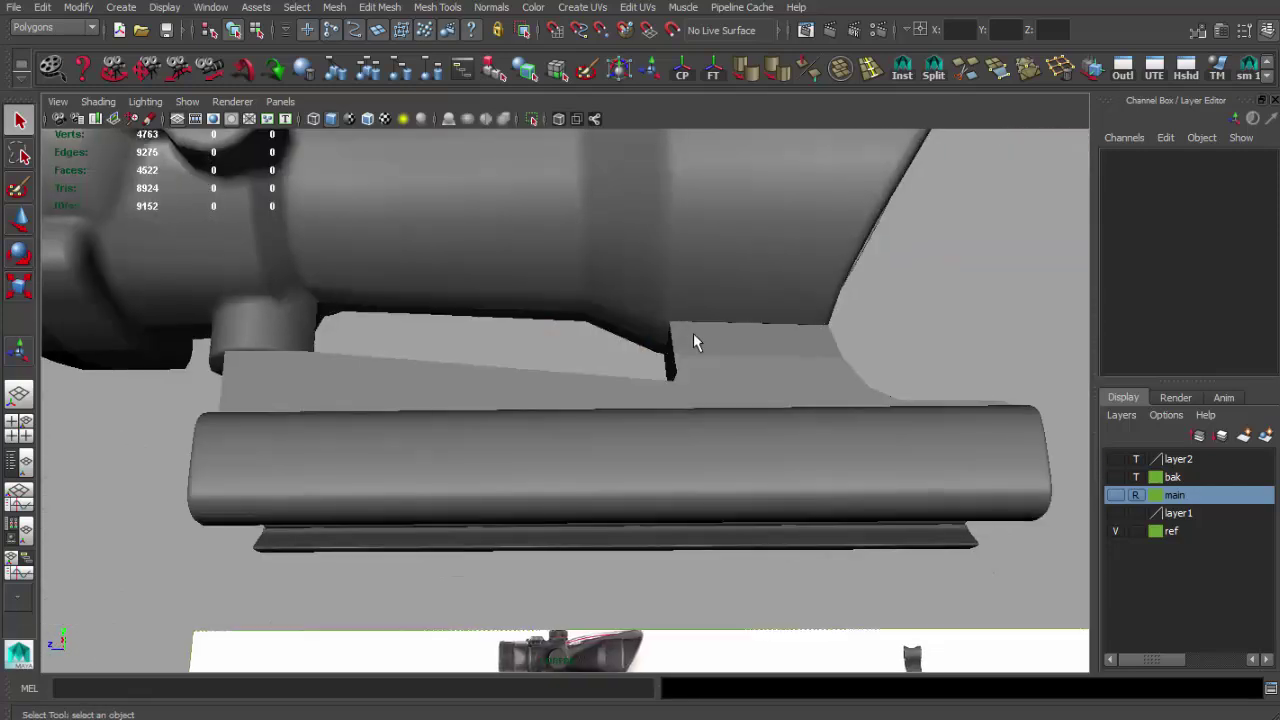
left_click(693, 335)
scroll(693, 335, "up", 3)
Step: Compare the bracket with the reference photo and pick faces and edges at its corner
key("alt+Tab")
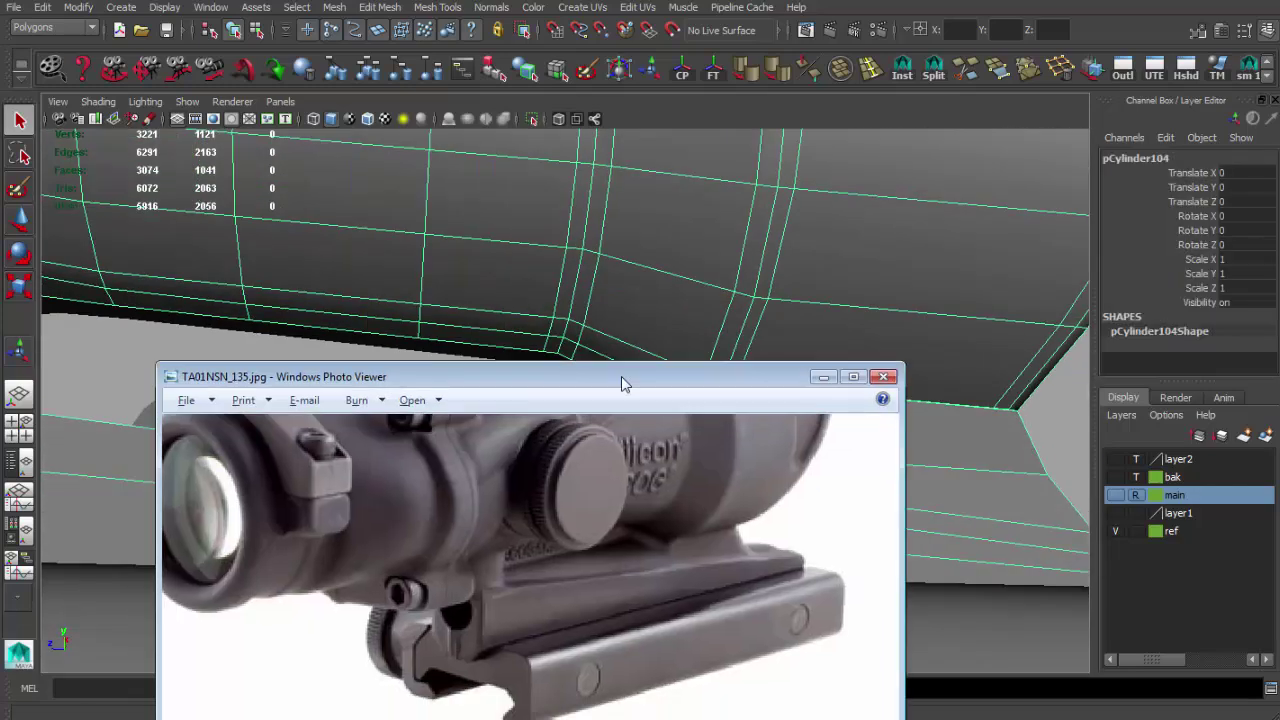
left_click(600, 345)
mouse_move(597, 323)
left_mouse_down("alt")
mouse_move(354, 420)
mouse_move(418, 590)
left_mouse_up("alt")
left_click(370, 460)
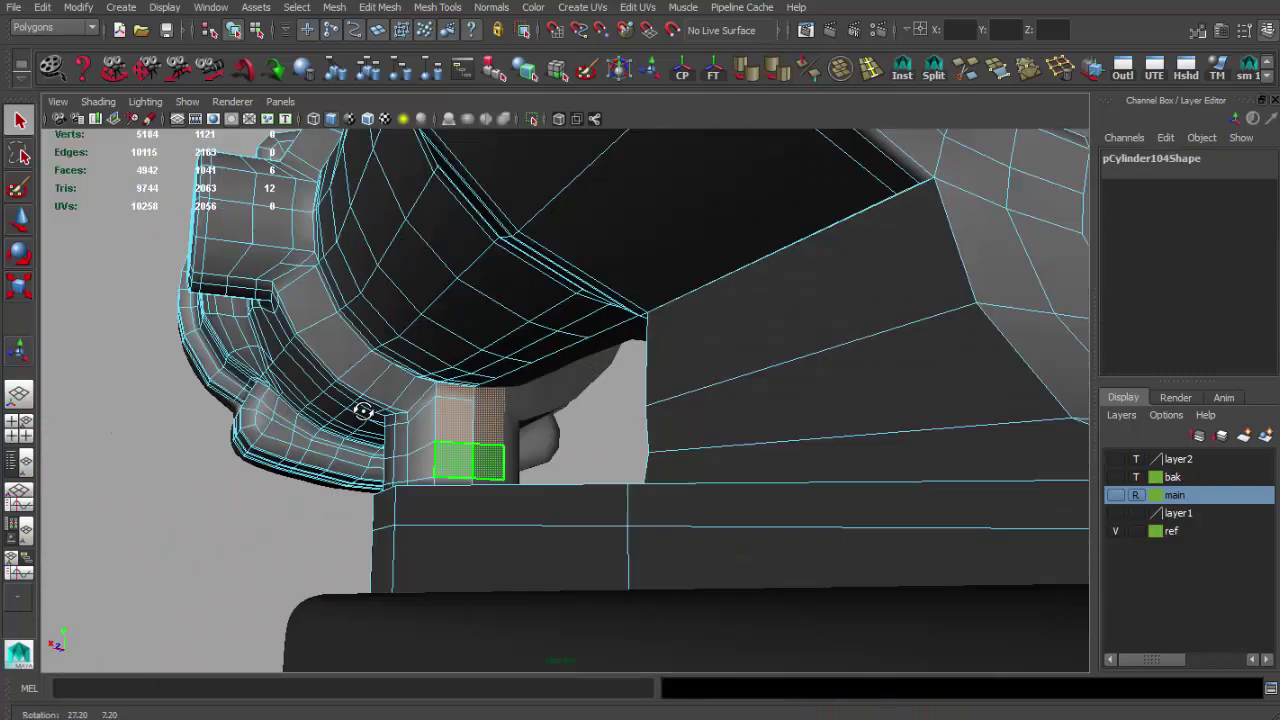
left_click(420, 578)
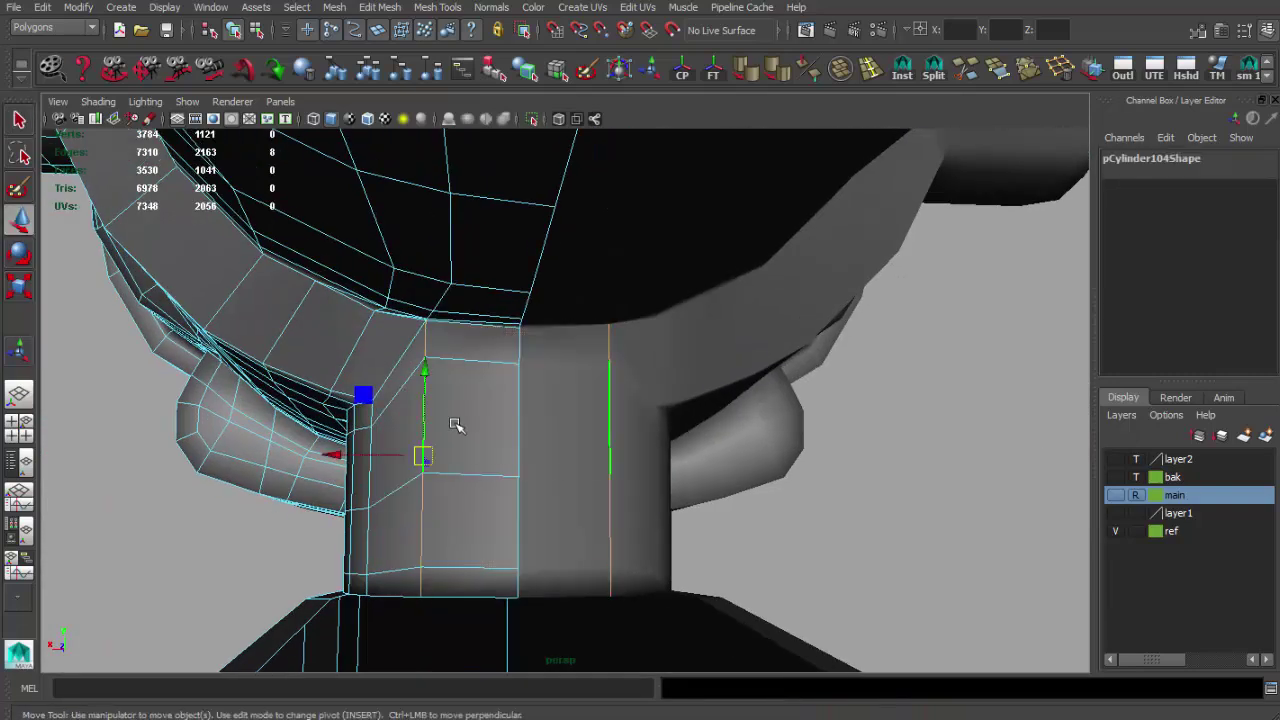
left_click_drag(368, 460, 589, 371, "alt")
left_click(538, 230)
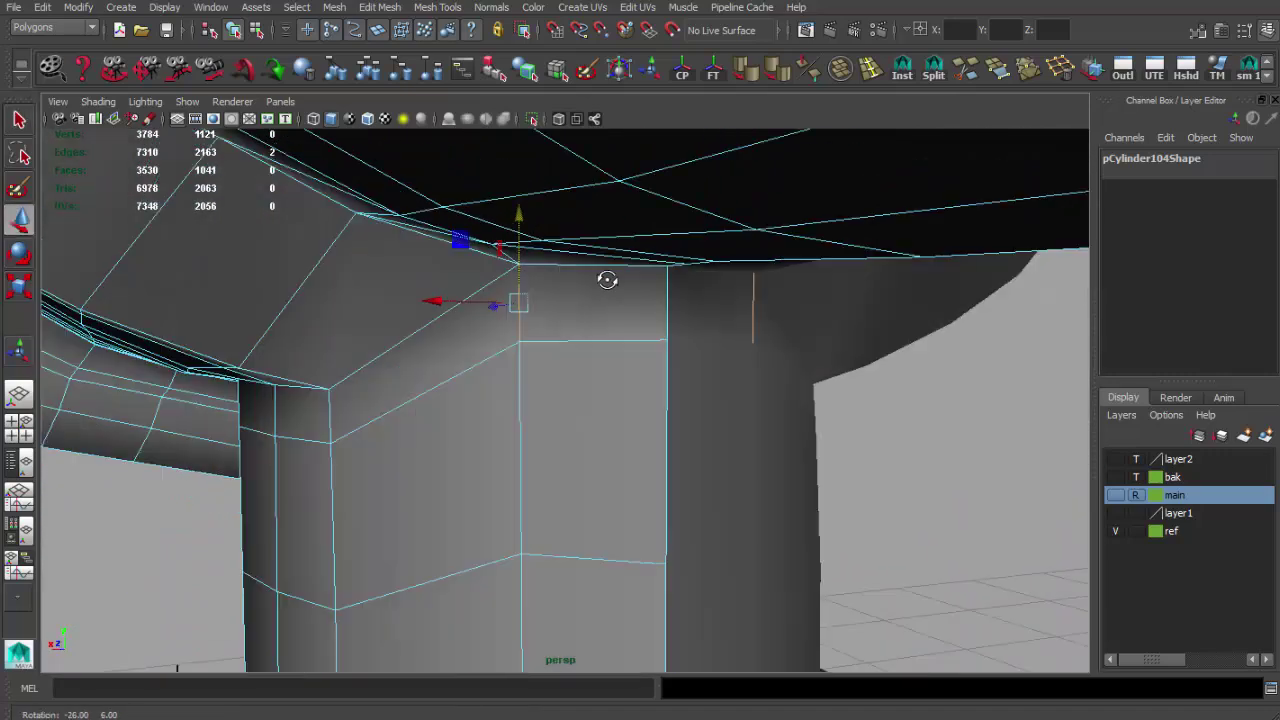
left_click_drag(553, 247, 557, 442, "alt")
Step: Select the face loop along the bracket's top and delete it
key("q")
left_click(557, 442)
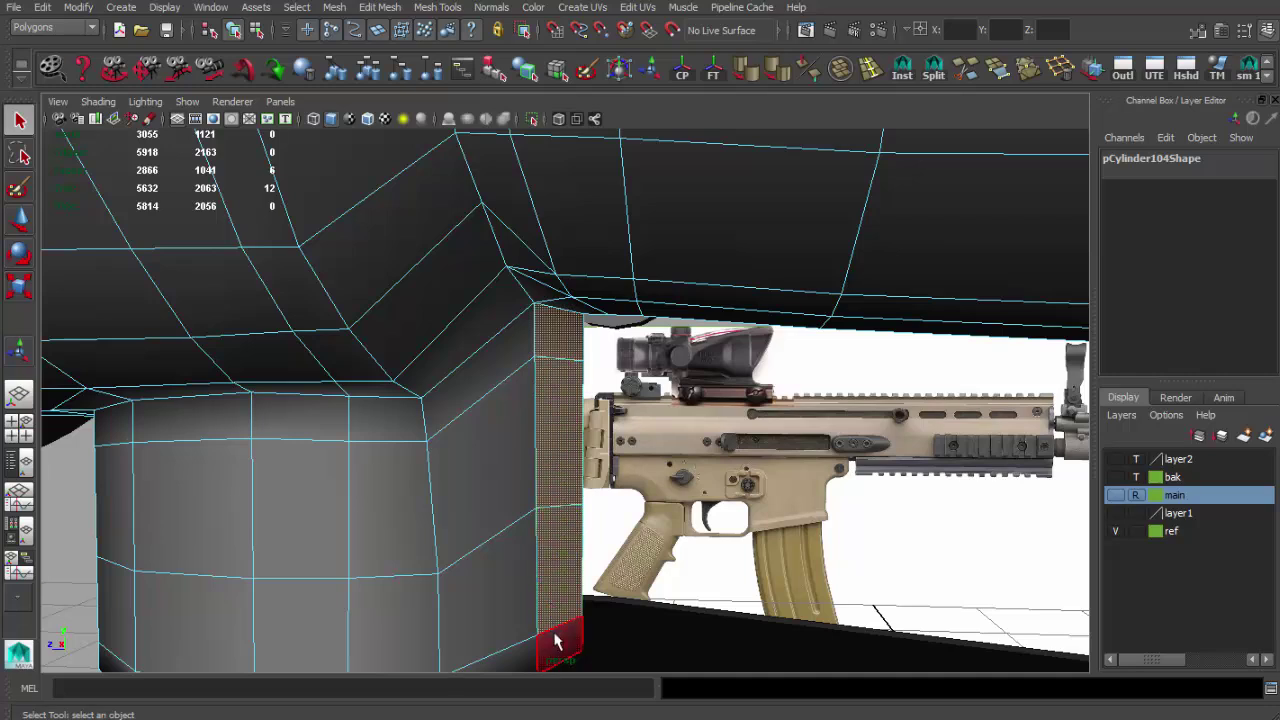
mouse_move(591, 332)
left_mouse_down("alt")
mouse_move(849, 351)
mouse_move(1014, 451)
left_mouse_up("alt")
double_click(794, 389, "shift")
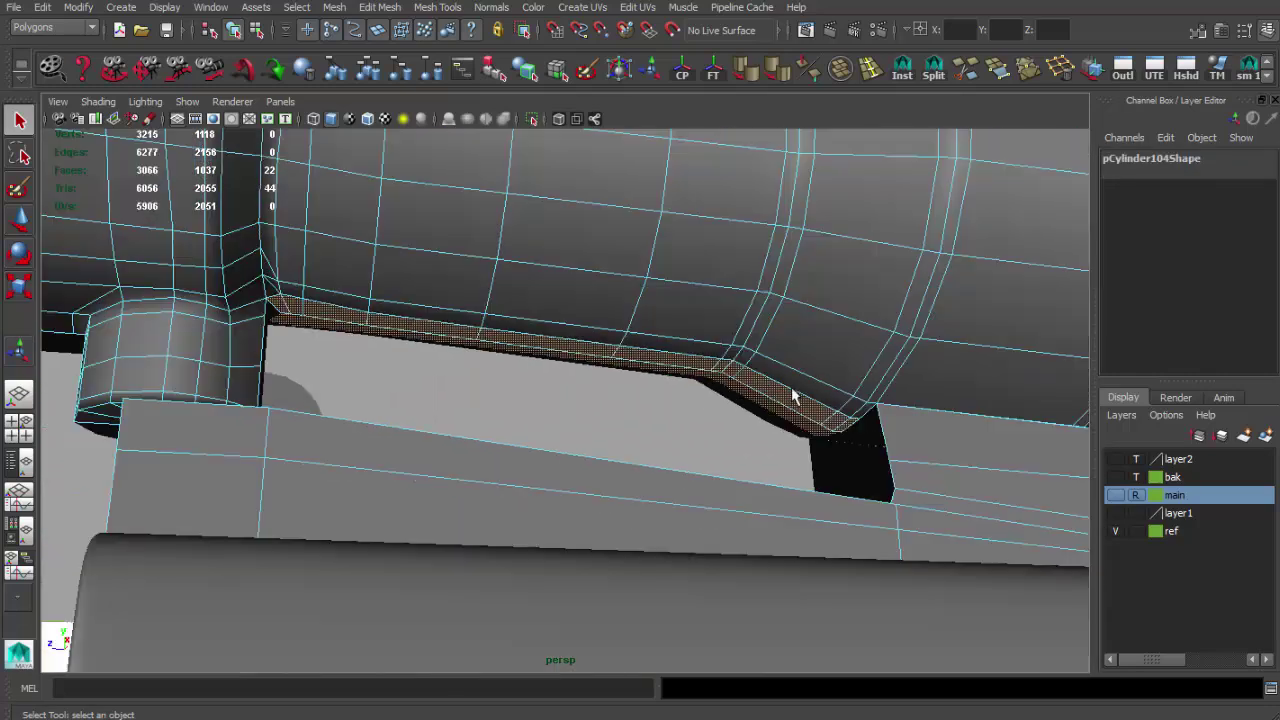
left_click_drag(794, 389, 755, 405, "alt")
key("Delete")
Step: Extrude the gap's border edge and scale it flat into a thin wall
key("F8")
mouse_move(517, 587)
left_mouse_down()
mouse_move(471, 649)
mouse_move(471, 570)
mouse_move(471, 625)
left_mouse_up()
mouse_move(694, 360)
left_mouse_down("alt")
mouse_move(548, 322)
mouse_move(287, 338)
left_mouse_up("alt")
left_click(287, 338)
left_click_drag(293, 423, 363, 398, "alt")
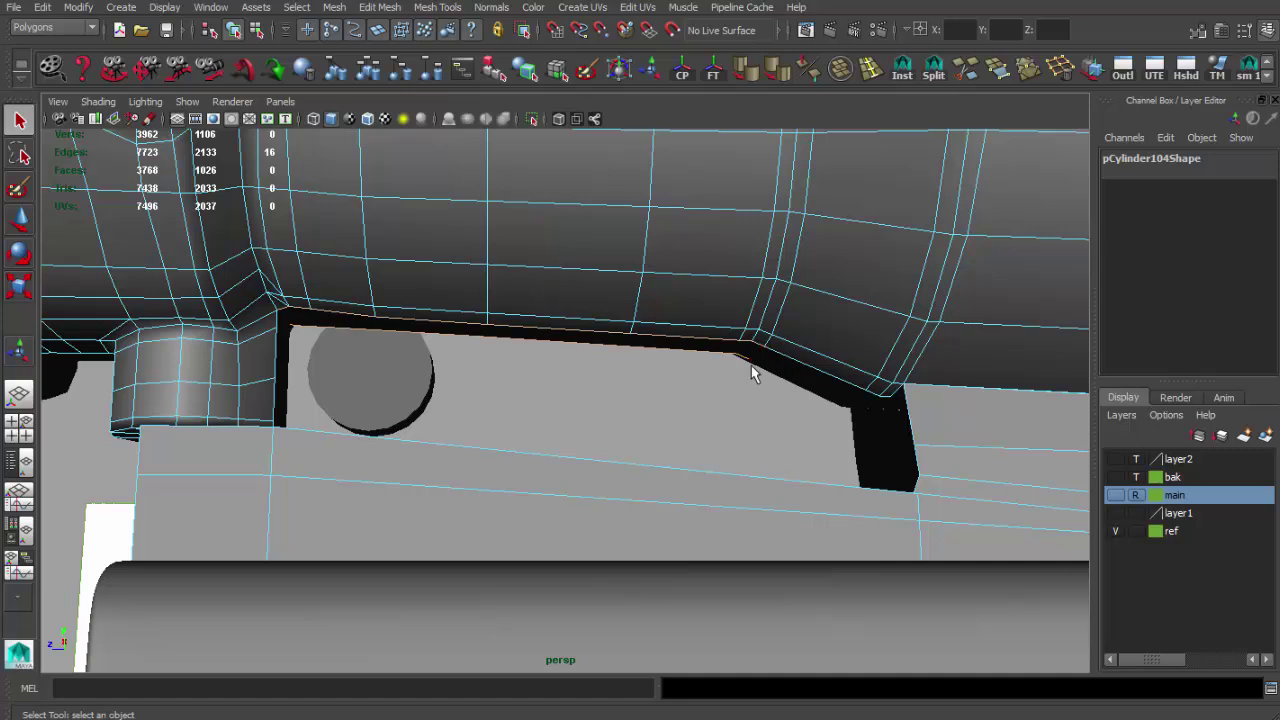
key("ctrl+e")
left_click_drag(586, 286, 590, 388)
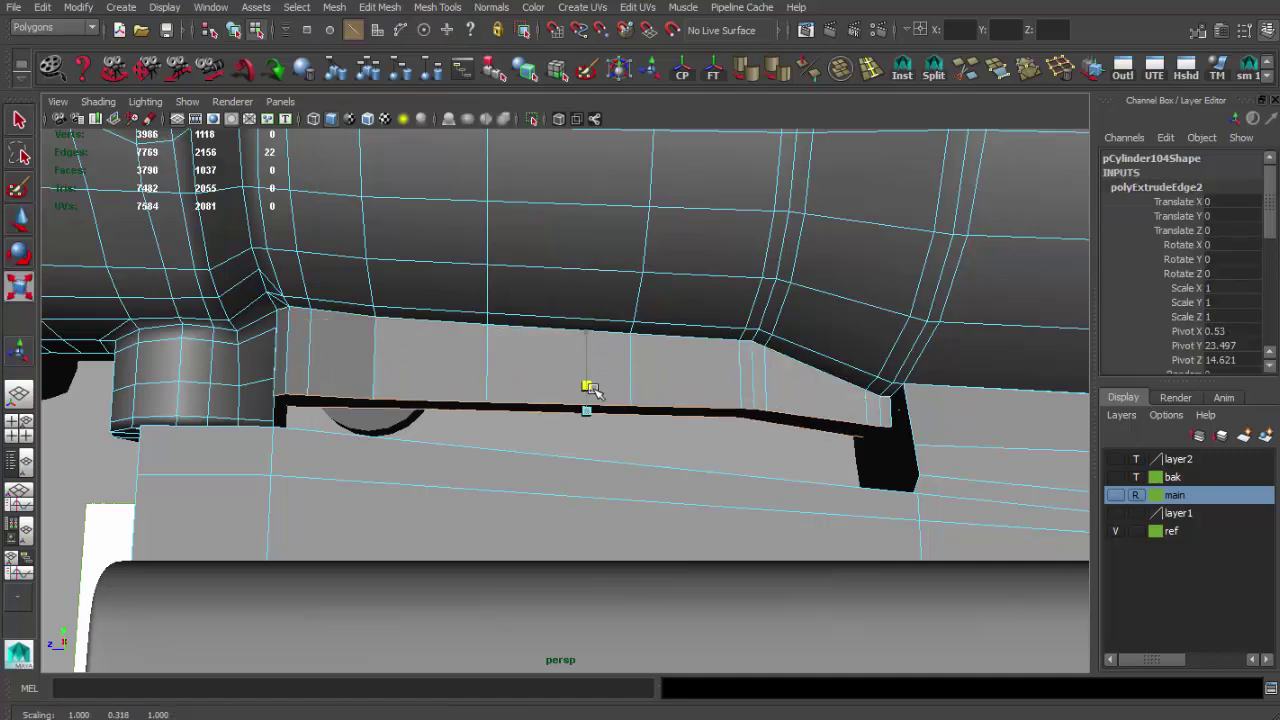
mouse_move(594, 402)
right_mouse_down("alt")
mouse_move(637, 400)
mouse_move(624, 390)
right_mouse_up("alt")
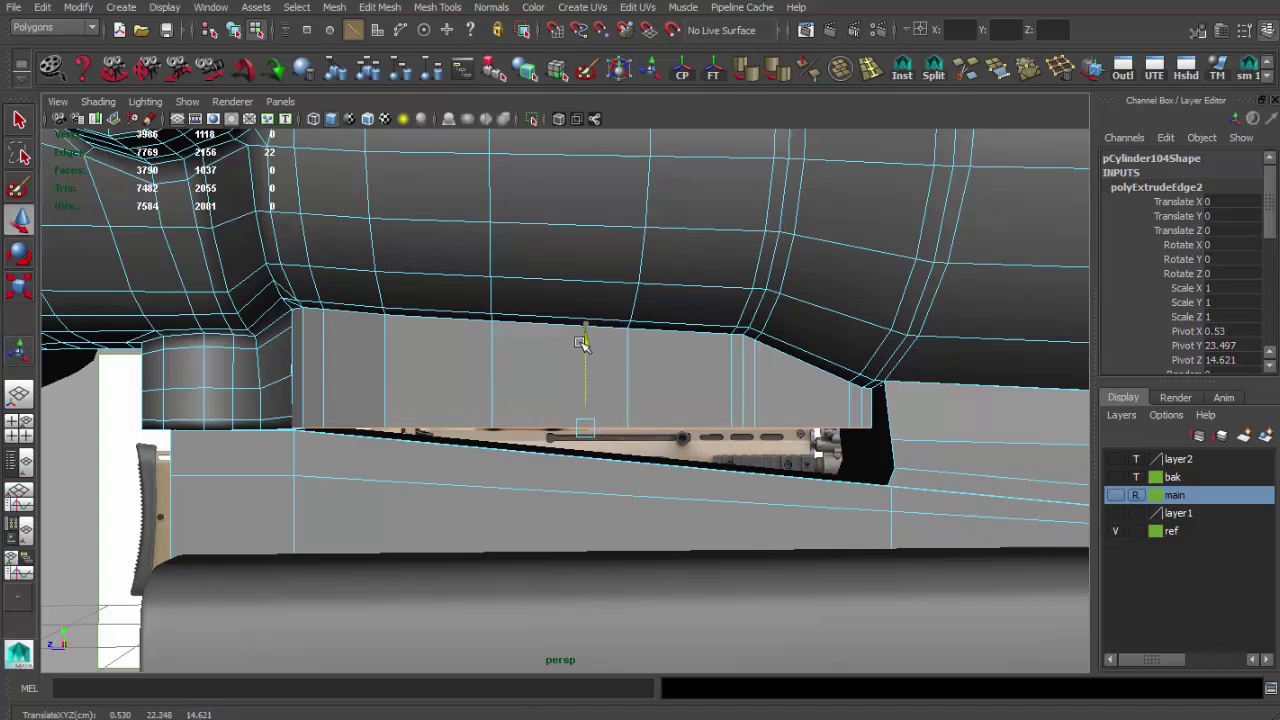
left_click_drag(582, 342, 609, 357, "alt")
mouse_move(609, 357)
right_mouse_down("alt")
mouse_move(623, 380)
mouse_move(849, 364)
mouse_move(726, 403)
mouse_move(886, 380)
right_mouse_up("alt")
Step: Isolate the scope body and delete the leftover fan faces on its underside cap
key("F8")
mouse_move(886, 380)
left_mouse_down("alt")
mouse_move(580, 355)
mouse_move(609, 374)
mouse_move(809, 380)
left_mouse_up("alt")
mouse_move(809, 380)
right_mouse_down("alt")
mouse_move(574, 366)
mouse_move(931, 457)
right_mouse_up("alt")
left_click(574, 366)
mouse_move(931, 457)
left_mouse_down("alt")
mouse_move(623, 320)
mouse_move(677, 177)
left_mouse_up("alt")
key("ctrl+1")
mouse_move(594, 214)
left_mouse_down("alt")
mouse_move(892, 447)
mouse_move(740, 377)
mouse_move(734, 354)
mouse_move(657, 314)
mouse_move(617, 335)
mouse_move(657, 313)
mouse_move(680, 371)
mouse_move(748, 406)
mouse_move(520, 391)
mouse_move(570, 505)
mouse_move(617, 471)
mouse_move(586, 477)
mouse_move(588, 516)
left_mouse_up("alt")
key("F11")
key("Delete")
left_click(570, 505)
key("w")
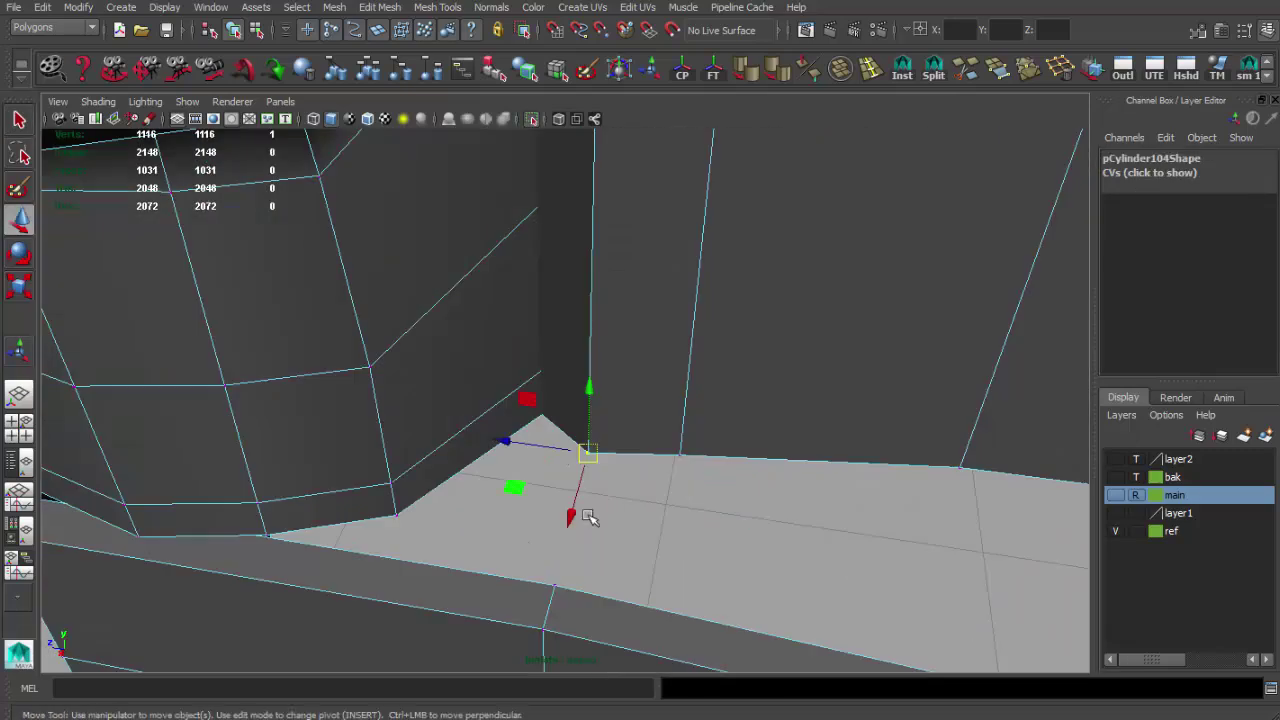
Step: Select the bracket wall faces and flatten them into one plane
mouse_move(670, 508)
left_mouse_down("alt")
mouse_move(400, 323)
mouse_move(466, 274)
mouse_move(677, 314)
mouse_move(604, 311)
mouse_move(620, 360)
left_mouse_up("alt")
key("F11")
right_click_drag(620, 360, 731, 374, "alt")
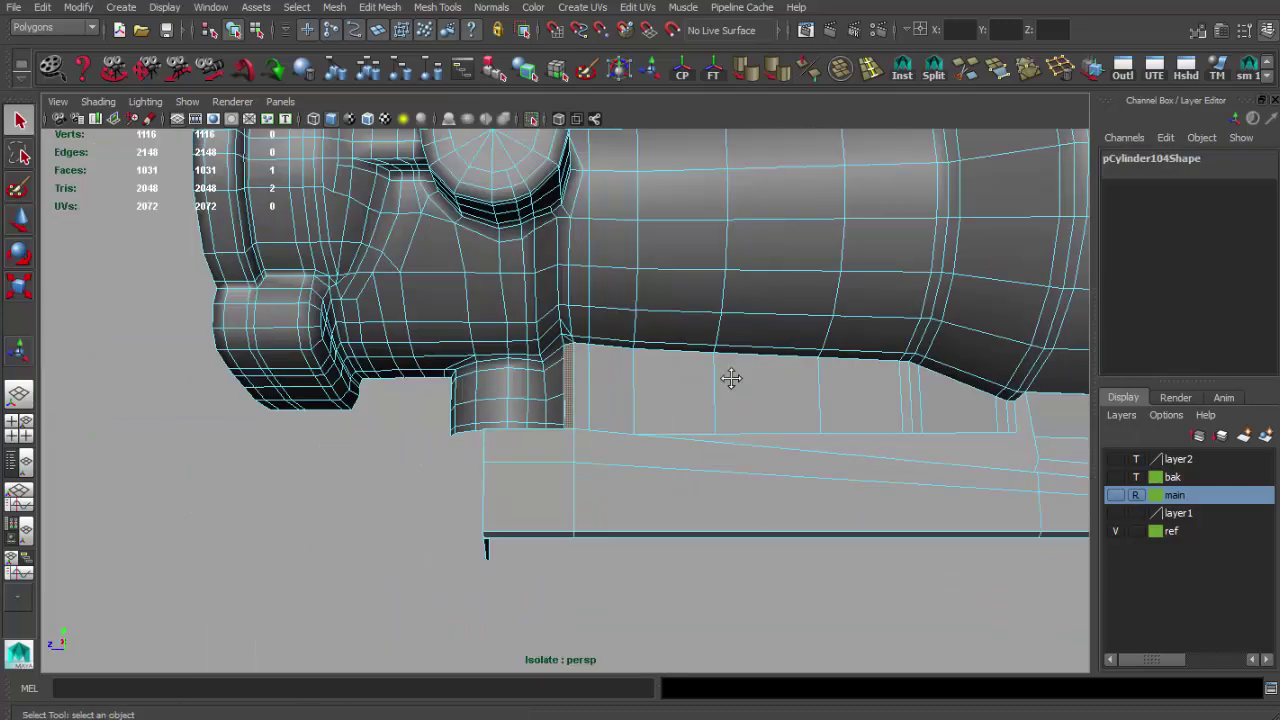
left_click_drag(731, 374, 666, 391, "alt")
right_click_drag(666, 391, 520, 416, "alt")
left_click_drag(520, 416, 615, 355, "alt")
key("r")
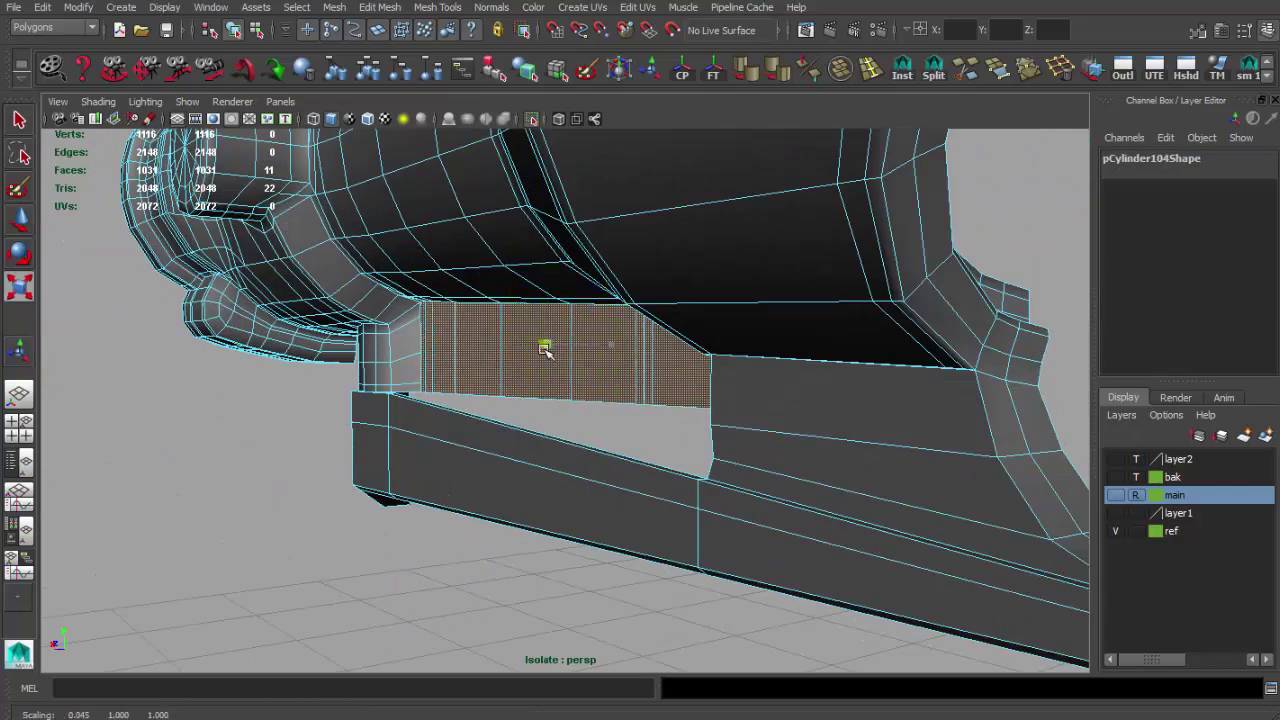
key("w")
left_click_drag(533, 346, 749, 423, "alt")
right_click_drag(749, 423, 769, 371, "alt")
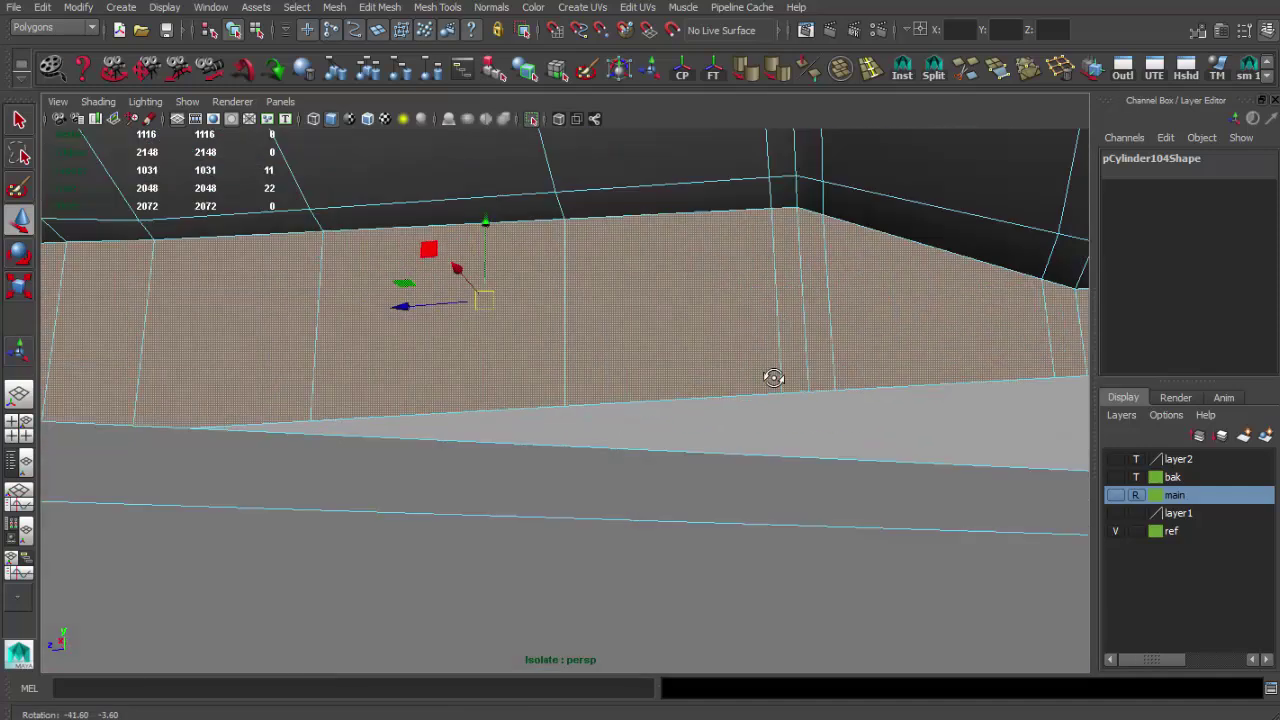
left_click_drag(769, 371, 718, 383, "alt")
mouse_move(660, 346)
left_mouse_down("alt")
mouse_move(443, 363)
mouse_move(849, 180)
left_mouse_up("alt")
Step: Insert a horizontal edge loop across the bracket wall
key("F8")
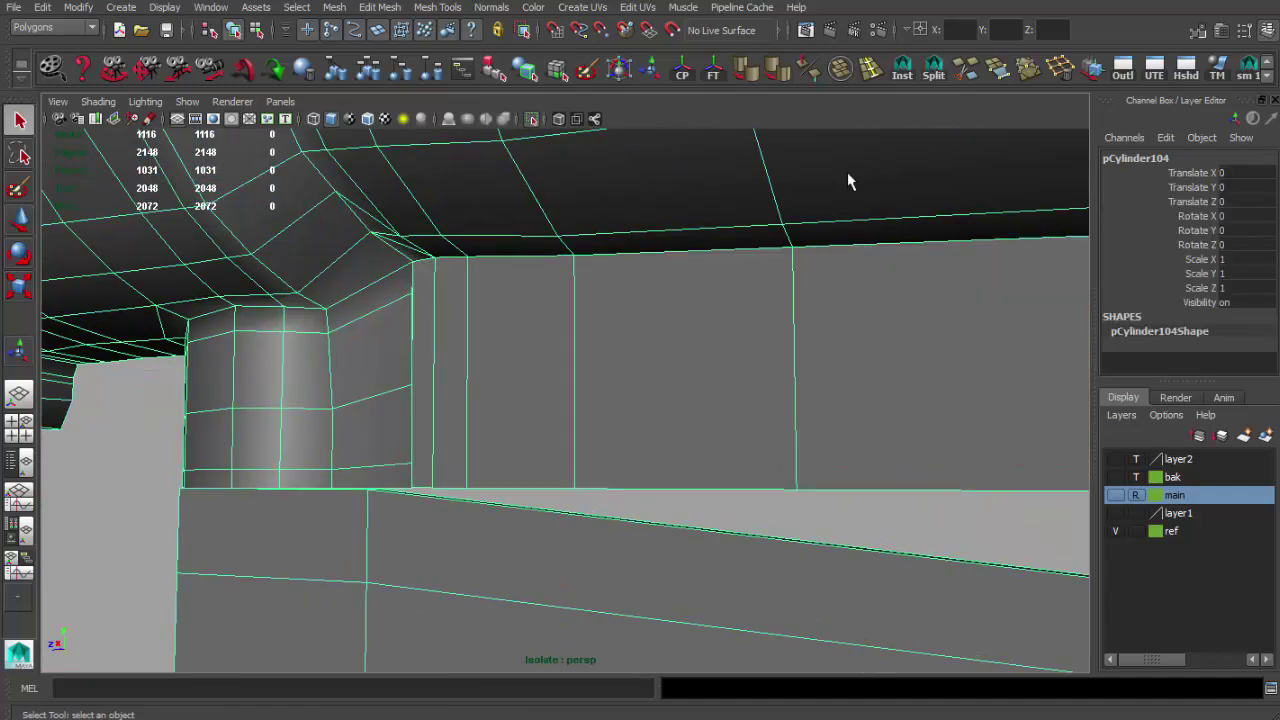
right_click_drag(849, 180, 450, 295, "shift")
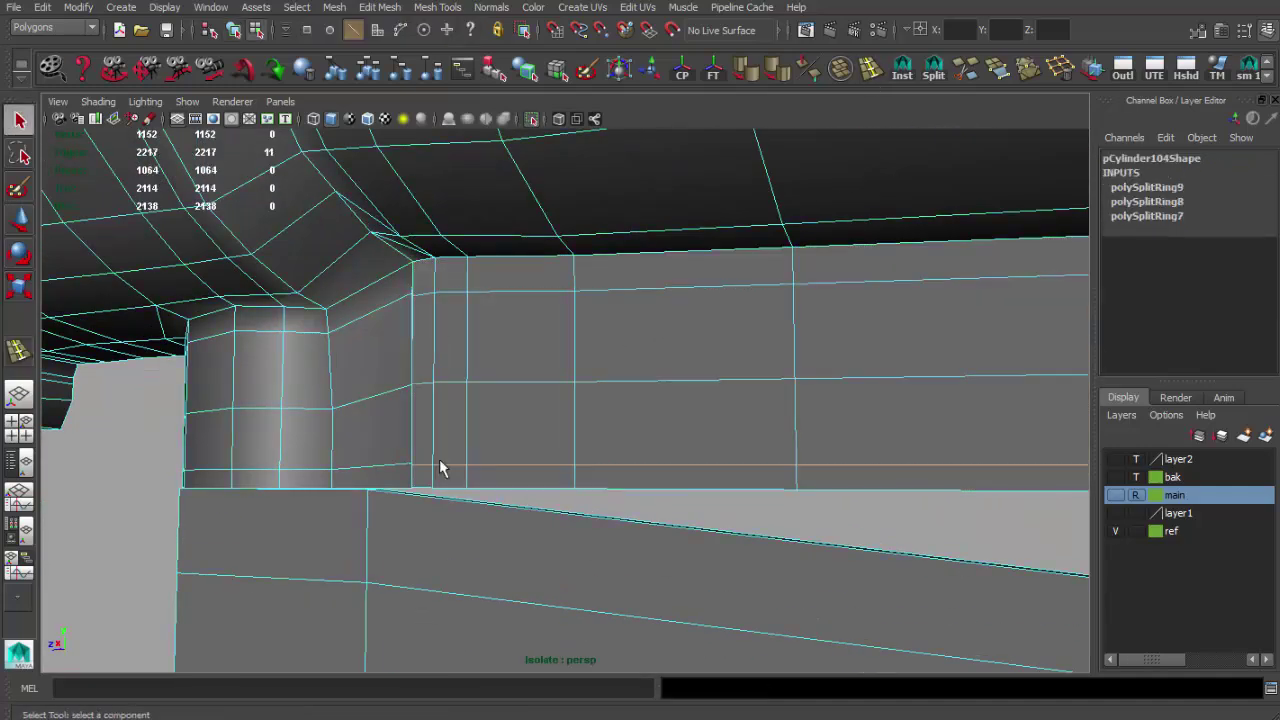
key("F8")
left_click_drag(443, 468, 736, 240, "alt")
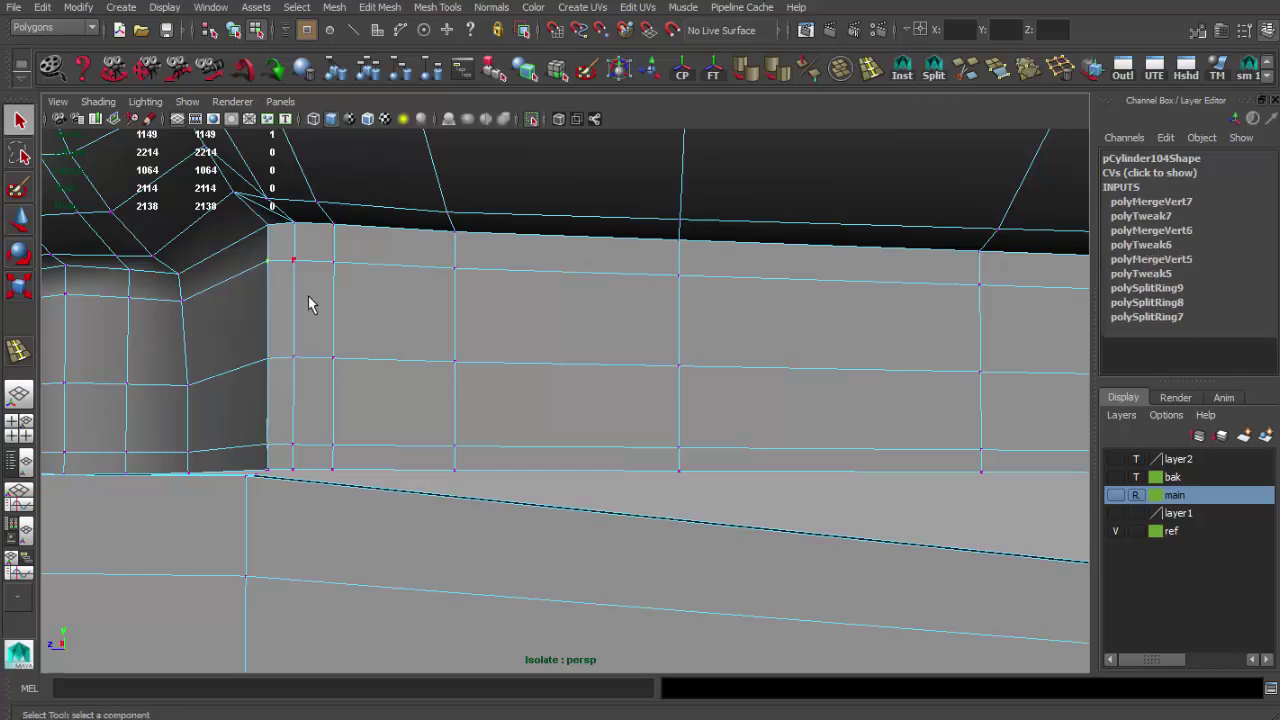
key("F8")
mouse_move(151, 480)
left_mouse_down("alt")
mouse_move(448, 478)
mouse_move(600, 386)
left_mouse_up("alt")
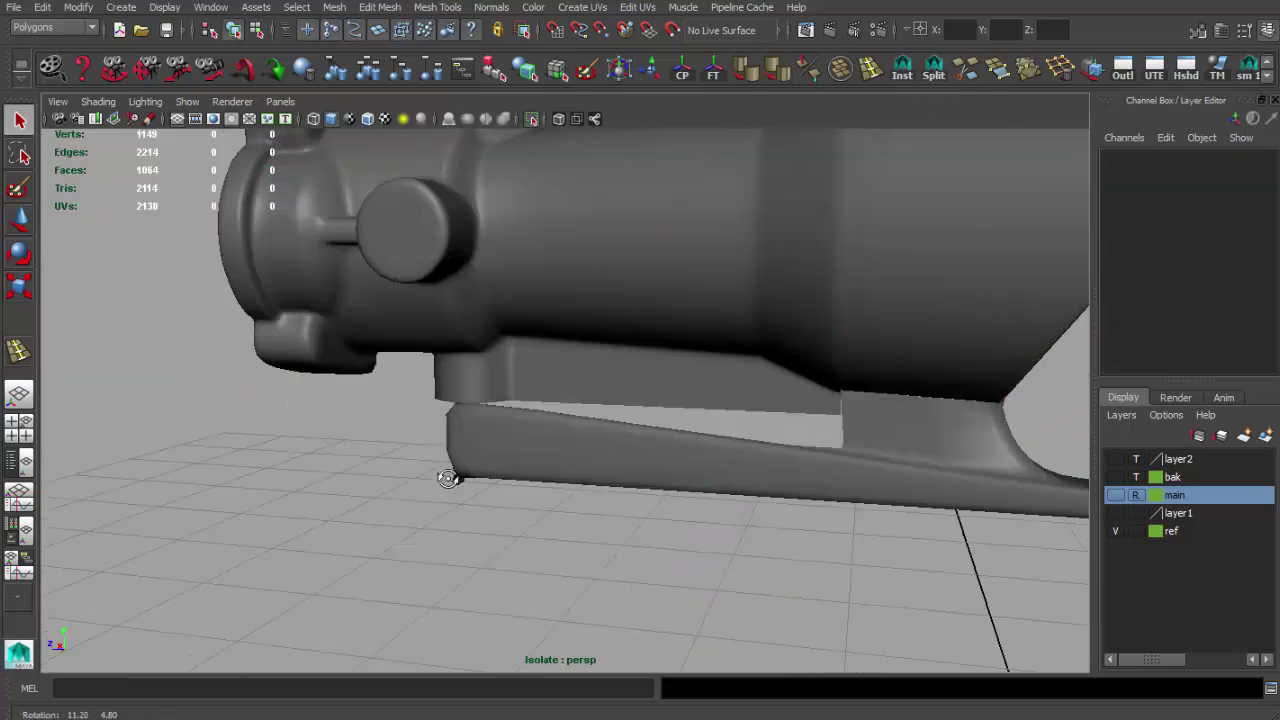
scroll(600, 386, "up", 5)
left_click(757, 414)
mouse_move(757, 414)
left_mouse_down("alt")
mouse_move(385, 368)
mouse_move(577, 423)
mouse_move(549, 406)
mouse_move(635, 382)
mouse_move(560, 409)
mouse_move(666, 337)
mouse_move(766, 366)
left_mouse_up("alt")
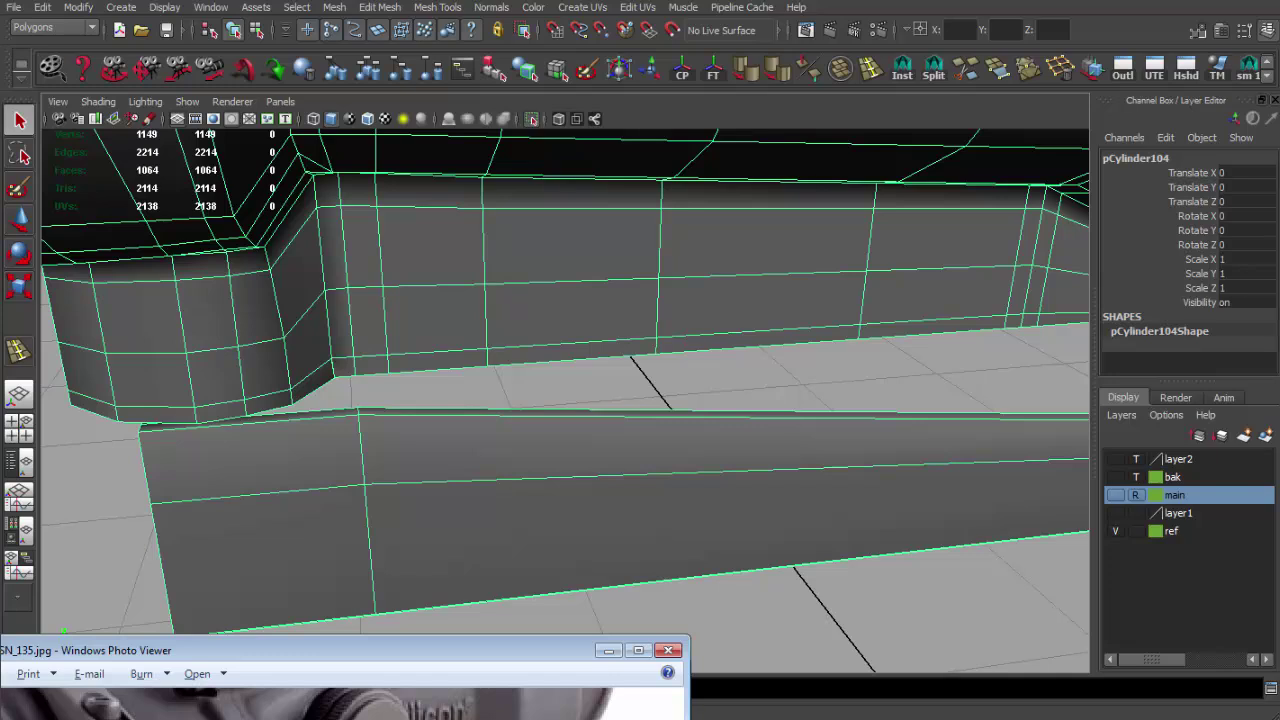
mouse_move(602, 580)
left_mouse_down("alt")
mouse_move(629, 414)
mouse_move(723, 429)
left_mouse_up("alt")
Step: Try extruding the wall's lower edge, then undo the extrusion's move
key("F10")
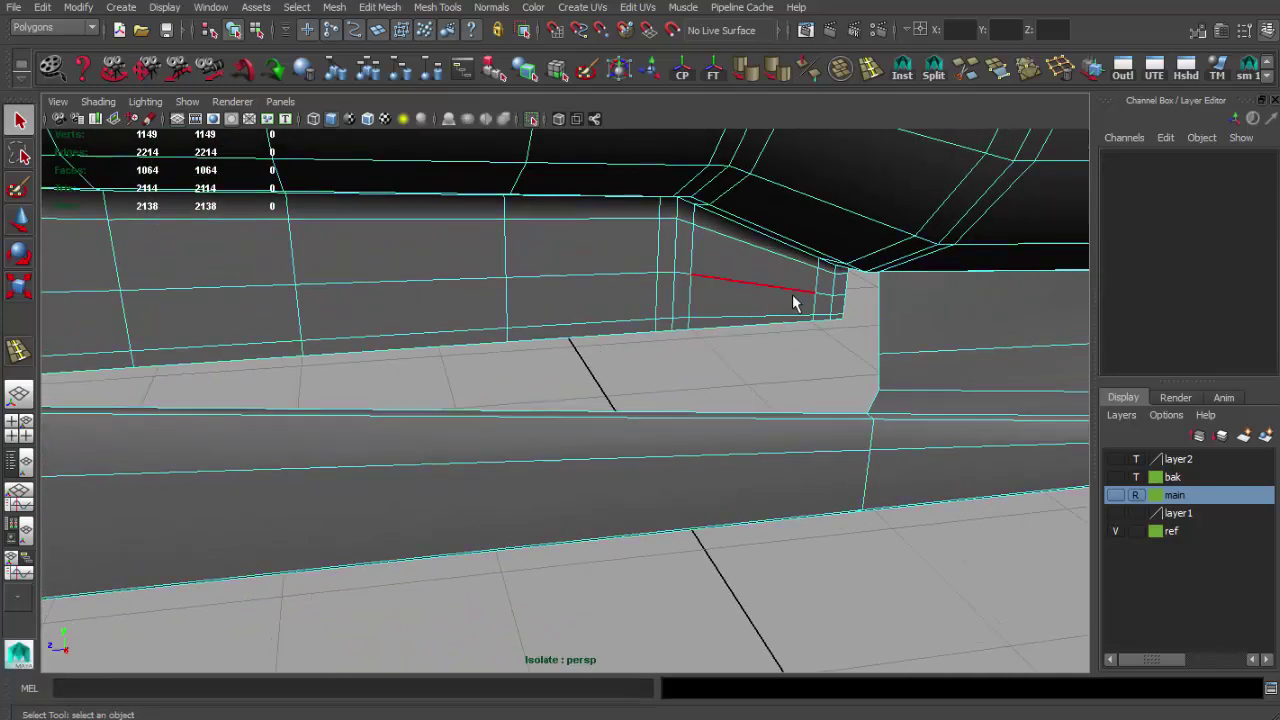
mouse_move(818, 362)
left_mouse_down("alt")
mouse_move(789, 403)
mouse_move(952, 347)
left_mouse_up("alt")
left_click(952, 347)
key("ctrl+e")
mouse_move(1050, 343)
left_mouse_down("alt")
mouse_move(640, 390)
mouse_move(766, 371)
mouse_move(651, 397)
mouse_move(609, 337)
mouse_move(745, 380)
left_mouse_up("alt")
left_click_drag(955, 578, 694, 320, "alt")
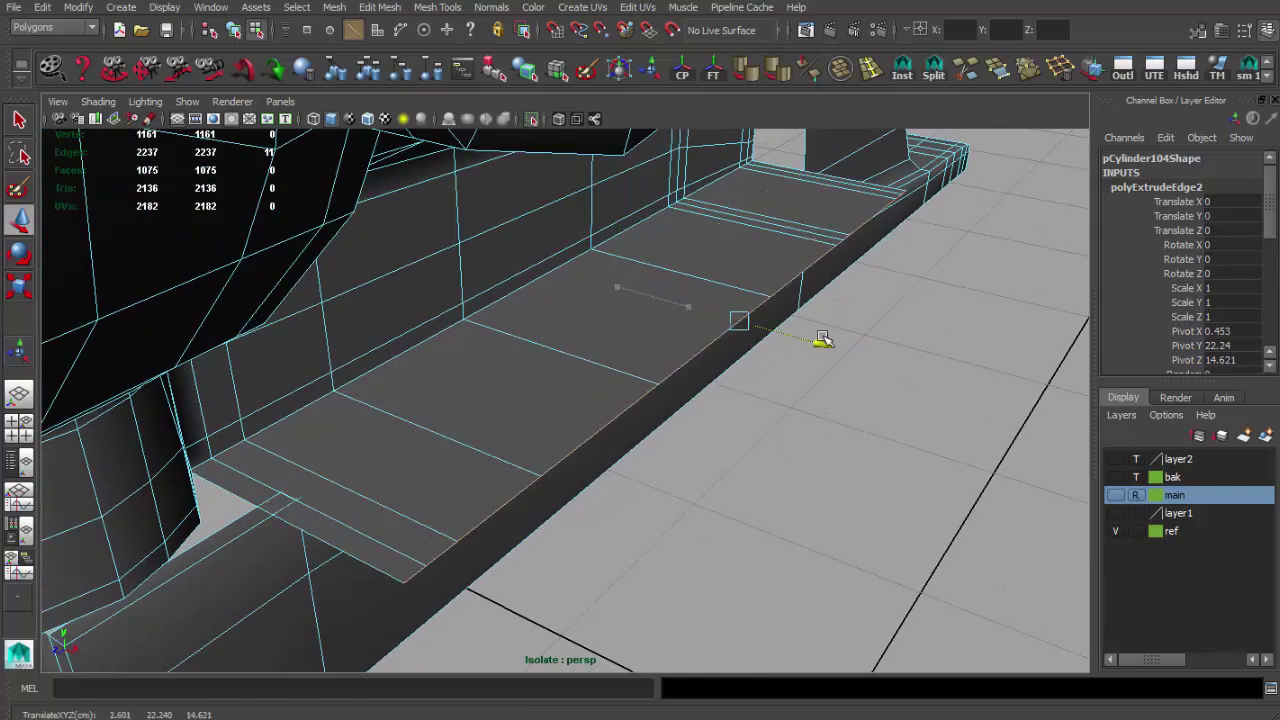
key("q")
key("F8")
mouse_move(563, 366)
left_mouse_down("alt")
mouse_move(413, 367)
mouse_move(571, 394)
mouse_move(586, 429)
mouse_move(443, 380)
mouse_move(745, 324)
left_mouse_up("alt")
key("ctrl+z")
key("ctrl+z")
key("e")
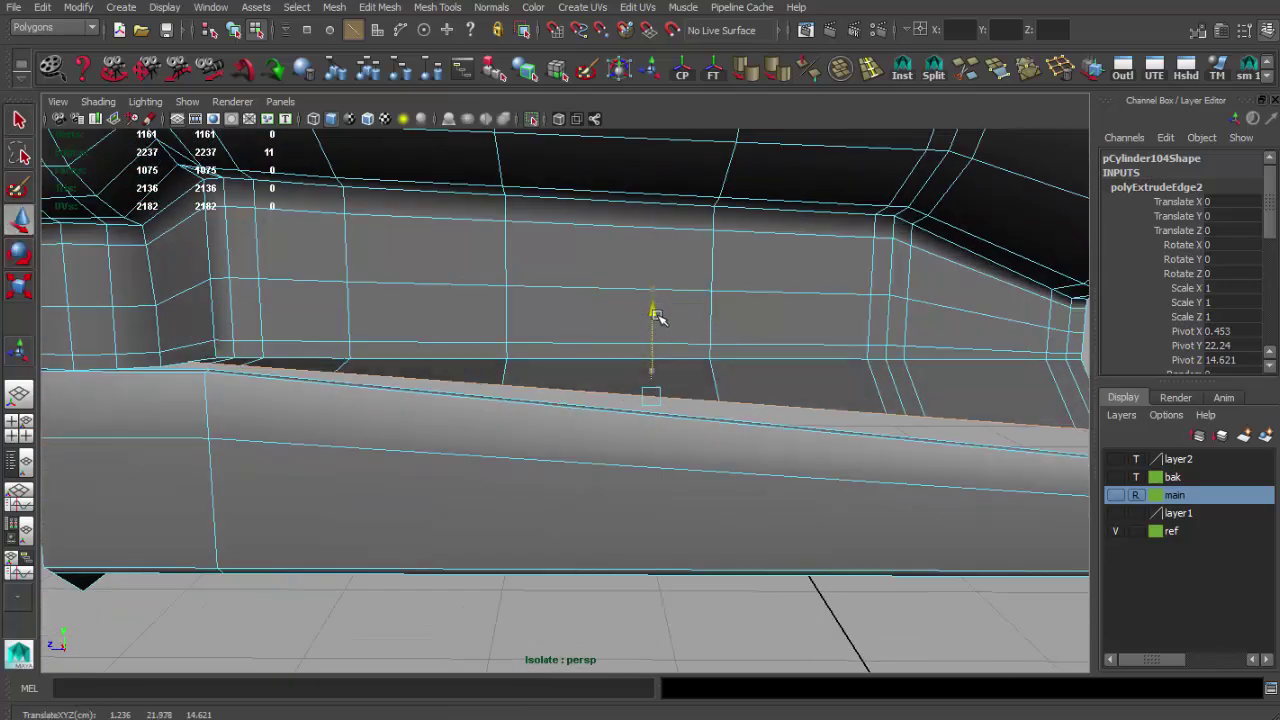
middle_click_drag(693, 332, 607, 316, "alt")
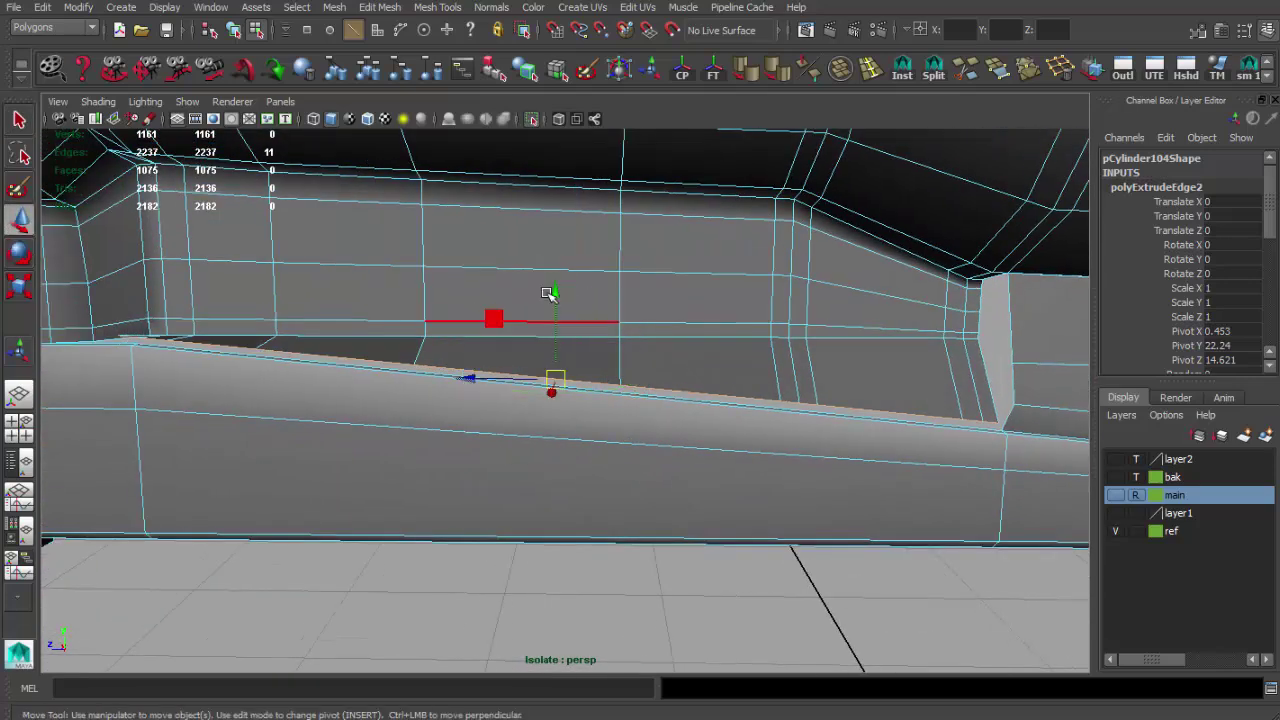
key("q")
key("F8")
Step: Add three more vertical edge loops across the bracket
scroll(608, 297, "down", 5)
scroll(571, 451, "up", 5)
left_click_drag(571, 451, 601, 330, "alt")
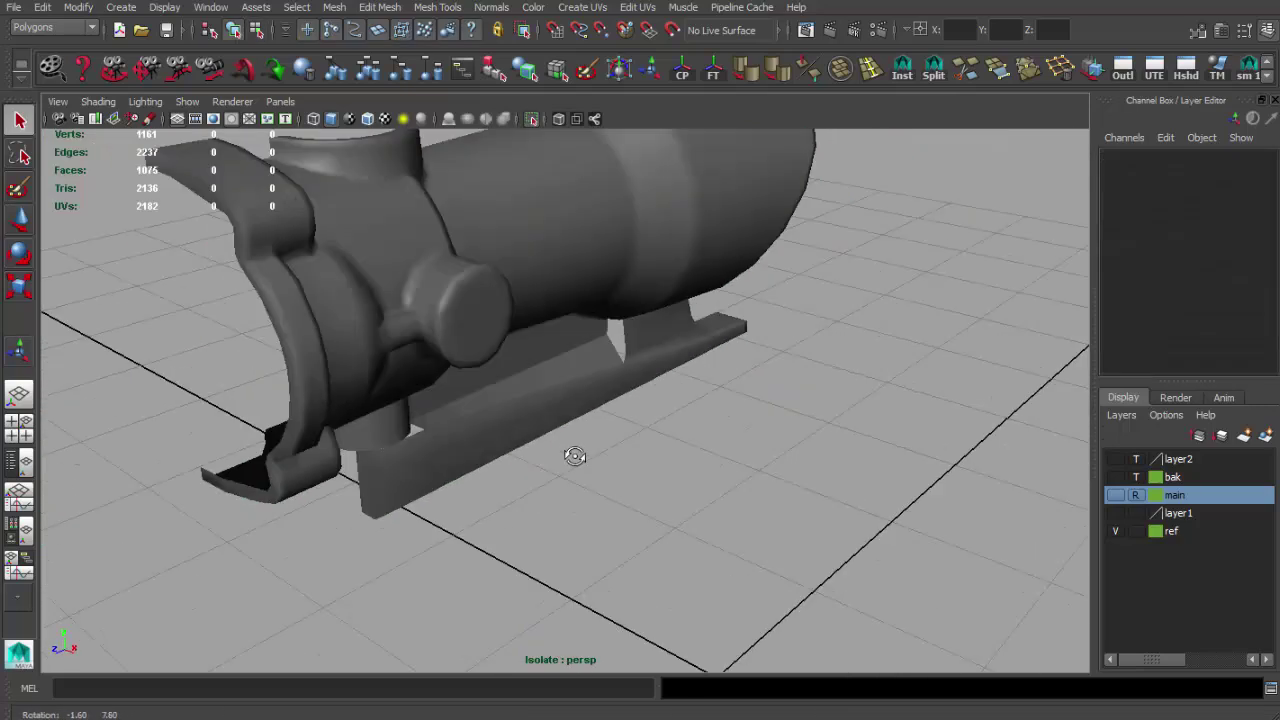
right_click_drag(601, 330, 601, 330, "shift")
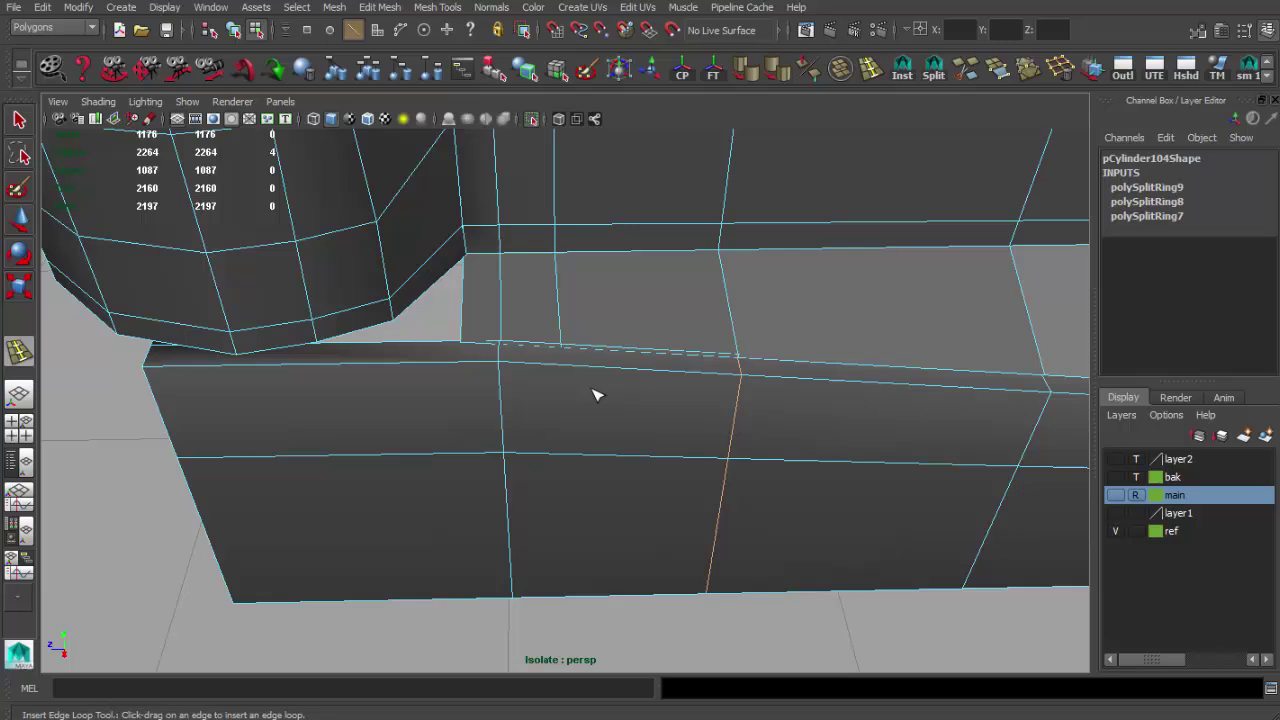
left_click(566, 362)
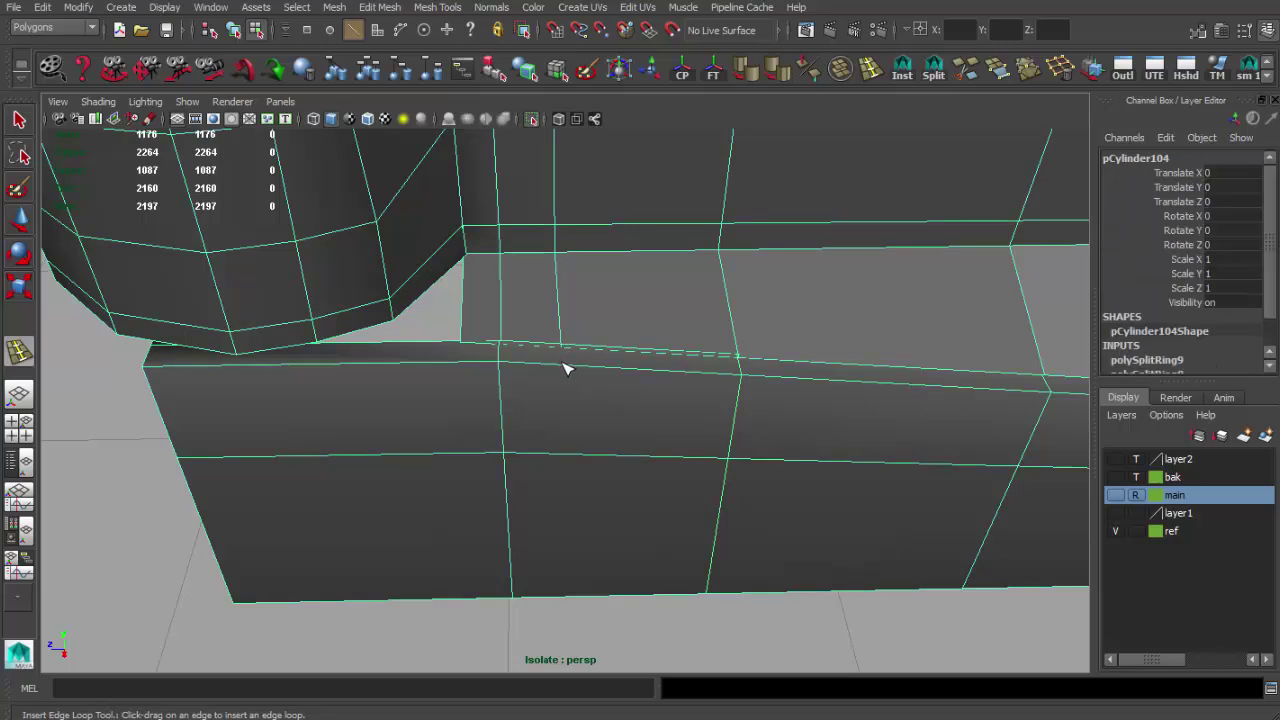
left_click(465, 365)
mouse_move(465, 365)
left_mouse_down("alt")
mouse_move(857, 394)
mouse_move(660, 366)
mouse_move(722, 368)
left_mouse_up("alt")
mouse_move(722, 368)
left_mouse_down("alt")
mouse_move(303, 400)
mouse_move(700, 450)
mouse_move(307, 372)
left_mouse_up("alt")
Step: Merge the stray split vertices at the wall corners
key("q")
key("ctrl+m")
mouse_move(430, 412)
left_mouse_down("alt")
mouse_move(680, 354)
mouse_move(636, 392)
left_mouse_up("alt")
key("ctrl+m")
left_click_drag(240, 366, 531, 375, "alt")
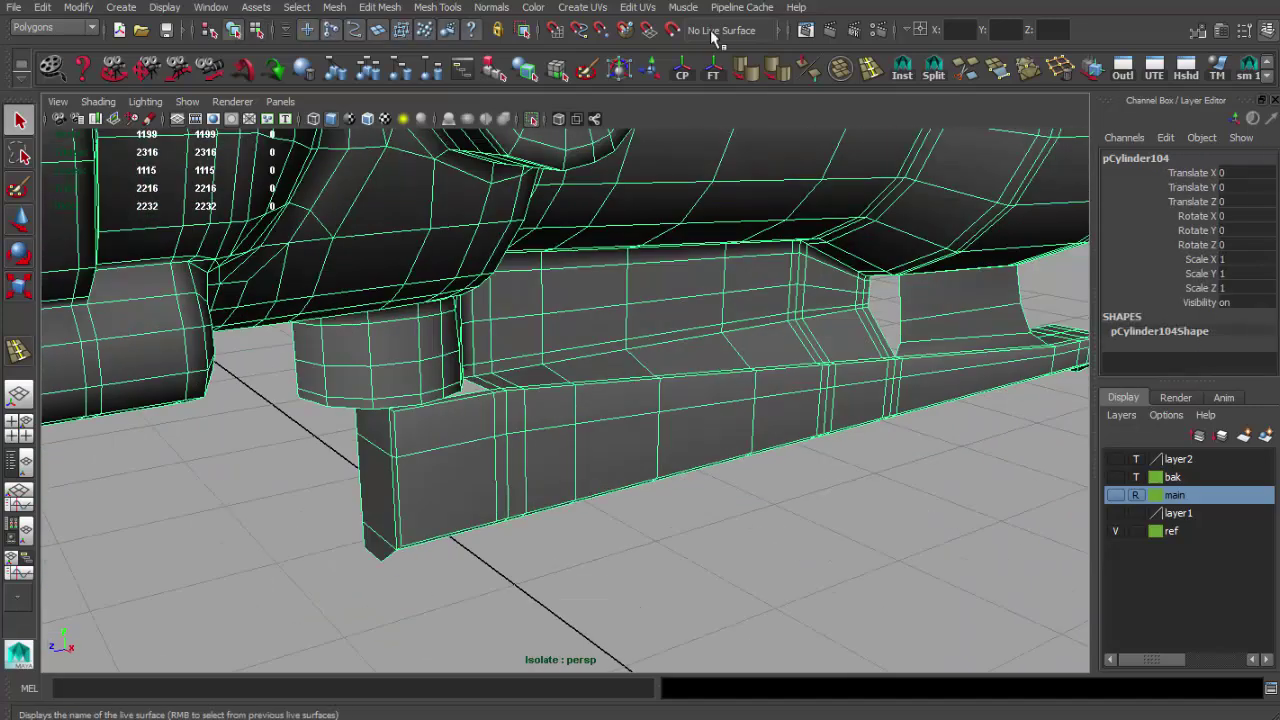
Step: Insert two edge loops near the wall corner at the bracket joint
left_click_drag(497, 398, 731, 423, "alt")
mouse_move(600, 383)
left_mouse_down("alt")
mouse_move(673, 368)
mouse_move(626, 363)
left_mouse_up("alt")
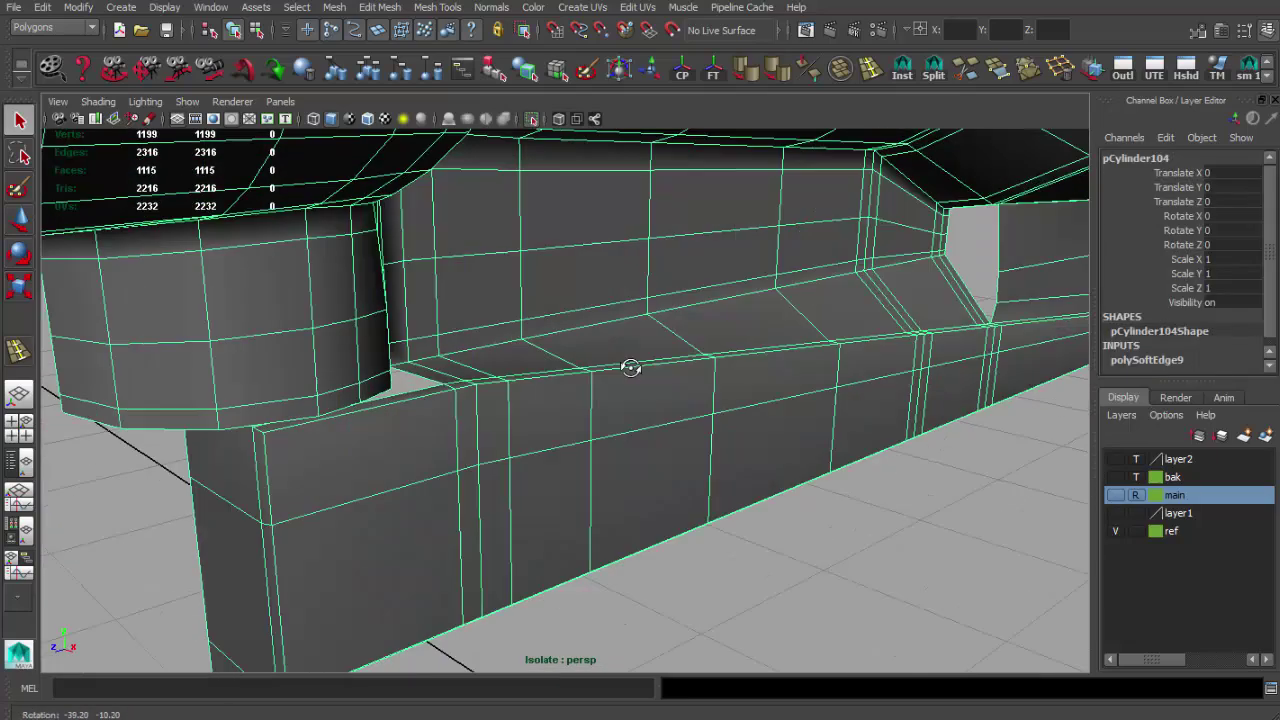
right_click_drag(626, 363, 523, 394, "alt")
left_click_drag(523, 394, 529, 371, "alt")
right_click_drag(529, 371, 580, 396, "alt")
left_click_drag(580, 396, 660, 330, "alt")
key("ctrl+e")
left_click(342, 716)
mouse_move(318, 663)
left_mouse_down()
mouse_move(354, 503)
mouse_move(362, 690)
left_mouse_up()
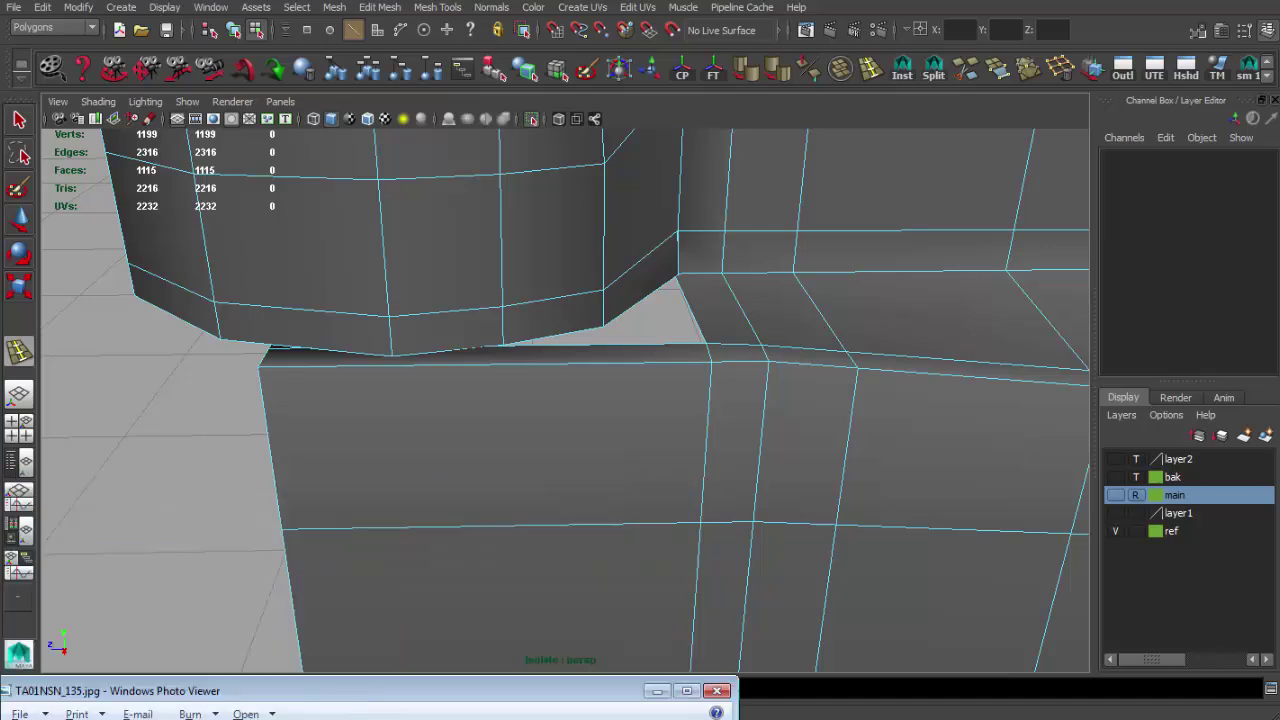
left_click_drag(395, 430, 417, 393, "alt")
left_click(530, 385)
mouse_move(530, 385)
left_mouse_down("alt")
mouse_move(600, 391)
mouse_move(528, 420)
mouse_move(451, 363)
mouse_move(520, 426)
mouse_move(500, 337)
left_mouse_up("alt")
left_click(605, 387)
key("q")
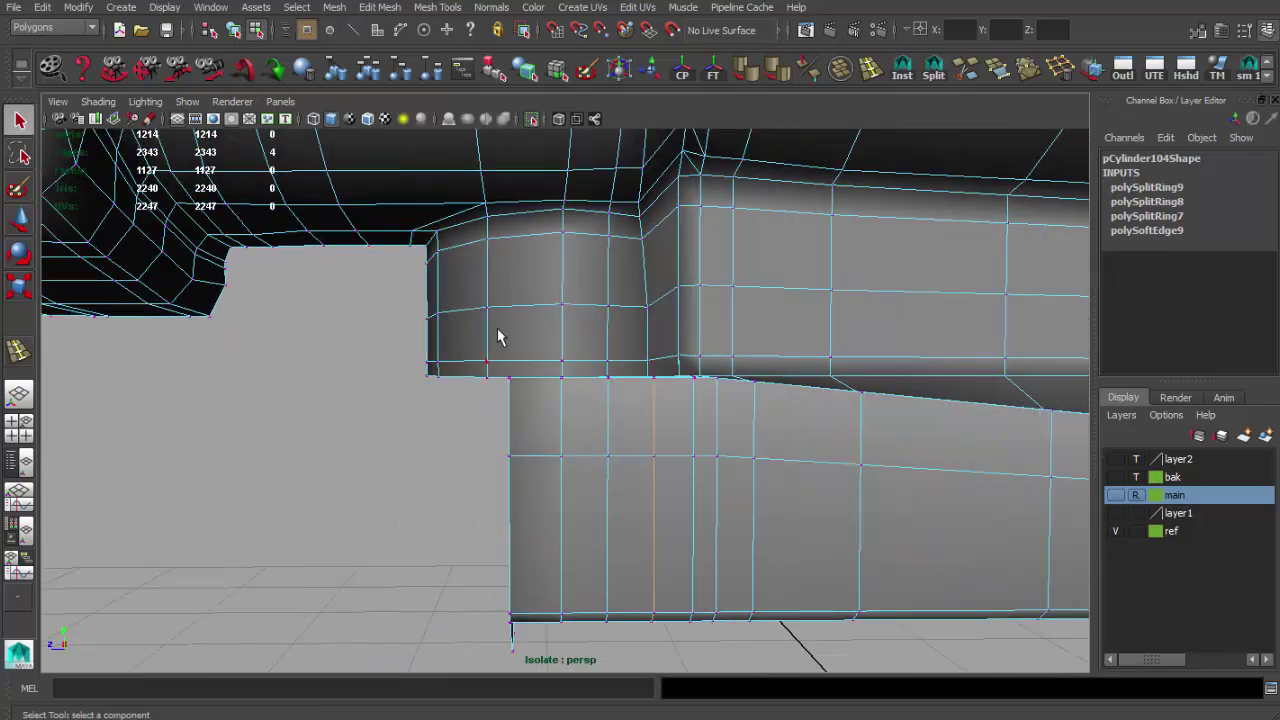
Step: Weld vertices at the joint and fill the gap with an appended face
mouse_move(414, 490)
left_mouse_down("alt")
mouse_move(608, 394)
mouse_move(657, 449)
mouse_move(818, 145)
left_mouse_up("alt")
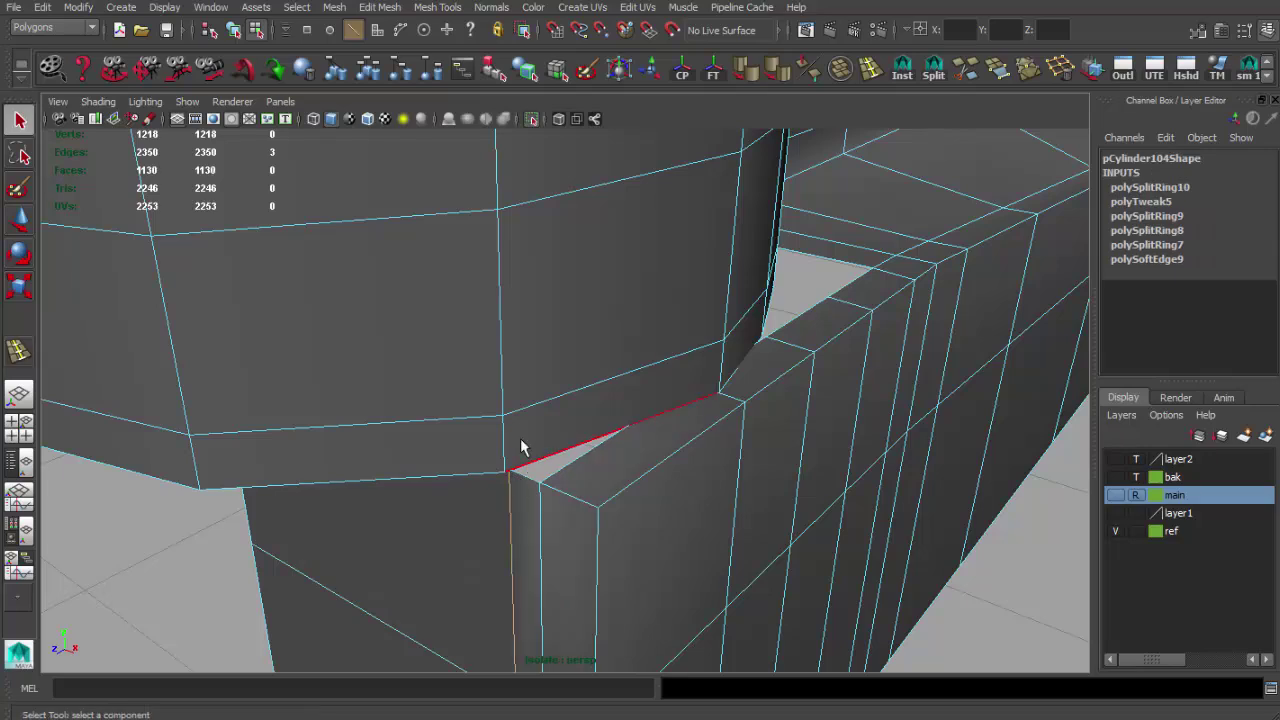
left_click(1030, 75)
mouse_move(480, 357)
left_mouse_down("alt")
mouse_move(517, 331)
mouse_move(566, 423)
left_mouse_up("alt")
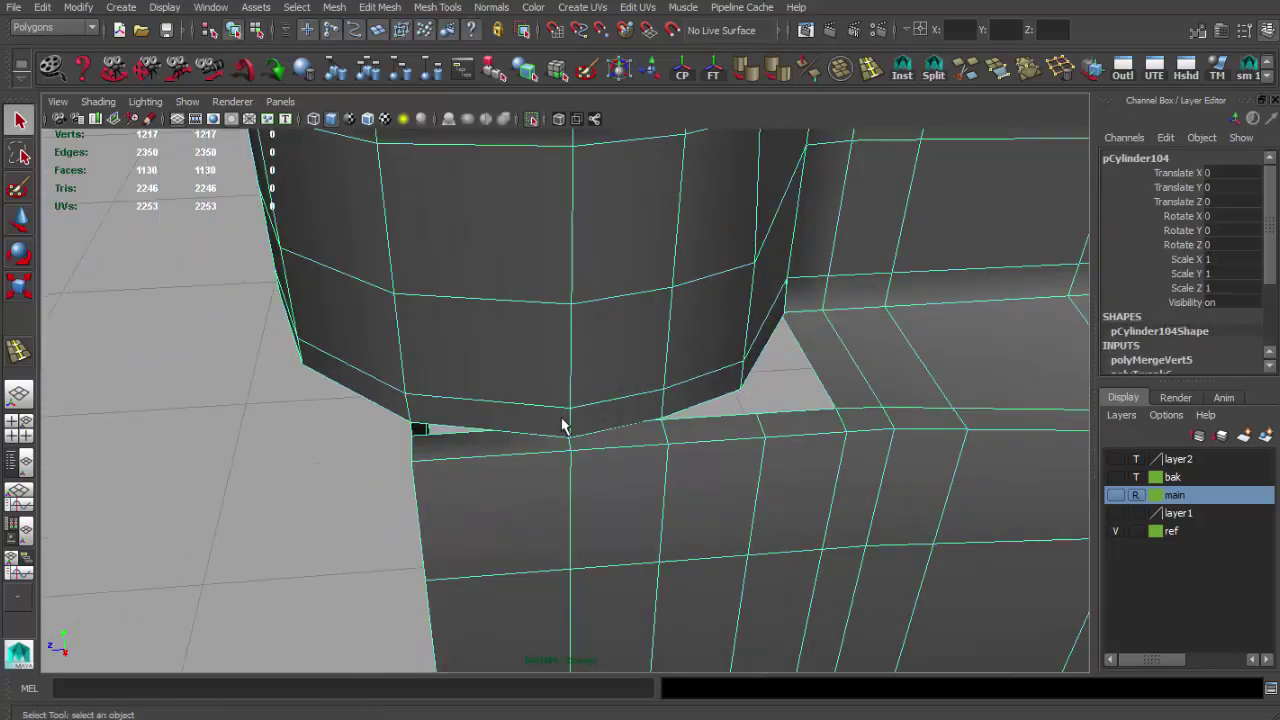
key("4")
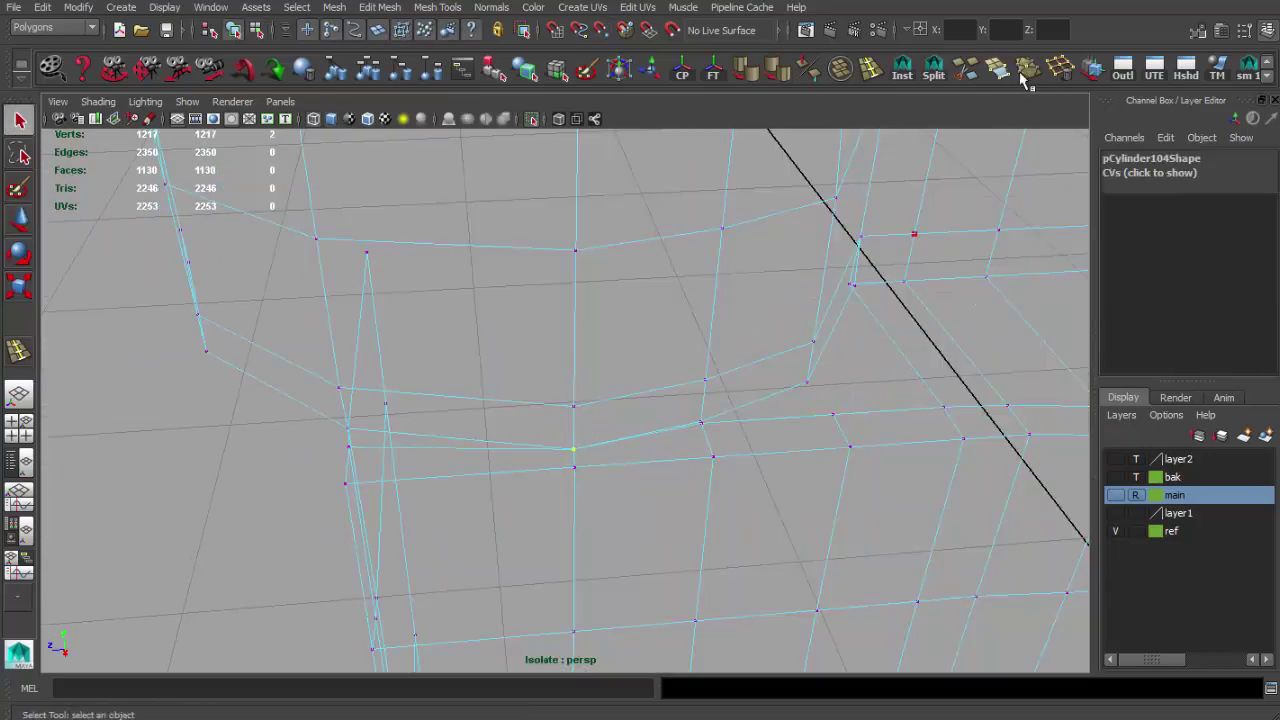
key("5")
mouse_move(737, 434)
left_mouse_down("alt")
mouse_move(580, 357)
mouse_move(670, 345)
left_mouse_up("alt")
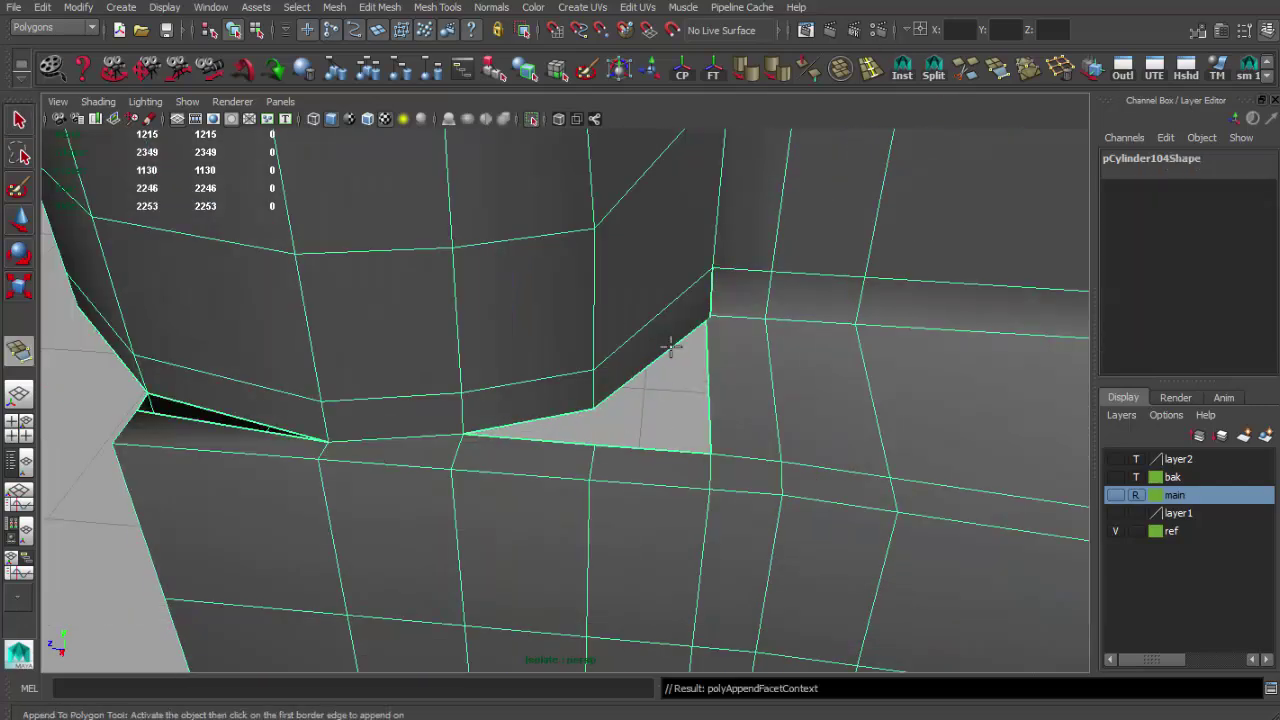
key("Return")
left_click_drag(547, 437, 770, 377, "alt")
key("4")
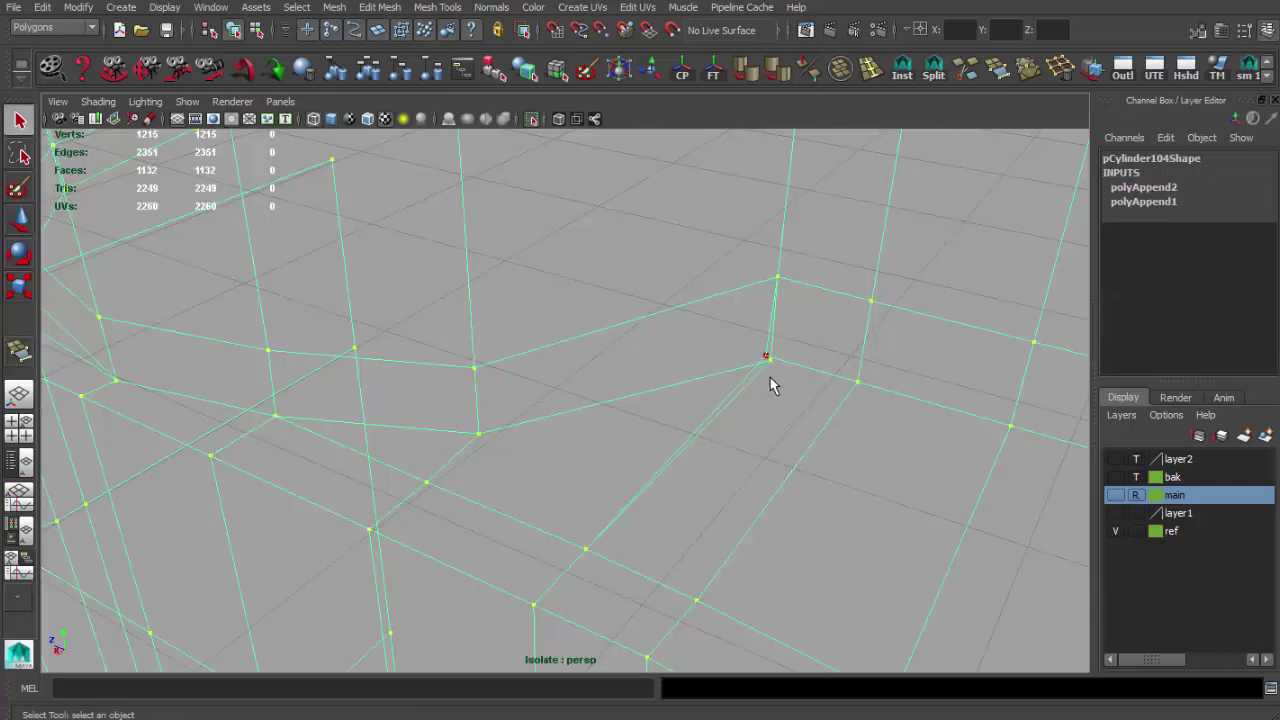
left_click(1062, 73)
key("5")
key("F8")
Step: Extrude an edge at the gap and weld both extruded vertices to neighbours
mouse_move(606, 428)
left_mouse_down("alt")
mouse_move(471, 400)
mouse_move(717, 449)
mouse_move(588, 463)
mouse_move(663, 417)
mouse_move(451, 271)
mouse_move(451, 334)
mouse_move(490, 388)
mouse_move(328, 418)
left_mouse_up("alt")
key("F10")
left_click(588, 463)
key("4")
key("ctrl+e")
key("5")
left_click(1025, 75)
left_click(1028, 68)
Step: Split the joint face with a new edge across it
mouse_move(540, 330)
left_mouse_down("alt")
mouse_move(466, 337)
mouse_move(657, 337)
mouse_move(720, 320)
left_mouse_up("alt")
left_click(933, 68)
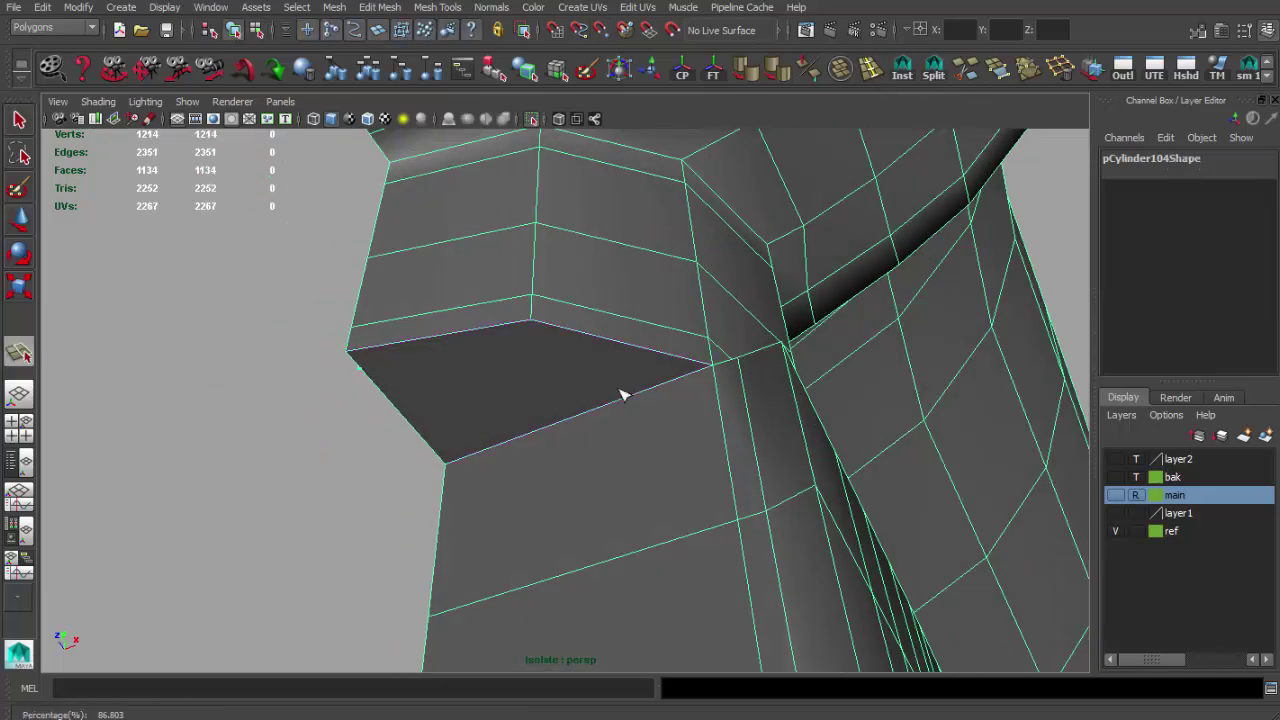
mouse_move(553, 281)
left_mouse_down("alt")
mouse_move(628, 371)
mouse_move(625, 507)
mouse_move(592, 559)
left_mouse_up("alt")
key("Return")
key("Return")
Step: Select the scope mesh and soften its edges
left_click_drag(637, 451, 500, 357, "alt")
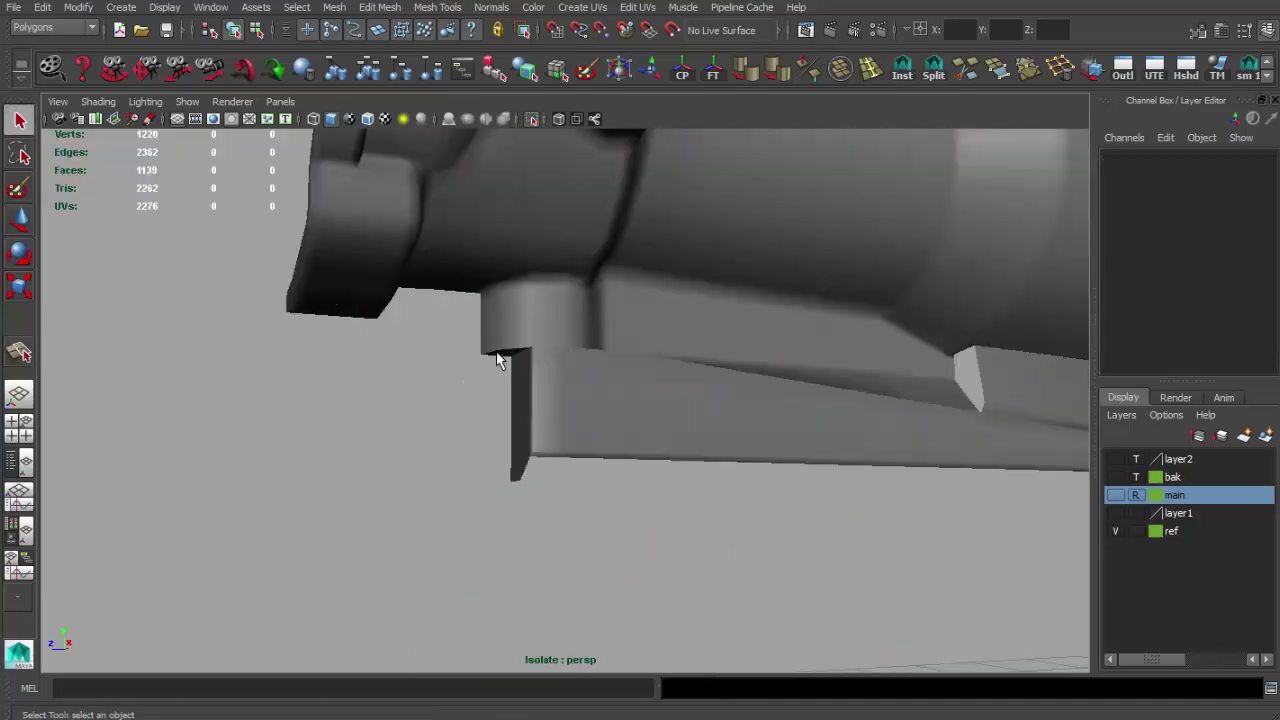
right_click_drag(500, 357, 611, 563, "alt")
left_click(668, 480)
left_click_drag(668, 480, 440, 386, "alt")
mouse_move(440, 386)
right_mouse_down("alt")
mouse_move(651, 343)
mouse_move(571, 289)
mouse_move(625, 358)
mouse_move(529, 306)
right_mouse_up("alt")
left_click(651, 343)
left_click_drag(529, 306, 300, 420, "alt")
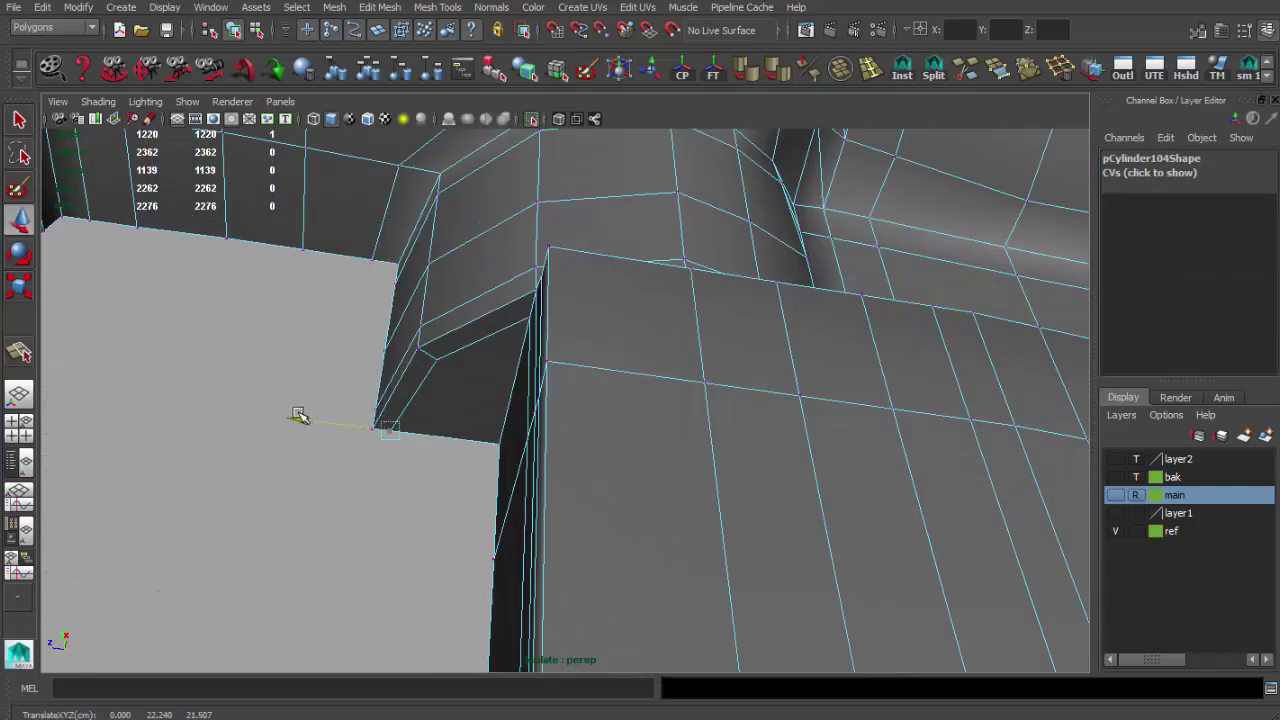
key("ctrl+1")
Step: Try an edge loop on the bracket, then delete the stray loop and edge
mouse_move(500, 357)
left_mouse_down("alt")
mouse_move(418, 412)
mouse_move(657, 471)
mouse_move(663, 374)
left_mouse_up("alt")
right_click_drag(663, 374, 700, 400, "alt")
left_click(871, 72)
left_click(517, 417)
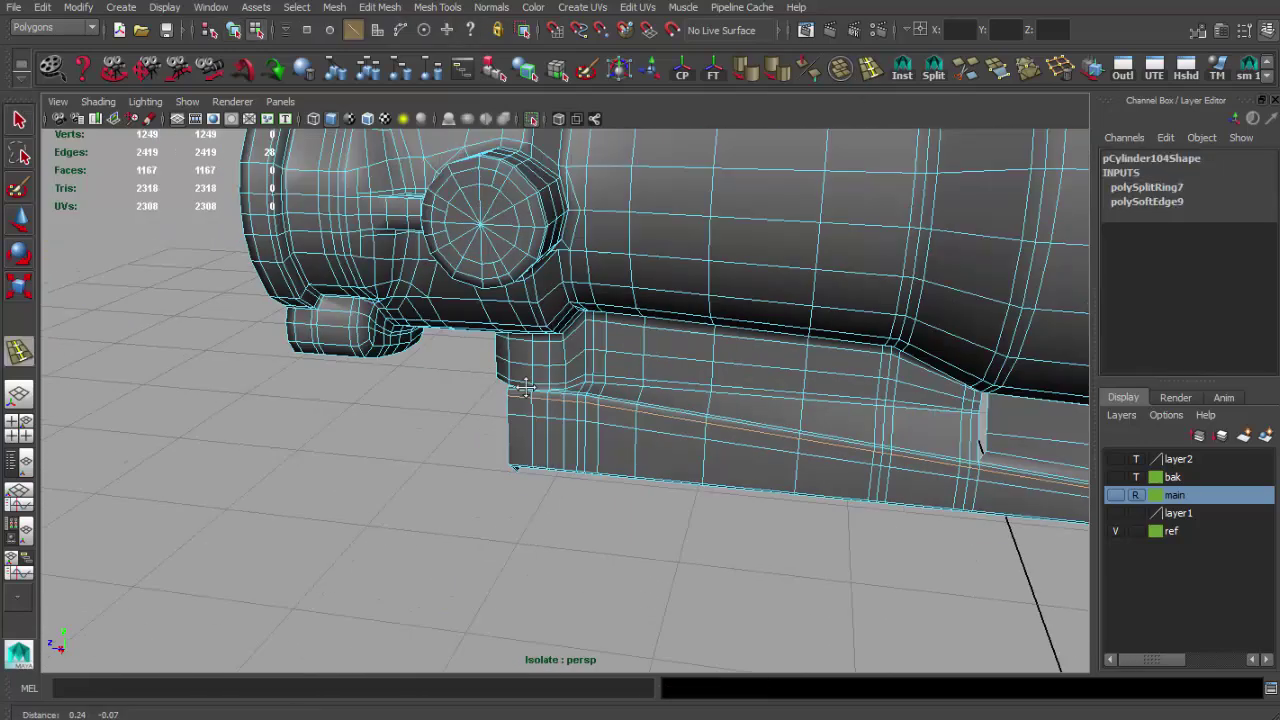
left_click_drag(517, 417, 586, 420, "alt")
right_click_drag(586, 420, 645, 374, "alt")
key("q")
key("Delete")
mouse_move(880, 230)
left_mouse_down("alt")
mouse_move(697, 317)
mouse_move(789, 322)
mouse_move(846, 128)
left_mouse_up("alt")
left_click(697, 300)
key("Delete")
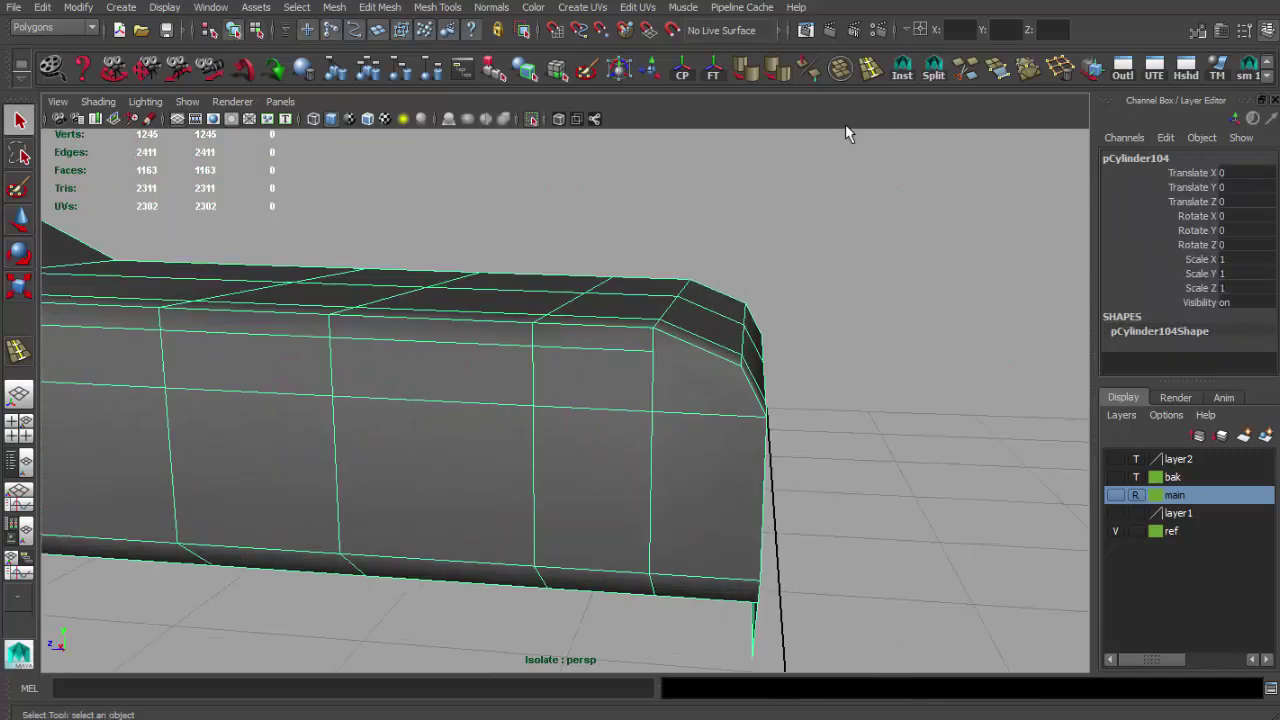
Step: Cut a new edge across the bracket's bevelled end with the Split Polygon Tool
left_click(933, 72)
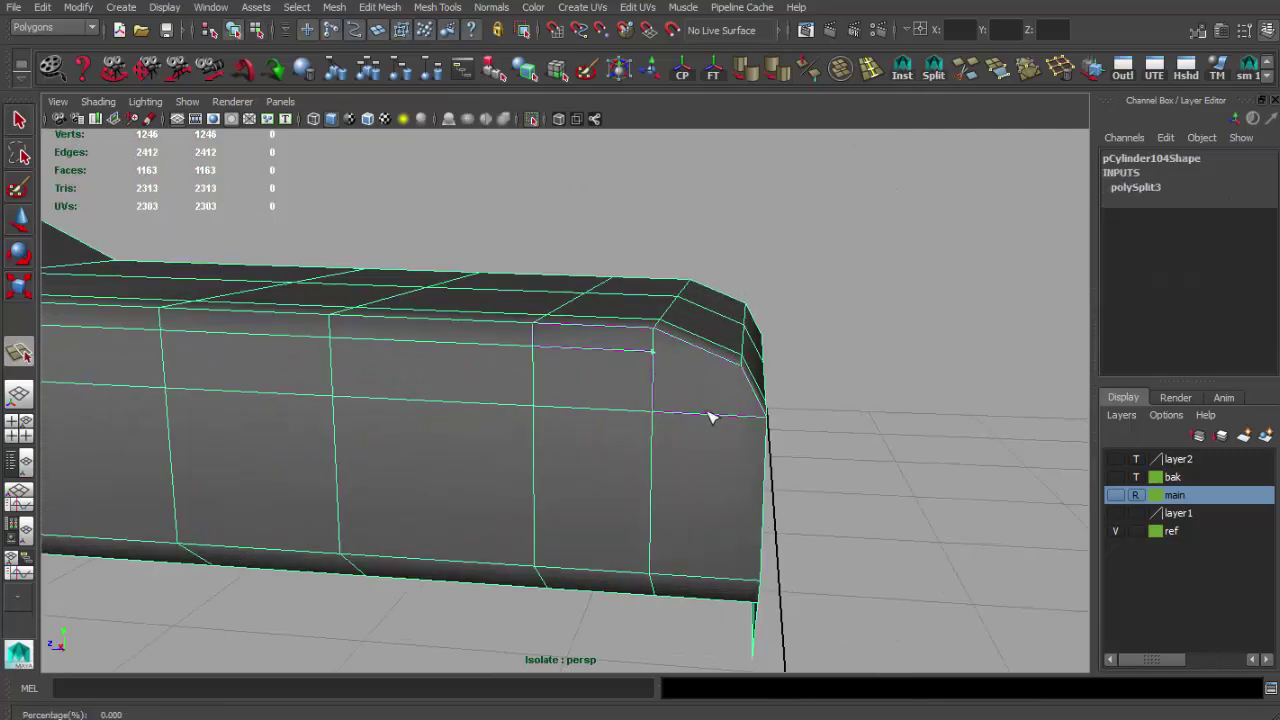
left_click_drag(637, 328, 691, 386, "alt")
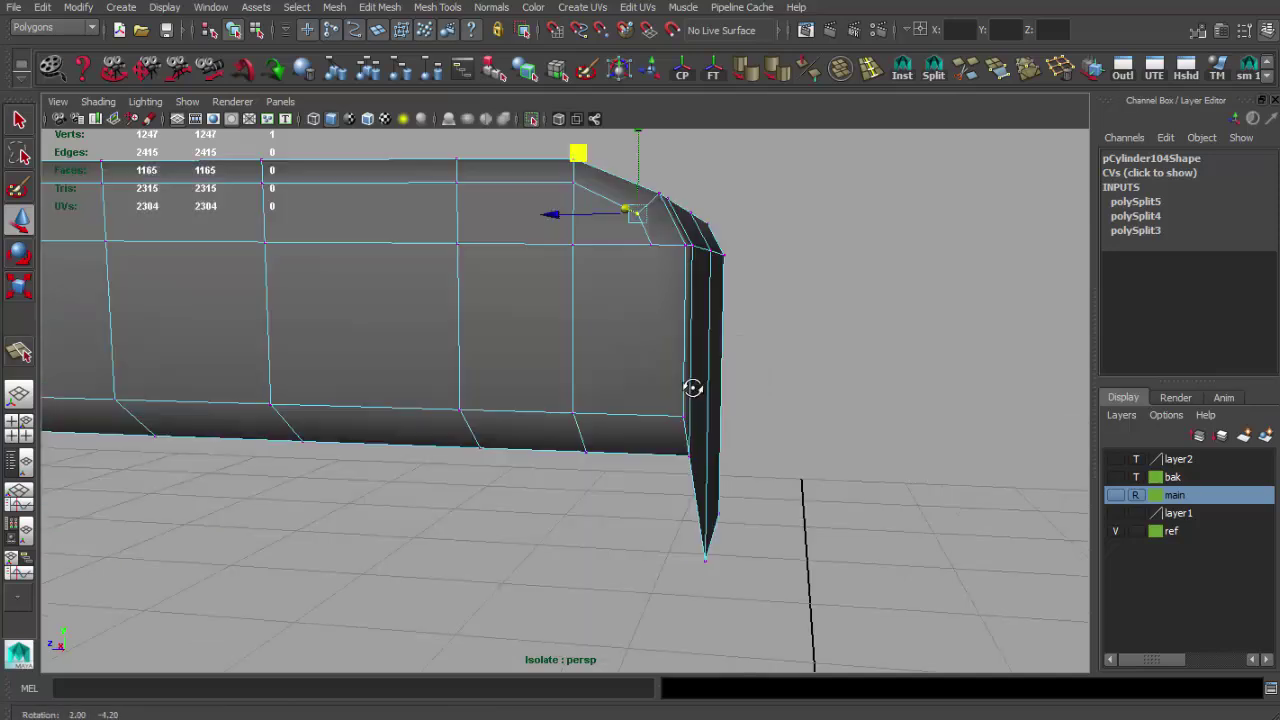
key("F8")
key("q")
left_click(1003, 82)
left_click(937, 72)
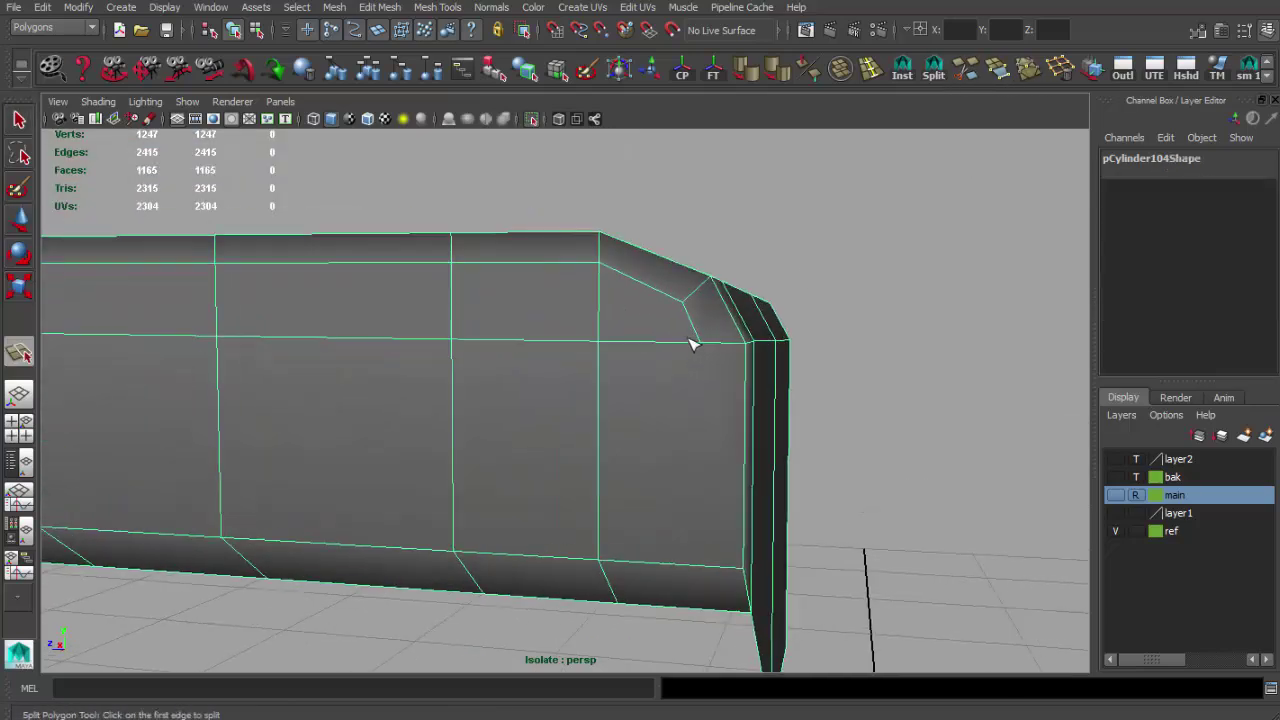
left_click(700, 569)
left_click_drag(700, 569, 641, 476, "alt")
left_click(625, 418)
key("Return")
mouse_move(625, 418)
left_mouse_down("alt")
mouse_move(494, 426)
mouse_move(417, 554)
left_mouse_up("alt")
key("q")
mouse_move(509, 491)
left_mouse_down("alt")
mouse_move(471, 414)
mouse_move(409, 429)
mouse_move(778, 460)
left_mouse_up("alt")
Step: Extrude an edge at the bracket end and convert the selection to vertices
key("F10")
left_click(778, 460)
key("ctrl+e")
mouse_move(878, 607)
left_mouse_down("alt")
mouse_move(557, 486)
mouse_move(191, 471)
mouse_move(760, 458)
left_mouse_up("alt")
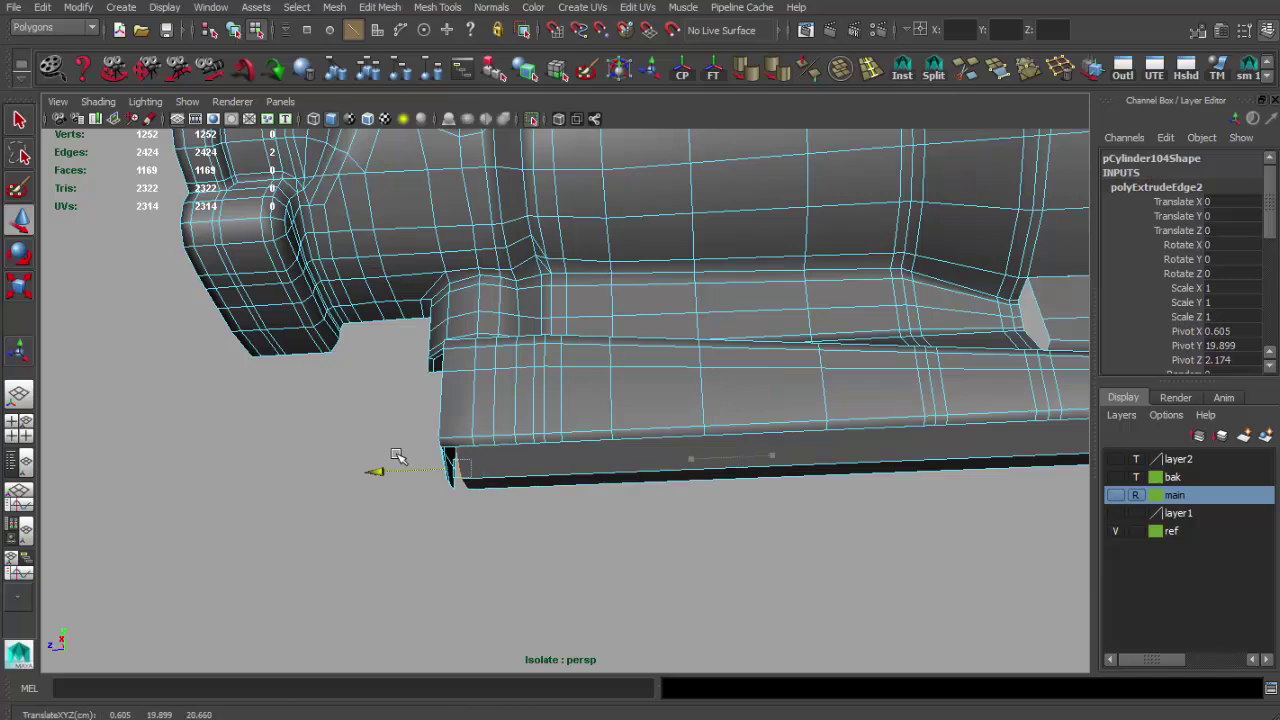
key("f")
left_click_drag(534, 451, 421, 435, "alt")
key("ctrl+F9")
left_click_drag(676, 322, 720, 290, "alt")
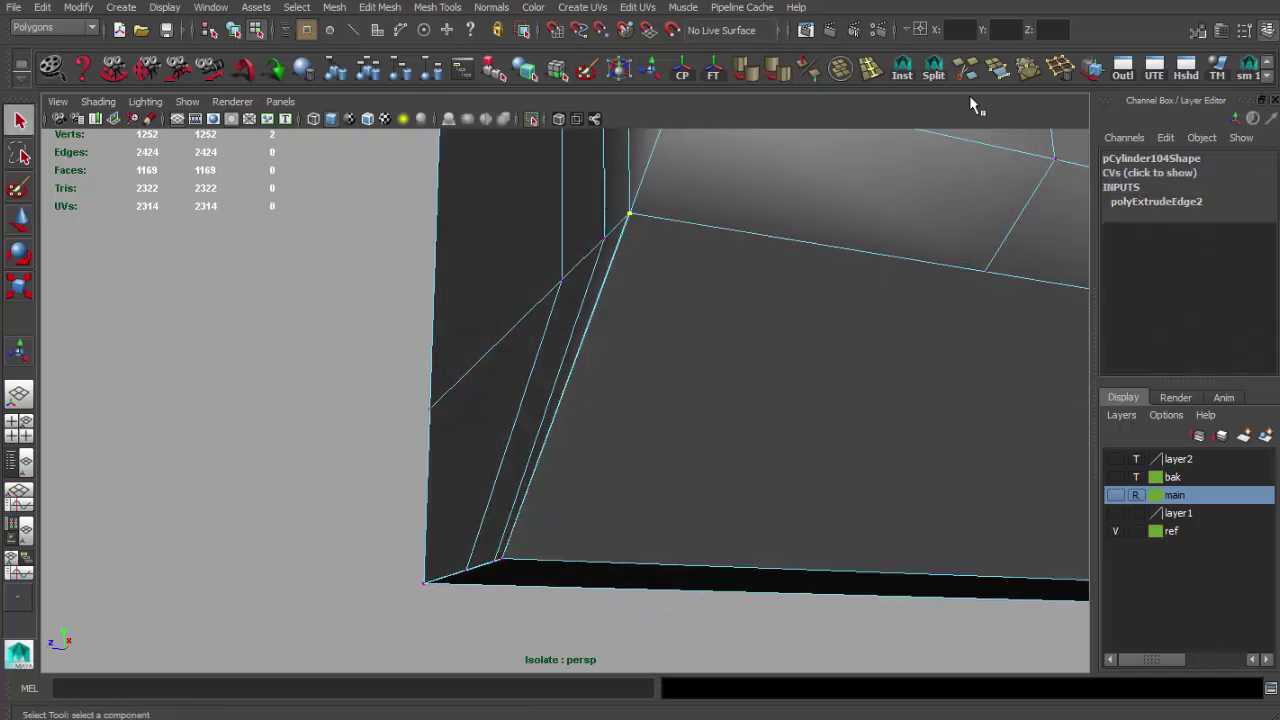
left_click_drag(483, 565, 492, 548, "alt")
Step: Insert six edge loops along the lower strip, undoing one stray loop
key("F8")
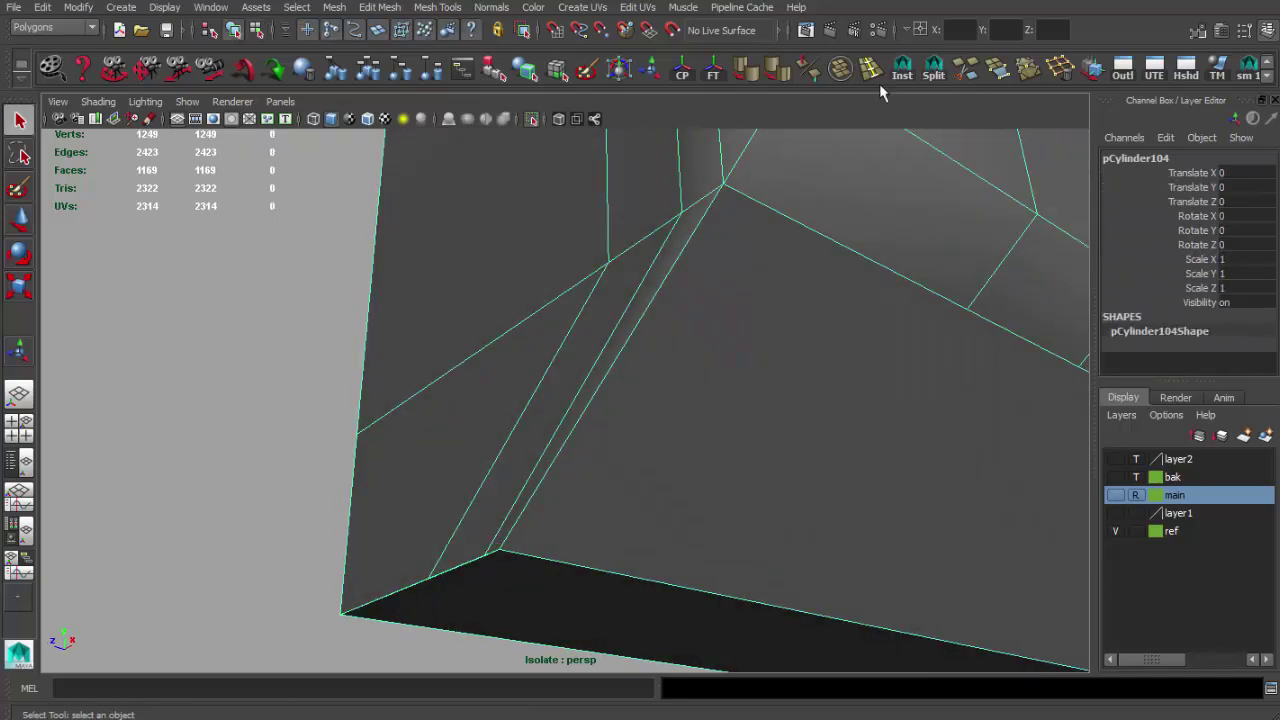
right_click_drag(421, 550, 414, 588, "shift")
key("ctrl+z")
mouse_move(417, 602)
left_mouse_down("alt")
mouse_move(443, 531)
mouse_move(569, 451)
mouse_move(618, 481)
mouse_move(522, 488)
left_mouse_up("alt")
left_click(622, 516)
left_click(624, 488)
mouse_move(624, 488)
left_mouse_down("alt")
mouse_move(587, 476)
mouse_move(589, 463)
mouse_move(617, 463)
mouse_move(472, 486)
mouse_move(651, 514)
mouse_move(406, 456)
left_mouse_up("alt")
left_click(589, 463)
left_click(566, 466)
left_click(617, 463)
left_click(539, 492)
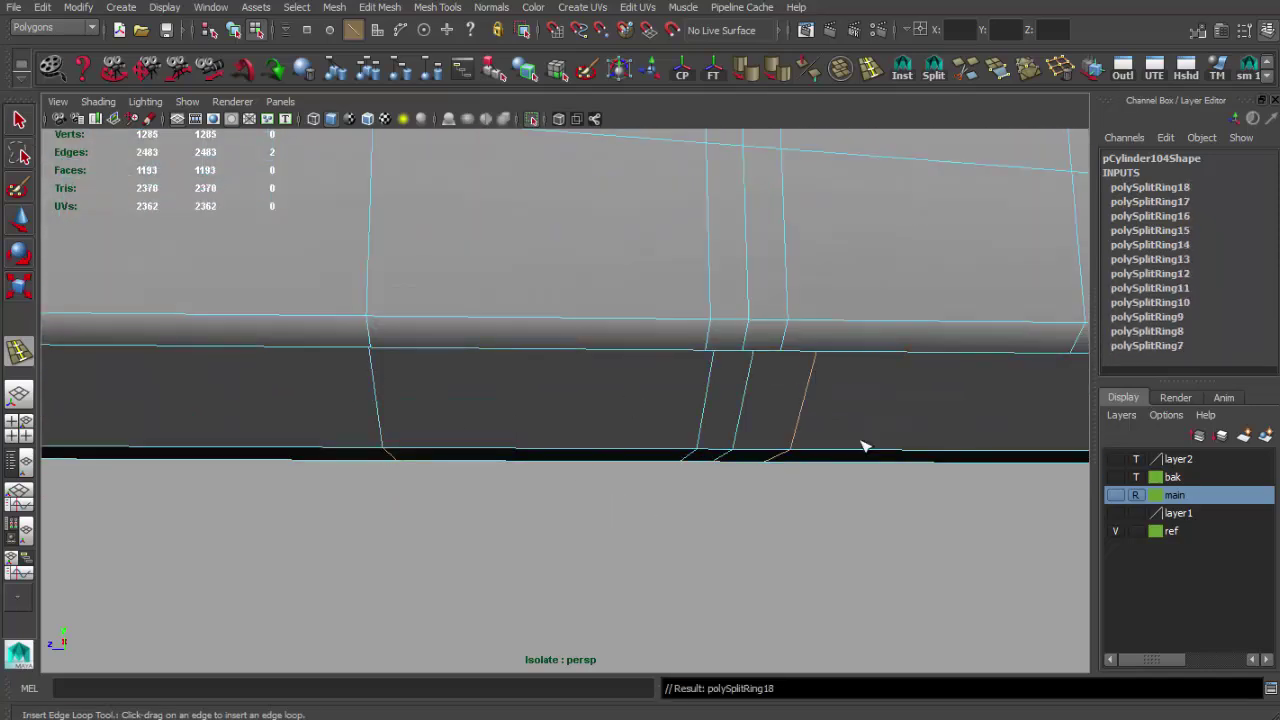
Step: Add more edge loops near the lower strip's rounded end
left_click_drag(865, 447, 686, 460, "alt")
left_click_drag(686, 460, 686, 460)
left_click_drag(855, 462, 414, 434, "alt")
left_click(492, 440)
left_click(760, 441)
left_click_drag(760, 441, 569, 453, "alt")
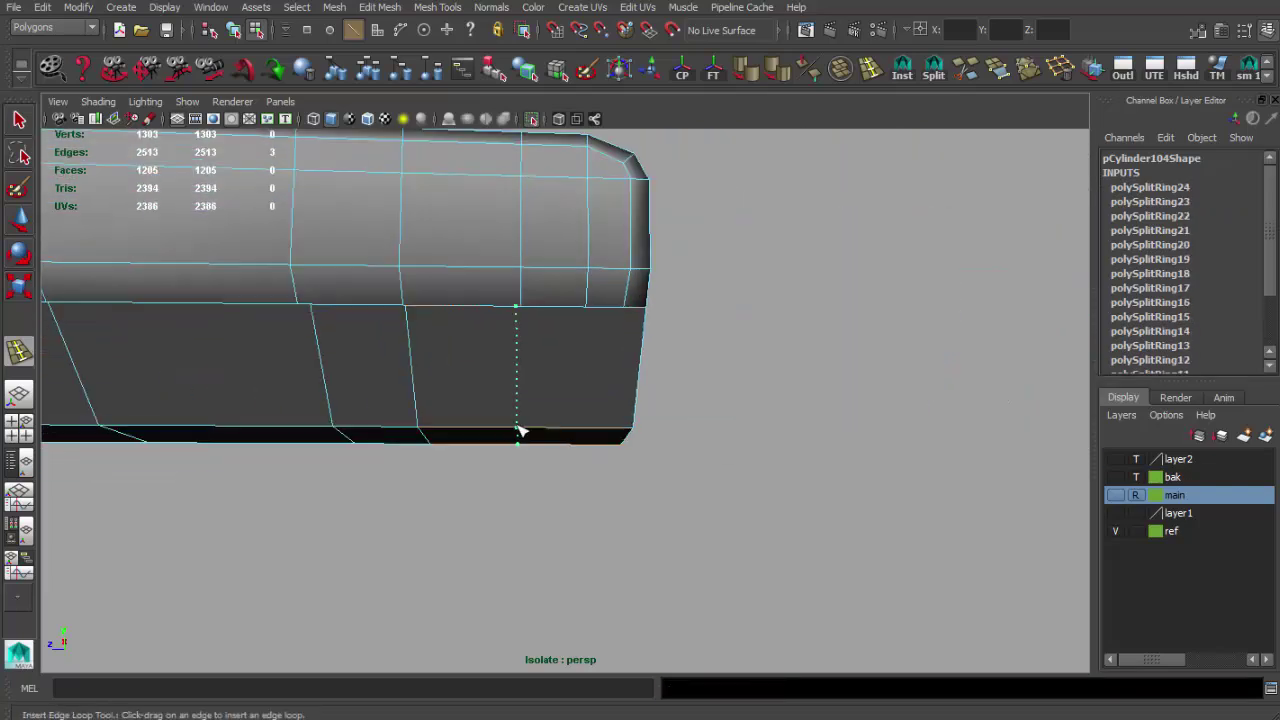